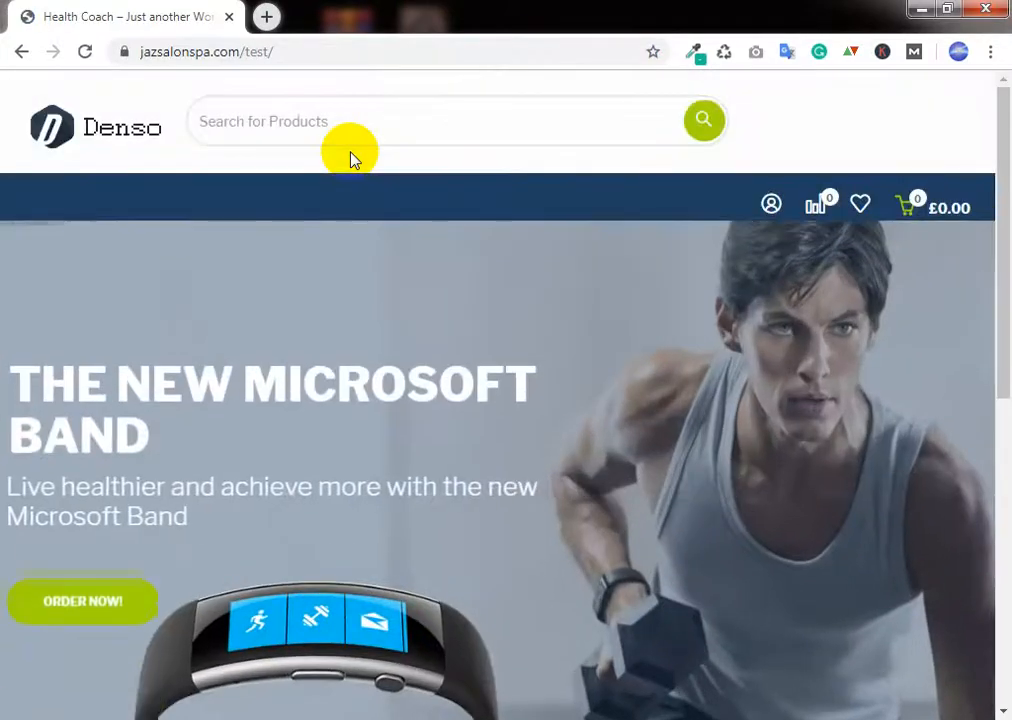
Step: Examine the test site's home page, including the banner slider and the Feature Product carousel
scroll(393, 330, down, 5)
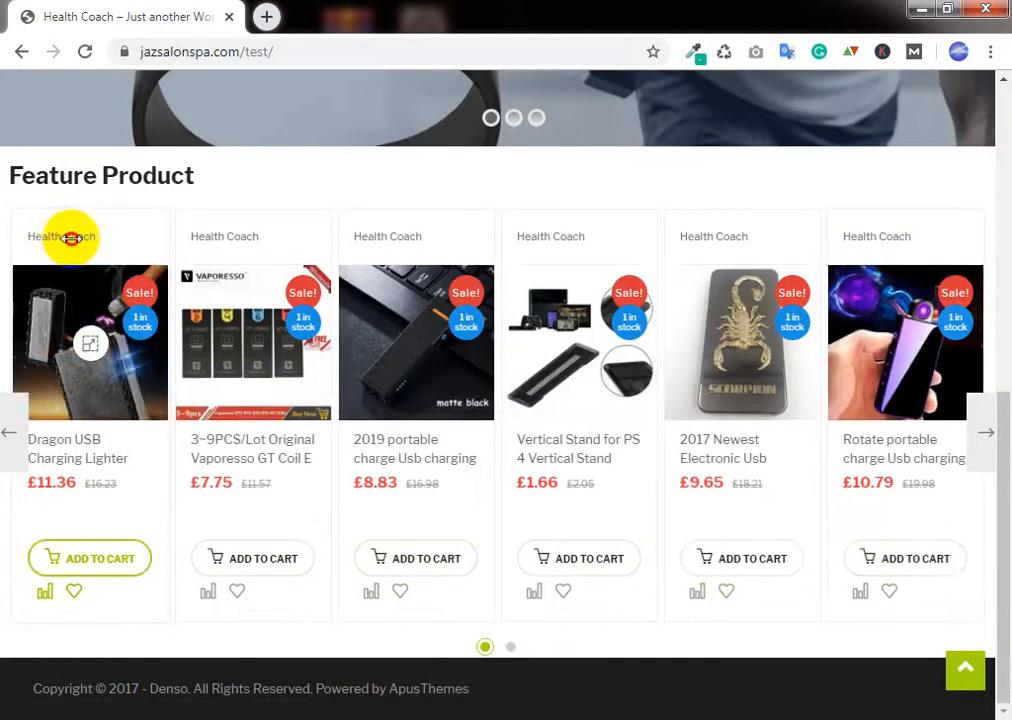
drag(71, 237, 707, 233)
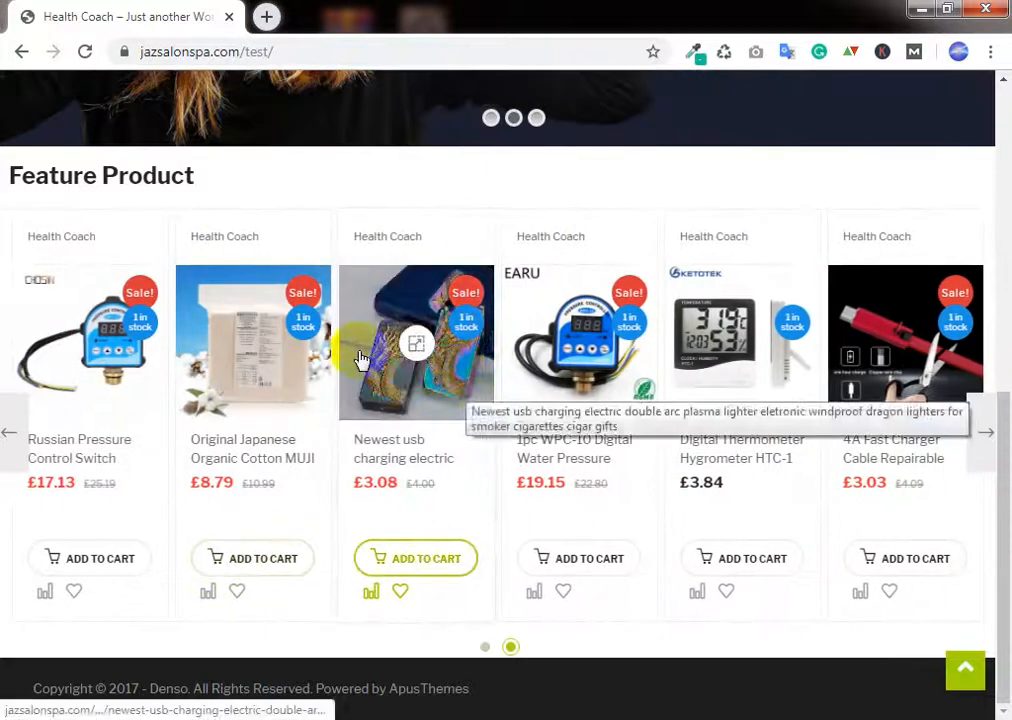
scroll(340, 355, up, 6)
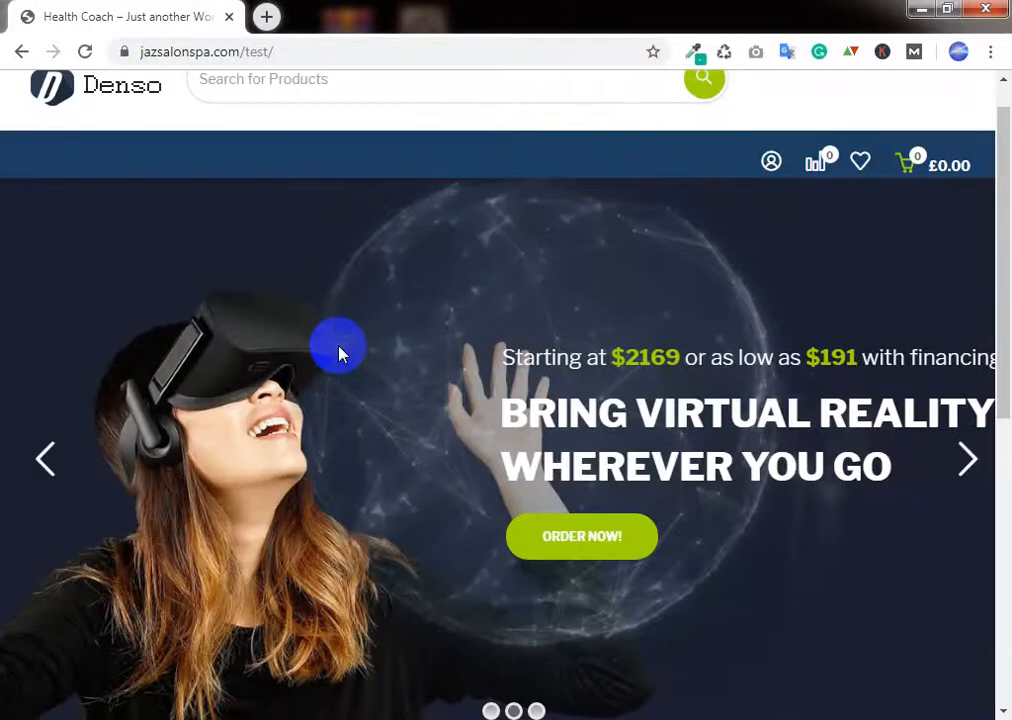
scroll(340, 355, down, 6)
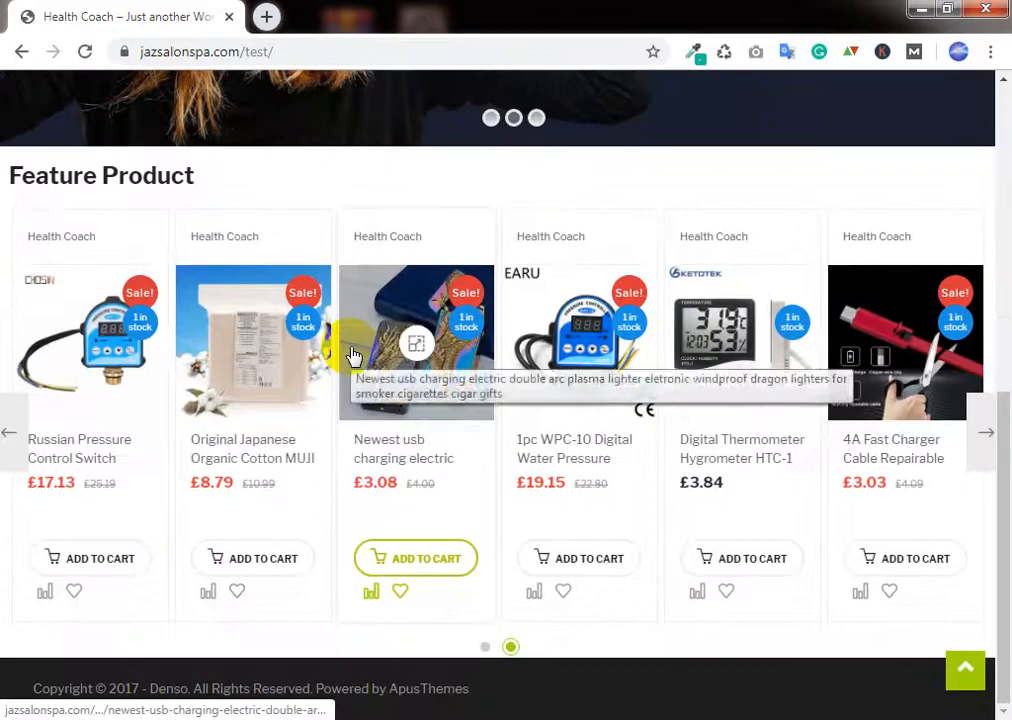
scroll(352, 357, up, 4)
scroll(350, 350, down, 4)
scroll(352, 360, up, 6)
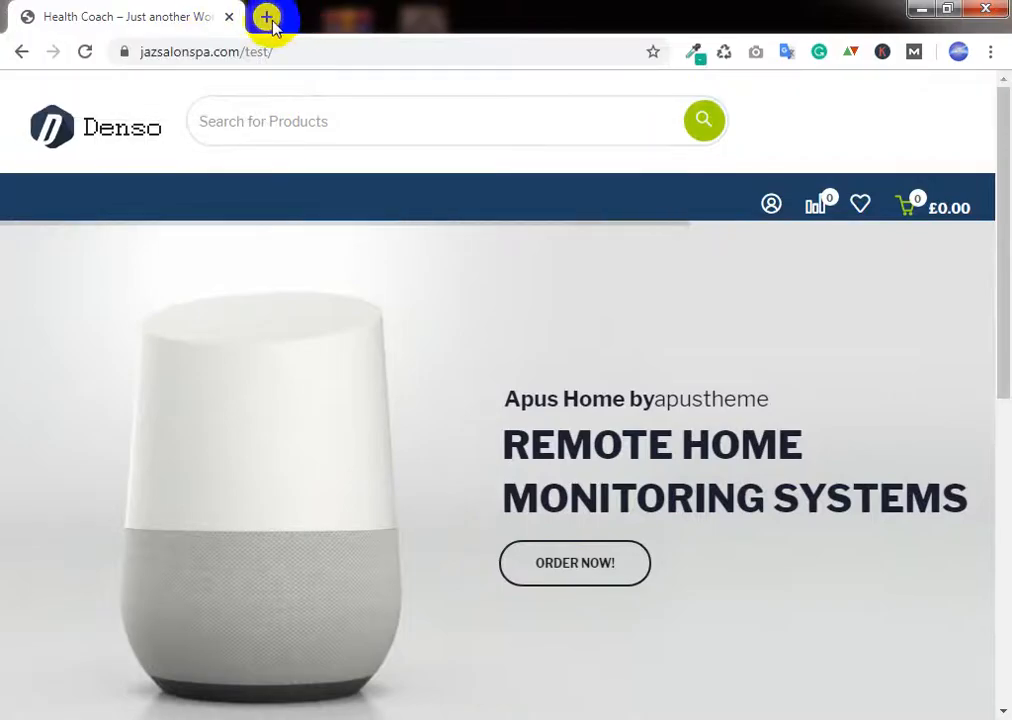
scroll(330, 248, down, 4)
scroll(81, 81, up, 4)
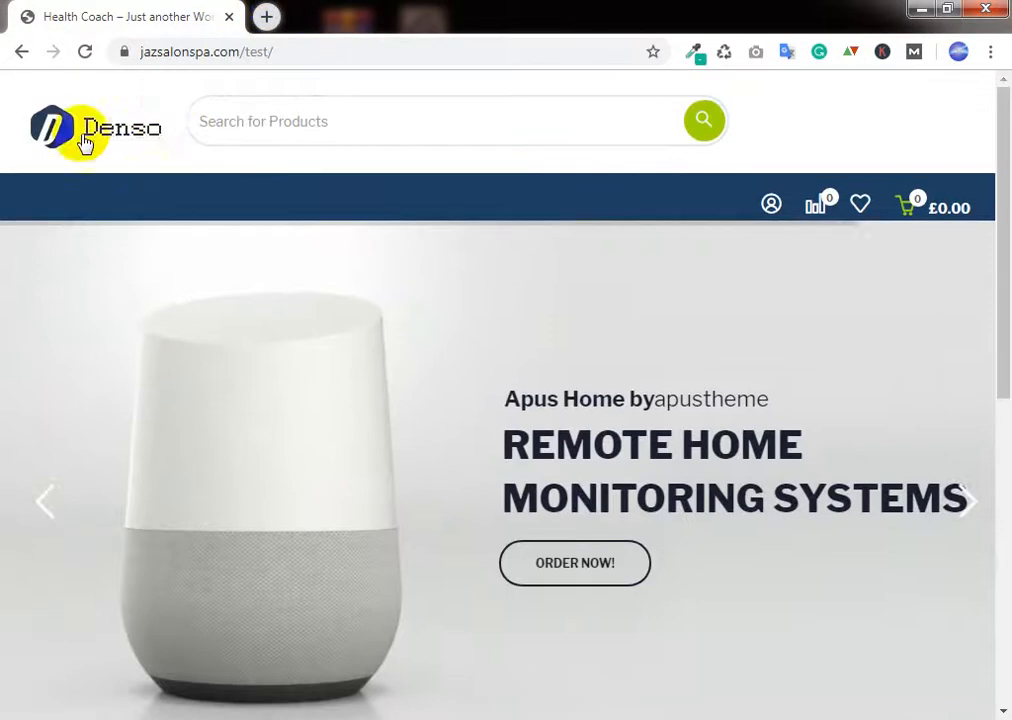
Step: Open the Denso theme's Home 2 demo page in a new tab
click(265, 16)
text(densp)
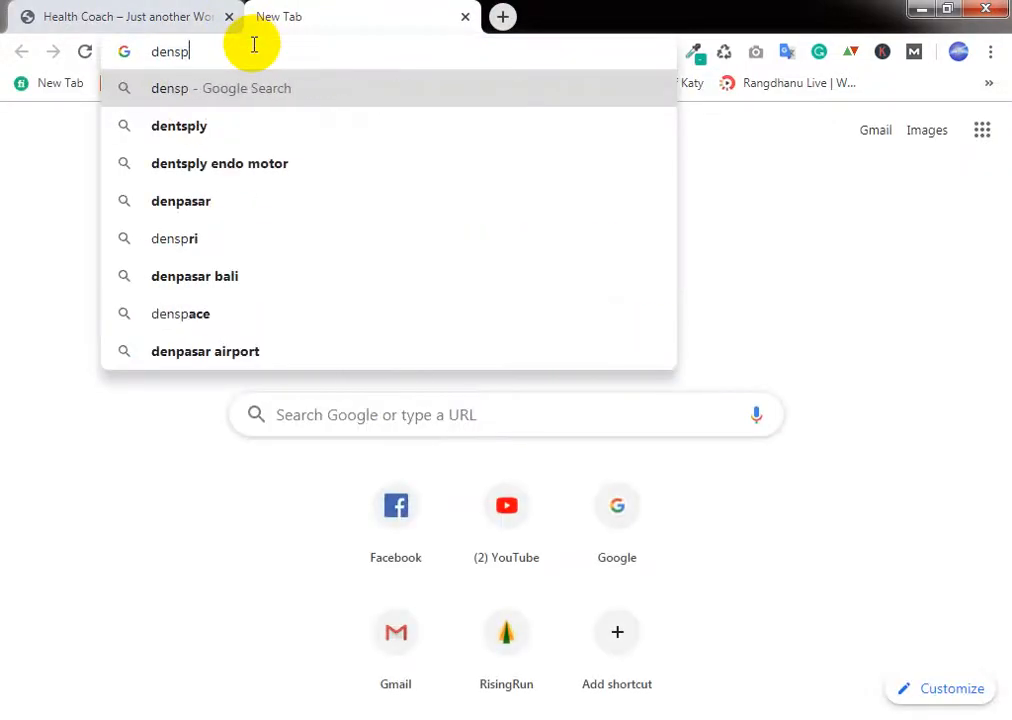
key(BackSpace)
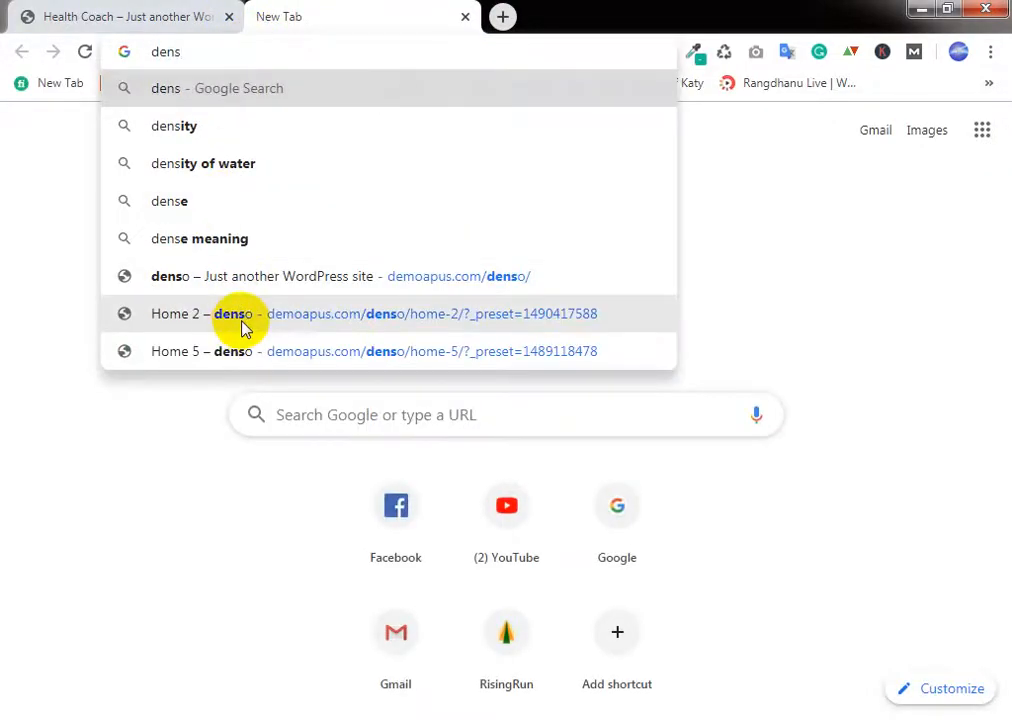
click(245, 330)
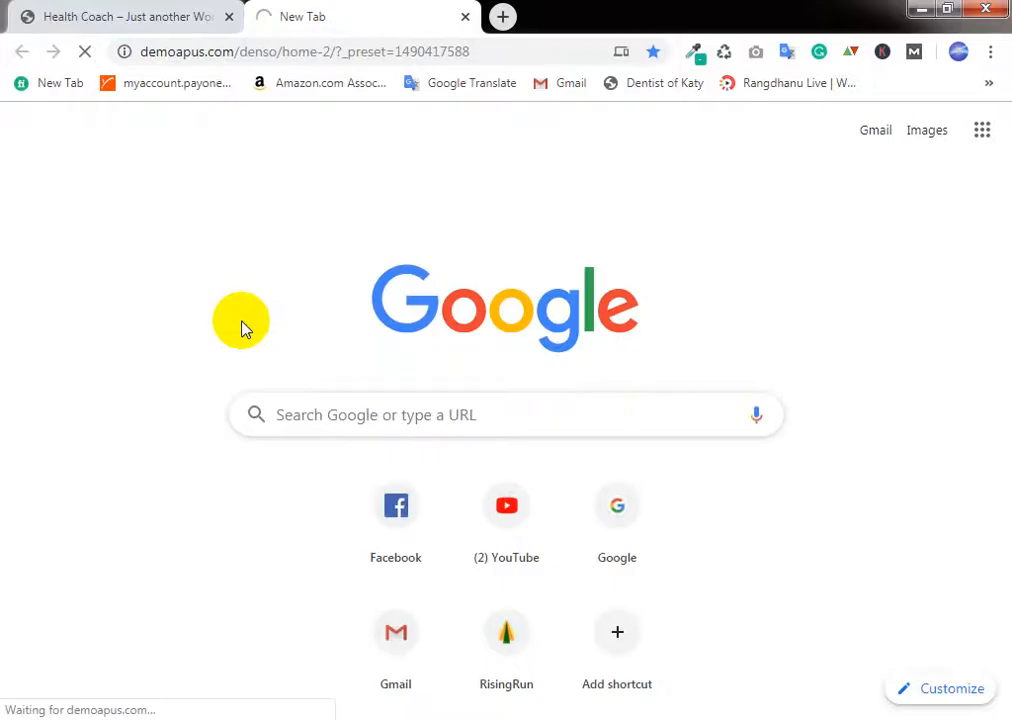
Step: Return to the Health Coach test site and review its home page from the banner slider to the Feature Product section
click(70, 15)
scroll(510, 435, down, 5)
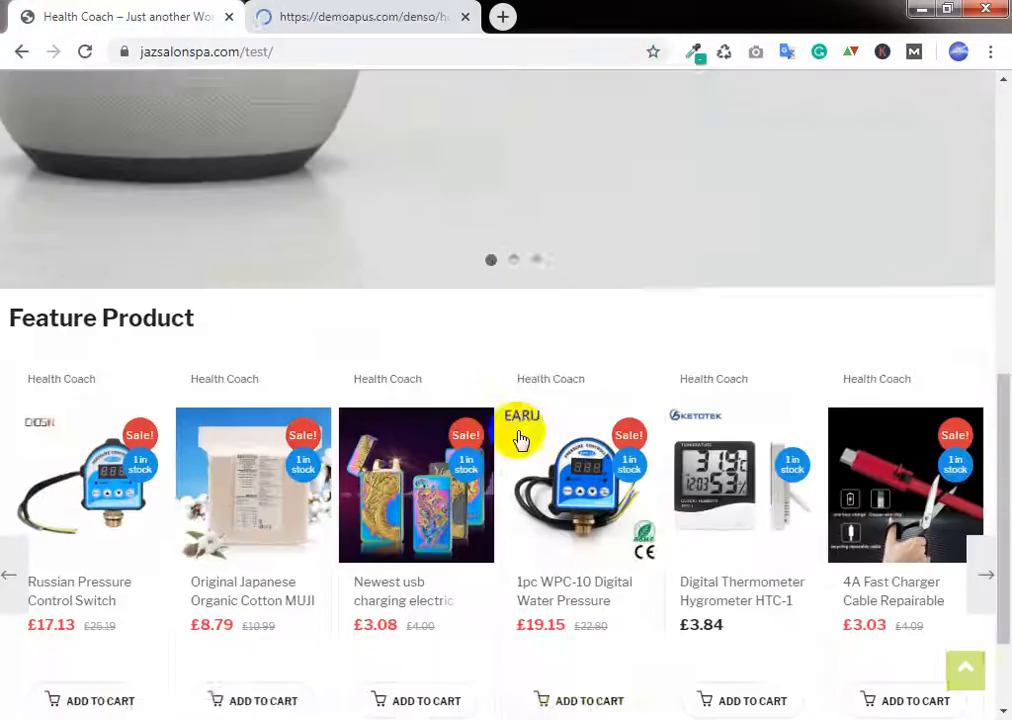
scroll(520, 440, down, 2)
scroll(437, 400, up, 8)
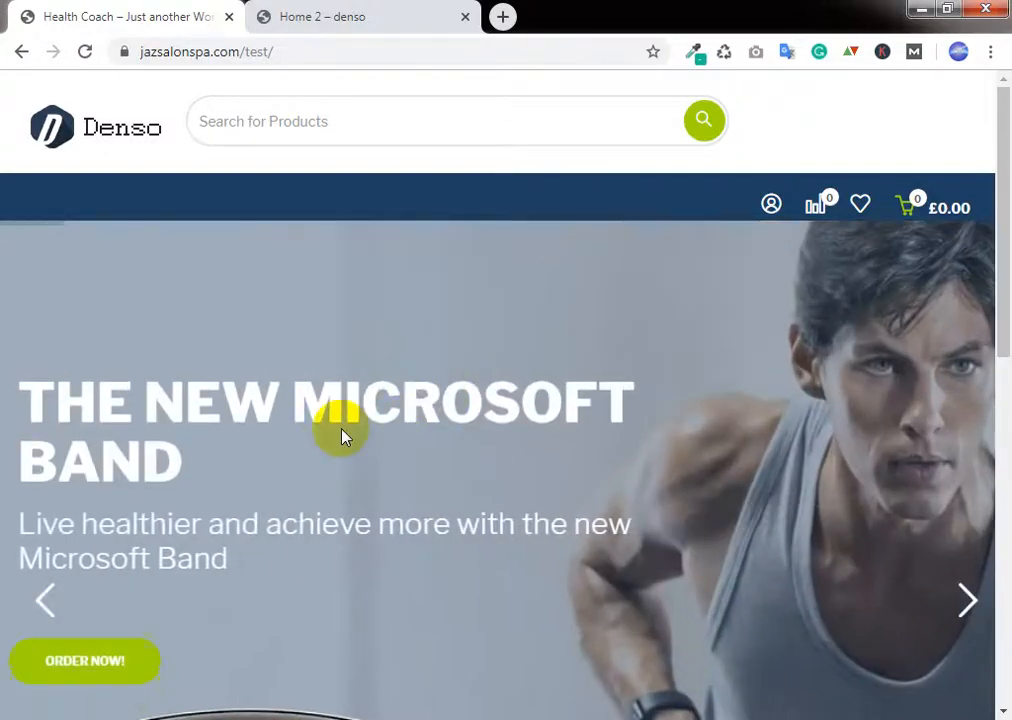
scroll(341, 437, down, 6)
Step: Check the Denso Home 2 demo and return to the banner slider on the Health Coach test site
click(271, 14)
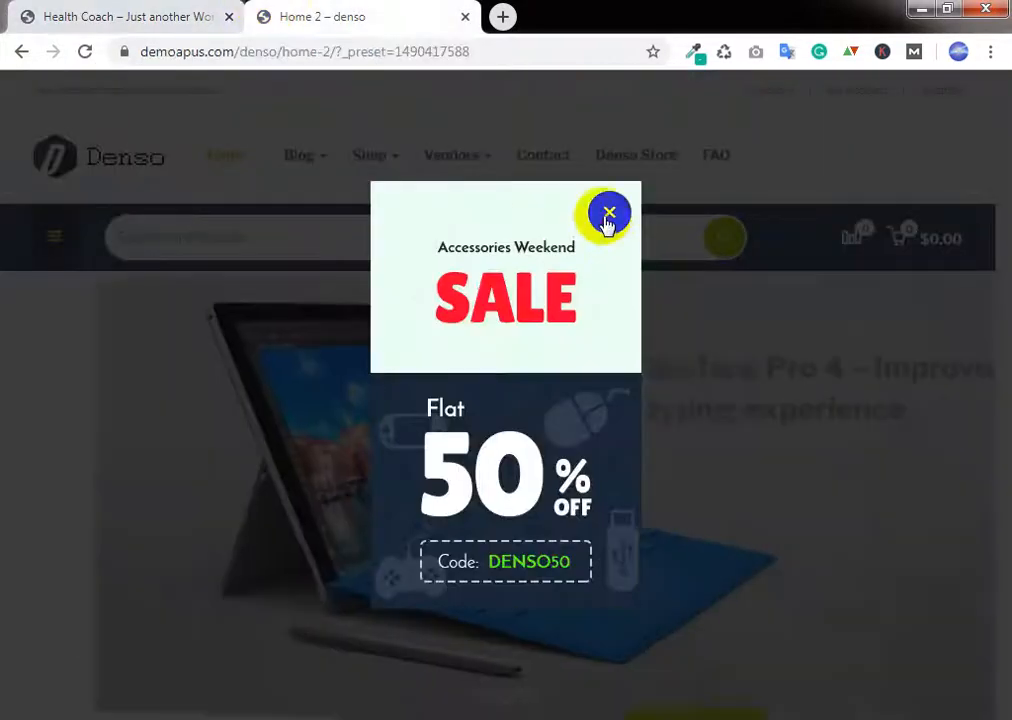
click(131, 14)
scroll(282, 290, up, 1)
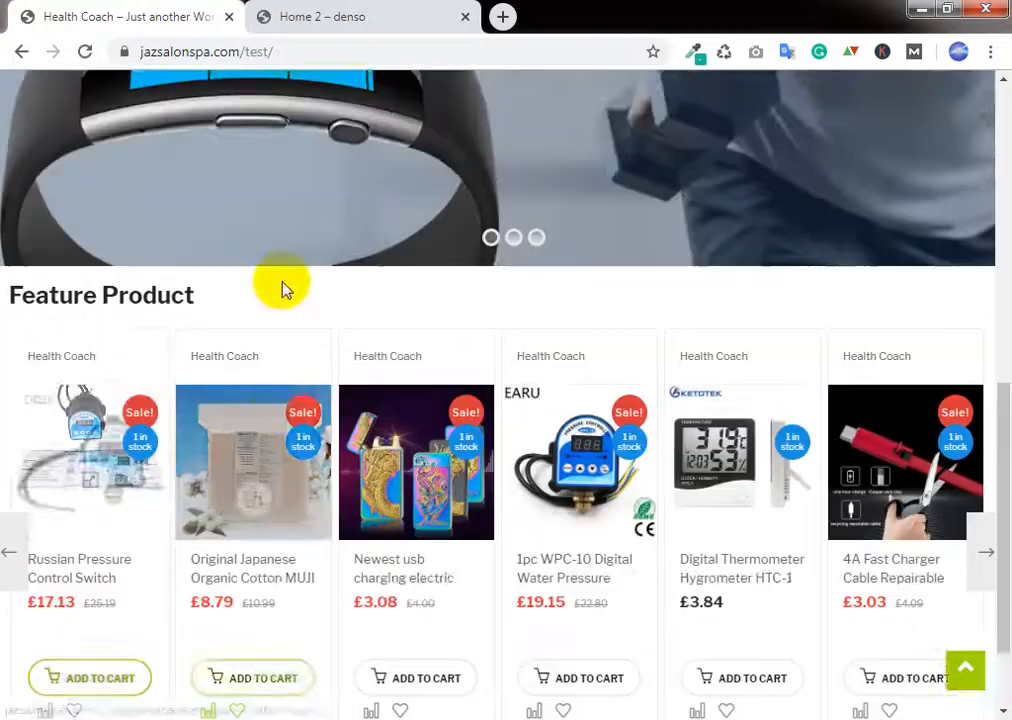
scroll(282, 290, up, 5)
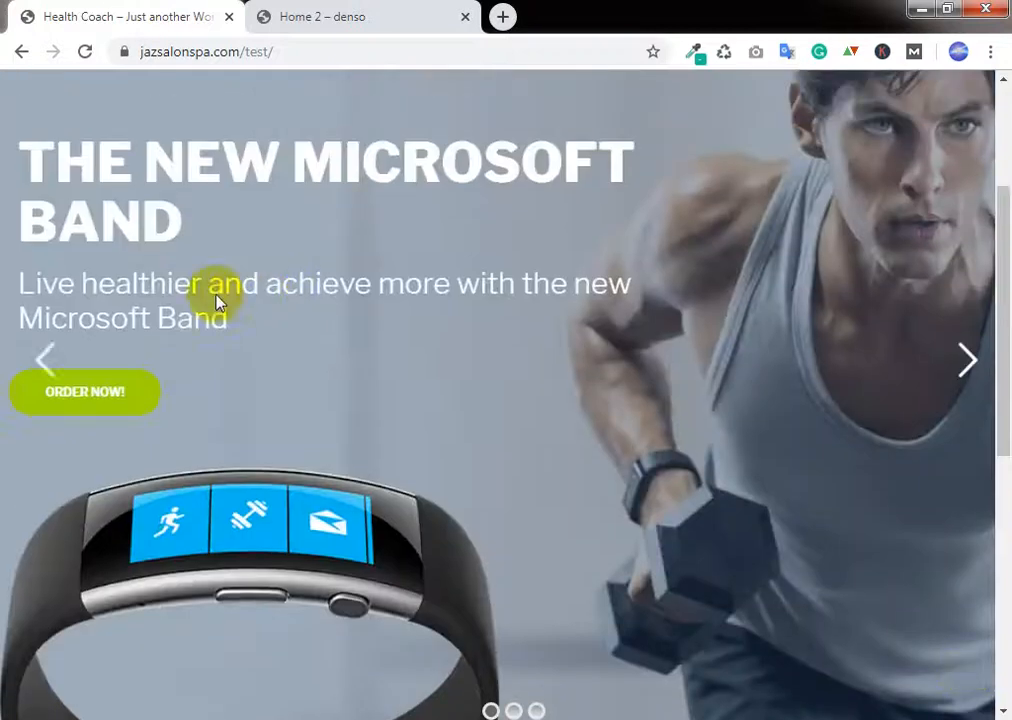
Step: Advance the test site's banner slider to the next slide and examine how its slides are laid out
click(968, 362)
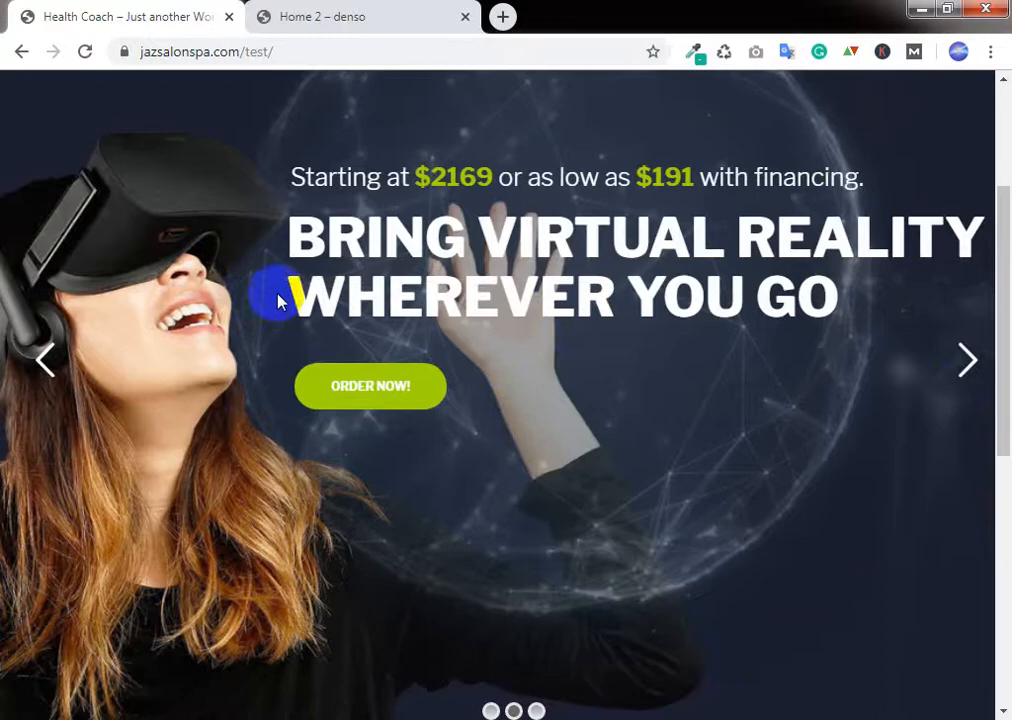
scroll(184, 294, up, 3)
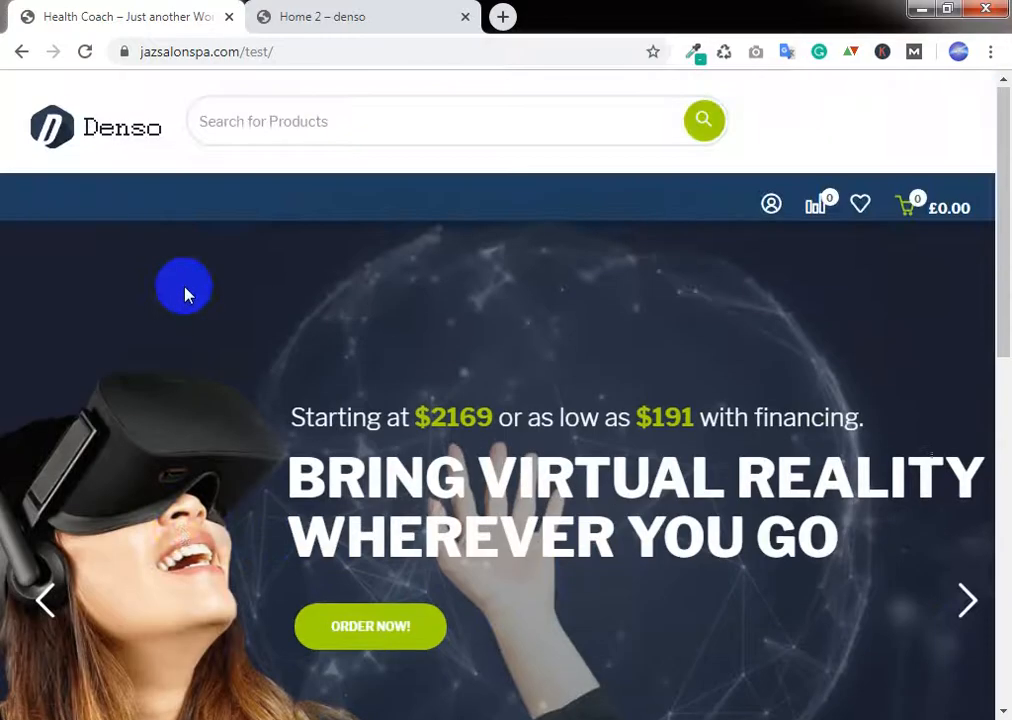
scroll(186, 294, down, 4)
scroll(187, 294, up, 4)
scroll(364, 386, down, 3)
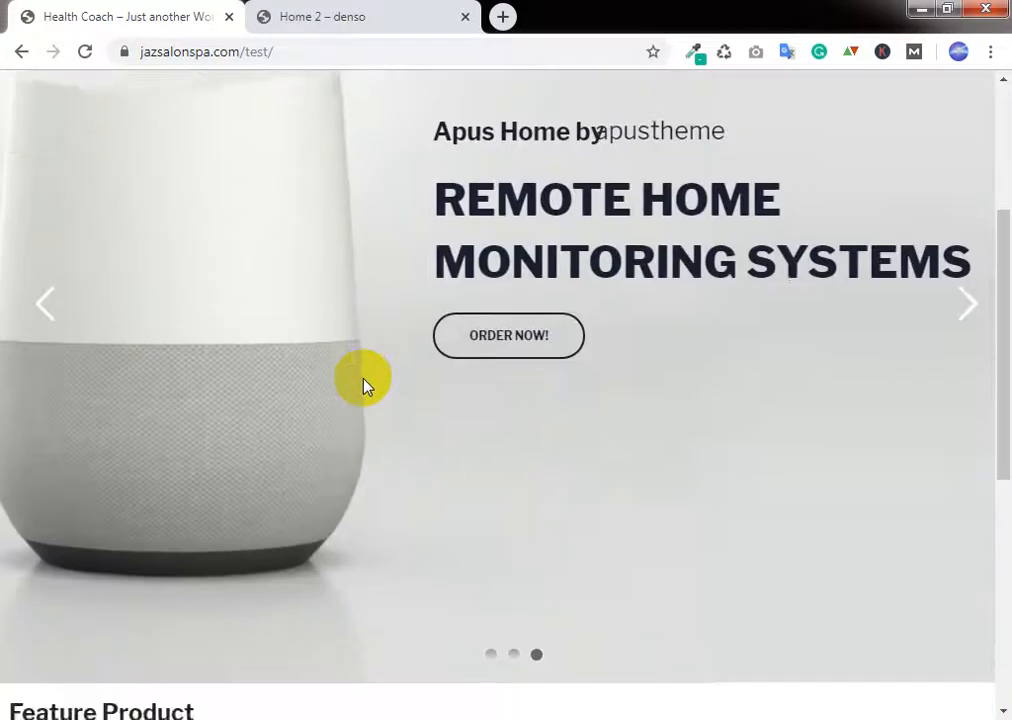
scroll(364, 386, up, 3)
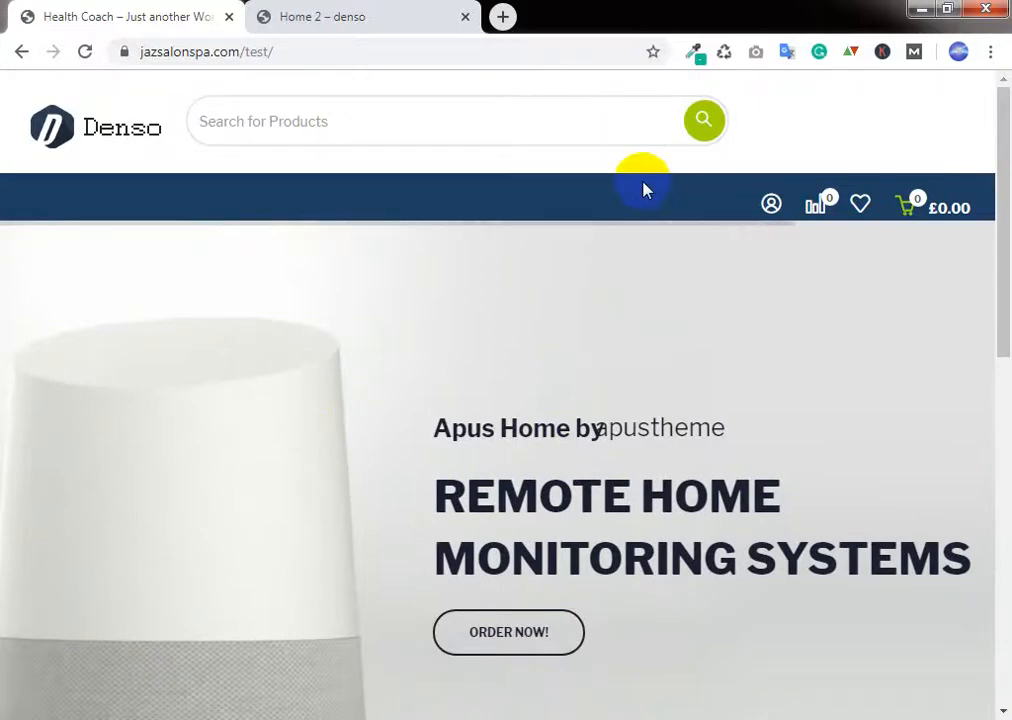
Step: Search Google for "meta slider" in a new tab and review the MetaSlider plugin page on WordPress.org
click(499, 16)
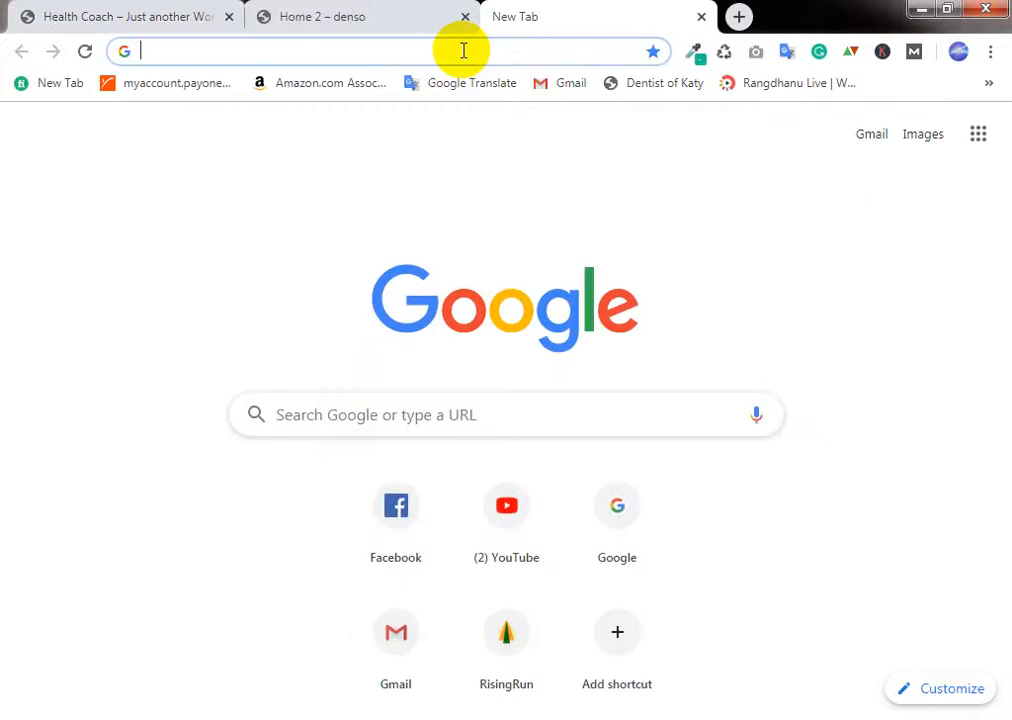
text(meta slide)
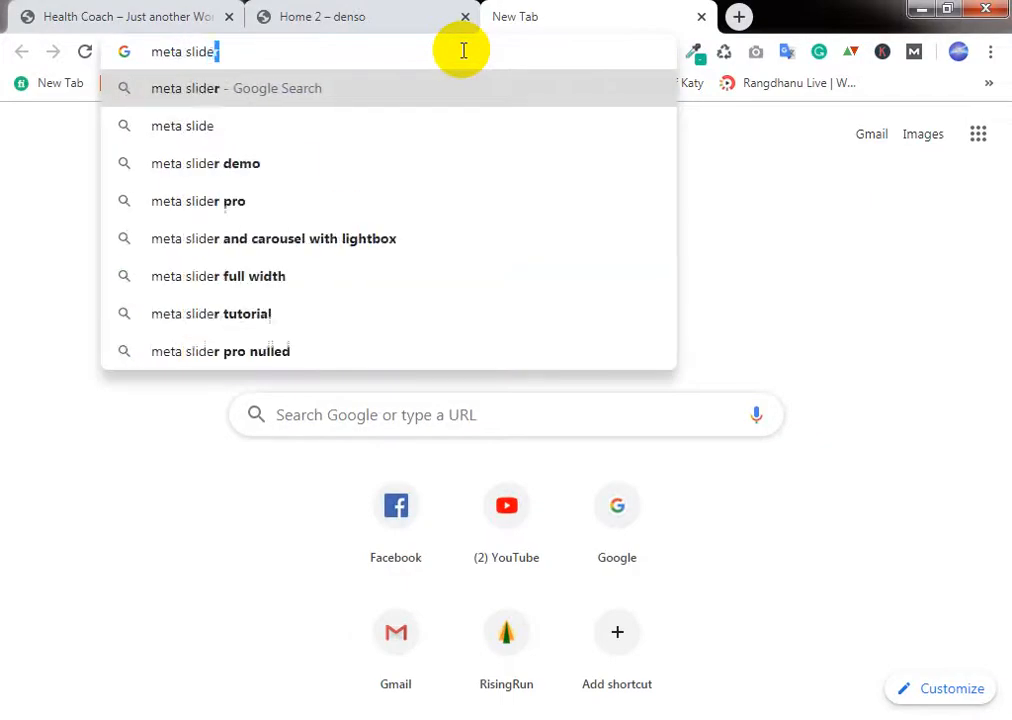
key(Return)
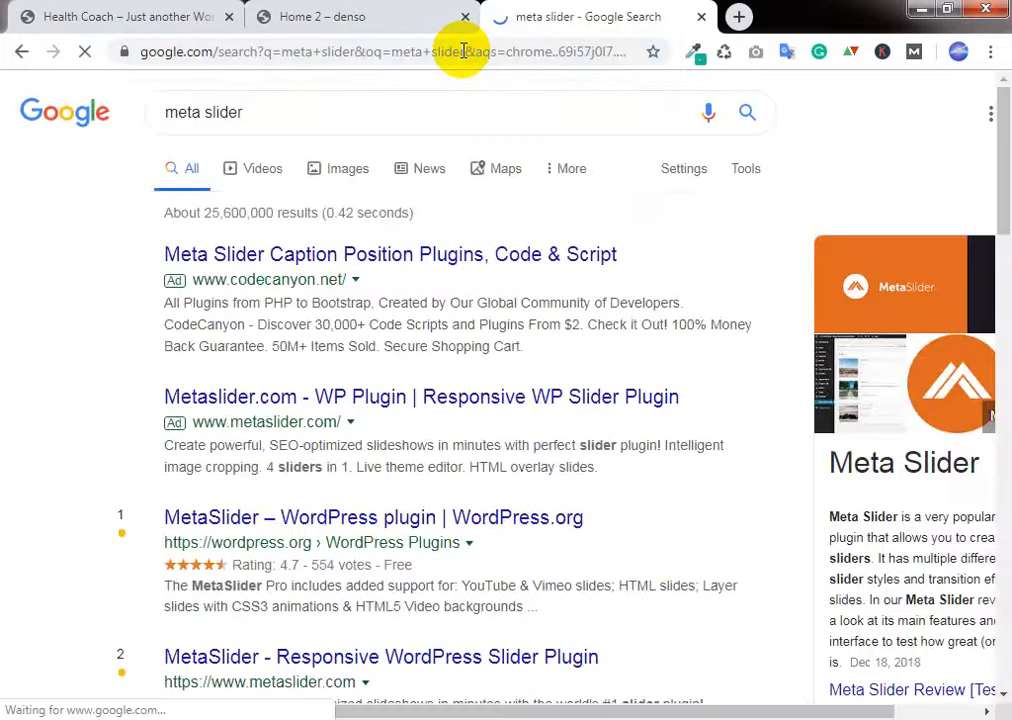
click(302, 517)
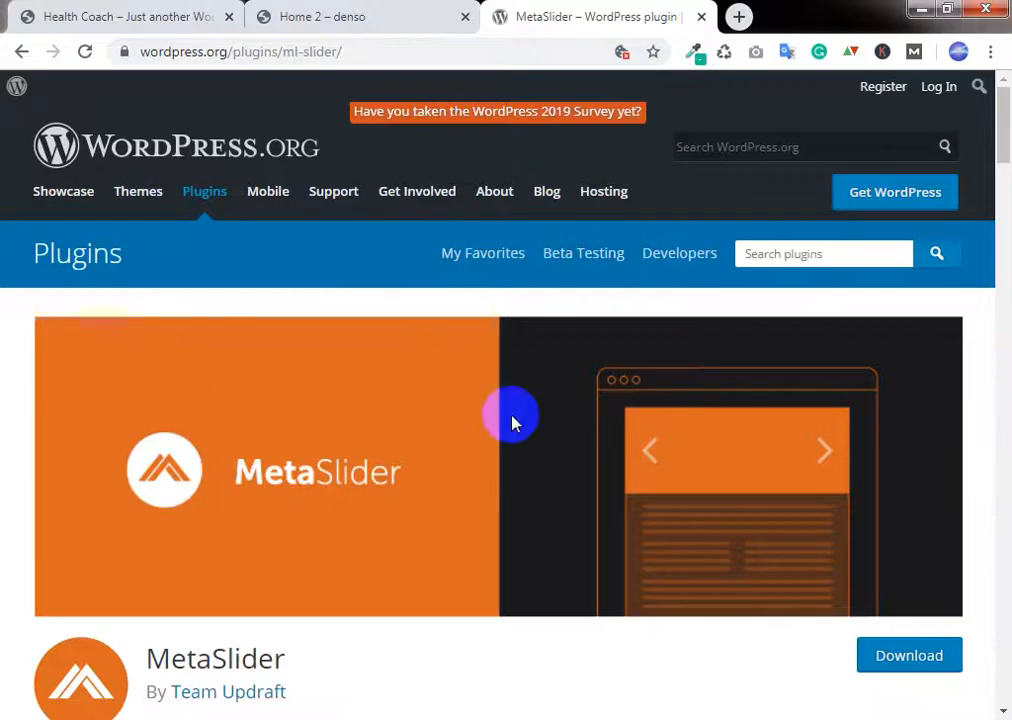
scroll(513, 422, down, 8)
scroll(343, 485, up, 6)
Step: Examine the Denso Home 2 demo's banner slider, its slide navigation, the service icons and the Feature Product section
click(347, 30)
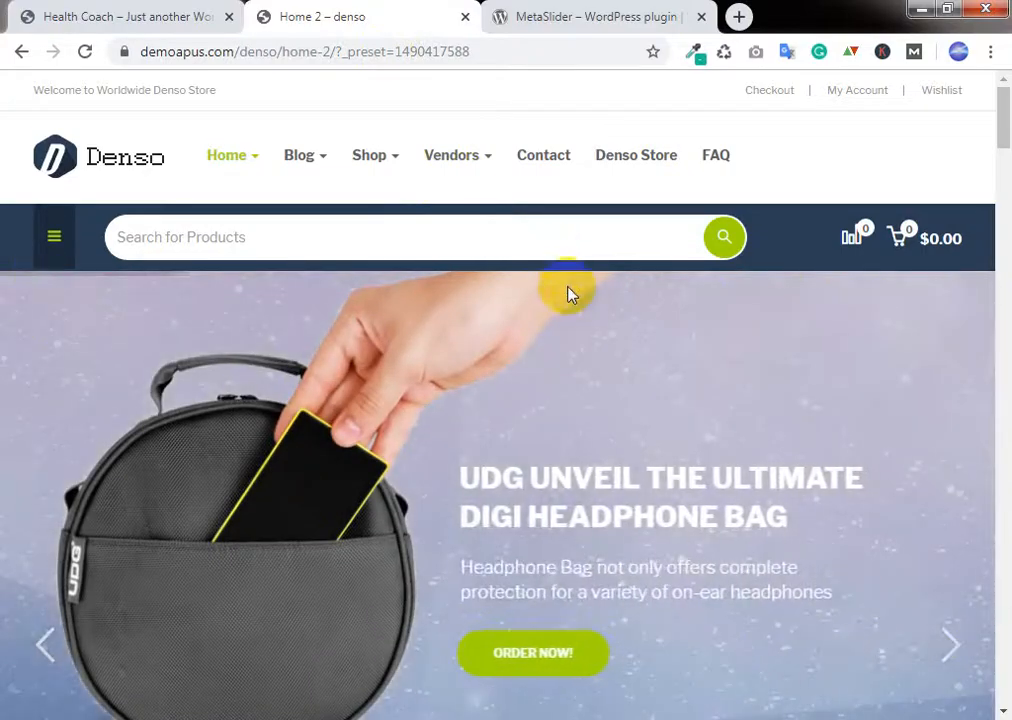
scroll(580, 500, down, 3)
scroll(495, 542, down, 2)
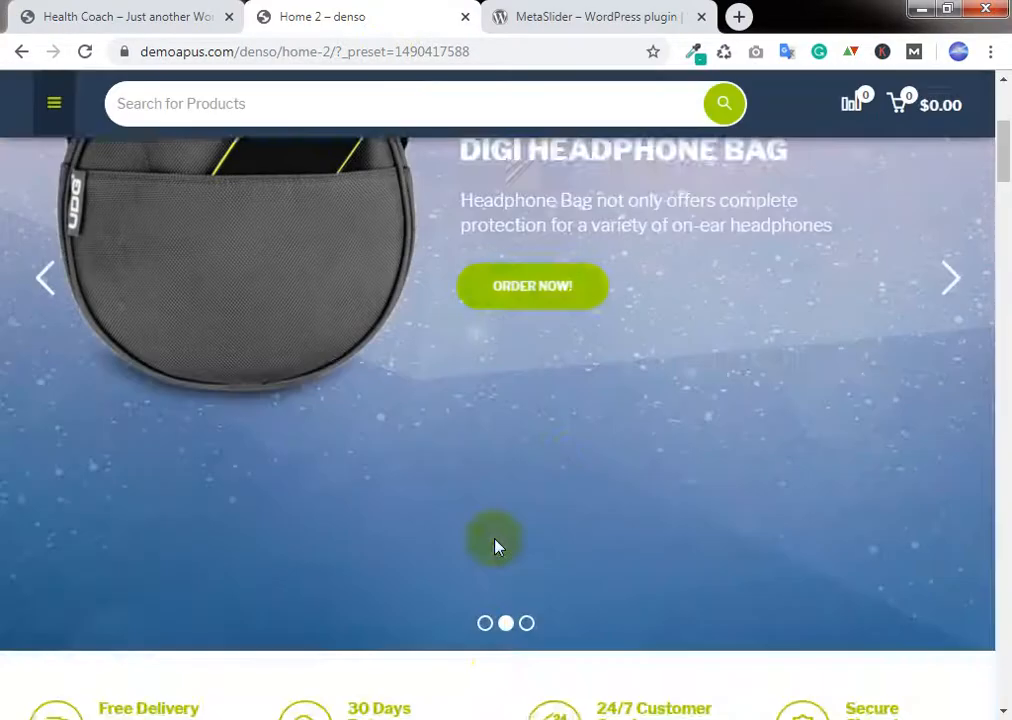
click(485, 496)
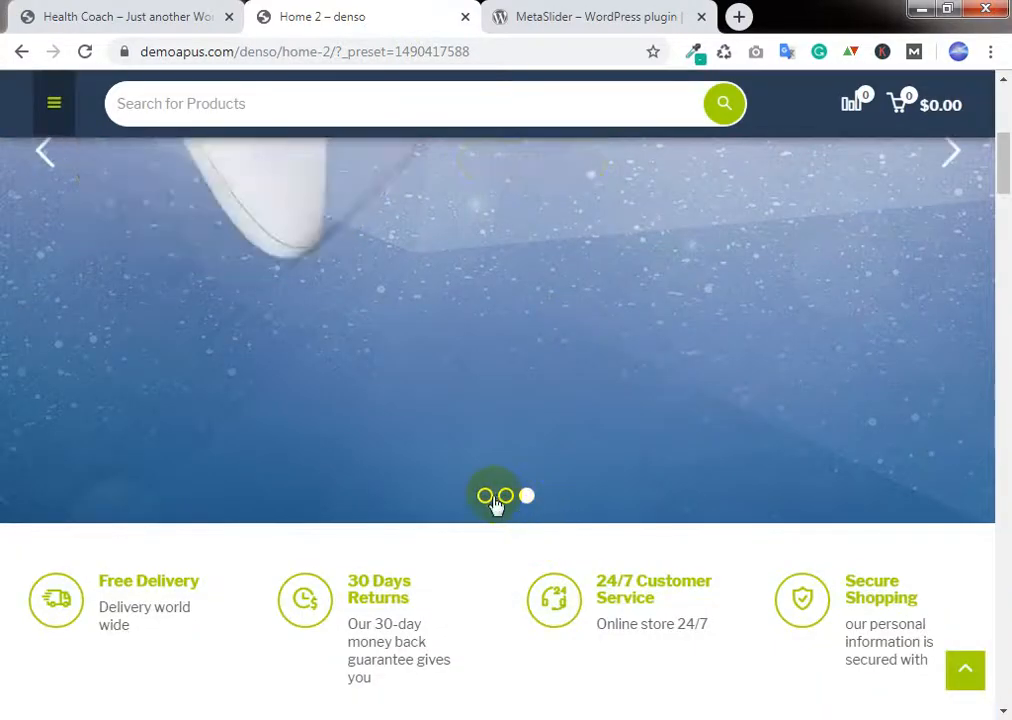
scroll(556, 452, up, 3)
scroll(560, 446, up, 2)
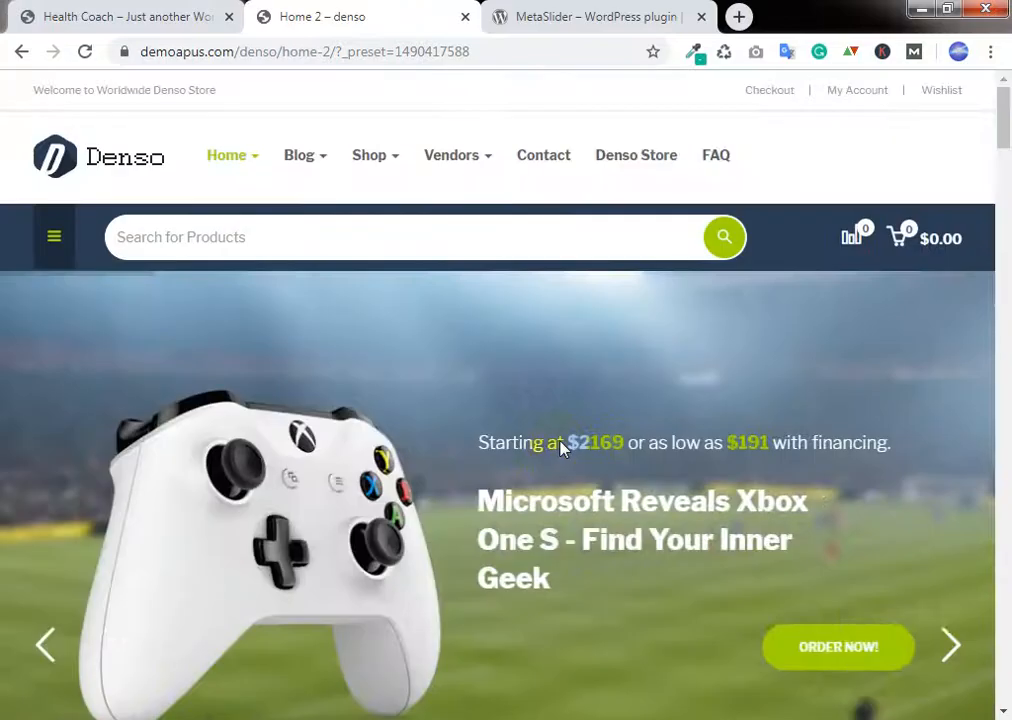
scroll(565, 470, down, 4)
scroll(565, 474, down, 5)
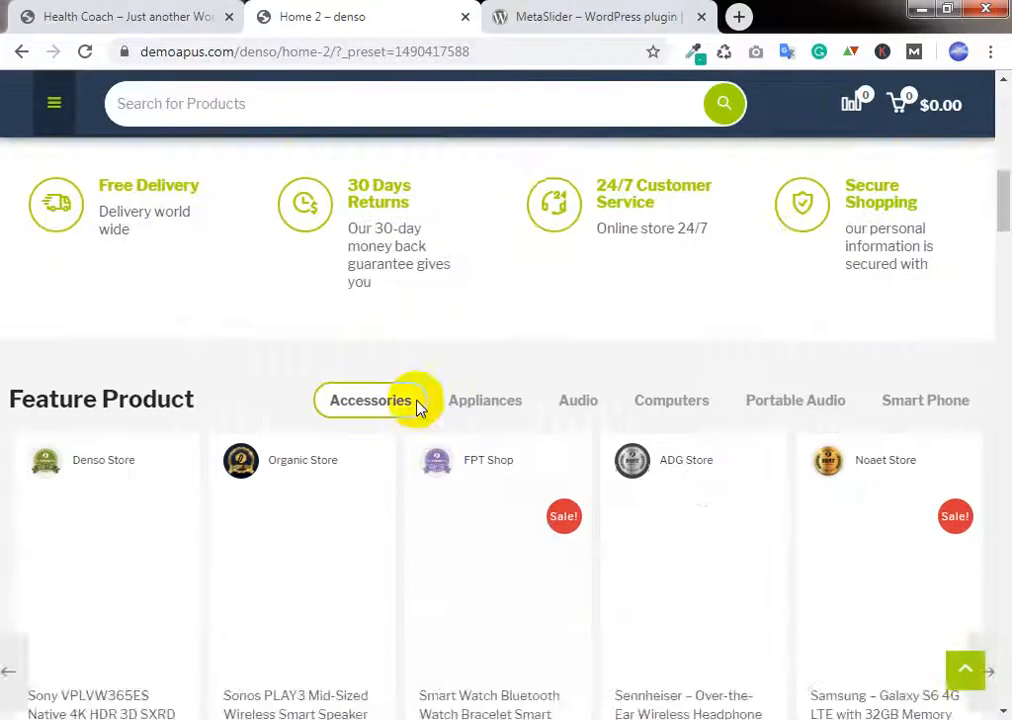
scroll(316, 343, up, 4)
Step: Close the MetaSlider plugin page and compare the Denso Home 2 demo's layout with the test site's home page
click(675, 12)
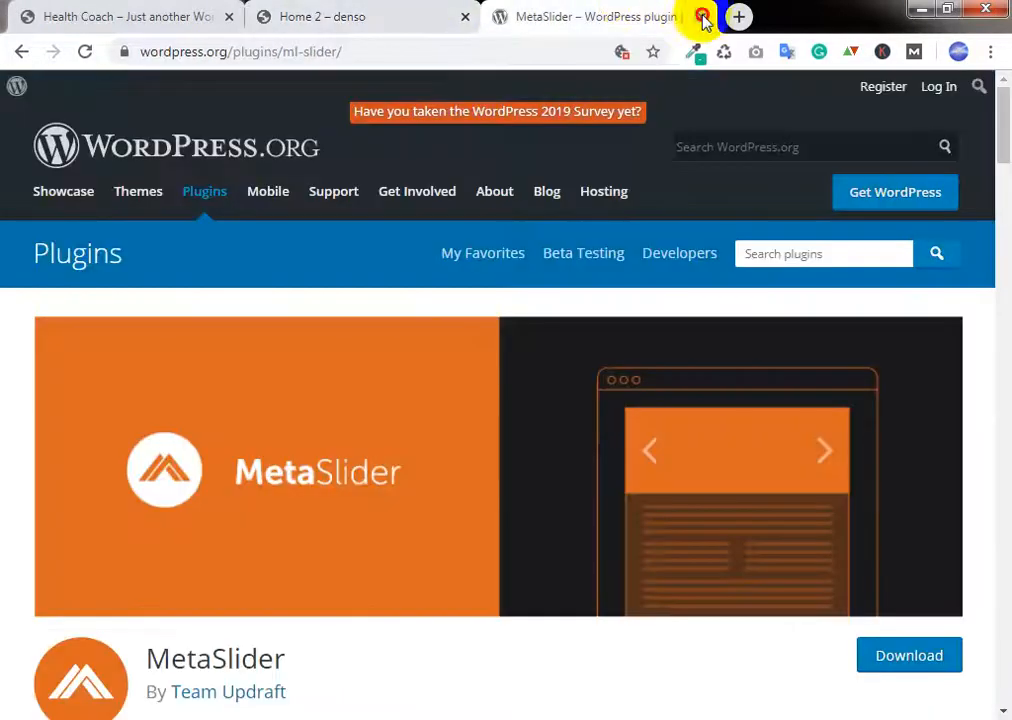
click(701, 16)
scroll(430, 362, down, 4)
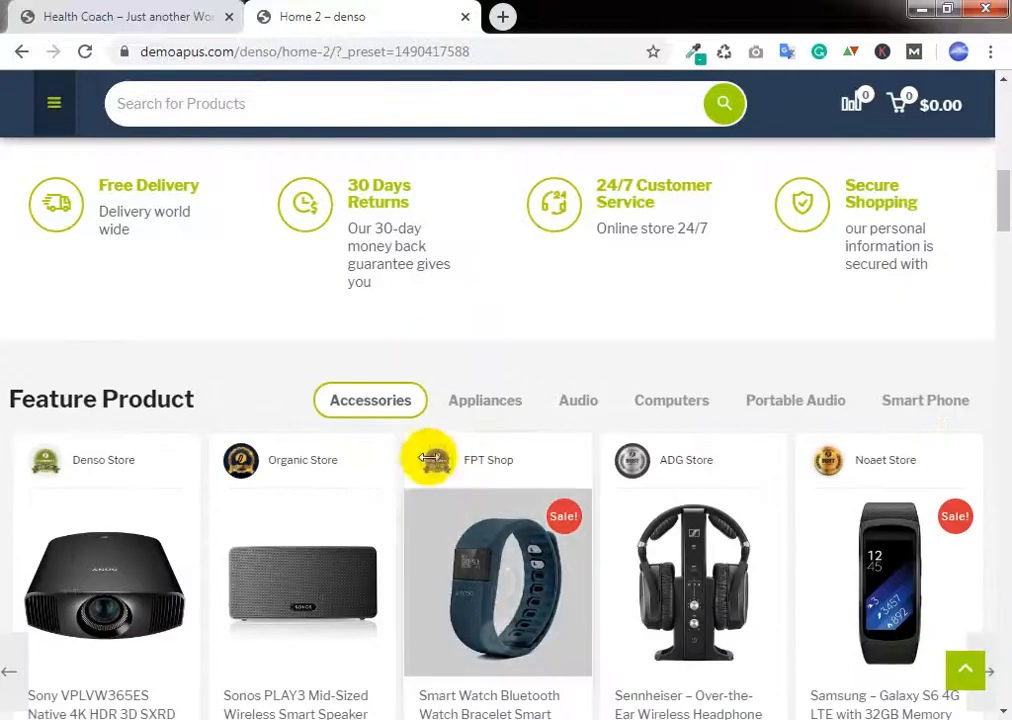
scroll(335, 465, up, 1)
click(215, 12)
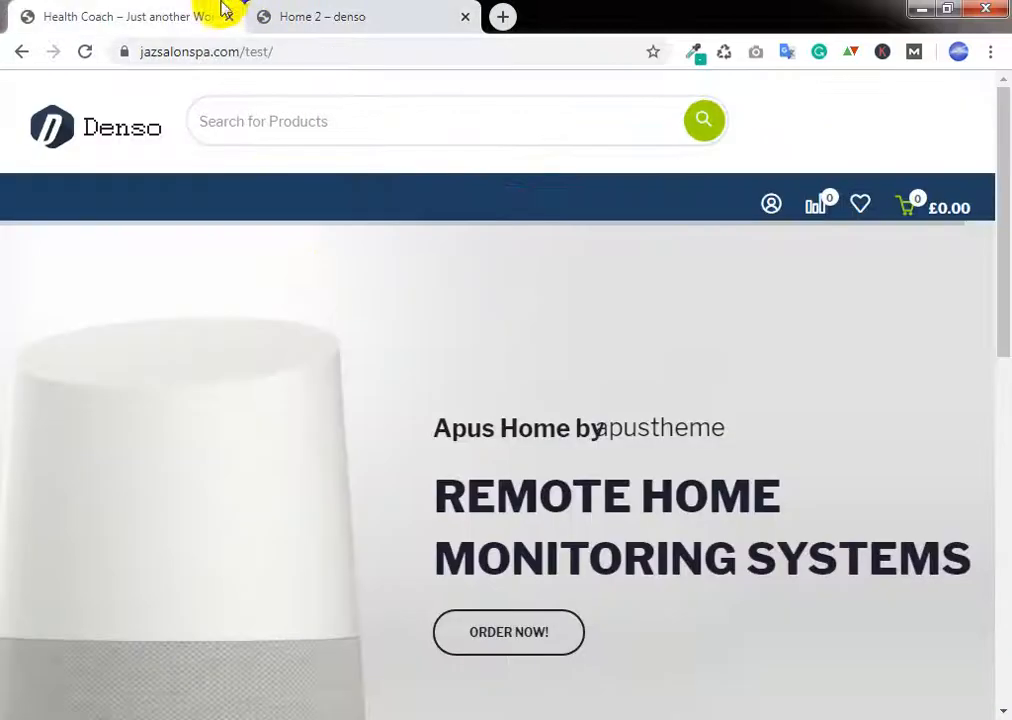
click(323, 12)
scroll(305, 410, up, 3)
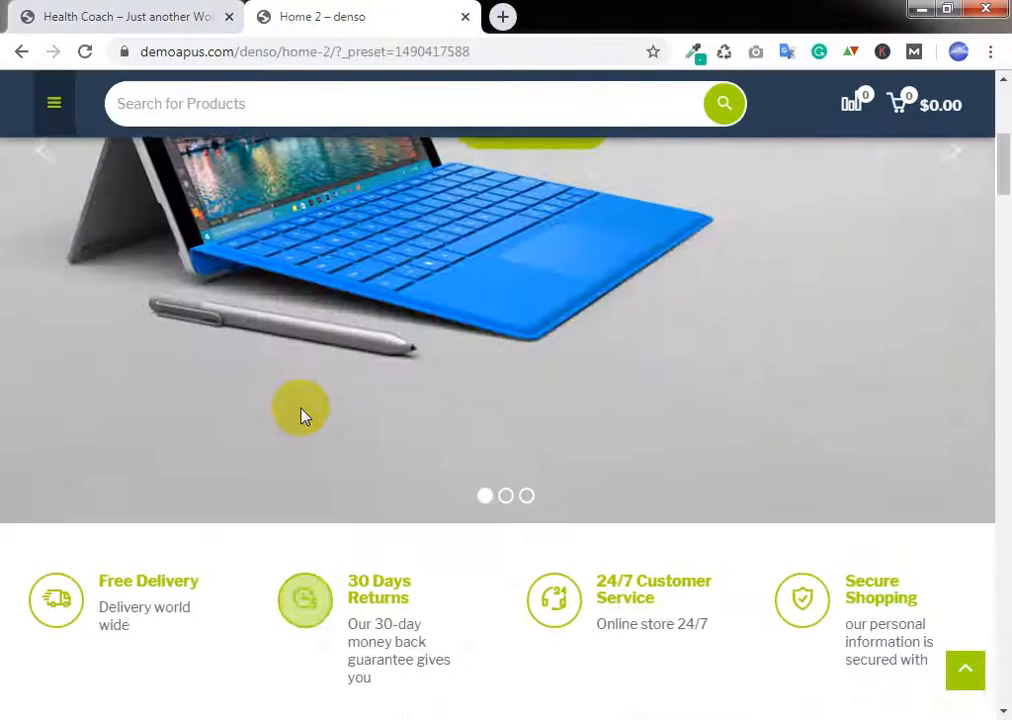
scroll(368, 181, down, 4)
scroll(350, 350, up, 5)
scroll(352, 340, up, 4)
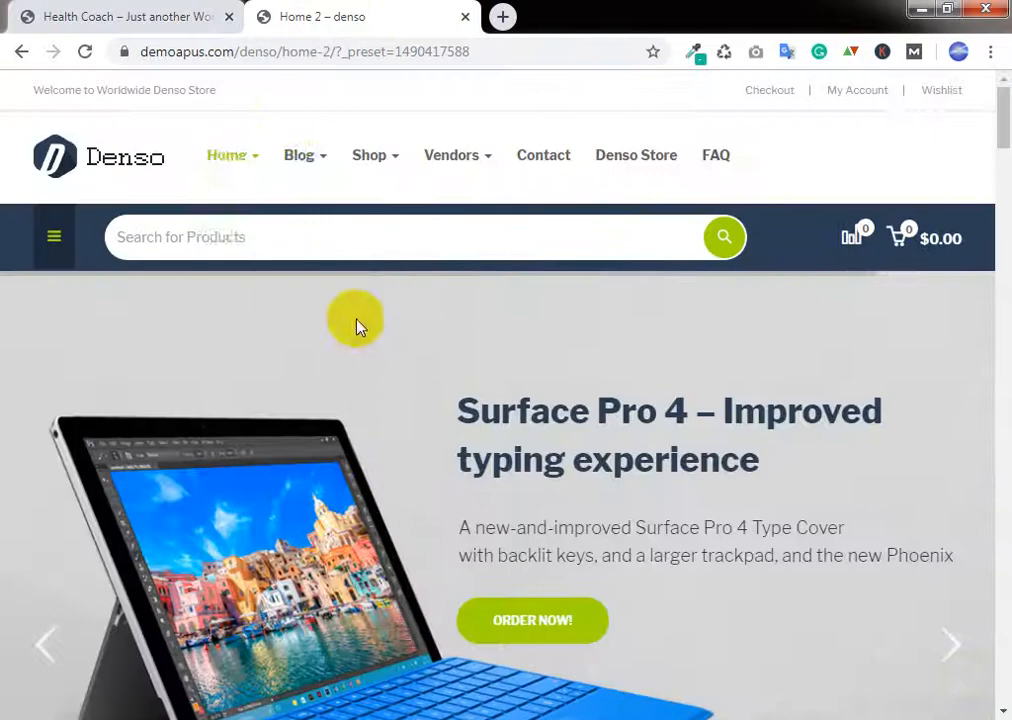
Step: Open the Denso demo's main home page and examine its sections below the banner slider
mouse_move(242, 156)
click(251, 220)
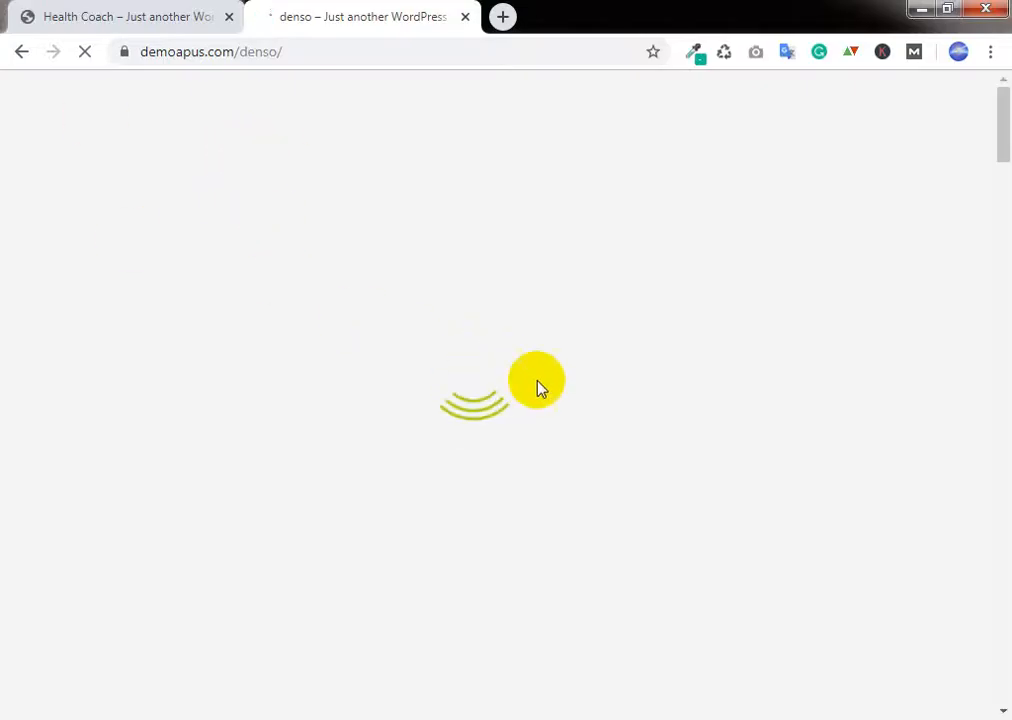
scroll(395, 320, down, 5)
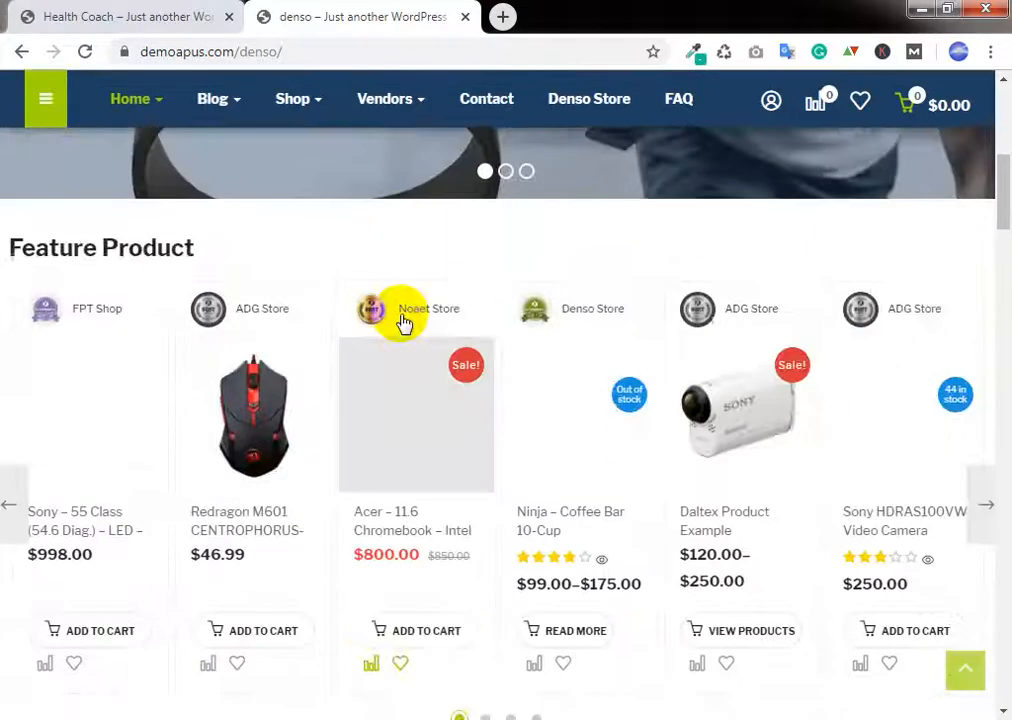
scroll(403, 322, down, 5)
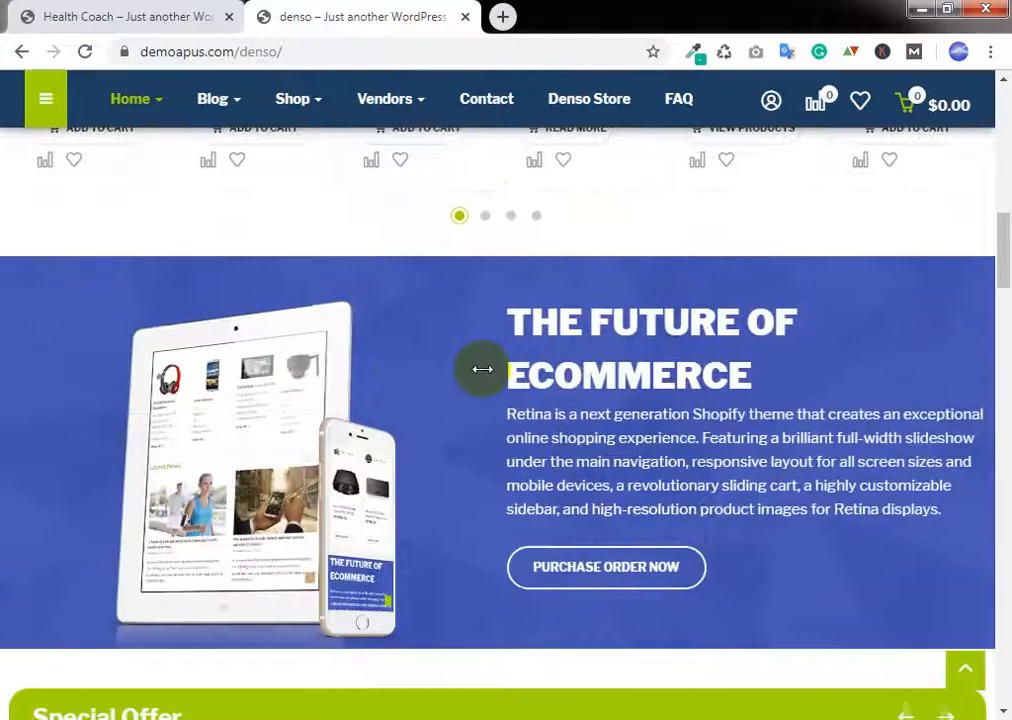
Step: Compare the test site's Feature Product section and footer with the sections following Feature Product on the Denso demo's home page
scroll(482, 369, up, 5)
click(140, 16)
scroll(452, 501, down, 5)
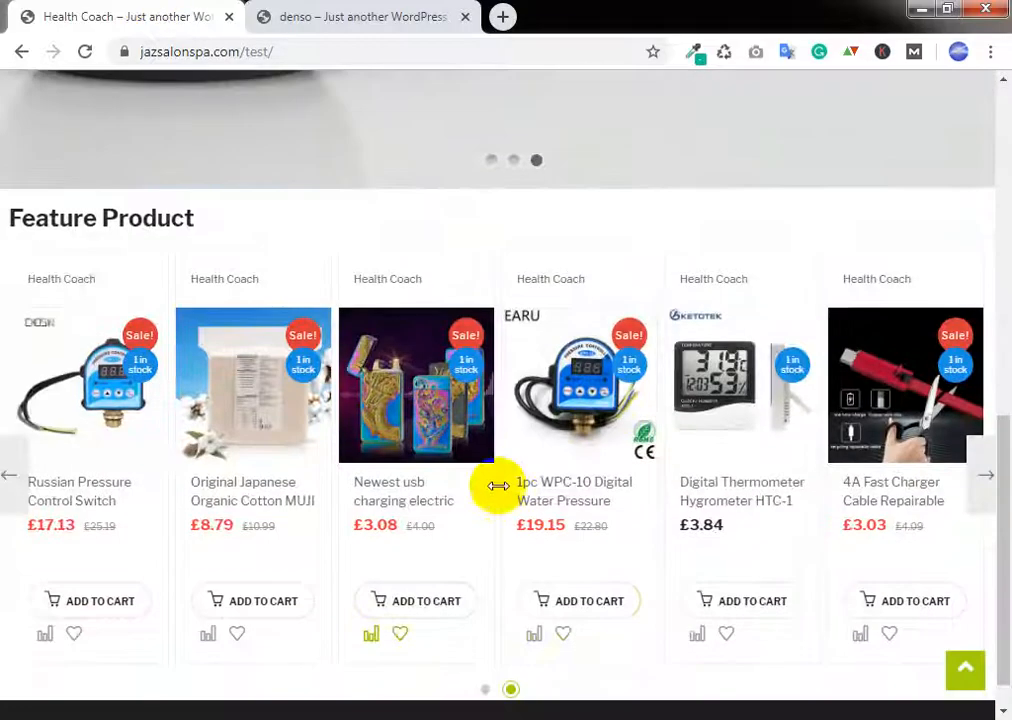
scroll(560, 477, down, 1)
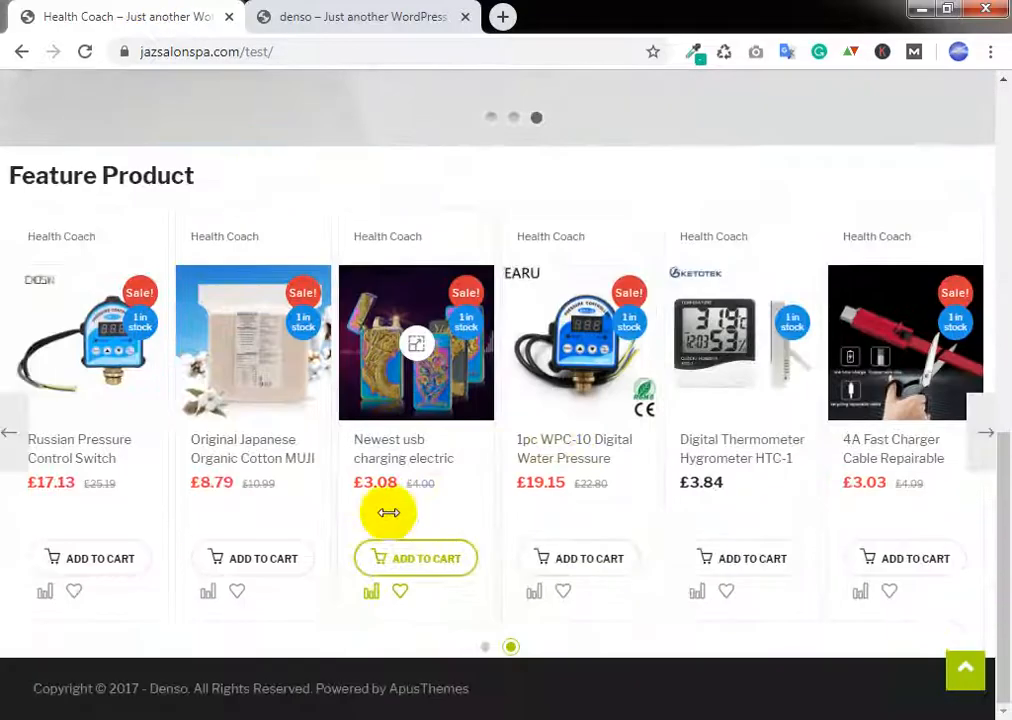
click(323, 16)
scroll(445, 418, down, 7)
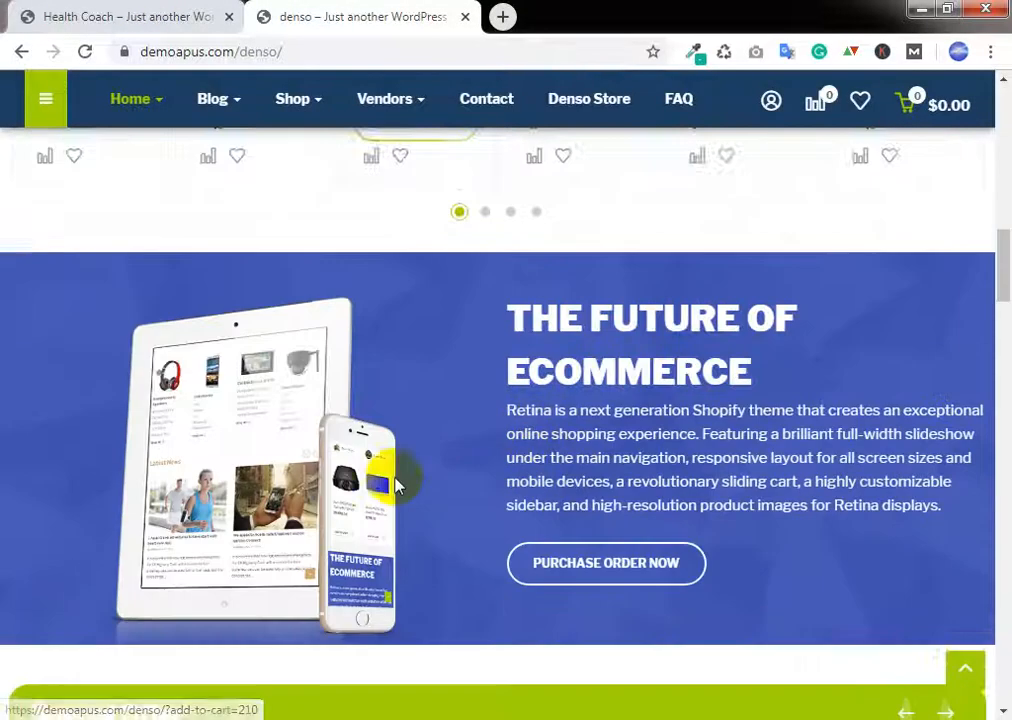
scroll(452, 479, down, 8)
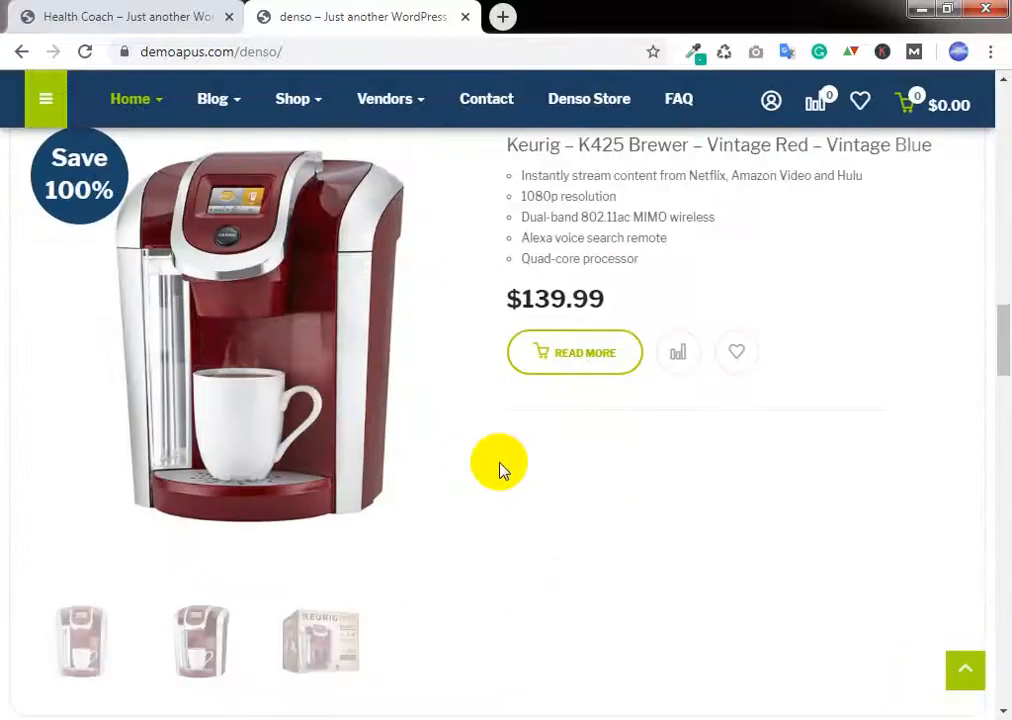
scroll(500, 465, down, 4)
scroll(500, 467, up, 9)
Step: Open the test site's WordPress admin login page at jazsalonspa.com/test/wp-admin
click(110, 12)
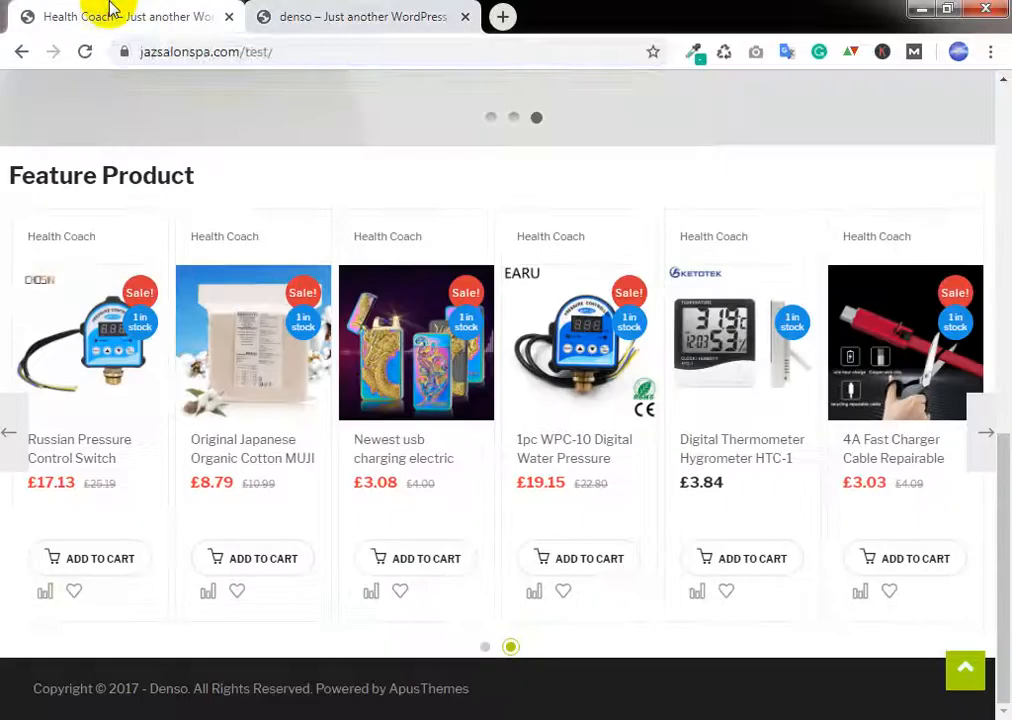
click(350, 47)
click(352, 50)
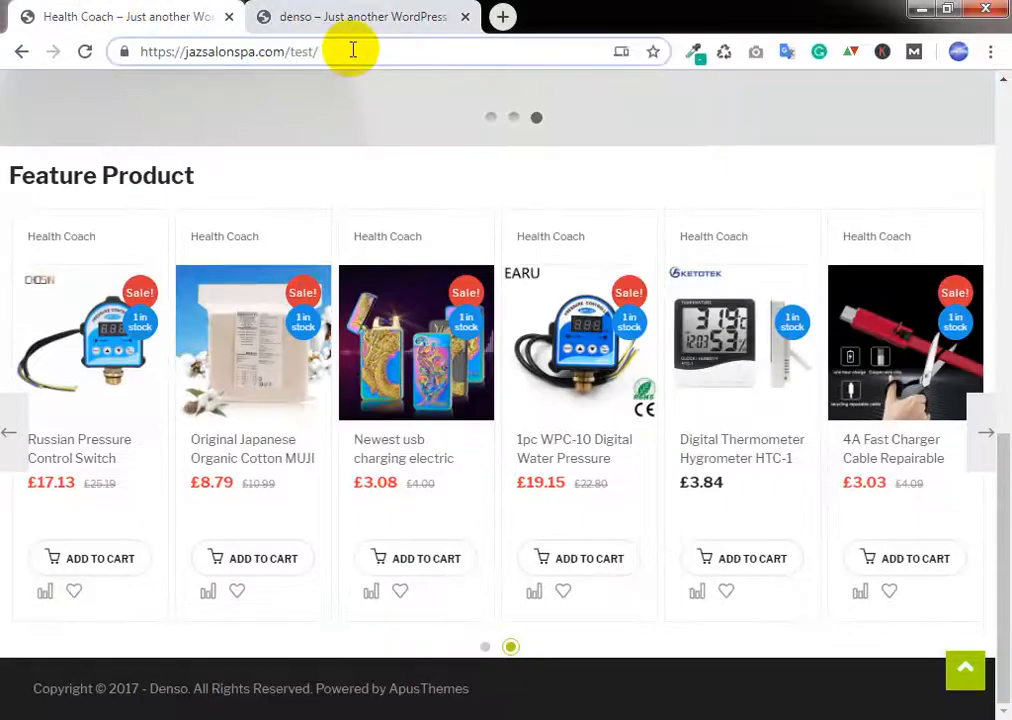
text(wp0ad)
key(BackSpace)
key(BackSpace)
key(BackSpace)
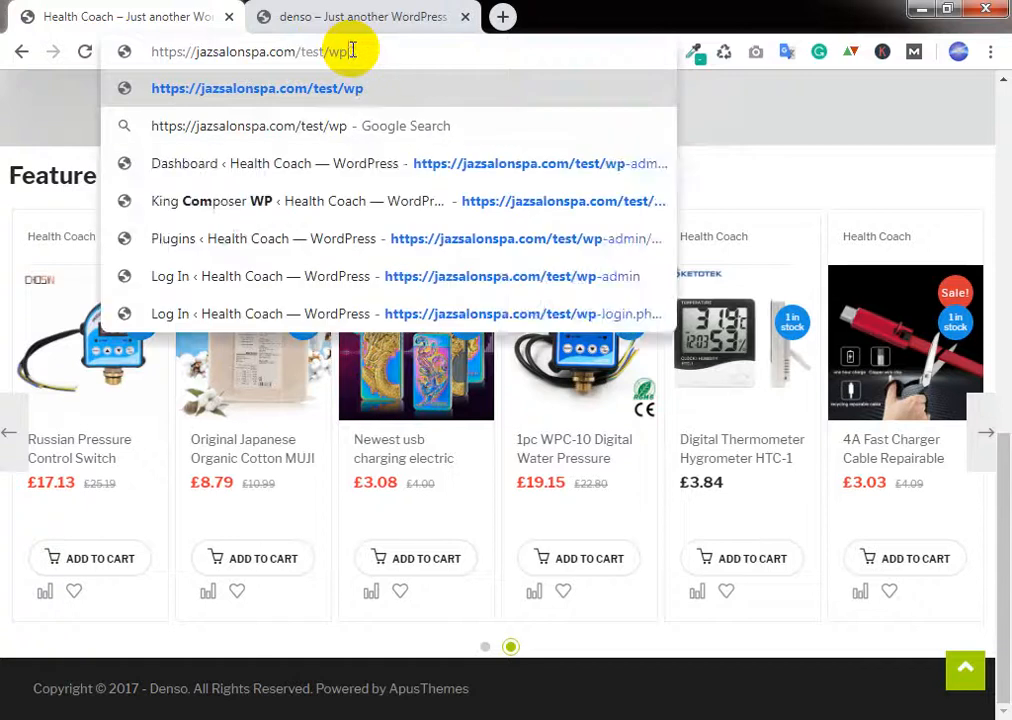
text(-adm)
key(Return)
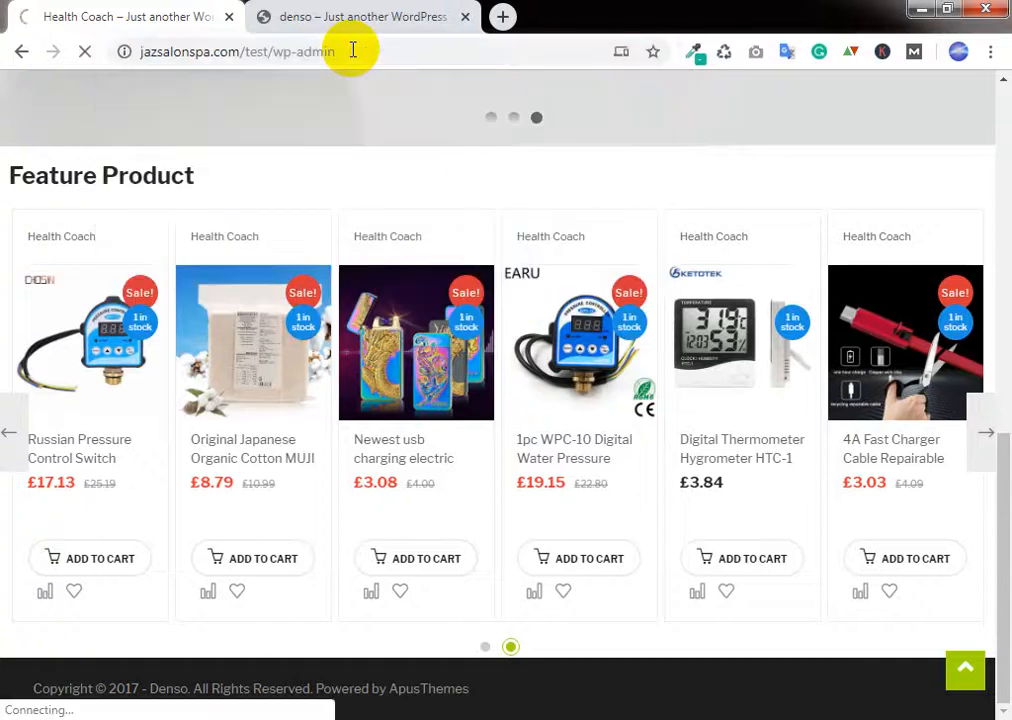
click(386, 44)
click(386, 47)
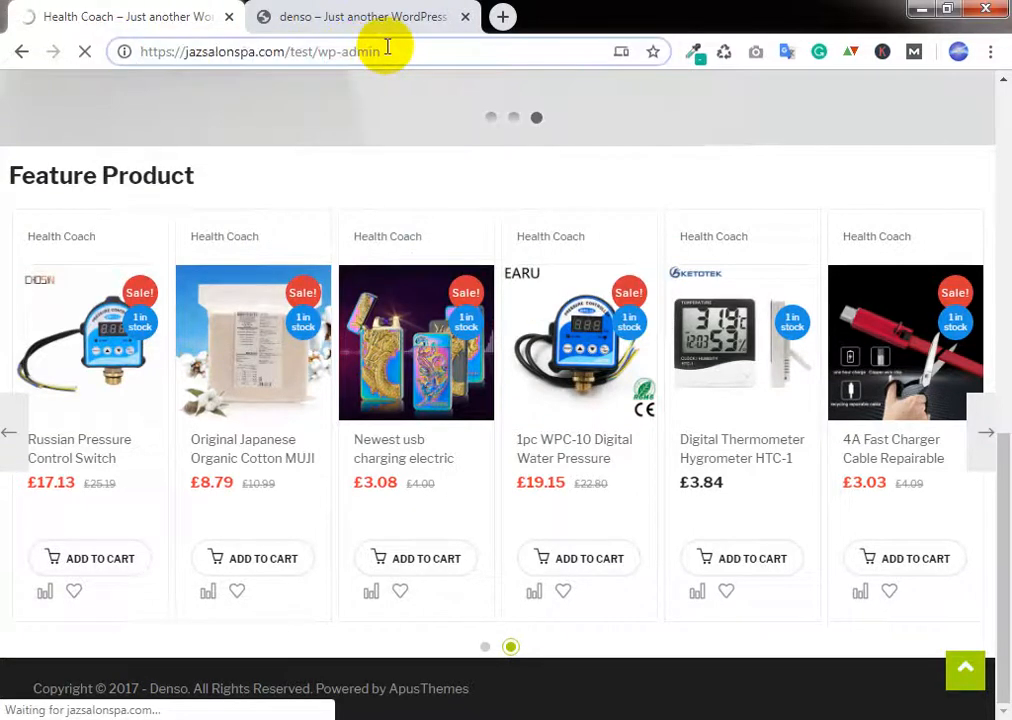
click(378, 10)
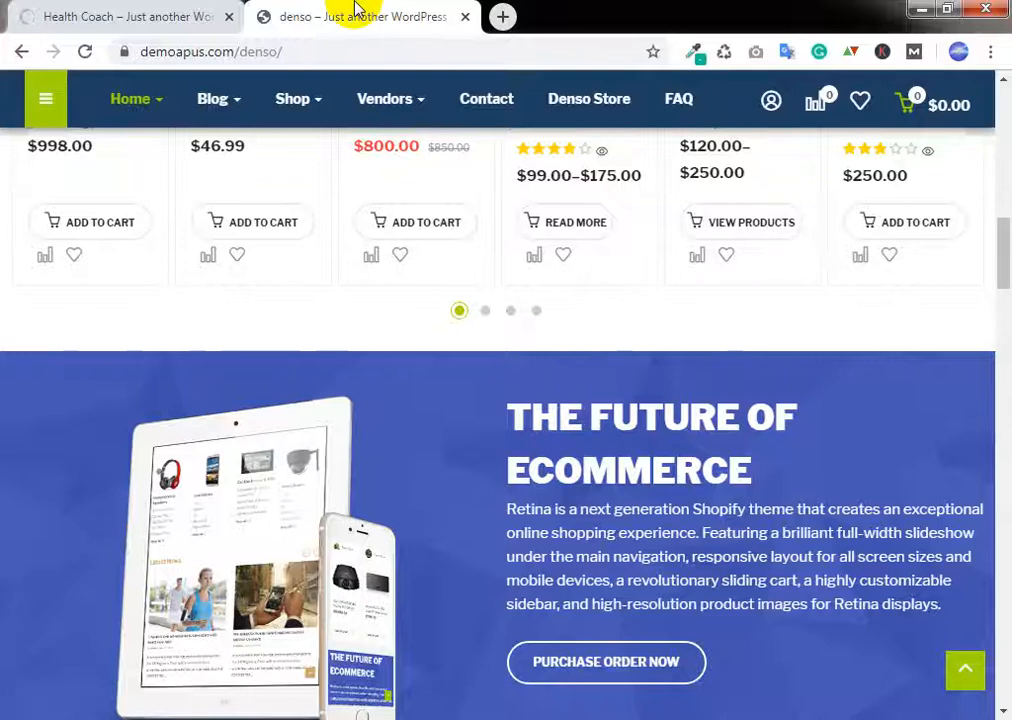
click(169, 12)
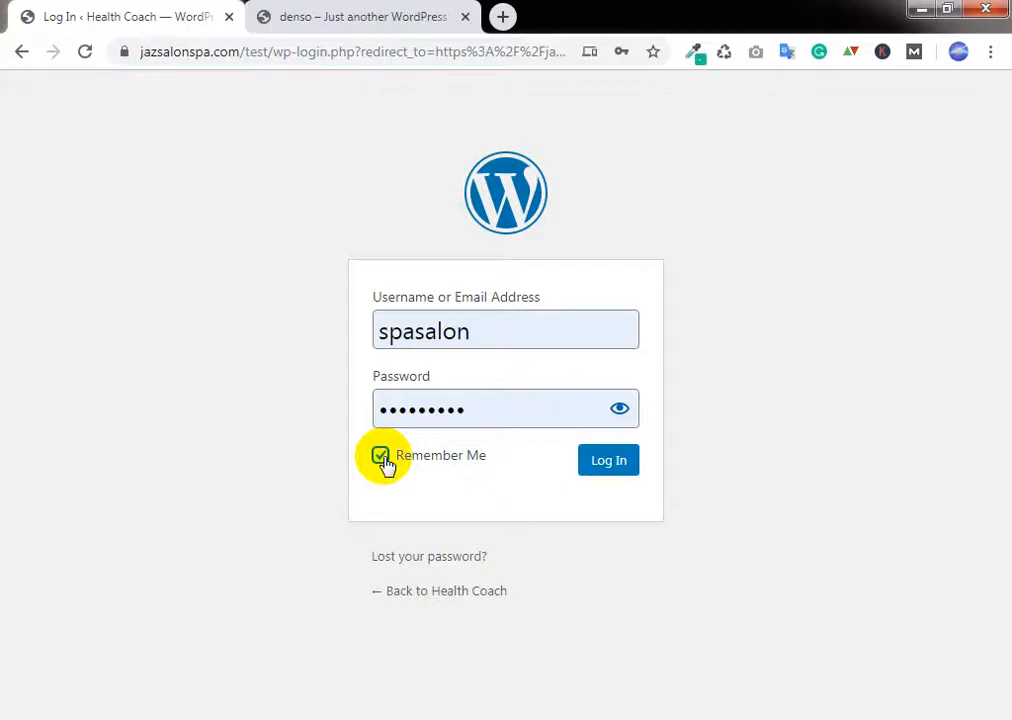
Step: Fill in the username and password from the second saved login and log in to the WordPress dashboard
click(565, 331)
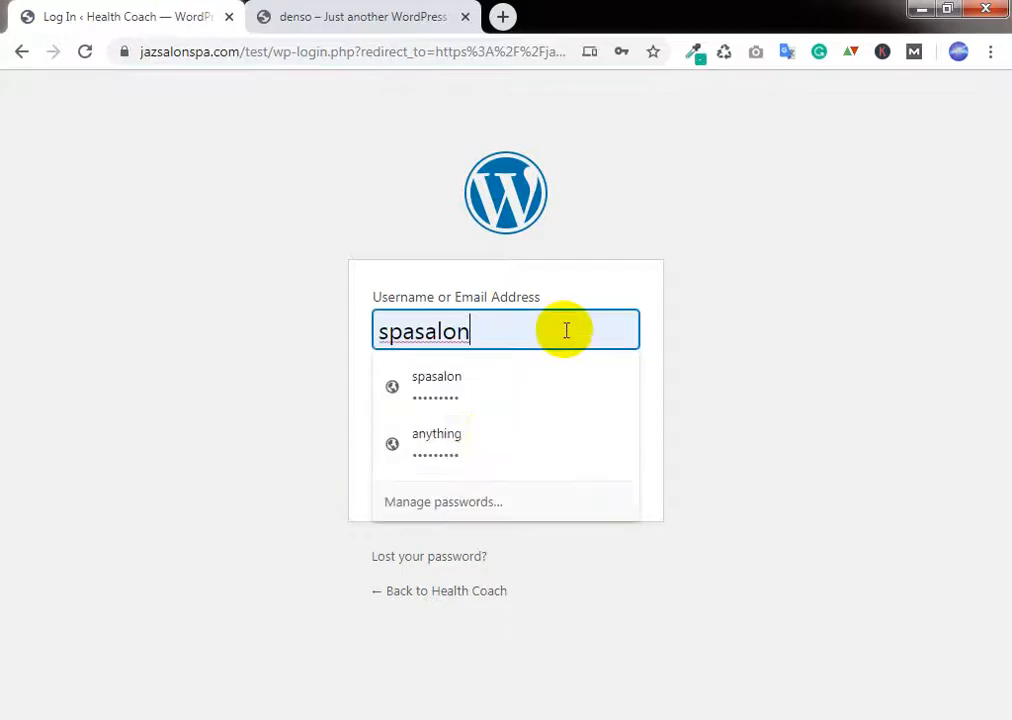
click(490, 443)
click(605, 459)
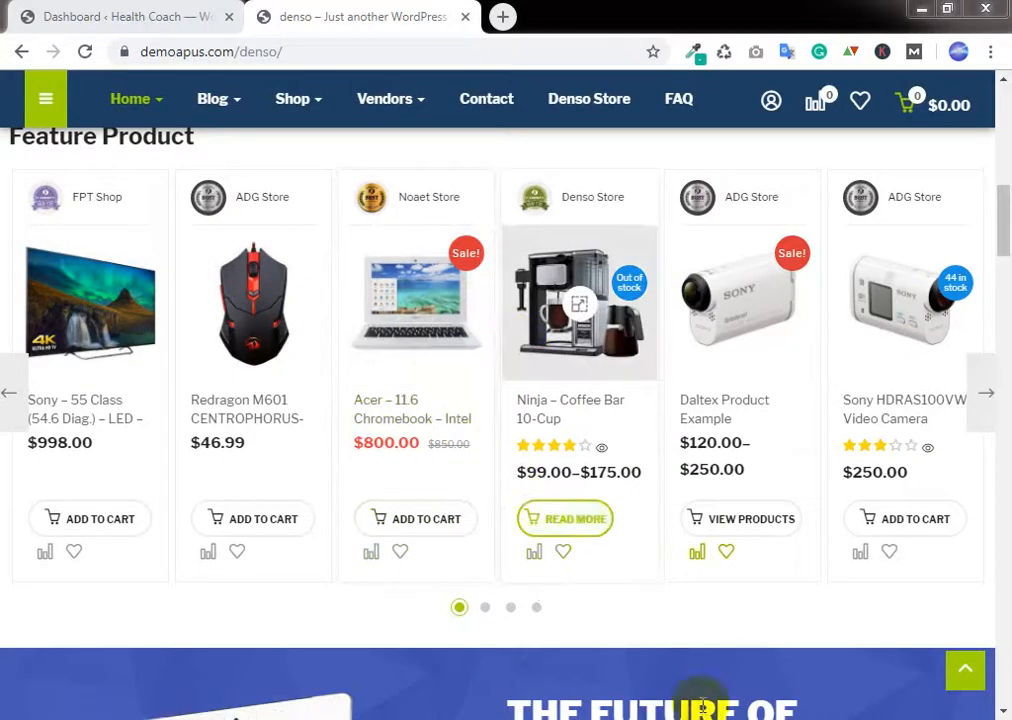
Step: Return to the Health Coach dashboard and open the site's front end in a new tab
scroll(698, 655, down, 4)
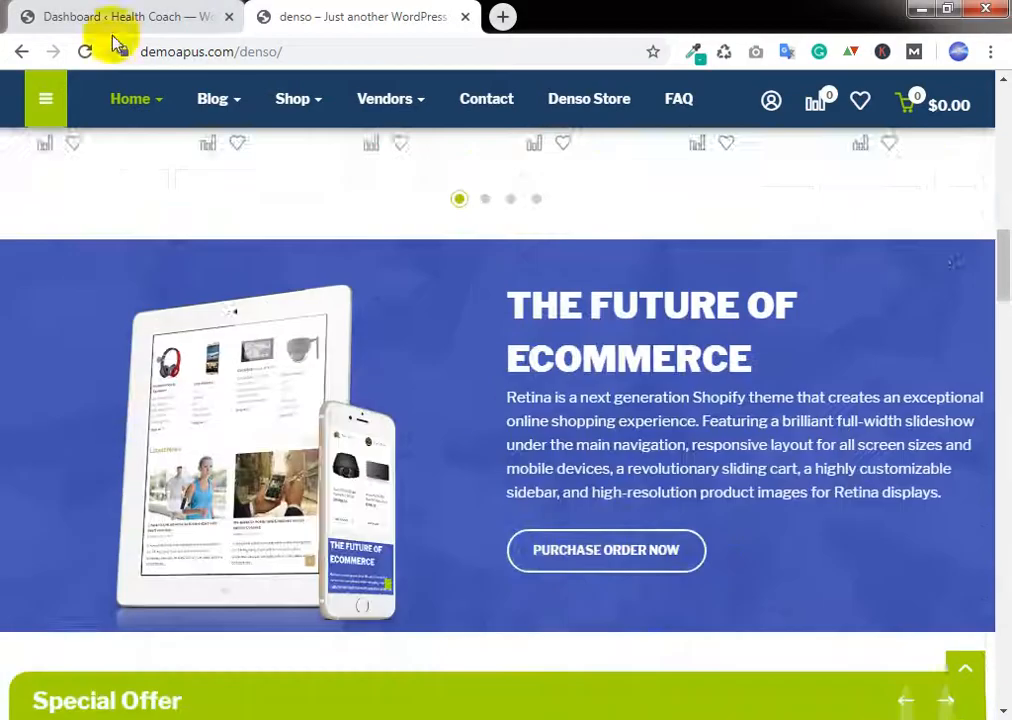
click(115, 17)
scroll(576, 452, down, 3)
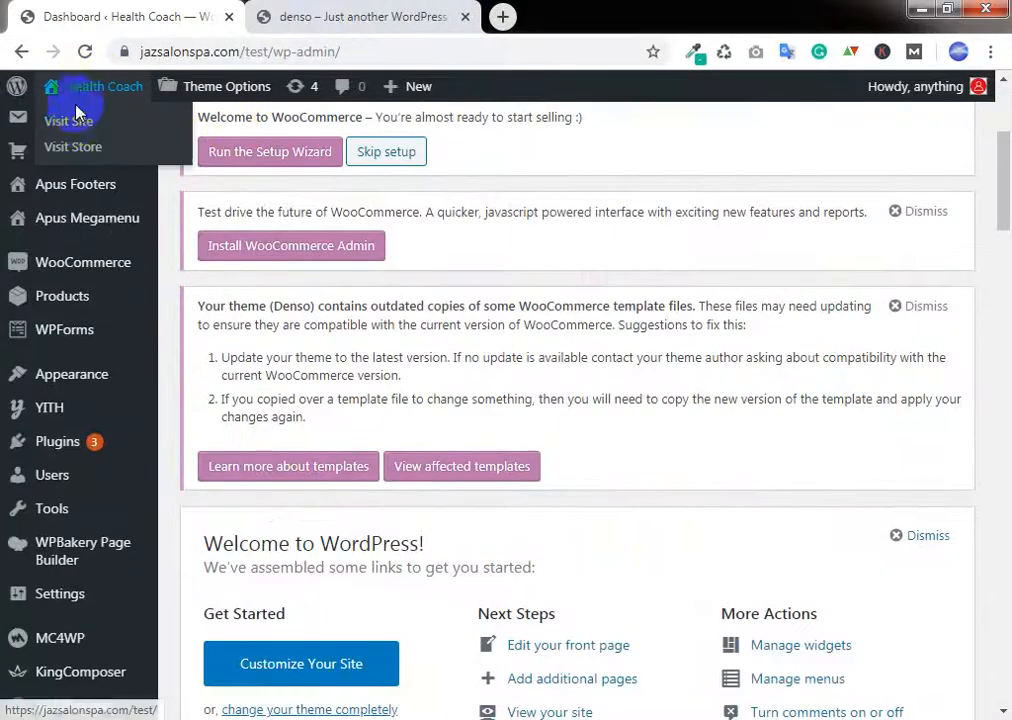
right_click(77, 118)
click(147, 133)
click(350, 10)
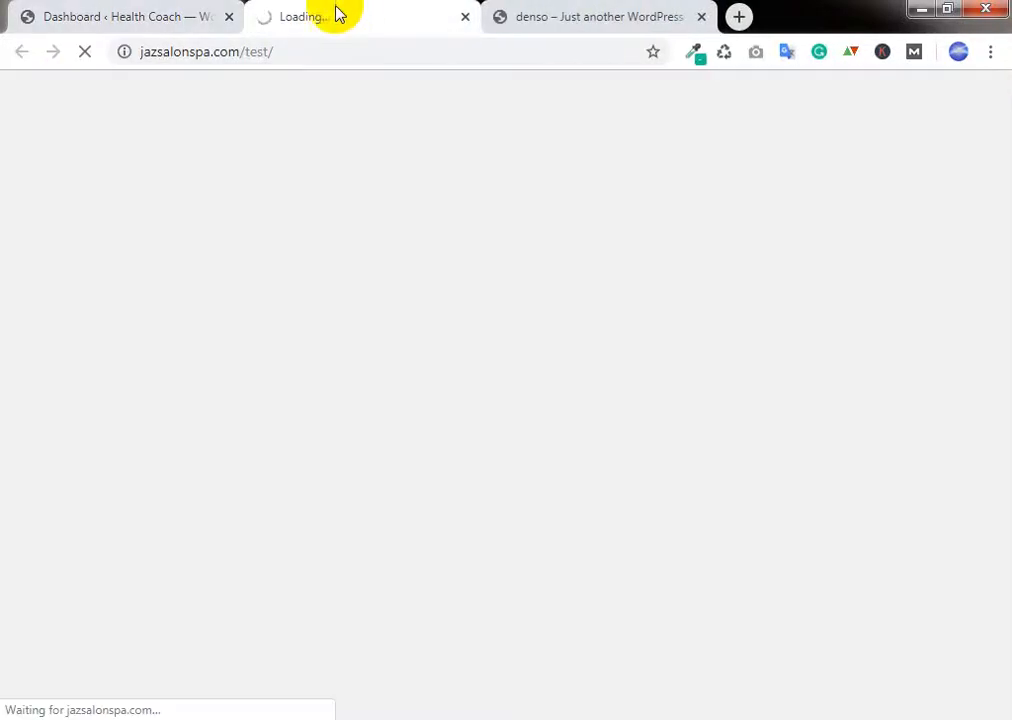
click(346, 47)
Step: Examine "The Future of Ecommerce" banner text and the Special Offer section on the Denso demo page
click(524, 9)
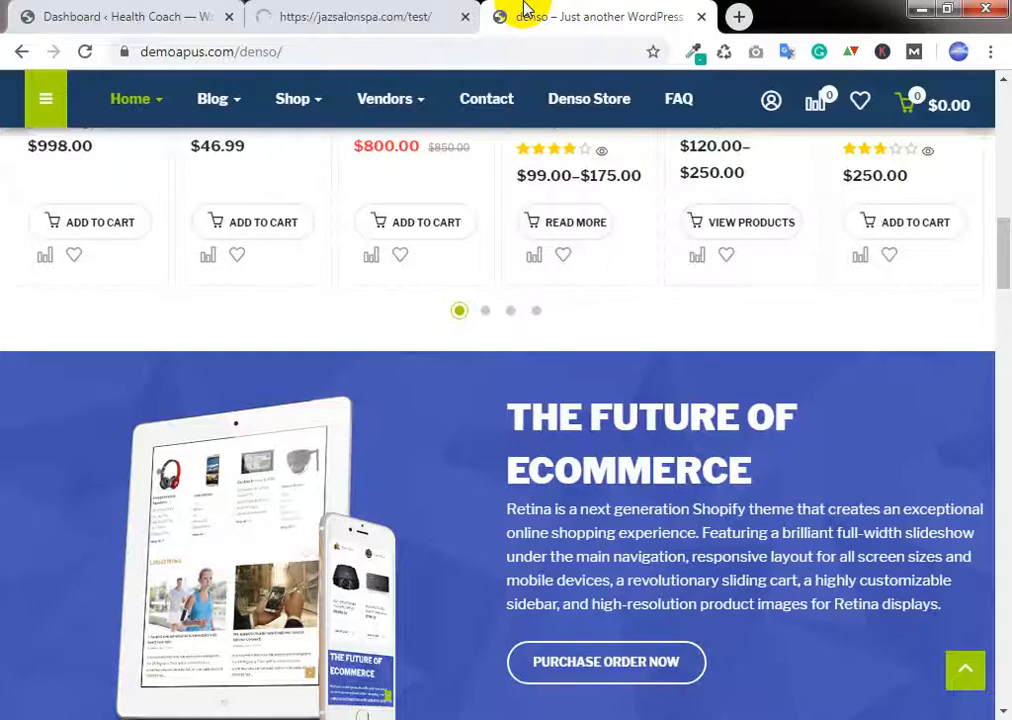
scroll(576, 361, down, 5)
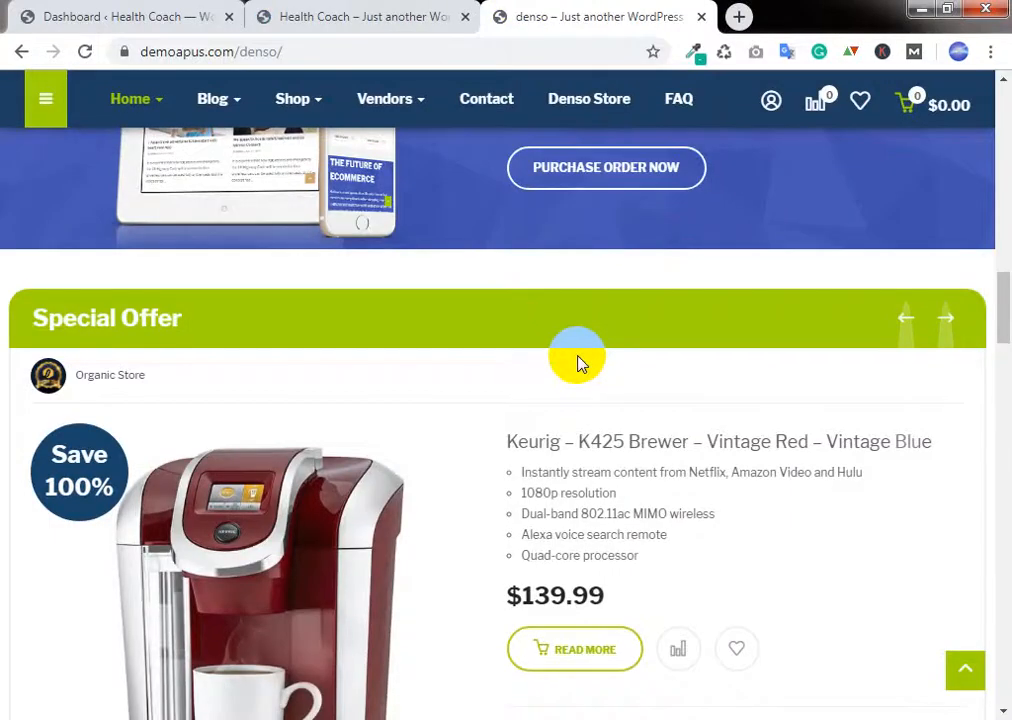
scroll(490, 345, down, 3)
scroll(517, 355, up, 6)
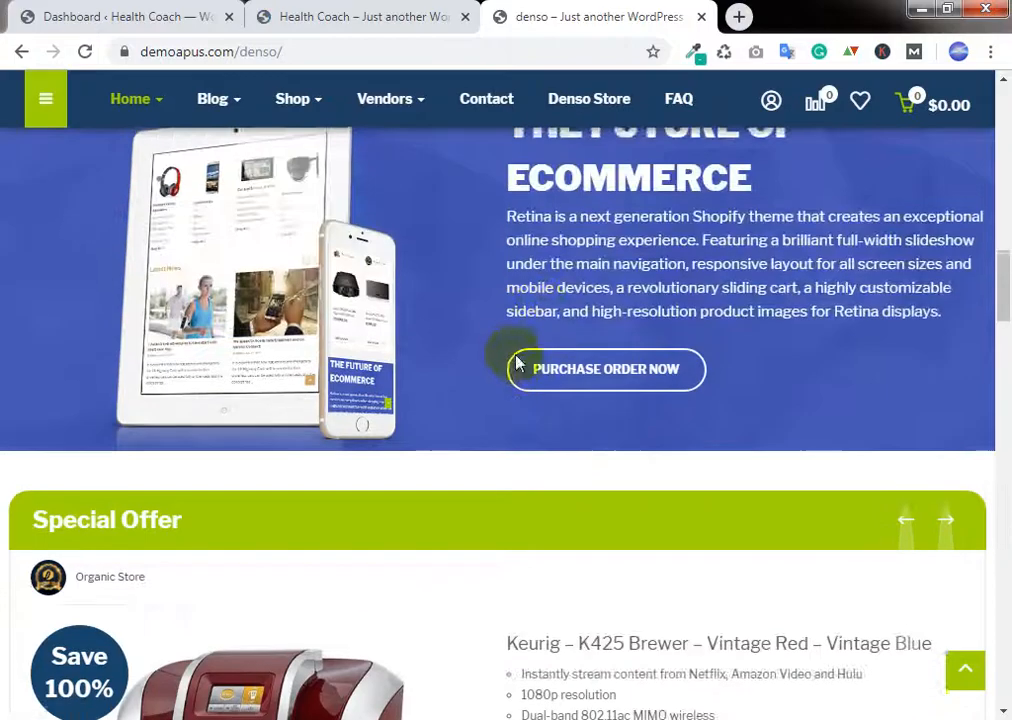
scroll(532, 347, up, 1)
drag(512, 318, 734, 474)
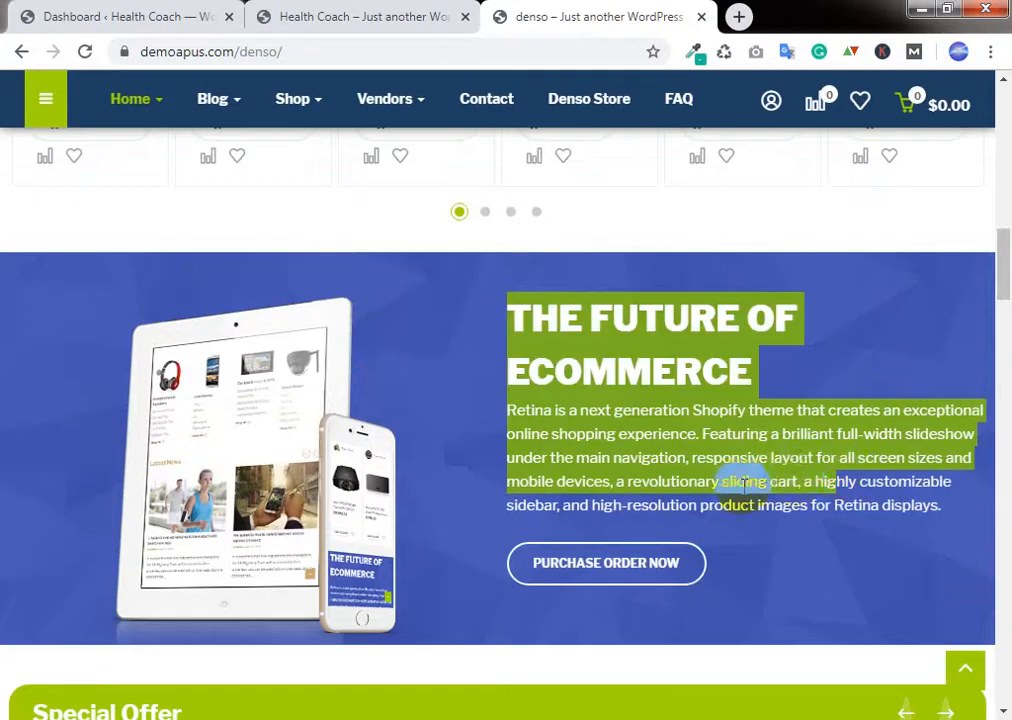
click(573, 392)
scroll(573, 392, up, 4)
Step: Compare the area below Feature Product on the test site's home page with the demo's "The Future of Ecommerce" banner heading
click(314, 11)
scroll(642, 402, down, 10)
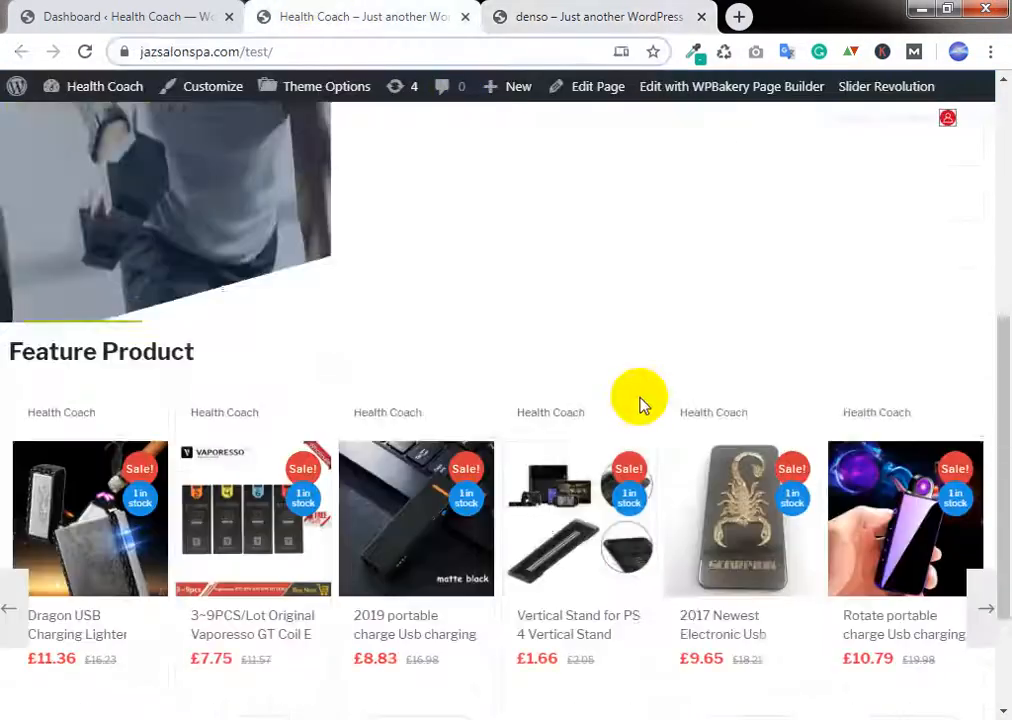
click(583, 14)
scroll(573, 425, down, 3)
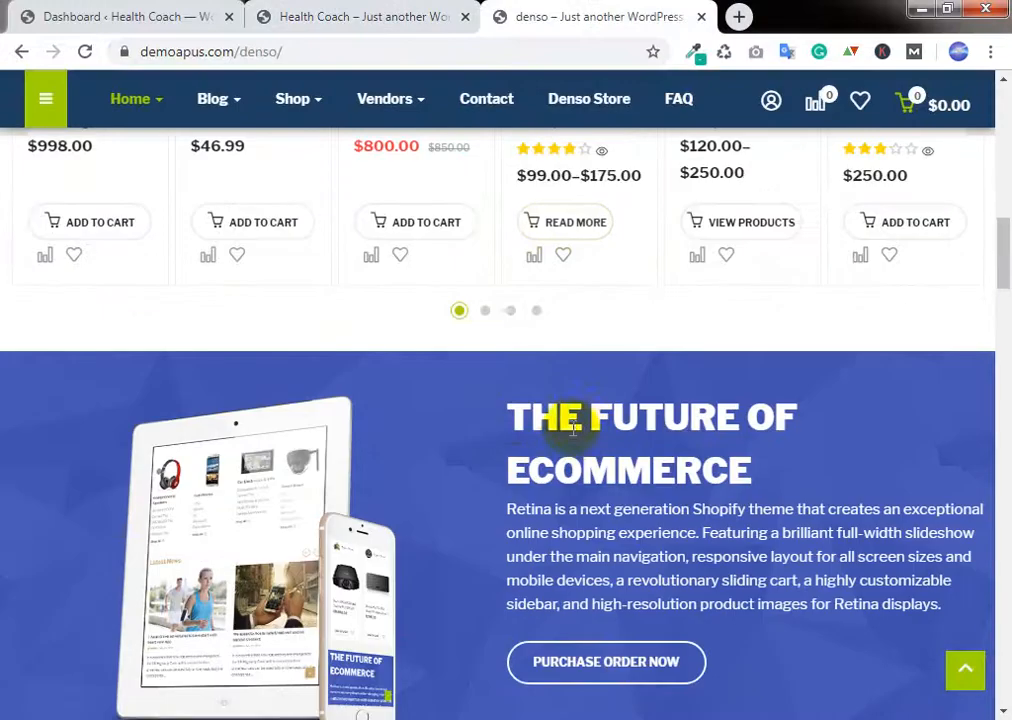
mouse_move(519, 418)
mouse_down()
mouse_move(768, 497)
mouse_move(752, 469)
mouse_up()
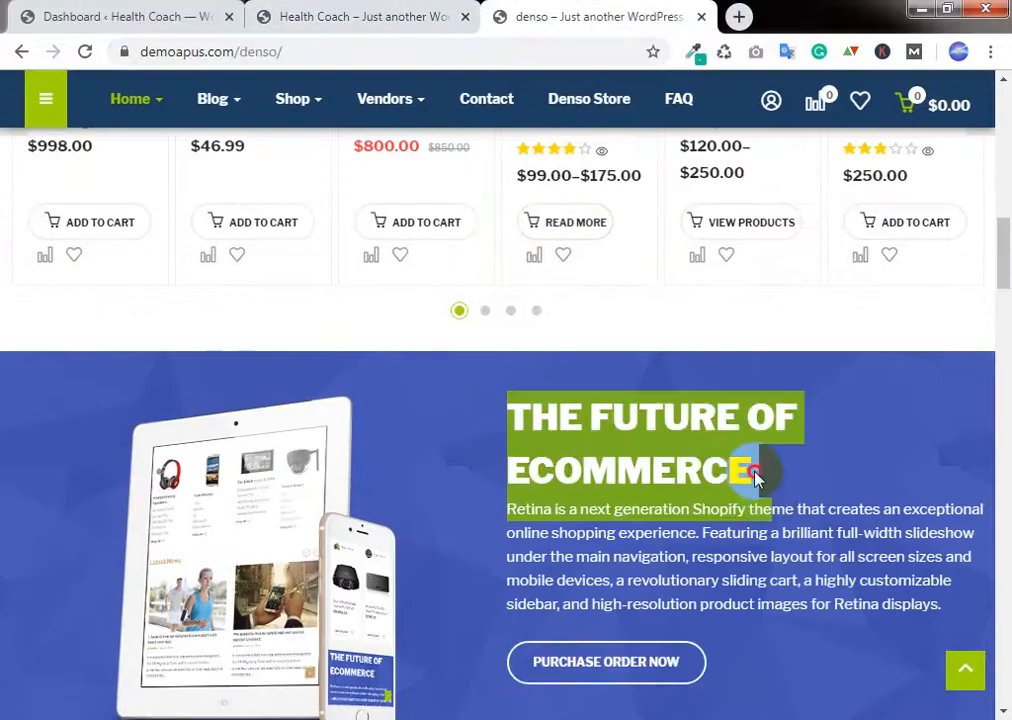
click(752, 469)
Step: Open the test site's home page for editing in a new tab and go to its page editor
click(397, 12)
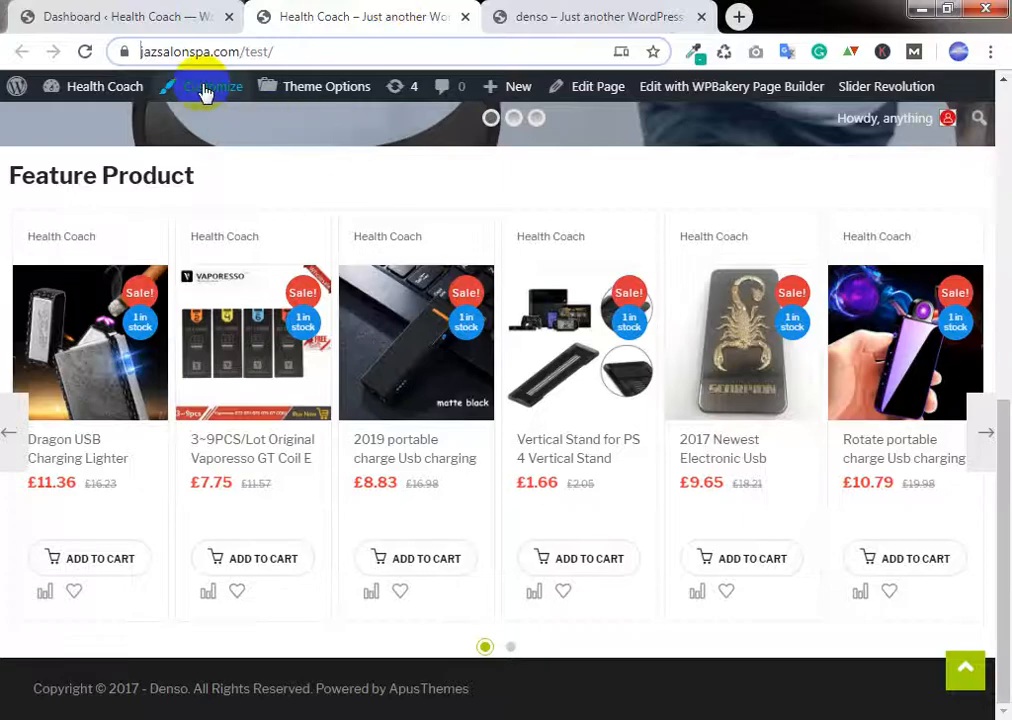
right_click(596, 86)
click(640, 97)
scroll(612, 107, up, 2)
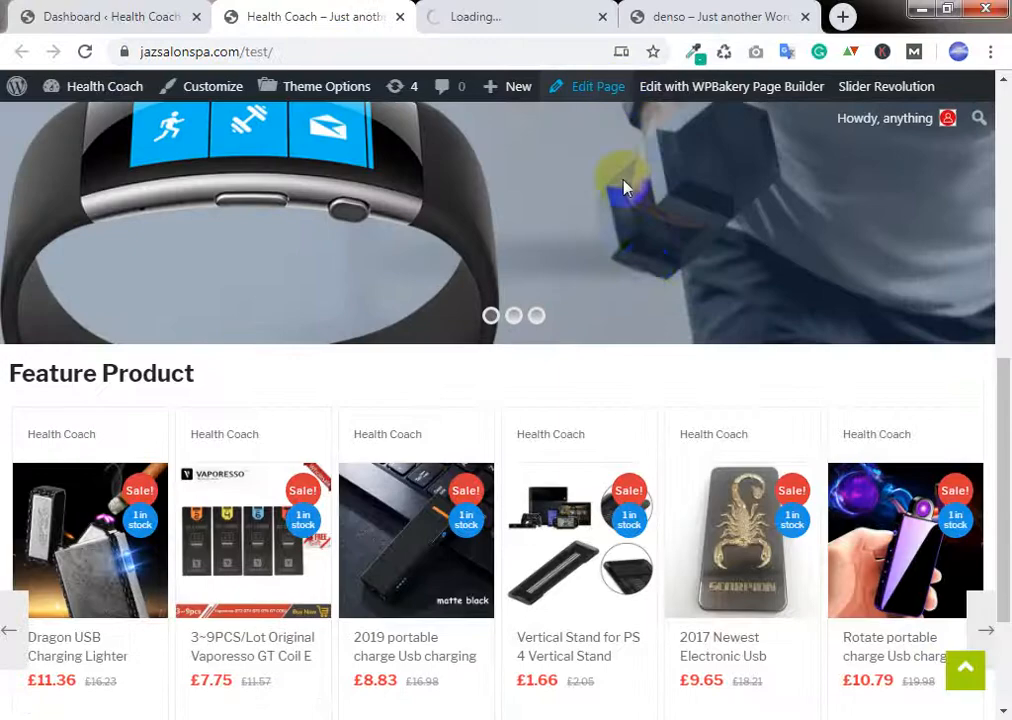
click(480, 12)
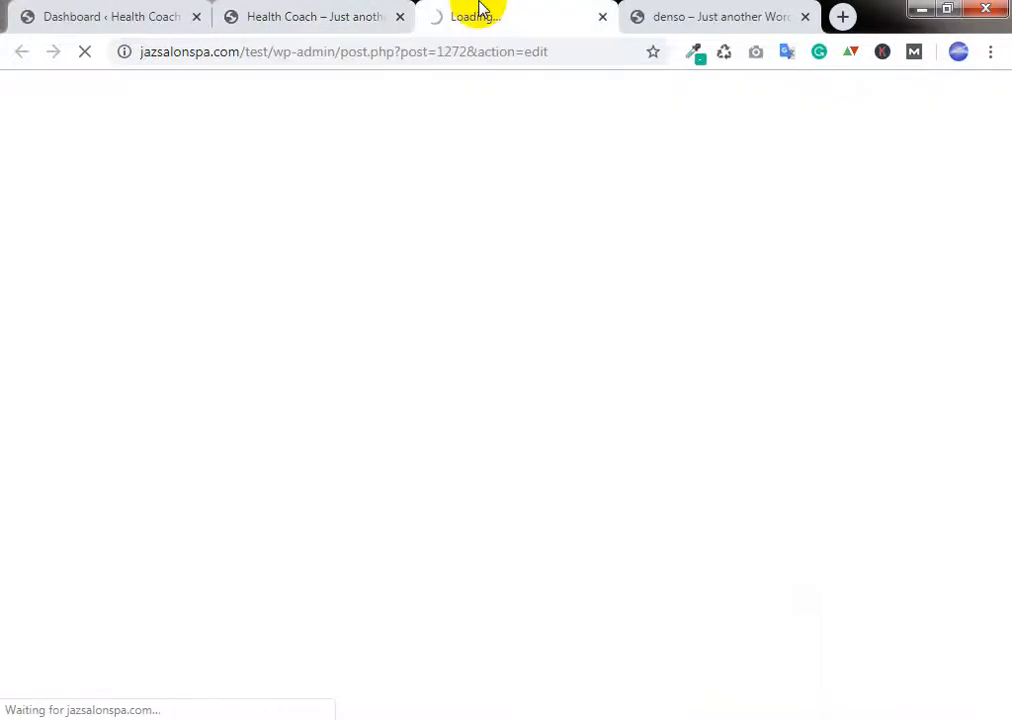
click(648, 12)
click(526, 10)
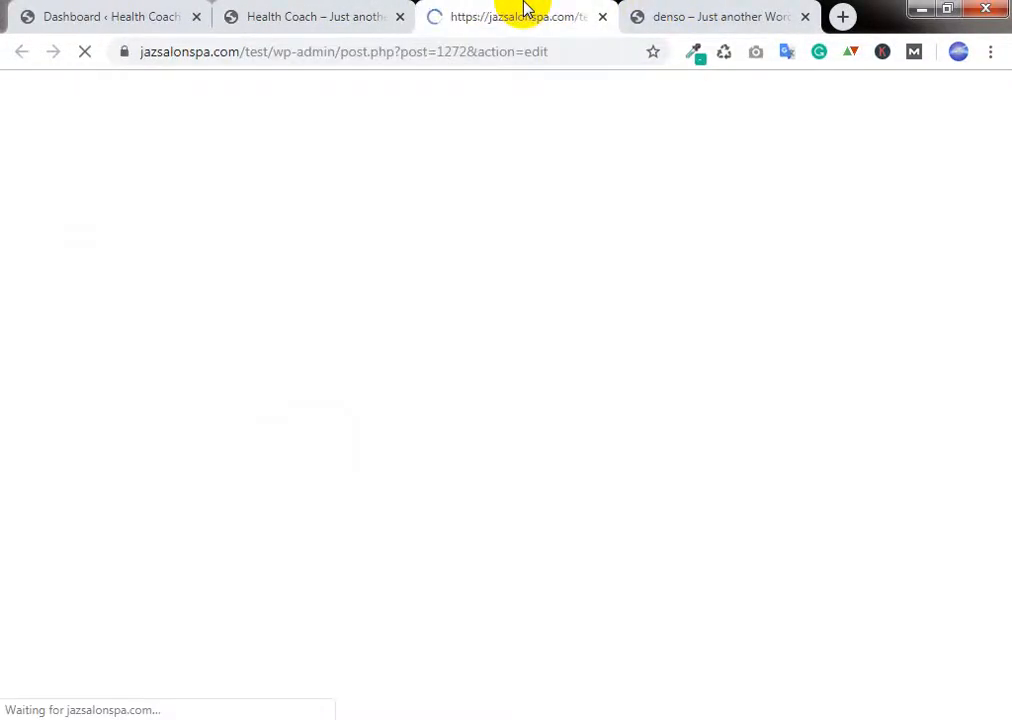
click(246, 8)
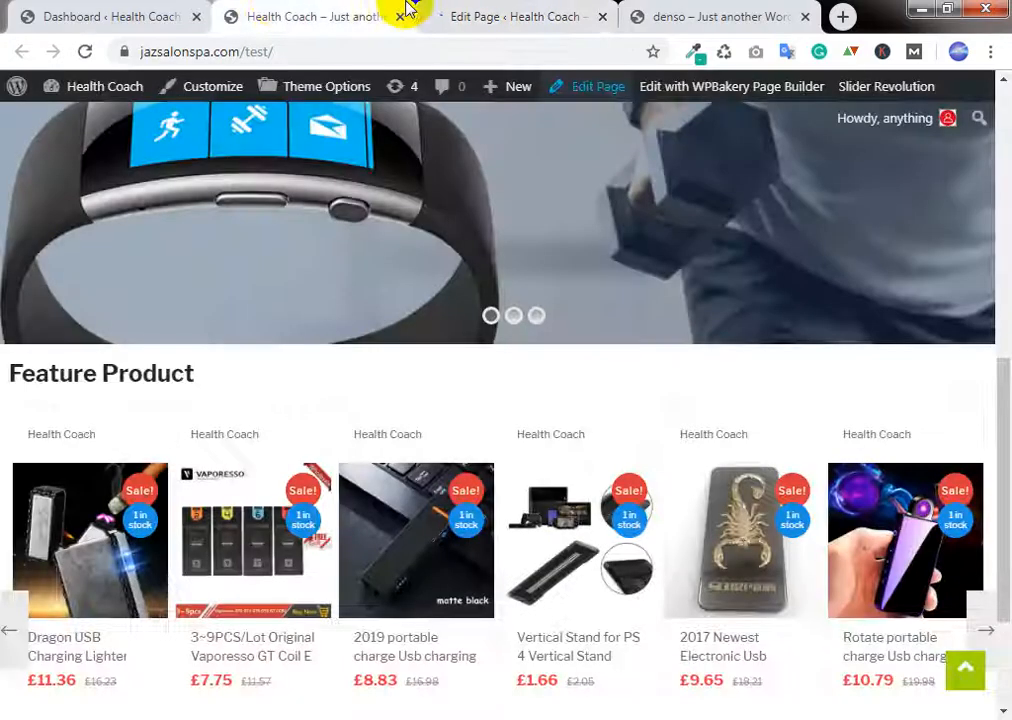
click(548, 8)
click(567, 58)
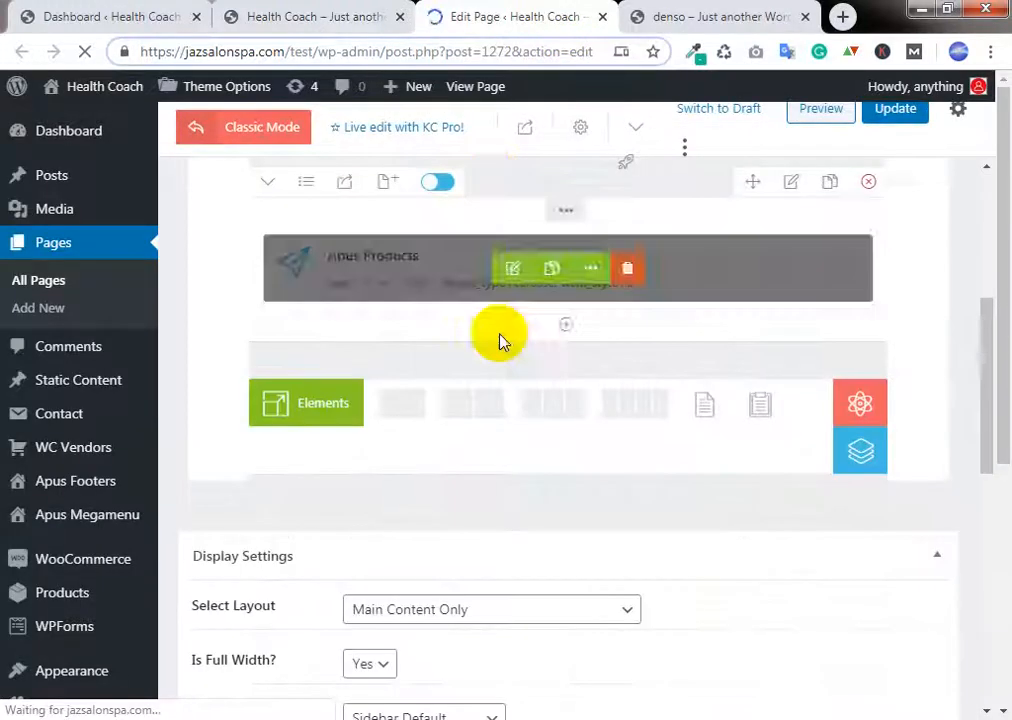
Step: Check the Denso demo's layout around Feature Product and the ecommerce banner, and return to the page editor
click(714, 17)
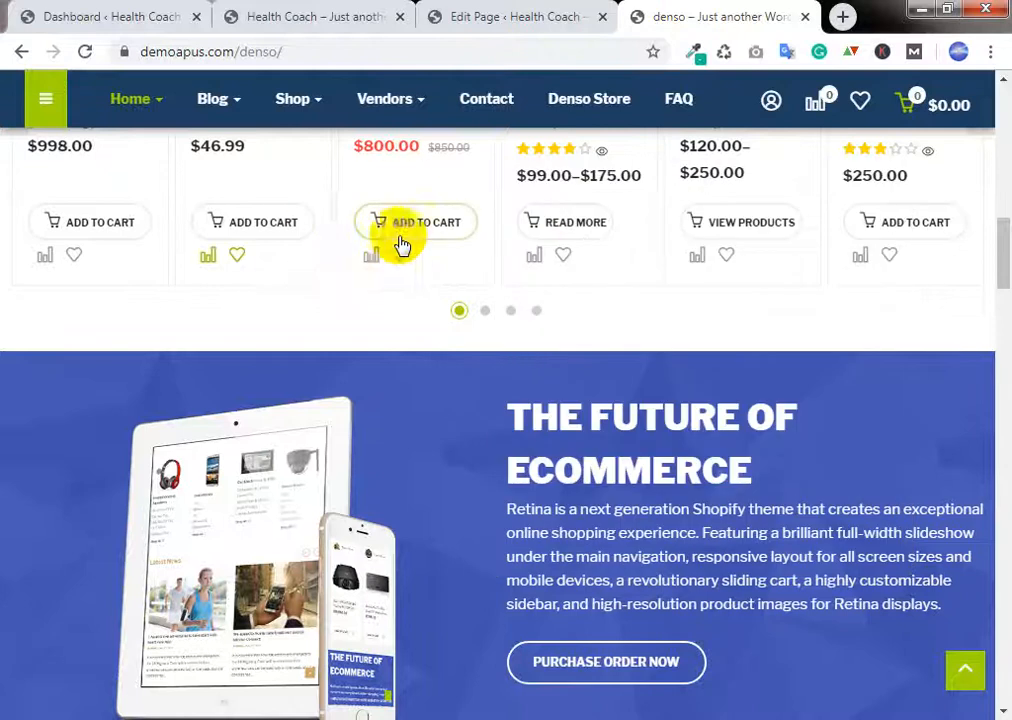
scroll(401, 270, up, 3)
scroll(430, 330, down, 5)
click(585, 22)
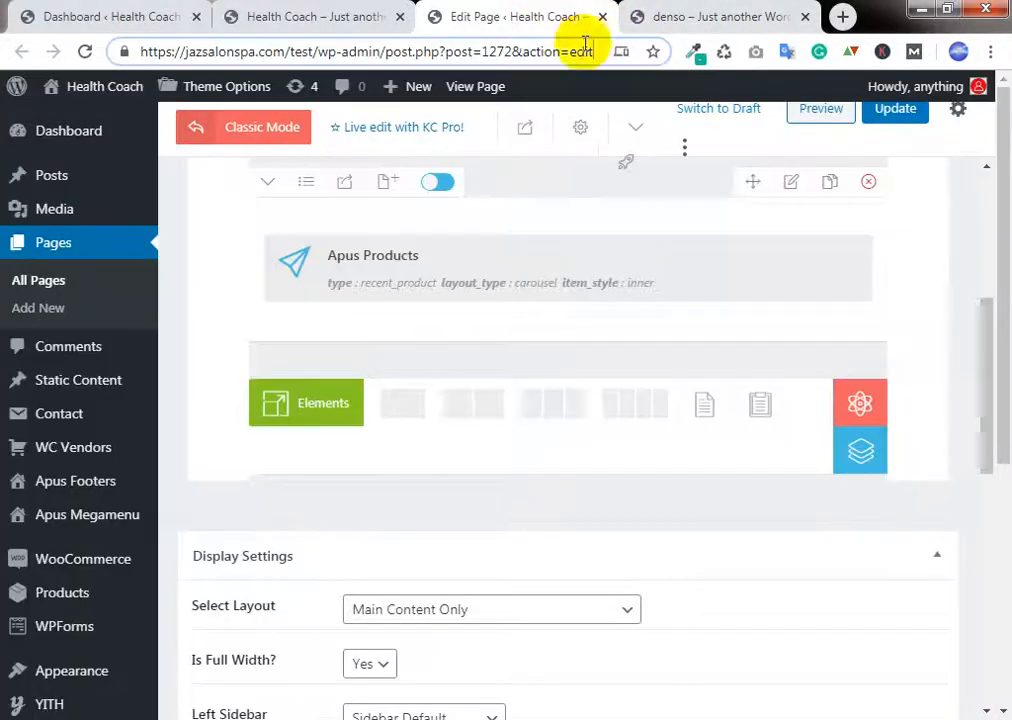
Step: Add a Row Inner element in a new row below the Apus Products row
scroll(501, 339, down, 2)
click(320, 212)
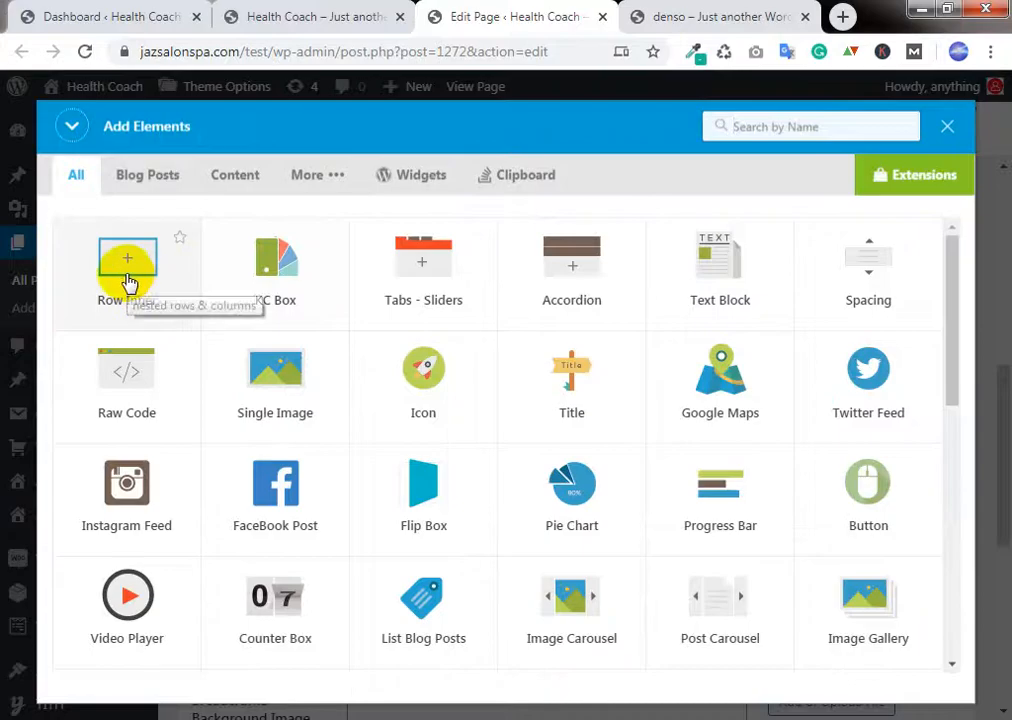
click(949, 127)
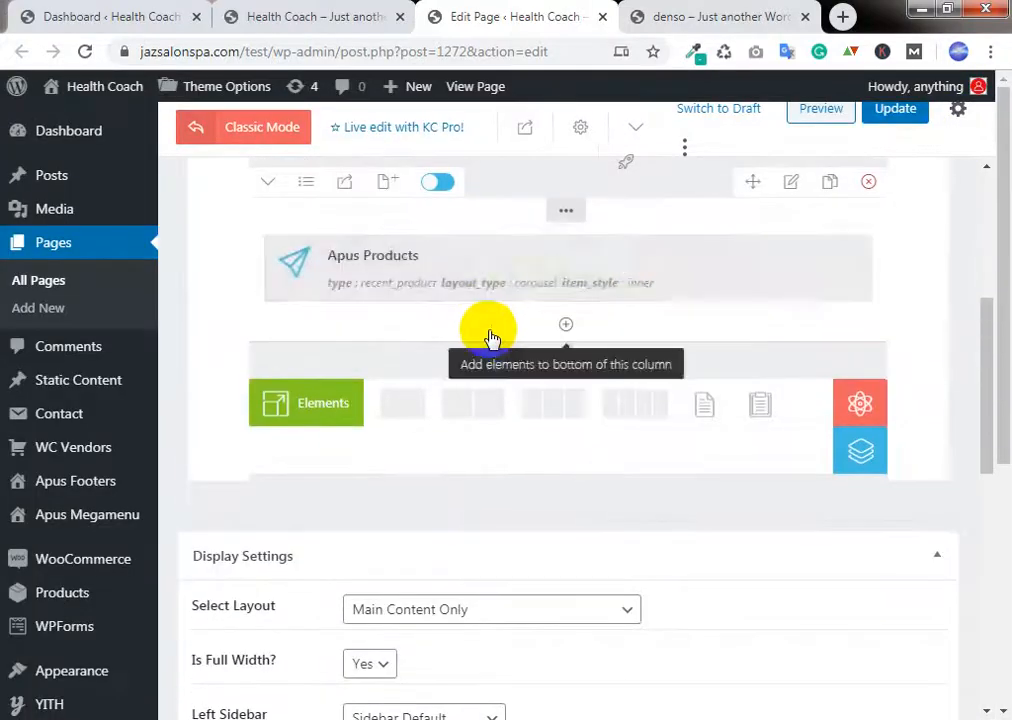
scroll(490, 338, up, 4)
scroll(486, 328, down, 5)
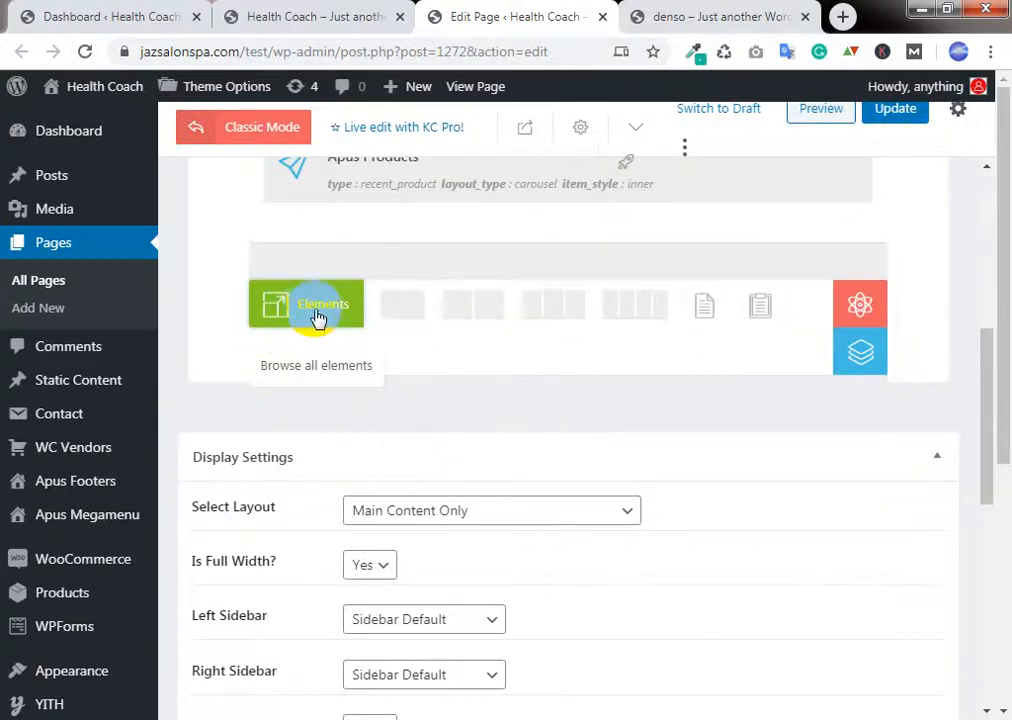
click(316, 306)
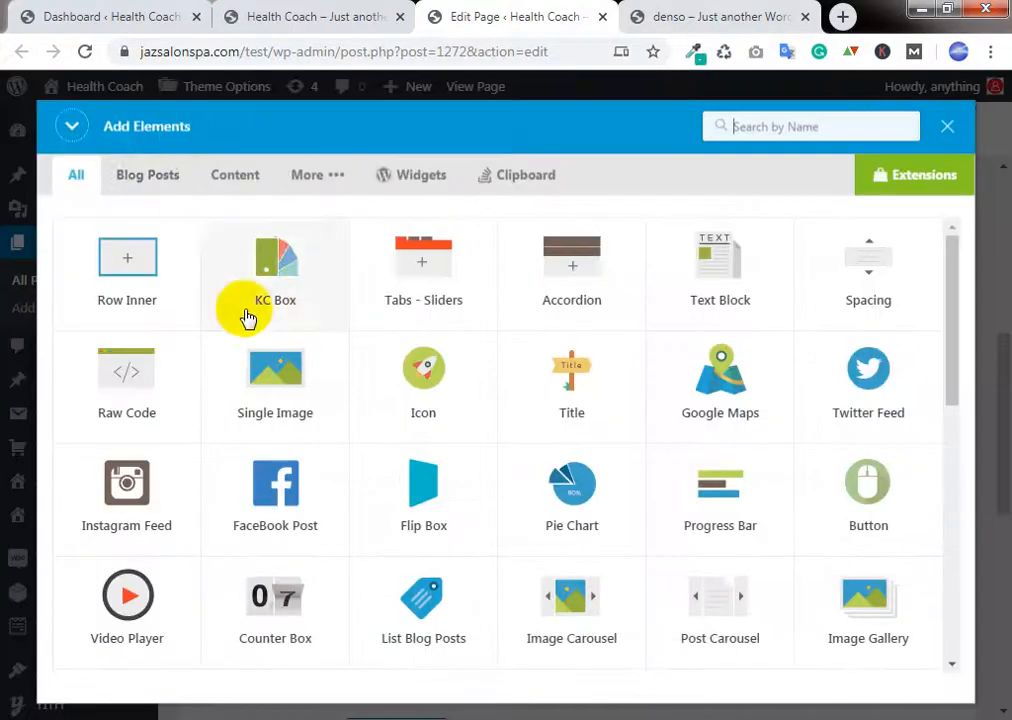
click(145, 262)
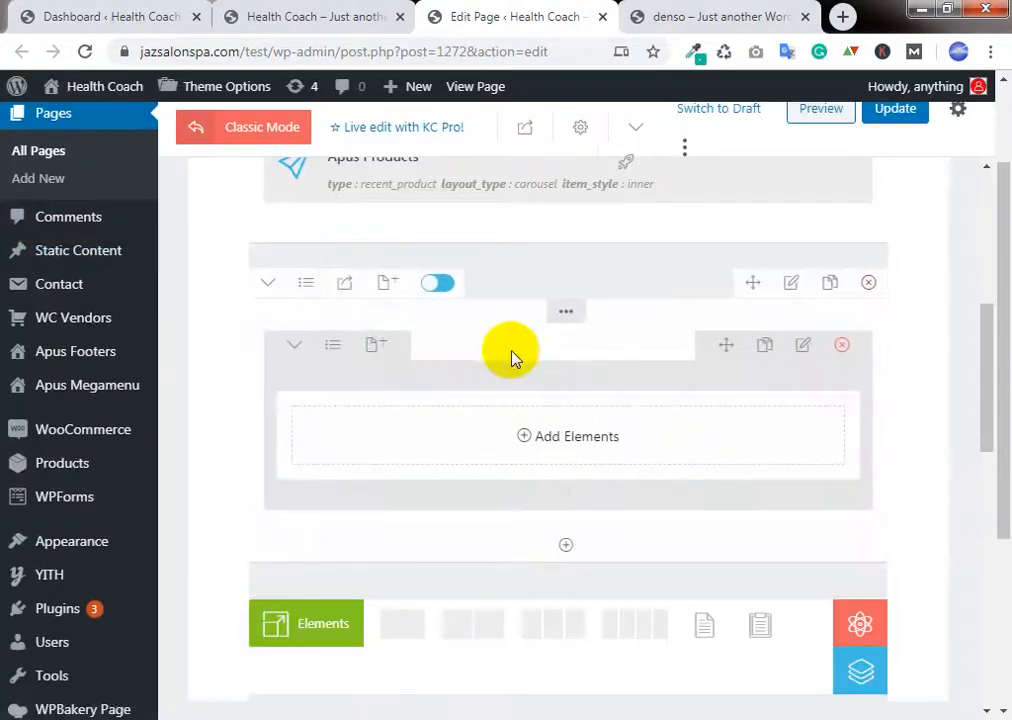
Step: Open "The Future of Ecommerce" banner on the Denso demo page in the browser's element inspector
click(692, 16)
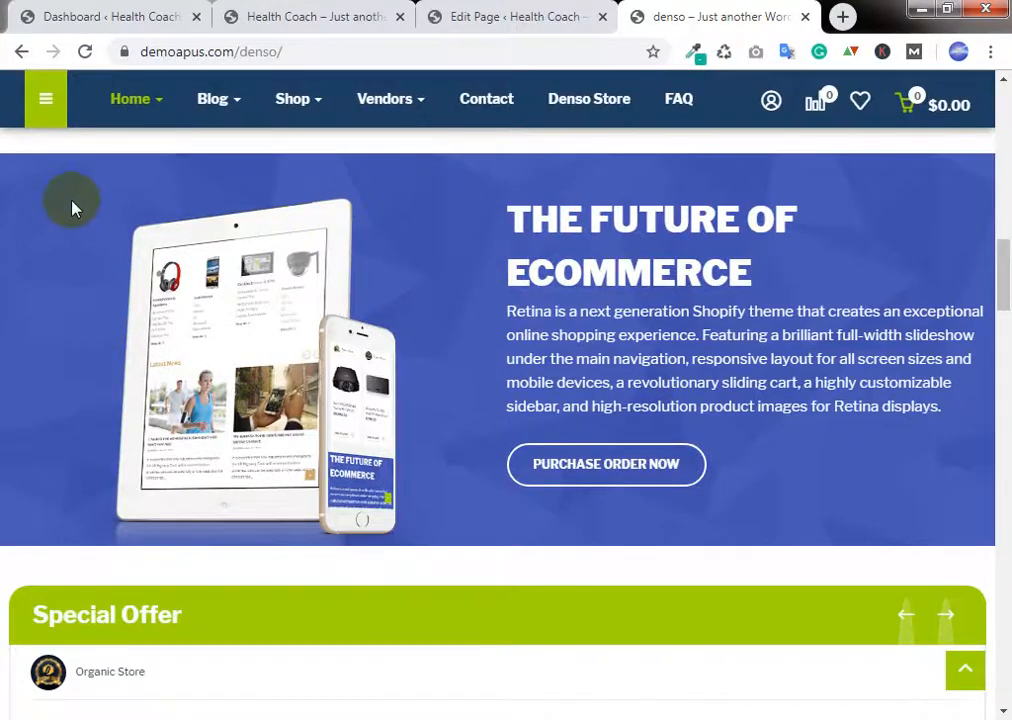
right_click(72, 204)
click(168, 477)
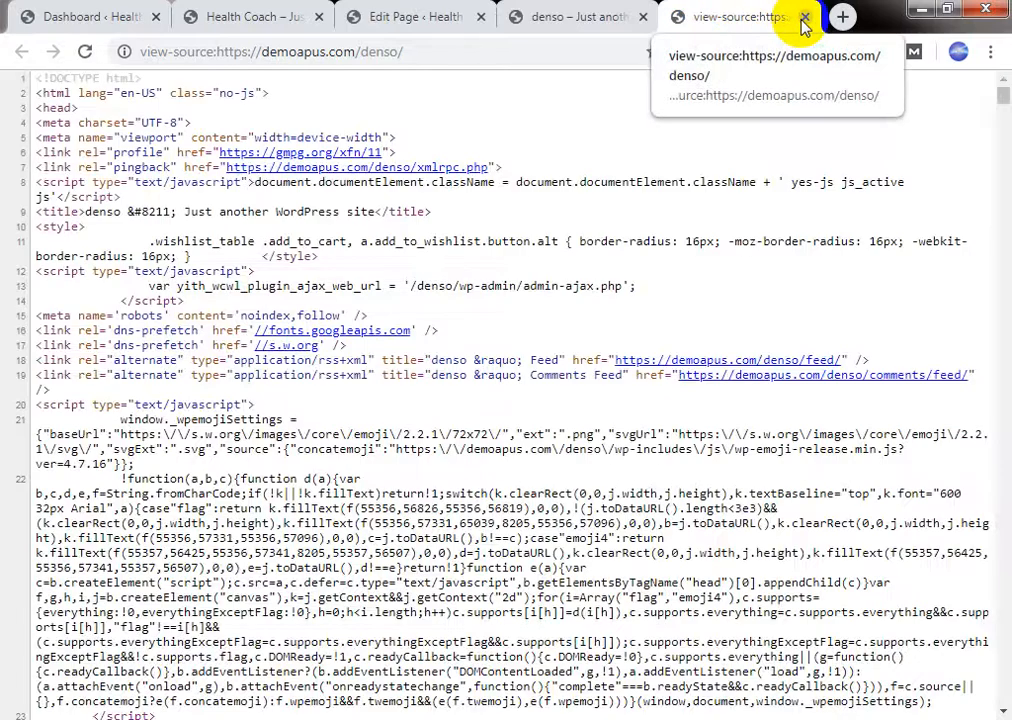
click(804, 17)
right_click(107, 287)
click(192, 432)
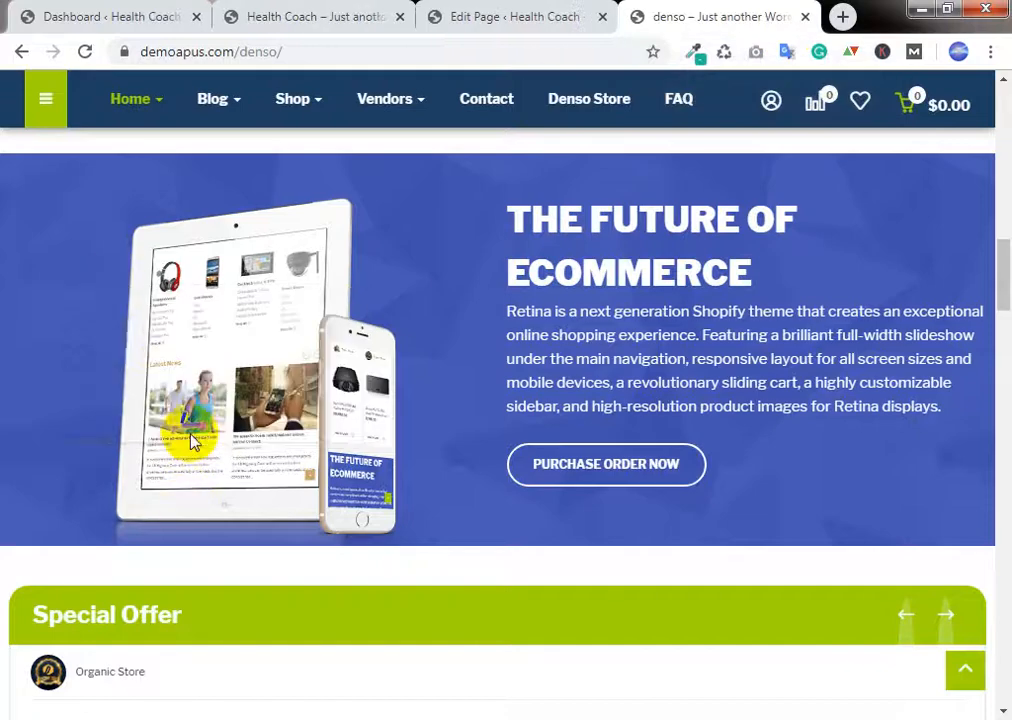
right_click(64, 260)
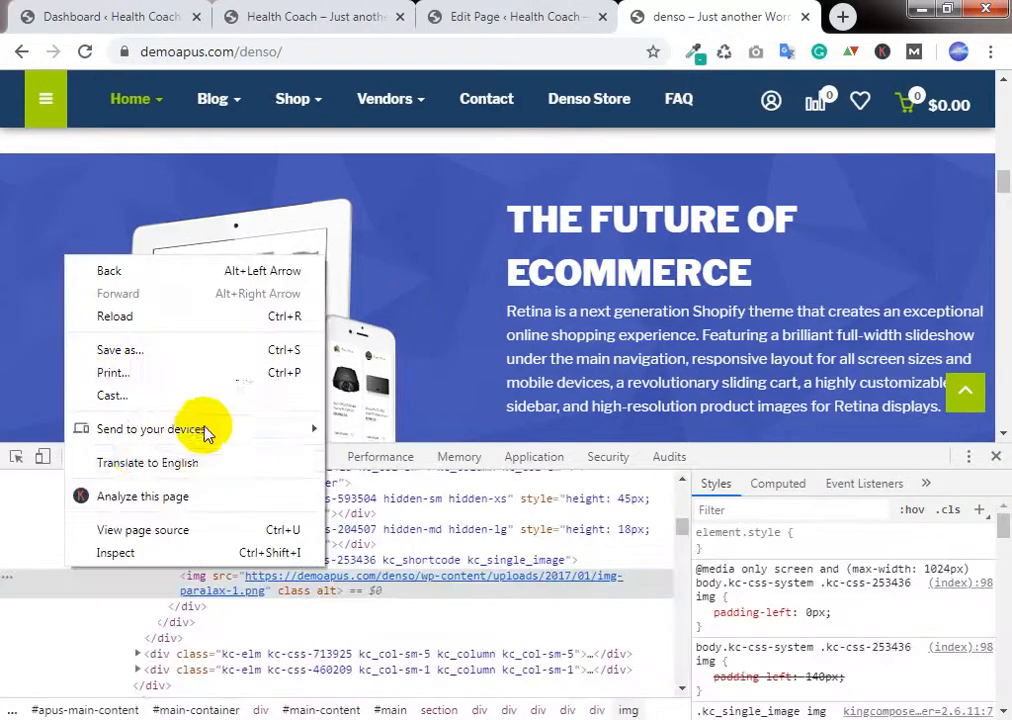
click(384, 228)
mouse_move(252, 558)
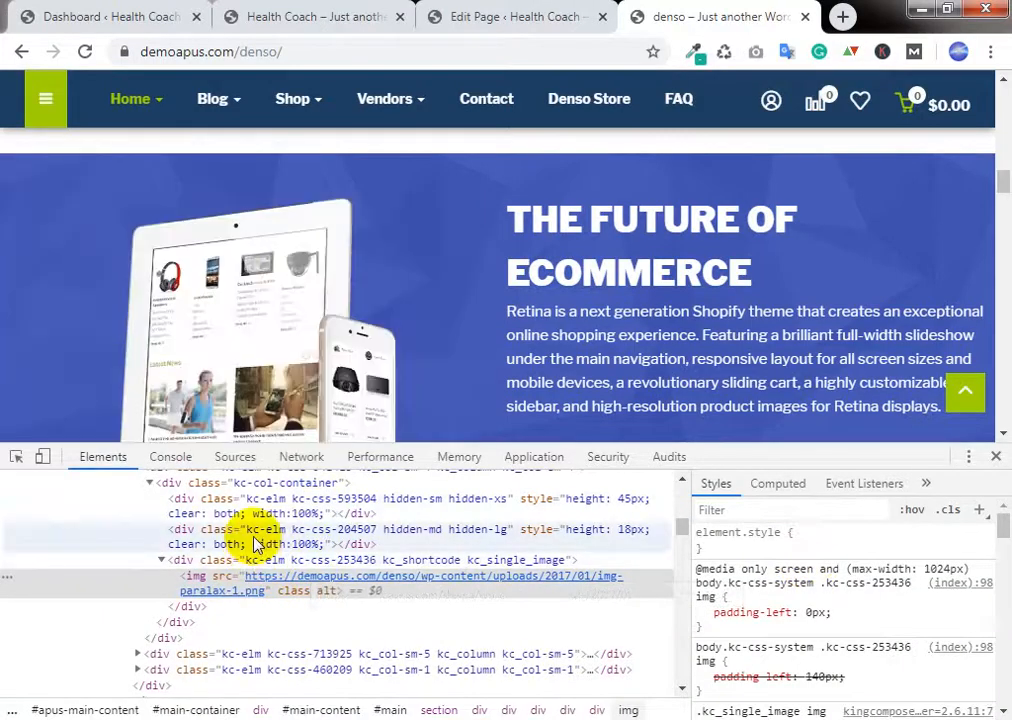
Step: Examine the styles of the banner's kc-wrap-columns container for its background image
scroll(255, 545, up, 3)
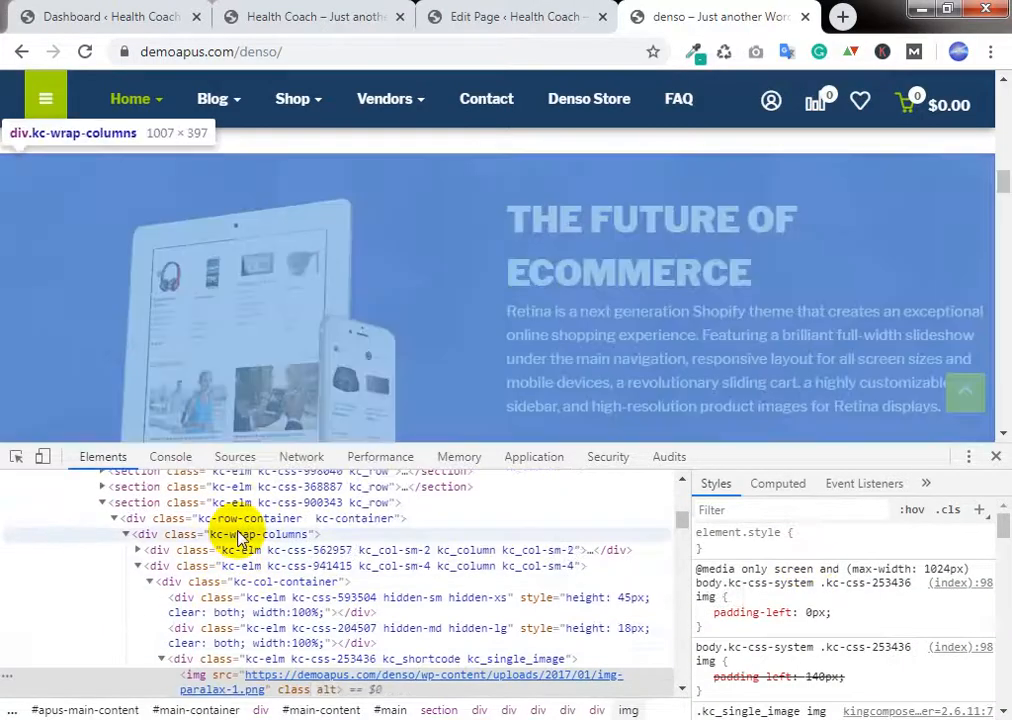
click(240, 537)
scroll(860, 615, down, 5)
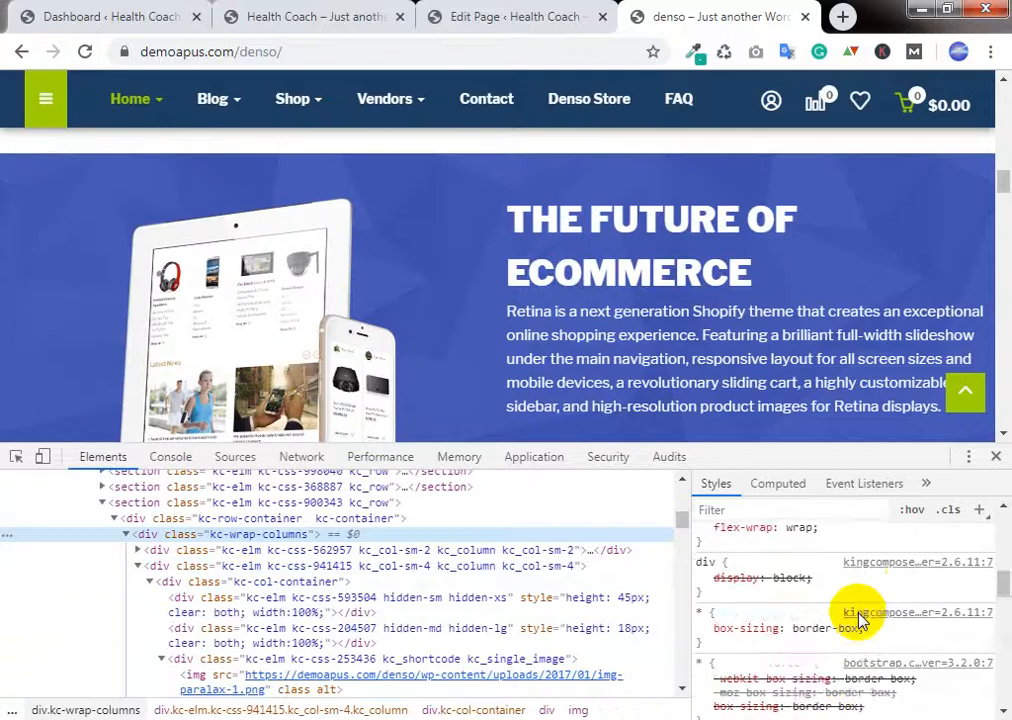
scroll(858, 620, down, 10)
scroll(858, 615, up, 4)
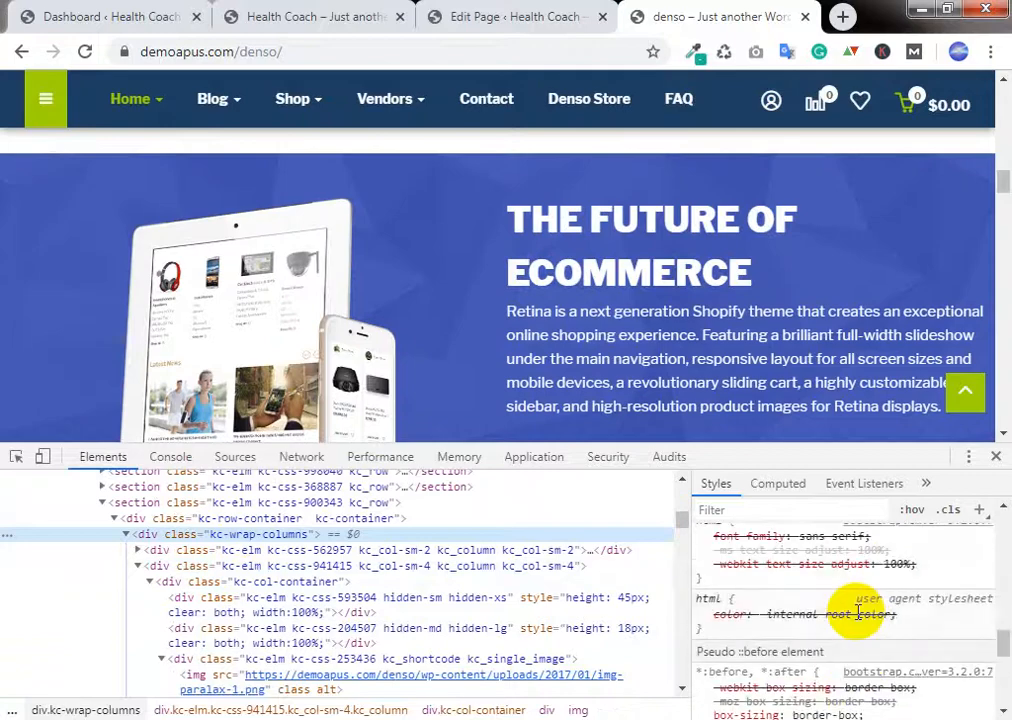
scroll(858, 613, up, 6)
scroll(199, 540, up, 3)
scroll(142, 550, down, 3)
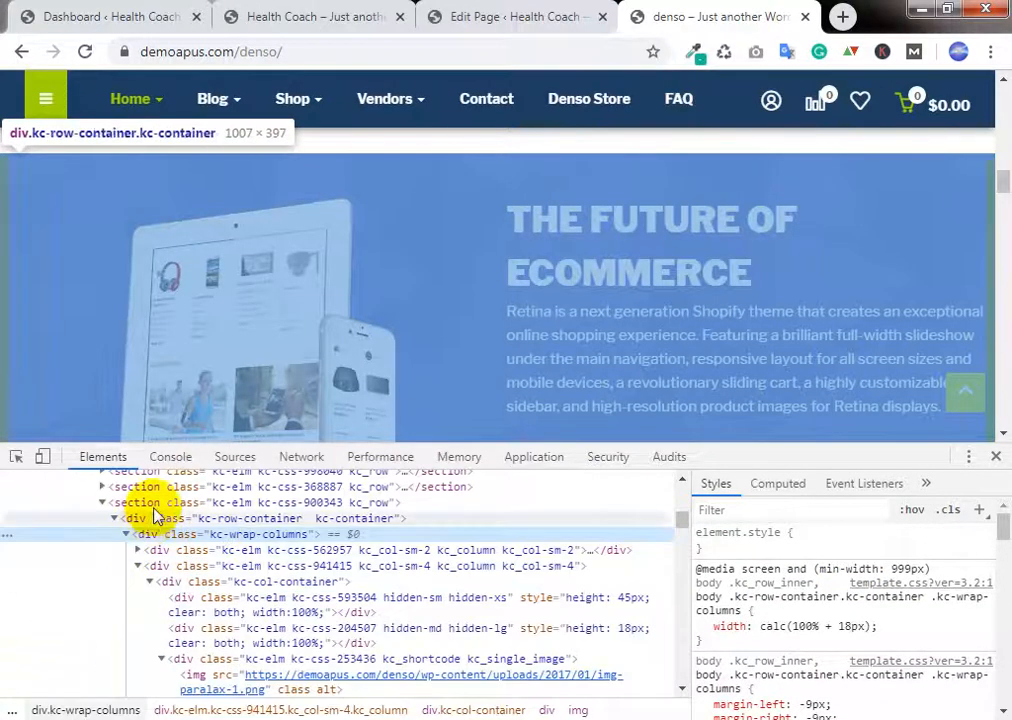
Step: Open the background image of the banner's kc_row section in a new tab and save it as bg-palalax.jpg
click(140, 503)
right_click(843, 627)
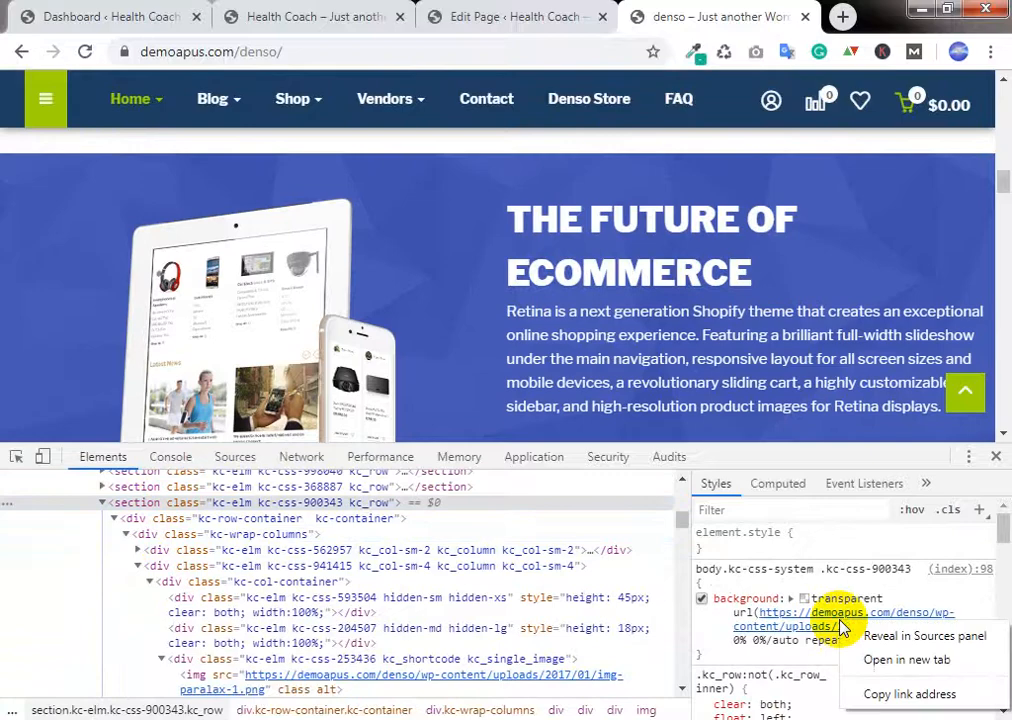
click(906, 660)
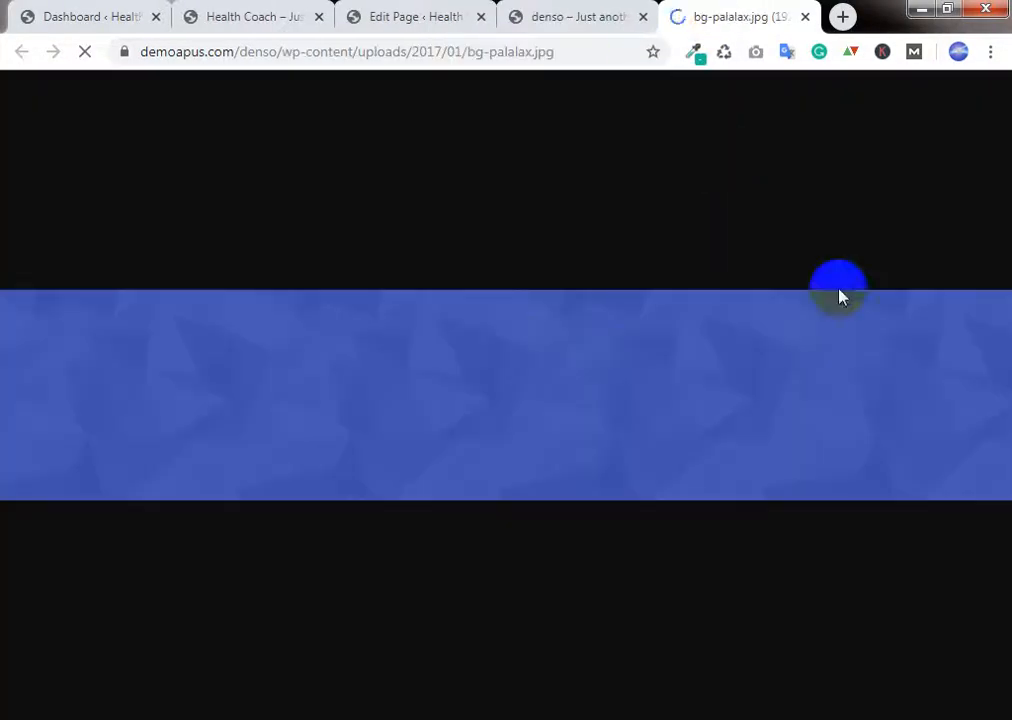
right_click(572, 334)
click(634, 375)
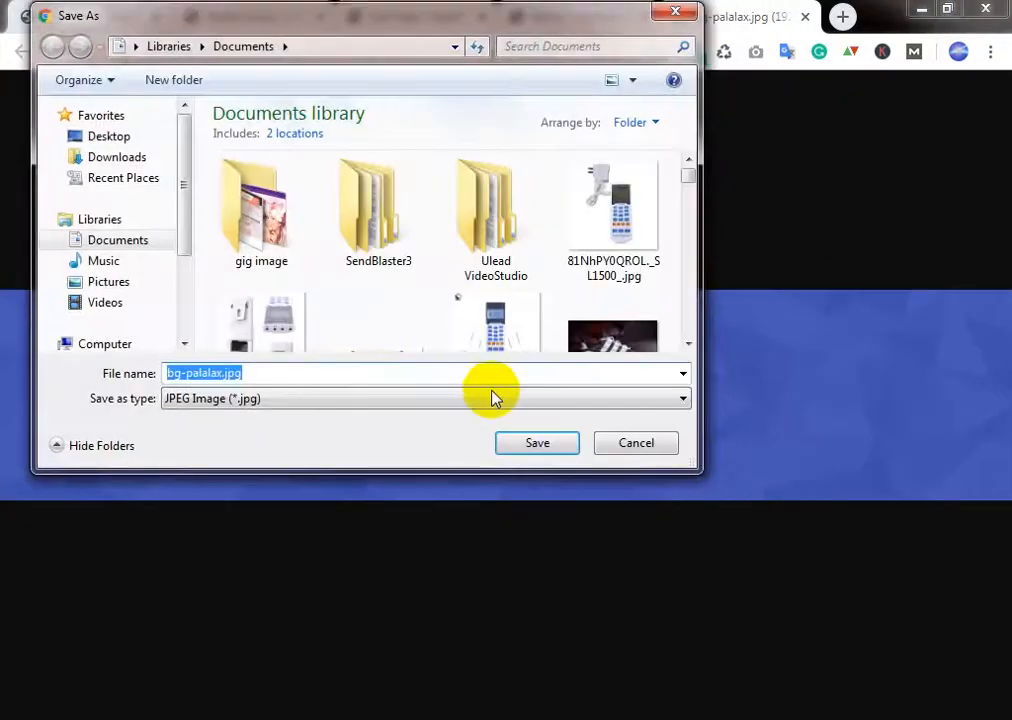
click(537, 443)
Step: Return to the test site's page editor and delete the inner row from the new row
click(626, 14)
click(475, 14)
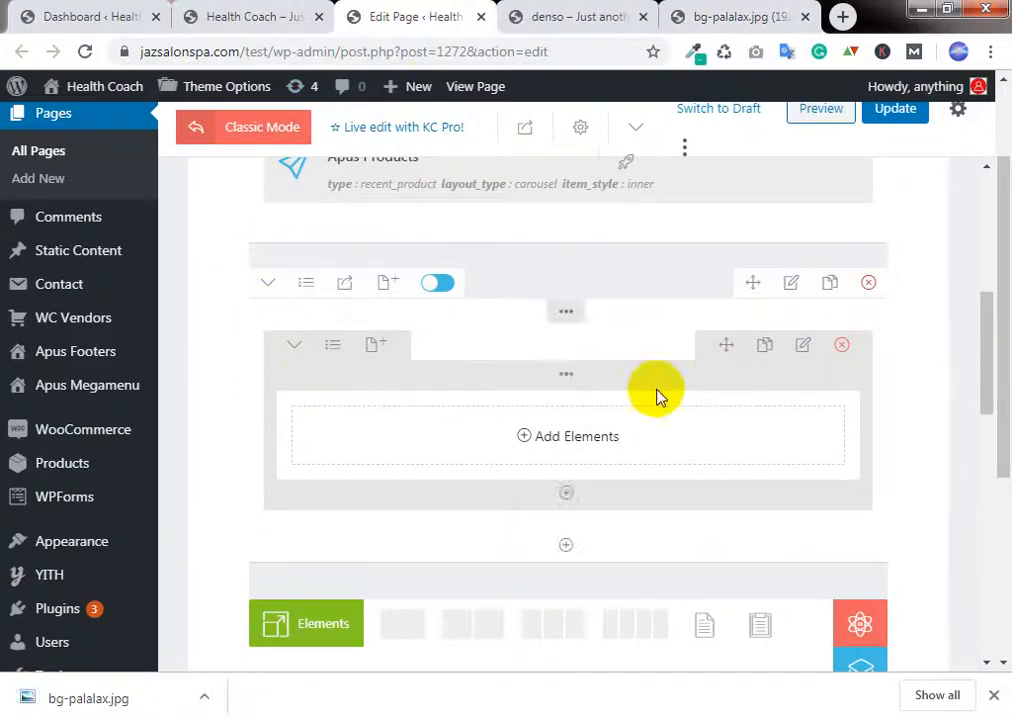
click(842, 347)
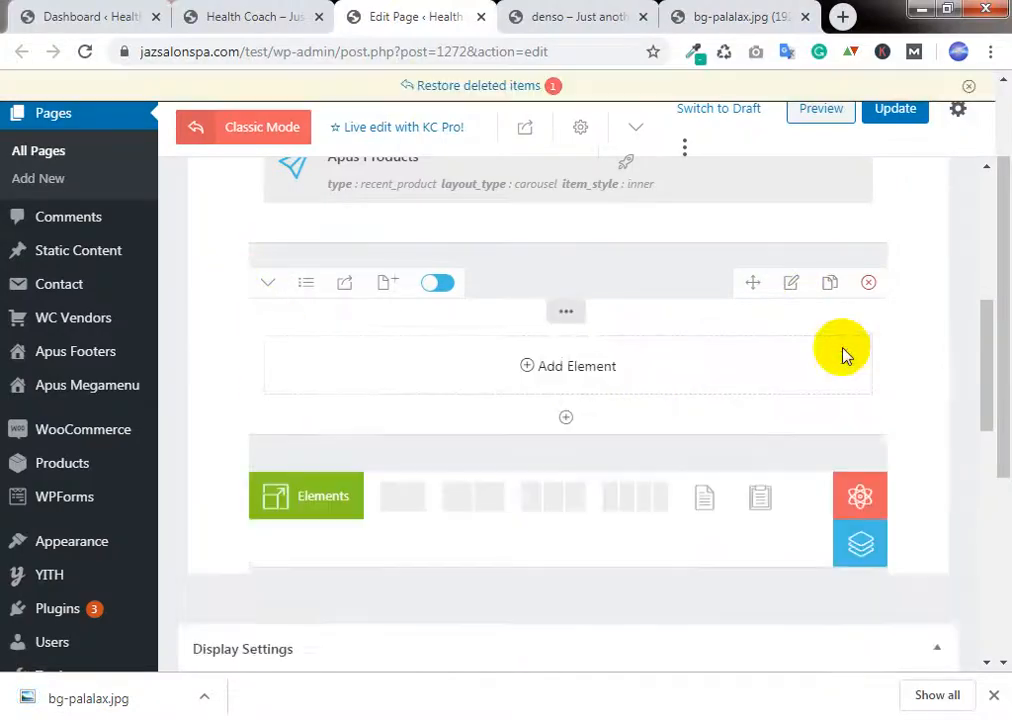
Step: Open the new row's settings and turn on Force Fullwidth
click(793, 285)
scroll(802, 312, down, 2)
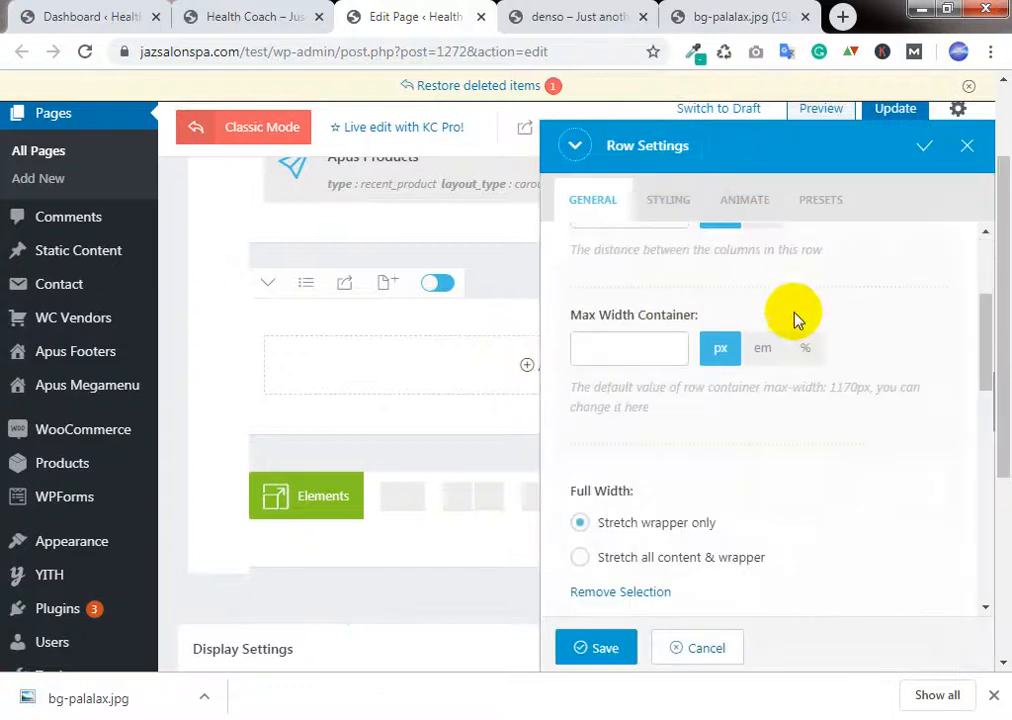
scroll(796, 319, down, 4)
scroll(705, 330, up, 2)
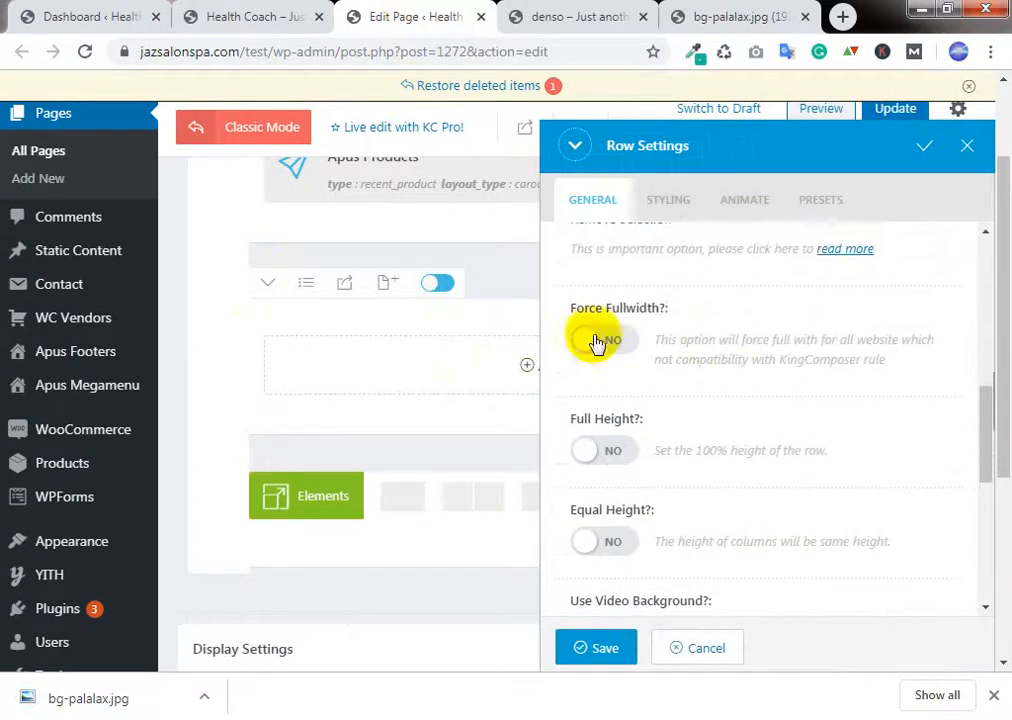
click(624, 346)
Step: Close the element inspector on the Denso demo page, check its banner, and return to the row settings
click(590, 16)
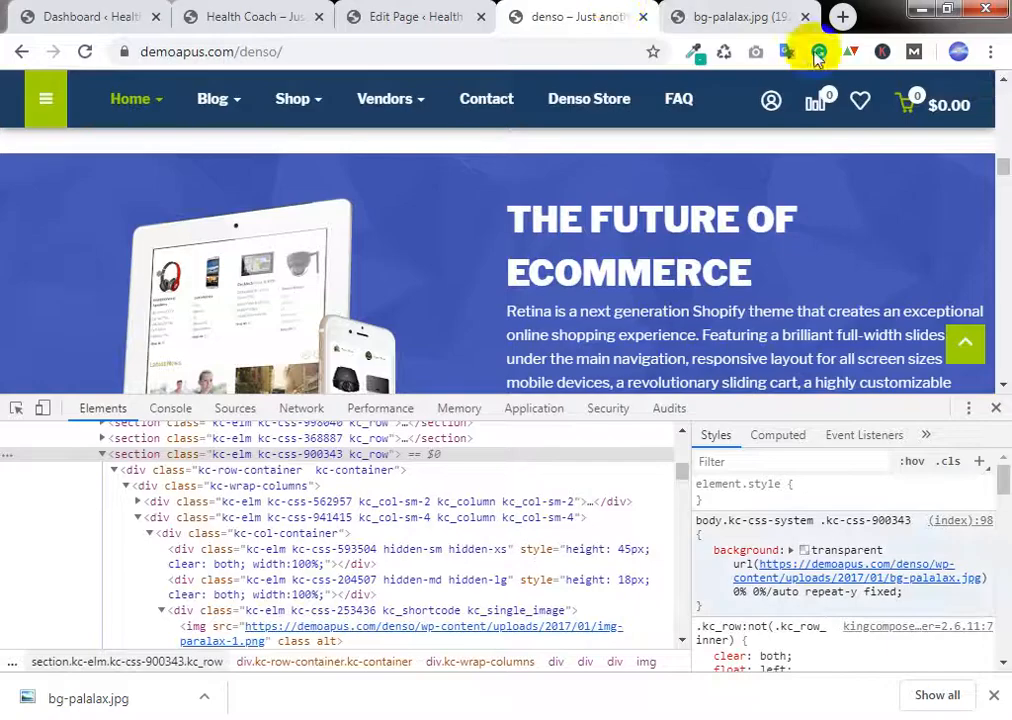
scroll(497, 261, down, 1)
click(996, 408)
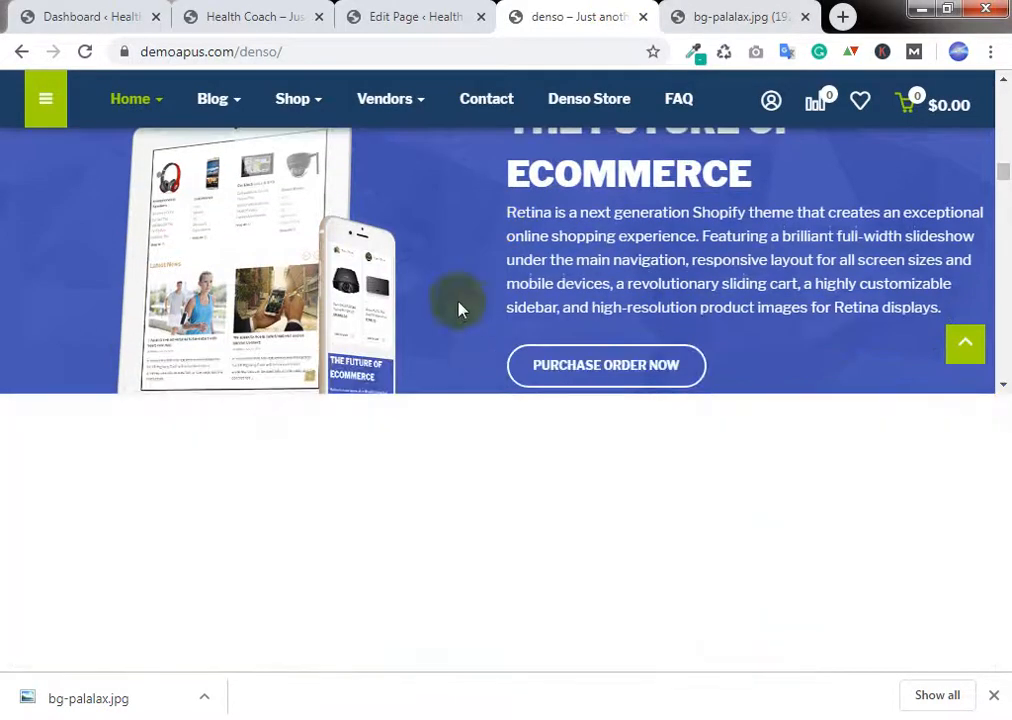
scroll(459, 307, up, 2)
click(700, 14)
click(418, 14)
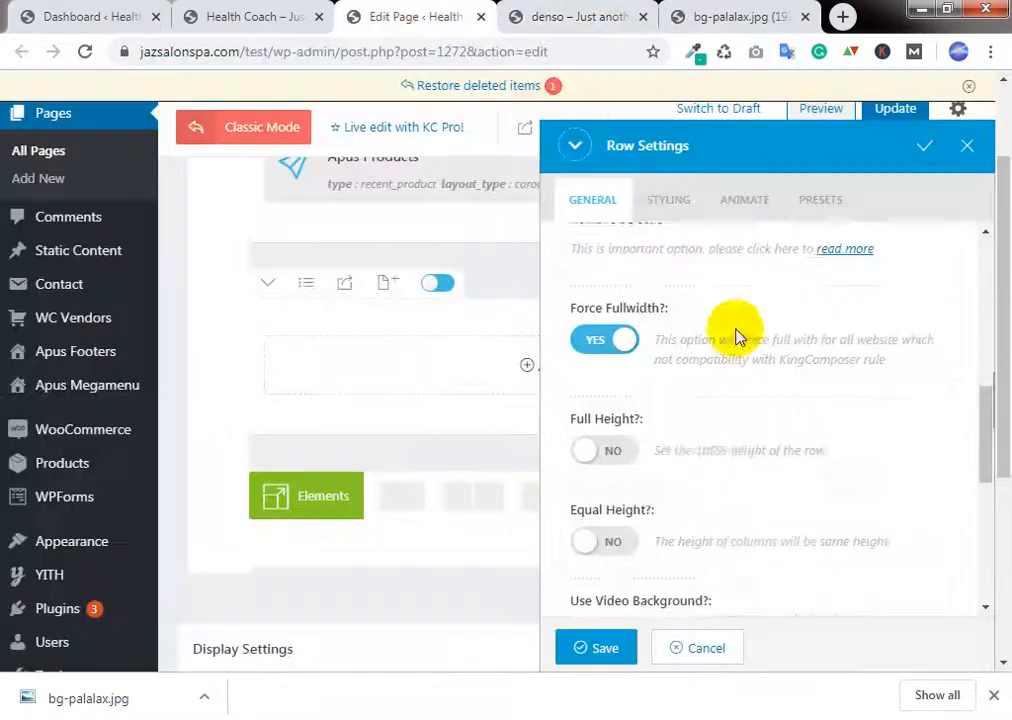
Step: Turn on Equal Height for the new row and compare the setting with the demo's banner layout
scroll(690, 425, down, 1)
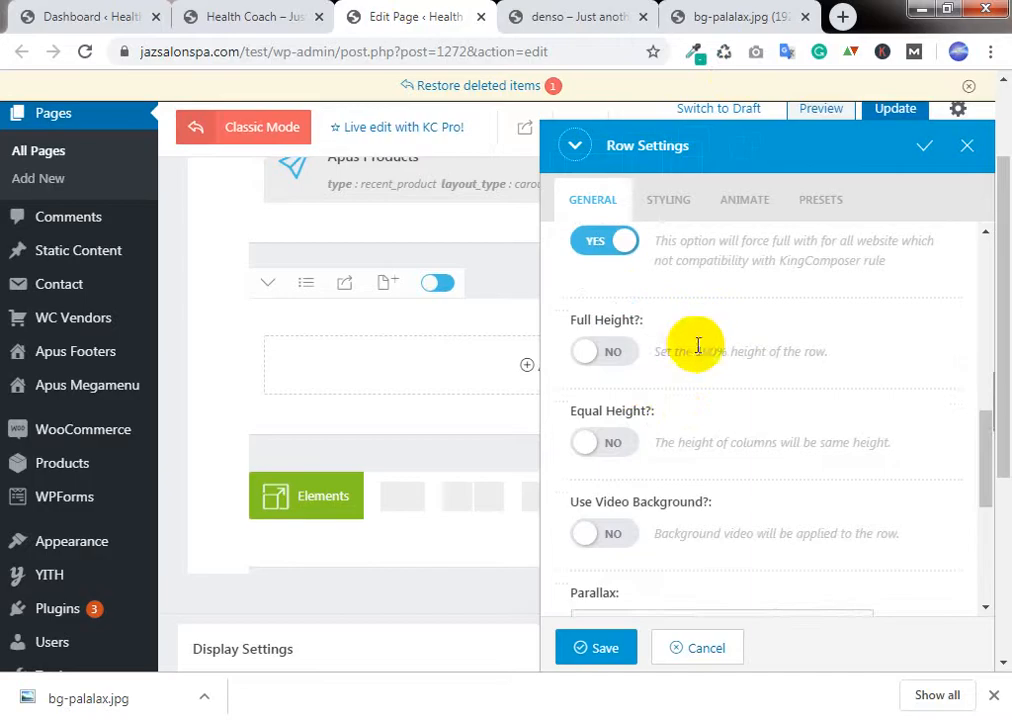
click(621, 457)
click(583, 10)
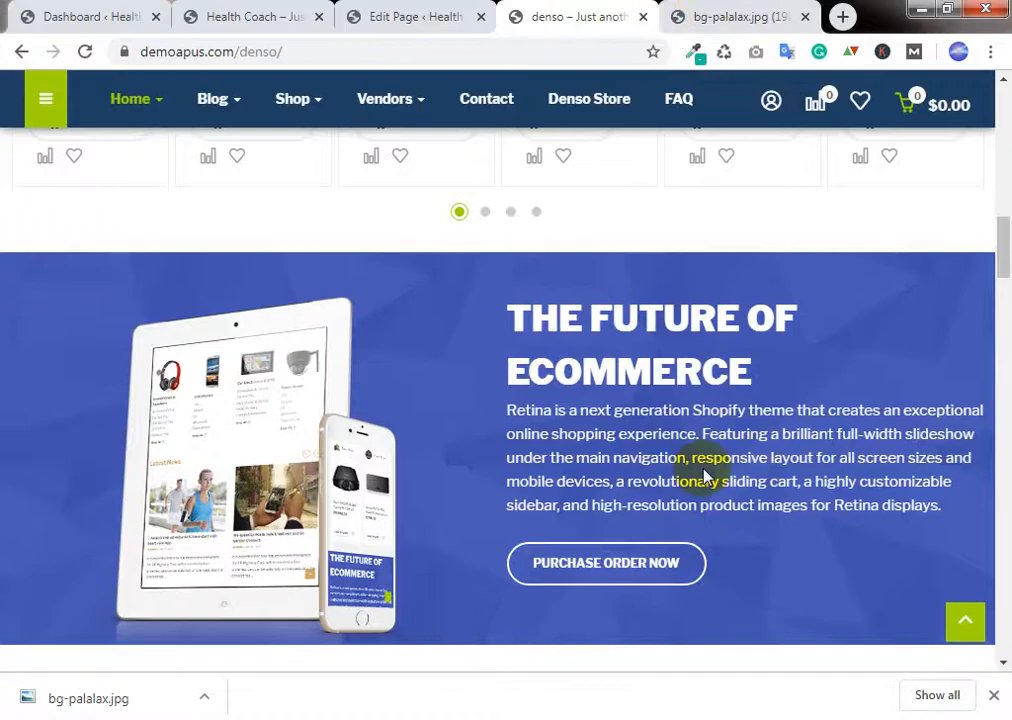
click(480, 5)
Step: Check the demo banner again and set the new row's Parallax option to Use Background Image
scroll(697, 400, down, 2)
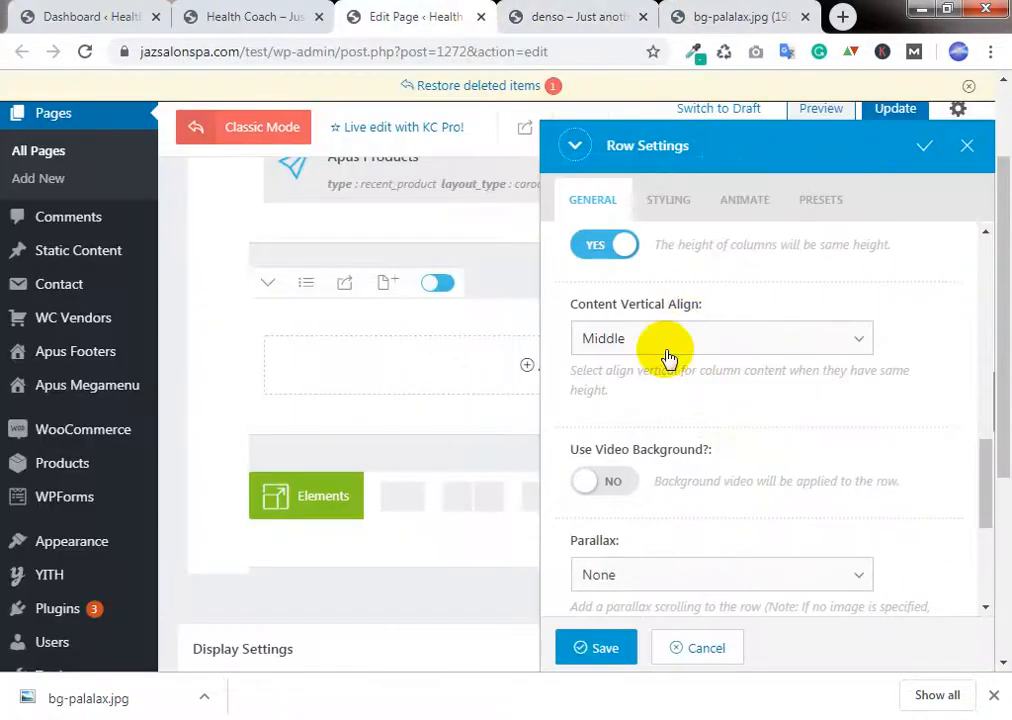
click(614, 8)
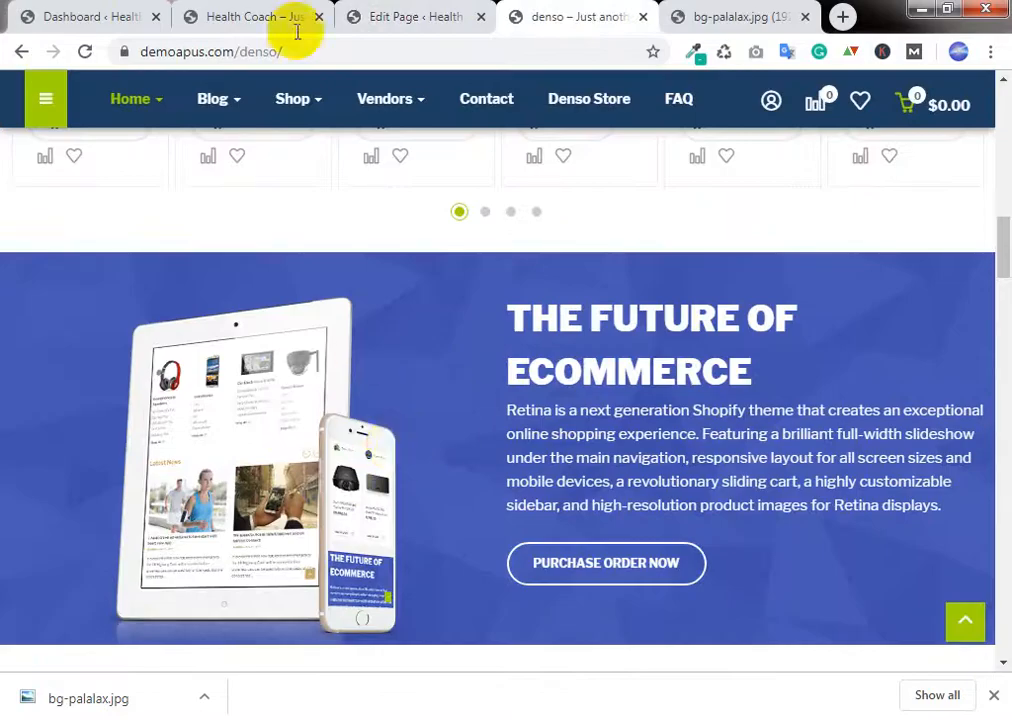
click(425, 17)
scroll(757, 402, down, 1)
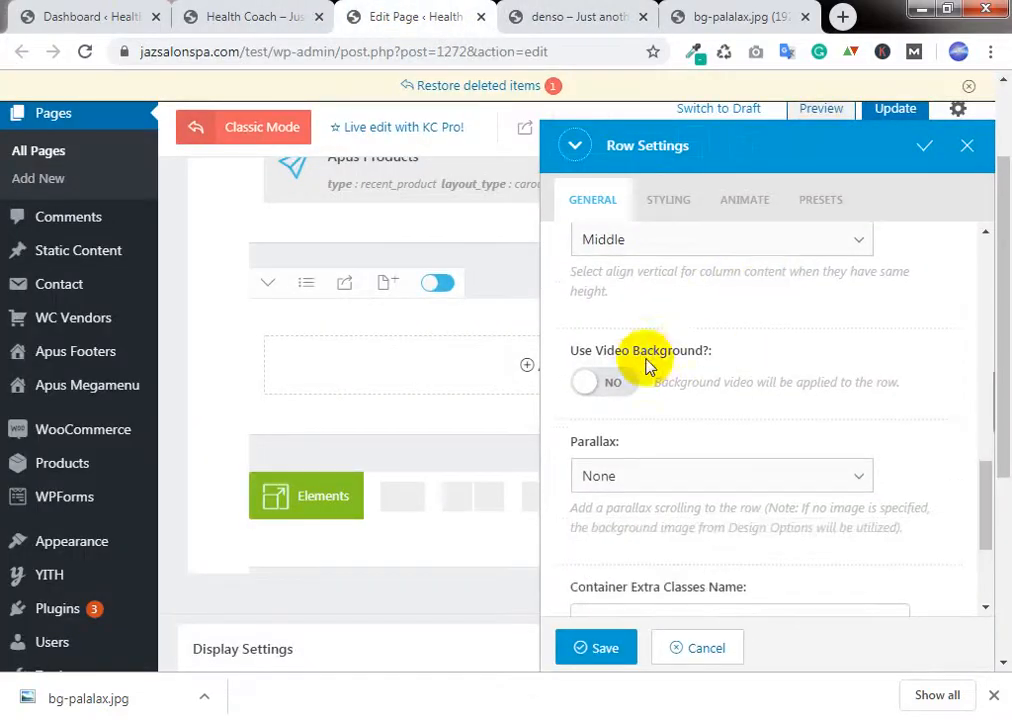
scroll(752, 354, down, 2)
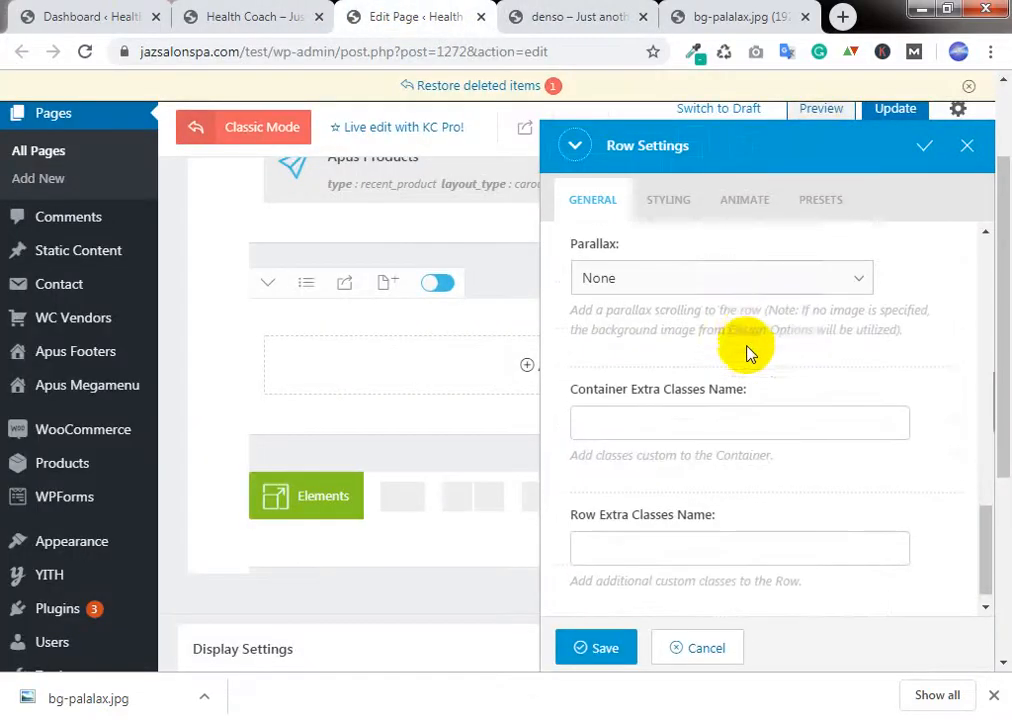
click(650, 288)
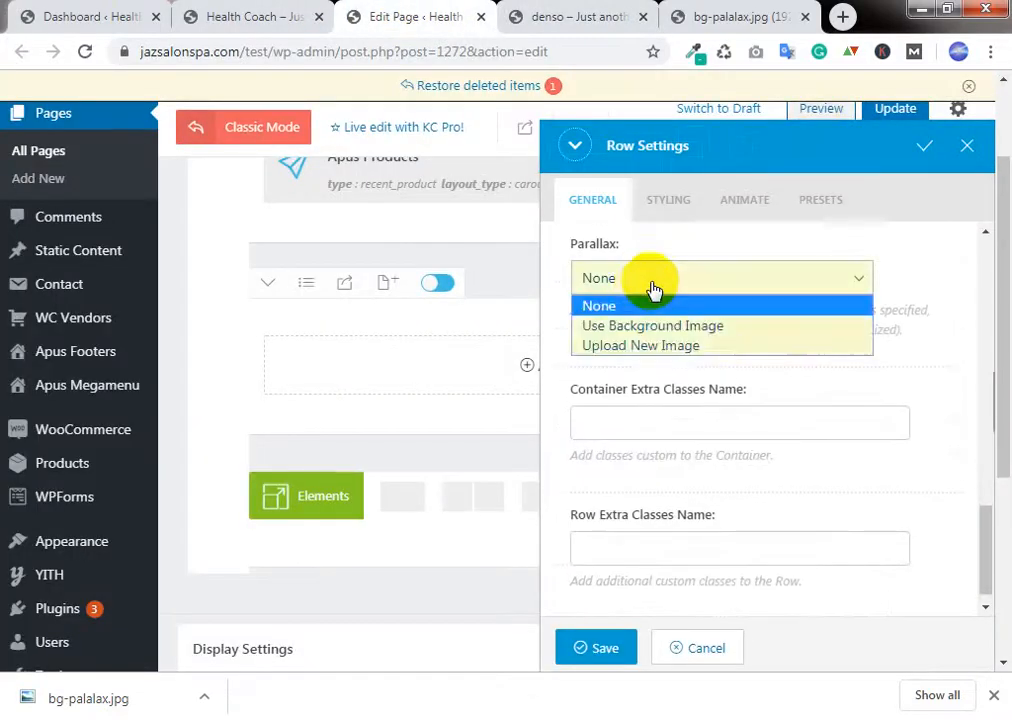
click(700, 326)
Step: Examine how the ecommerce banner's background behaves on the Denso demo page while scrolling
click(583, 14)
scroll(524, 294, down, 2)
scroll(524, 290, up, 1)
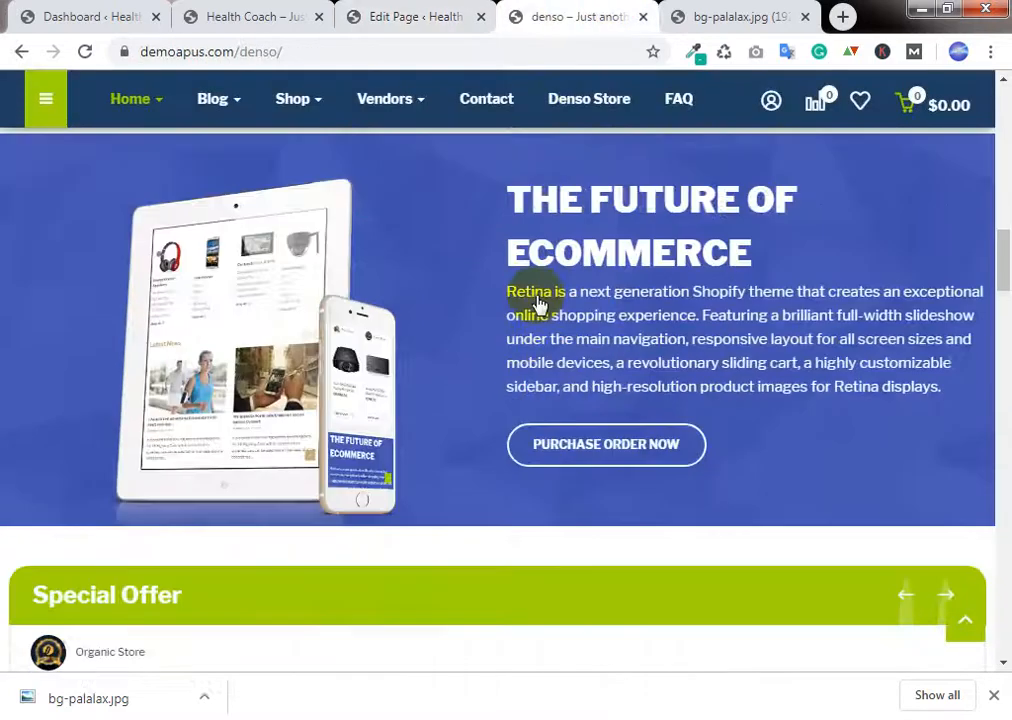
scroll(537, 303, down, 2)
scroll(535, 296, up, 2)
scroll(538, 300, down, 3)
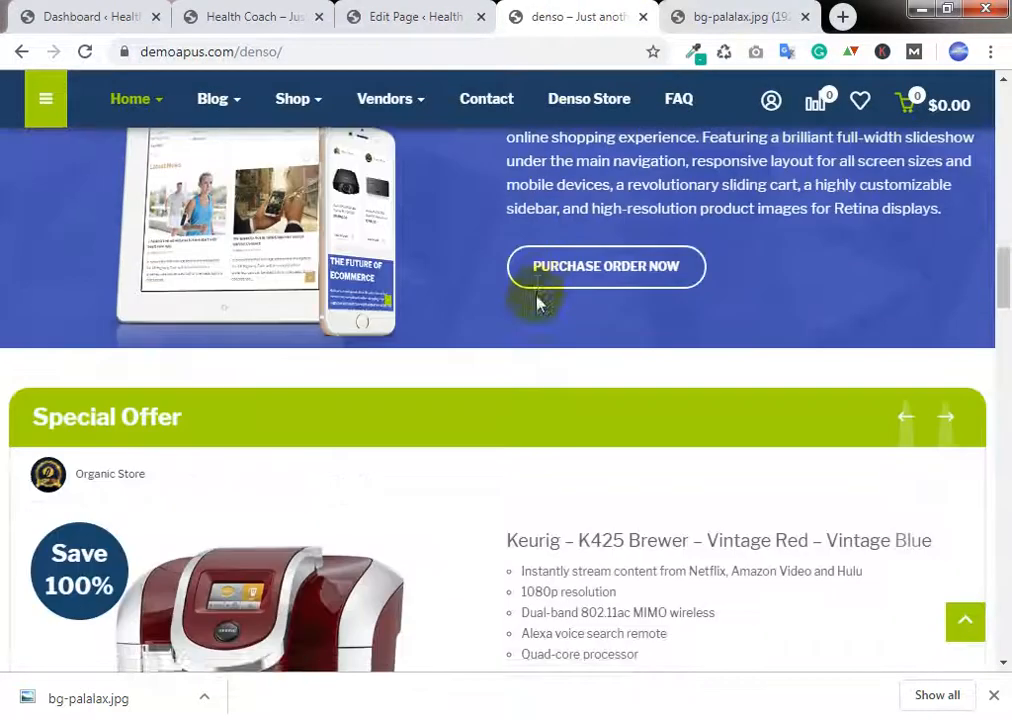
scroll(535, 294, up, 3)
scroll(537, 303, down, 2)
scroll(535, 304, up, 2)
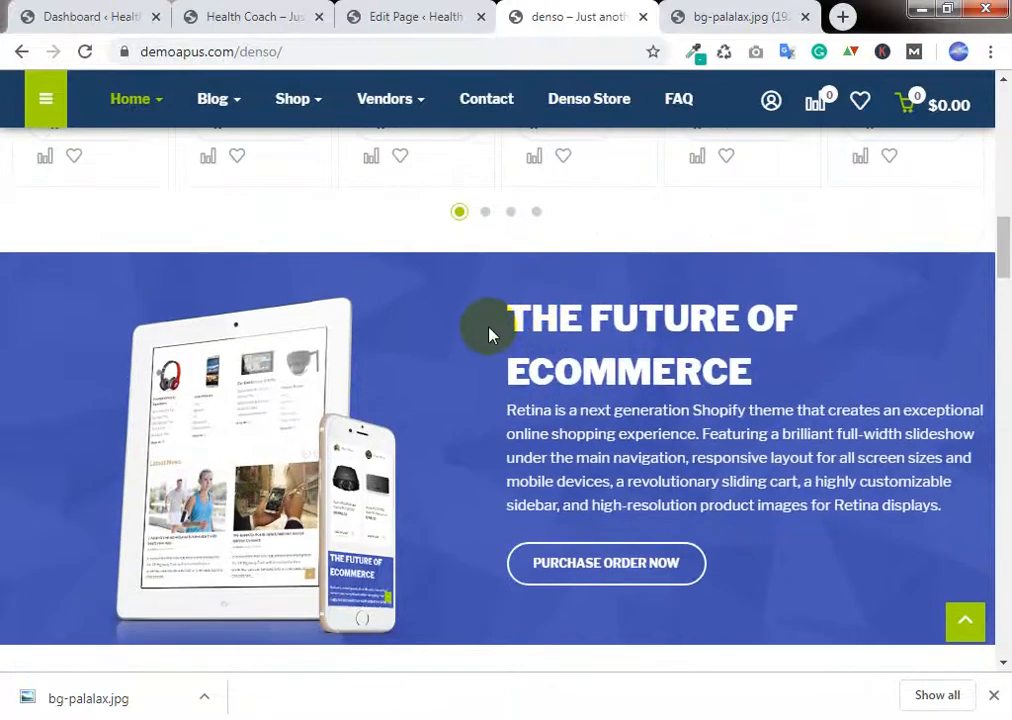
scroll(489, 335, down, 2)
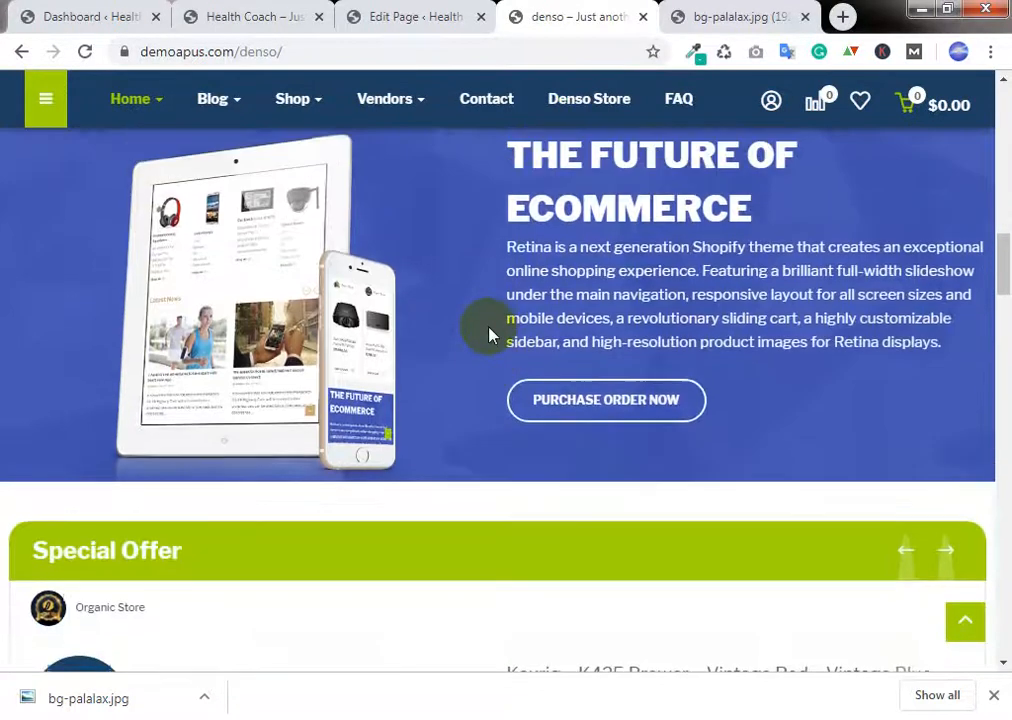
Step: Check the Denso demo banner once more and open the background styling options in the new row's settings
scroll(489, 335, up, 2)
scroll(489, 335, down, 2)
click(463, 14)
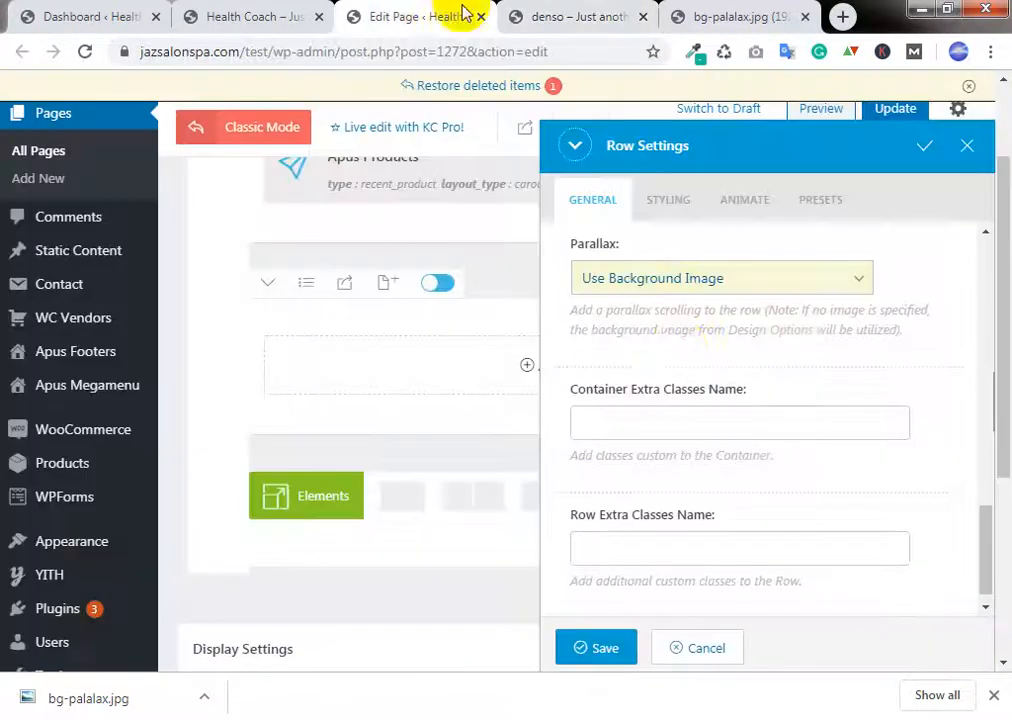
scroll(694, 340, down, 1)
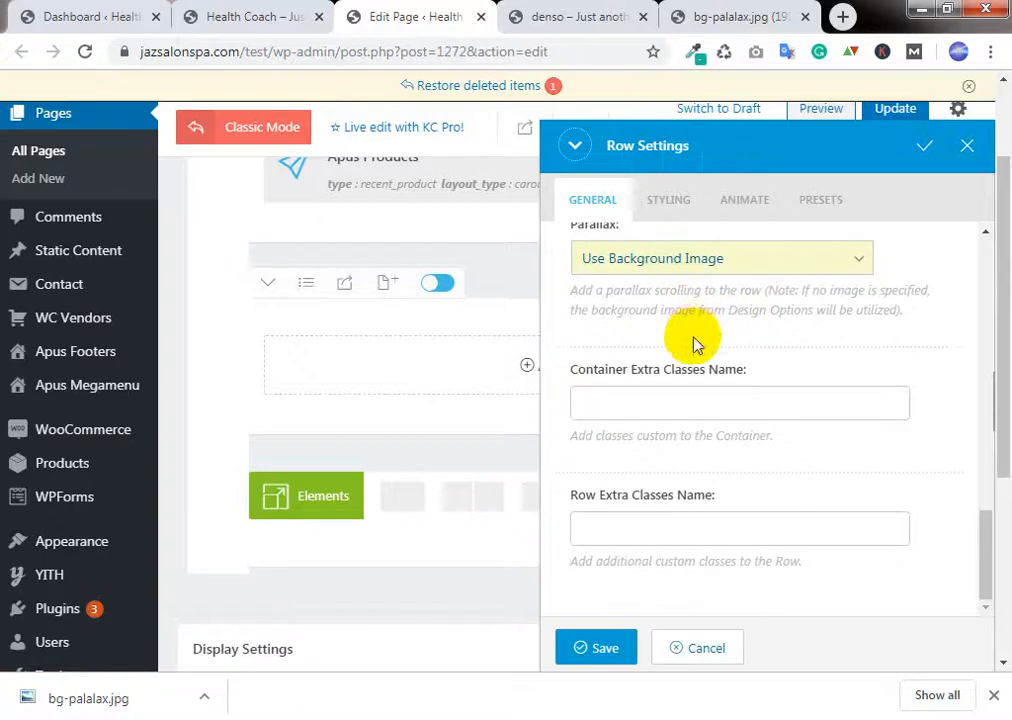
scroll(700, 370, up, 10)
scroll(720, 428, up, 3)
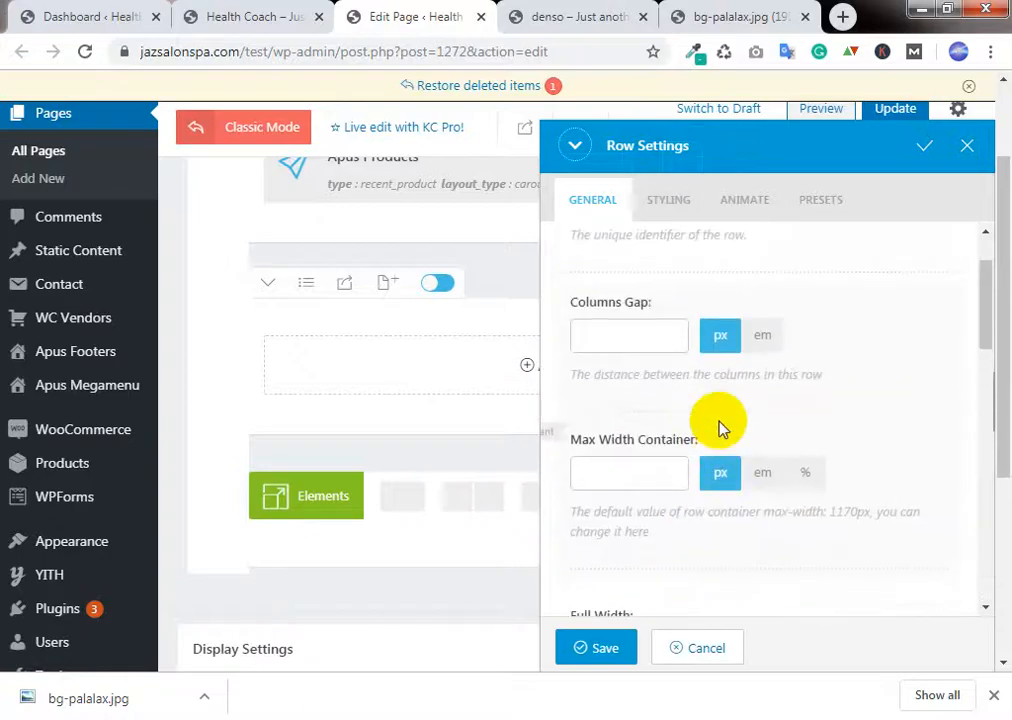
click(662, 202)
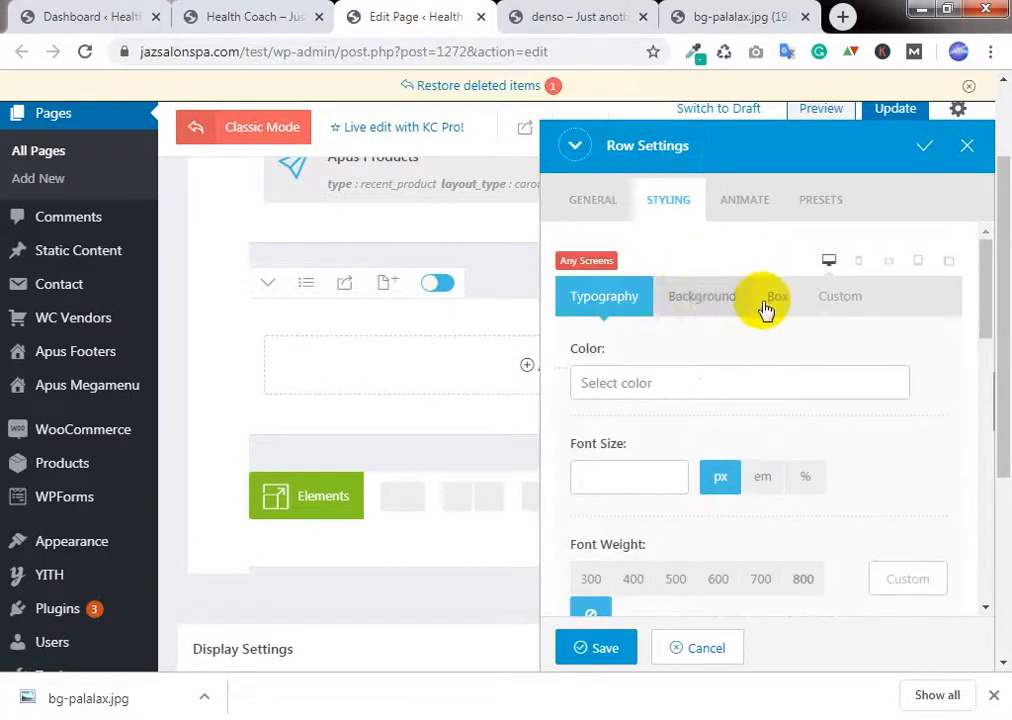
click(703, 308)
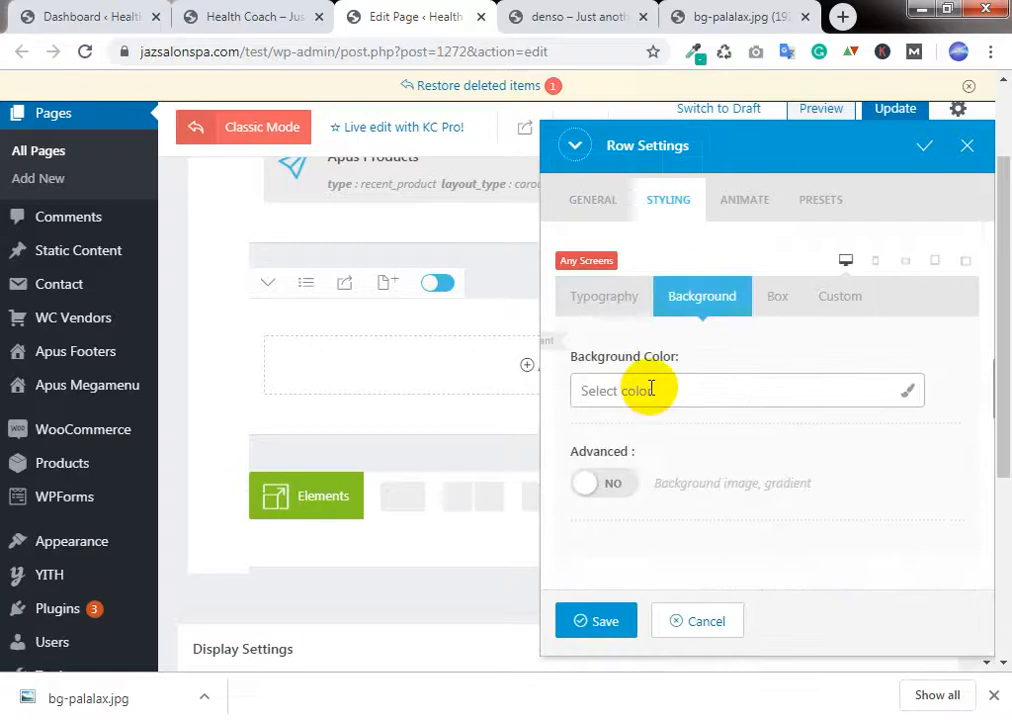
click(635, 382)
click(665, 358)
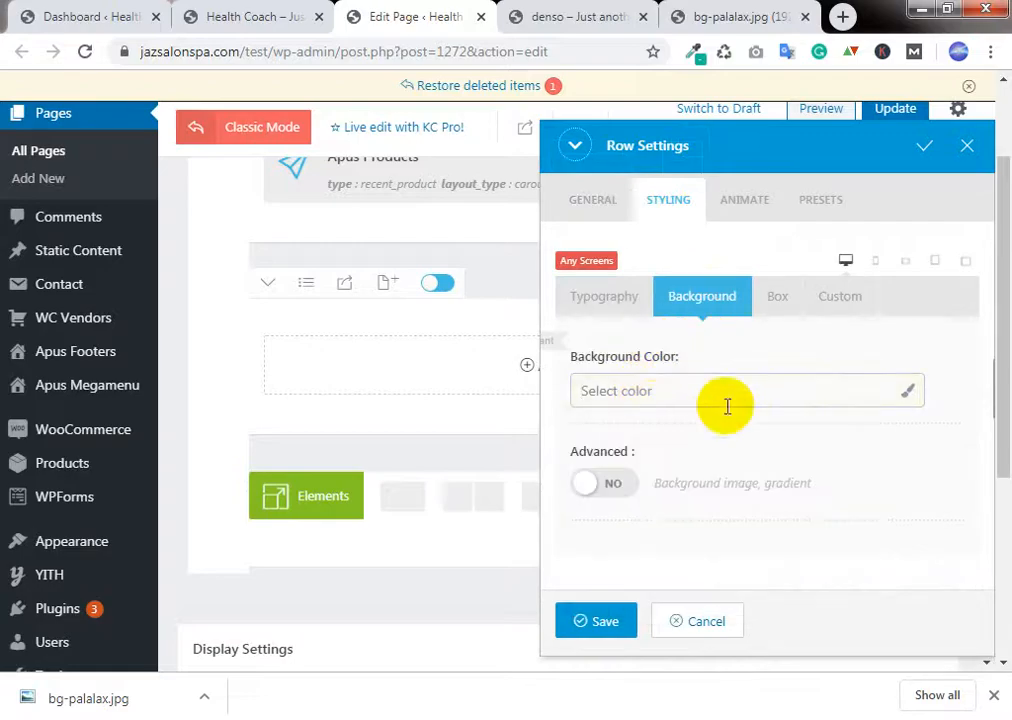
scroll(715, 455, down, 1)
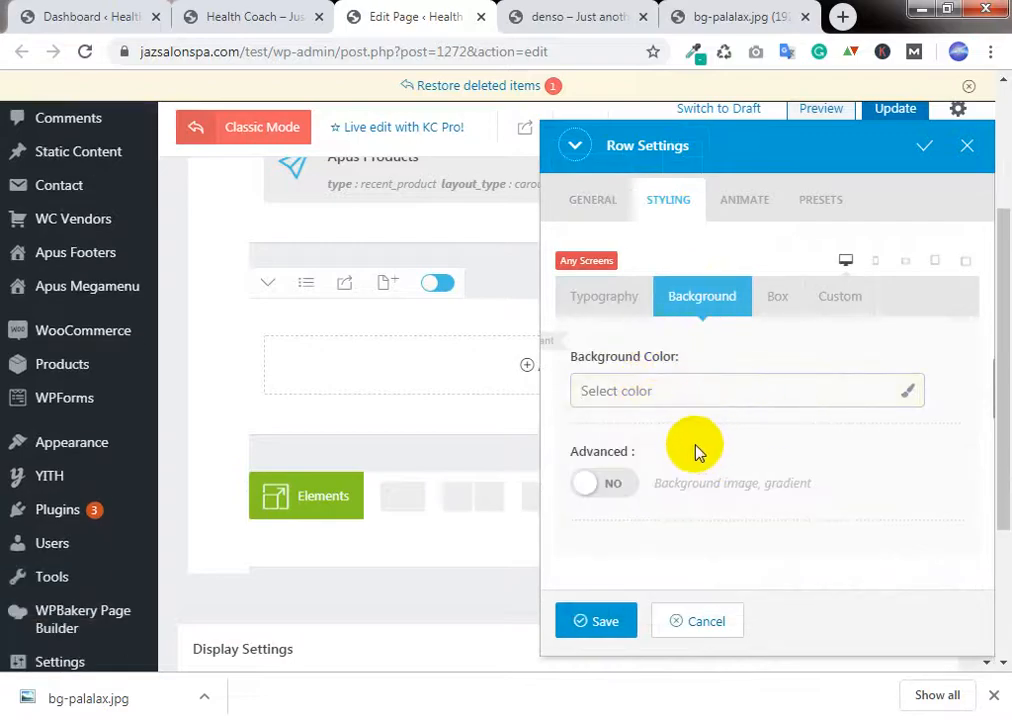
click(603, 300)
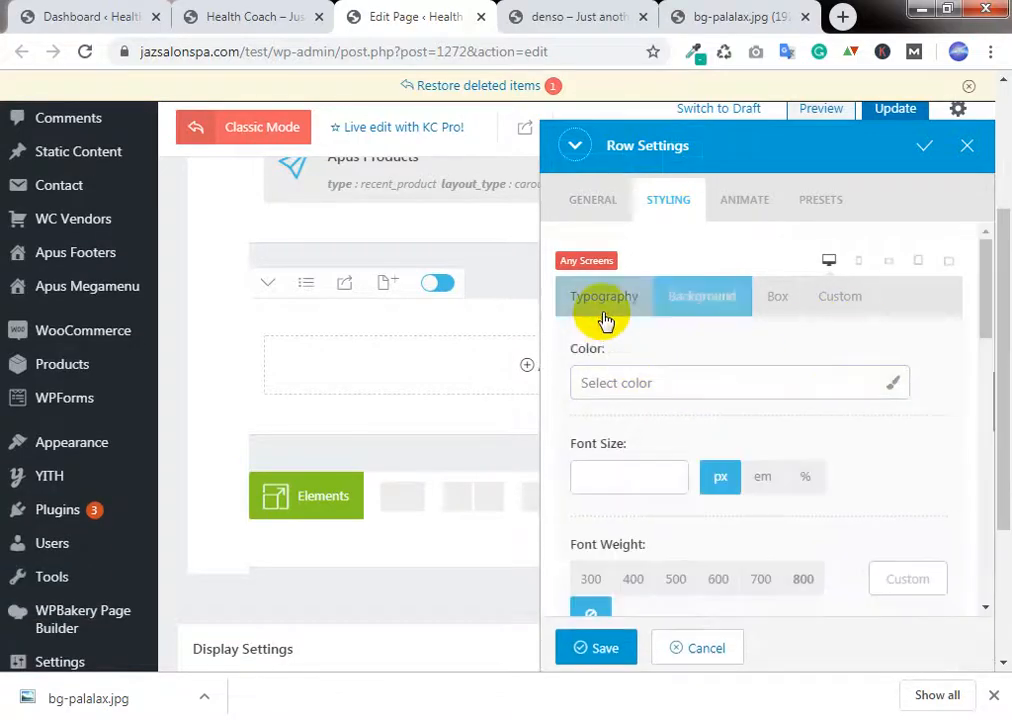
click(710, 300)
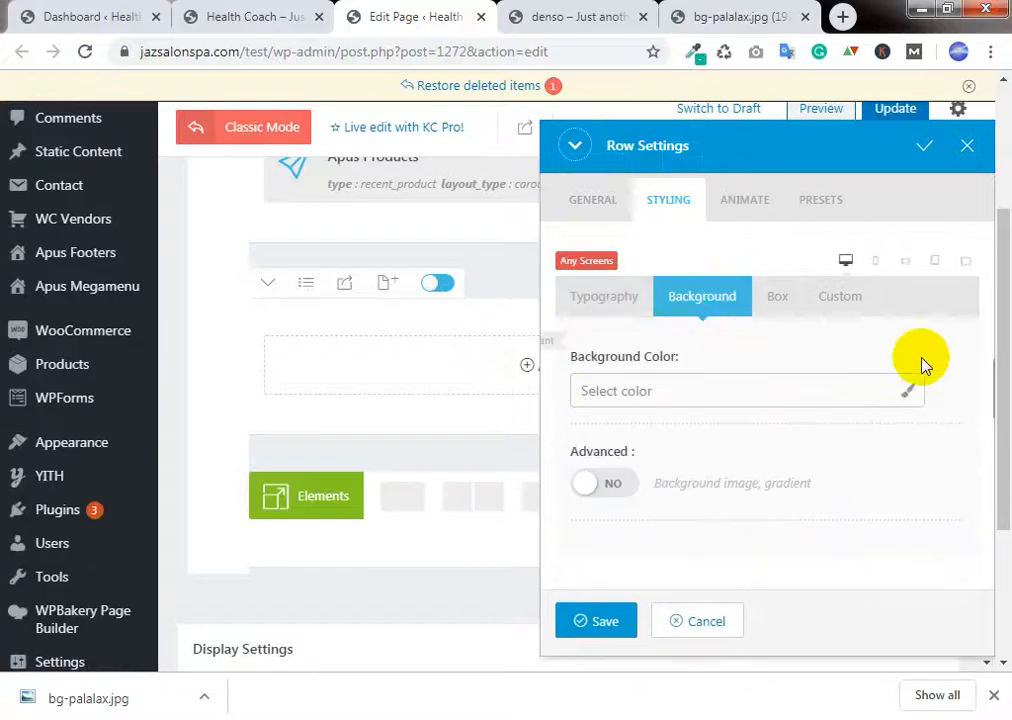
Step: Turn on the Advanced background options for the row and upload bg-palalax.jpg for its background image
scroll(655, 457, down, 2)
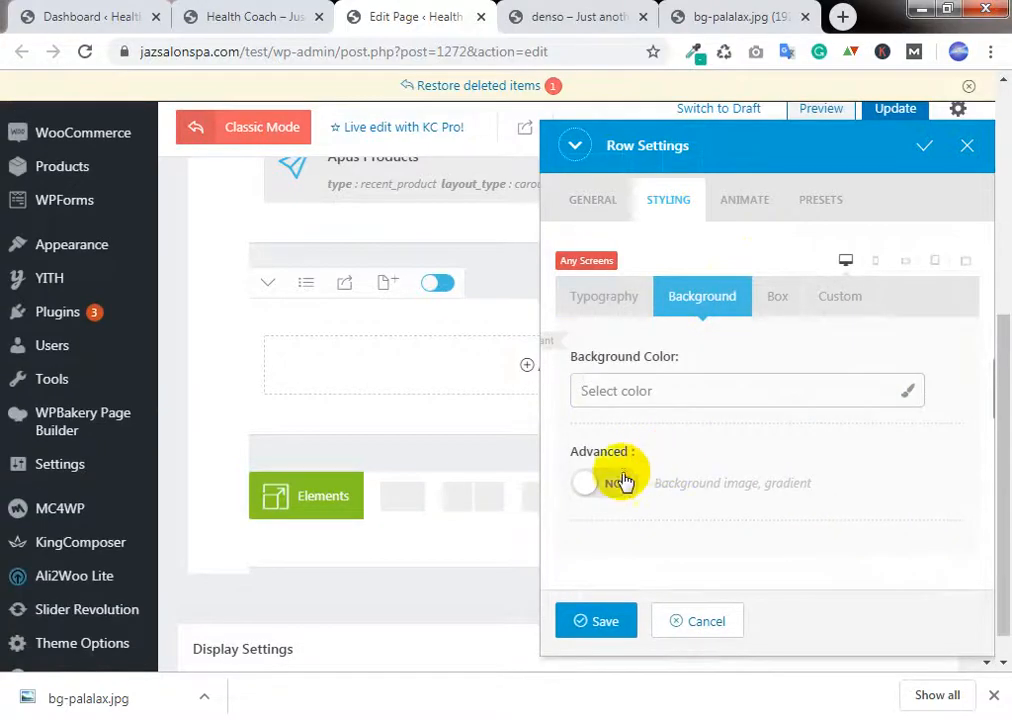
click(622, 483)
scroll(710, 440, down, 2)
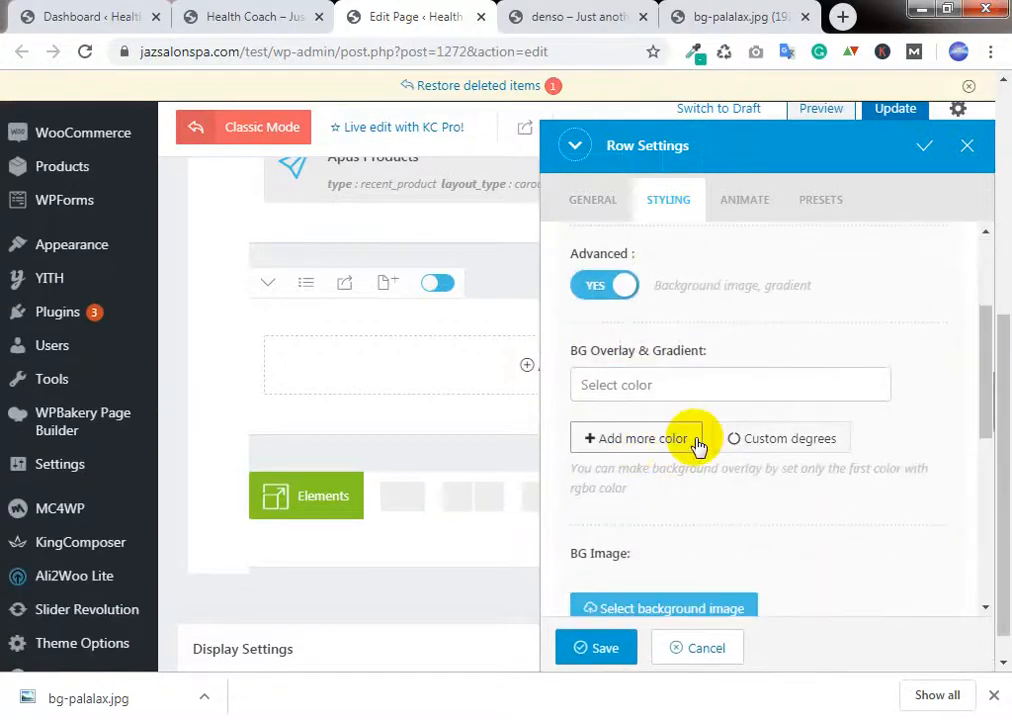
scroll(730, 465, down, 2)
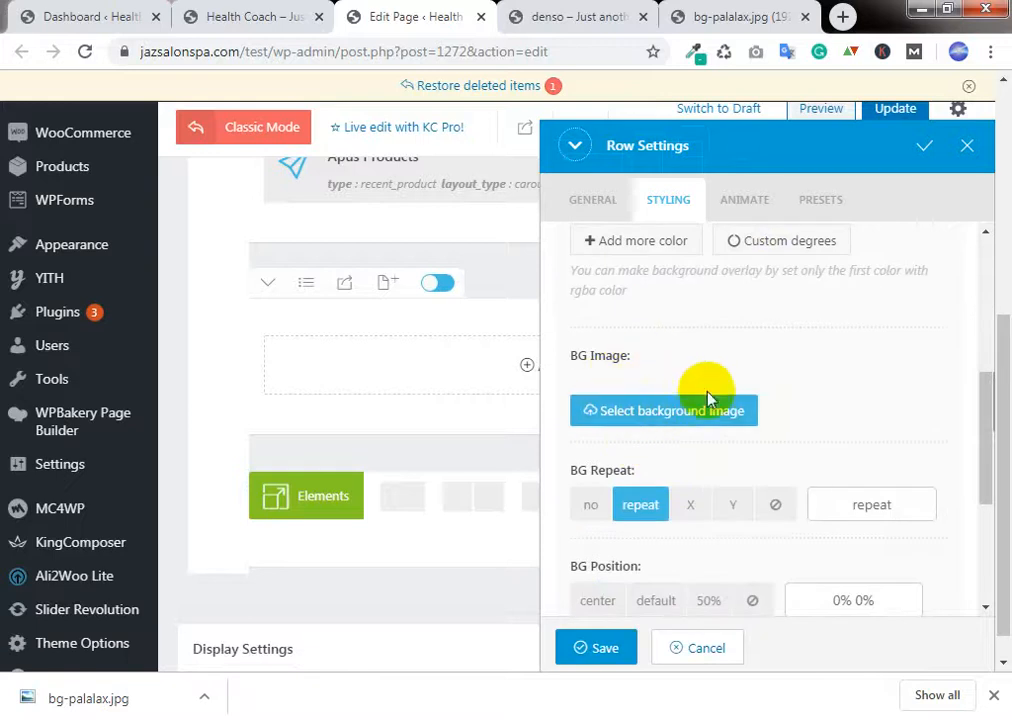
click(648, 420)
drag(102, 698, 436, 405)
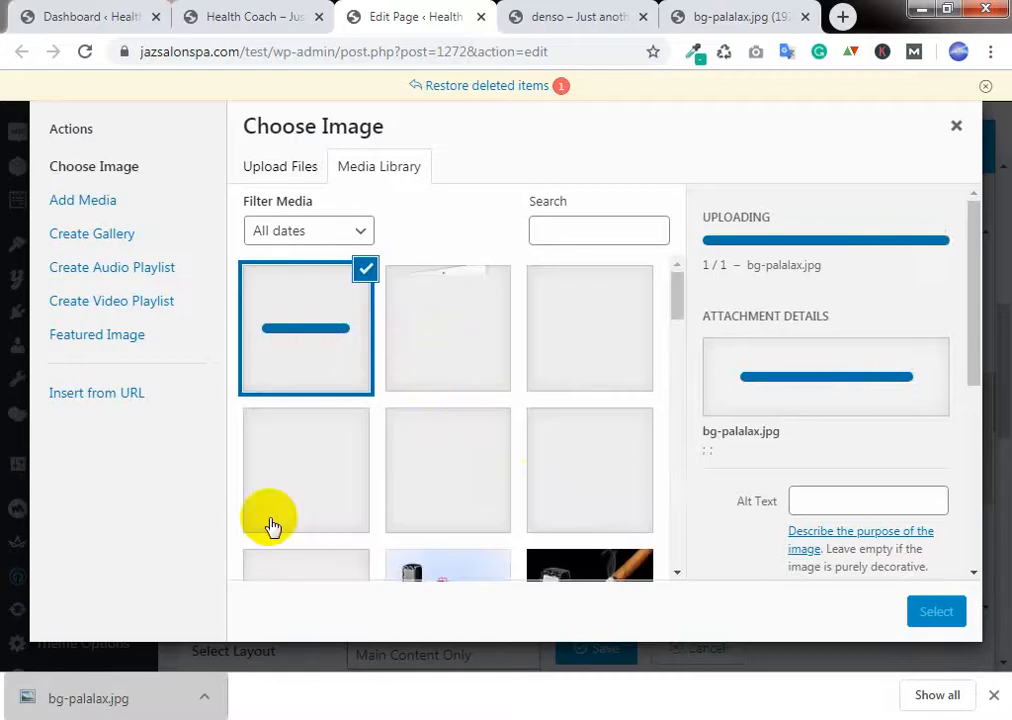
Step: Compare with the demo's ecommerce banner, then apply the uploaded image as the row background at size 1024x213
click(580, 16)
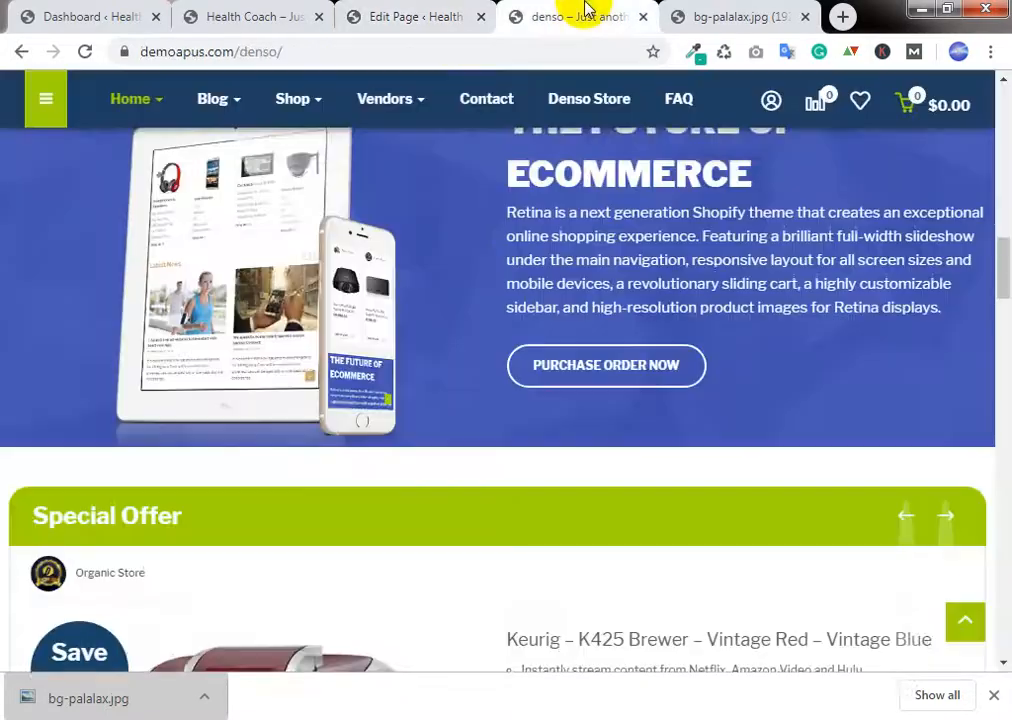
scroll(460, 260, down, 3)
scroll(463, 262, up, 4)
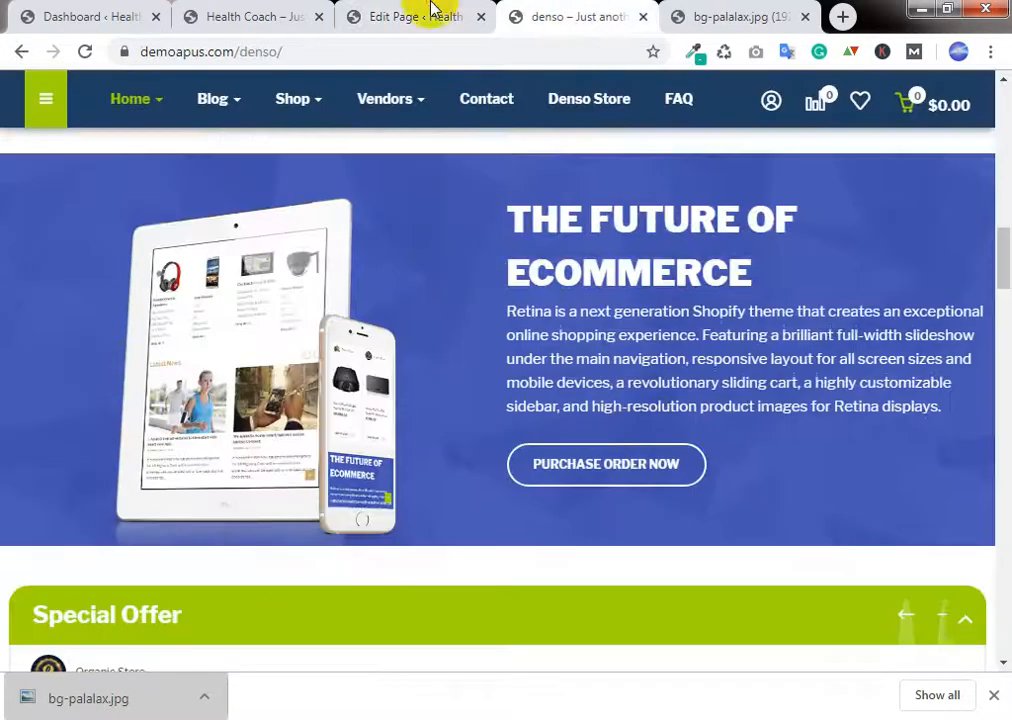
click(429, 14)
click(936, 608)
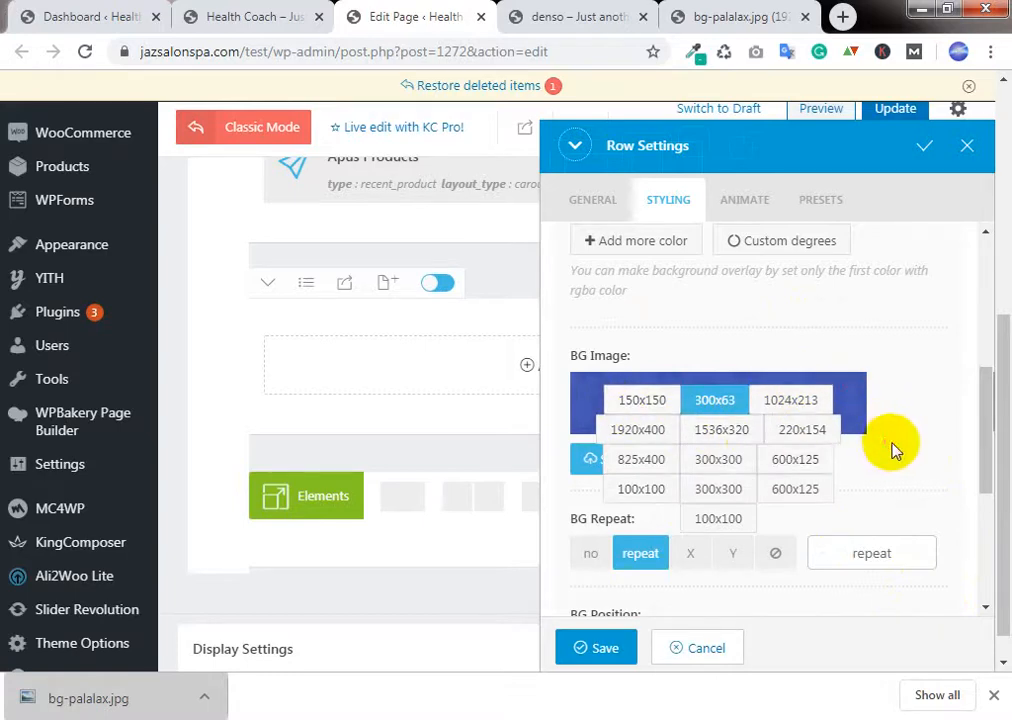
click(805, 405)
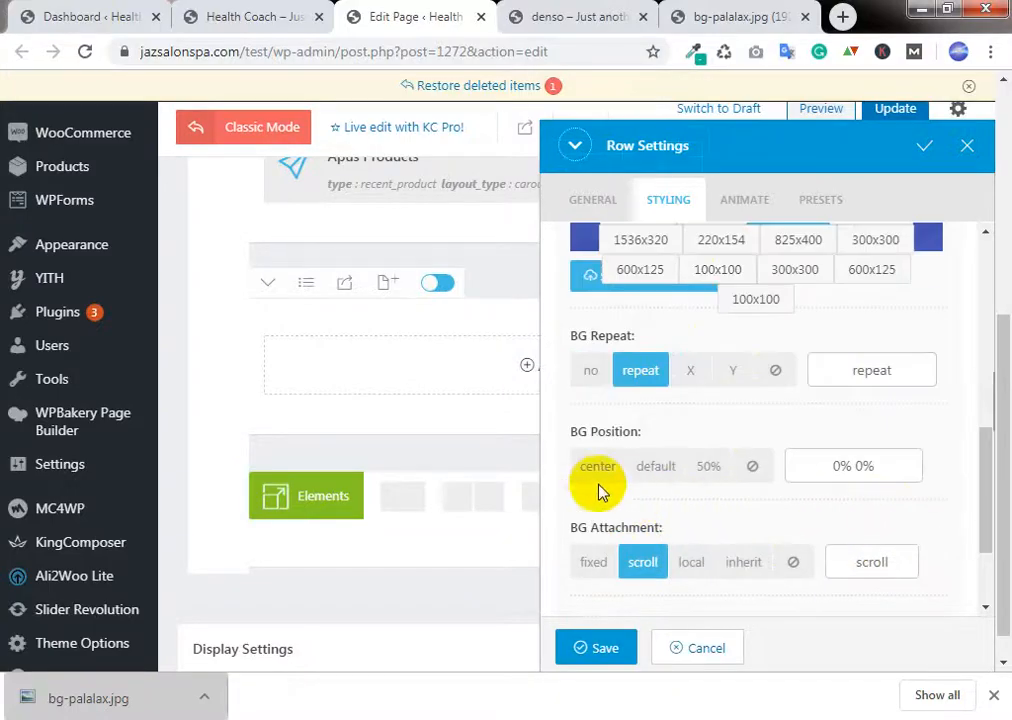
Step: Set the row's BG Position to default and BG Attachment to fixed, and save the row settings
click(654, 470)
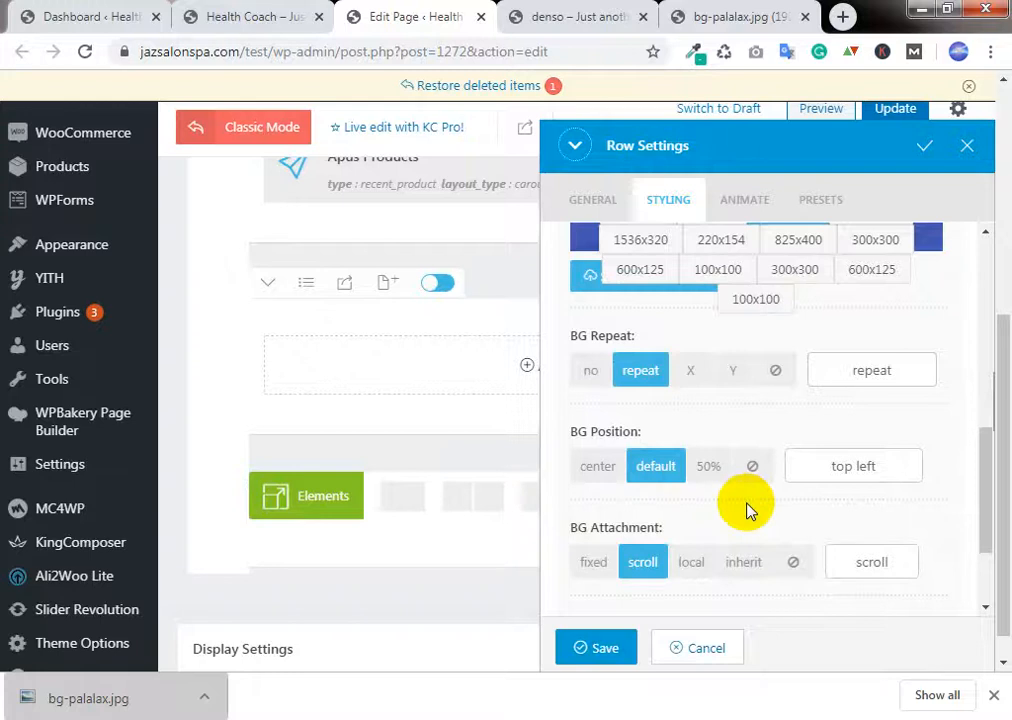
scroll(748, 510, down, 1)
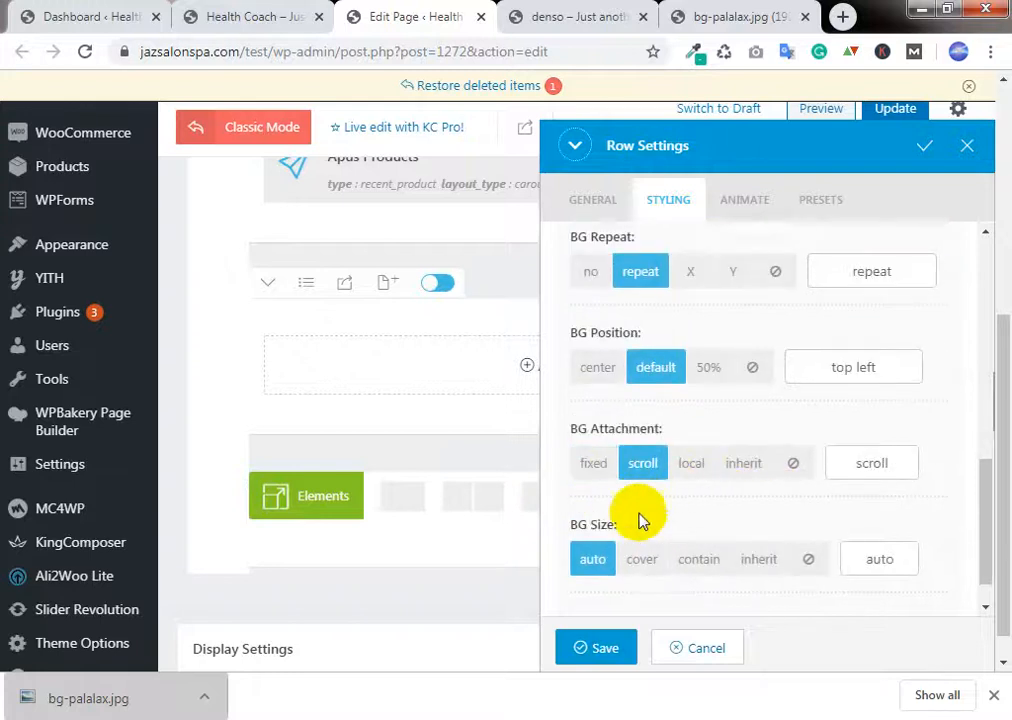
scroll(668, 503, down, 1)
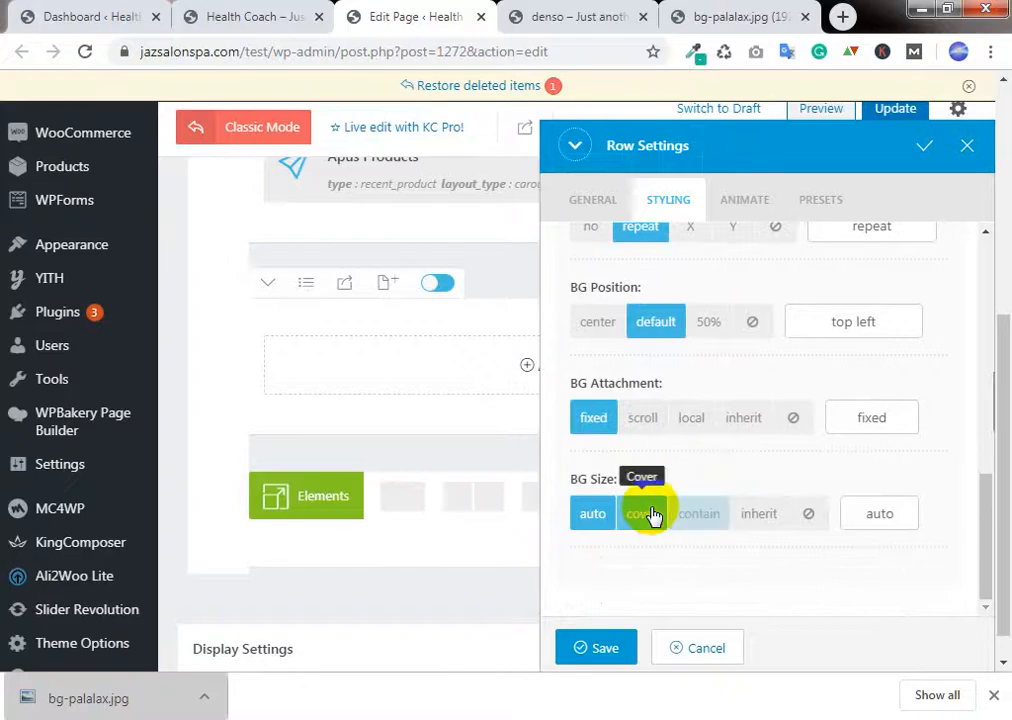
click(583, 645)
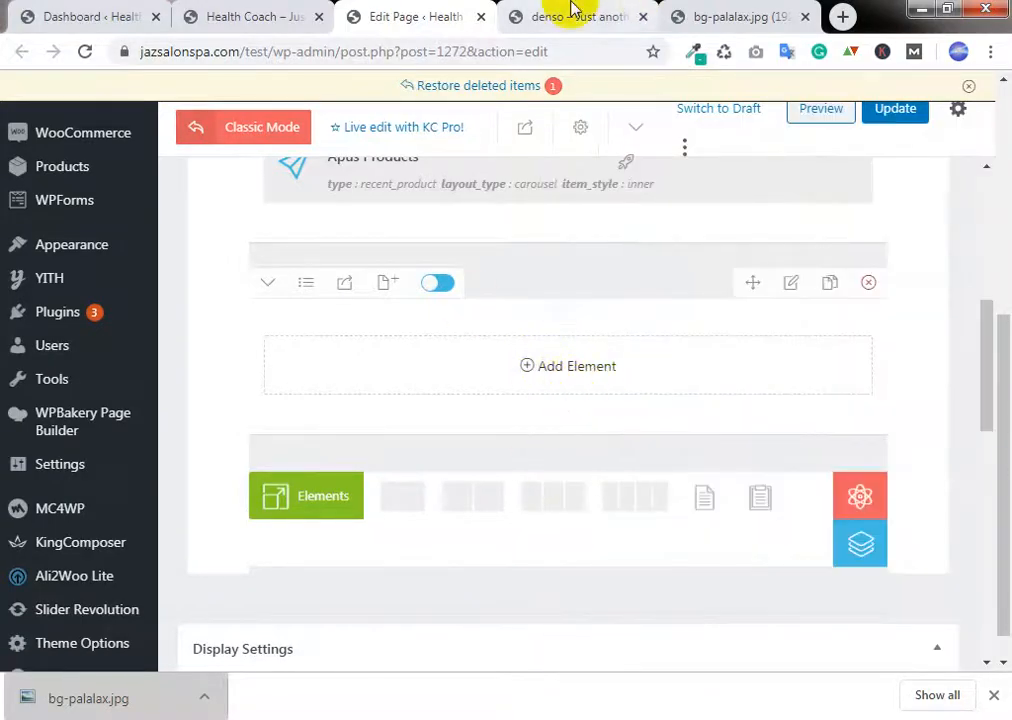
Step: Update the page and reload the test site's home page
scroll(779, 440, up, 2)
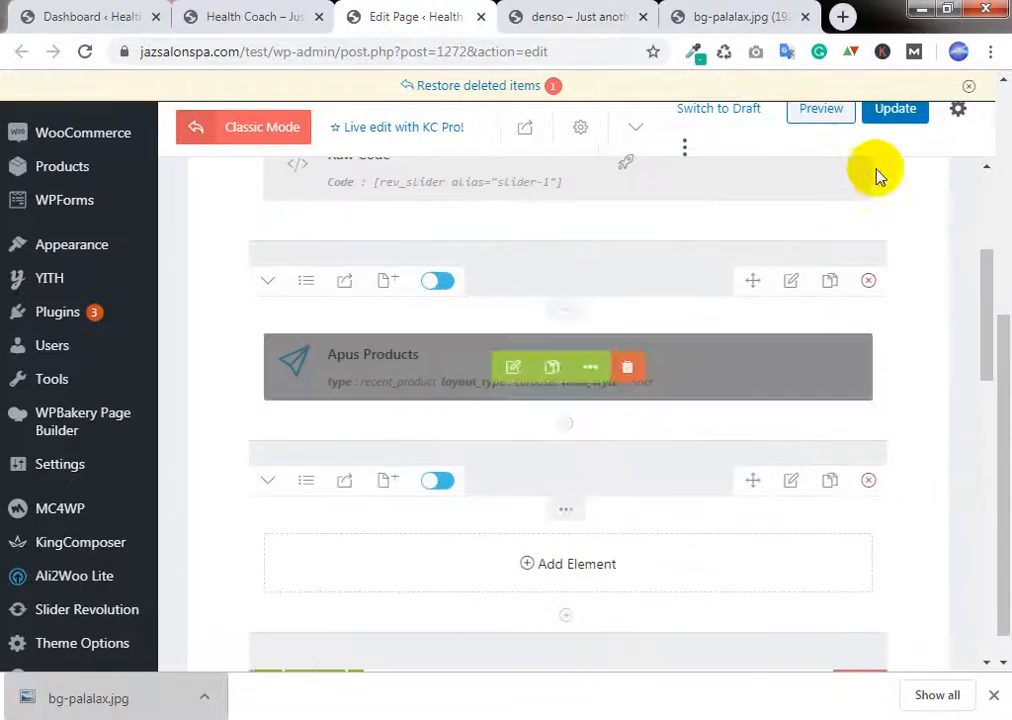
click(897, 112)
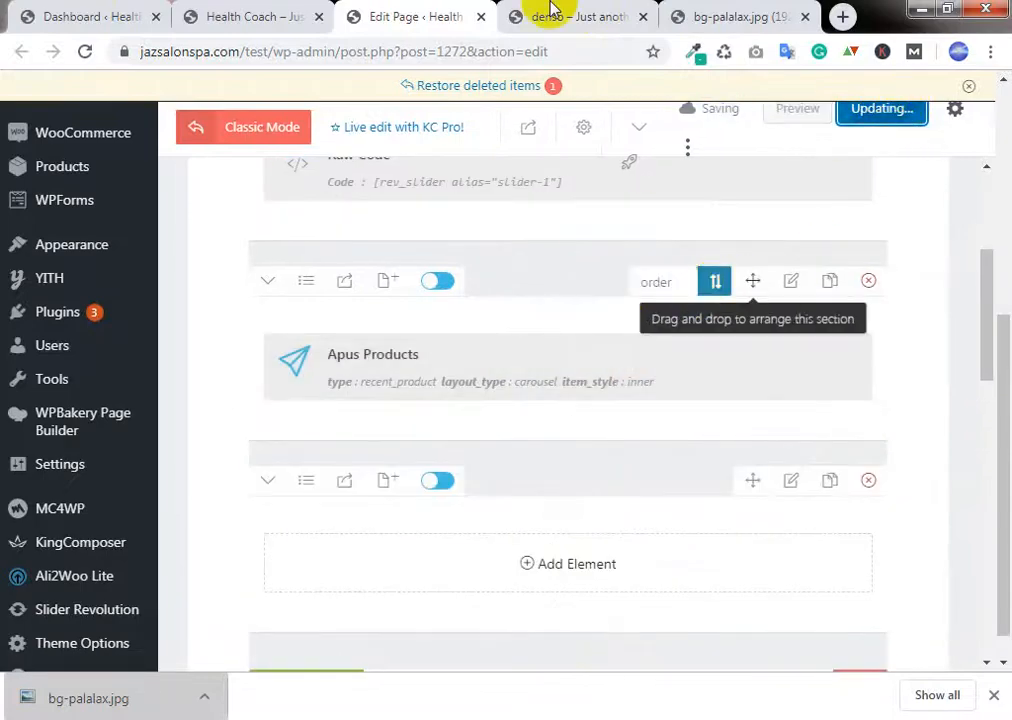
click(588, 12)
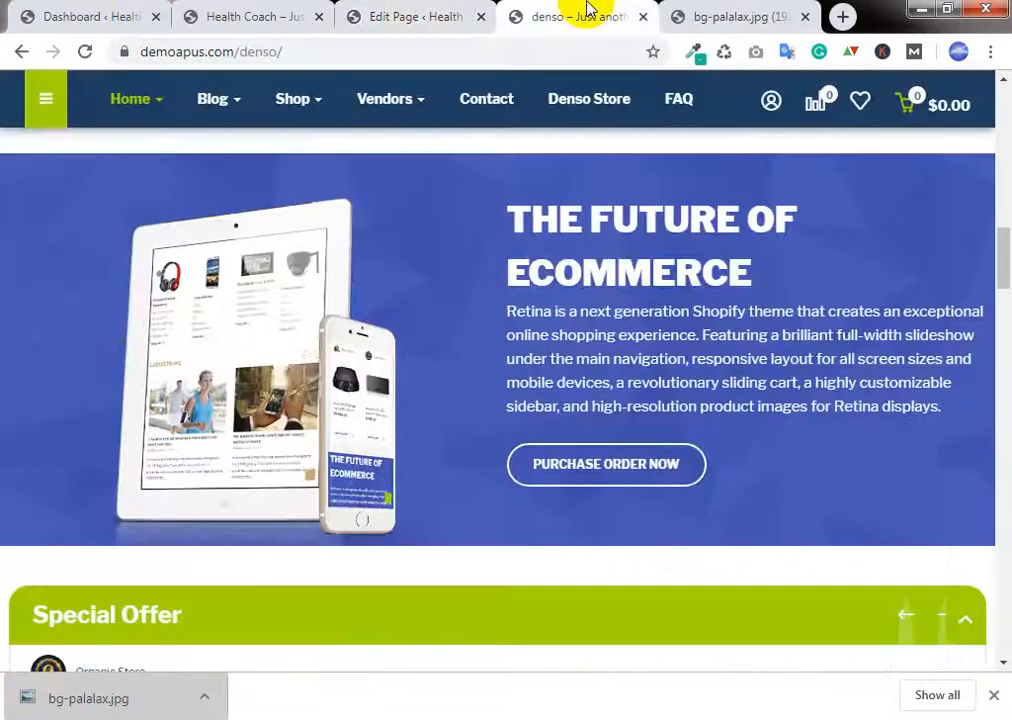
click(312, 14)
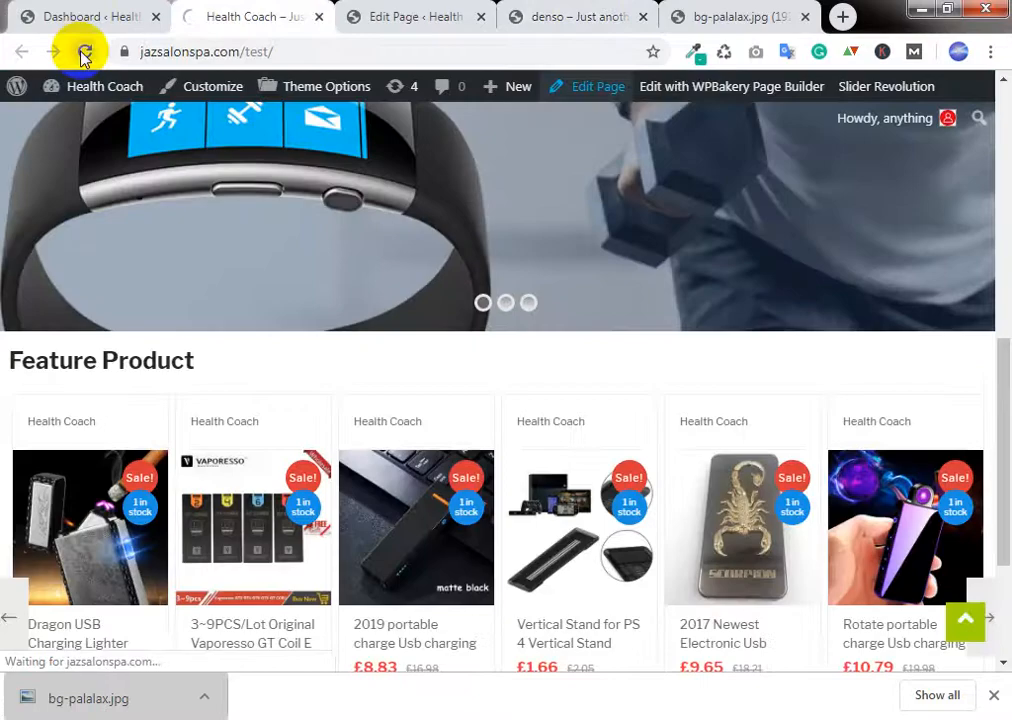
click(440, 11)
click(268, 10)
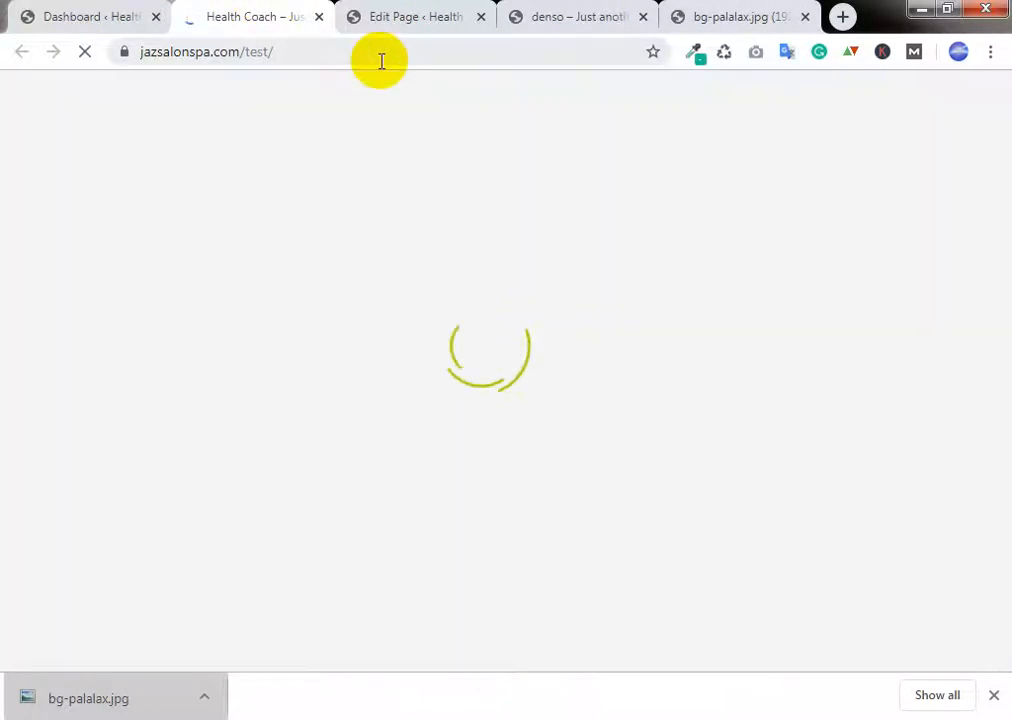
click(413, 56)
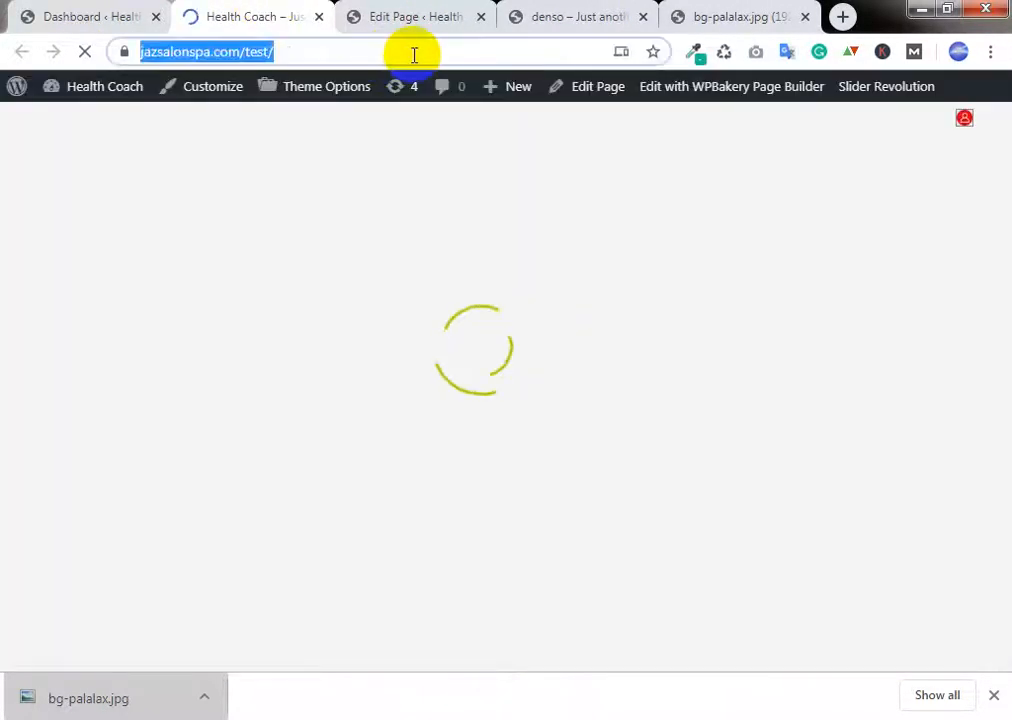
click(413, 56)
Step: Examine the area below Feature Product on the test site's home page for the new banner row
scroll(462, 210, down, 2)
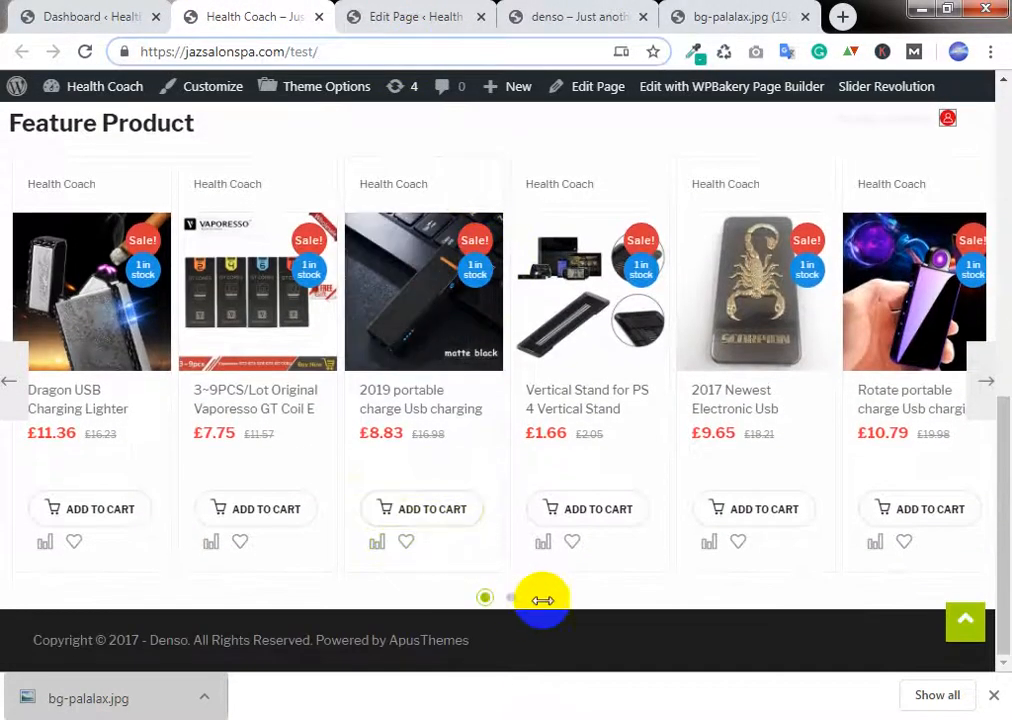
scroll(540, 595, up, 3)
scroll(500, 520, down, 3)
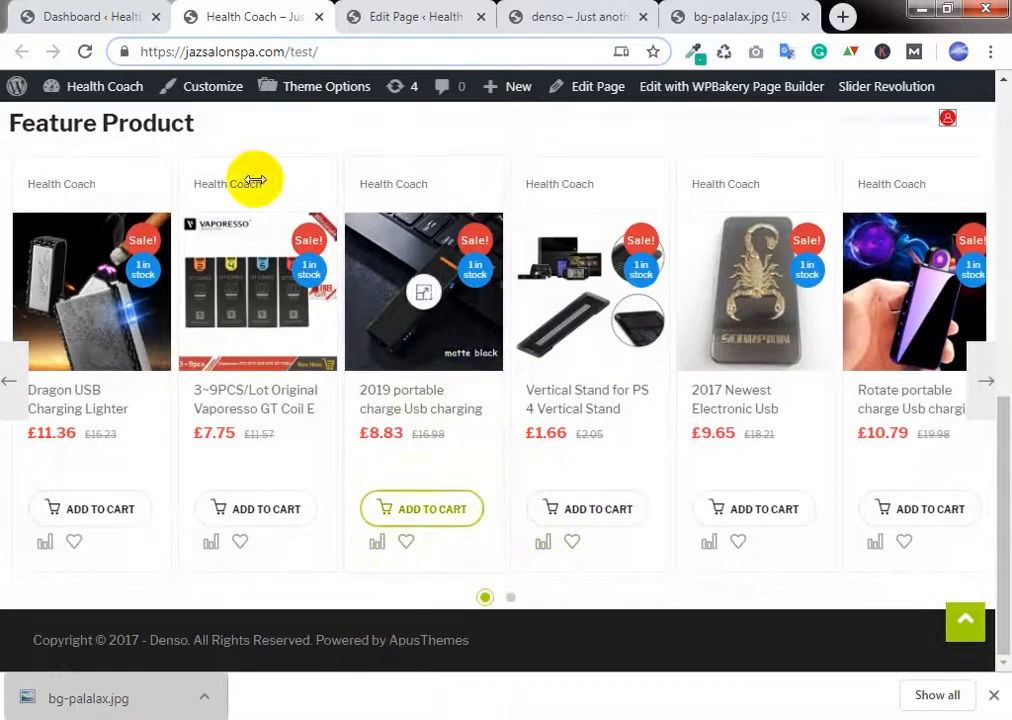
Step: Add a Row Inner element to the empty parallax banner row in the page editor and collapse it
click(537, 10)
click(445, 10)
scroll(515, 267, down, 1)
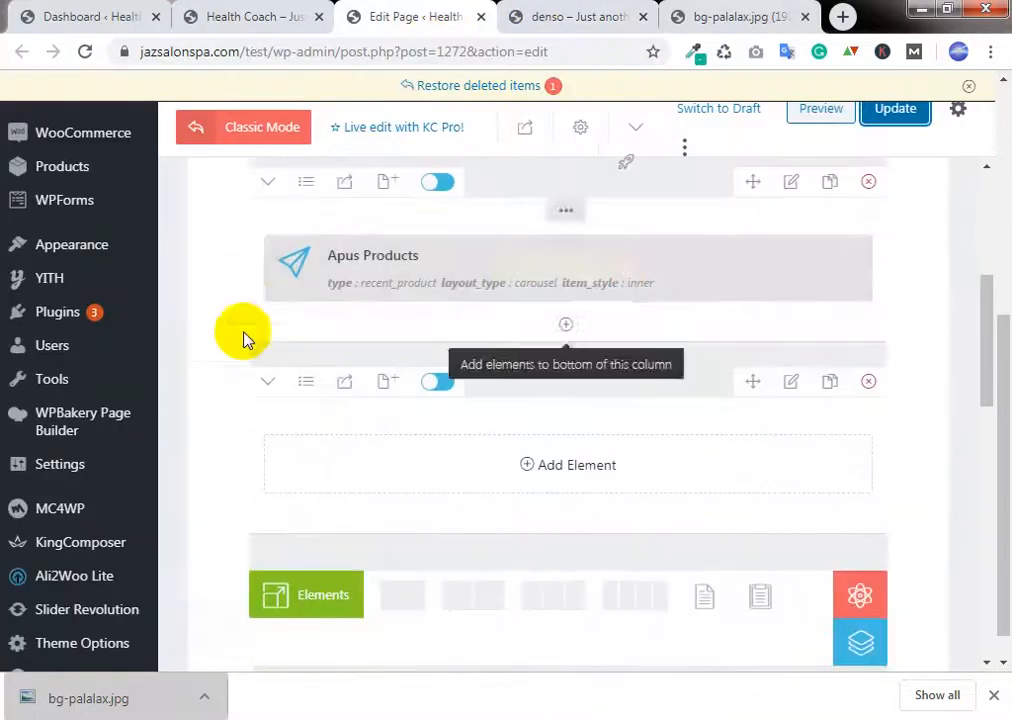
click(540, 474)
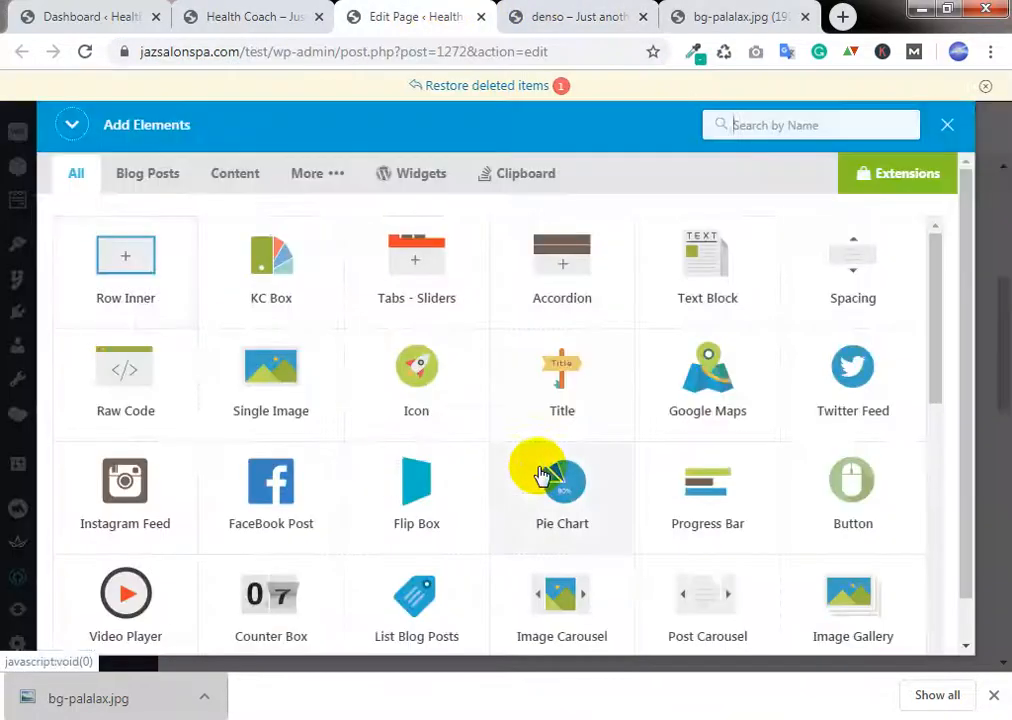
click(154, 289)
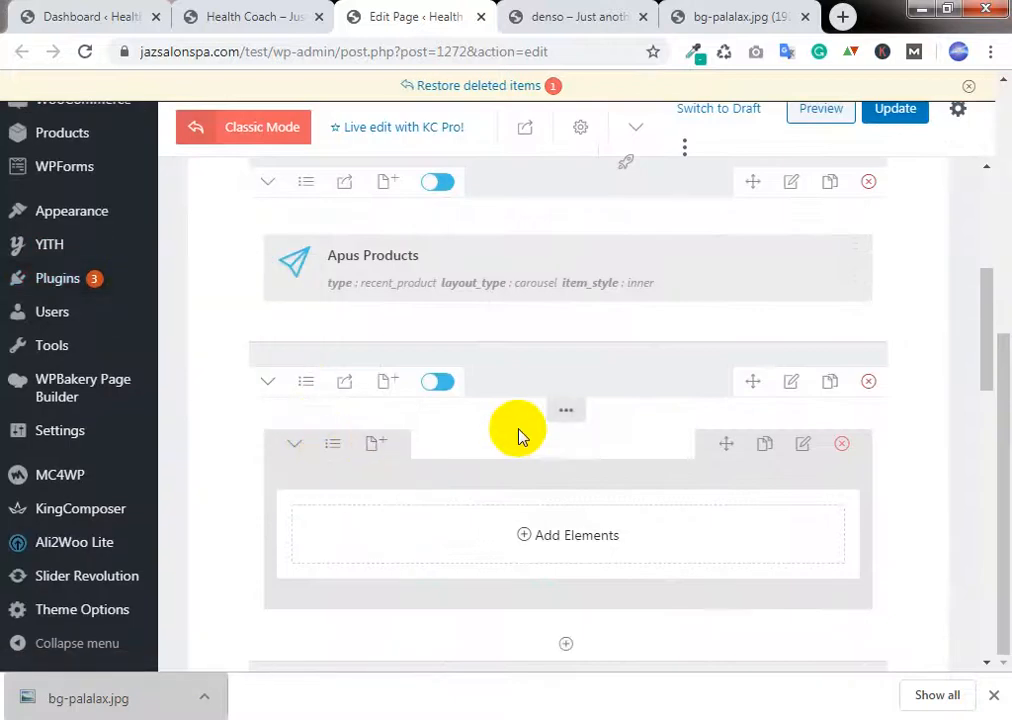
scroll(520, 420, down, 2)
click(291, 247)
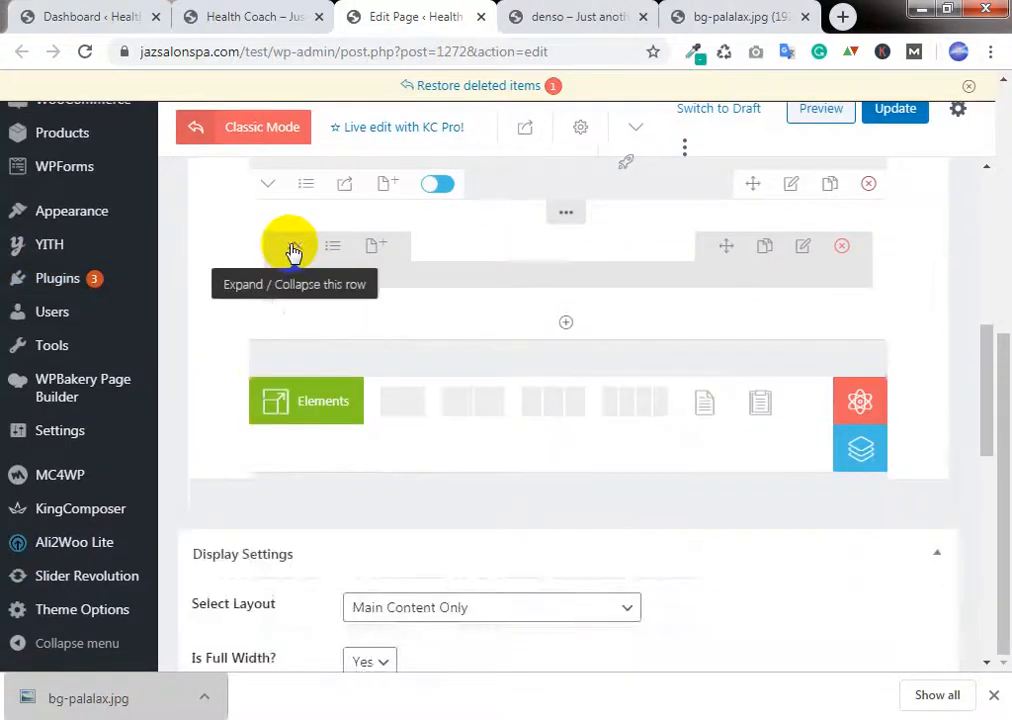
Step: Add a two-column row below the parallax banner row and expand the inner row again
click(486, 400)
scroll(547, 350, up, 1)
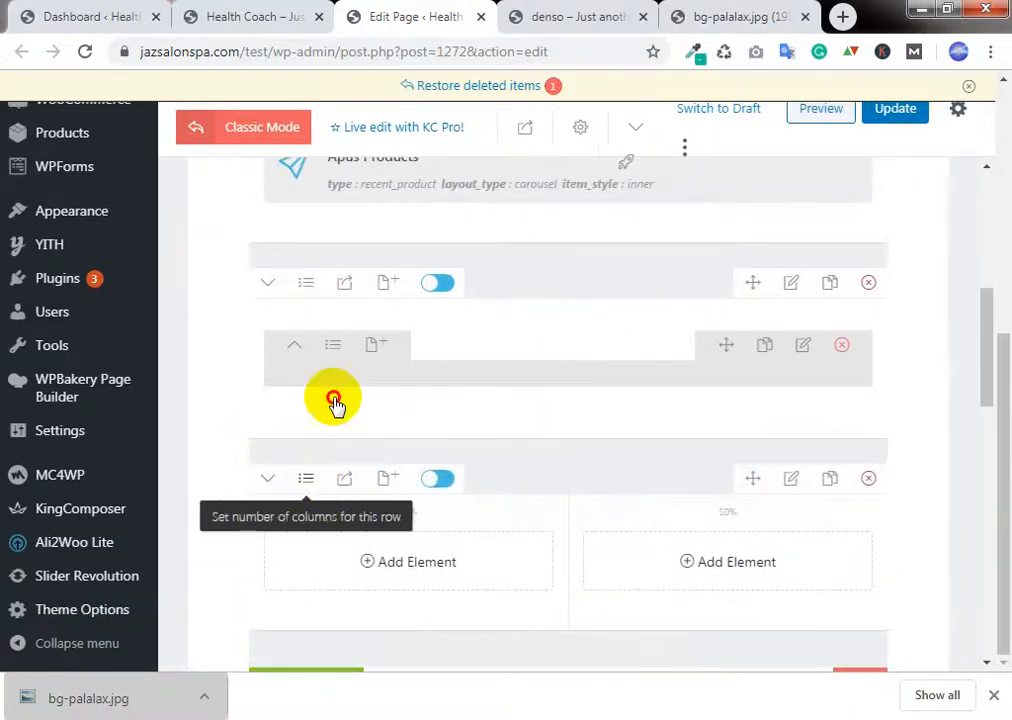
click(295, 348)
scroll(339, 377, down, 2)
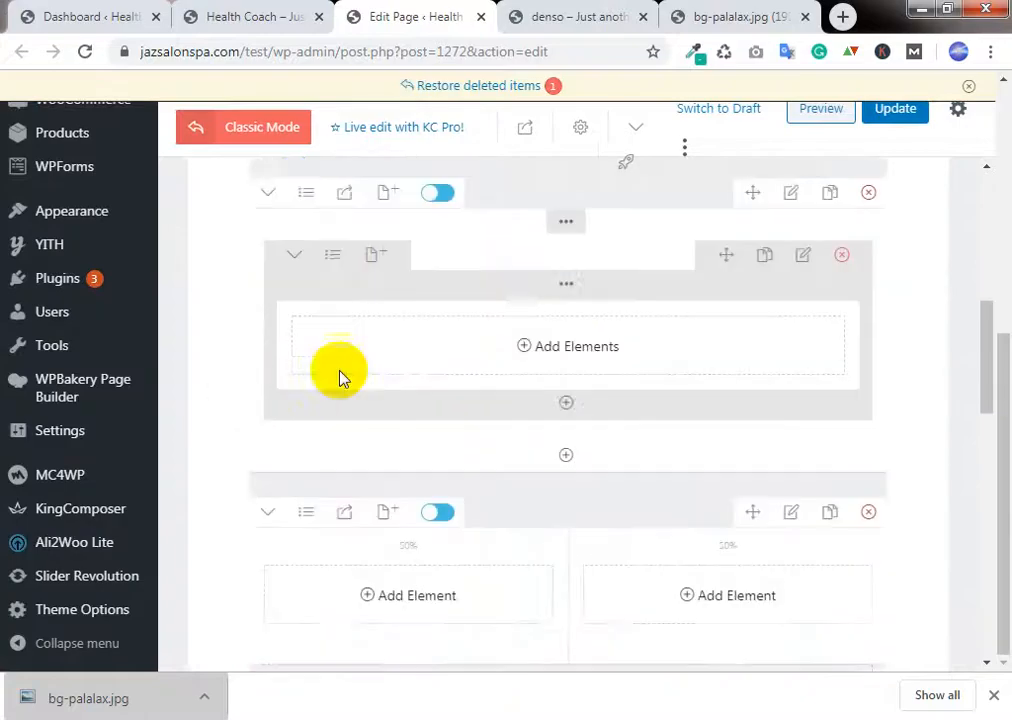
Step: Delete the inner row from the parallax banner row and the two-column row below it
scroll(357, 405, up, 2)
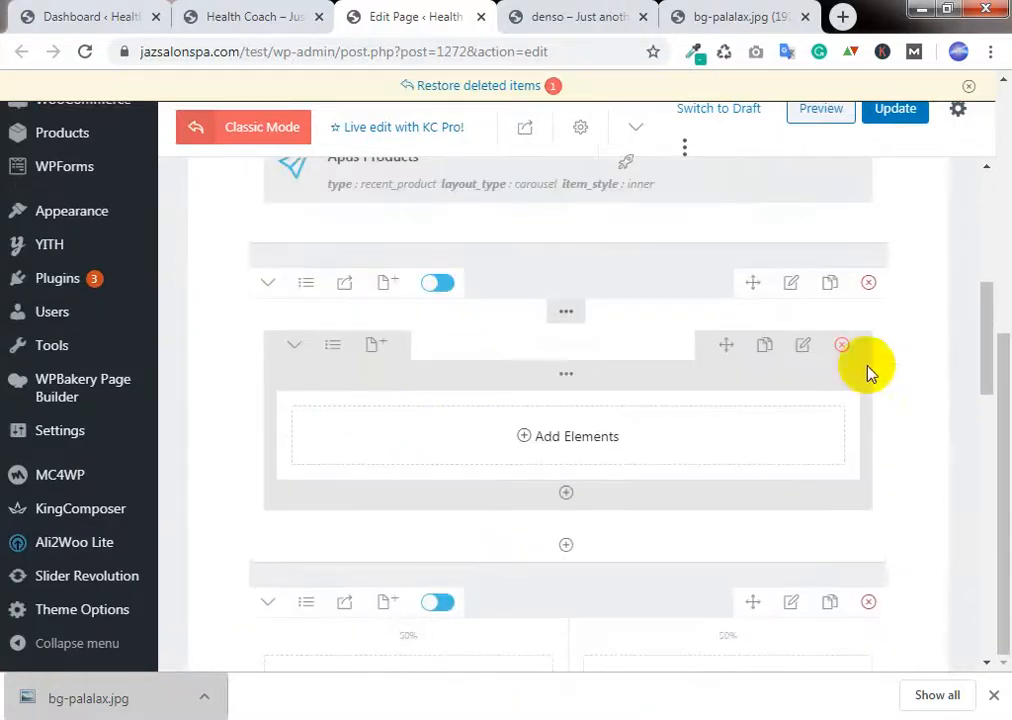
click(838, 350)
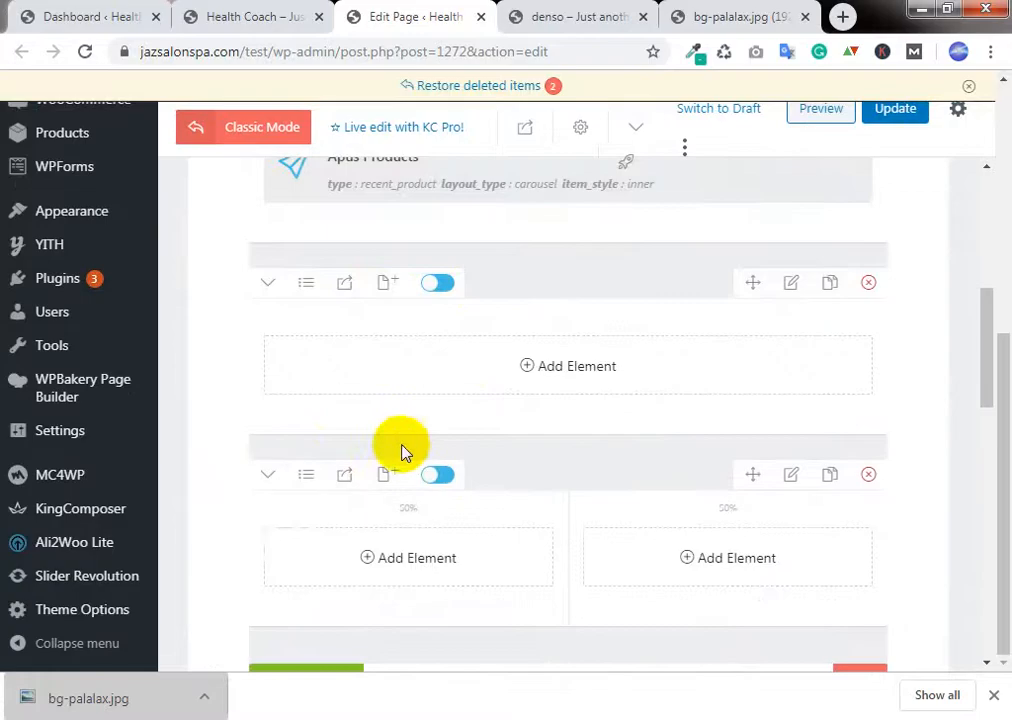
click(866, 478)
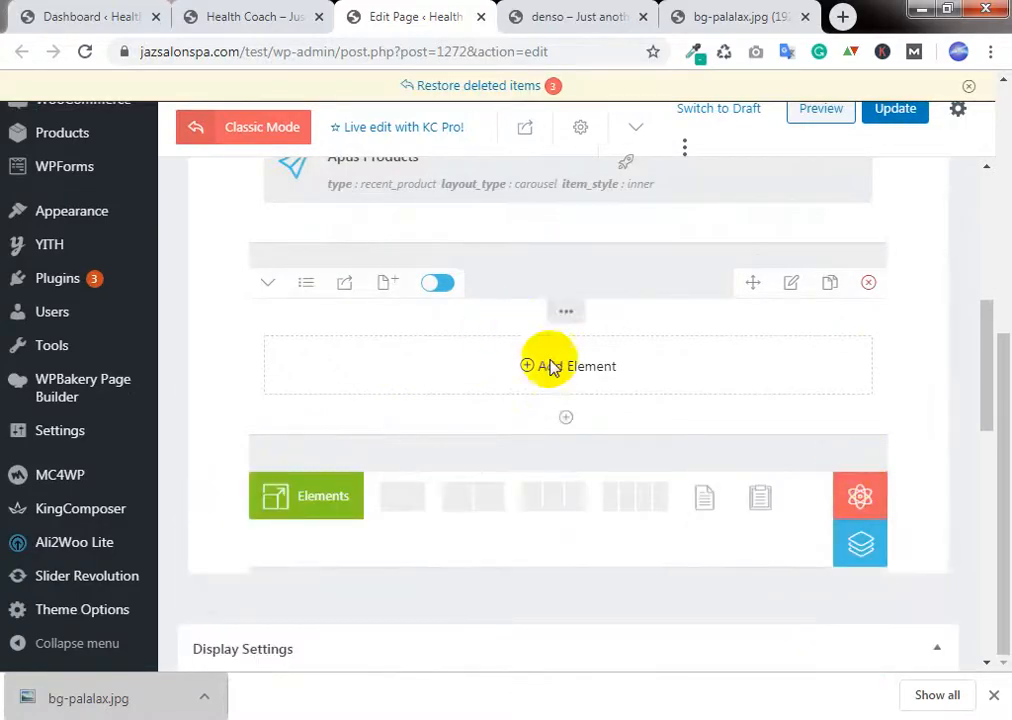
click(563, 325)
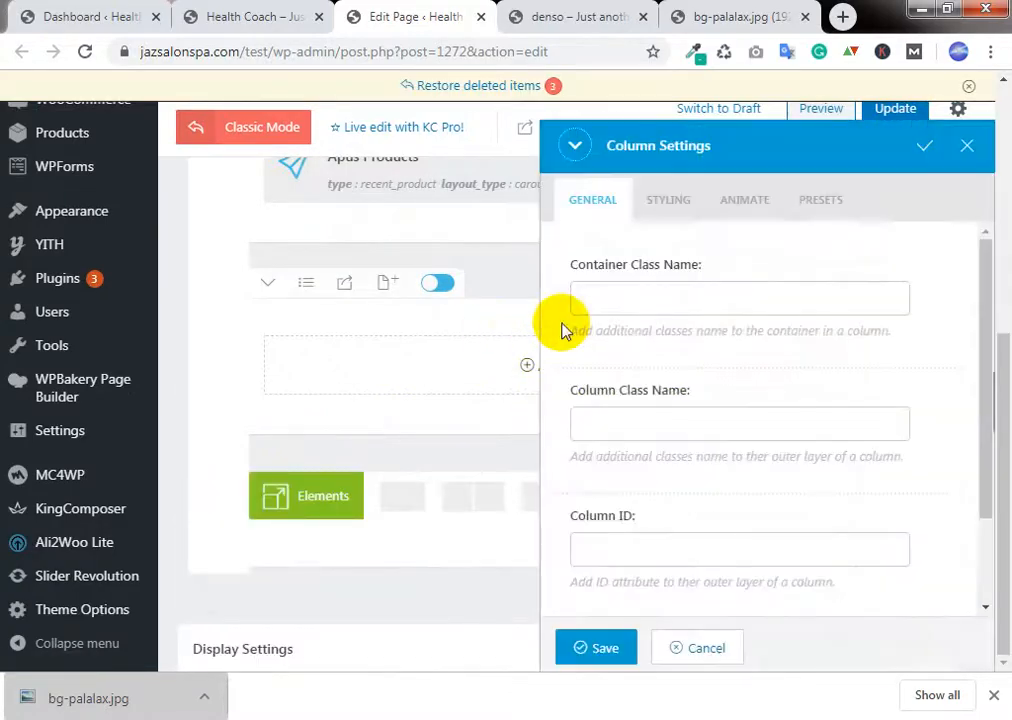
scroll(715, 300, down, 2)
scroll(718, 303, up, 2)
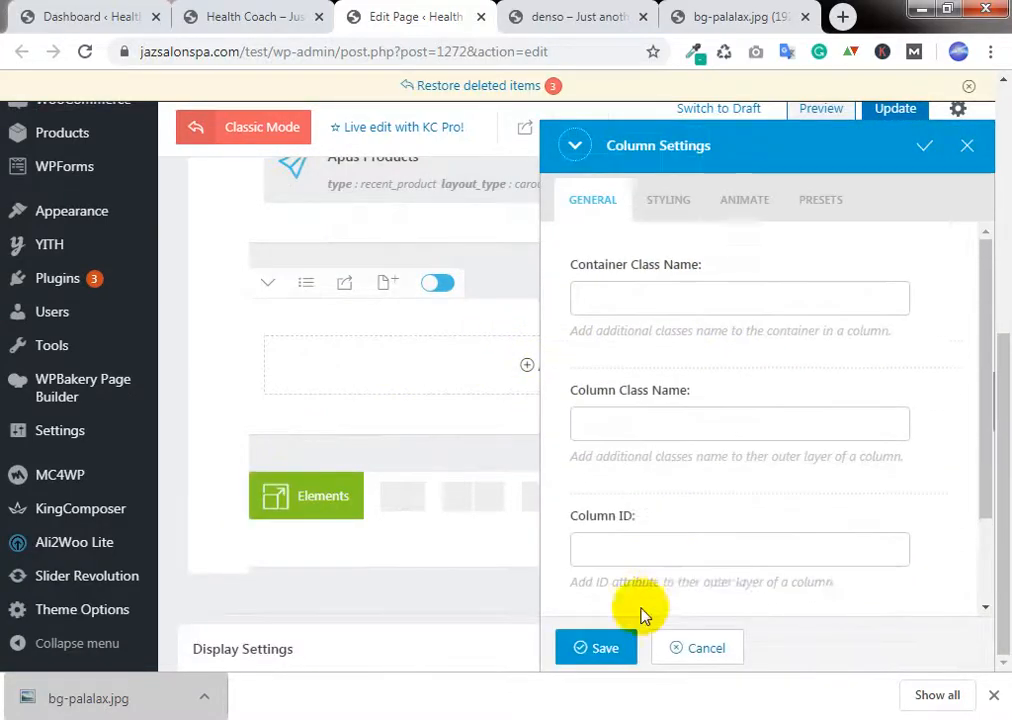
click(604, 645)
Step: Add a Row Inner element to the emptied parallax banner row and collapse the inner row
click(585, 370)
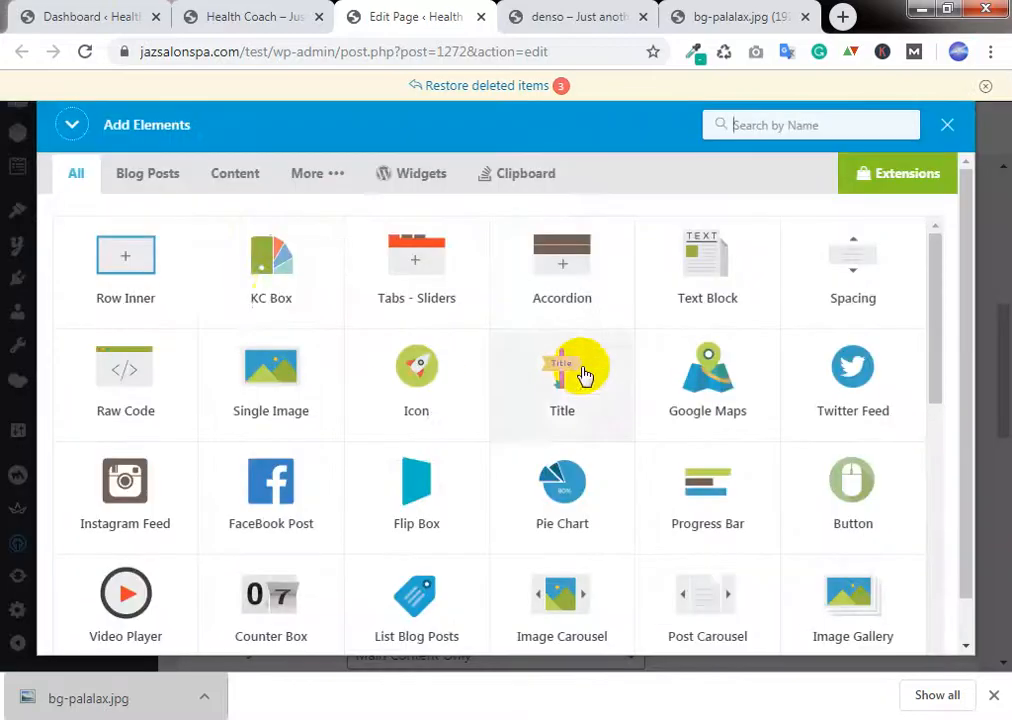
click(230, 280)
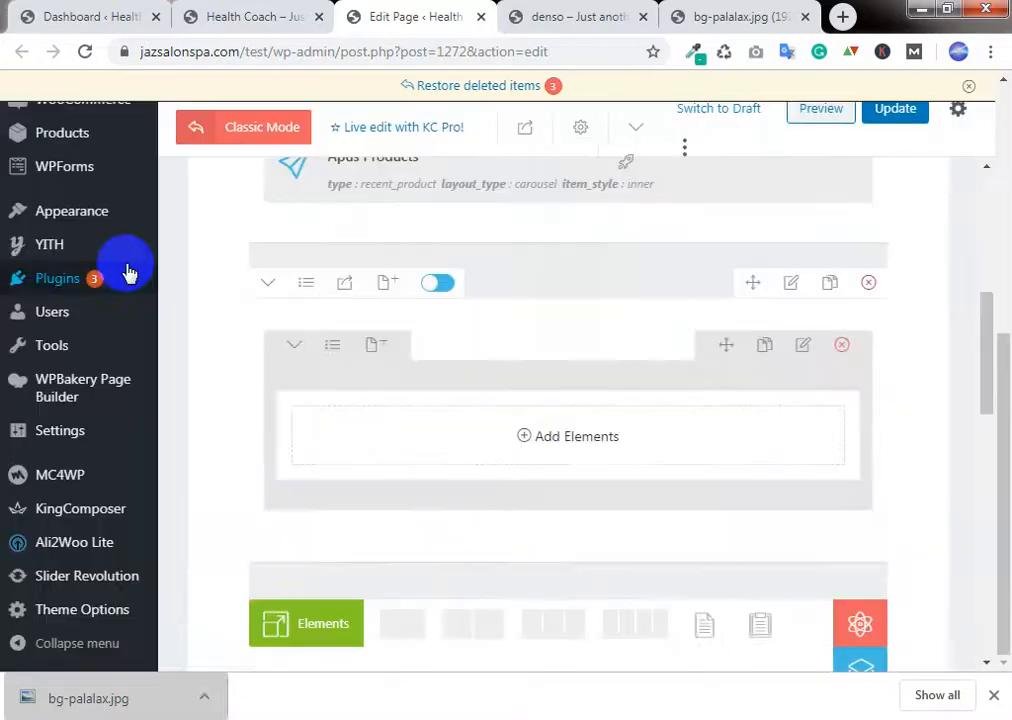
click(306, 348)
click(306, 346)
click(306, 346)
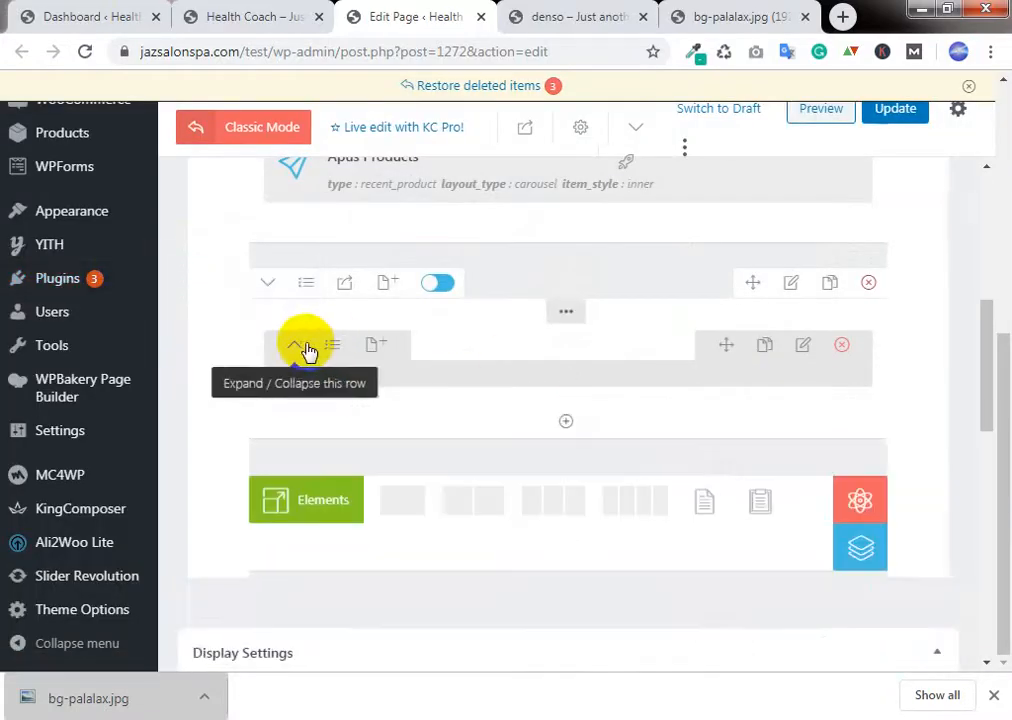
Step: Add a two-column row below the parallax banner row and place a Single Image of the tablet and phone in its first column
click(477, 509)
scroll(549, 418, down, 1)
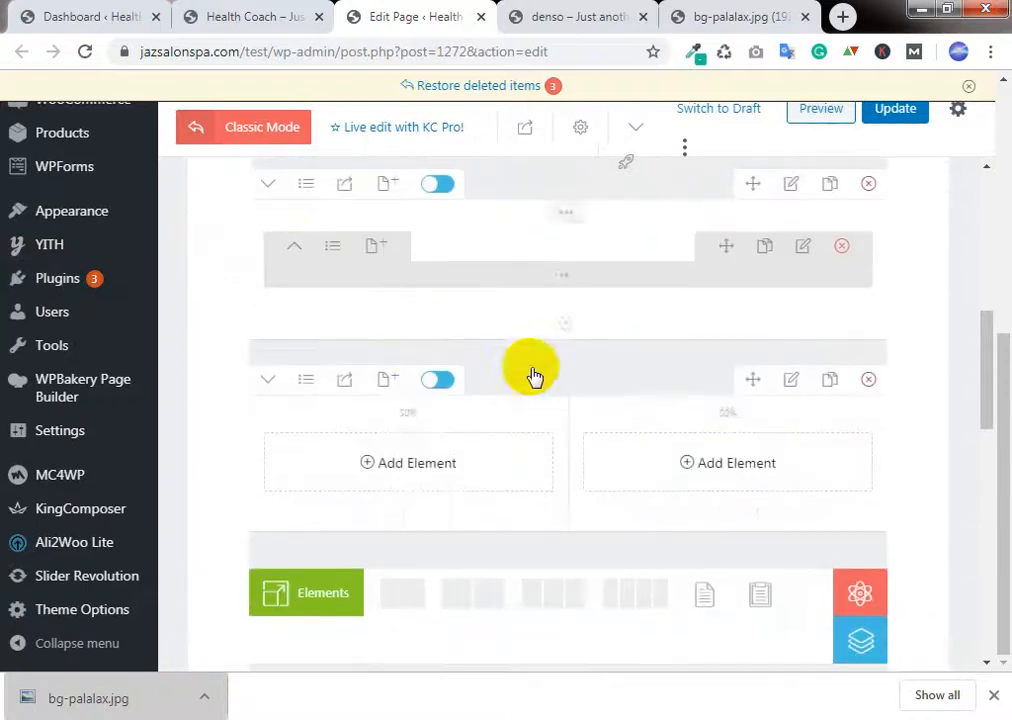
click(412, 470)
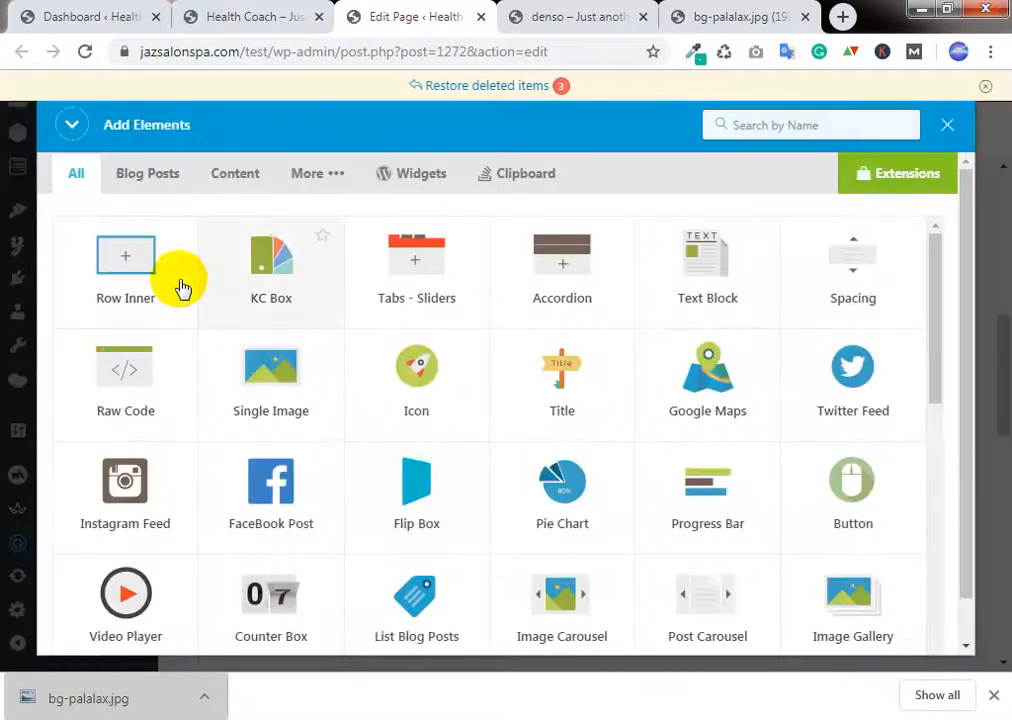
click(273, 367)
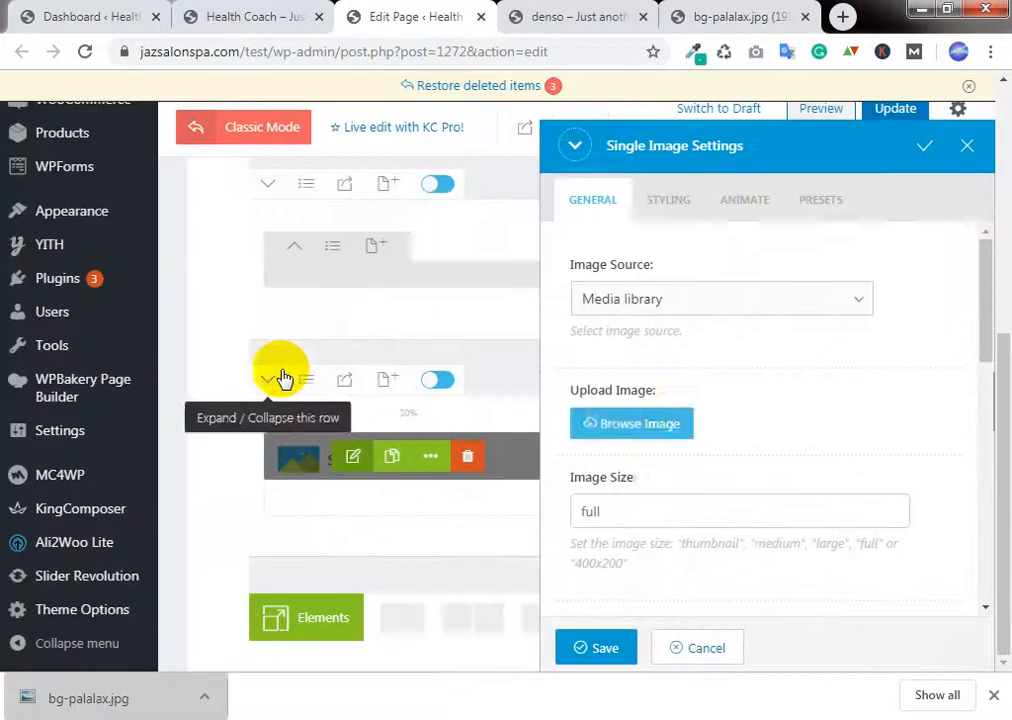
click(673, 426)
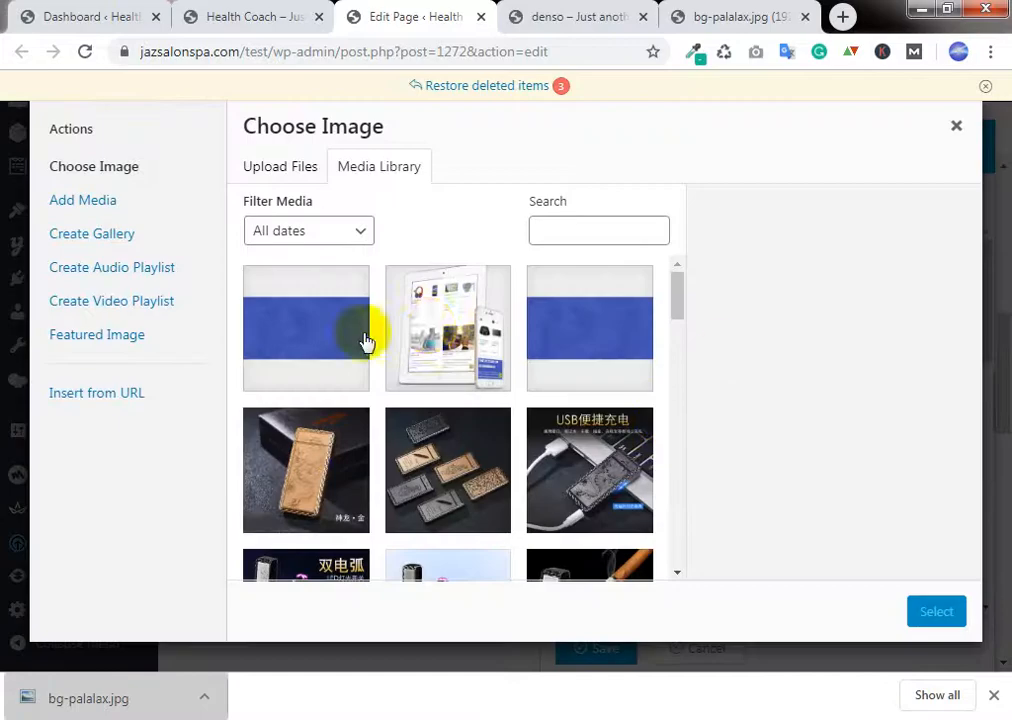
click(428, 335)
click(938, 611)
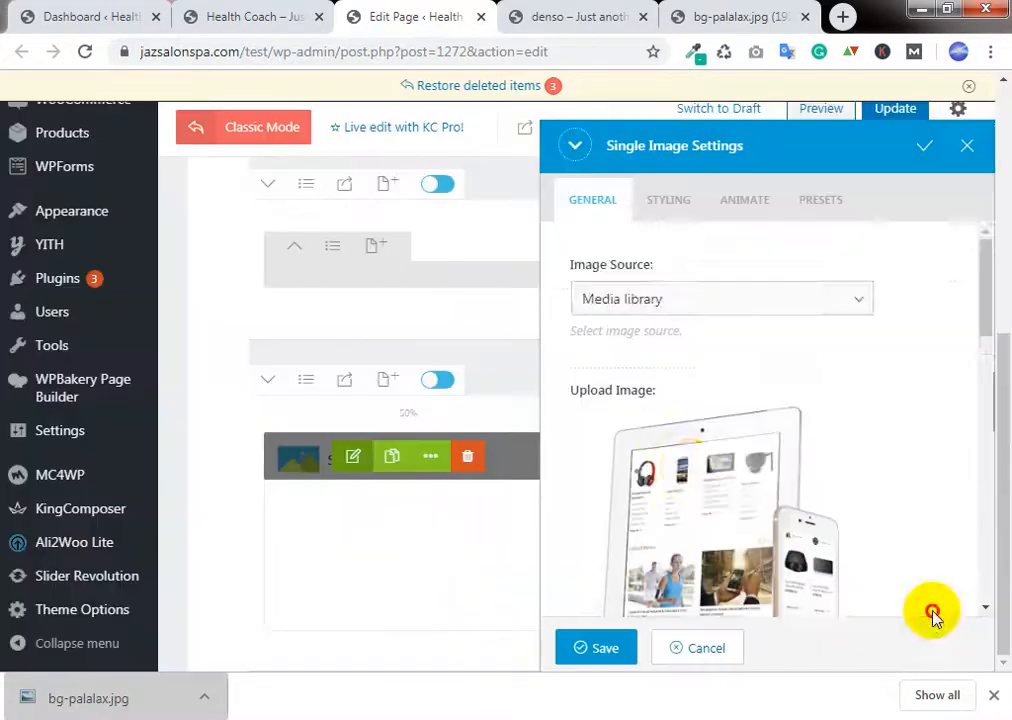
scroll(762, 397, down, 2)
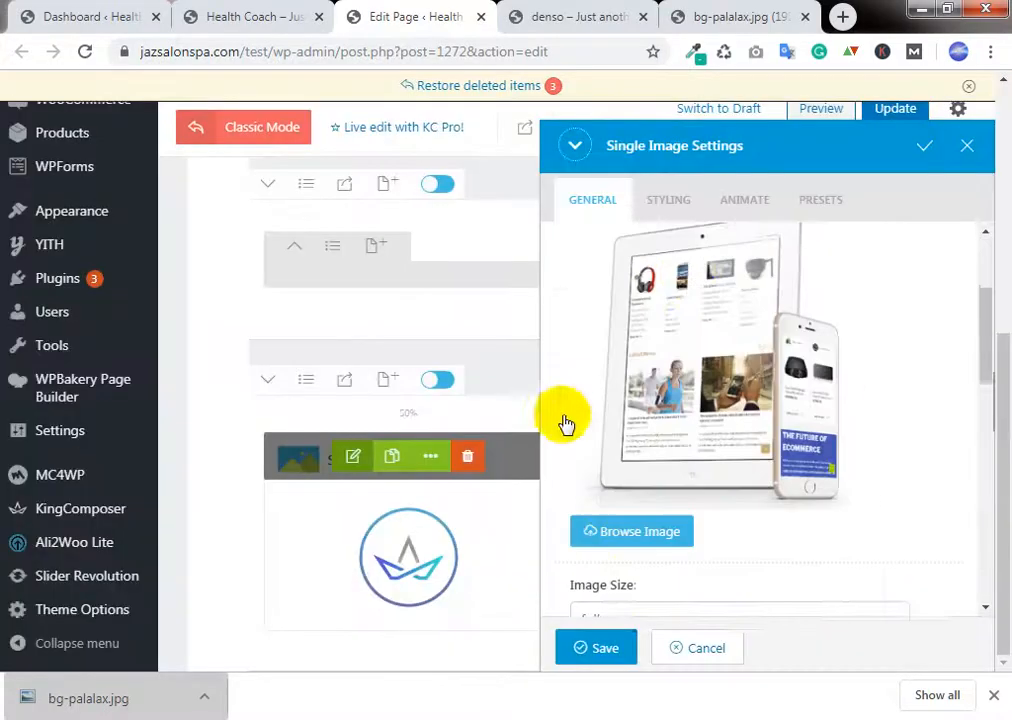
click(607, 652)
Step: Copy the "THE FUTURE OF ECOMMERCE" heading and its paragraph from the Denso demo and add a Text Block to the second column
click(739, 465)
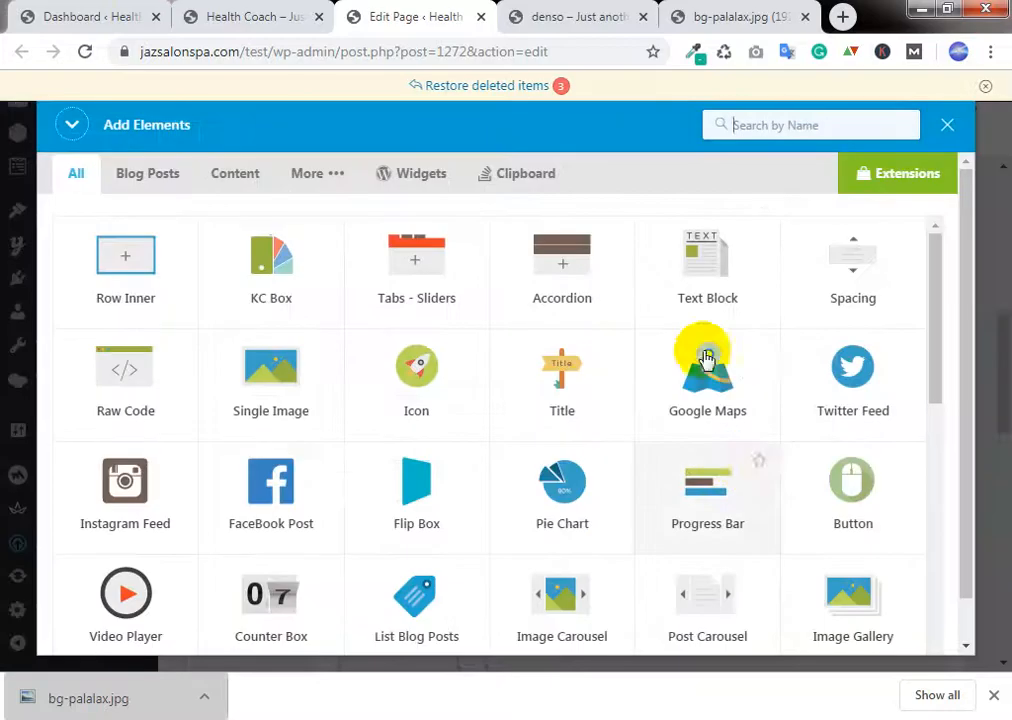
click(760, 12)
click(638, 9)
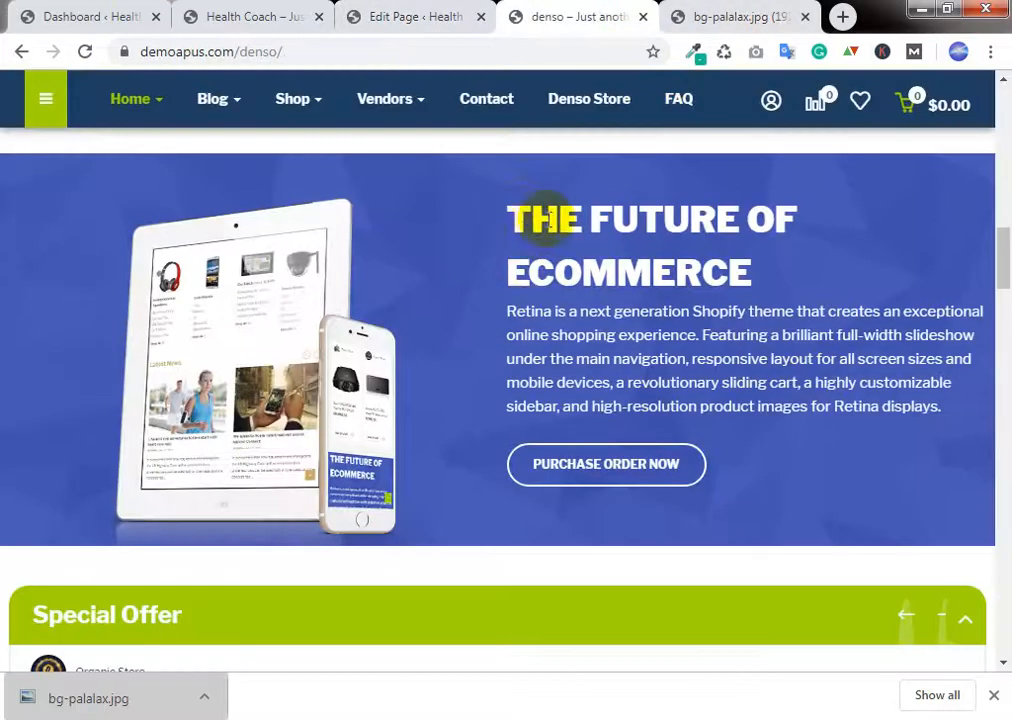
drag(512, 216, 924, 403)
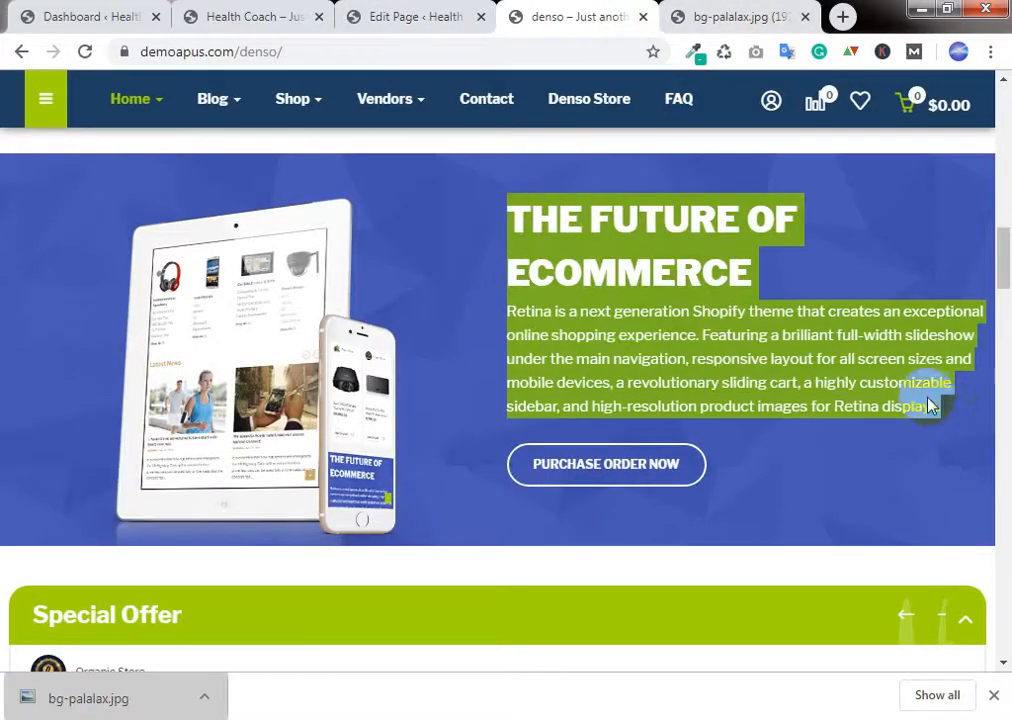
click(361, 11)
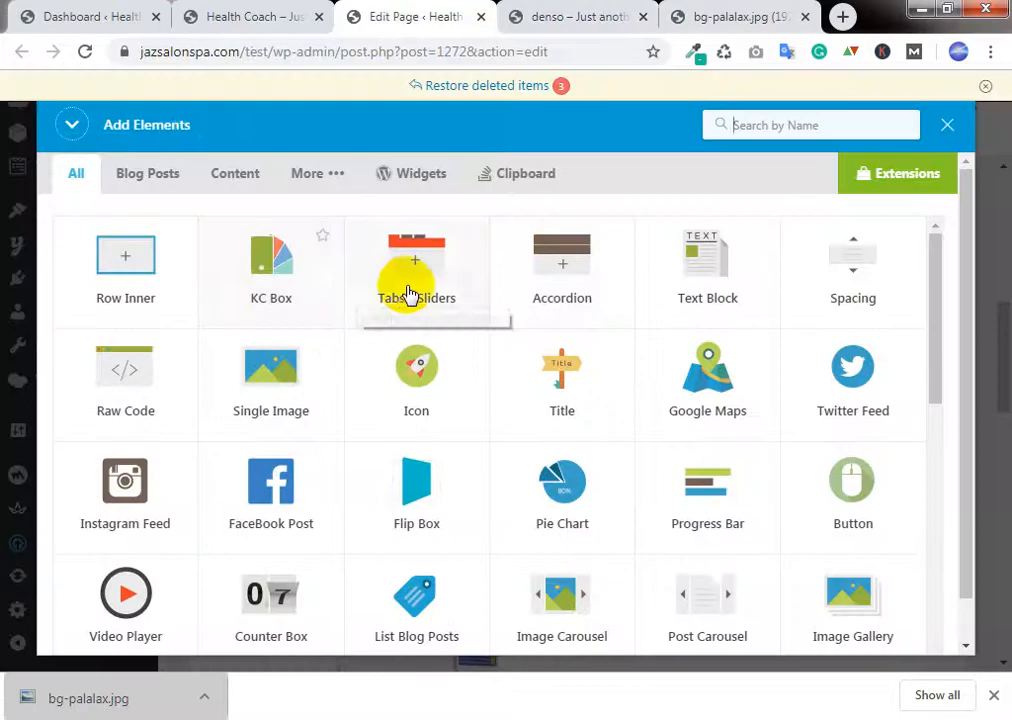
click(706, 292)
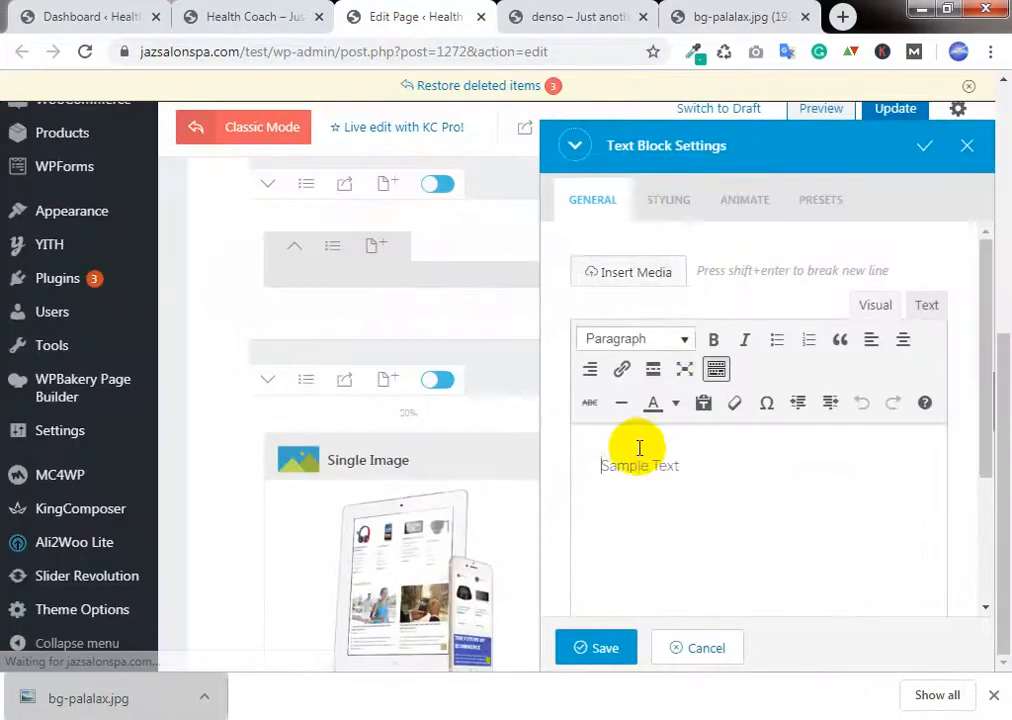
Step: Try to replace the text block's sample text with the copied heading and paragraph in the visual editor
key(ctrl+v)
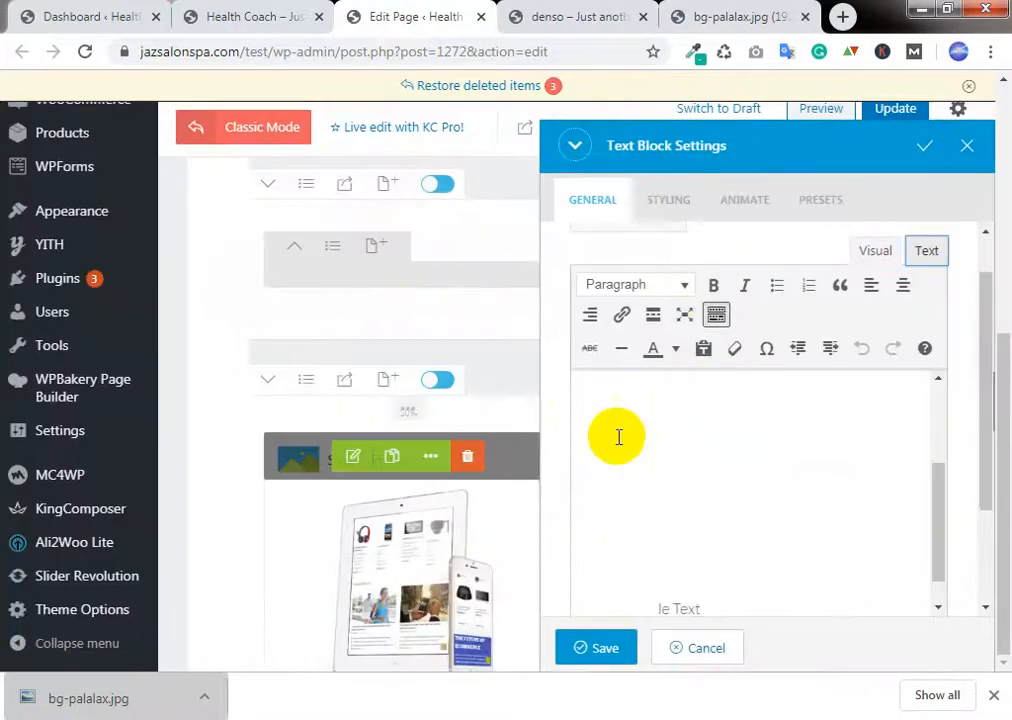
key(ctrl+a)
key(Delete)
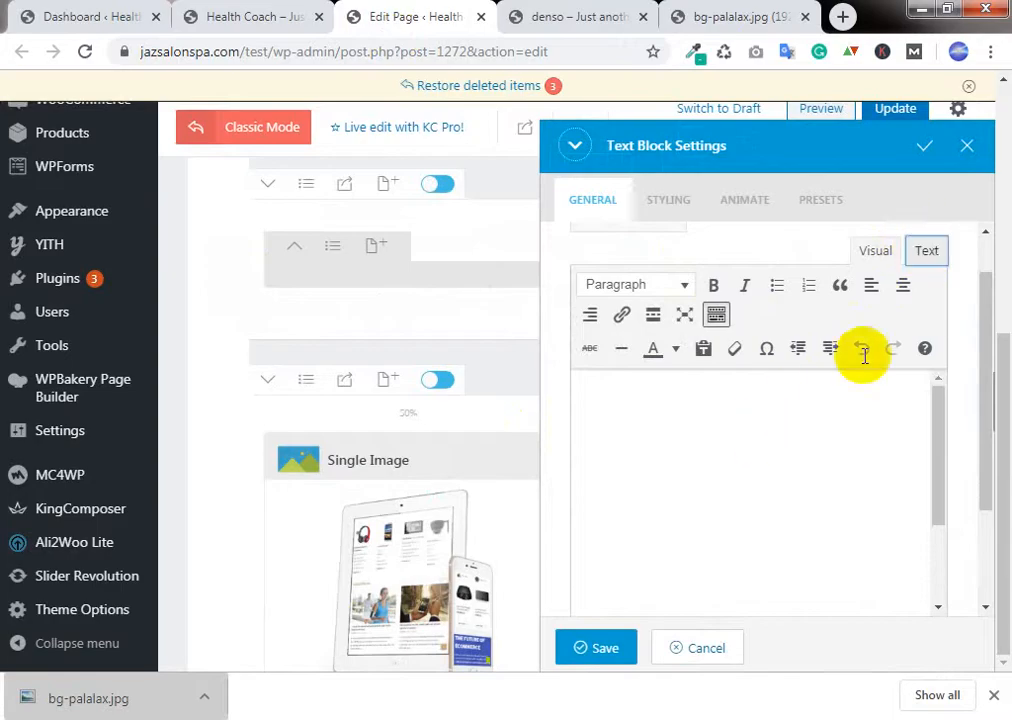
click(797, 447)
key(ctrl+a)
key(ctrl+c)
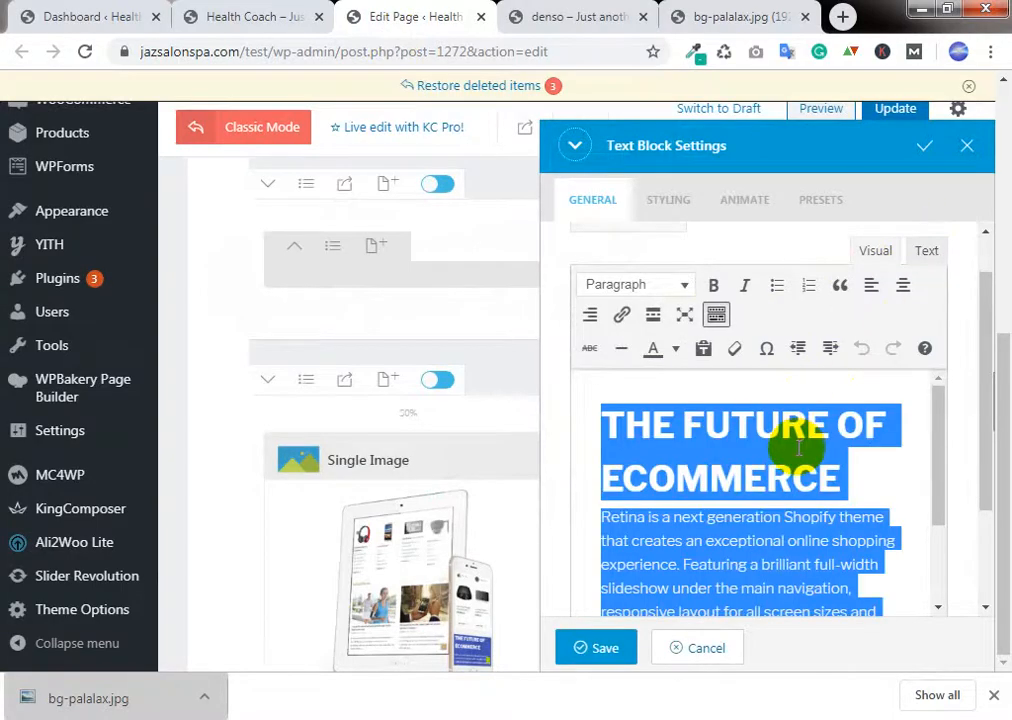
Step: Replace the sample text in the text block's Text mode with the copied content as plain text and return to Visual mode
click(932, 259)
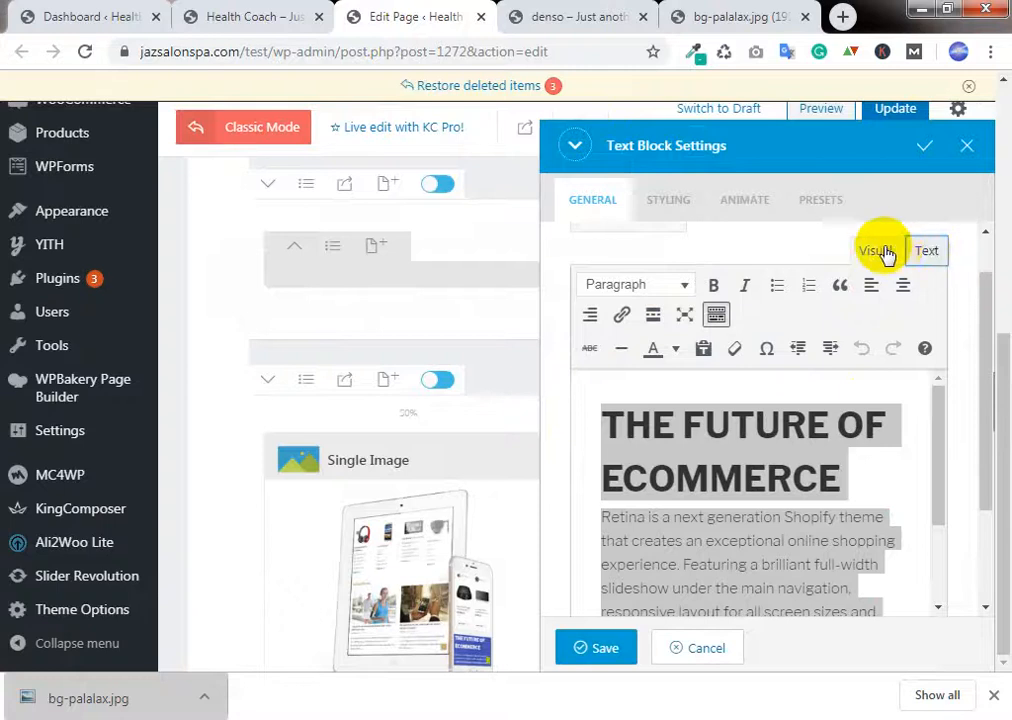
click(930, 251)
click(804, 402)
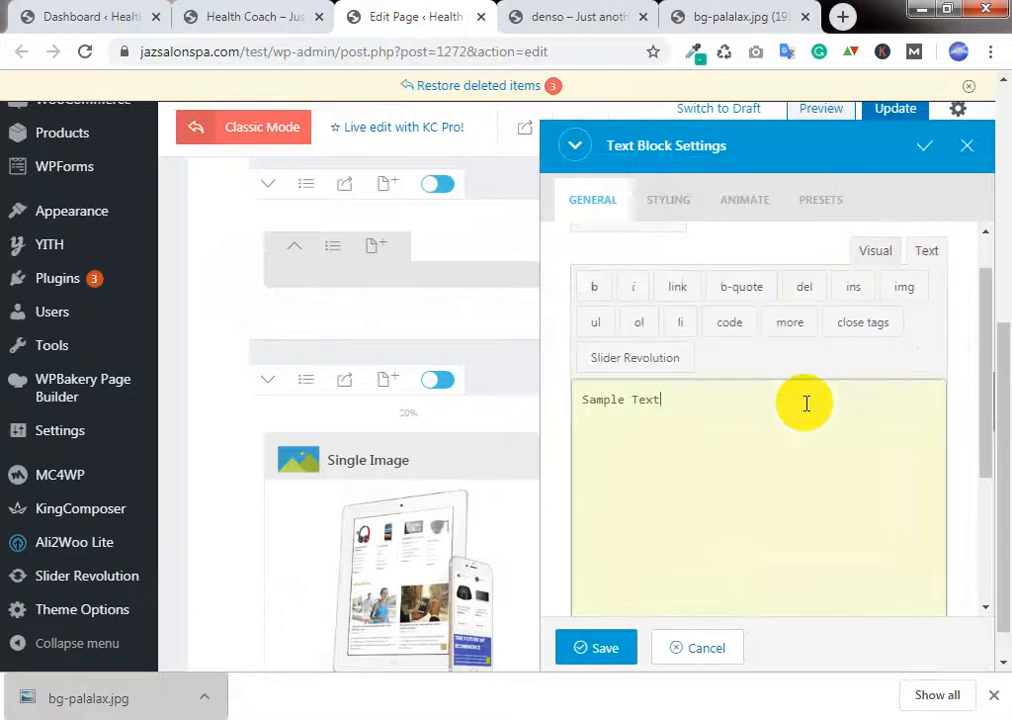
key(ctrl+a)
key(ctrl+v)
click(873, 251)
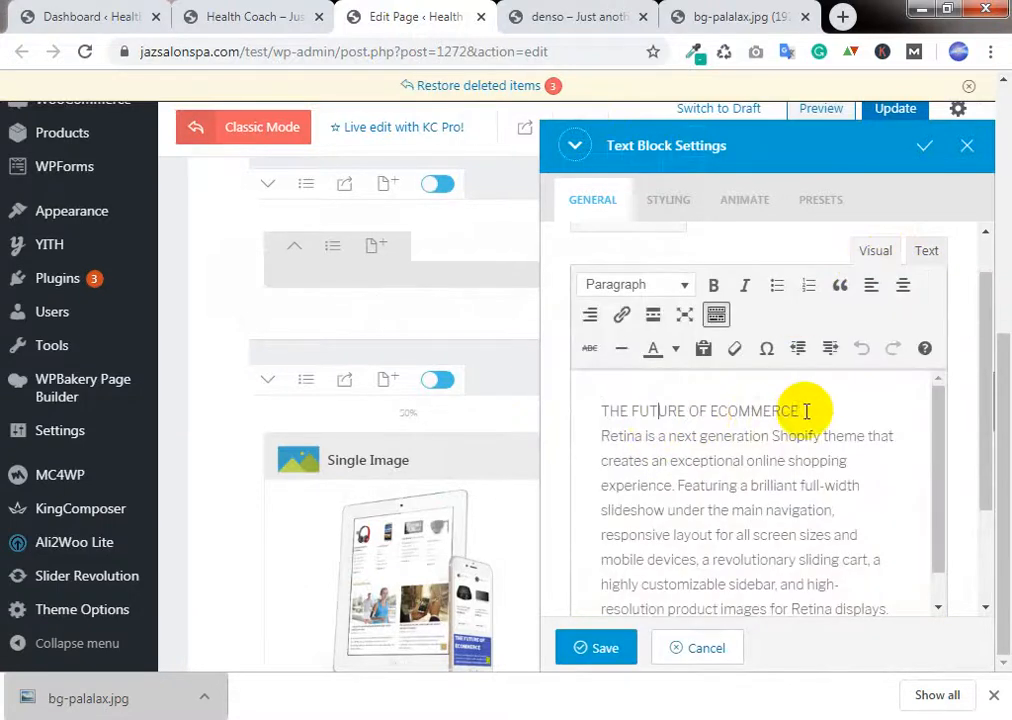
Step: Put "THE FUTURE OF ECOMMERCE" in its own paragraph, format it as Heading 1 and save the text block
key(Return)
drag(806, 409, 535, 412)
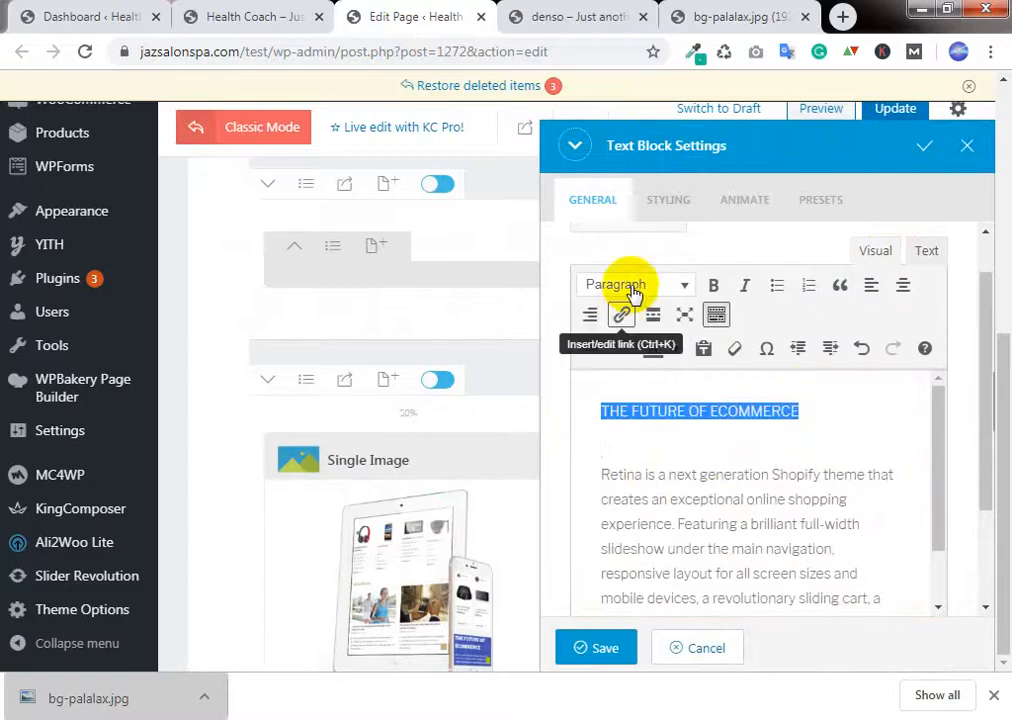
click(630, 288)
click(662, 354)
click(736, 420)
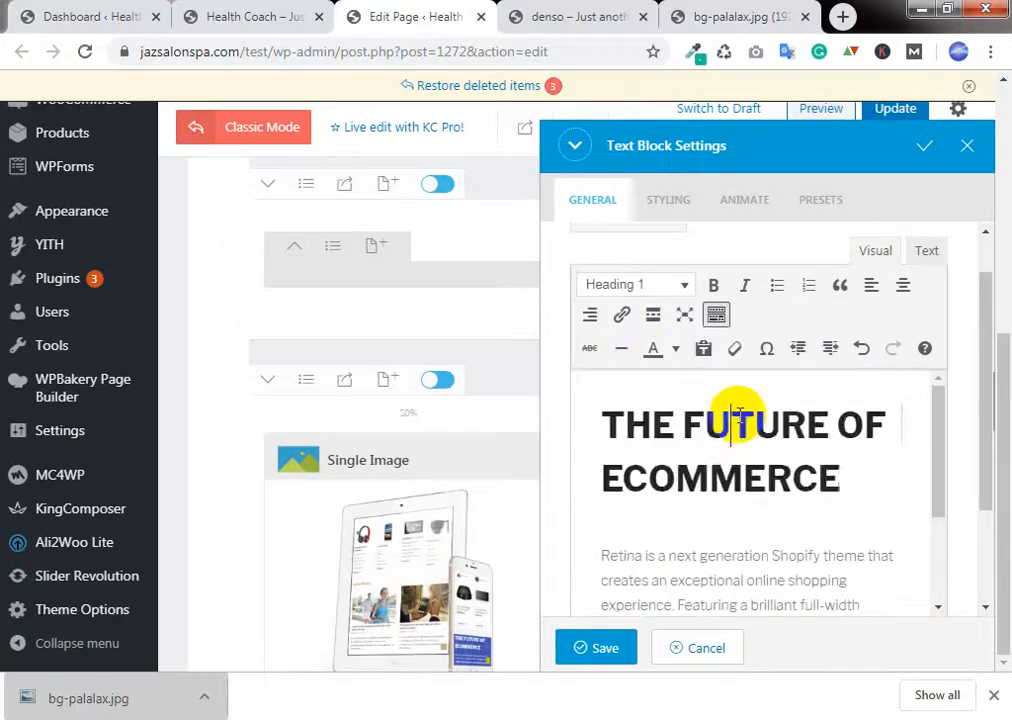
scroll(690, 500, down, 3)
click(608, 645)
Step: Update the page and reload the test site's home page to check the new banner content
scroll(802, 237, up, 5)
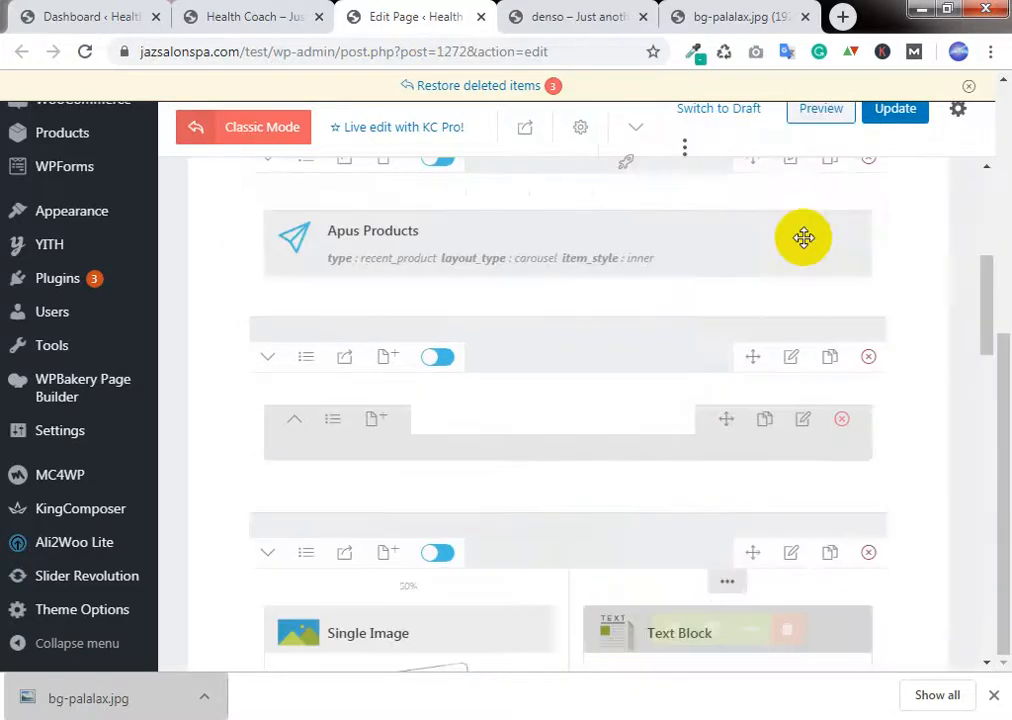
click(910, 108)
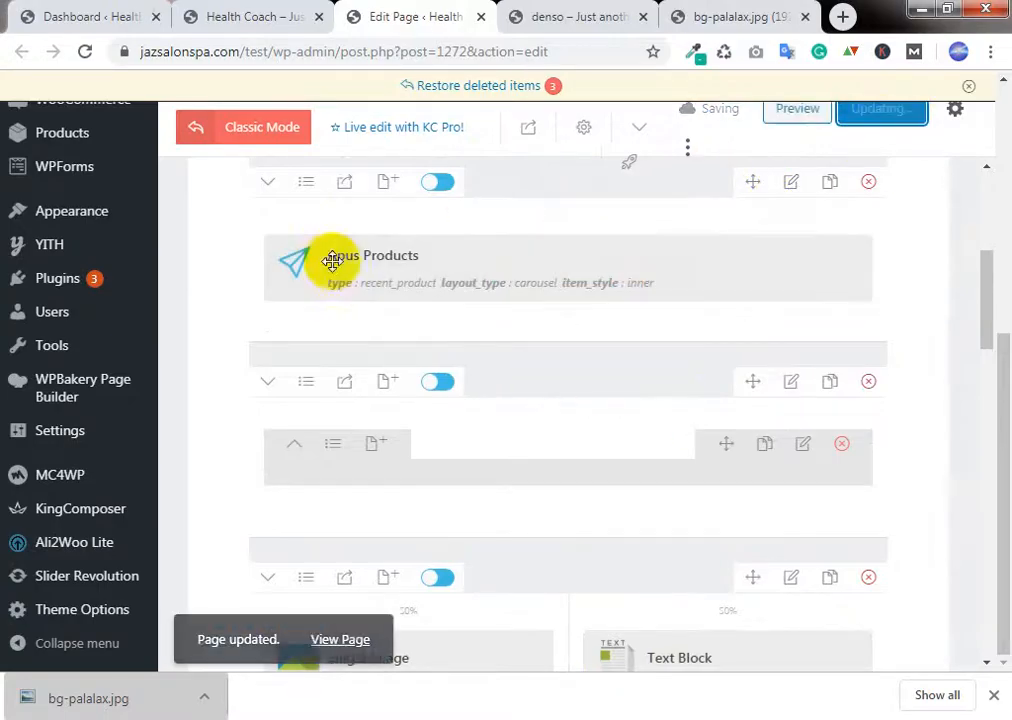
click(287, 14)
click(86, 54)
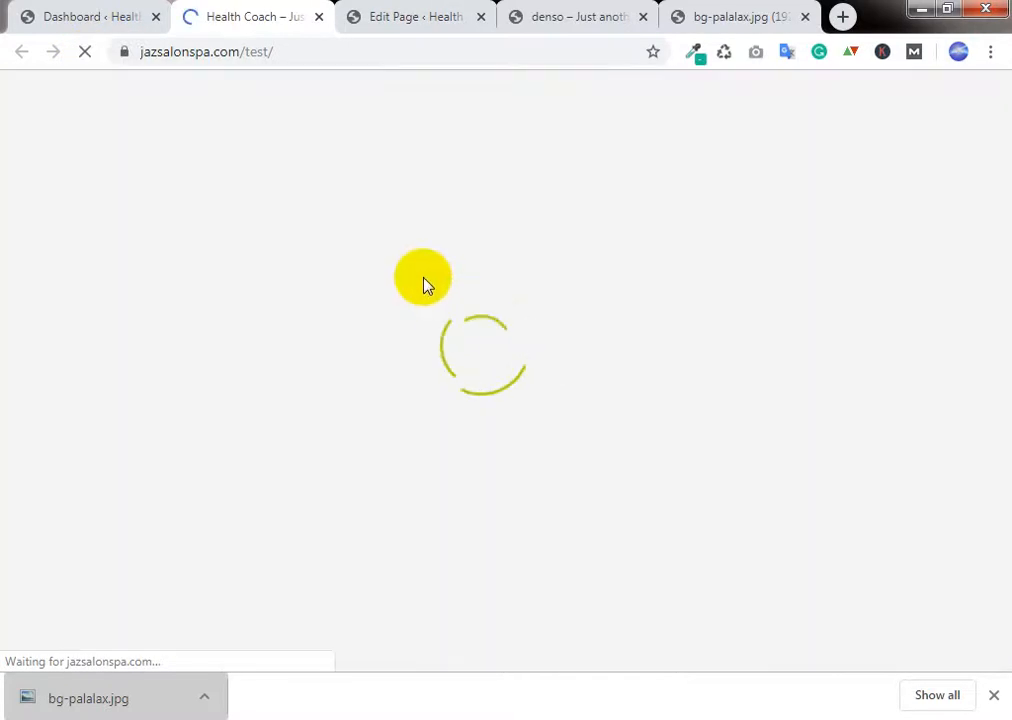
scroll(423, 285, down, 5)
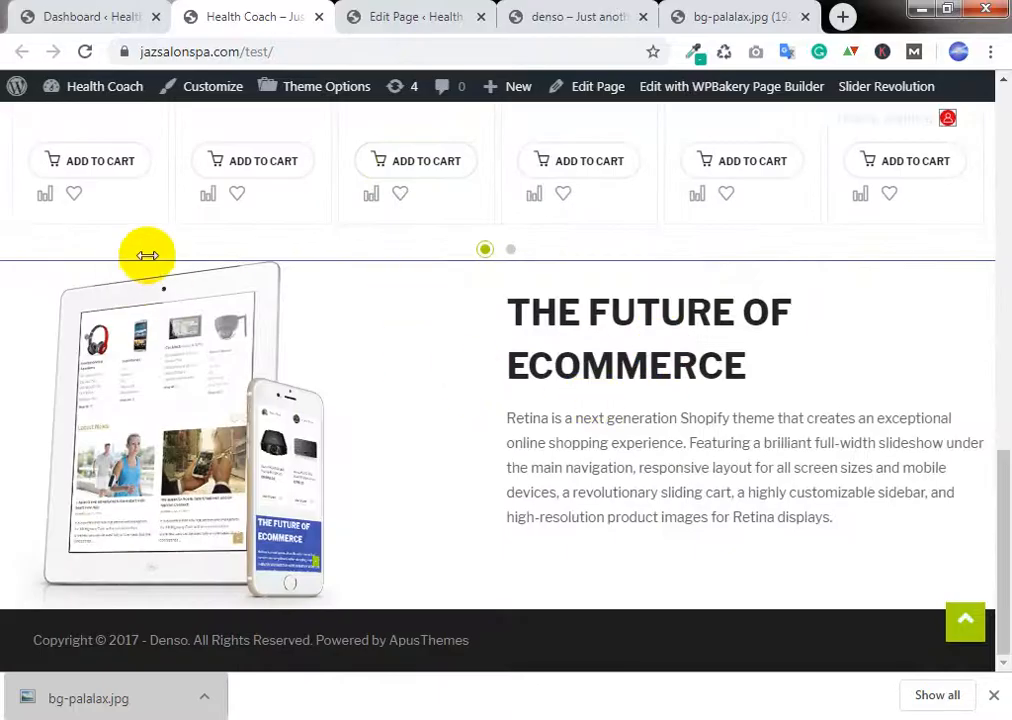
Step: Delete the collapsed inner row in the page editor and move the image-and-text row above the empty parallax row
click(460, 12)
scroll(621, 316, down, 2)
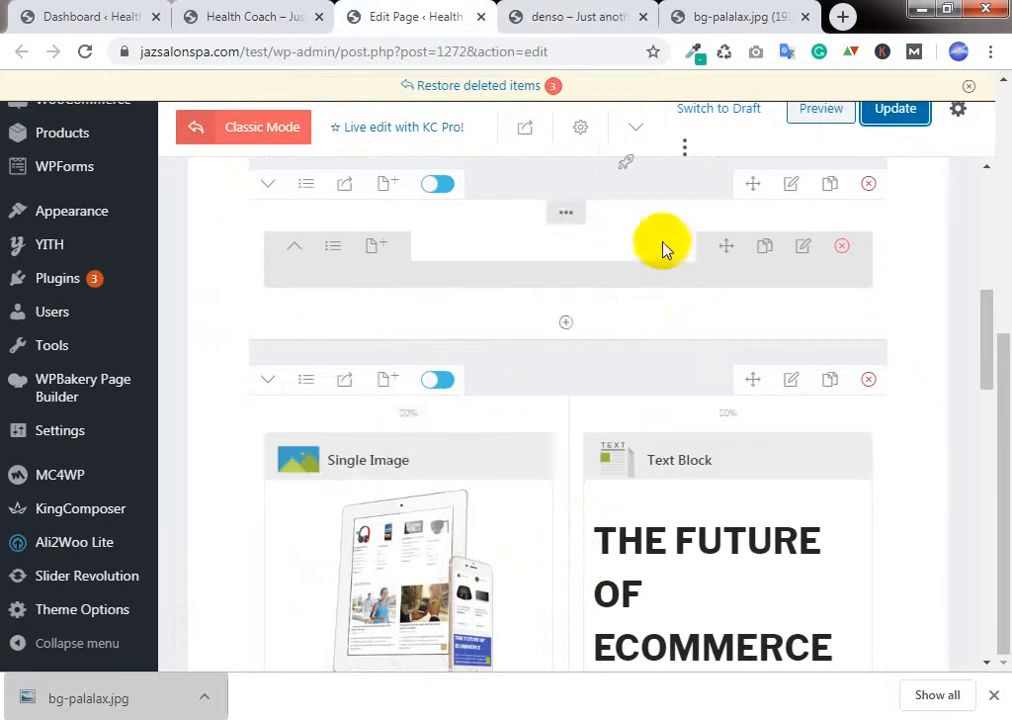
click(843, 250)
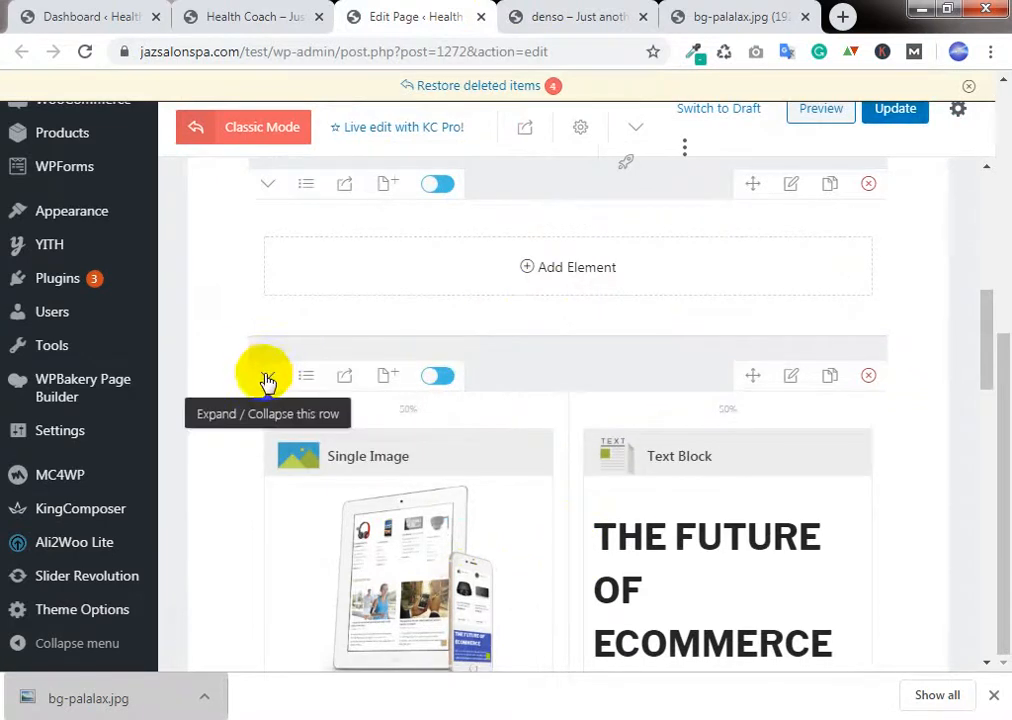
drag(749, 379, 569, 217)
scroll(721, 334, up, 1)
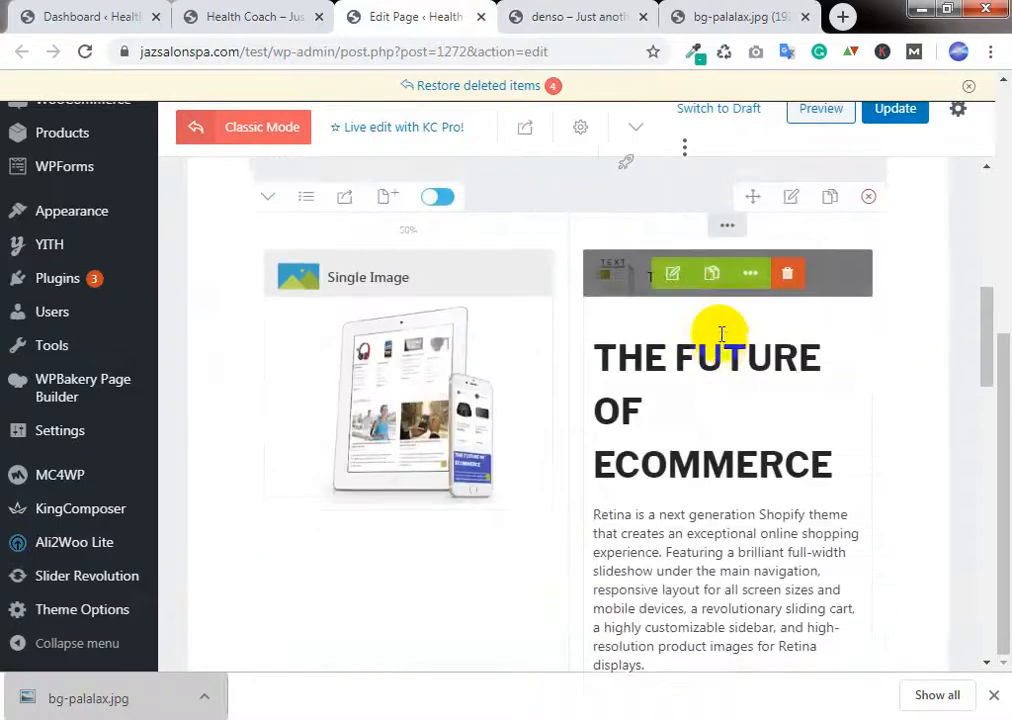
scroll(590, 319, down, 5)
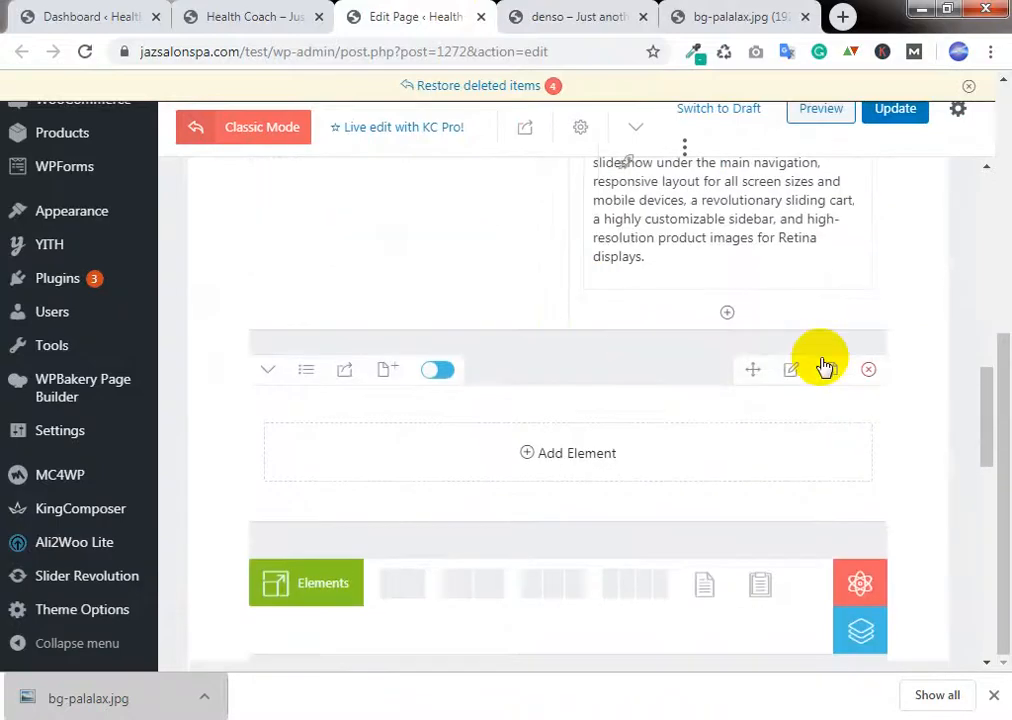
Step: Examine the styling options of the empty row, including its background image settings, and save the row settings without changes
click(791, 372)
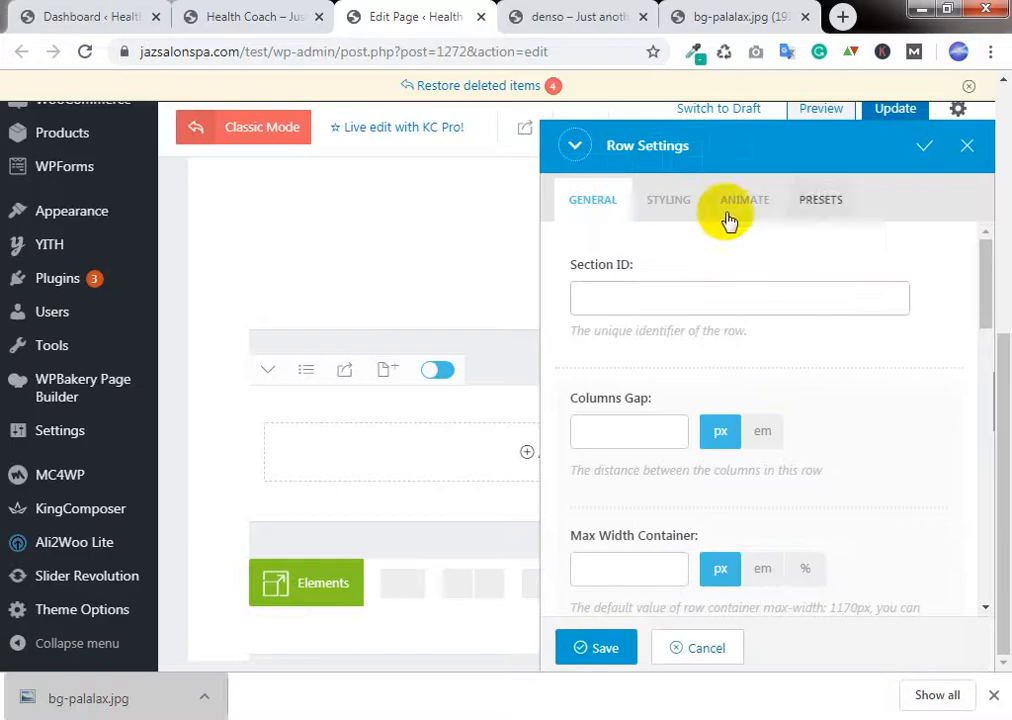
click(728, 210)
click(662, 210)
scroll(762, 481, down, 10)
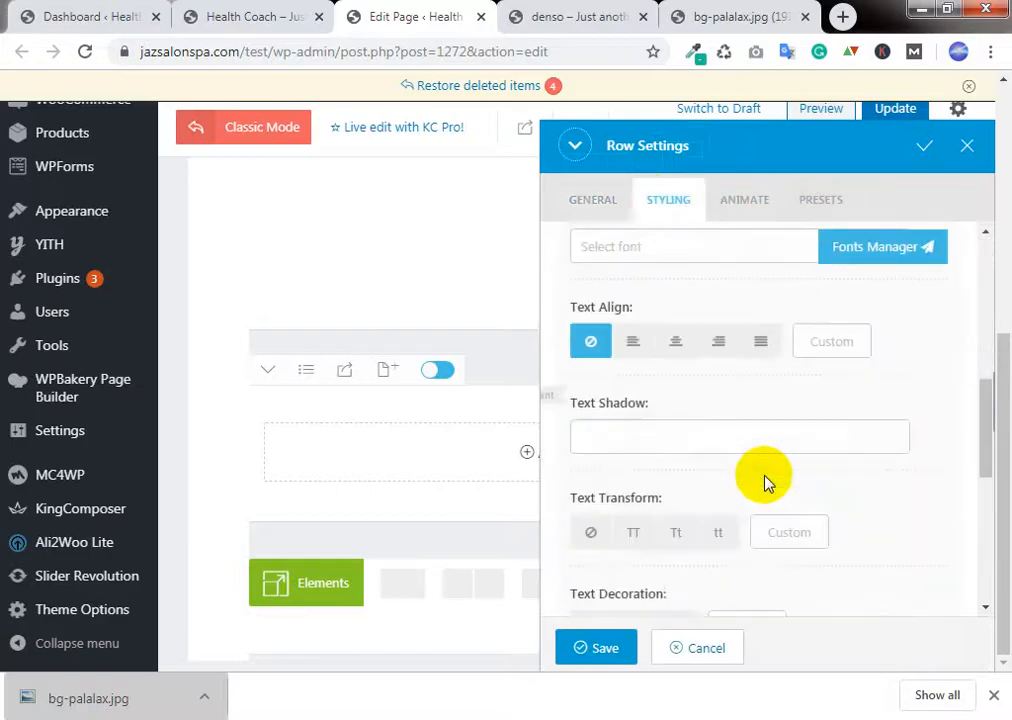
scroll(754, 487, up, 10)
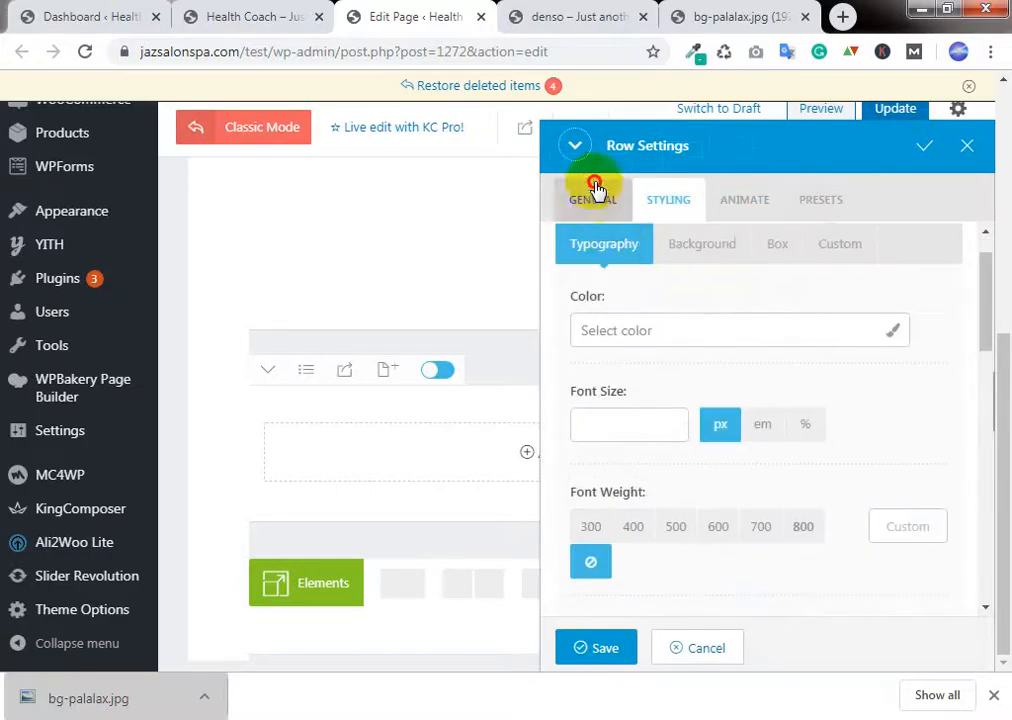
click(592, 199)
click(668, 199)
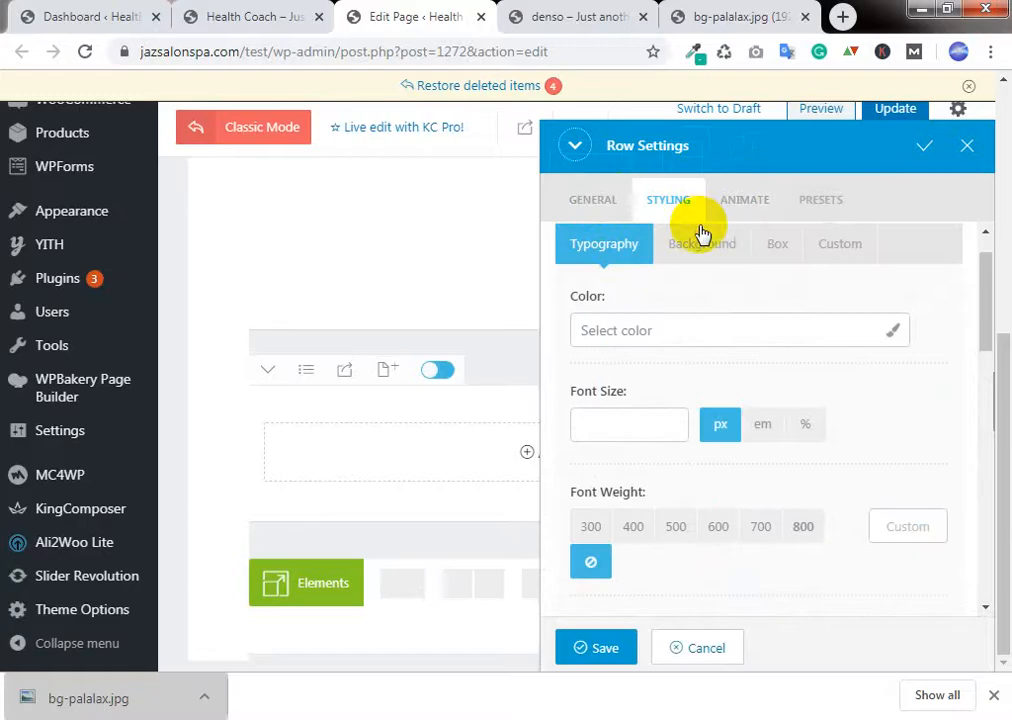
click(701, 250)
scroll(745, 400, down, 6)
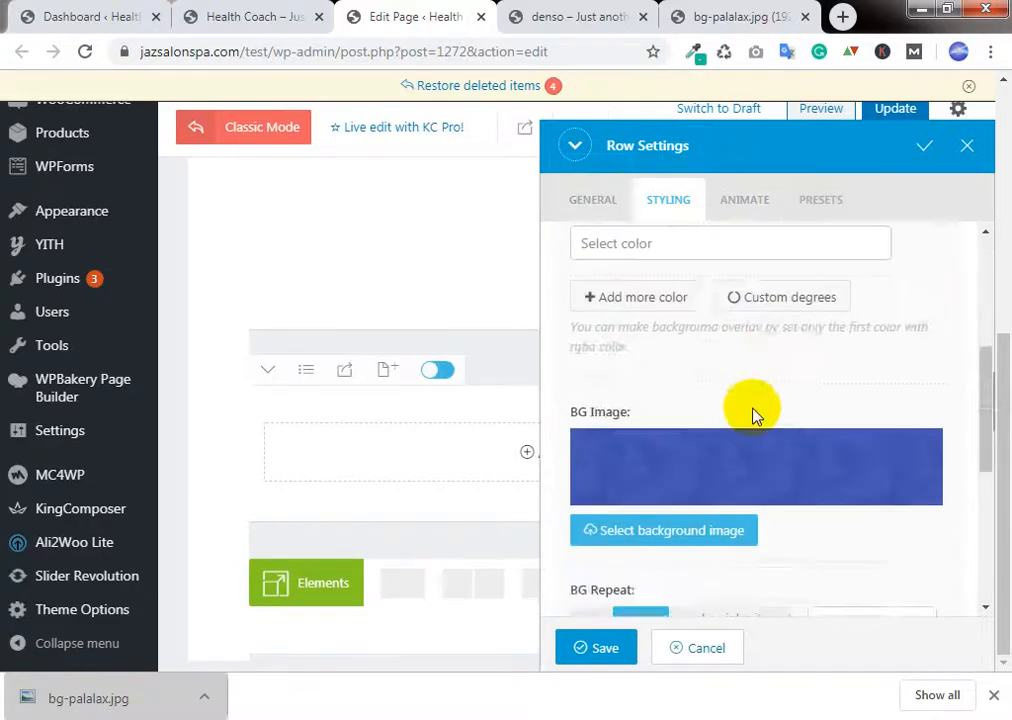
click(605, 645)
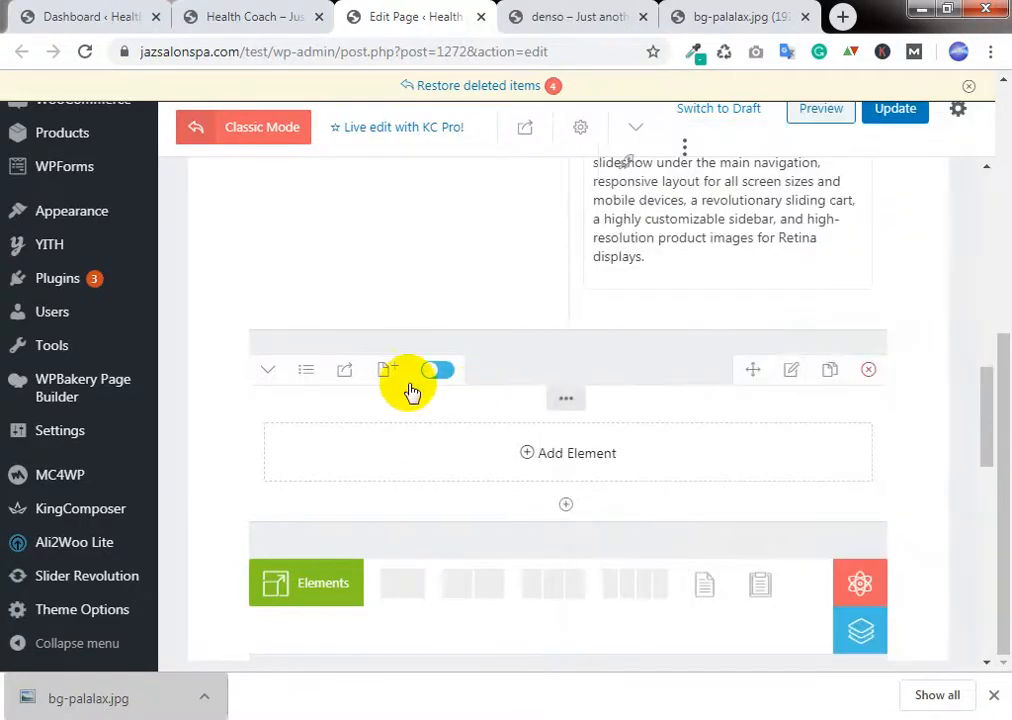
Step: Try to move the image-and-text row down the page, below the empty row
scroll(416, 396, up, 5)
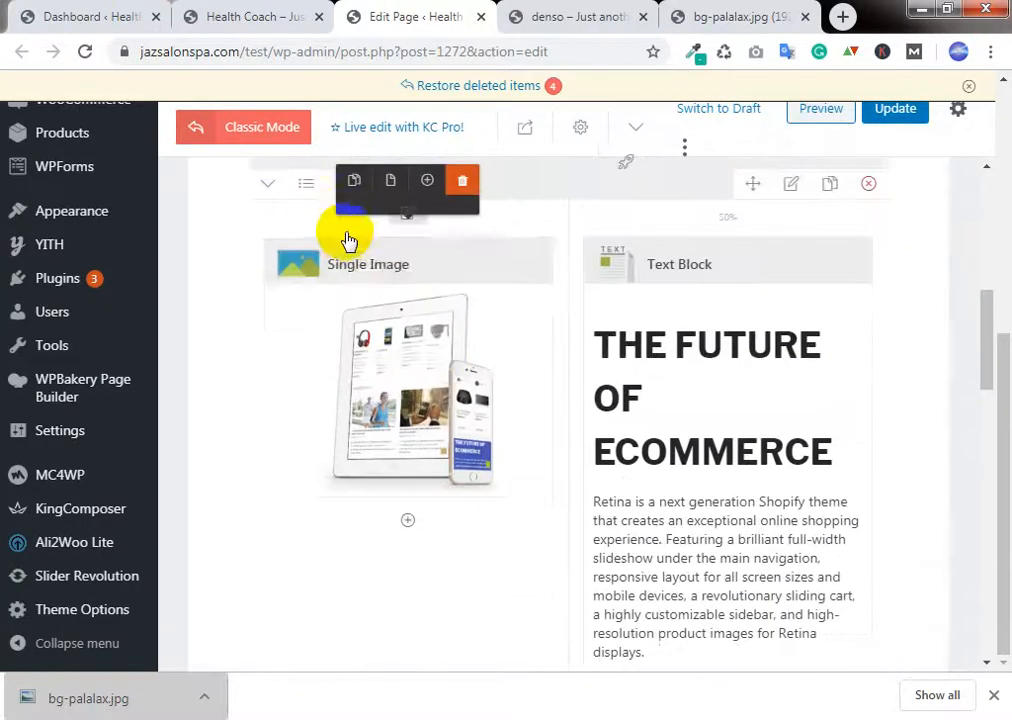
scroll(510, 350, up, 1)
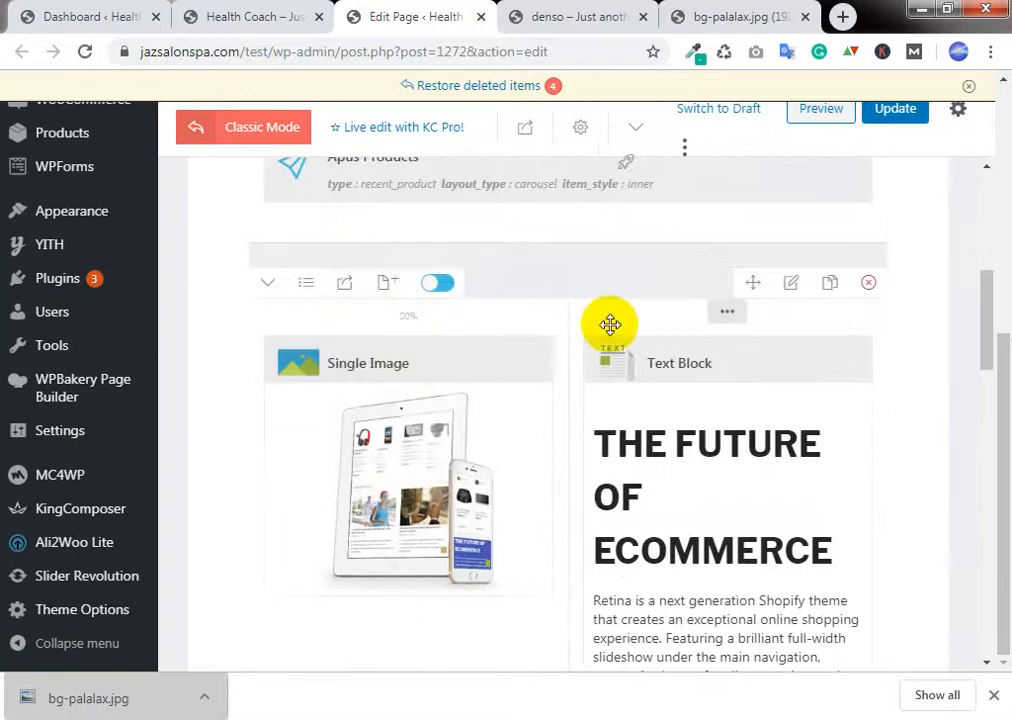
drag(611, 323, 748, 289)
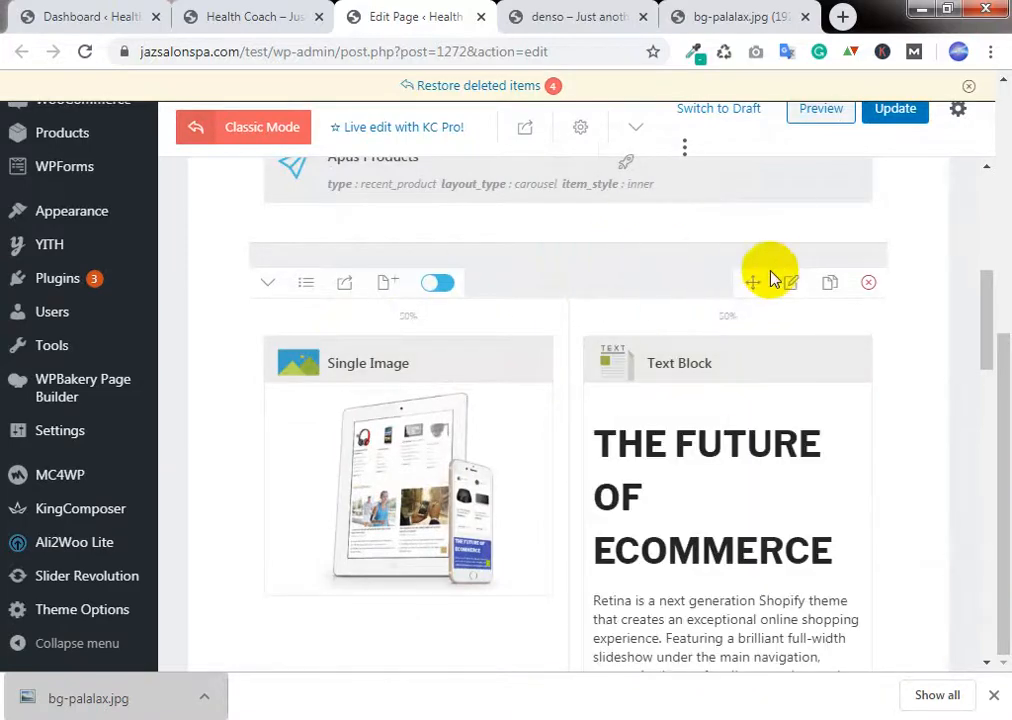
drag(750, 285, 533, 707)
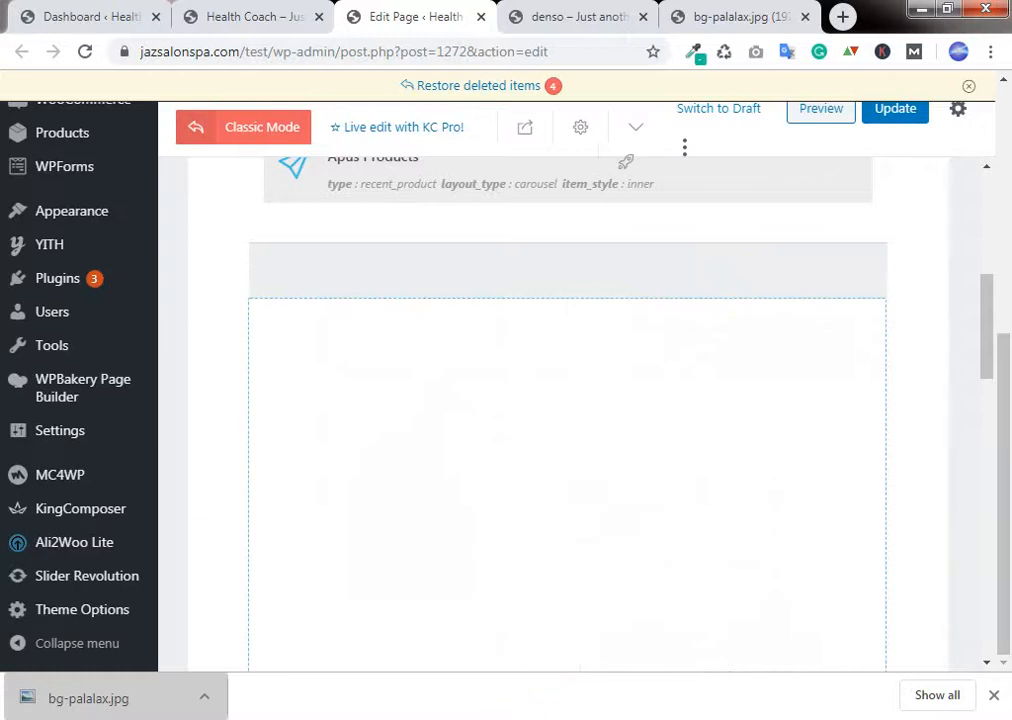
drag(687, 318, 689, 343)
Step: Delete the empty row below the image-and-text row
scroll(693, 346, down, 4)
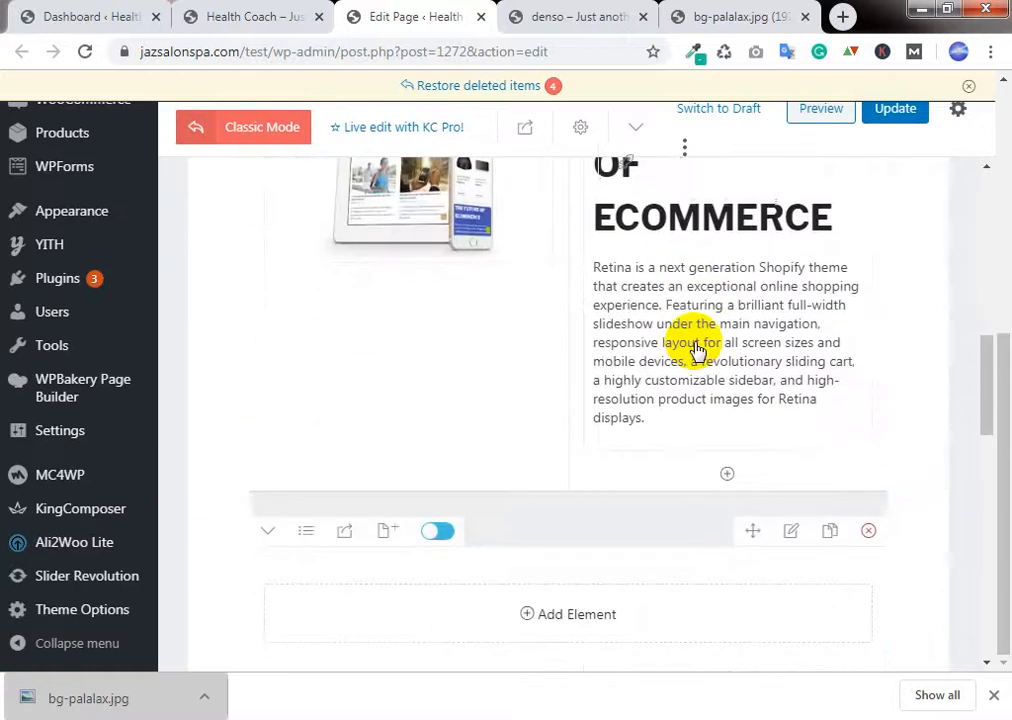
click(868, 370)
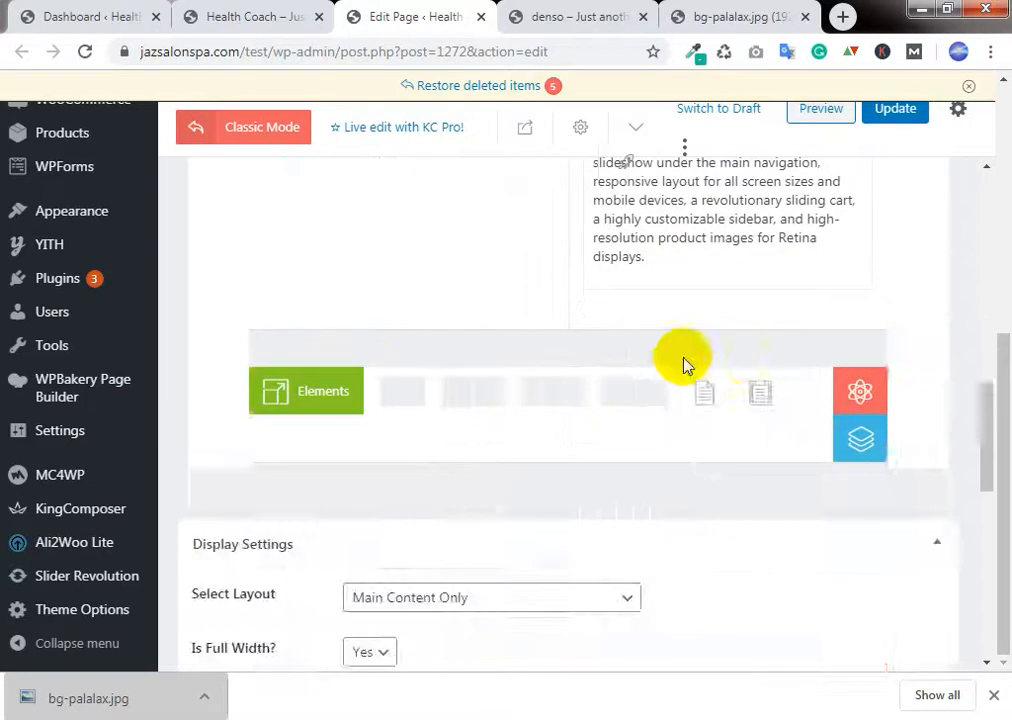
Step: Open the background styling of the image-and-text row and enable its advanced background options
scroll(805, 228, up, 3)
scroll(689, 334, up, 3)
scroll(547, 334, up, 3)
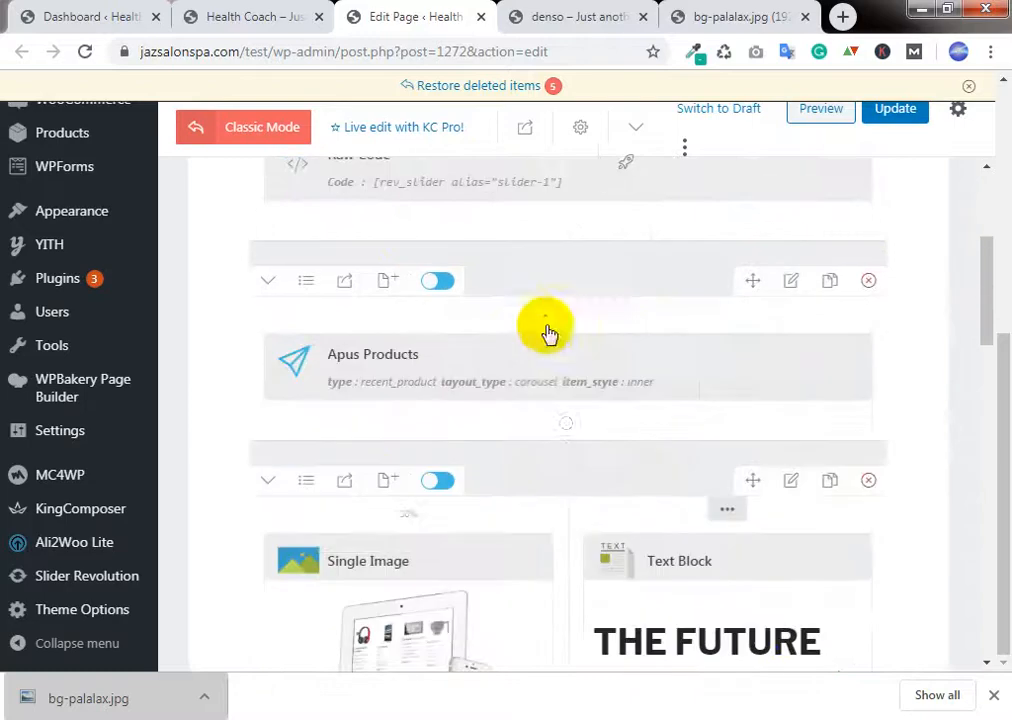
click(791, 482)
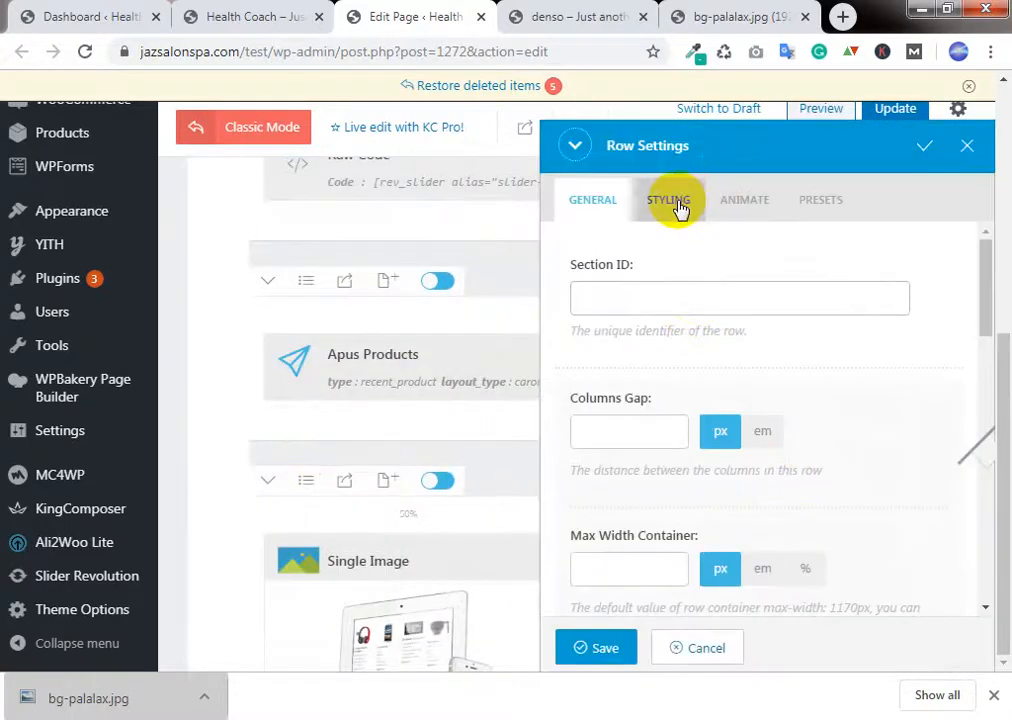
click(678, 203)
click(716, 300)
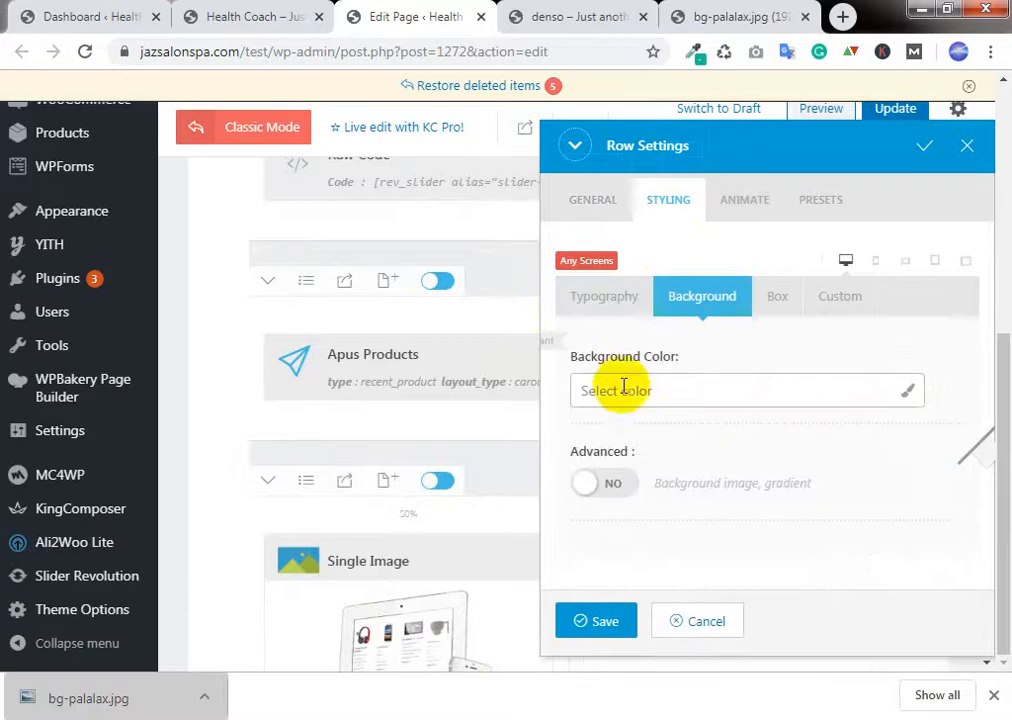
click(610, 483)
Step: Set the row's background repeat to no-repeat and its background attachment to fixed
scroll(745, 459, down, 4)
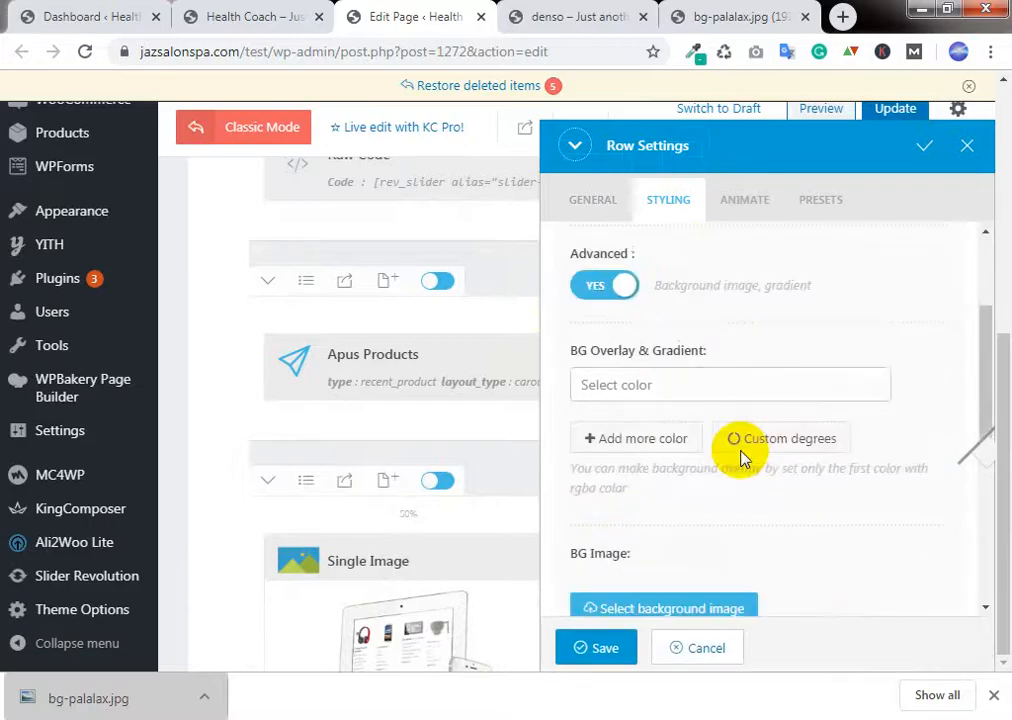
scroll(740, 458, down, 5)
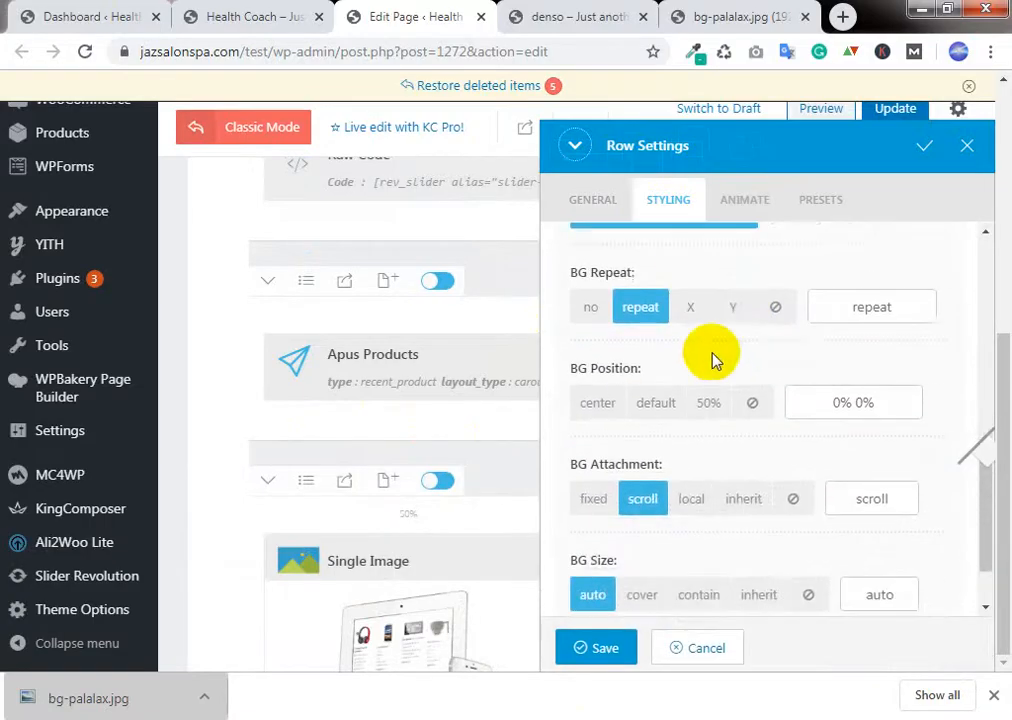
scroll(712, 360, up, 1)
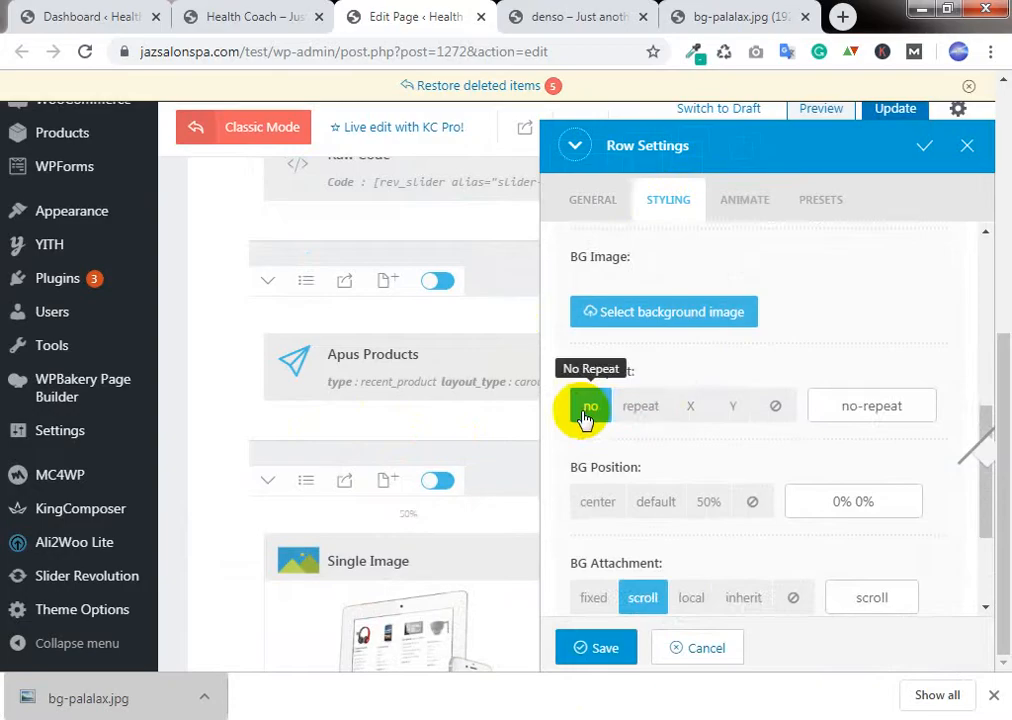
scroll(682, 447, down, 2)
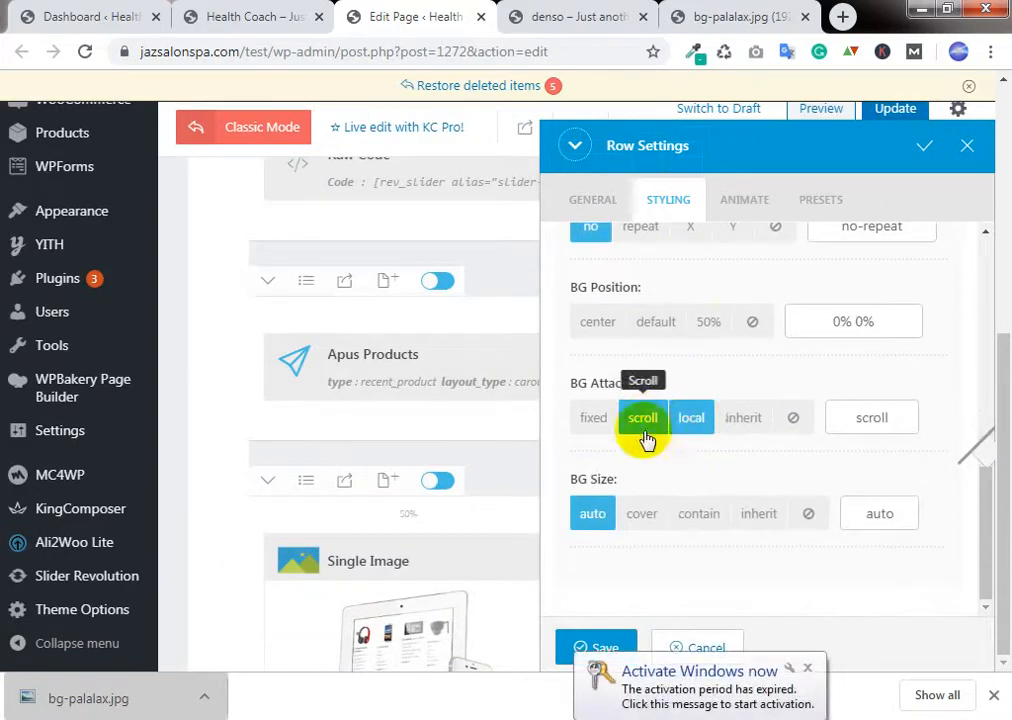
click(594, 418)
scroll(700, 370, up, 2)
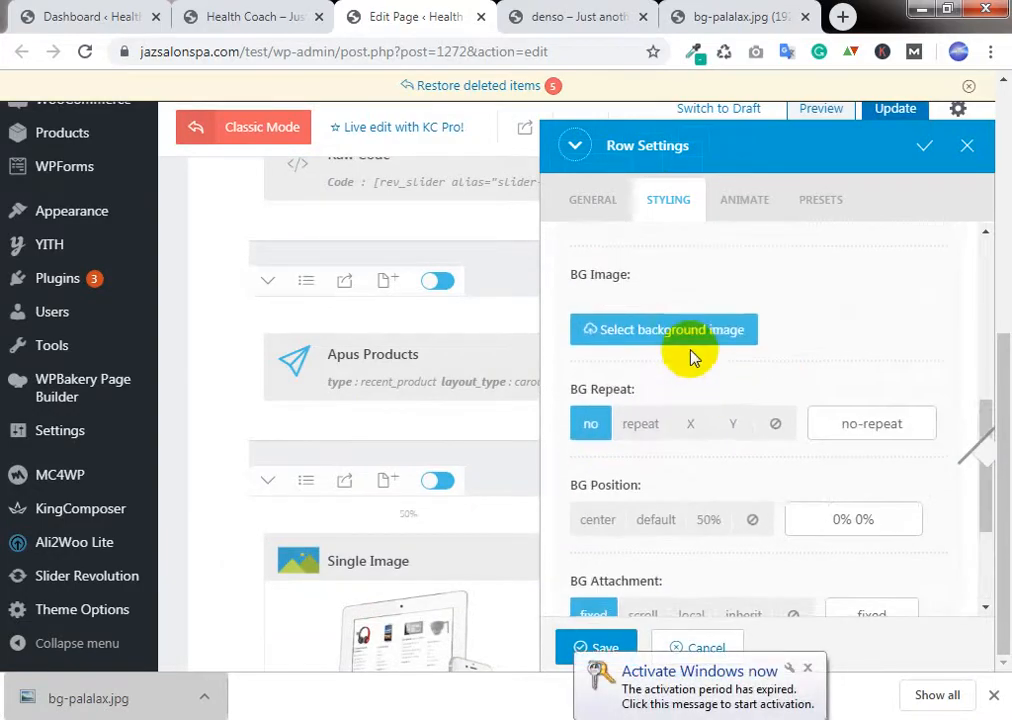
Step: Use bg-palalax-1.jpg from the media library as the row's background image at 1920x400 and save the row settings
click(690, 337)
click(370, 355)
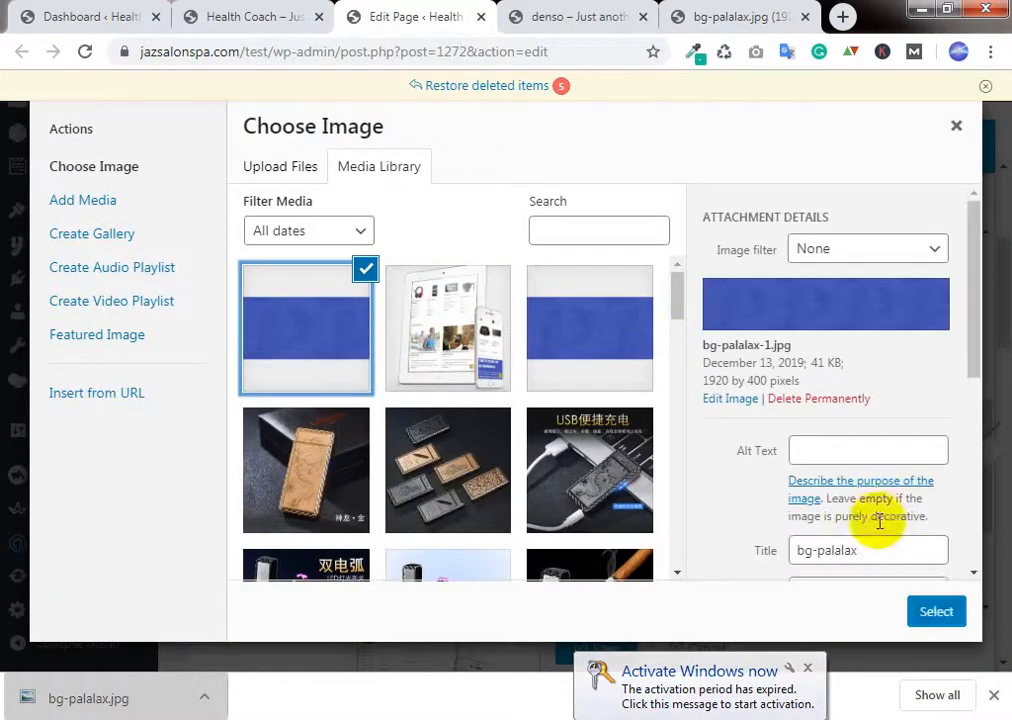
click(940, 612)
click(788, 327)
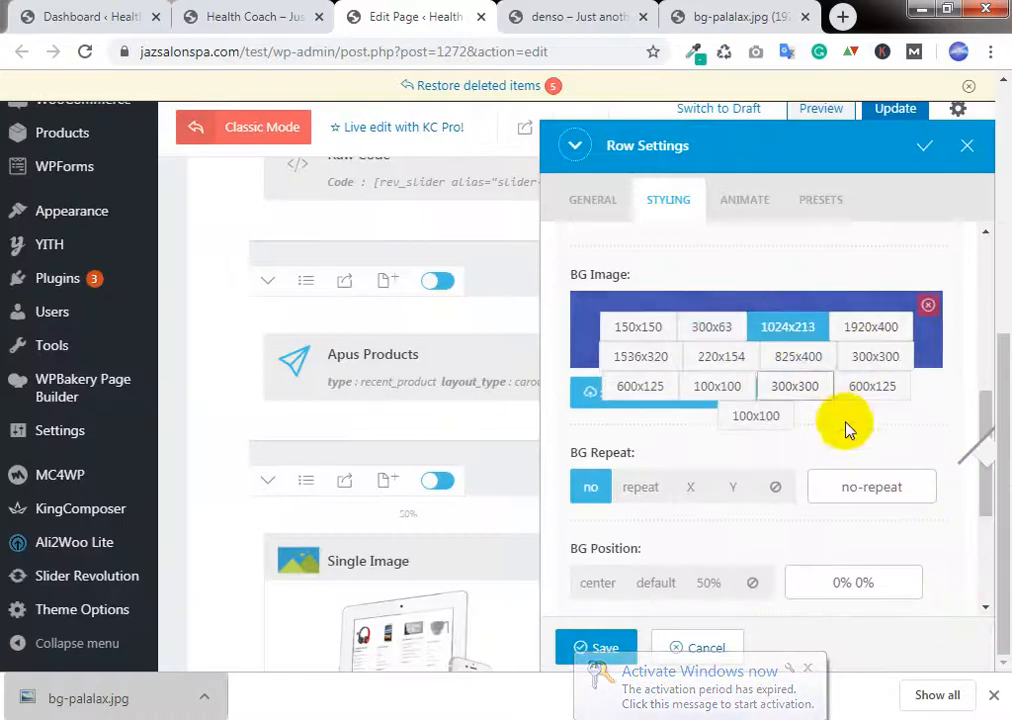
click(890, 330)
scroll(858, 436, down, 3)
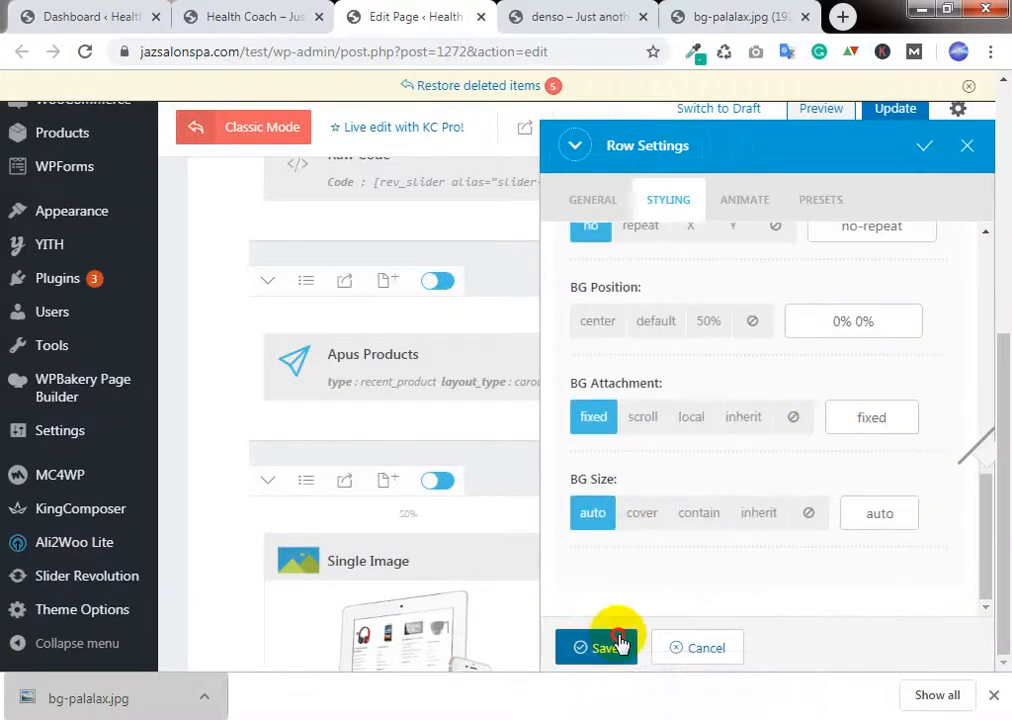
click(610, 645)
Step: Update the page and reload the test site's home page
scroll(852, 470, up, 5)
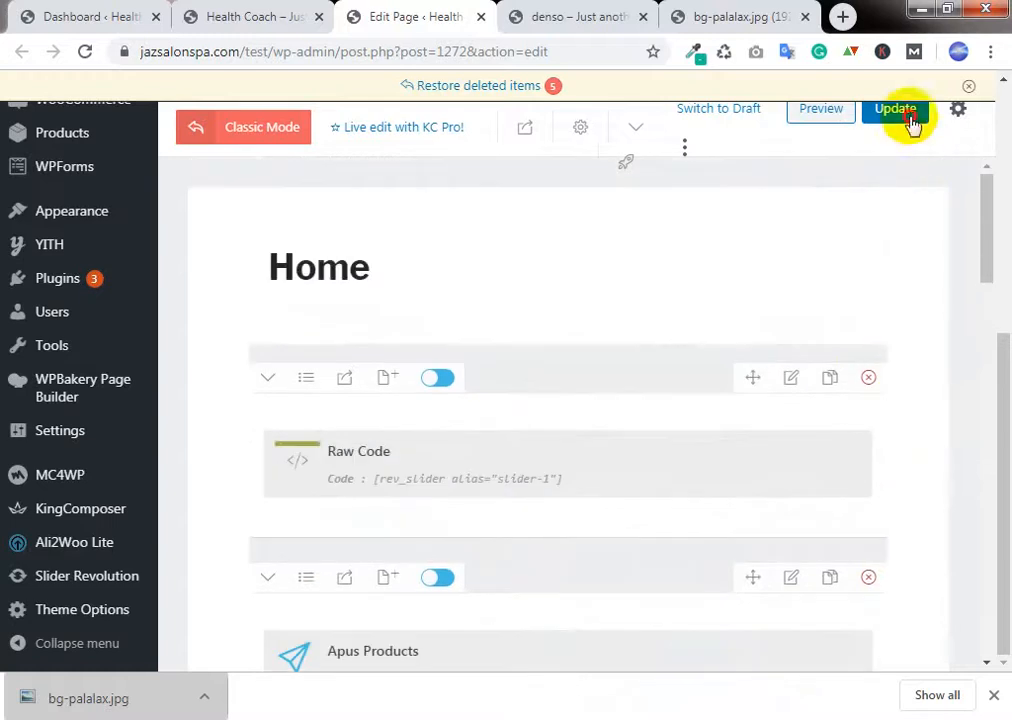
click(292, 12)
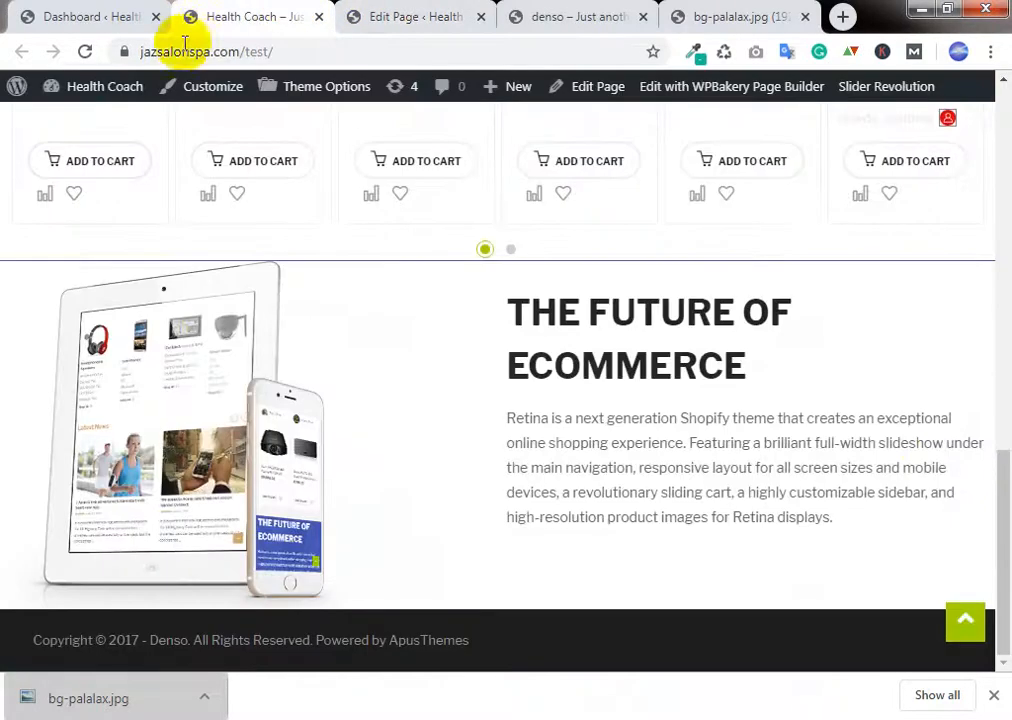
click(85, 50)
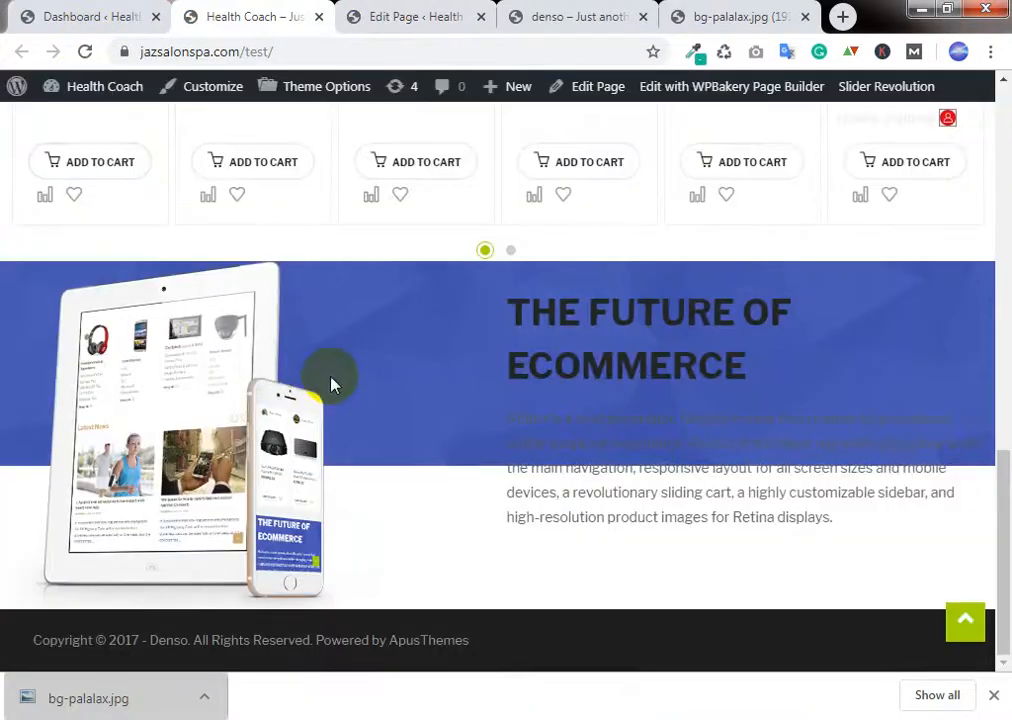
Step: Examine how the fixed background behind the ecommerce banner behaves while the home page scrolls
scroll(565, 423, up, 3)
scroll(565, 422, down, 3)
scroll(565, 422, up, 1)
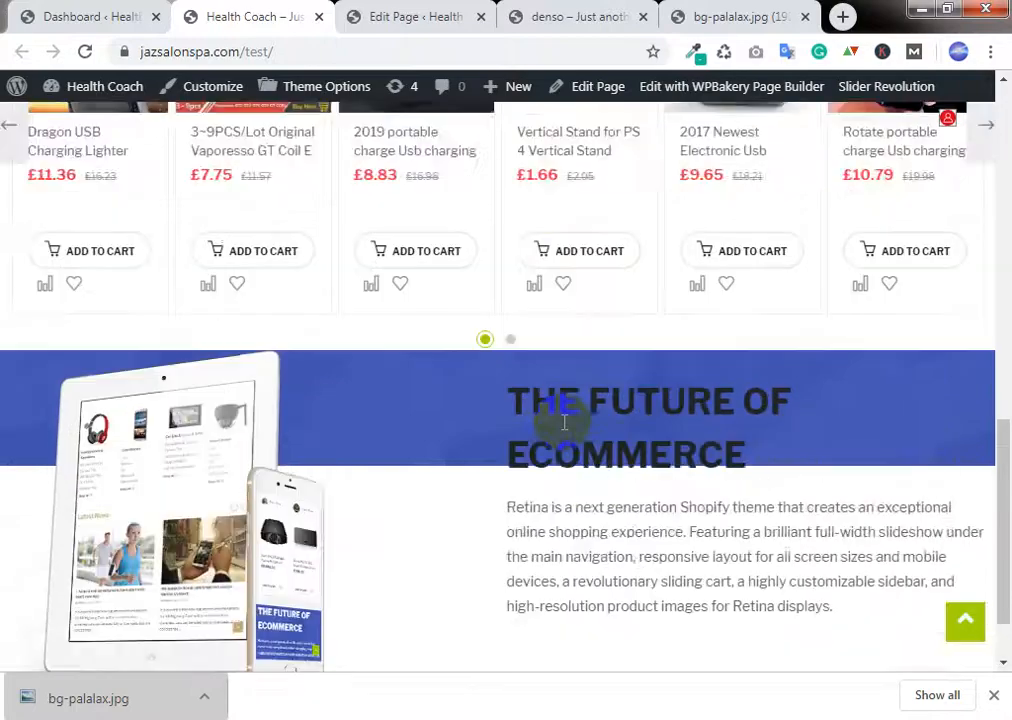
scroll(565, 422, down, 1)
scroll(565, 422, up, 2)
scroll(562, 420, down, 2)
scroll(563, 421, up, 3)
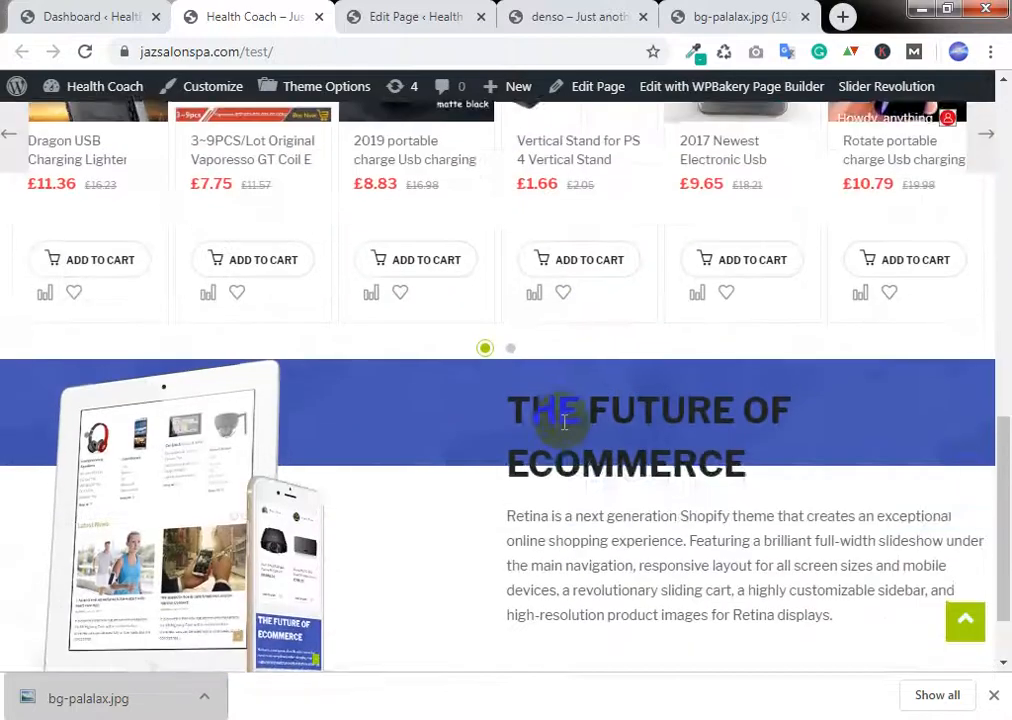
scroll(562, 421, down, 3)
scroll(562, 421, up, 1)
scroll(561, 425, down, 1)
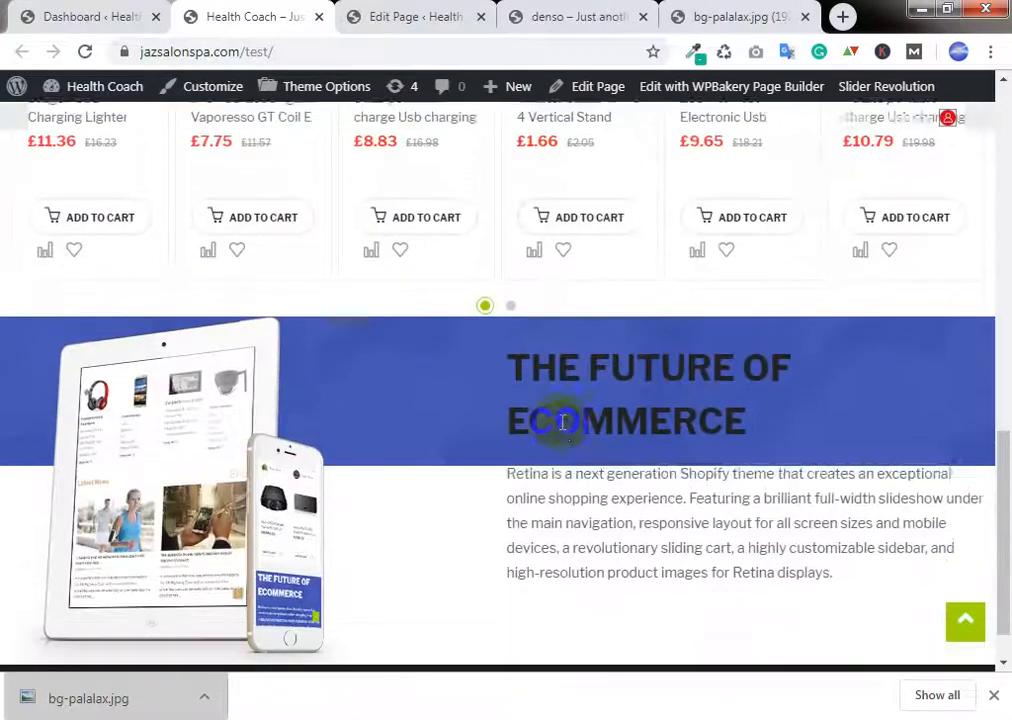
scroll(560, 425, up, 3)
scroll(560, 420, down, 3)
scroll(560, 420, up, 1)
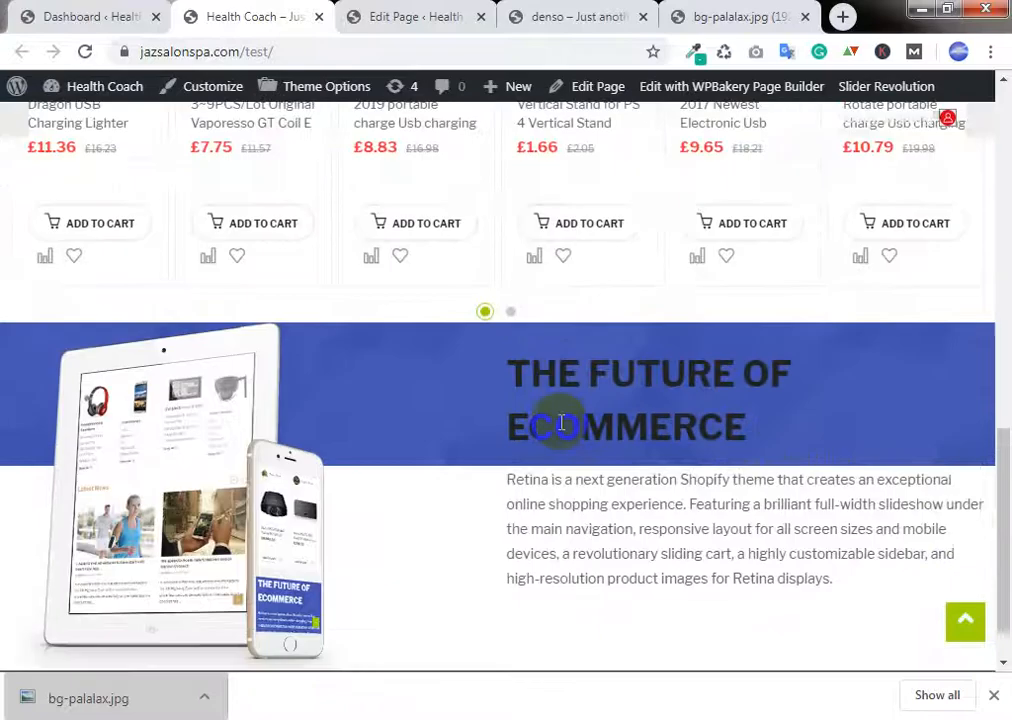
scroll(561, 421, down, 1)
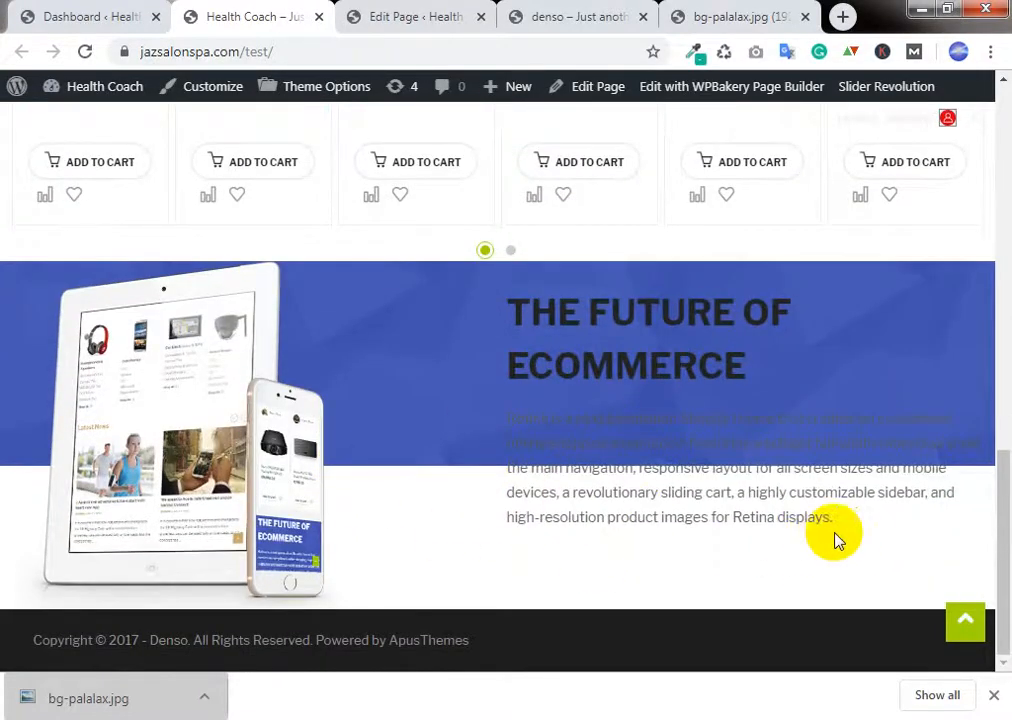
Step: Open the settings of the ecommerce banner's row on the edit page and bring up its background image options
click(384, 14)
scroll(507, 455, down, 3)
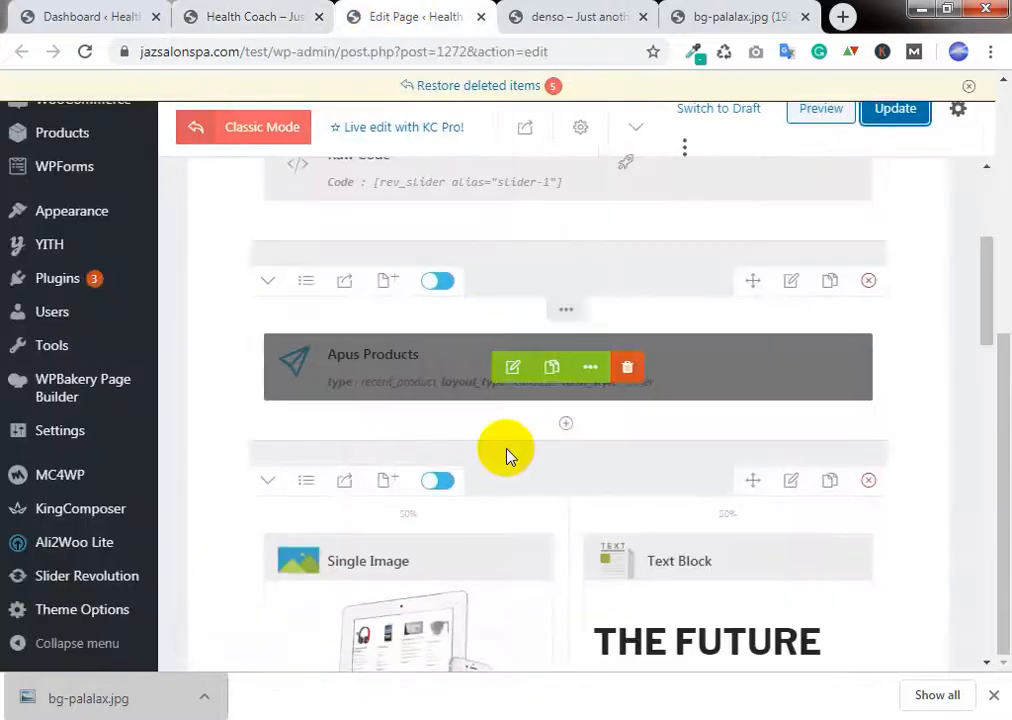
scroll(409, 508, down, 2)
click(789, 282)
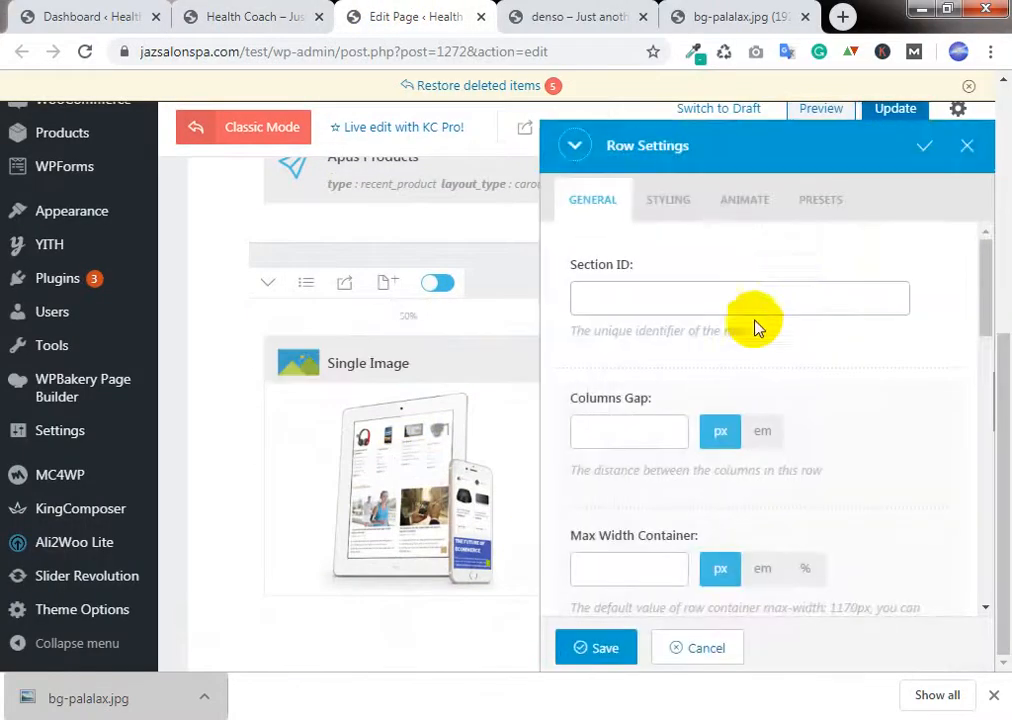
click(685, 201)
scroll(838, 400, down, 4)
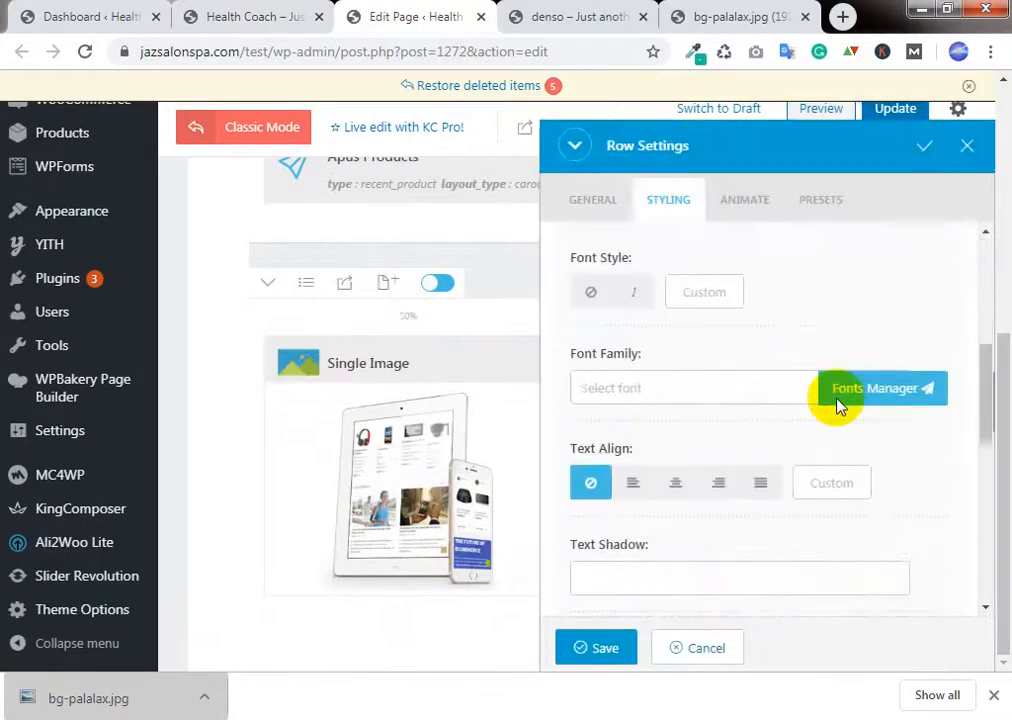
scroll(836, 406, down, 5)
click(600, 203)
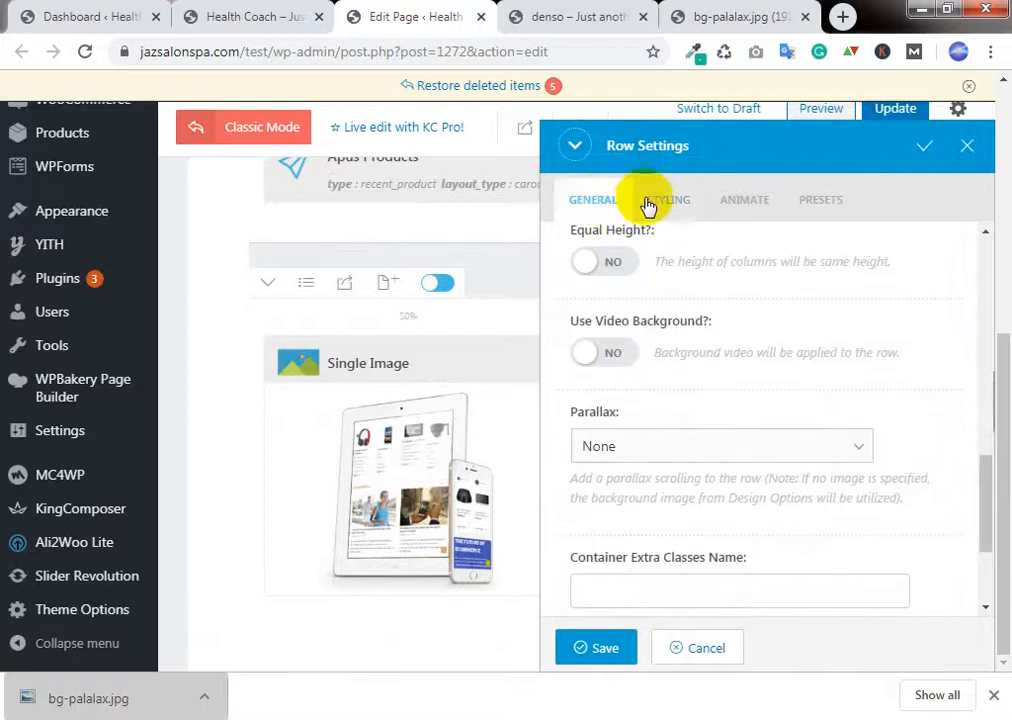
scroll(707, 332, down, 1)
scroll(700, 300, up, 2)
click(668, 203)
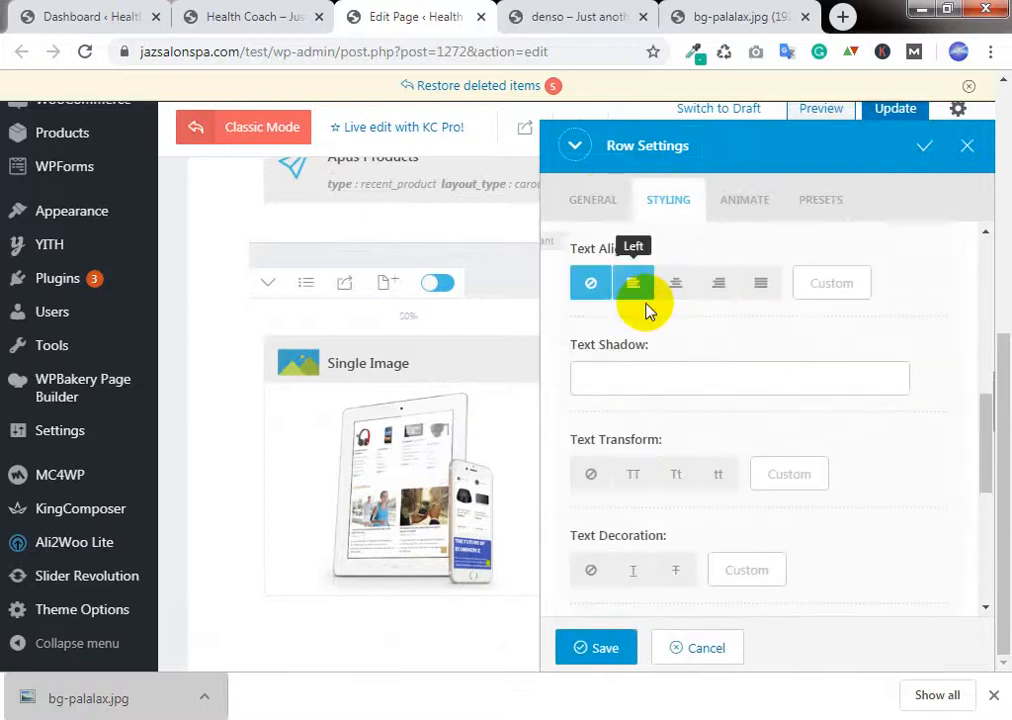
scroll(648, 310, up, 5)
click(700, 314)
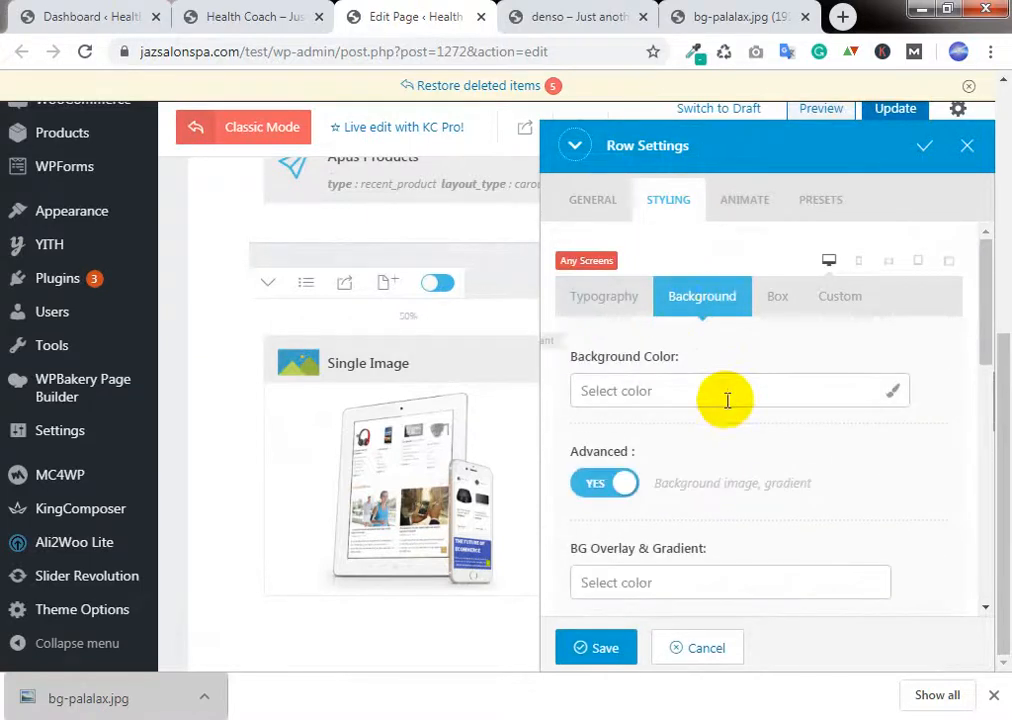
scroll(797, 447, down, 8)
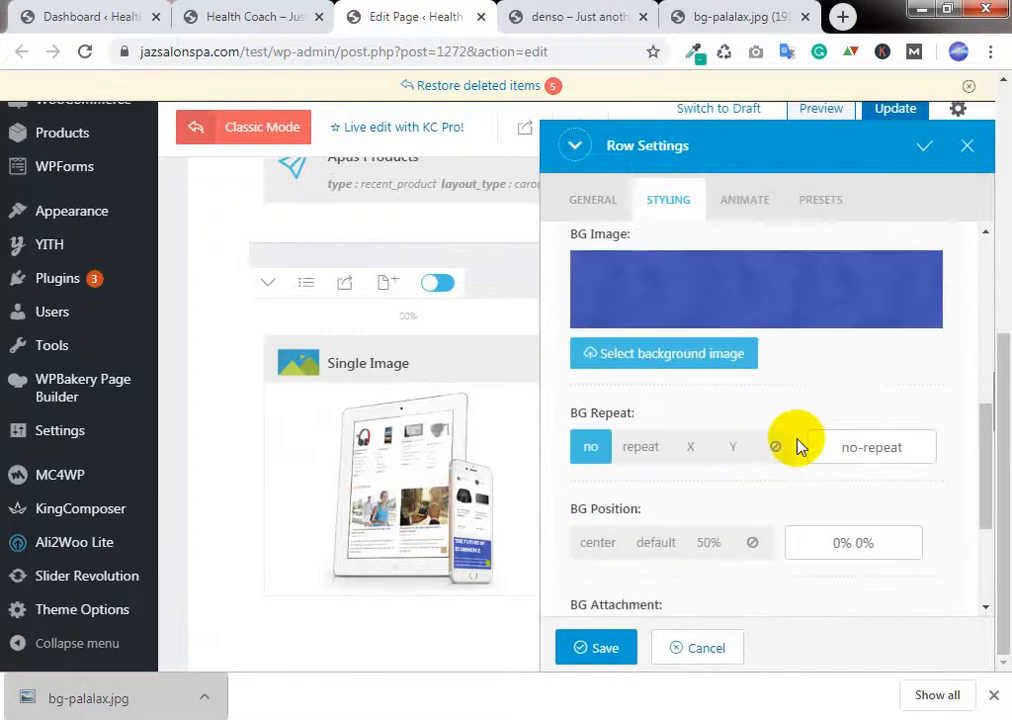
Step: Choose the newest blue background image from the media library as the row's background image
scroll(797, 447, up, 3)
click(721, 400)
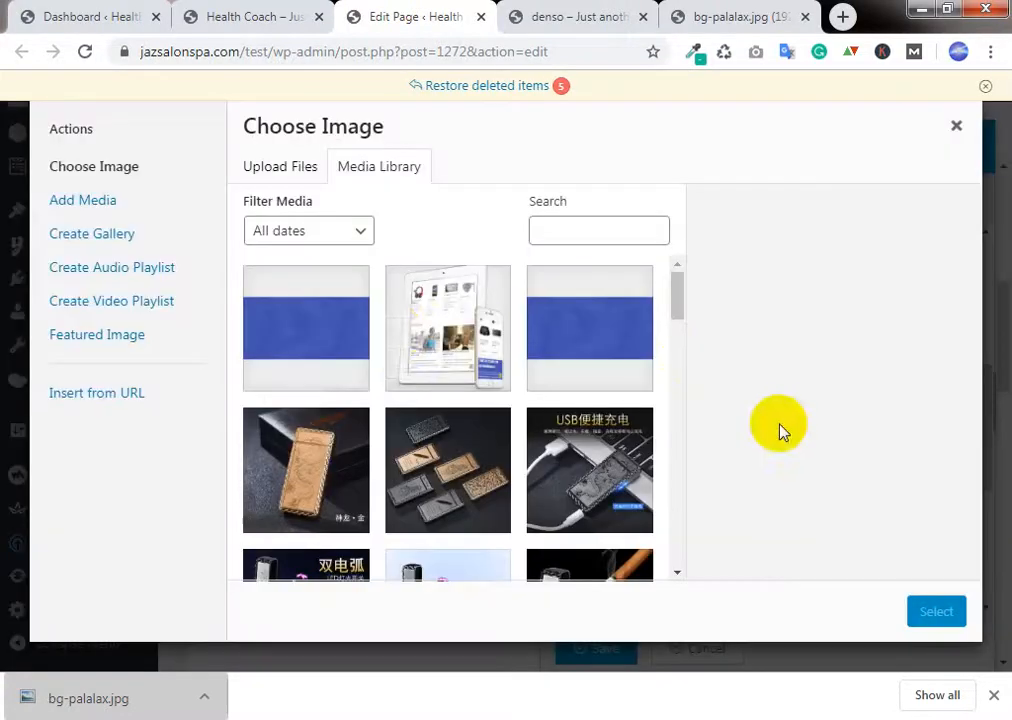
click(306, 328)
click(936, 611)
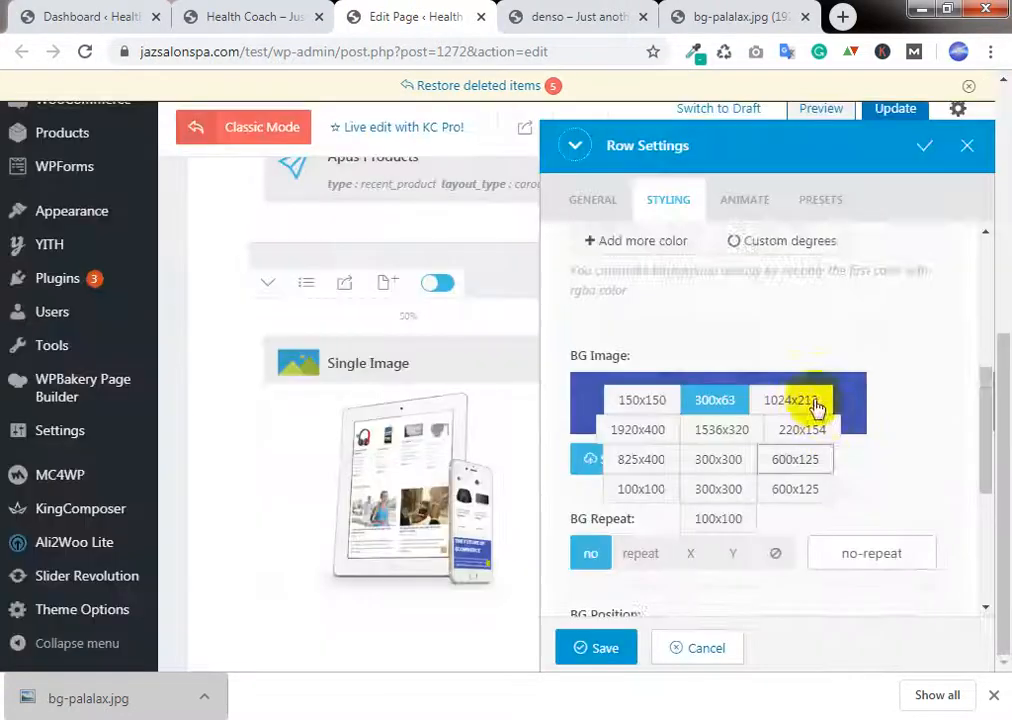
Step: Set the row's background size to cover
scroll(806, 407, down, 3)
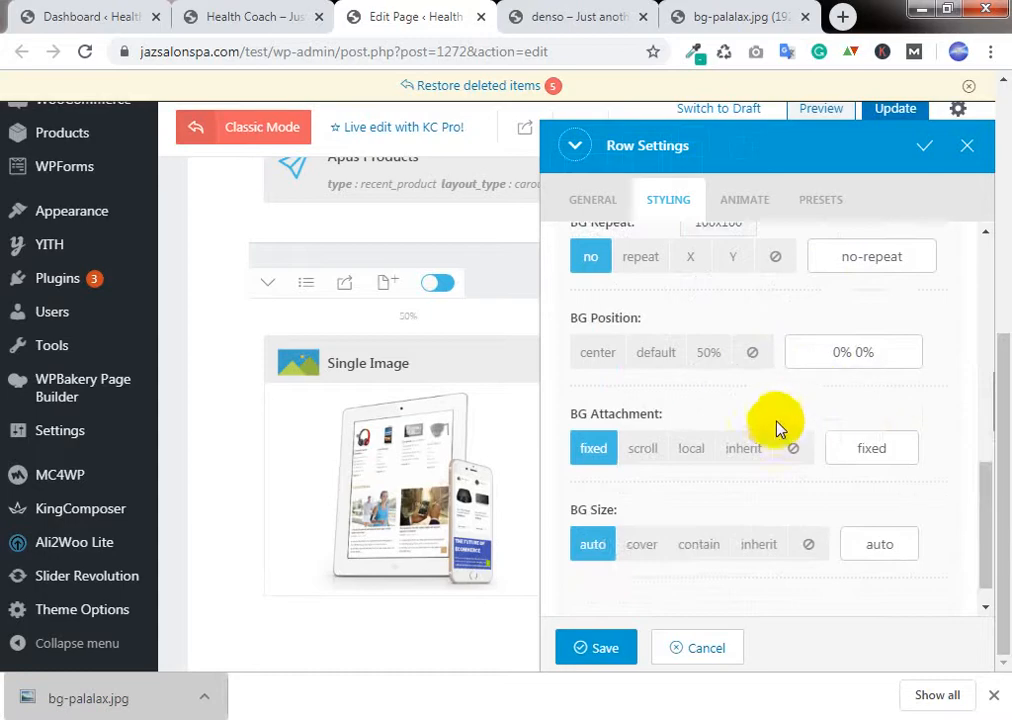
scroll(696, 409, down, 1)
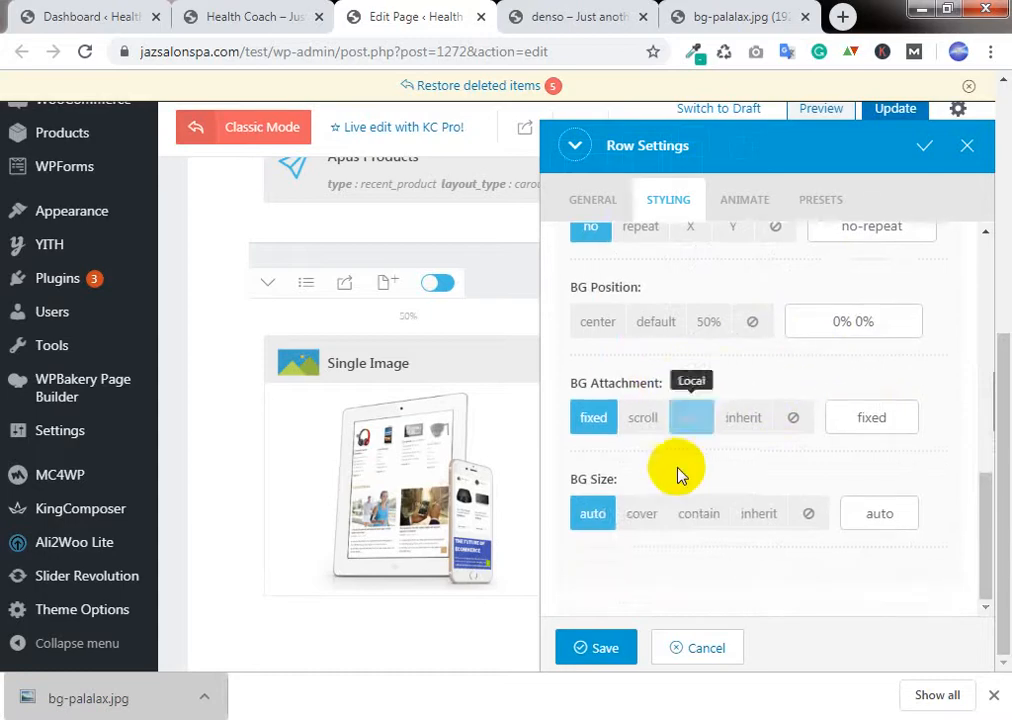
click(636, 516)
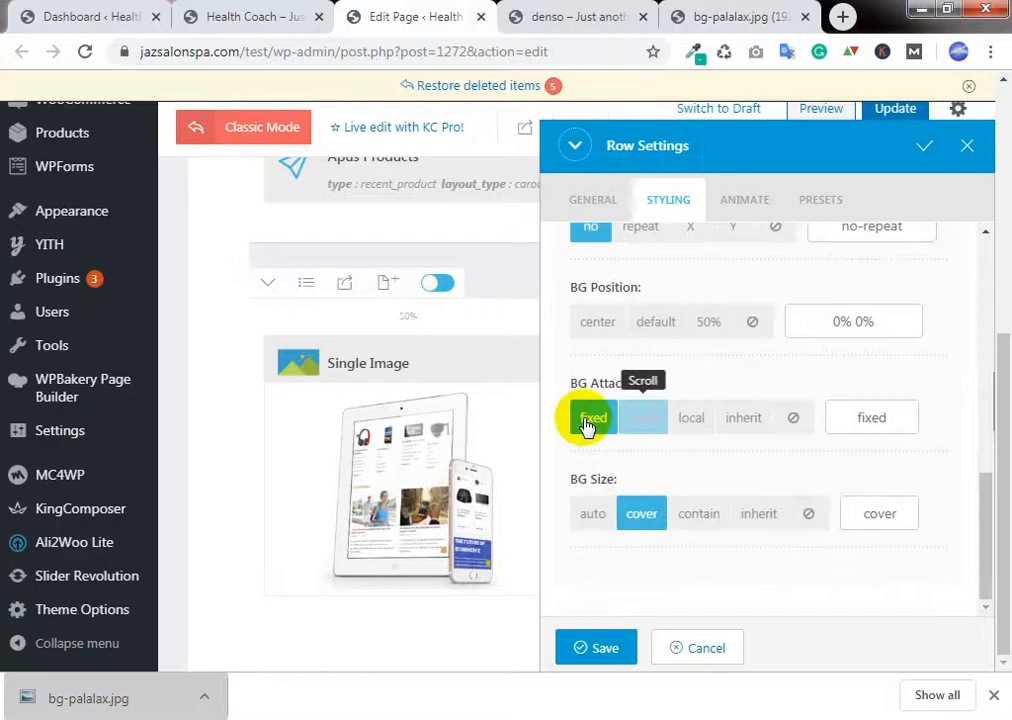
Step: Examine how the ecommerce banner's background behaves on the Denso demo page, and return to the row settings
click(542, 14)
scroll(501, 321, down, 4)
scroll(499, 321, up, 4)
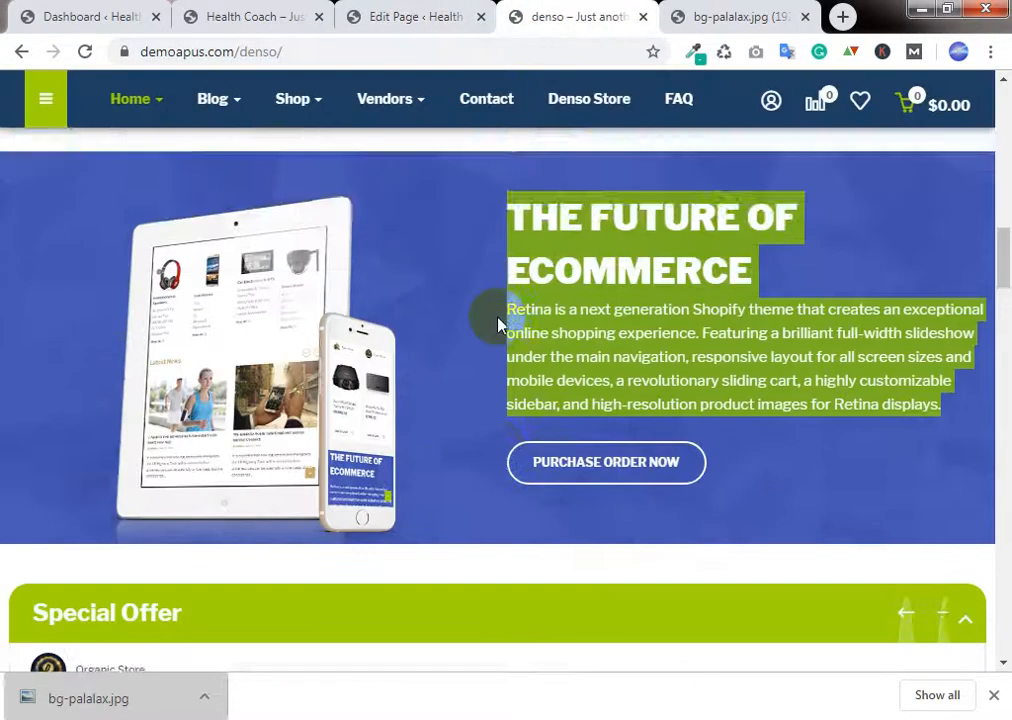
scroll(515, 253, down, 1)
scroll(548, 357, up, 2)
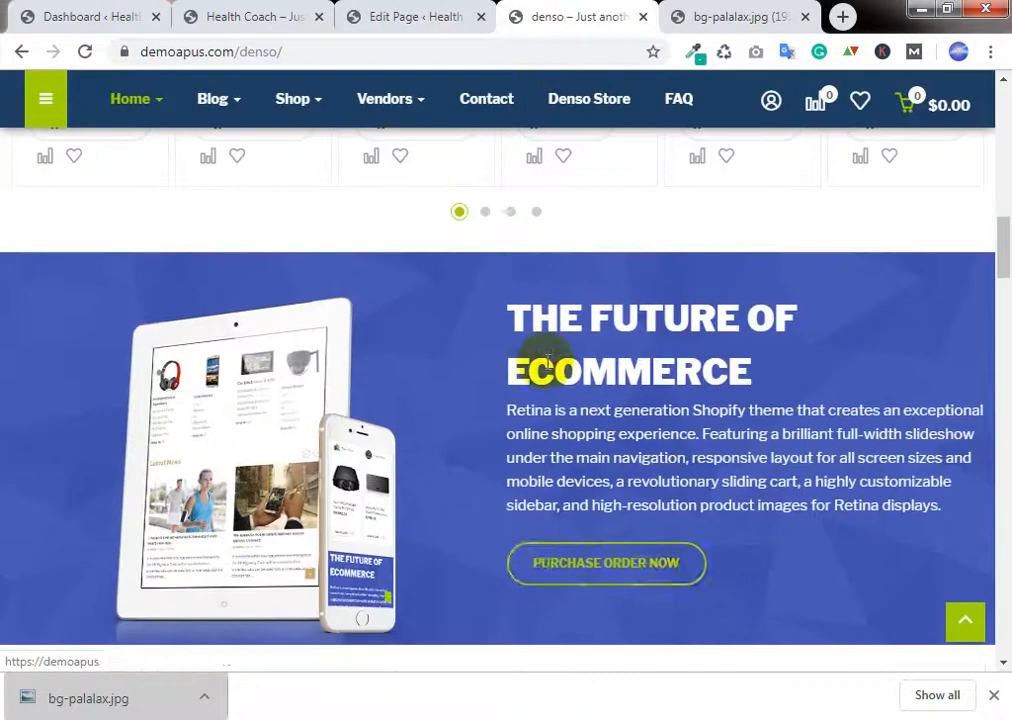
click(401, 12)
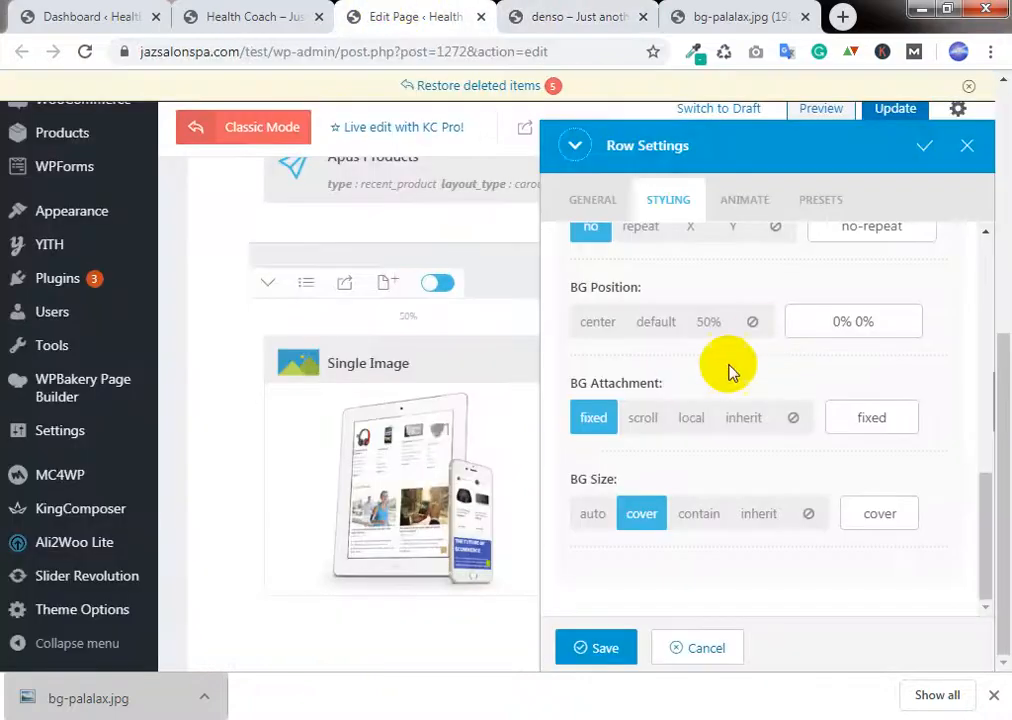
Step: Set the row's background image size to 1920x400 and save the row settings
scroll(728, 368, up, 2)
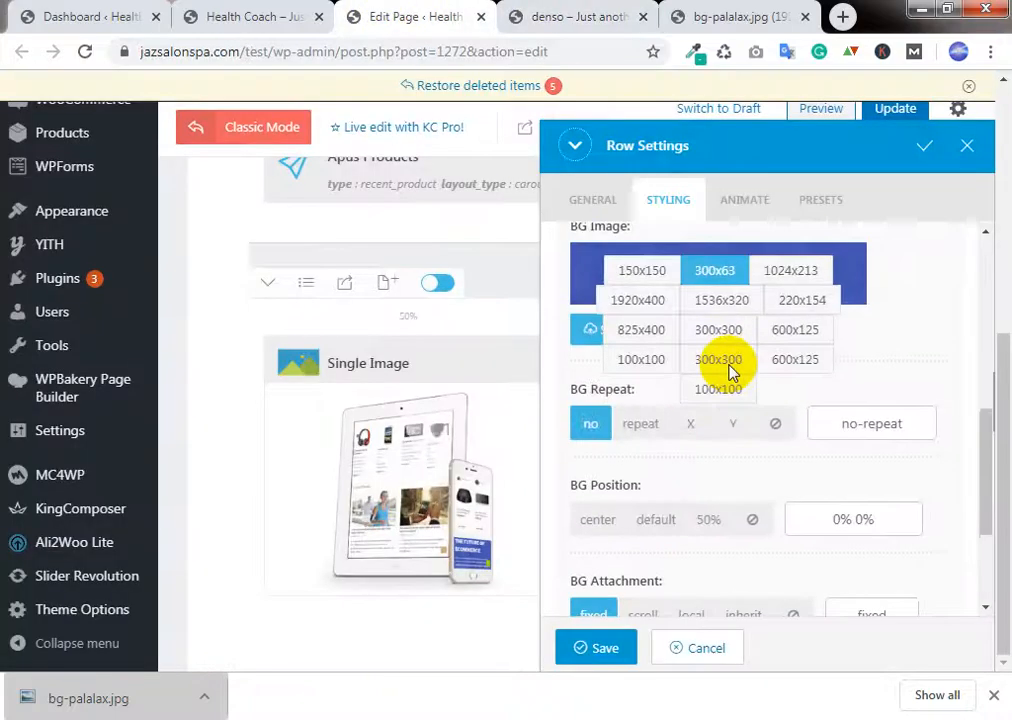
click(777, 271)
click(871, 282)
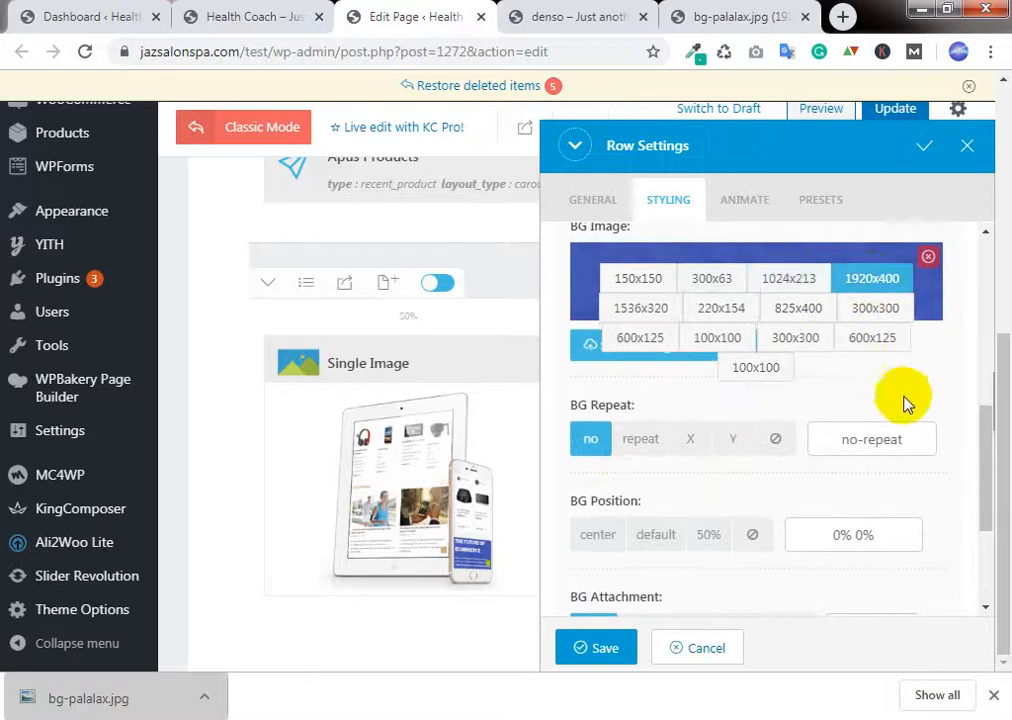
click(604, 646)
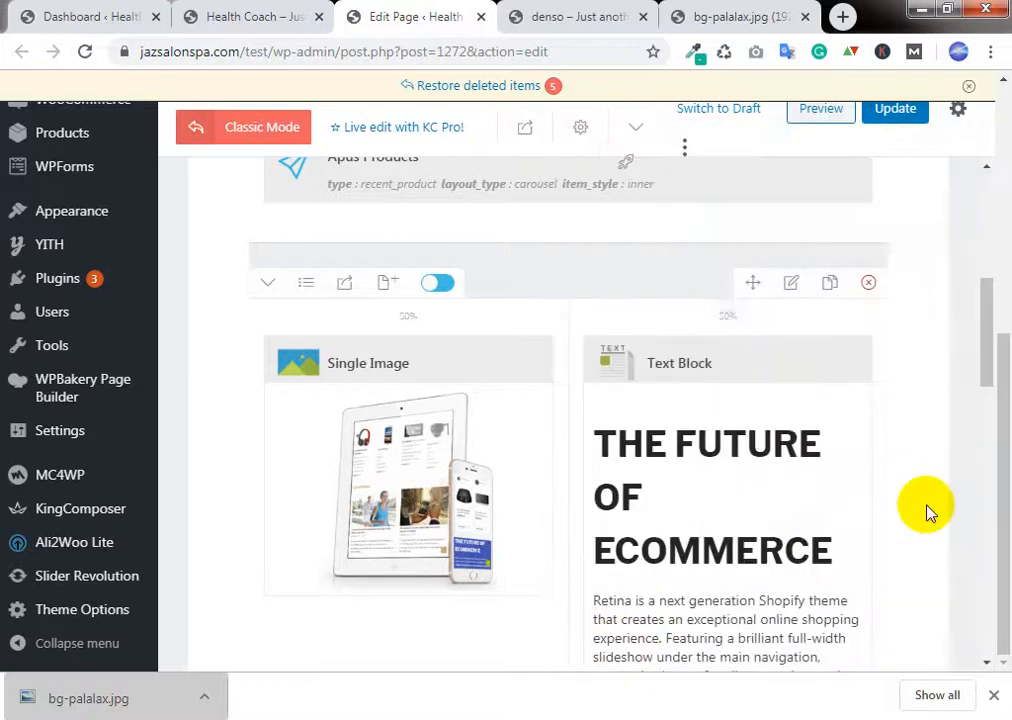
Step: Update the page and reload the test site's home page
scroll(926, 400, up, 2)
click(919, 122)
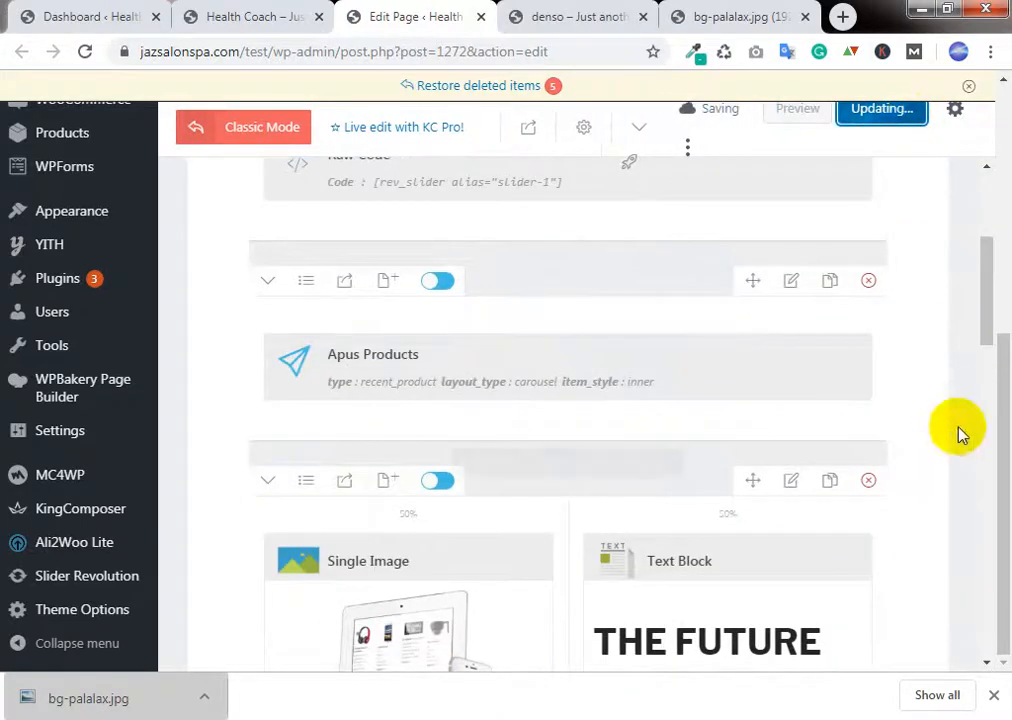
click(555, 10)
click(197, 17)
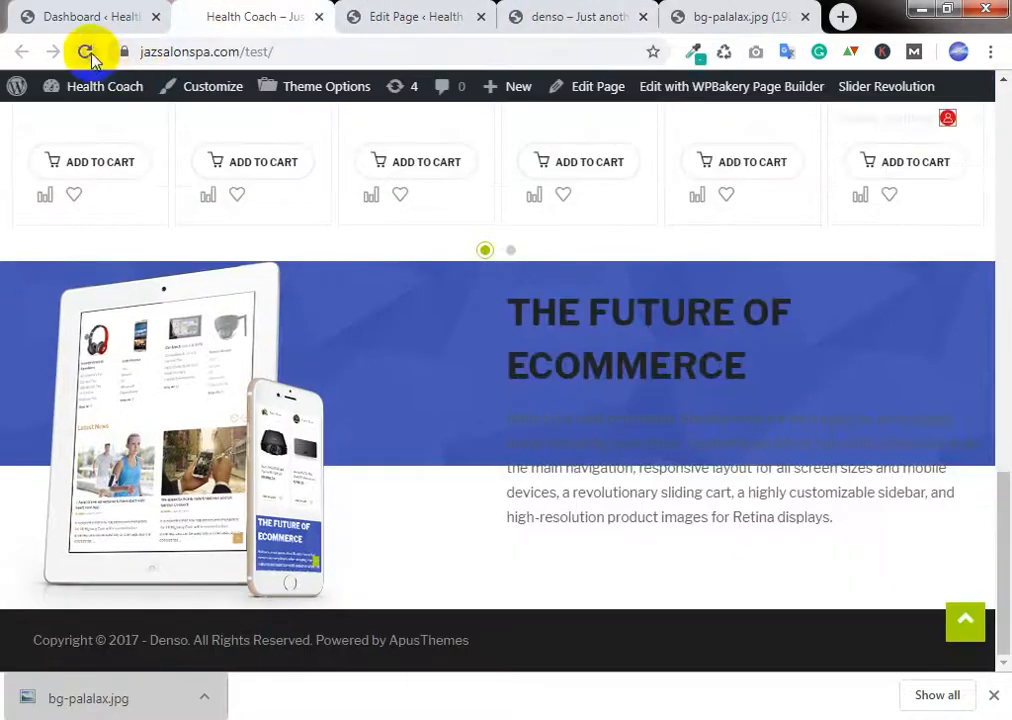
click(84, 51)
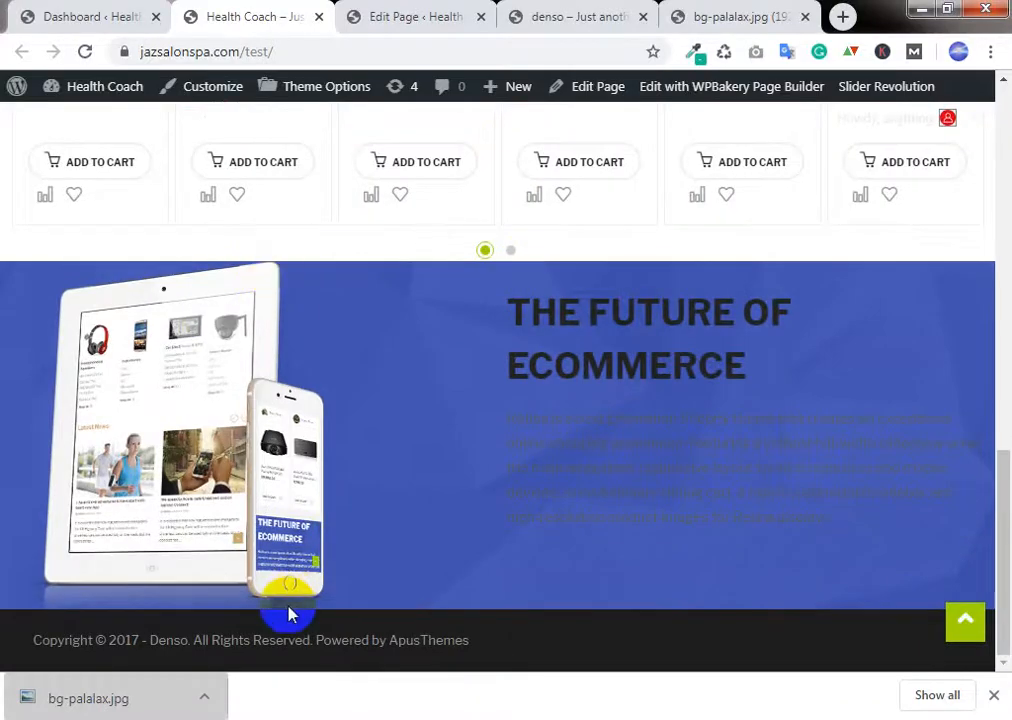
Step: Compare the ecommerce banner's background, heading, text and button on the test site with the Denso demo
drag(536, 312, 707, 368)
drag(730, 467, 805, 505)
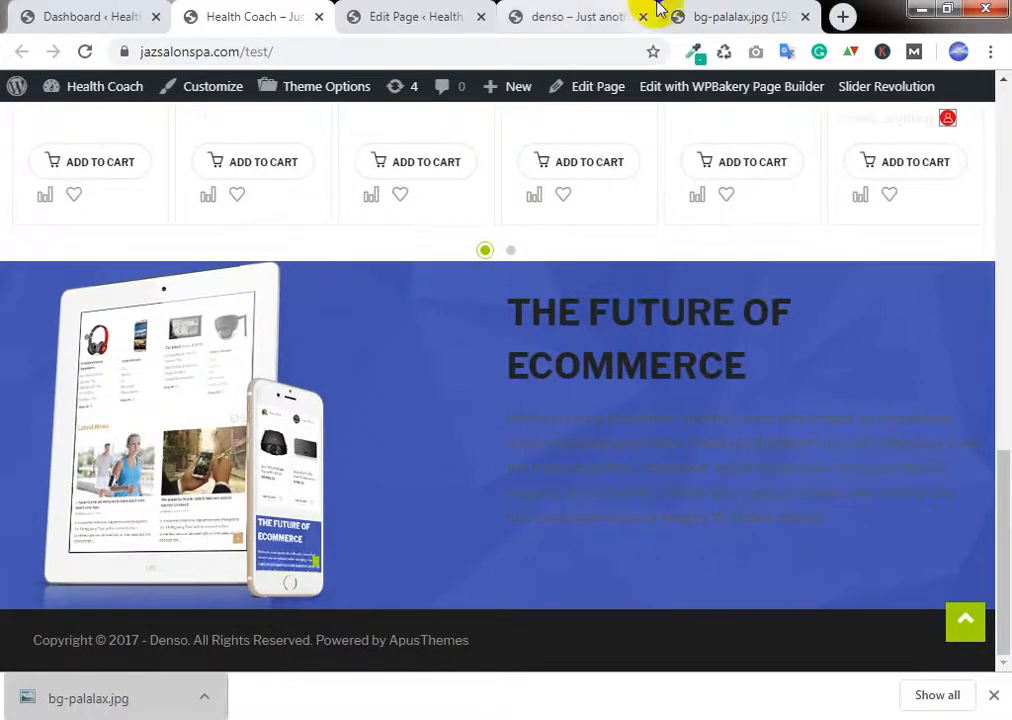
click(525, 14)
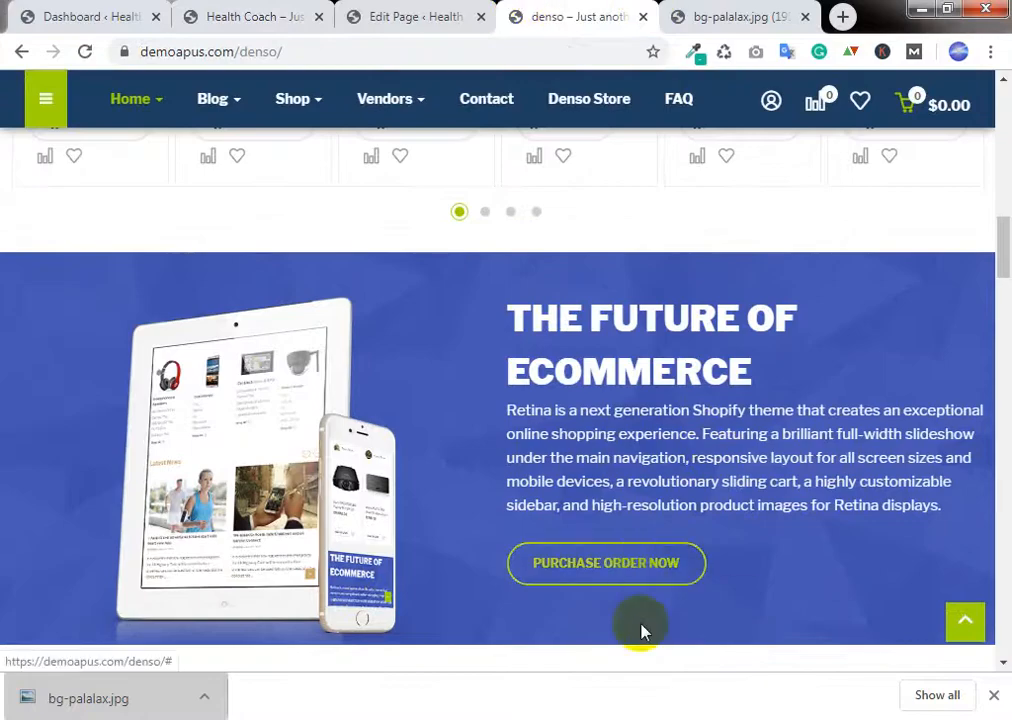
click(228, 14)
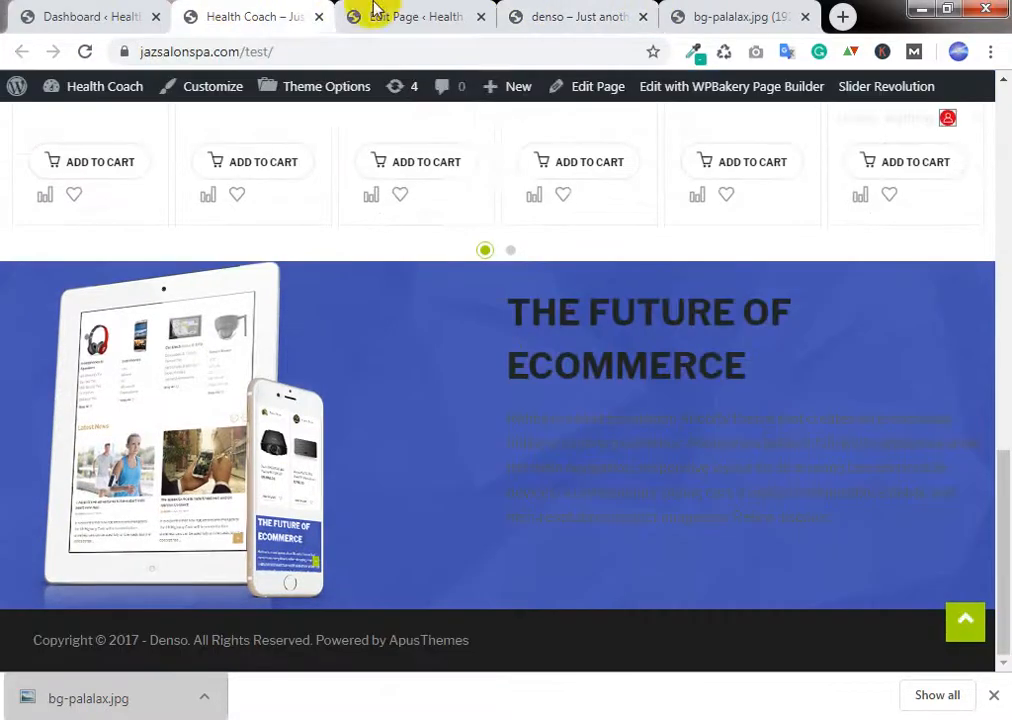
Step: Add a Button element below the banner's text block and title it PURCHASE ORDER NOW, as on the Denso demo
click(384, 16)
scroll(675, 323, down, 5)
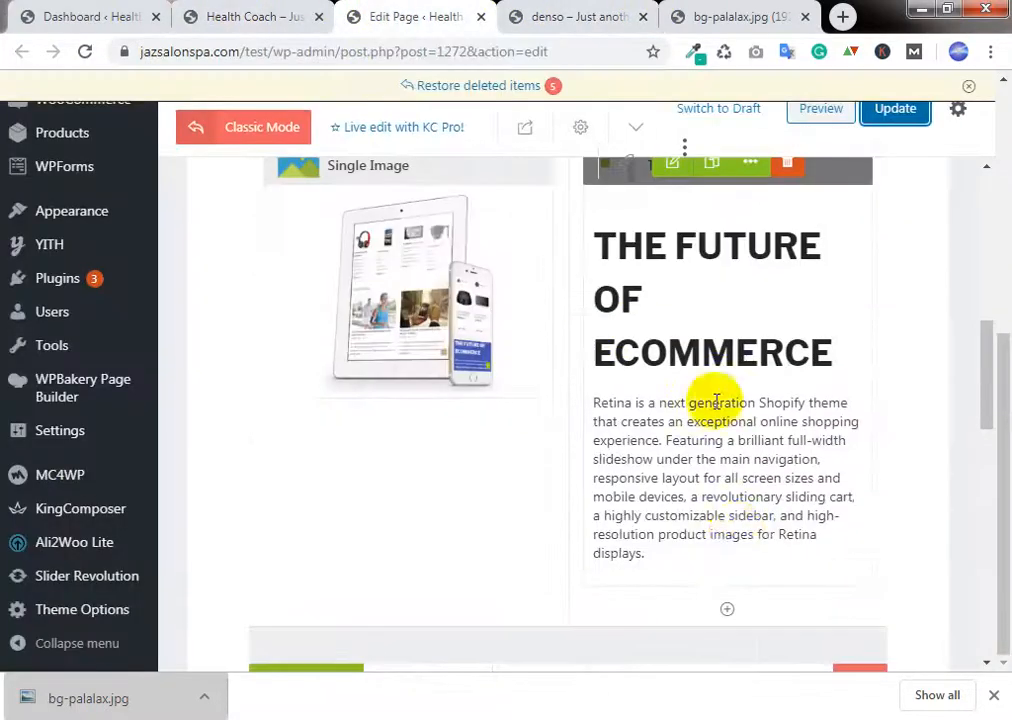
click(726, 609)
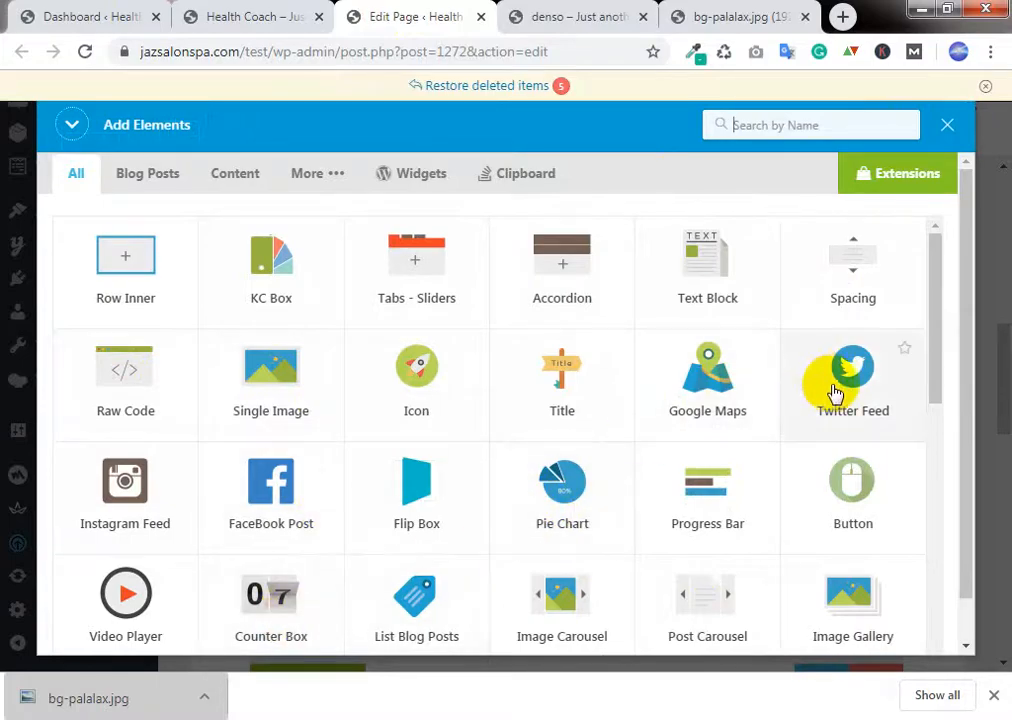
click(858, 508)
click(703, 302)
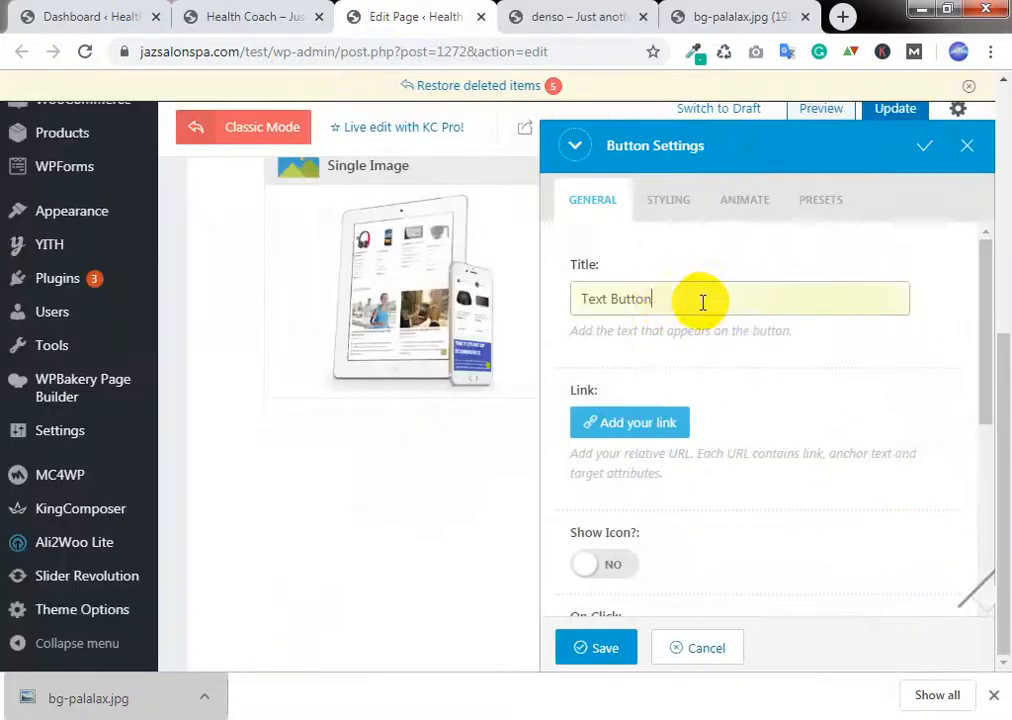
drag(703, 302, 492, 294)
click(600, 14)
click(470, 18)
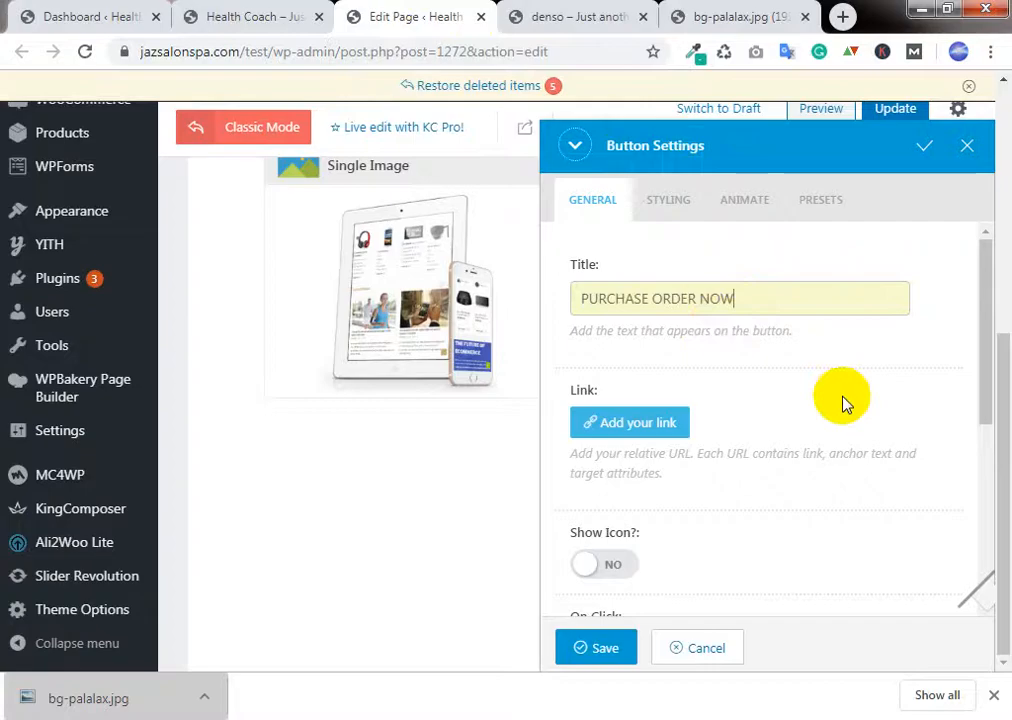
scroll(843, 402, down, 2)
click(655, 320)
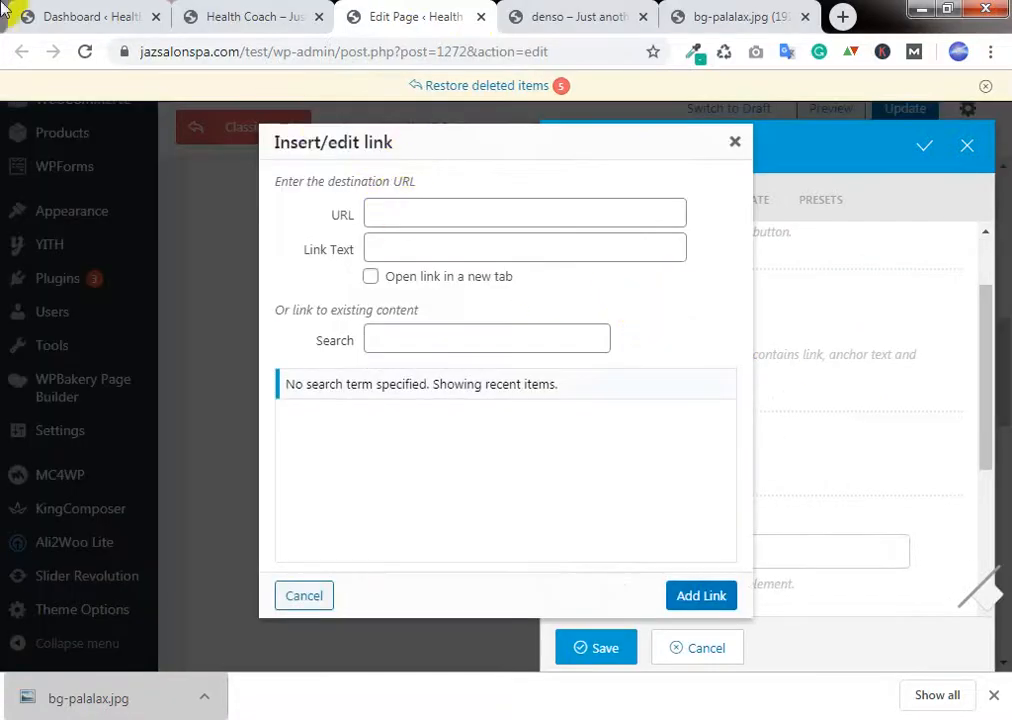
click(140, 17)
click(170, 51)
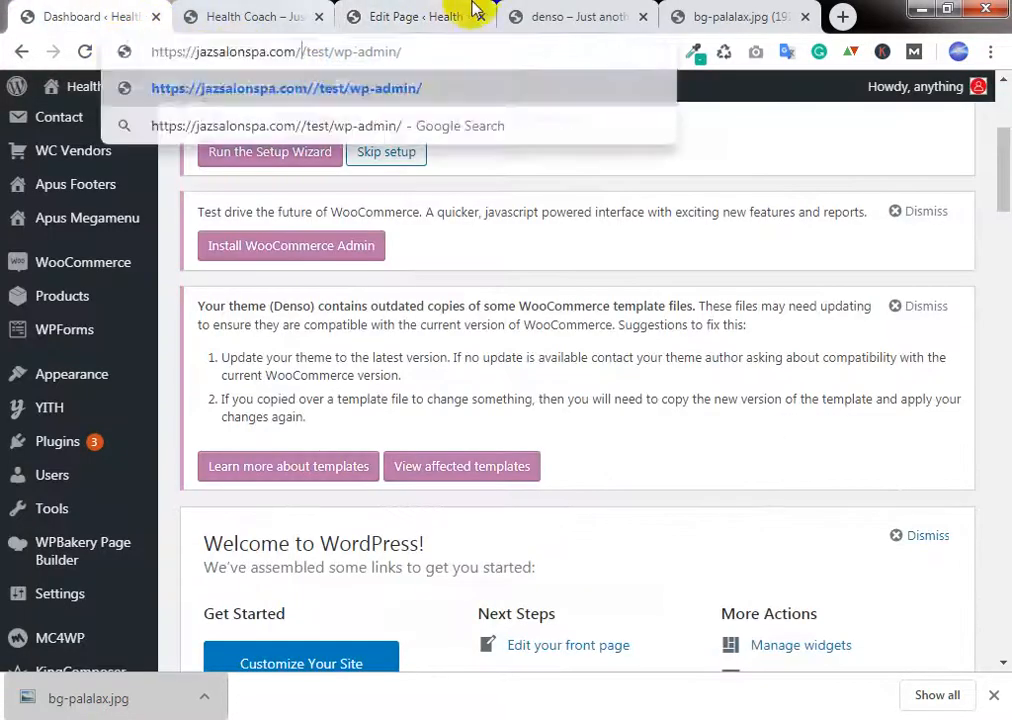
click(452, 13)
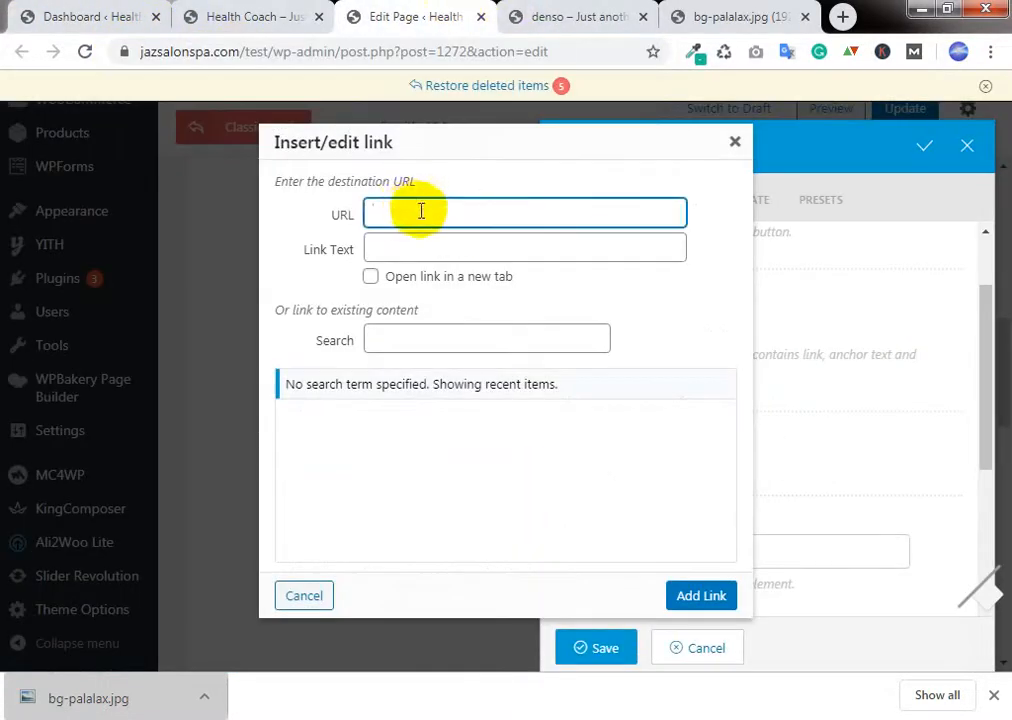
text(https://jazsalonspa.com/)
click(626, 258)
click(675, 312)
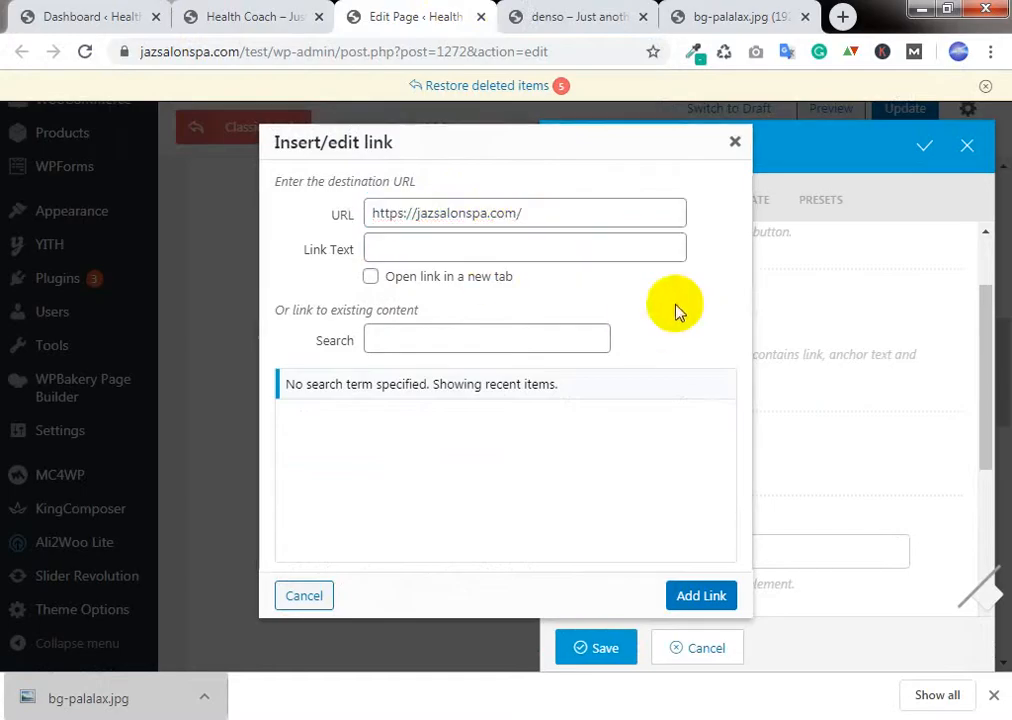
Step: Check the purchase button on the Denso demo and try to add the link, also with opening in a new tab enabled
click(443, 289)
click(452, 288)
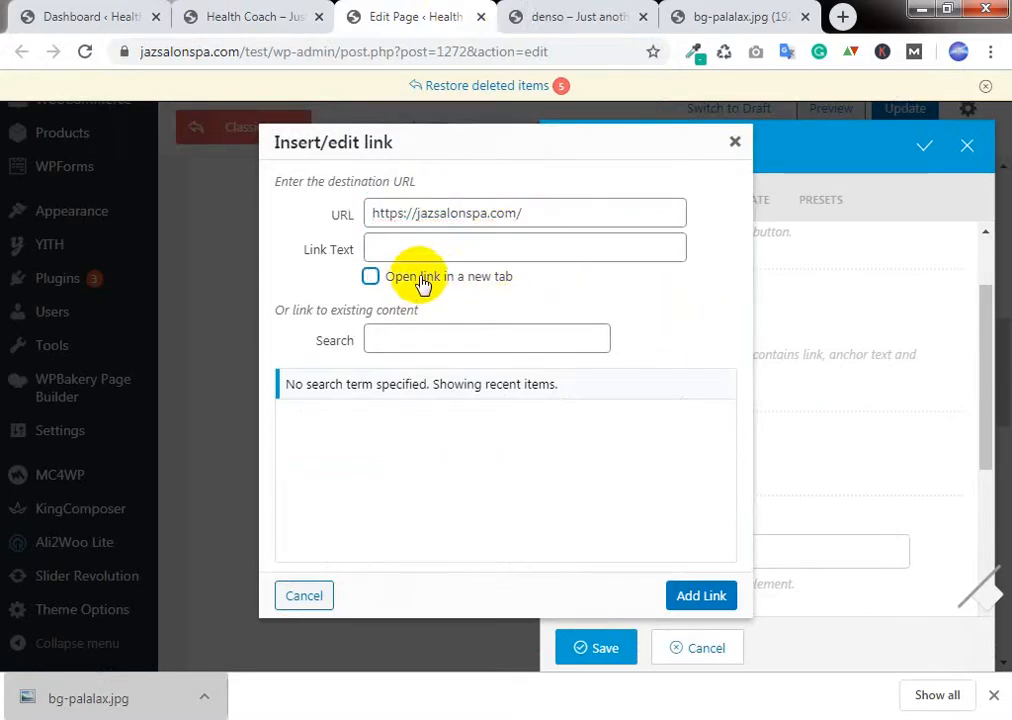
click(565, 14)
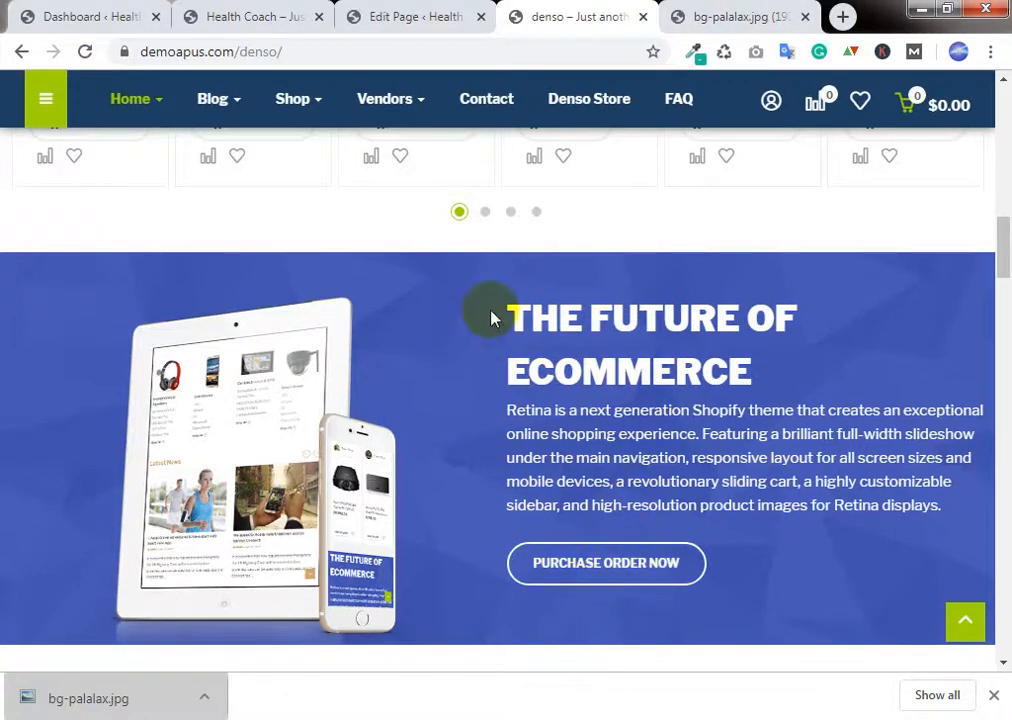
click(404, 15)
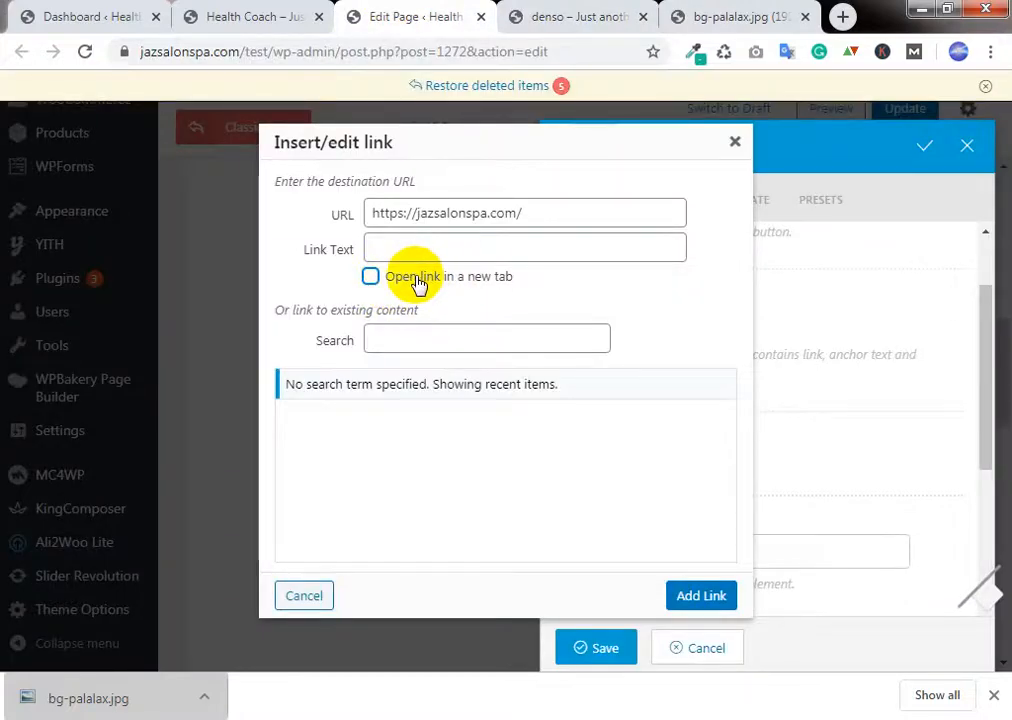
click(702, 597)
click(702, 597)
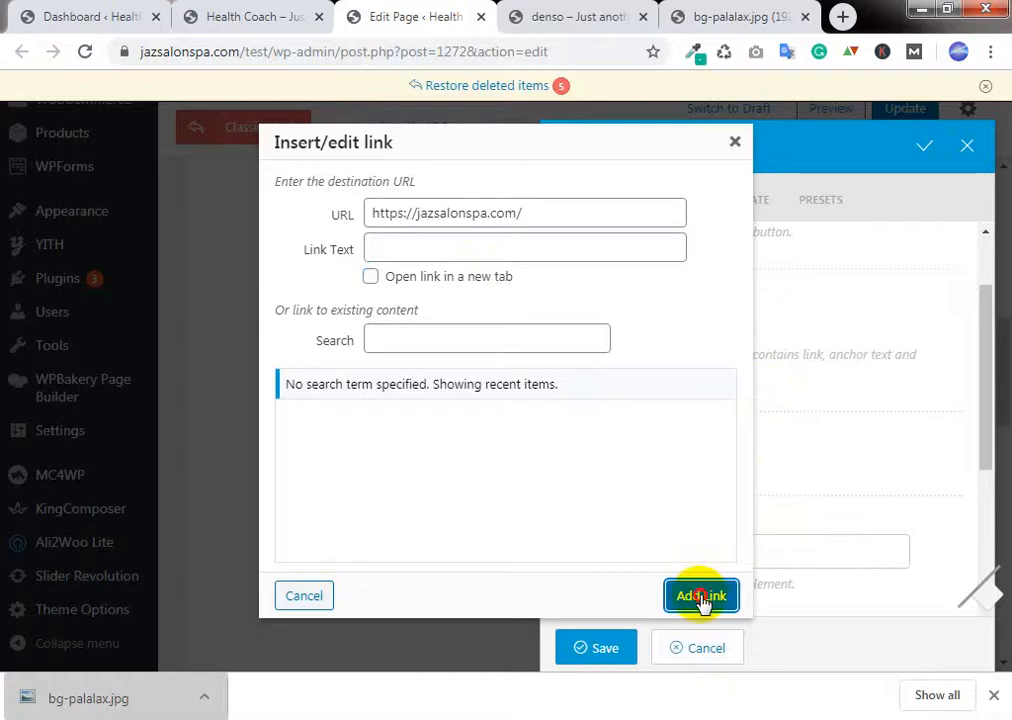
click(430, 248)
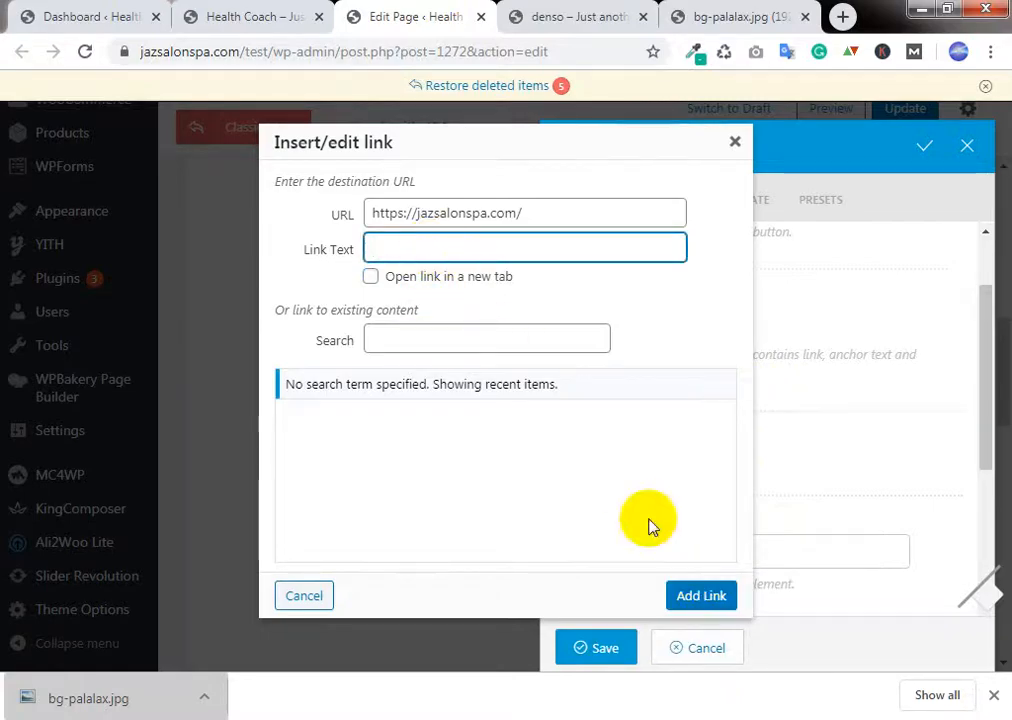
click(702, 597)
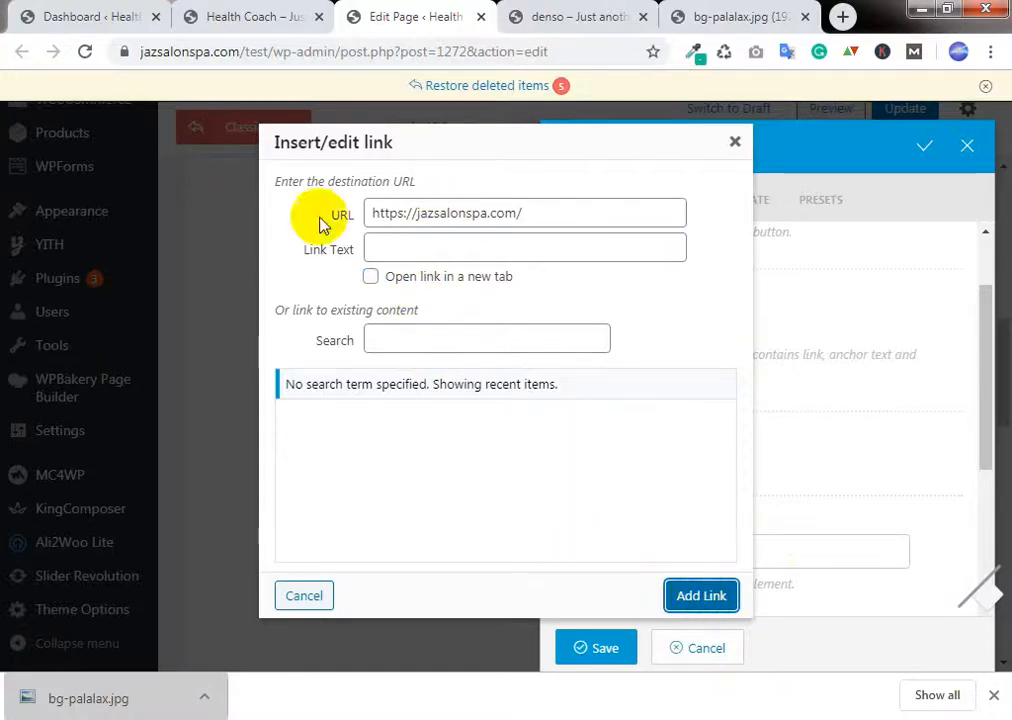
click(422, 280)
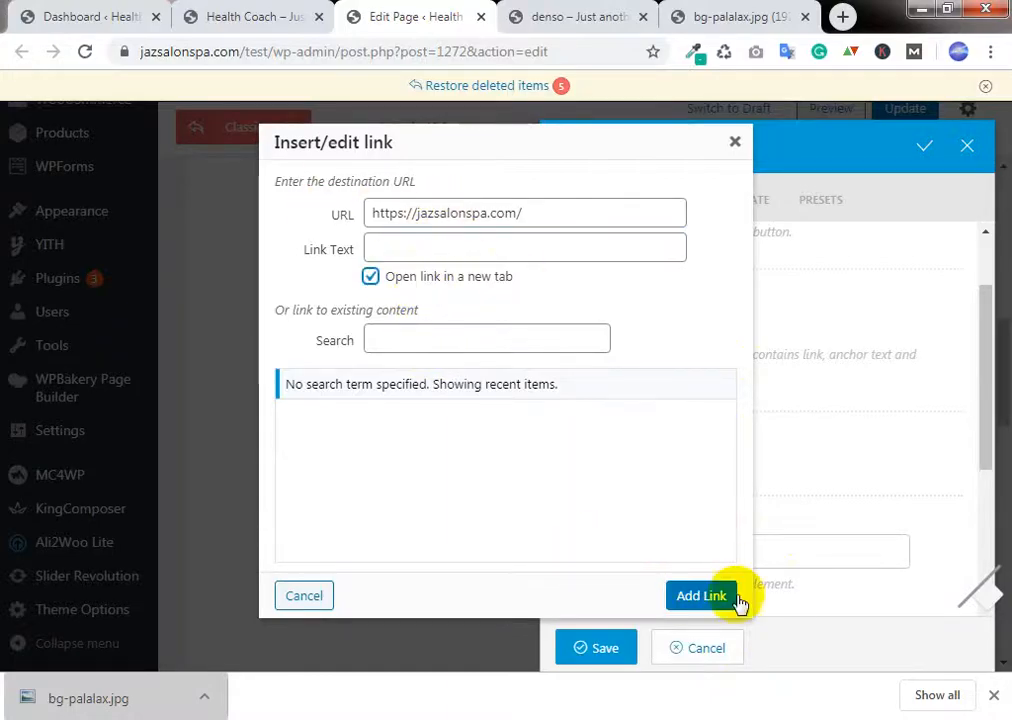
click(395, 276)
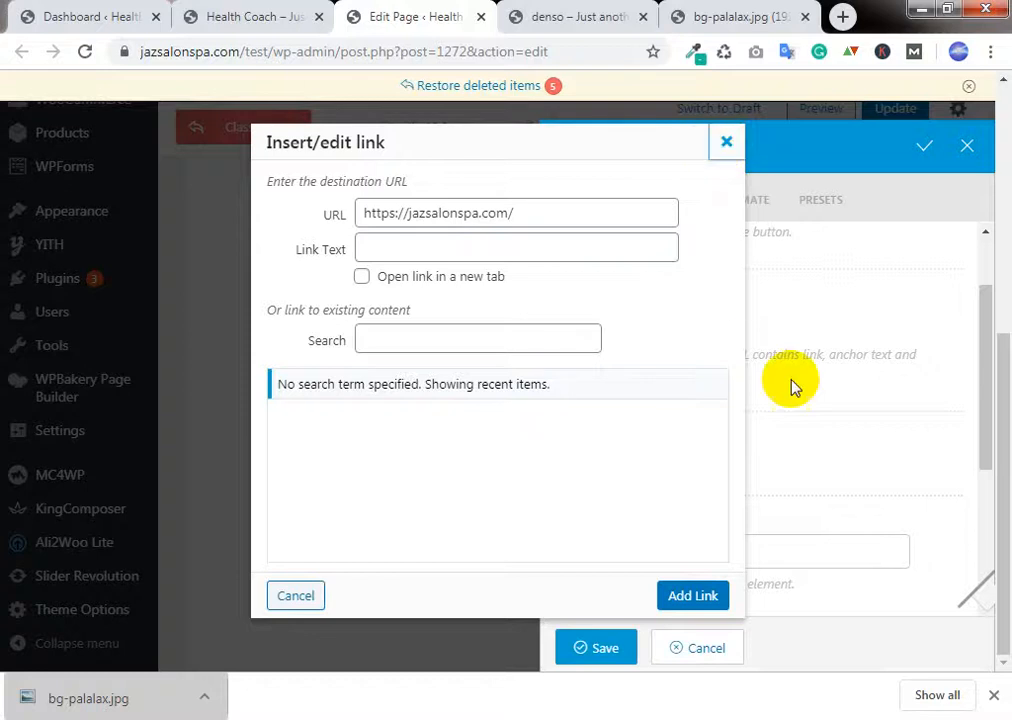
Step: Try to add the button's link at a reduced page zoom, and again at 100% with the link text Purchase Order now
scroll(793, 388, down, 3)
key(ctrl+minus)
key(ctrl+minus)
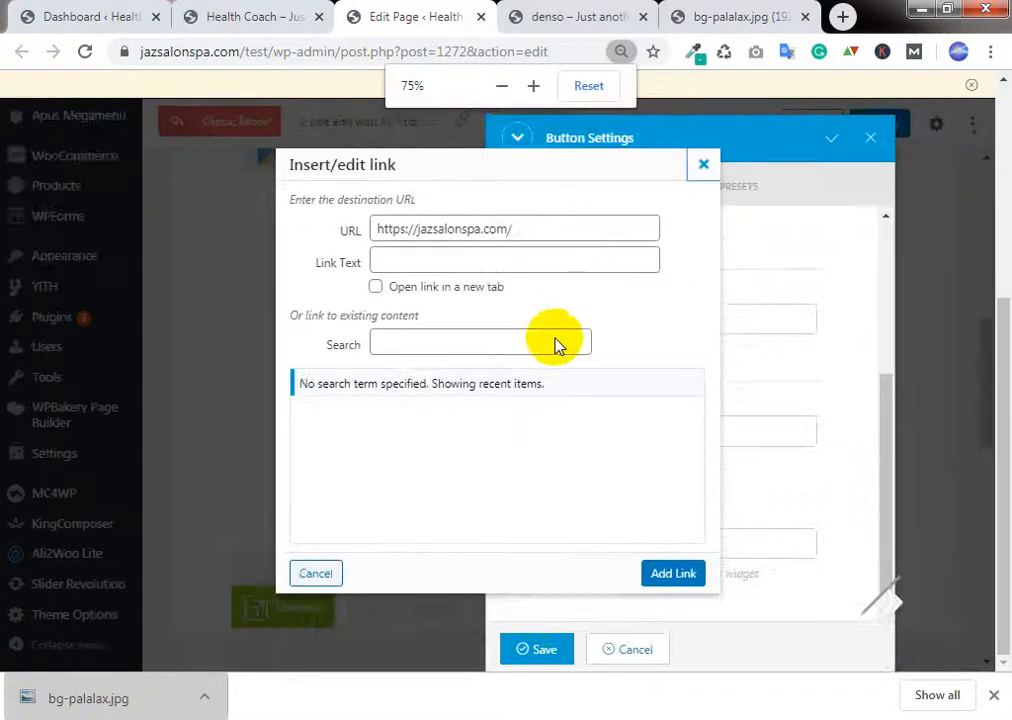
click(655, 541)
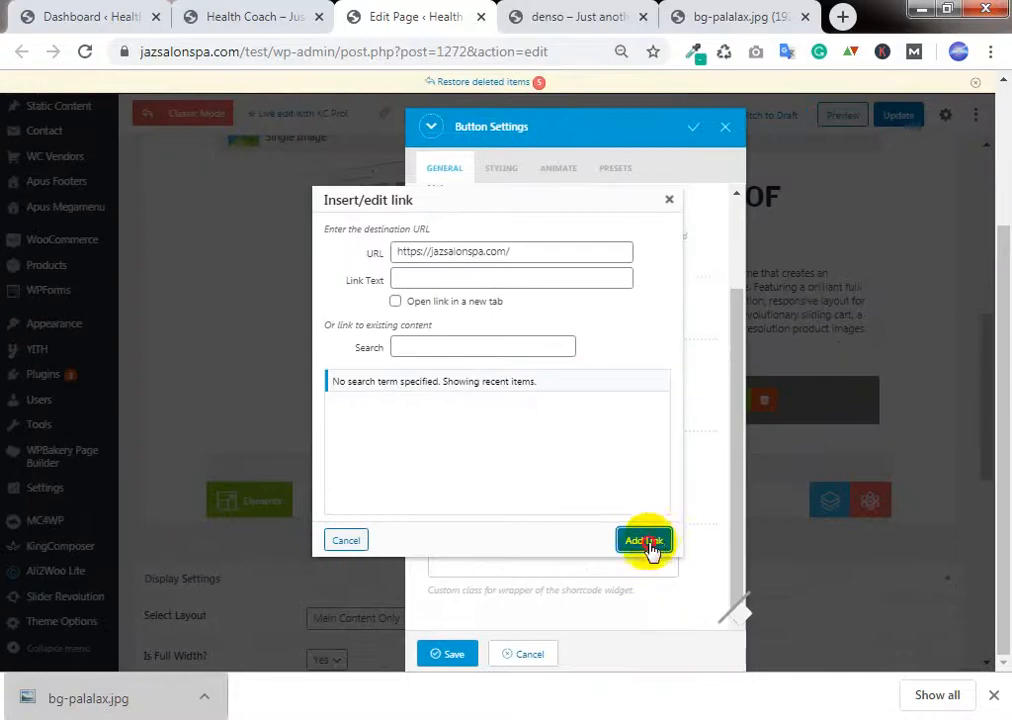
key(ctrl+plus)
key(ctrl+plus)
key(ctrl+plus)
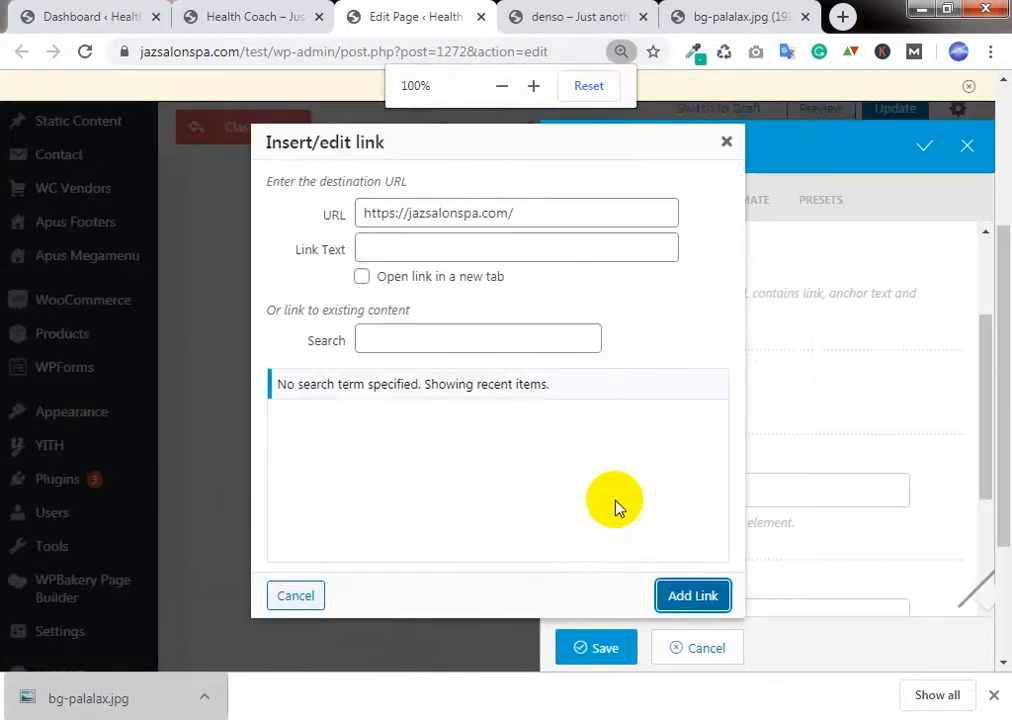
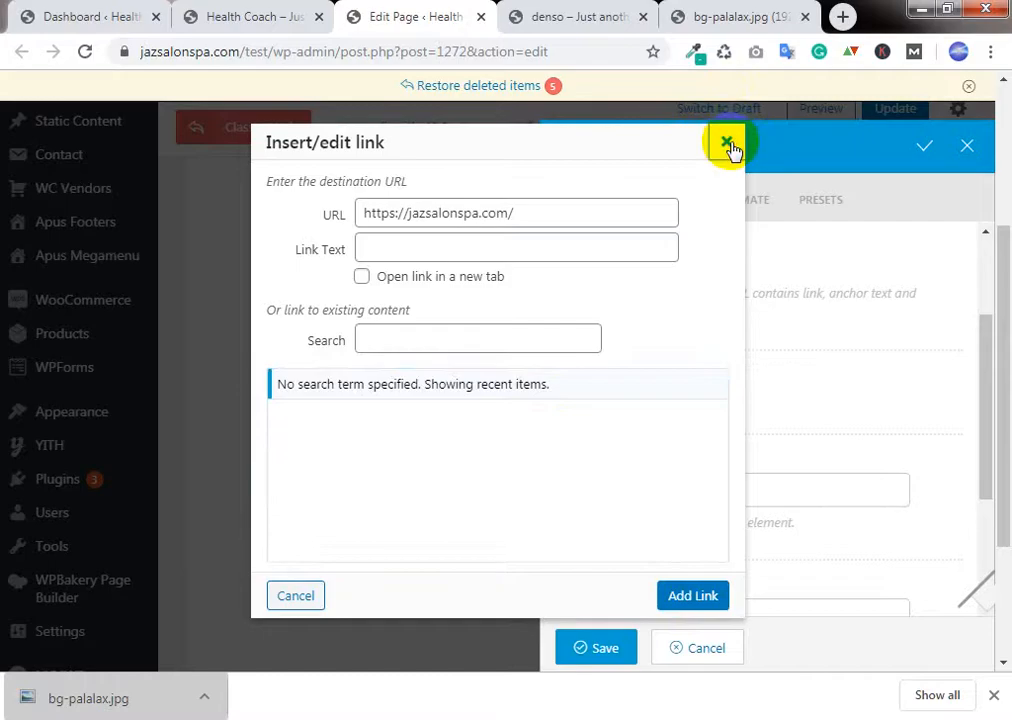
click(427, 246)
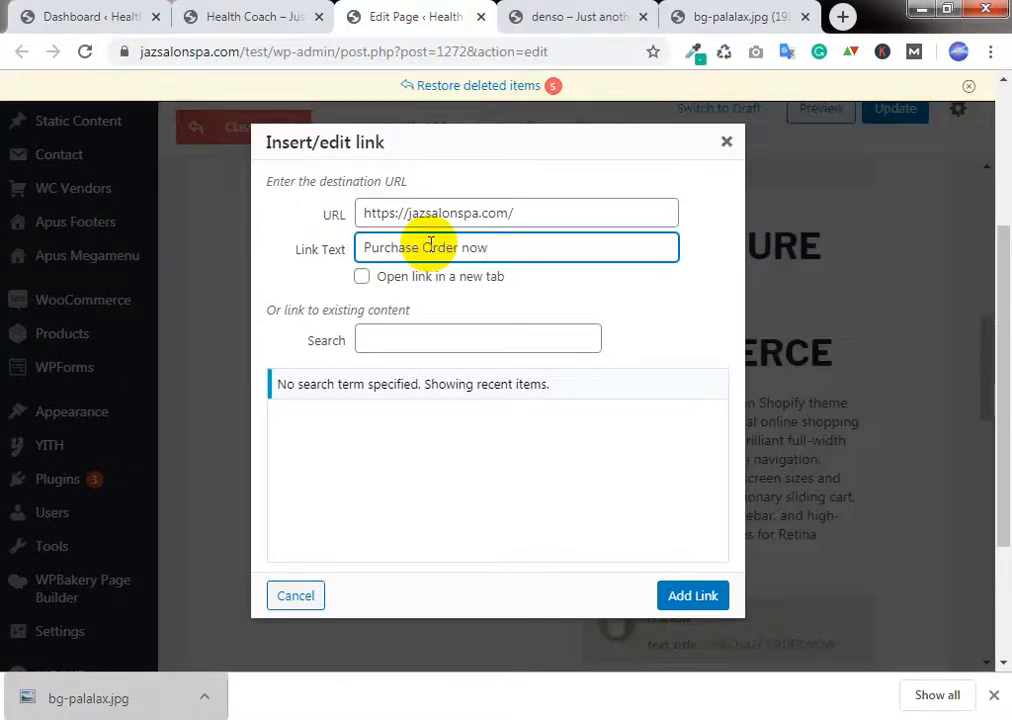
click(704, 600)
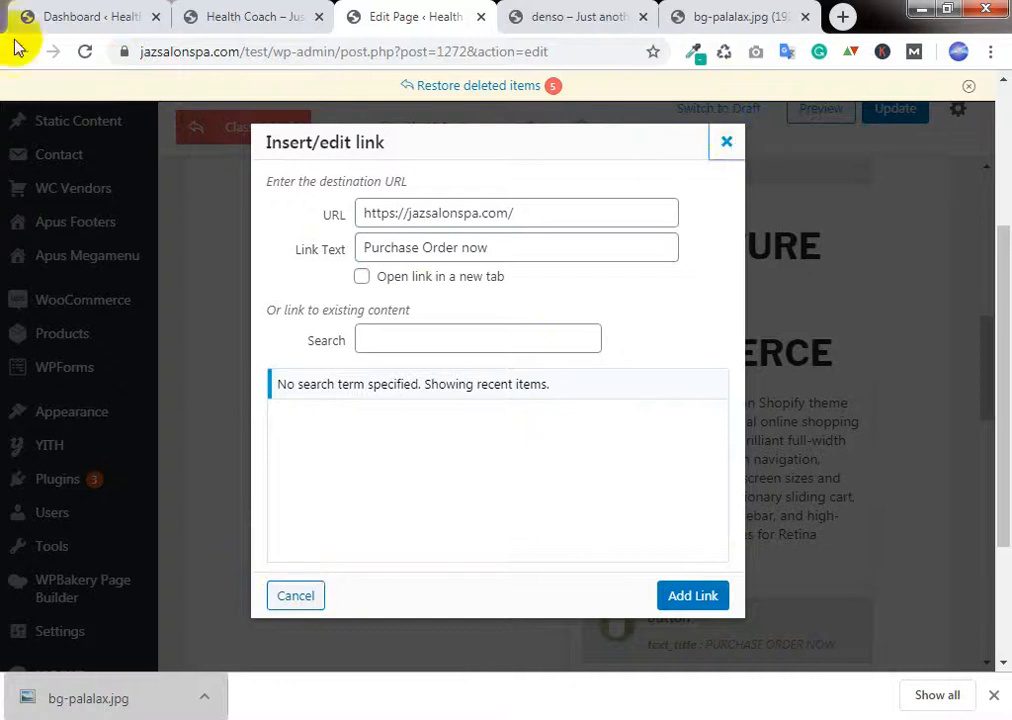
Step: Reload the page editor to discard the open link dialog, viewing the Denso demo's ecommerce banner while it loads
click(85, 51)
click(606, 166)
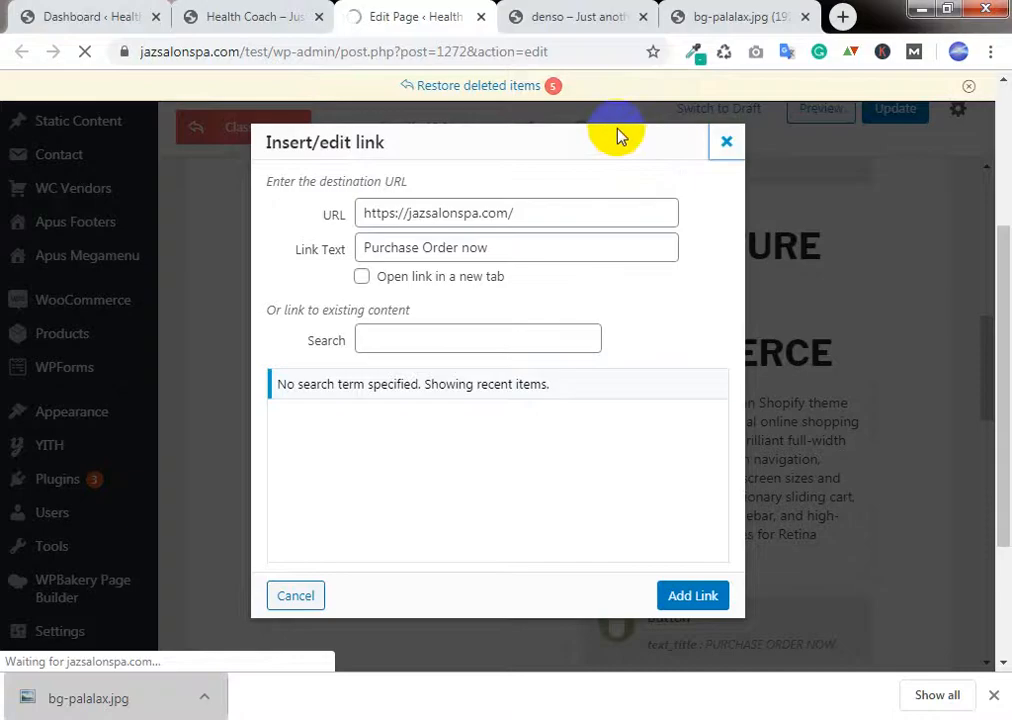
click(607, 12)
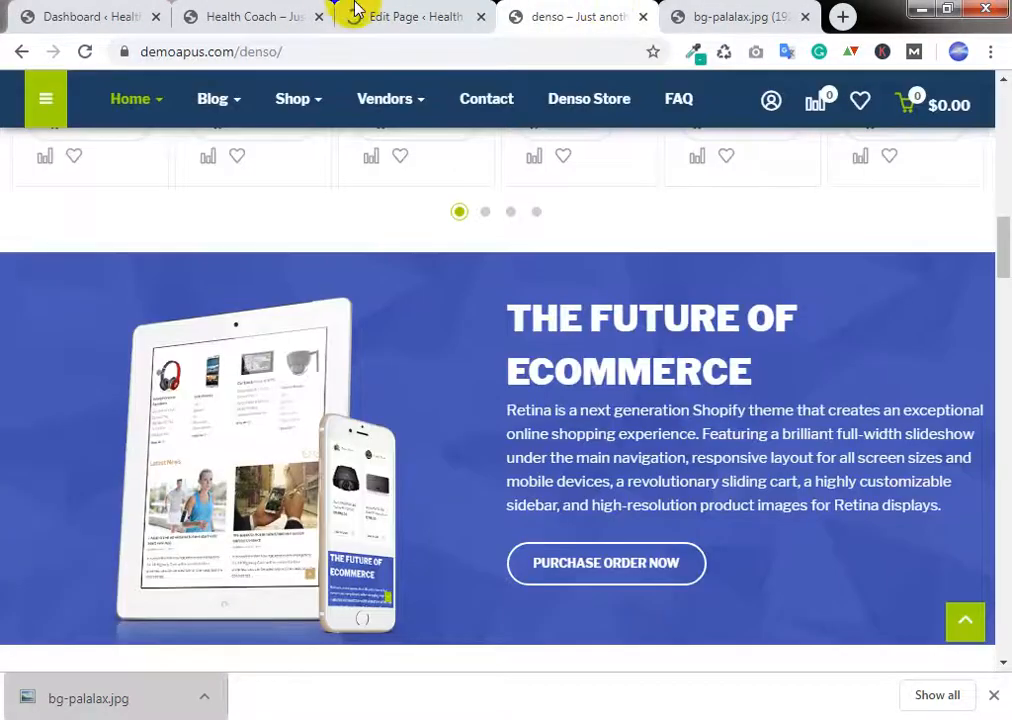
click(448, 10)
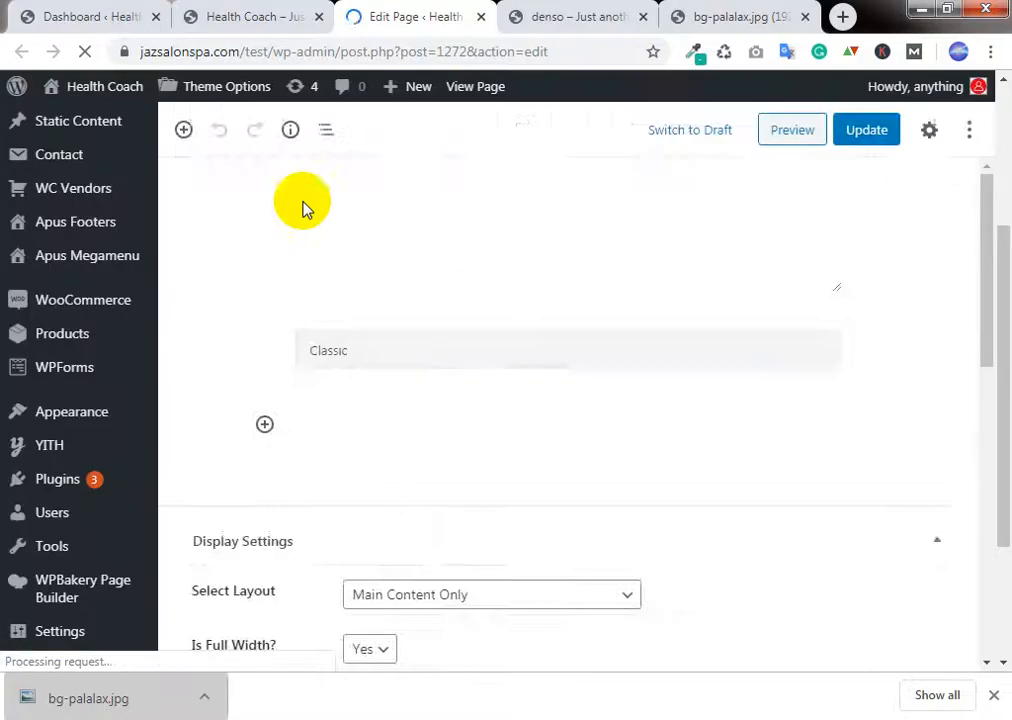
Step: Set the typography color of the THE FUTURE OF ECOMMERCE text block to #ffffff
scroll(592, 228, down, 7)
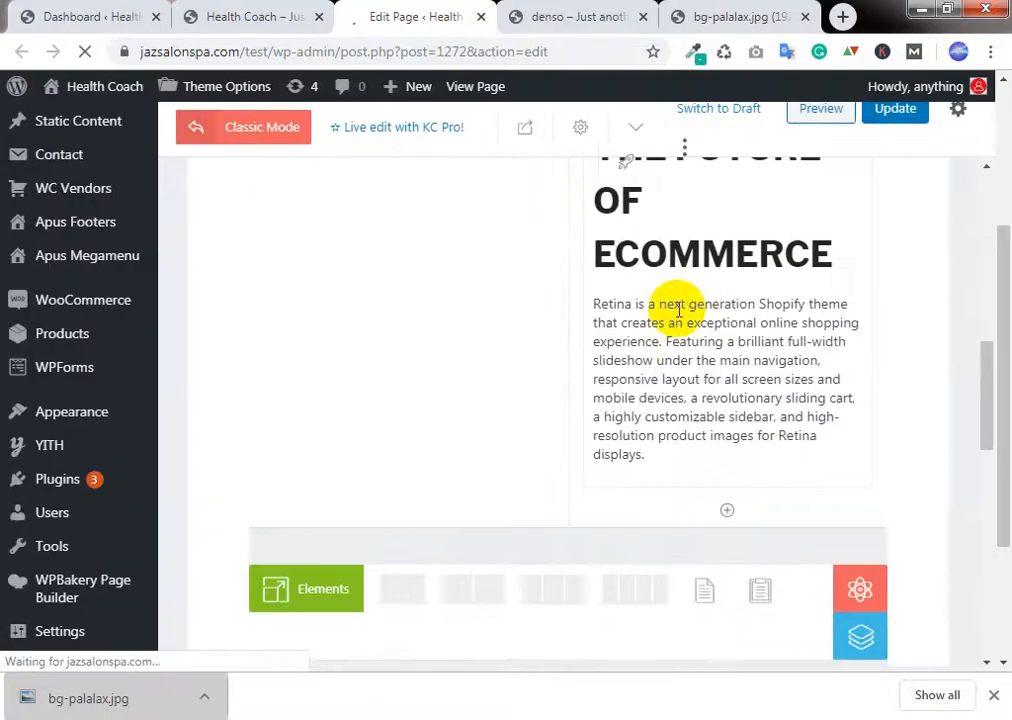
scroll(671, 305, up, 2)
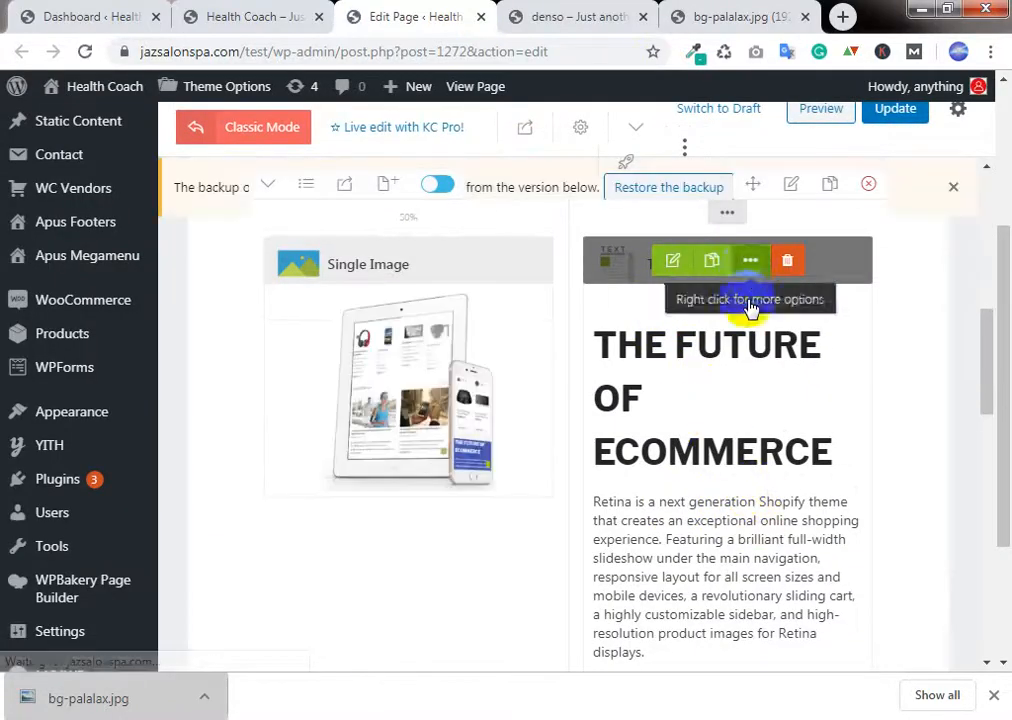
click(673, 261)
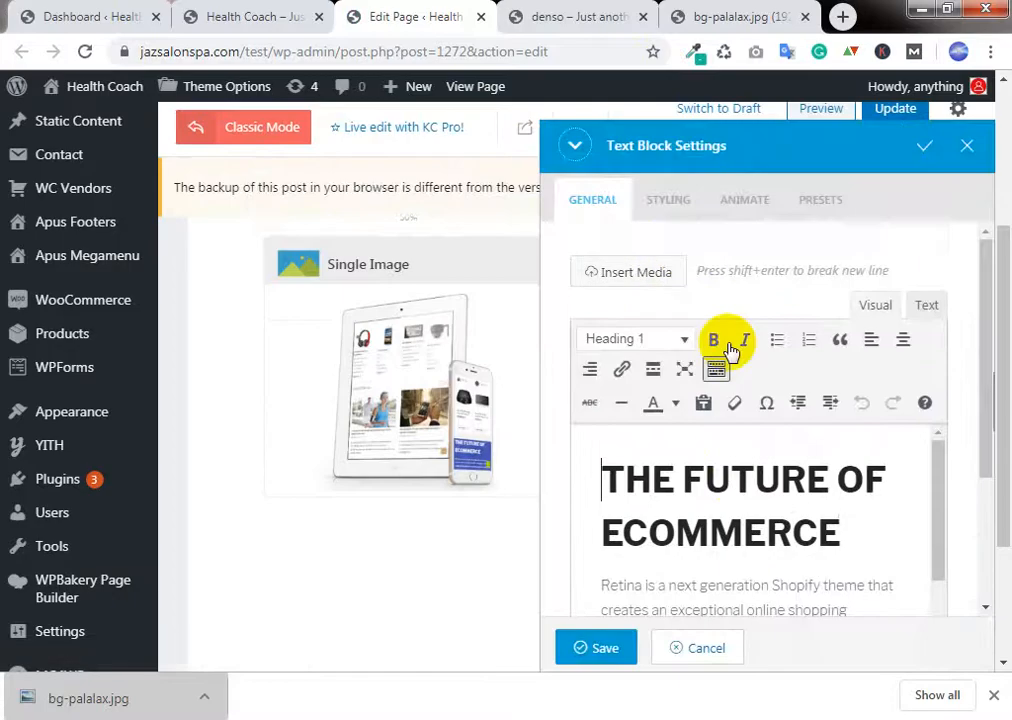
scroll(723, 339, down, 1)
scroll(720, 330, up, 1)
click(668, 203)
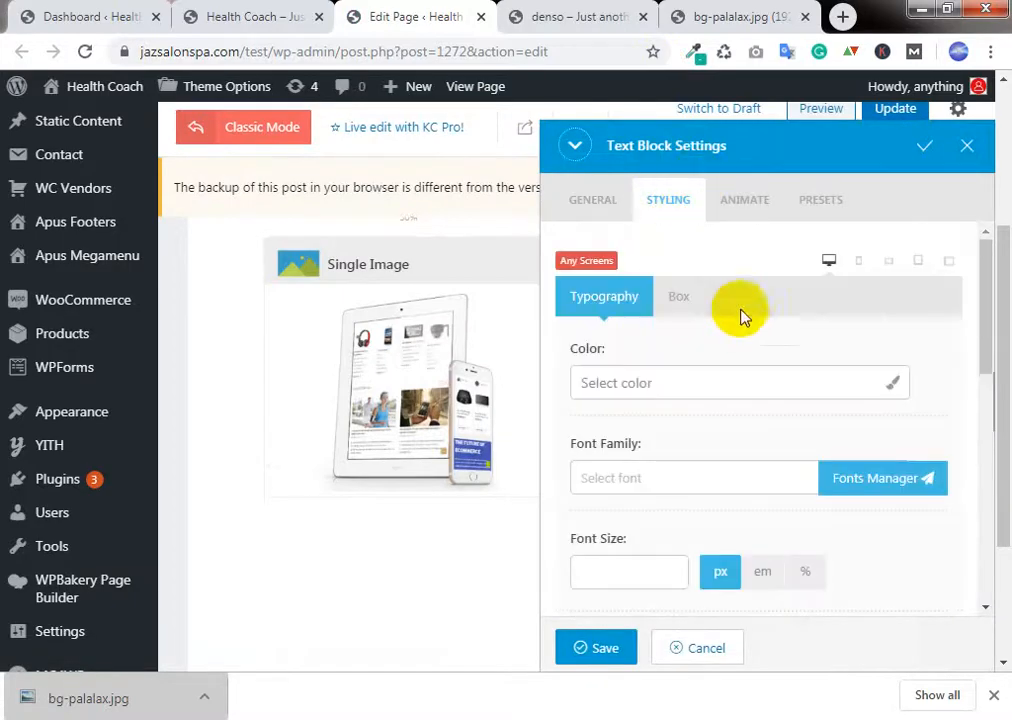
scroll(680, 300, down, 1)
click(660, 284)
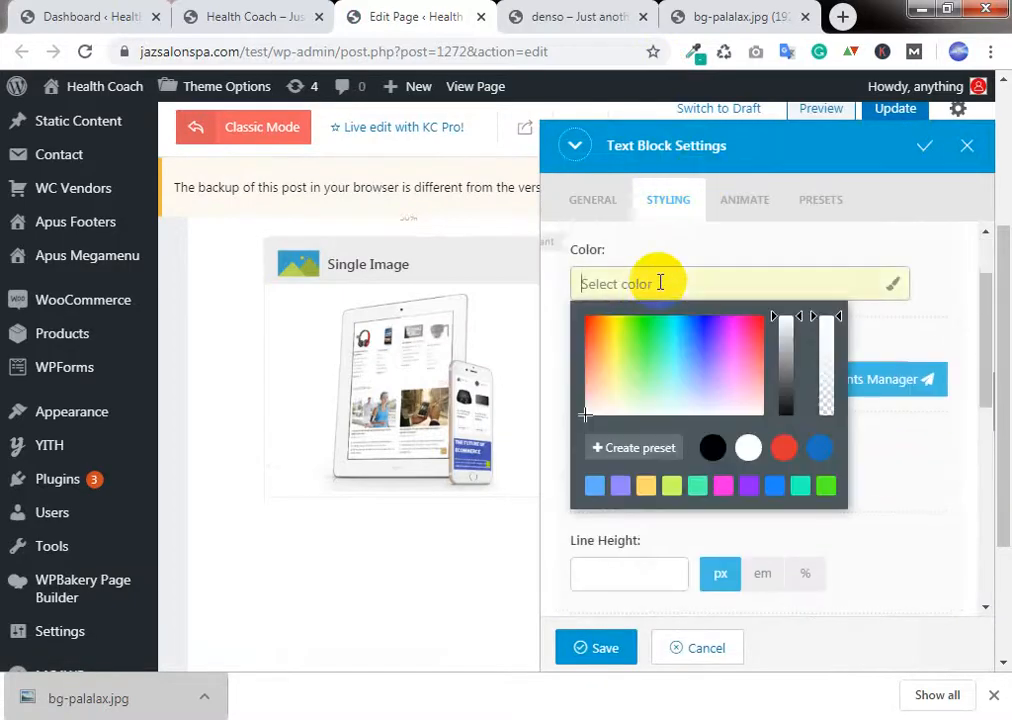
drag(703, 404, 549, 422)
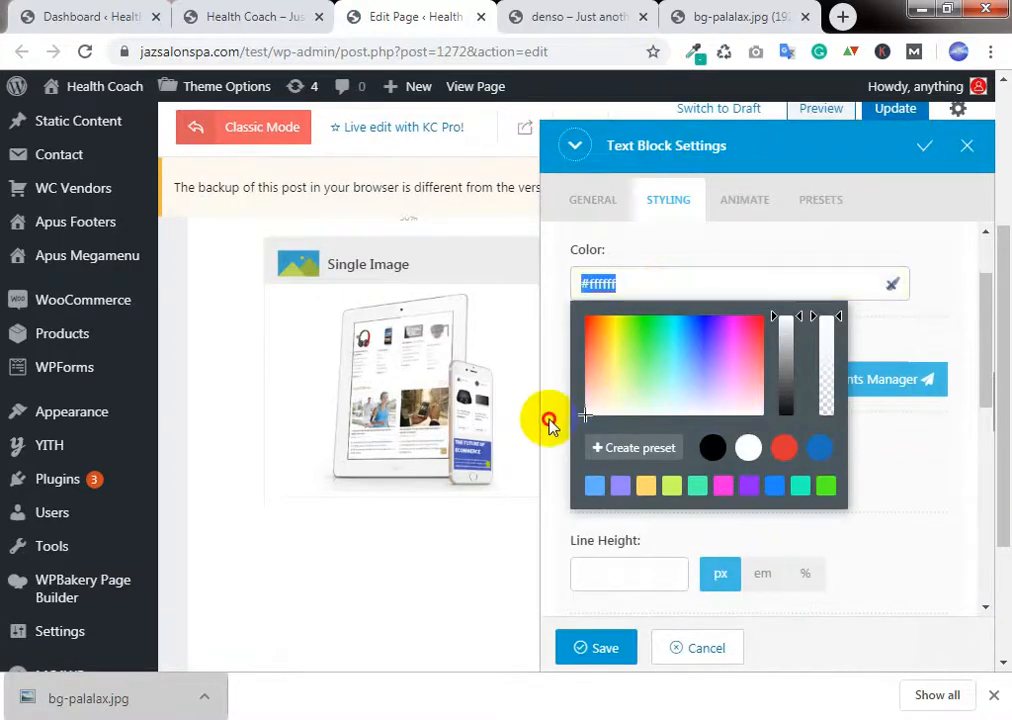
click(898, 337)
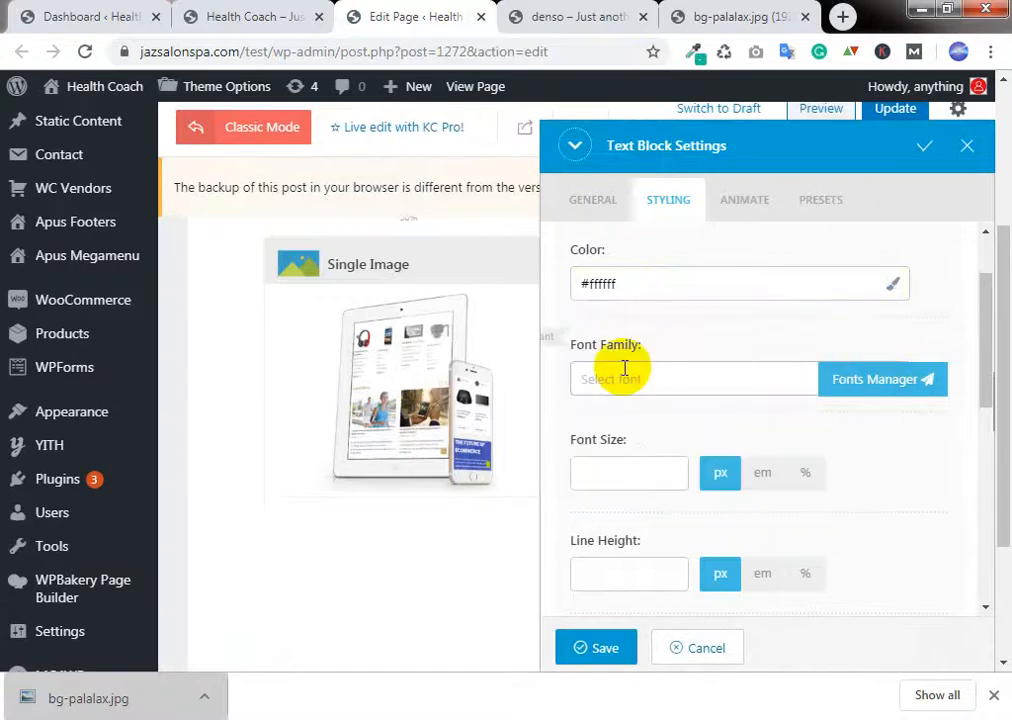
Step: Review the text block's remaining typography options and save its settings
scroll(775, 429, down, 1)
scroll(768, 424, down, 1)
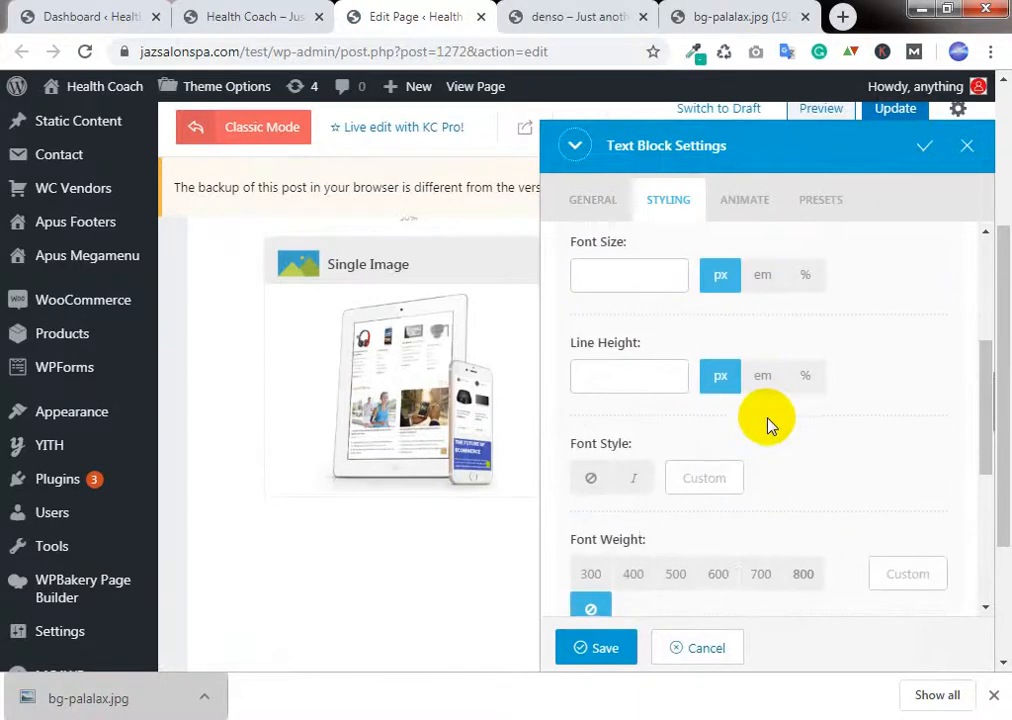
scroll(768, 424, down, 3)
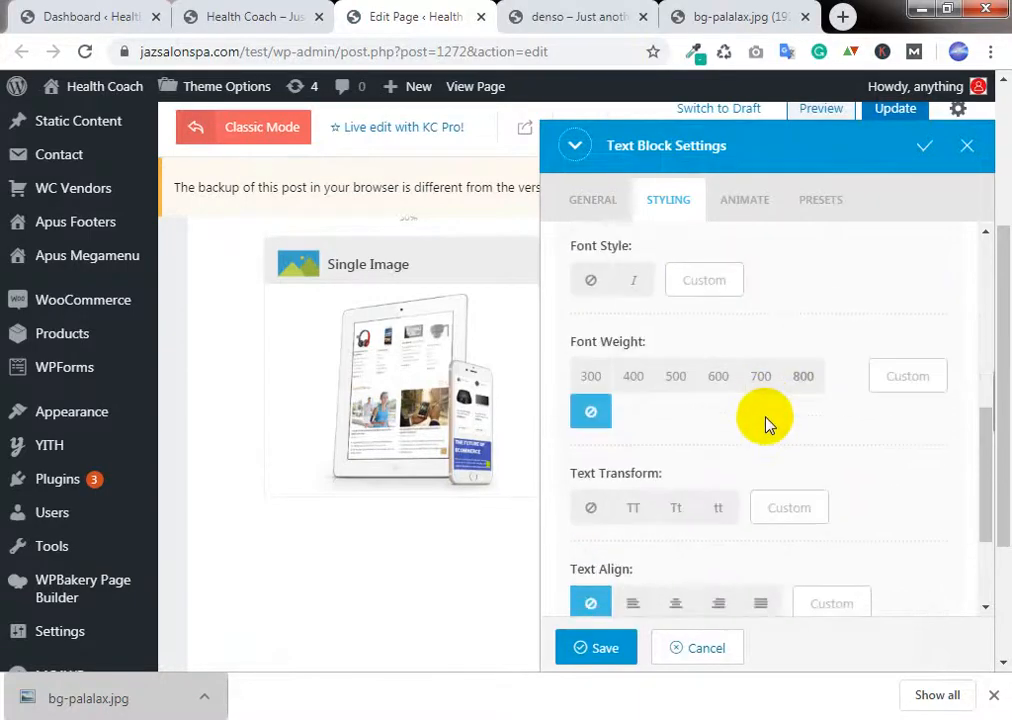
scroll(765, 422, down, 3)
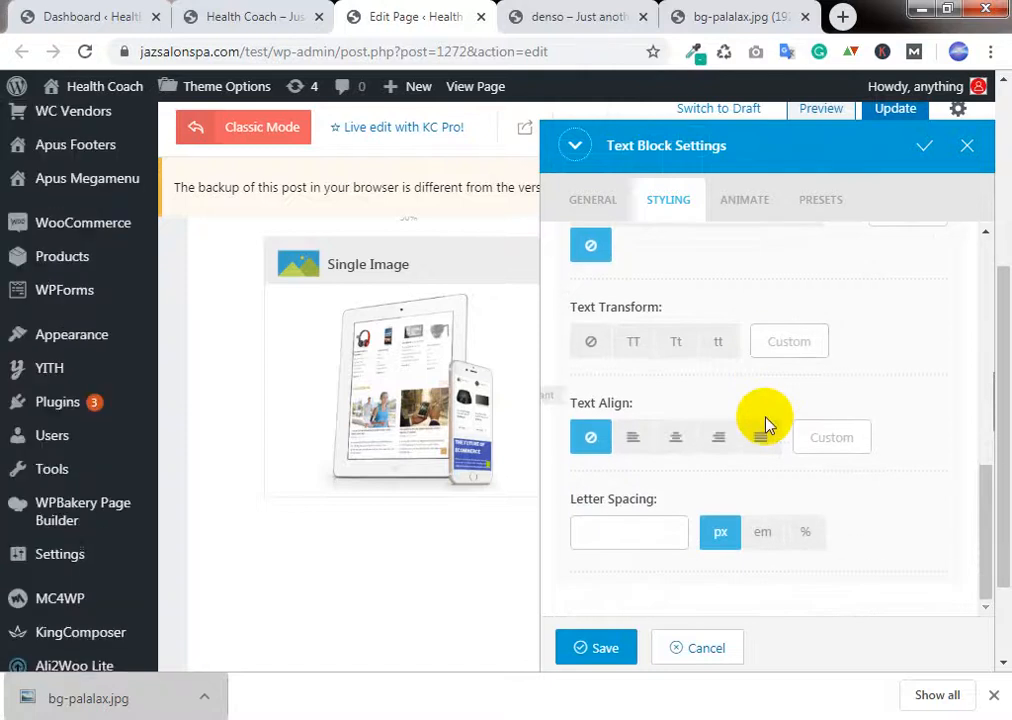
click(623, 646)
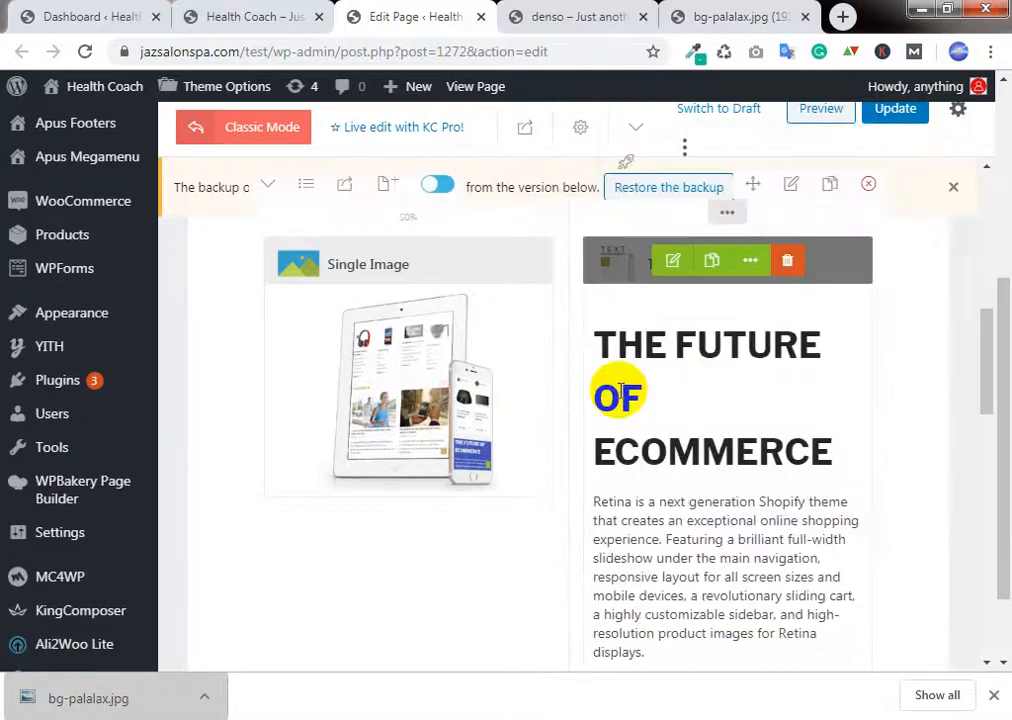
Step: Open the styling settings of the column holding the device image and review its typography options
scroll(355, 375, up, 1)
scroll(65, 343, up, 1)
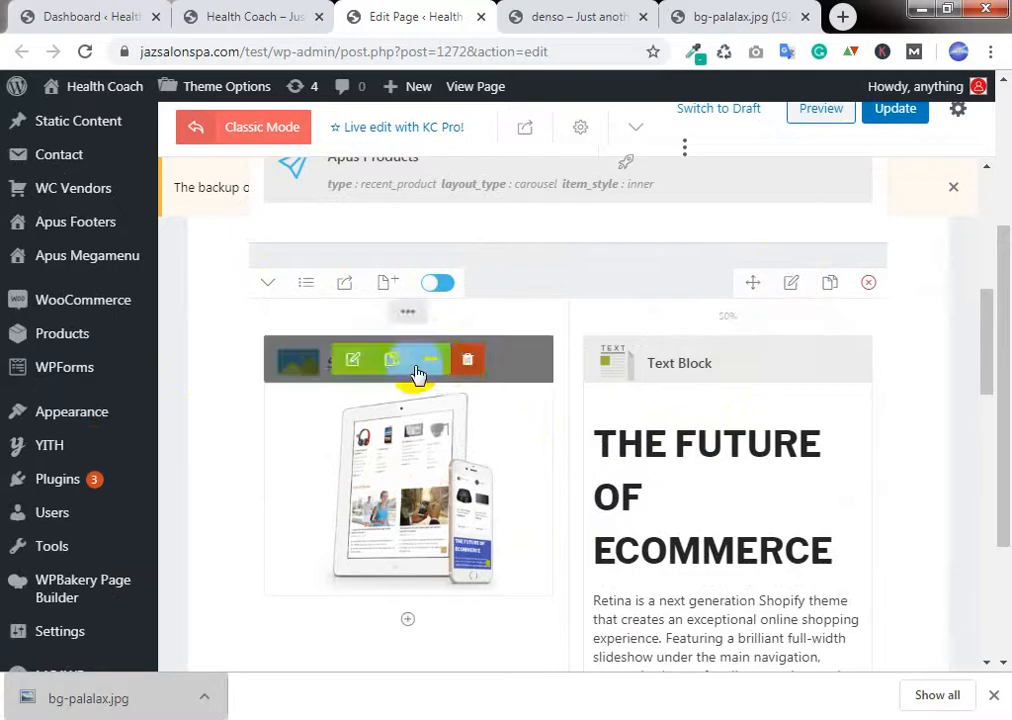
mouse_move(407, 322)
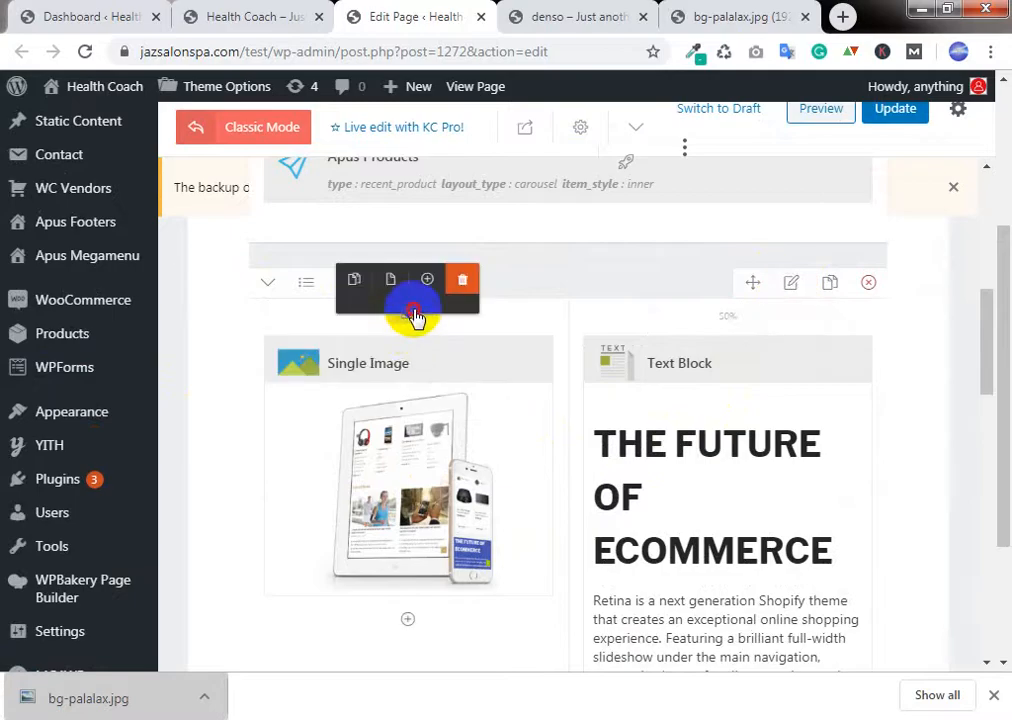
click(415, 318)
click(678, 214)
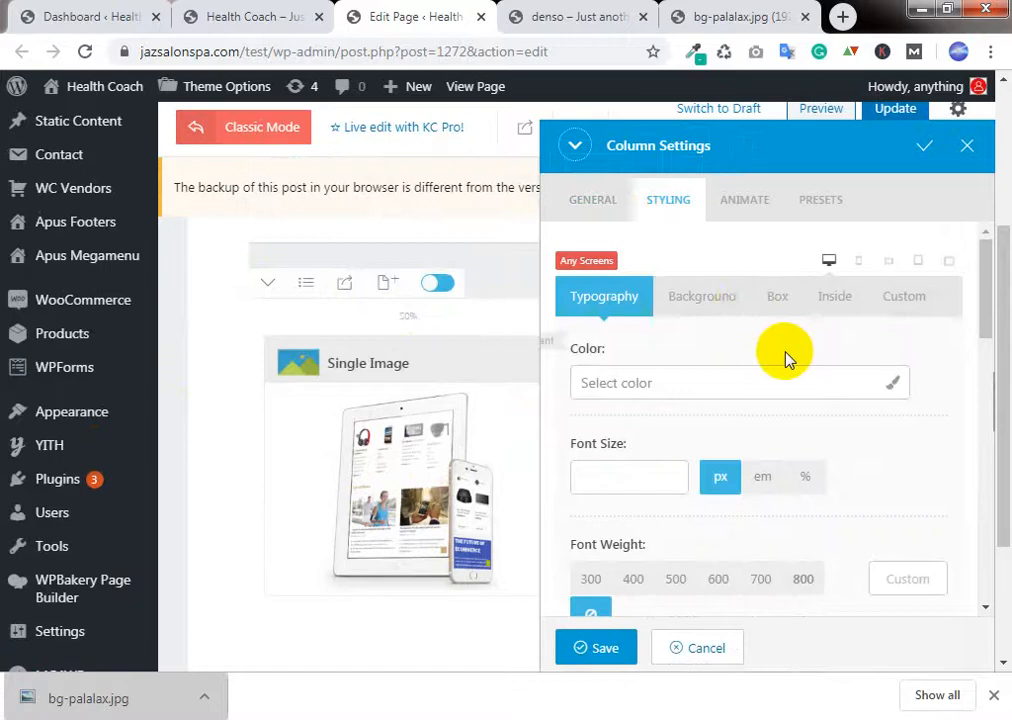
scroll(786, 355, down, 1)
scroll(786, 358, down, 6)
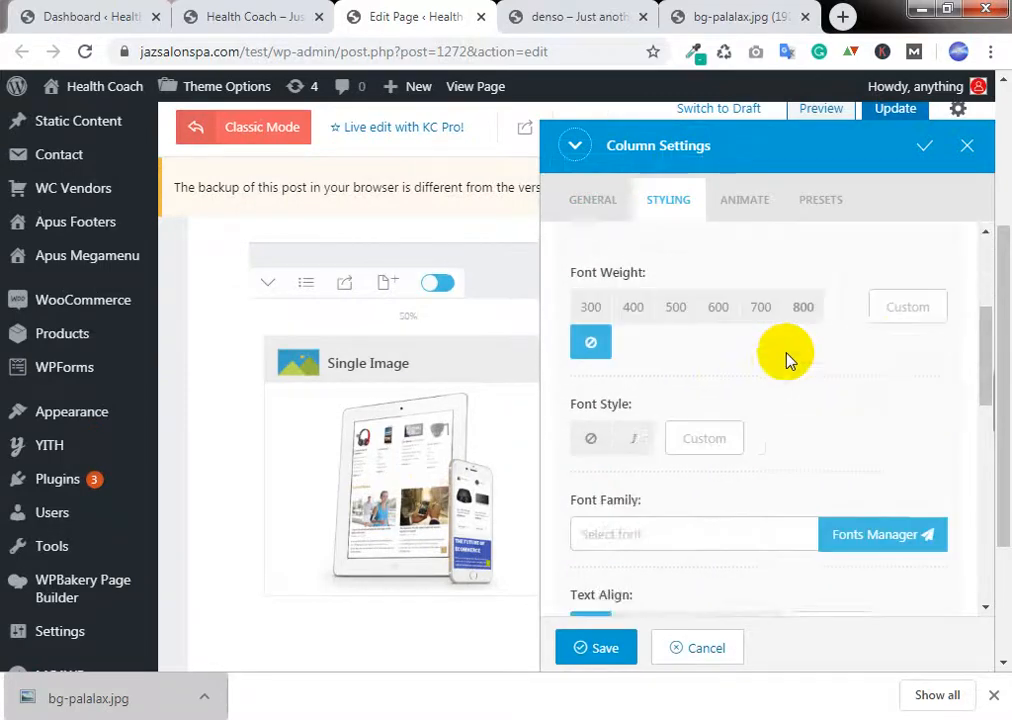
scroll(786, 360, down, 2)
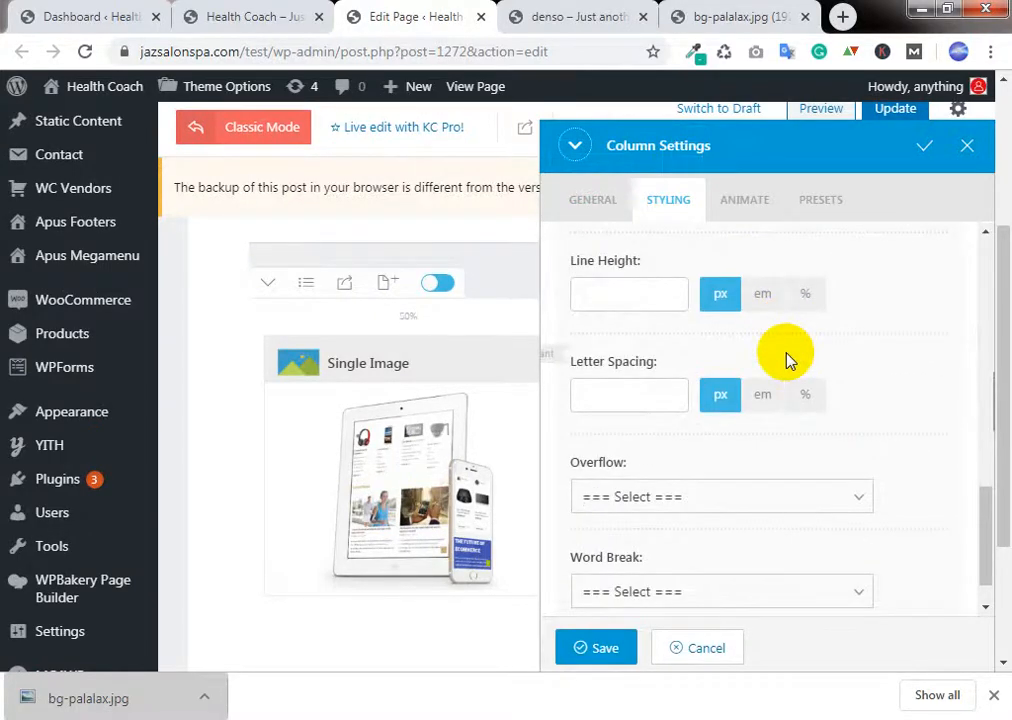
scroll(795, 320, down, 1)
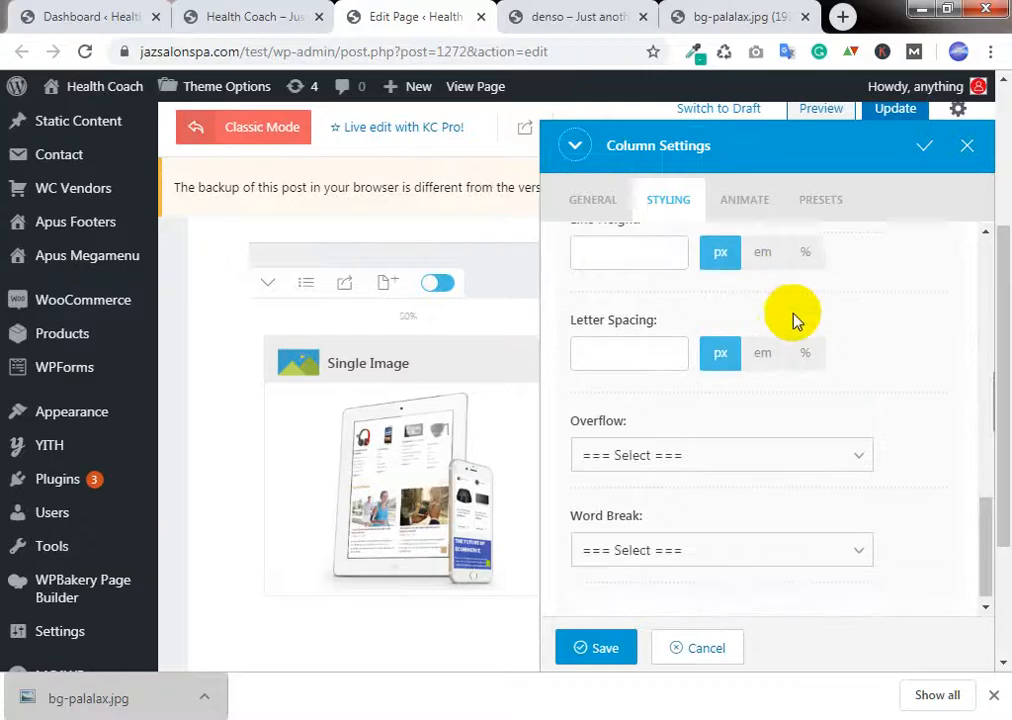
scroll(648, 430, up, 5)
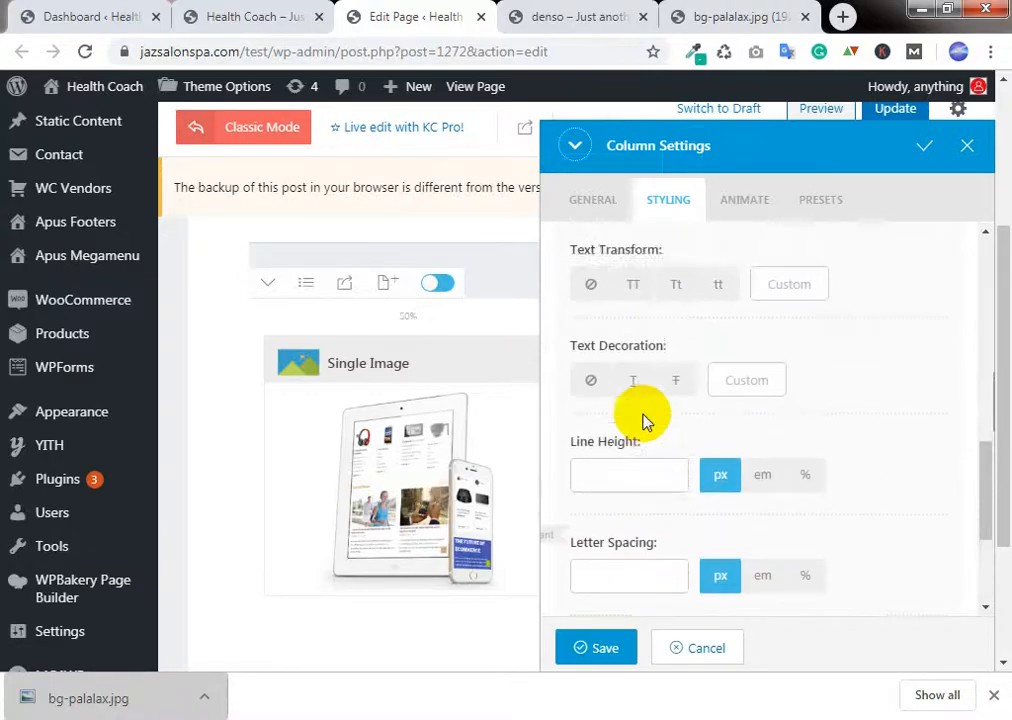
scroll(648, 422, up, 4)
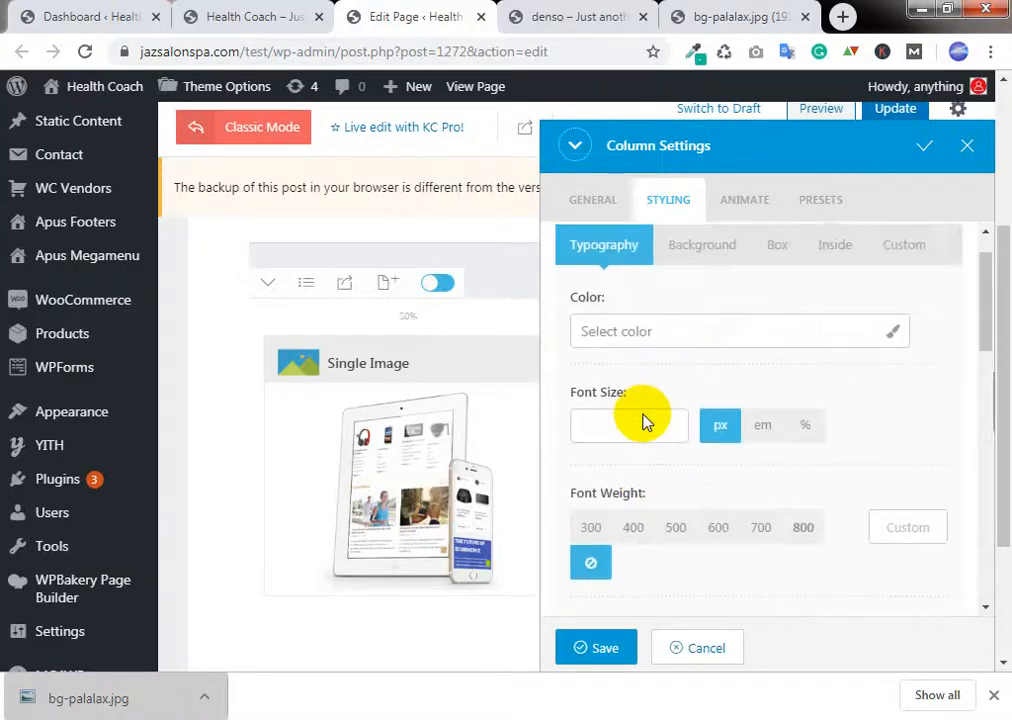
Step: Set the top and bottom padding of the device image column to 50px in its Inside styling
click(902, 318)
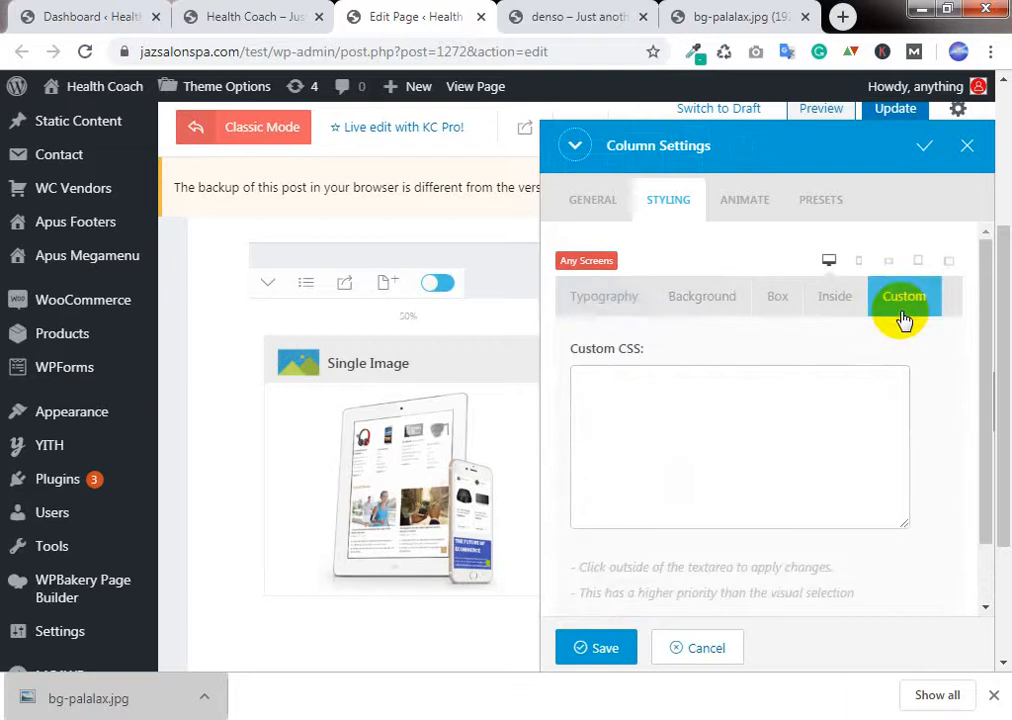
click(822, 302)
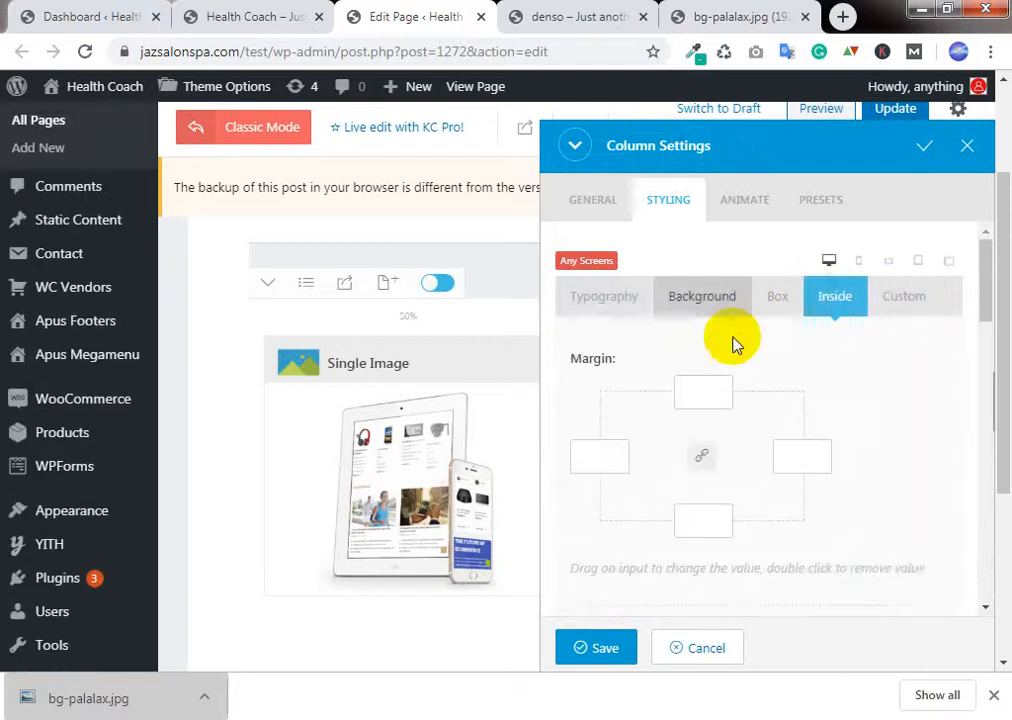
scroll(765, 398, down, 3)
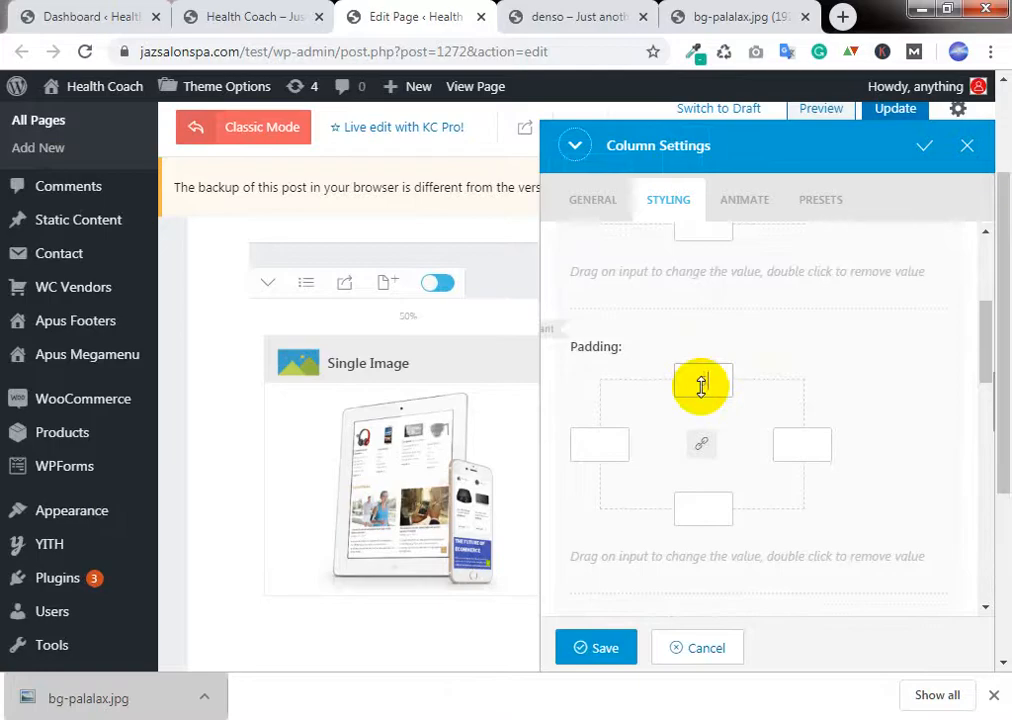
click(696, 513)
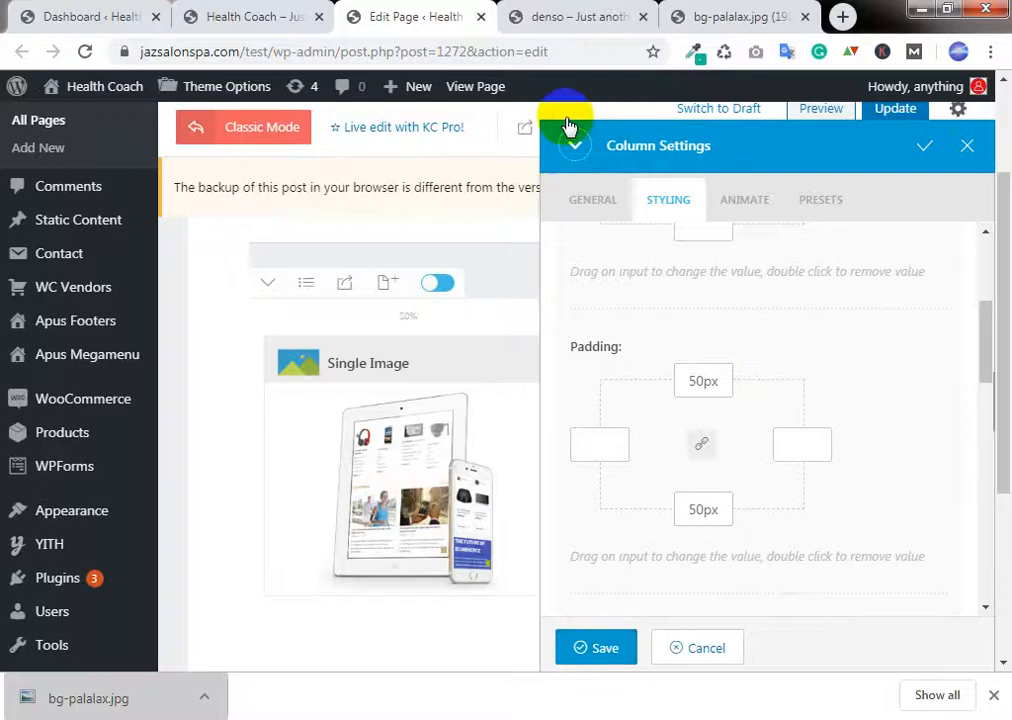
Step: Switch to the Denso demo's ecommerce banner and briefly open and close Paint
click(598, 15)
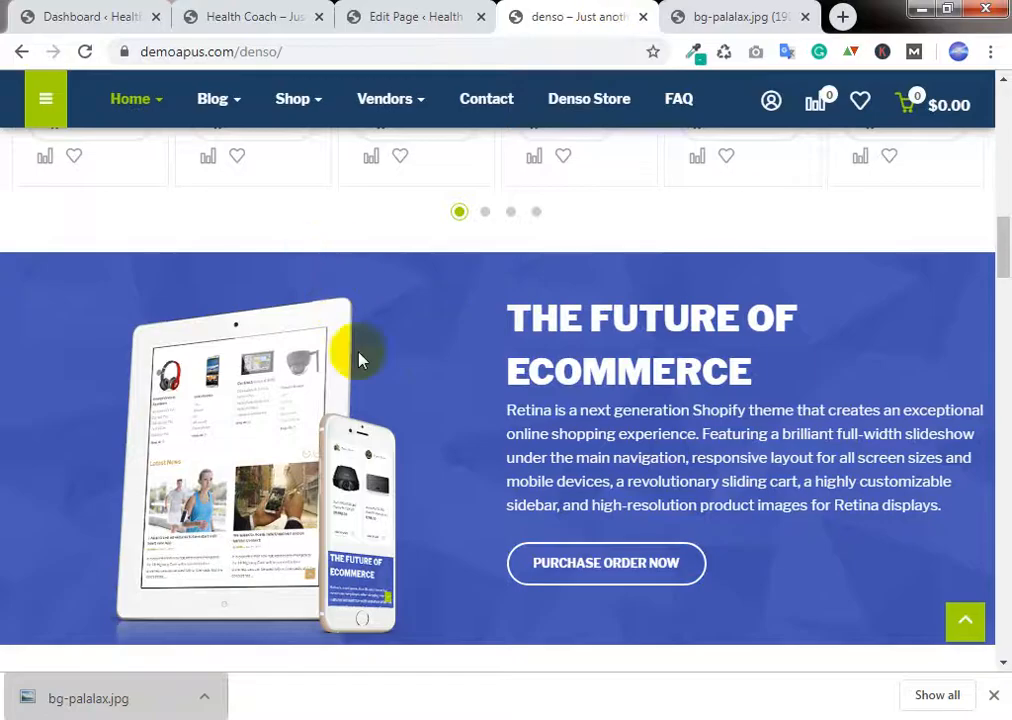
key(super)
key(super)
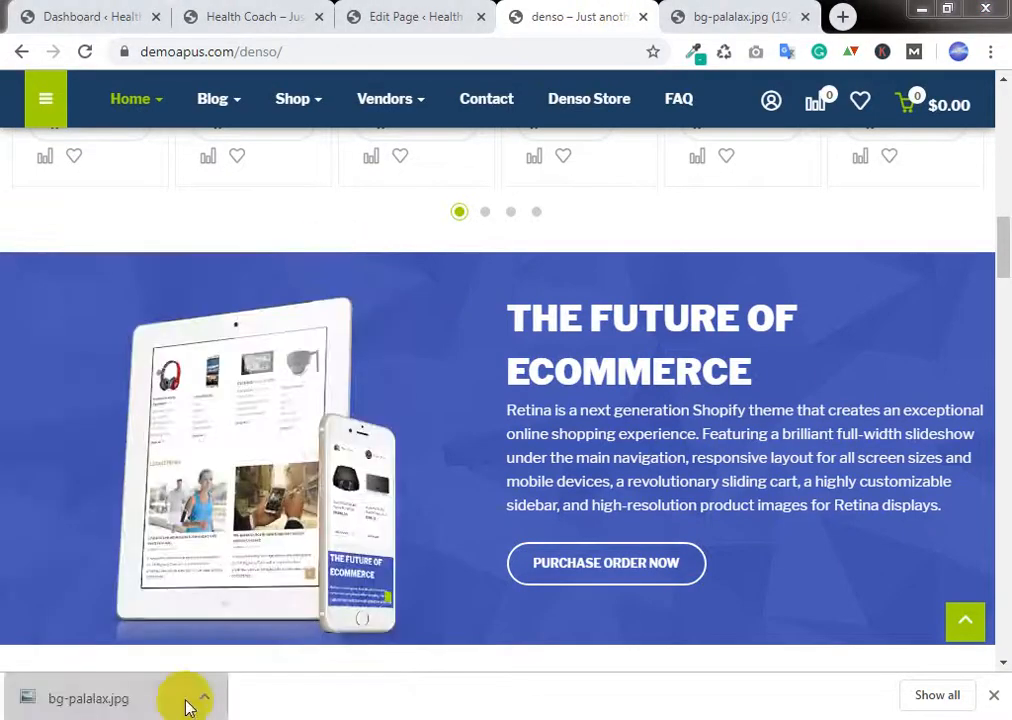
click(12, 717)
click(80, 388)
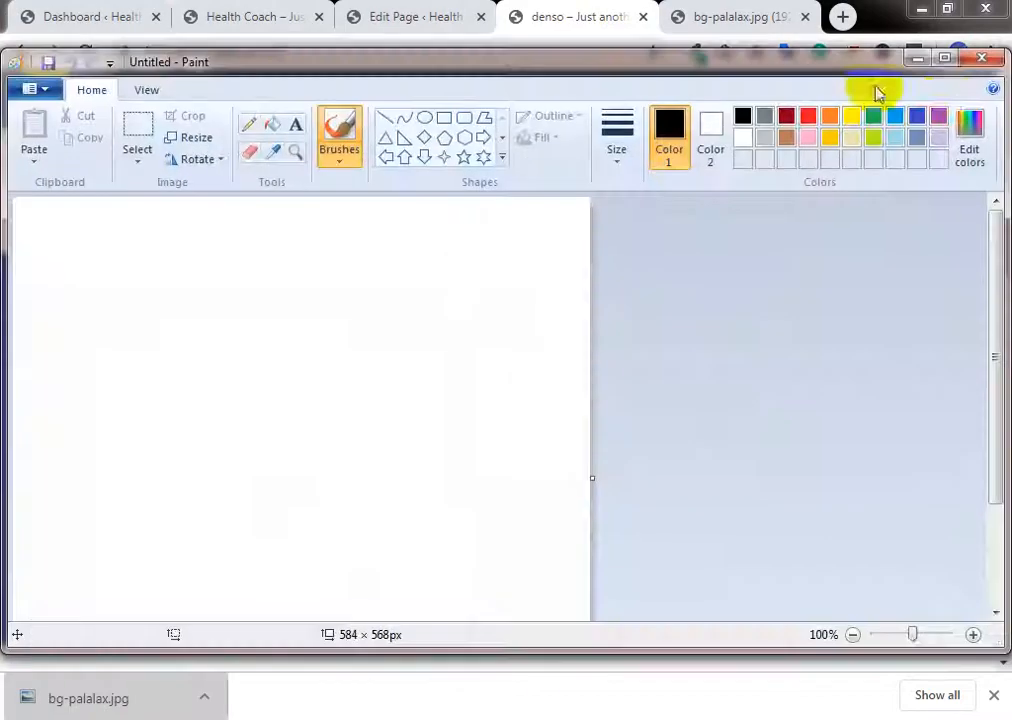
click(975, 60)
Step: Capture the blue strip above the demo banner's device image with the Snipping Tool to gauge the top spacing, and close the snip
key(super)
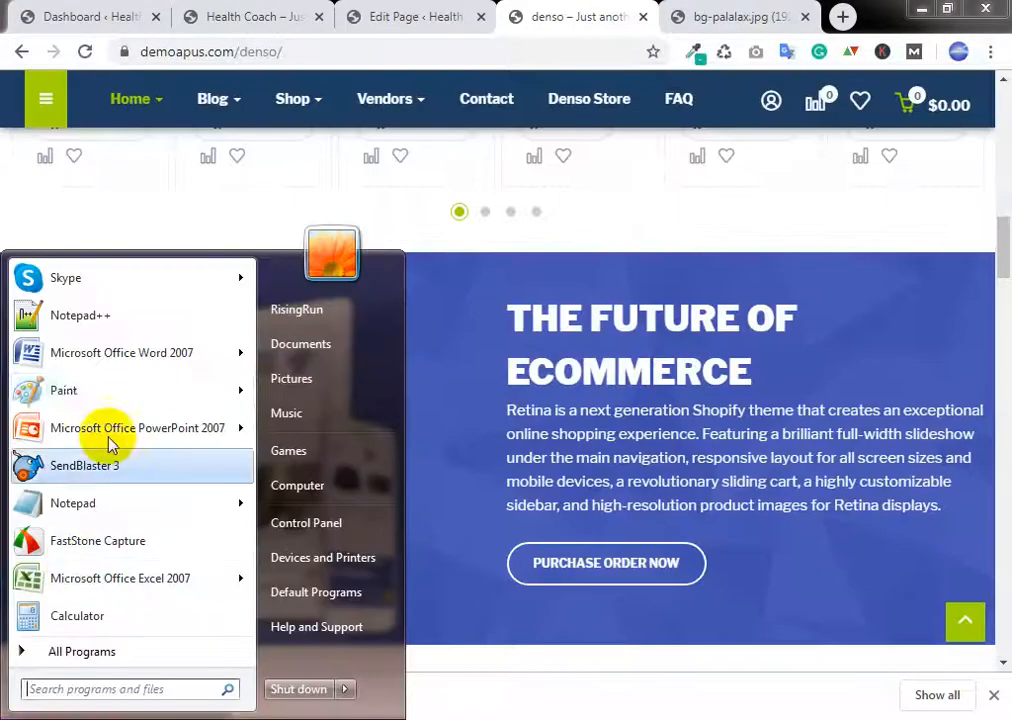
click(71, 689)
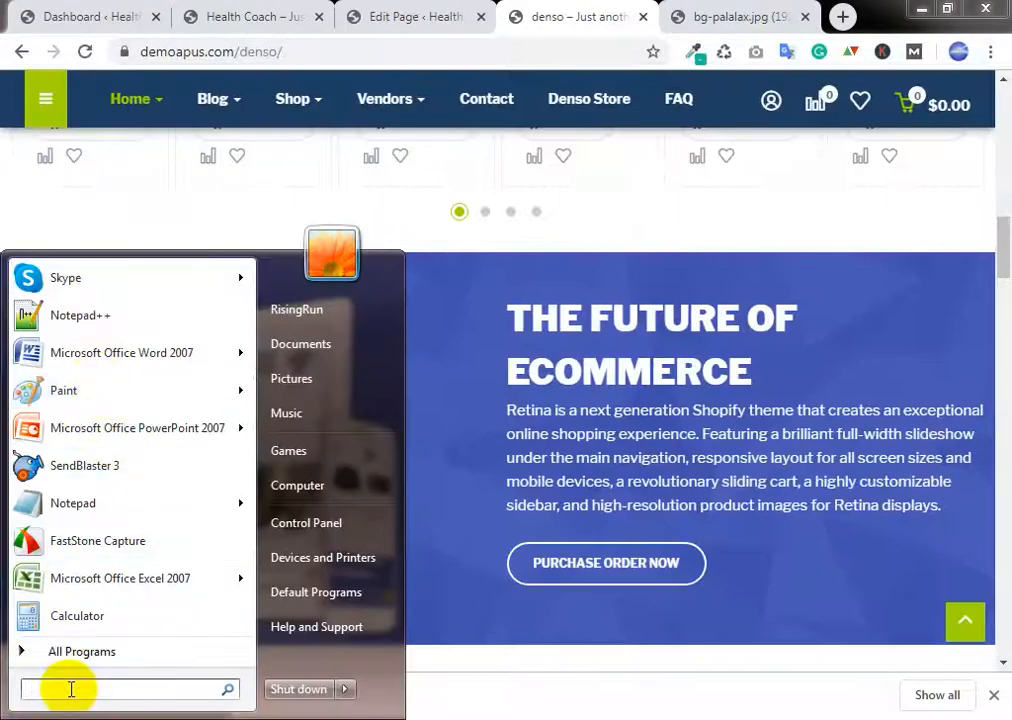
click(888, 469)
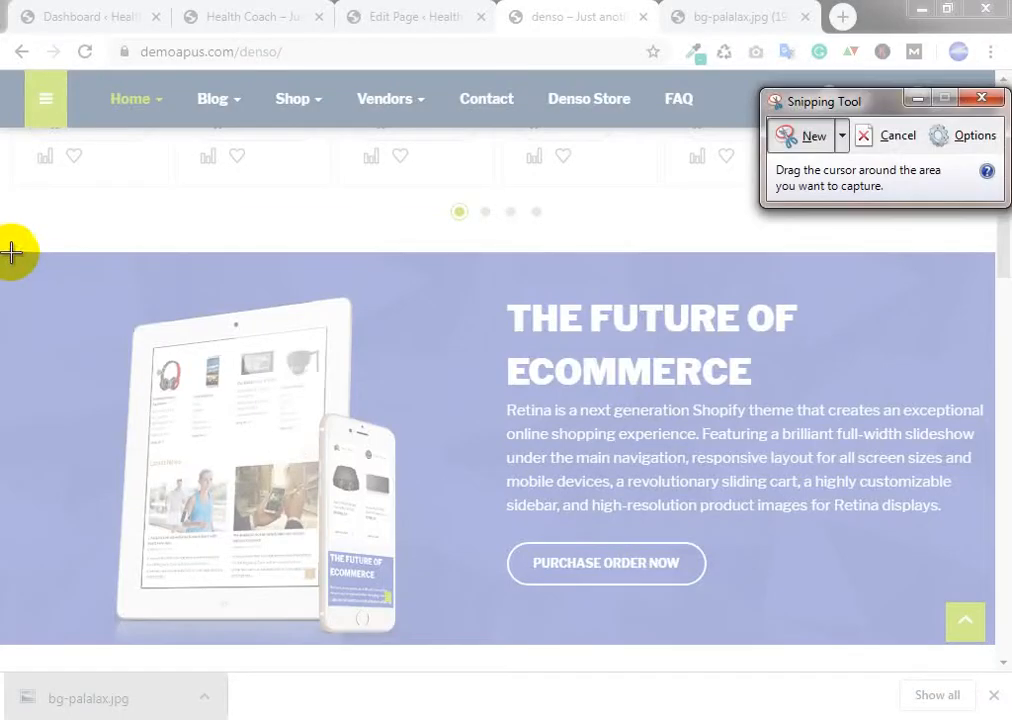
drag(10, 252, 463, 298)
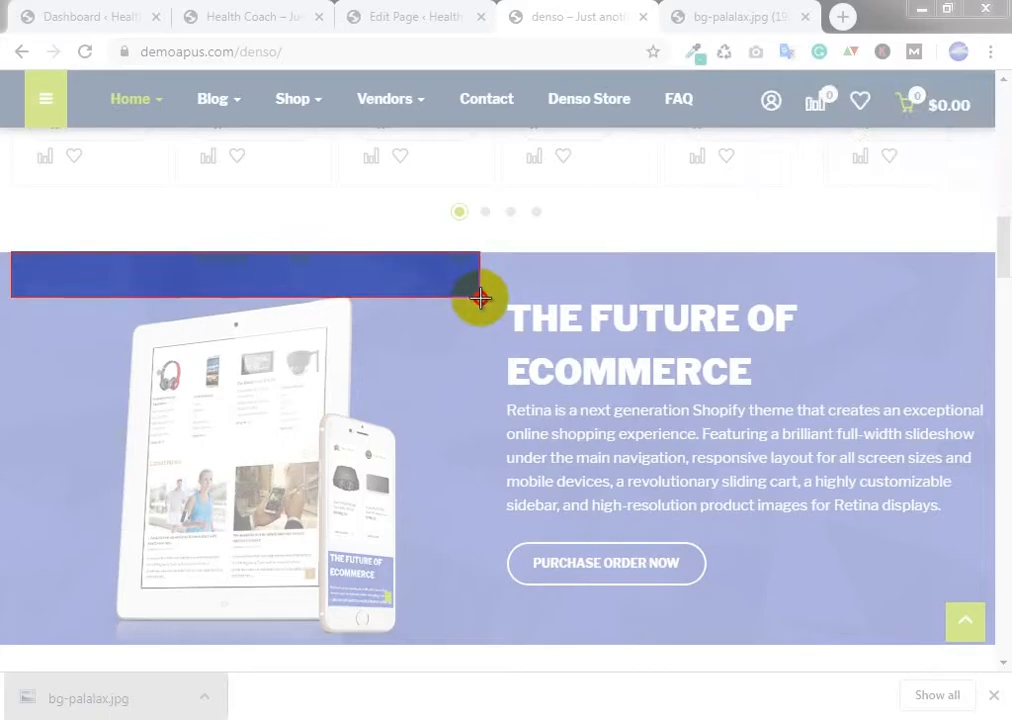
drag(480, 297, 484, 299)
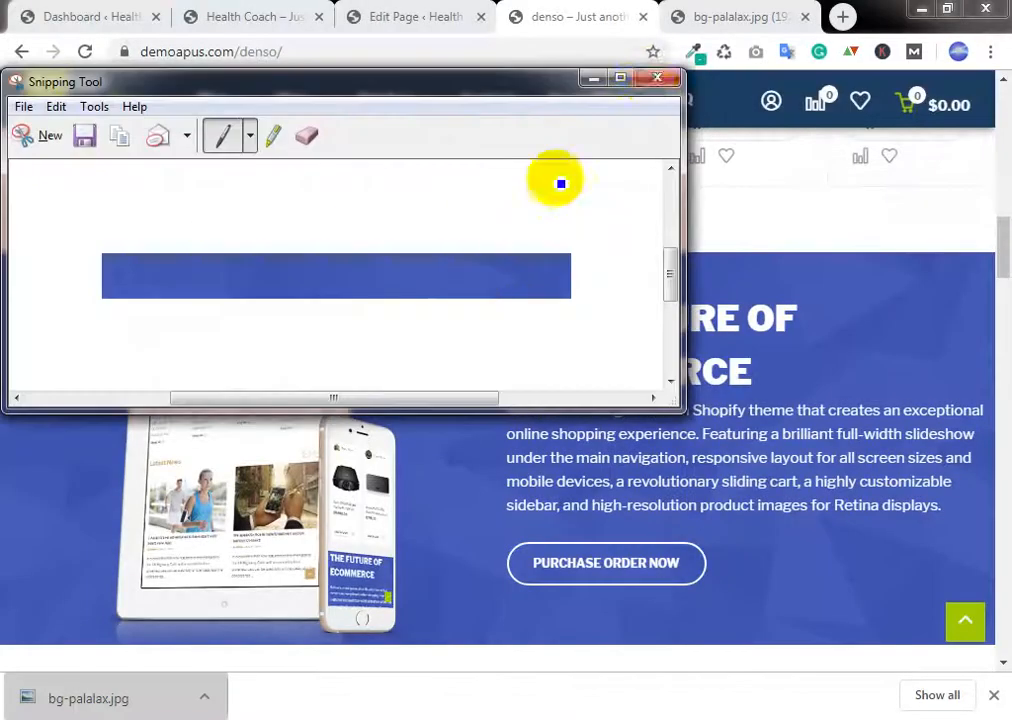
click(657, 77)
click(426, 260)
Step: View the test site's ecommerce banner to compare the spacing above its device image with the demo
click(240, 16)
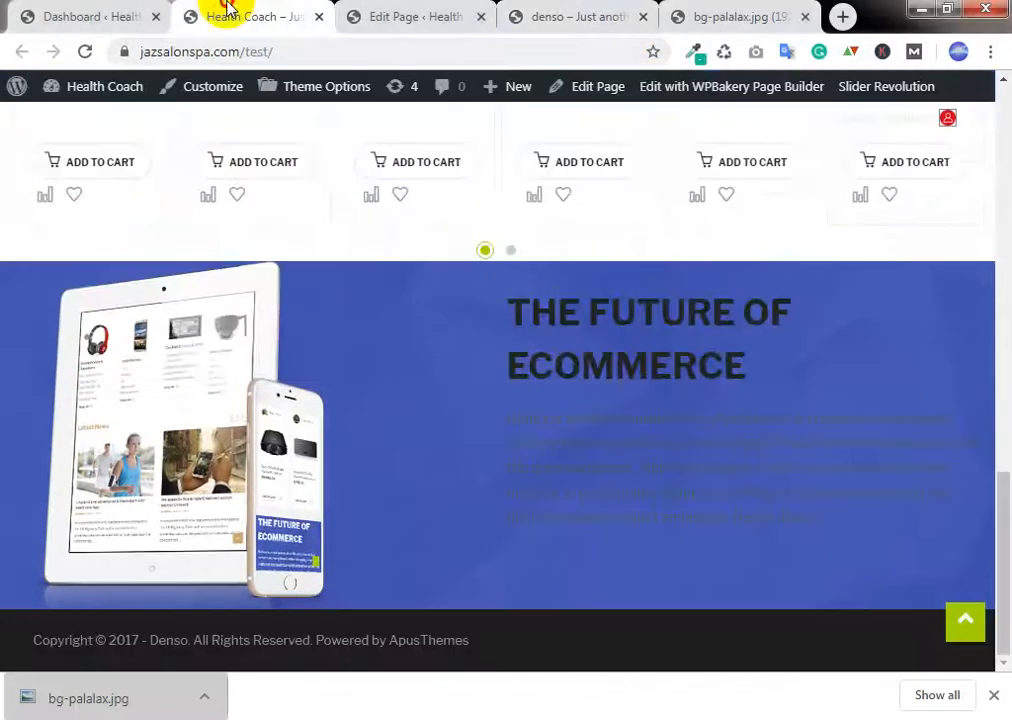
scroll(282, 565, up, 3)
scroll(305, 503, down, 1)
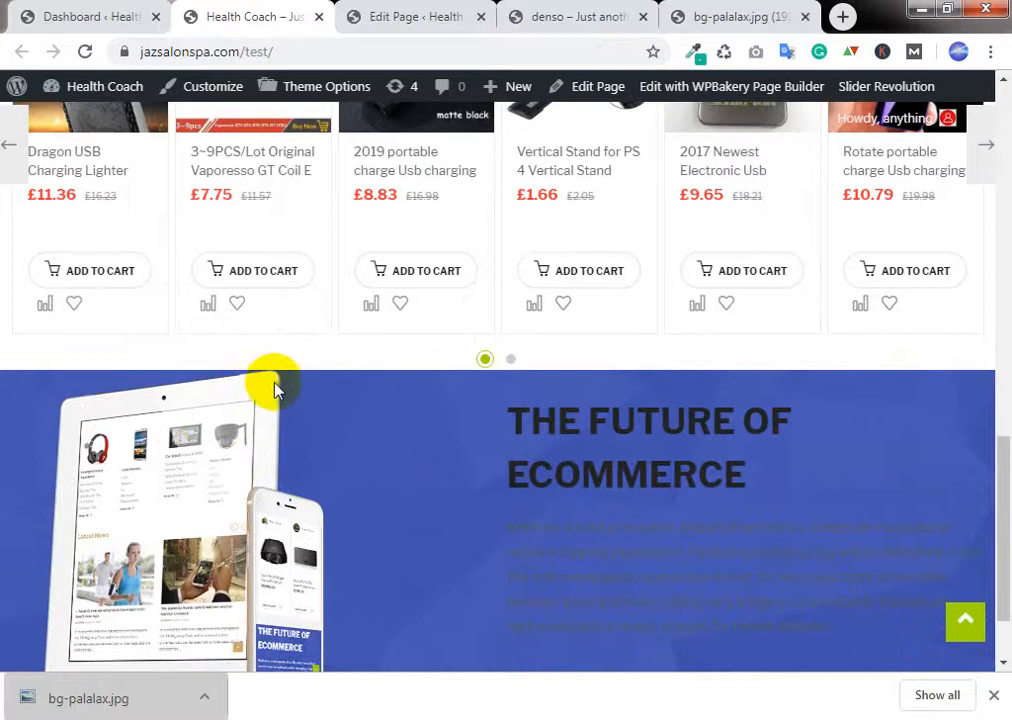
Step: Set the image column's top padding to 36px, reduce its bottom padding, and save the column settings
click(470, 10)
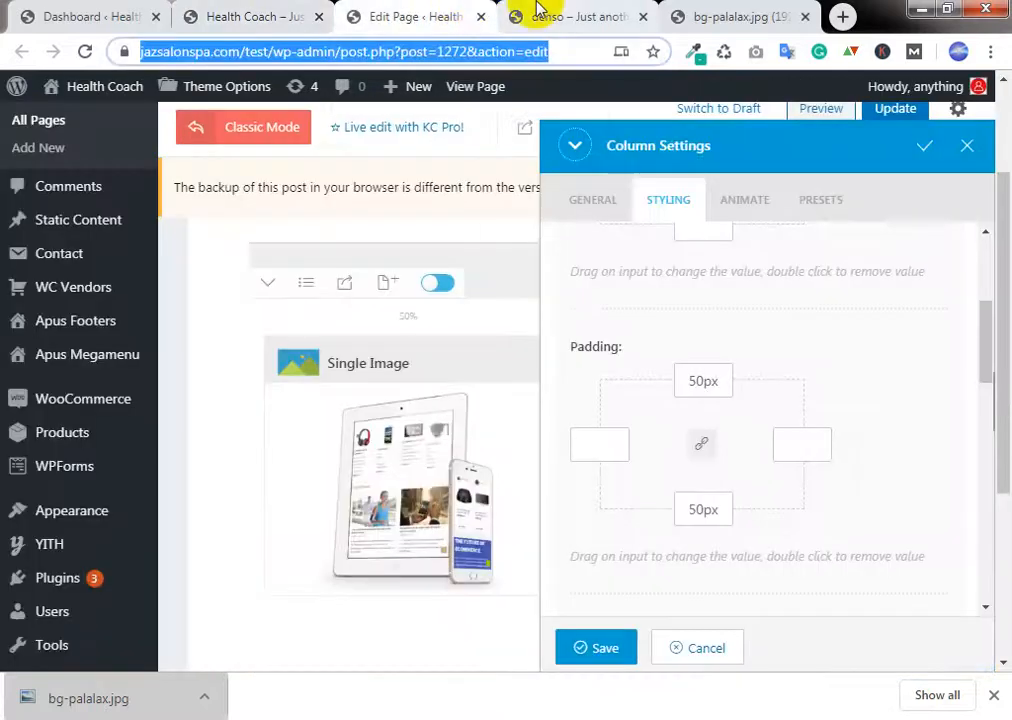
click(700, 380)
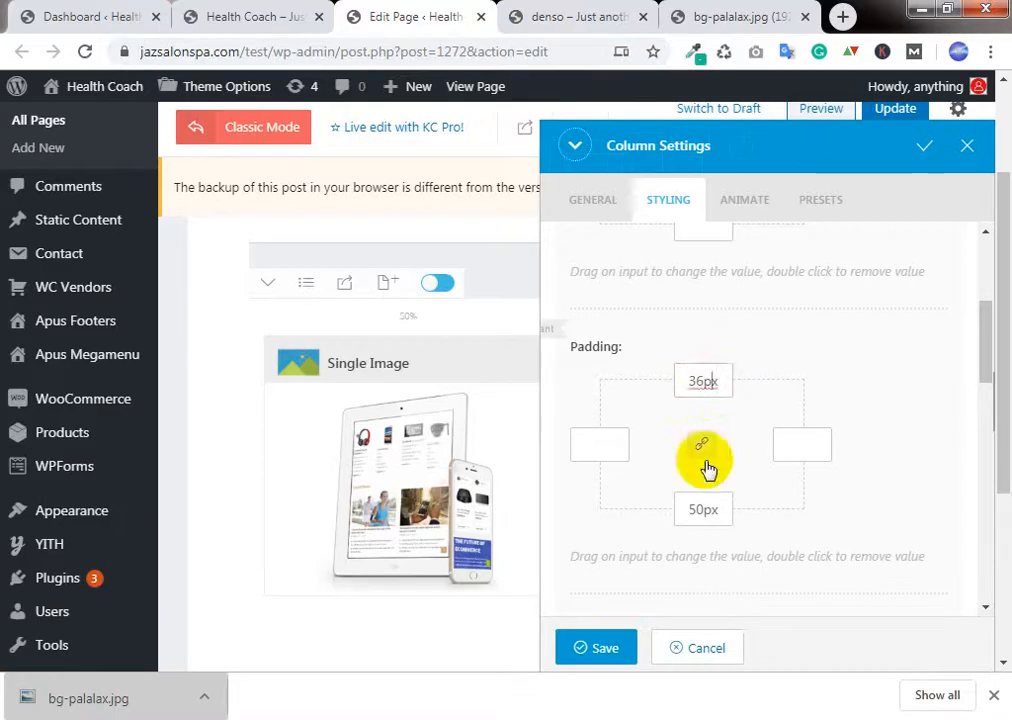
drag(705, 510, 706, 522)
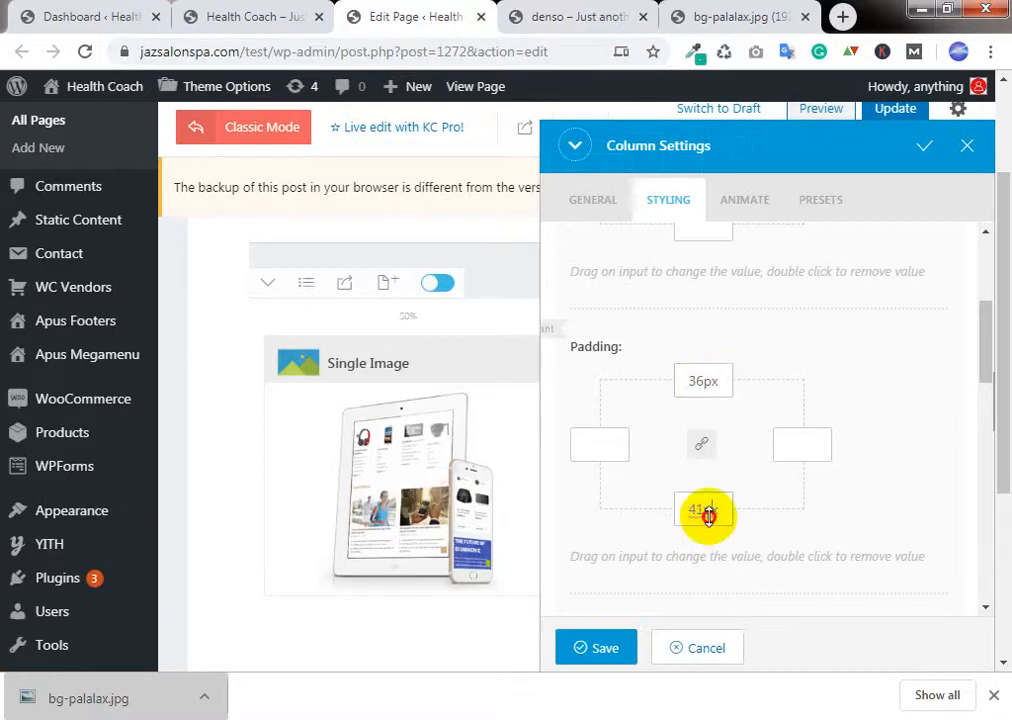
click(596, 648)
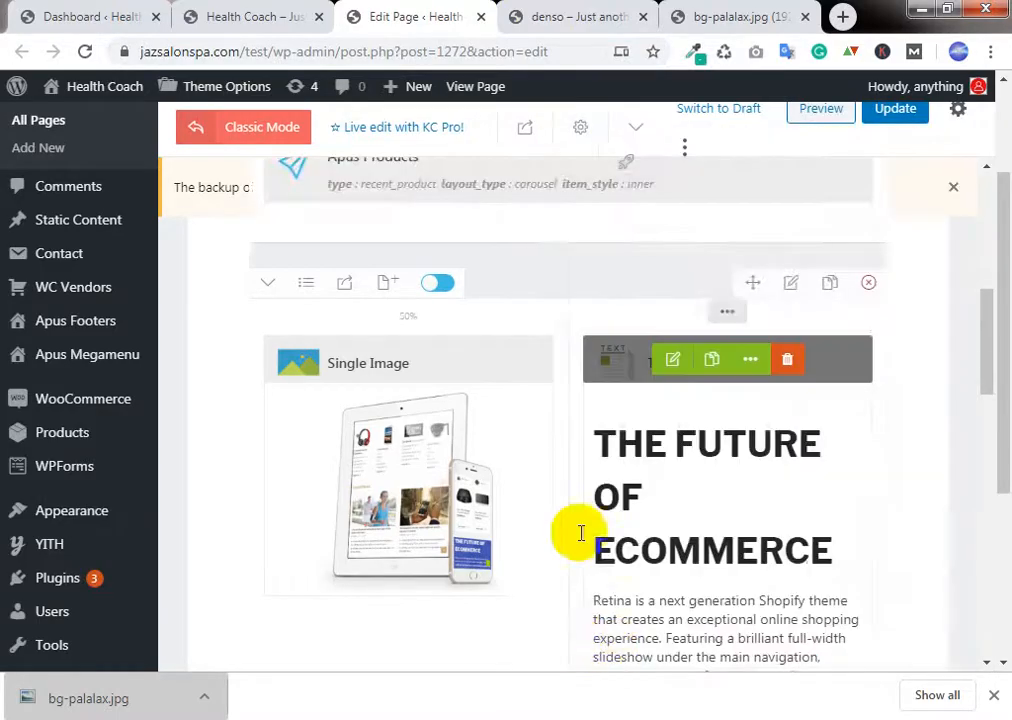
Step: Compare the ecommerce banner on the test site with the Denso demo, checking the spacing beneath the device image
scroll(495, 360, down, 2)
click(253, 14)
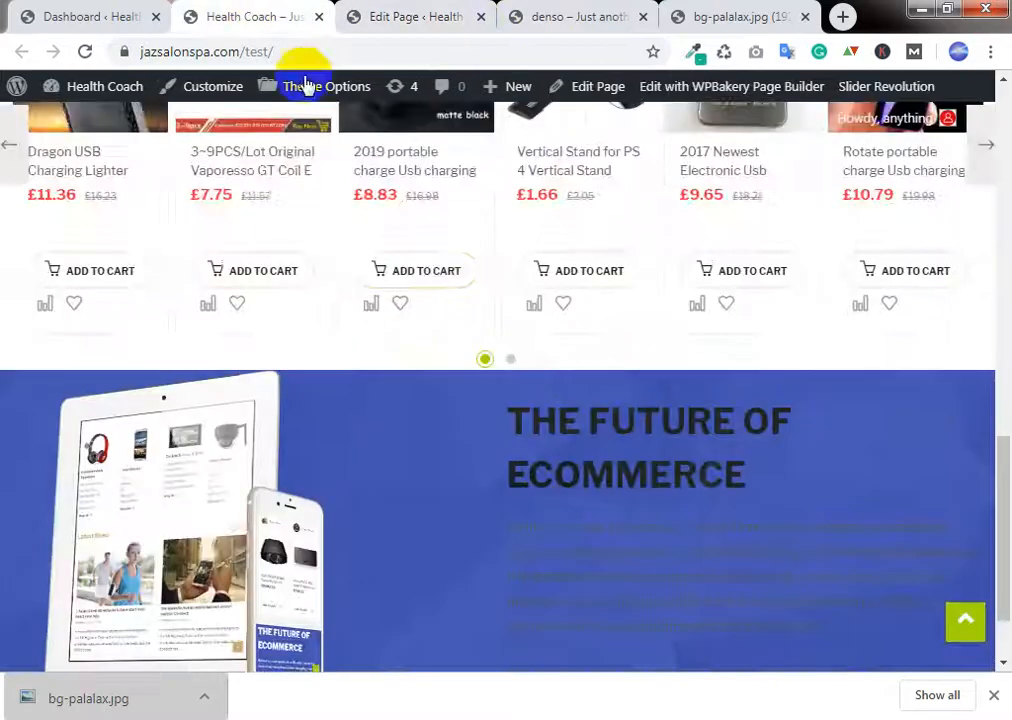
click(520, 18)
scroll(473, 335, down, 2)
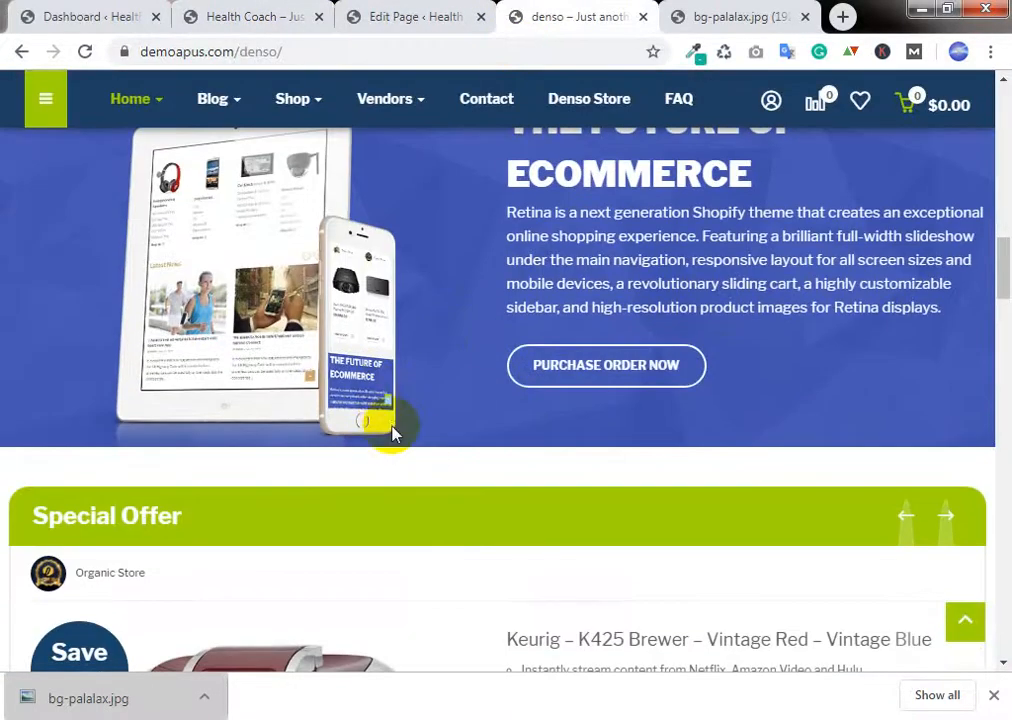
Step: Open the ecommerce banner's image column settings in the page editor and look through the general, styling, animation and preset options
click(384, 17)
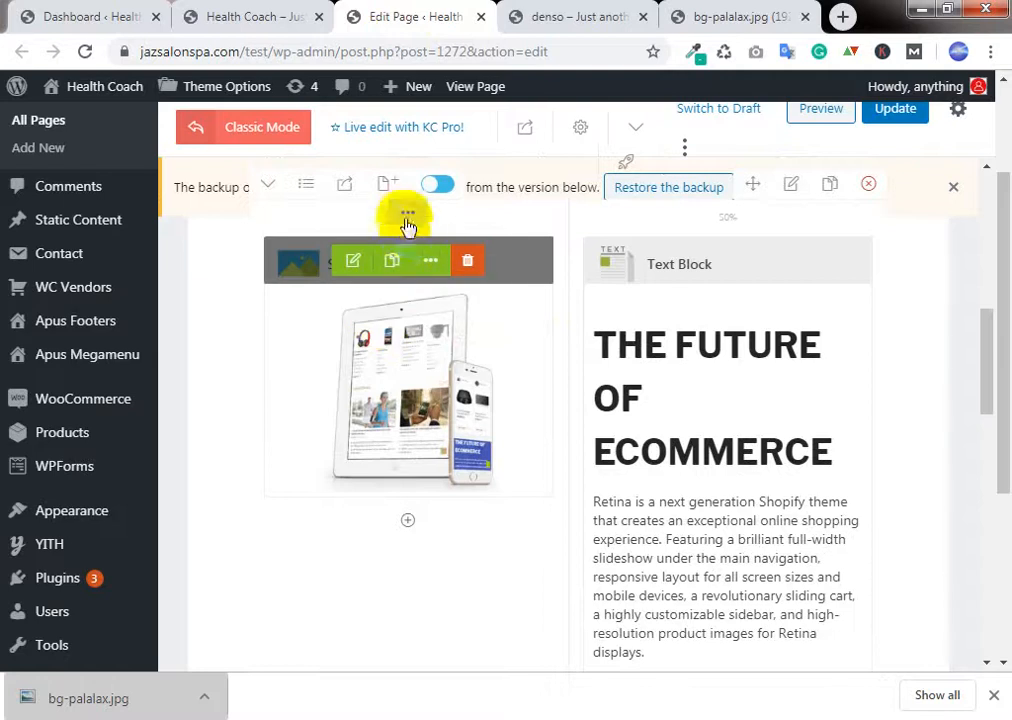
click(408, 210)
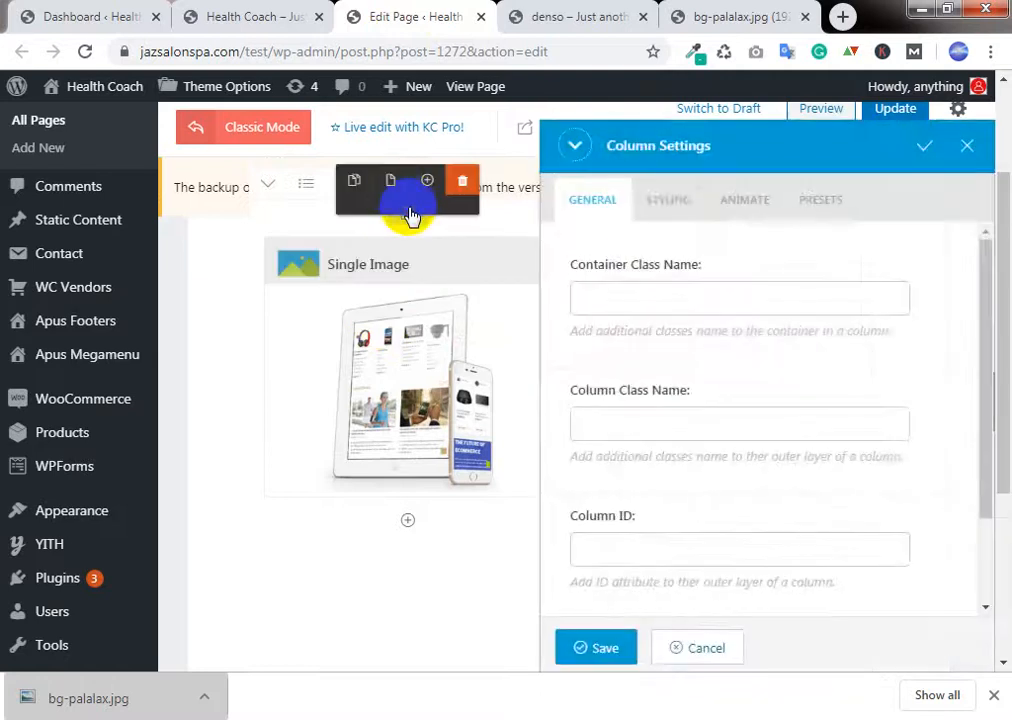
click(672, 208)
click(755, 215)
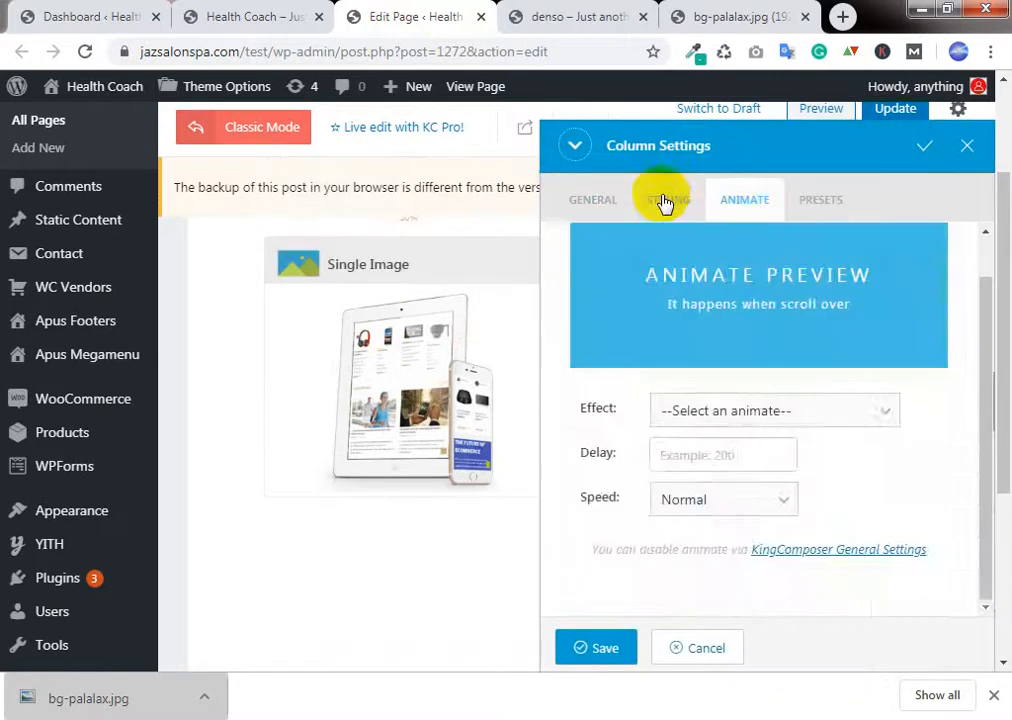
click(661, 202)
scroll(822, 423, down, 10)
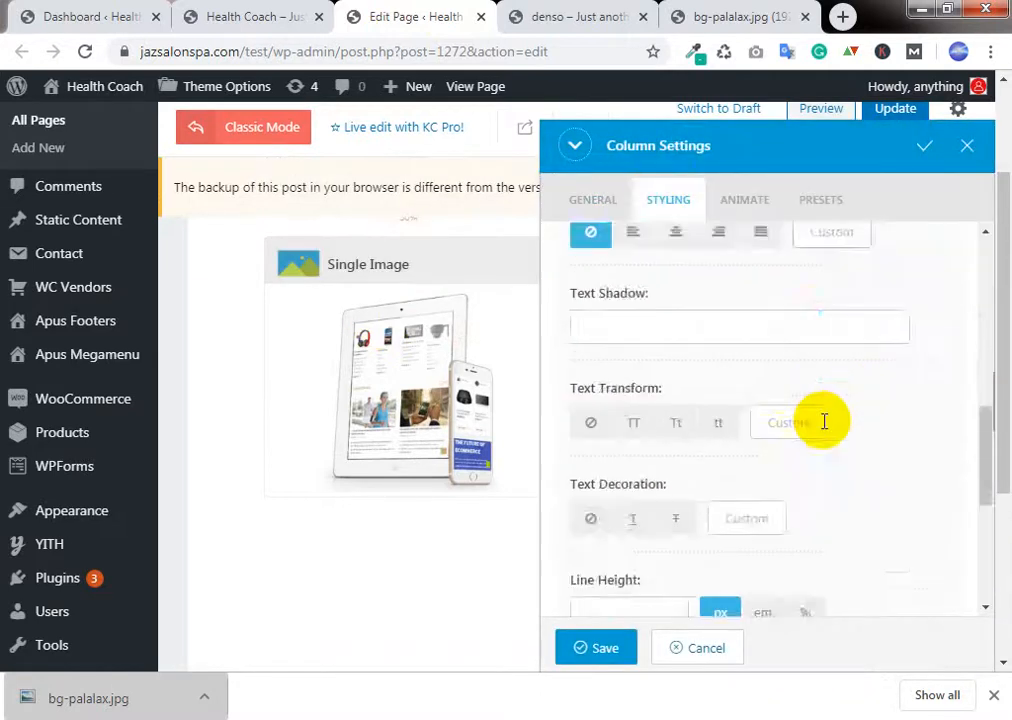
click(600, 200)
click(822, 199)
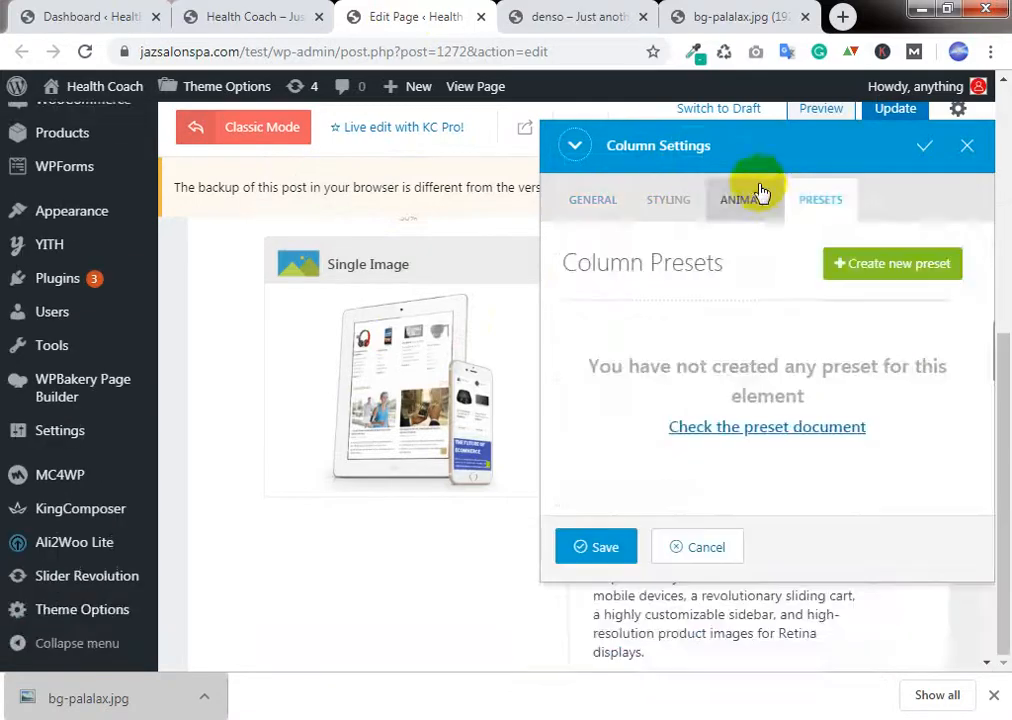
click(759, 192)
scroll(761, 434, down, 1)
scroll(745, 452, up, 1)
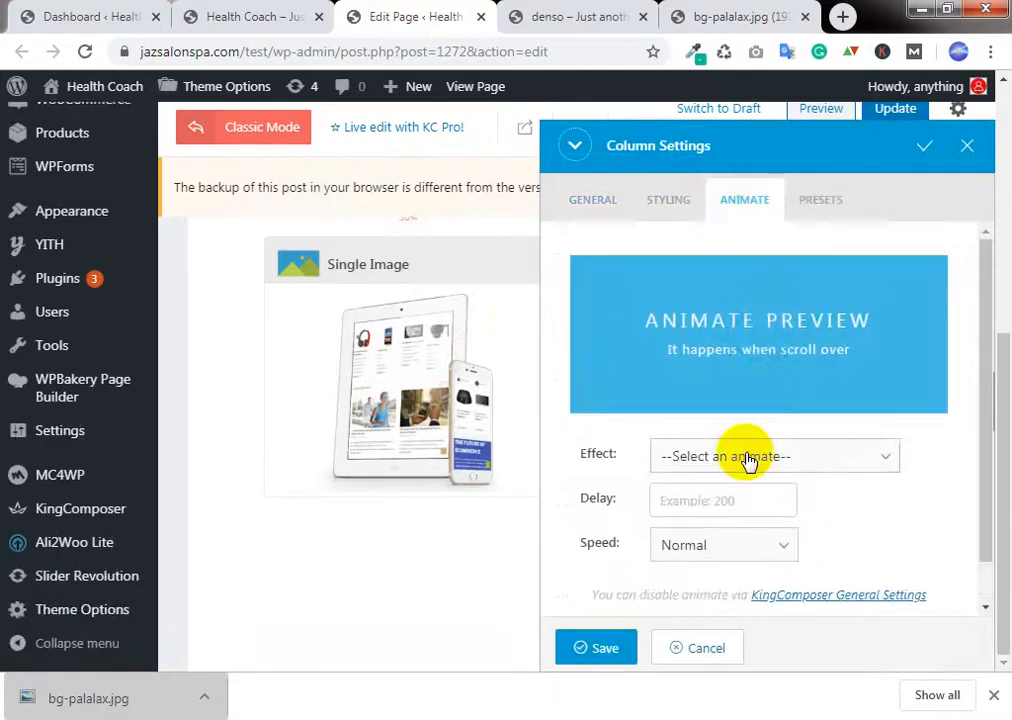
Step: Set the image column's bottom padding to 21px in its box styling and save the column settings
click(668, 205)
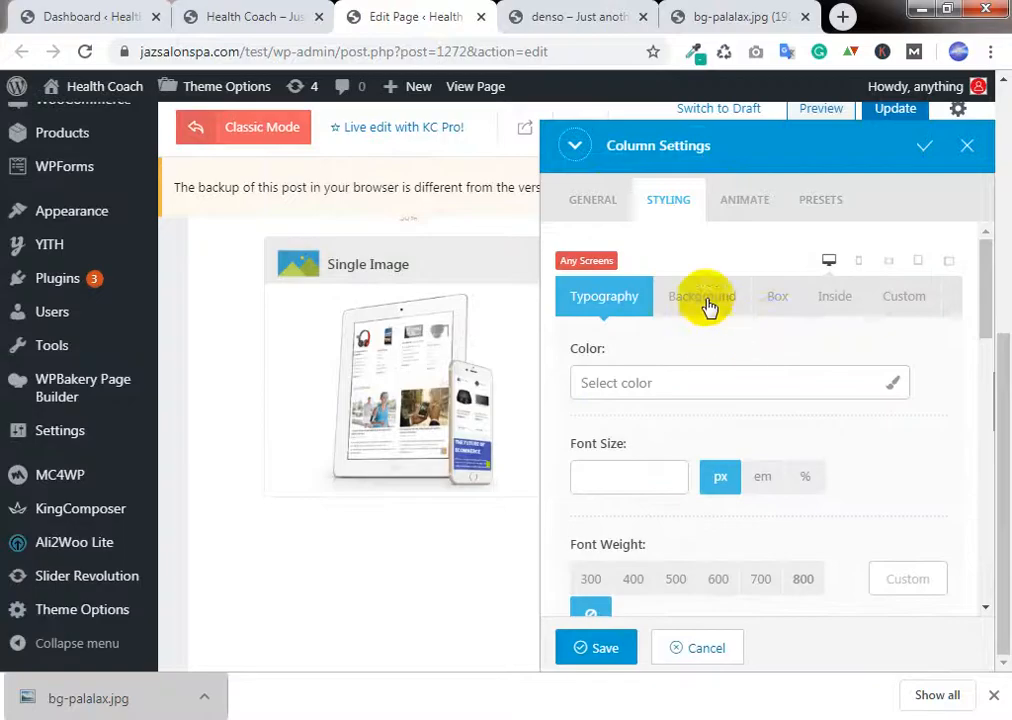
click(888, 312)
scroll(810, 400, down, 1)
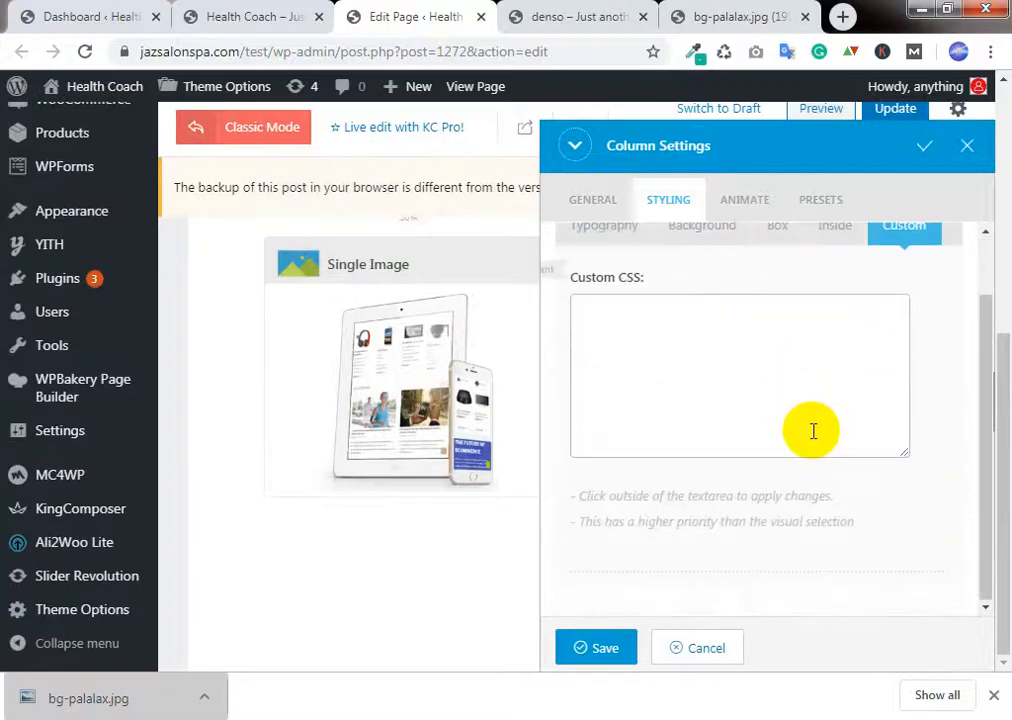
scroll(813, 429, up, 1)
click(838, 308)
scroll(795, 425, down, 4)
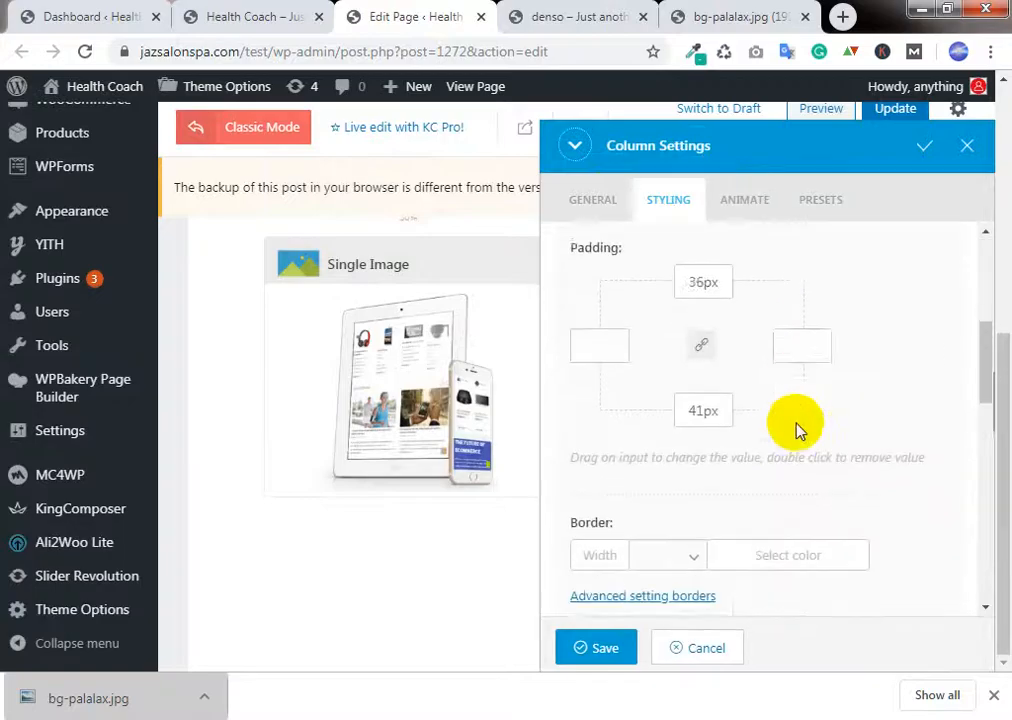
scroll(795, 425, up, 2)
drag(701, 408, 703, 421)
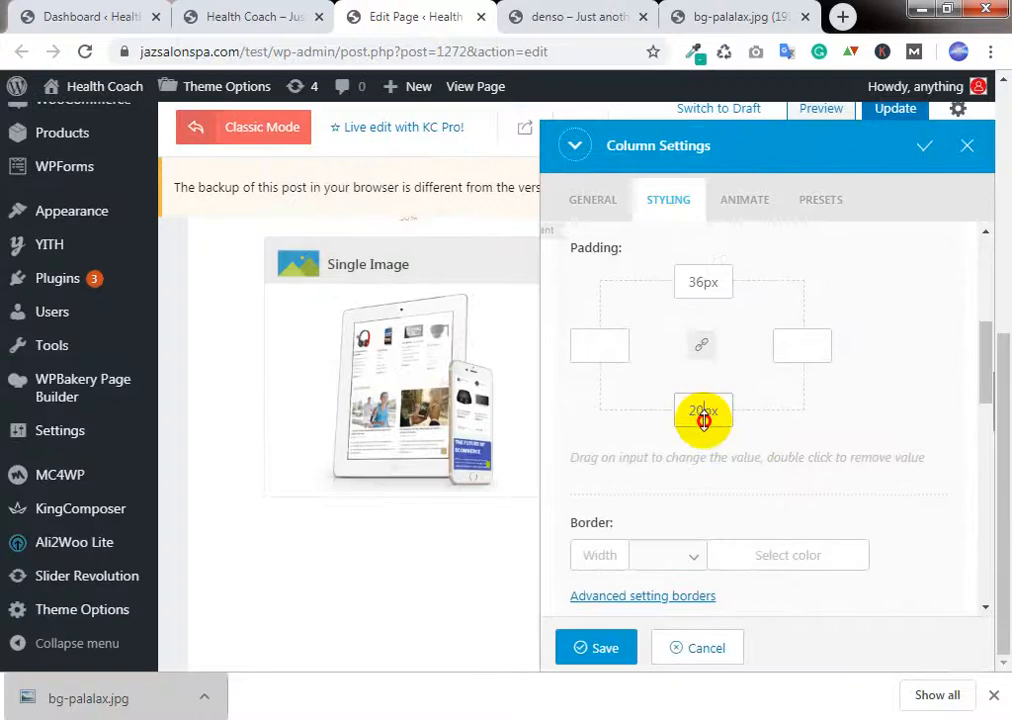
click(706, 416)
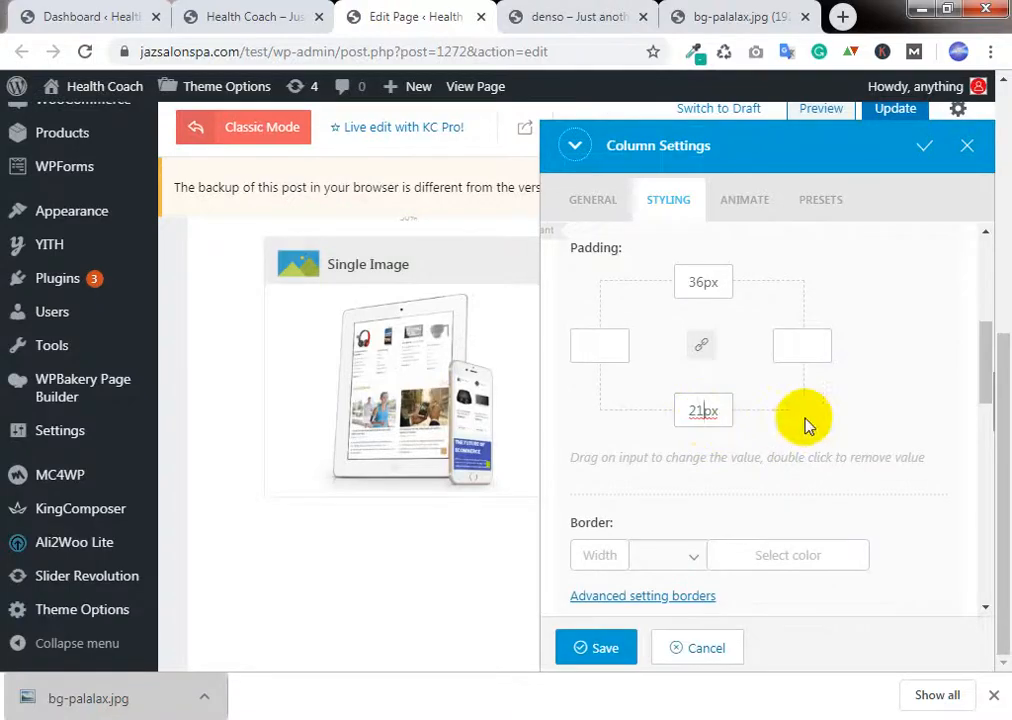
click(595, 628)
Step: Update the page to publish the image column's new padding
scroll(658, 322, down, 1)
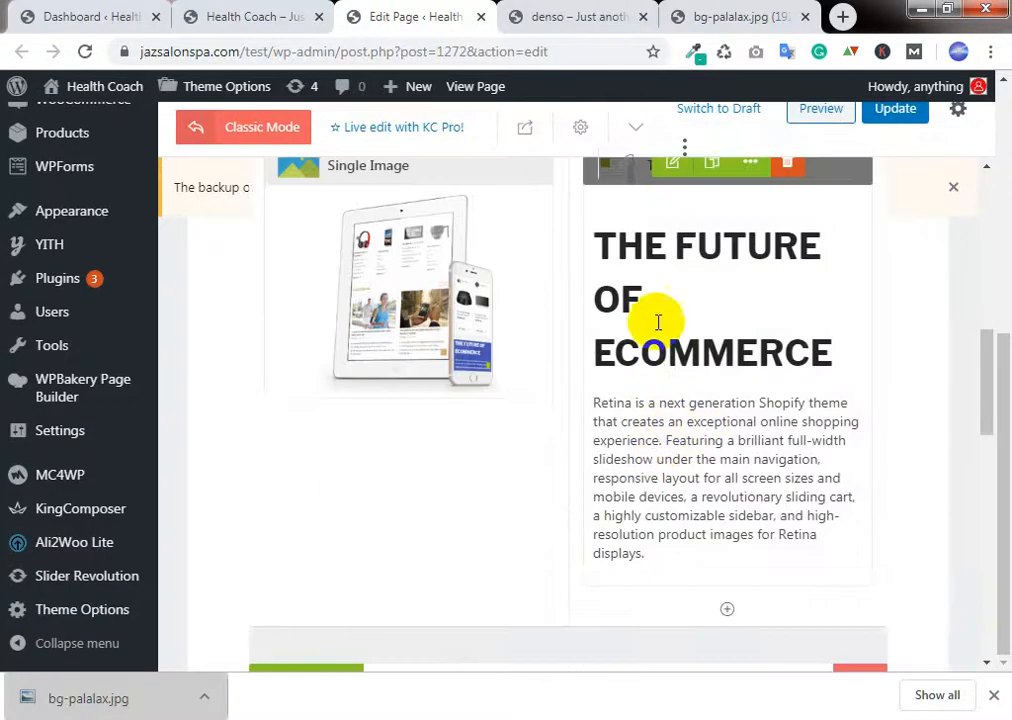
scroll(918, 172, up, 1)
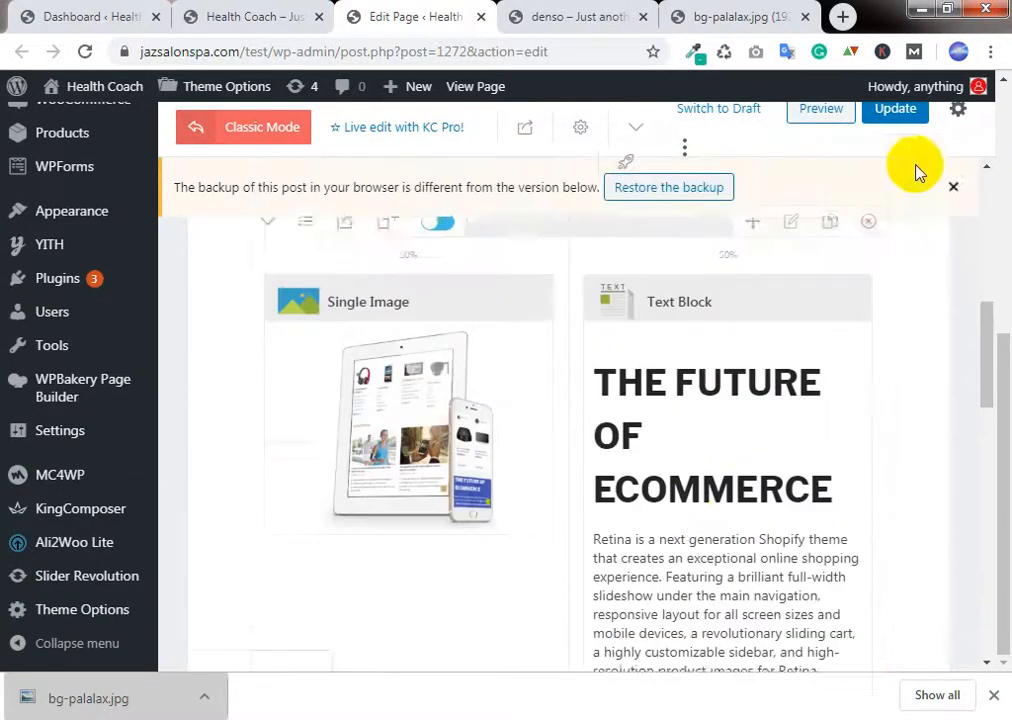
click(910, 124)
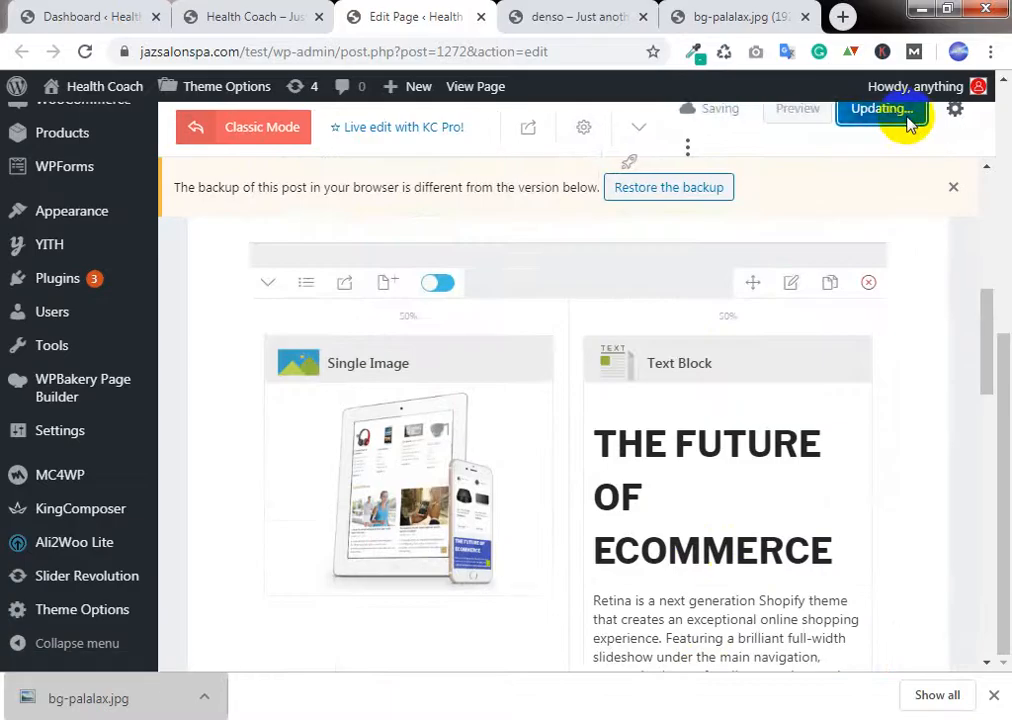
Step: Add a Creative Button element beneath the text block in the banner's text column
scroll(885, 305, down, 2)
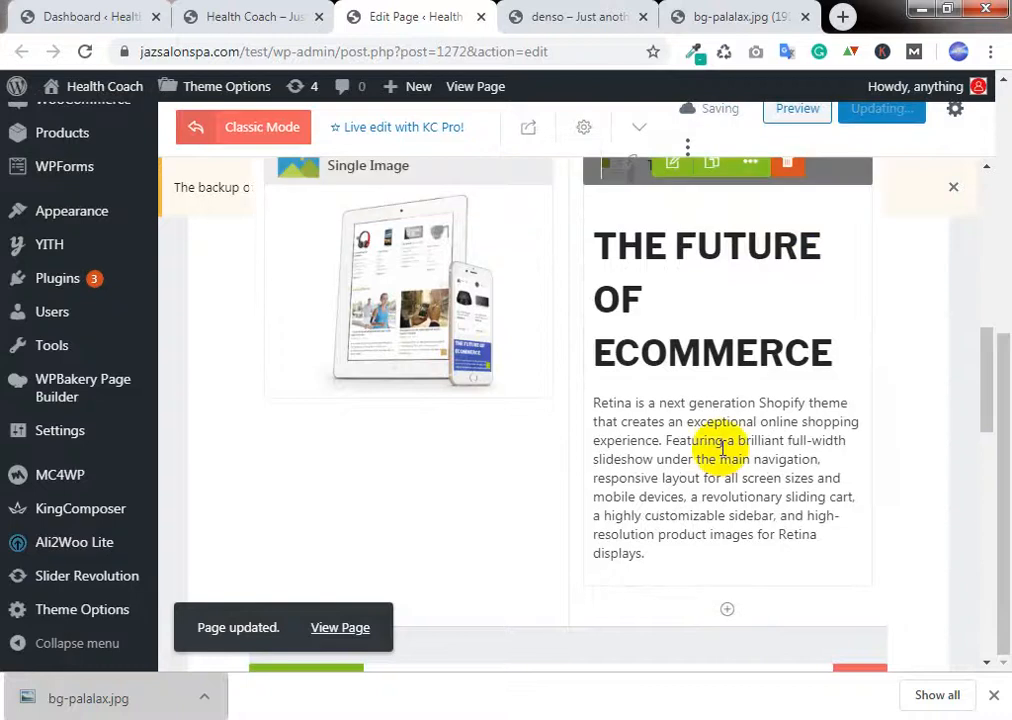
scroll(727, 440, down, 3)
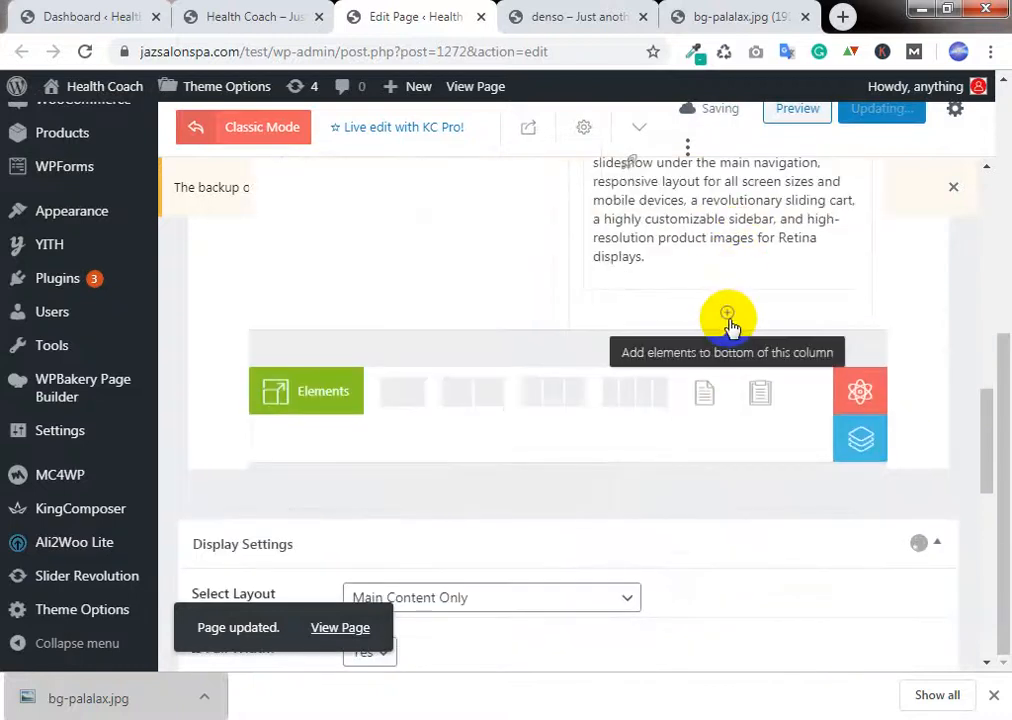
click(727, 322)
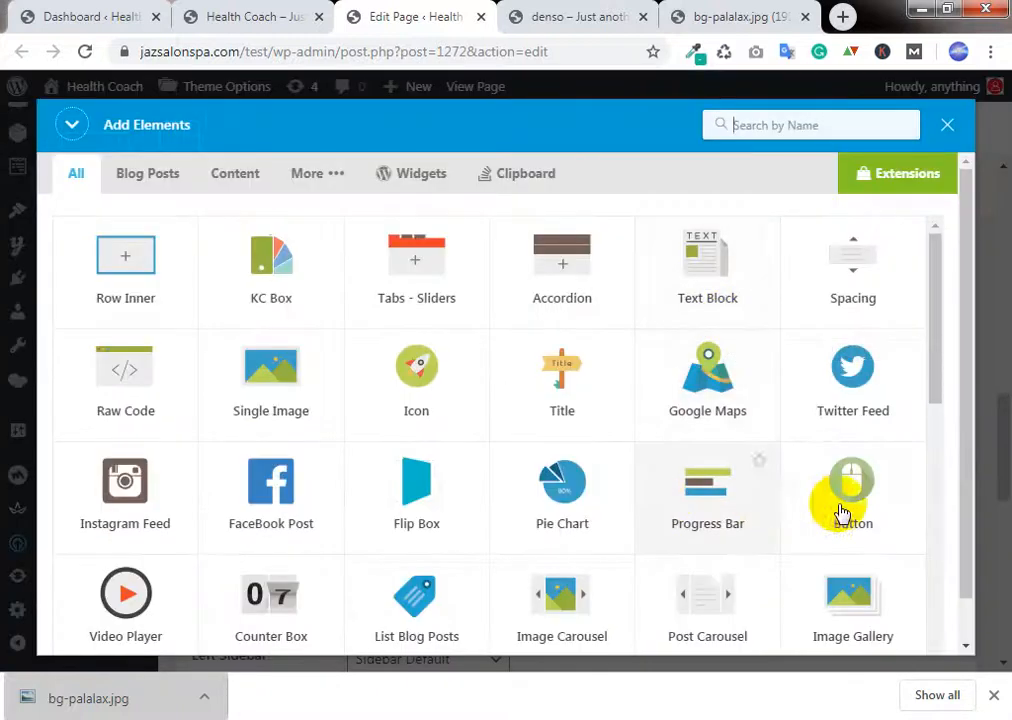
scroll(808, 490, down, 1)
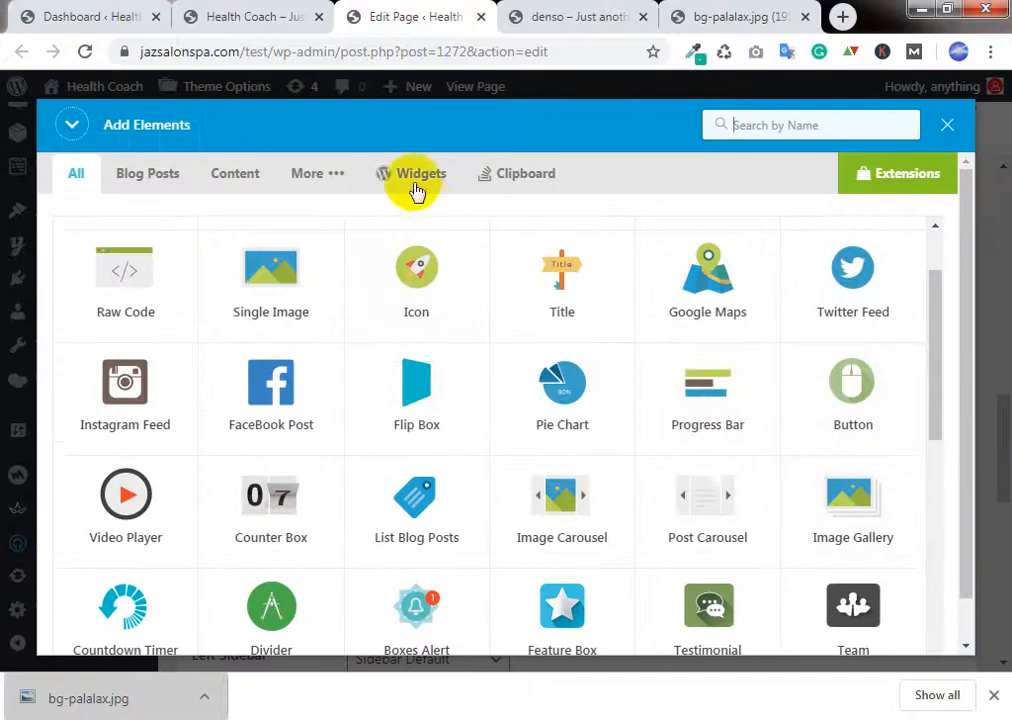
click(325, 176)
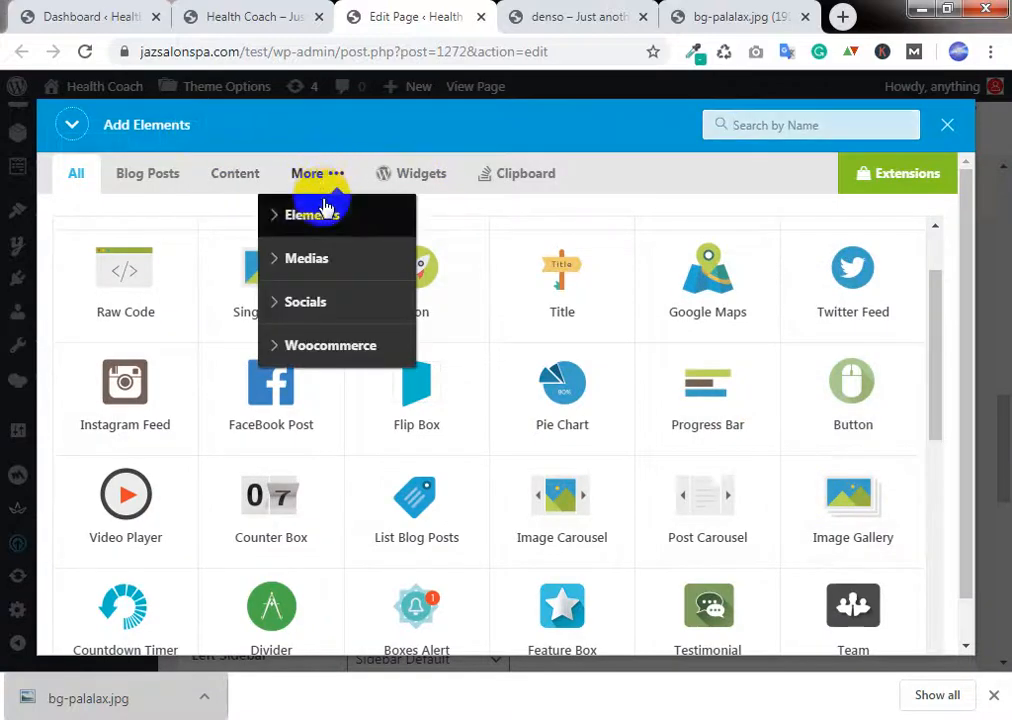
click(240, 176)
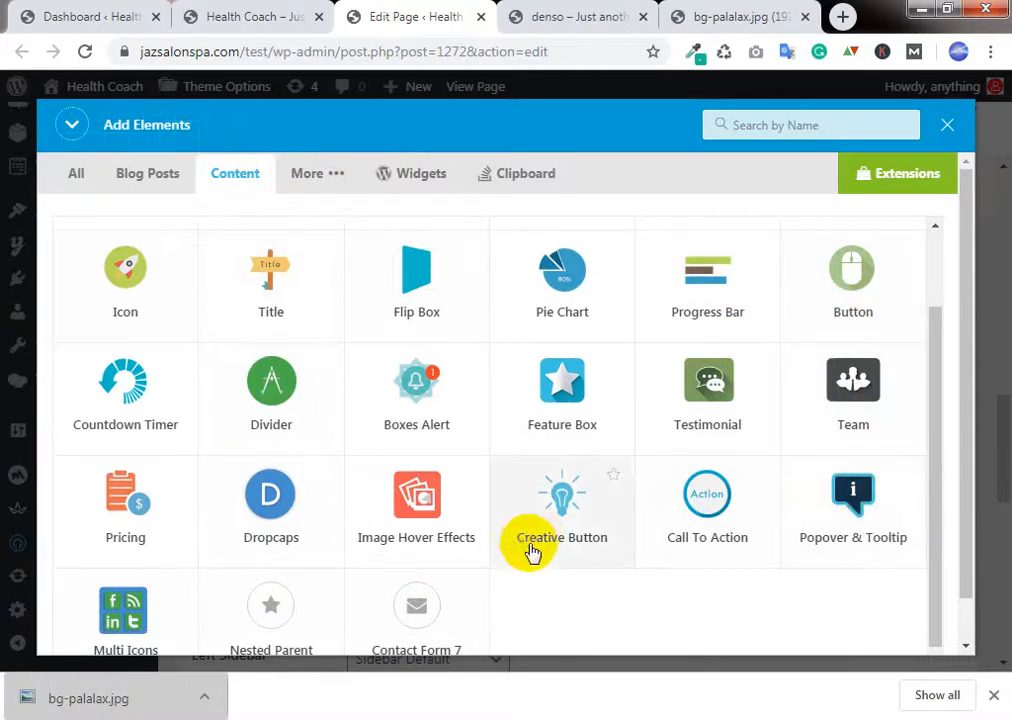
click(581, 519)
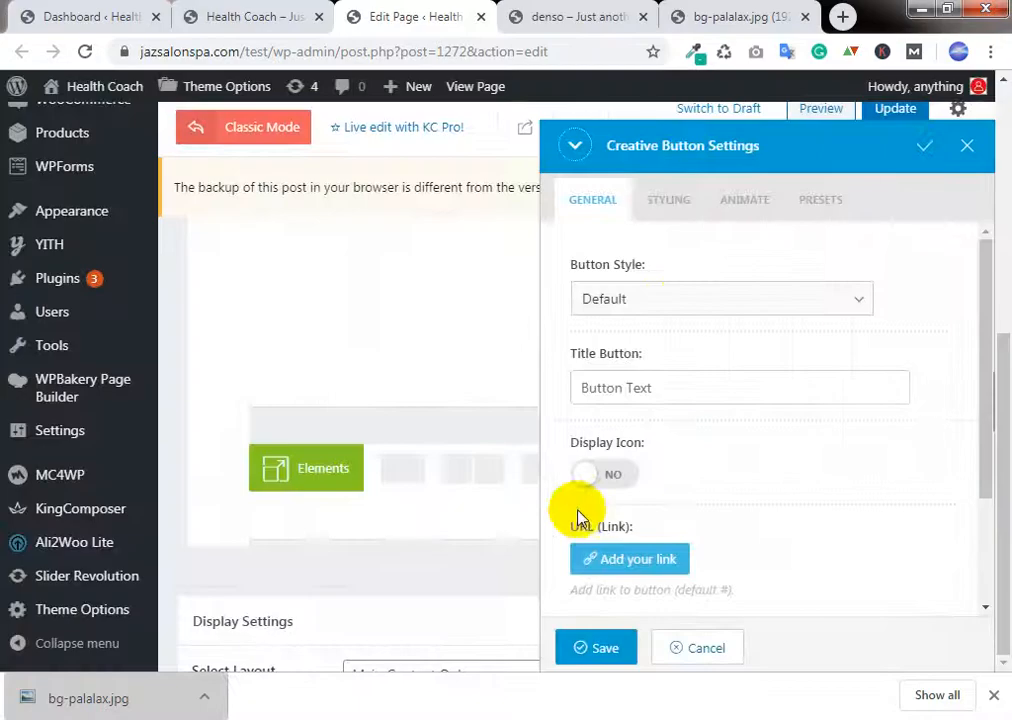
Step: Set the creative button's style to Style 1
click(678, 299)
click(678, 299)
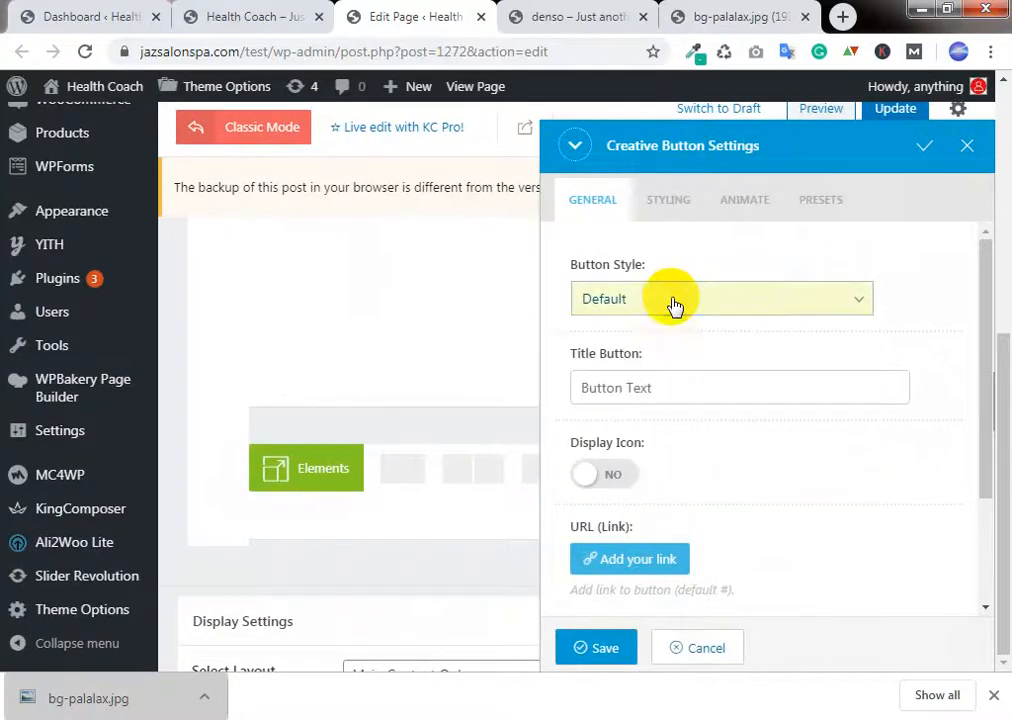
click(671, 300)
click(626, 328)
click(678, 389)
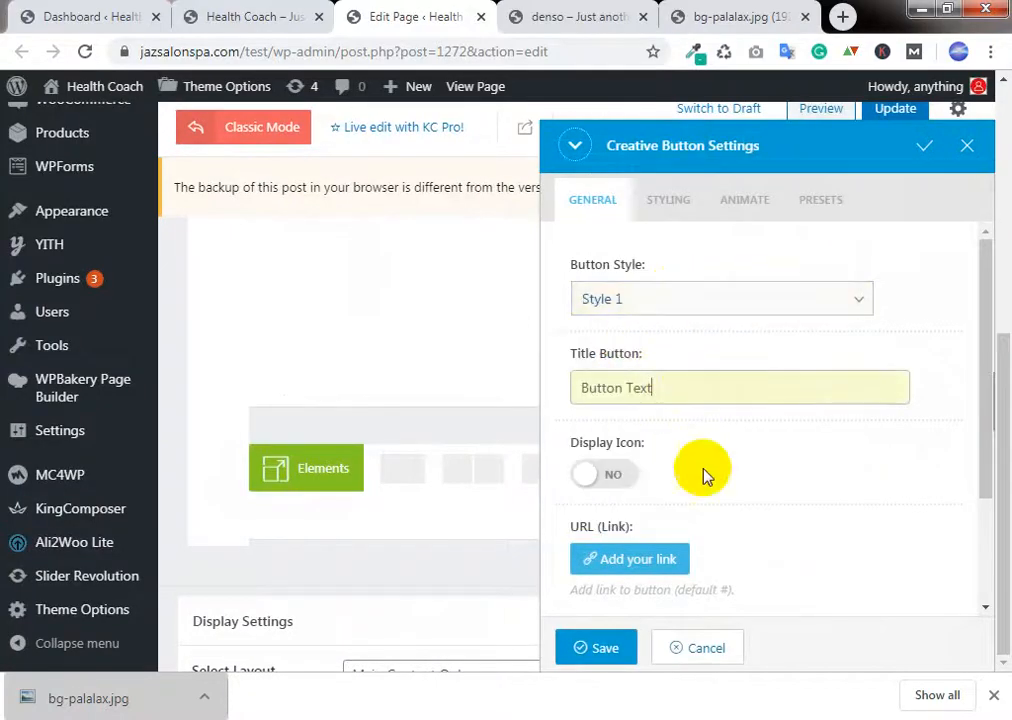
scroll(710, 478, down, 2)
click(675, 426)
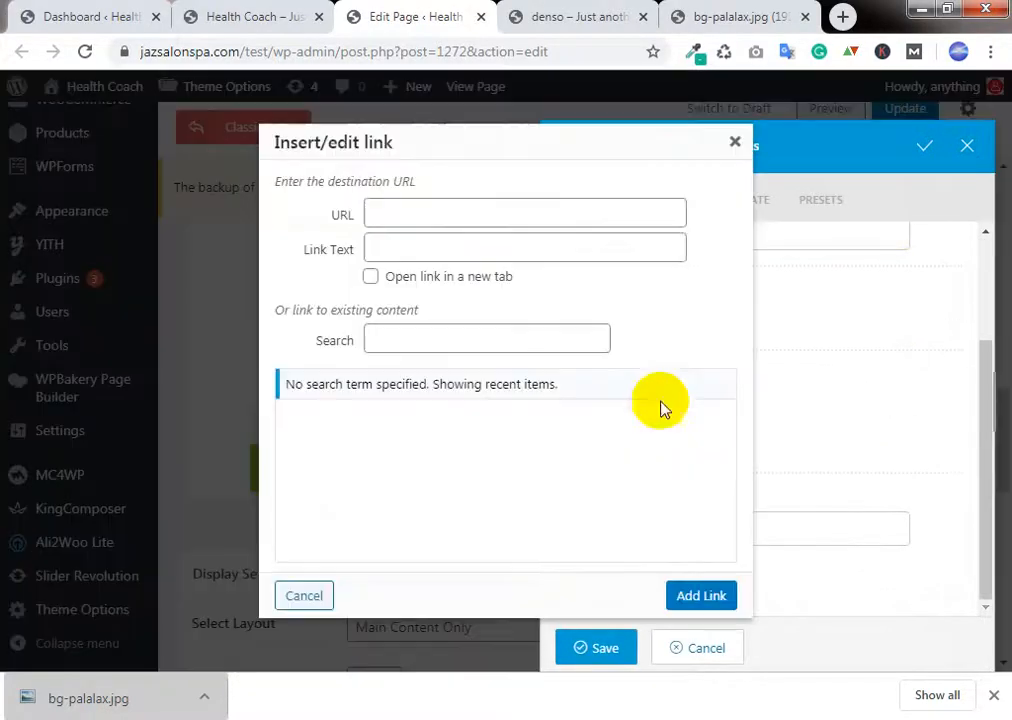
click(481, 213)
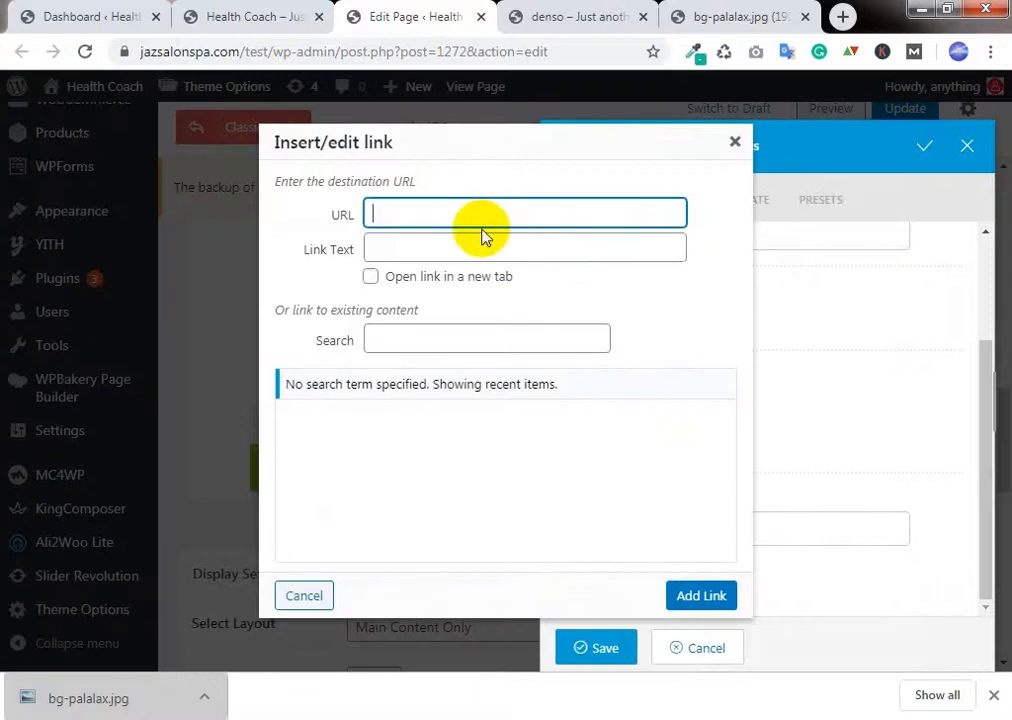
drag(239, 51, 26, 51)
click(484, 212)
click(664, 310)
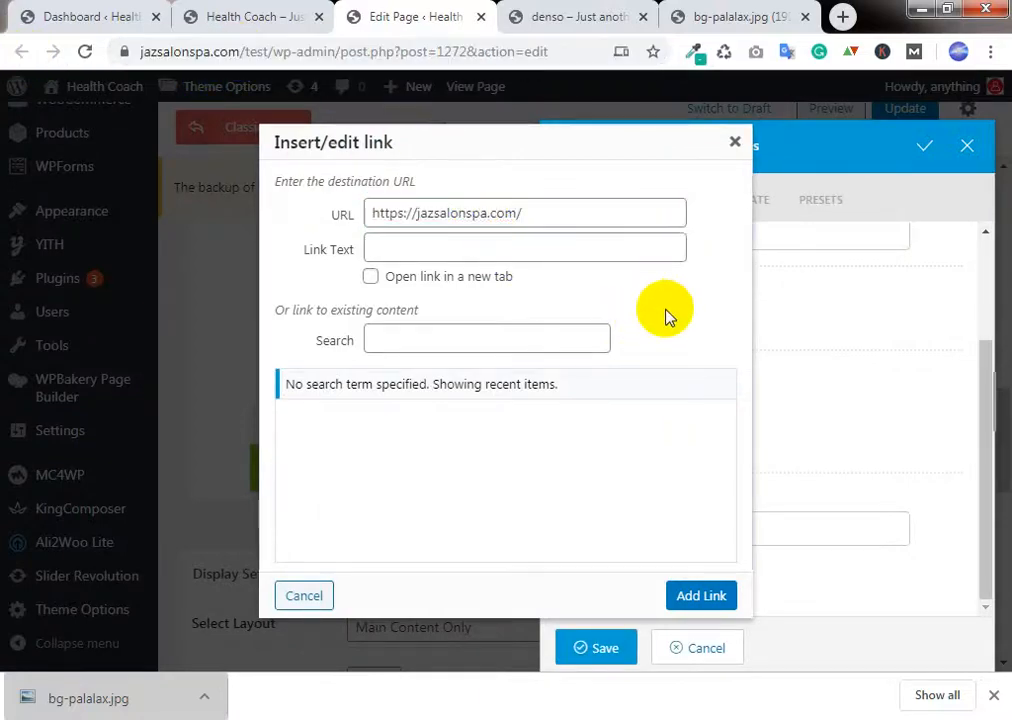
click(717, 604)
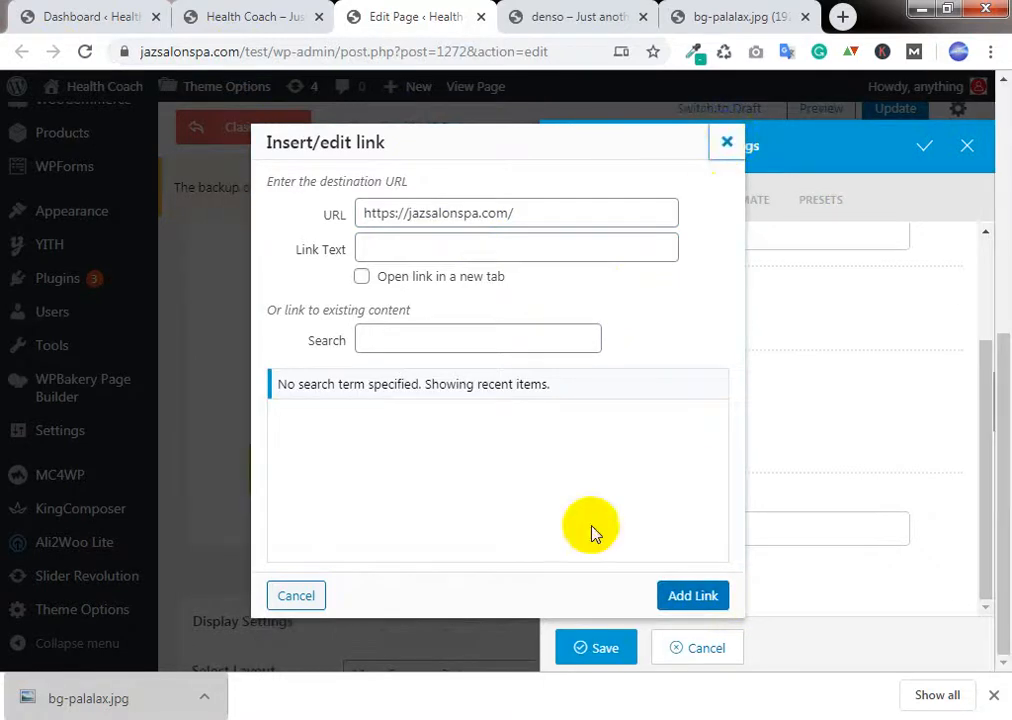
click(594, 642)
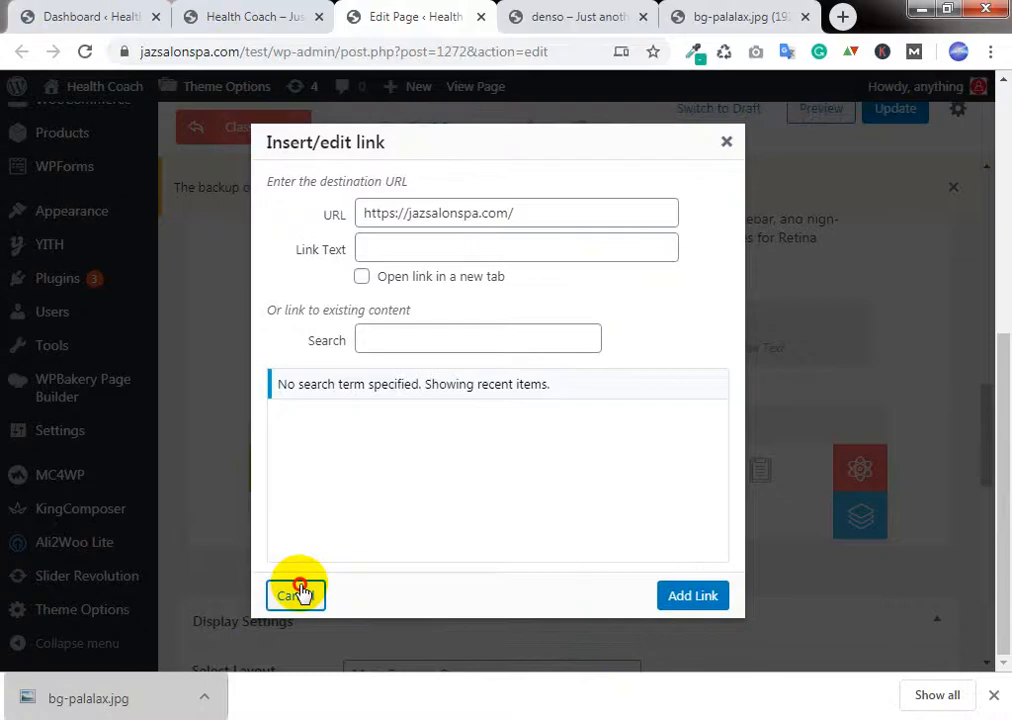
click(85, 51)
click(606, 198)
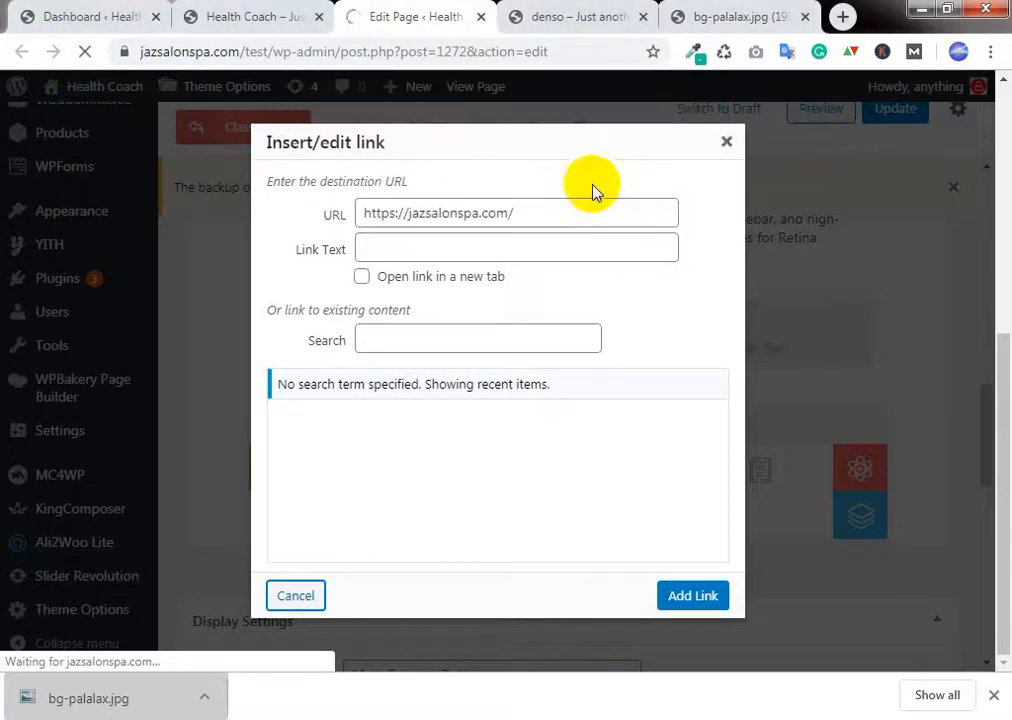
Step: Reload the test site's home page and check the ecommerce banner's image spacing, heading and paragraph text
click(238, 14)
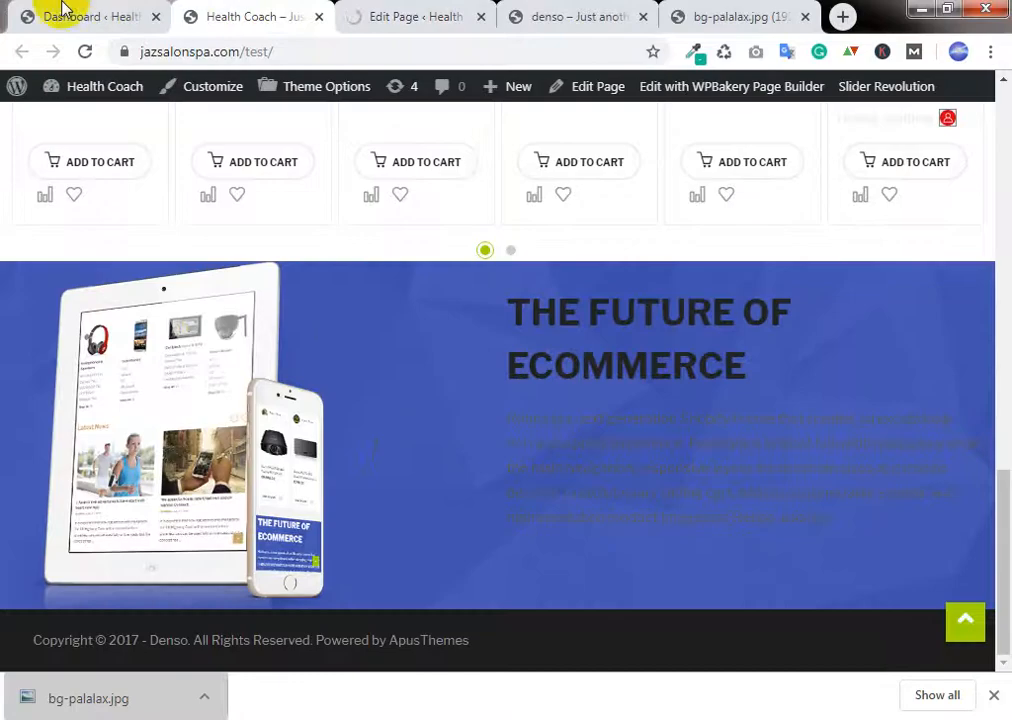
click(85, 51)
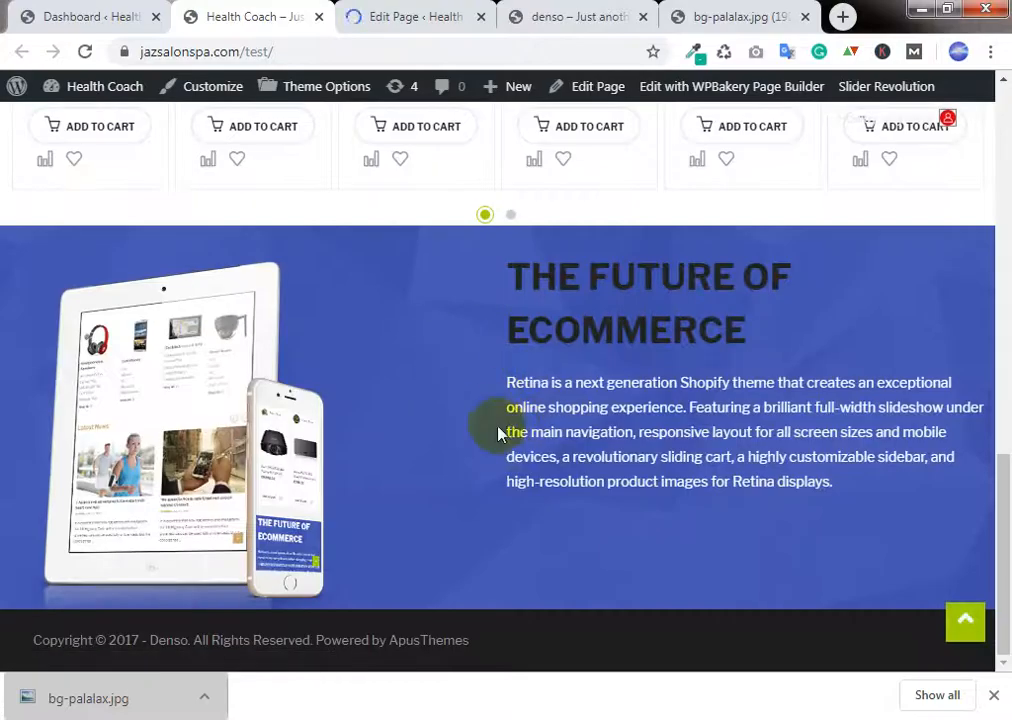
scroll(544, 323, up, 2)
scroll(544, 429, down, 2)
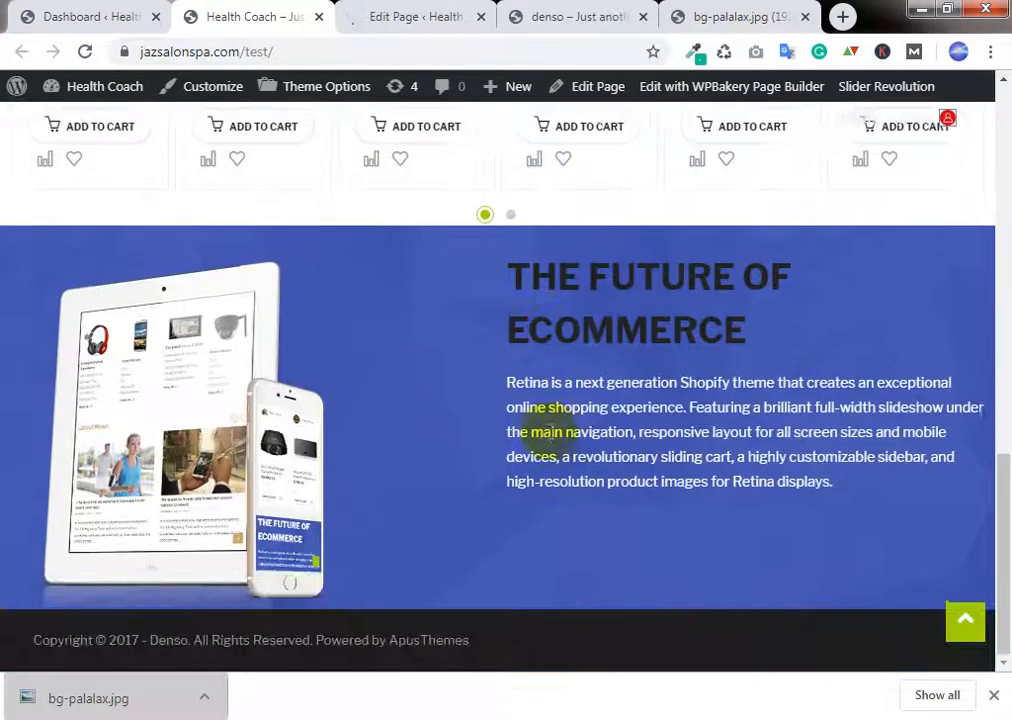
scroll(549, 432, up, 1)
scroll(549, 432, up, 1)
drag(515, 463, 746, 527)
Step: Open the settings of the ecommerce banner's text block and examine its content, typography, animation and preset options
click(443, 10)
scroll(660, 355, down, 5)
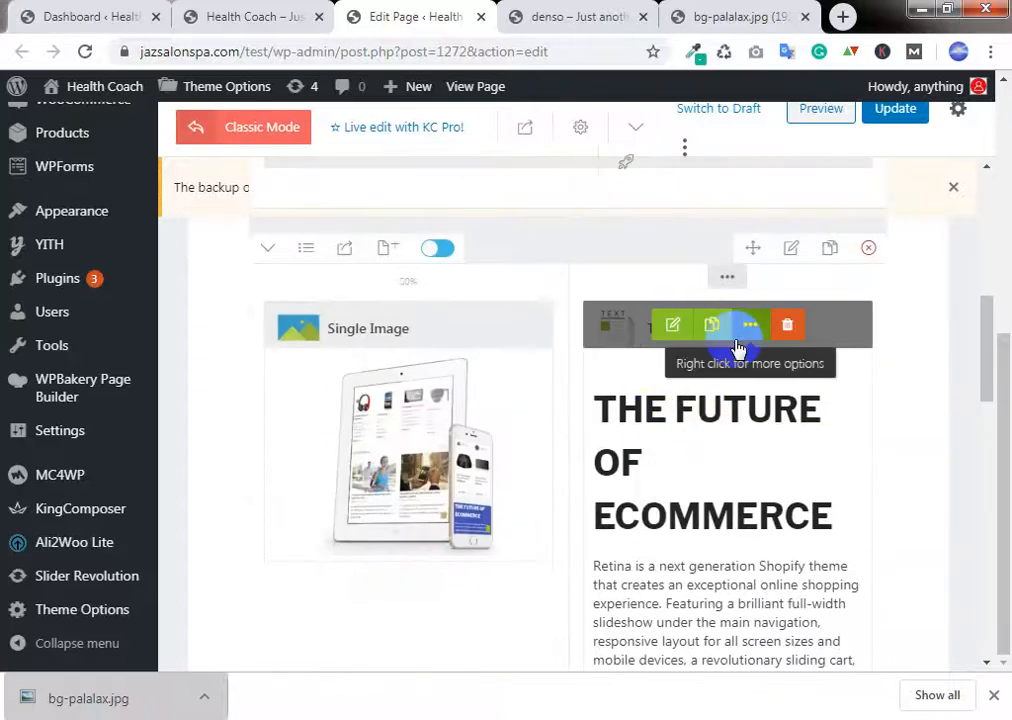
click(676, 325)
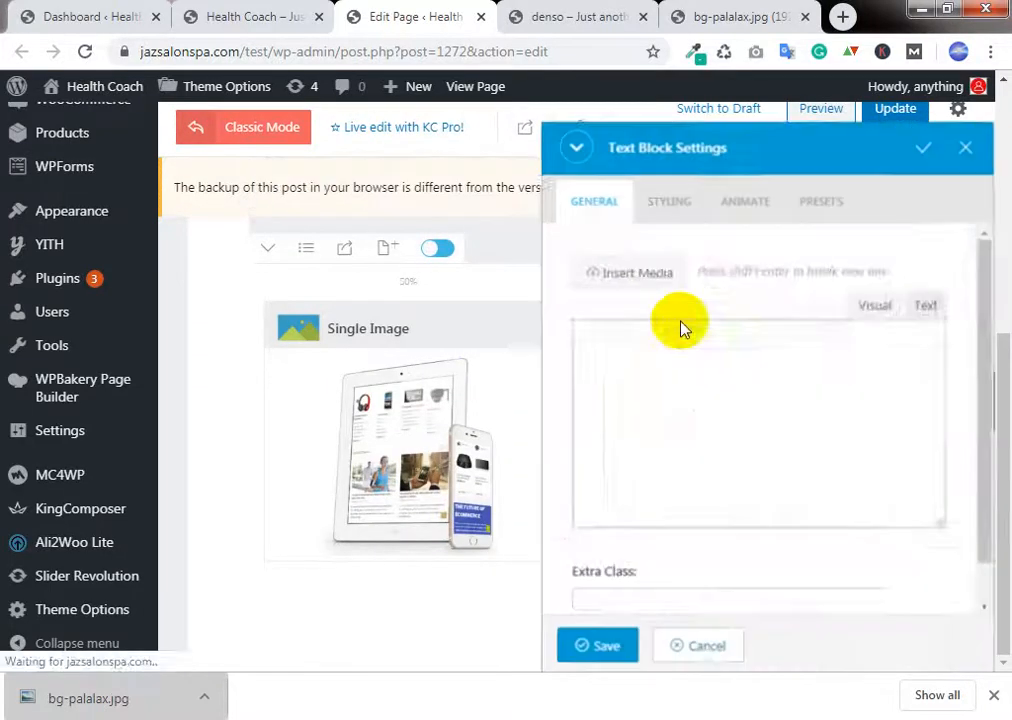
scroll(693, 422, down, 2)
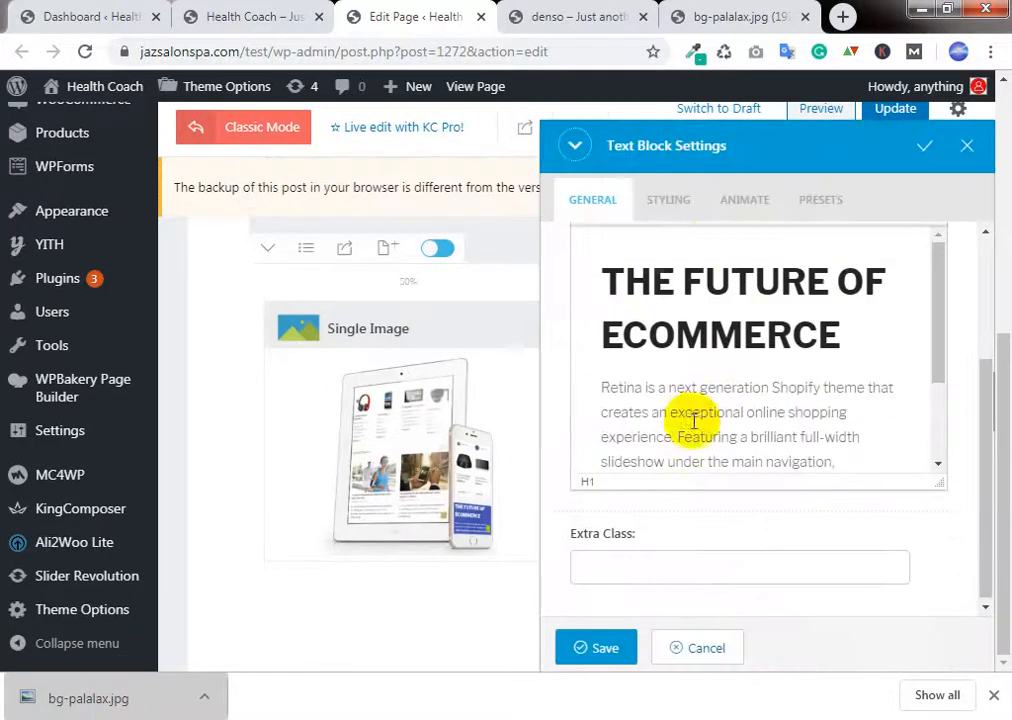
click(670, 201)
scroll(748, 297, up, 2)
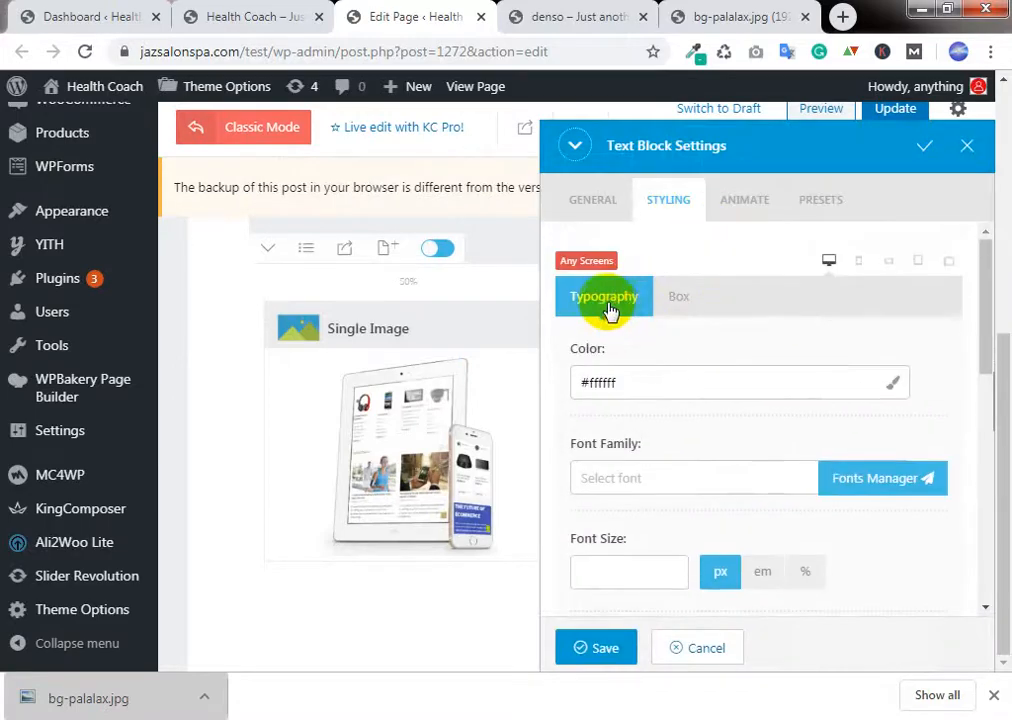
scroll(690, 388, down, 3)
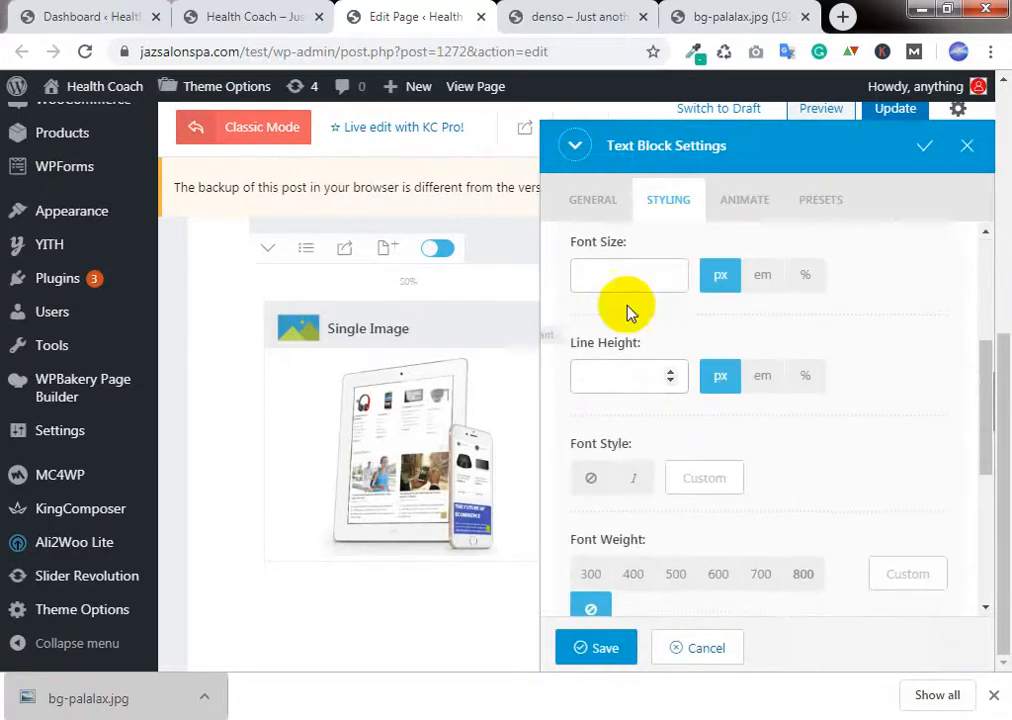
scroll(628, 282, down, 1)
scroll(628, 282, down, 5)
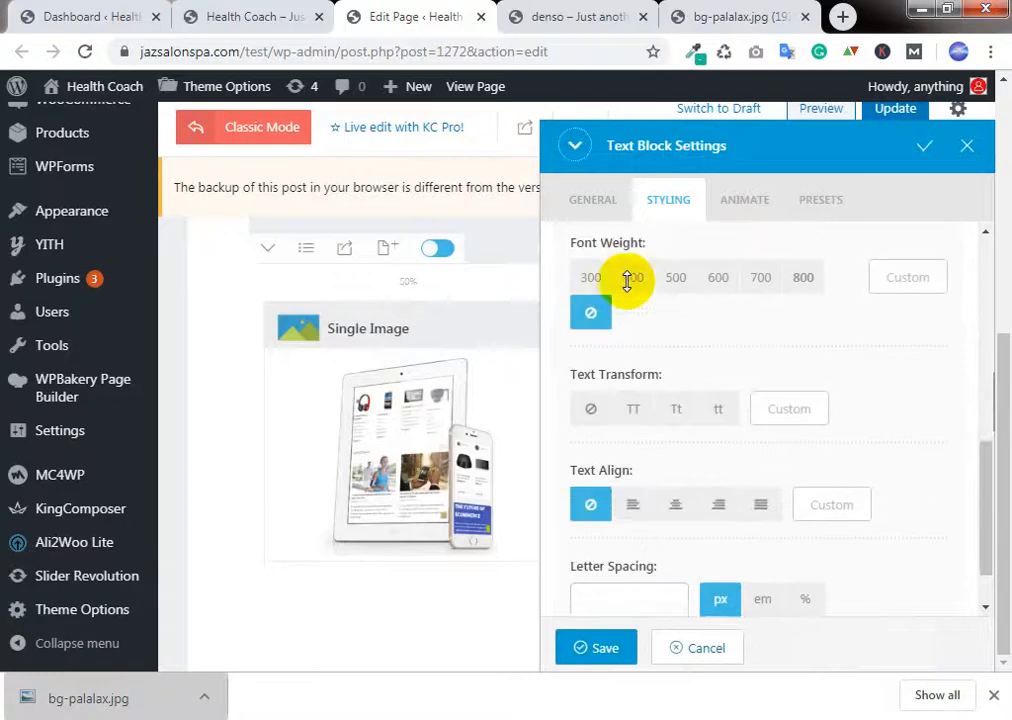
scroll(611, 458, up, 8)
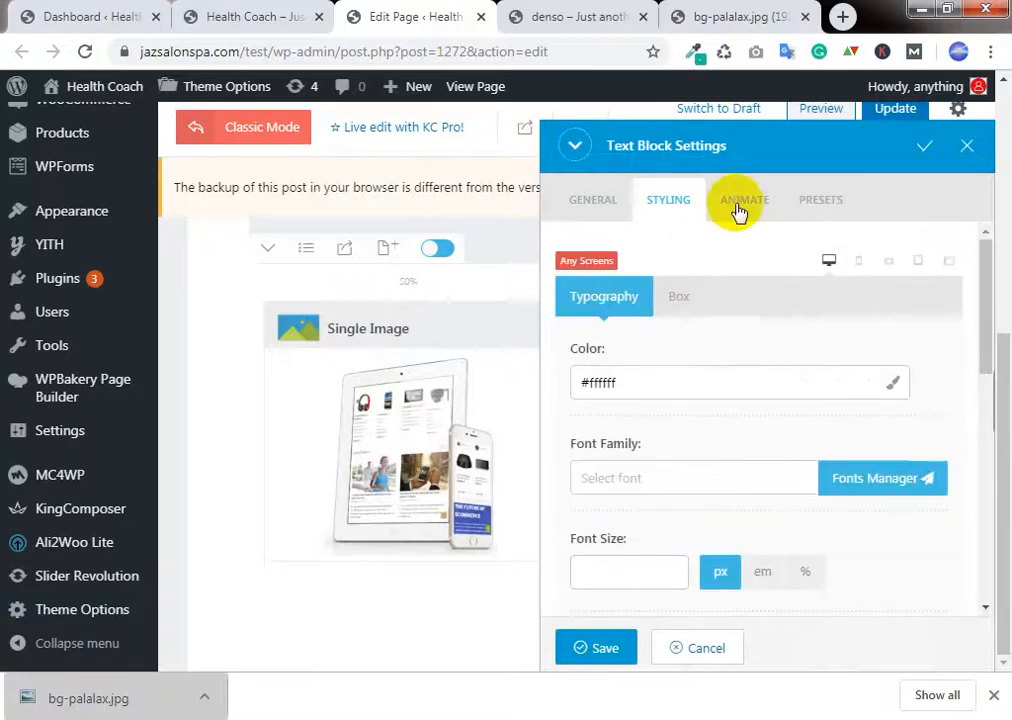
click(741, 207)
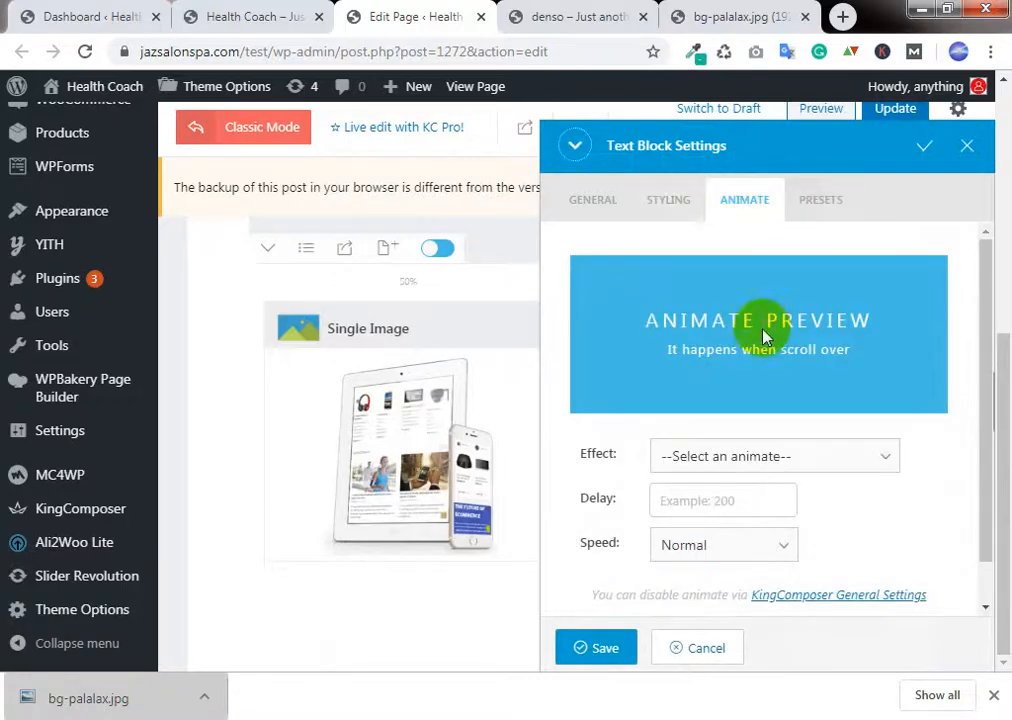
scroll(764, 334, down, 1)
scroll(764, 334, up, 1)
click(827, 194)
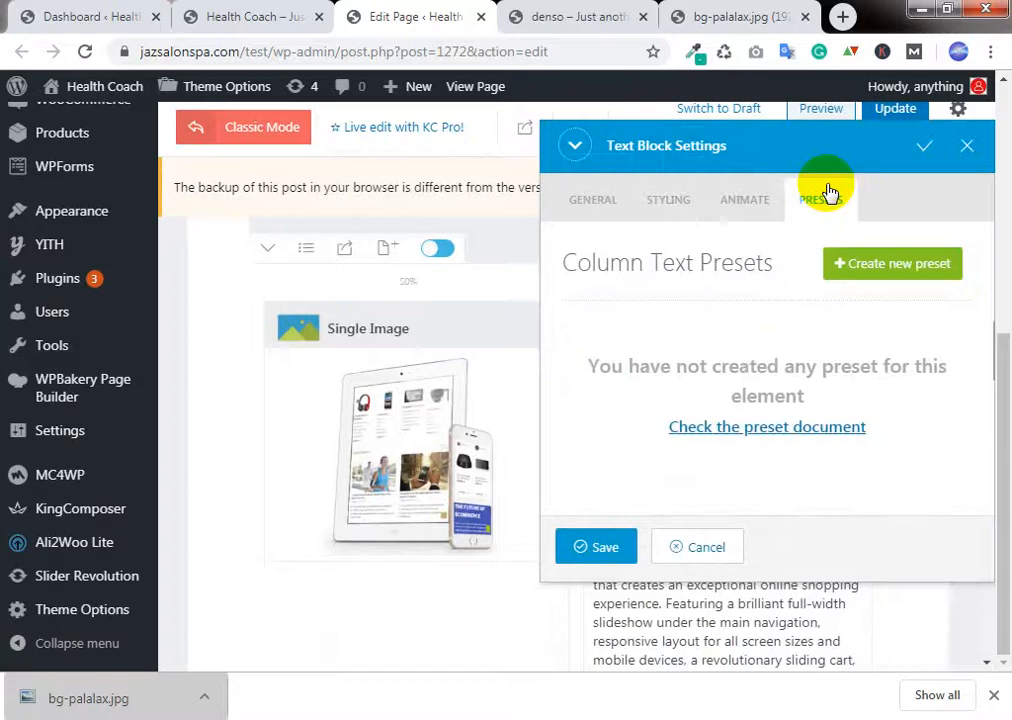
click(607, 202)
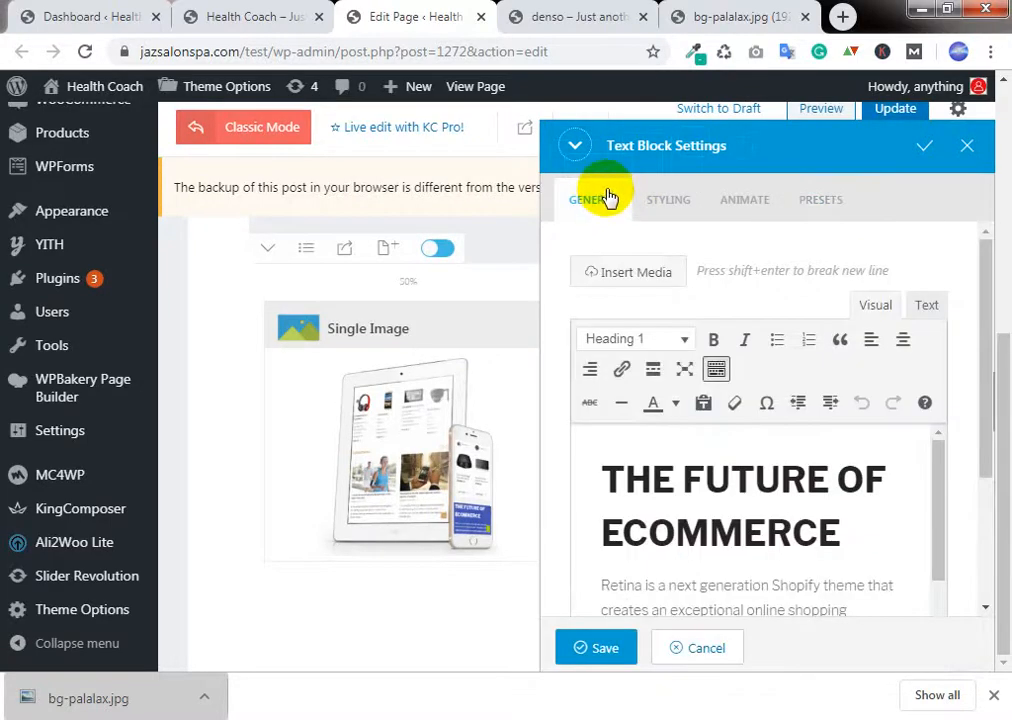
drag(865, 530, 599, 459)
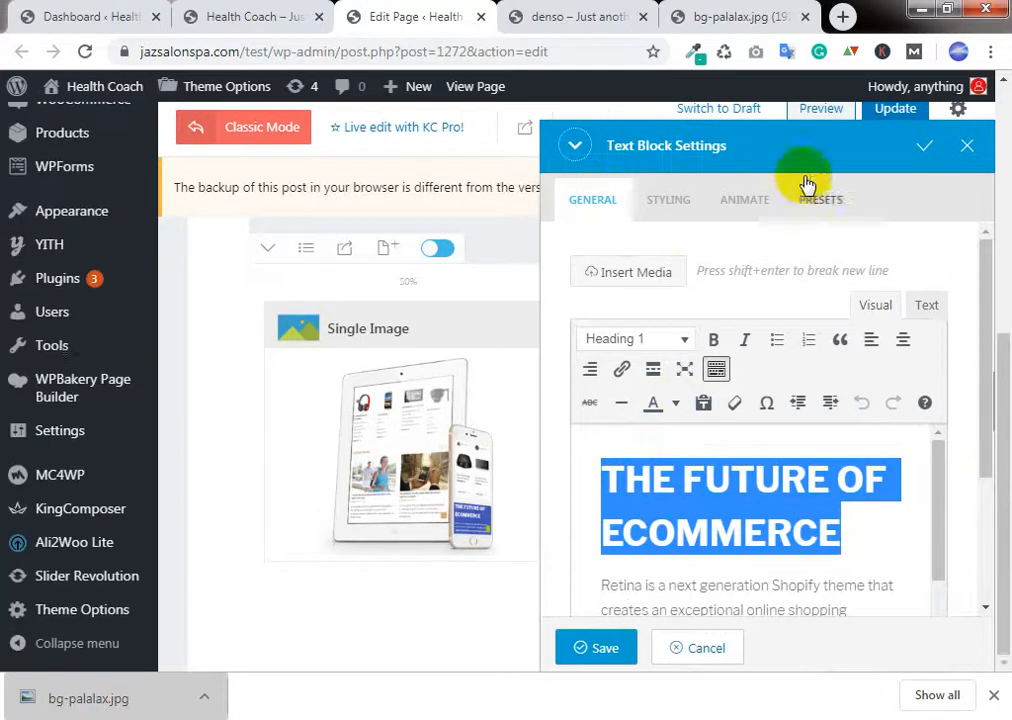
drag(698, 125, 451, 65)
click(408, 355)
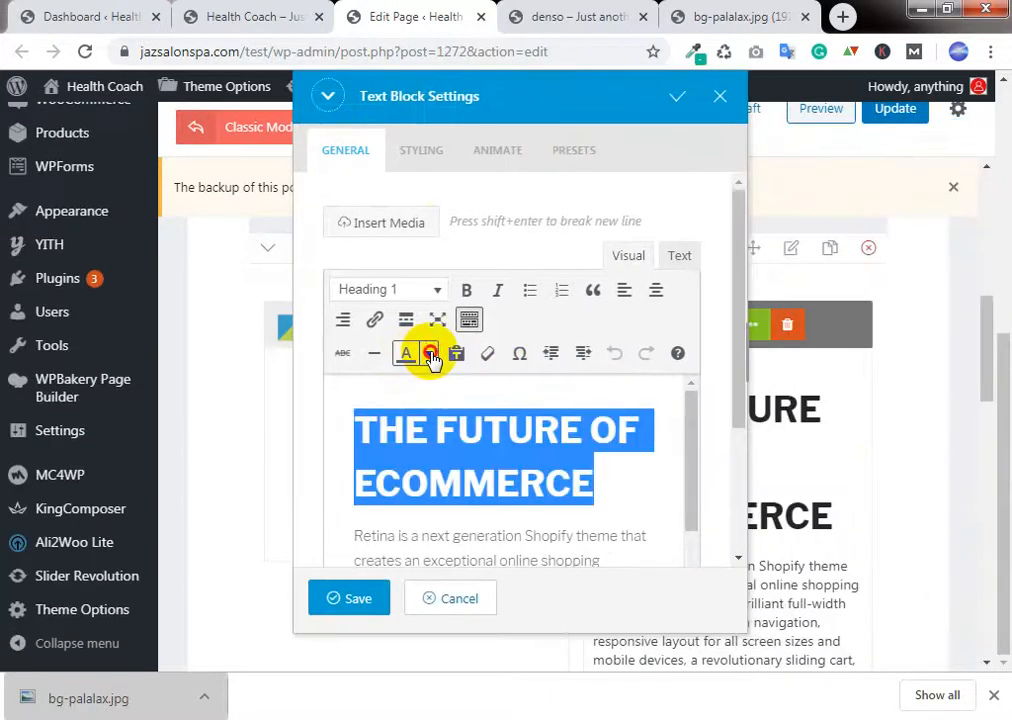
scroll(465, 432, up, 1)
click(481, 442)
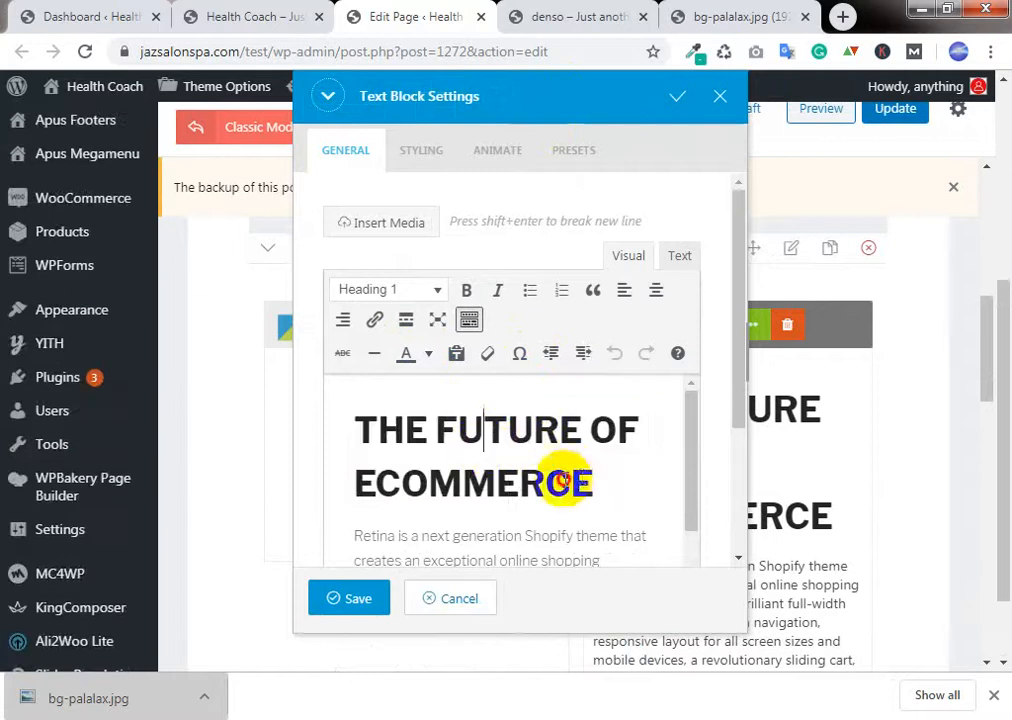
drag(591, 485, 323, 402)
click(721, 95)
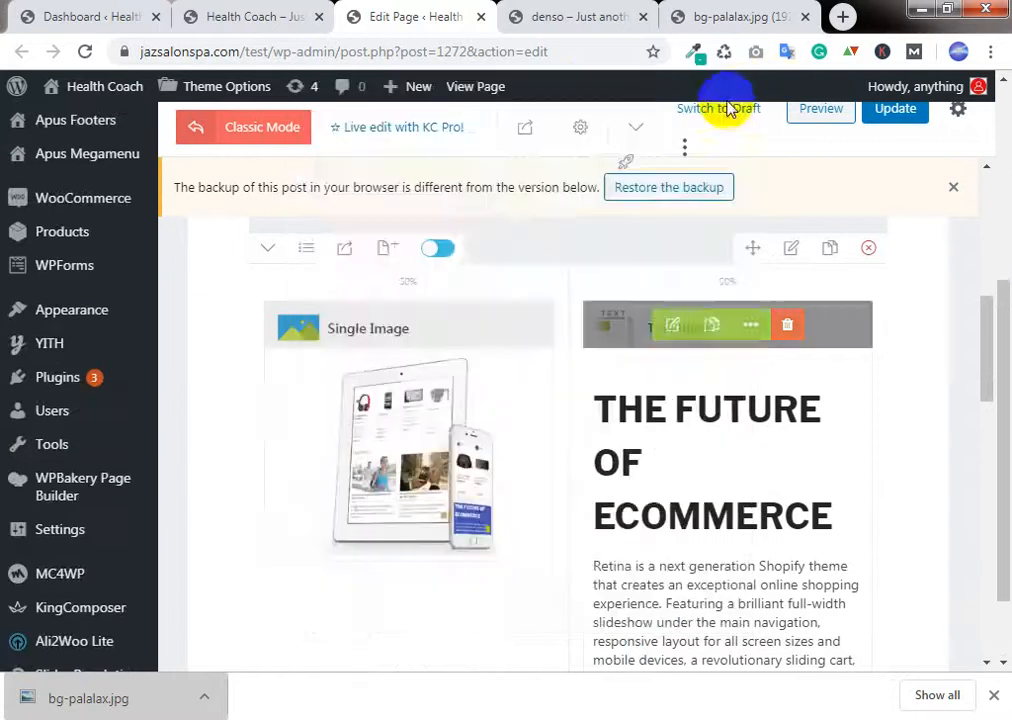
Step: Open the test site's Installed Plugins page in a new browser tab and switch to it
click(249, 8)
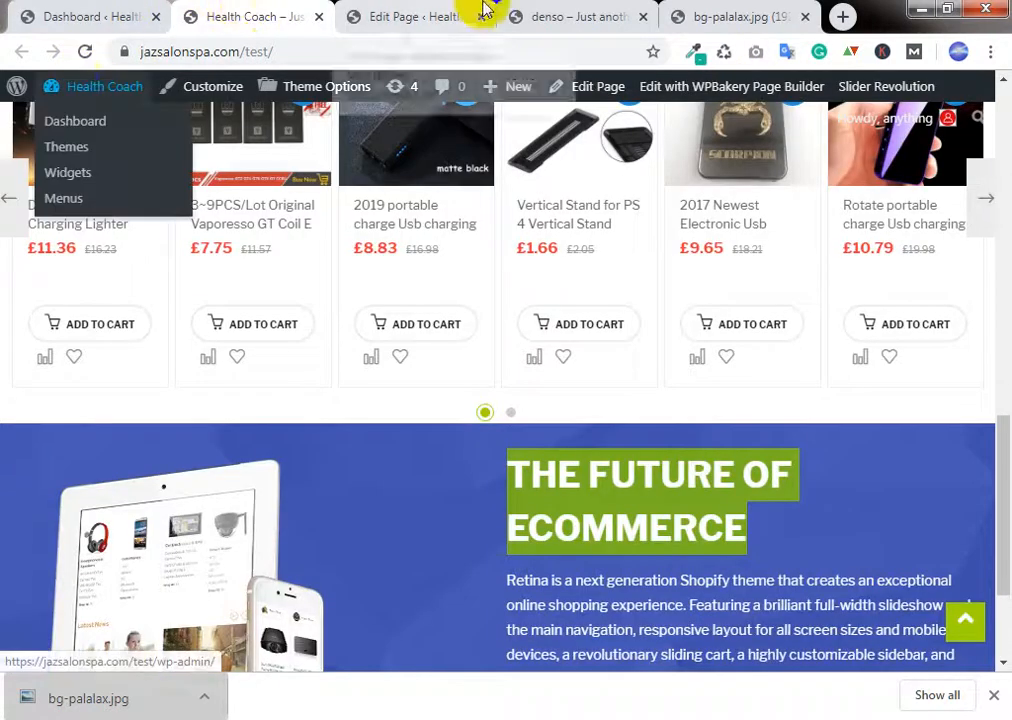
click(553, 8)
click(385, 10)
scroll(80, 480, down, 1)
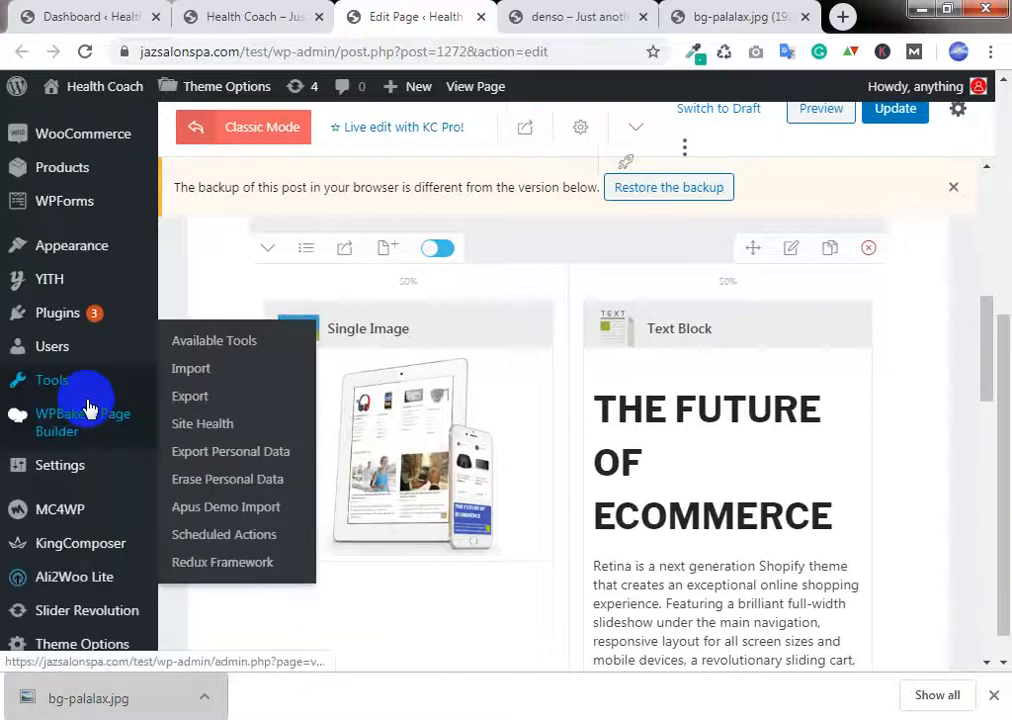
mouse_move(76, 284)
right_click(200, 281)
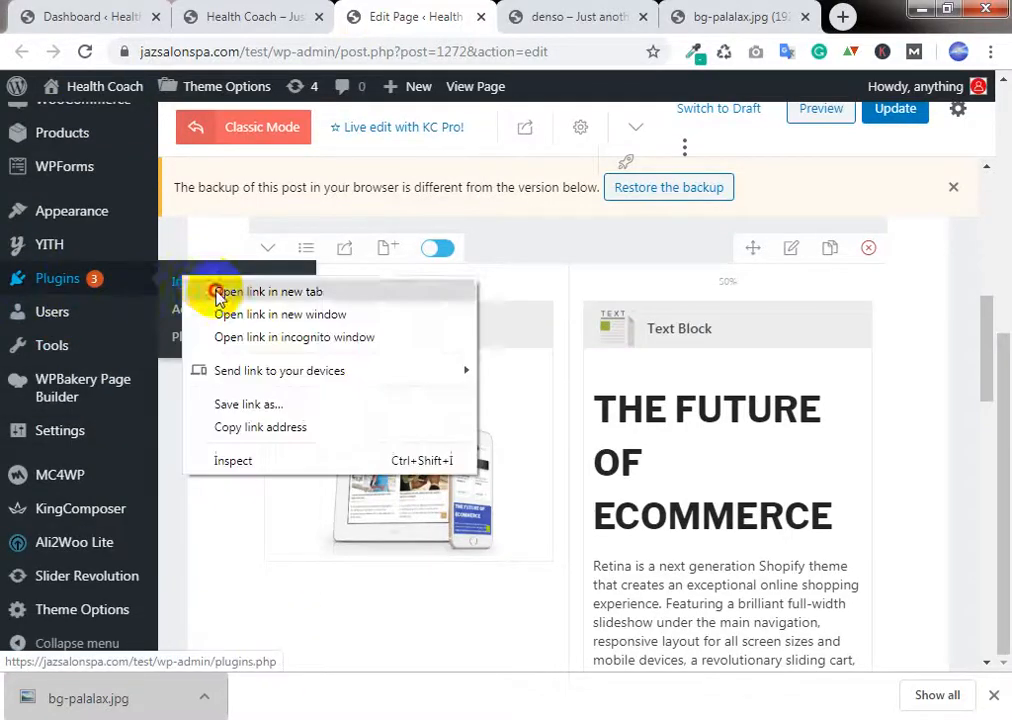
click(220, 290)
click(495, 12)
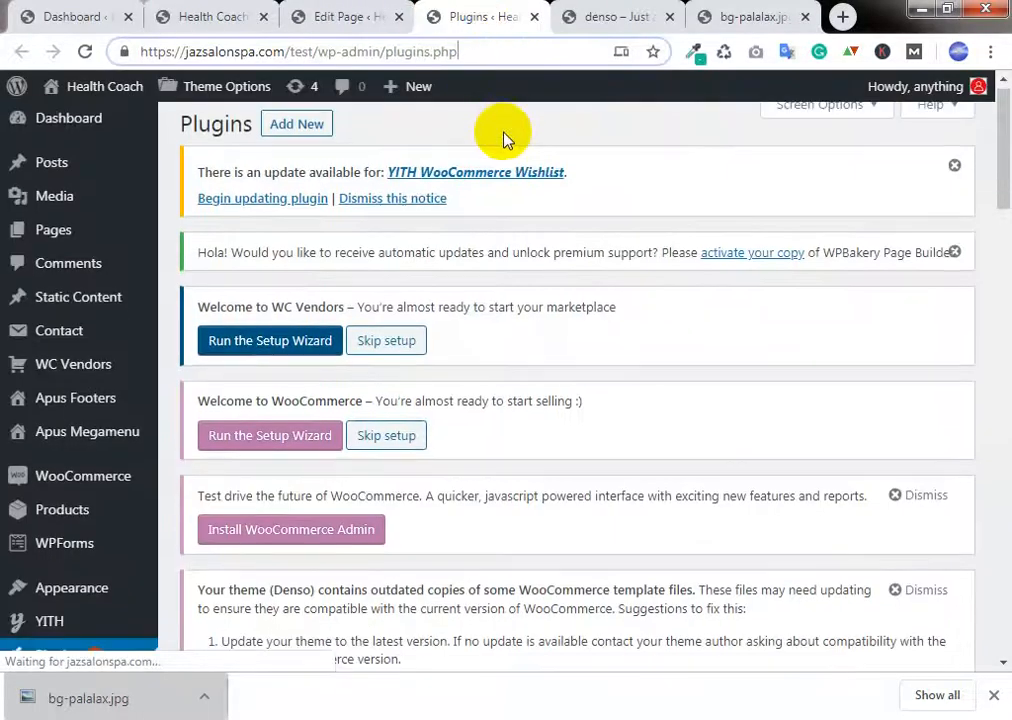
Step: Review the installed plugins list and load the page for adding new plugins in the same browser tab
scroll(507, 139, down, 6)
scroll(507, 139, down, 2)
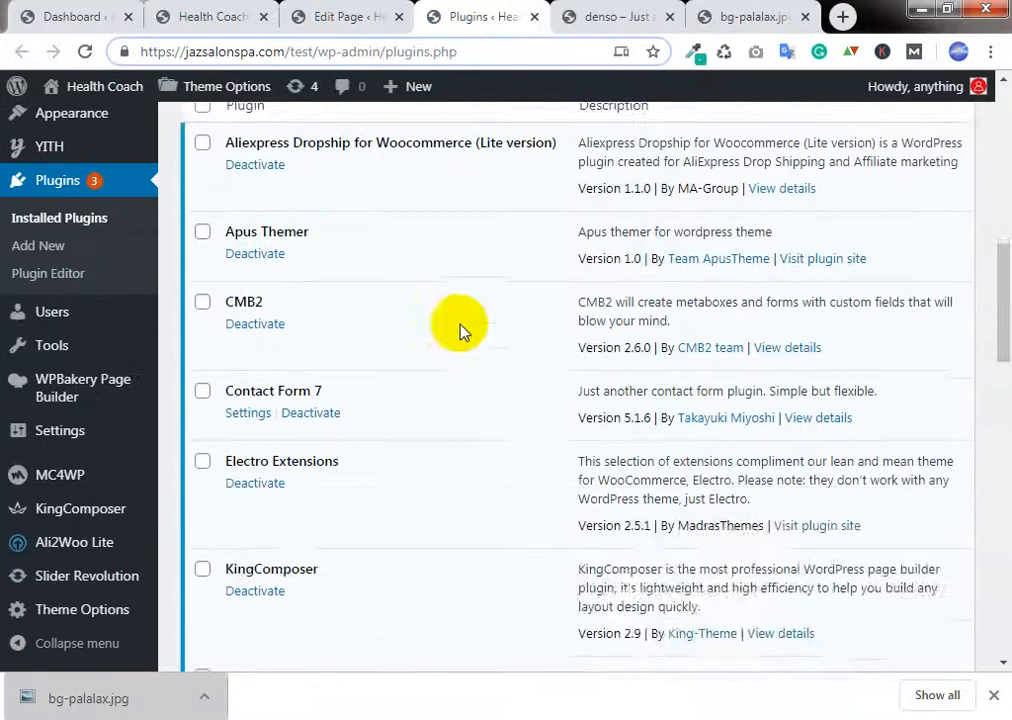
scroll(461, 332, up, 6)
scroll(332, 189, up, 2)
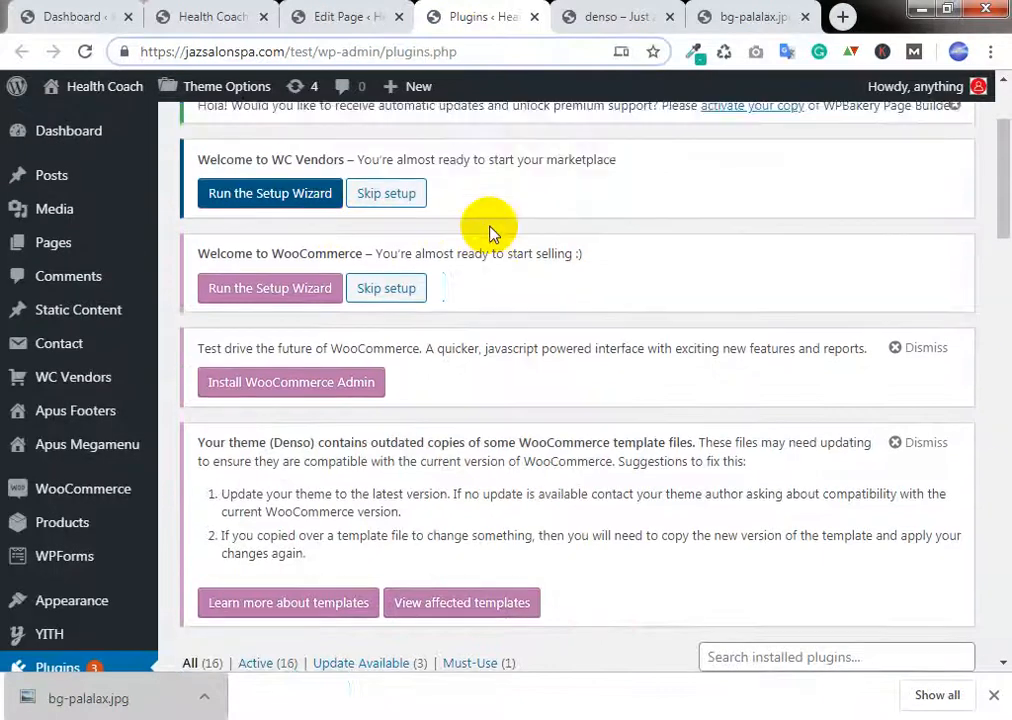
click(283, 143)
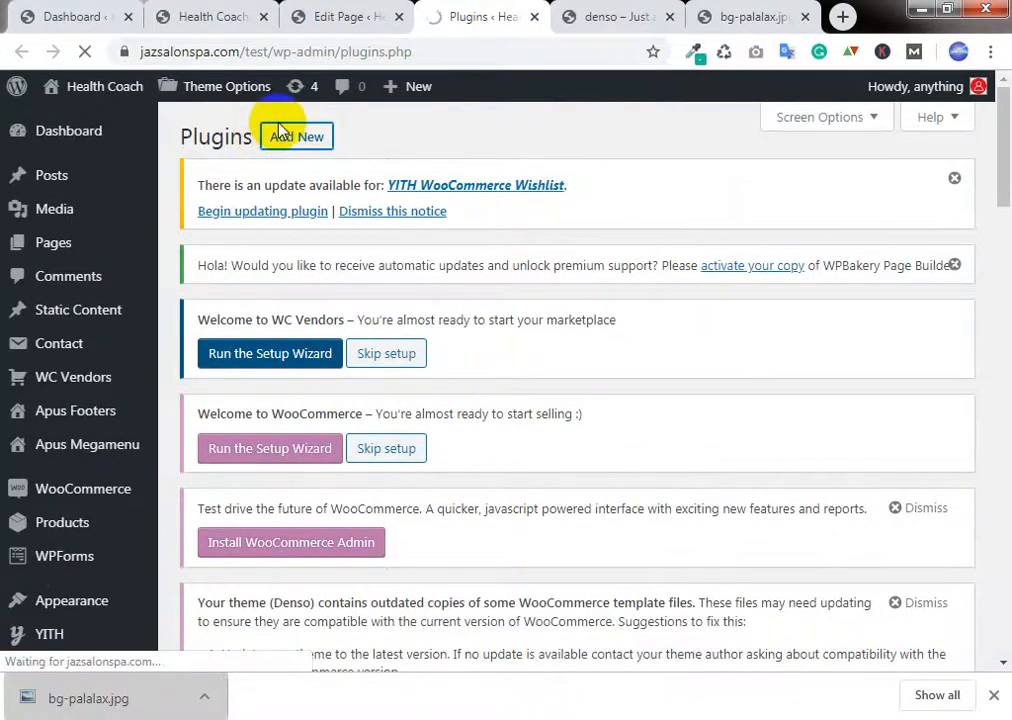
click(360, 14)
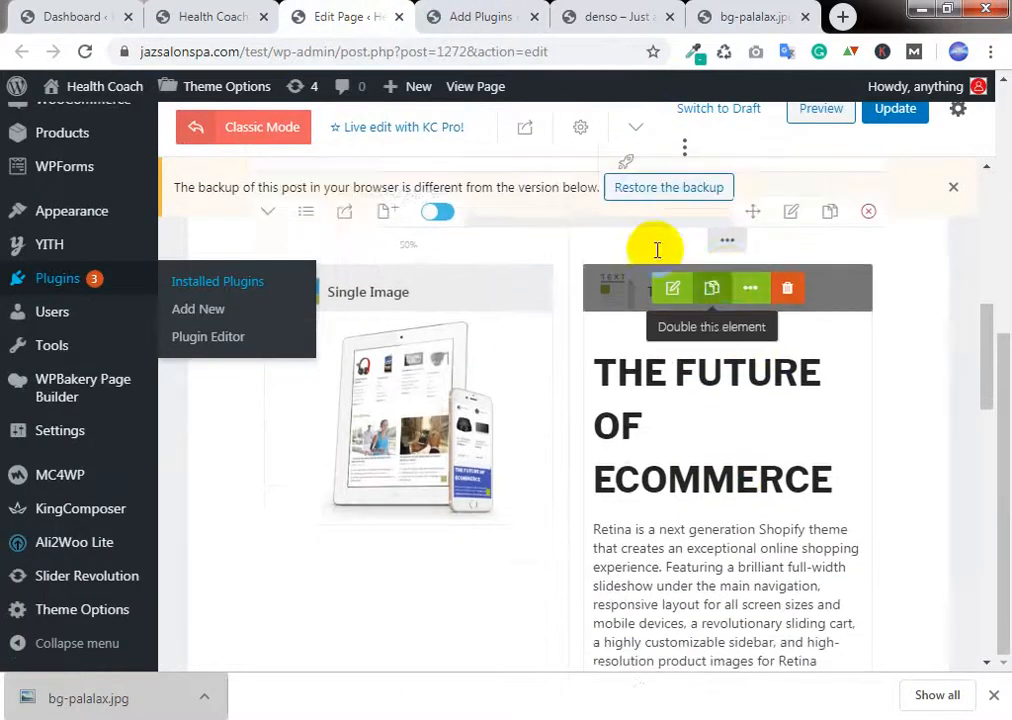
click(492, 15)
scroll(757, 311, down, 2)
click(357, 14)
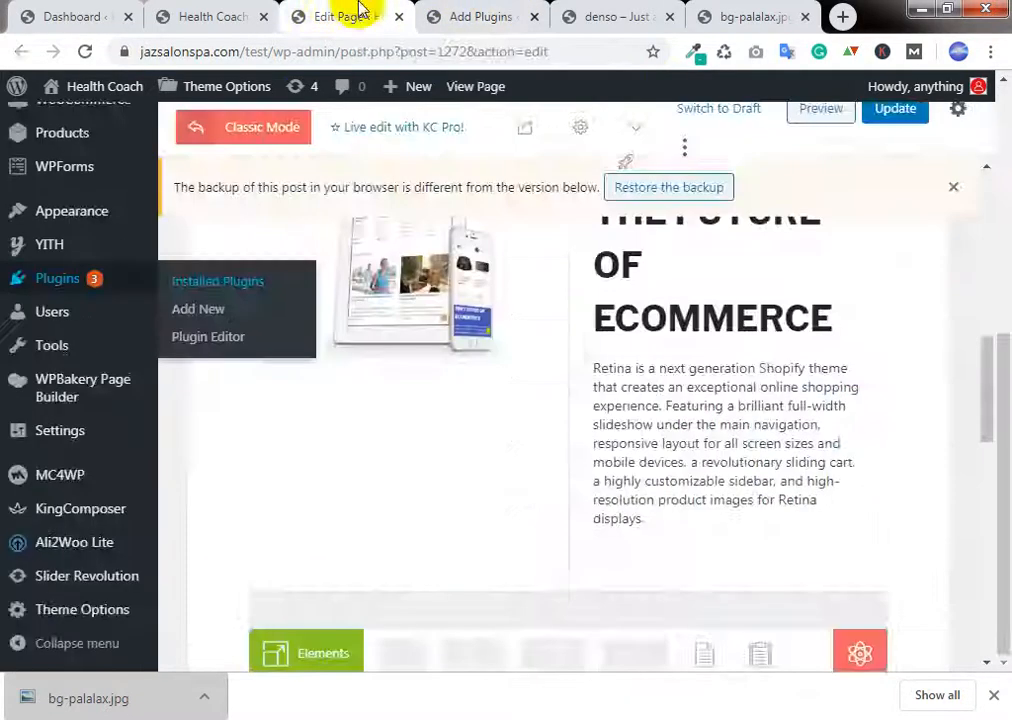
click(474, 14)
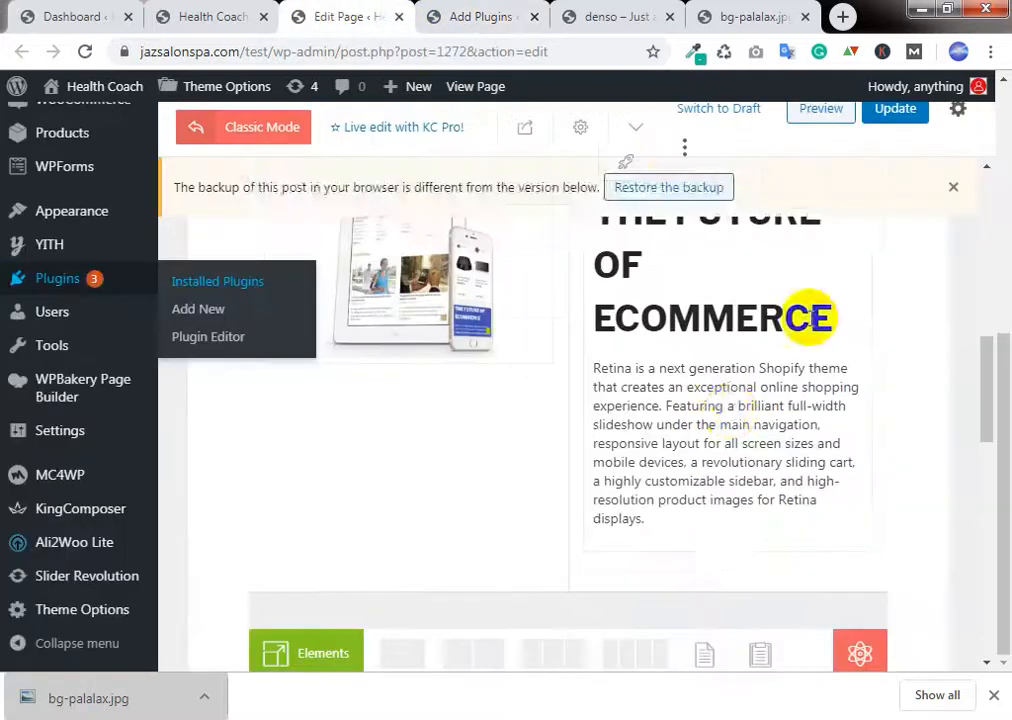
click(343, 14)
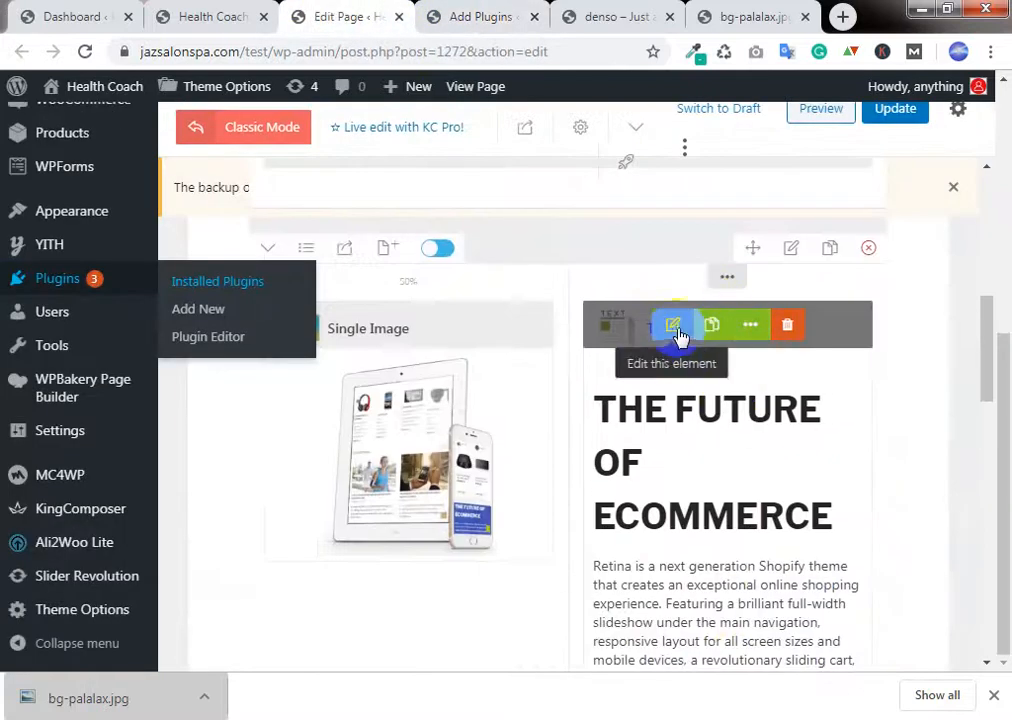
click(678, 332)
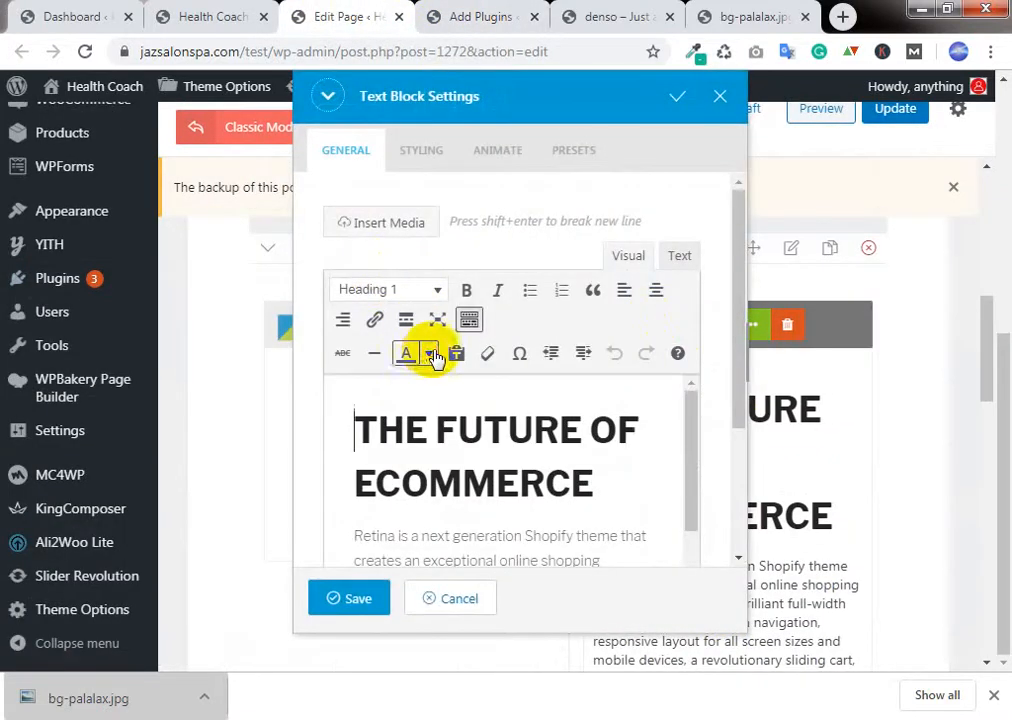
click(429, 354)
Step: Install and activate the Classic Editor plugin from the Add Plugins page
click(457, 12)
click(829, 392)
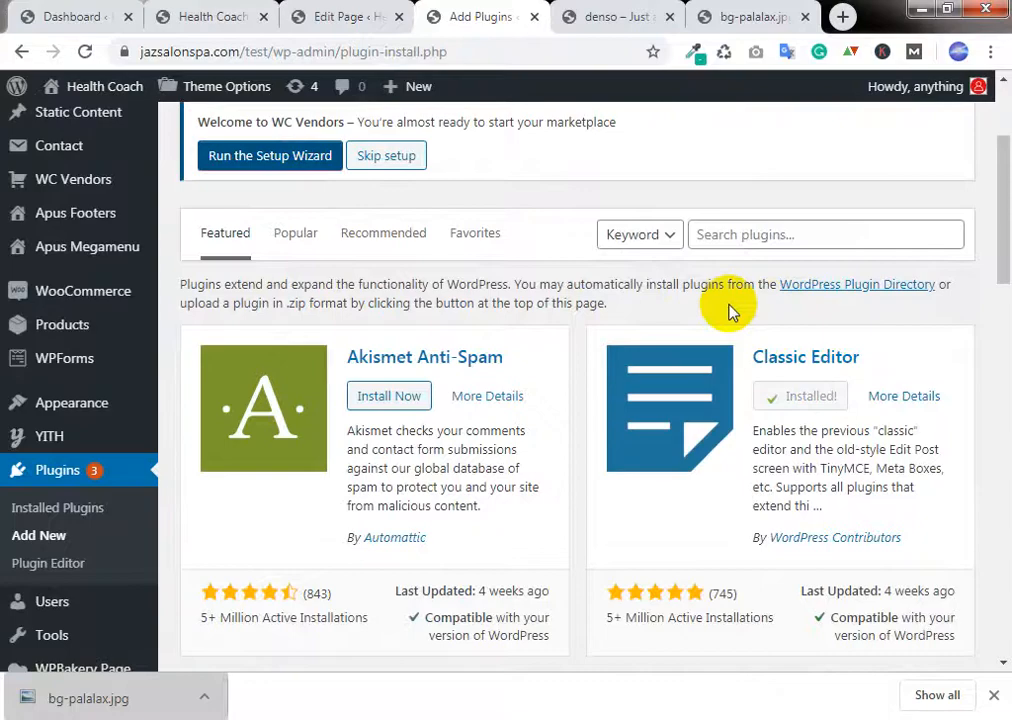
click(816, 398)
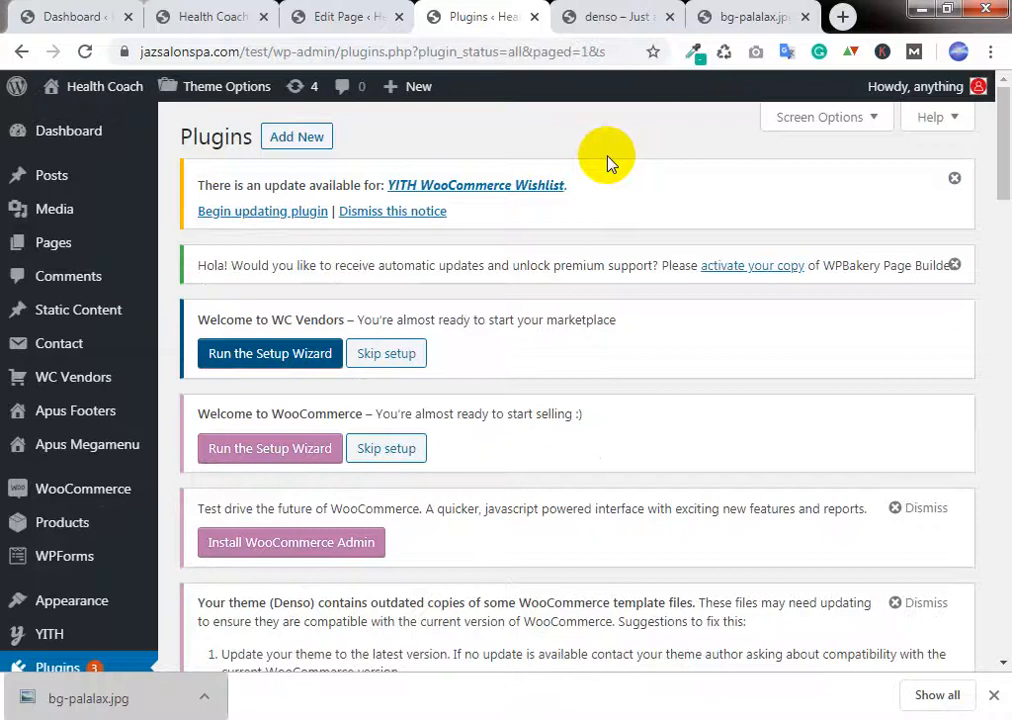
Step: Reload the Home page's edit screen so that it opens with the Classic Editor
click(350, 16)
click(86, 51)
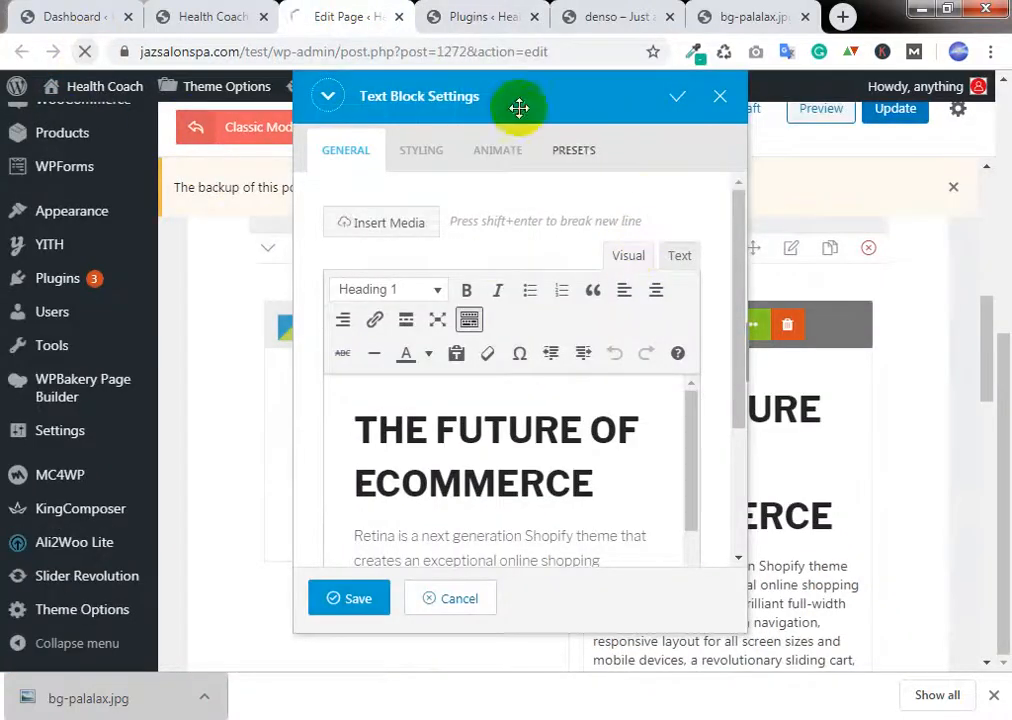
click(500, 12)
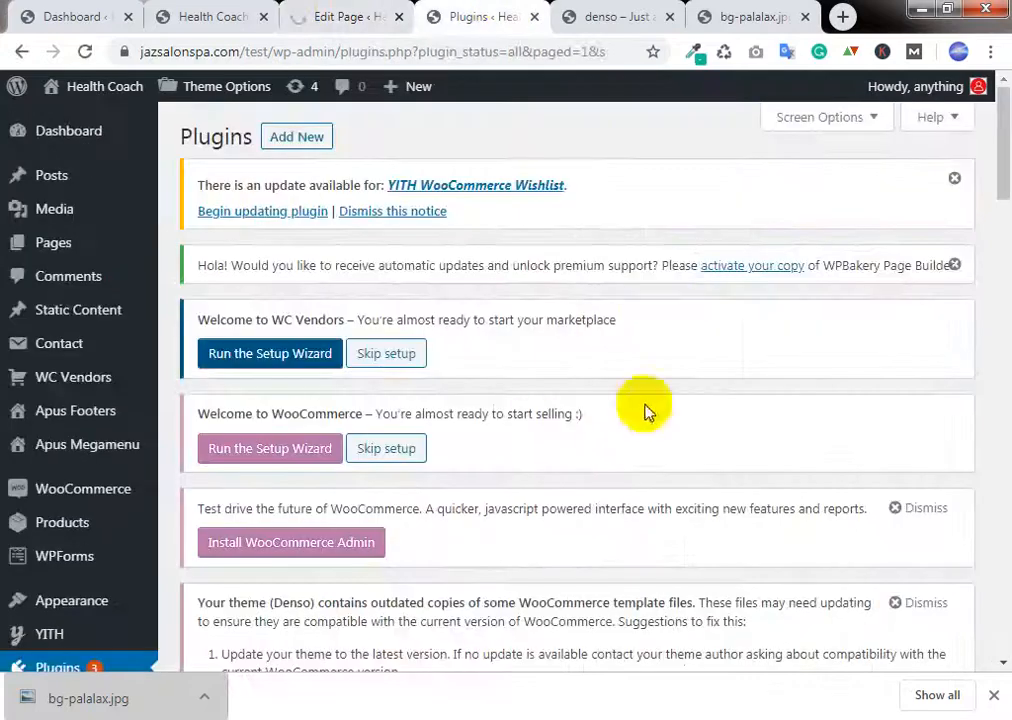
click(342, 12)
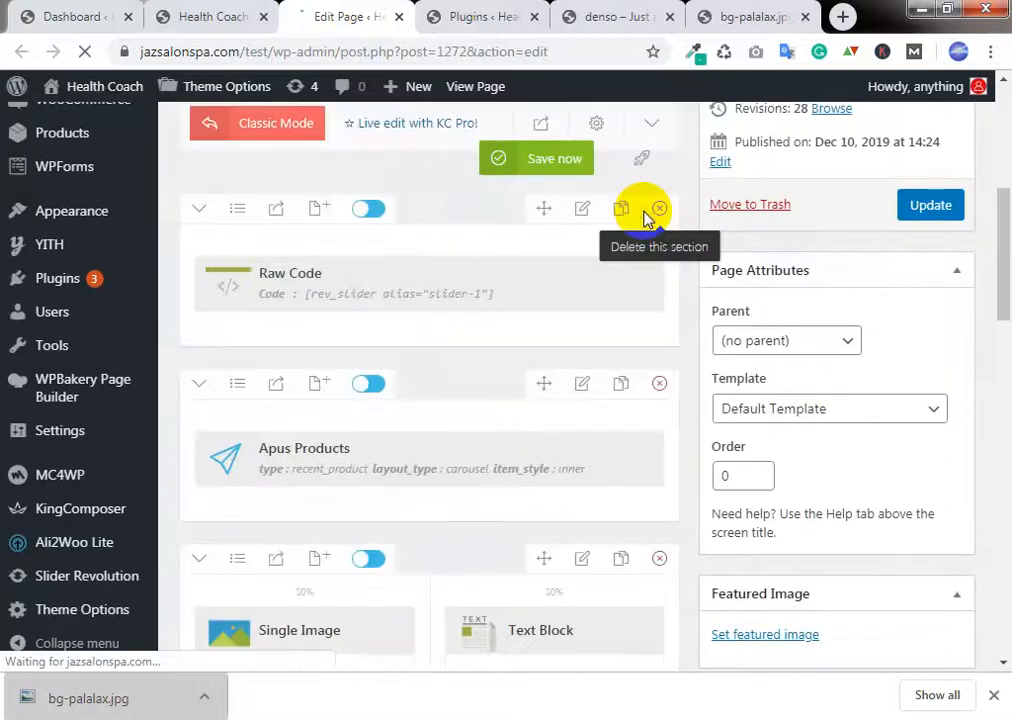
scroll(495, 370, down, 4)
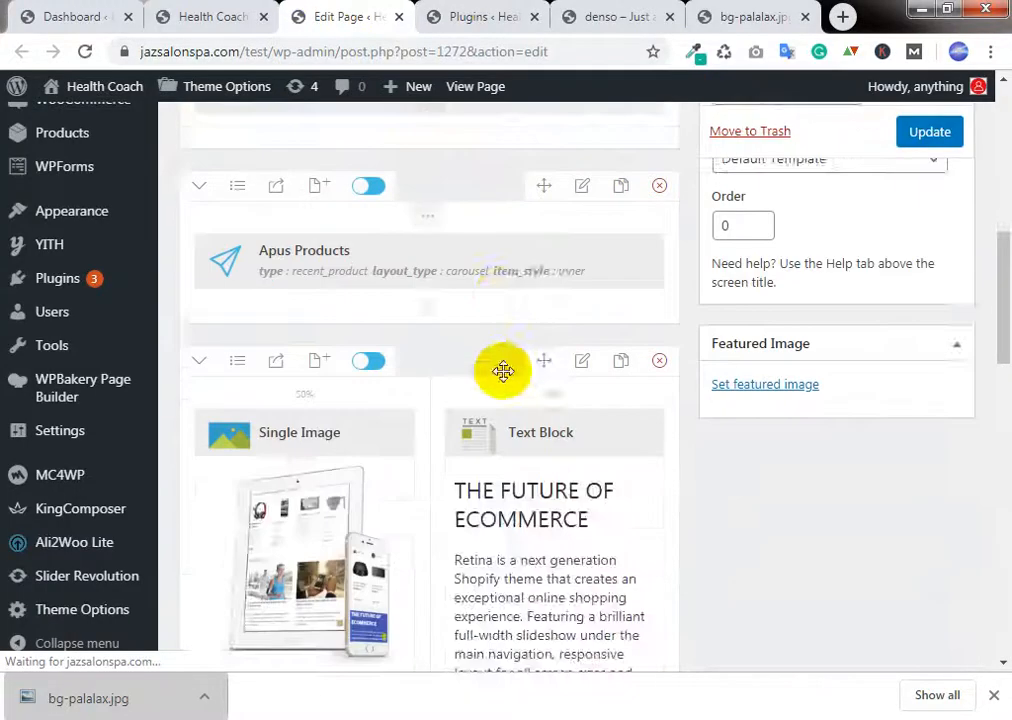
click(501, 236)
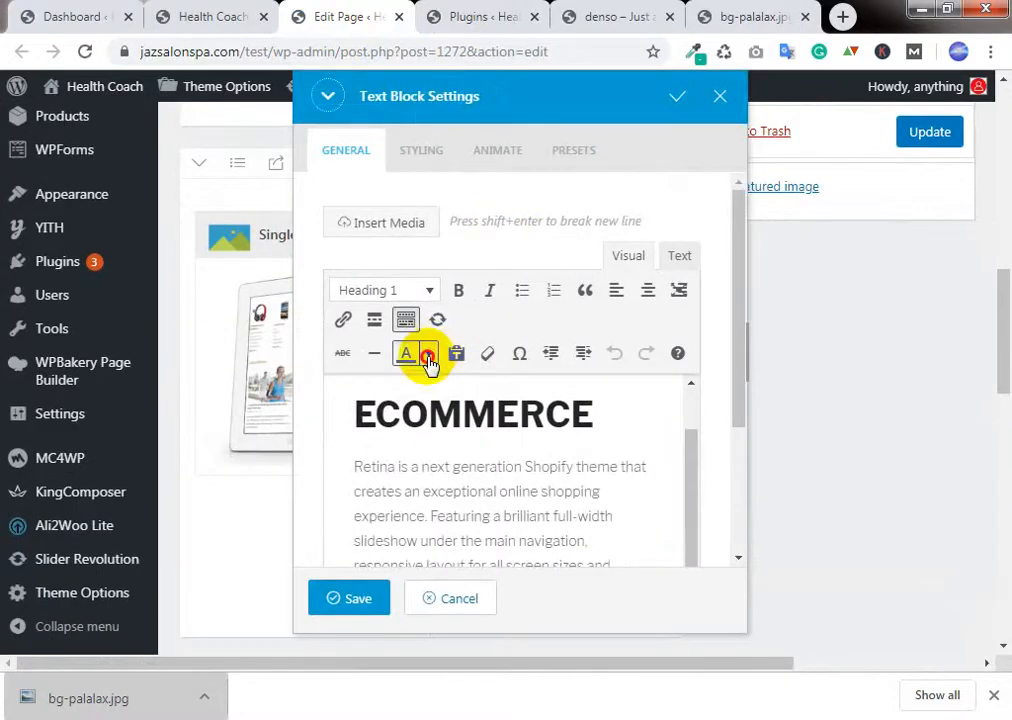
scroll(400, 420, up, 1)
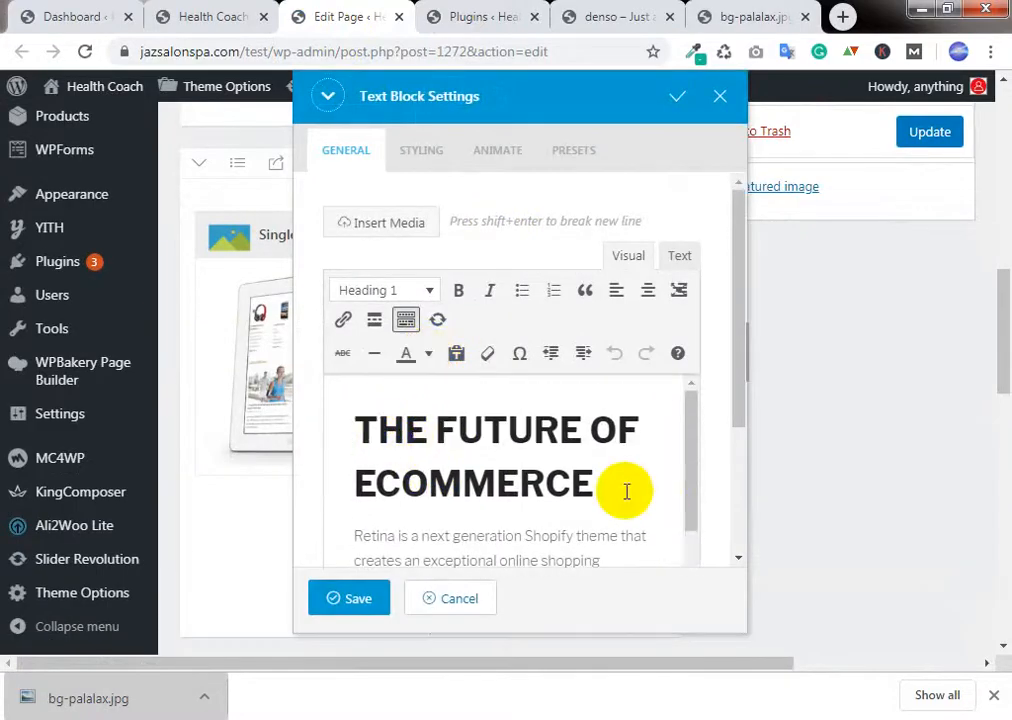
drag(605, 483, 380, 438)
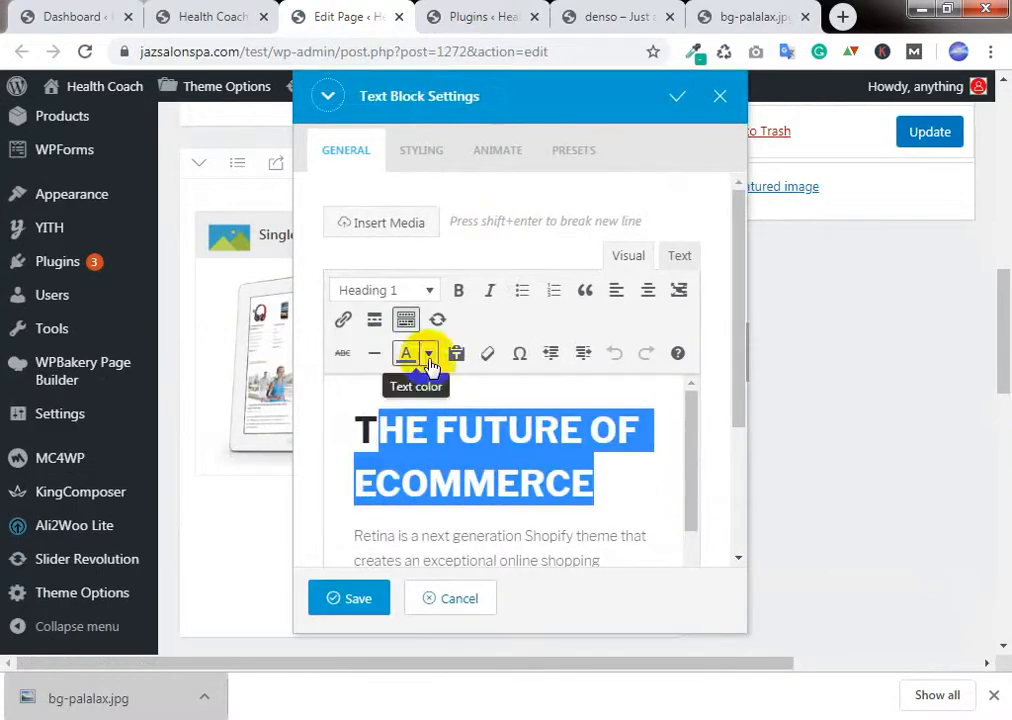
click(459, 435)
drag(597, 483, 357, 418)
click(558, 539)
drag(533, 534, 520, 487)
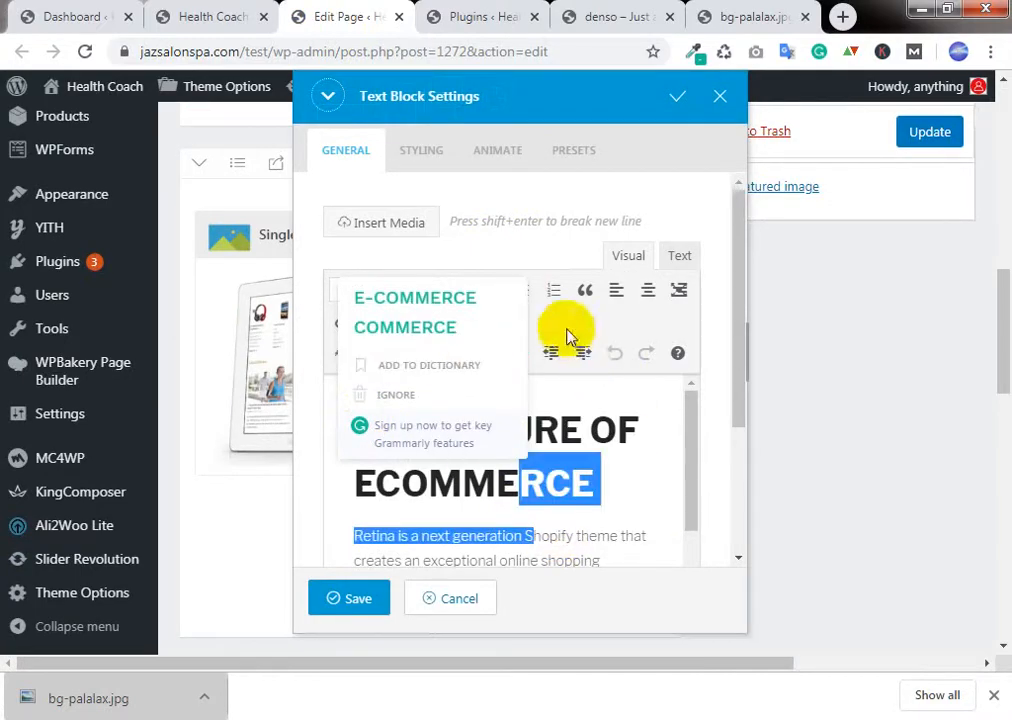
click(567, 332)
drag(357, 422, 592, 470)
click(470, 445)
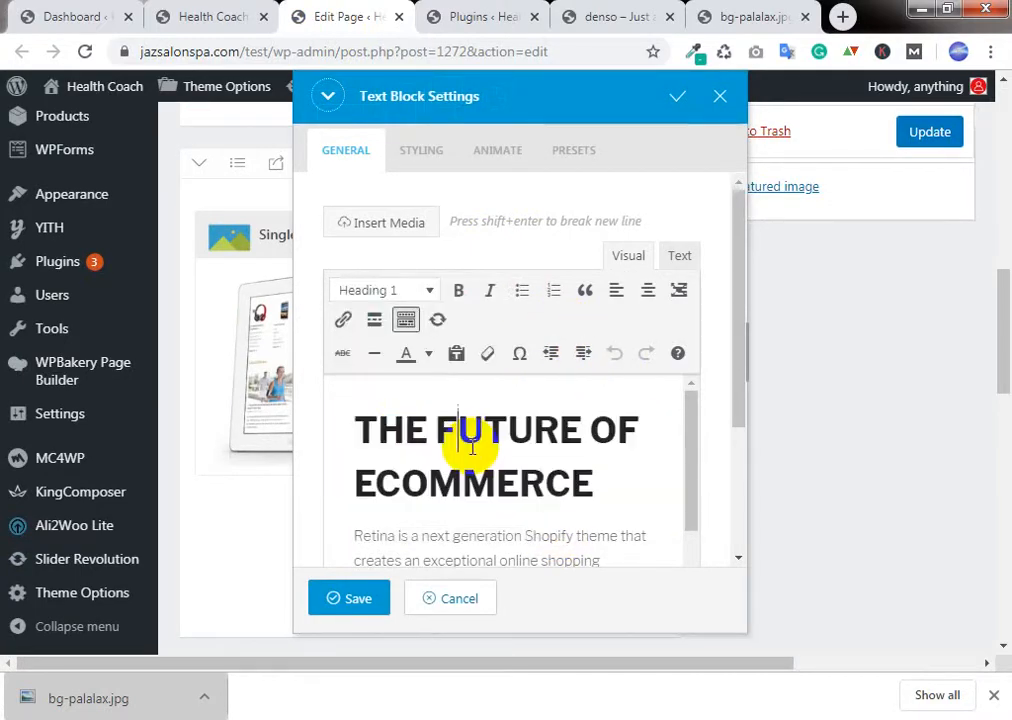
click(457, 600)
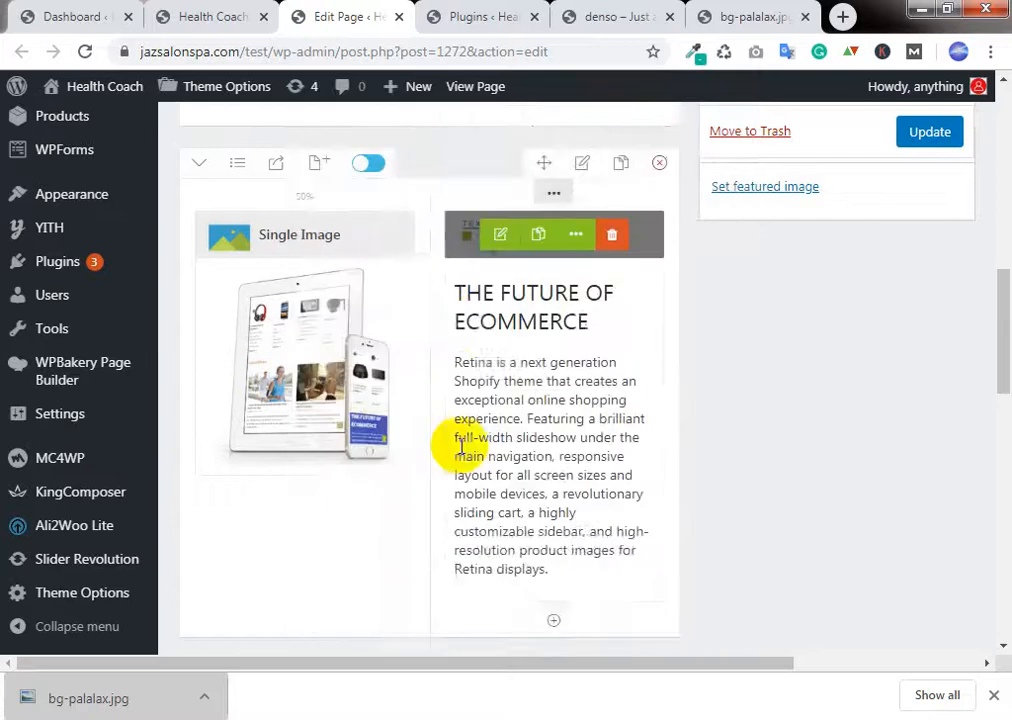
scroll(455, 442, up, 2)
scroll(460, 445, down, 2)
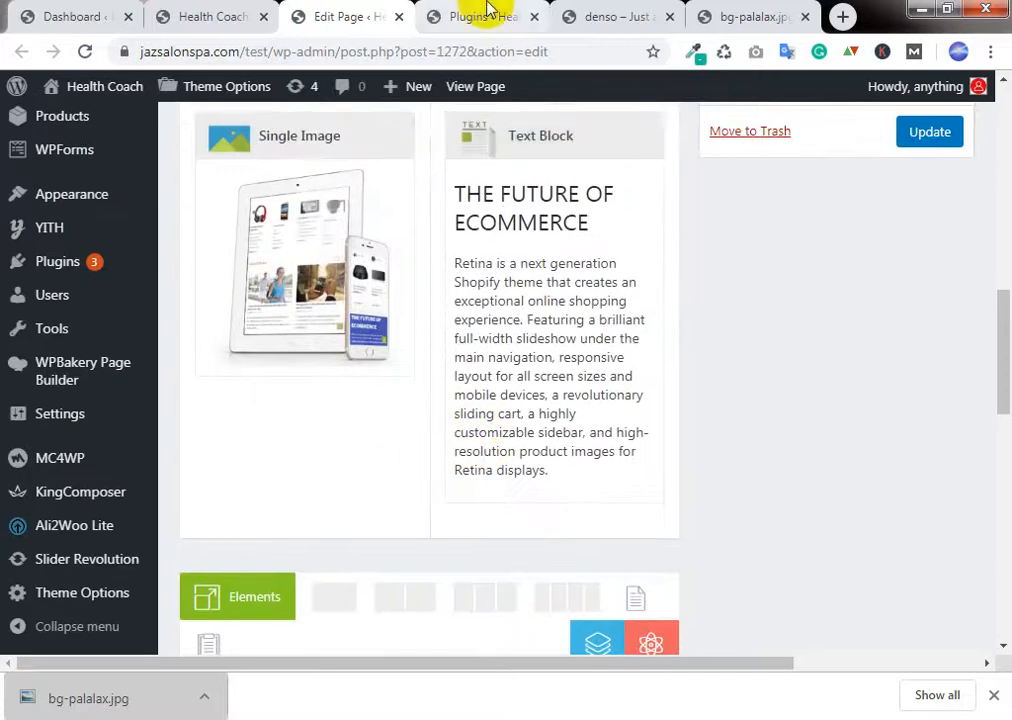
double_click(550, 225)
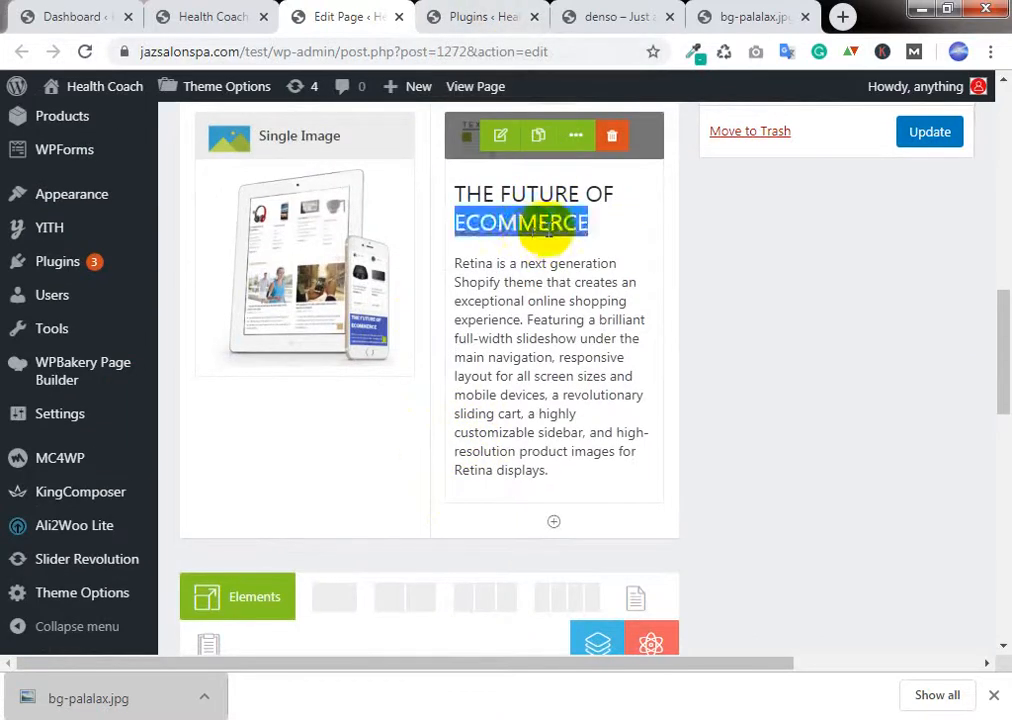
click(566, 222)
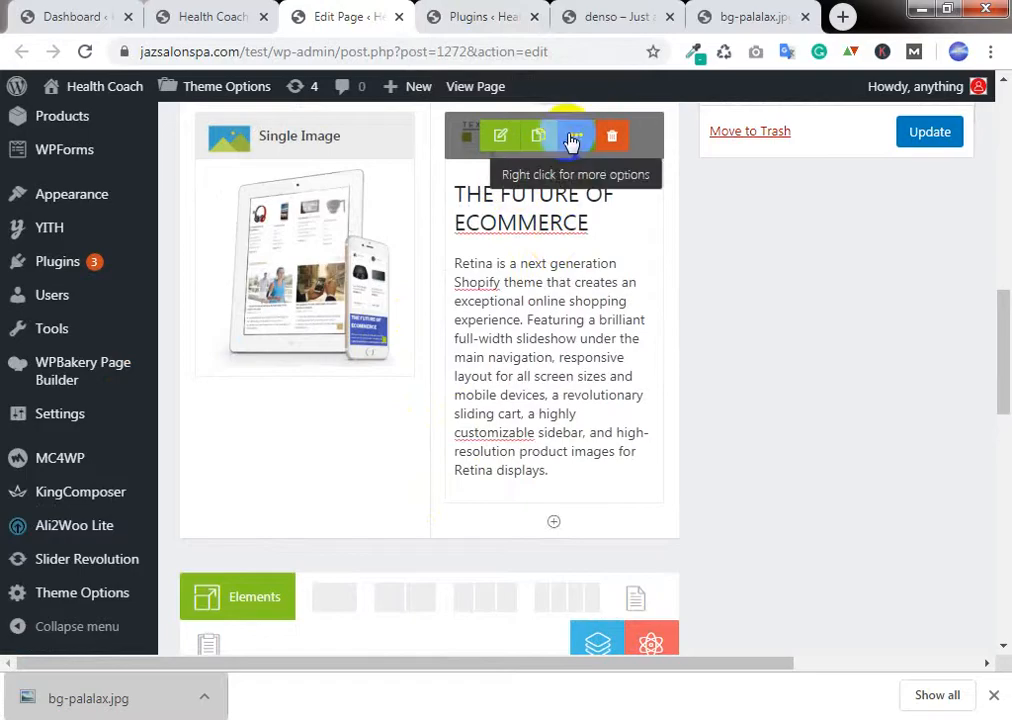
Step: In the text block's HTML, add style="color:#fff" to the h1 tag of "THE FUTURE OF ECOMMERCE"
click(499, 136)
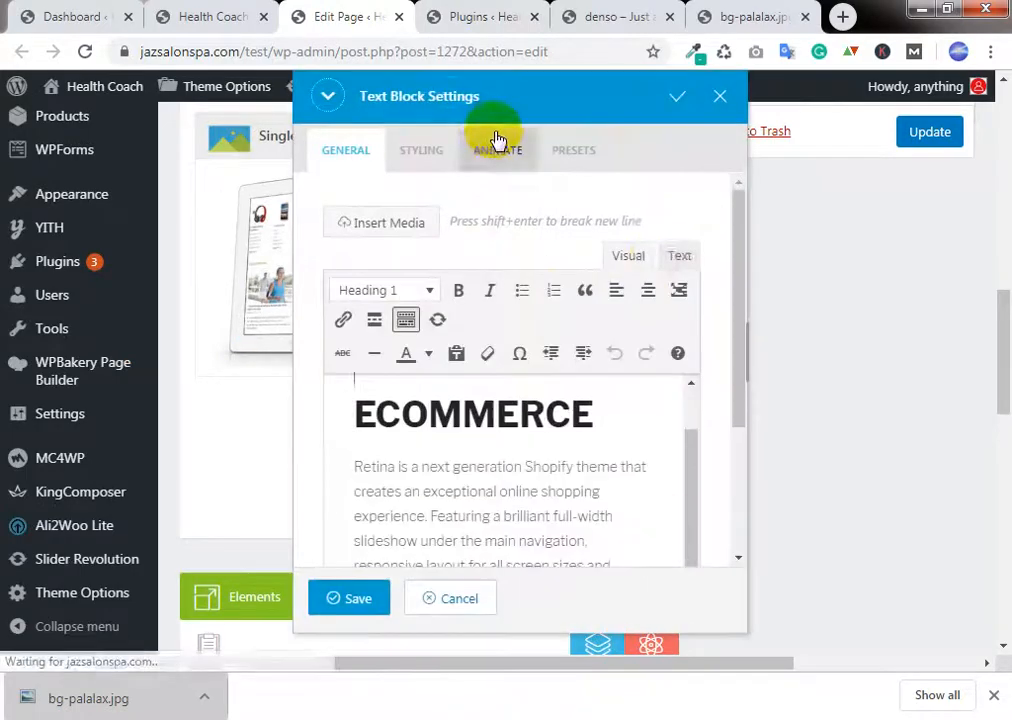
click(674, 257)
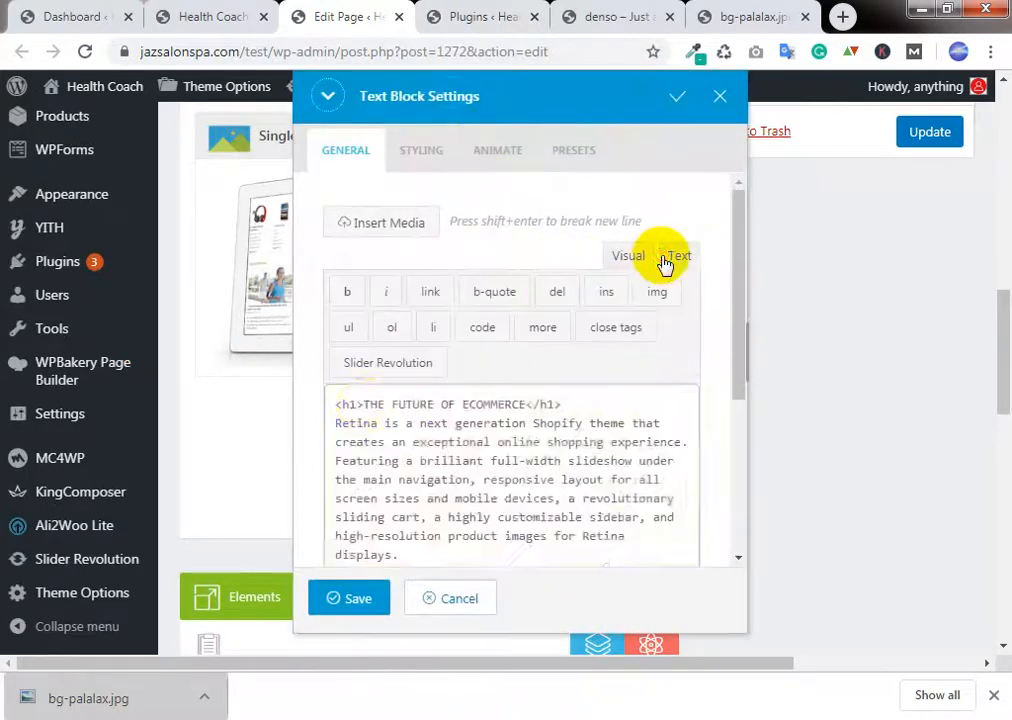
click(360, 404)
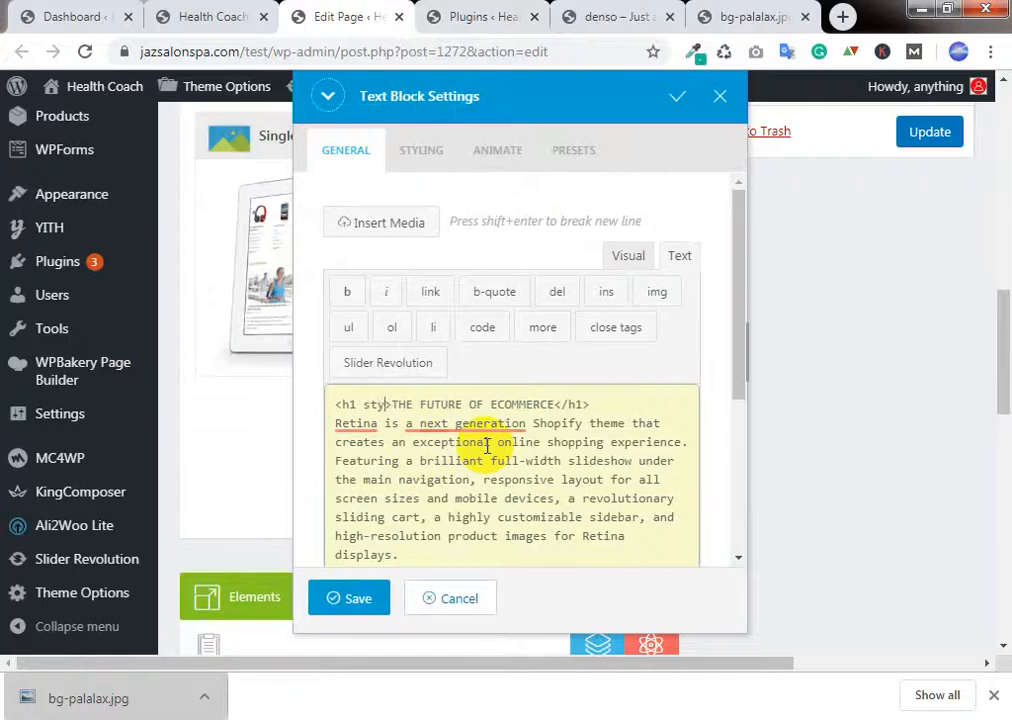
text(style)
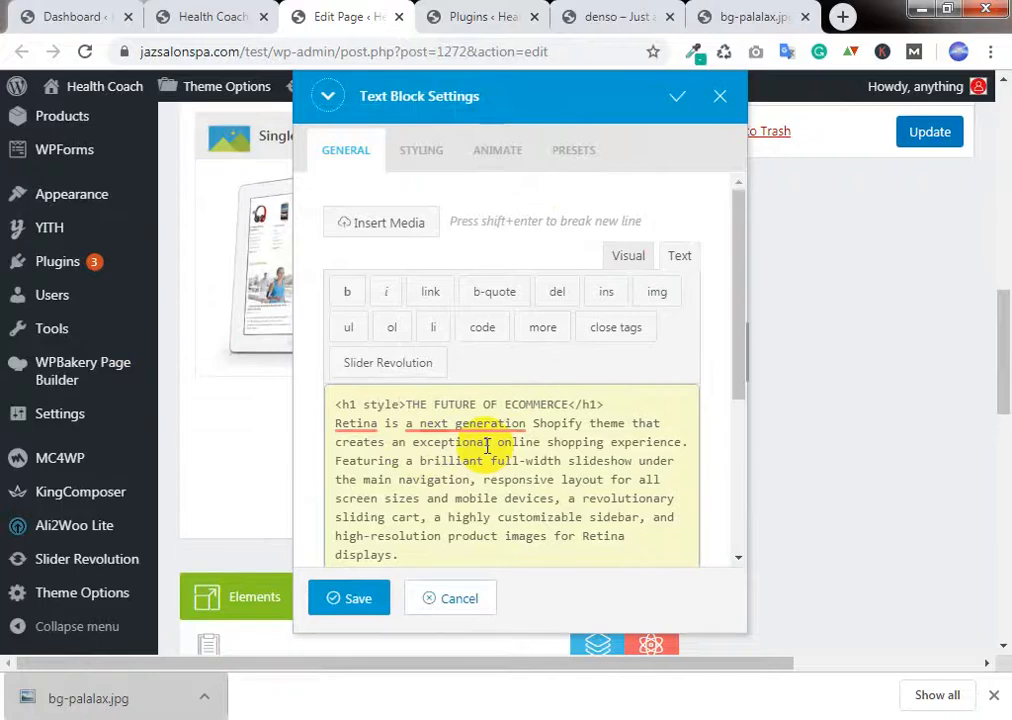
text(="color:)
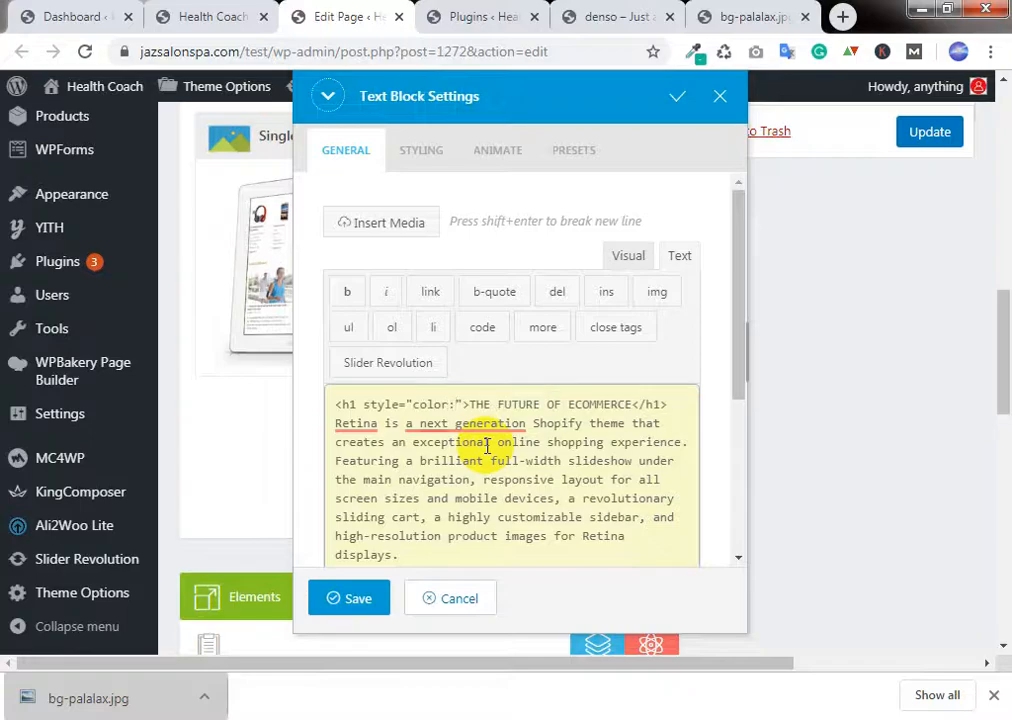
text(fff)
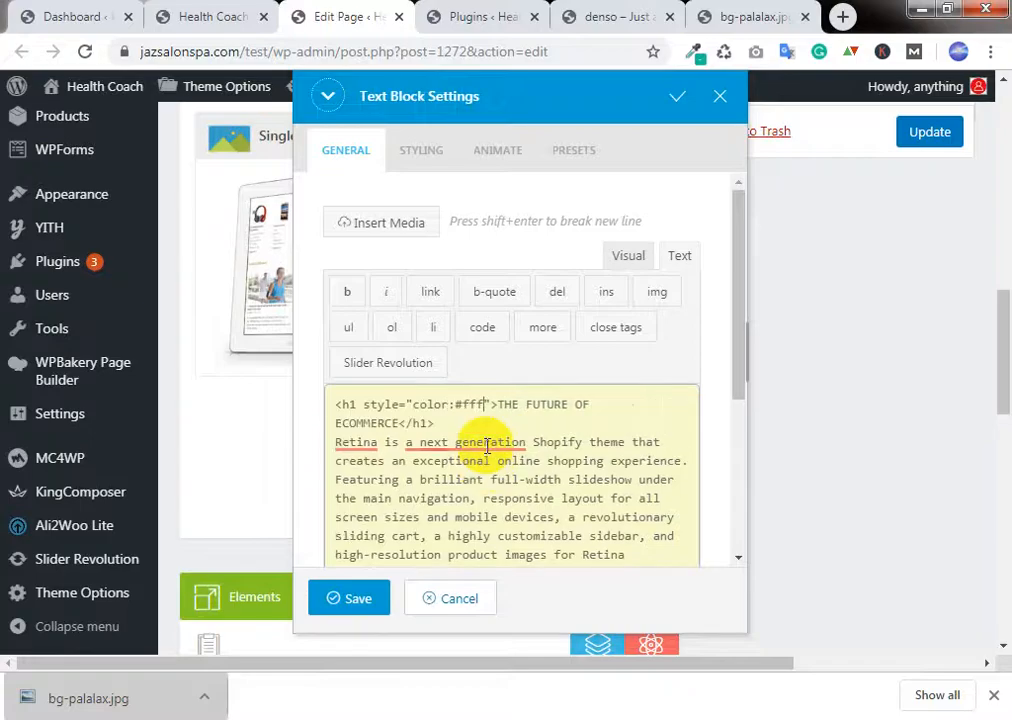
Step: Check the heading in the visual view, save the text block settings and update the Home page
click(640, 254)
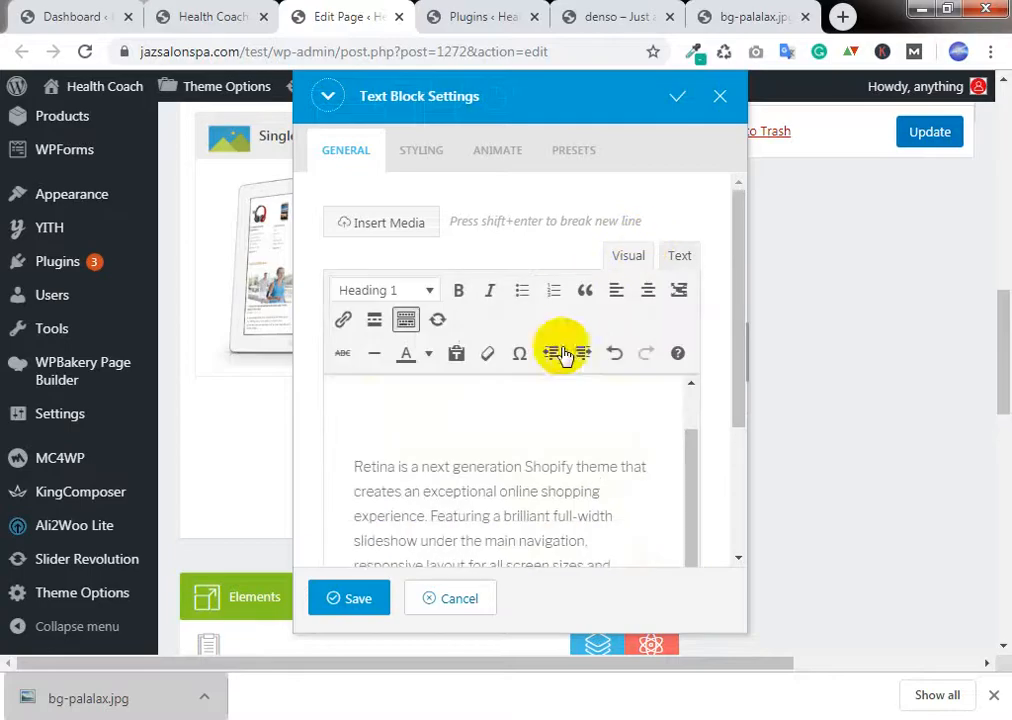
drag(592, 483, 343, 400)
click(474, 482)
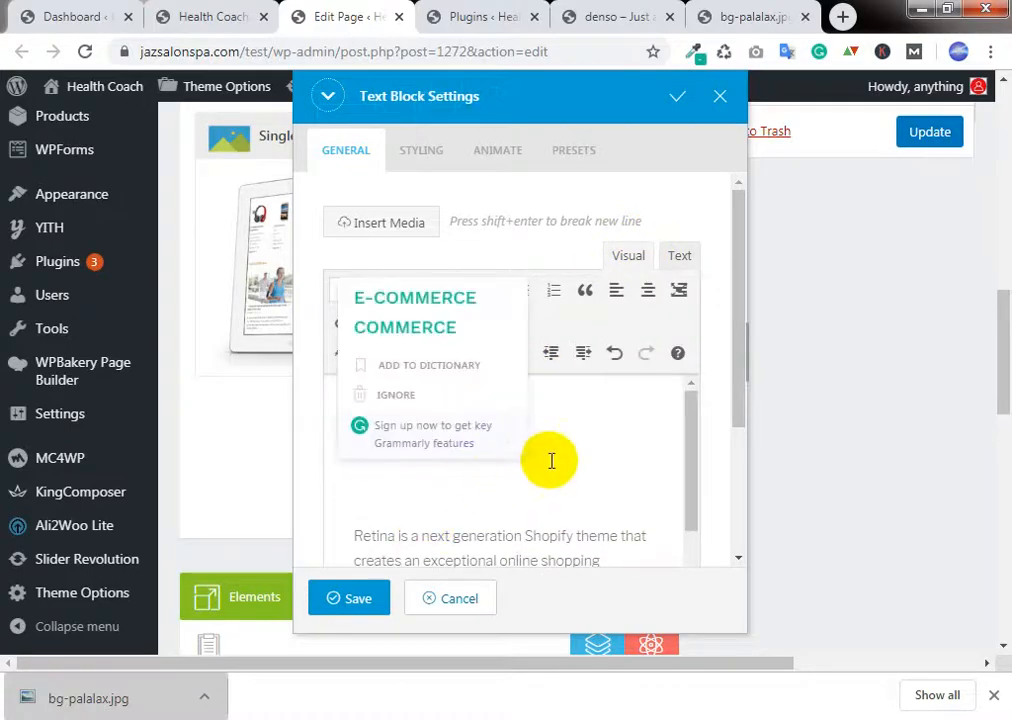
click(360, 596)
scroll(648, 407, up, 3)
click(921, 140)
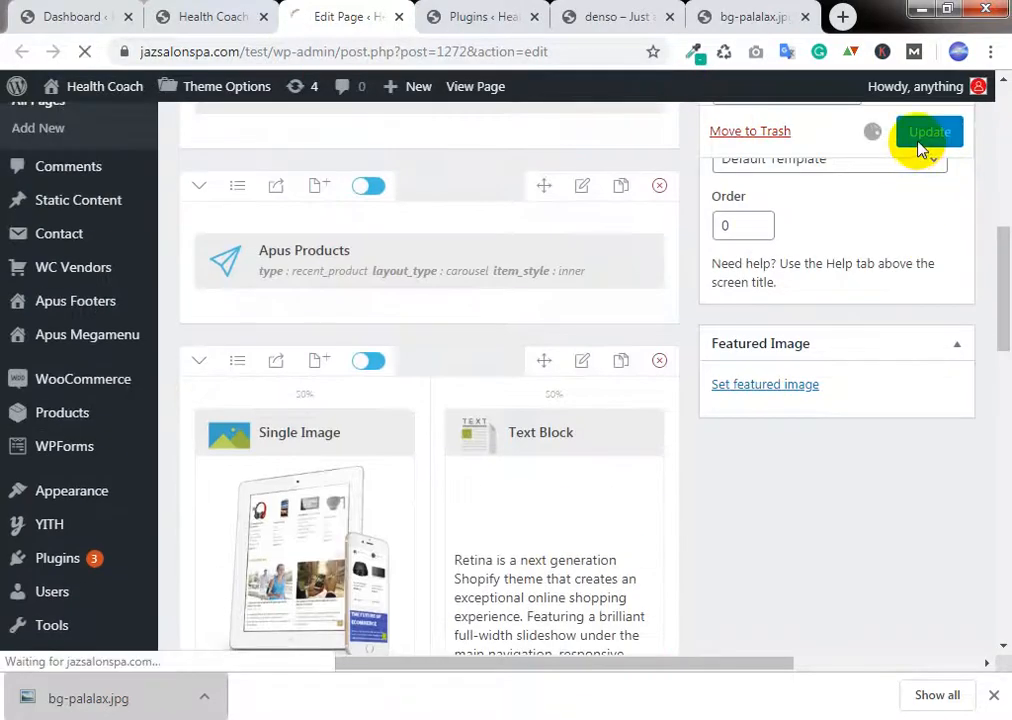
scroll(705, 345, up, 2)
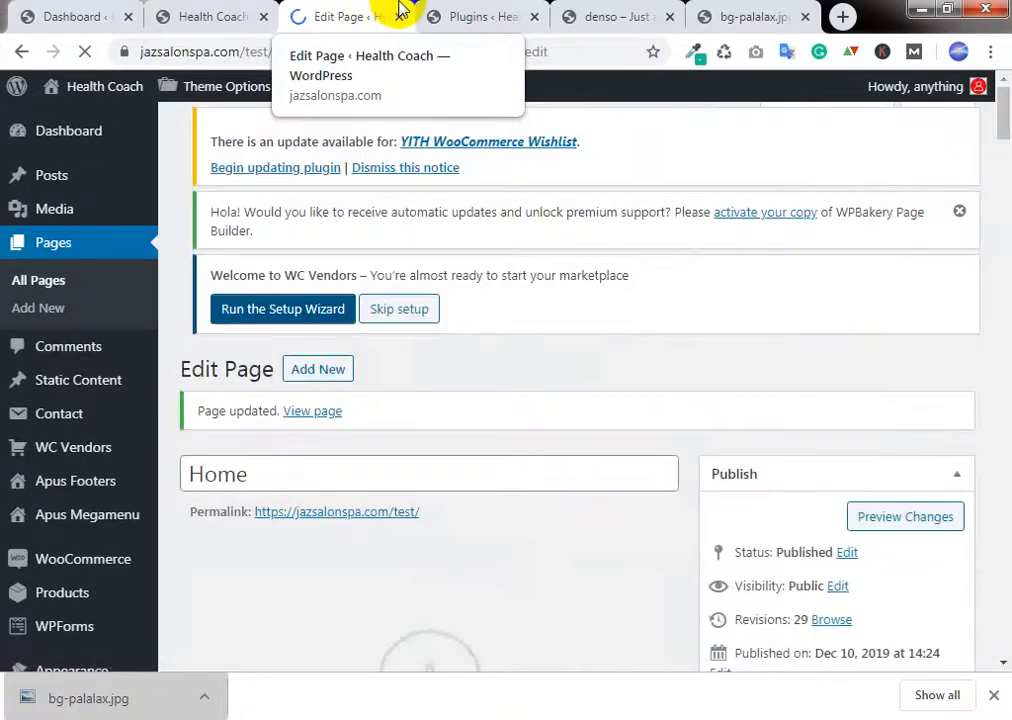
scroll(556, 235, down, 3)
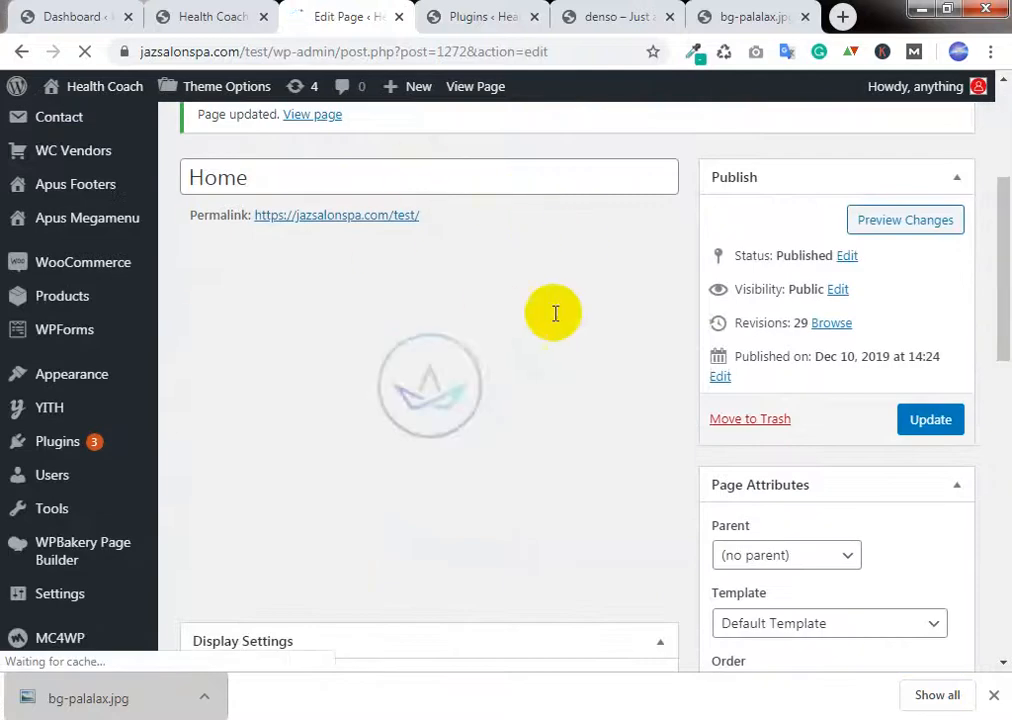
scroll(555, 314, up, 3)
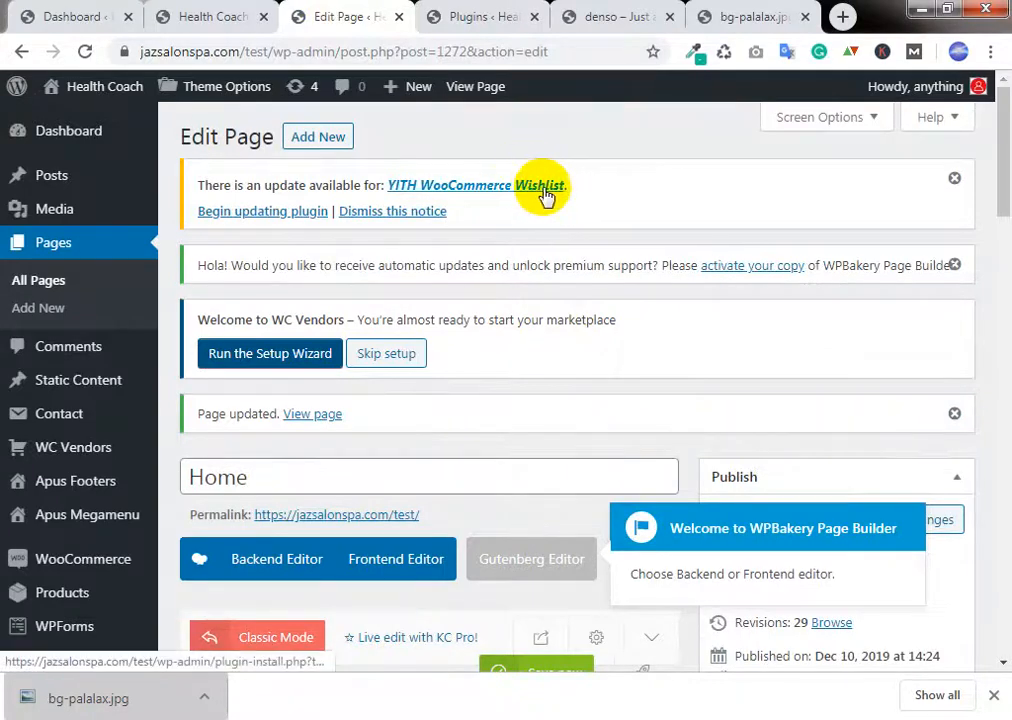
Step: Reload the live home page and check the color of the "THE FUTURE OF ECOMMERCE" heading
click(235, 12)
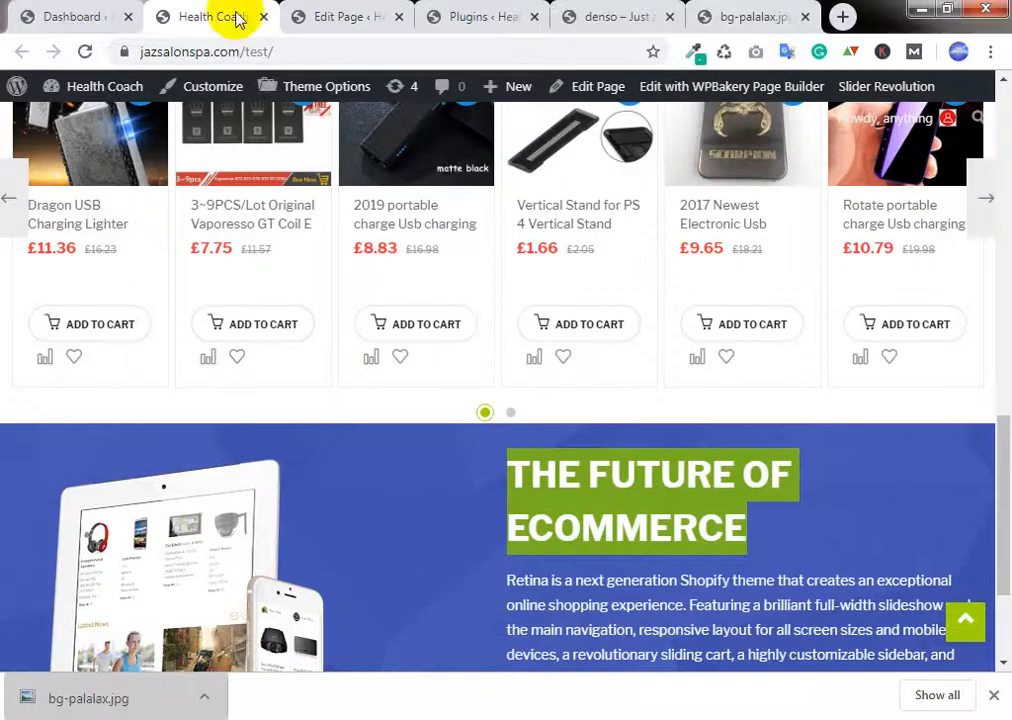
click(85, 52)
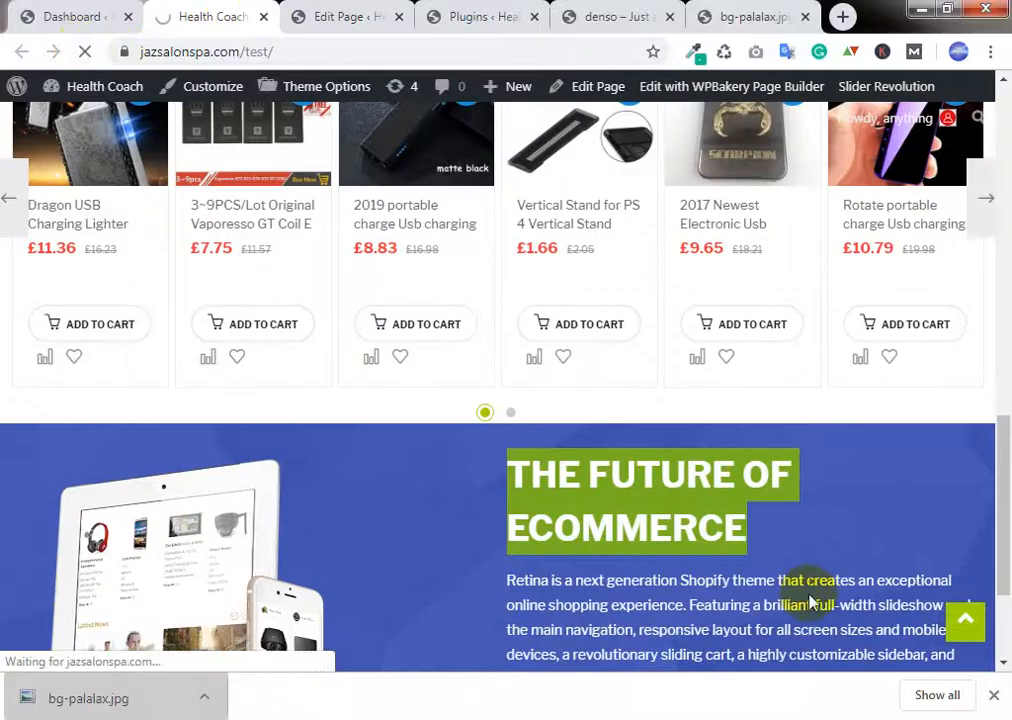
scroll(725, 495, down, 2)
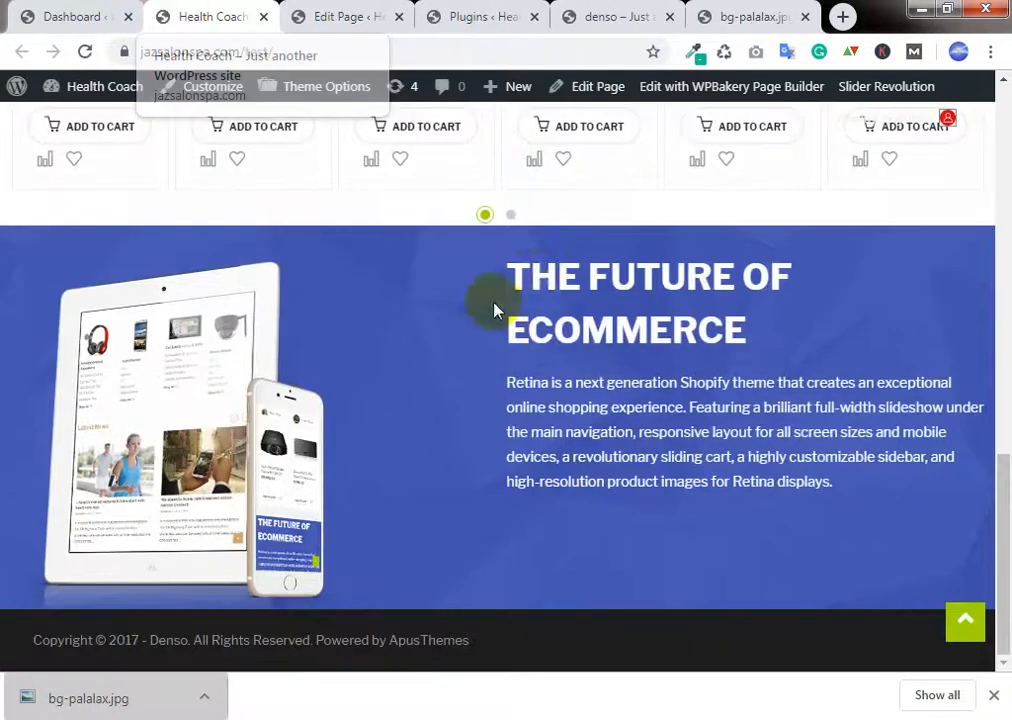
drag(506, 272, 792, 343)
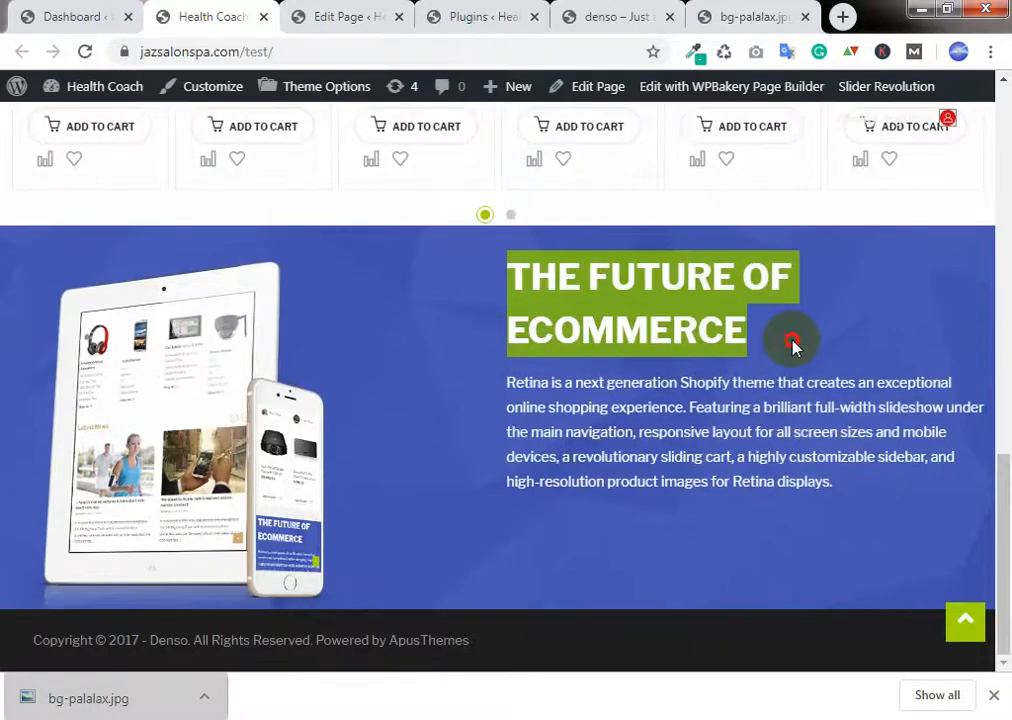
Step: Open the settings of the "THE FUTURE OF ECOMMERCE" text block on the Home page's edit screen
click(793, 341)
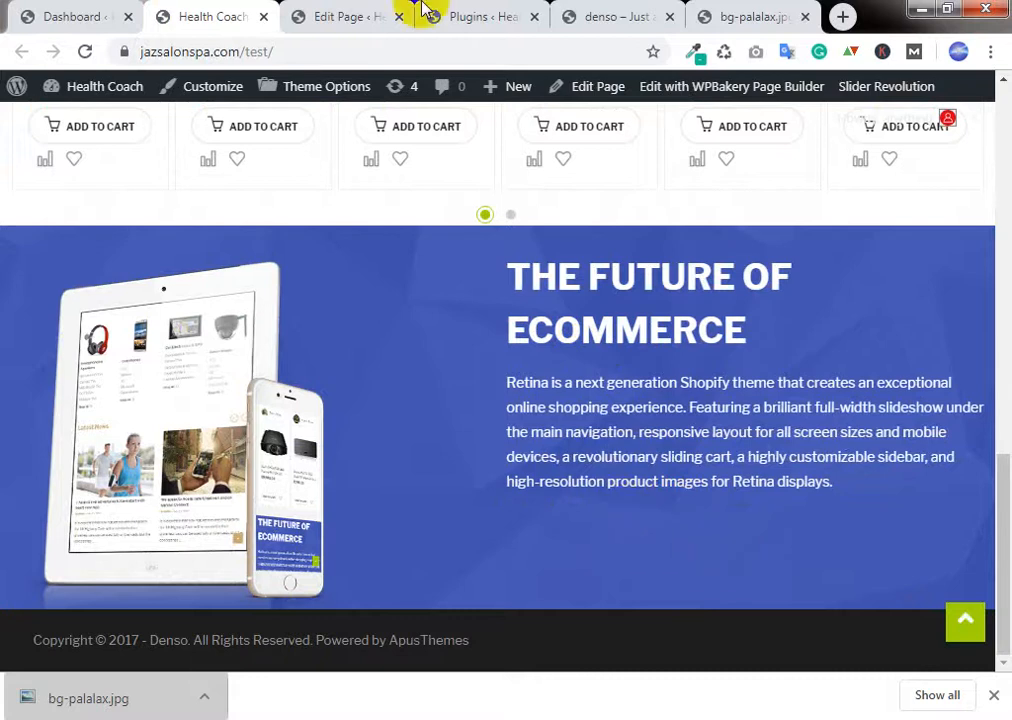
click(296, 13)
scroll(727, 300, down, 5)
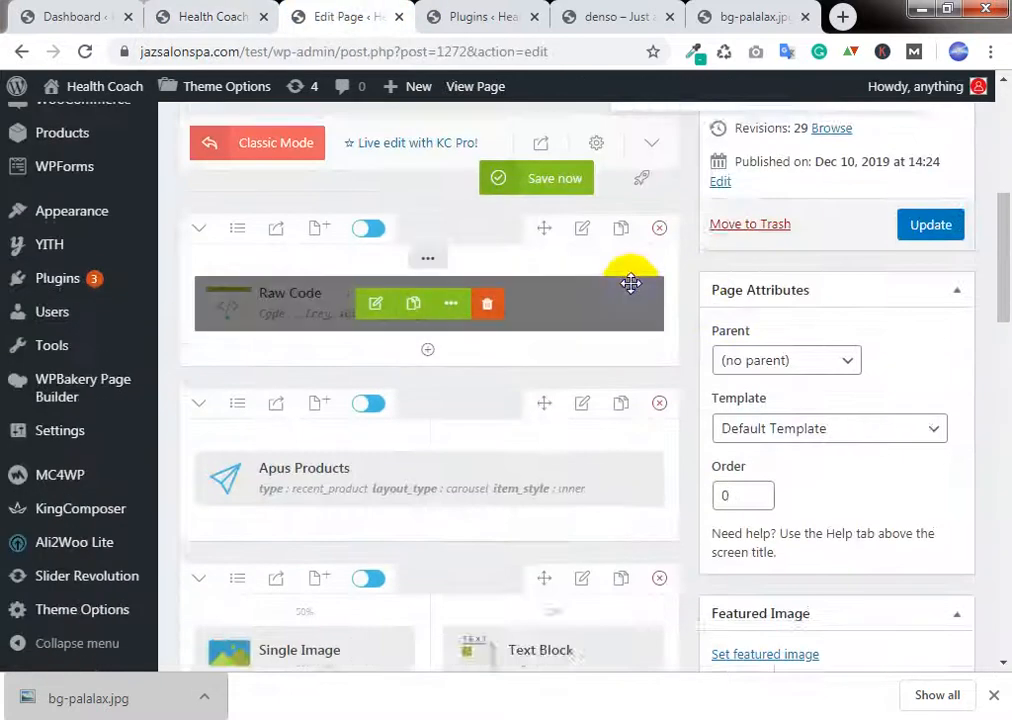
scroll(635, 286, down, 4)
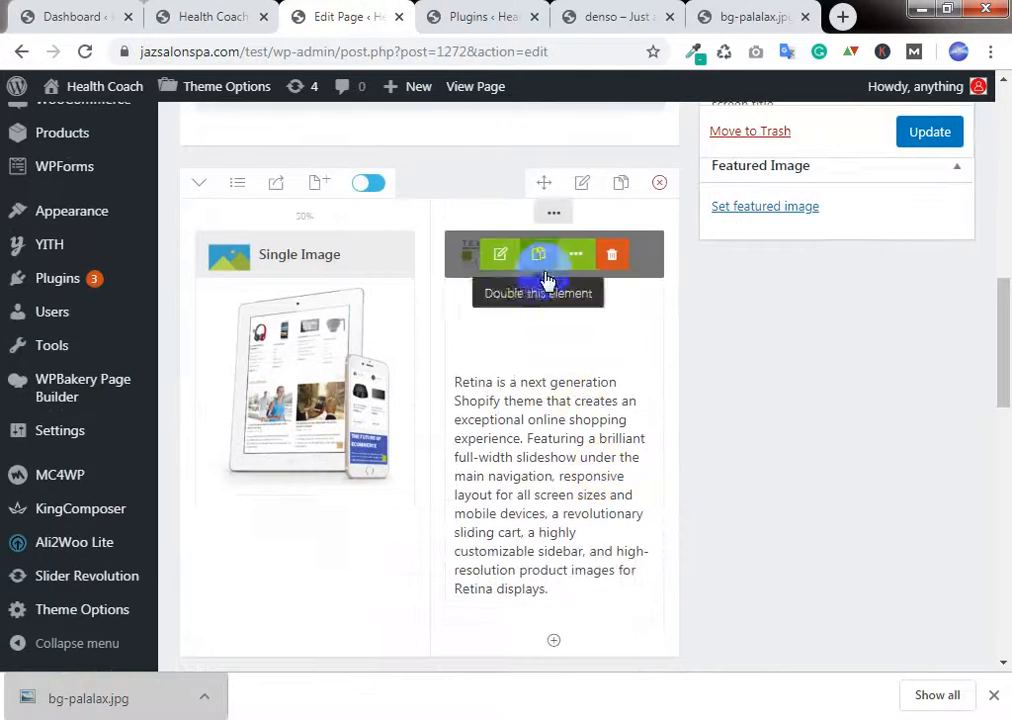
click(502, 255)
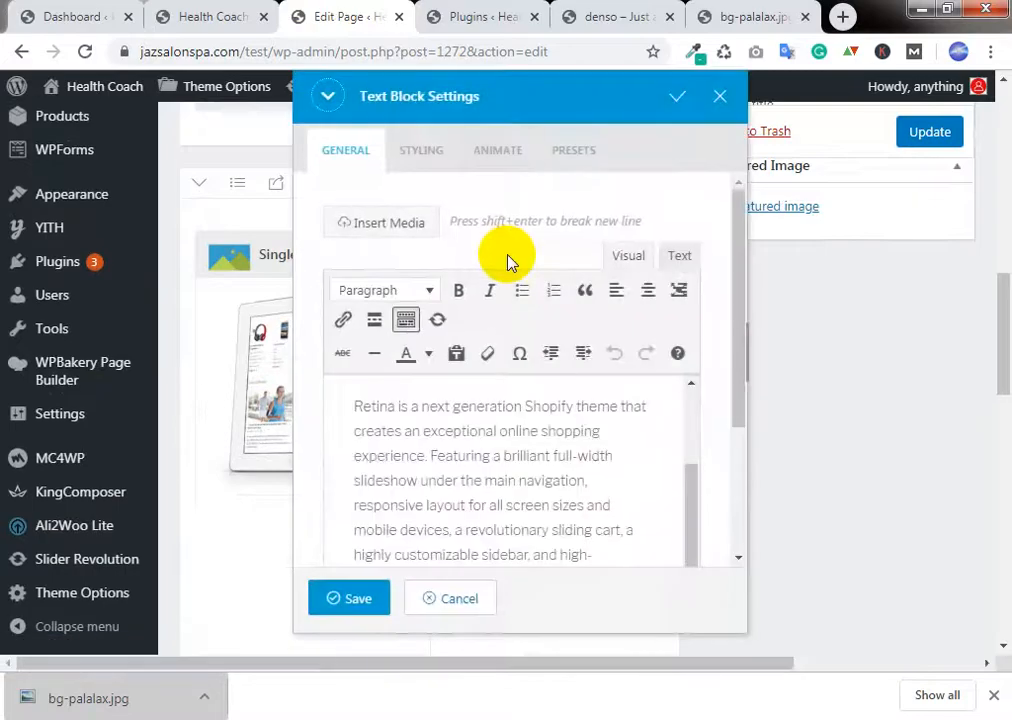
Step: Inspect the PURCHASE ORDER NOW button on the denso demo page and copy the HTML of its kc-cta-button div
click(206, 14)
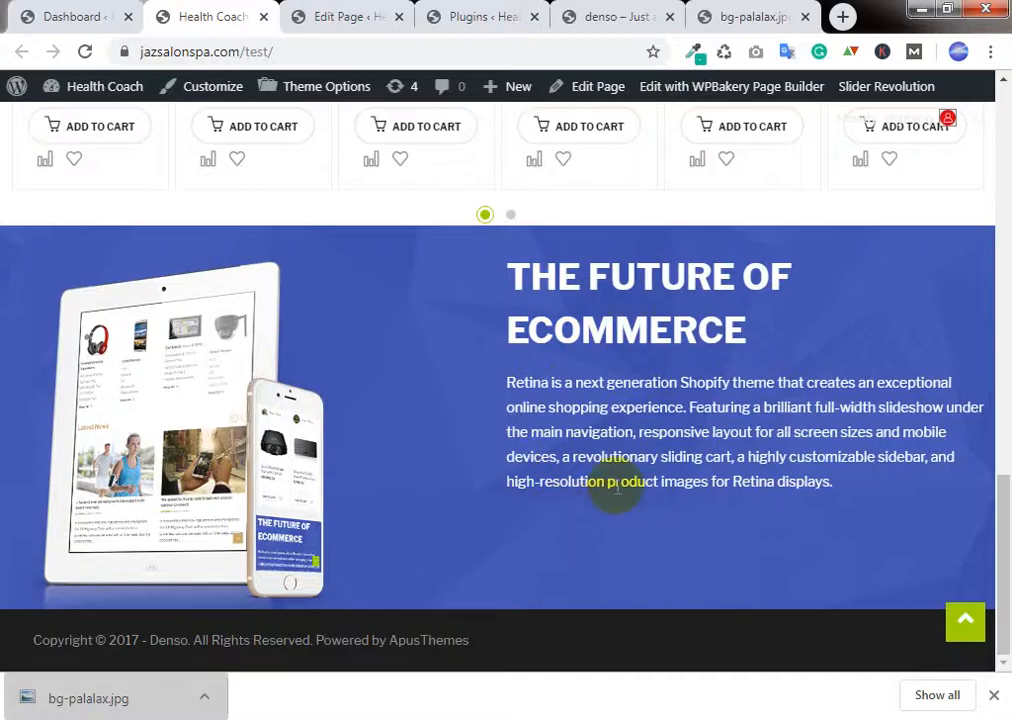
click(510, 12)
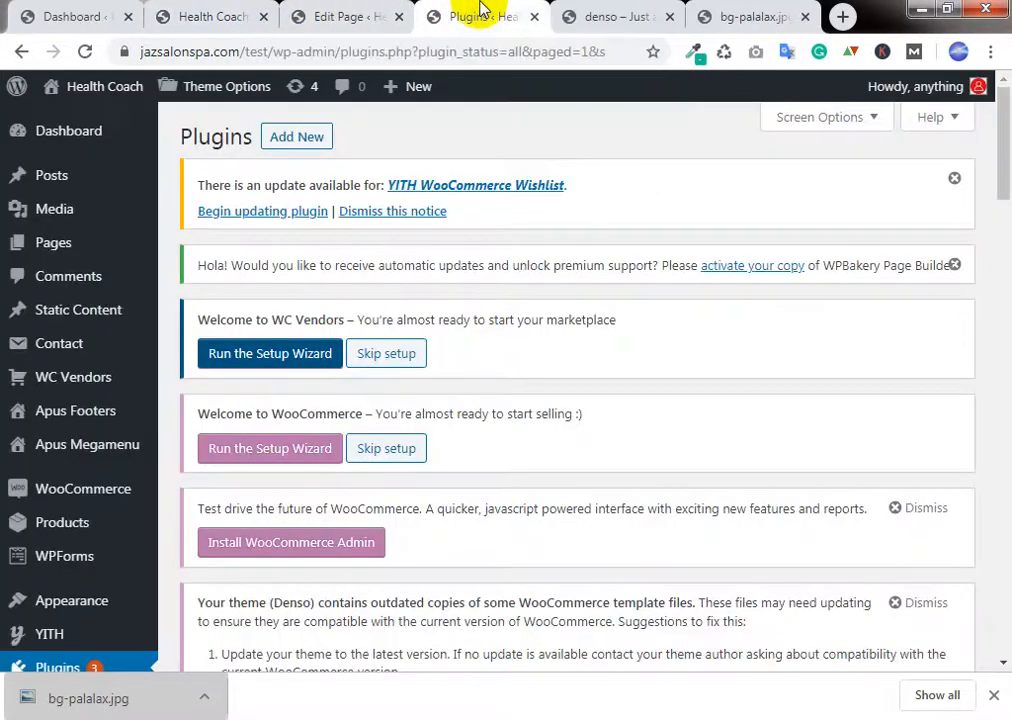
click(600, 12)
right_click(612, 583)
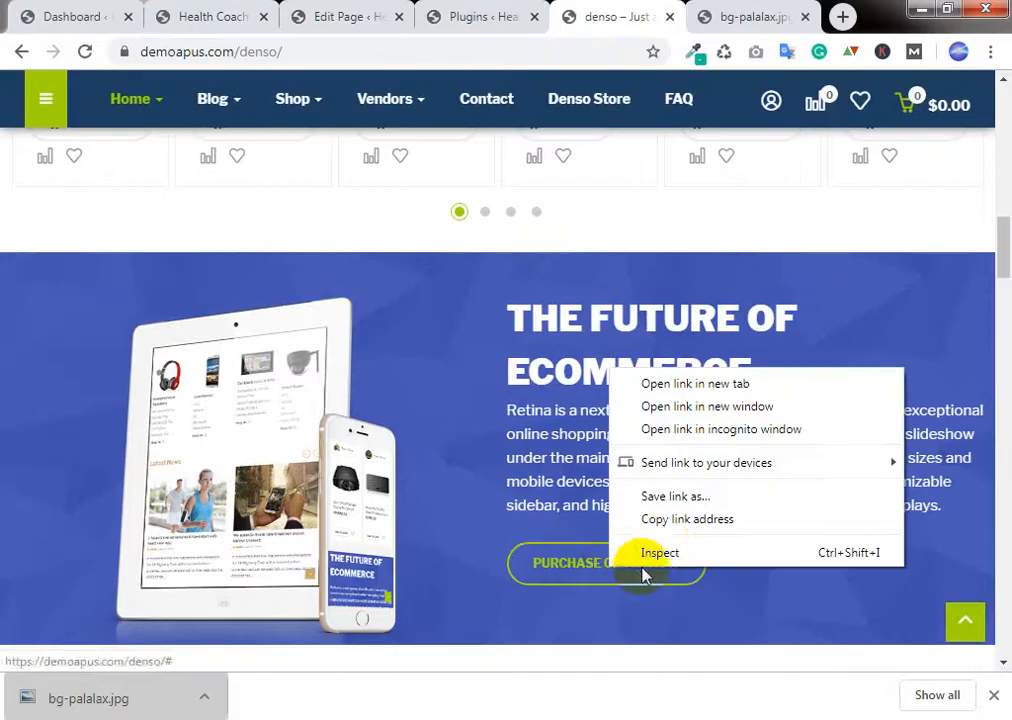
click(660, 545)
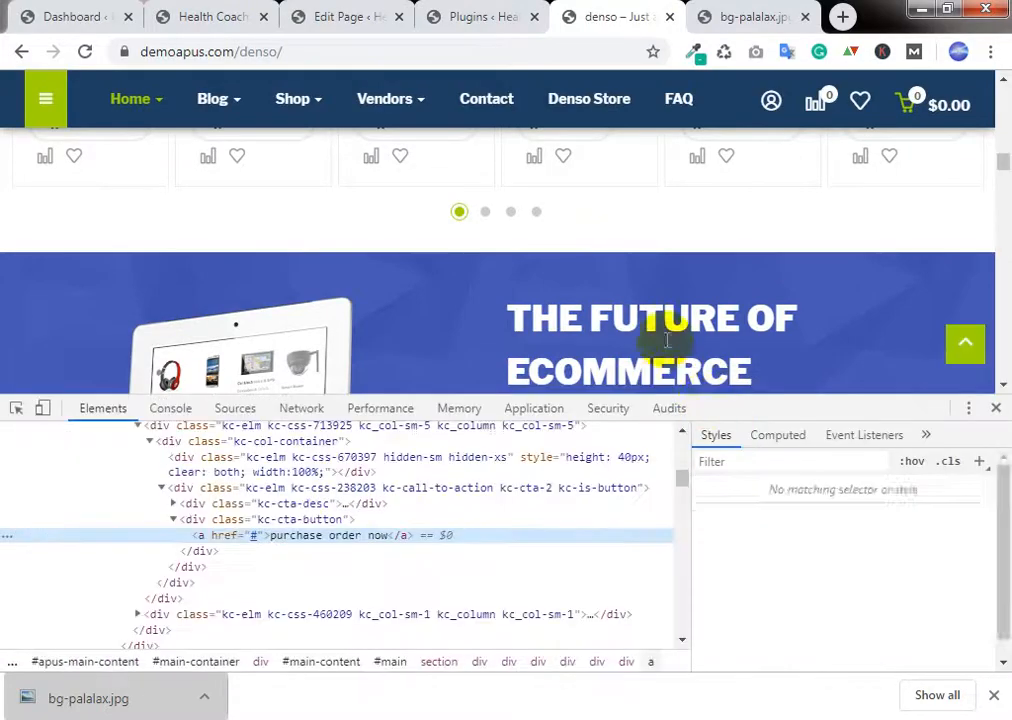
scroll(660, 350, down, 3)
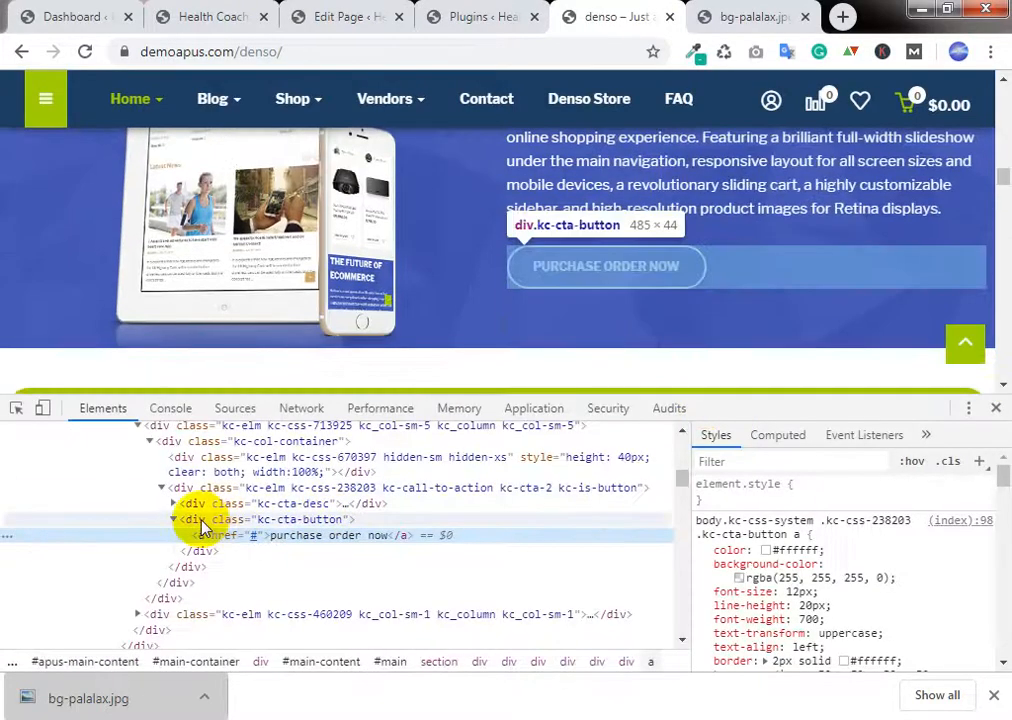
right_click(228, 522)
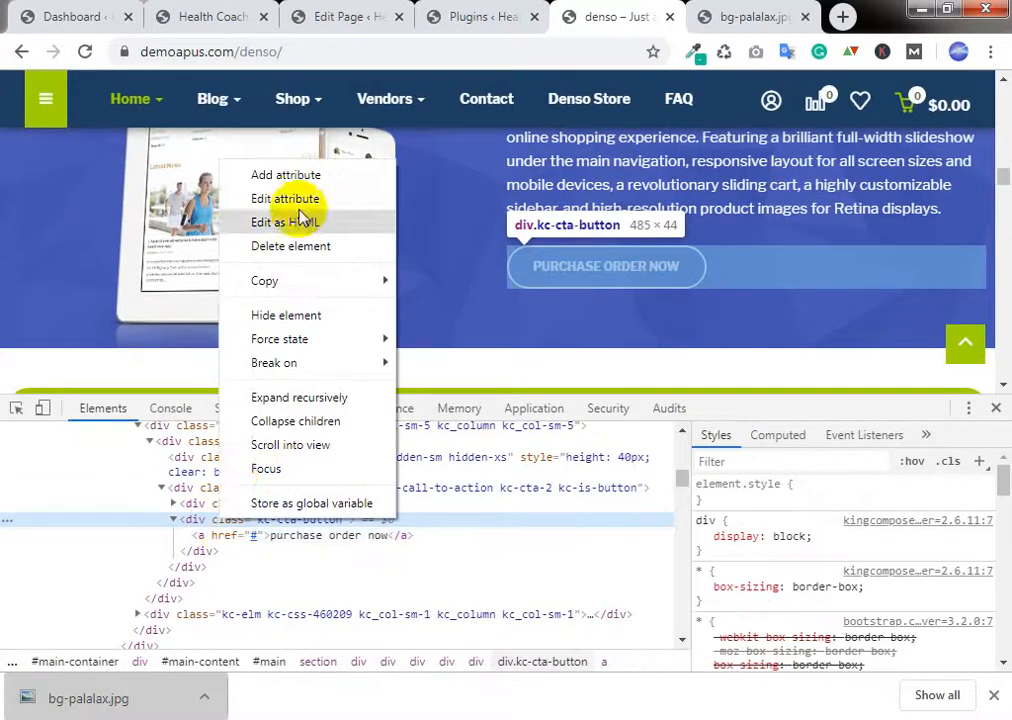
click(298, 219)
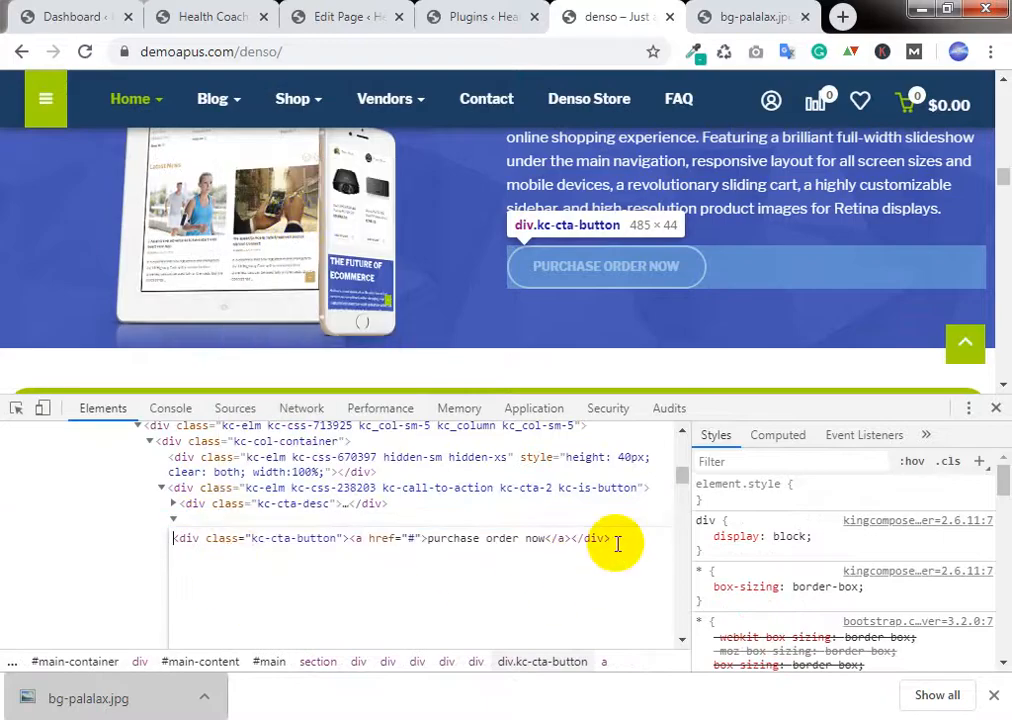
drag(614, 542, 123, 530)
key(ctrl+c)
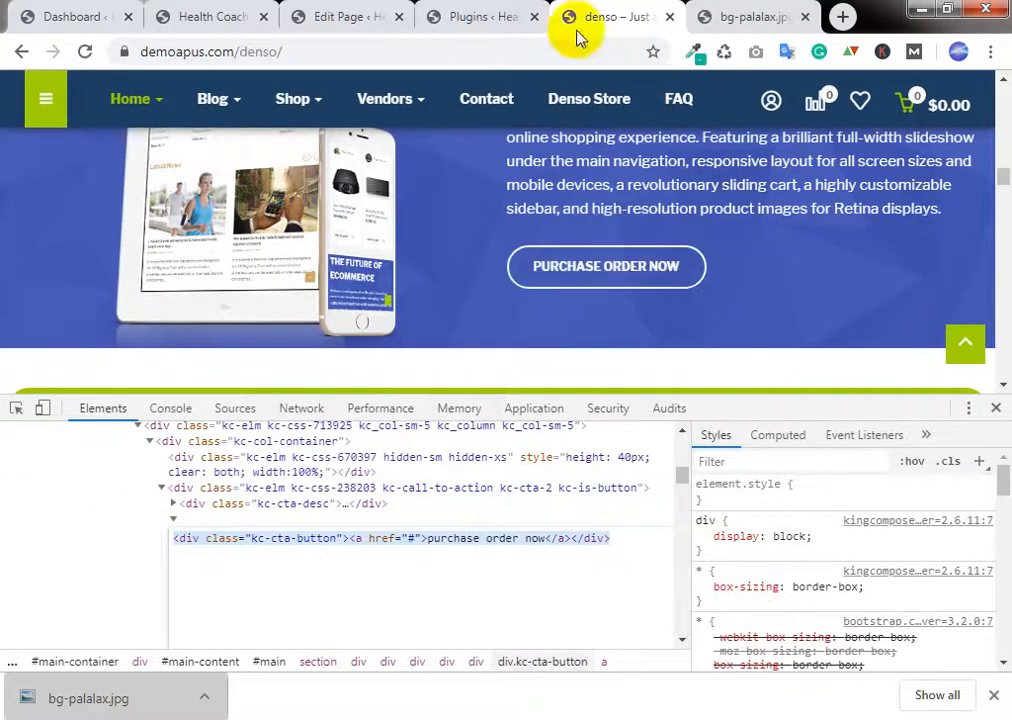
Step: Paste the copied button div below the paragraph in the text block's HTML, separated by a blank line, and save the settings
click(402, 18)
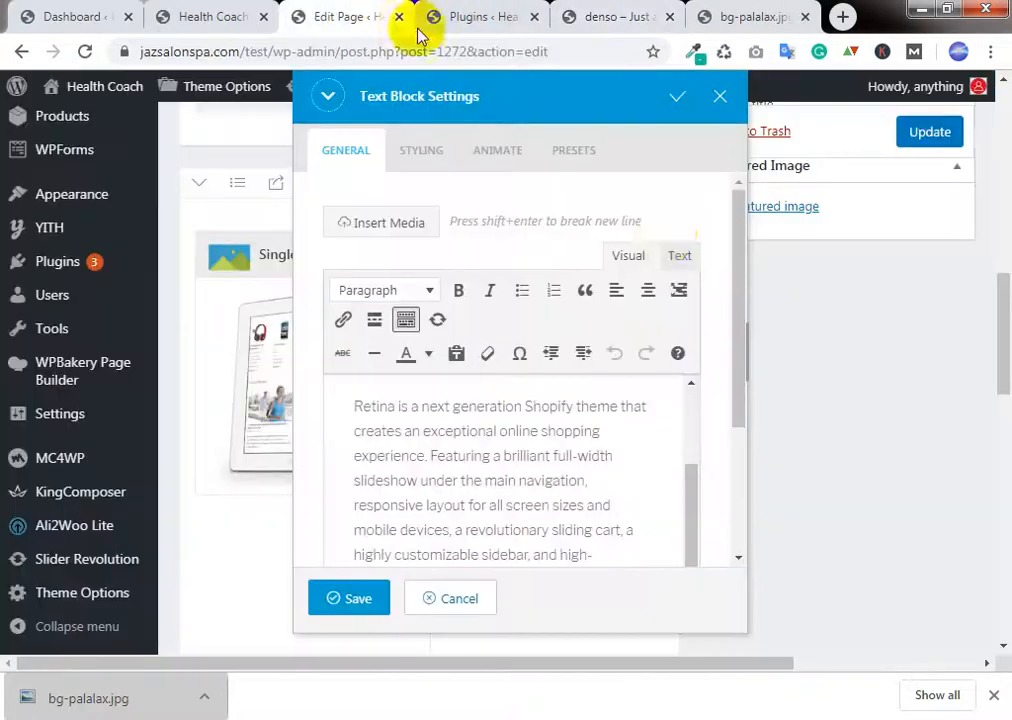
click(680, 256)
scroll(502, 520, down, 2)
click(440, 368)
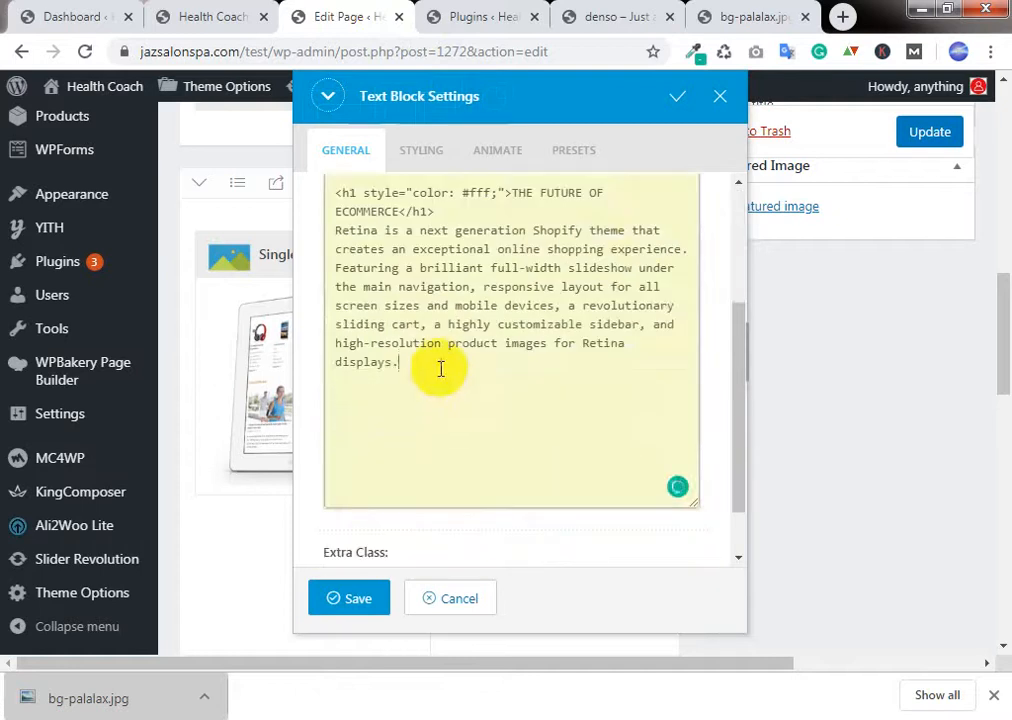
key(ctrl+v)
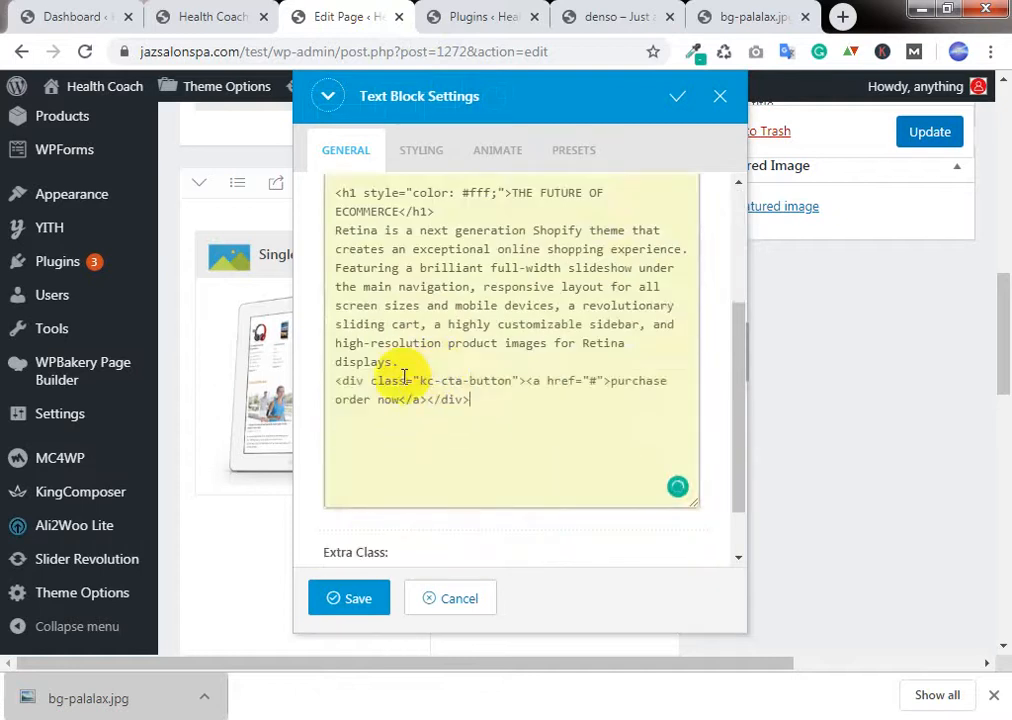
key(Return)
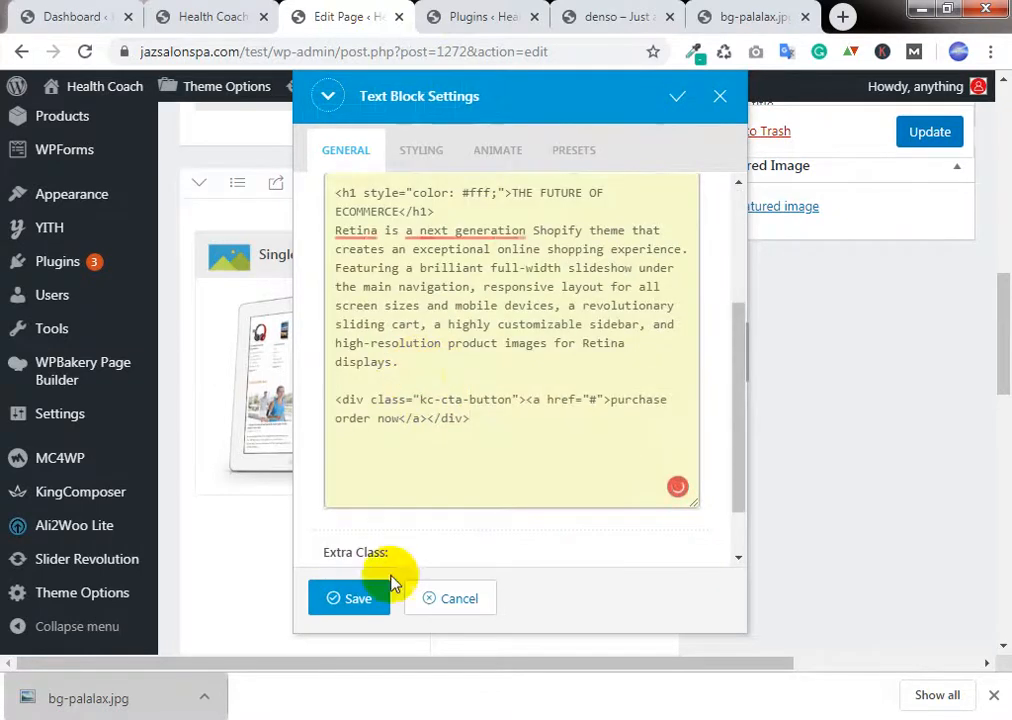
click(352, 599)
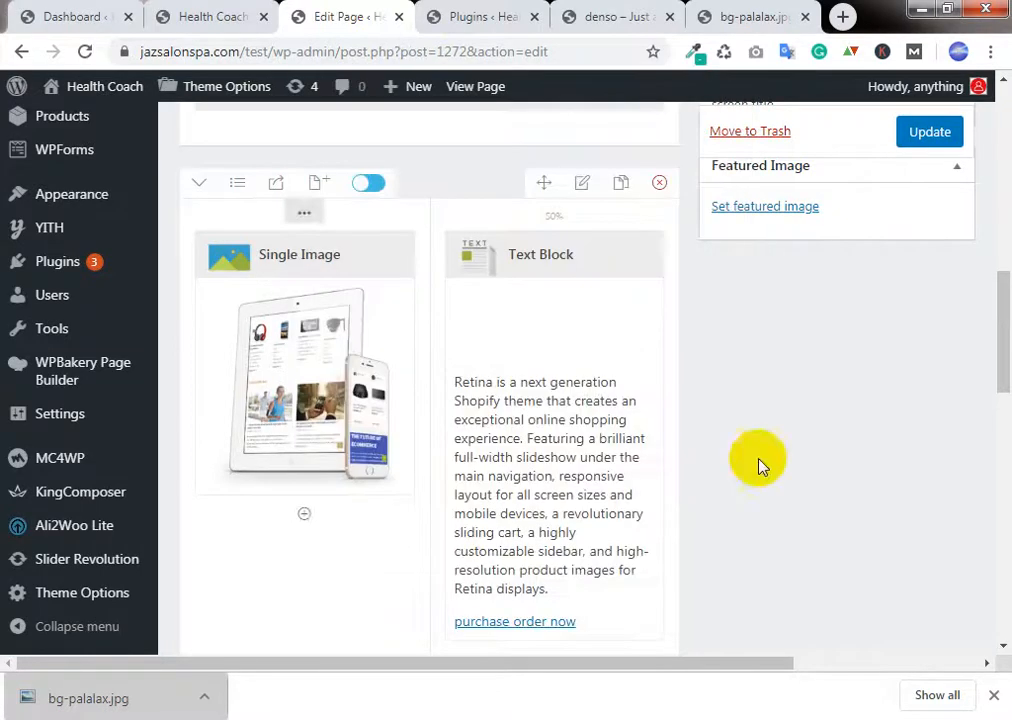
Step: Update the Home page and reload the live home page to check how the "purchase order now" link looks
click(915, 135)
click(230, 12)
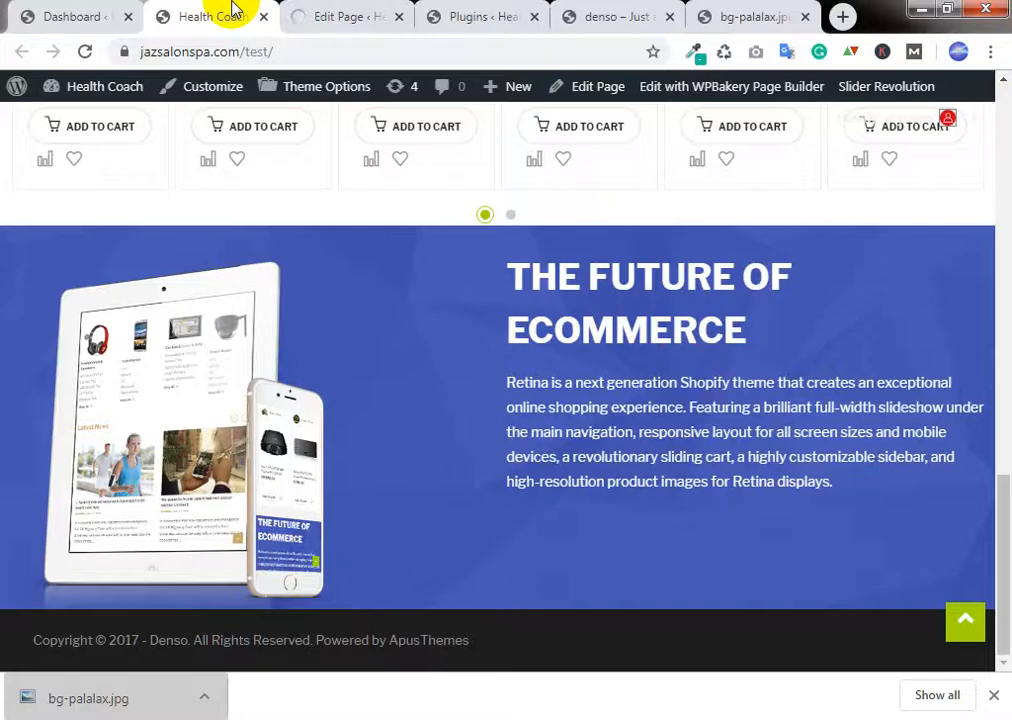
click(85, 51)
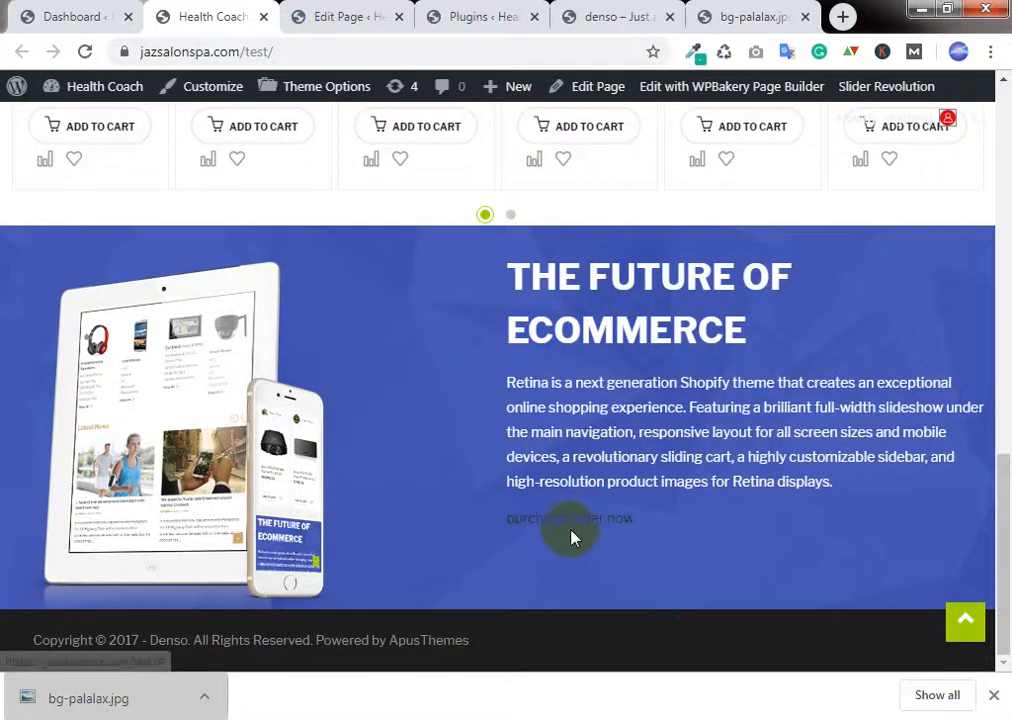
click(436, 15)
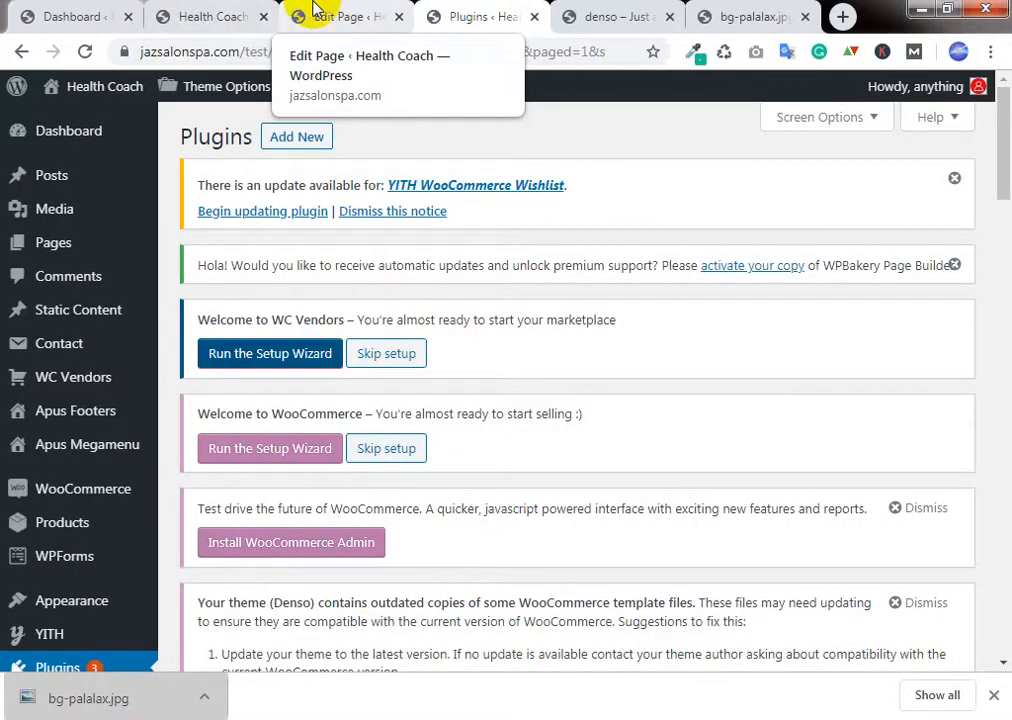
click(355, 8)
click(190, 16)
scroll(576, 463, up, 2)
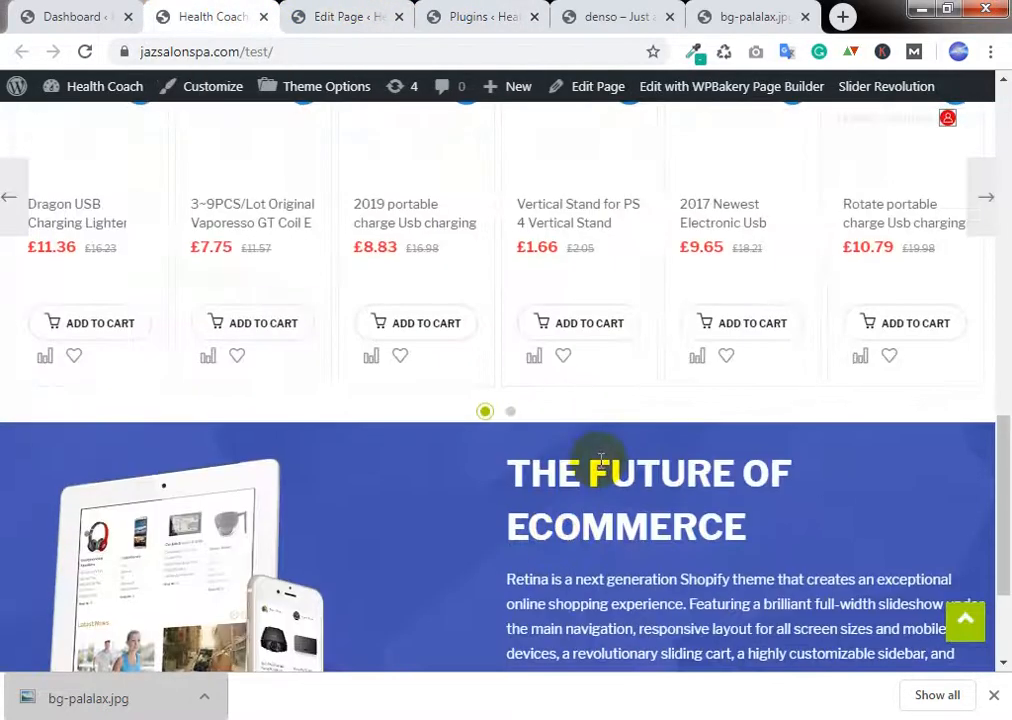
scroll(590, 470, down, 2)
Step: Examine the kc-cta-button div's markup again on the denso demo page, opening it as HTML
click(452, 17)
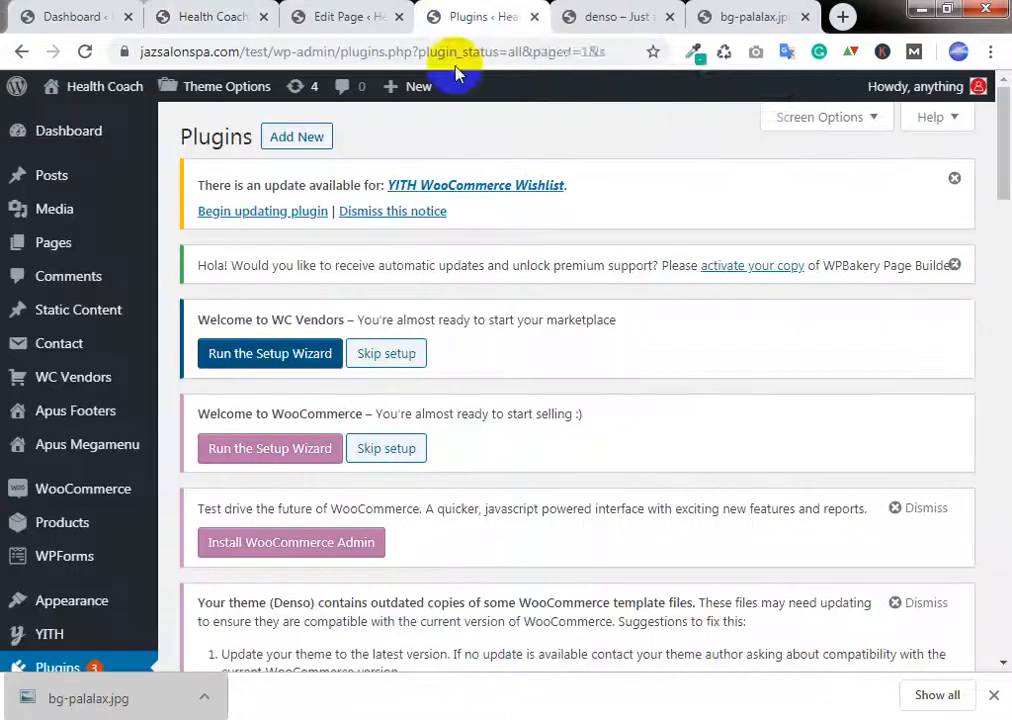
click(610, 8)
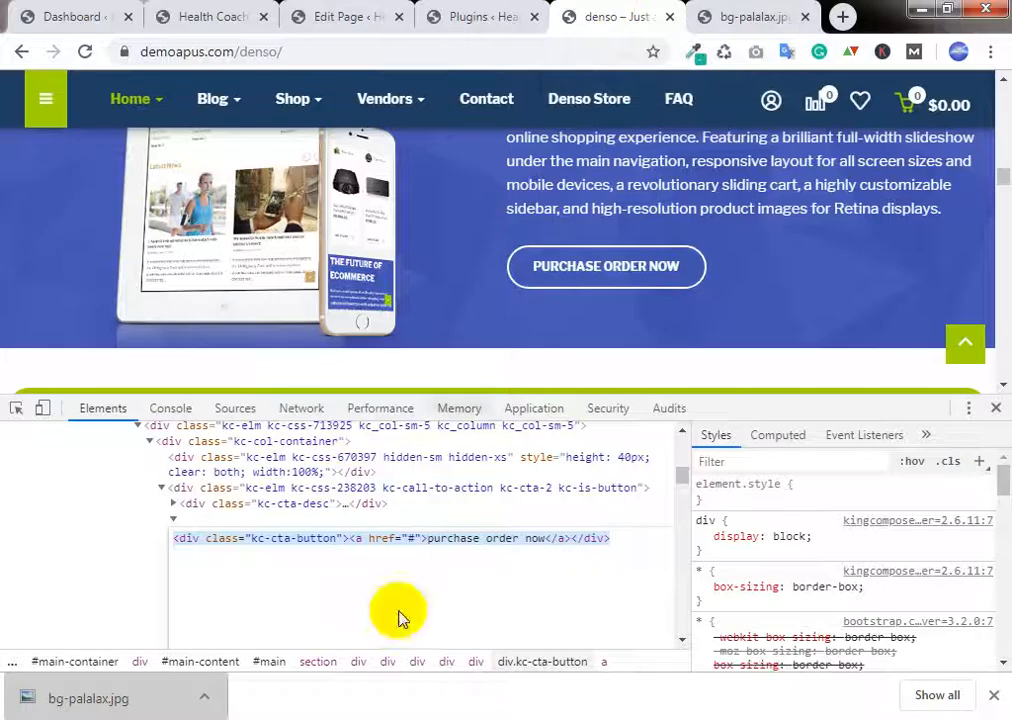
click(175, 520)
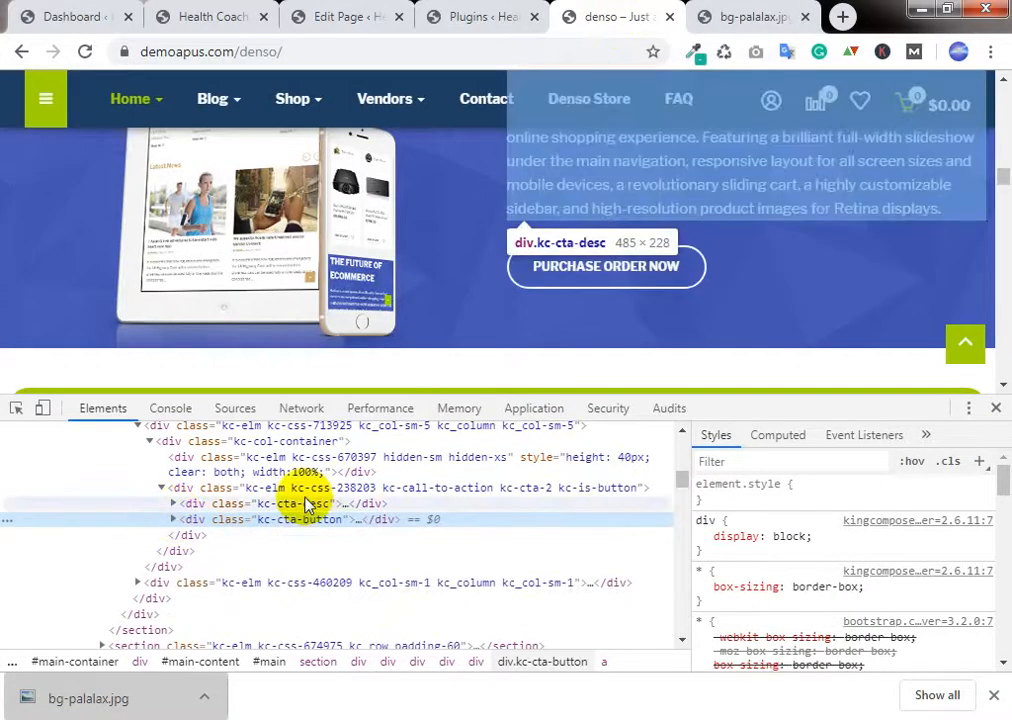
click(173, 521)
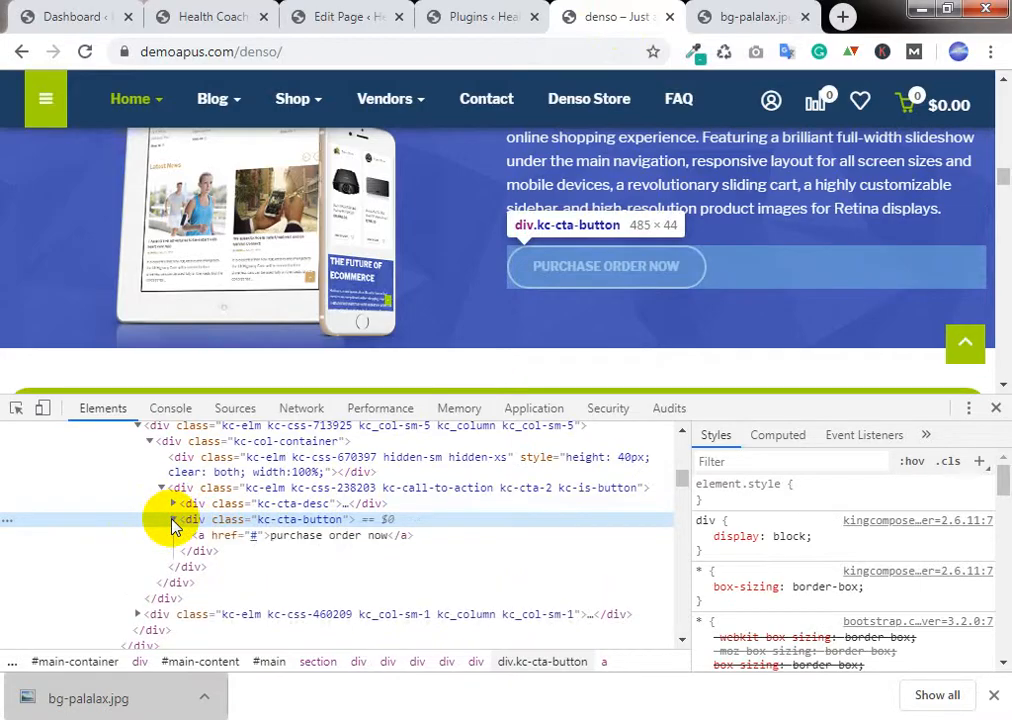
right_click(242, 520)
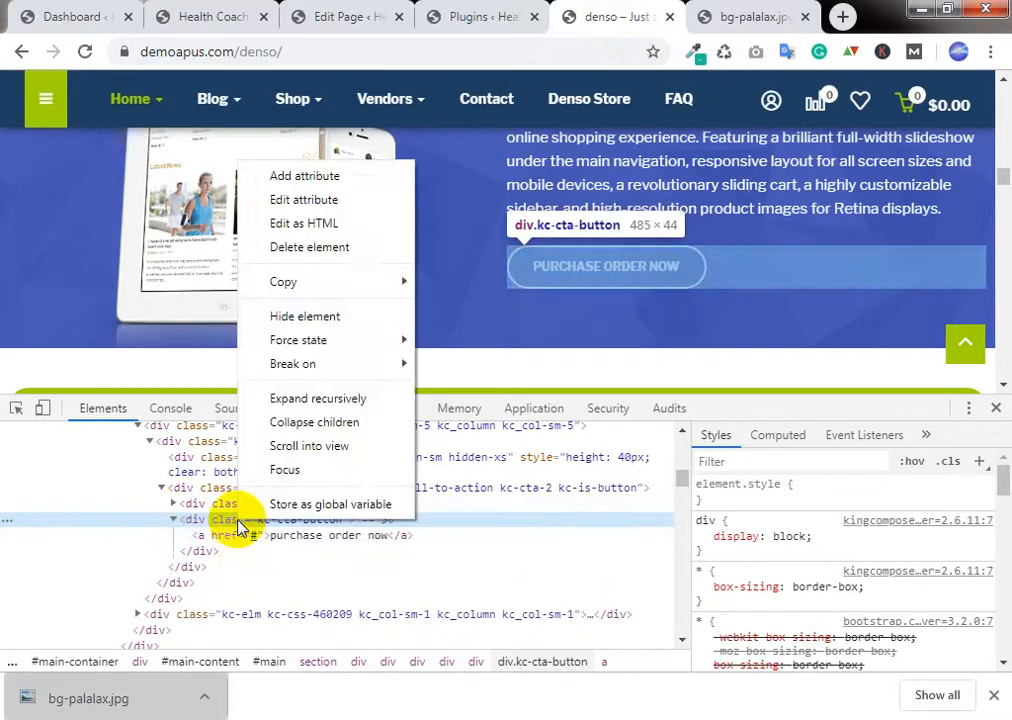
click(290, 226)
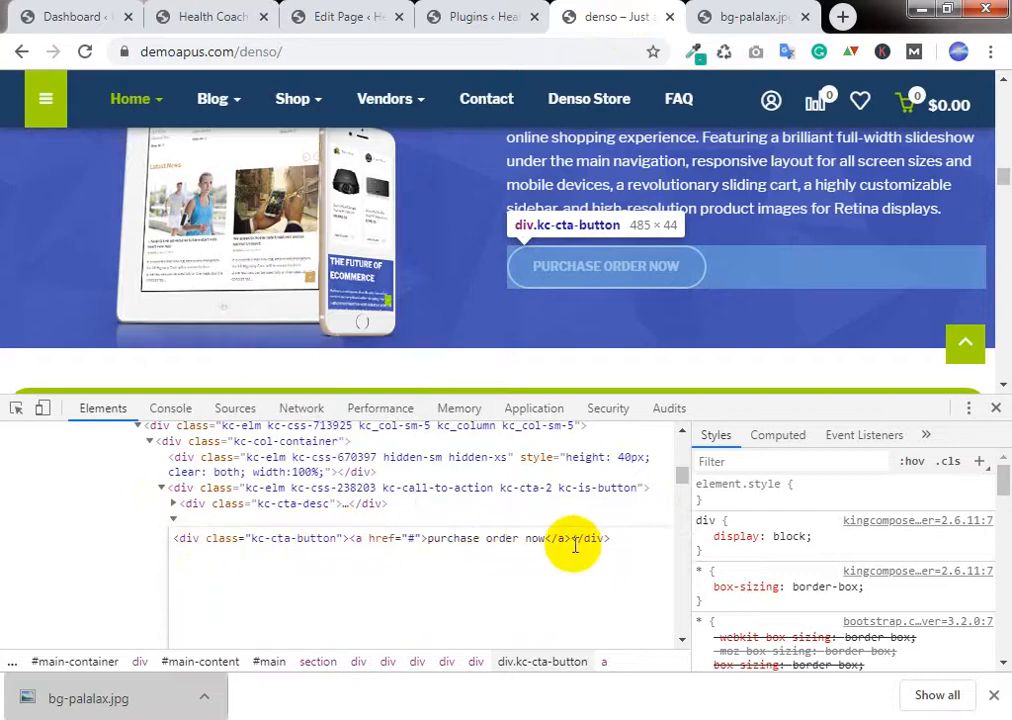
Step: Remove the kc-cta-button div from the Home page text block's HTML and save the text block settings
click(311, 12)
scroll(632, 377, down, 10)
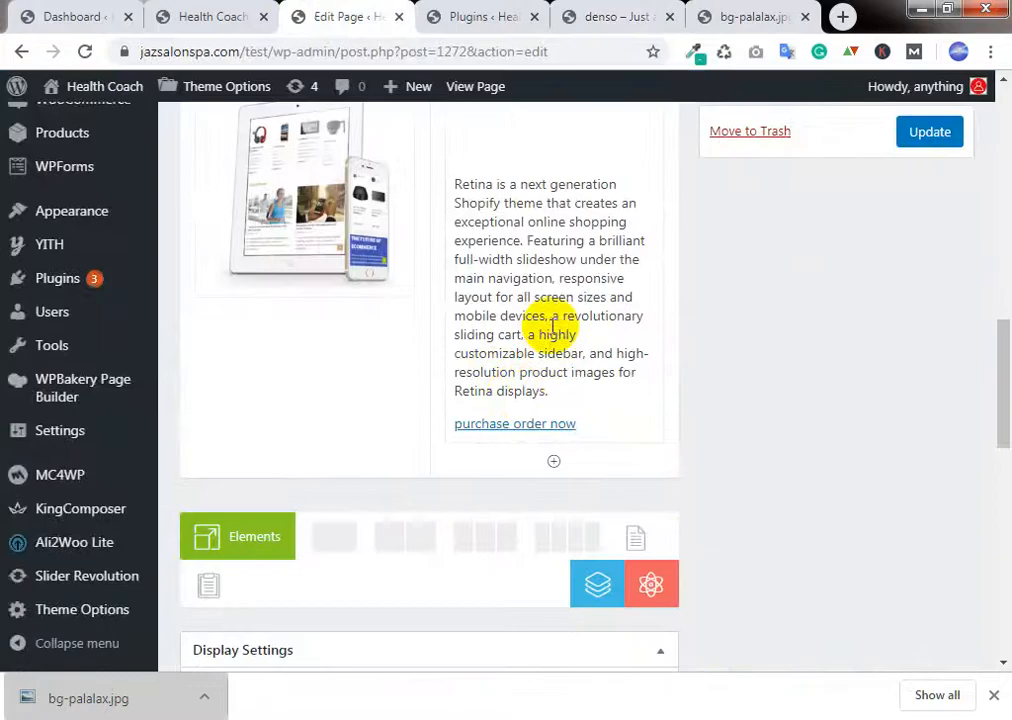
scroll(556, 300, up, 1)
click(500, 156)
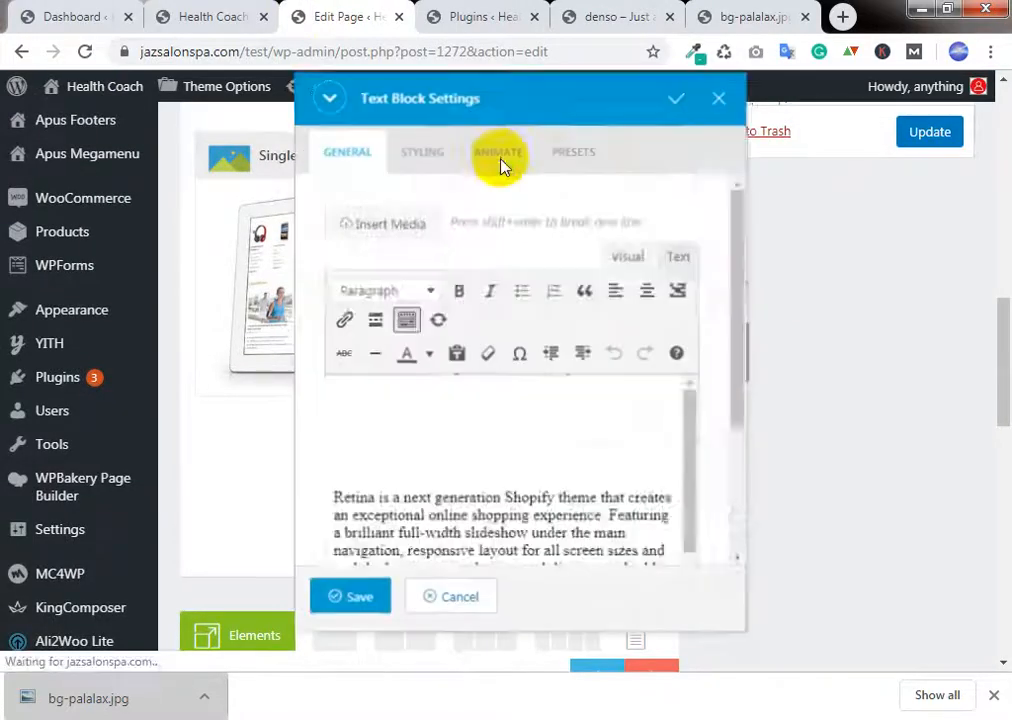
scroll(565, 384, down, 5)
triple_click(407, 377)
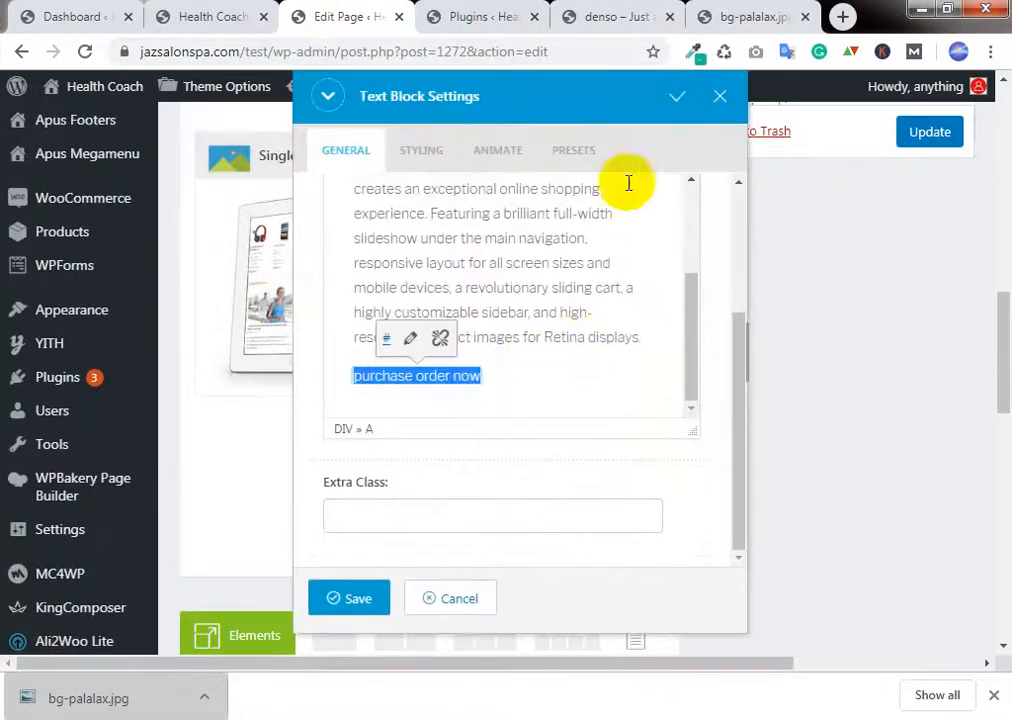
scroll(660, 250, up, 5)
scroll(710, 325, up, 1)
click(671, 257)
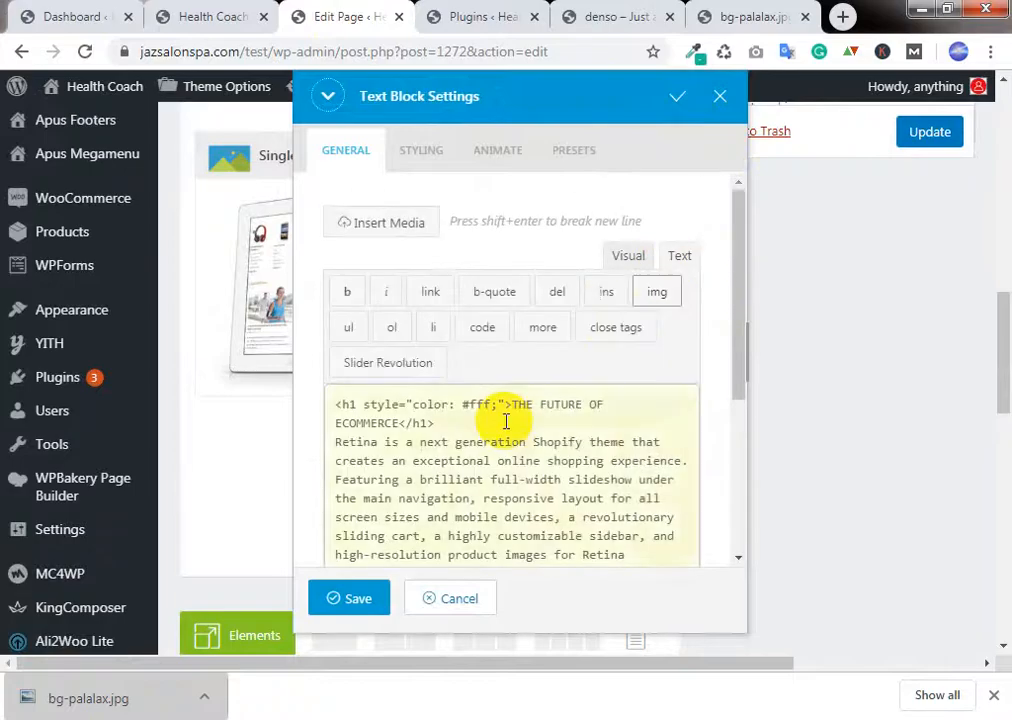
scroll(507, 425, down, 2)
drag(492, 415, 327, 384)
key(ctrl+c)
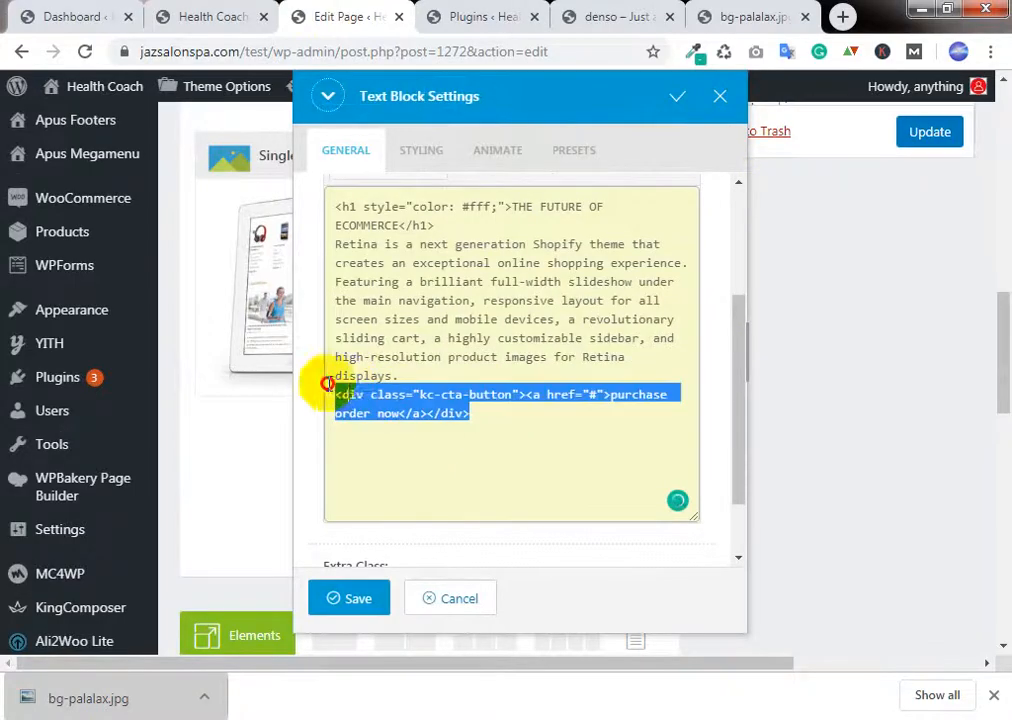
key(Delete)
click(357, 598)
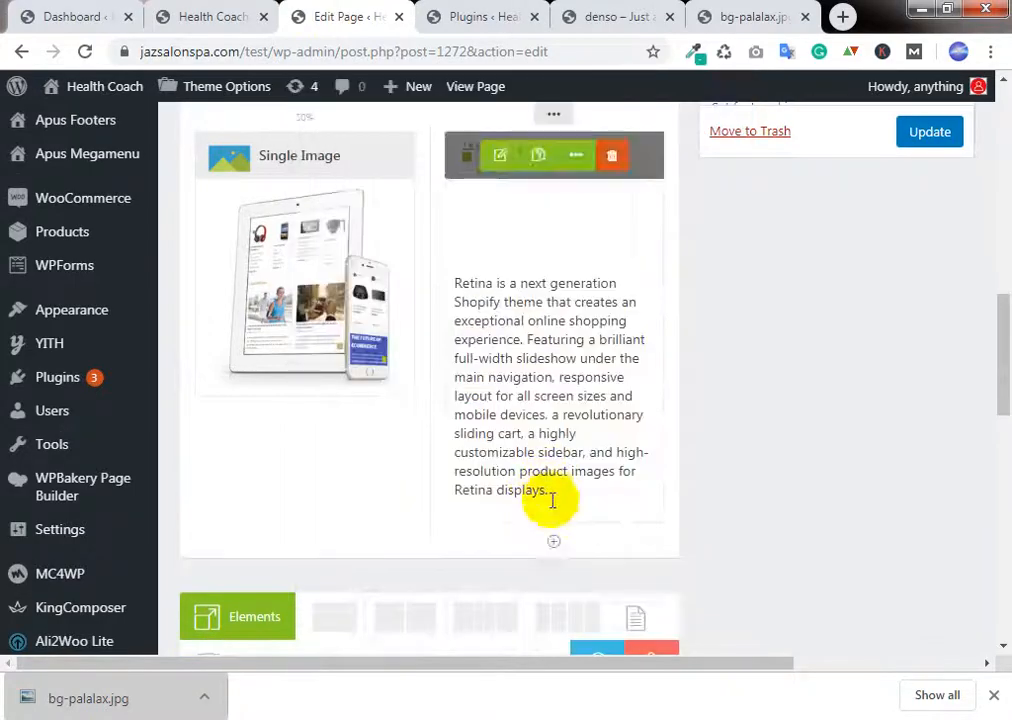
Step: Add a Raw Code element below the text block, containing the copied kc-cta-button div with the "purchase order now" link, and save it
click(553, 545)
scroll(492, 384, down, 3)
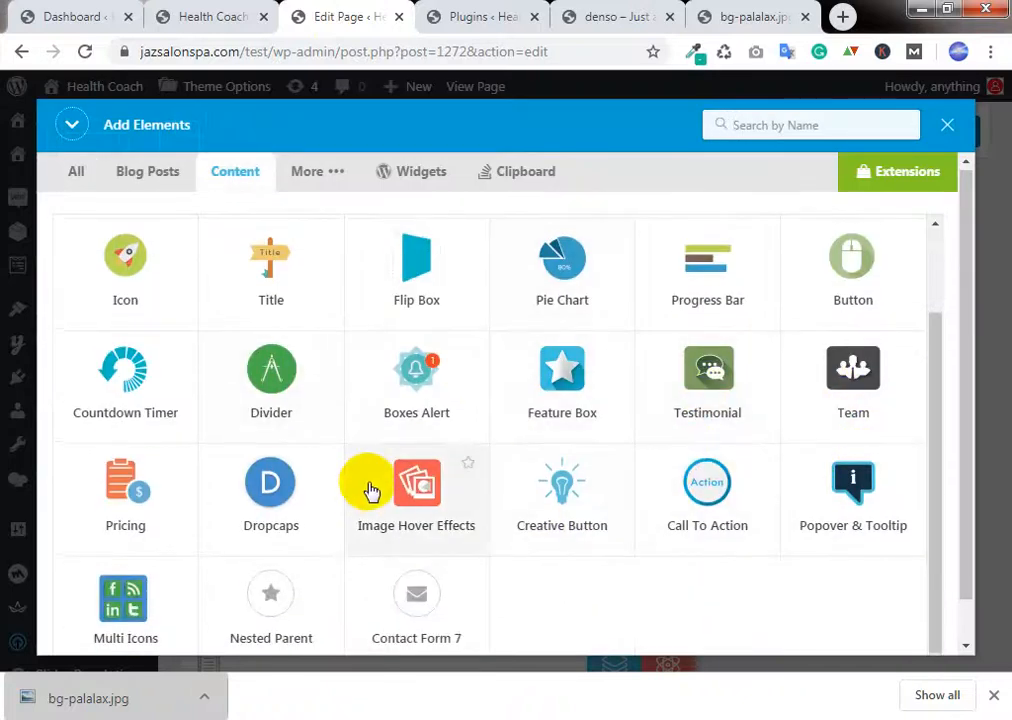
scroll(550, 456, down, 1)
scroll(550, 456, up, 2)
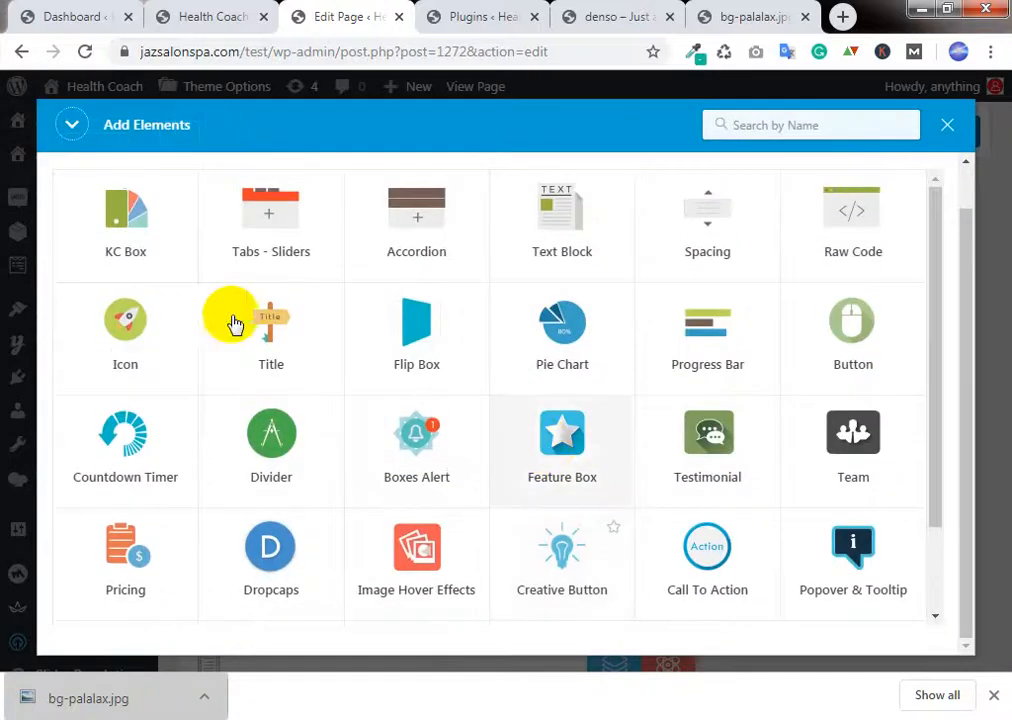
click(858, 236)
drag(456, 219, 291, 222)
key(ctrl+v)
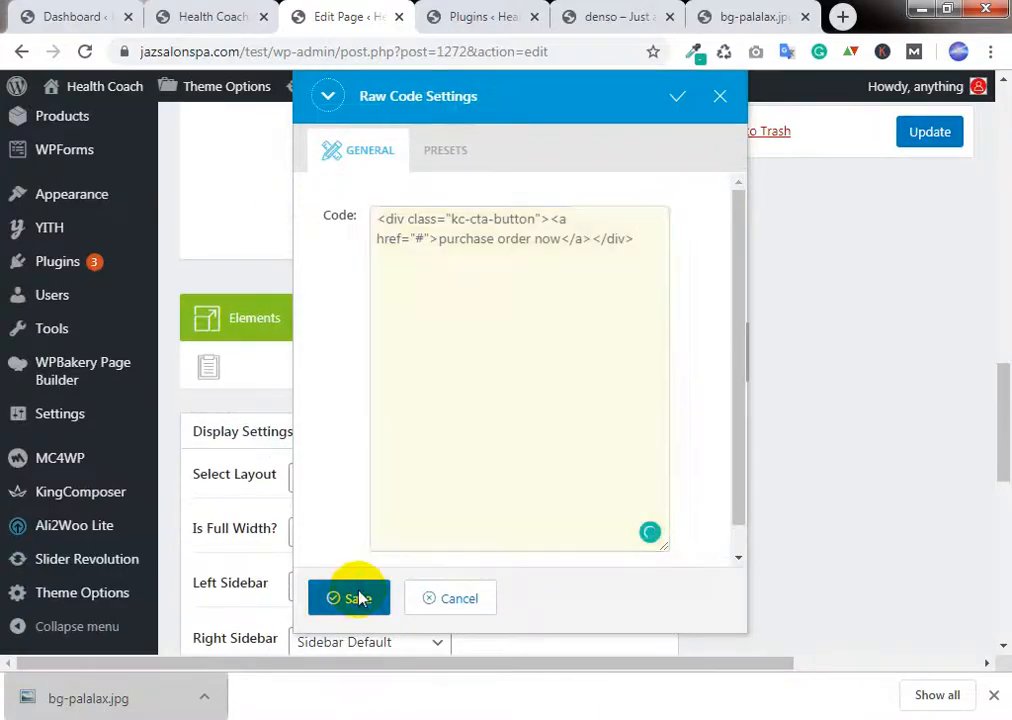
click(352, 598)
Step: Update the Home page and reload the live home page to check the raw-code "purchase order now" link
scroll(735, 475, up, 2)
click(918, 138)
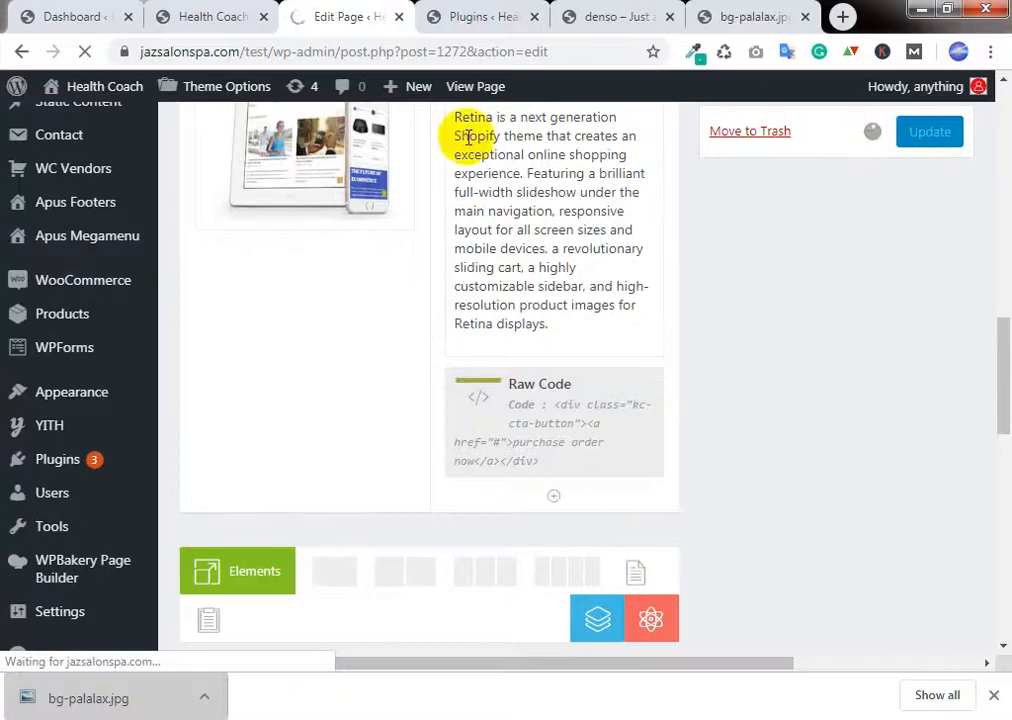
click(242, 10)
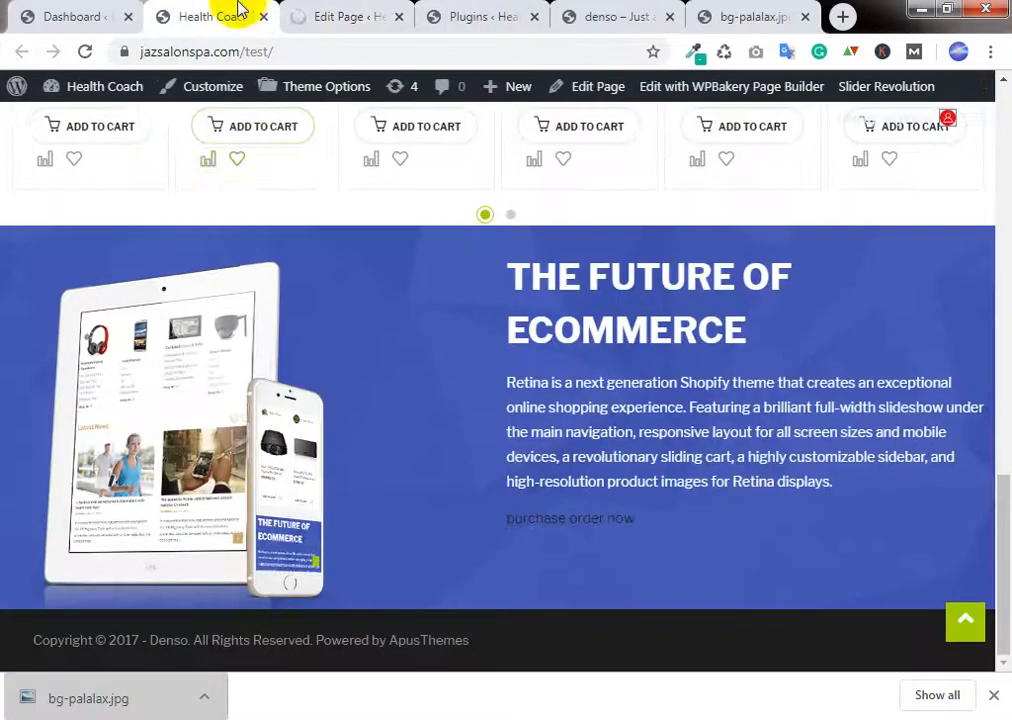
click(88, 53)
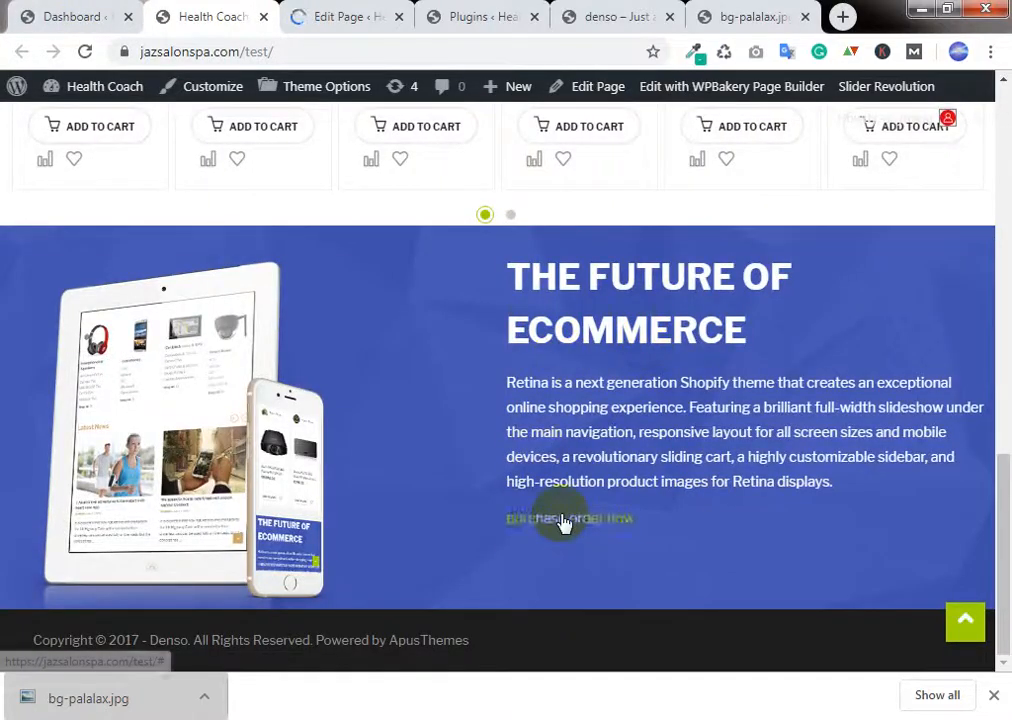
Step: Inspect the live page's "purchase order now" link and its kc-cta-button container, ending with the link's style rules shown
right_click(560, 531)
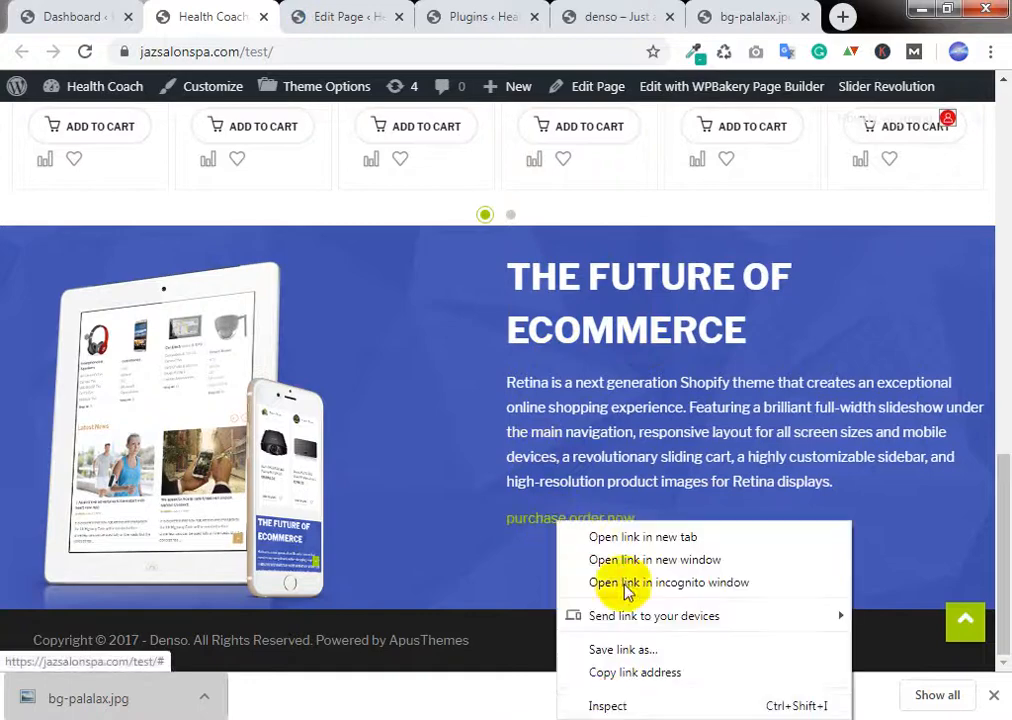
click(621, 705)
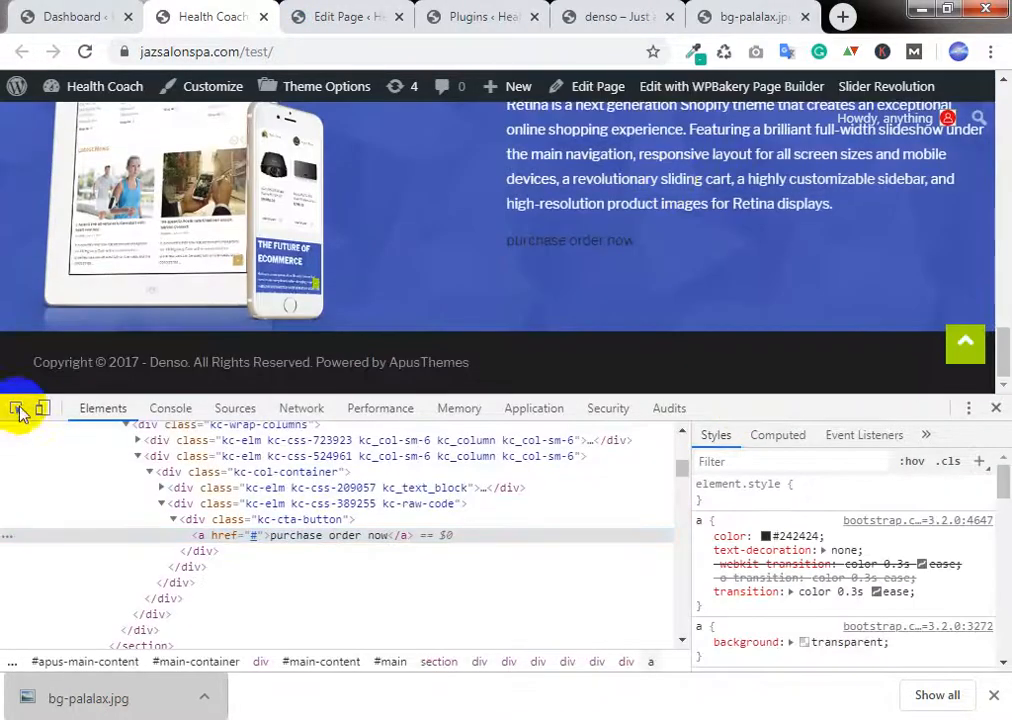
click(17, 409)
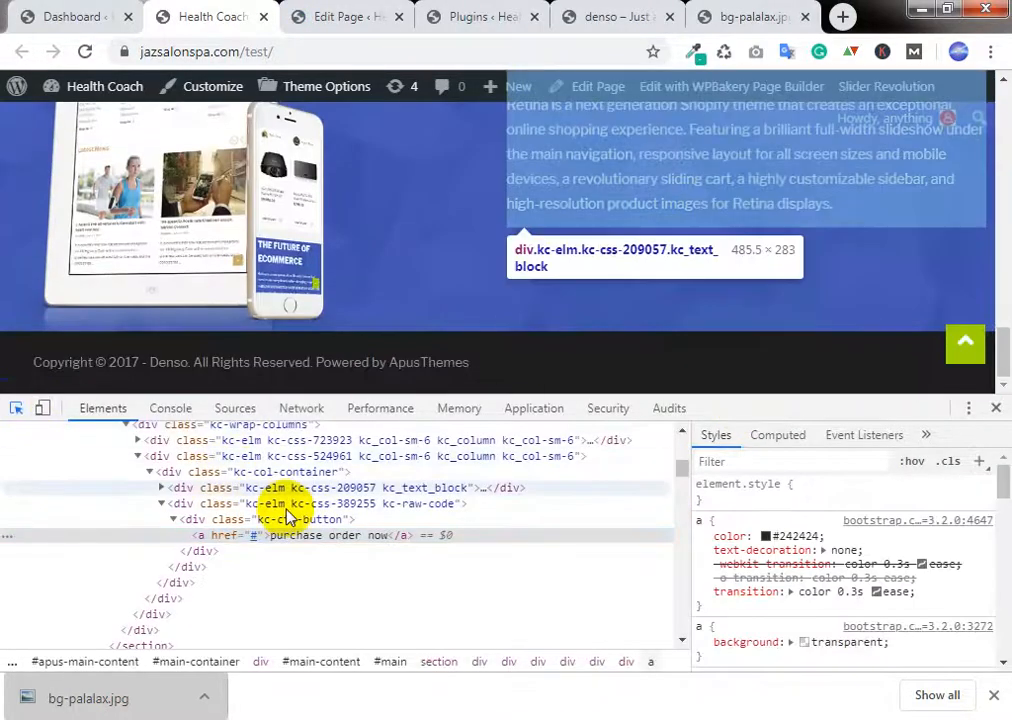
click(380, 521)
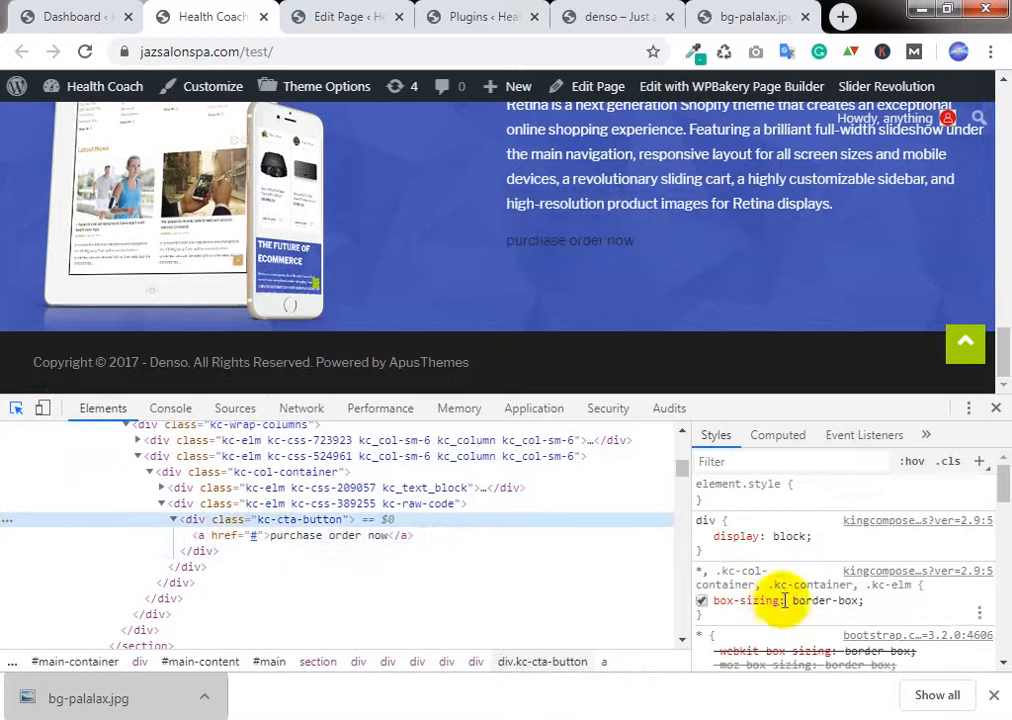
click(334, 536)
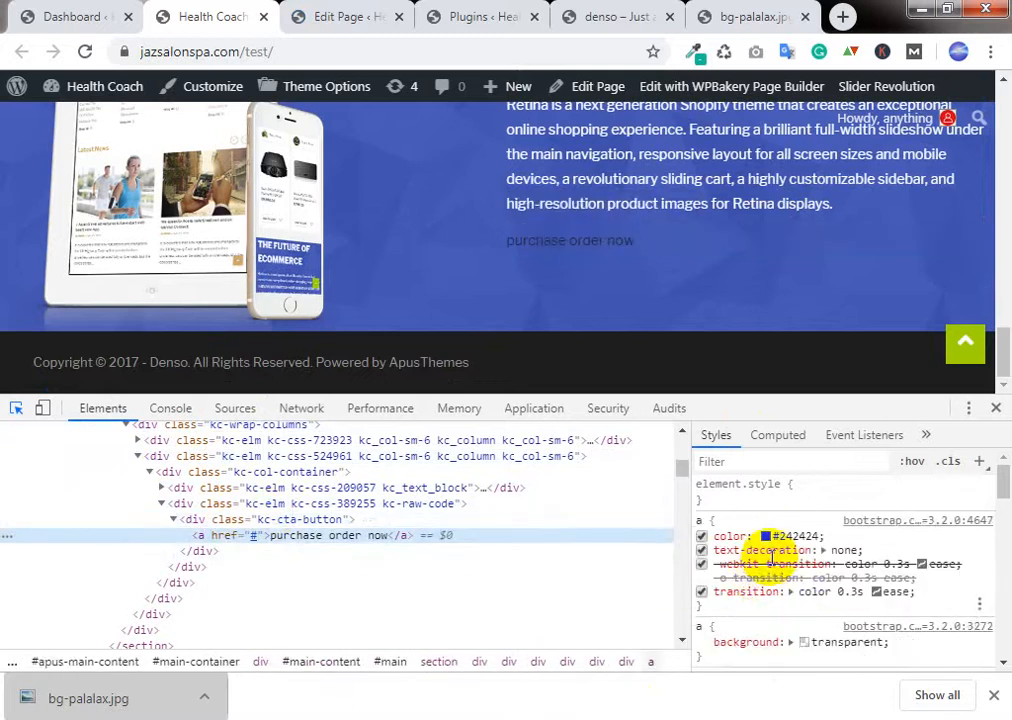
Step: Add a border of 1px solid #fff to the link's first "a" style rule in the inspector
click(737, 608)
text(border)
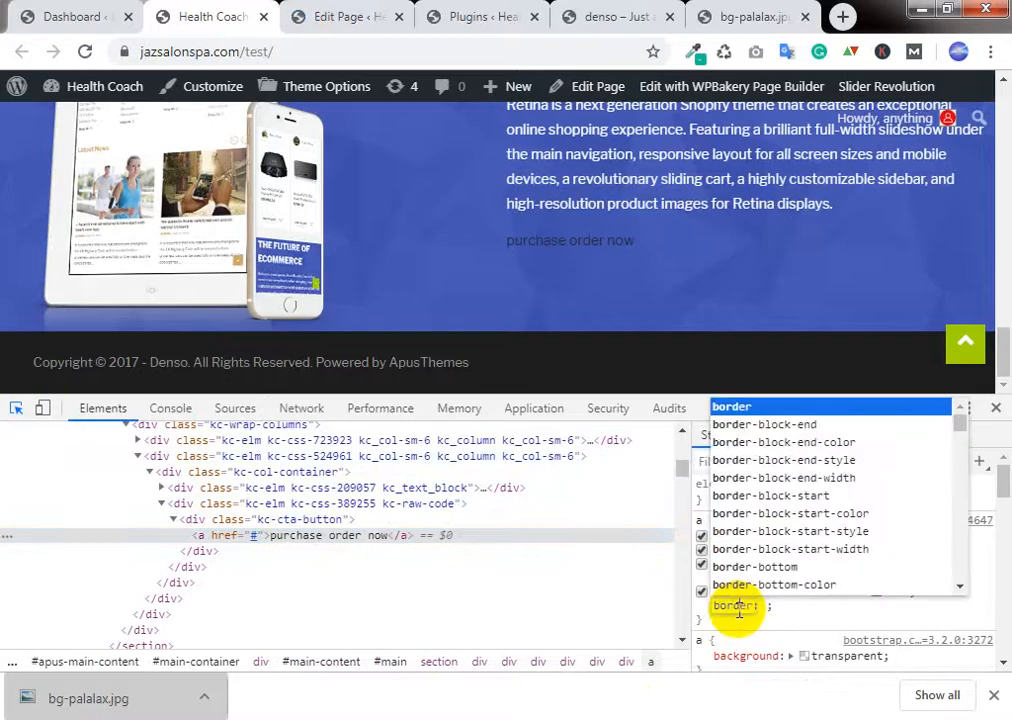
key(Tab)
text(1p)
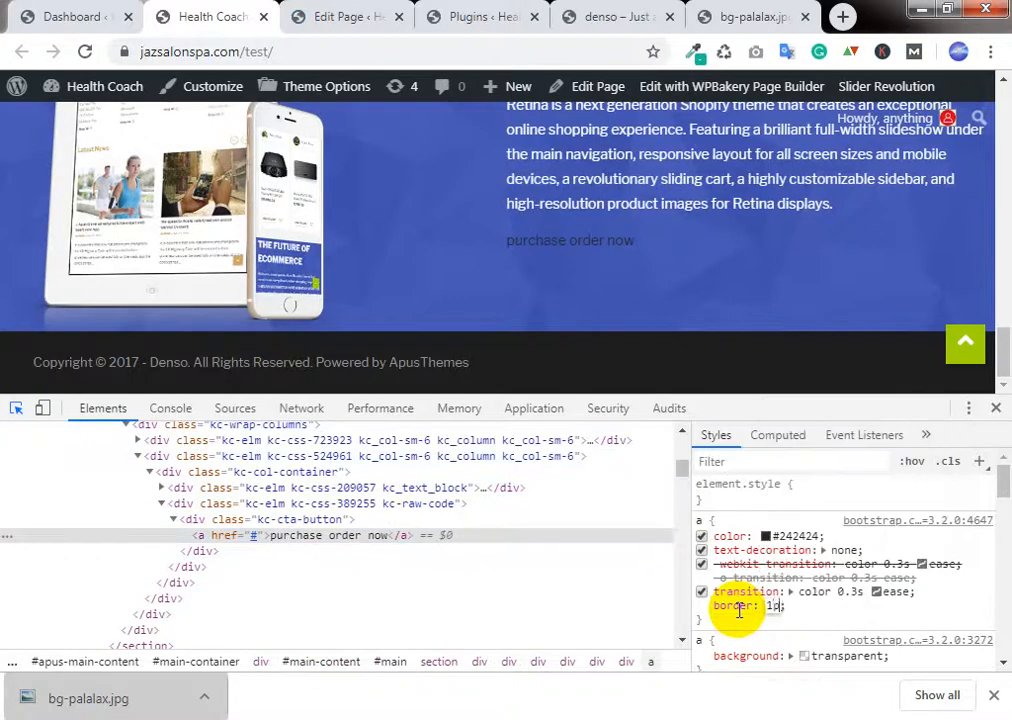
text(x solid)
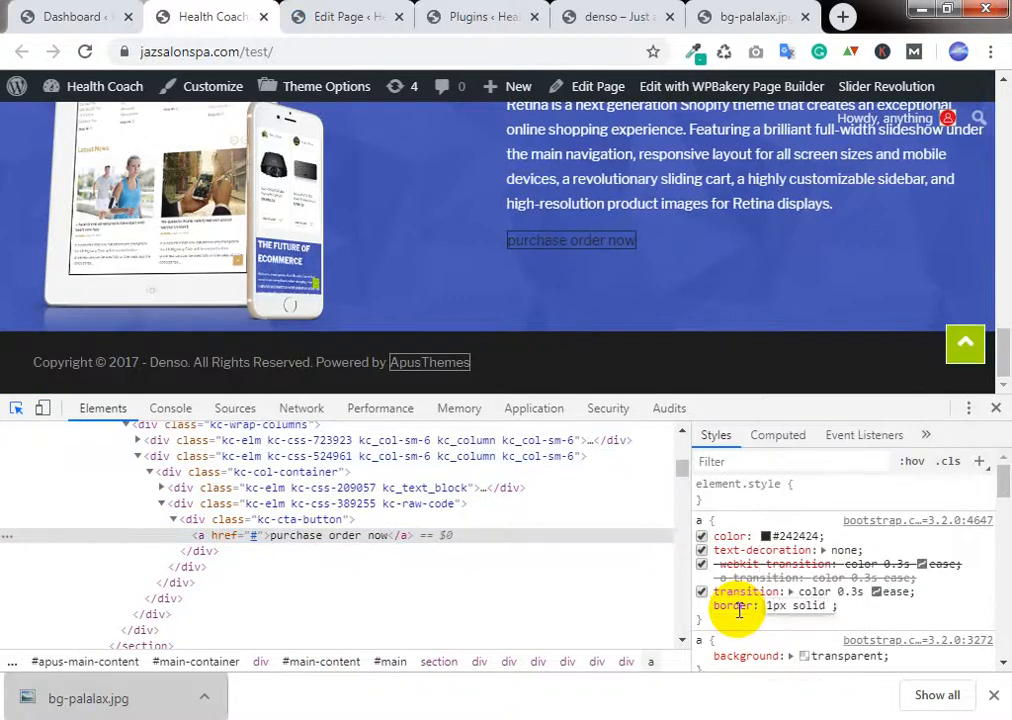
text( re)
key(BackSpace)
key(BackSpace)
key(BackSpace)
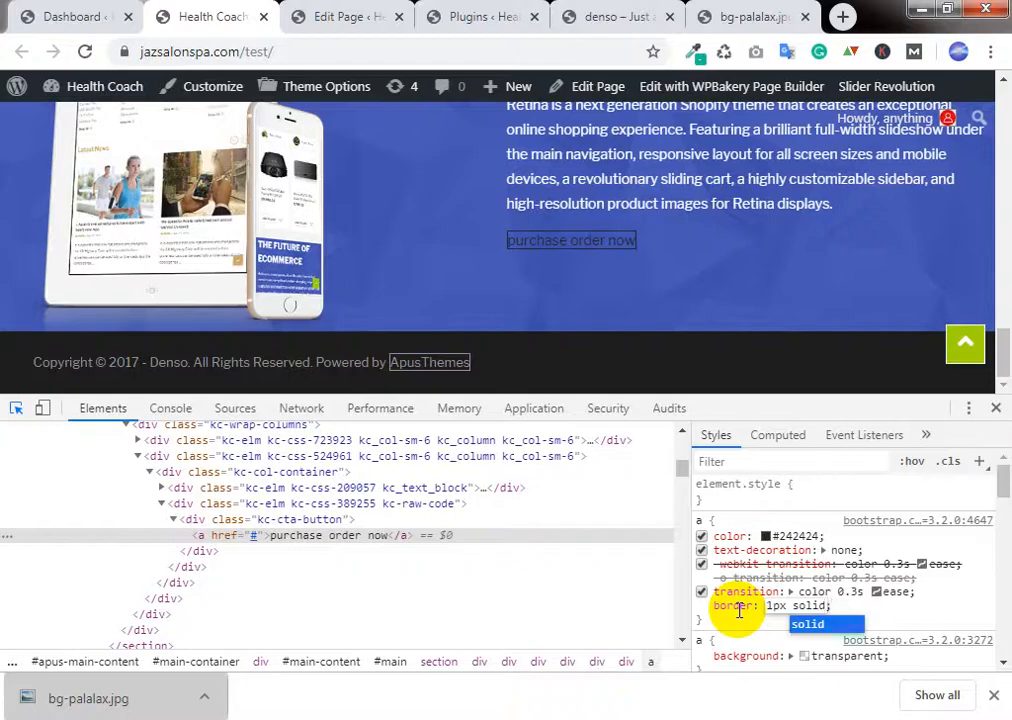
text(#)
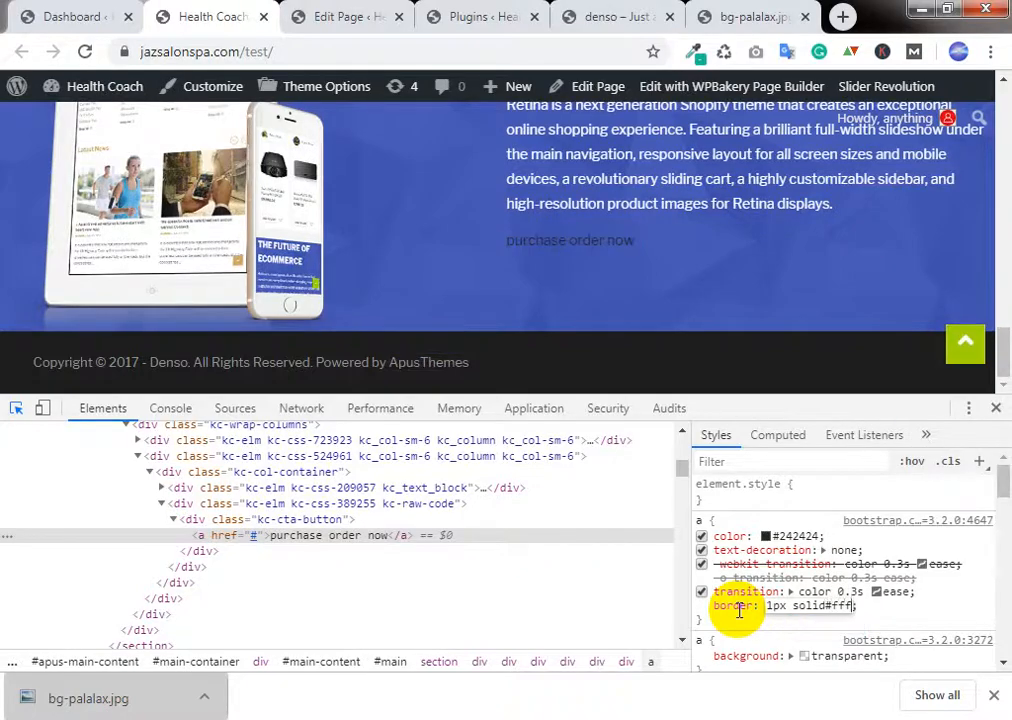
text(fff)
key(Return)
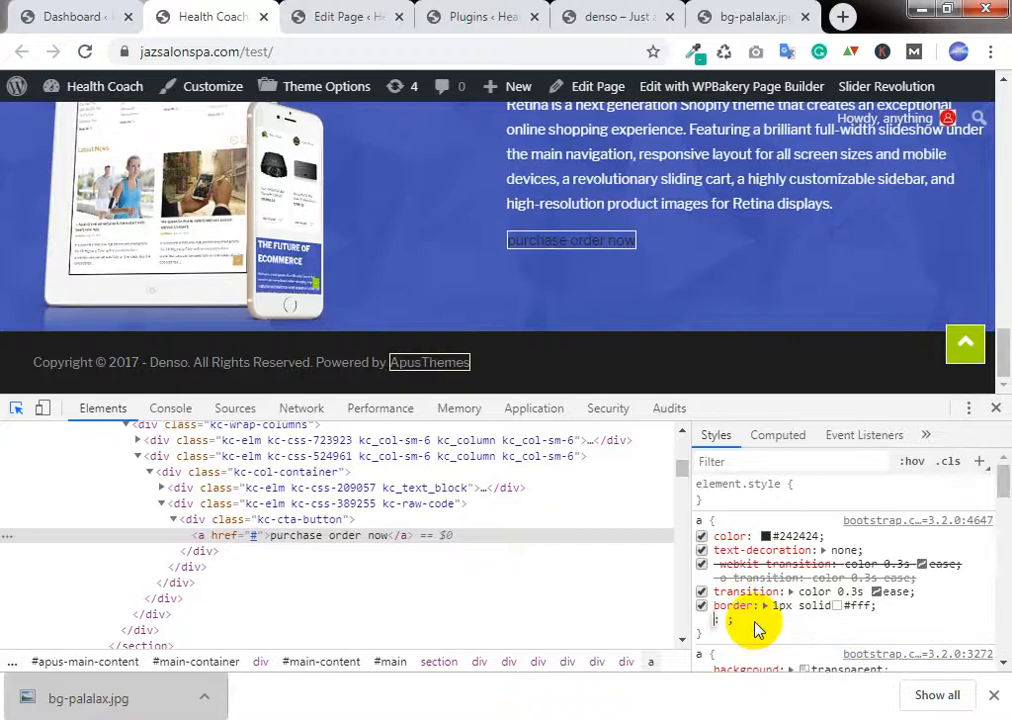
Step: Add 15px padding to the same "a" style rule
text(pading)
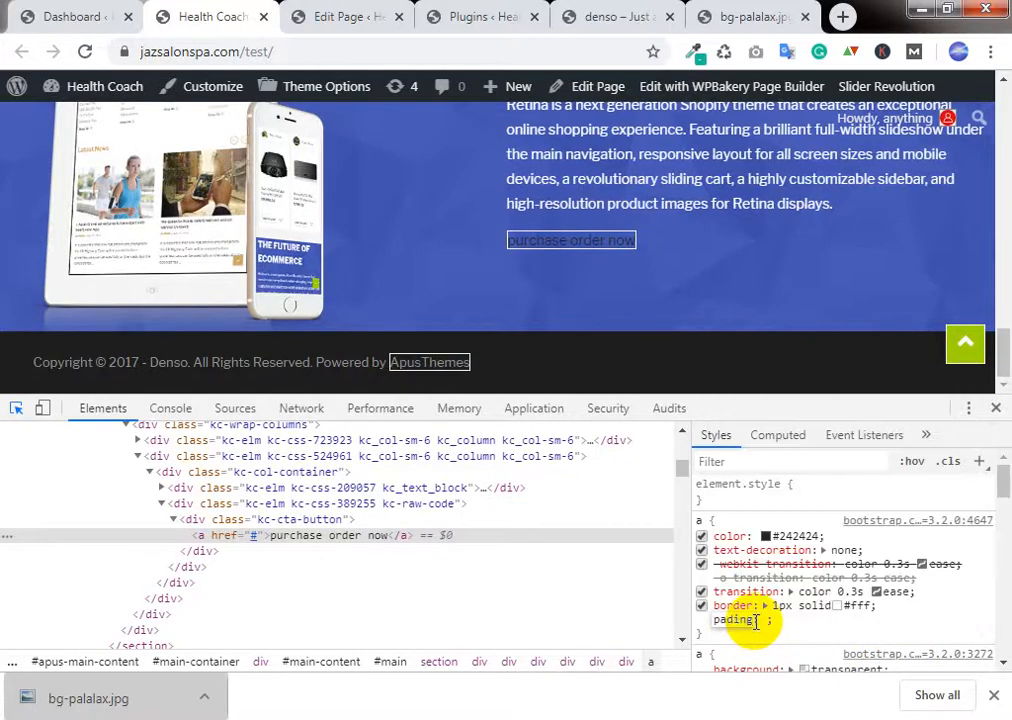
text(:)
key(BackSpace)
key(BackSpace)
text(padding: )
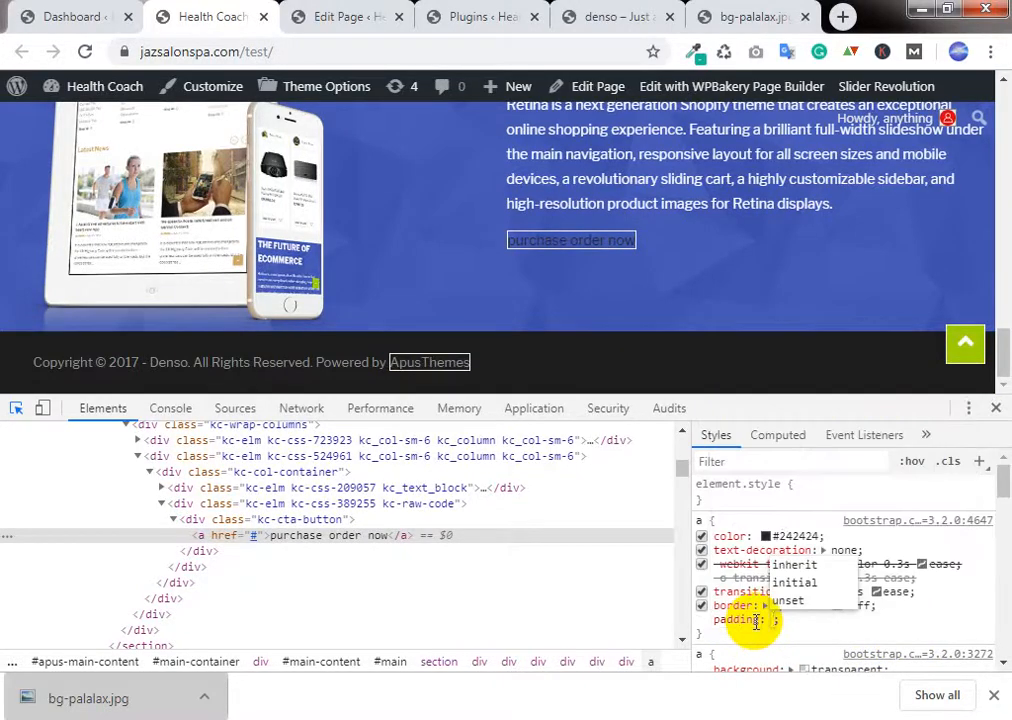
text(15px)
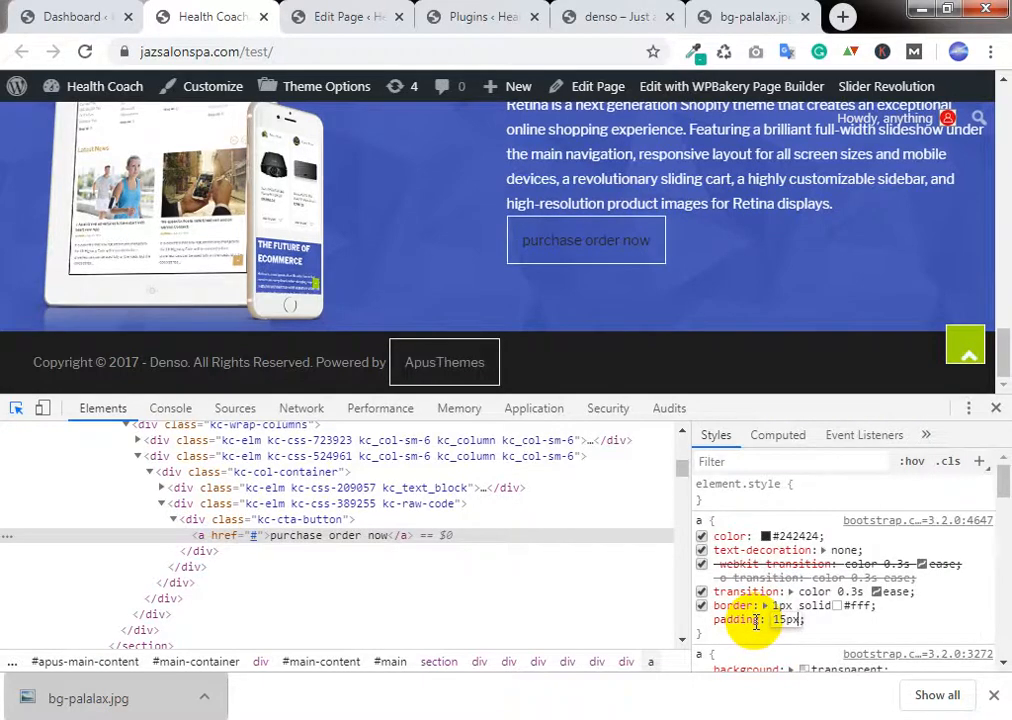
key(Return)
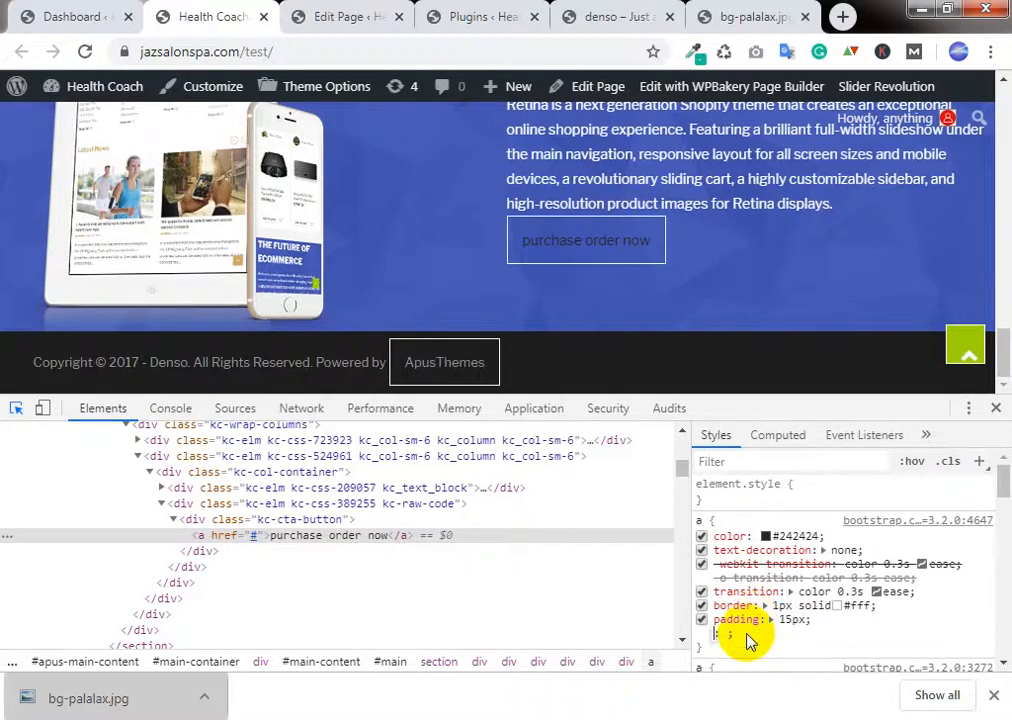
Step: Add a border-radius of 50px to the "a" style rule to round the button's ends
text(border)
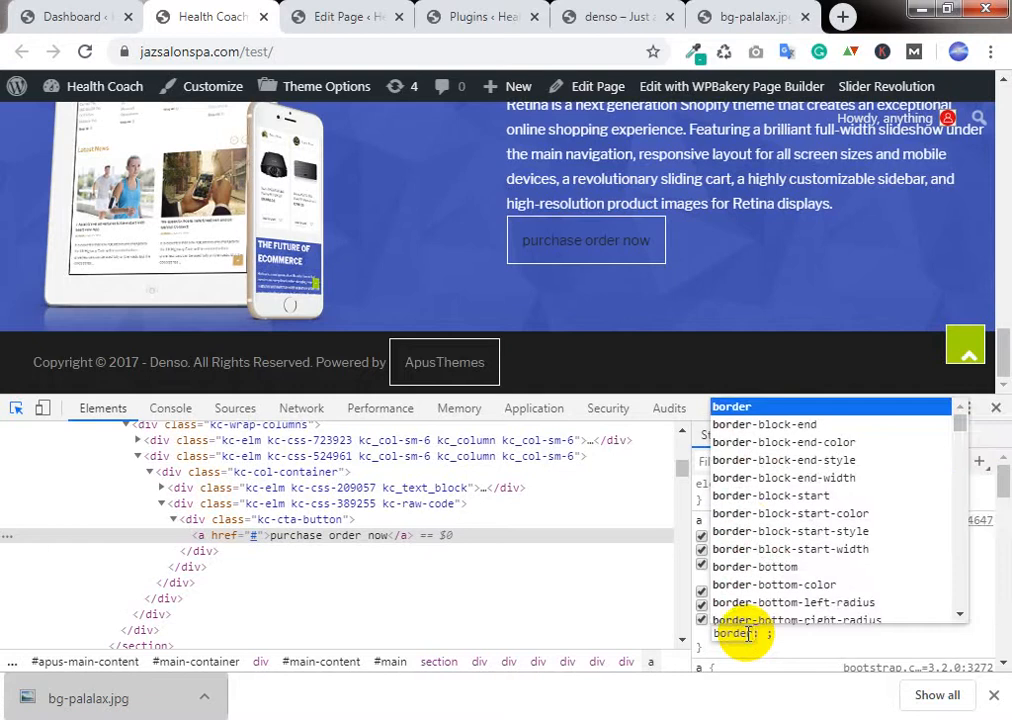
text(-radius)
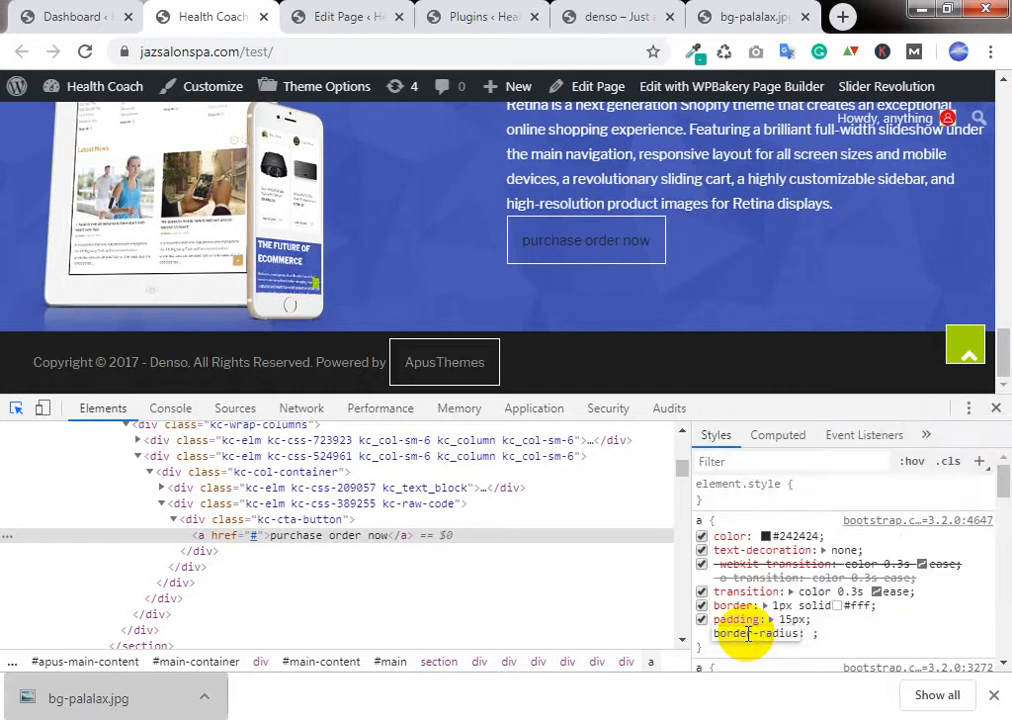
key(Tab)
text(0px)
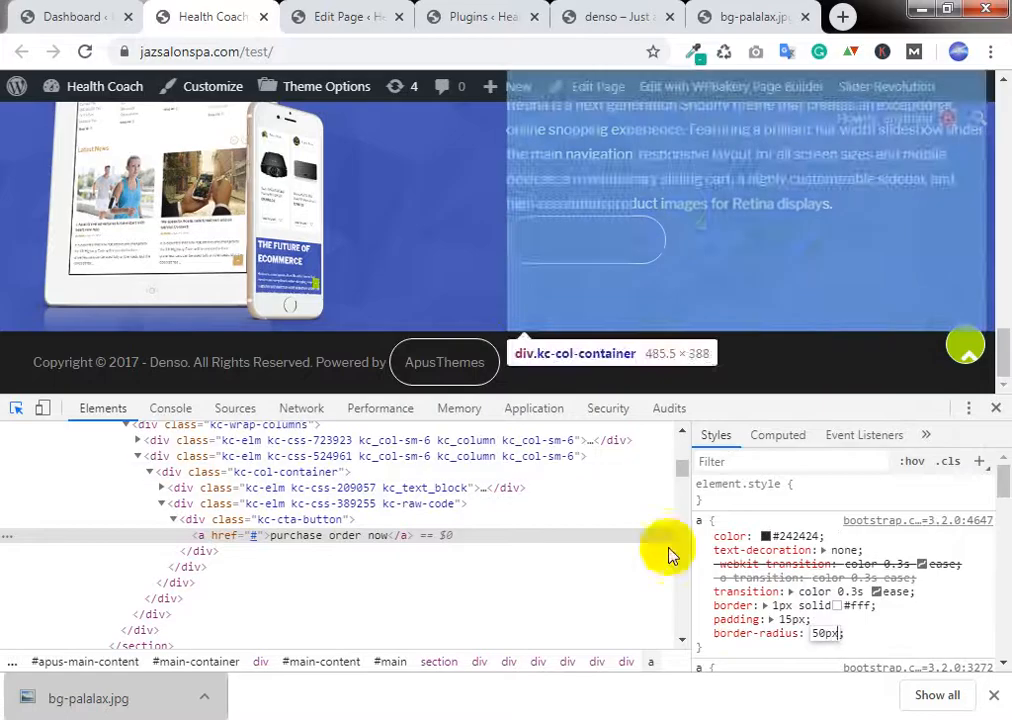
scroll(670, 555, down, 3)
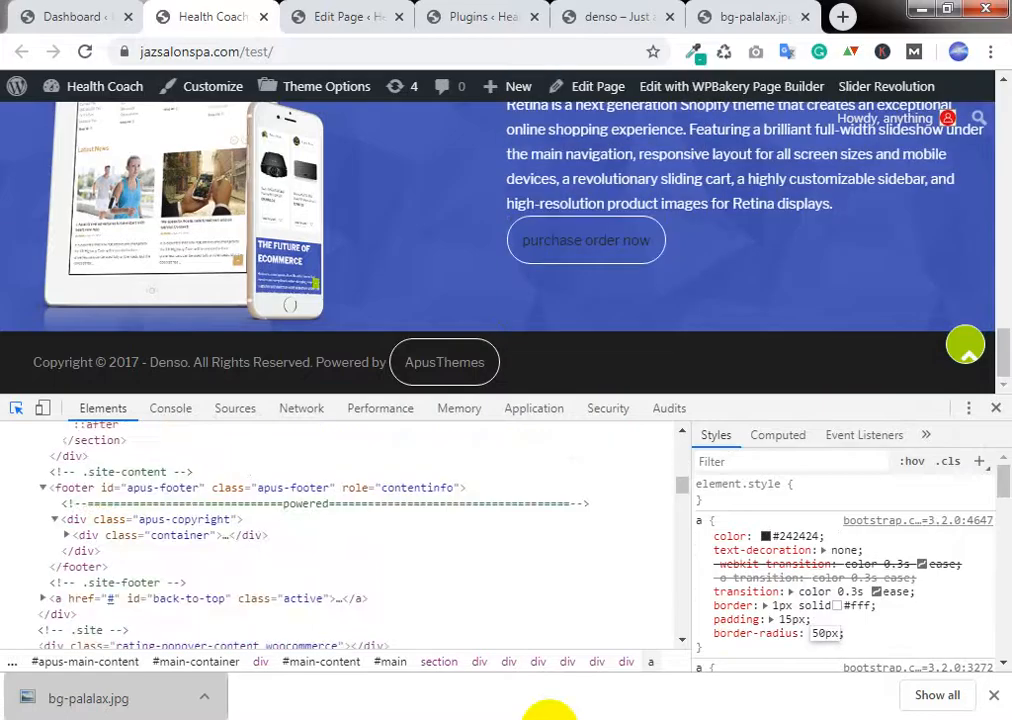
click(762, 657)
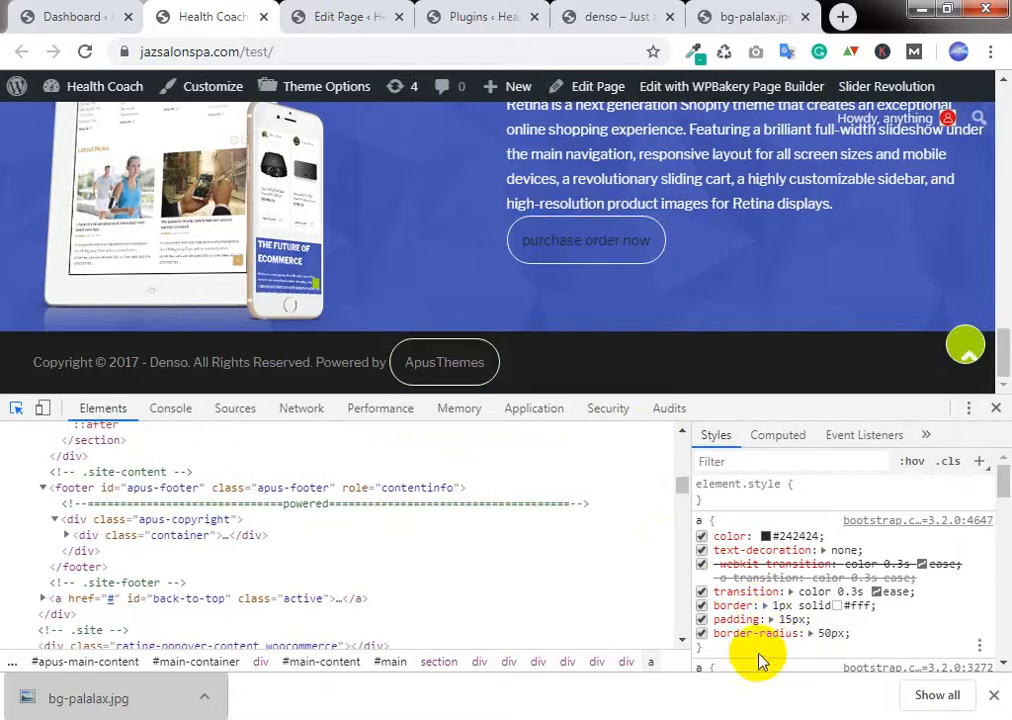
Step: Set the button's border width to 2px in the "a" style rule
click(771, 606)
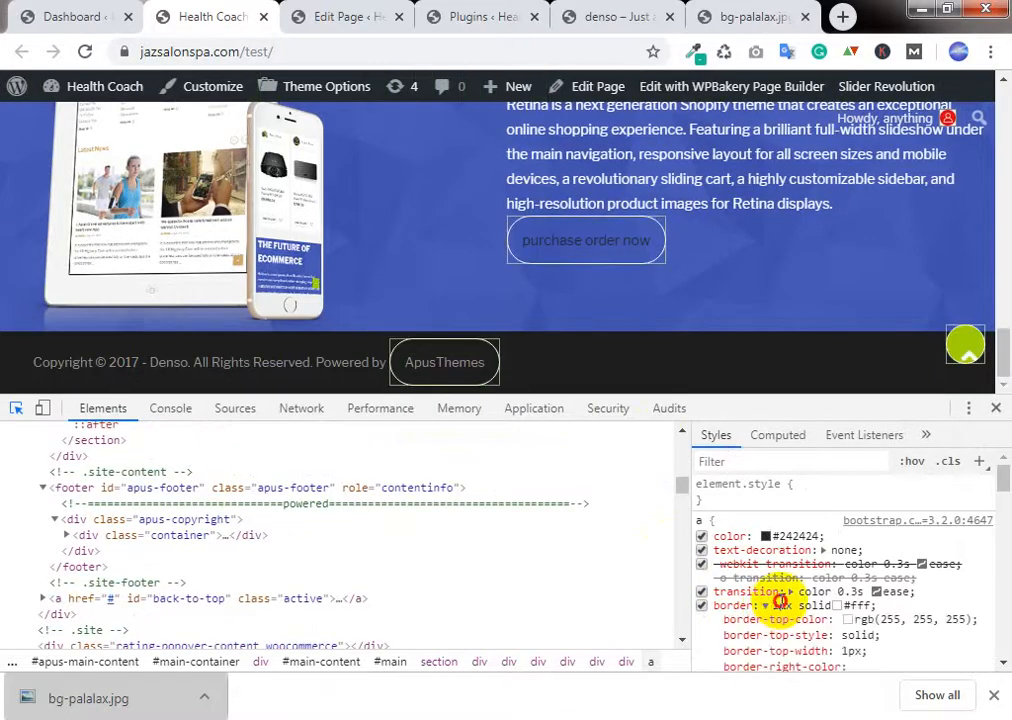
click(775, 605)
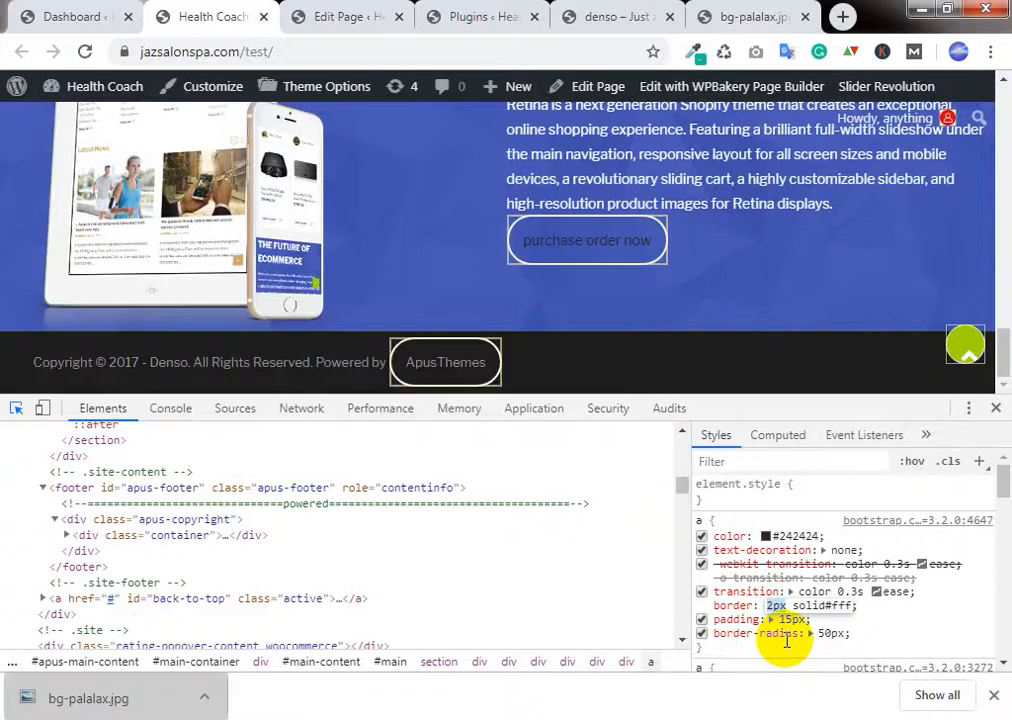
key(Up)
click(760, 652)
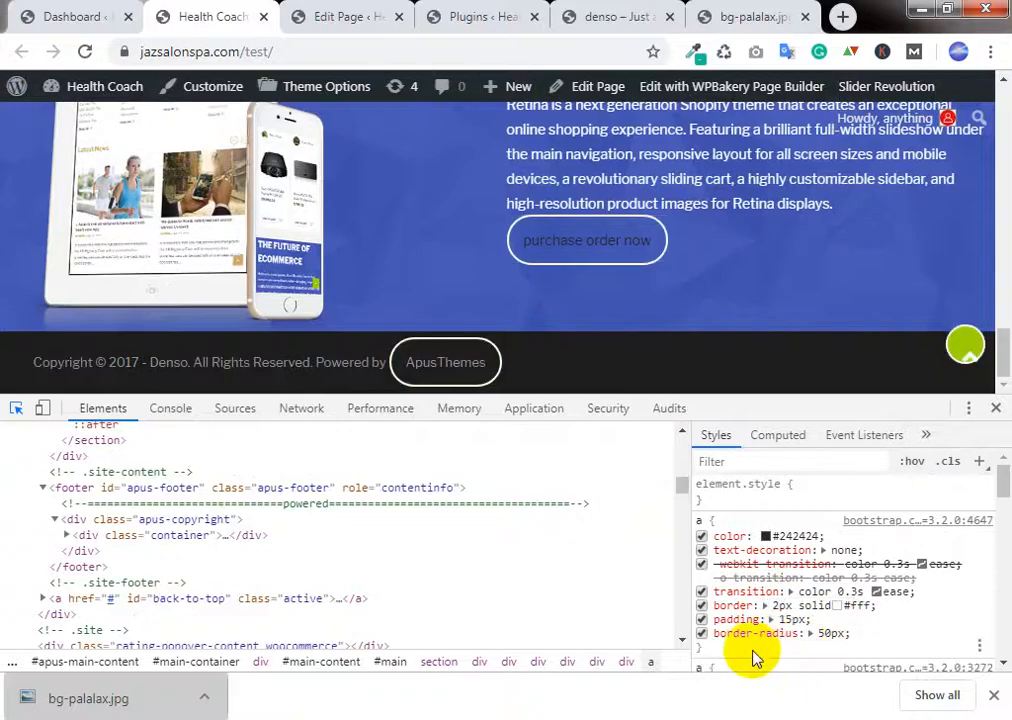
click(751, 652)
Step: Change the link's text color to white, #ffffff, in the "a" style rule
click(766, 537)
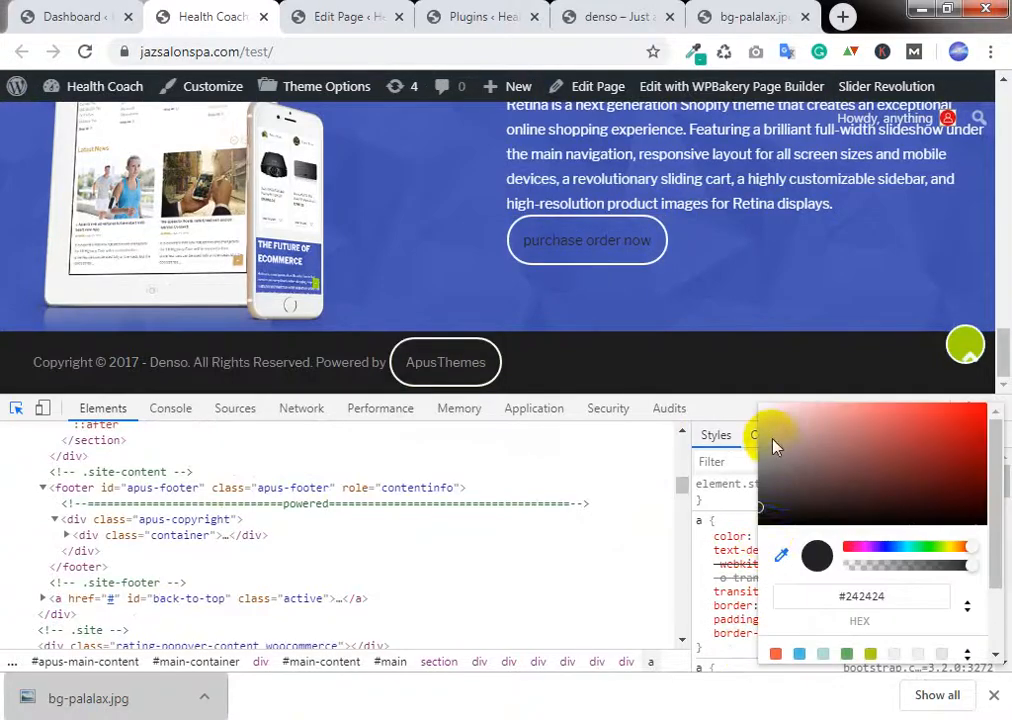
drag(768, 445, 741, 403)
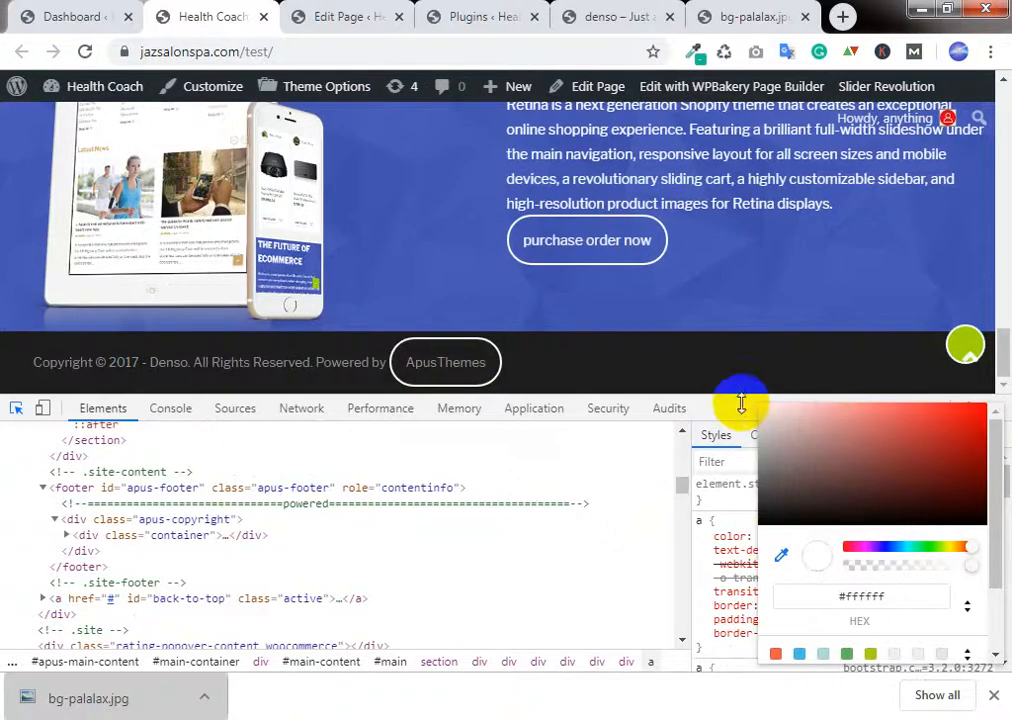
click(706, 589)
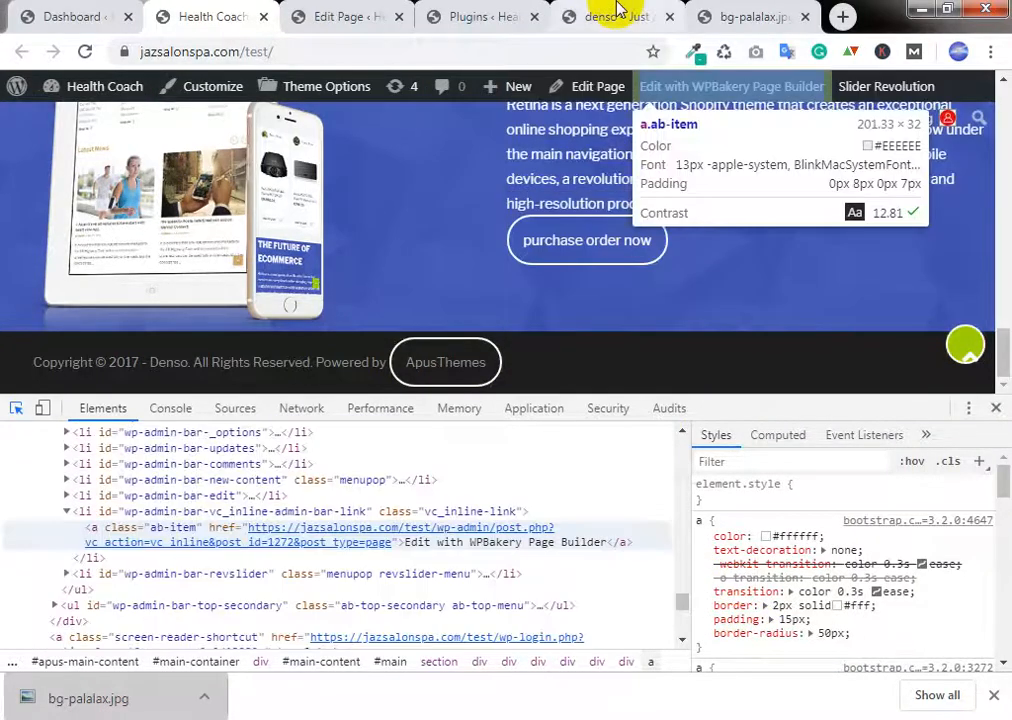
Step: Compare with the "PURCHASE ORDER NOW" button on the denso demo page, and return to the live home page
click(598, 16)
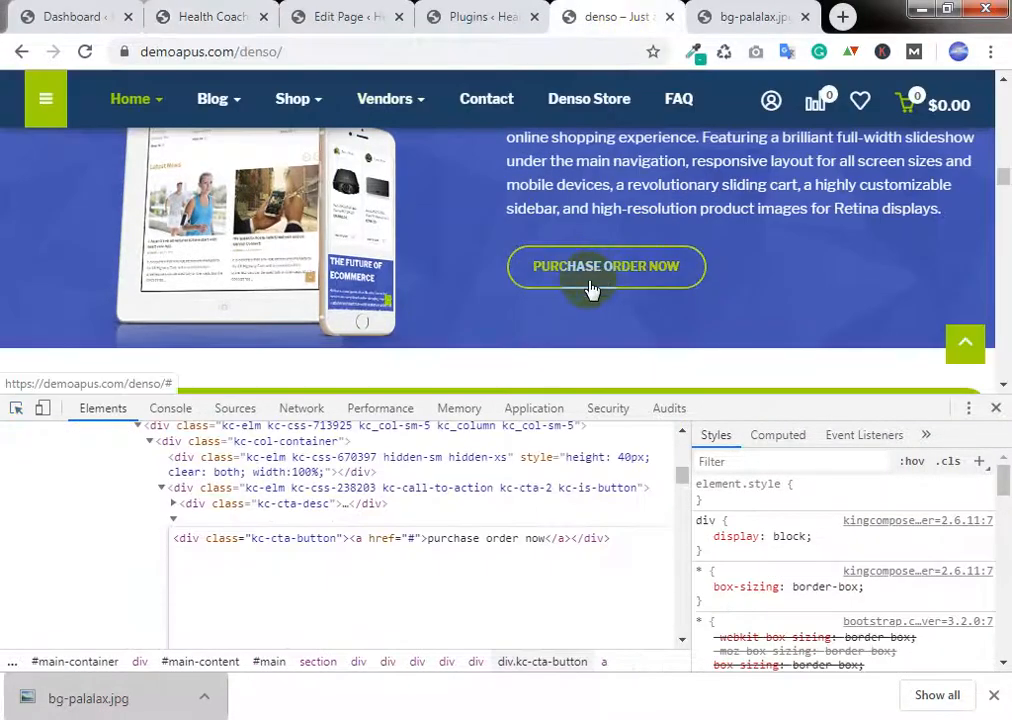
click(470, 16)
click(316, 14)
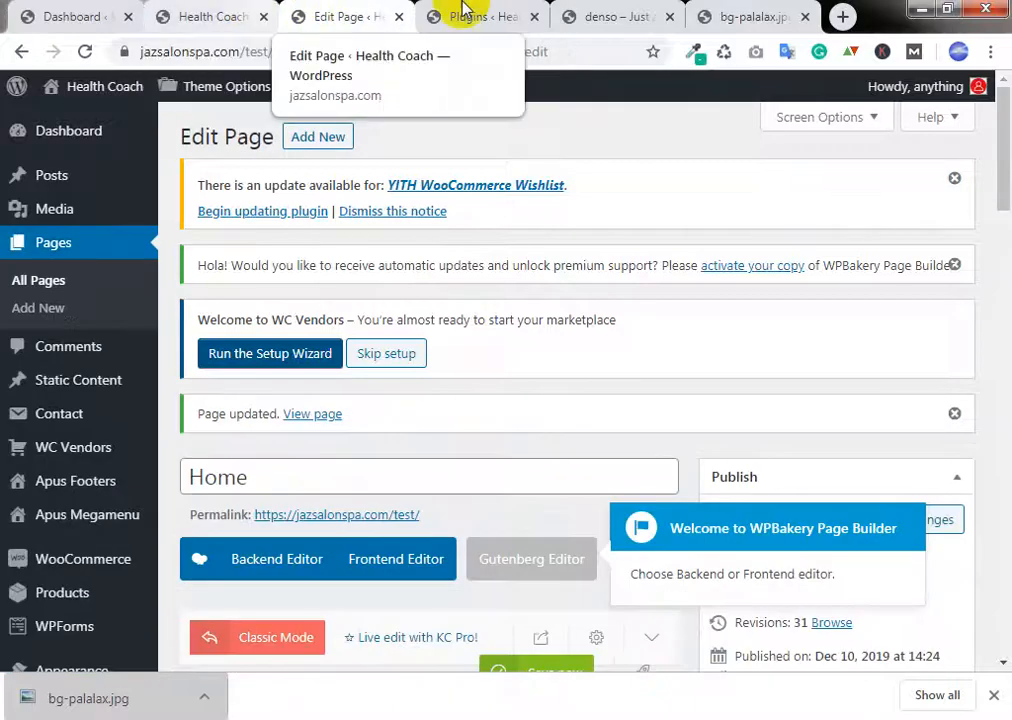
click(192, 14)
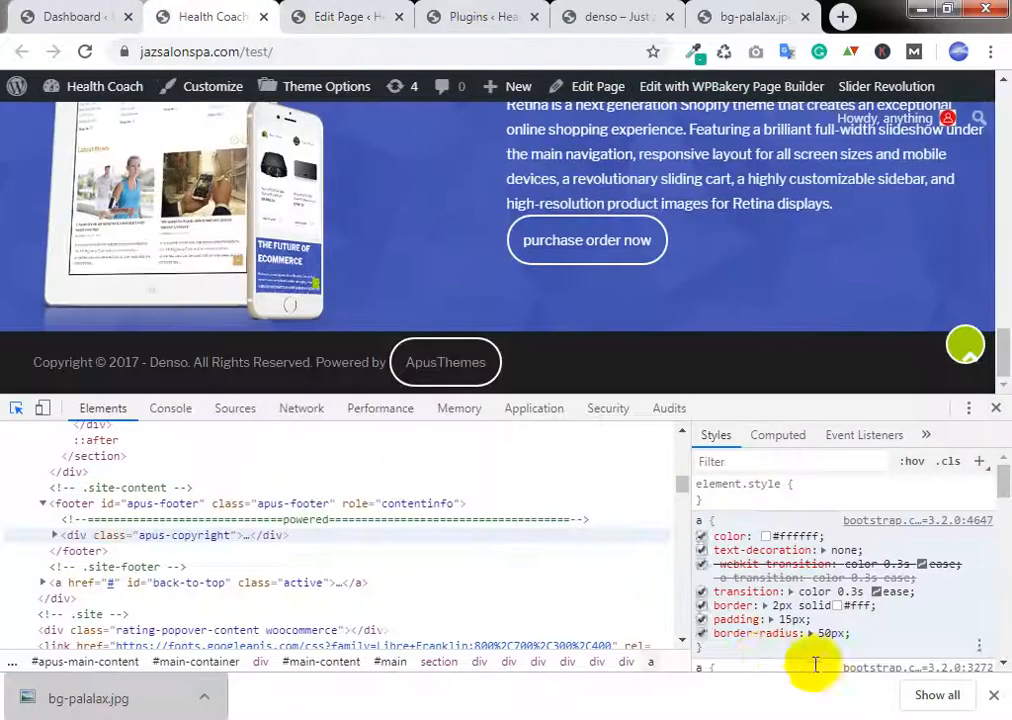
click(758, 652)
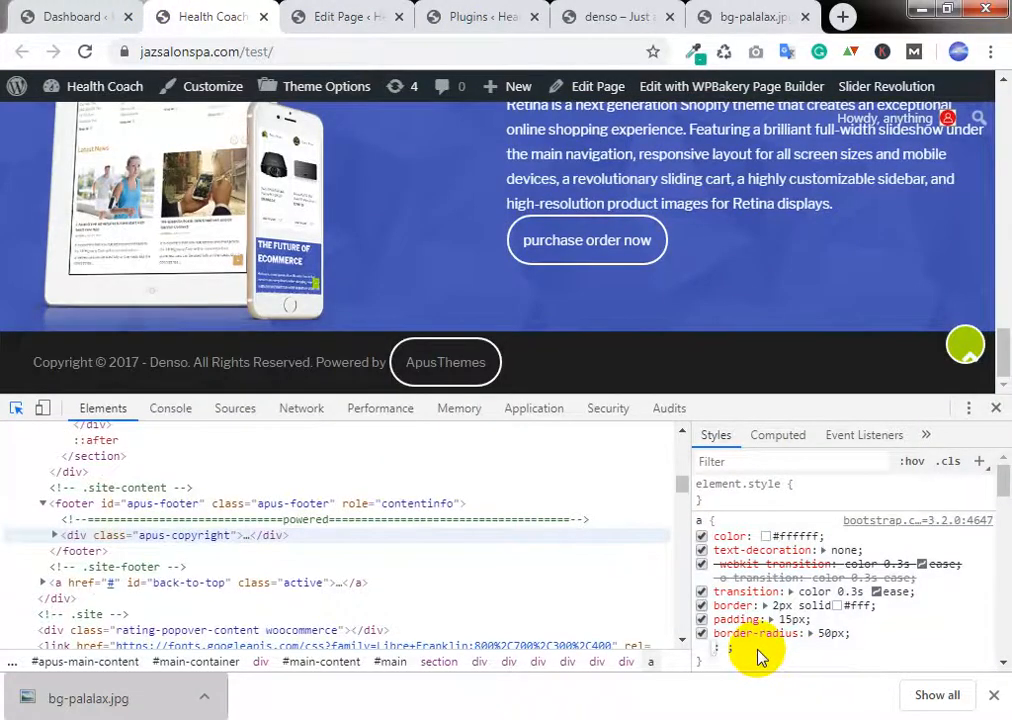
text(te)
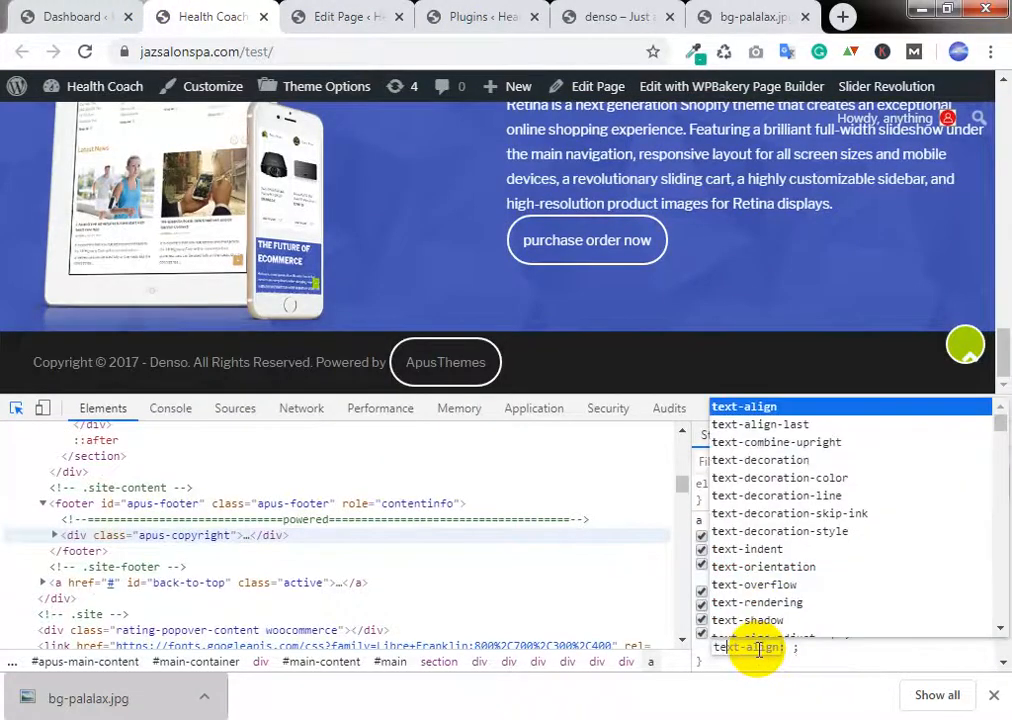
text(st-transform: ;)
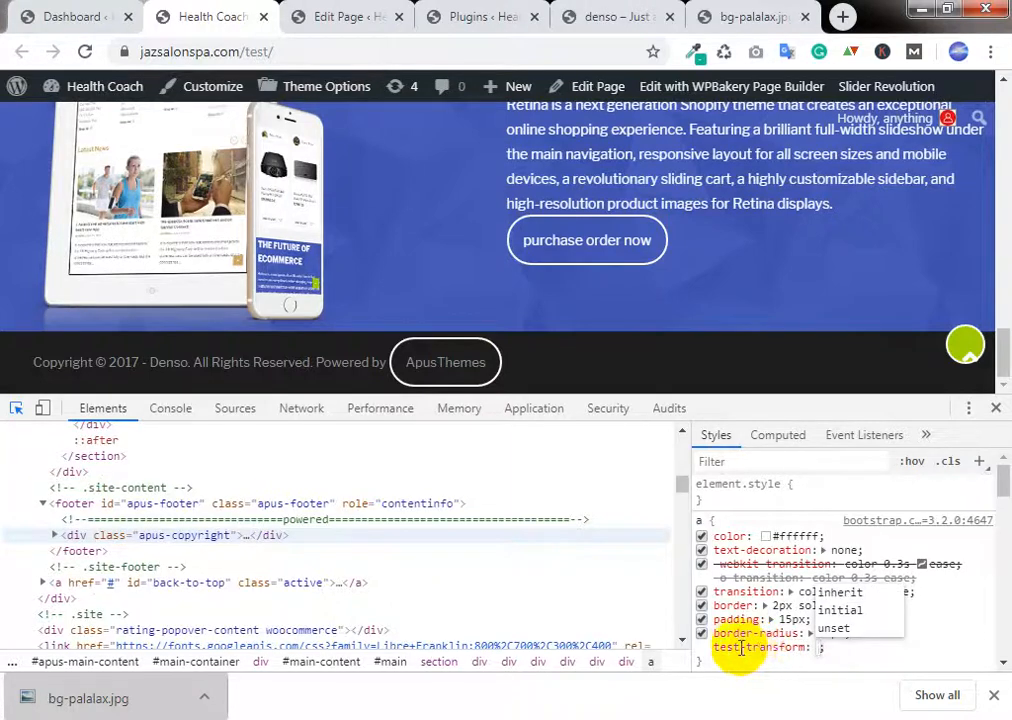
click(739, 654)
Step: Add text-transform: uppercase to the "a" style rule to capitalize the button text
click(735, 649)
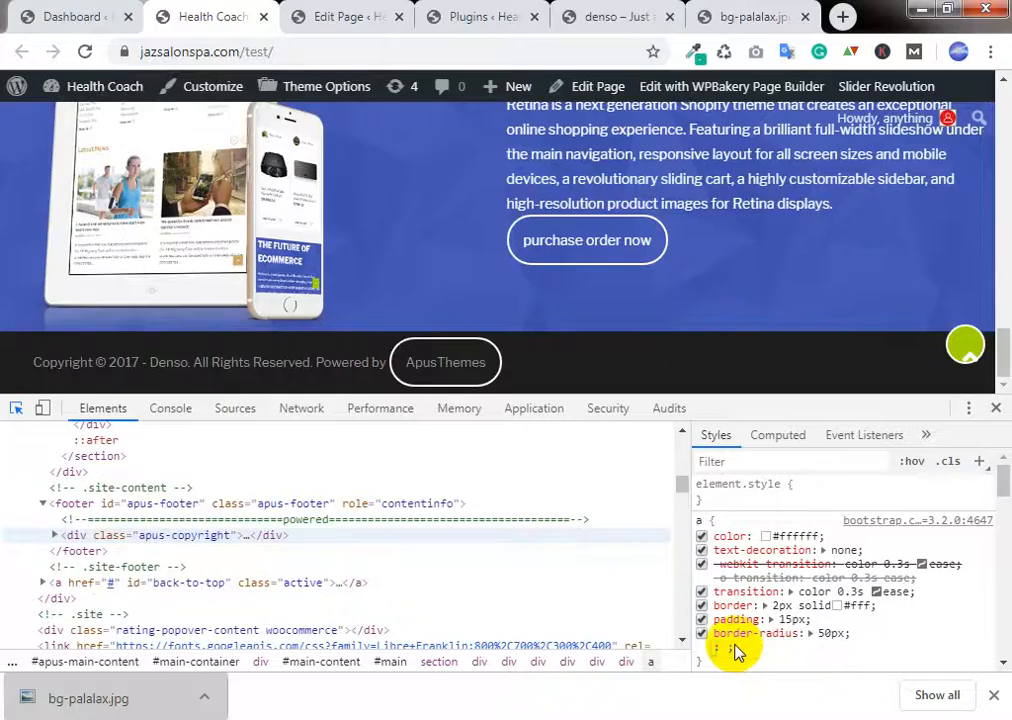
text(text)
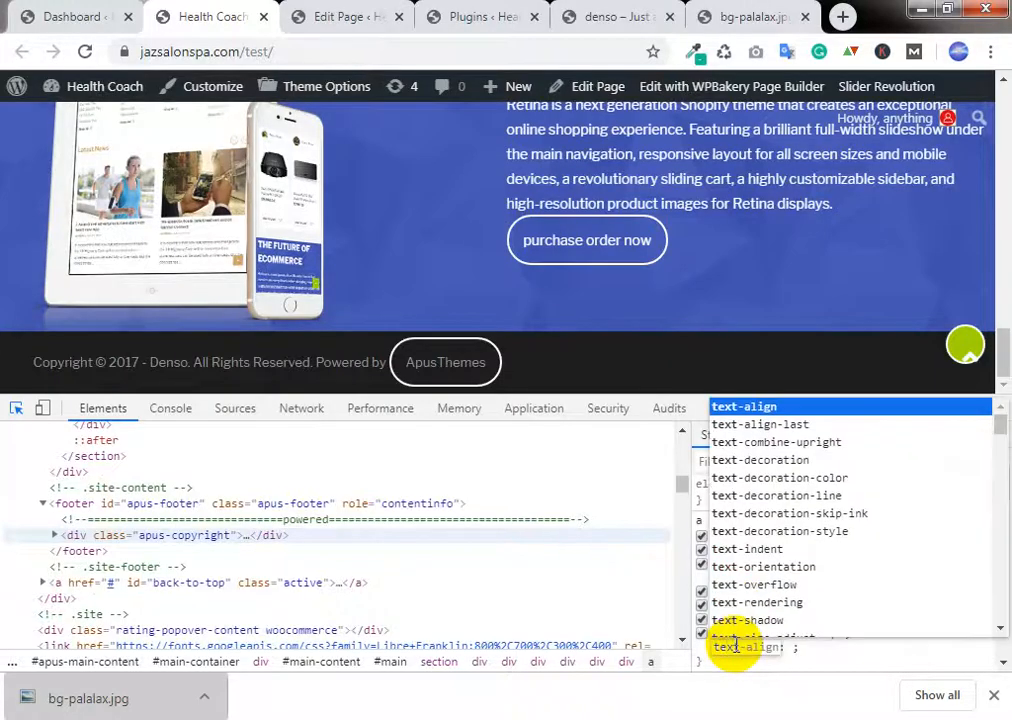
text(=)
key(BackSpace)
text(-transform)
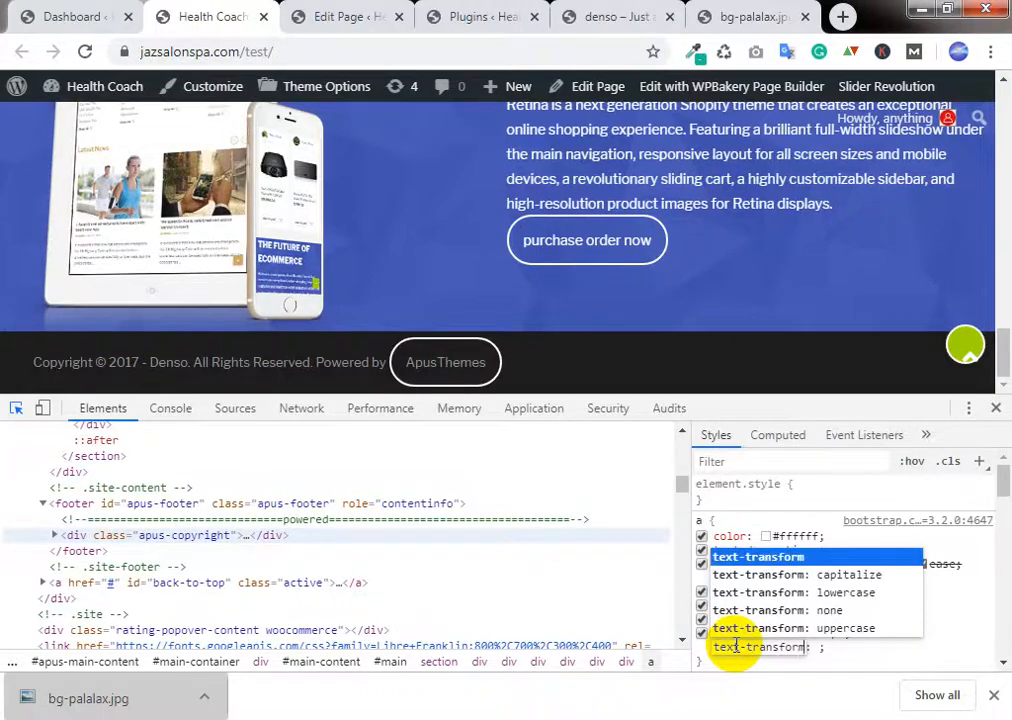
key(Tab)
text(upp)
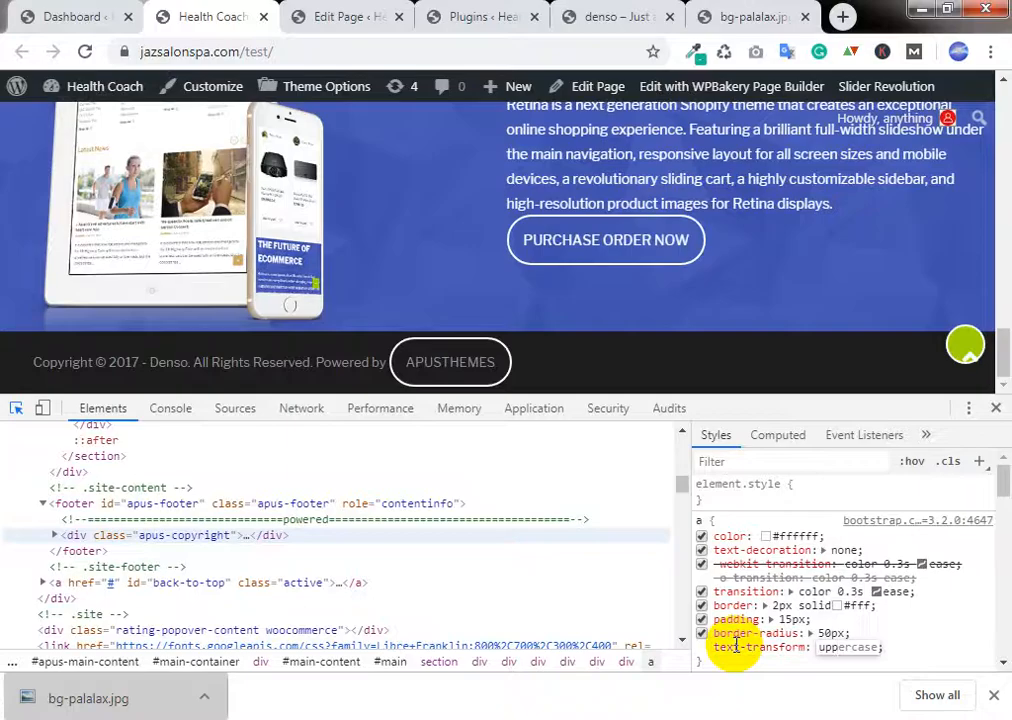
text(ercase)
key(Return)
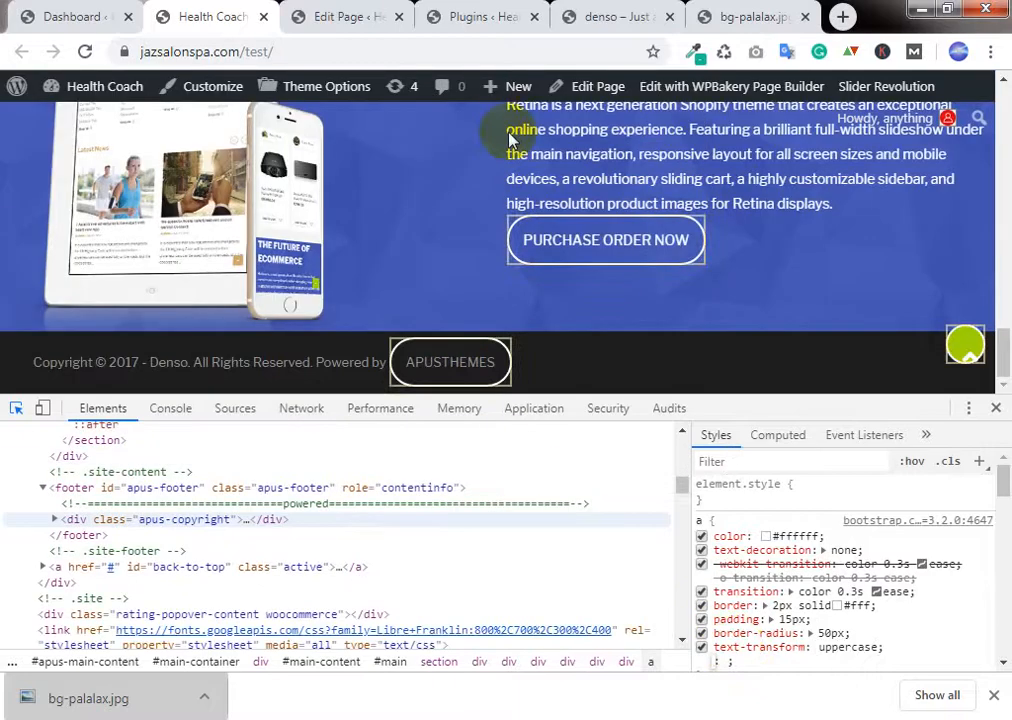
Step: Check the lettering of the "PURCHASE ORDER NOW" button on the denso demo page, and return to the live home page
click(389, 13)
click(481, 11)
click(567, 10)
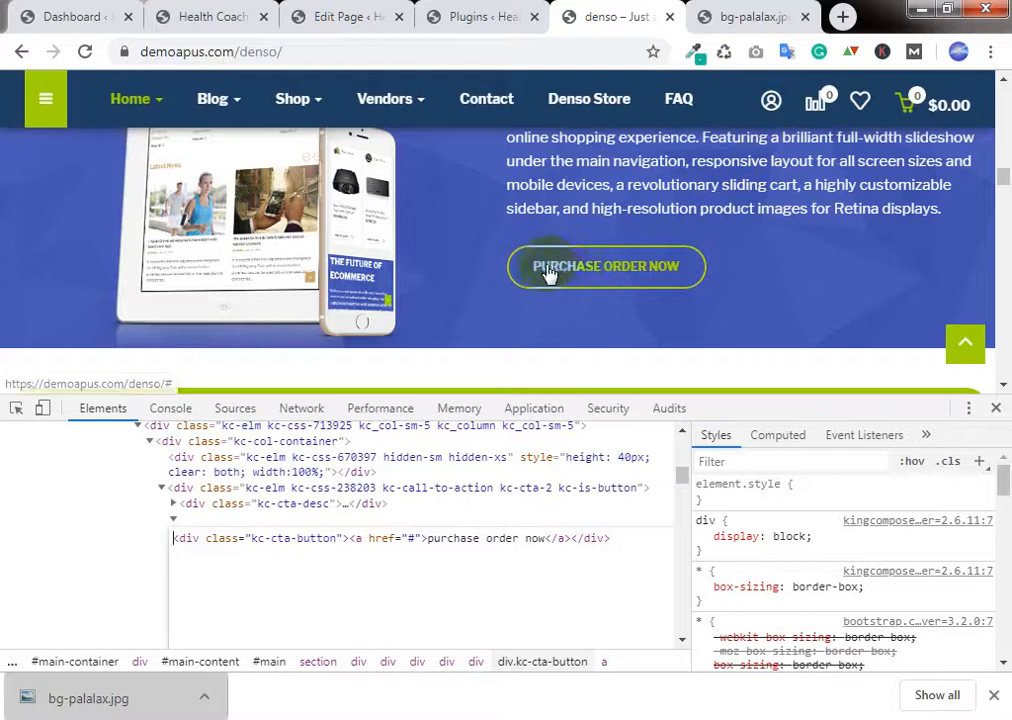
click(295, 14)
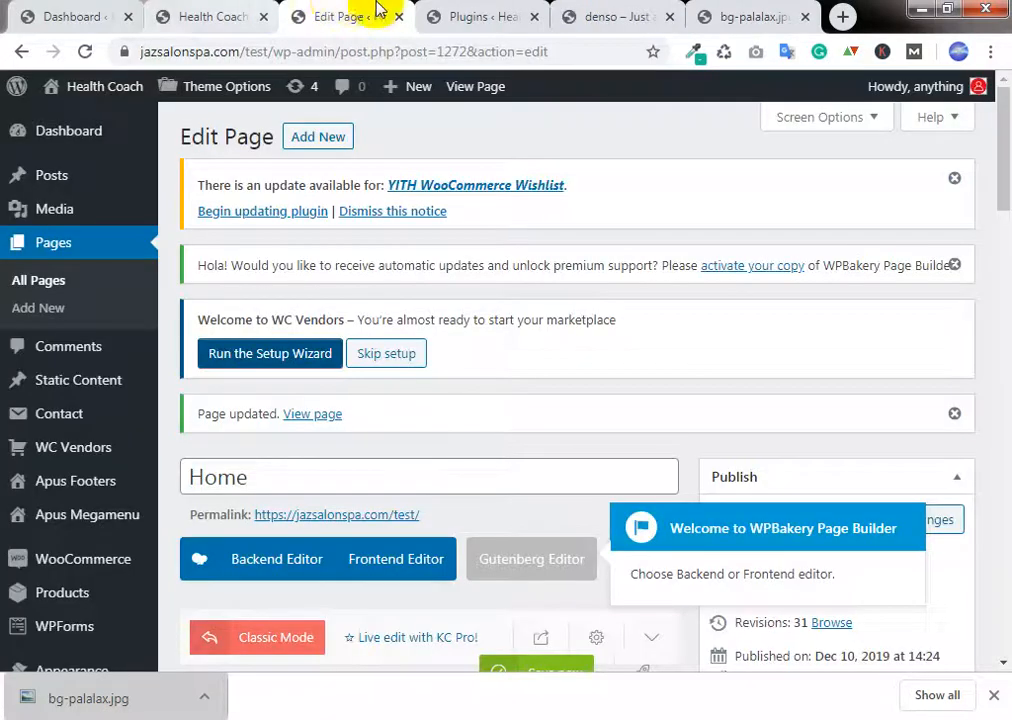
click(210, 16)
Step: Add a font-weight property to the "a" style rule, trying 500 before setting it to 700
click(779, 648)
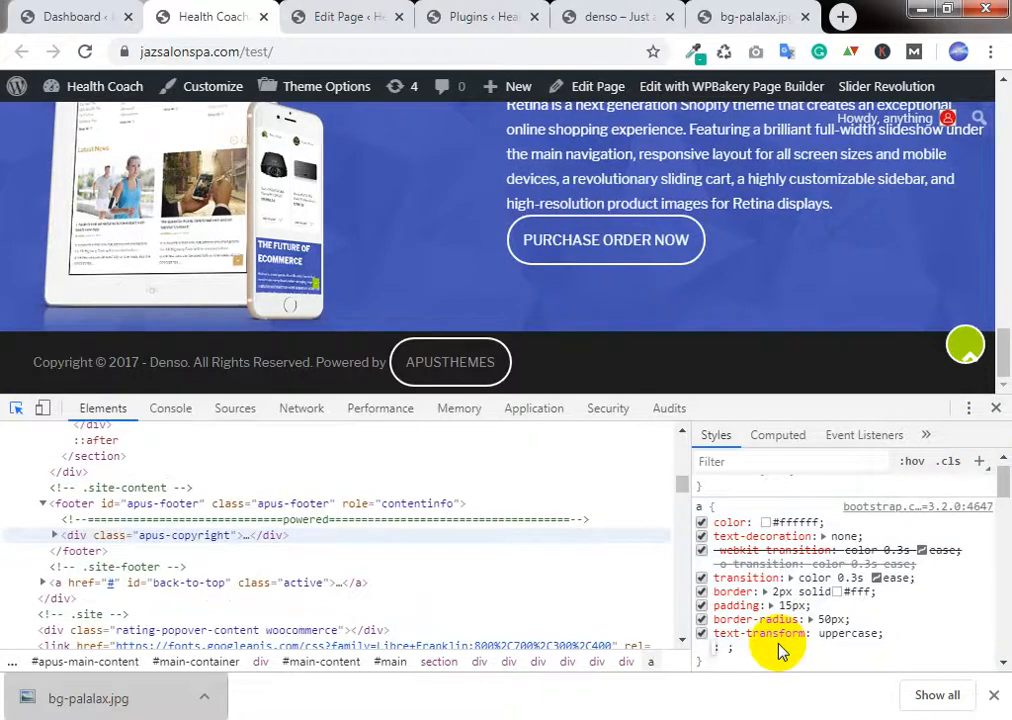
text(font-erig)
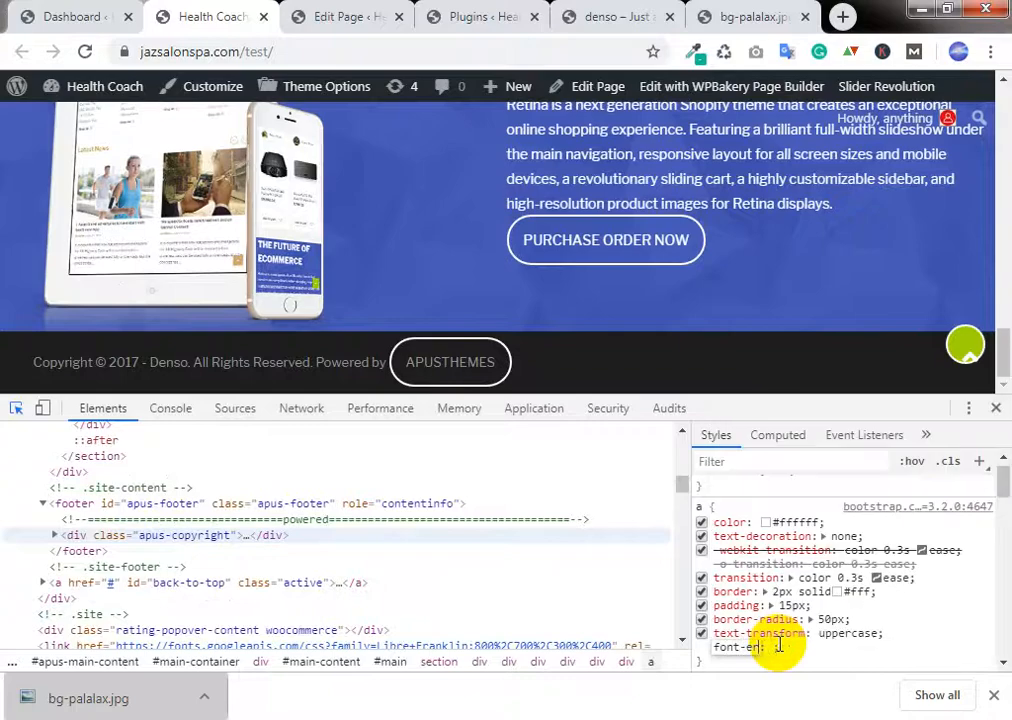
key(BackSpace)
key(BackSpace)
key(BackSpace)
key(BackSpace)
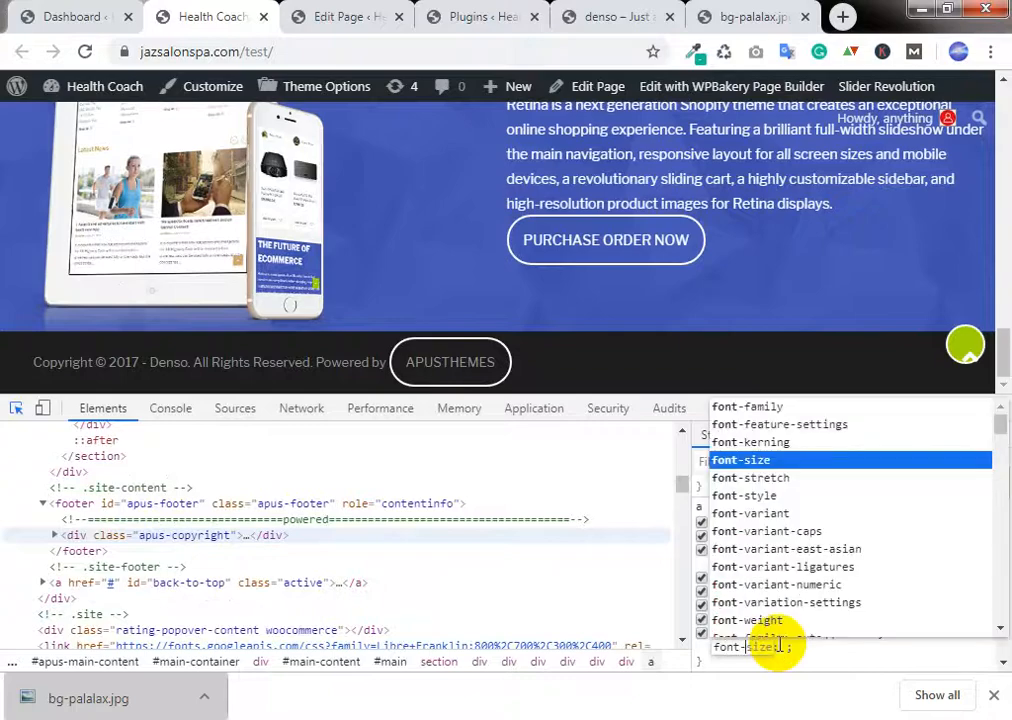
text(weight)
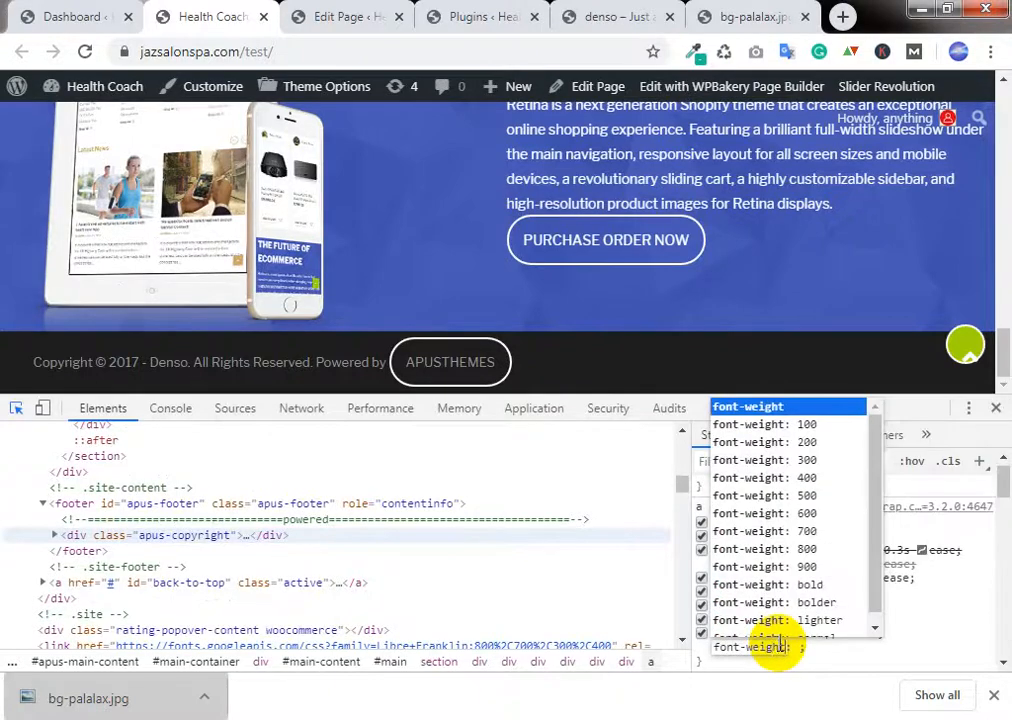
key(Tab)
text(500)
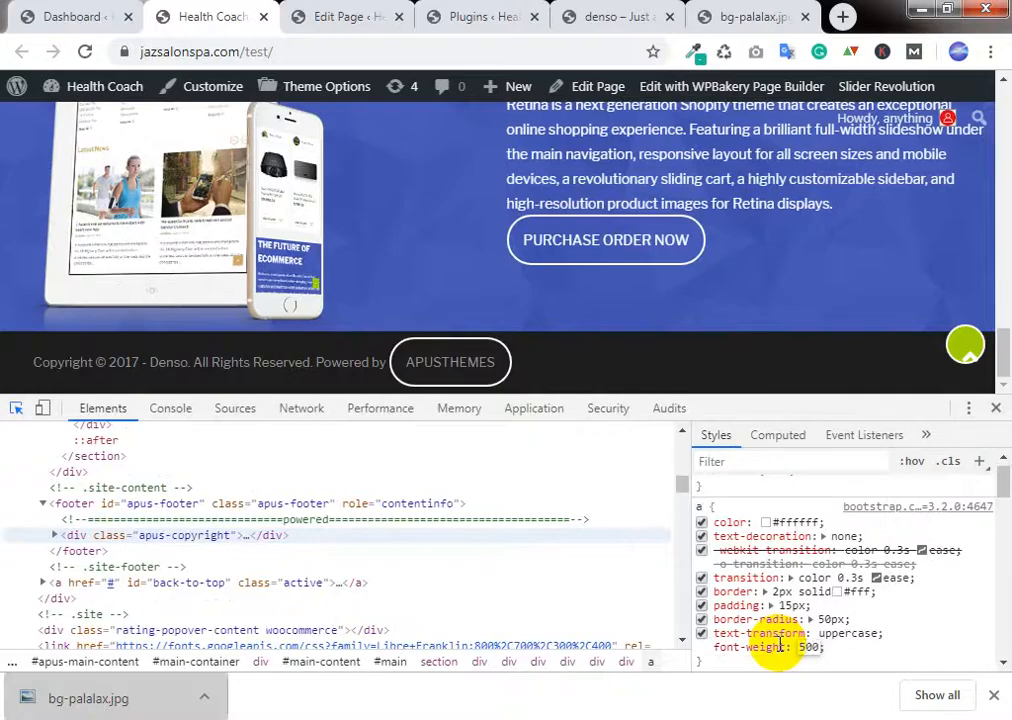
key(BackSpace)
key(BackSpace)
key(BackSpace)
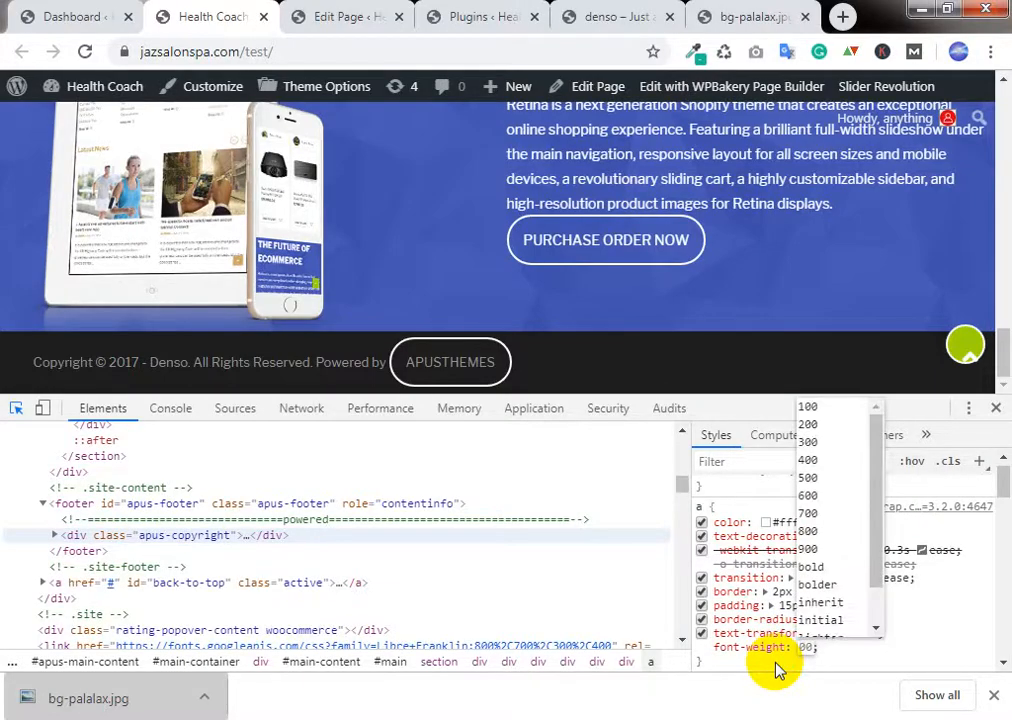
text(700)
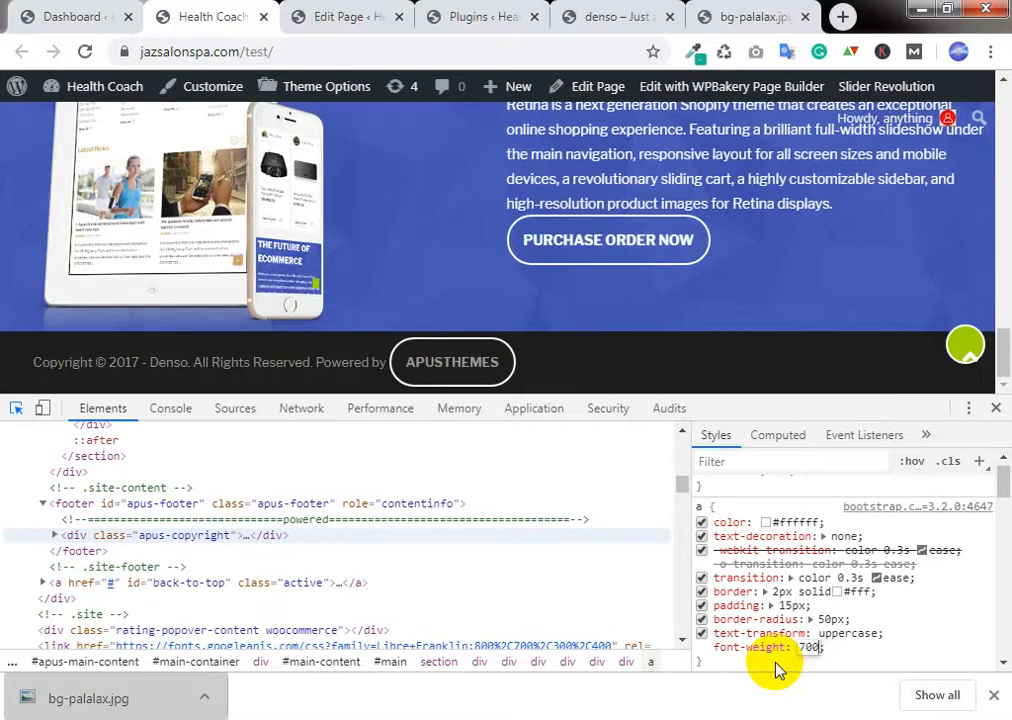
click(847, 667)
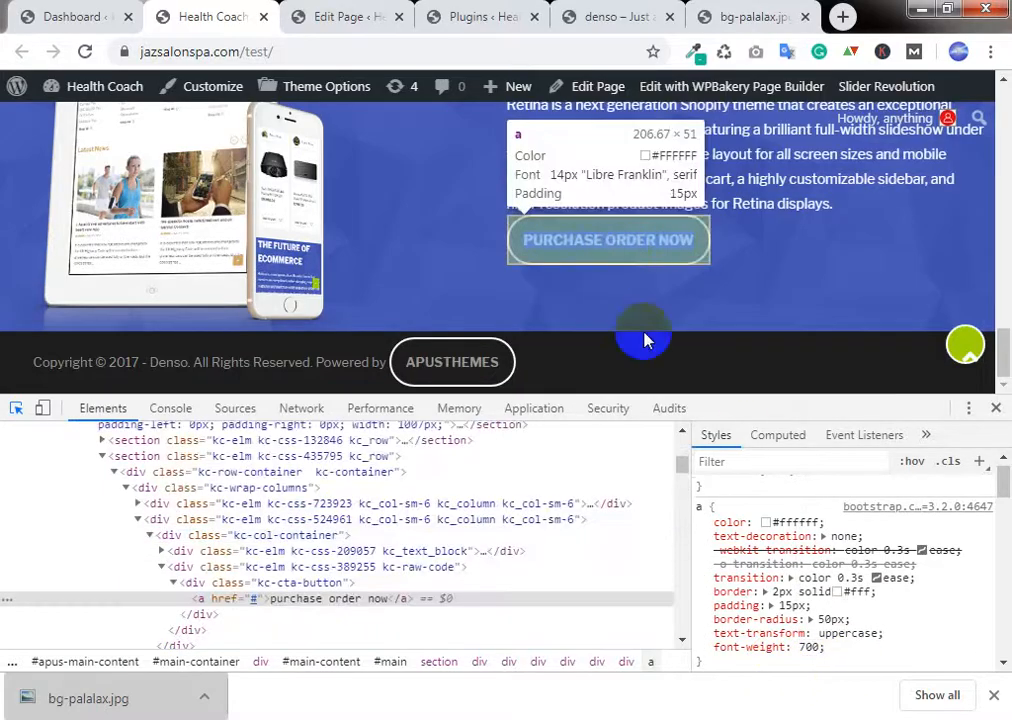
Step: Close the developer tools on the live home page and review the "The Future of Ecommerce" section with its styled button
click(995, 408)
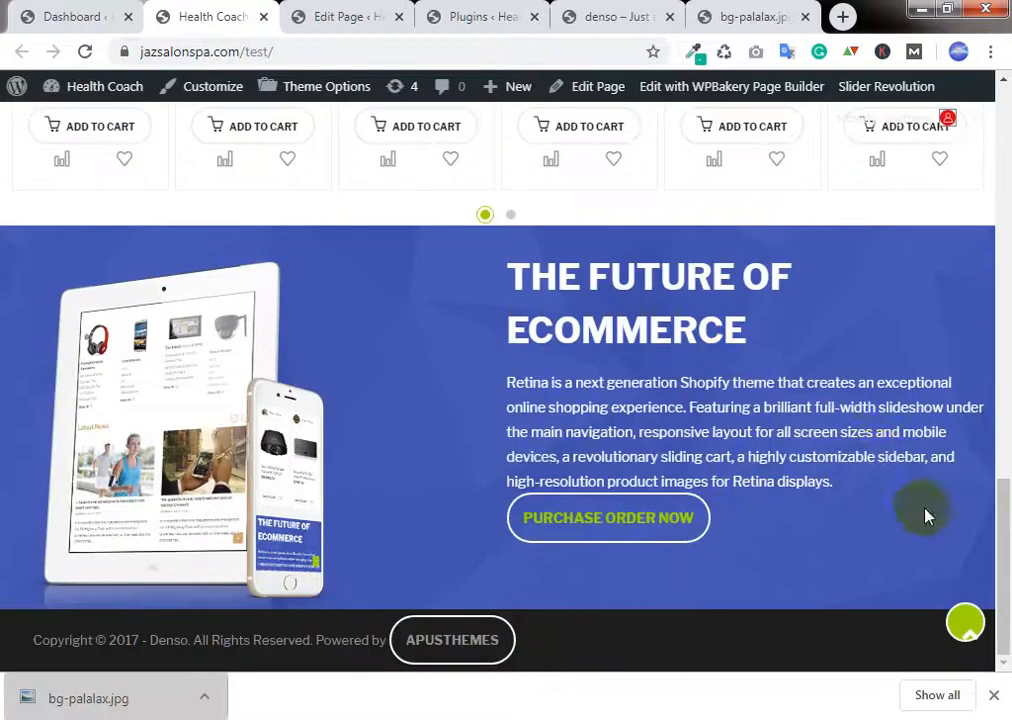
scroll(877, 464, up, 1)
scroll(775, 508, down, 1)
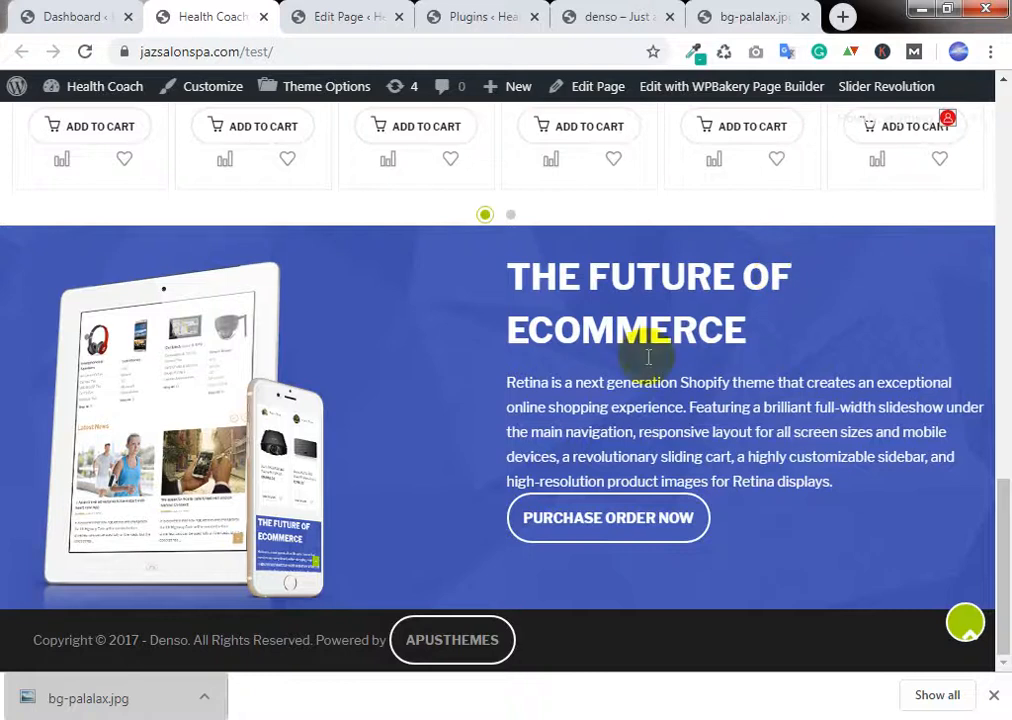
drag(527, 280, 708, 290)
scroll(708, 290, up, 1)
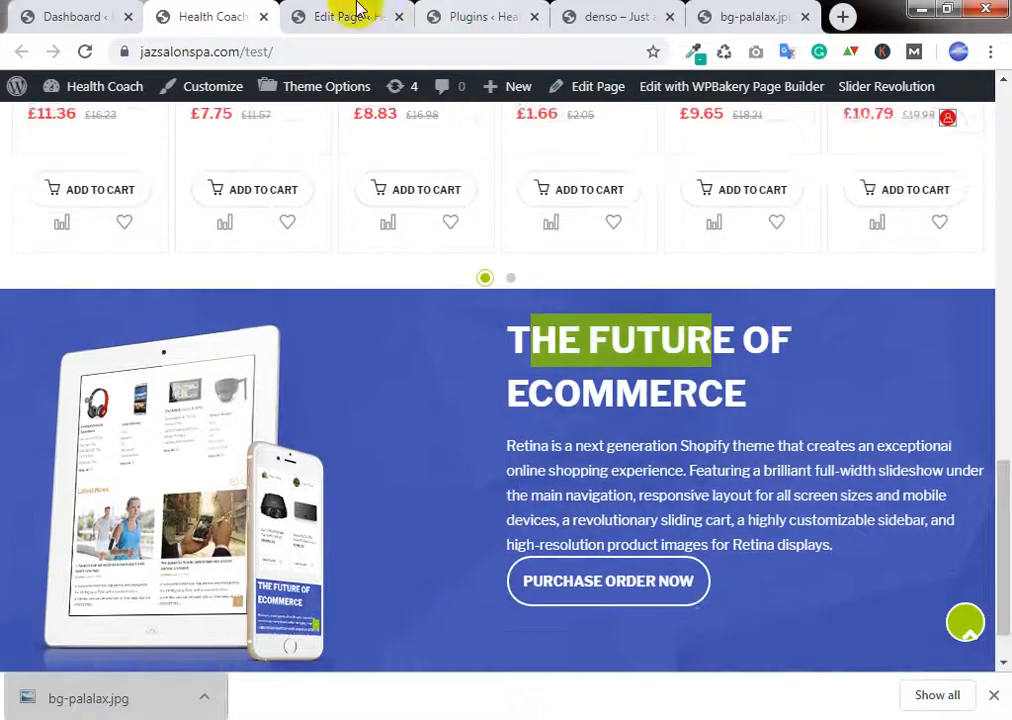
Step: Close the developer tools on the denso demo page, compare its "The Future of Ecommerce" section, and return to the live home page
click(592, 12)
scroll(520, 280, down, 2)
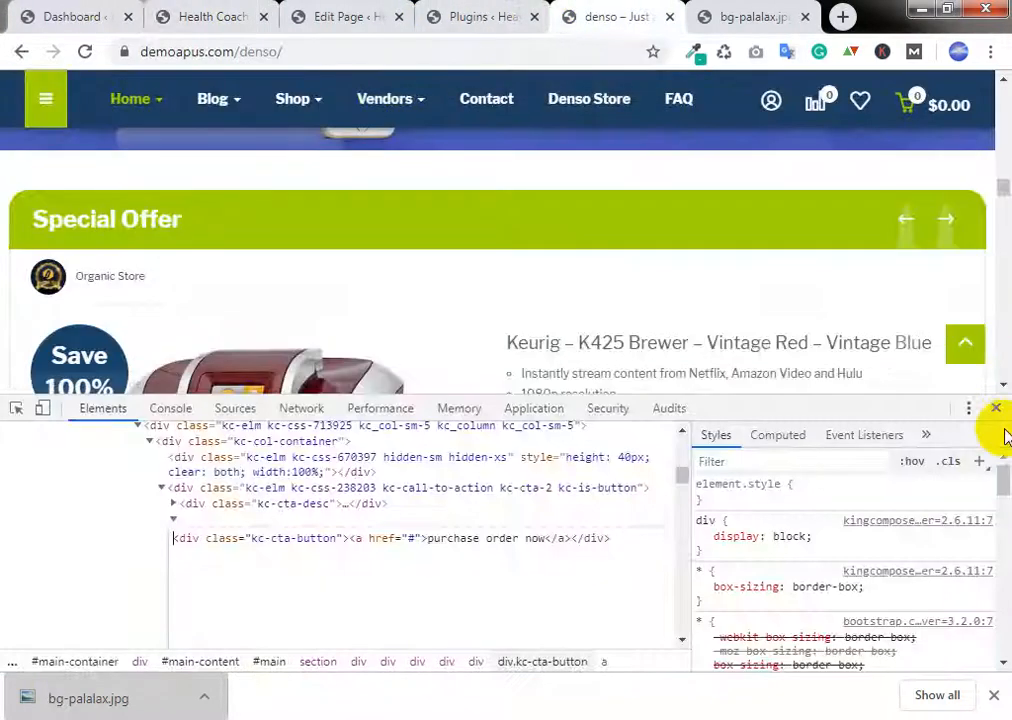
click(996, 408)
scroll(584, 262, up, 18)
scroll(580, 285, down, 4)
scroll(578, 310, down, 7)
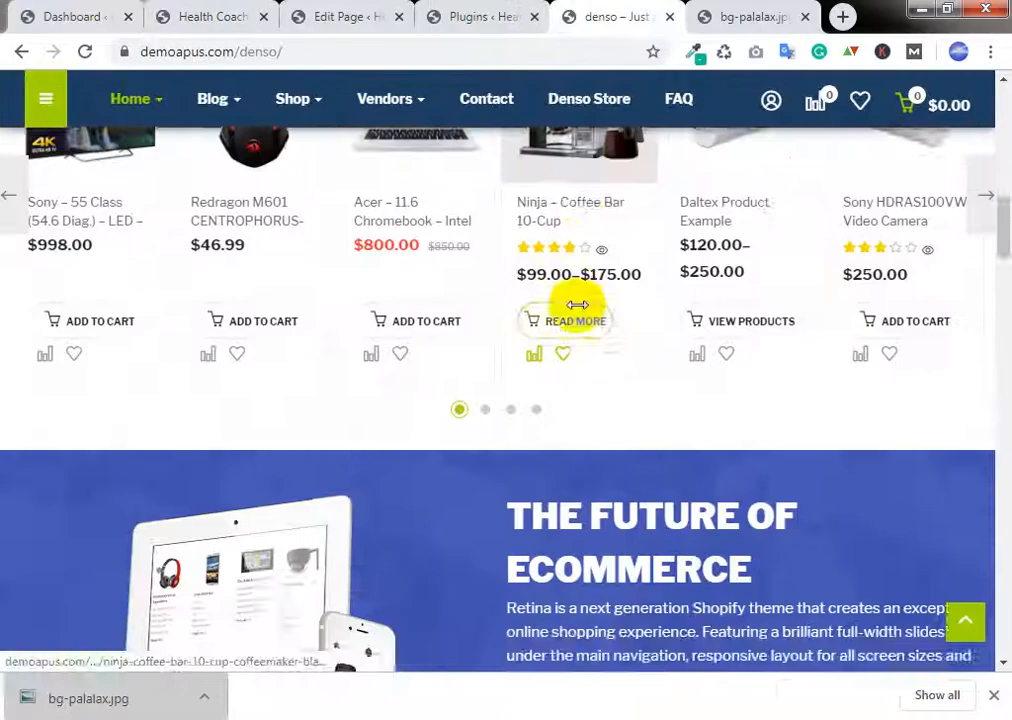
scroll(620, 345, down, 2)
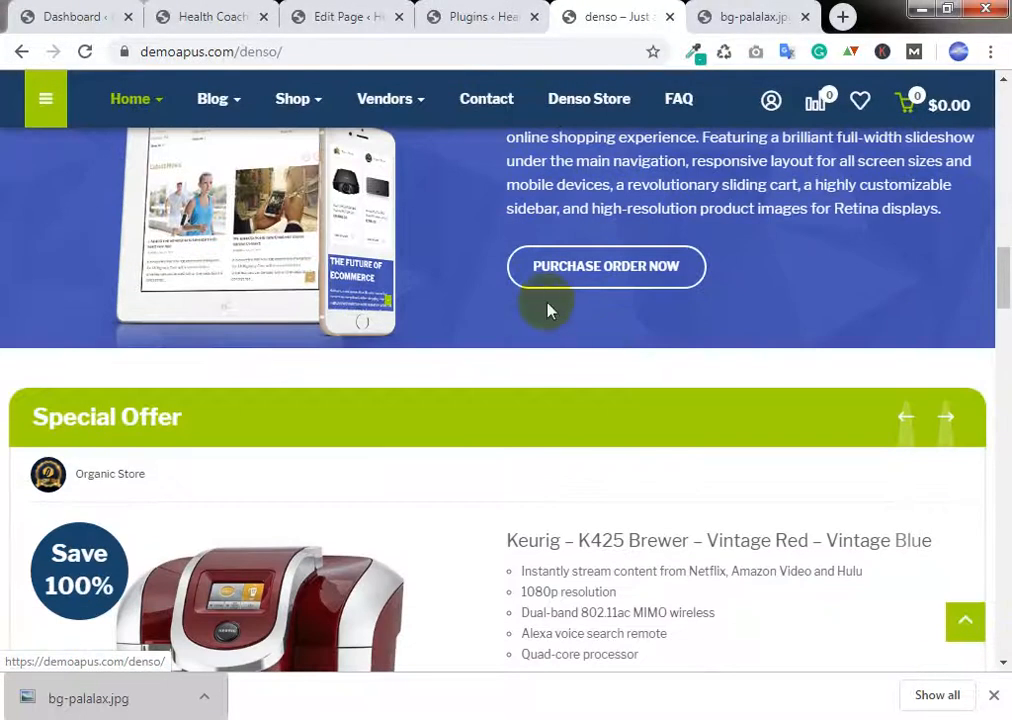
click(343, 14)
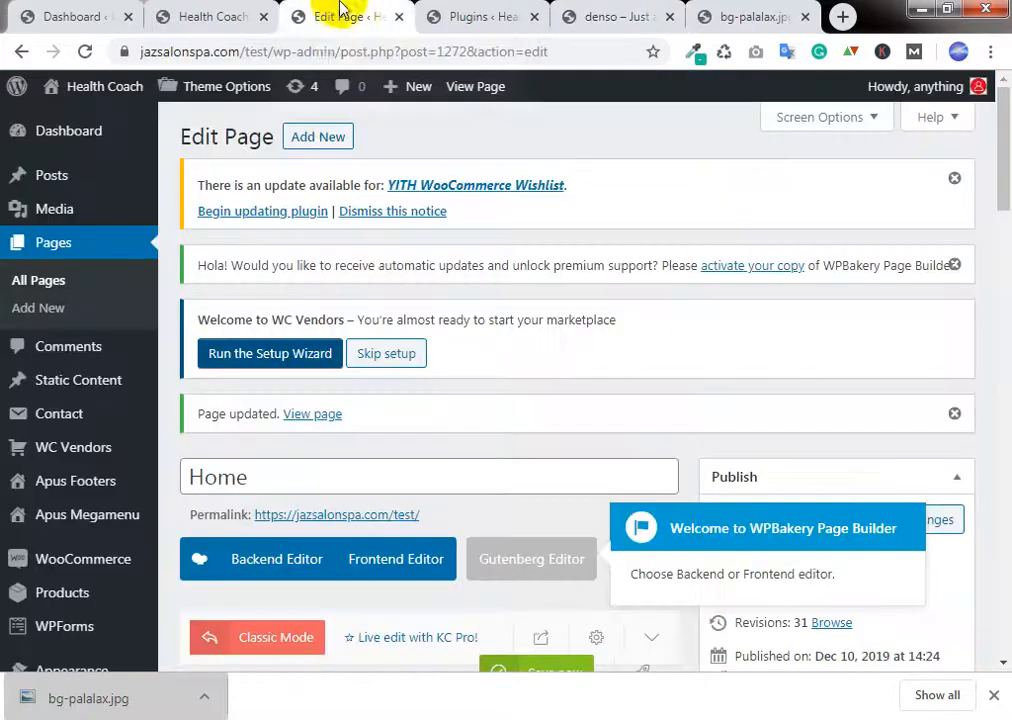
click(252, 15)
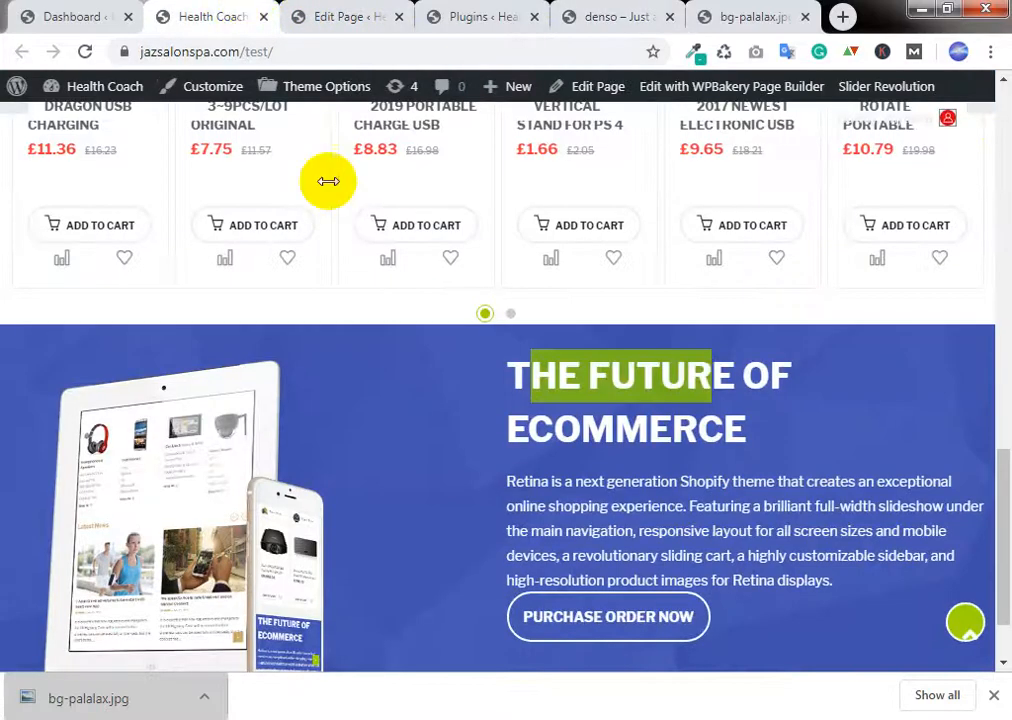
scroll(388, 384, down, 1)
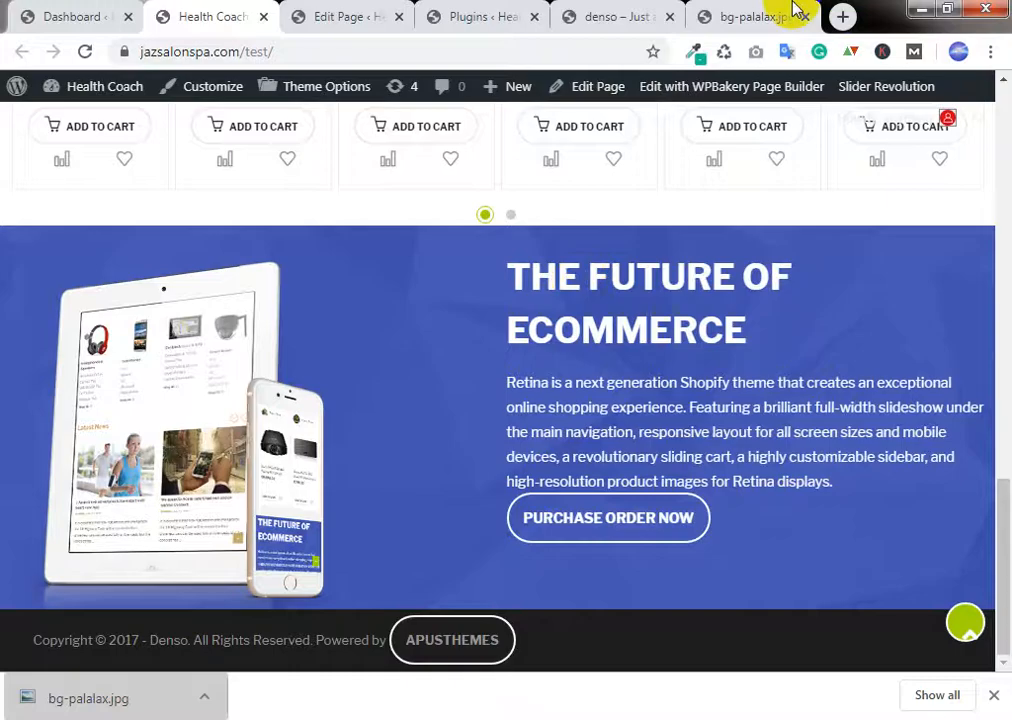
click(795, 12)
click(448, 12)
click(296, 12)
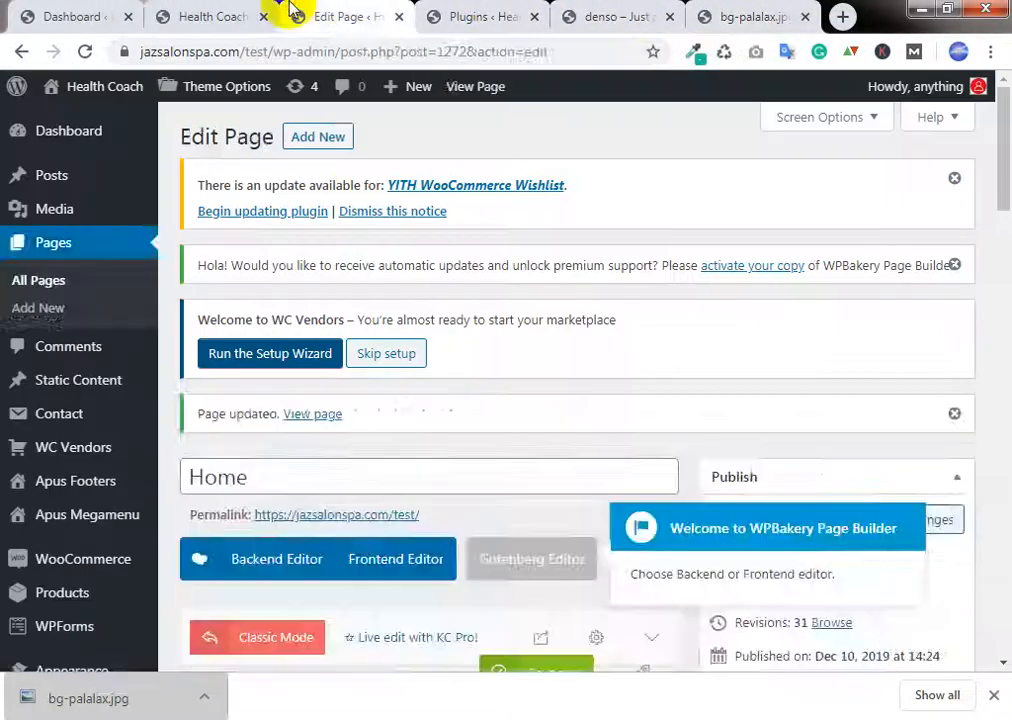
click(228, 12)
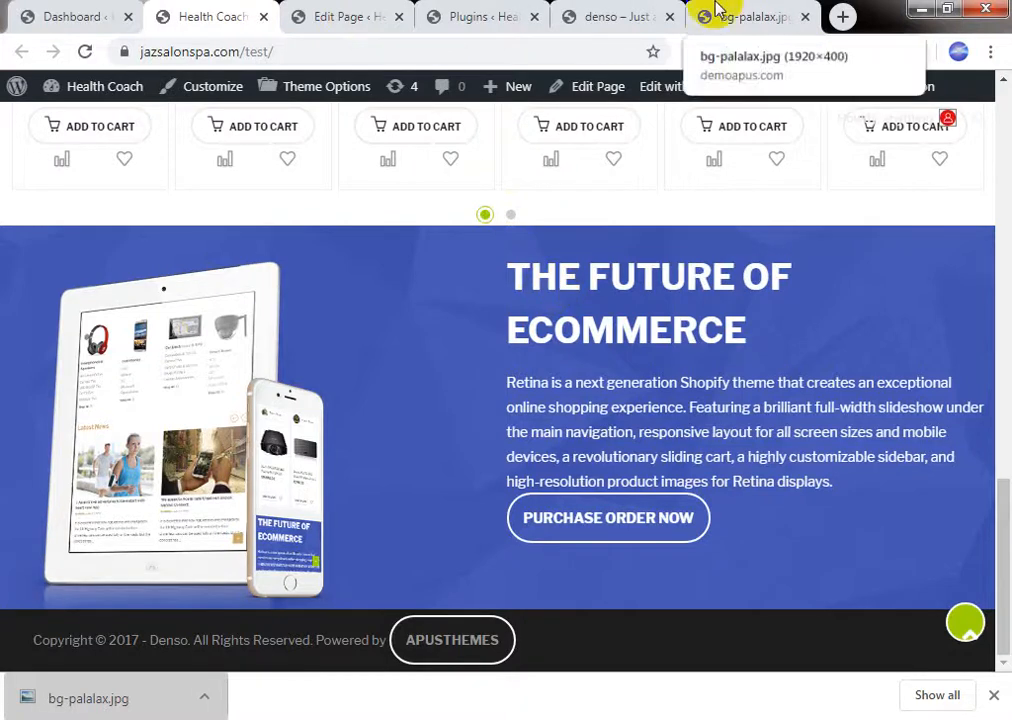
click(612, 16)
click(570, 48)
text(cr)
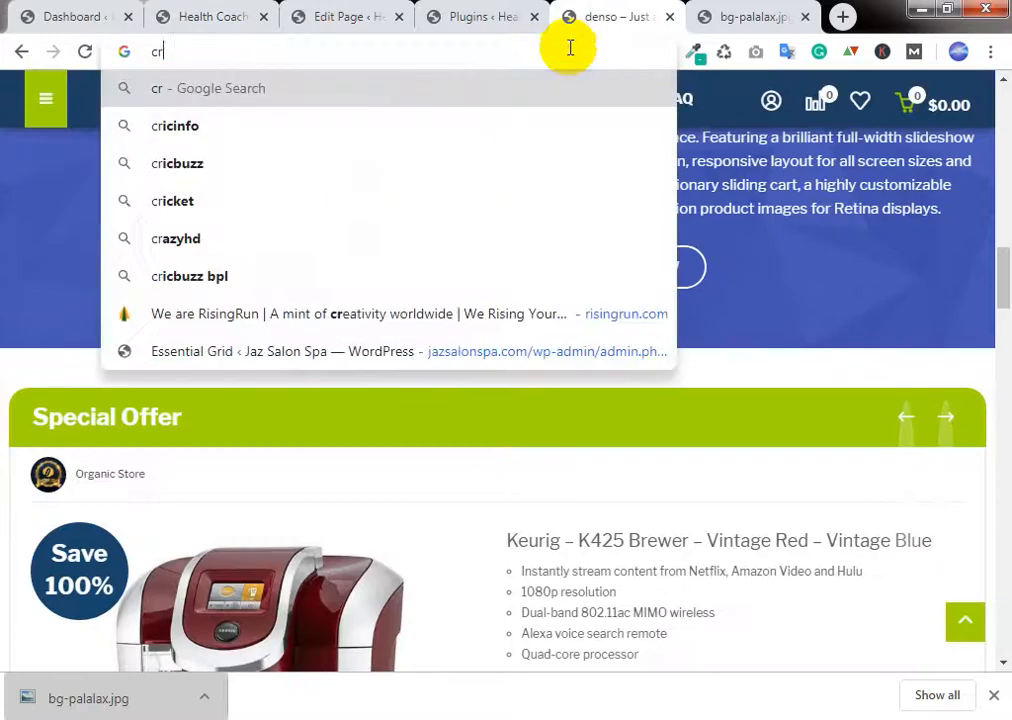
Step: Search Google for "creative it" from the bg-palalax.jpg page and open the Creative IT Institute website, creativeitinstitute.com
click(745, 15)
click(594, 51)
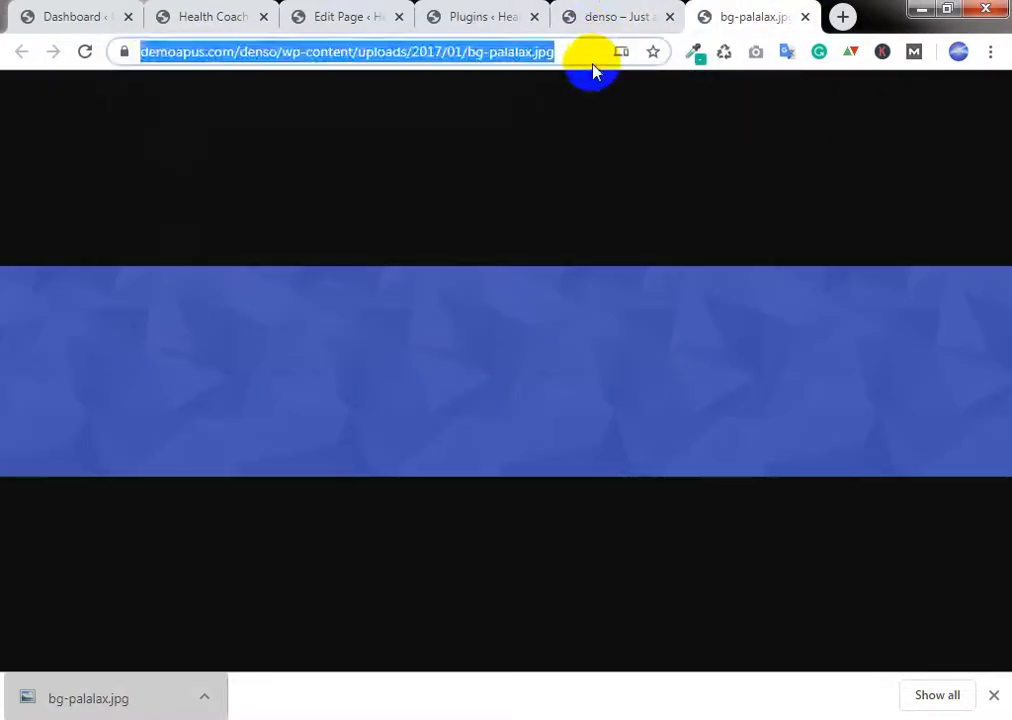
text(crea)
key(BackSpace)
text(ea)
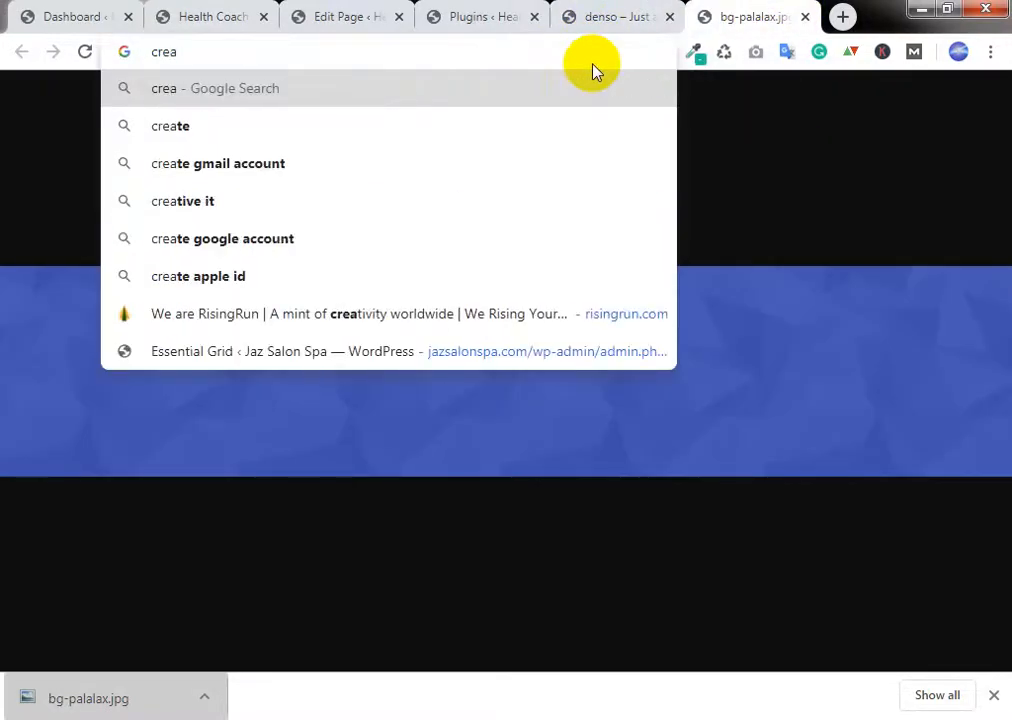
text(tive)
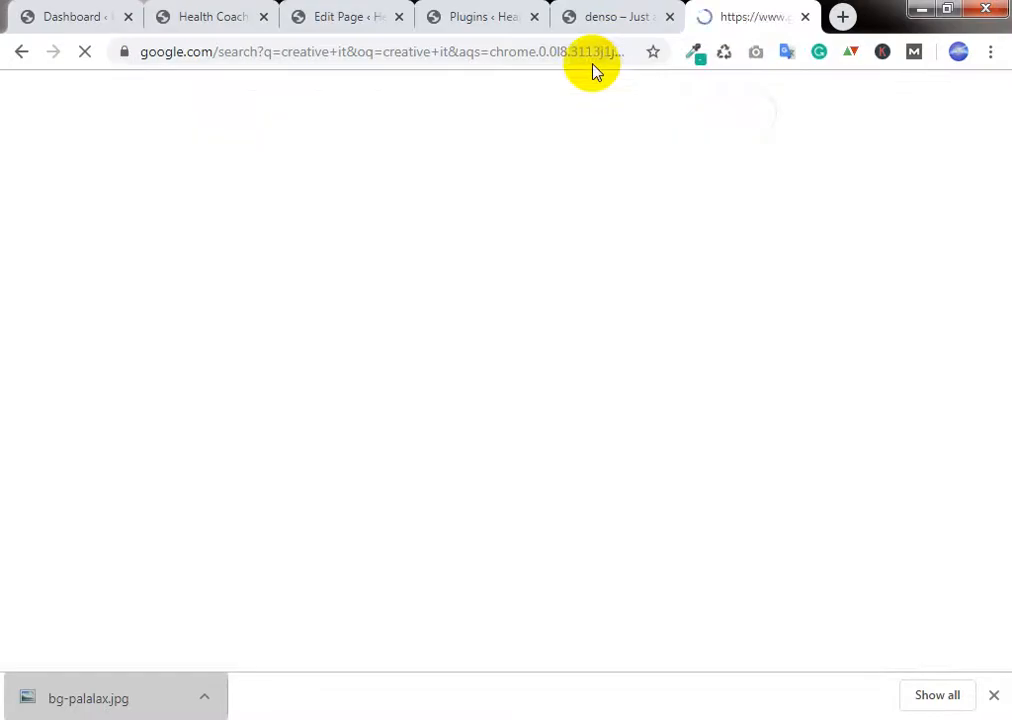
scroll(345, 422, down, 1)
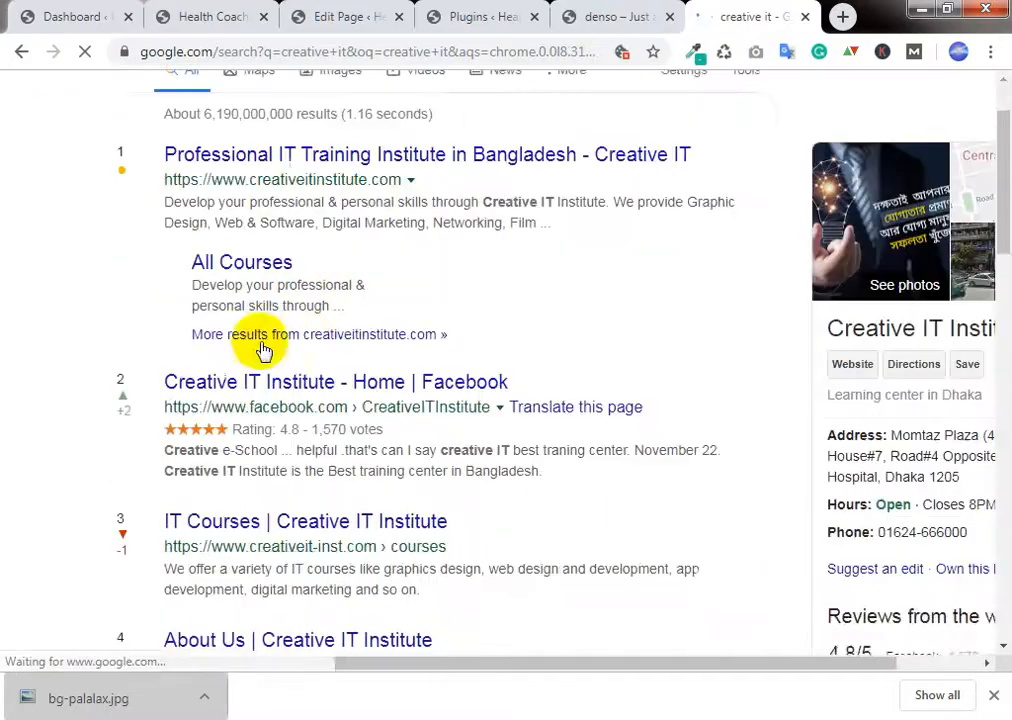
click(384, 155)
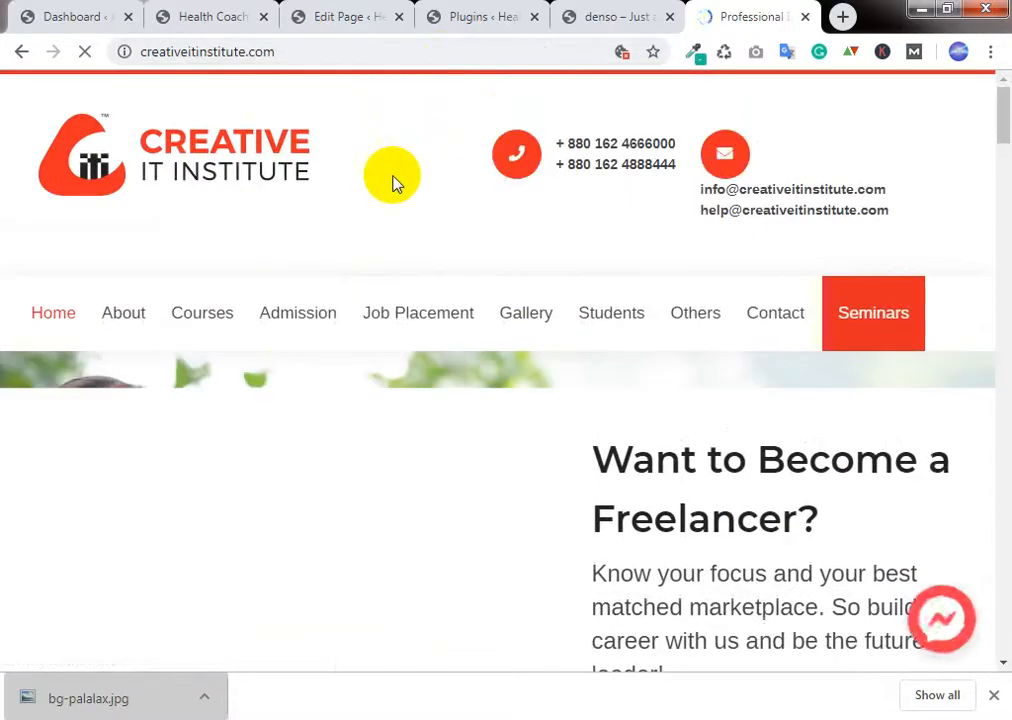
Step: Open the Digital Marketing course page from the Creative IT Institute course list in a new tab and switch to it
mouse_move(192, 318)
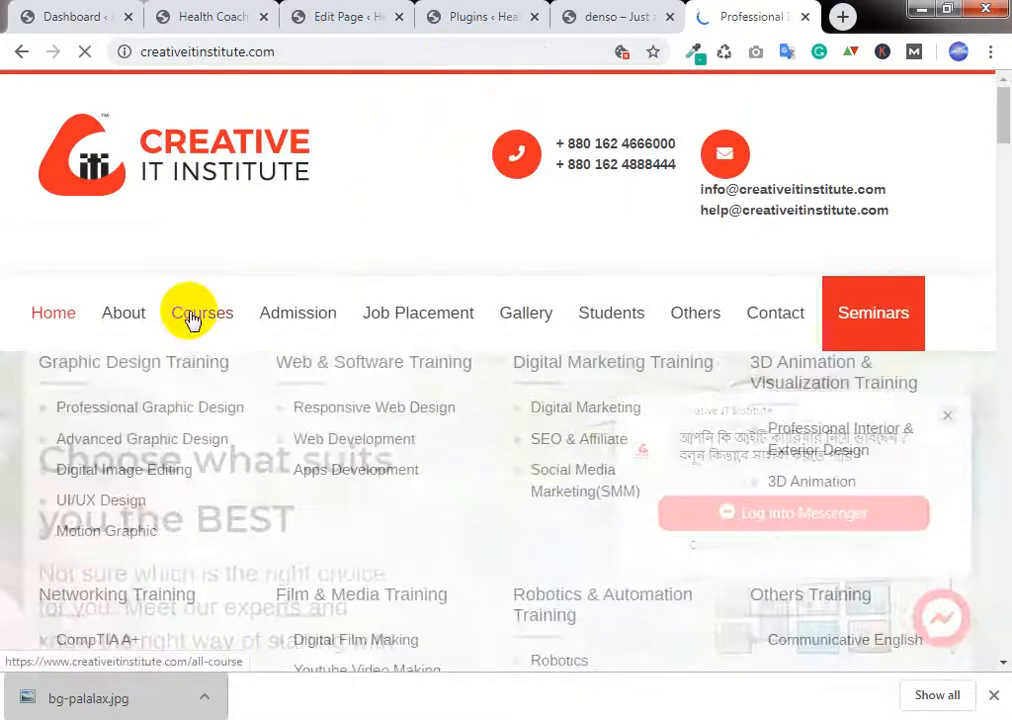
scroll(192, 318, down, 1)
scroll(192, 318, down, 1)
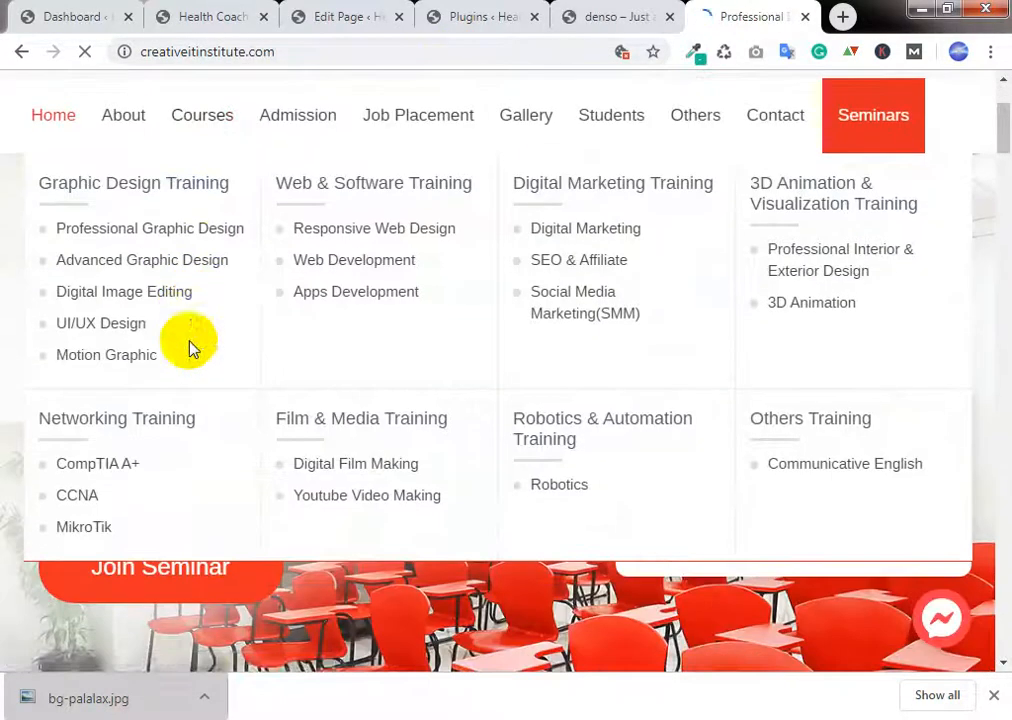
right_click(606, 236)
click(613, 250)
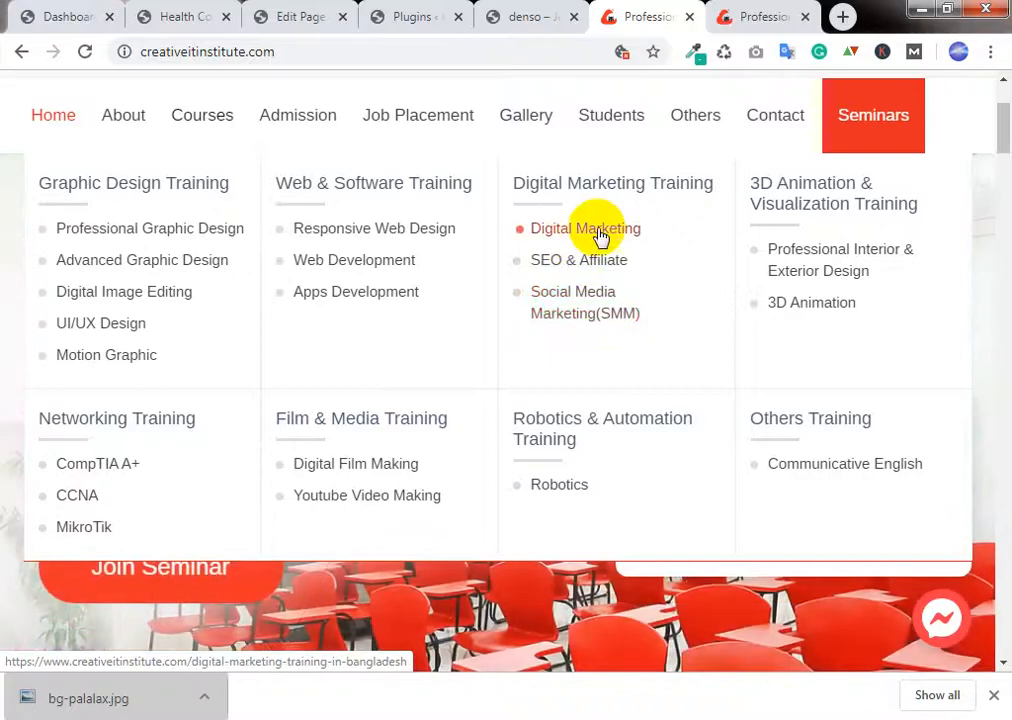
click(730, 12)
Step: Read the Digital Marketing page's Course Module list from Niche Selection to On-page Optimization, highlighting the topics
scroll(506, 224, down, 4)
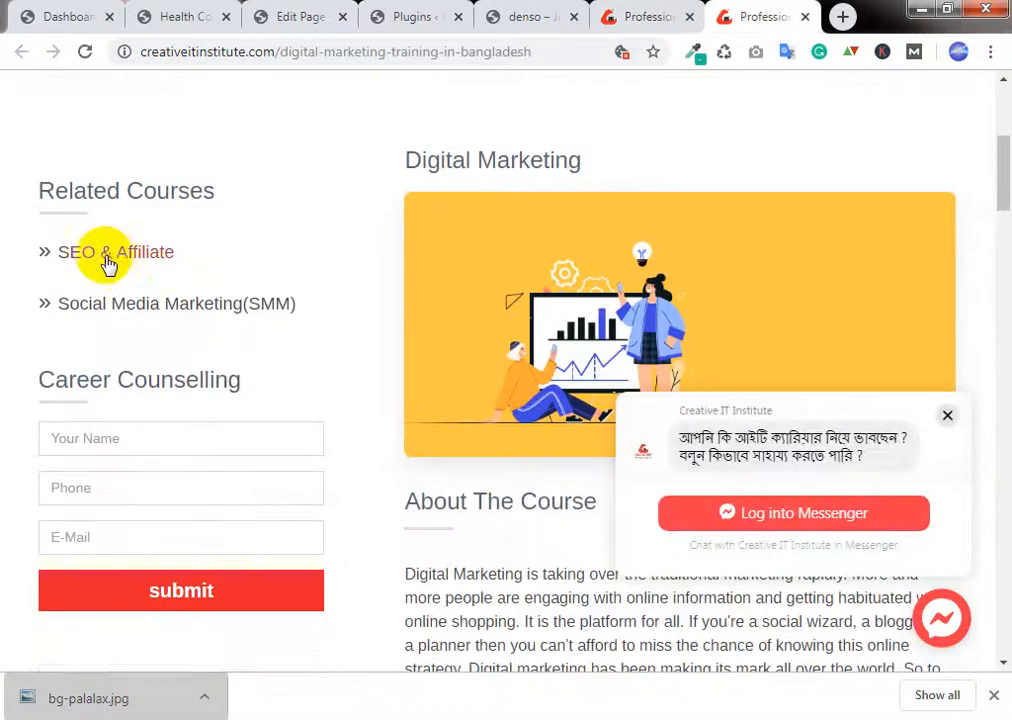
scroll(538, 300, down, 4)
scroll(538, 303, down, 4)
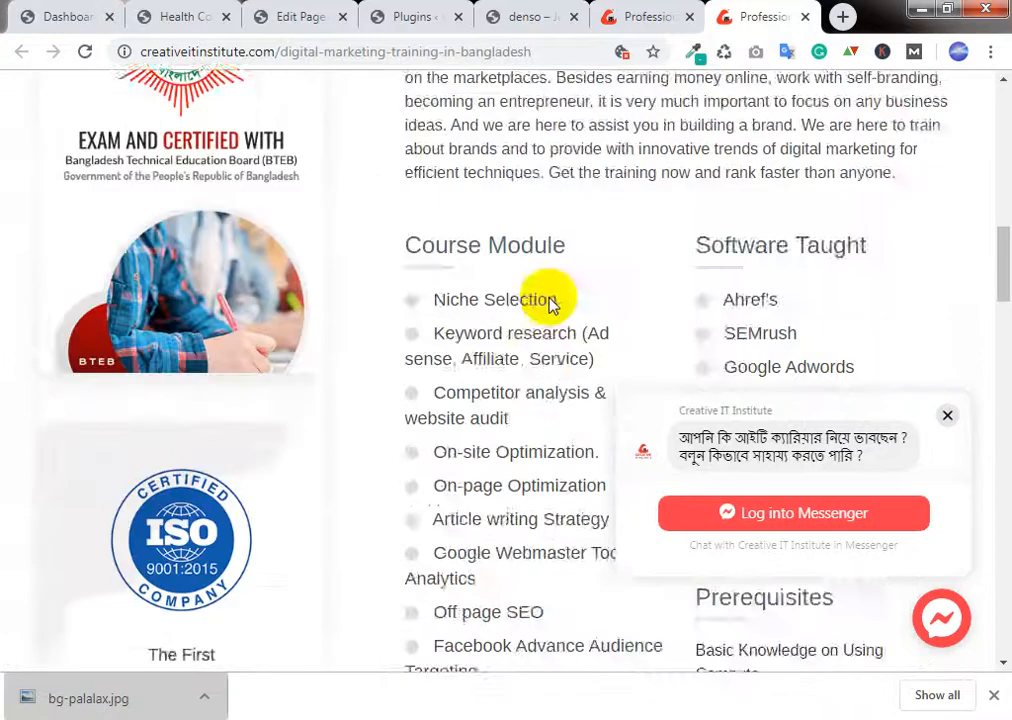
drag(446, 137, 576, 136)
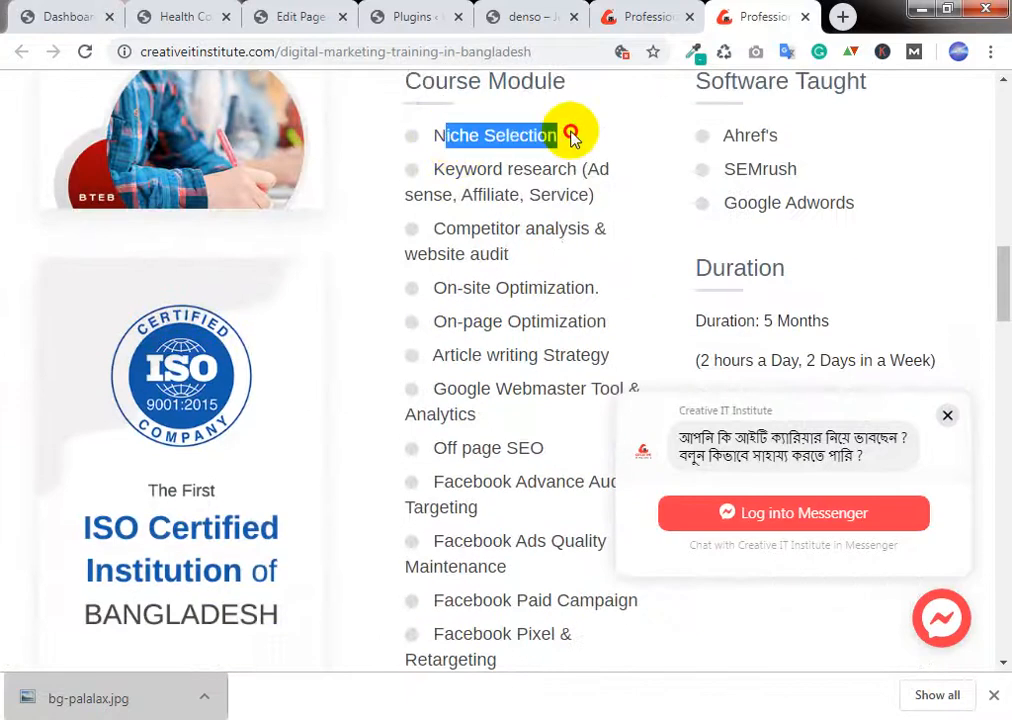
drag(445, 169, 657, 171)
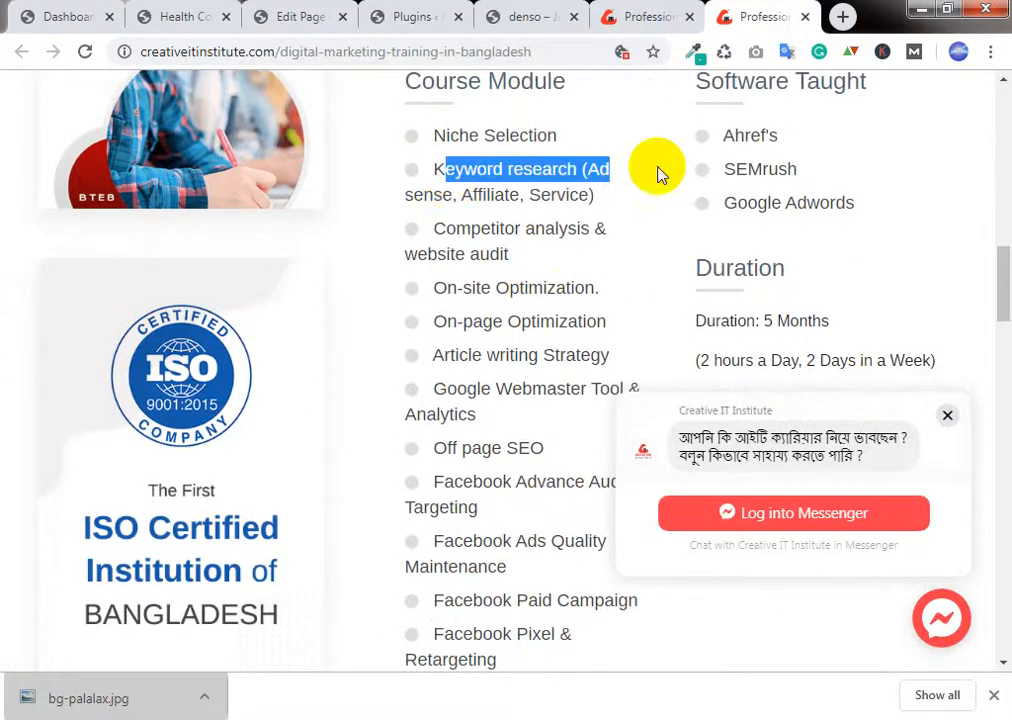
drag(434, 226, 527, 256)
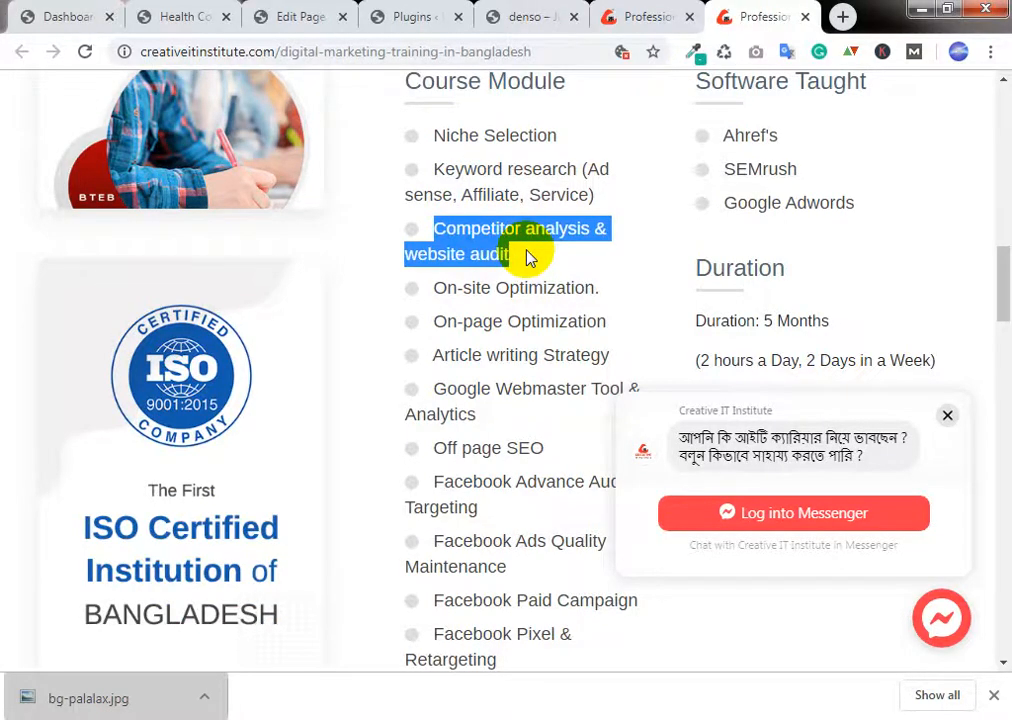
drag(428, 287, 595, 287)
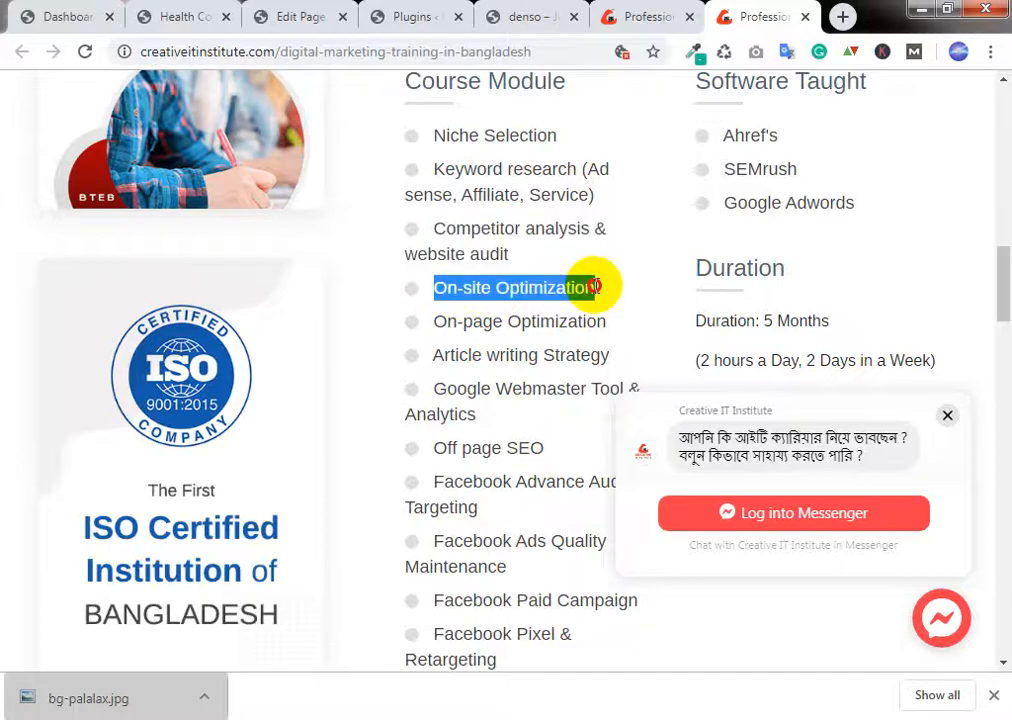
click(595, 287)
drag(446, 321, 597, 316)
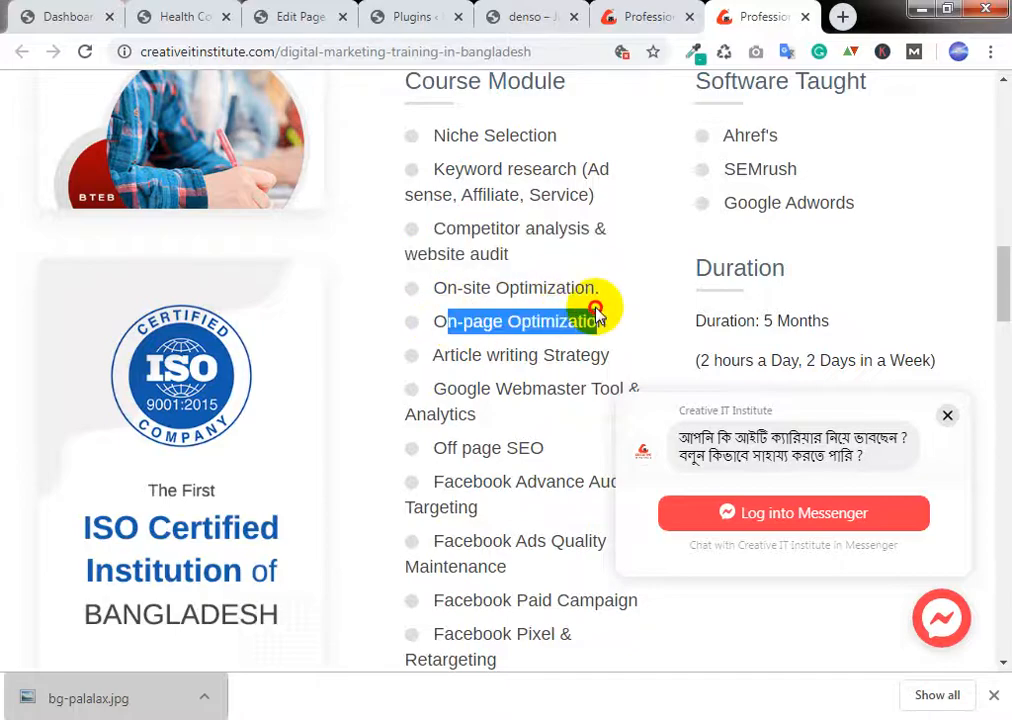
click(576, 320)
Step: Continue through the Course Module list from Article writing Strategy to Facebook Pixel & Retargeting, highlighting topics along the way
scroll(524, 237, down, 1)
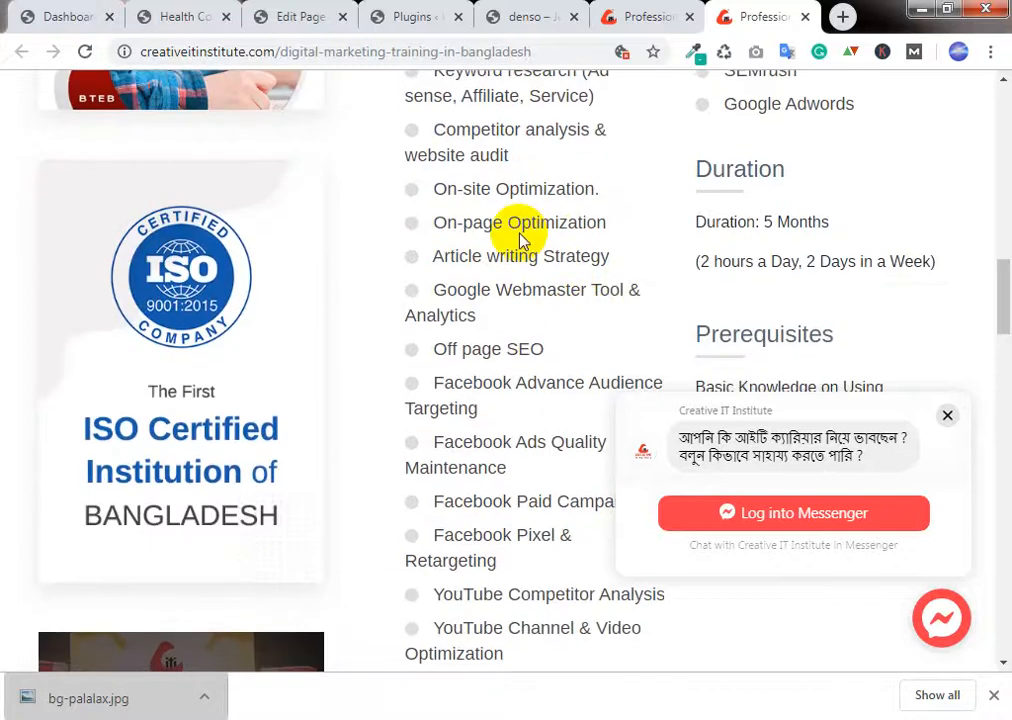
drag(452, 255, 600, 258)
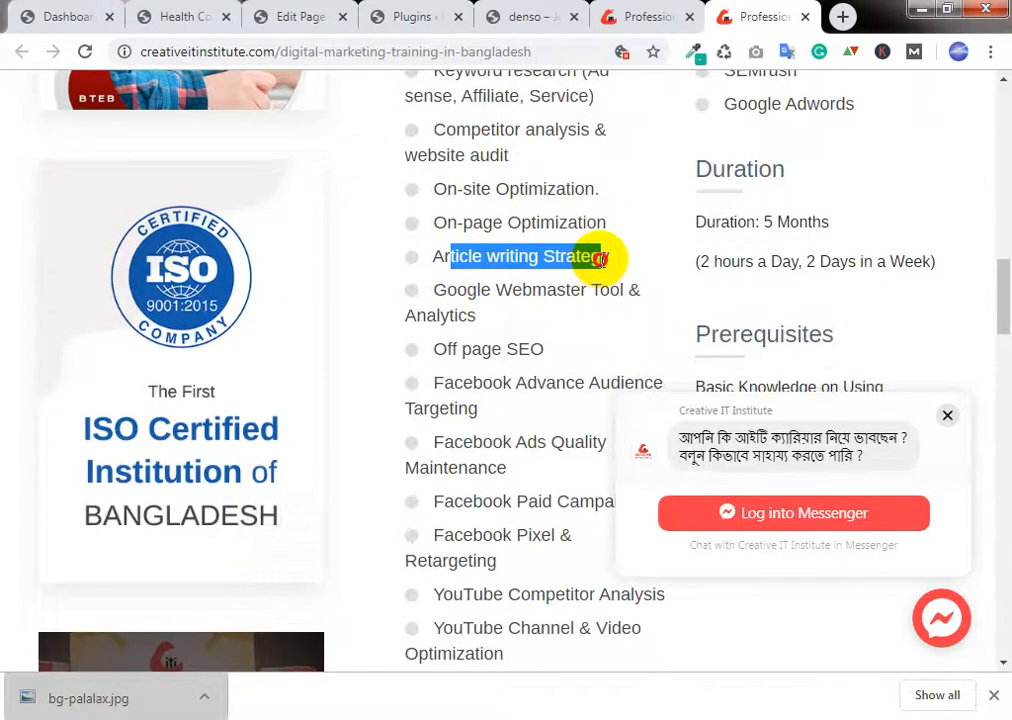
scroll(604, 259, down, 1)
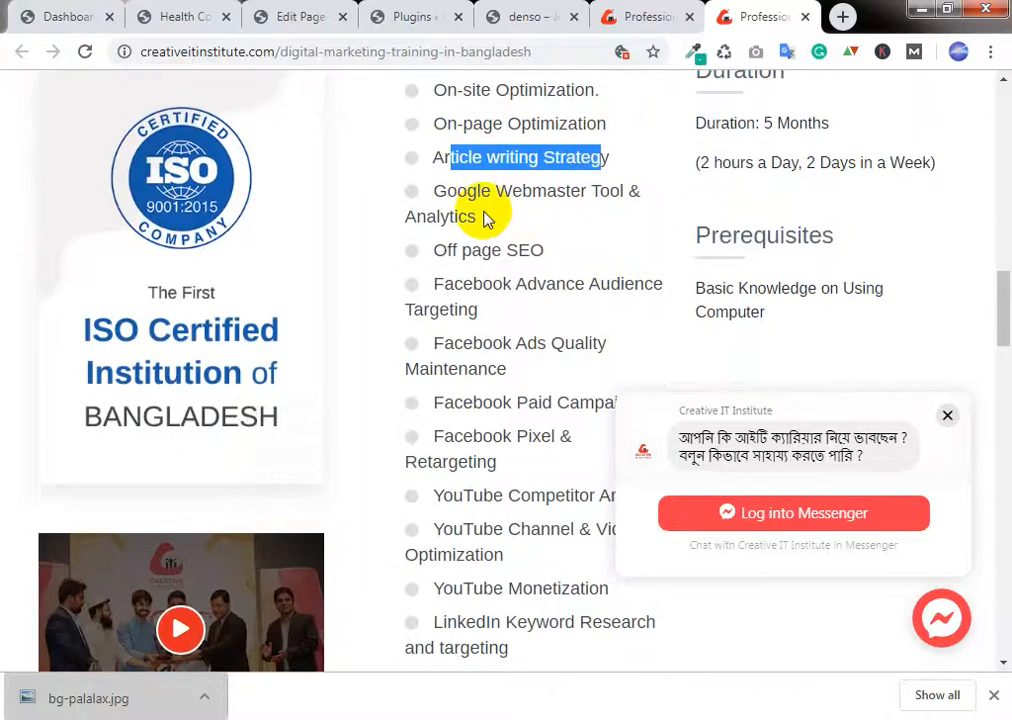
click(566, 190)
drag(447, 191, 506, 224)
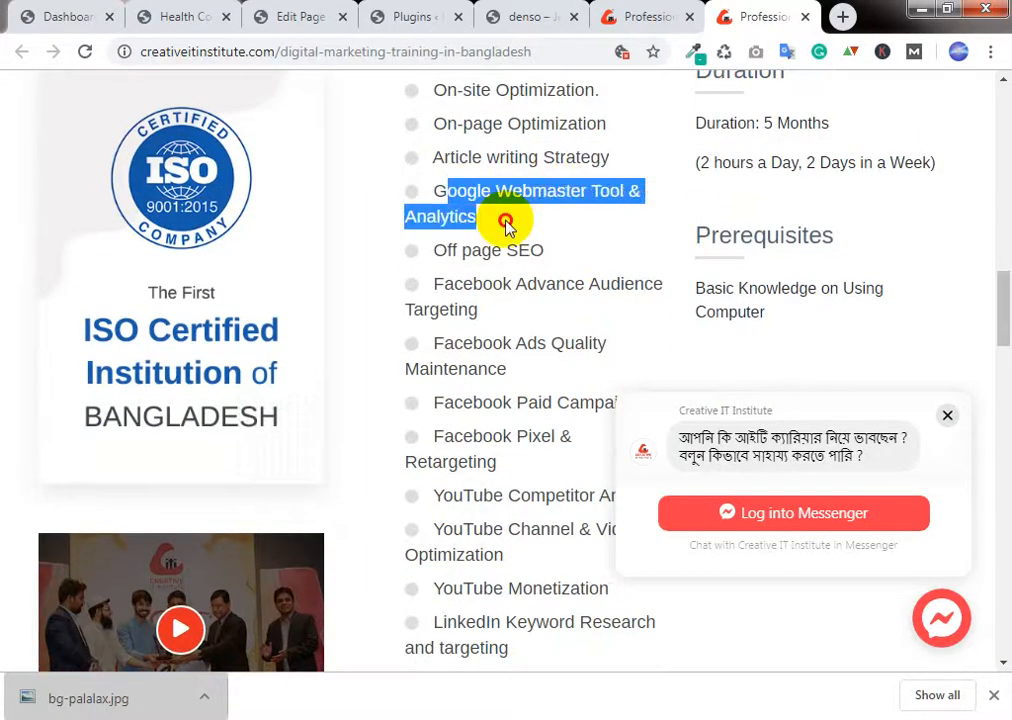
click(506, 228)
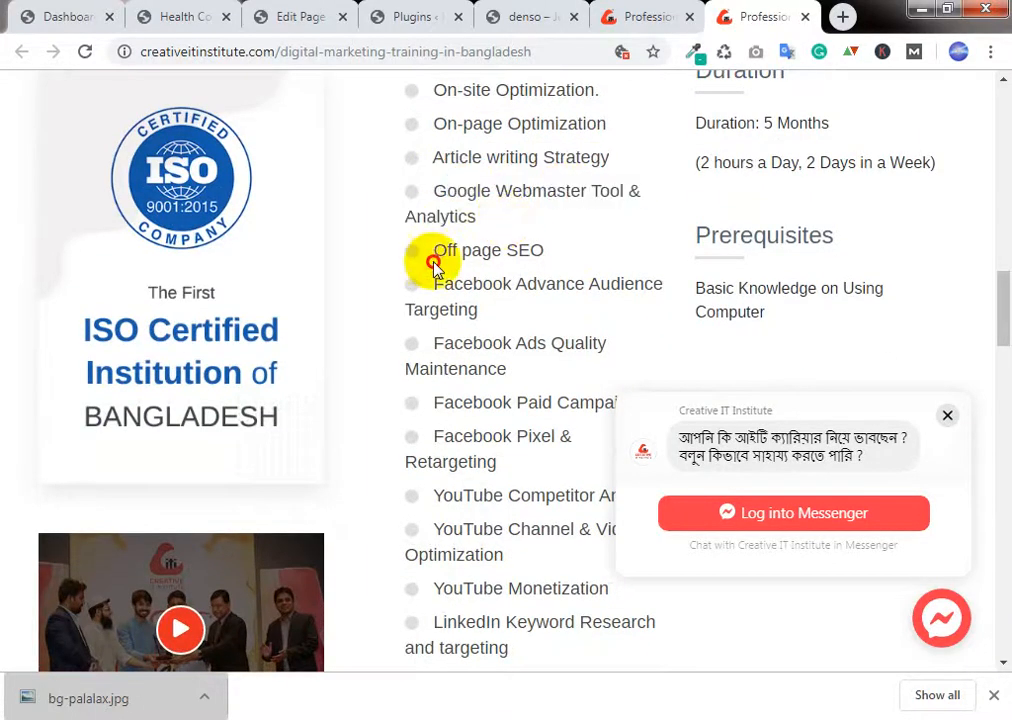
drag(432, 251, 602, 245)
scroll(600, 245, down, 1)
drag(473, 185, 547, 185)
drag(433, 244, 511, 266)
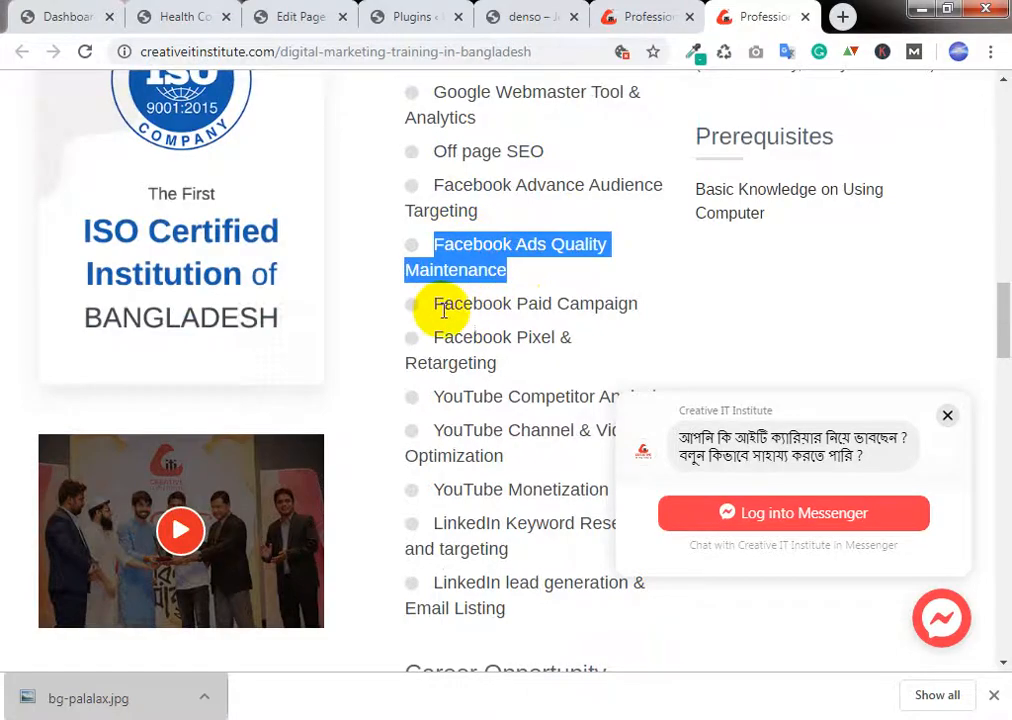
drag(435, 338, 518, 372)
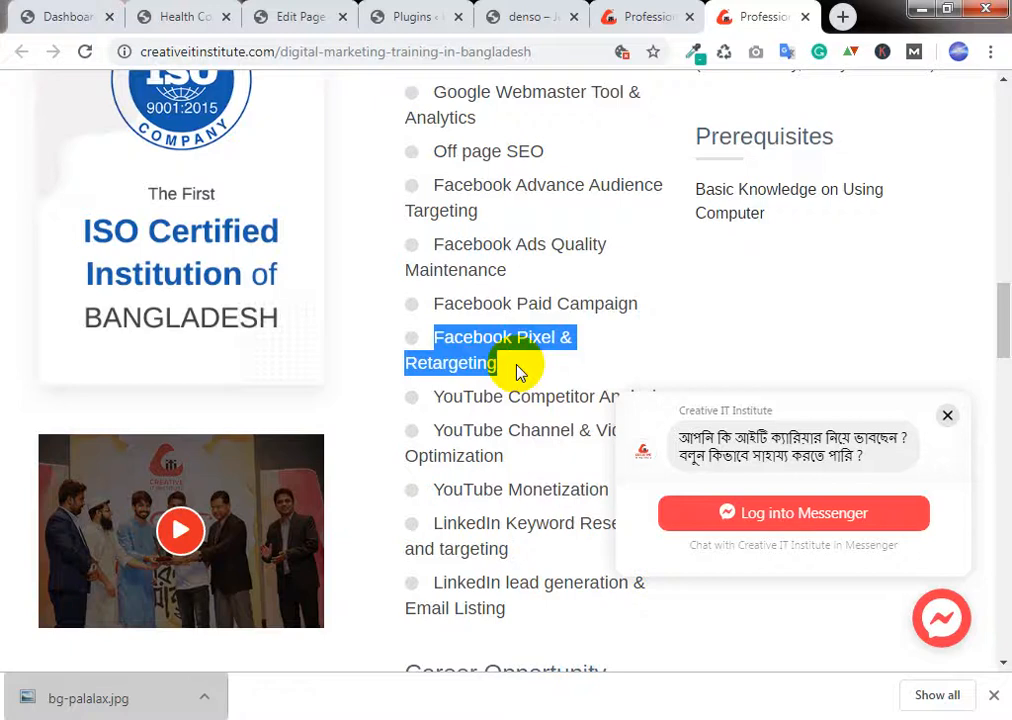
Step: Examine the YouTube topics in the Course Module list, highlighting YouTube Competitor Analysis and YouTube Monetization
scroll(515, 366, down, 2)
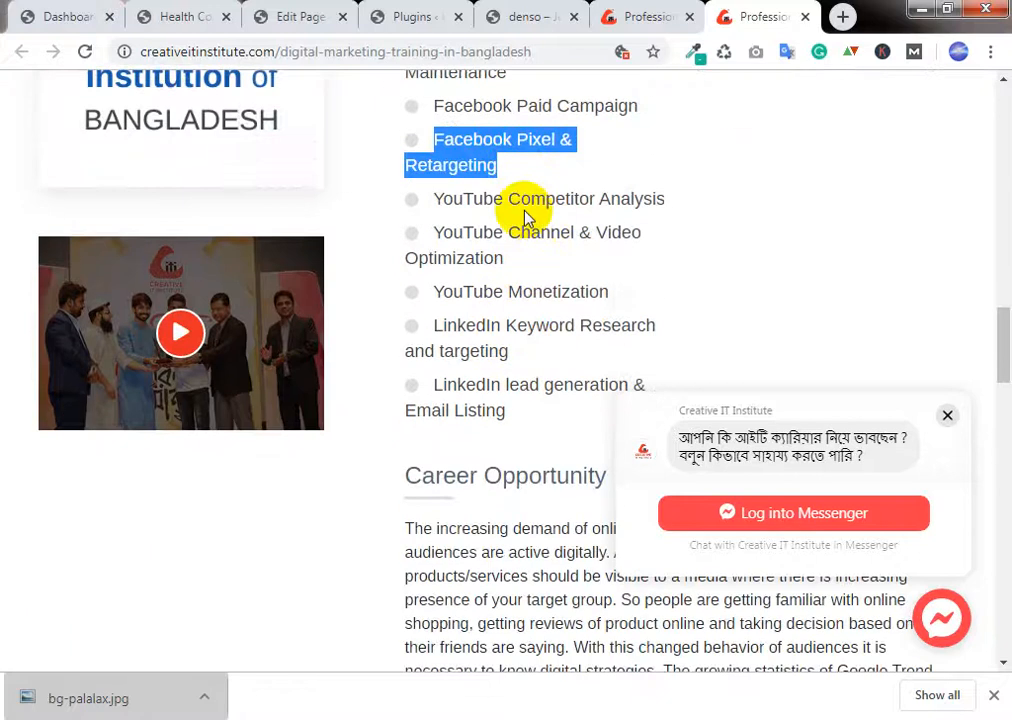
drag(520, 199, 689, 196)
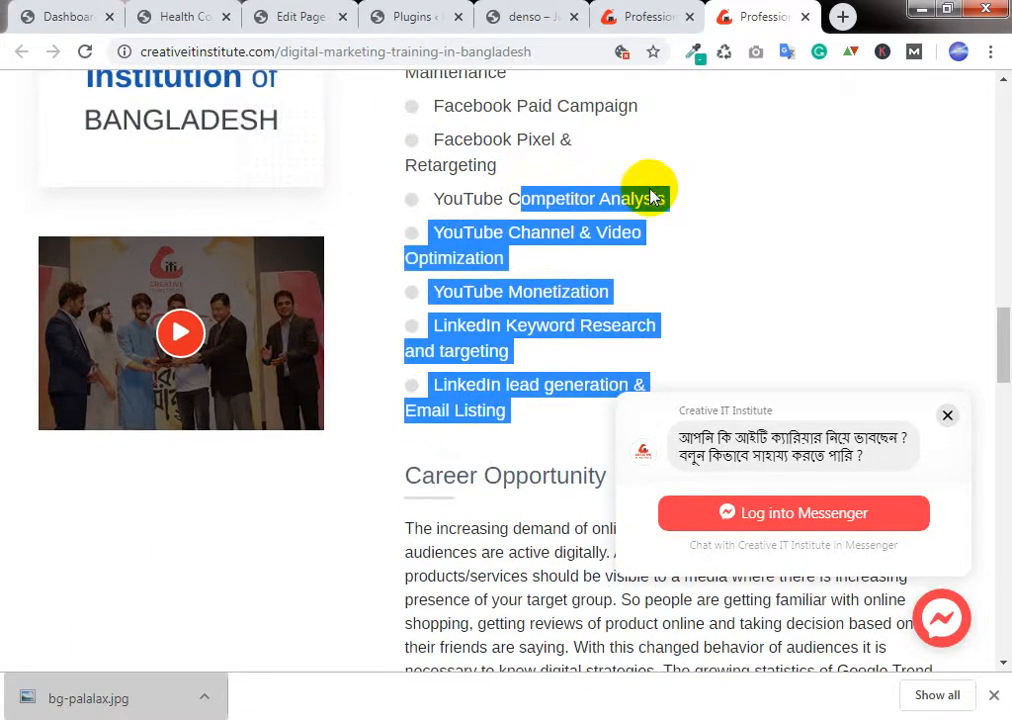
click(650, 196)
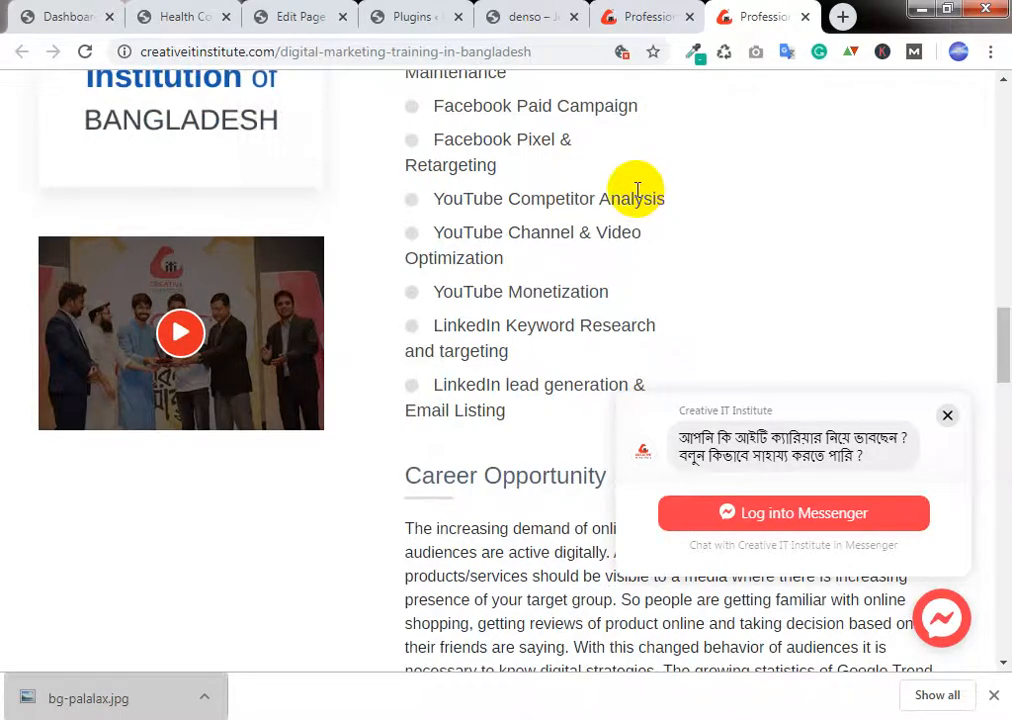
drag(443, 290, 606, 291)
triple_click(606, 291)
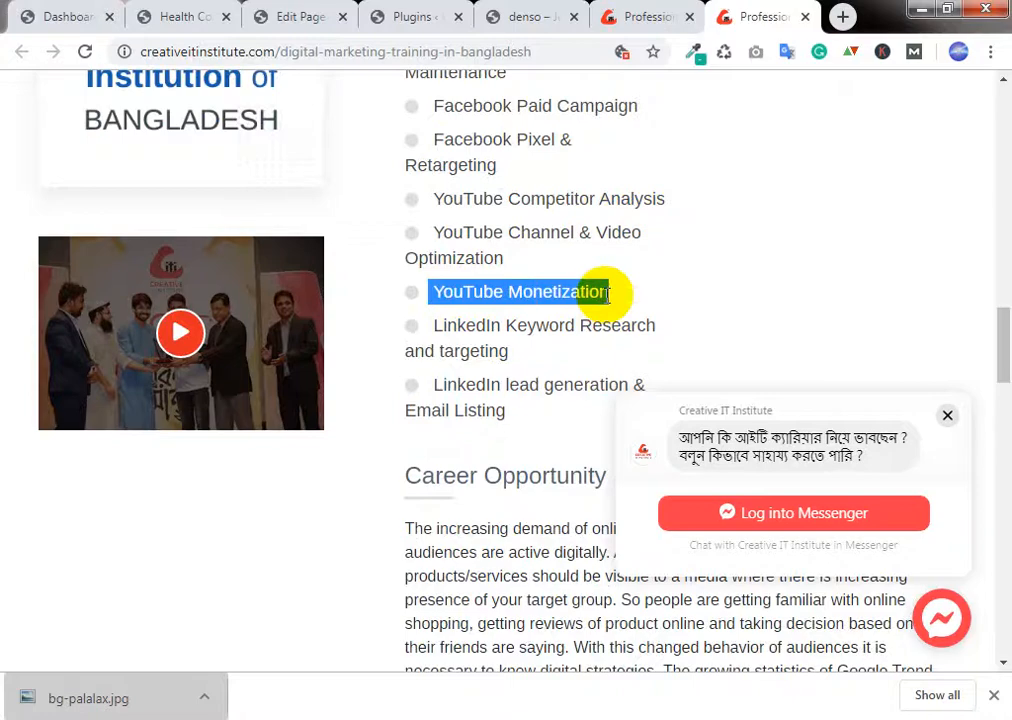
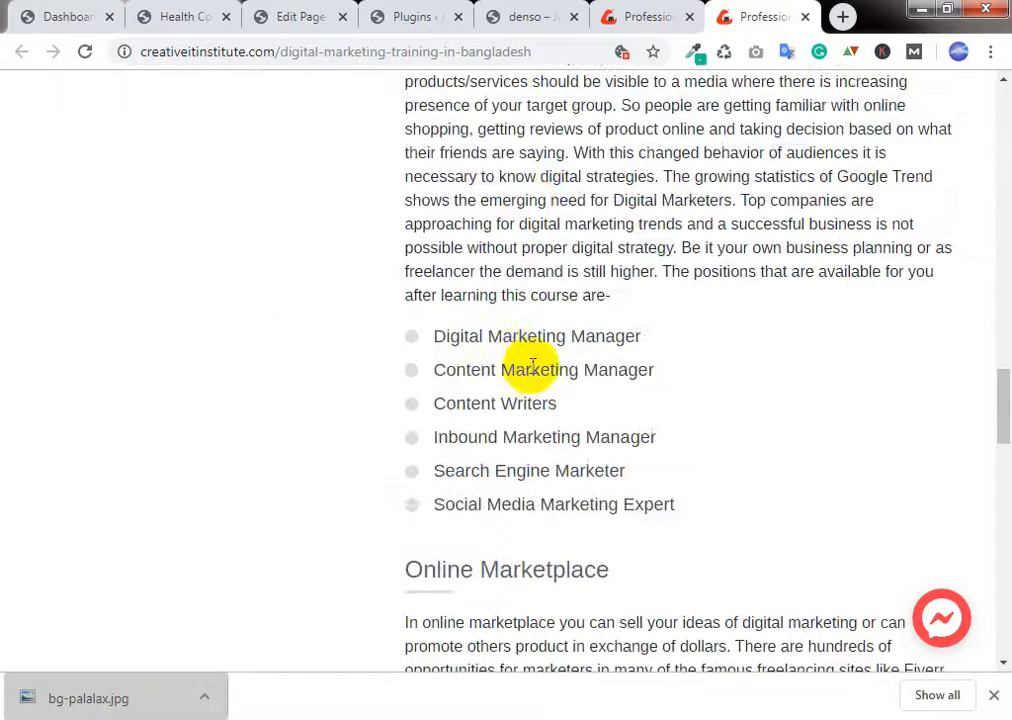
Step: Review the rest of the Digital Marketing course page and the banner area of the Creative IT Institute home page
scroll(525, 365, down, 6)
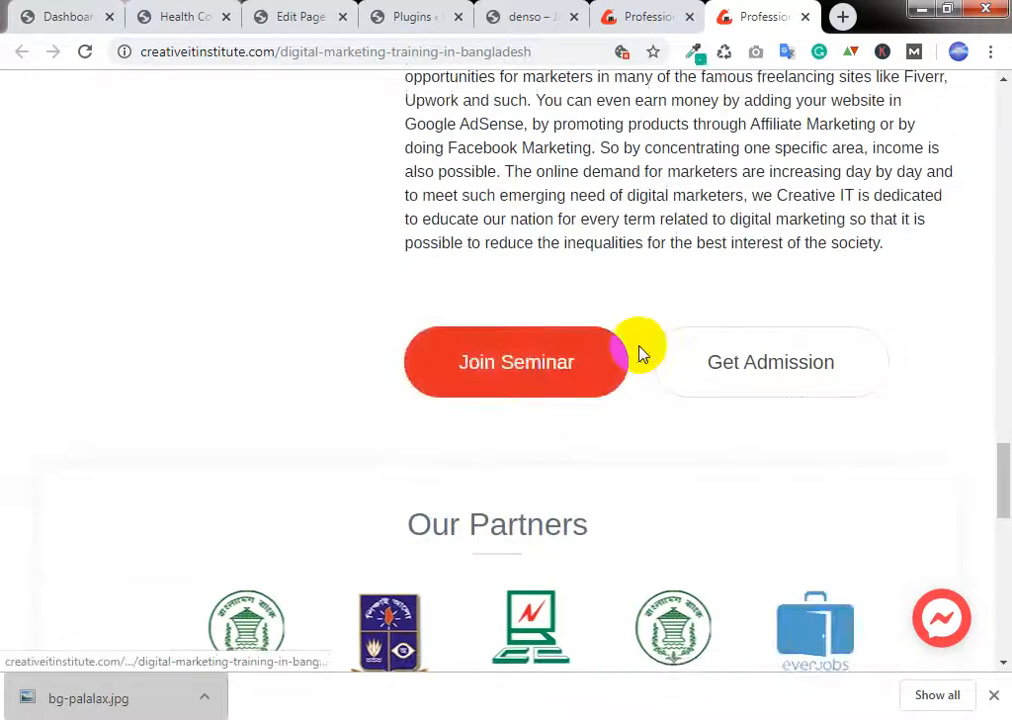
scroll(590, 328, up, 15)
click(658, 14)
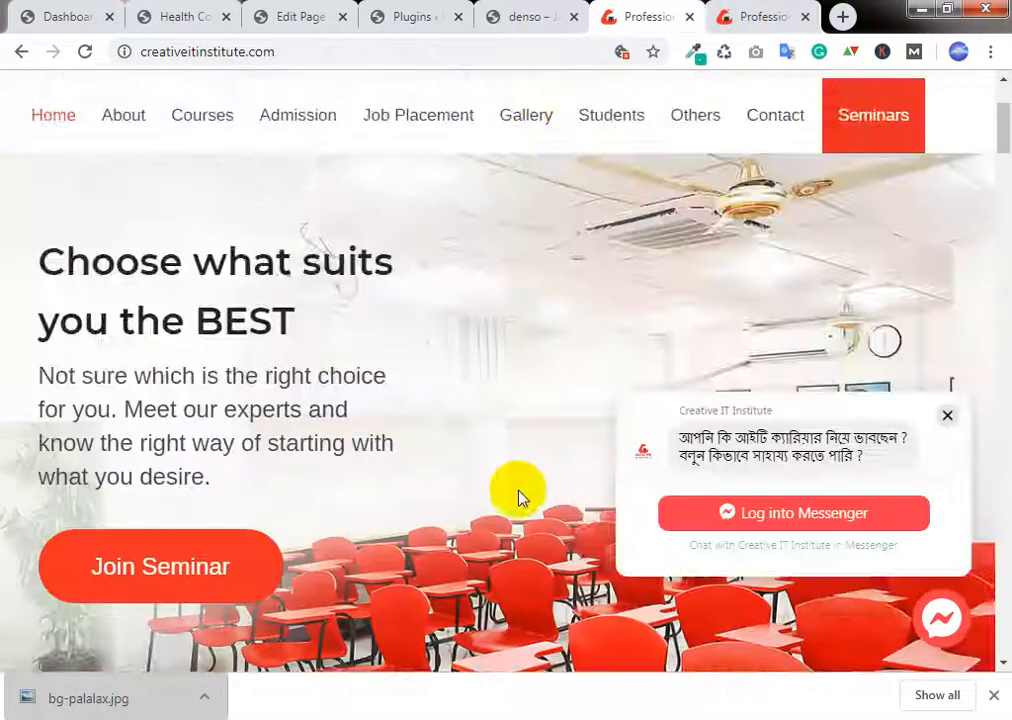
scroll(518, 490, down, 9)
scroll(575, 280, up, 6)
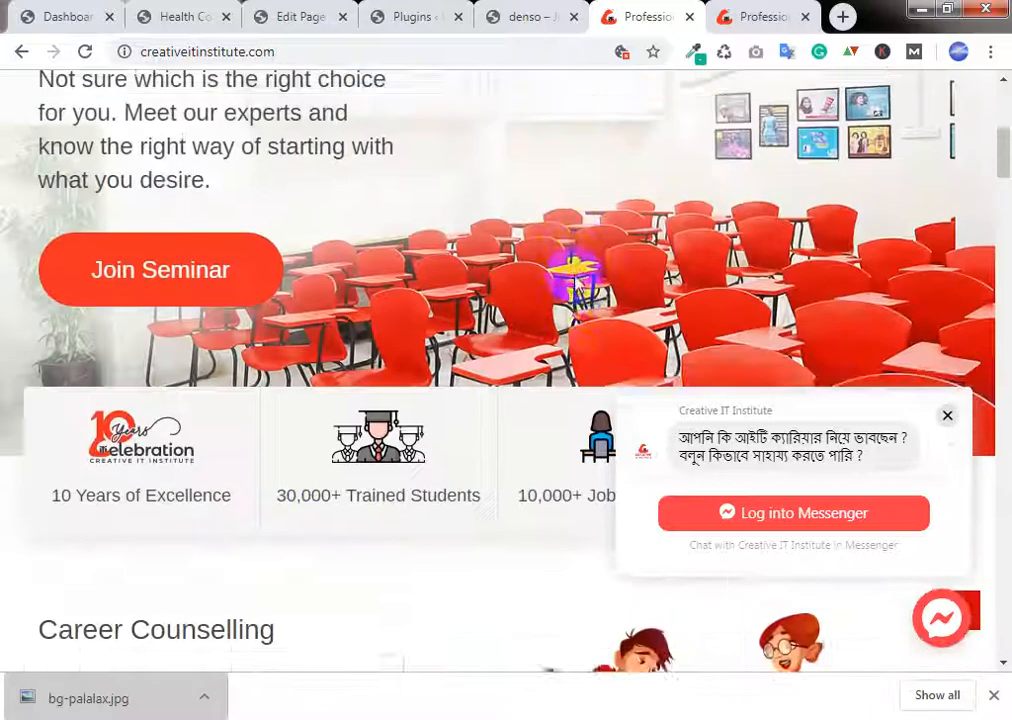
scroll(575, 280, up, 6)
scroll(515, 212, down, 2)
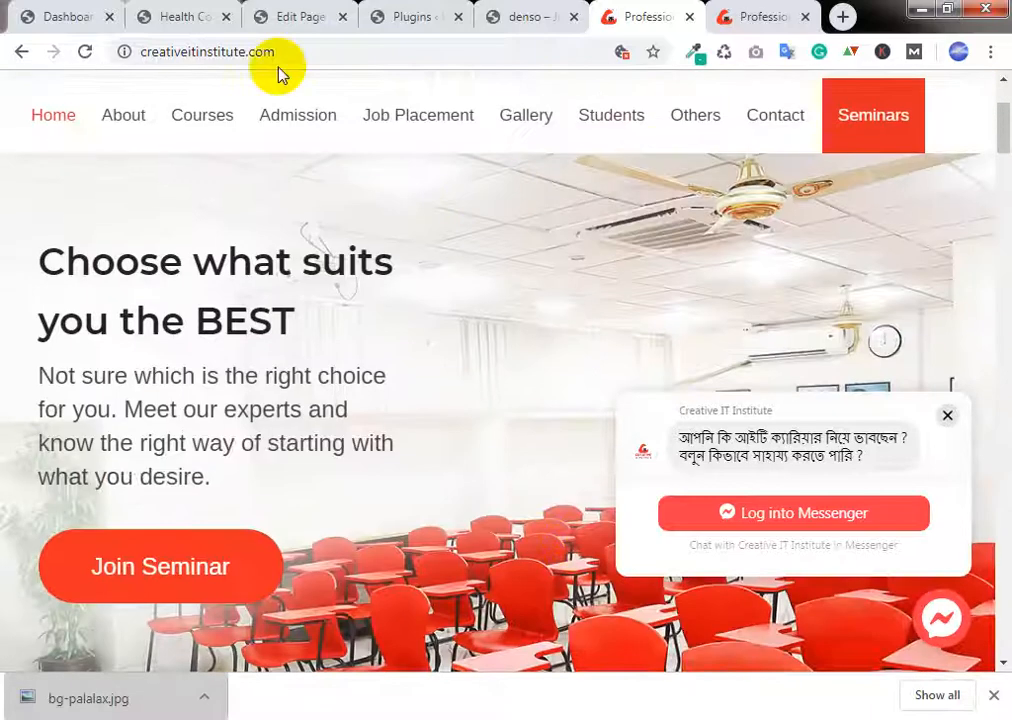
click(790, 12)
click(450, 55)
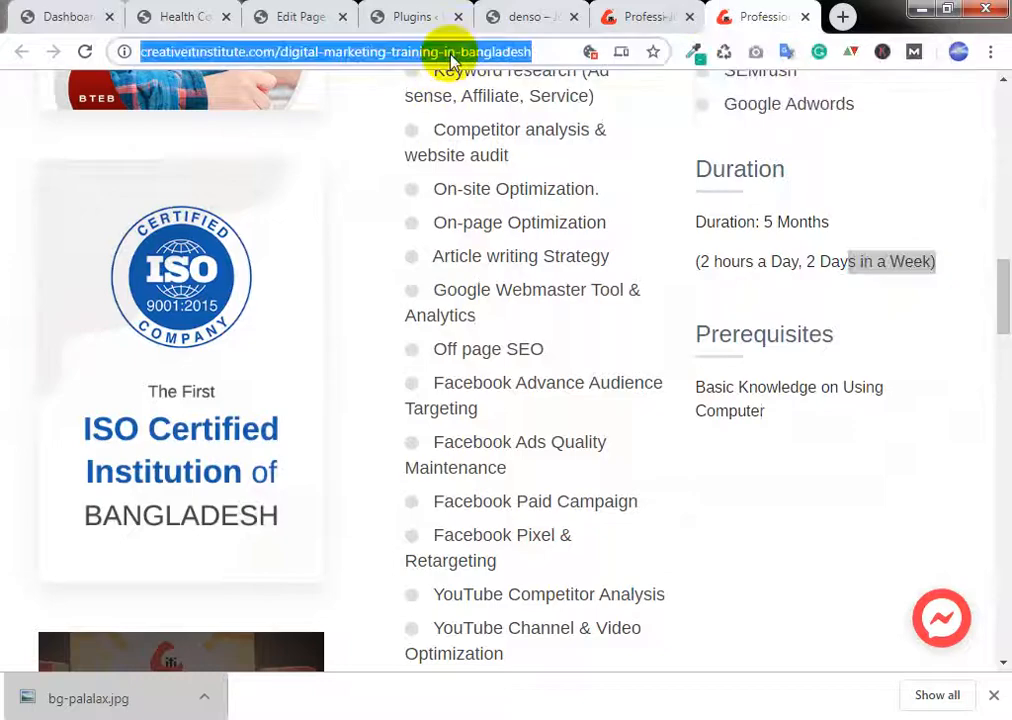
text(dining restaurants theme)
key(Return)
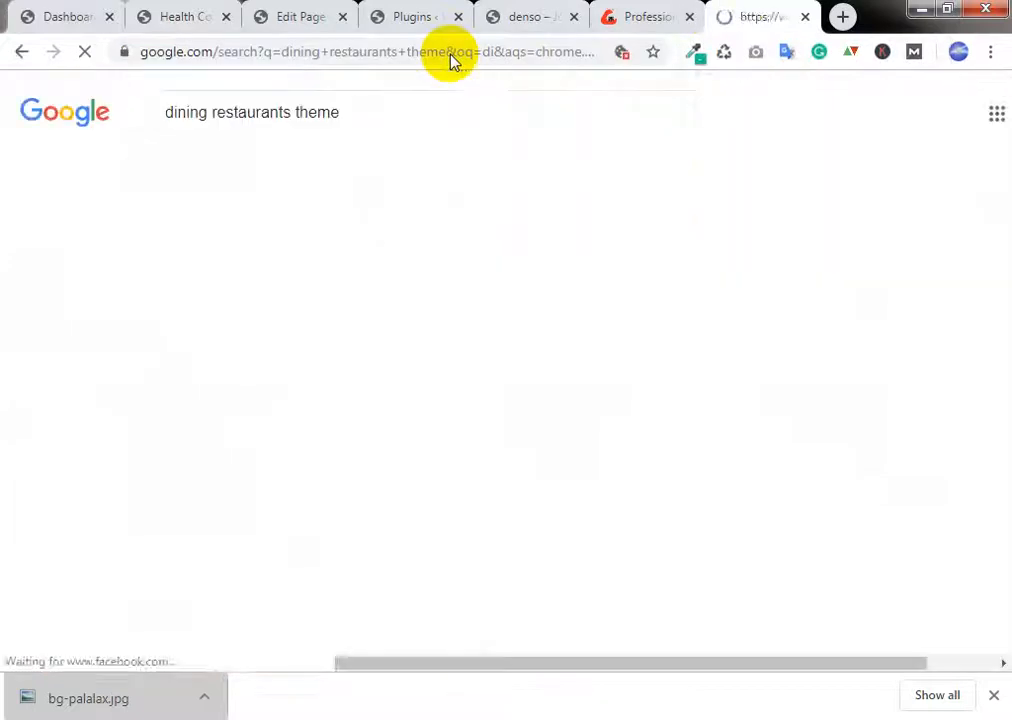
Step: Open the RisingRun website, risingrun.com, in place of the Google search results
click(450, 58)
text(risb)
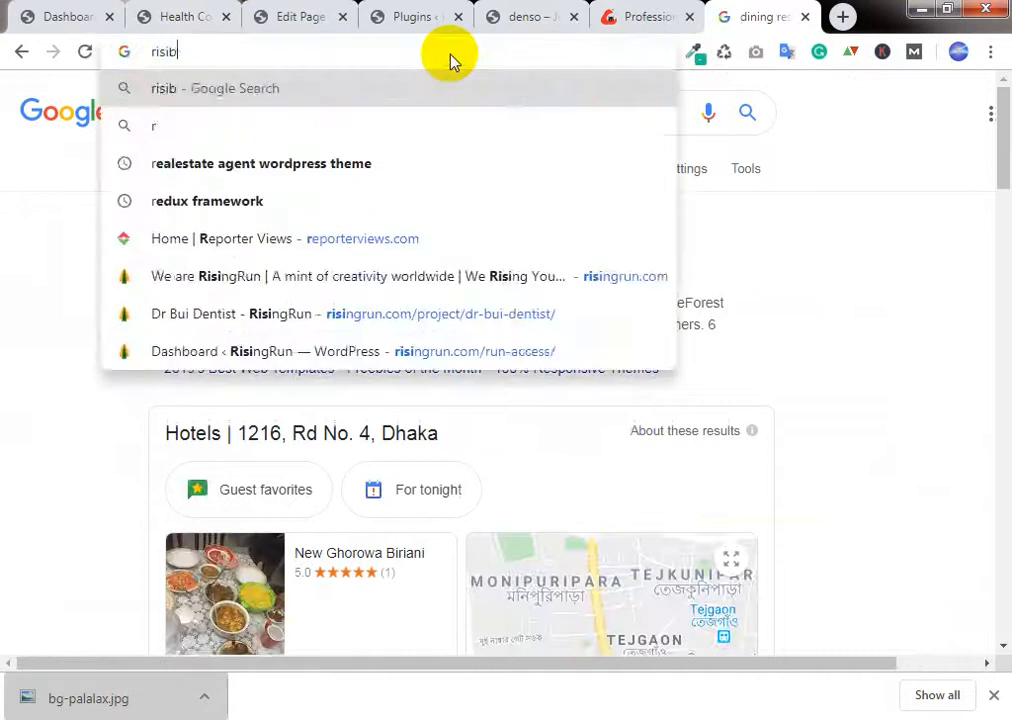
key(BackSpace)
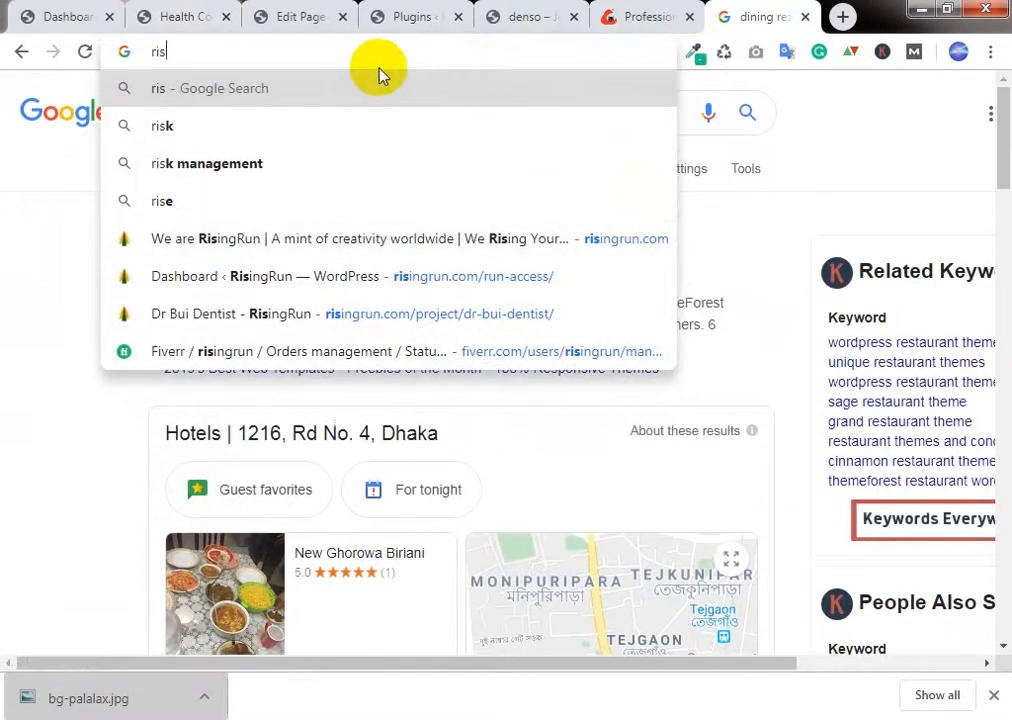
text(ing)
key(Return)
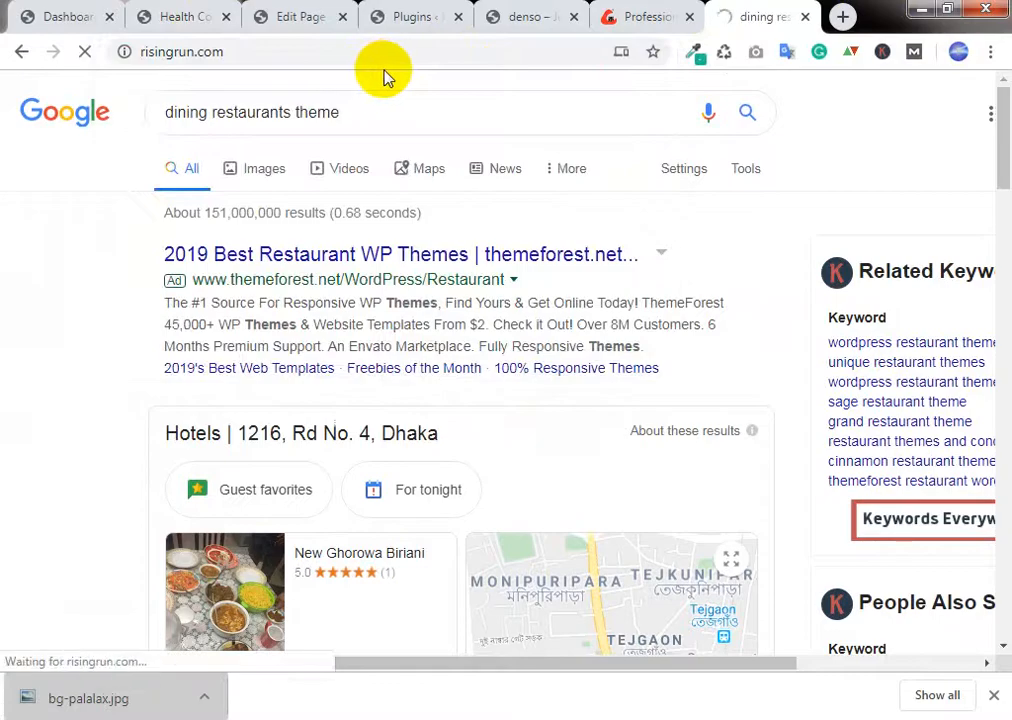
click(425, 57)
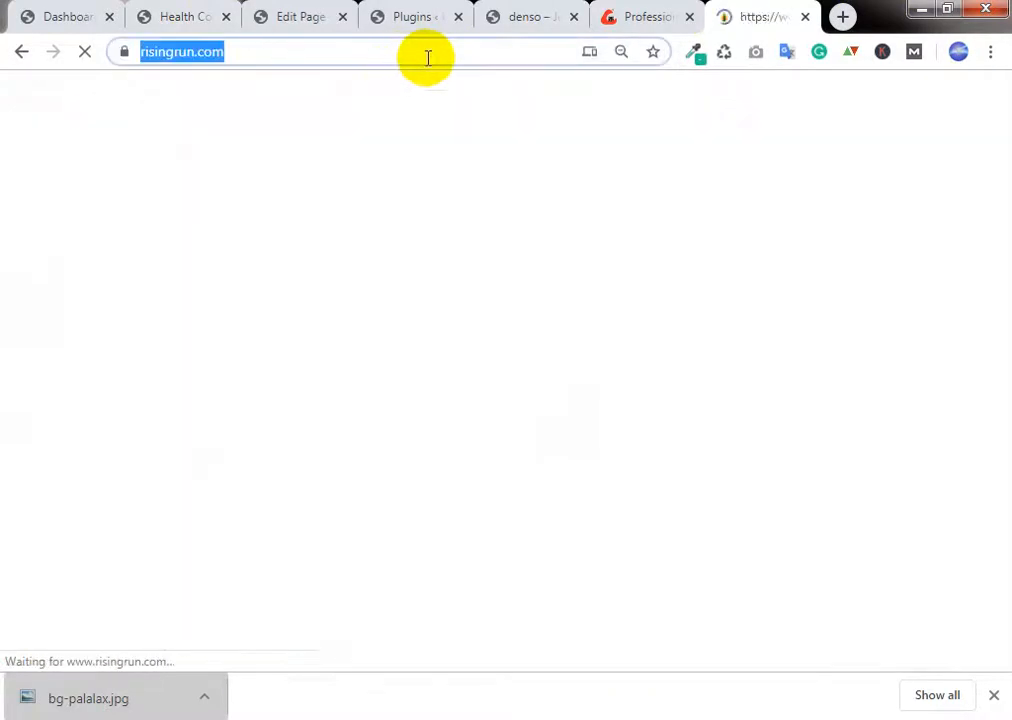
Step: Open the Digital Marketing course page on RisingRun and return to the Creative IT Institute home page
mouse_move(763, 156)
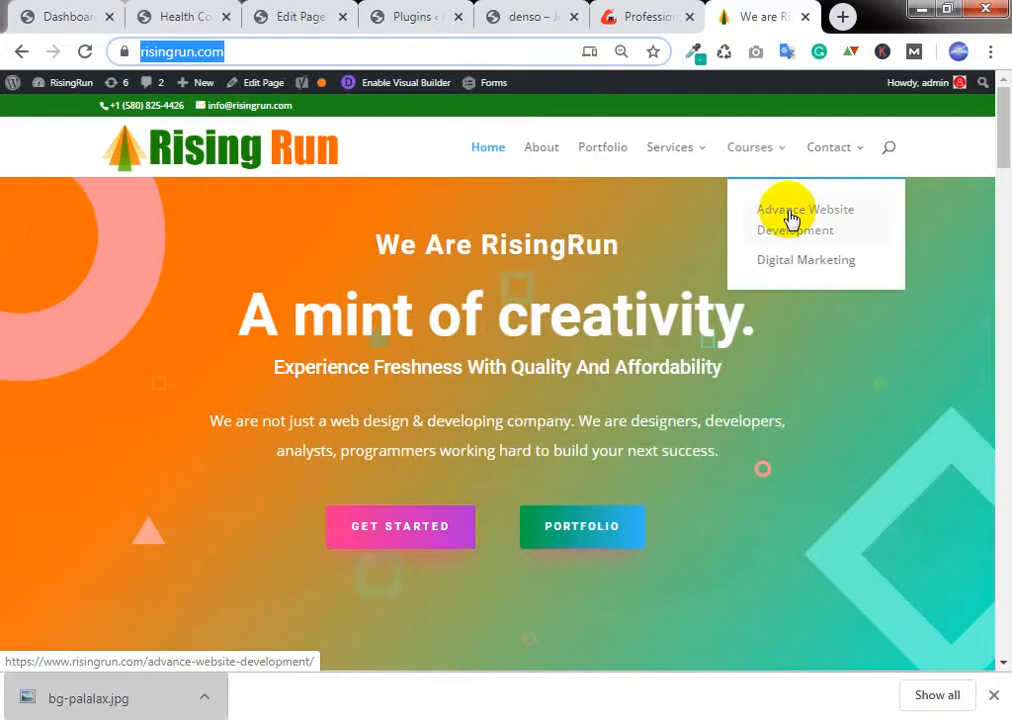
click(800, 260)
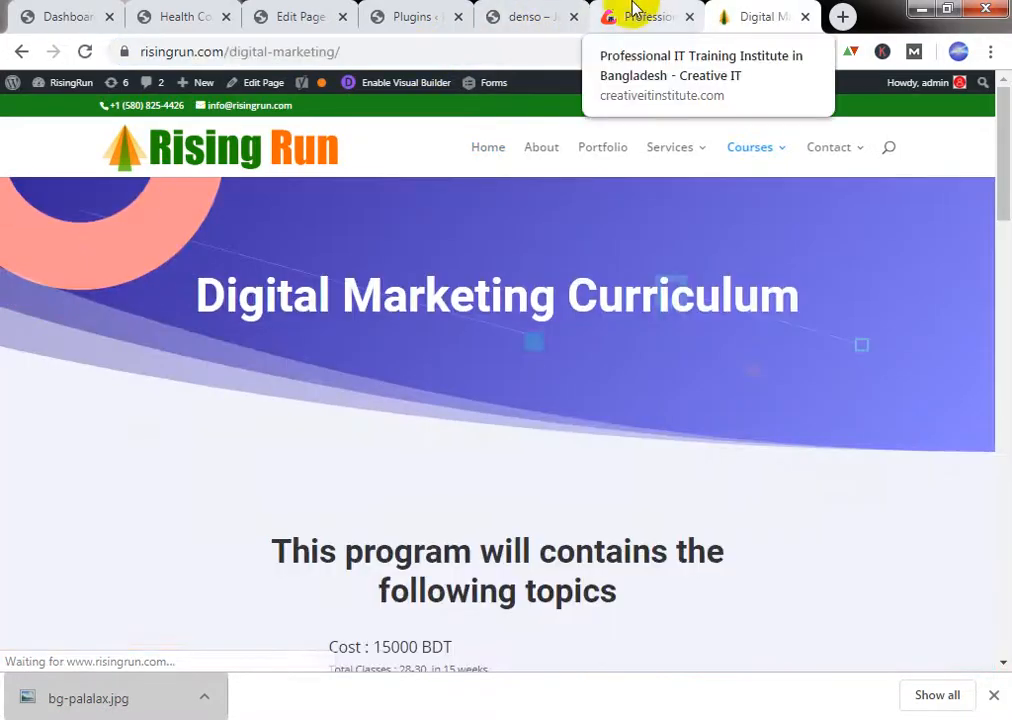
click(640, 12)
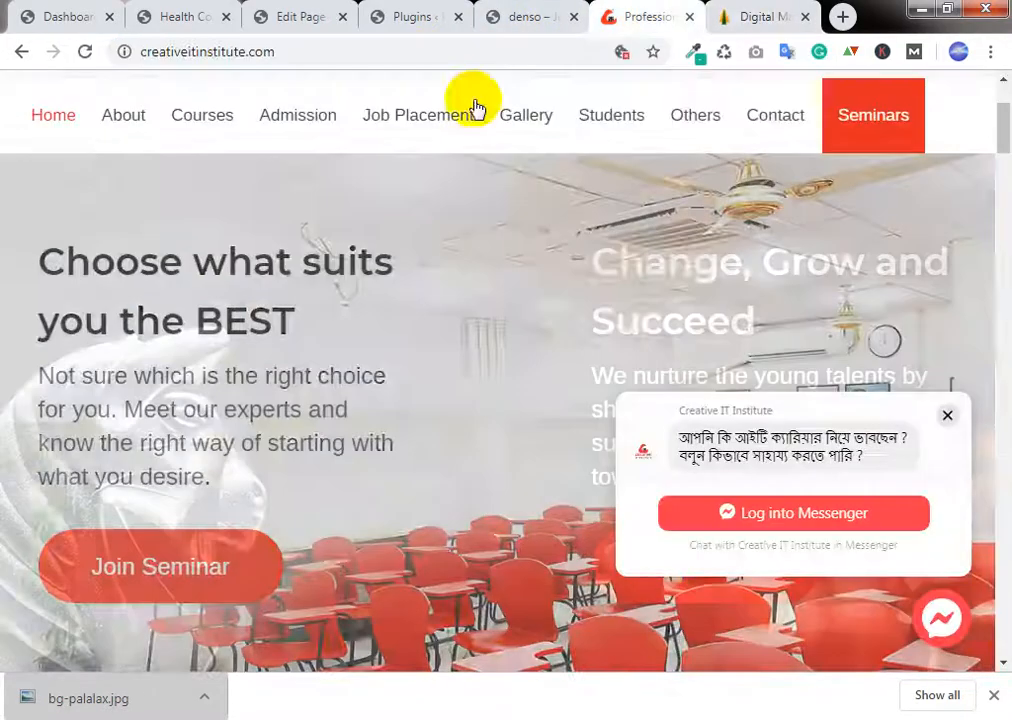
Step: Open the Digital Marketing course page from the course list on the Creative IT Institute website
scroll(416, 350, down, 5)
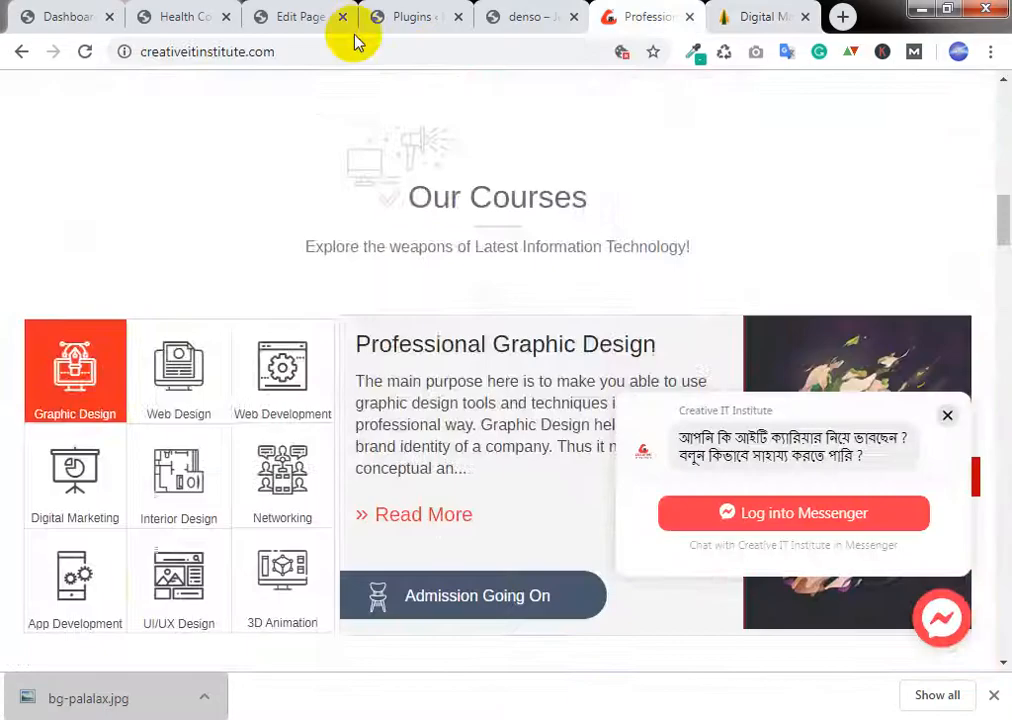
click(402, 16)
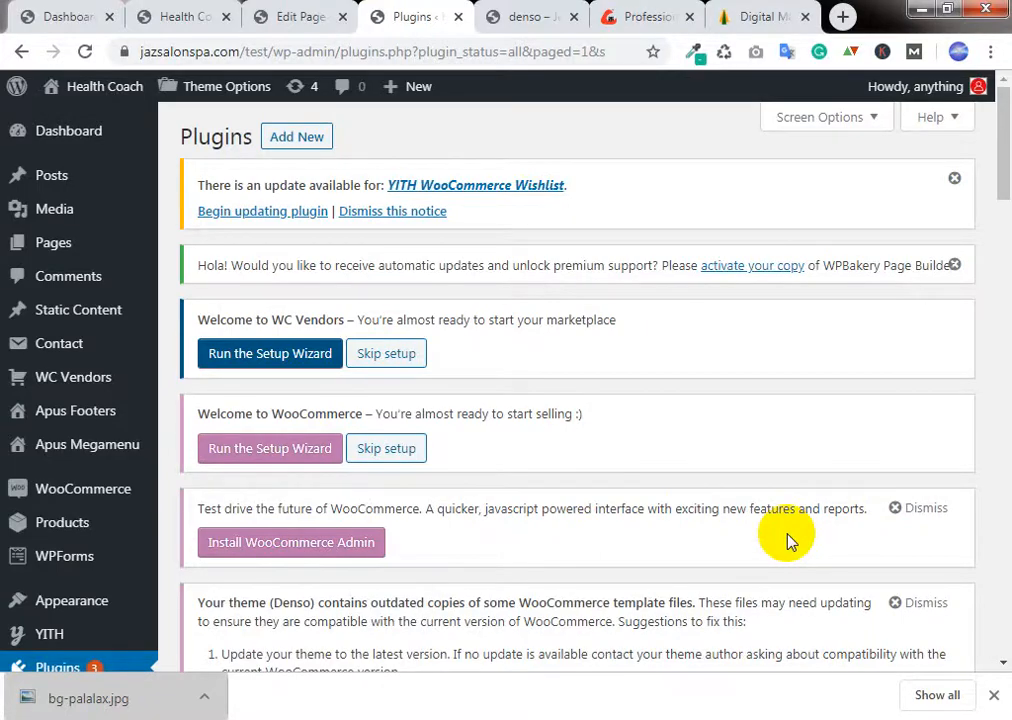
click(775, 14)
click(639, 16)
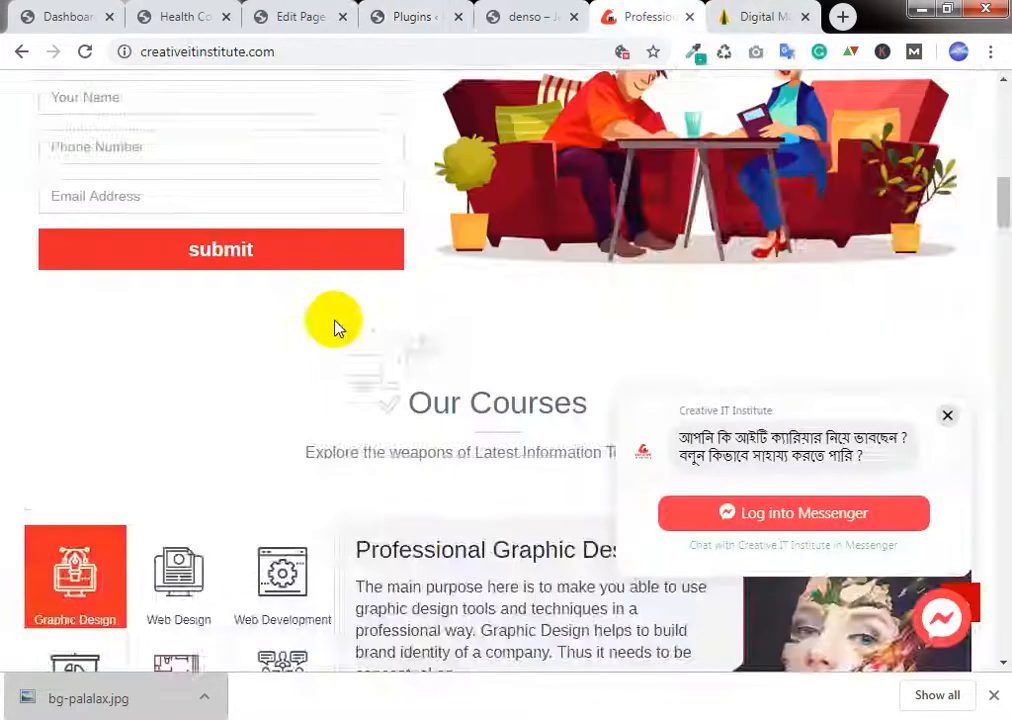
scroll(420, 300, up, 10)
scroll(531, 282, down, 2)
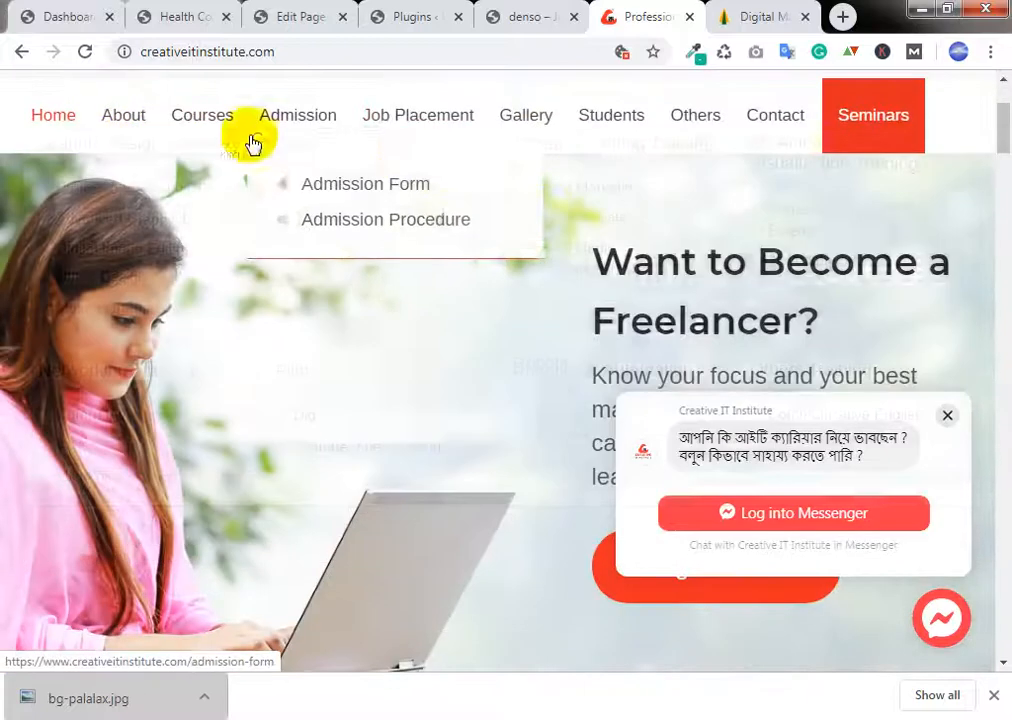
mouse_move(213, 133)
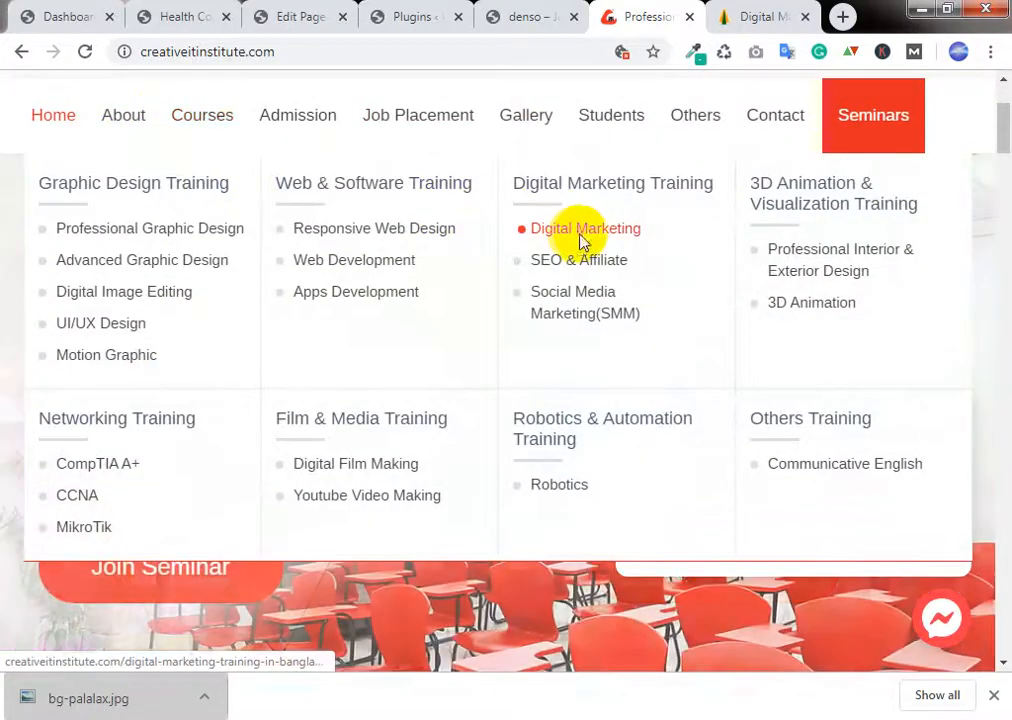
click(582, 238)
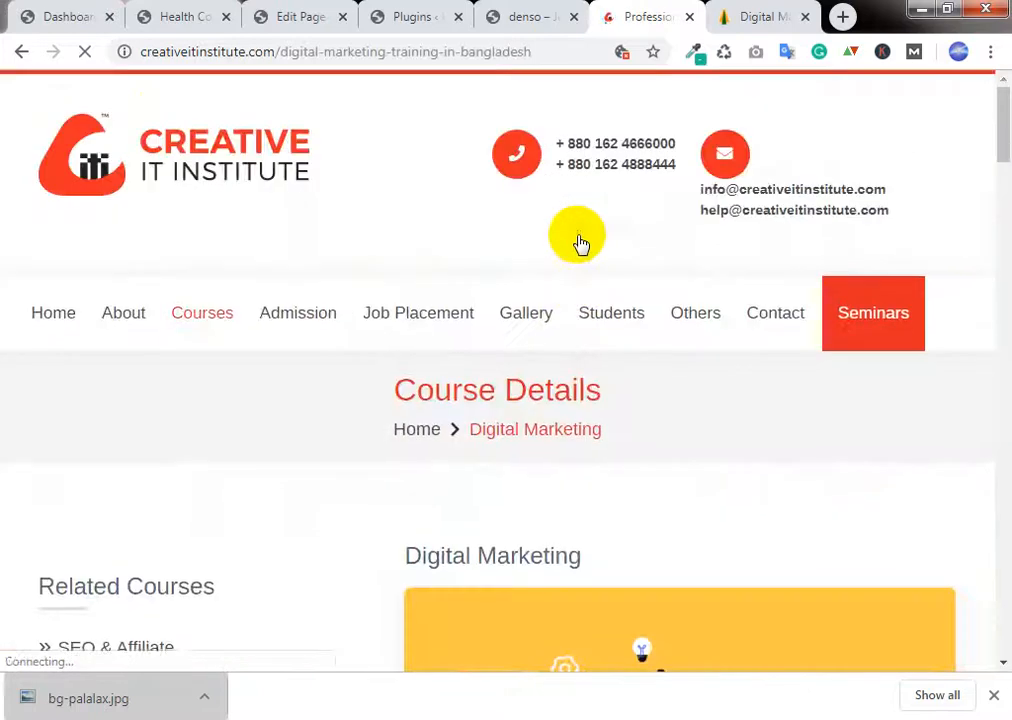
Step: Examine the Course Module list on the Creative IT Digital Marketing course page, from Niche Selection through the YouTube and LinkedIn topics
scroll(500, 285, down, 12)
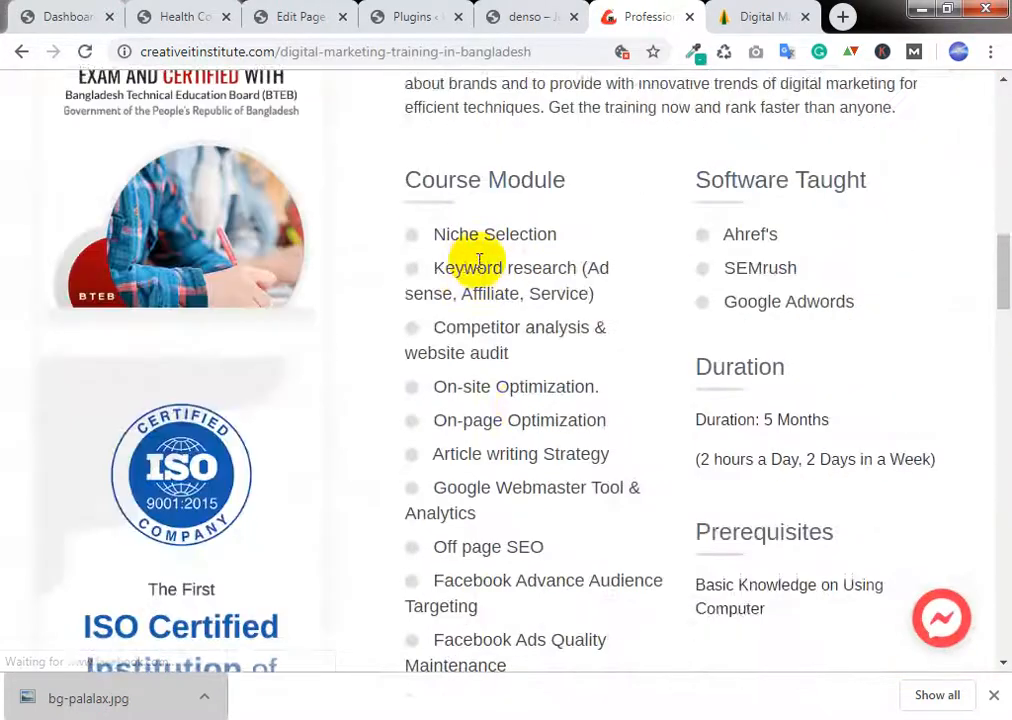
scroll(479, 261, down, 5)
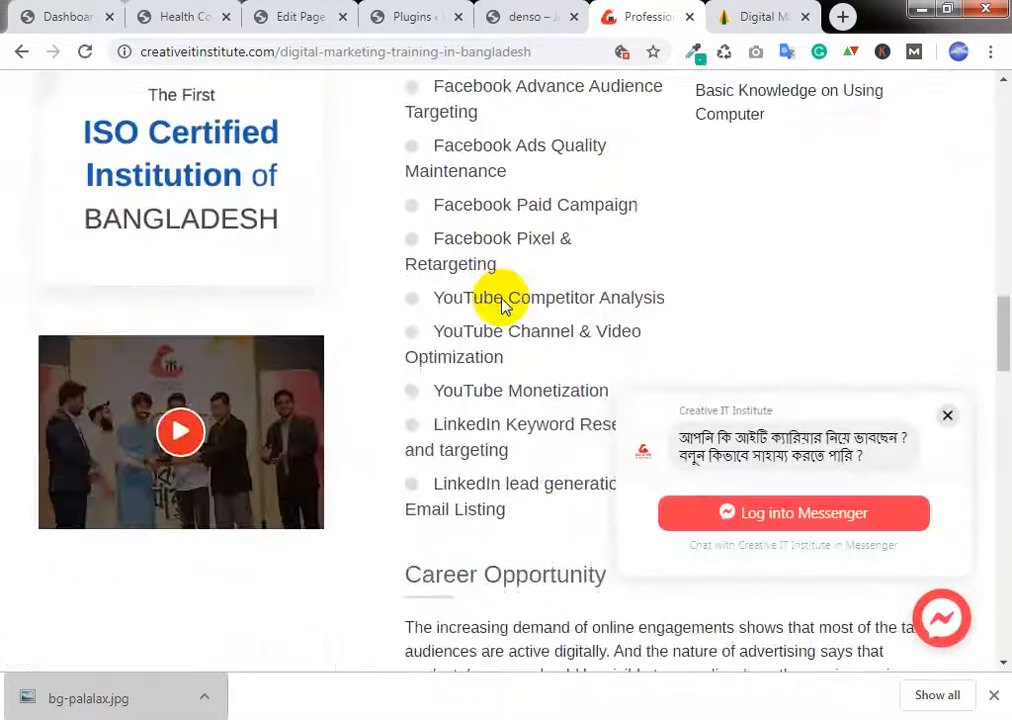
scroll(505, 308, down, 2)
scroll(510, 314, up, 10)
scroll(510, 314, down, 5)
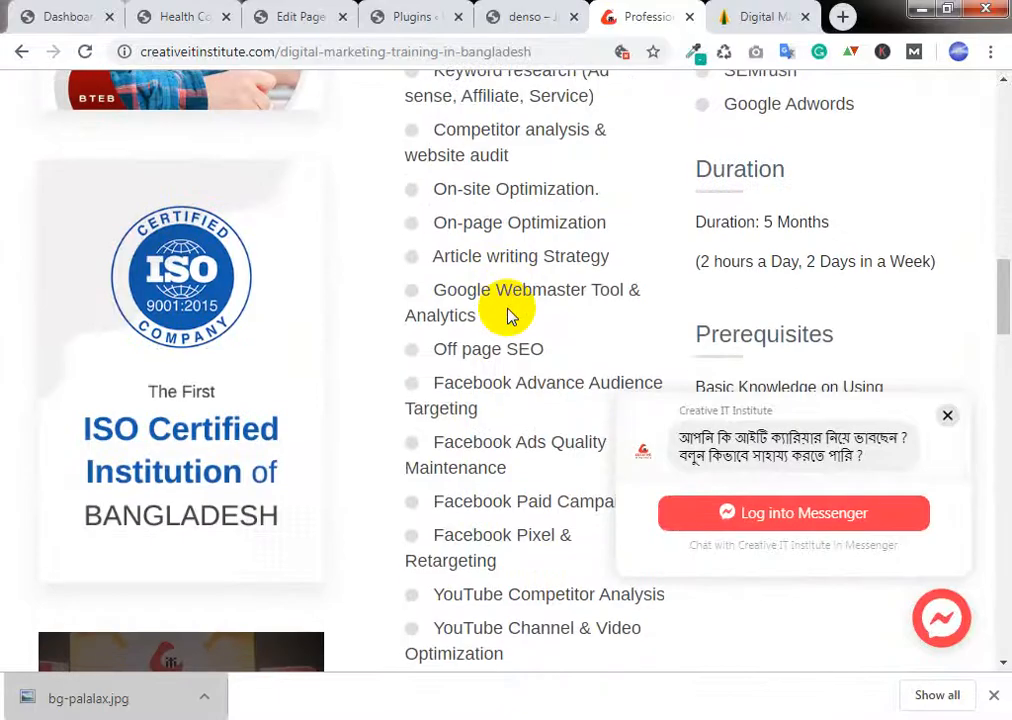
scroll(508, 314, up, 2)
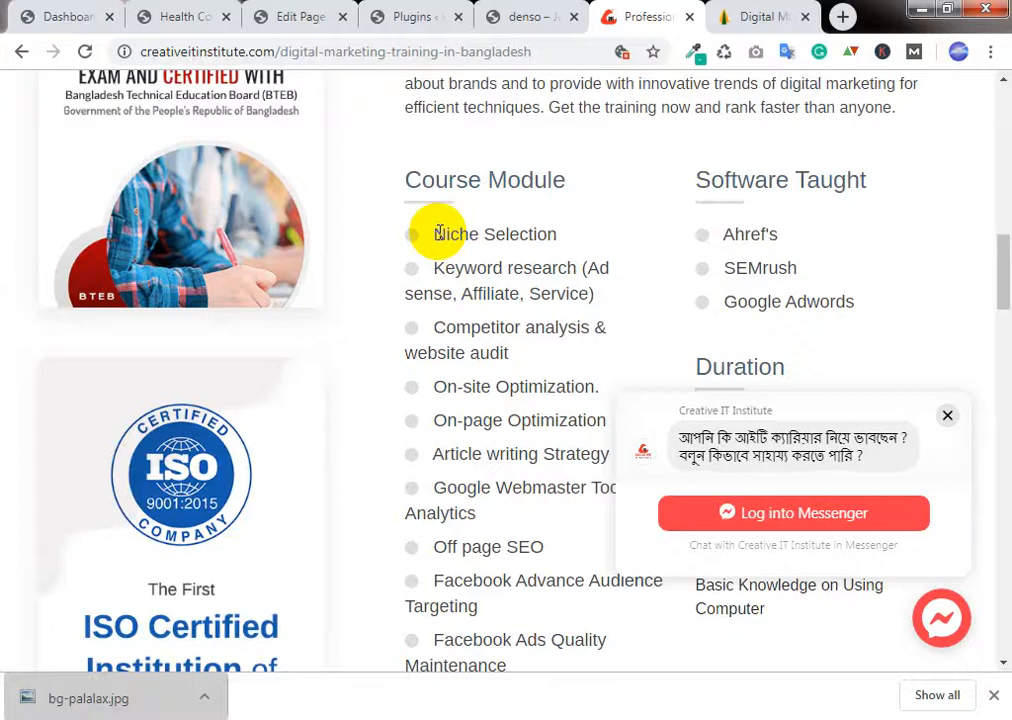
Step: Check the Raw Code slider element in the Home page editor, glancing back at the Creative IT course page and the Plugins page
click(266, 15)
scroll(495, 338, down, 1)
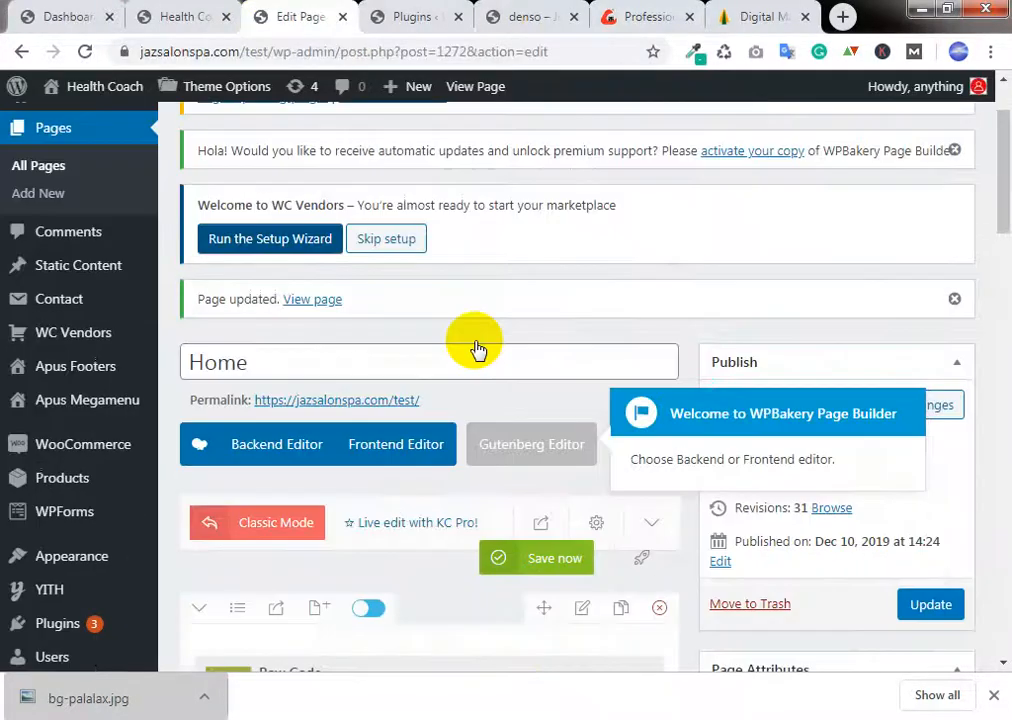
scroll(477, 348, down, 2)
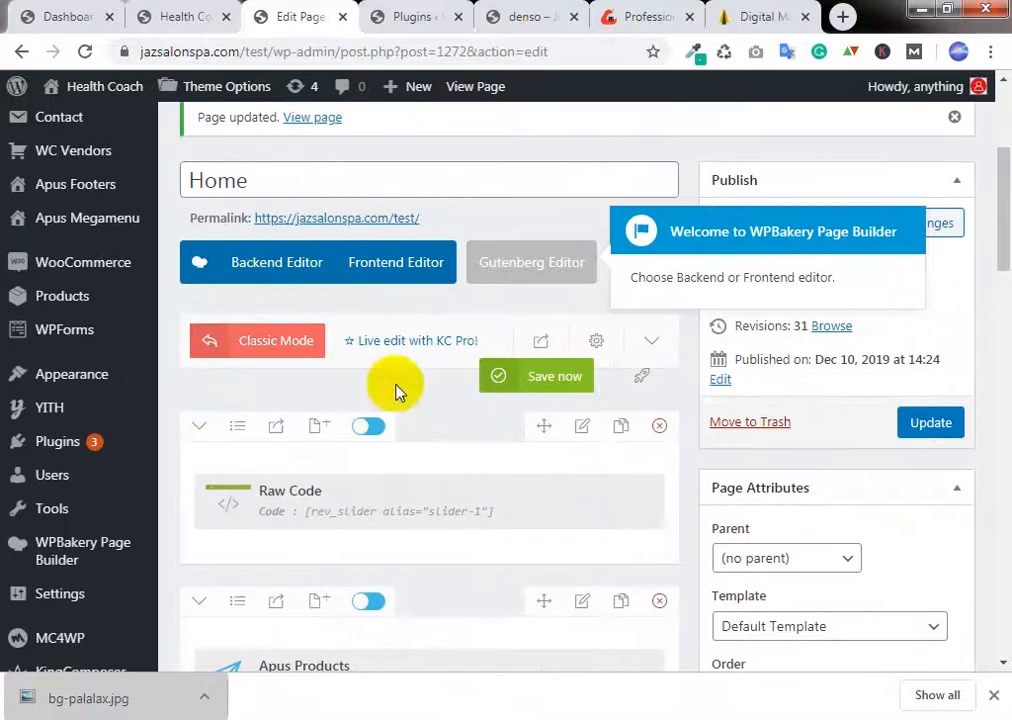
mouse_move(490, 503)
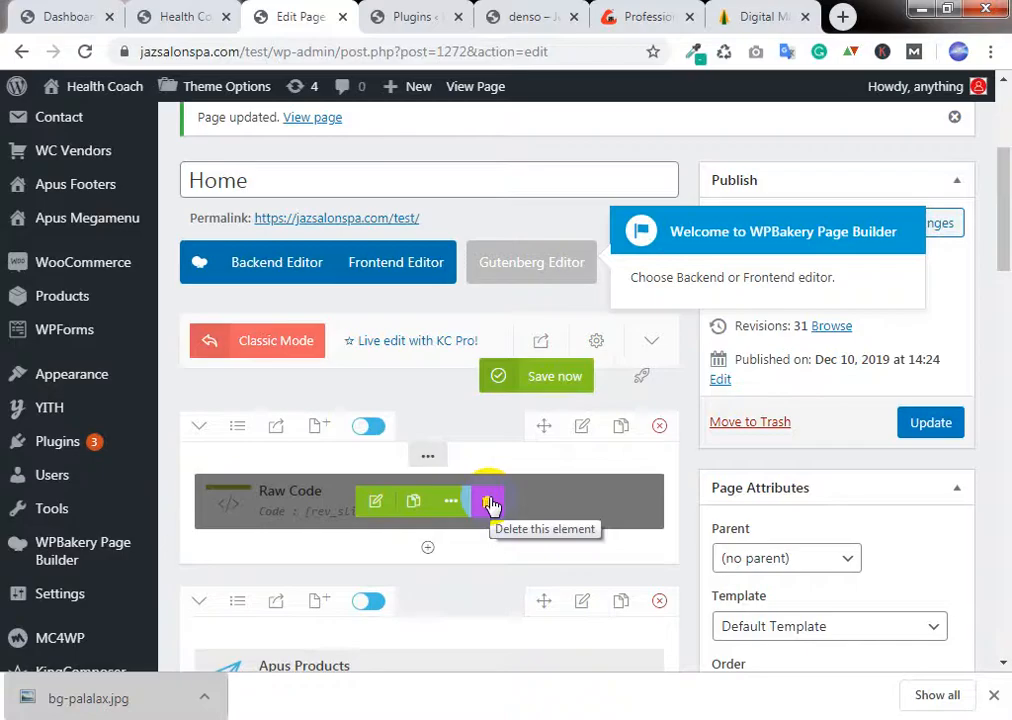
click(648, 16)
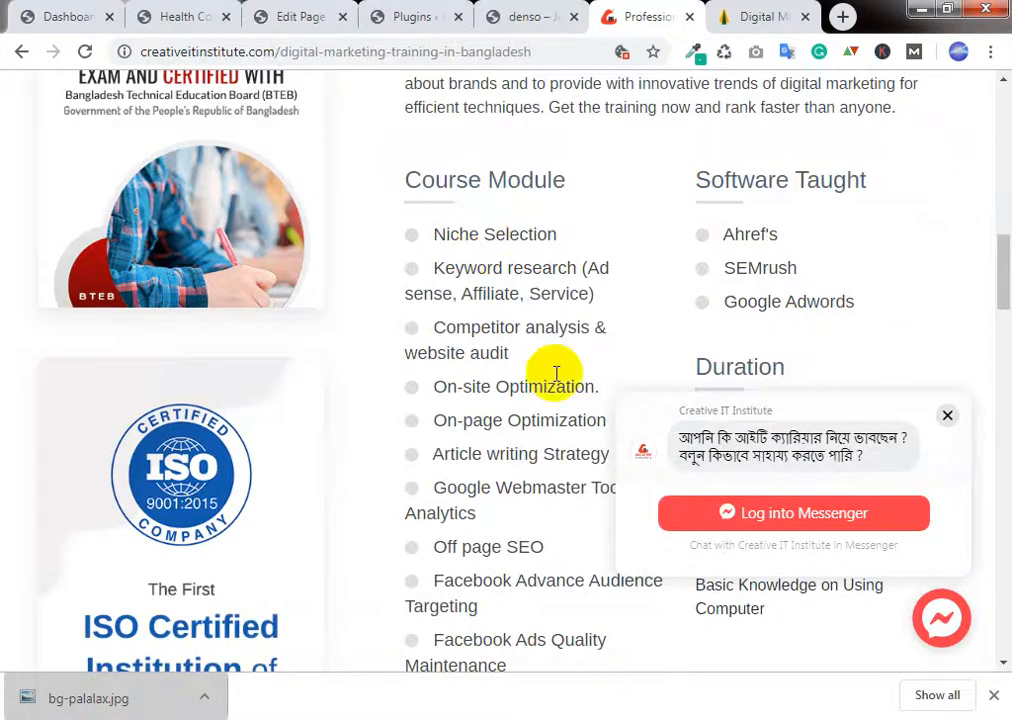
click(447, 12)
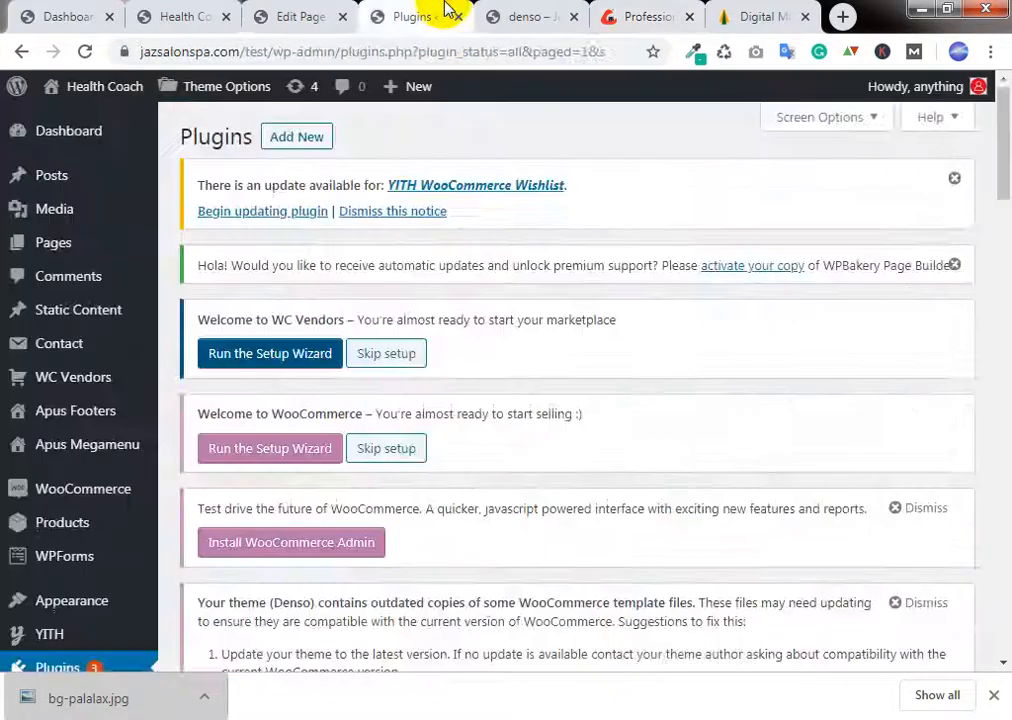
click(268, 16)
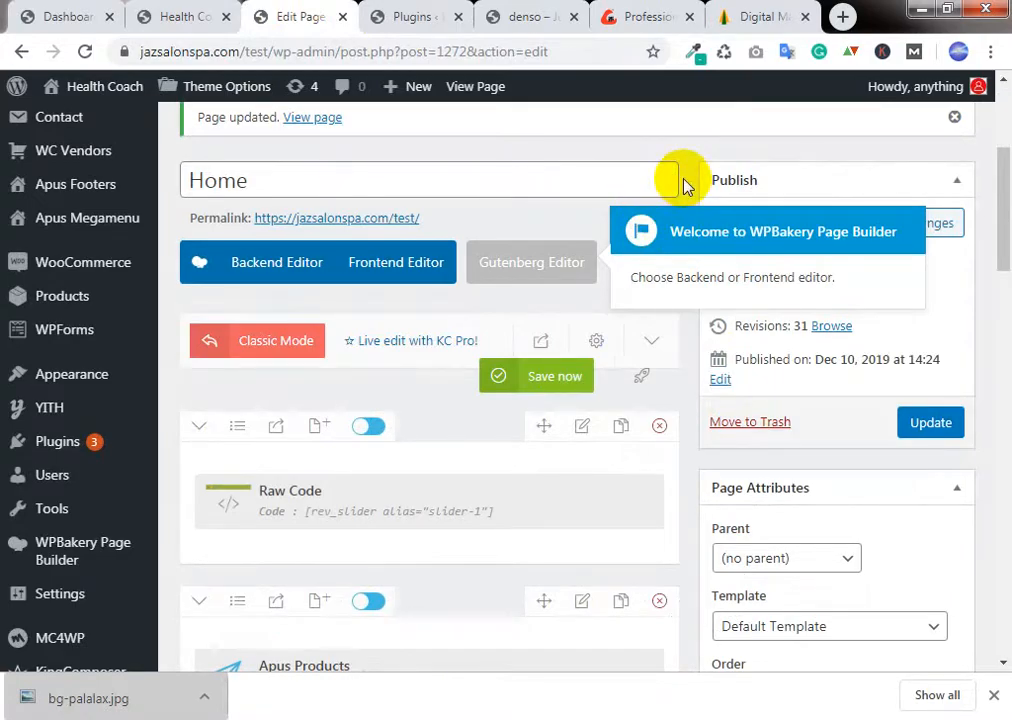
Step: Expand the 4th Week Class 7 Digital Marketing Sectors topics on RisingRun and highlight Pay per Click (PPC) and its audience-targeting item
click(740, 14)
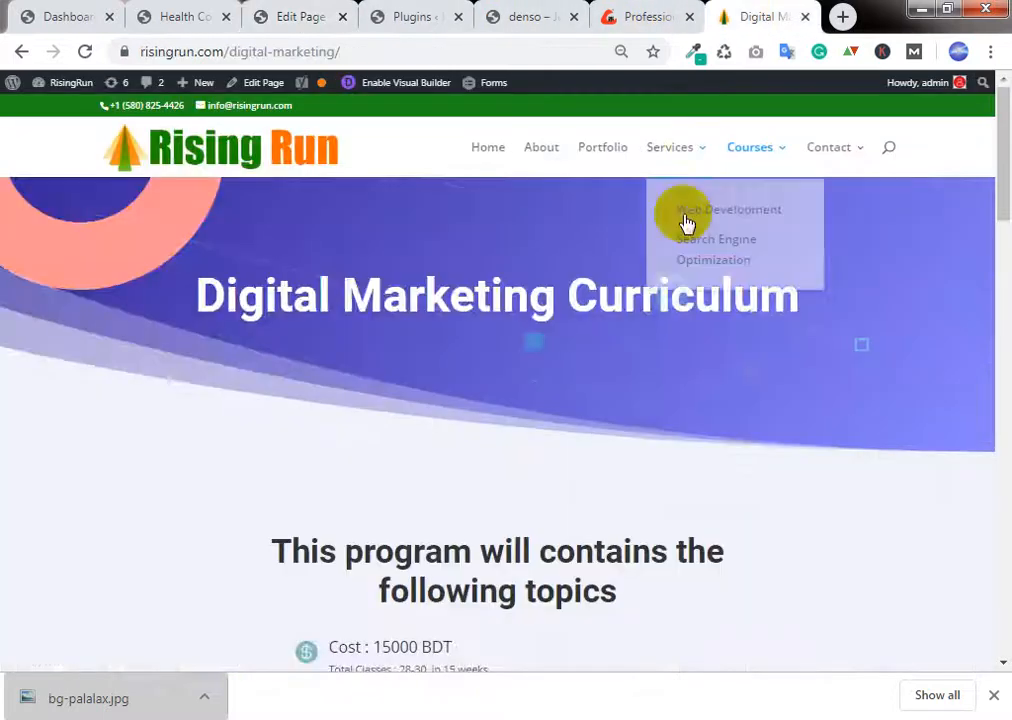
scroll(687, 222, down, 7)
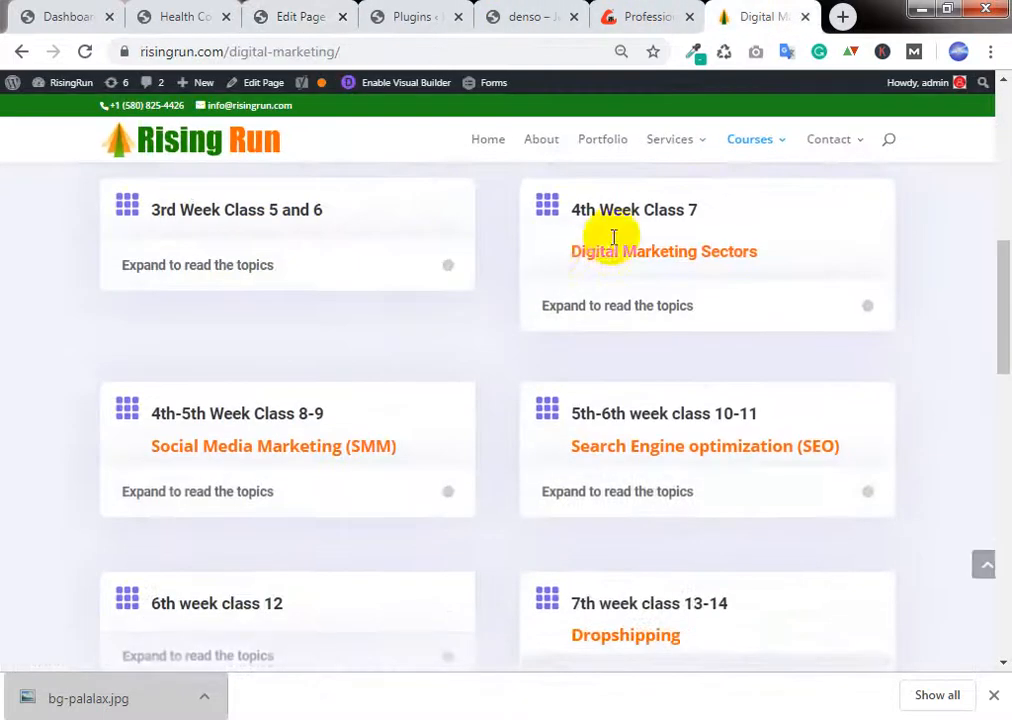
drag(572, 251, 752, 253)
click(703, 308)
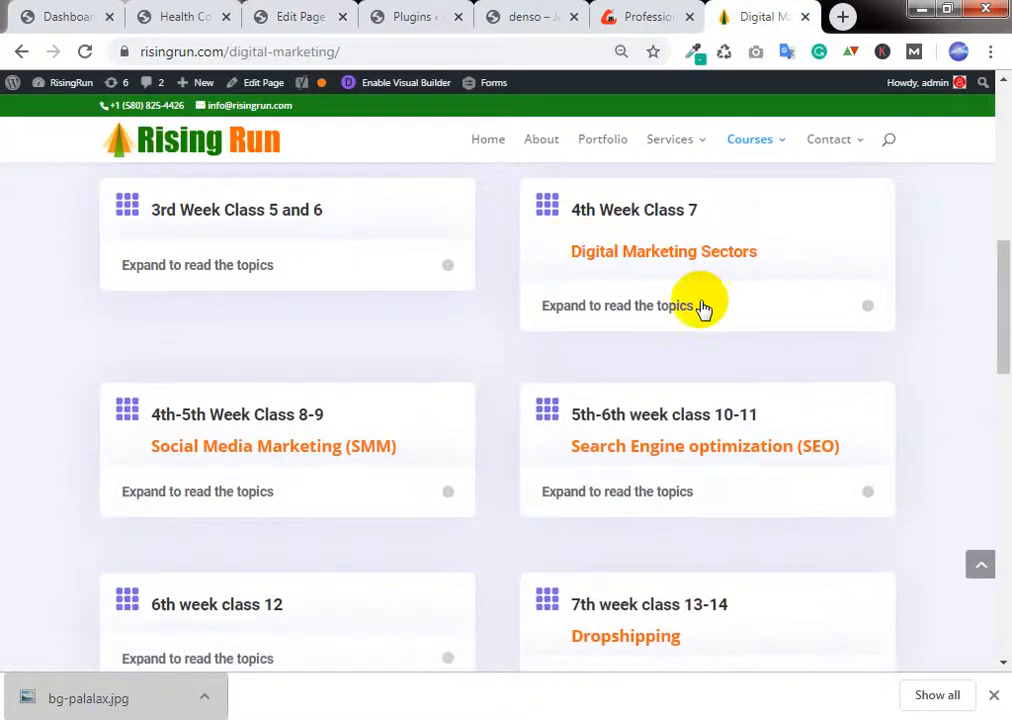
drag(550, 340, 714, 342)
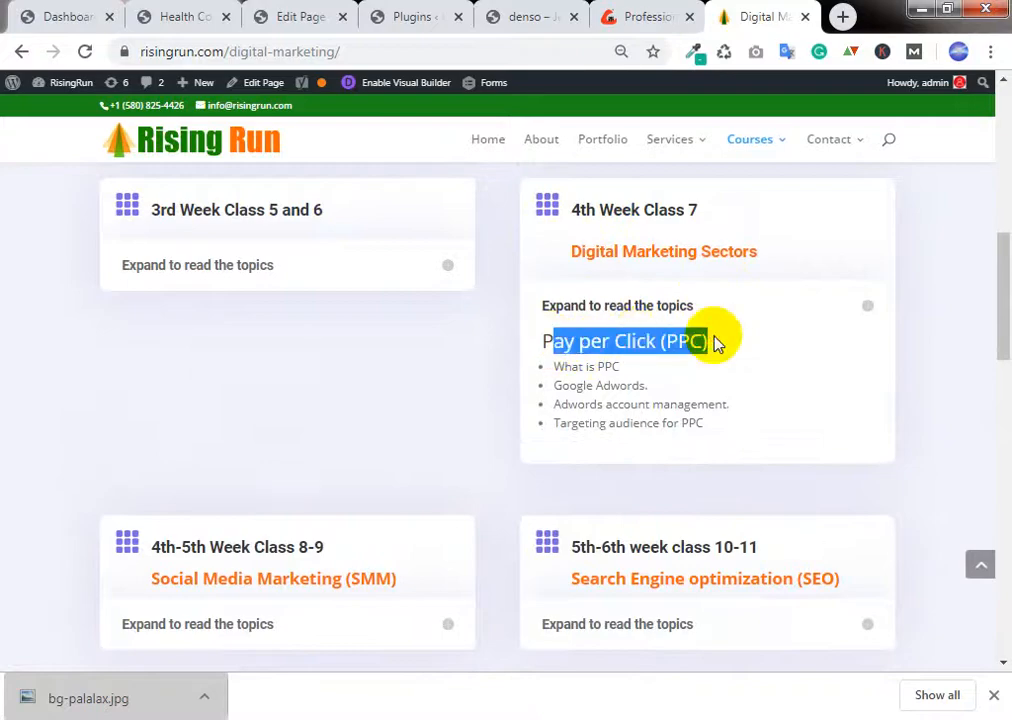
scroll(294, 357, down, 1)
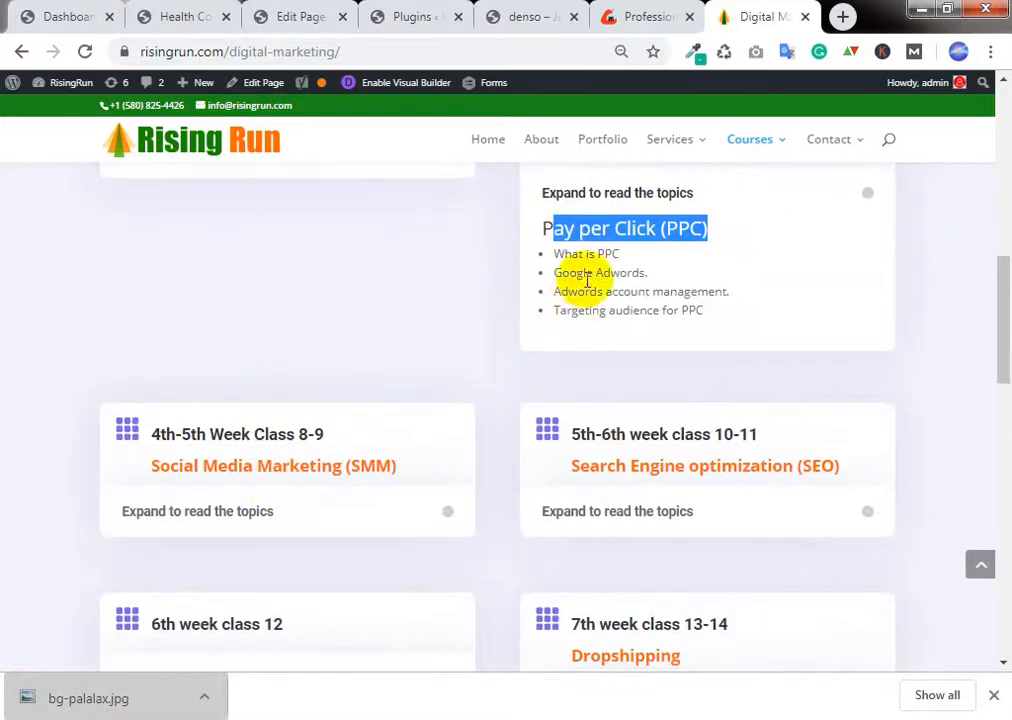
scroll(580, 284, down, 1)
drag(560, 258, 703, 258)
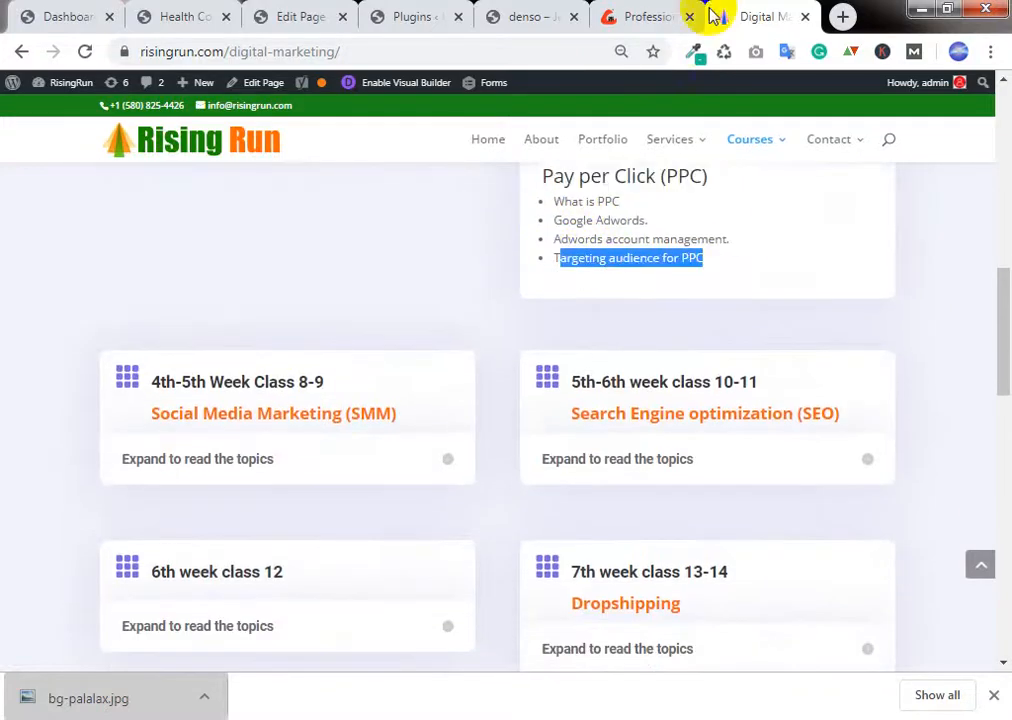
Step: Expand RisingRun's Social Media Marketing (SMM) topics for Class 8-9 and highlight the Facebook advertisement and campaign item
click(645, 16)
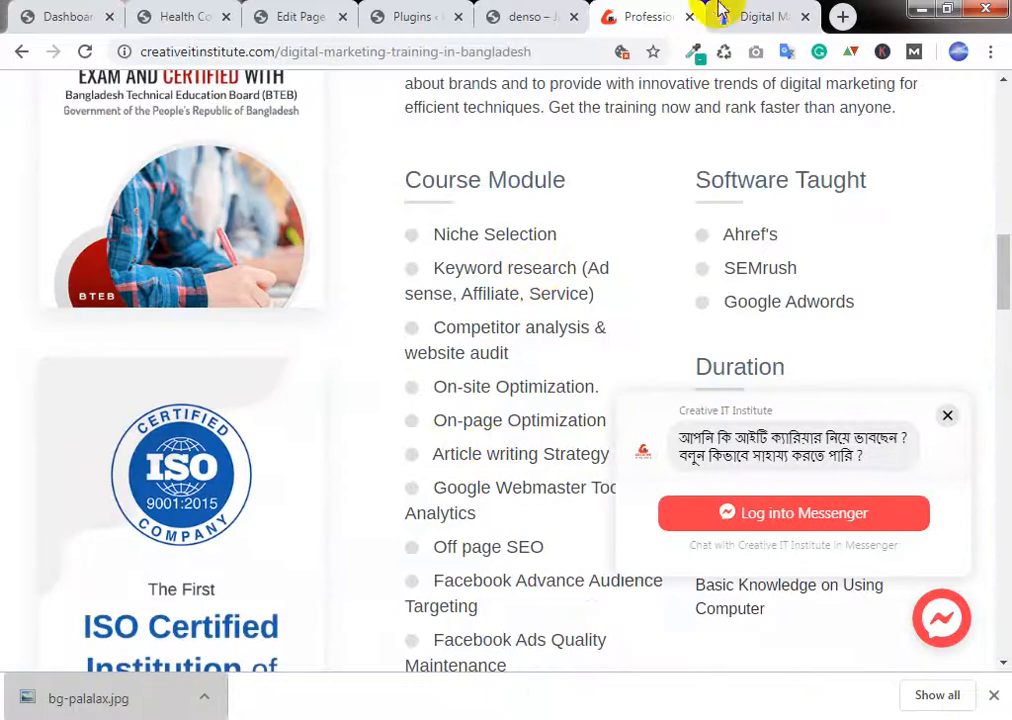
click(748, 16)
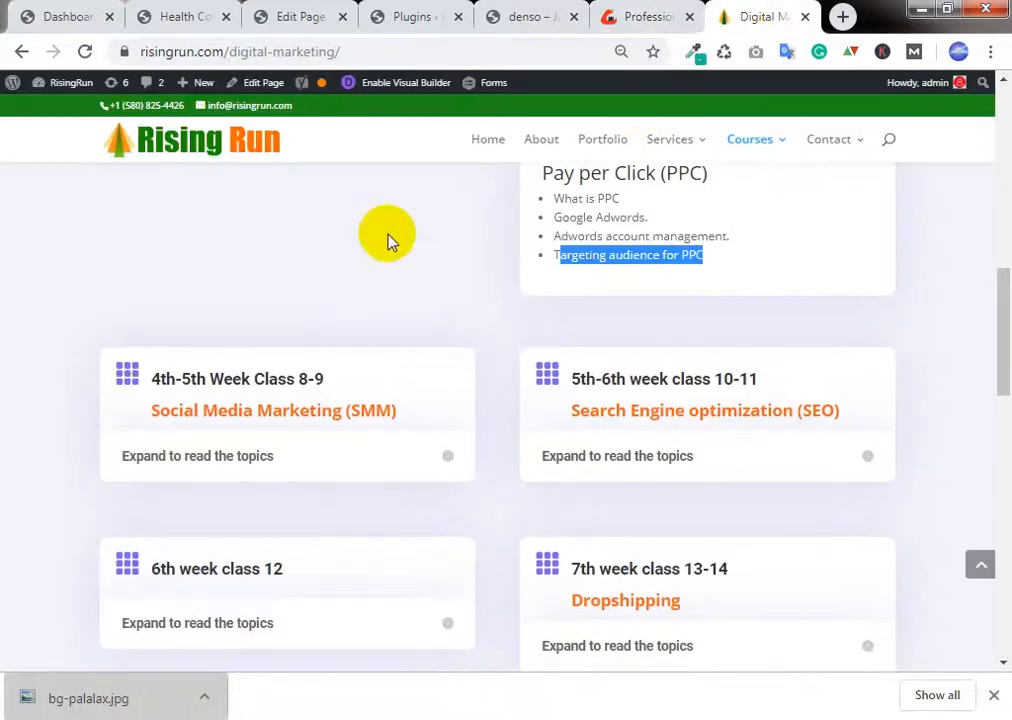
scroll(330, 300, down, 2)
click(297, 342)
scroll(250, 338, down, 2)
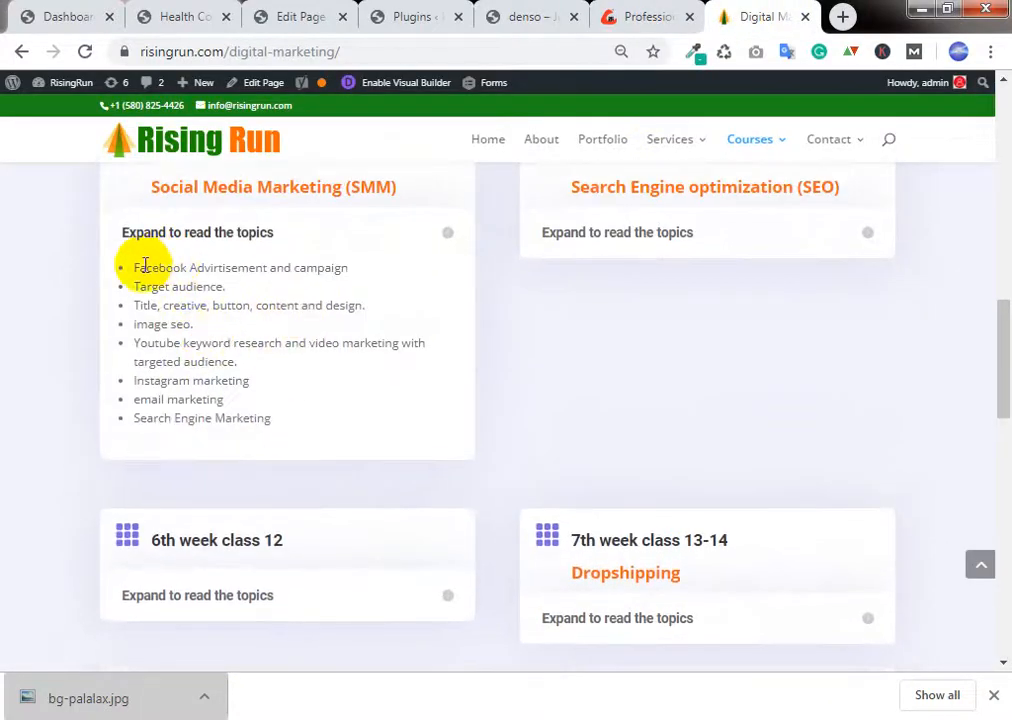
drag(139, 267, 316, 267)
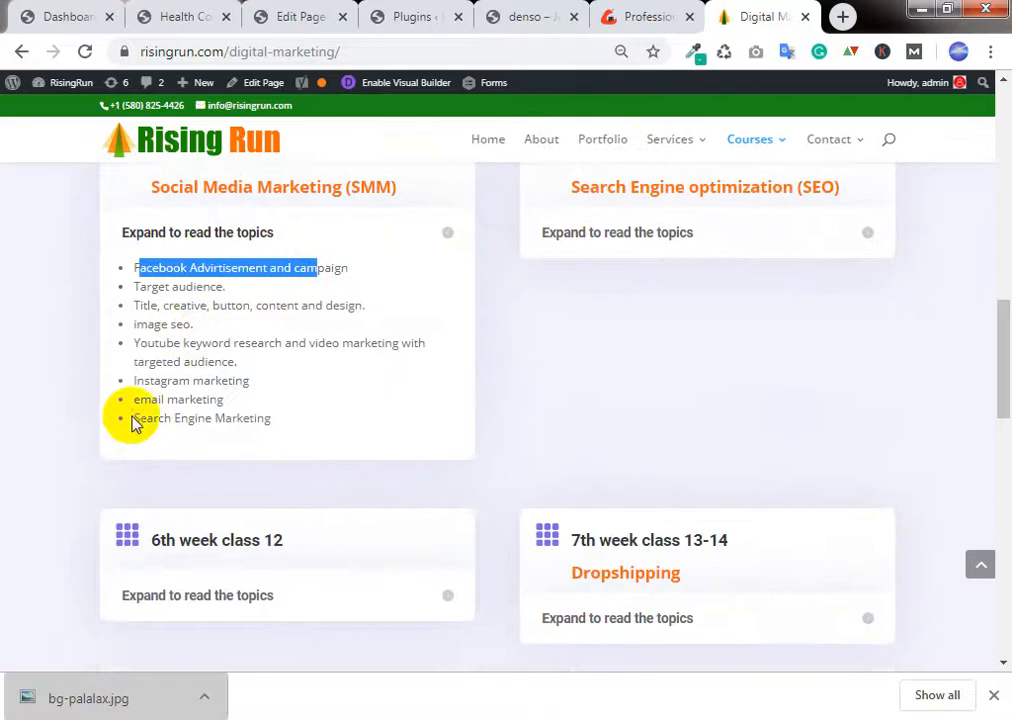
click(284, 410)
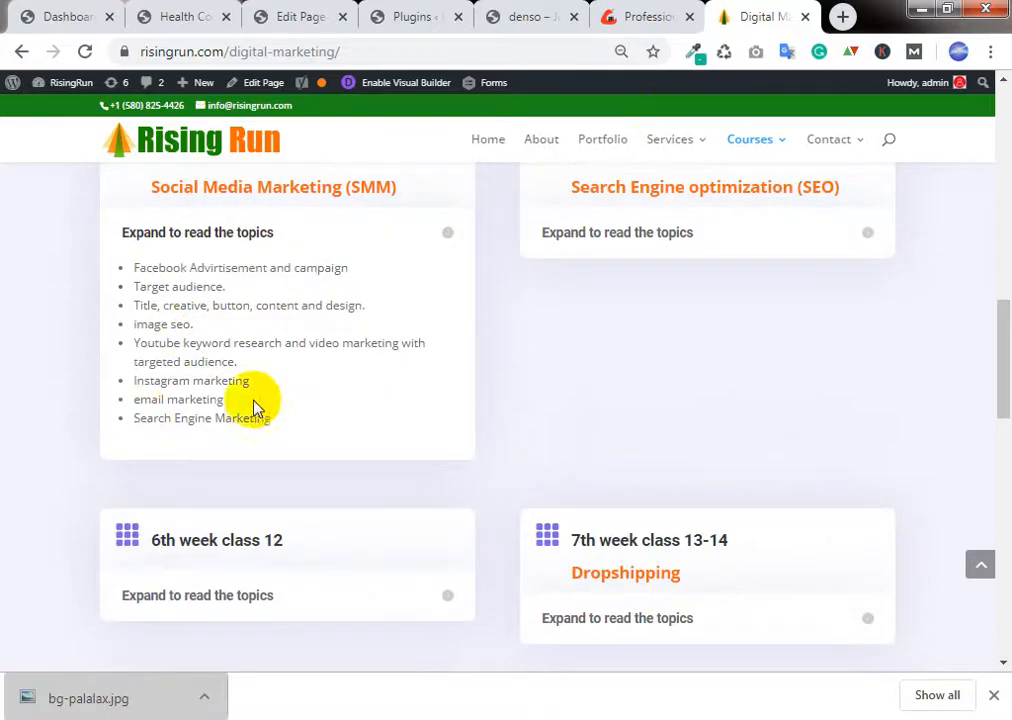
Step: Compare the Creative IT Course Module list with RisingRun's expanded Social Media Marketing topics
click(606, 16)
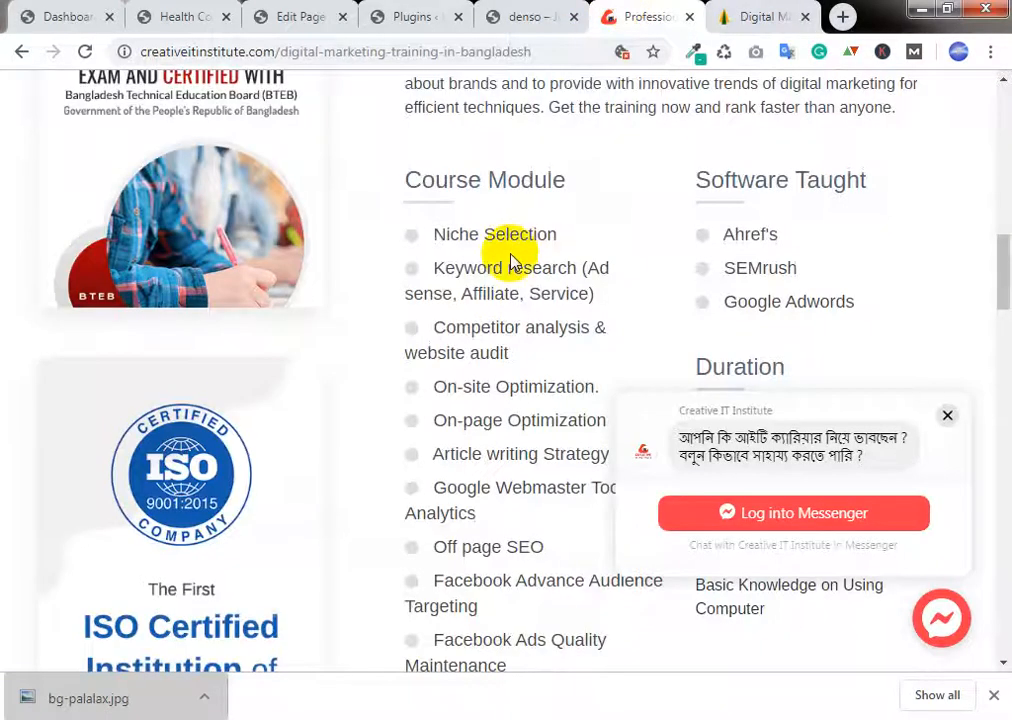
scroll(510, 250, down, 3)
scroll(512, 253, up, 5)
click(750, 12)
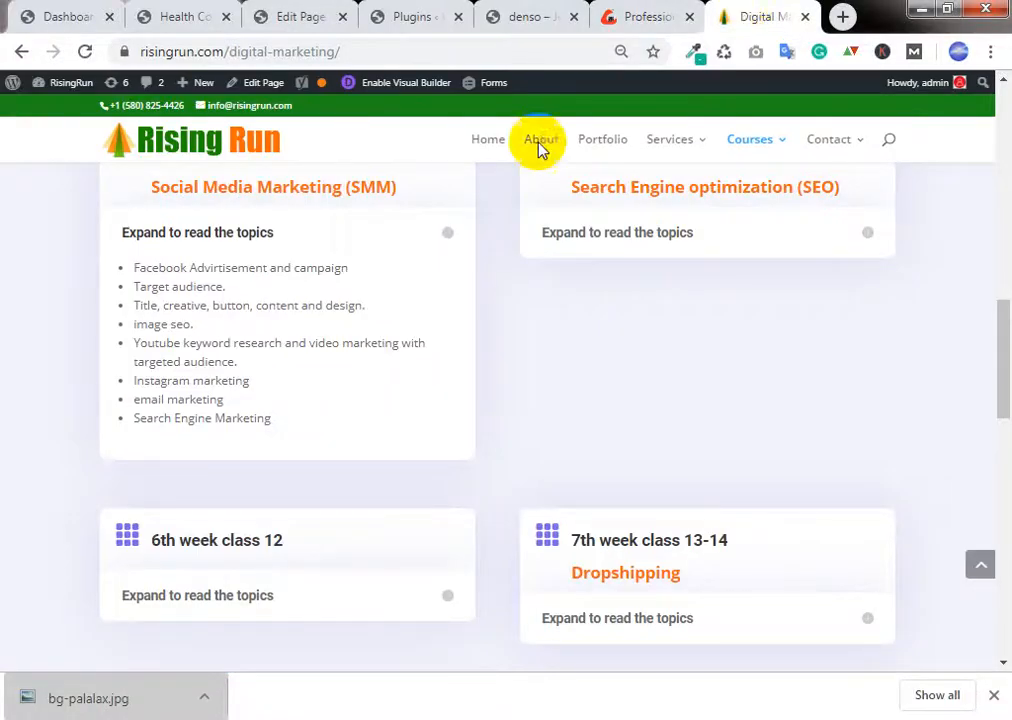
scroll(190, 360, down, 1)
drag(137, 355, 350, 350)
Step: Expand the 6th week class 12 topics on RisingRun and highlight the Google Webmaster tools and hidden things items
scroll(350, 350, down, 1)
click(246, 506)
scroll(409, 354, down, 2)
scroll(409, 354, down, 2)
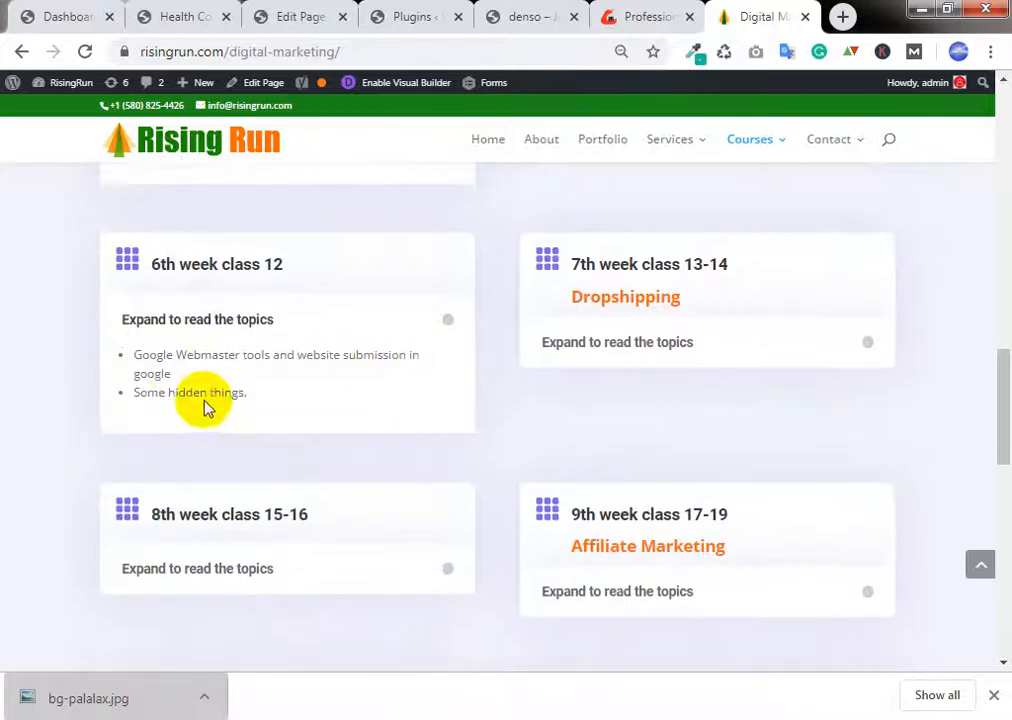
drag(163, 355, 387, 380)
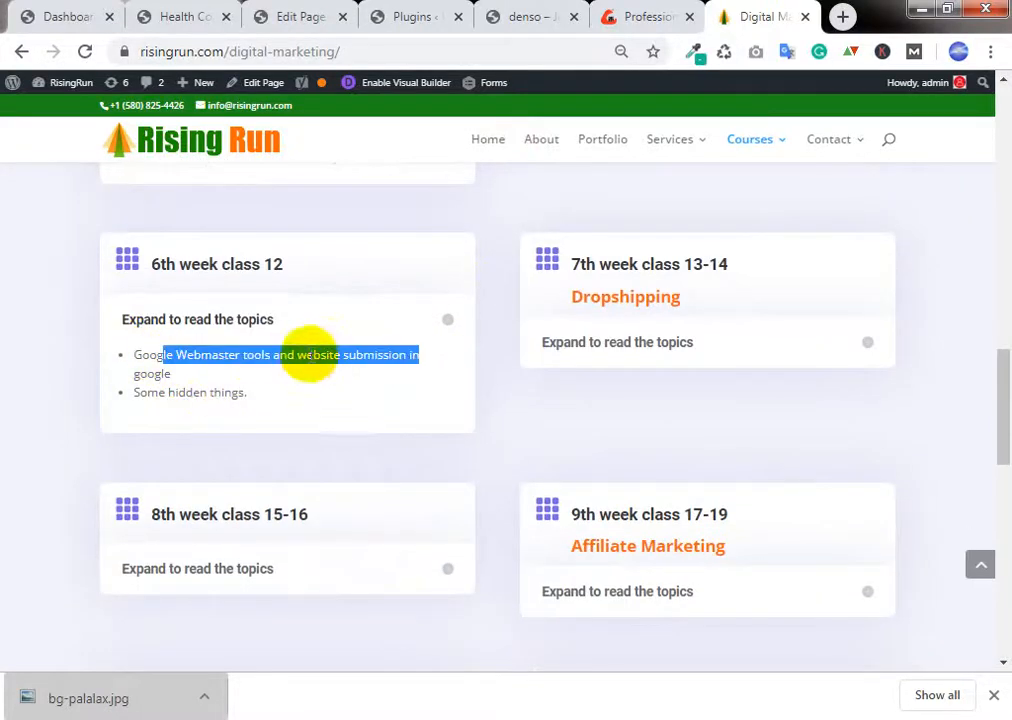
drag(244, 391, 137, 356)
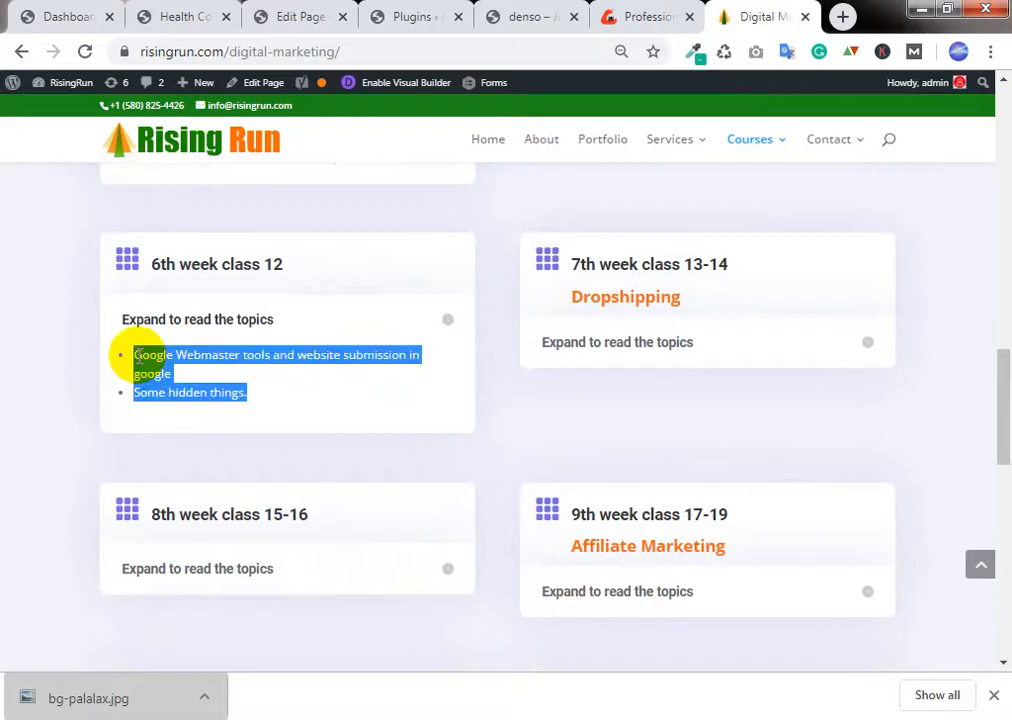
Step: Expand the 7th week class 13-14 Dropshipping topics and review them down to the 8th week section
click(590, 363)
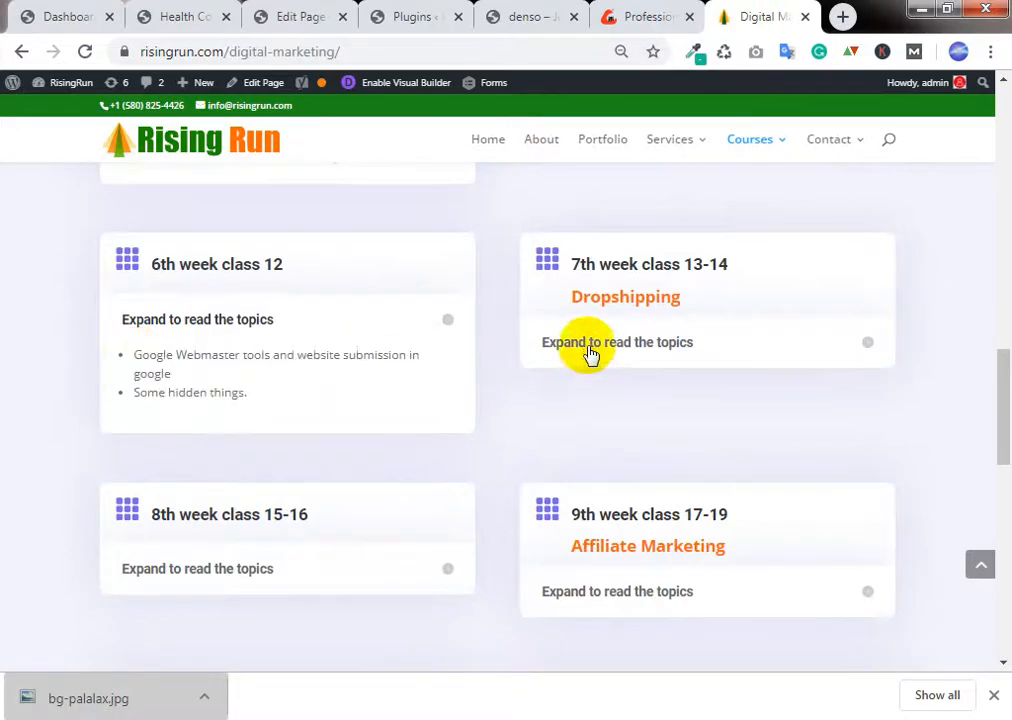
click(590, 345)
scroll(583, 339, down, 1)
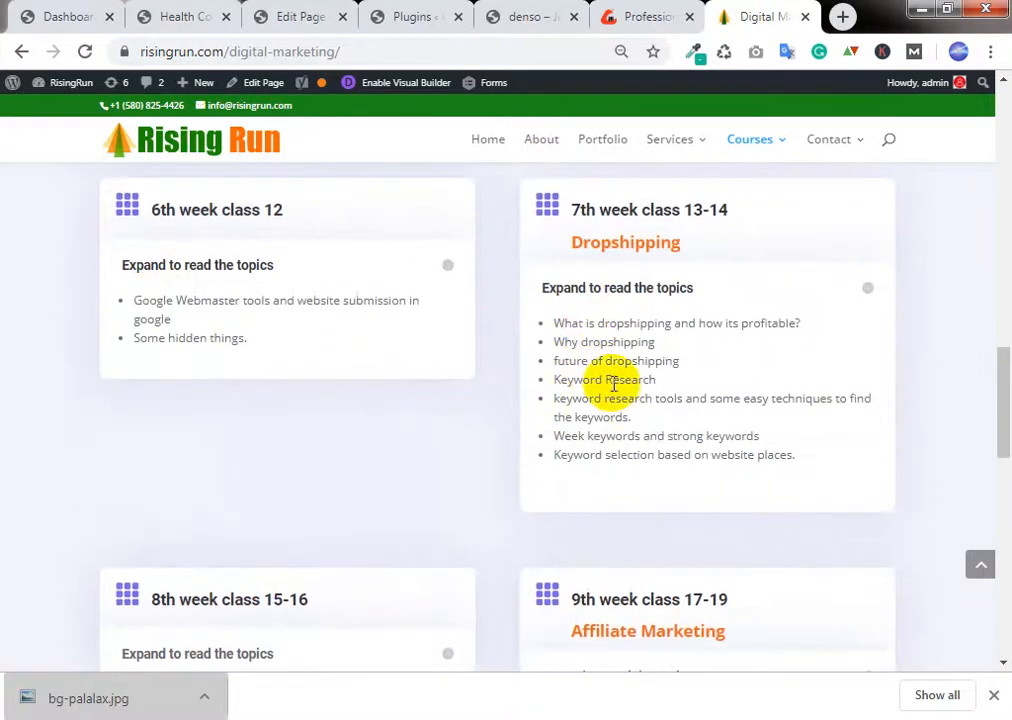
scroll(612, 382, down, 2)
scroll(355, 445, down, 2)
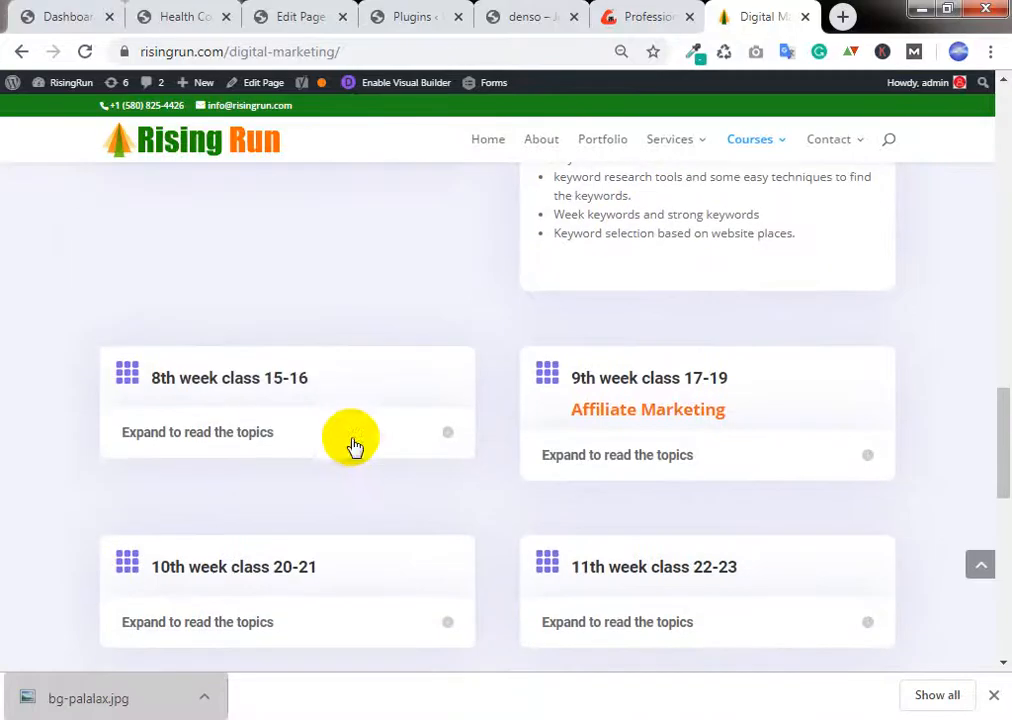
Step: Expand RisingRun's 8th week class 15-16 topics and highlight the item on best marketplaces to select a product
click(355, 445)
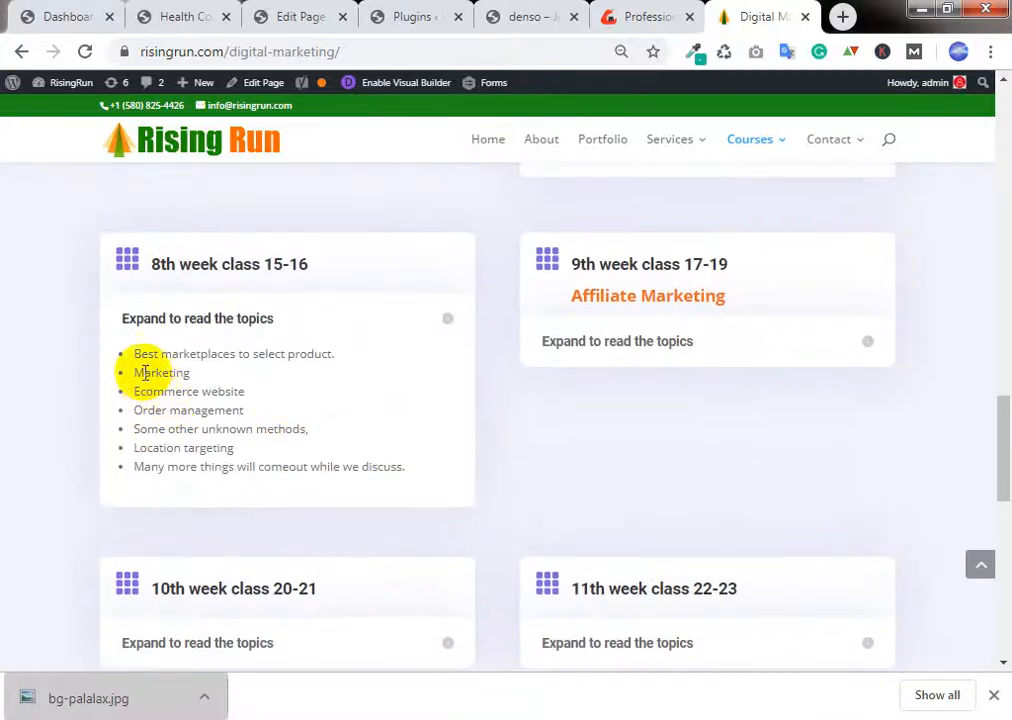
drag(134, 372, 341, 360)
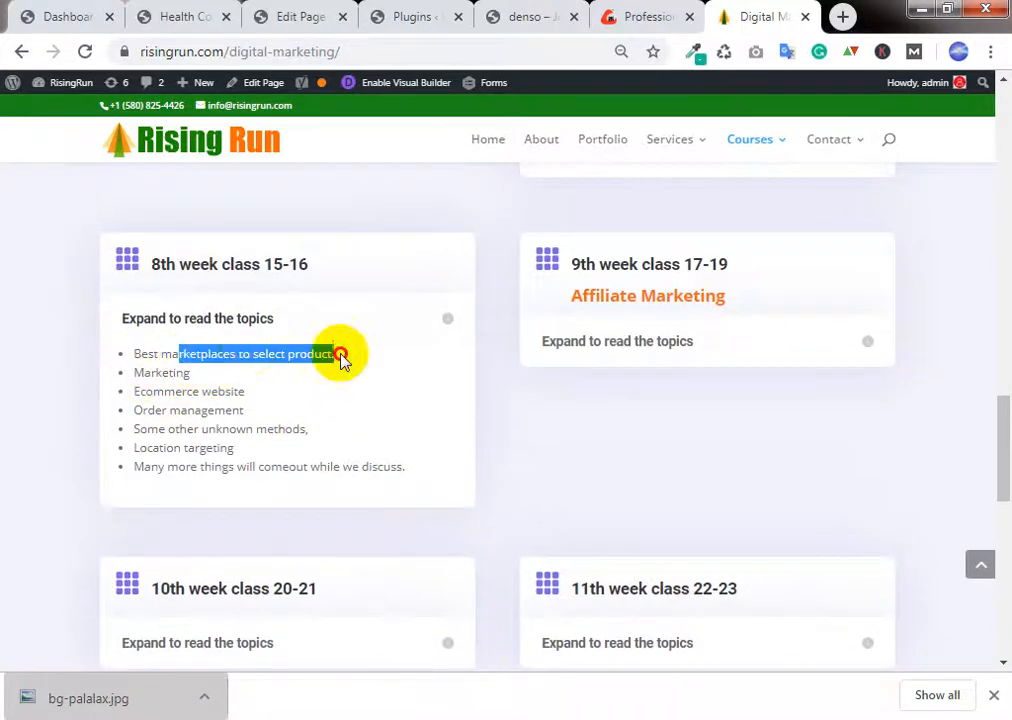
click(159, 416)
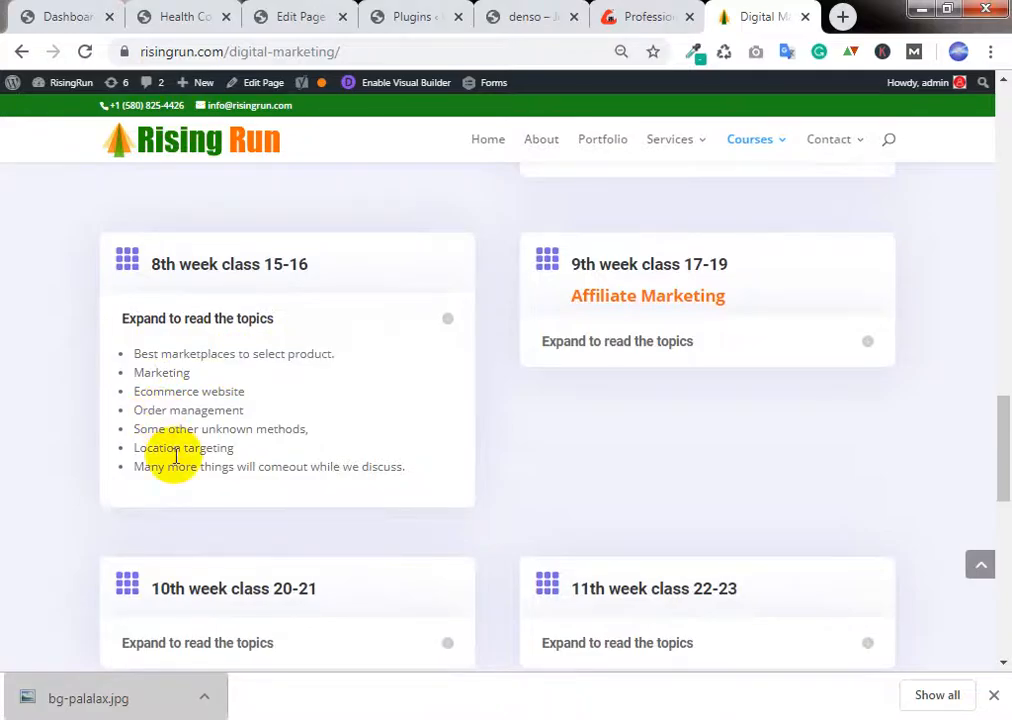
Step: Expand the topics of the 9th week Affiliate Marketing, 10th week and 11th week classes on RisingRun
click(612, 350)
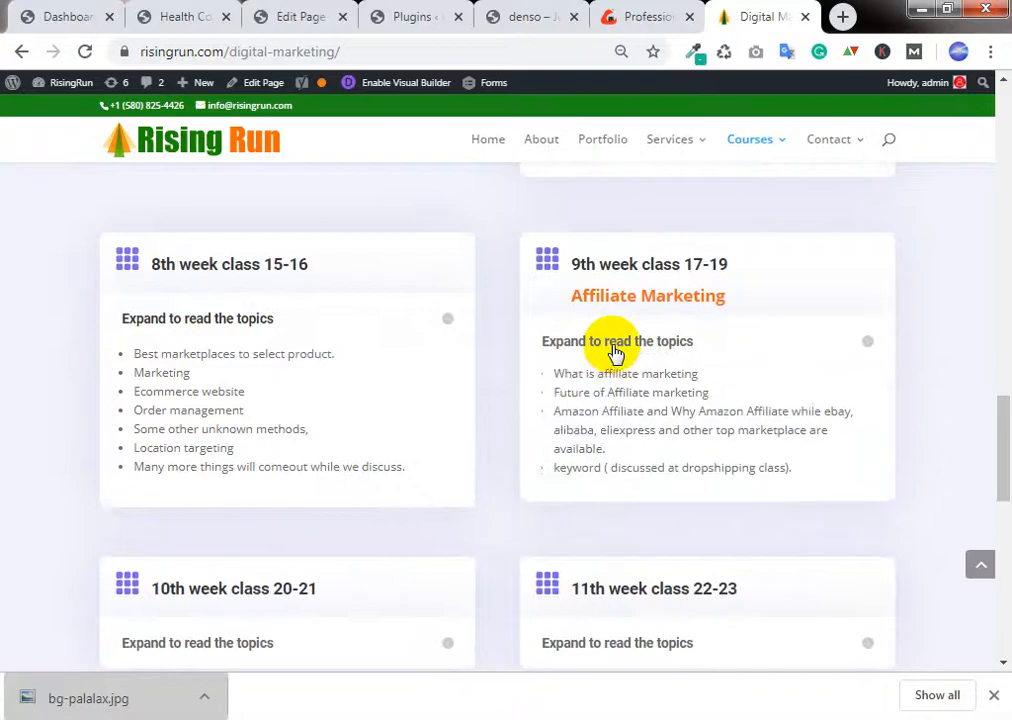
scroll(590, 345, down, 1)
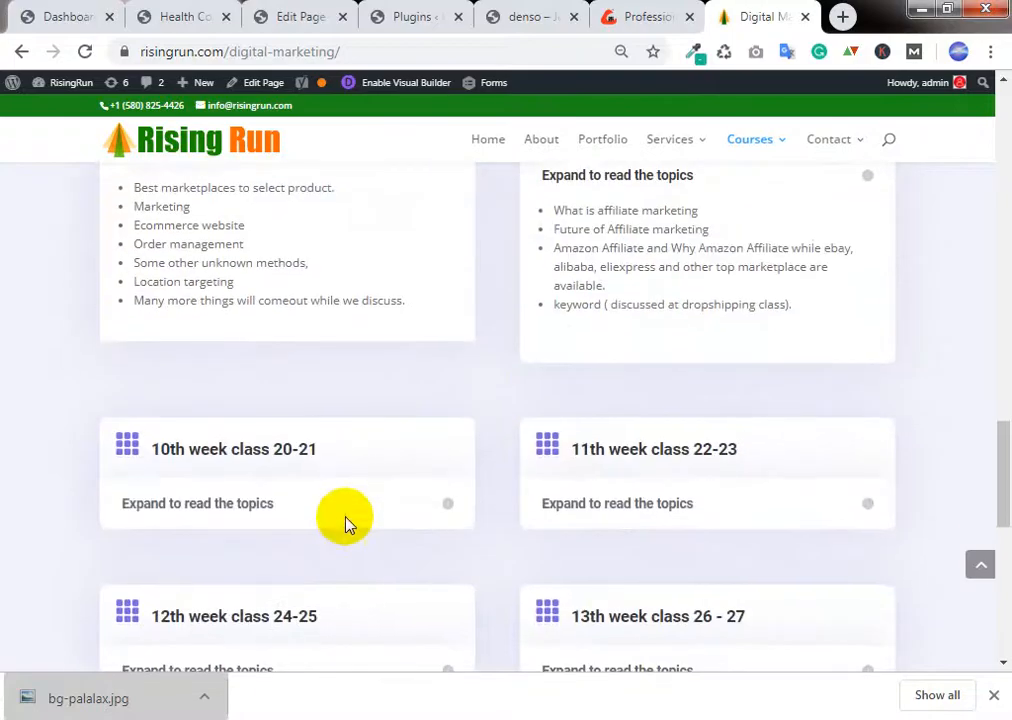
click(360, 495)
scroll(135, 535, down, 1)
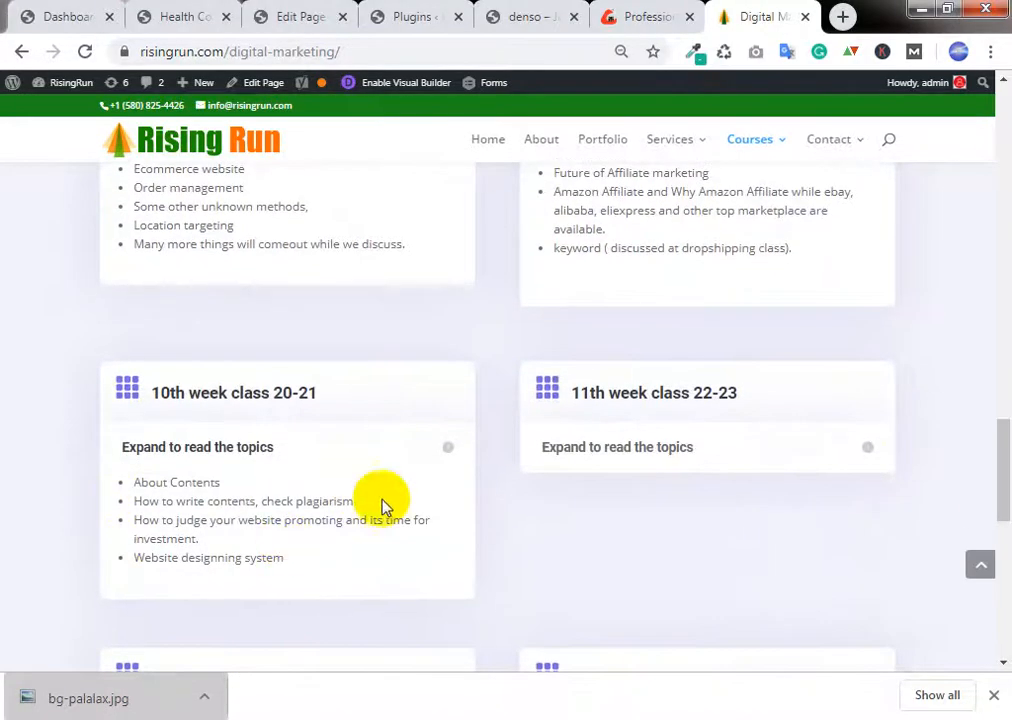
click(786, 448)
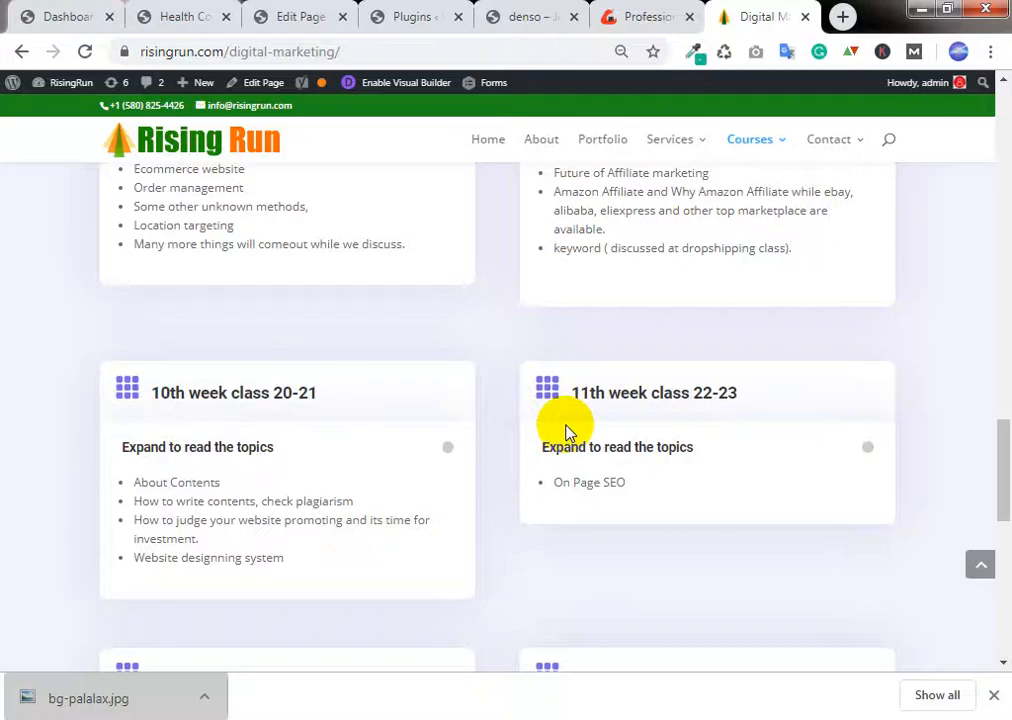
Step: Collapse the topic lists of the 8th, 9th, 10th and 11th week classes on the RisingRun course page
scroll(391, 445, up, 2)
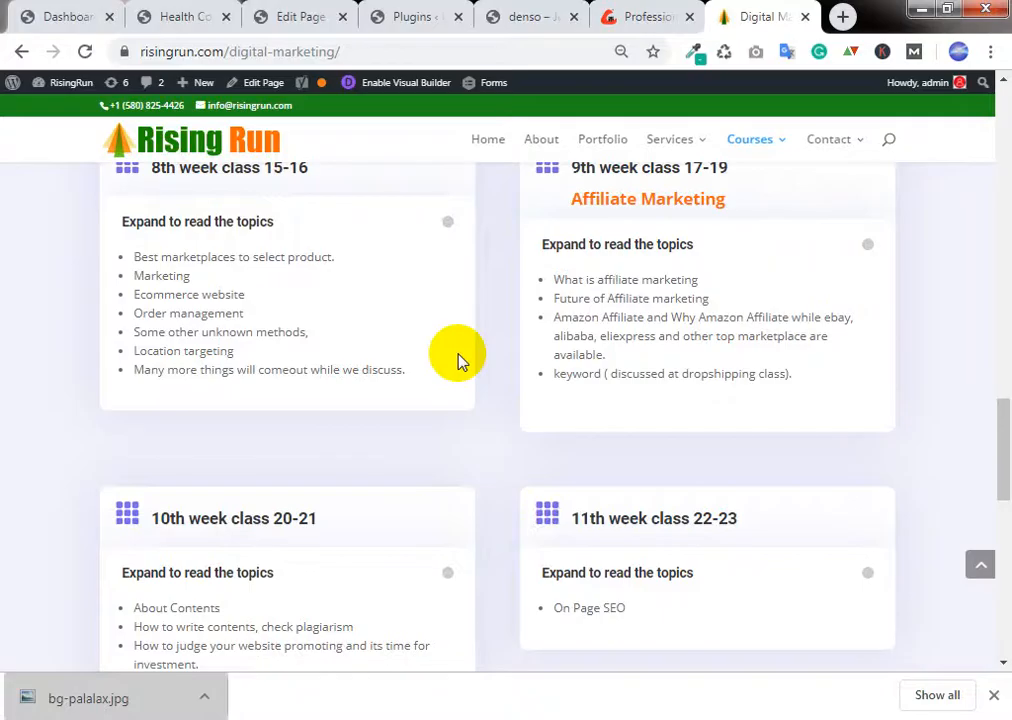
scroll(458, 358, up, 3)
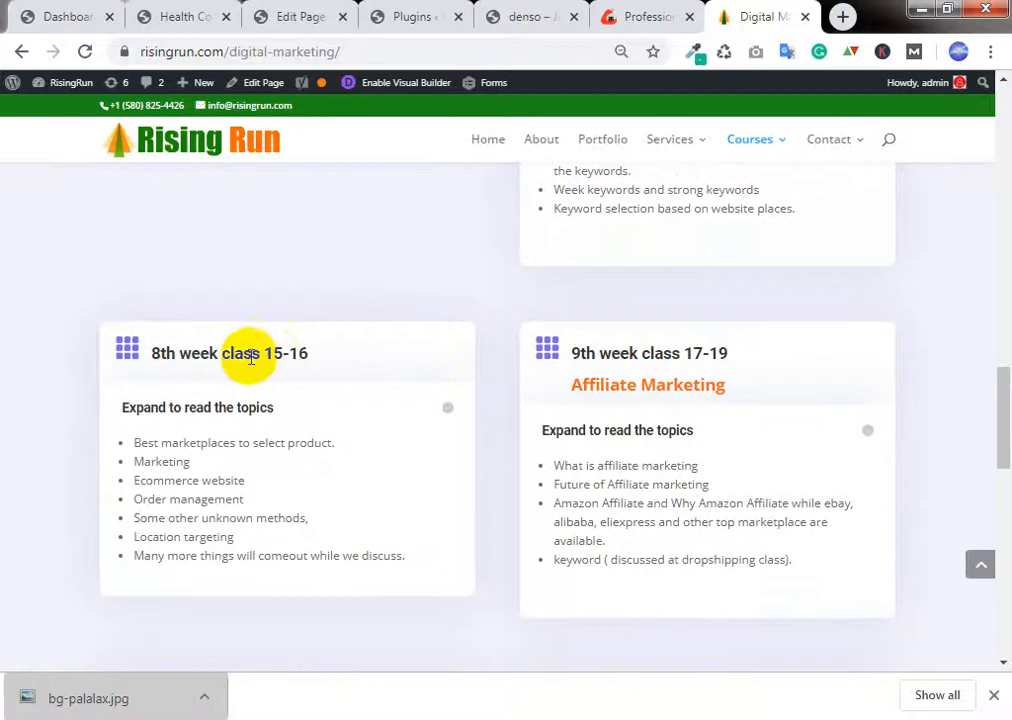
click(181, 413)
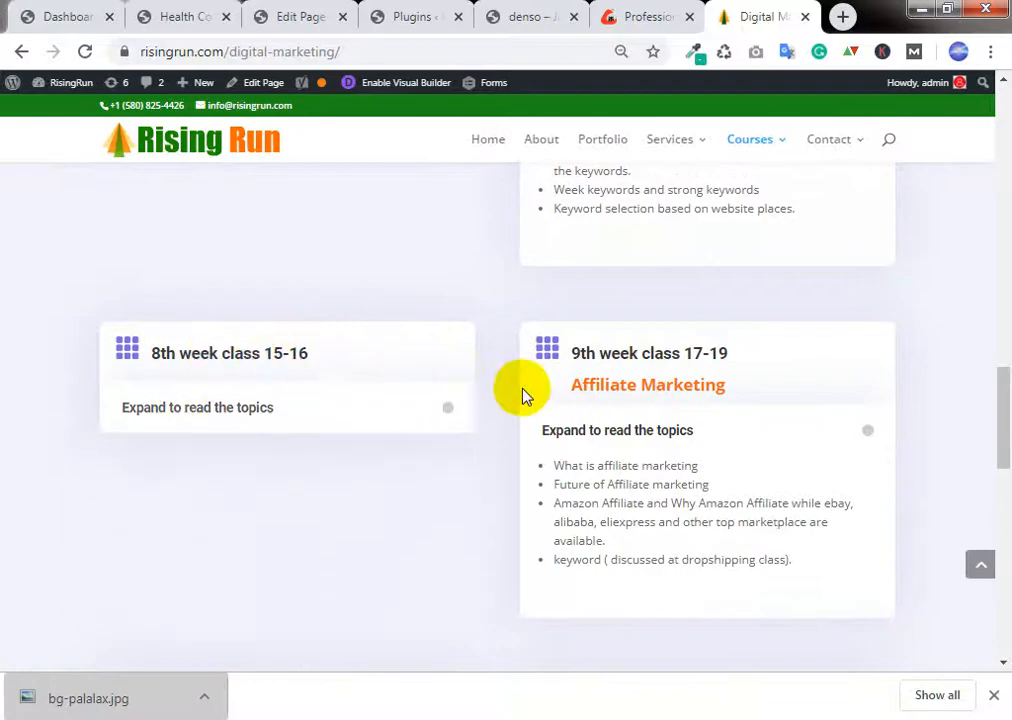
scroll(522, 395, down, 2)
click(606, 328)
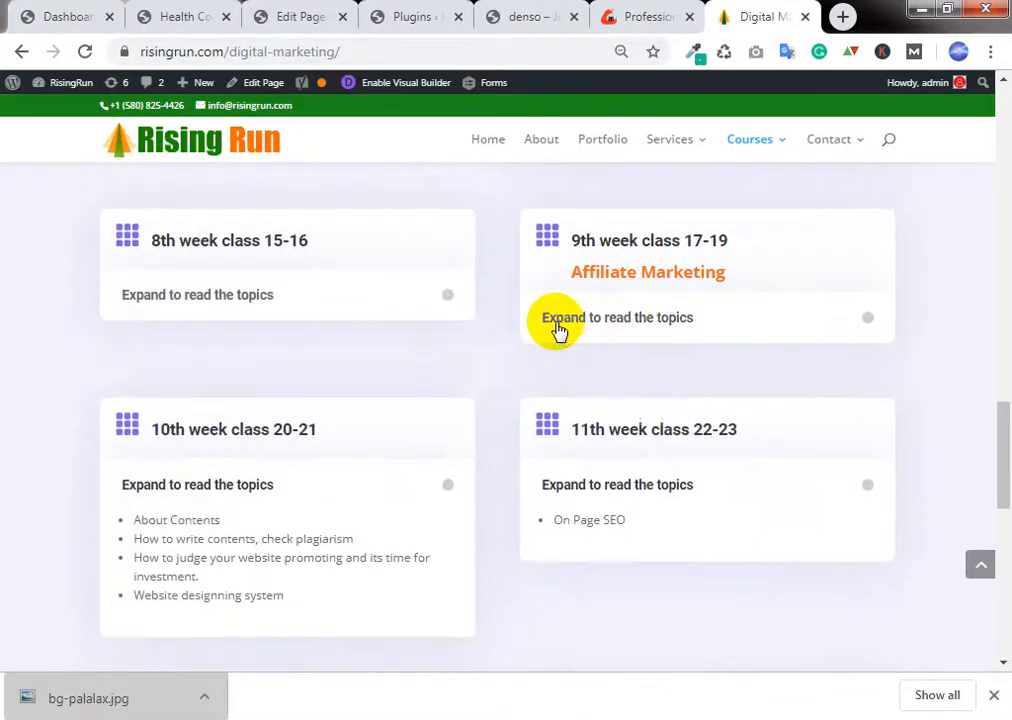
scroll(559, 330, down, 1)
click(303, 429)
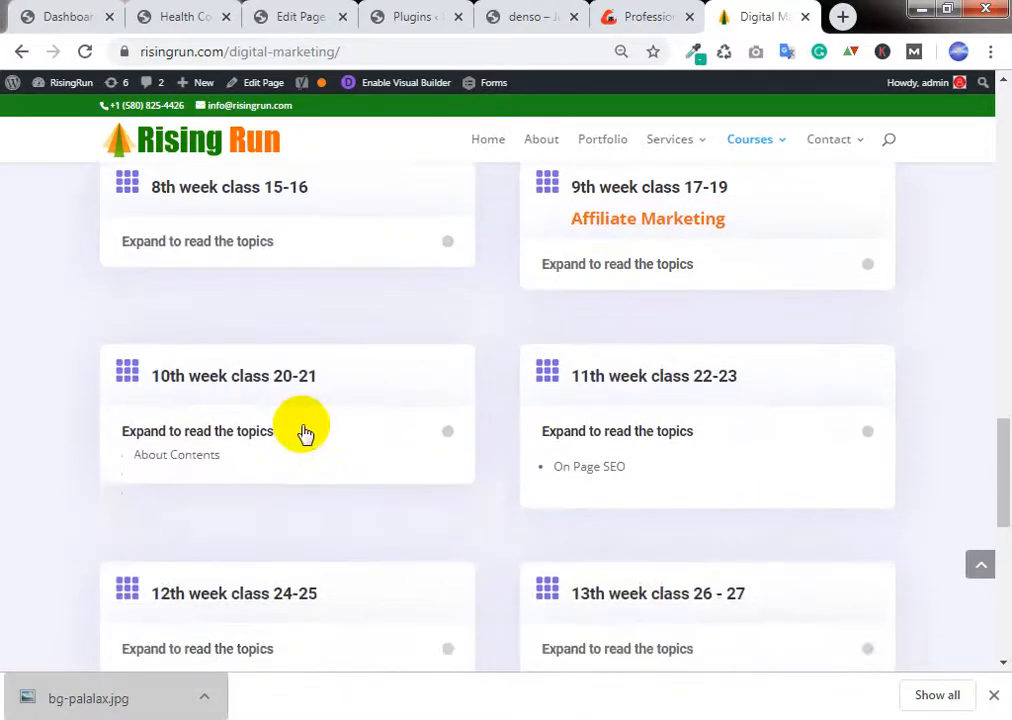
click(595, 441)
scroll(537, 410, down, 2)
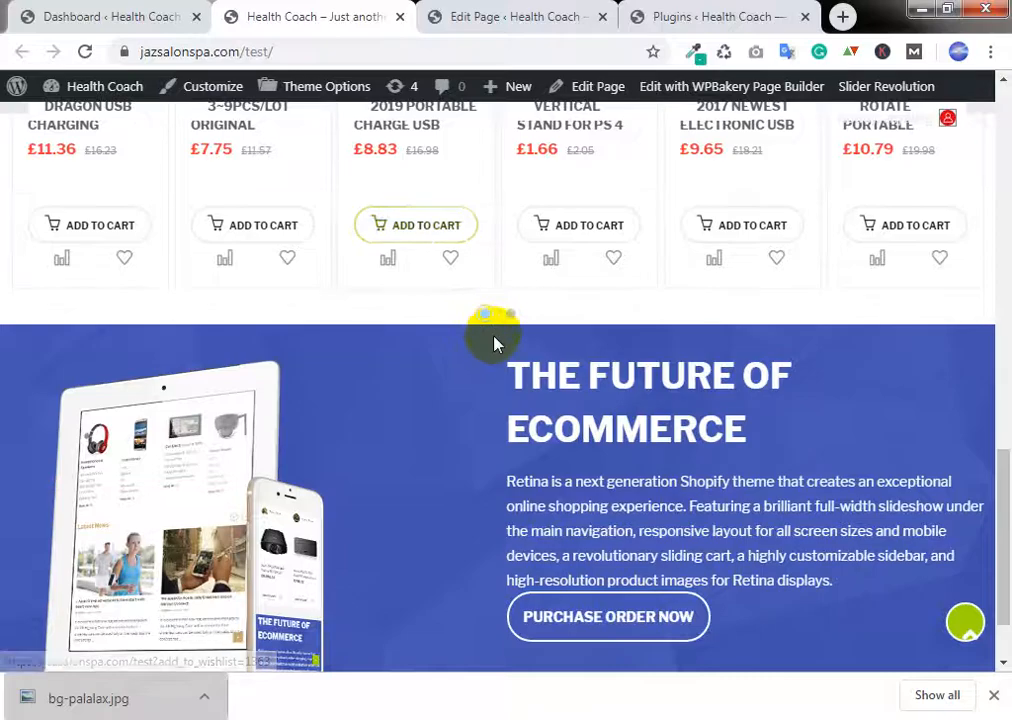
Step: Review the shop's published front page from The Future of Ecommerce banner and footer up to the header
scroll(493, 339, down, 1)
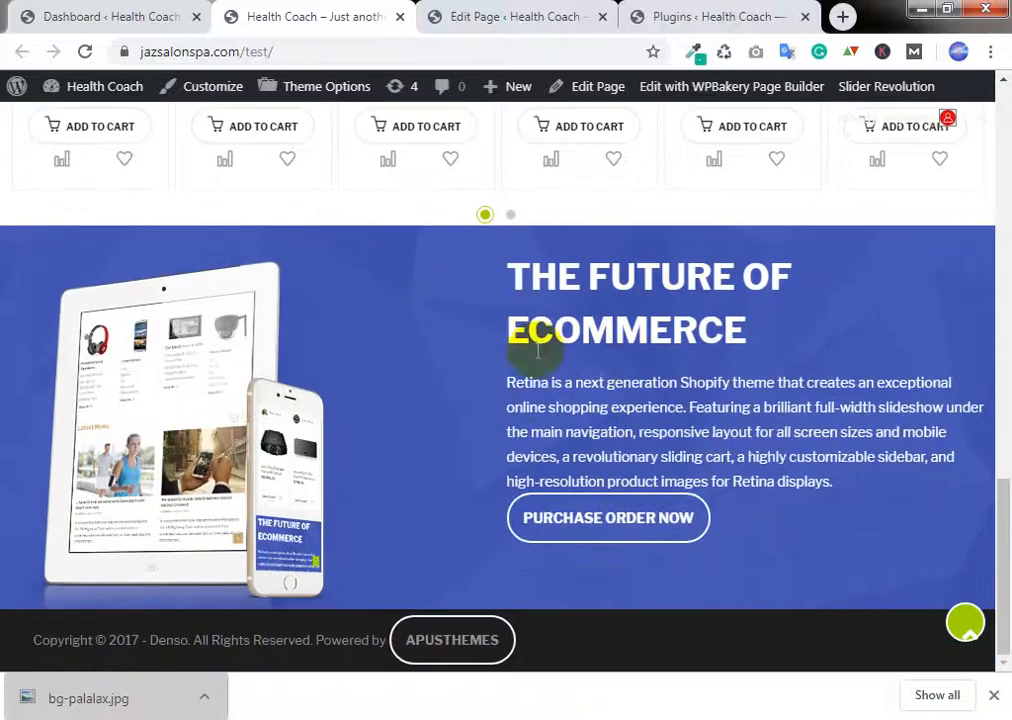
click(440, 12)
click(380, 10)
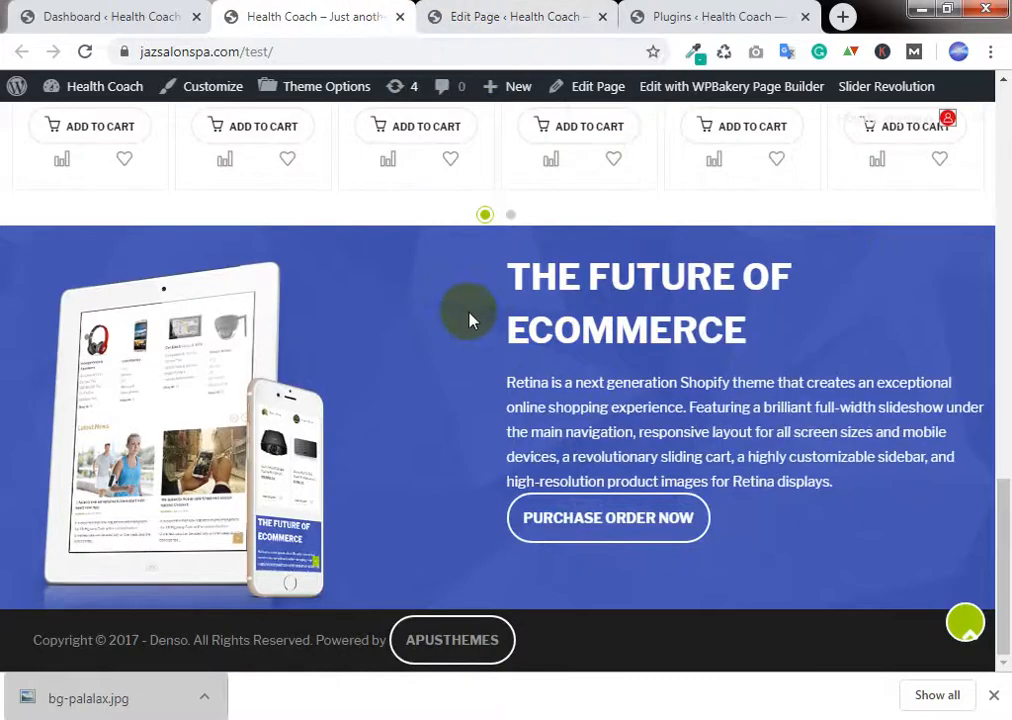
scroll(470, 318, up, 8)
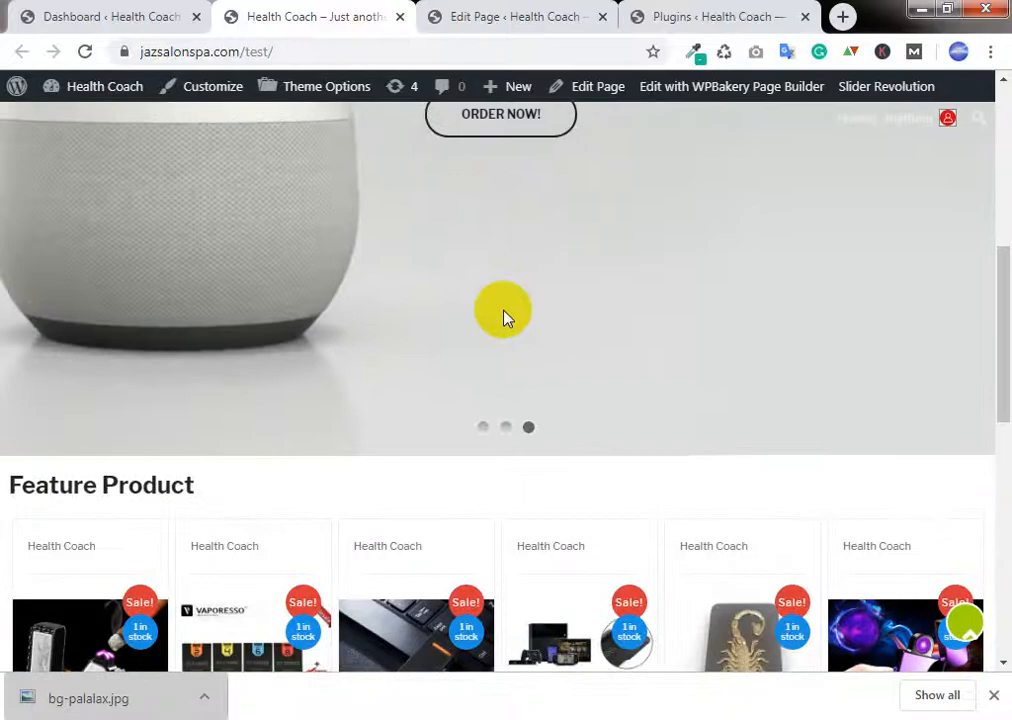
scroll(503, 318, up, 5)
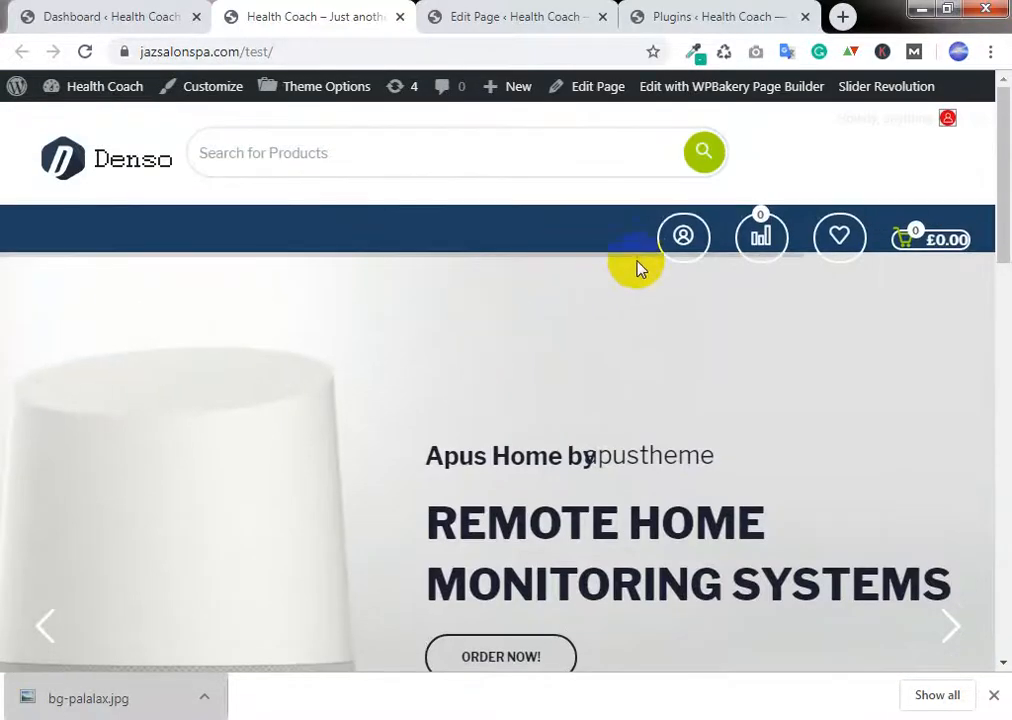
Step: Close the shop's front page and the Home page editor, and return to the WordPress dashboard
click(400, 17)
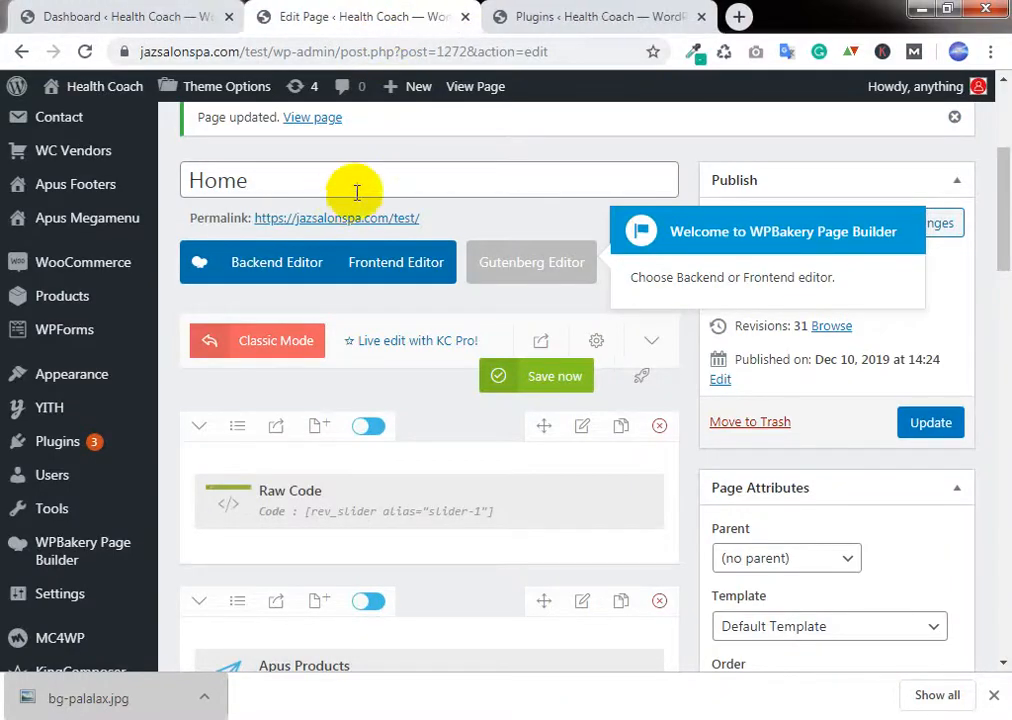
click(465, 16)
click(40, 15)
Step: Open the list of all pages in the WordPress admin
scroll(100, 160, down, 4)
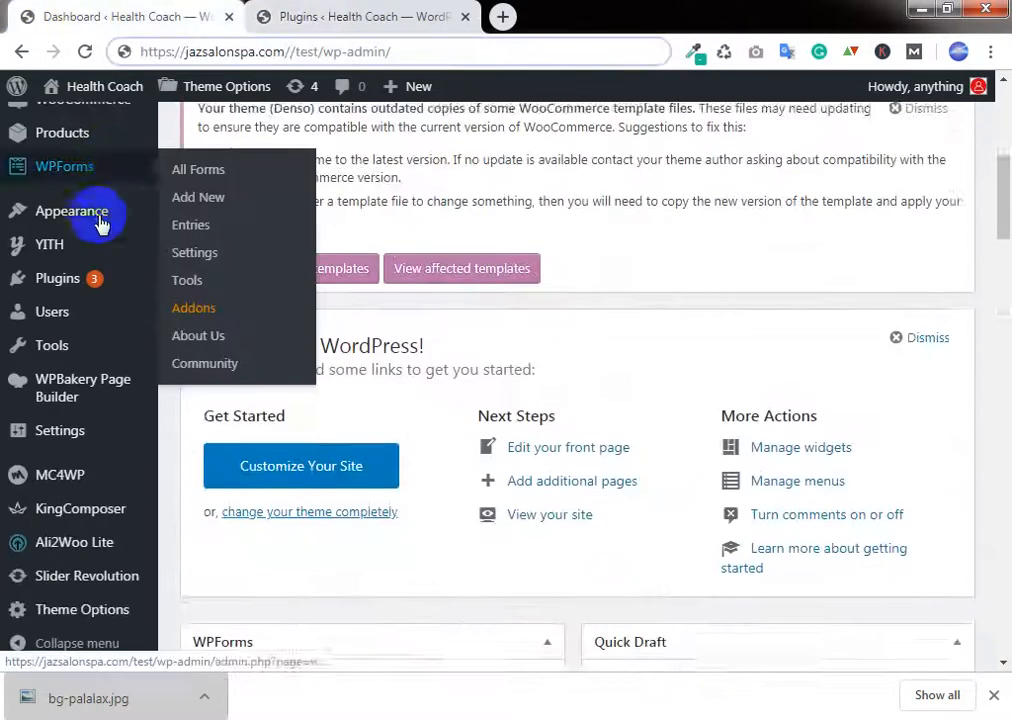
mouse_move(72, 221)
scroll(72, 221, up, 5)
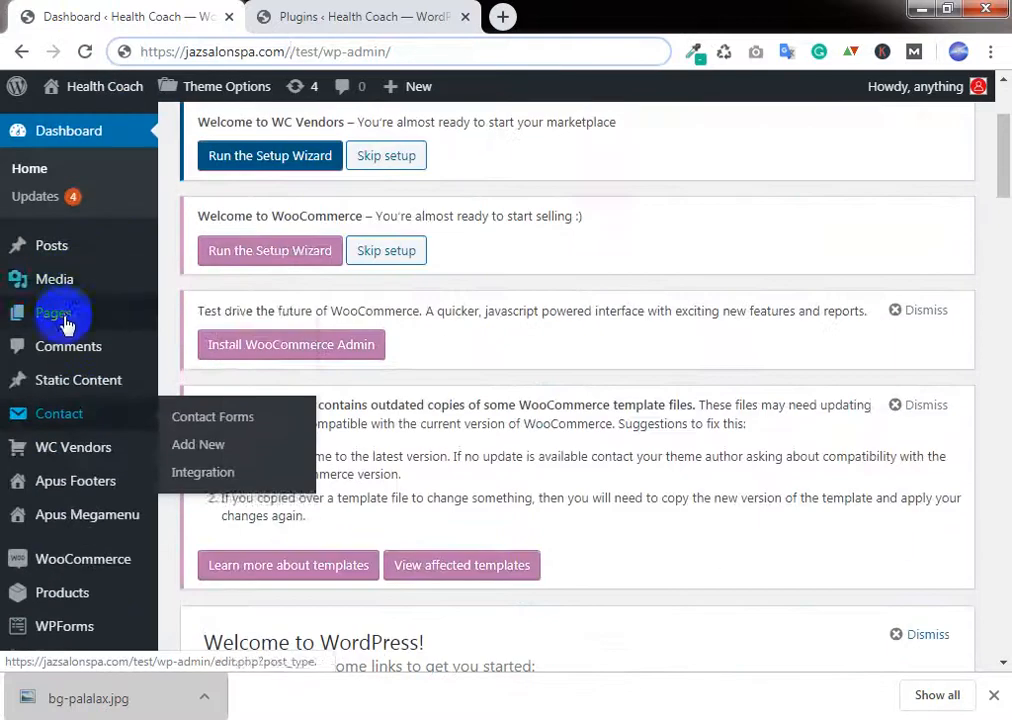
click(64, 316)
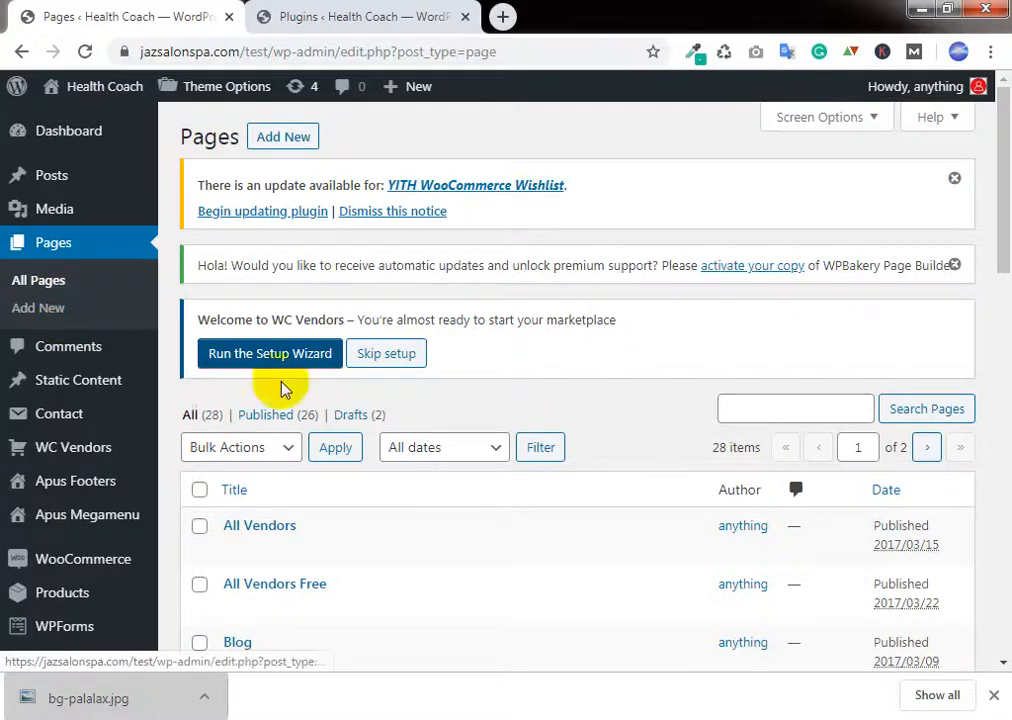
Step: View the Home 1 demo page in a new browser tab
scroll(296, 373, down, 7)
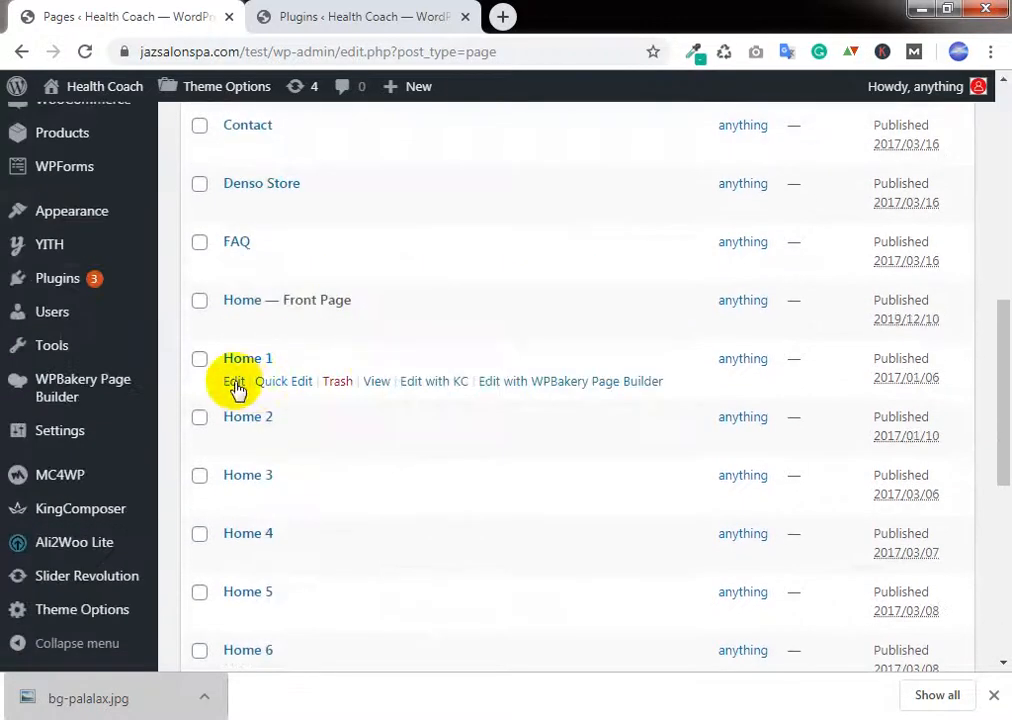
right_click(376, 386)
click(400, 393)
click(548, 10)
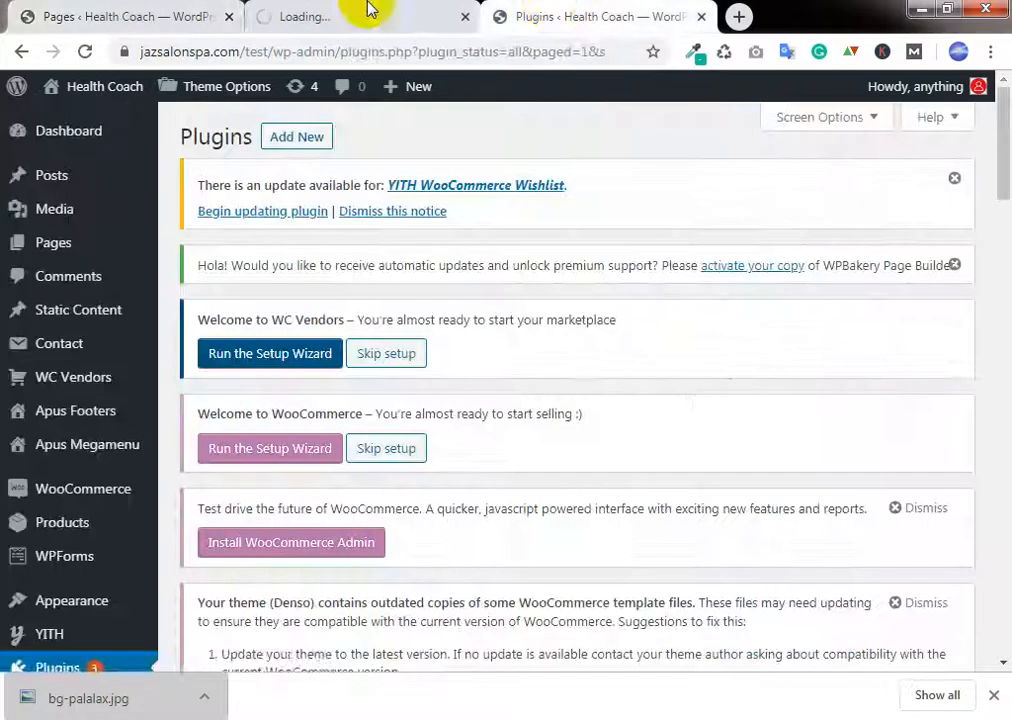
click(370, 9)
click(417, 52)
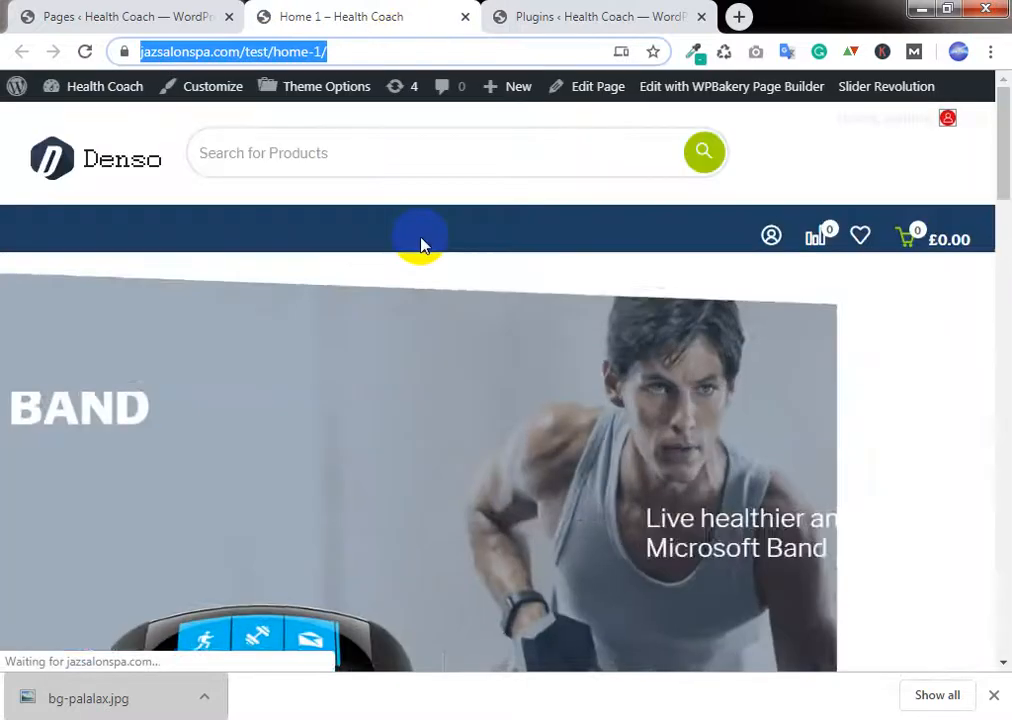
Step: Examine the Home 1 demo layout, including its slider, Feature Product, Sale Off and Top Categories this Month sections
scroll(433, 245, down, 2)
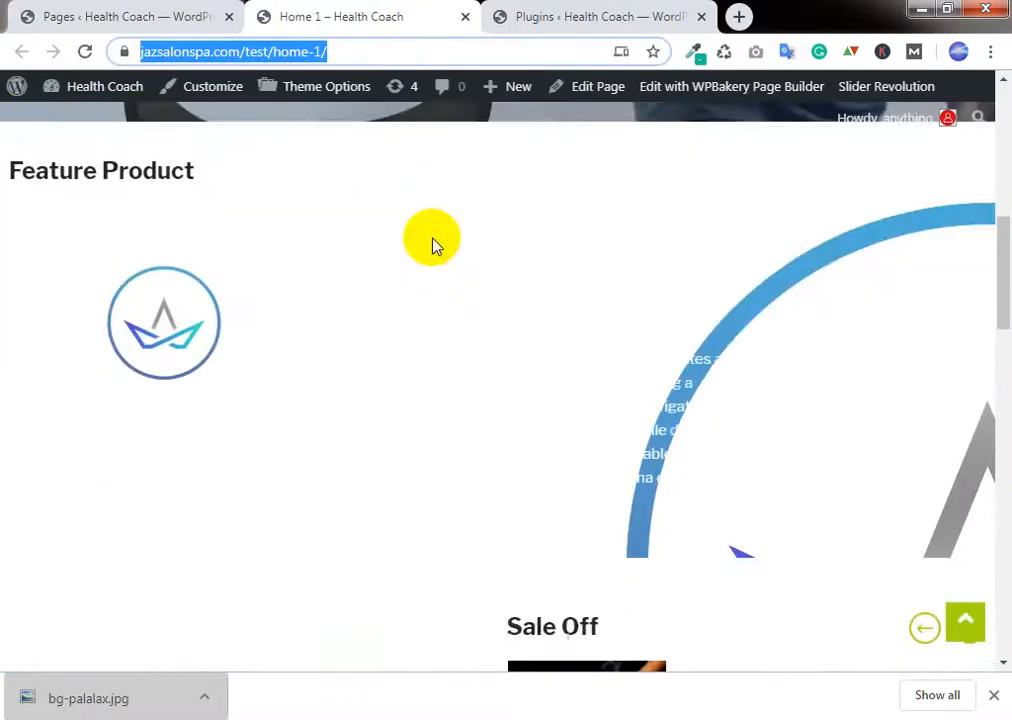
scroll(588, 388, down, 3)
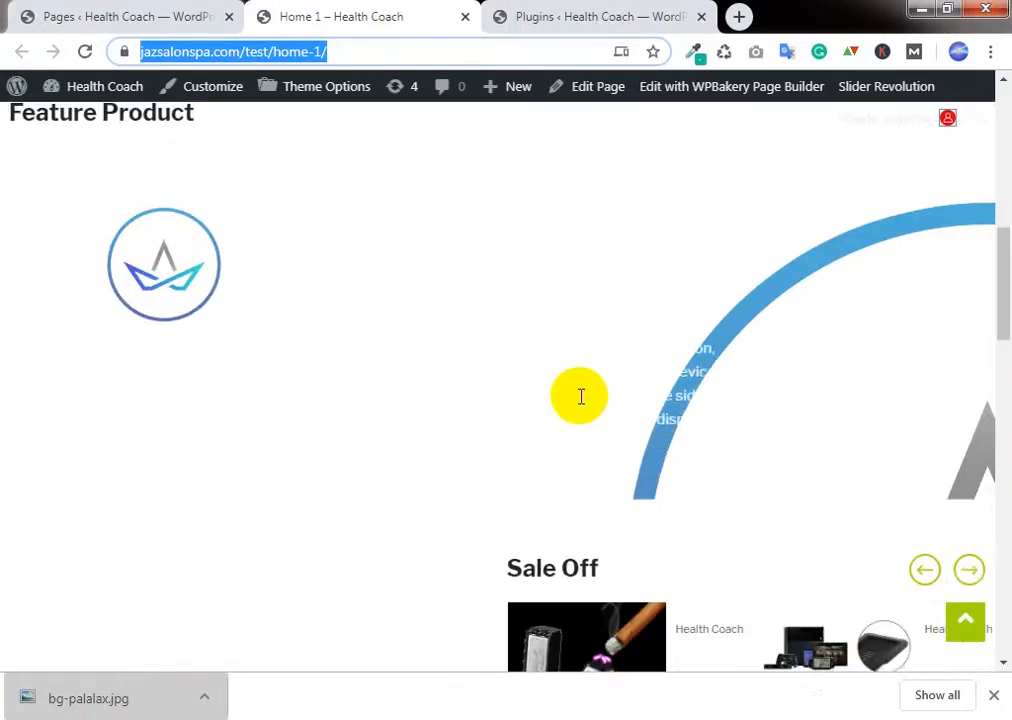
scroll(416, 330, up, 3)
drag(221, 278, 680, 357)
scroll(600, 330, up, 2)
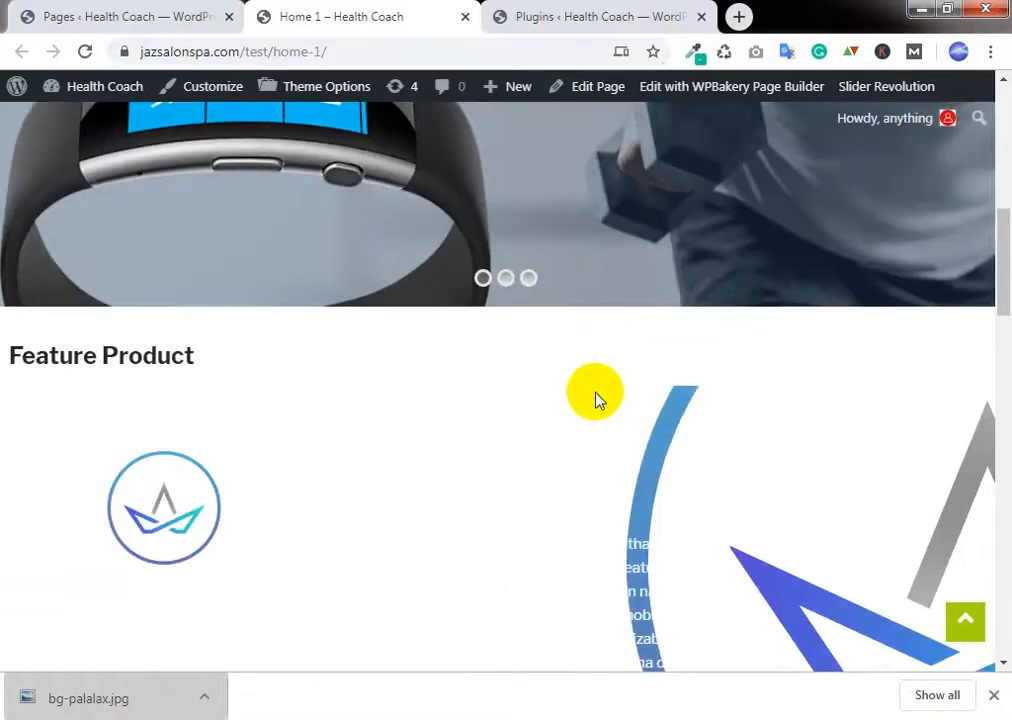
scroll(595, 398, down, 9)
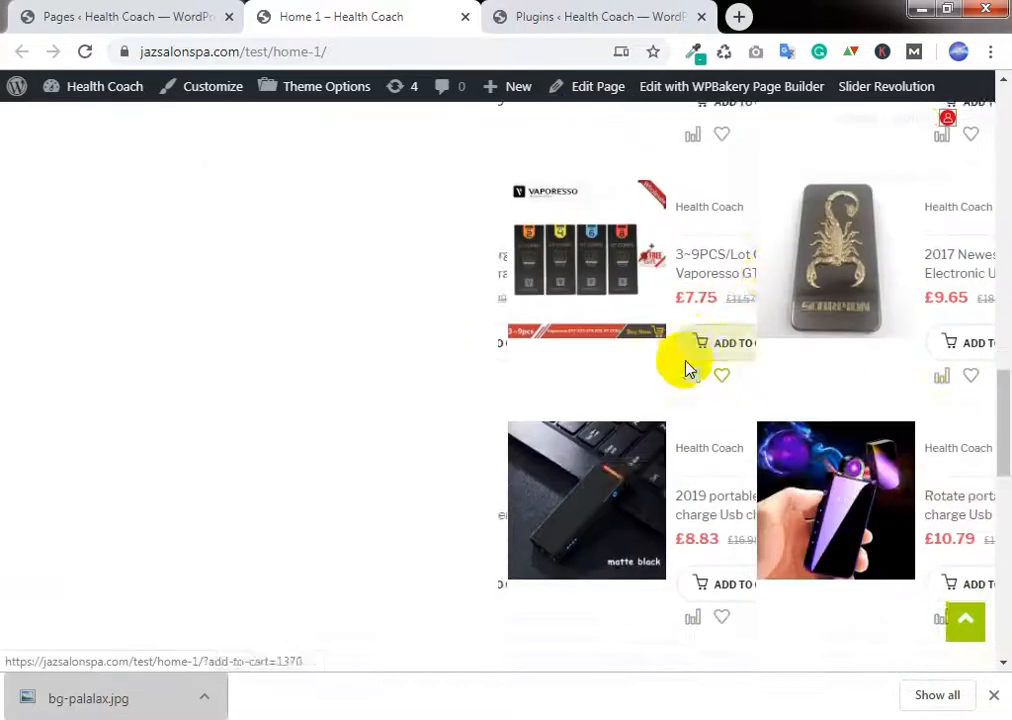
scroll(560, 360, down, 4)
scroll(350, 350, down, 6)
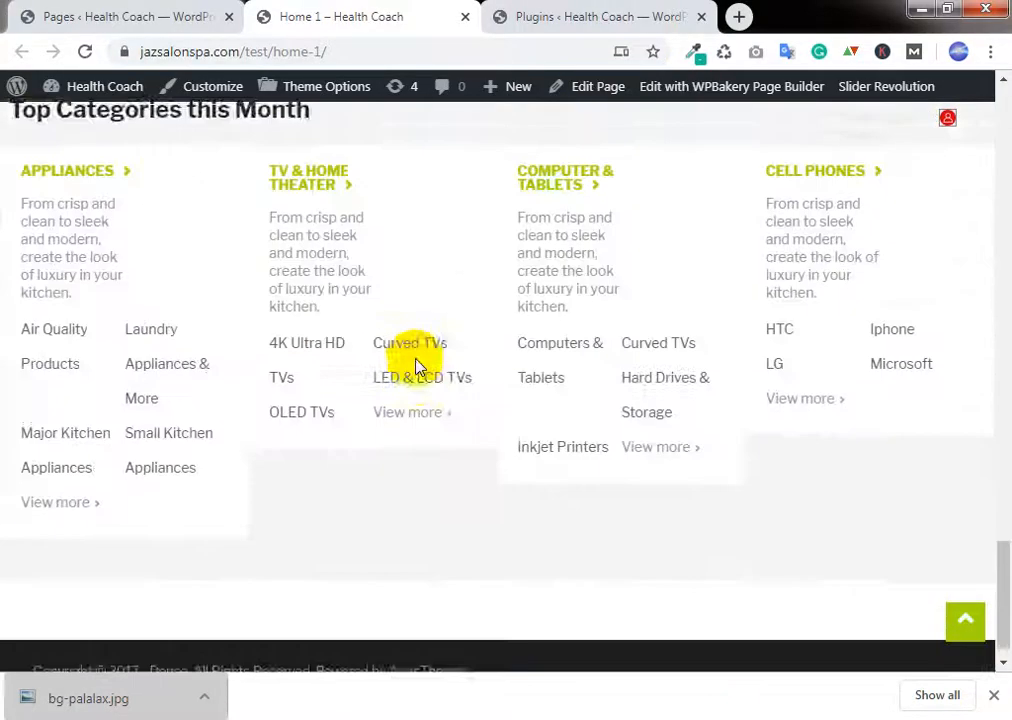
scroll(441, 370, up, 15)
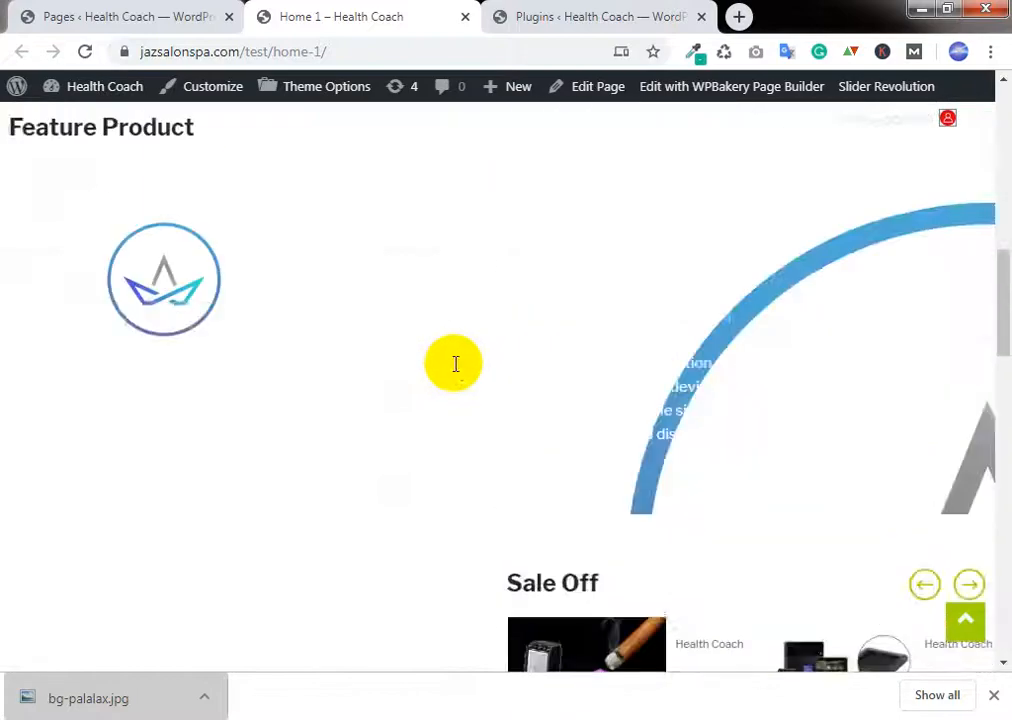
scroll(455, 364, up, 10)
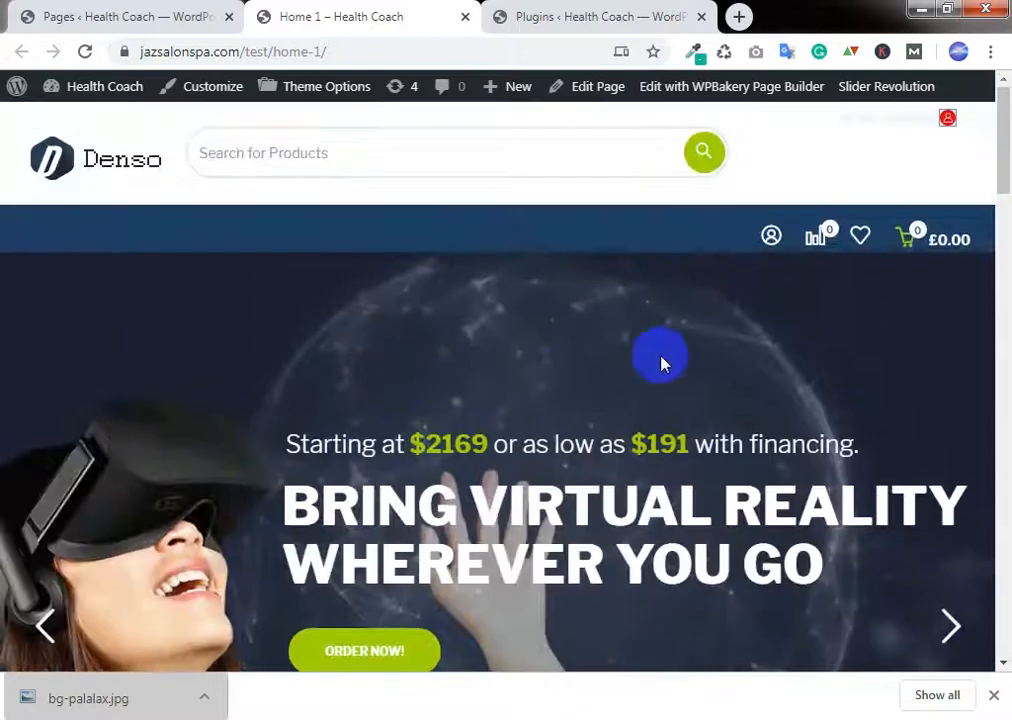
scroll(660, 364, down, 10)
Step: Return to the pages list and view the Home 2 demo page in a new browser tab
click(195, 12)
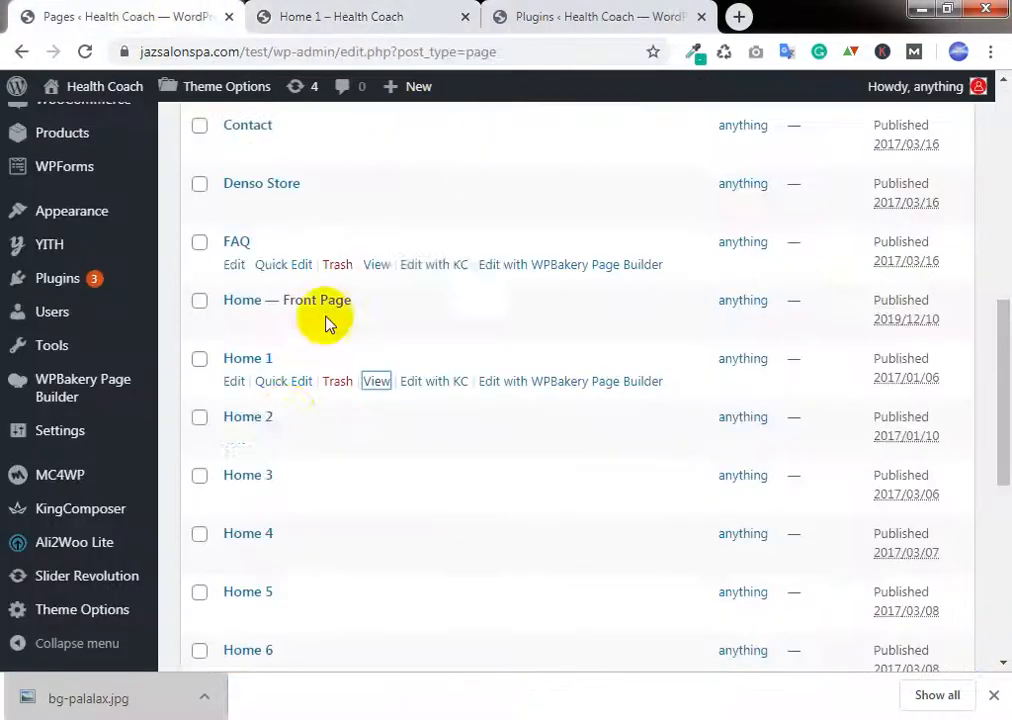
right_click(376, 440)
click(459, 452)
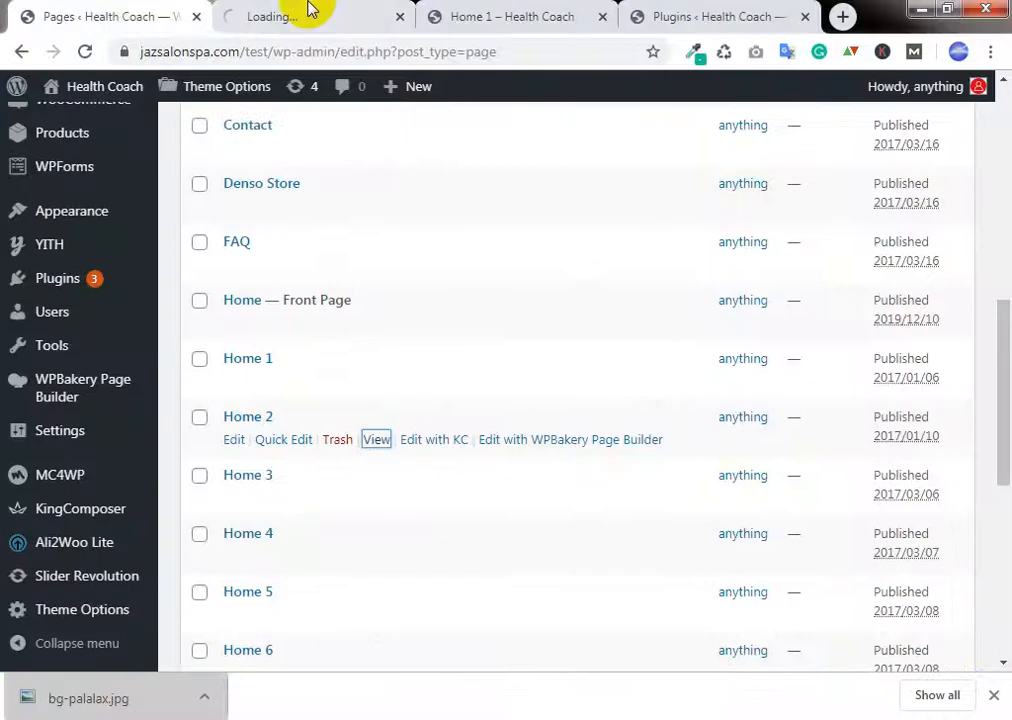
click(308, 12)
click(106, 12)
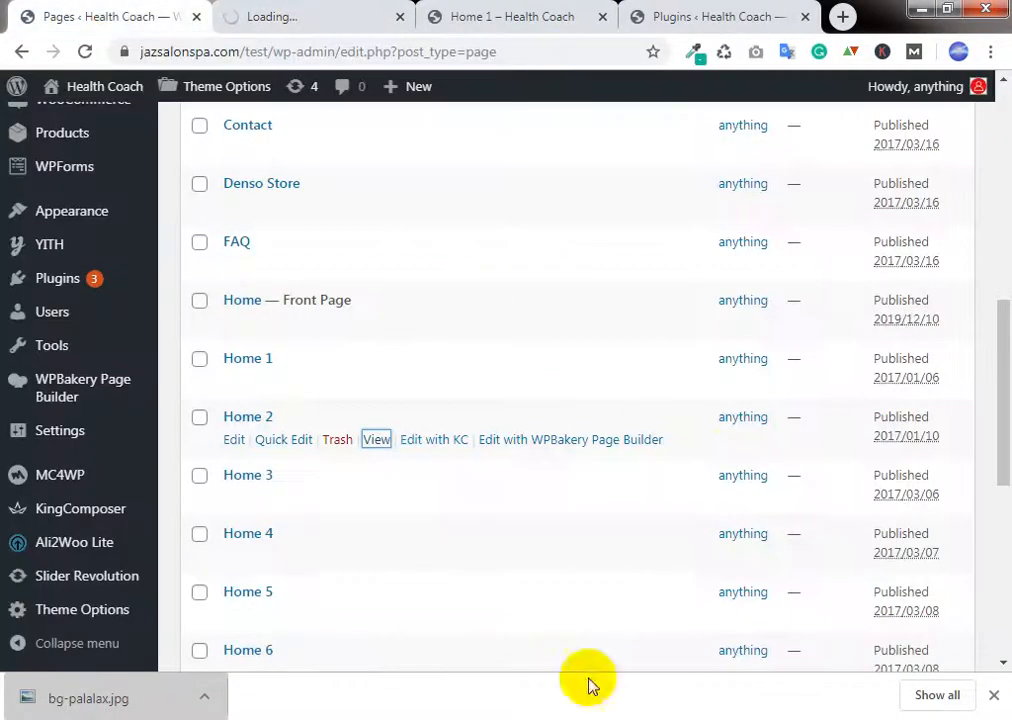
click(282, 12)
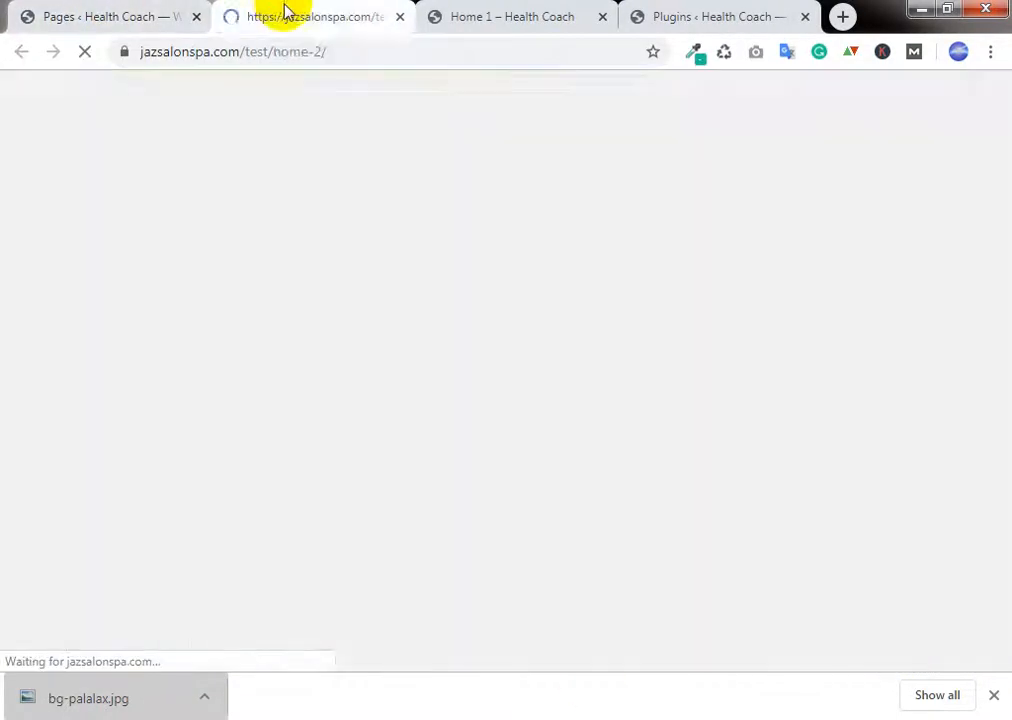
Step: Examine the Home 2 demo page, including its slider area, Feature Product, Sale Off, category blocks and product carousel
click(396, 53)
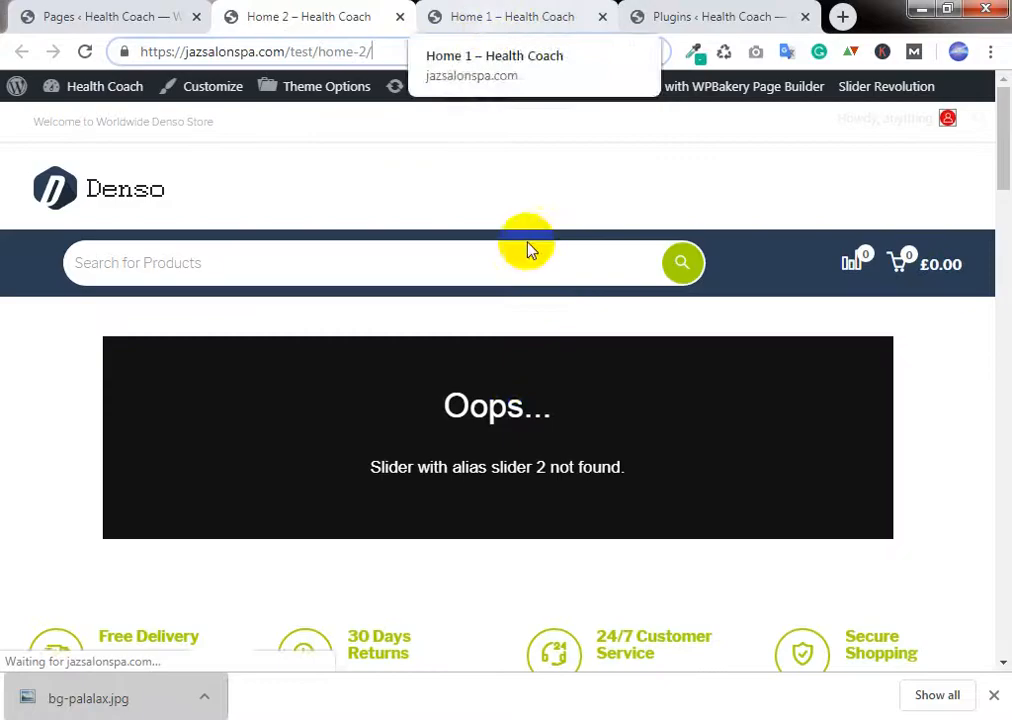
scroll(474, 368, down, 7)
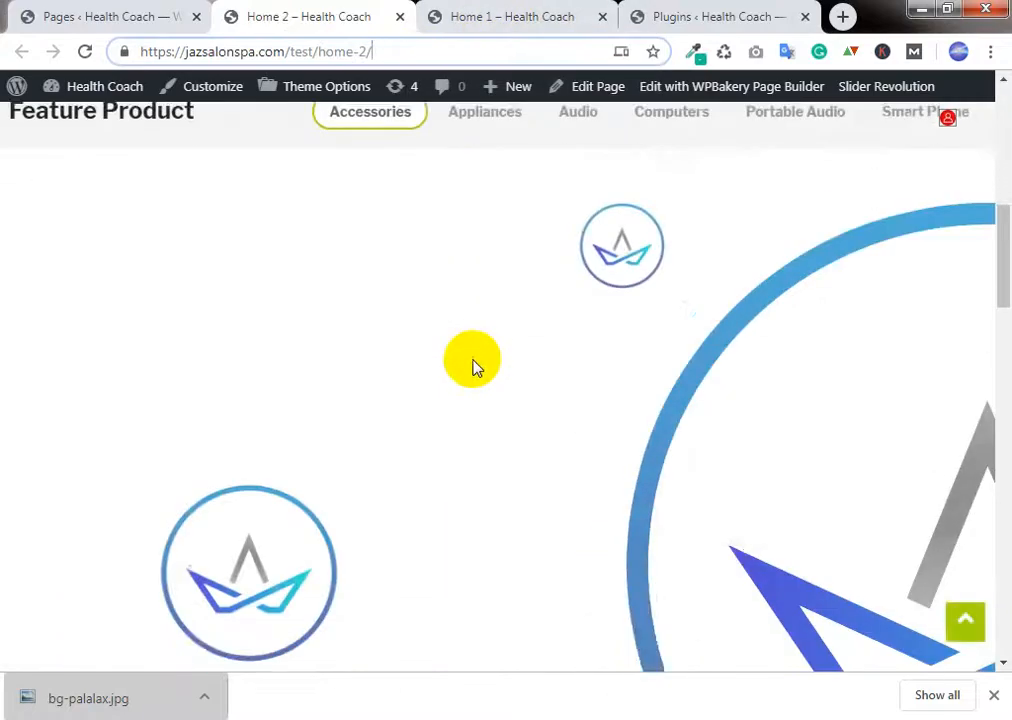
scroll(474, 366, down, 3)
scroll(474, 362, down, 2)
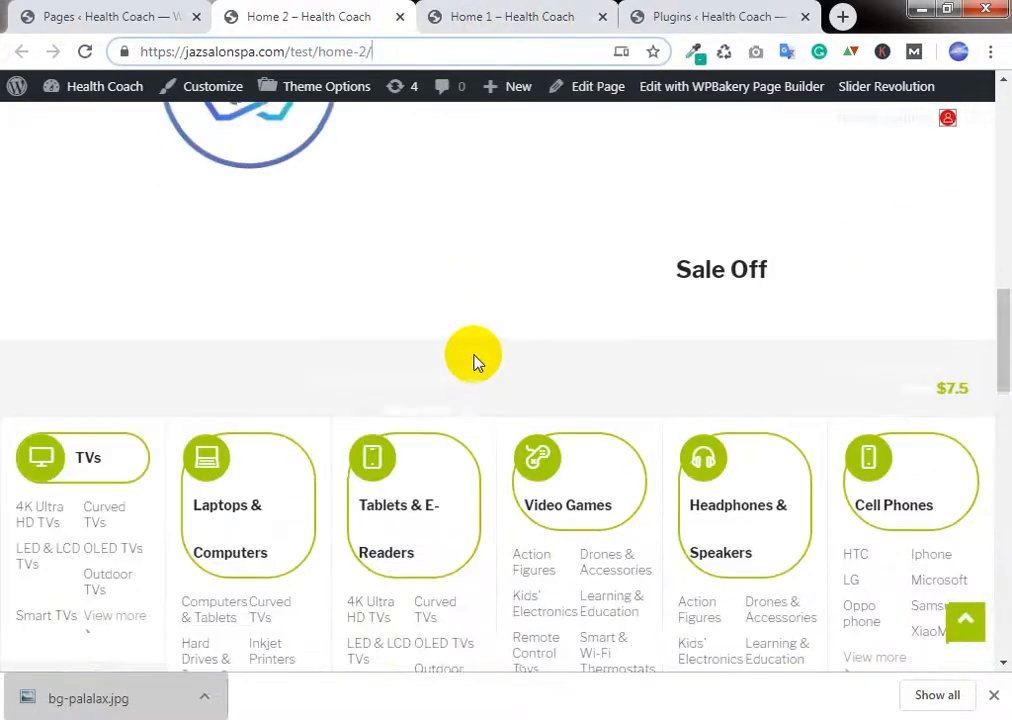
scroll(474, 362, down, 3)
scroll(316, 443, down, 1)
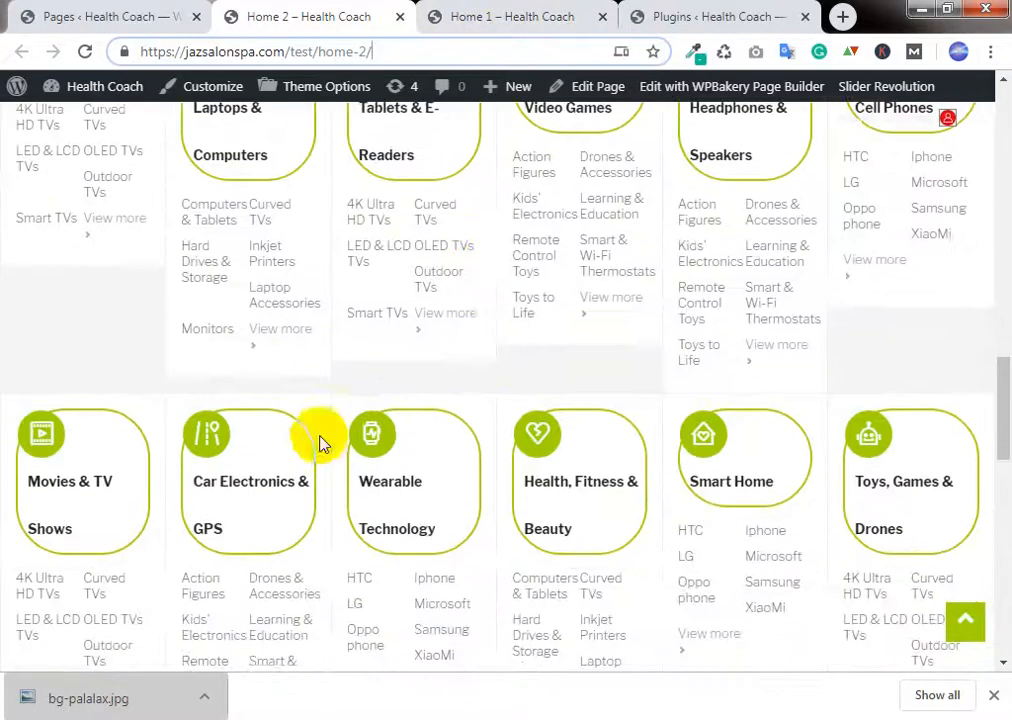
scroll(271, 497, down, 8)
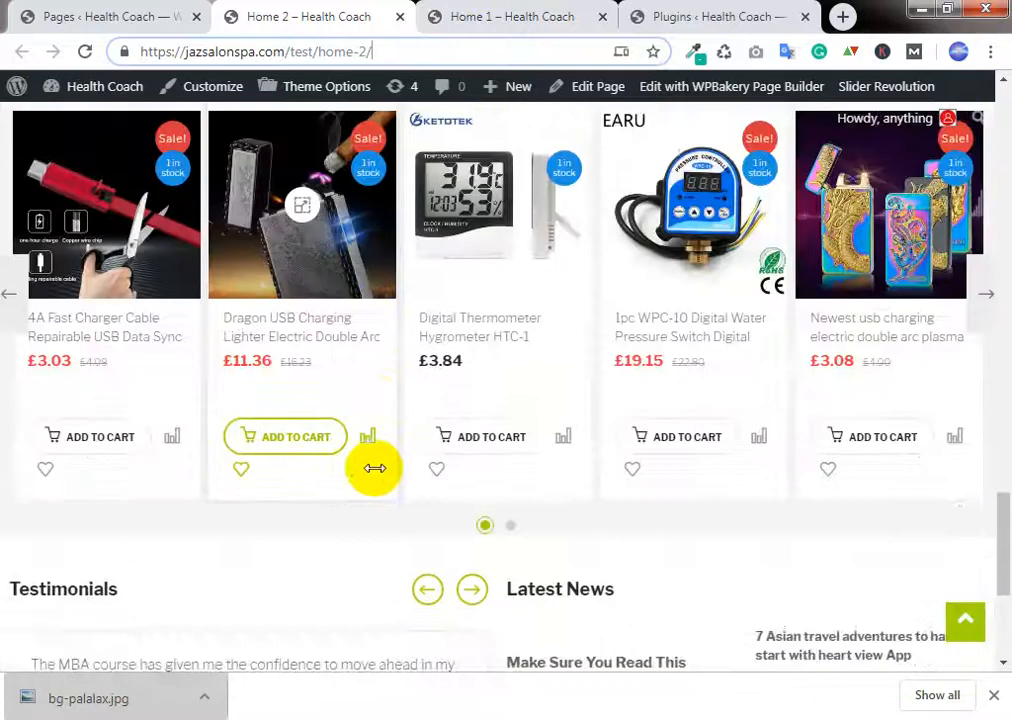
scroll(374, 468, up, 7)
drag(300, 413, 672, 415)
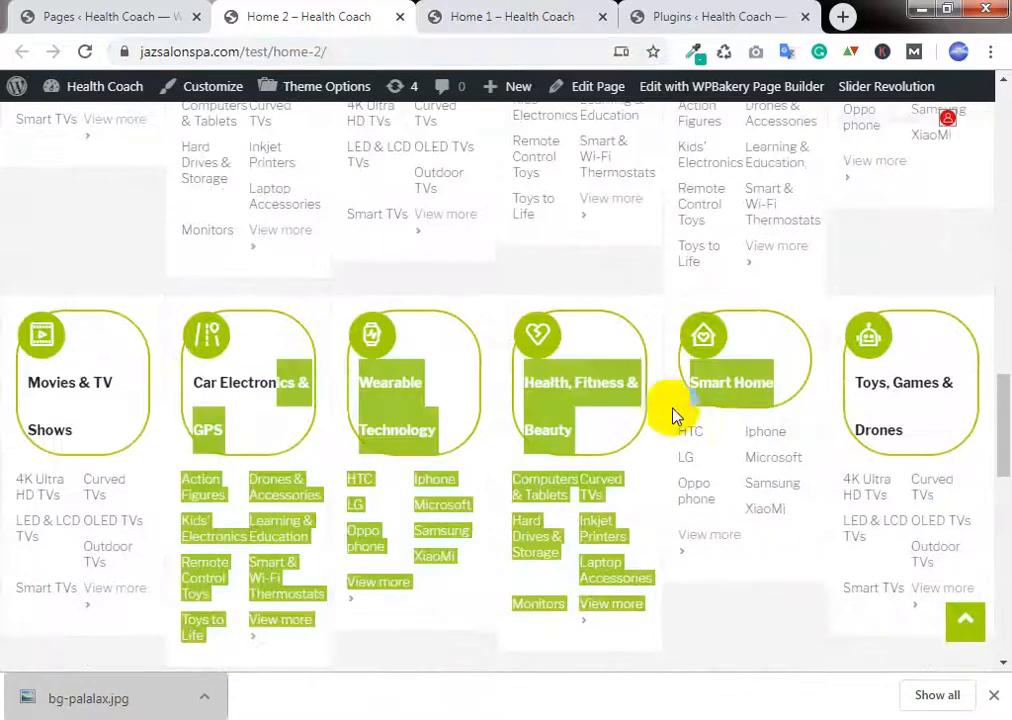
click(727, 485)
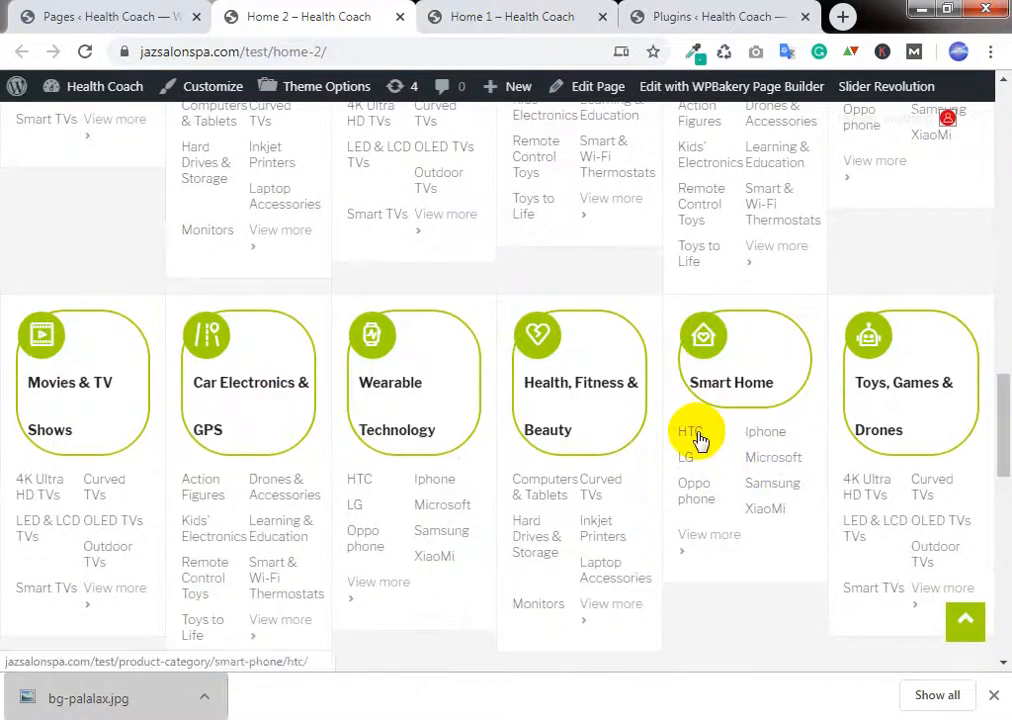
scroll(710, 545, up, 5)
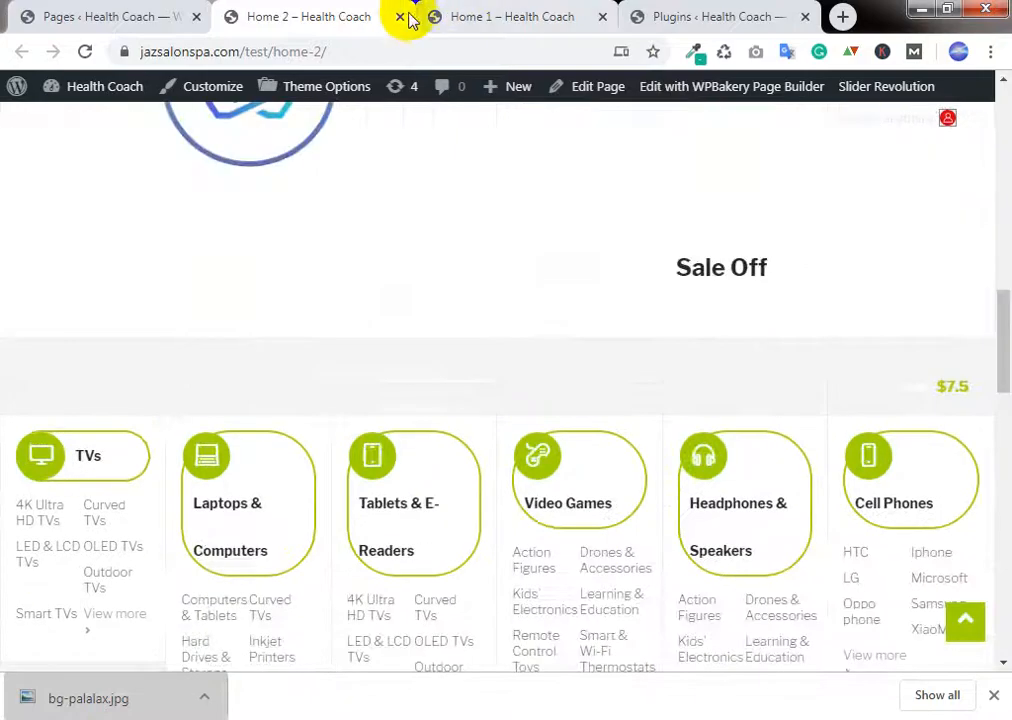
Step: Close the Home 2 page and review the service blocks and Top Categories this Month on the Home 1 page
click(402, 17)
click(380, 18)
scroll(445, 255, down, 10)
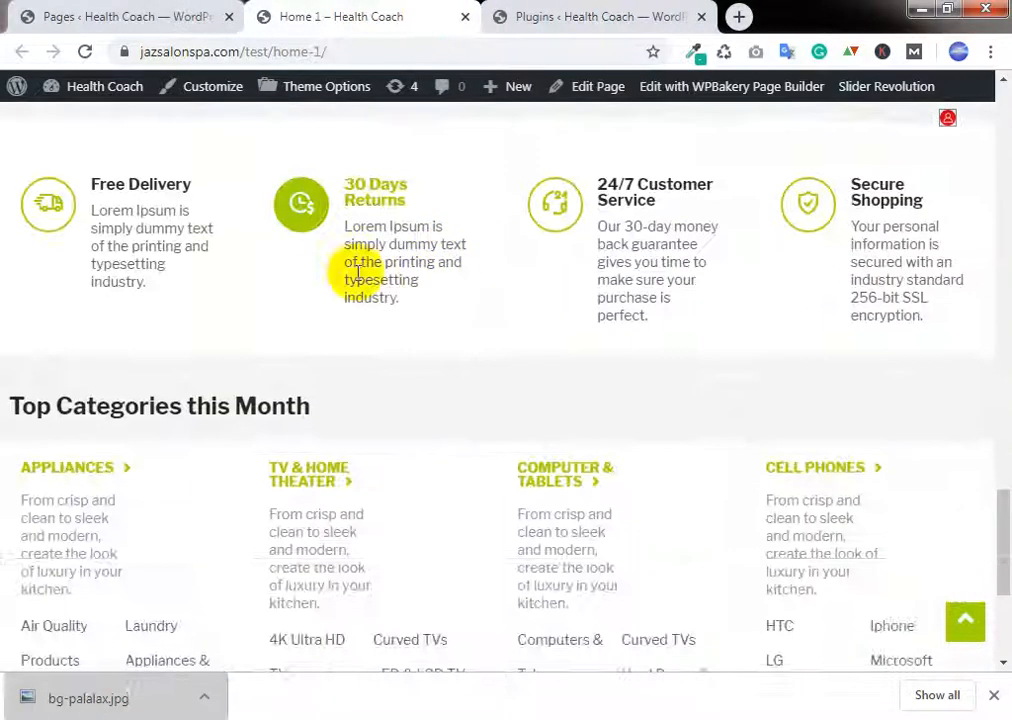
scroll(362, 267, up, 2)
Step: Look up denso in a new browser tab and open the theme's live demo at demoapus.com/denso/
click(739, 16)
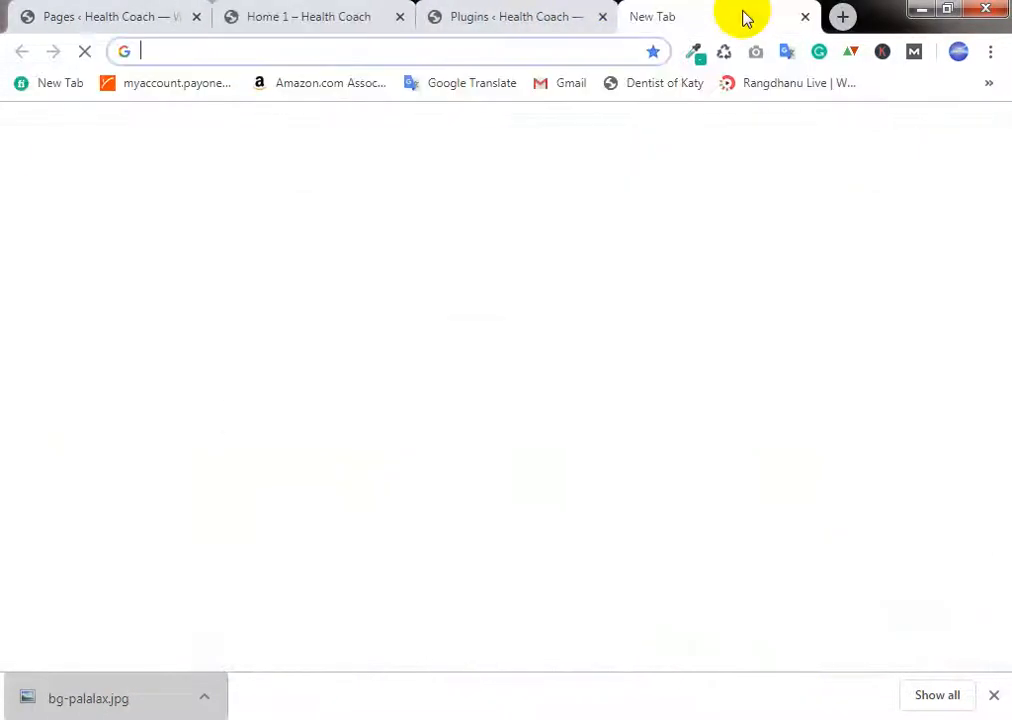
text(dens)
key(Return)
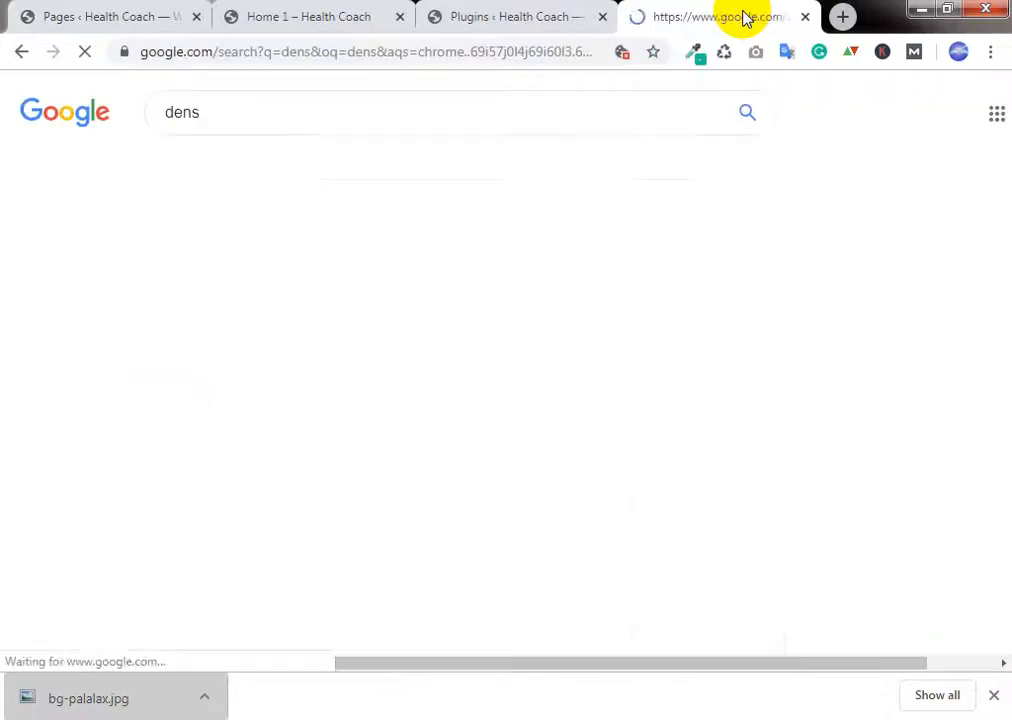
click(348, 58)
text(denso)
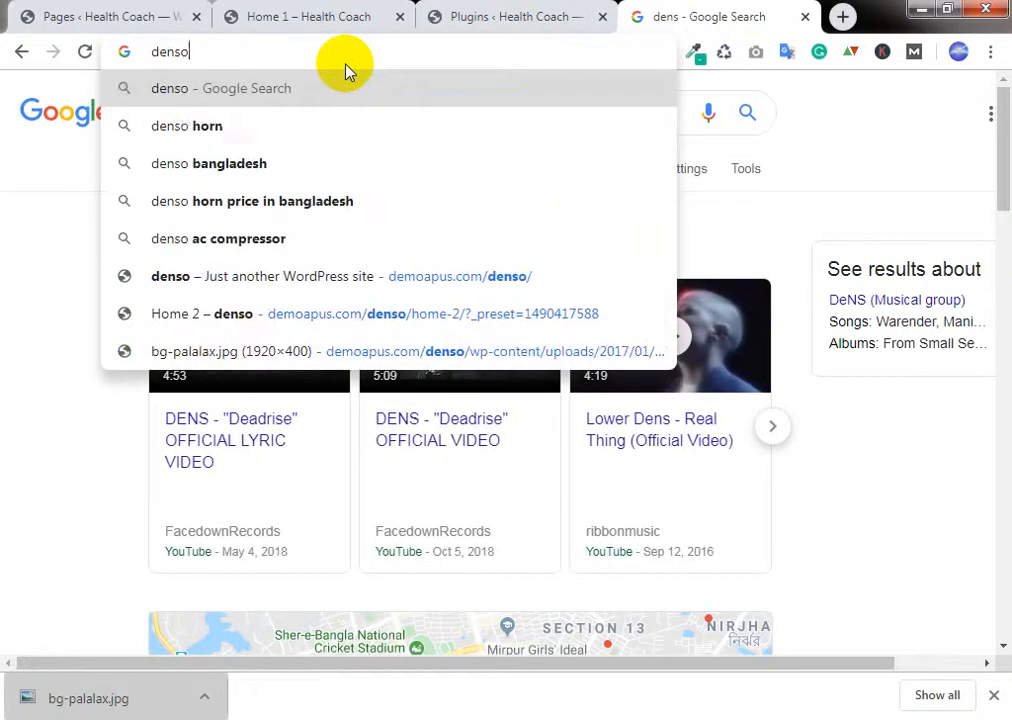
click(434, 288)
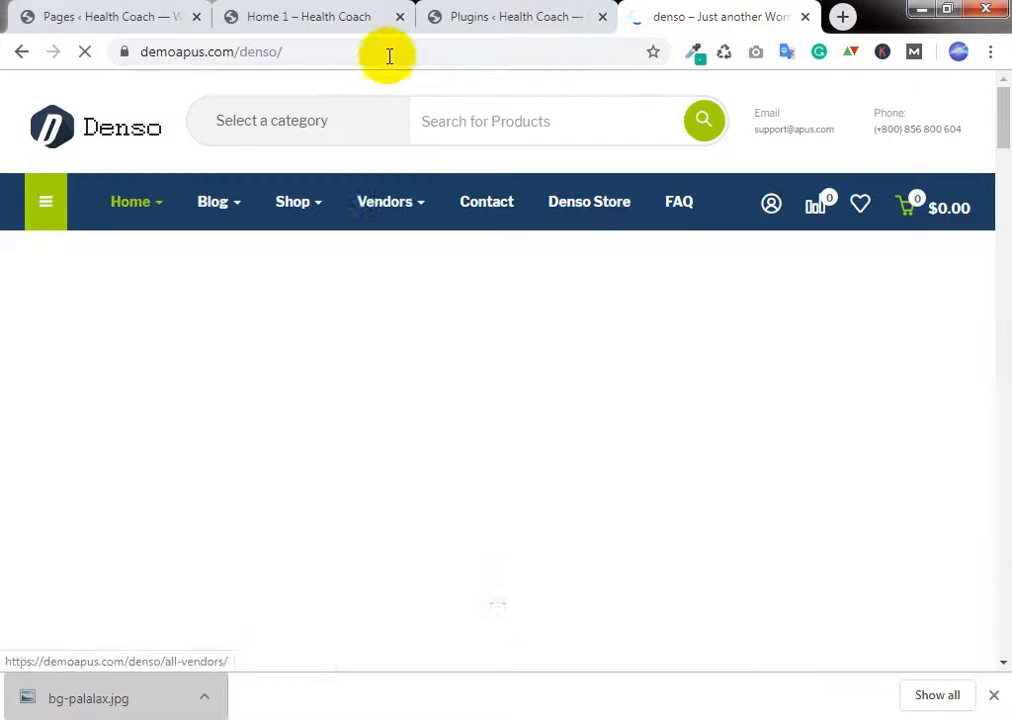
click(395, 45)
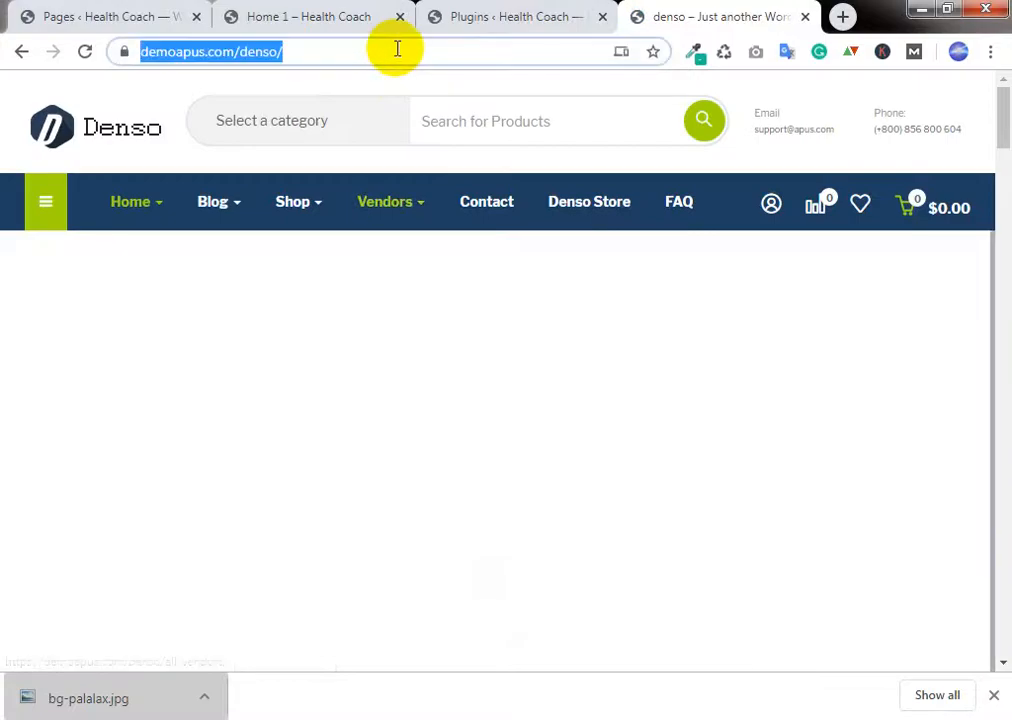
click(411, 51)
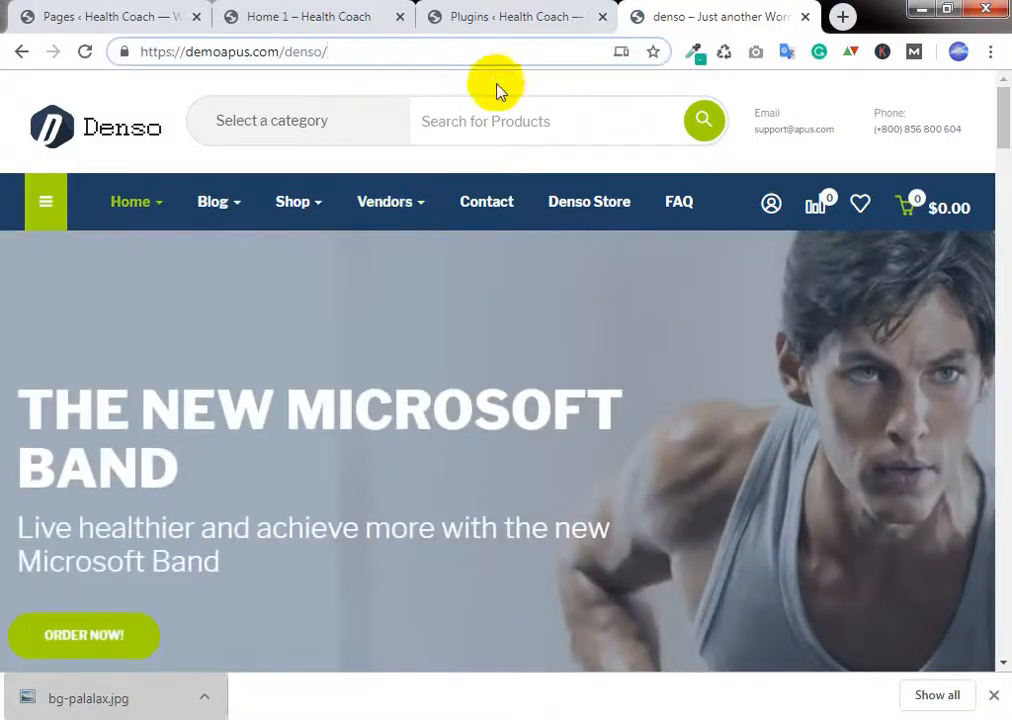
click(477, 119)
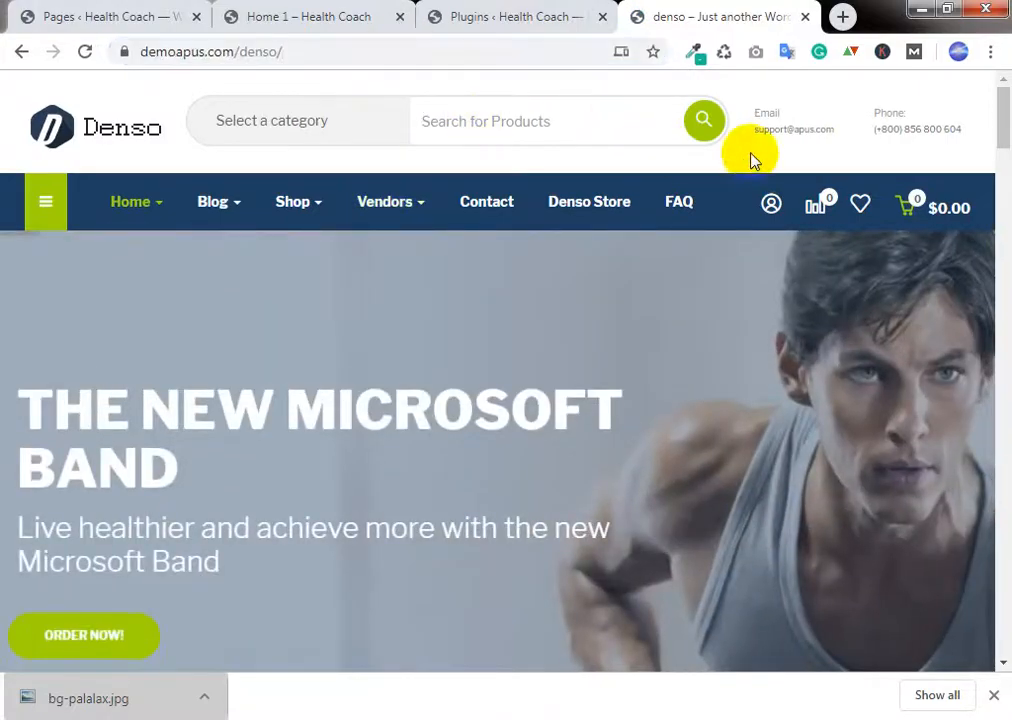
Step: Examine the denso demo homepage, including its Feature Product carousel, Special Offer, promotional banners and tabbed product sections
scroll(529, 276, down, 12)
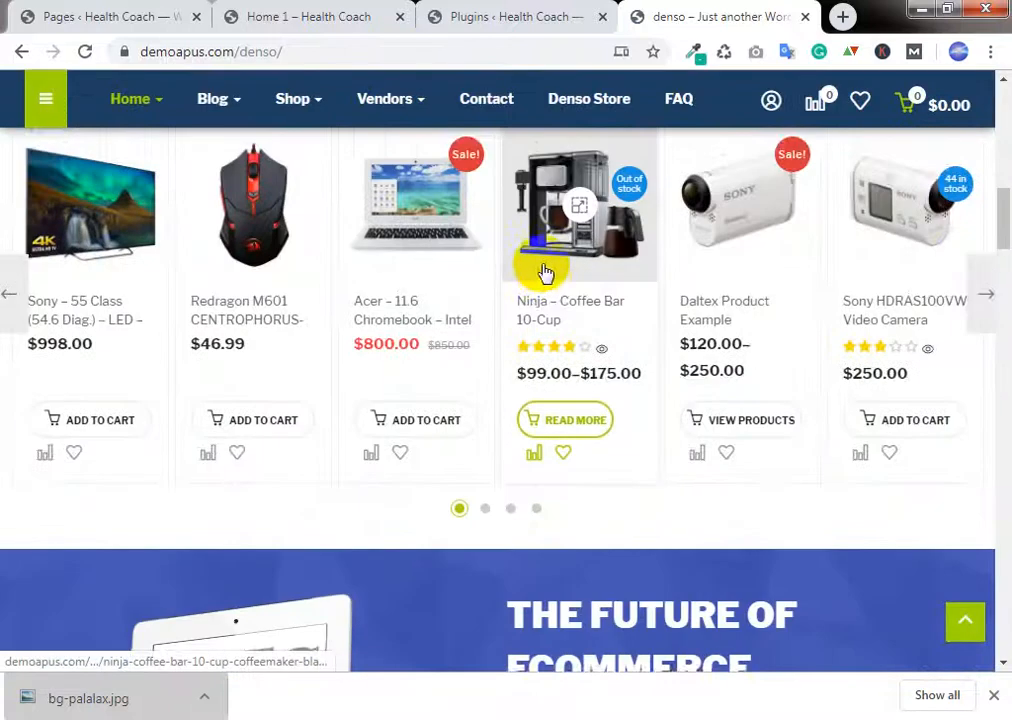
scroll(545, 268, up, 7)
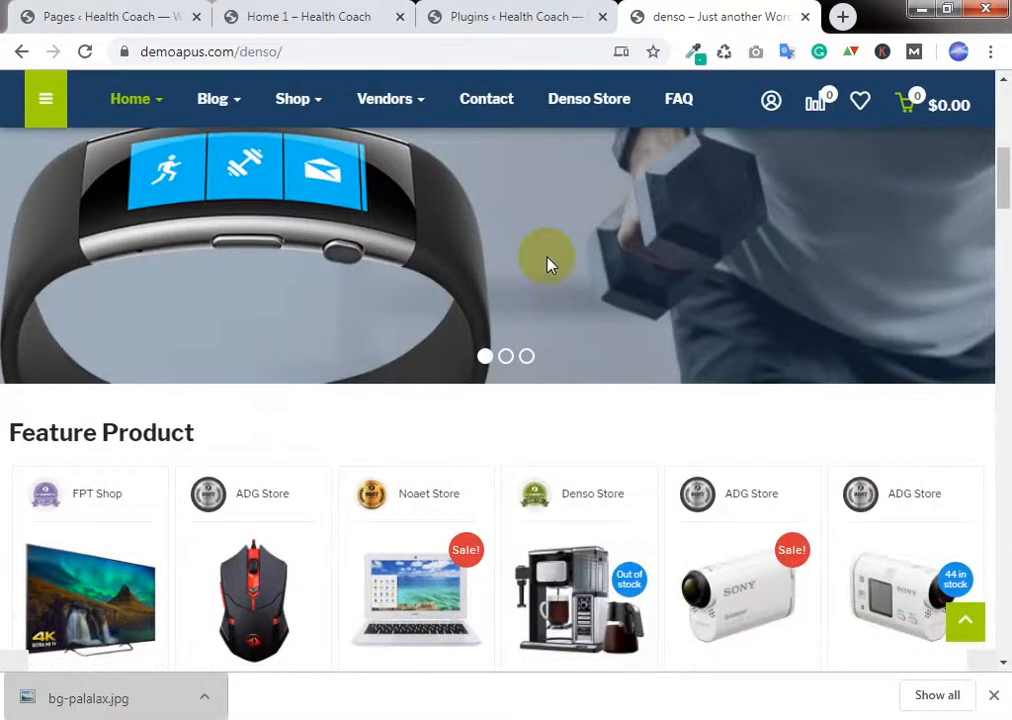
scroll(546, 262, down, 10)
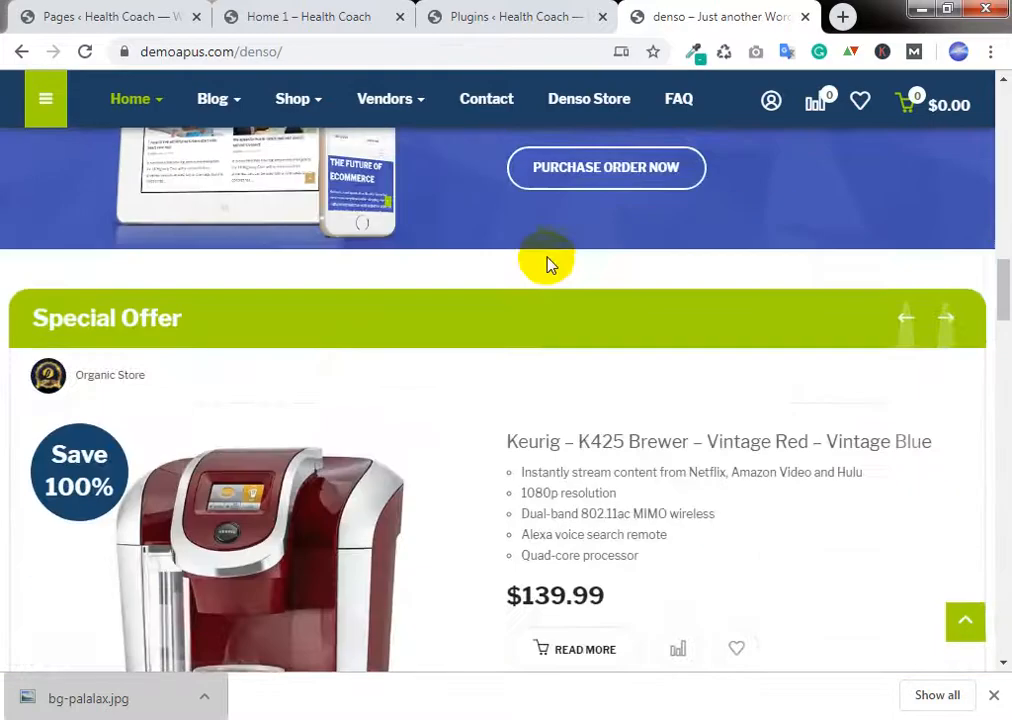
scroll(546, 262, down, 12)
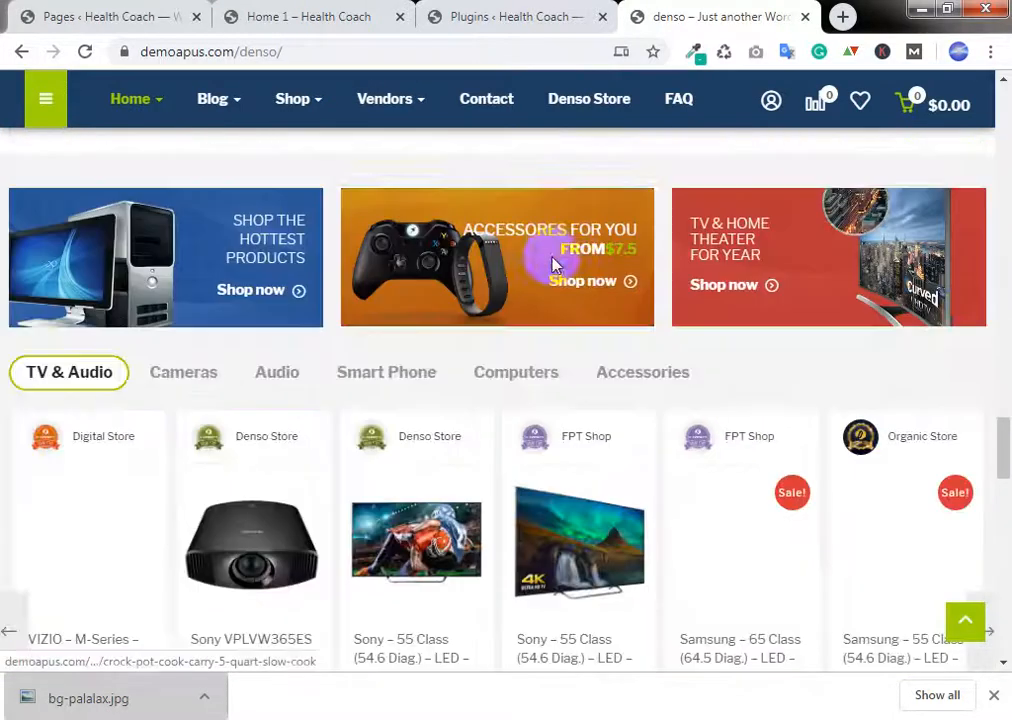
scroll(555, 265, down, 5)
scroll(556, 265, up, 6)
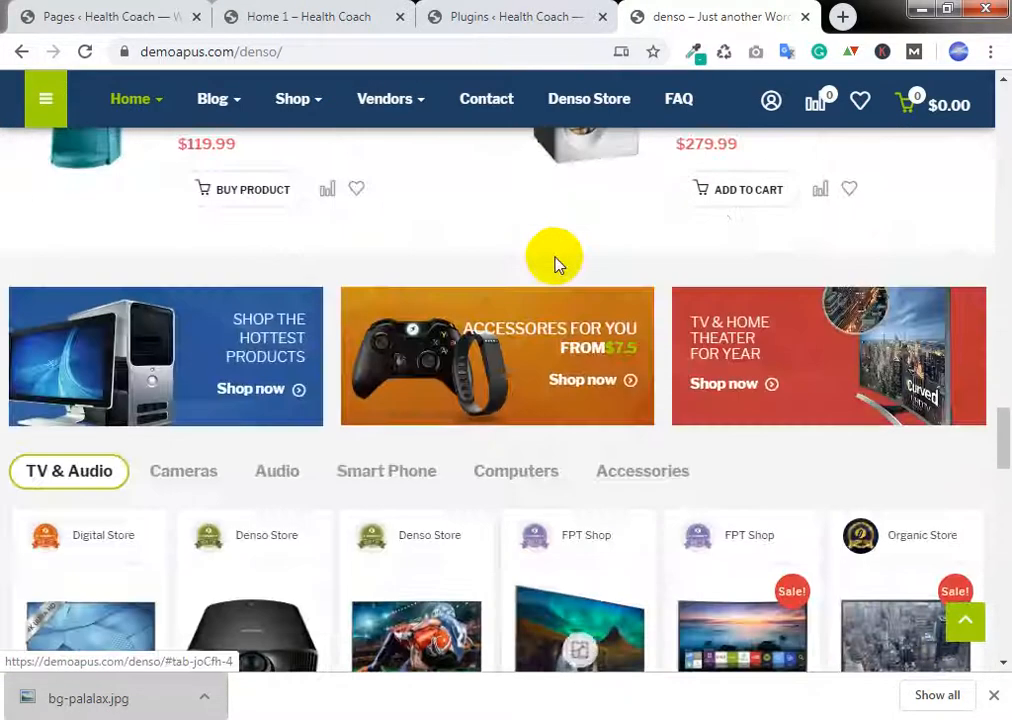
scroll(549, 260, up, 12)
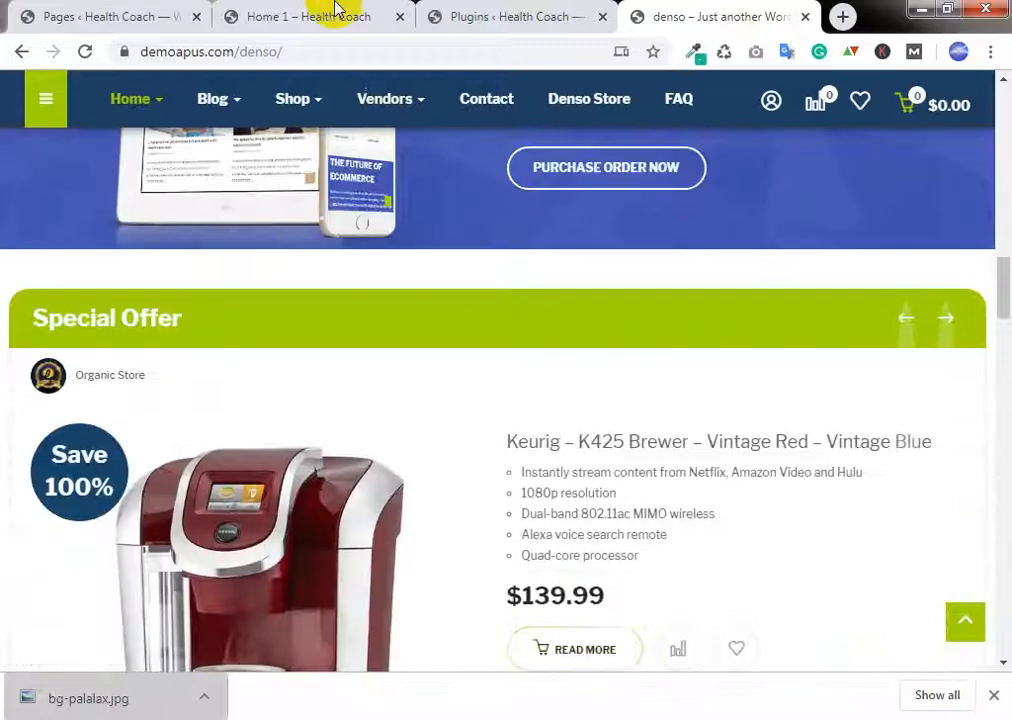
Step: Compare the slider and Feature Product section of the shop's Home 1 page with those of the denso demo
click(336, 12)
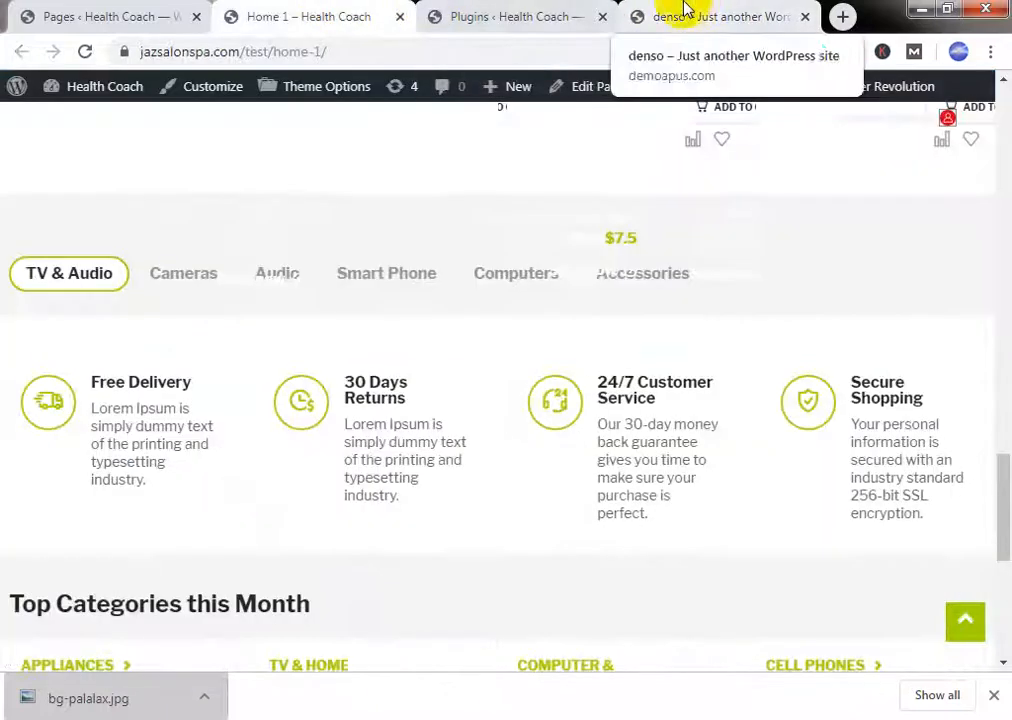
scroll(474, 255, up, 15)
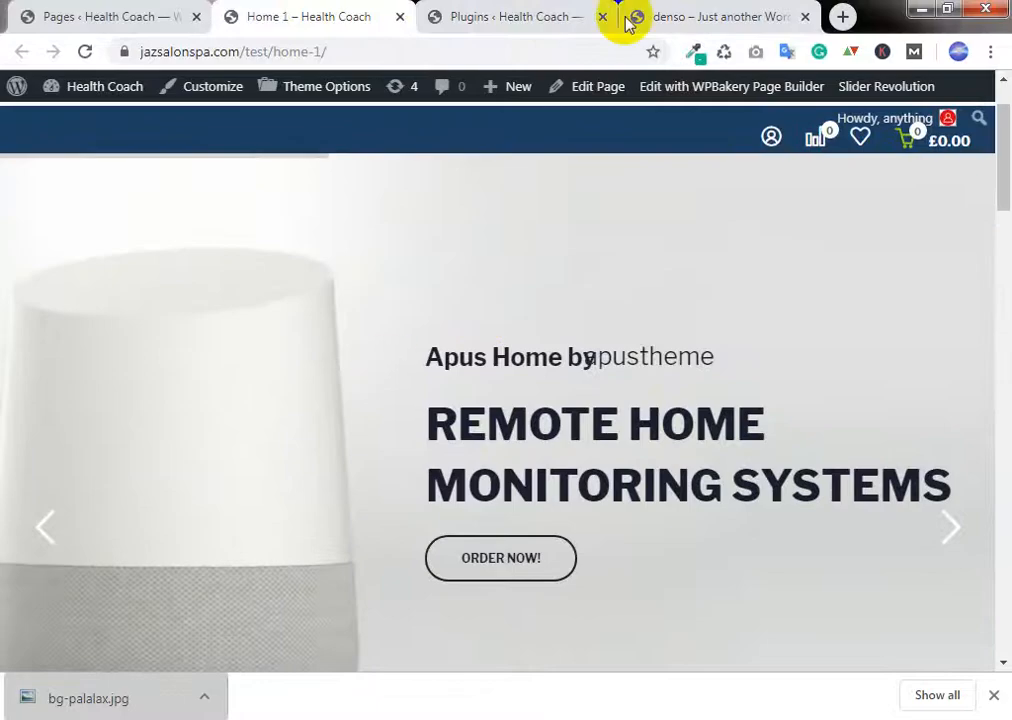
click(628, 22)
scroll(495, 285, up, 10)
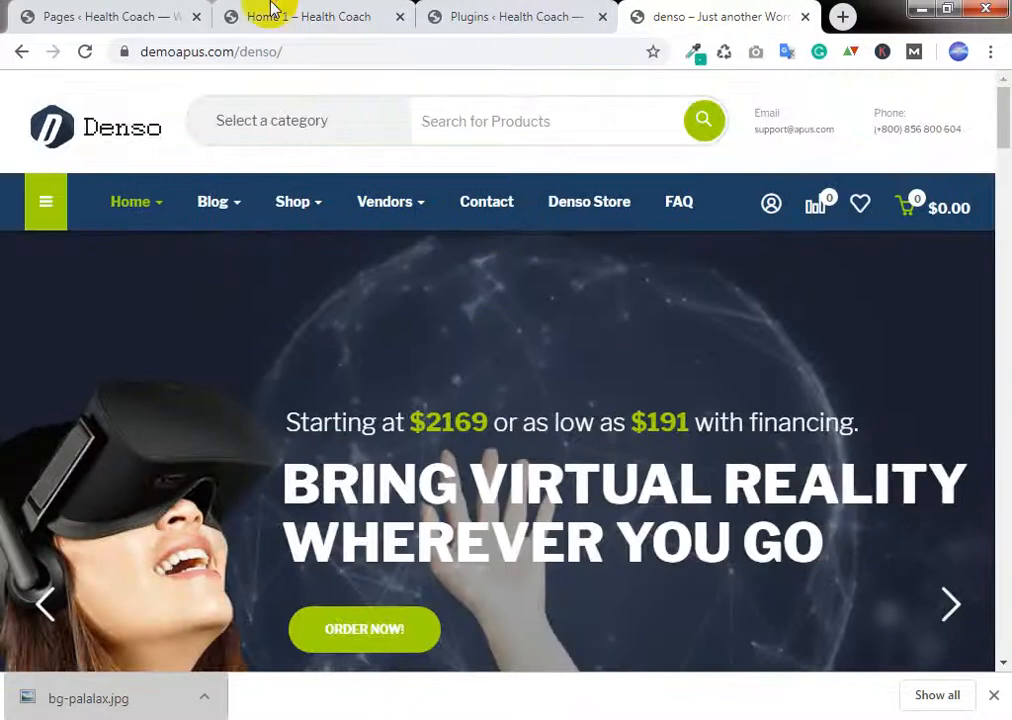
click(272, 12)
scroll(488, 360, down, 2)
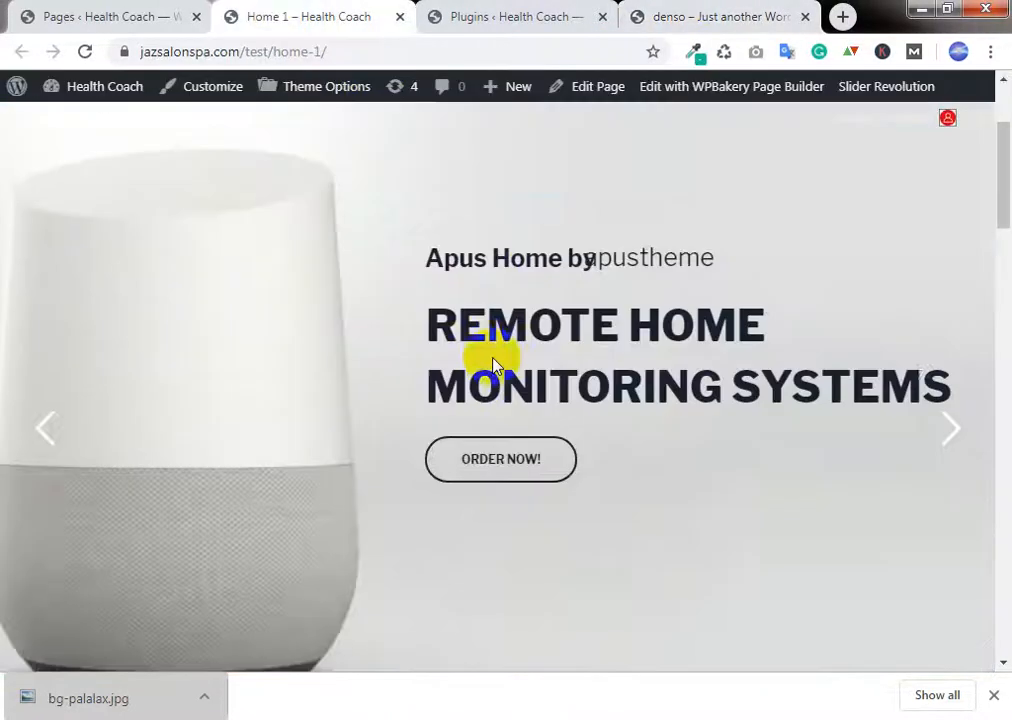
click(955, 428)
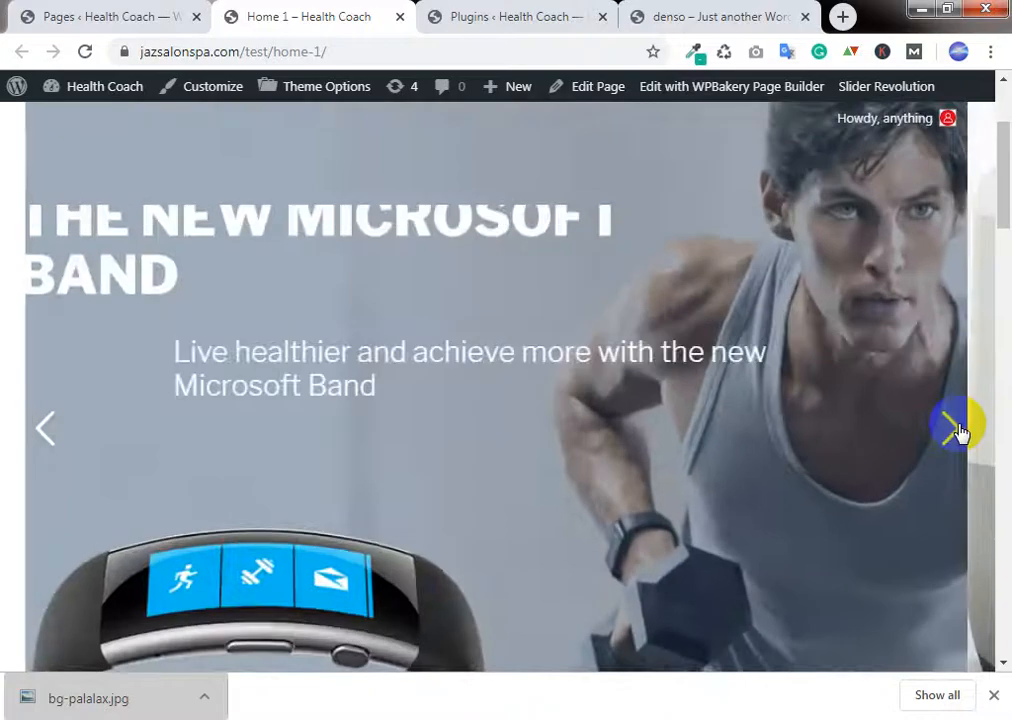
scroll(533, 339, down, 8)
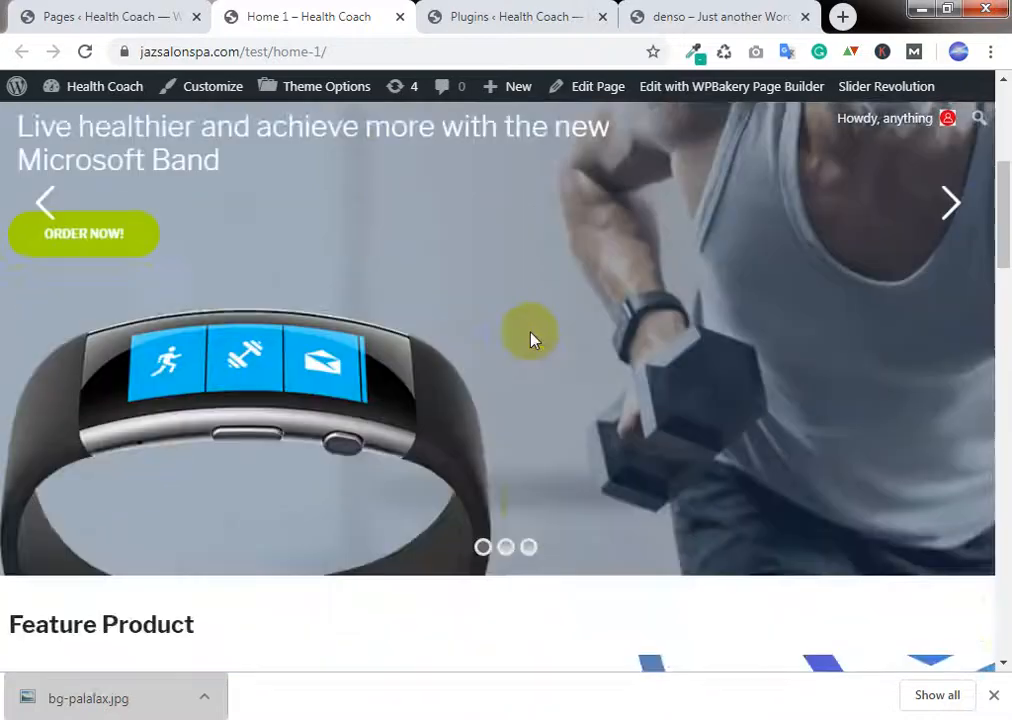
click(686, 28)
scroll(481, 355, down, 9)
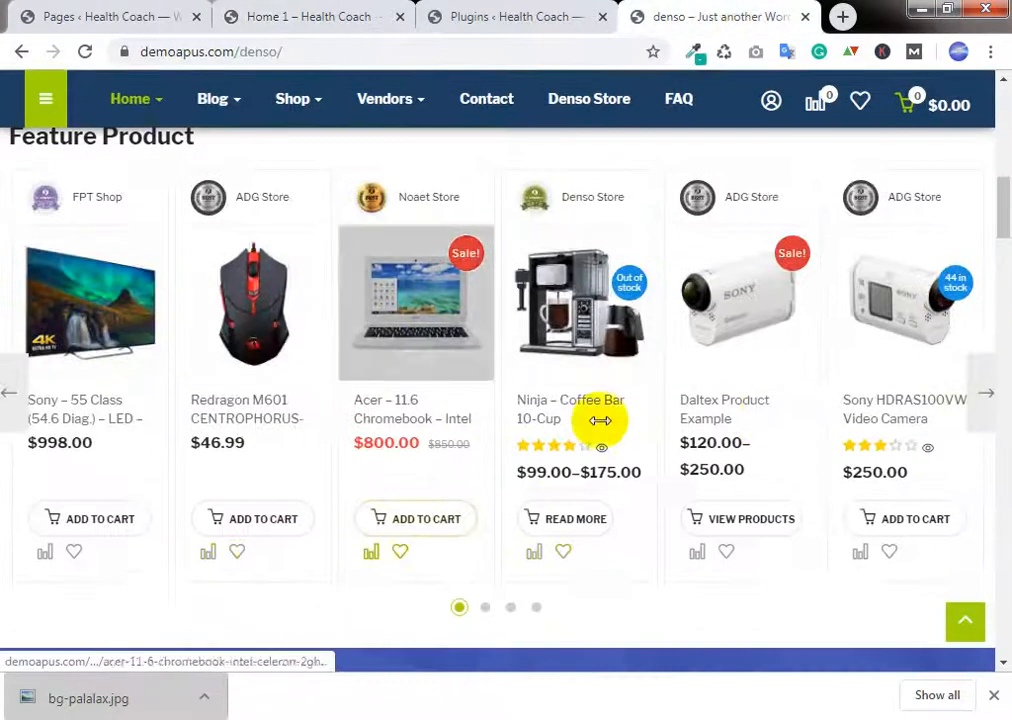
Step: Return to the Home 1 page and open it for editing in a new browser tab
click(380, 12)
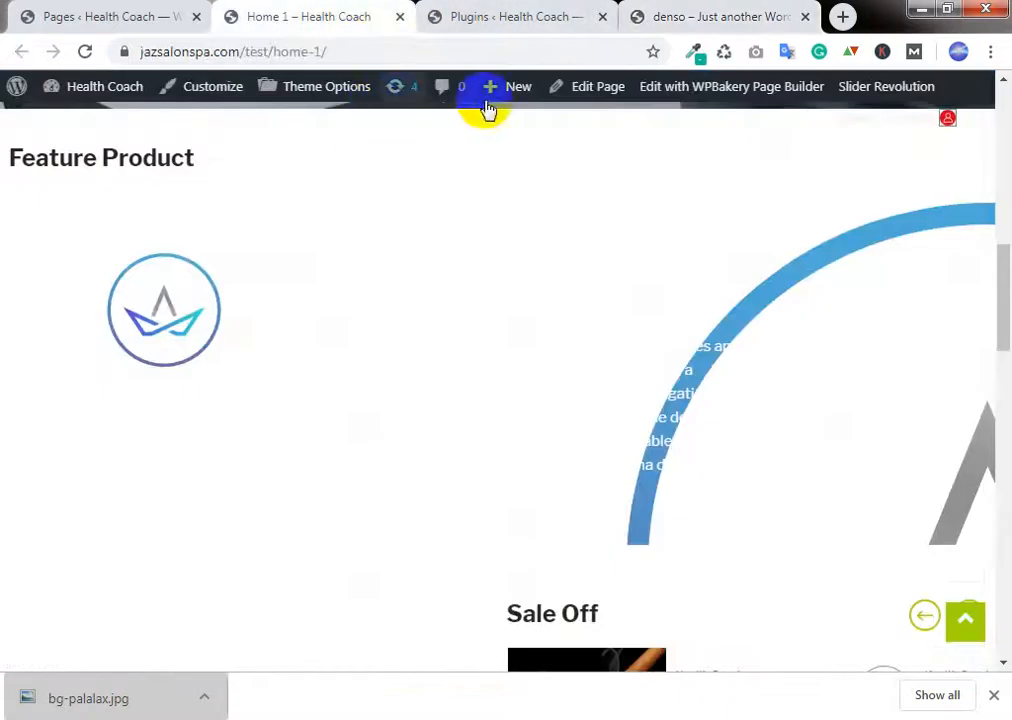
right_click(584, 87)
click(600, 99)
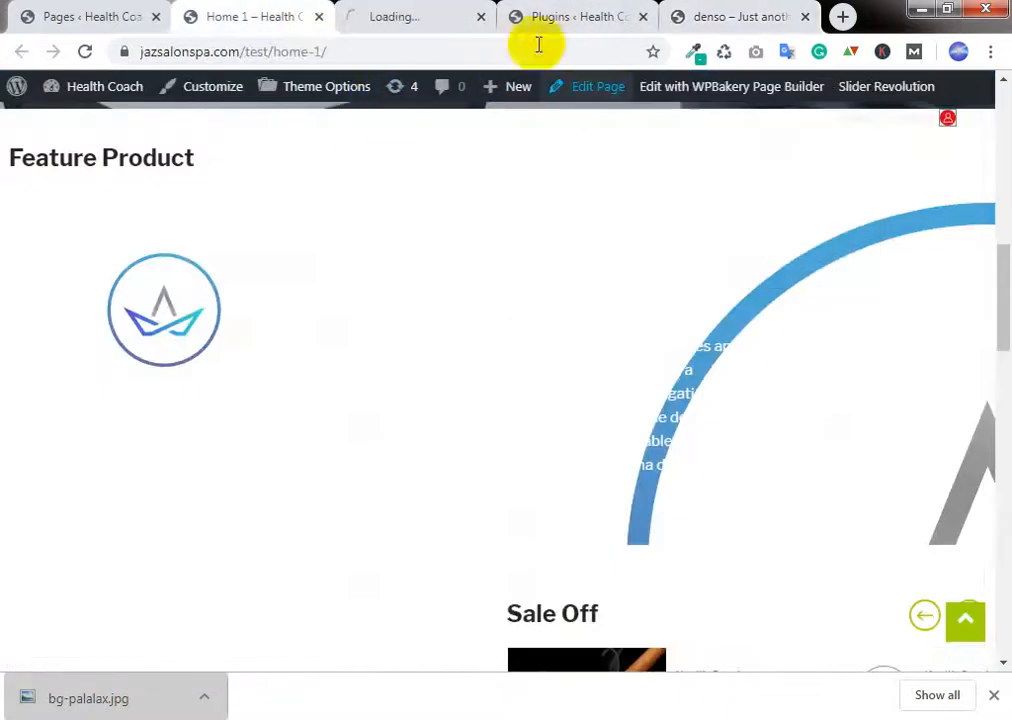
click(432, 10)
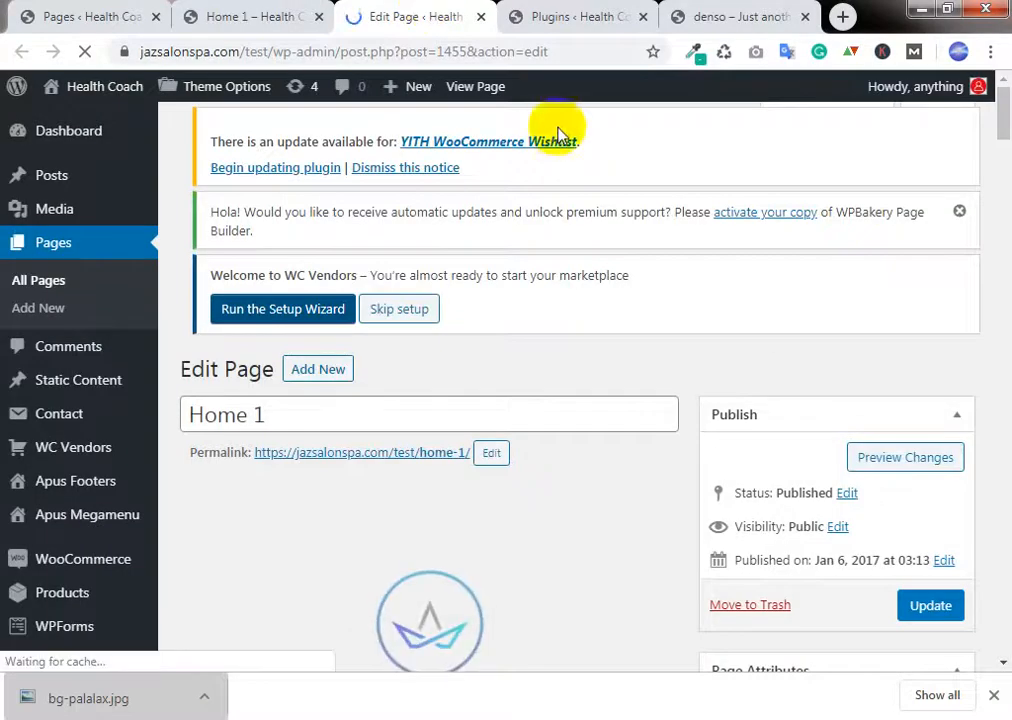
Step: Open the settings of the Apus Products element below the Revolution Slider in the Home 1 page builder
scroll(602, 210, down, 5)
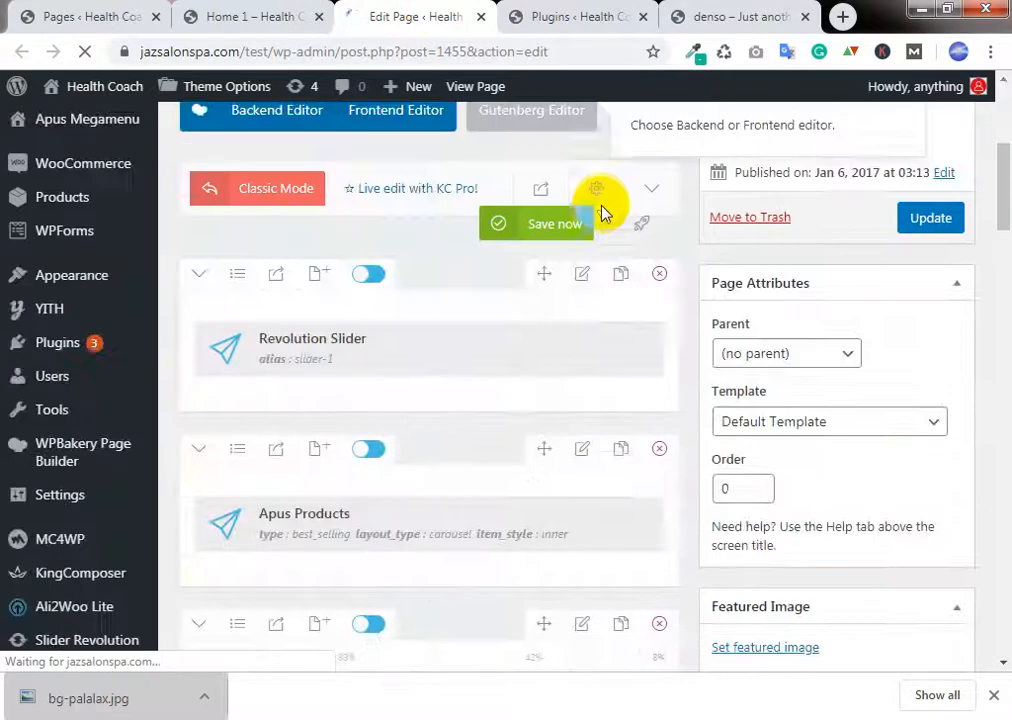
scroll(381, 233, down, 1)
scroll(420, 300, down, 1)
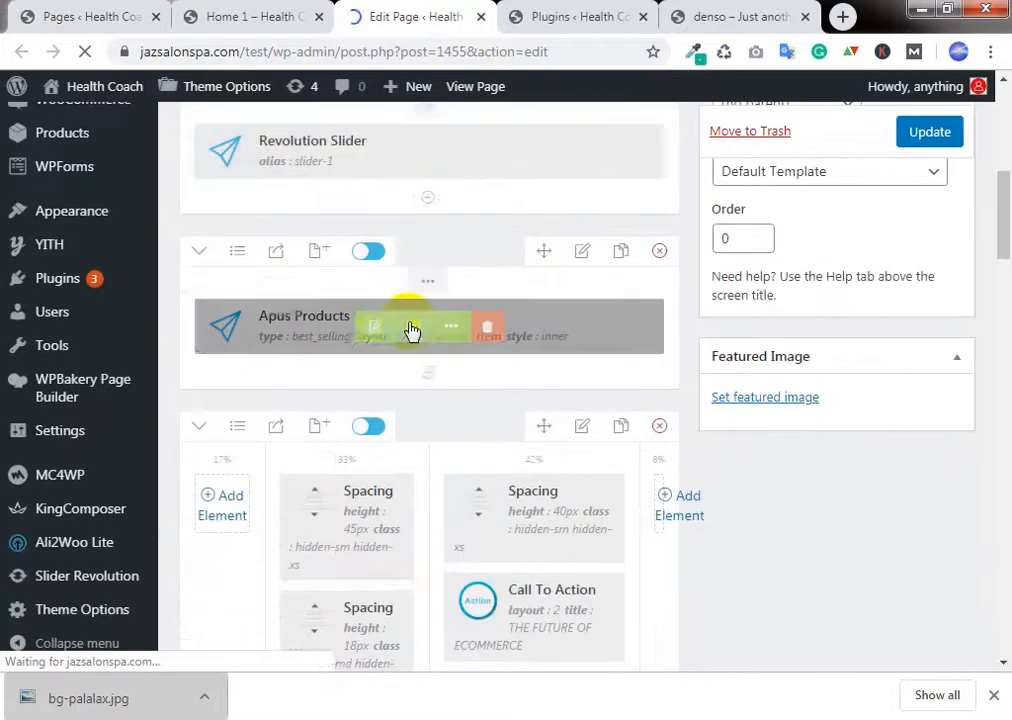
click(376, 330)
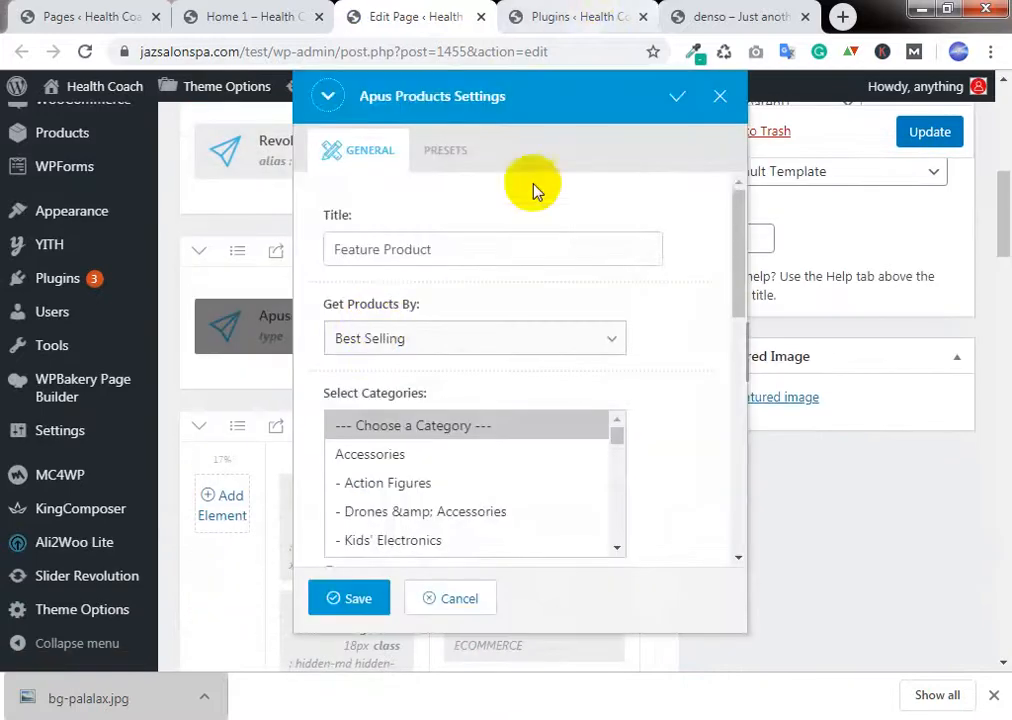
Step: Set the Apus Products element to get Recent Products in 6 columns, matching the denso demo, and save the element settings
click(419, 345)
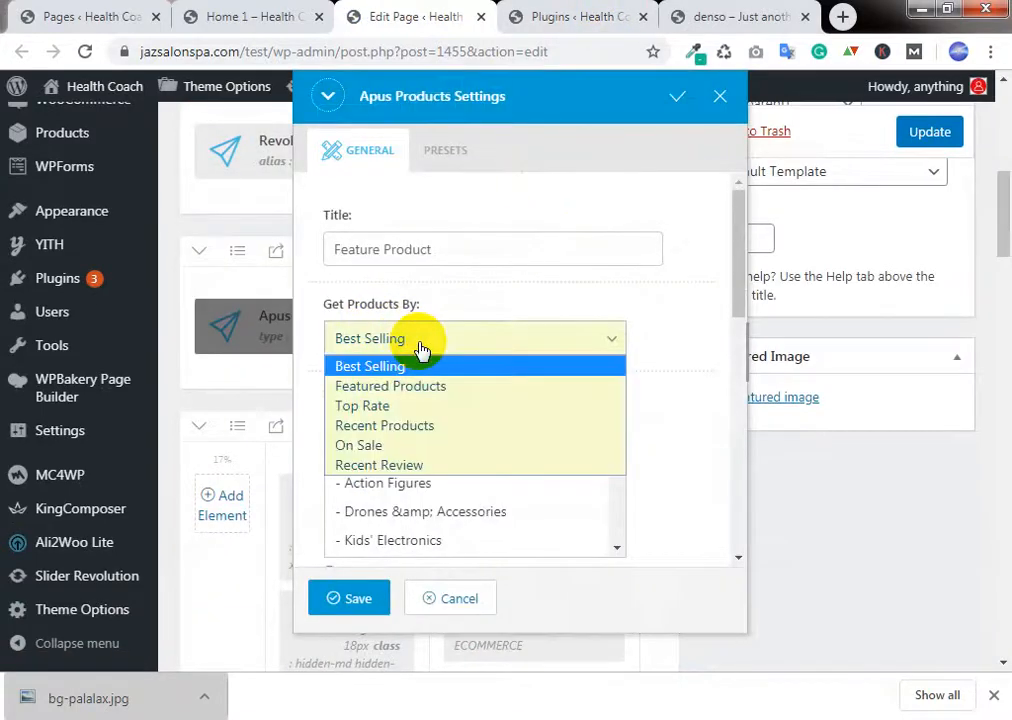
click(387, 428)
scroll(640, 320, down, 3)
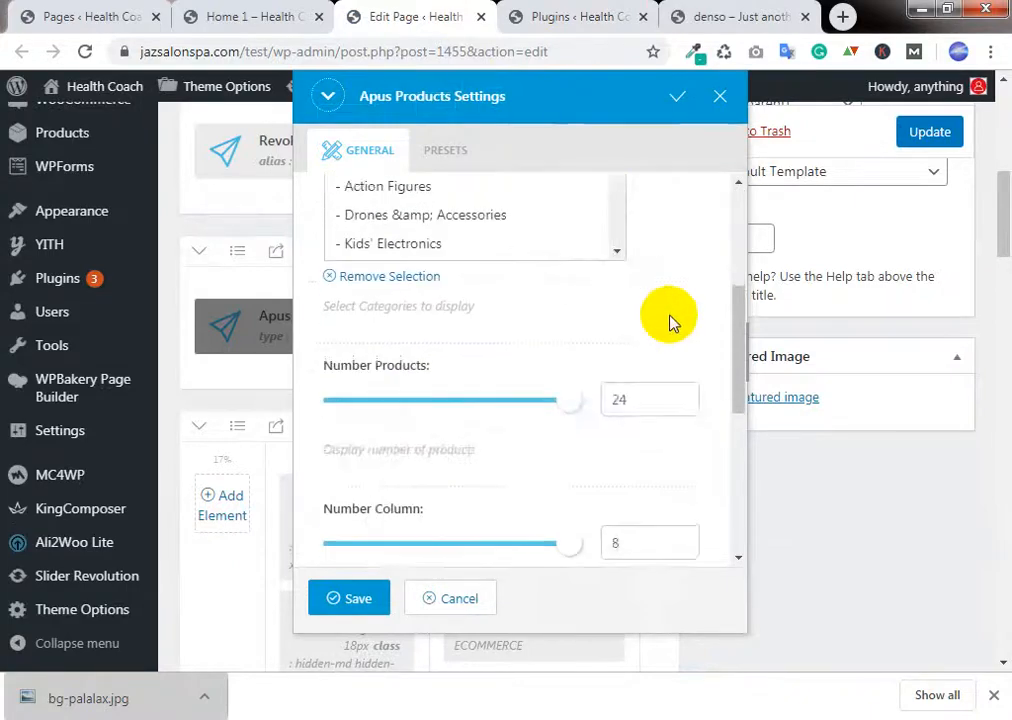
scroll(669, 320, down, 2)
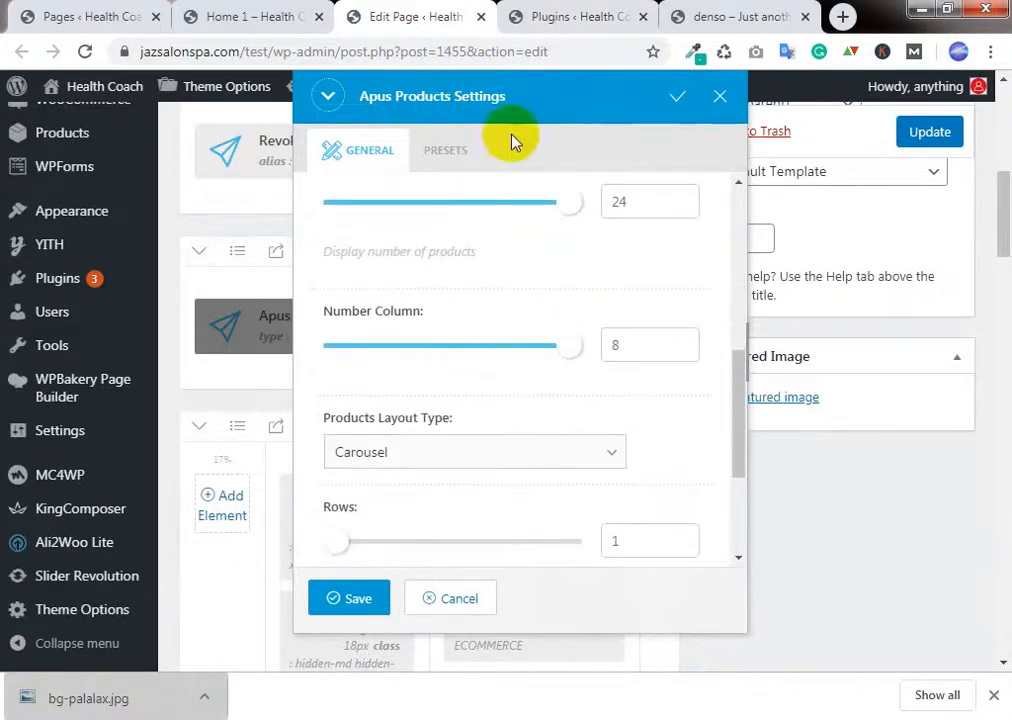
click(583, 17)
click(712, 16)
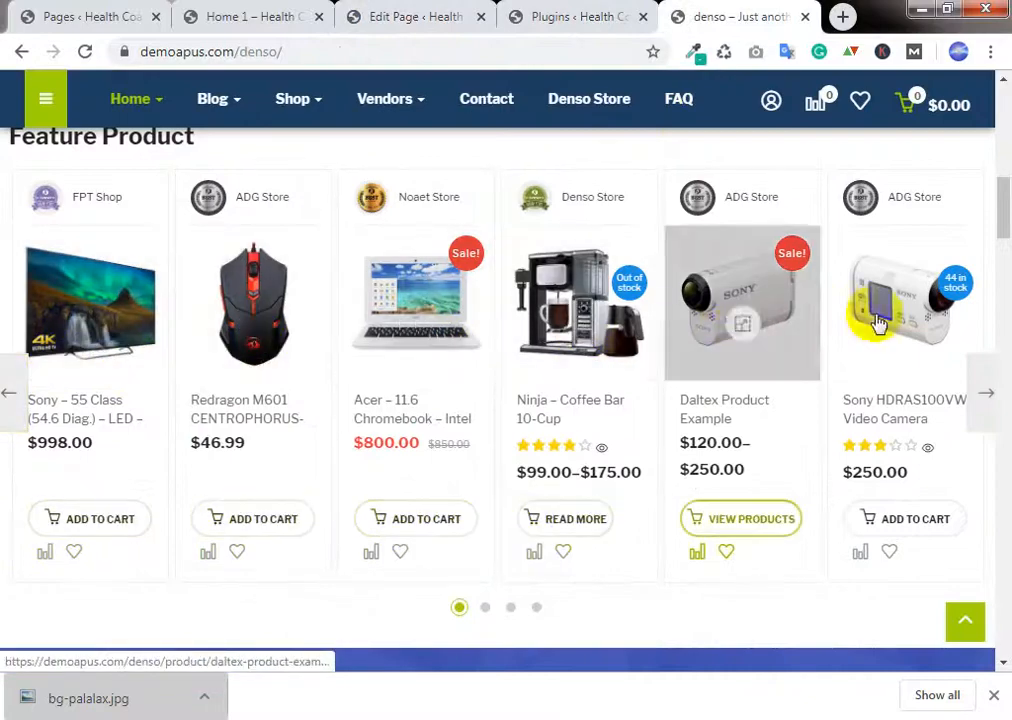
click(440, 14)
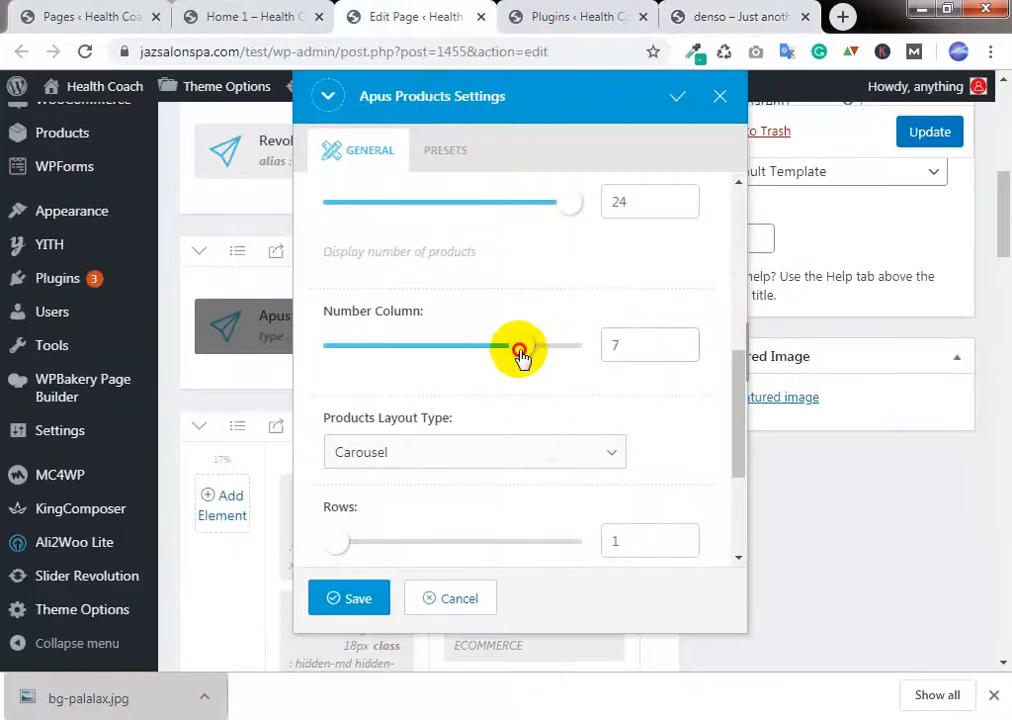
scroll(466, 408, down, 1)
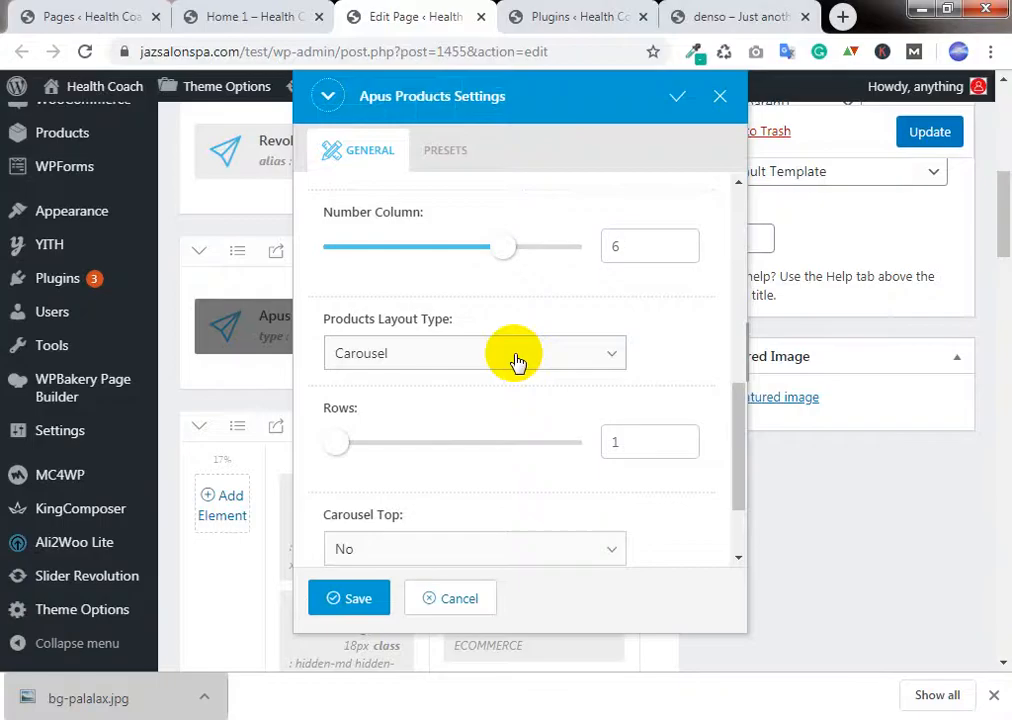
scroll(467, 395, down, 1)
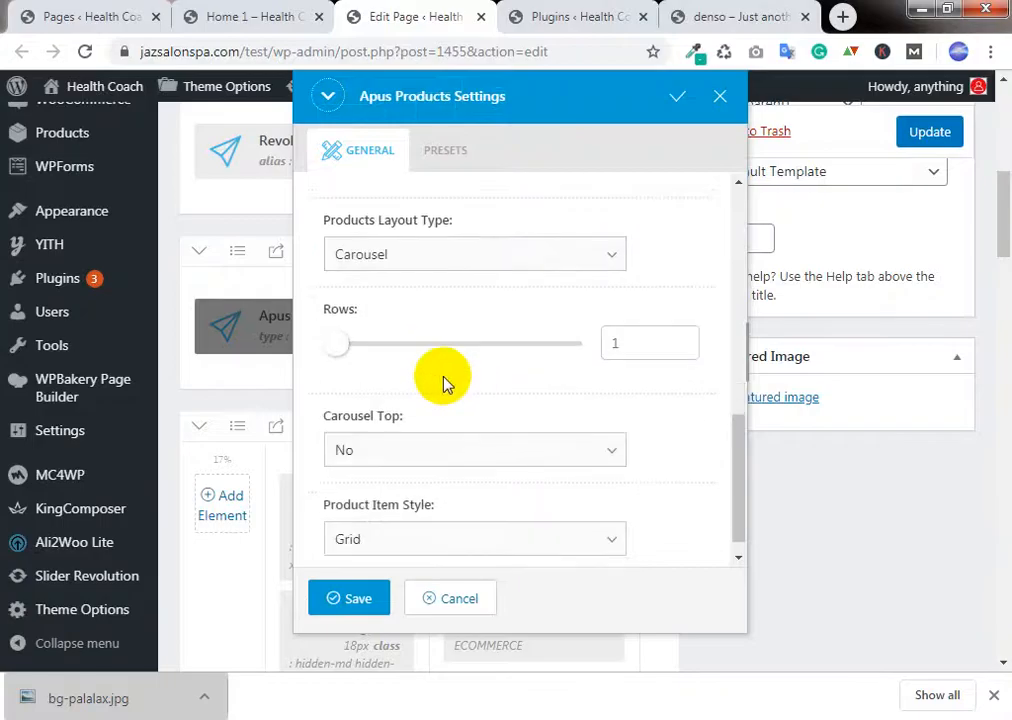
scroll(443, 384, down, 2)
click(356, 598)
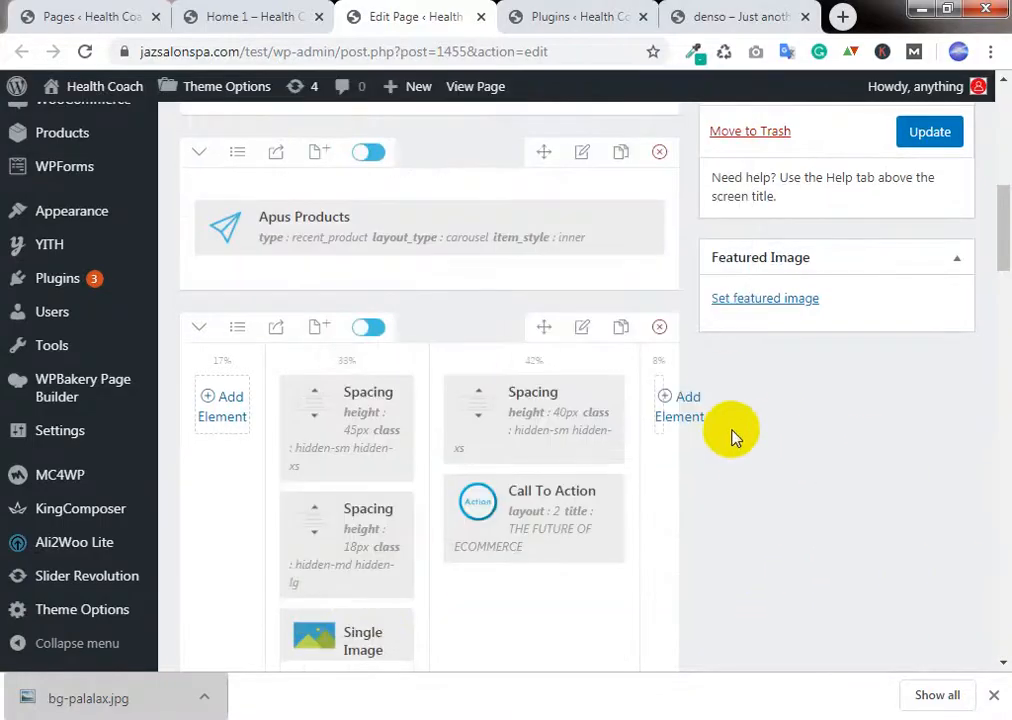
Step: Update the Home 1 page with the edited Apus Products element, leaving the page template as Default Template
scroll(733, 437, up, 3)
click(927, 136)
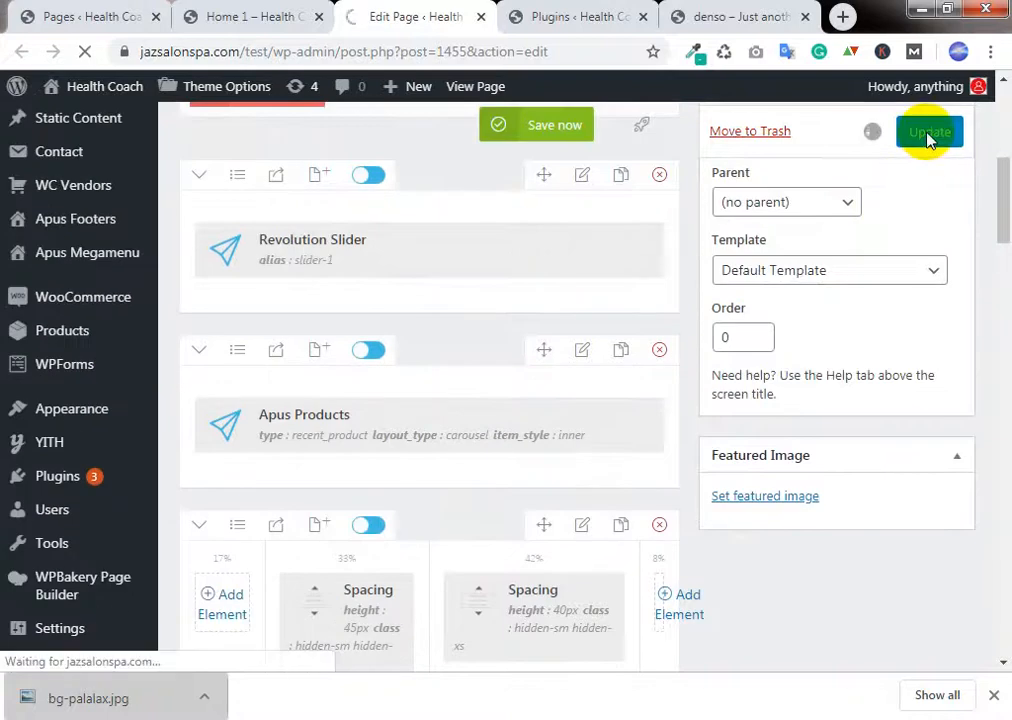
click(865, 272)
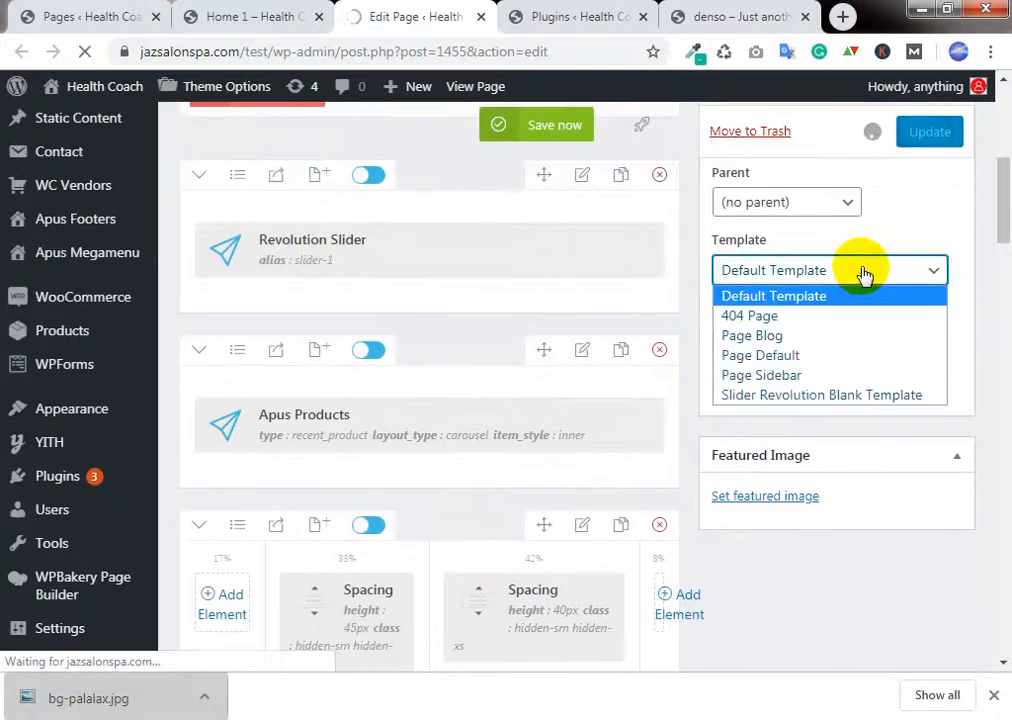
click(848, 622)
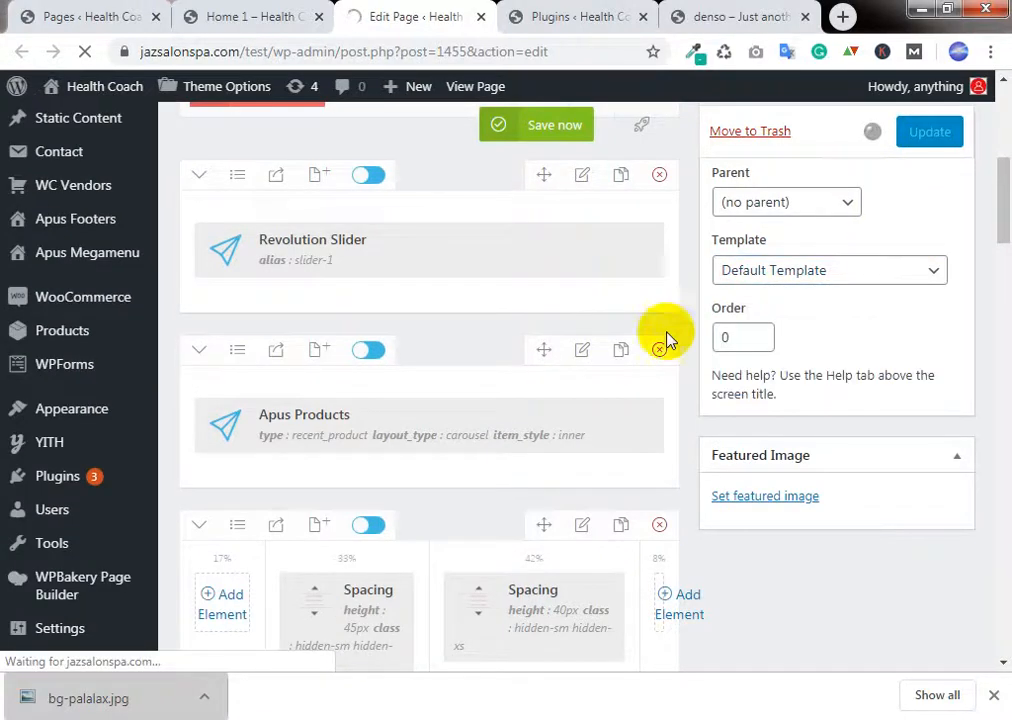
Step: Return to the live Home 1 page and reload it to check the Feature Product carousel
click(603, 10)
click(443, 10)
click(274, 12)
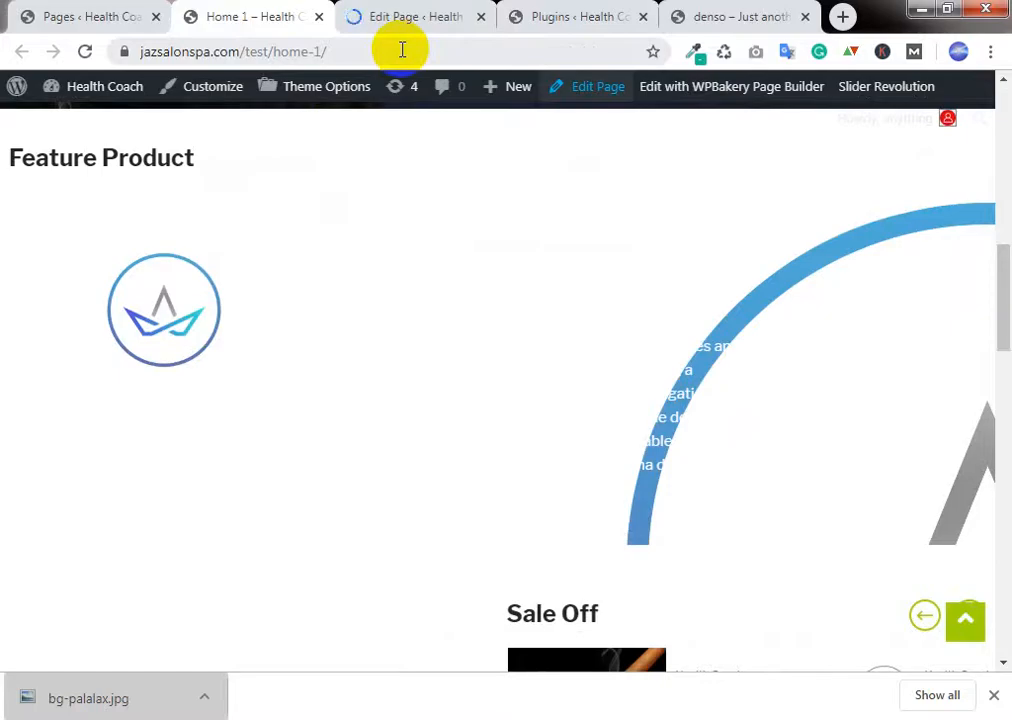
click(350, 18)
click(271, 16)
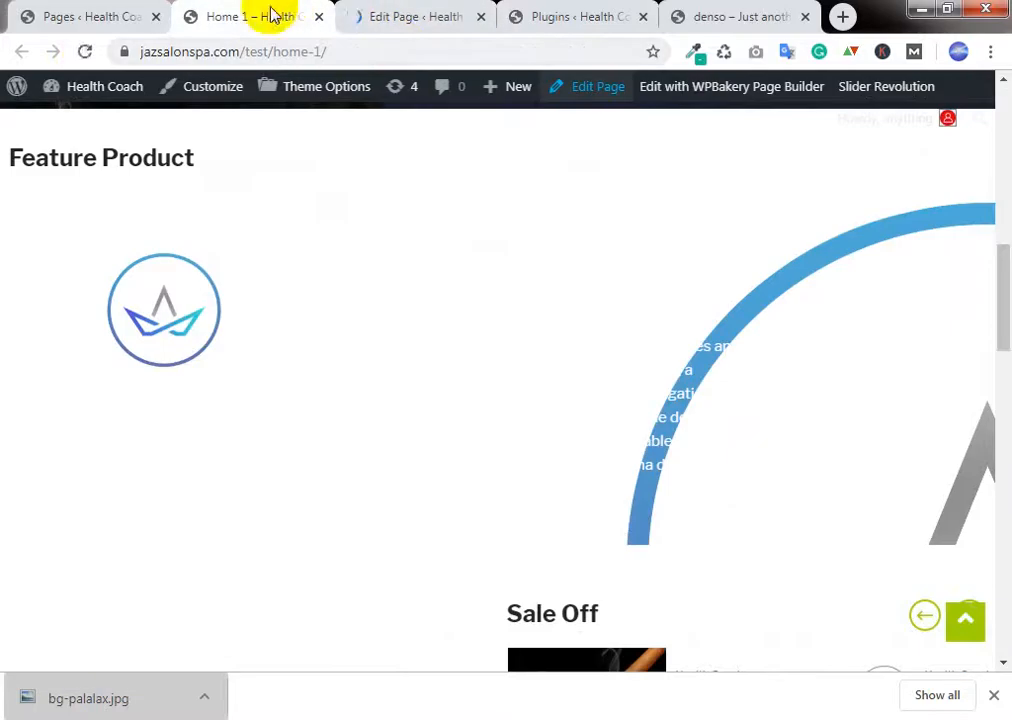
click(92, 58)
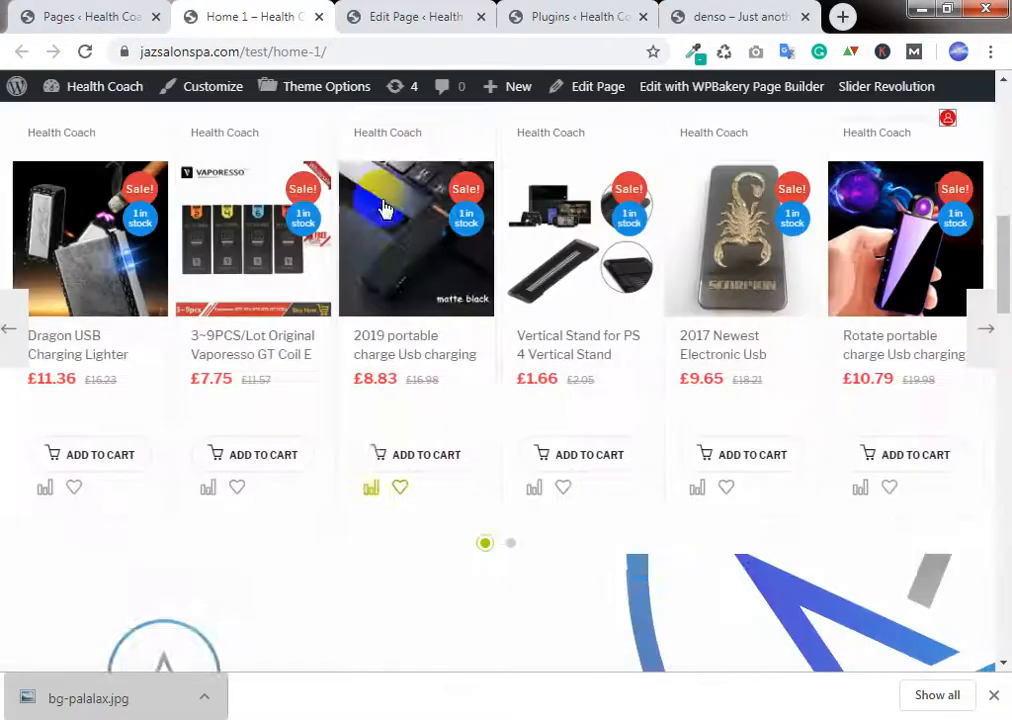
Step: Compare the "The Future of Ecommerce" banner on the Home 1 page with the one in the denso demo
scroll(330, 300, down, 5)
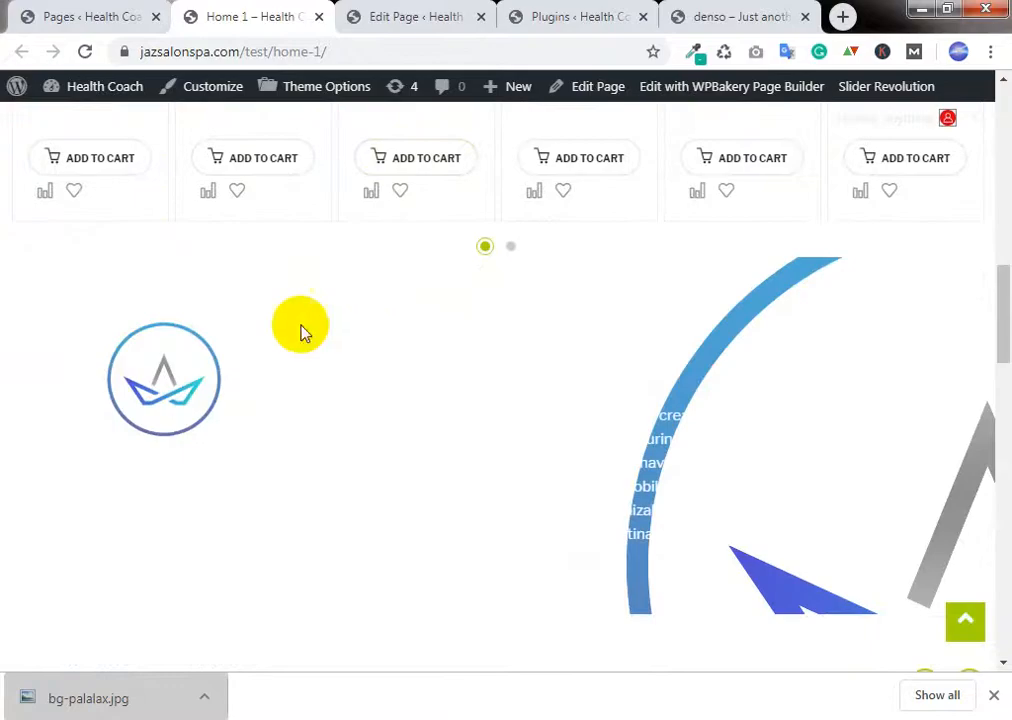
drag(300, 332, 493, 603)
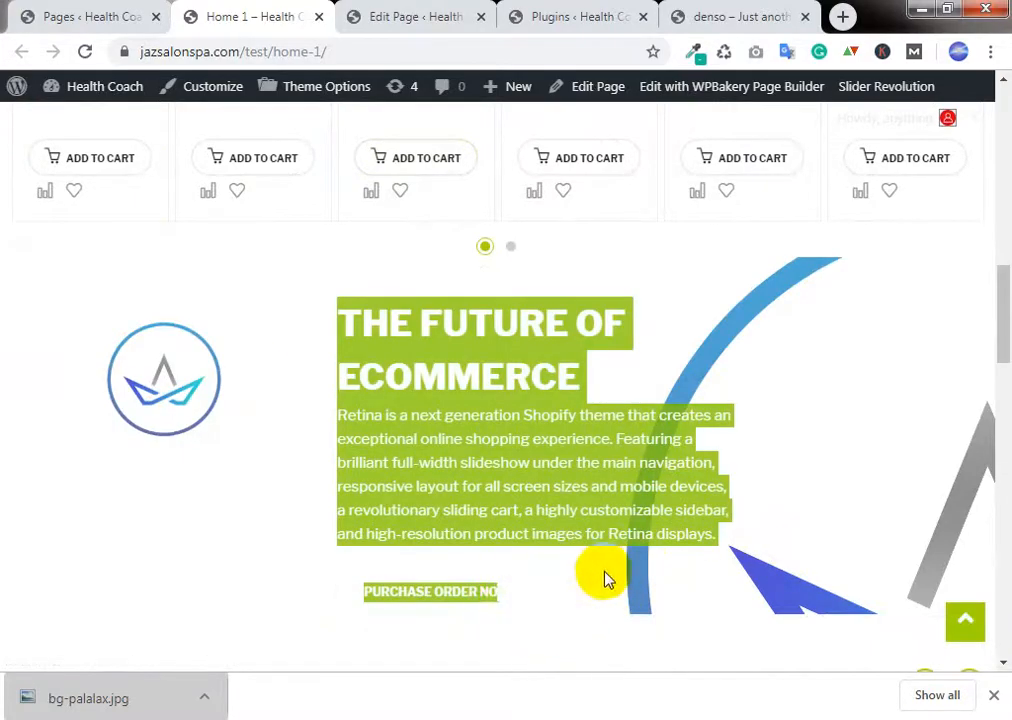
click(788, 14)
scroll(640, 268, up, 10)
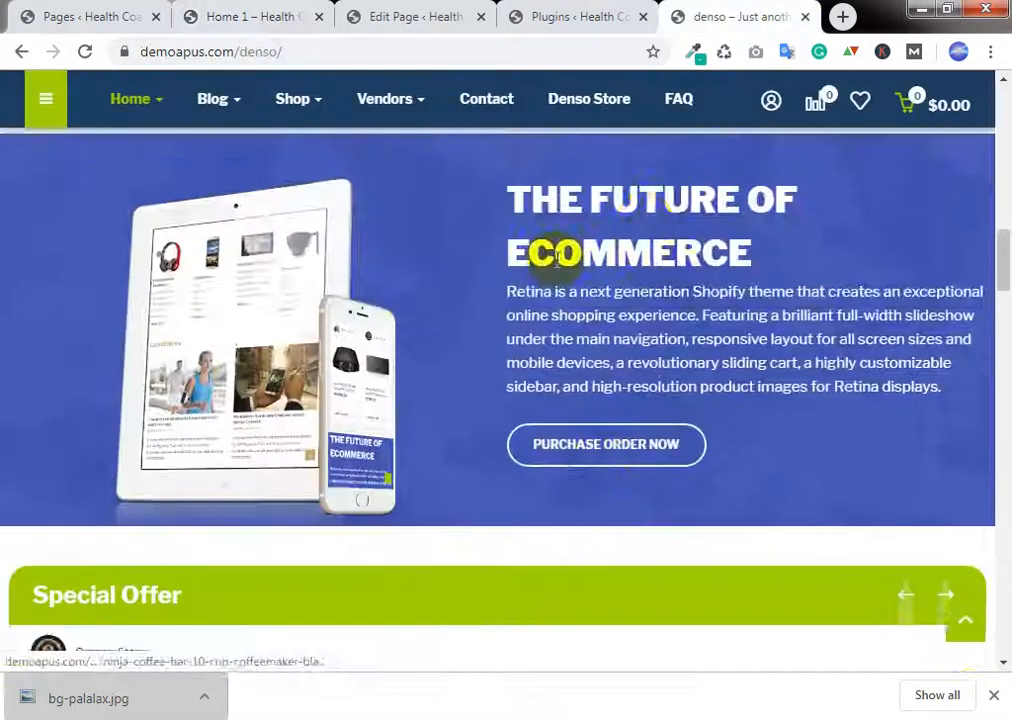
scroll(553, 248, down, 2)
scroll(603, 323, up, 2)
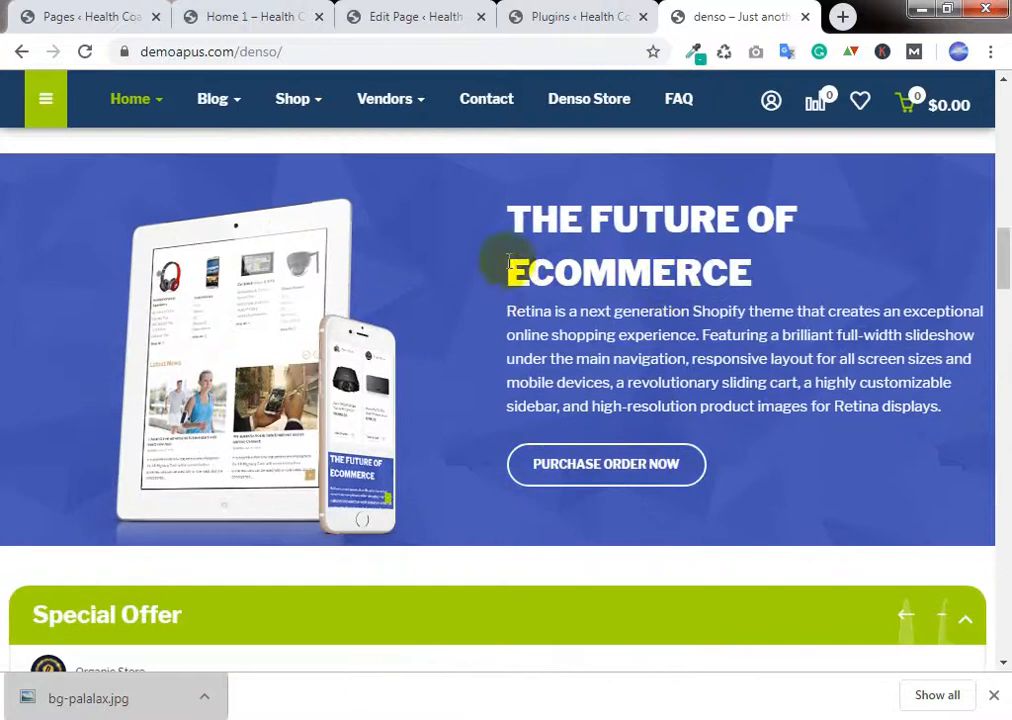
Step: Open the row settings of the Call To Action row in the Home 1 page builder and bring up its background image styling
click(349, 12)
scroll(700, 340, down, 8)
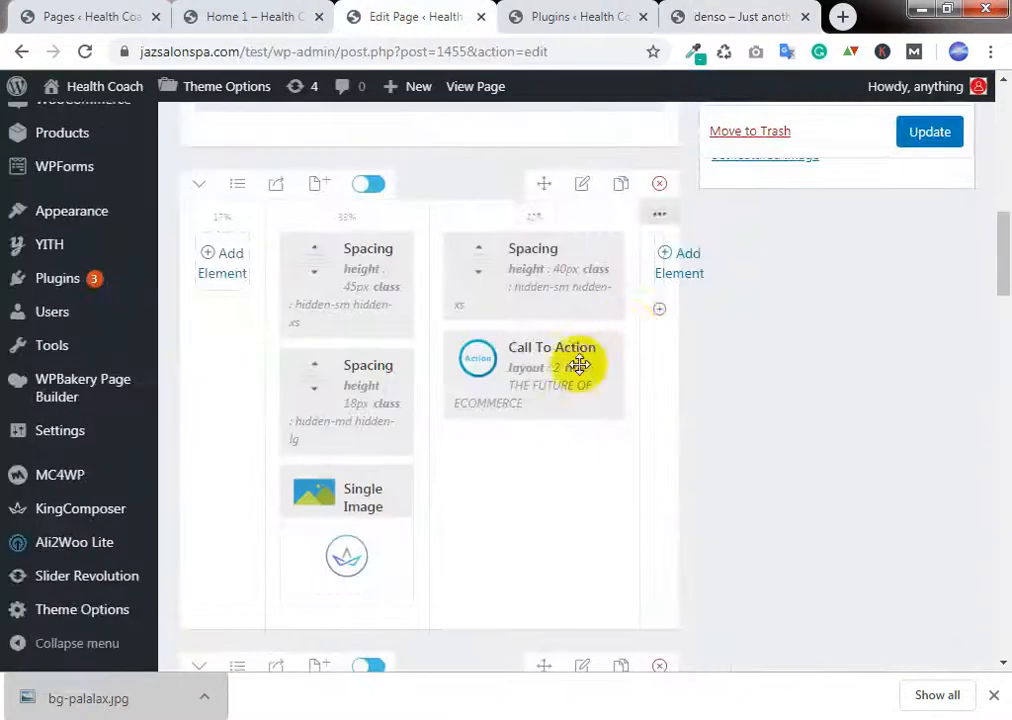
scroll(705, 477, up, 3)
mouse_move(340, 394)
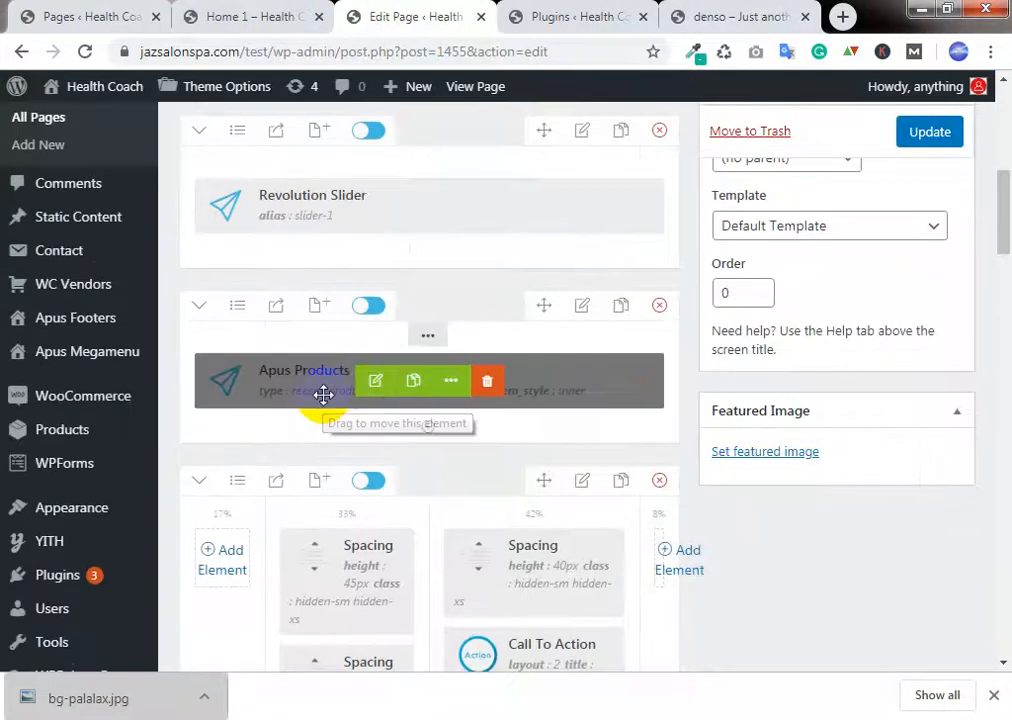
scroll(323, 392, down, 1)
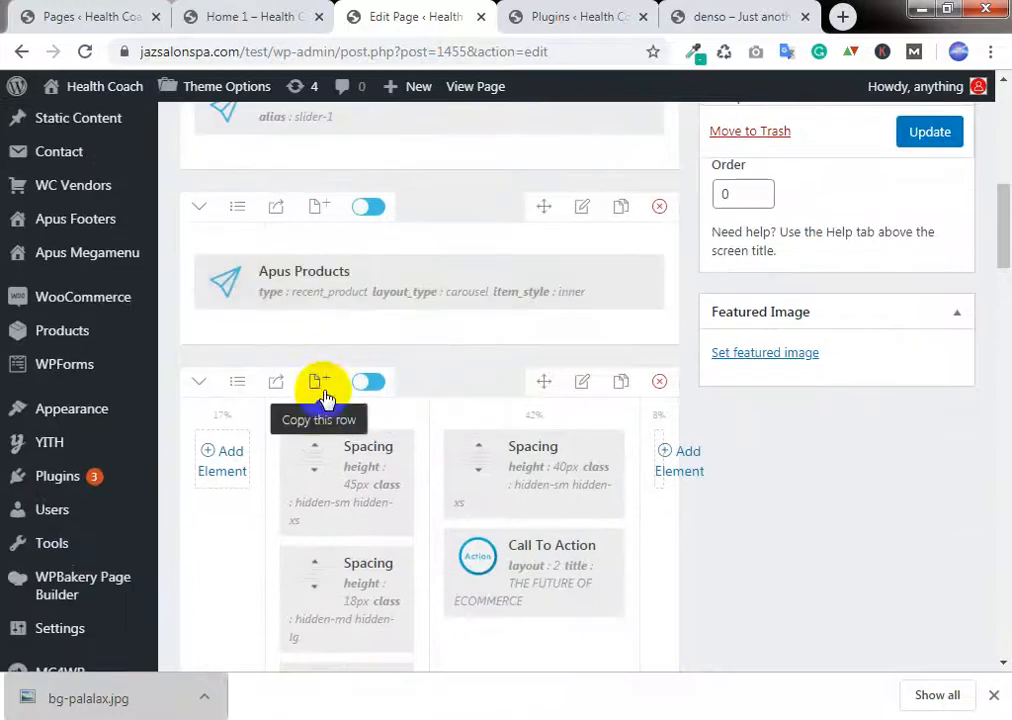
mouse_move(565, 597)
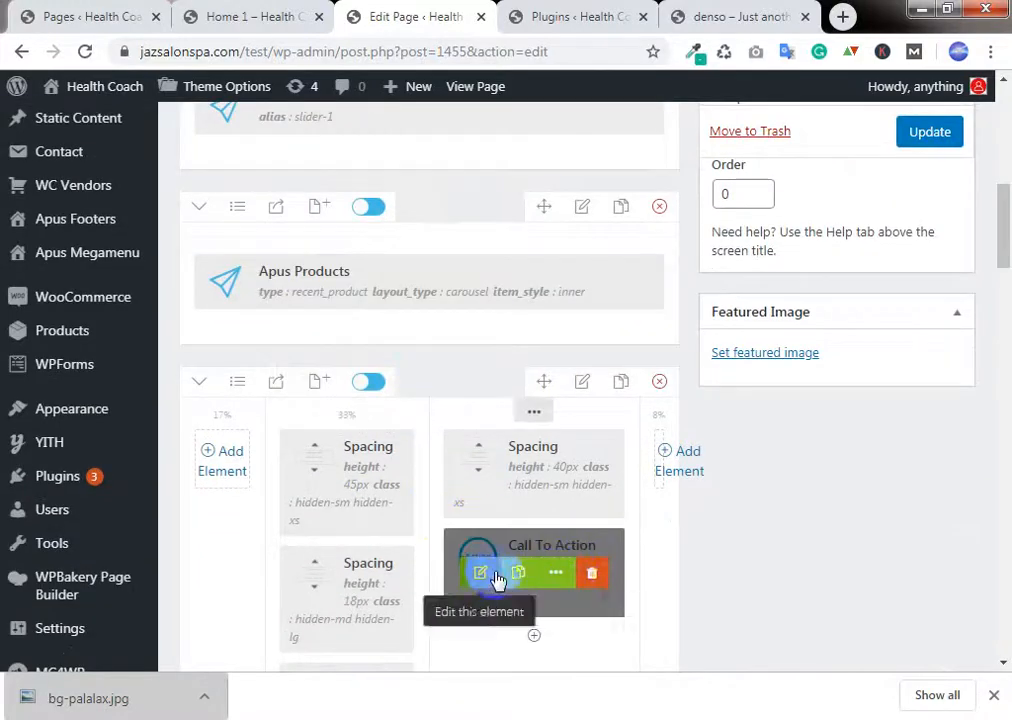
click(583, 382)
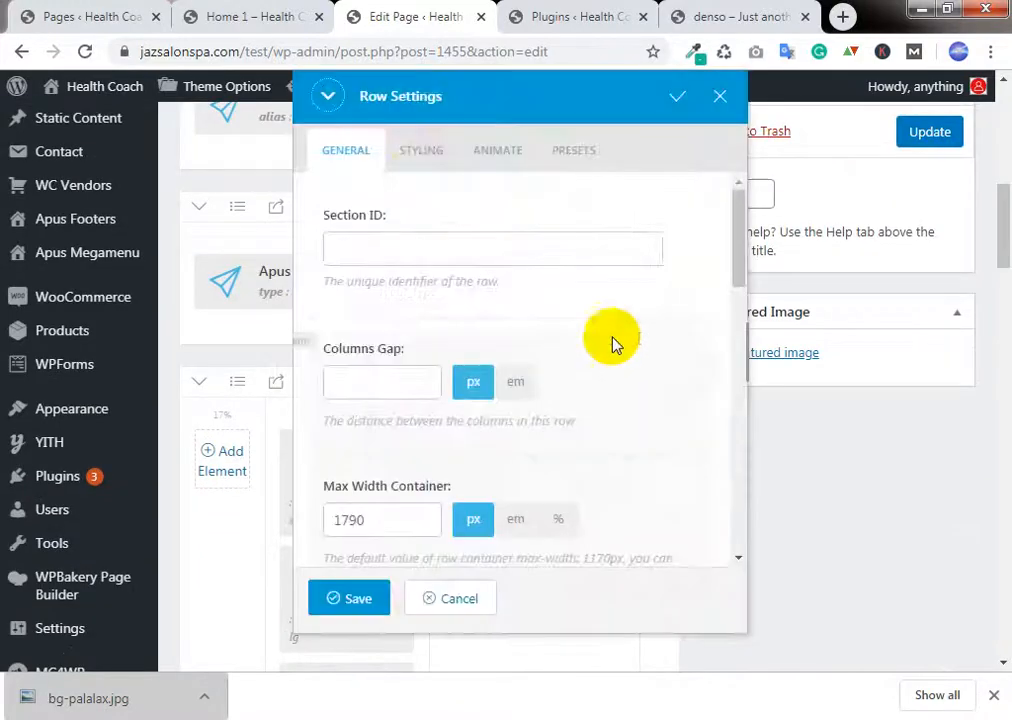
click(498, 150)
click(428, 148)
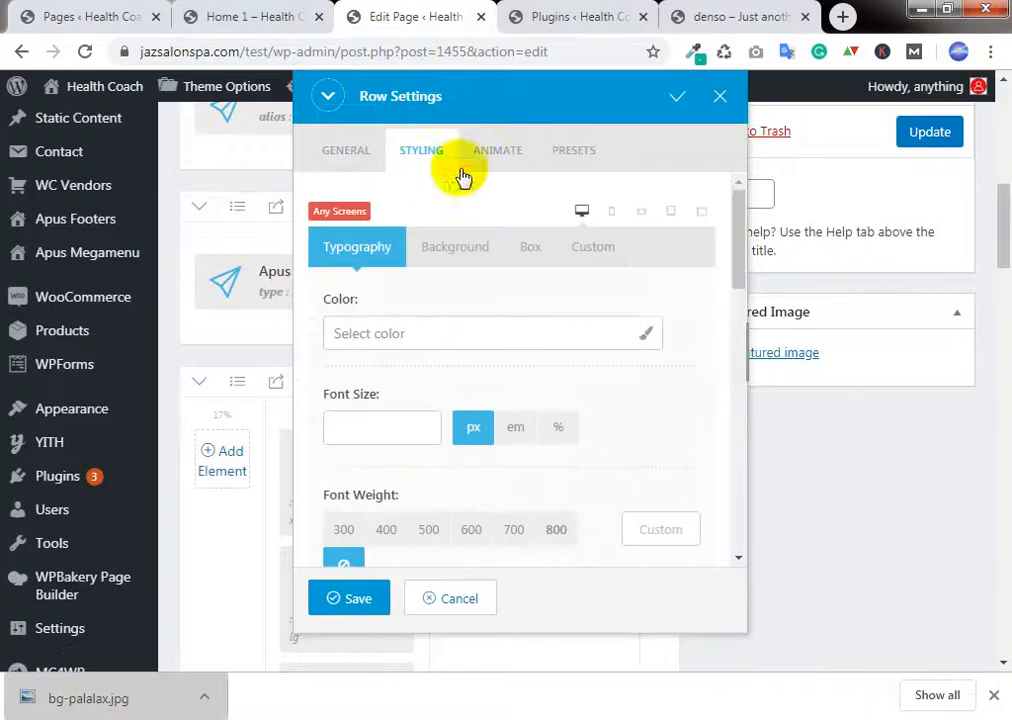
click(479, 244)
scroll(610, 360, down, 5)
drag(427, 267, 541, 302)
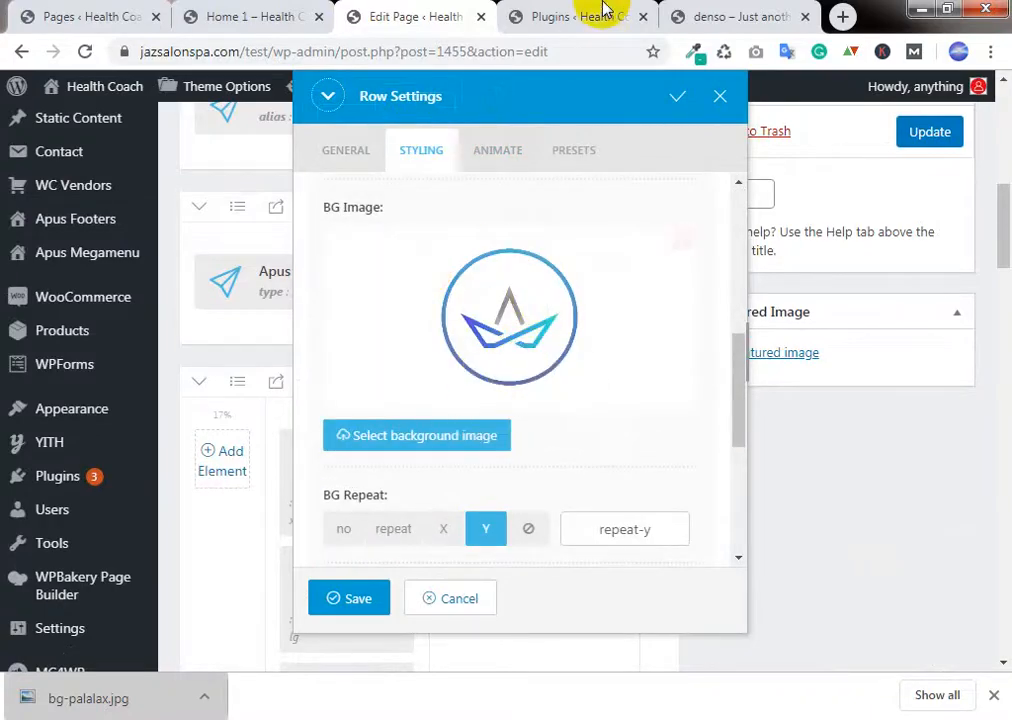
Step: Replace the row's background image with the first blue patterned image from the media library, save the row and update the page
click(600, 14)
click(294, 14)
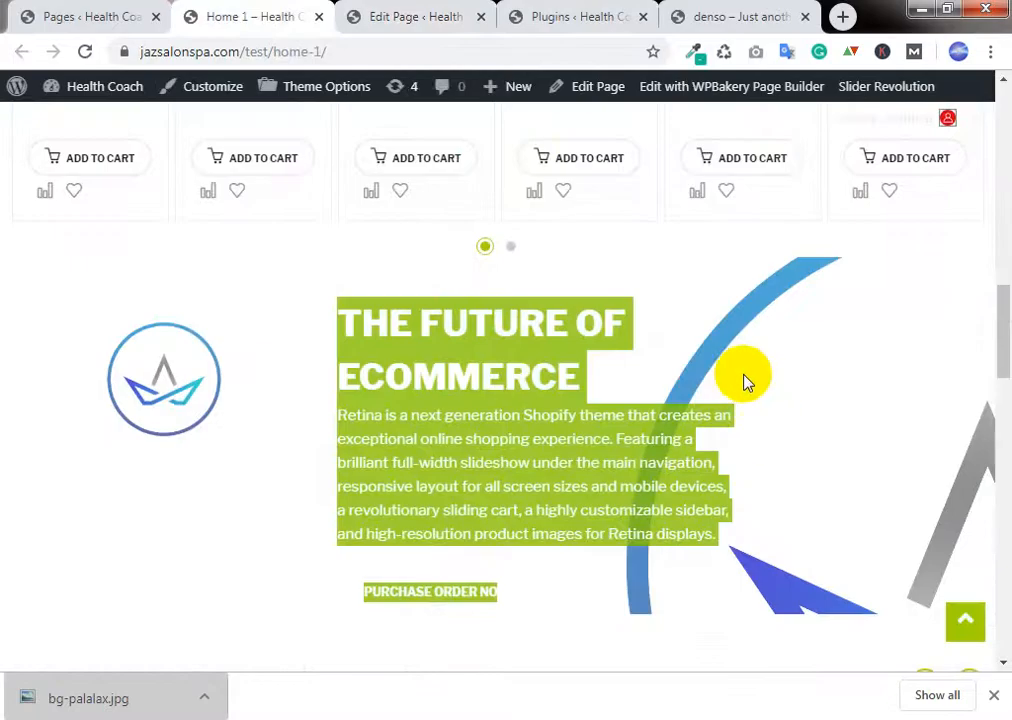
click(454, 10)
click(435, 437)
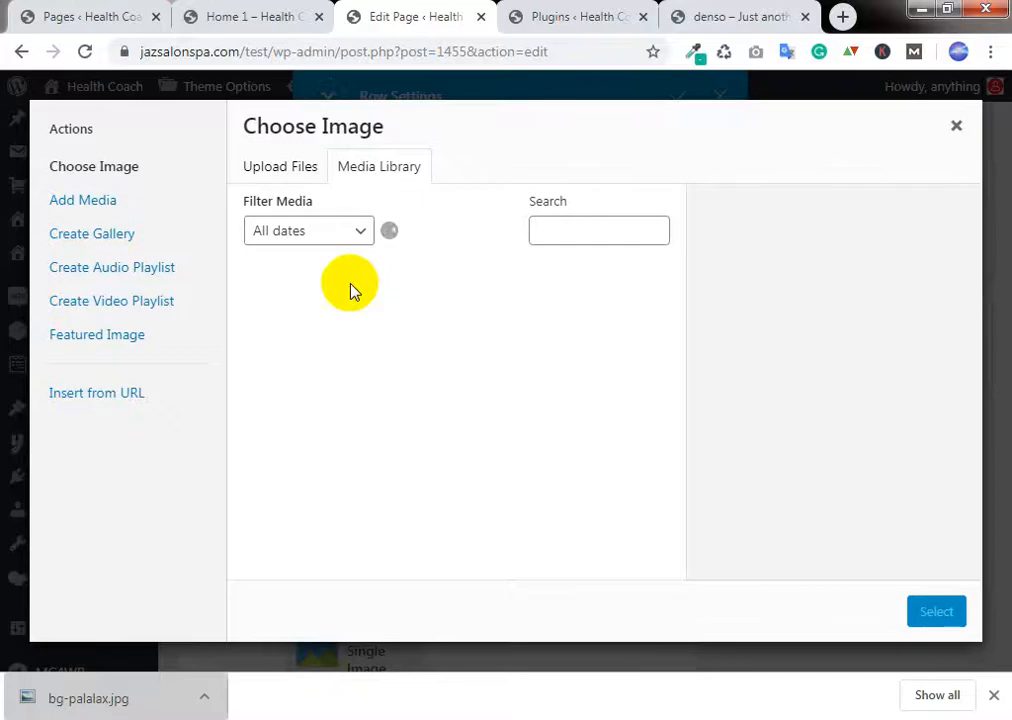
click(332, 318)
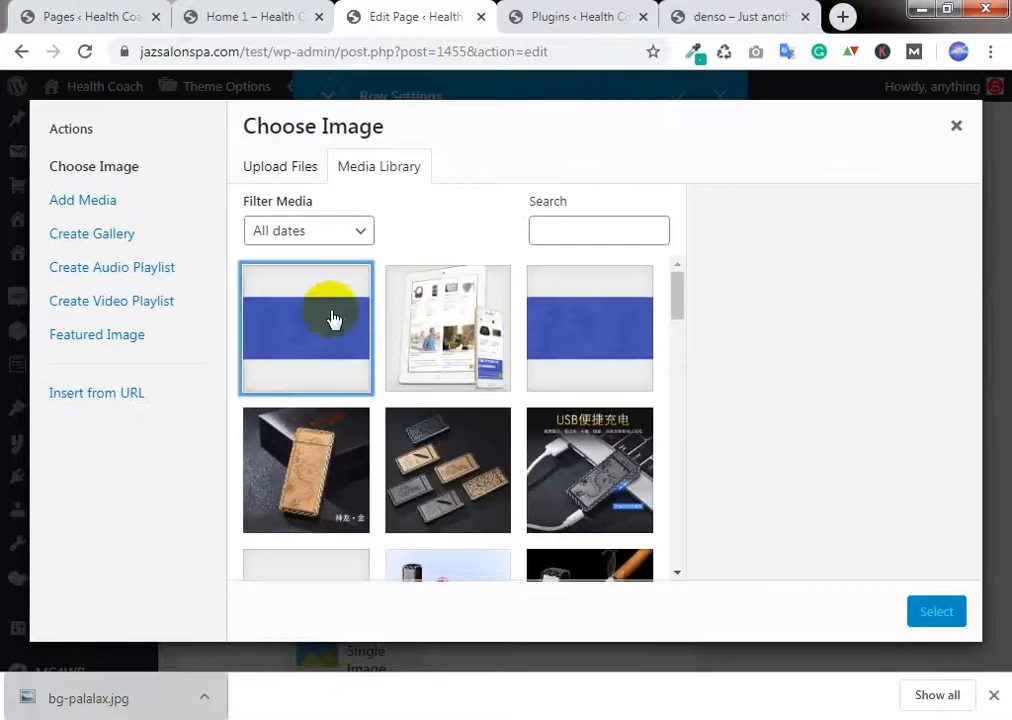
click(935, 610)
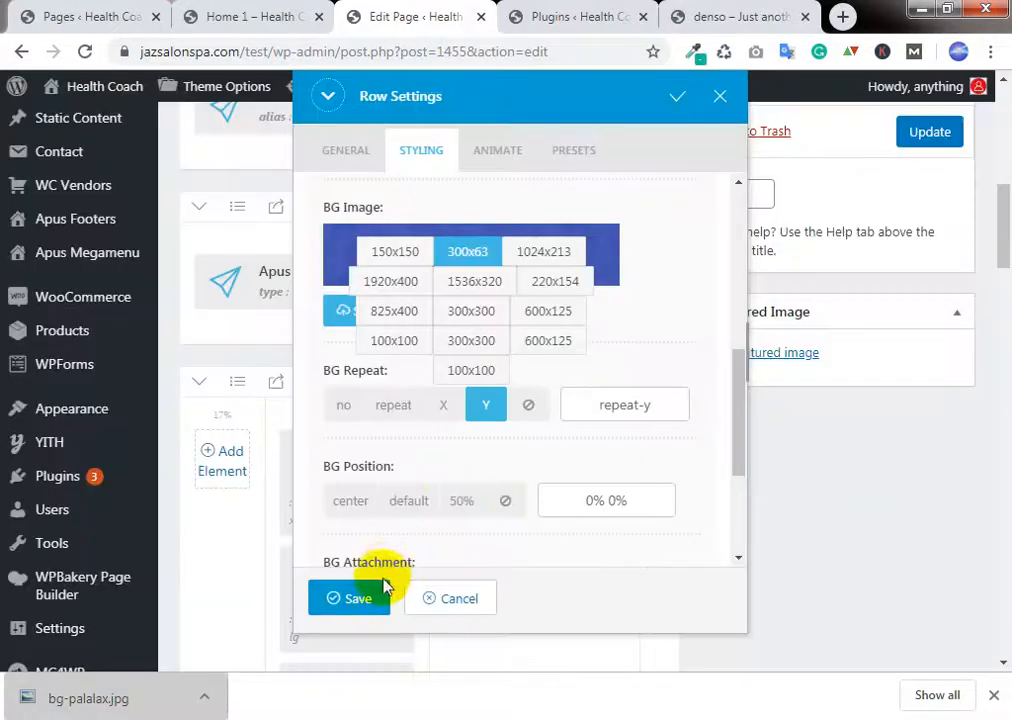
click(358, 598)
scroll(905, 450, up, 3)
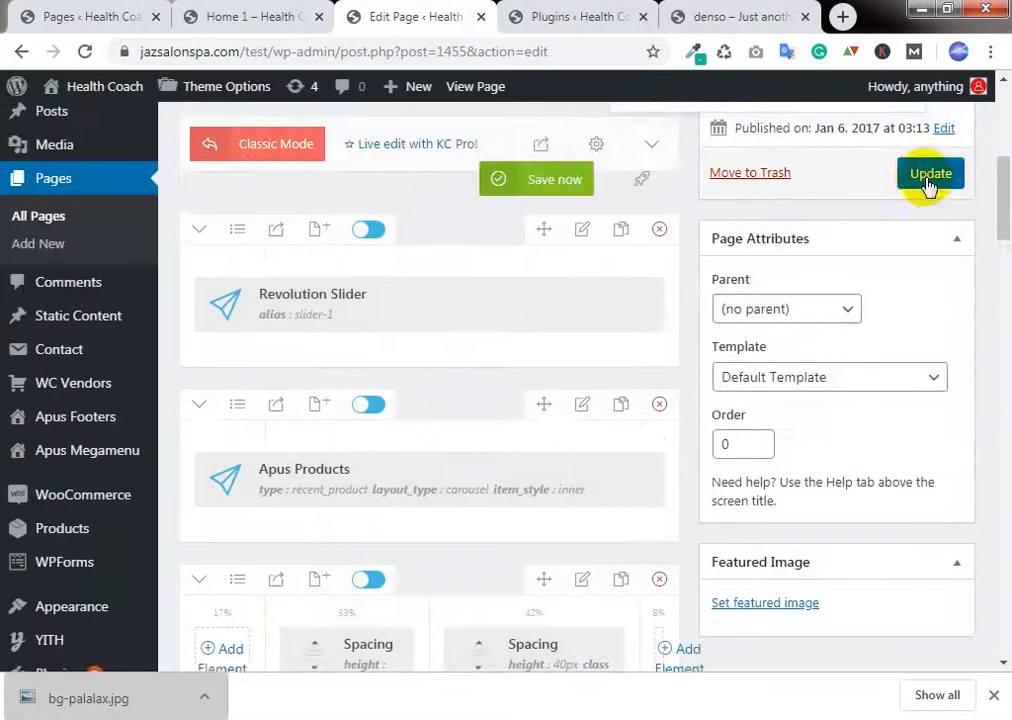
click(928, 177)
Step: Review the banner in the denso demo, then reload the live Home 1 page and examine the banner row's new background
click(255, 14)
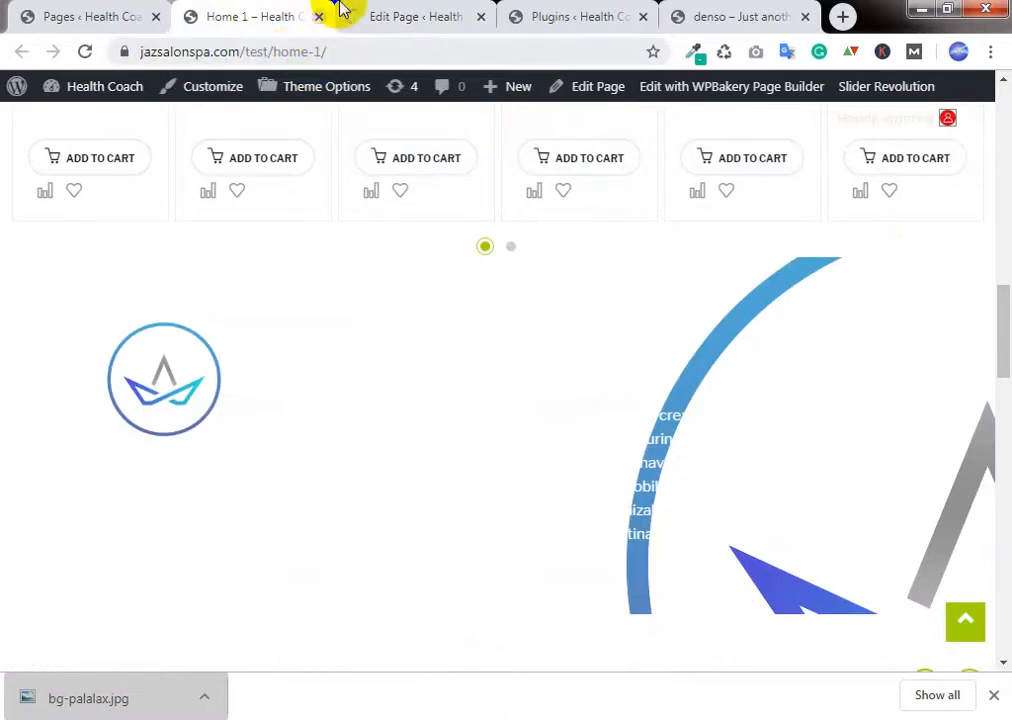
click(704, 14)
click(622, 12)
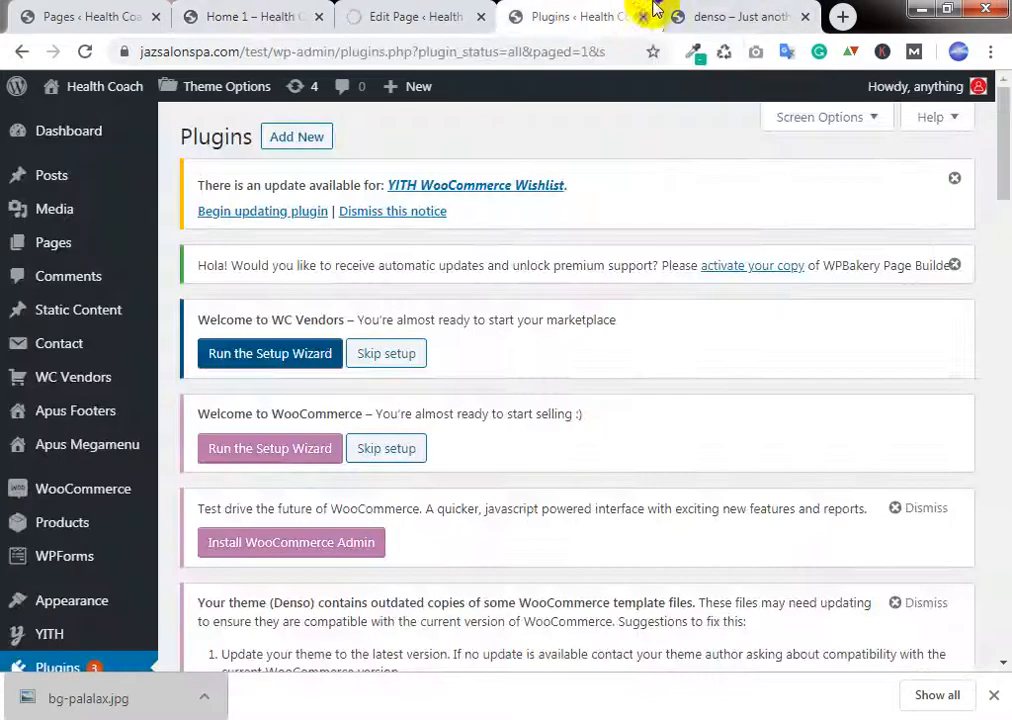
click(699, 12)
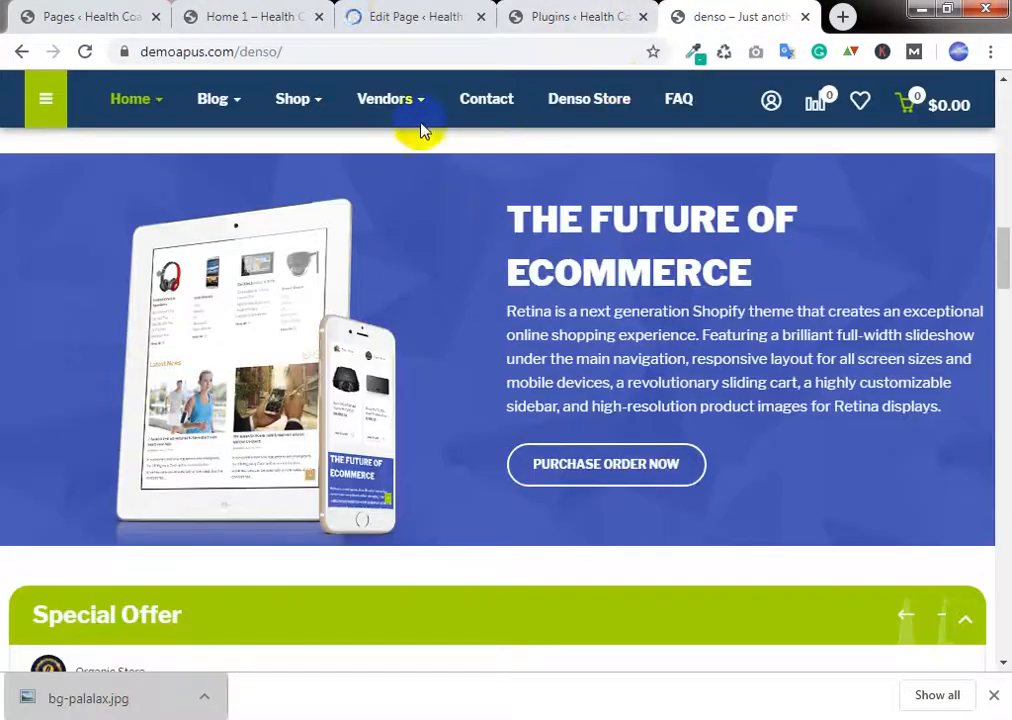
click(415, 16)
click(185, 13)
click(85, 51)
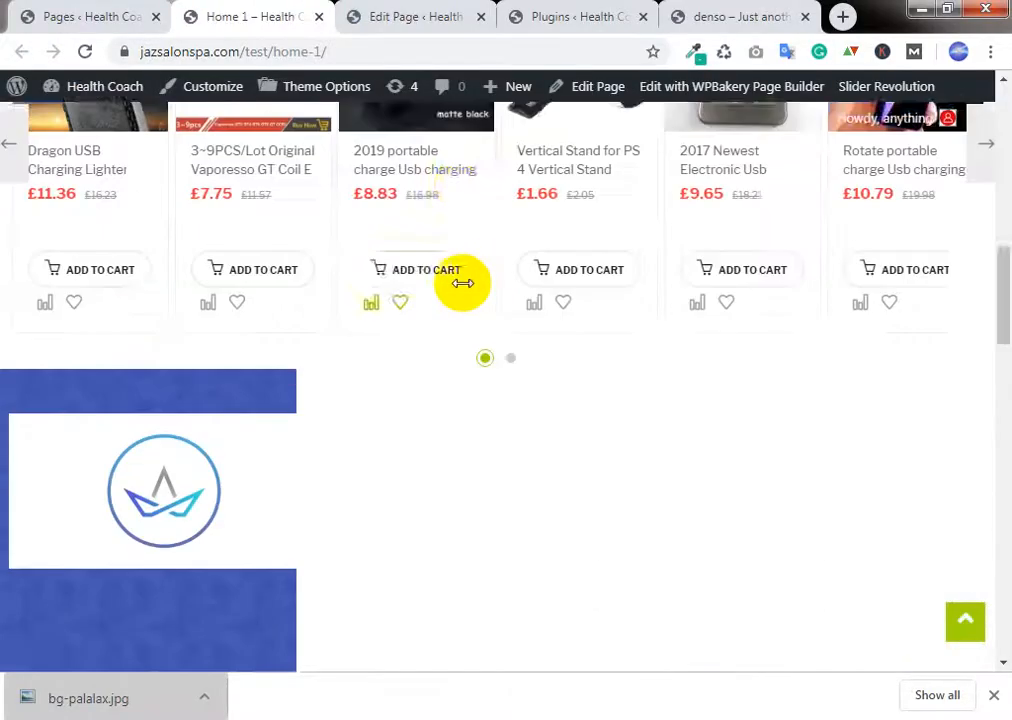
scroll(462, 283, up, 1)
scroll(462, 283, down, 2)
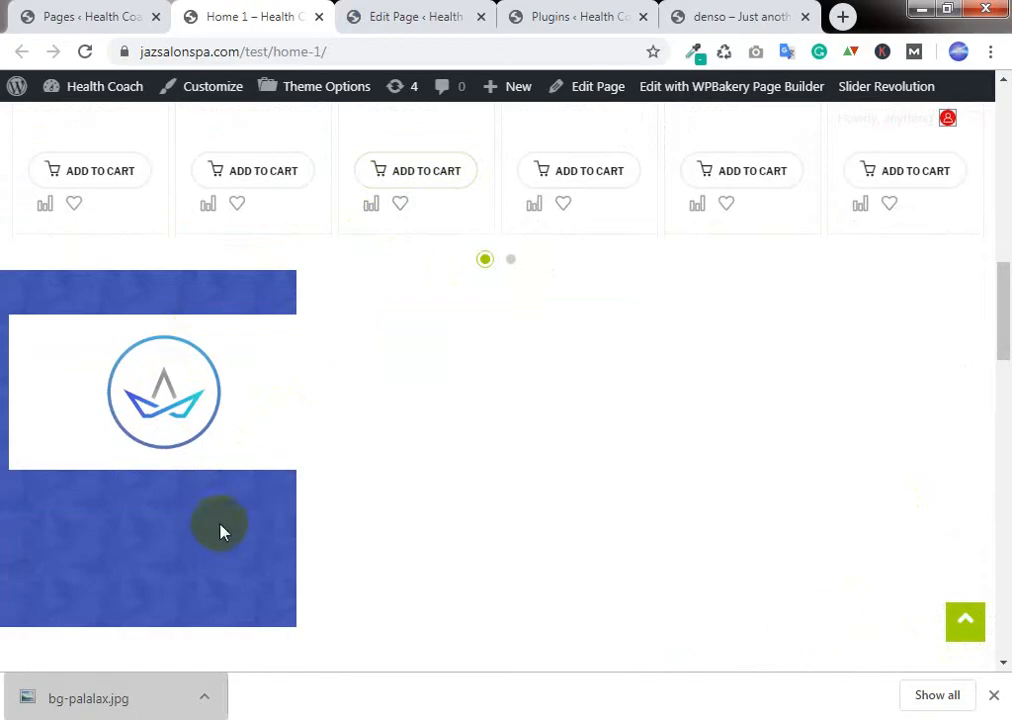
Step: Reopen the settings of the Call To Action row in the Home 1 page builder and bring up its background styling
click(392, 8)
scroll(501, 282, down, 8)
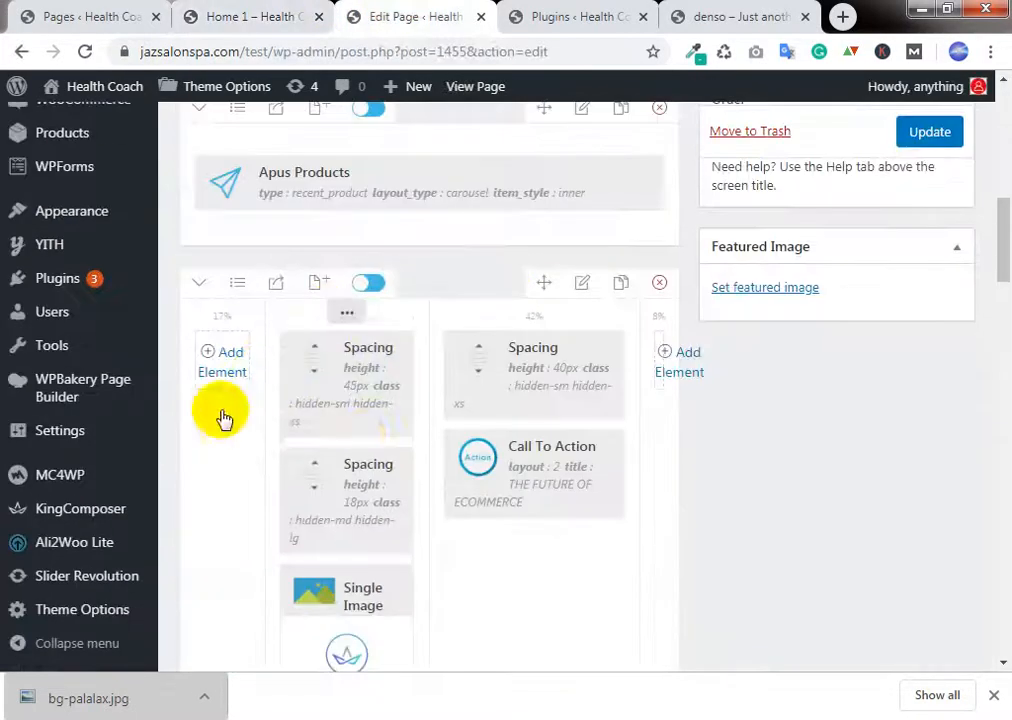
click(580, 288)
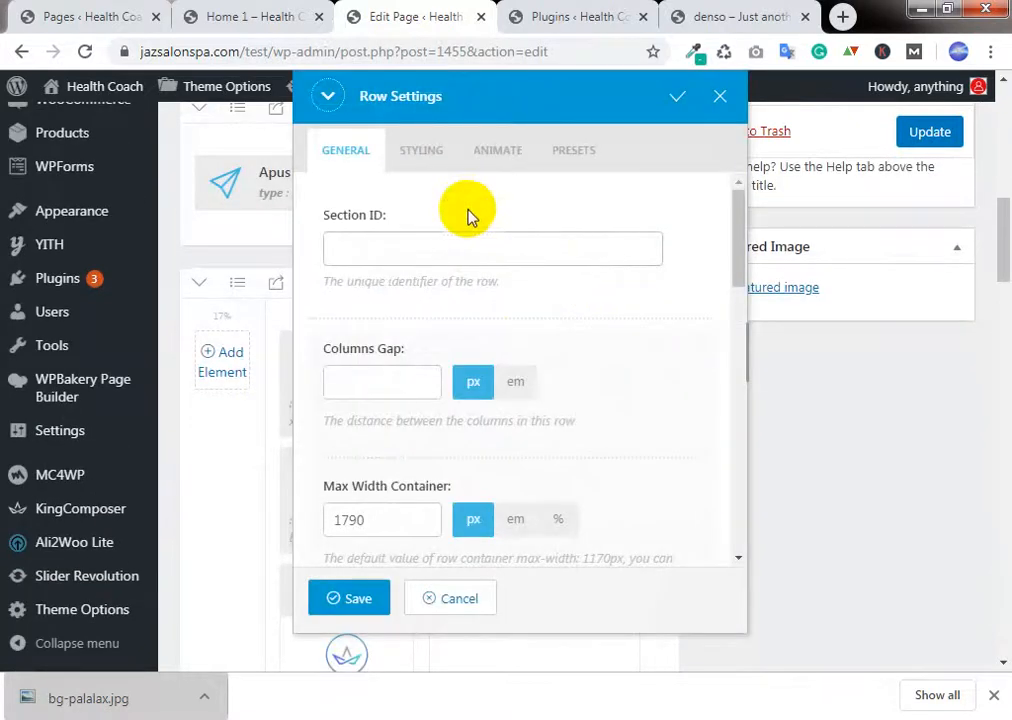
scroll(525, 305, down, 1)
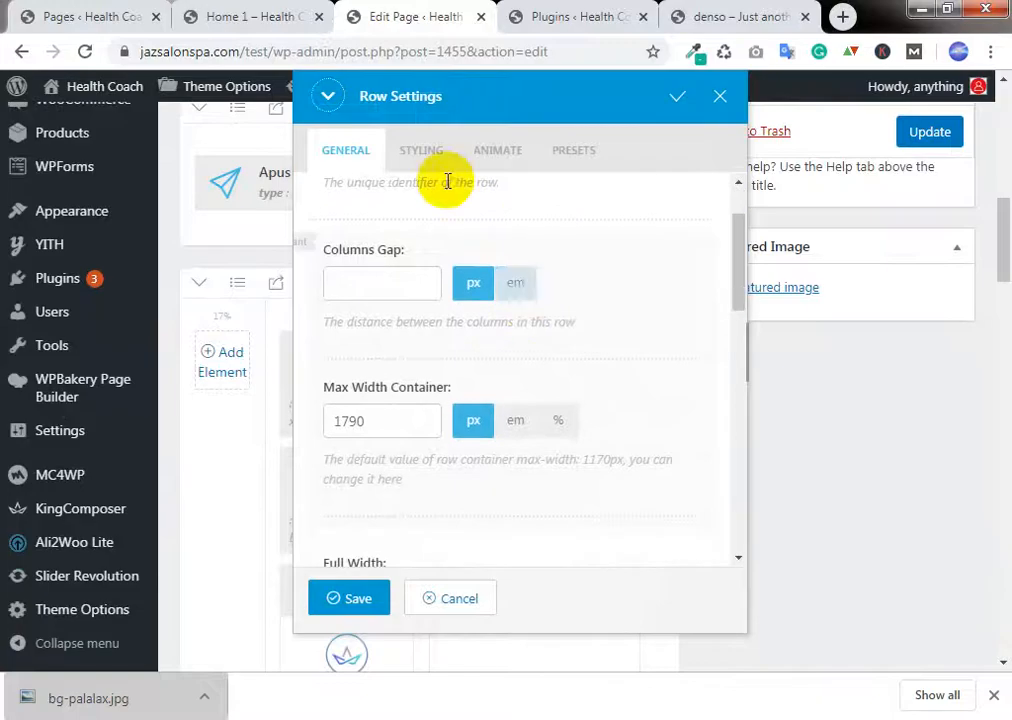
click(430, 149)
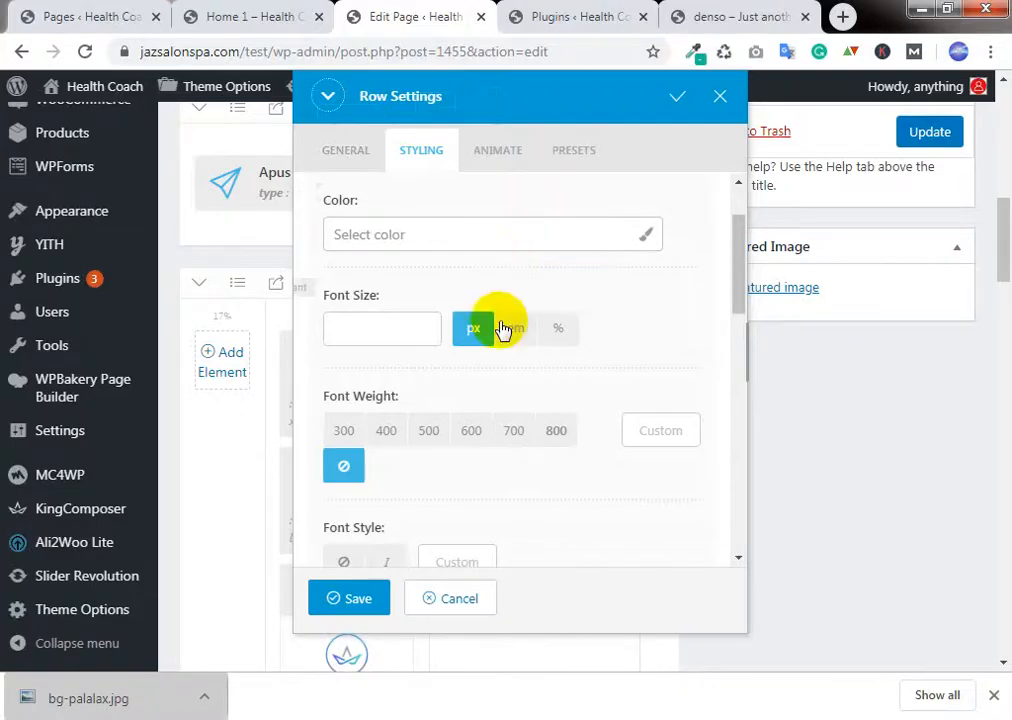
scroll(400, 300, down, 3)
scroll(522, 285, down, 6)
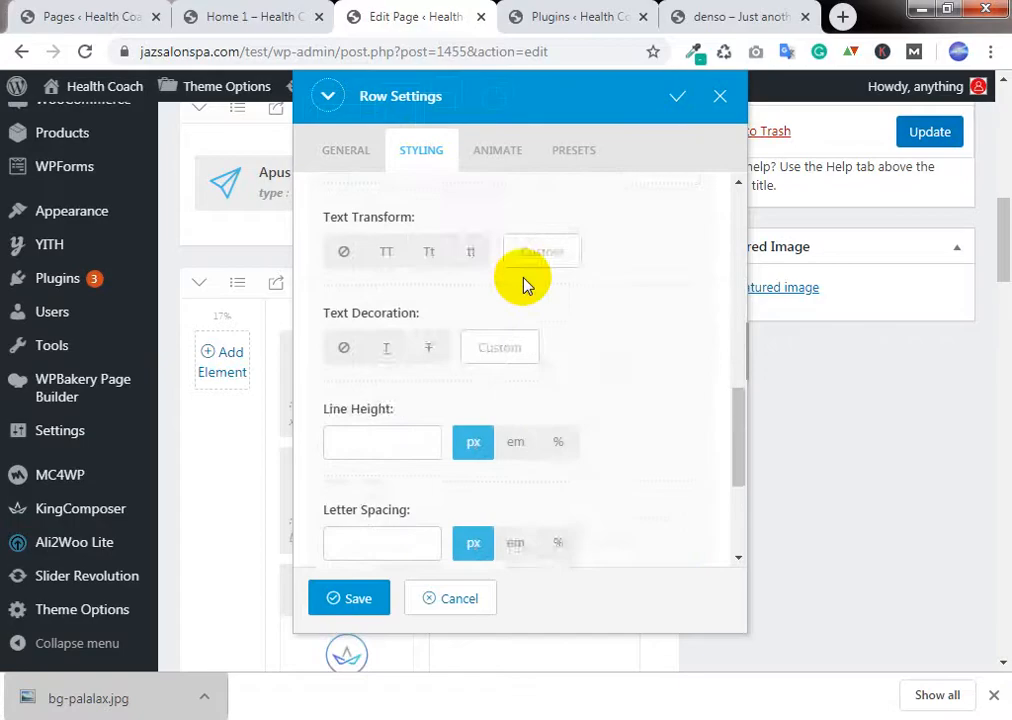
scroll(493, 226, up, 6)
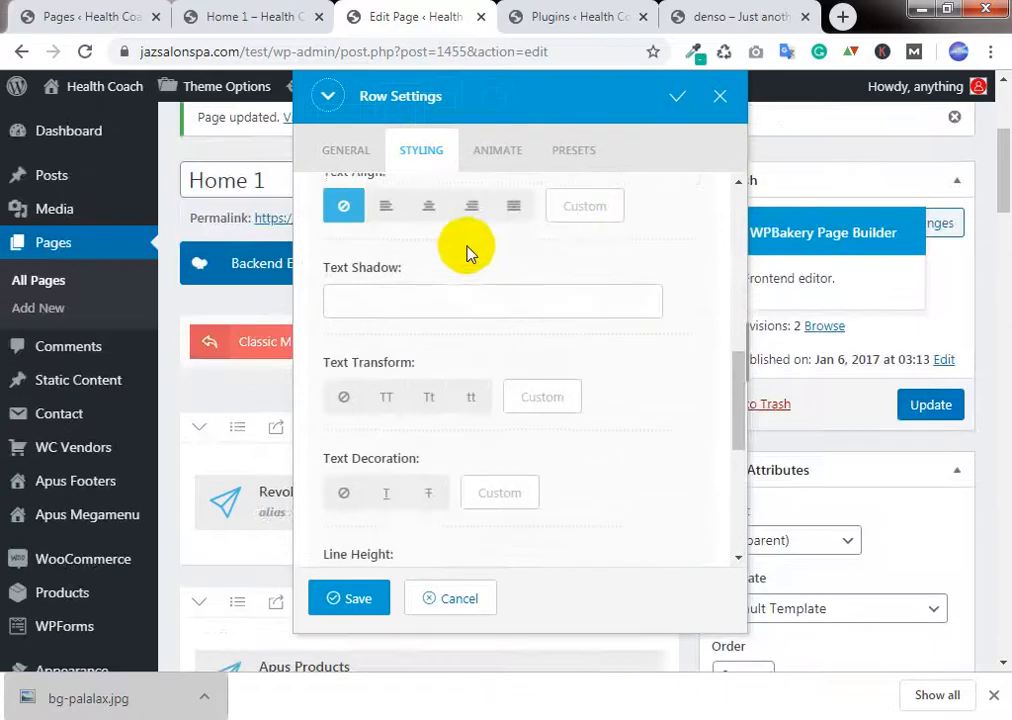
scroll(458, 305, up, 5)
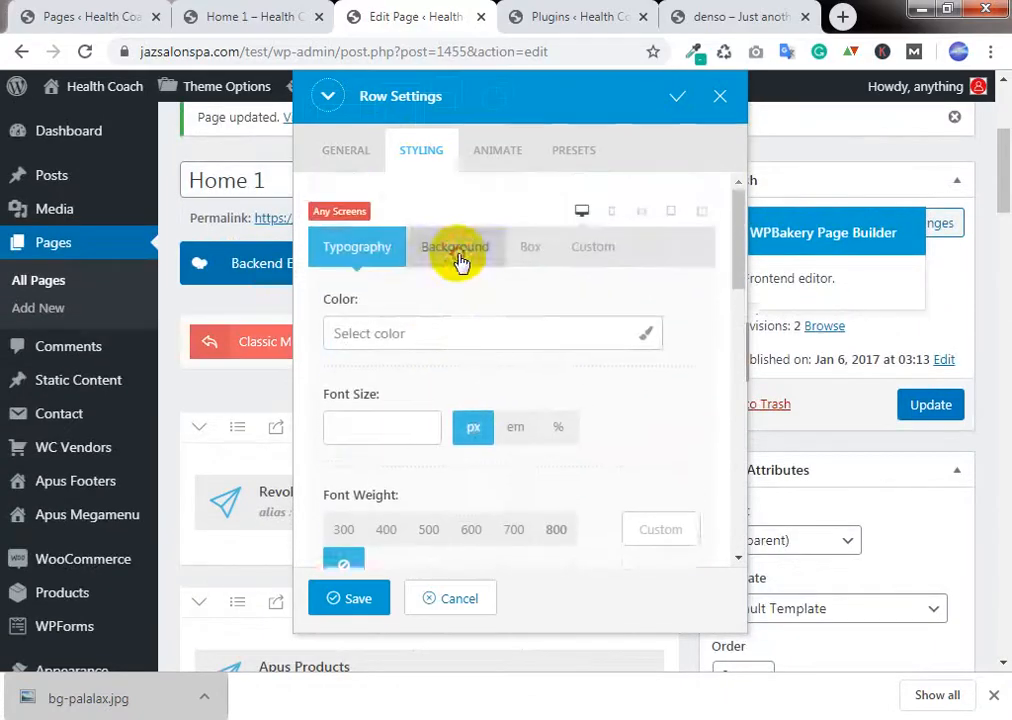
click(460, 252)
scroll(568, 337, down, 5)
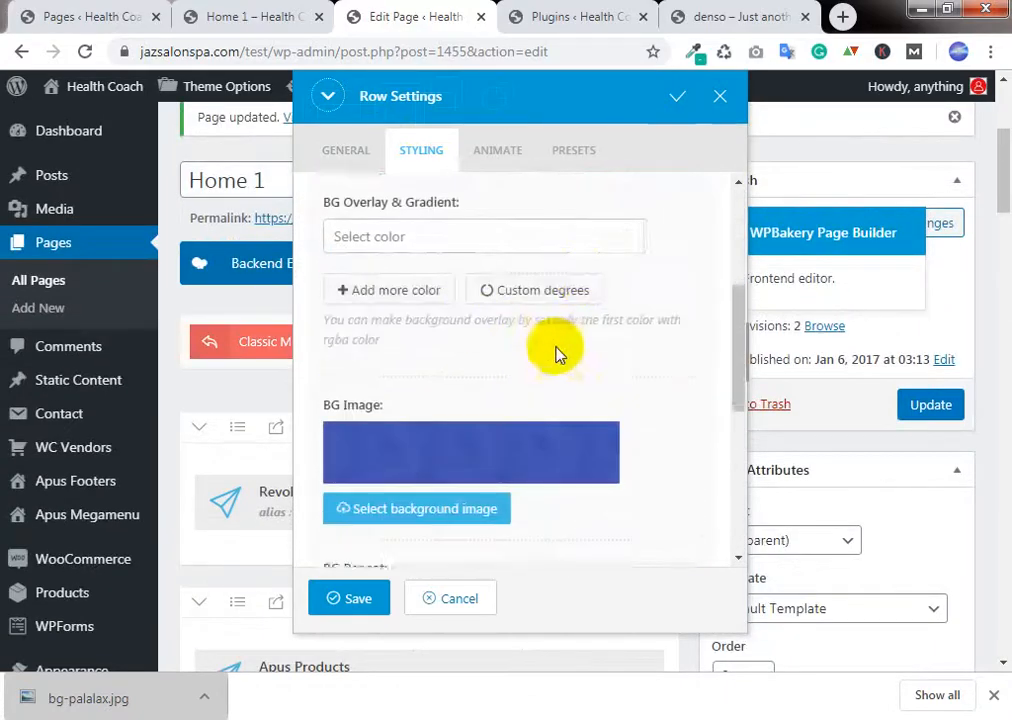
Step: Set the row's background image to bg-palalax.jpg from the media library at Full Size – 1920 × 400
click(474, 254)
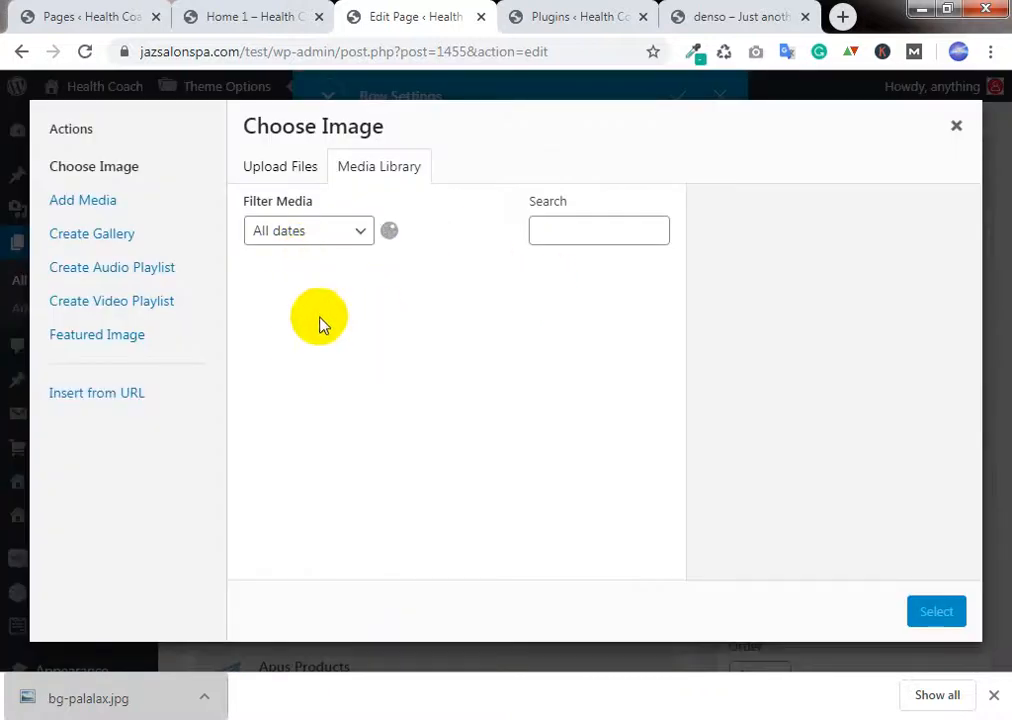
click(617, 323)
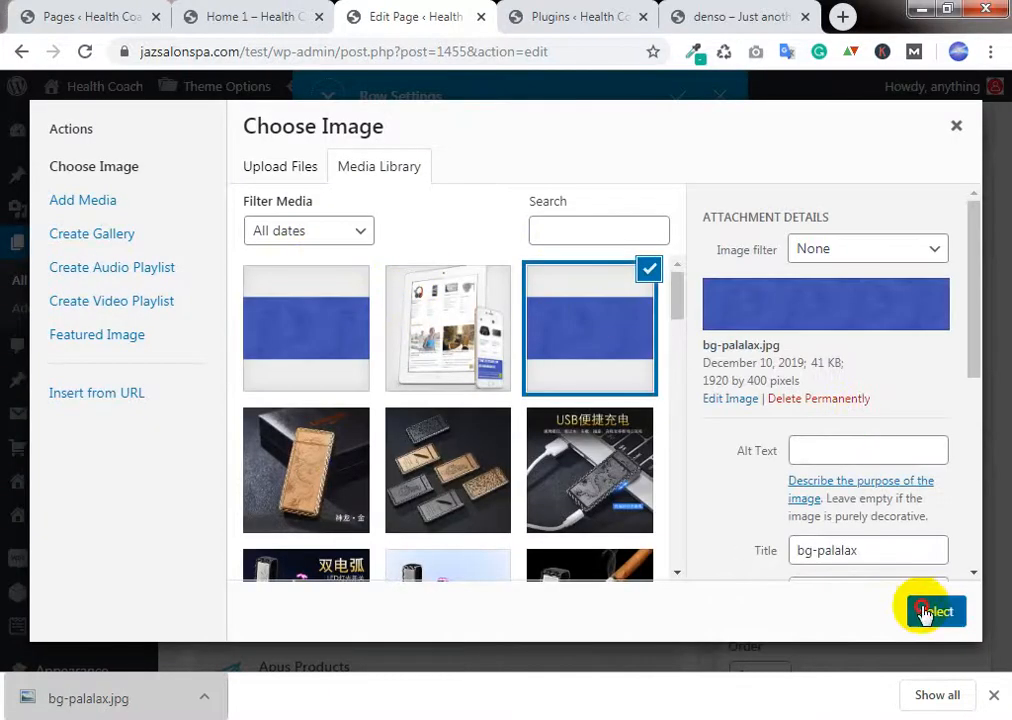
scroll(752, 480, down, 4)
scroll(797, 397, down, 1)
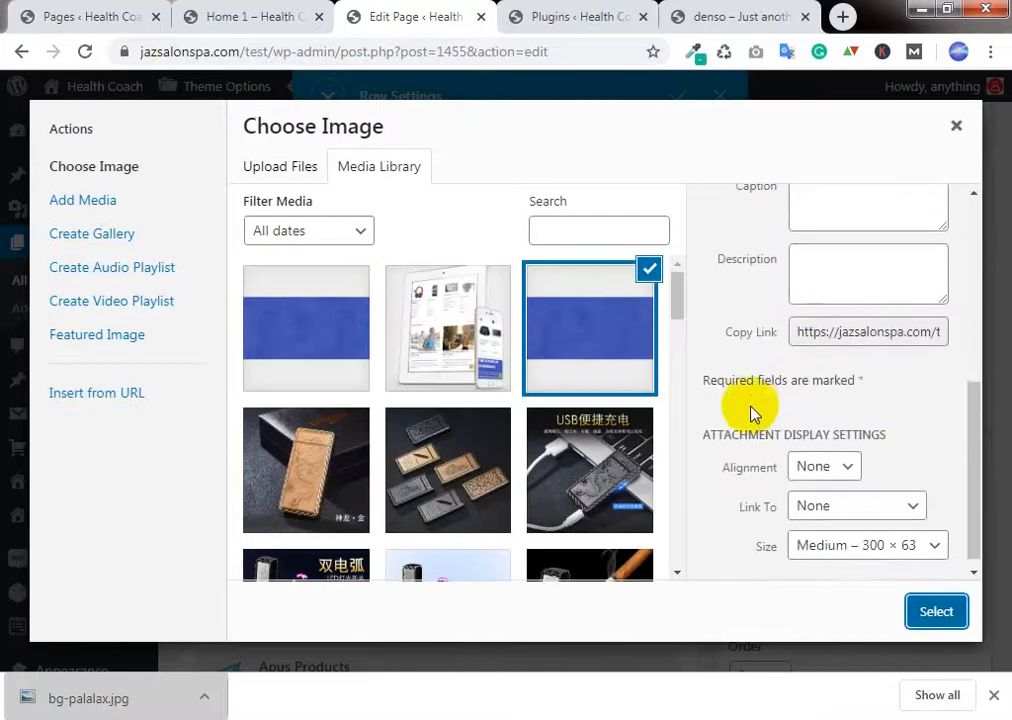
click(875, 536)
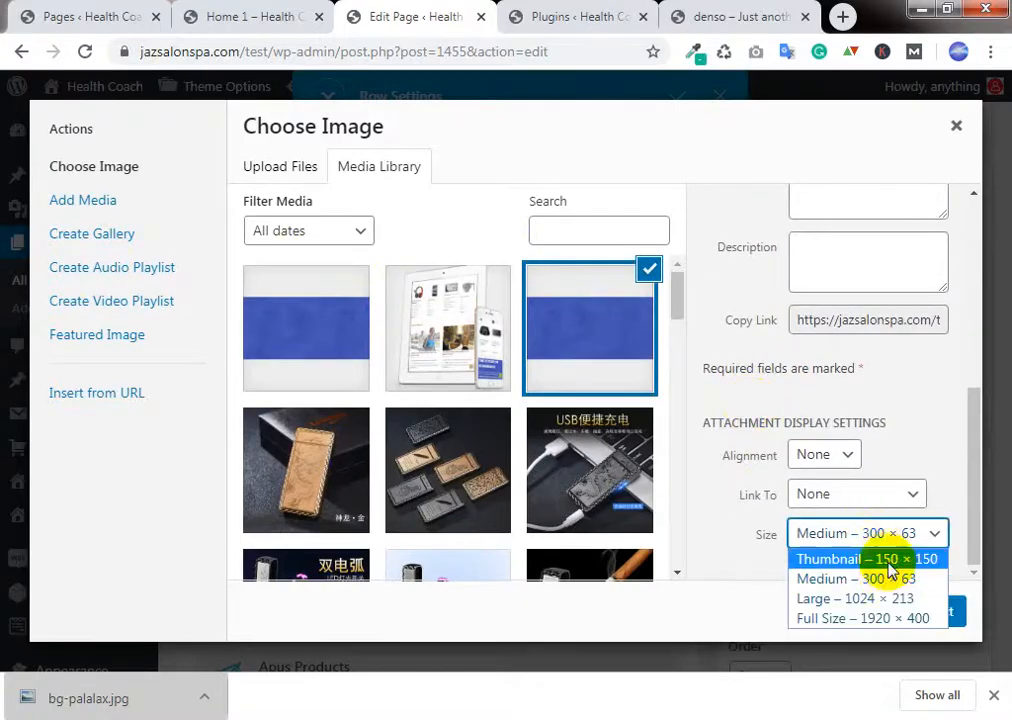
click(903, 620)
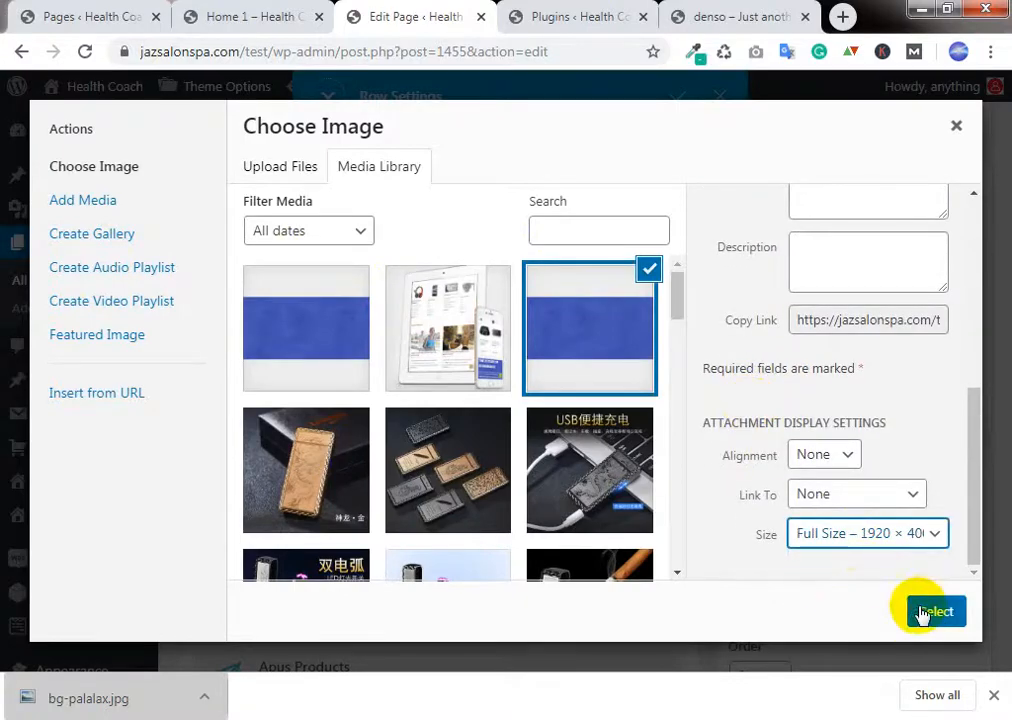
click(926, 608)
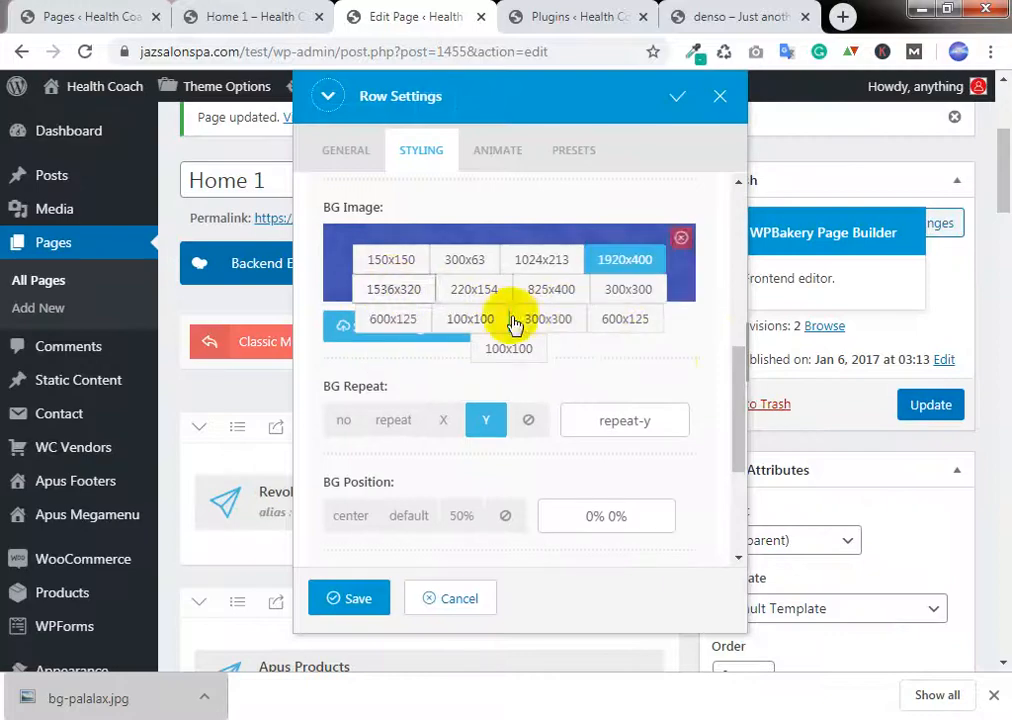
Step: Check the row's background repeat, position, attachment and size options, then save the row and update the Home 1 page
scroll(670, 370, down, 1)
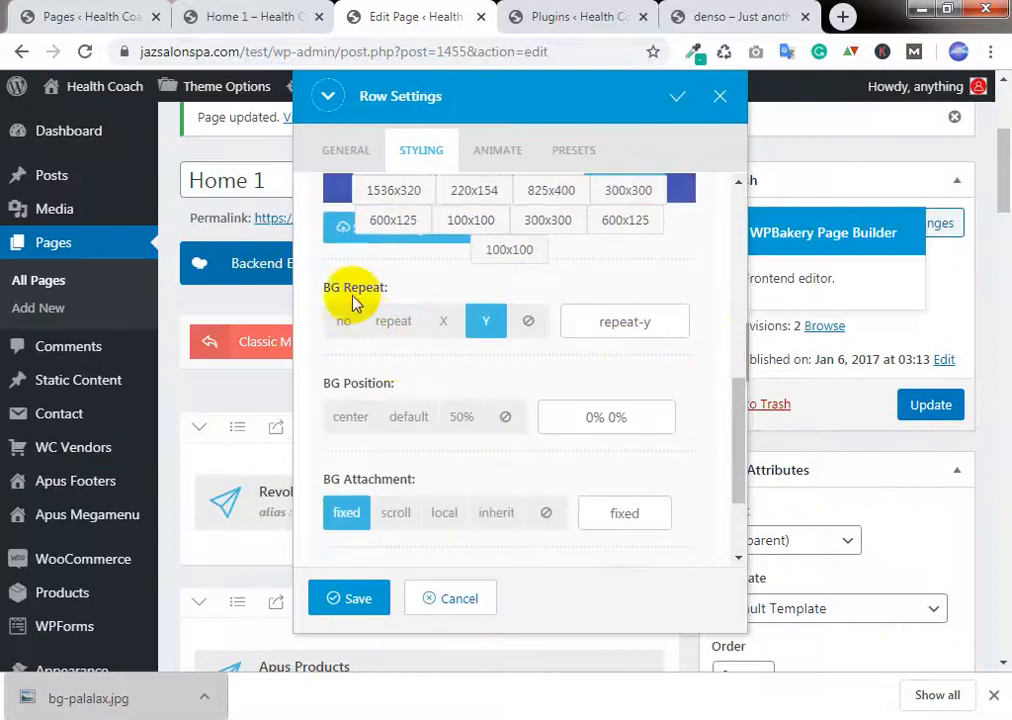
scroll(373, 465, down, 1)
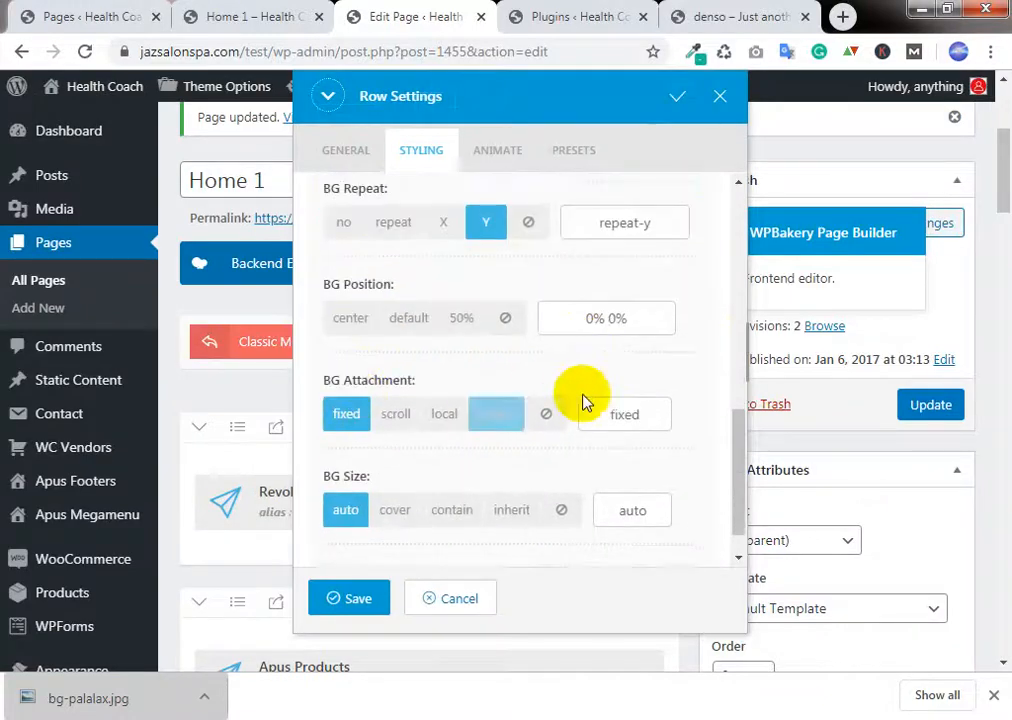
scroll(585, 400, down, 1)
scroll(454, 450, up, 3)
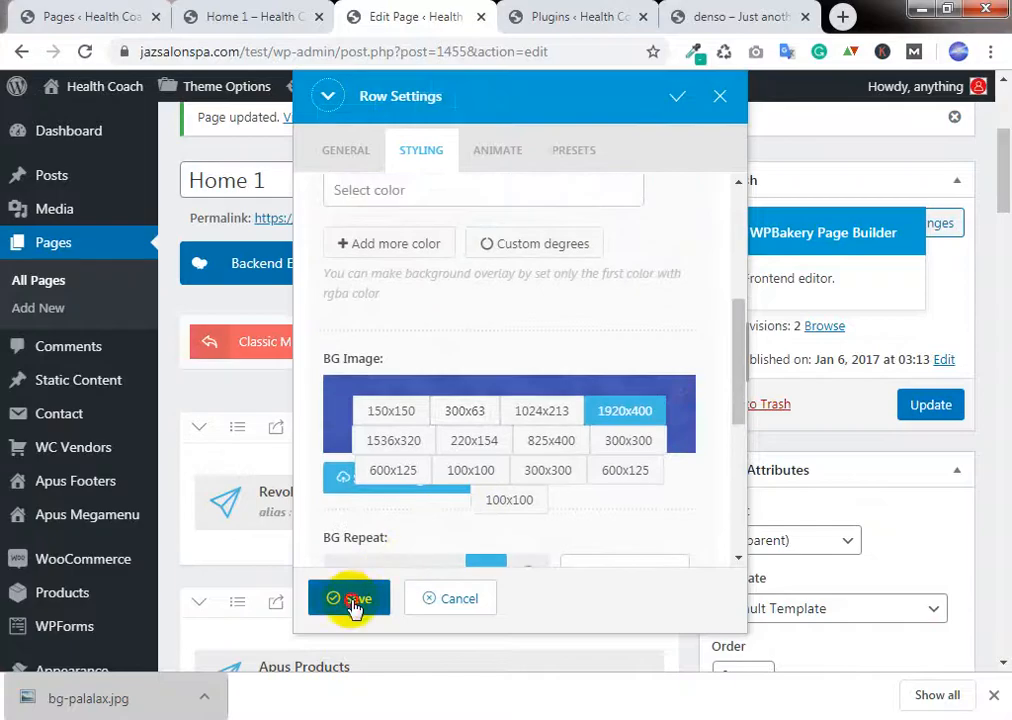
click(353, 599)
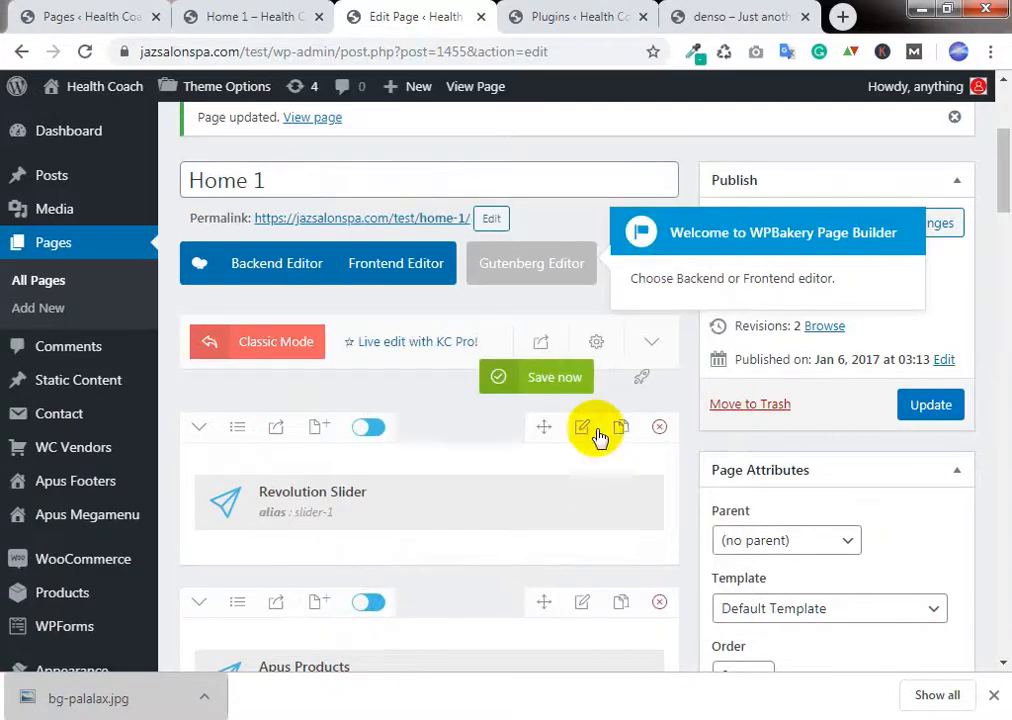
scroll(530, 420, down, 2)
scroll(470, 435, up, 1)
scroll(475, 430, down, 4)
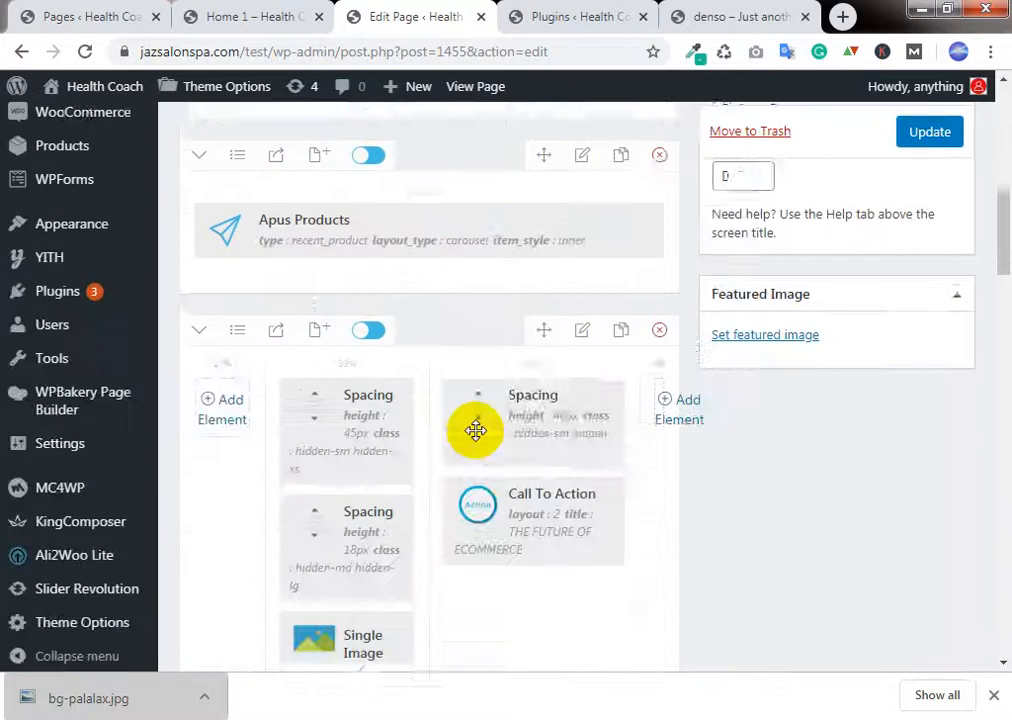
click(582, 285)
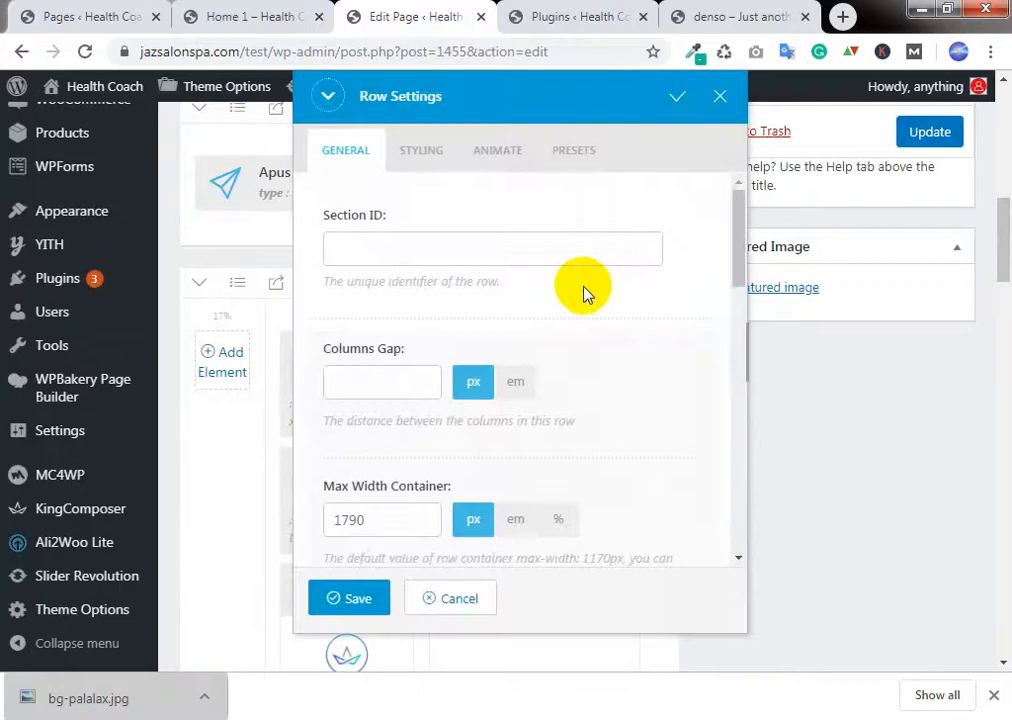
click(350, 598)
click(926, 135)
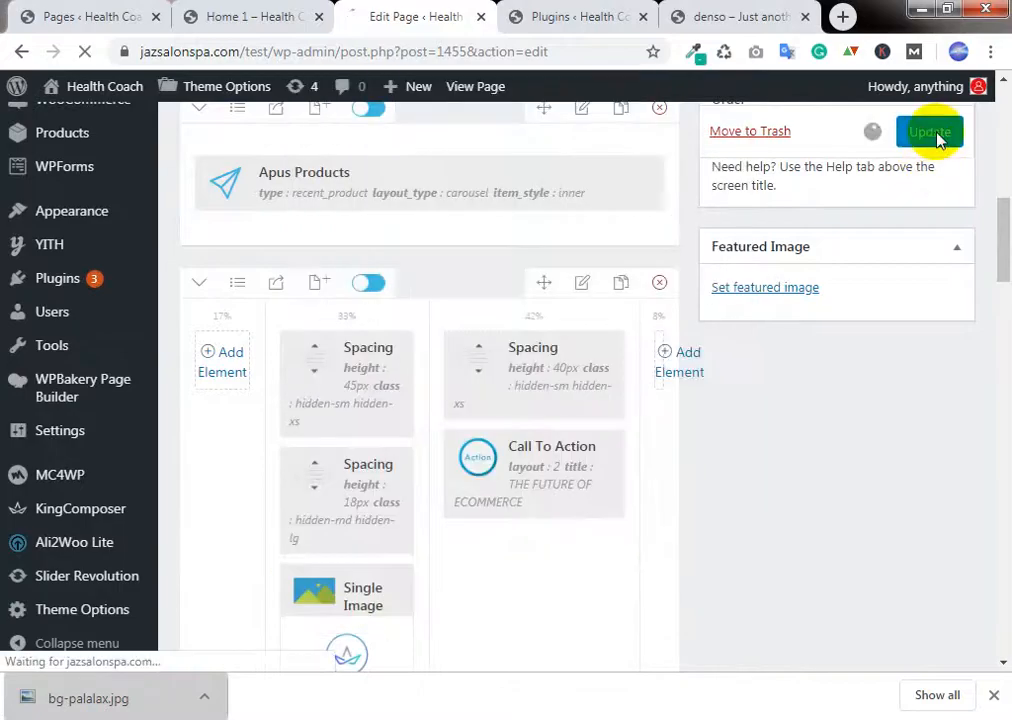
Step: Reload the live Home 1 page and compare its "The Future of Ecommerce" banner with the one in the denso demo
click(258, 28)
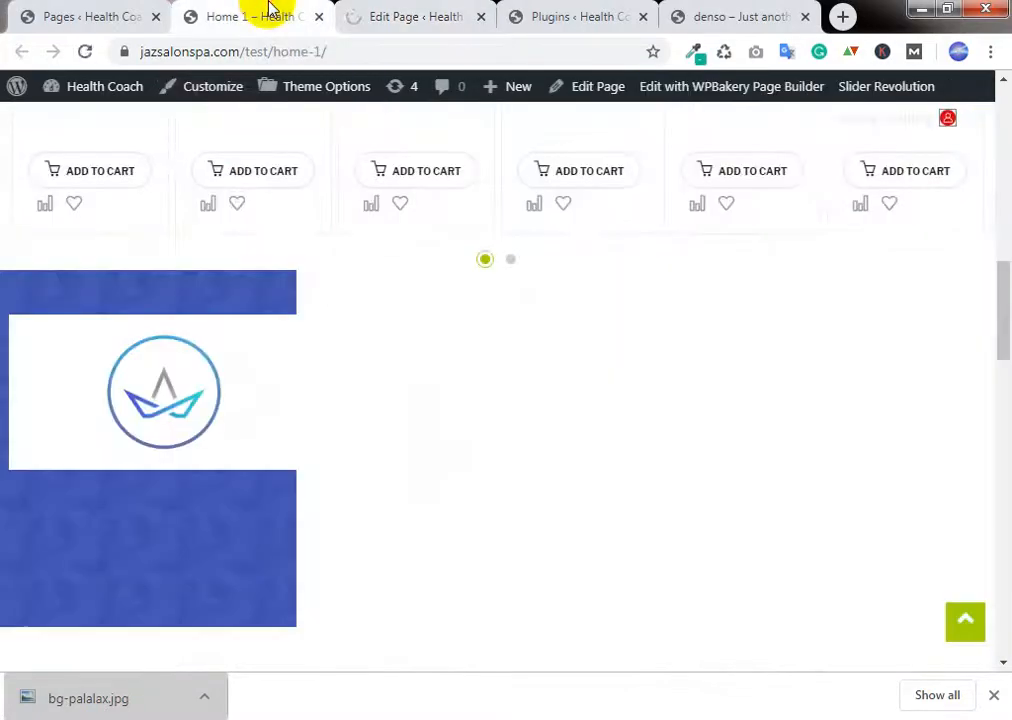
click(90, 53)
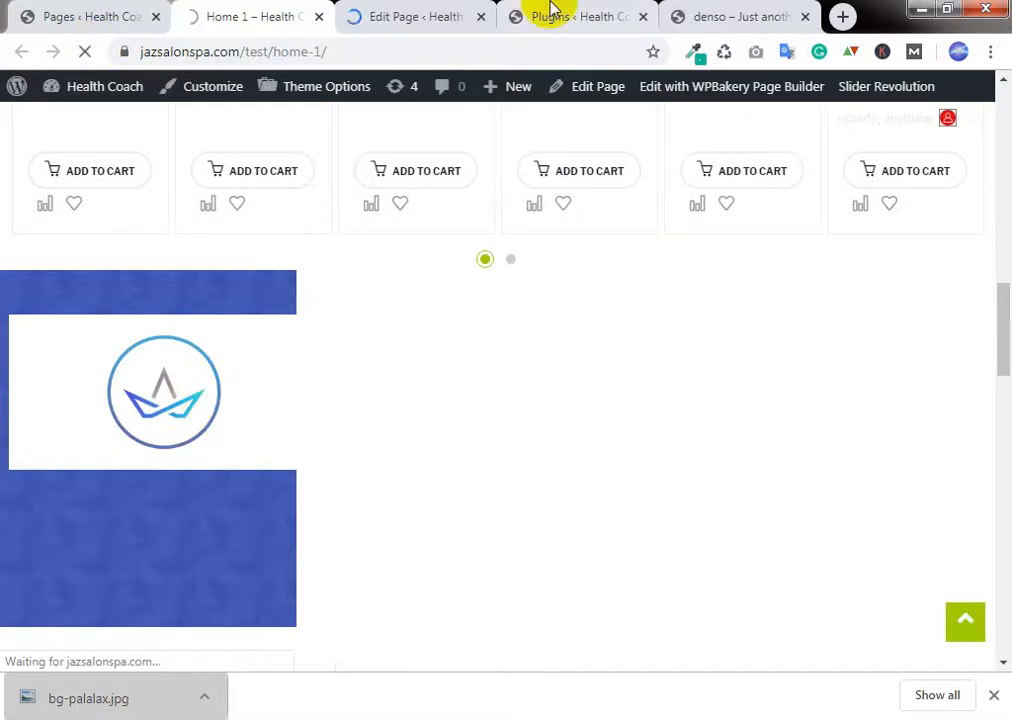
click(580, 16)
click(725, 16)
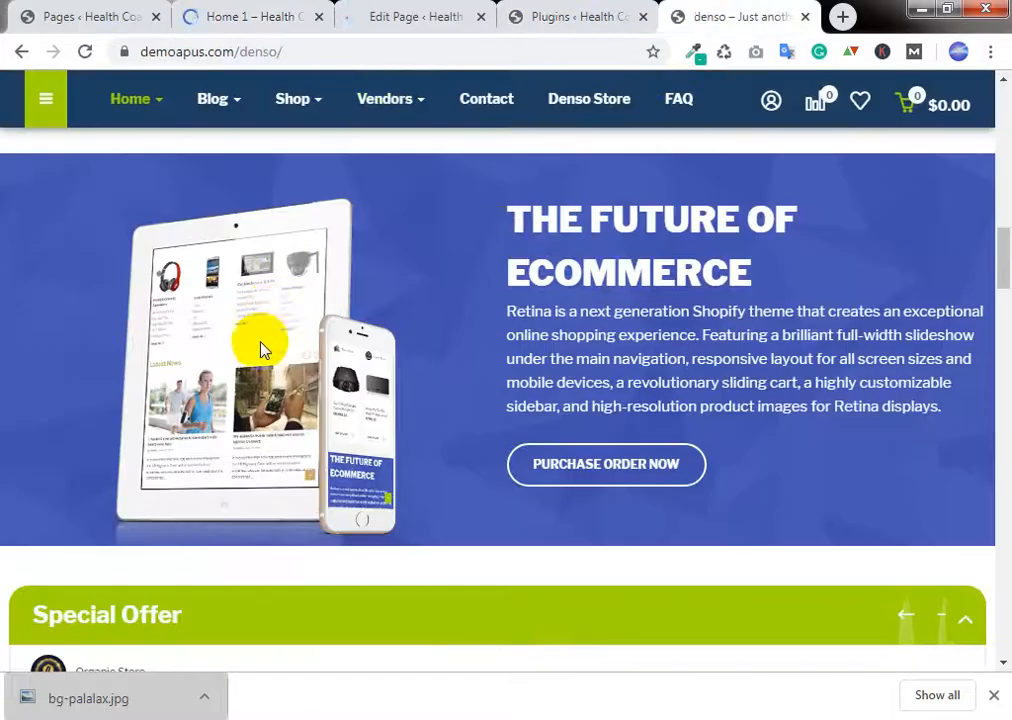
click(262, 14)
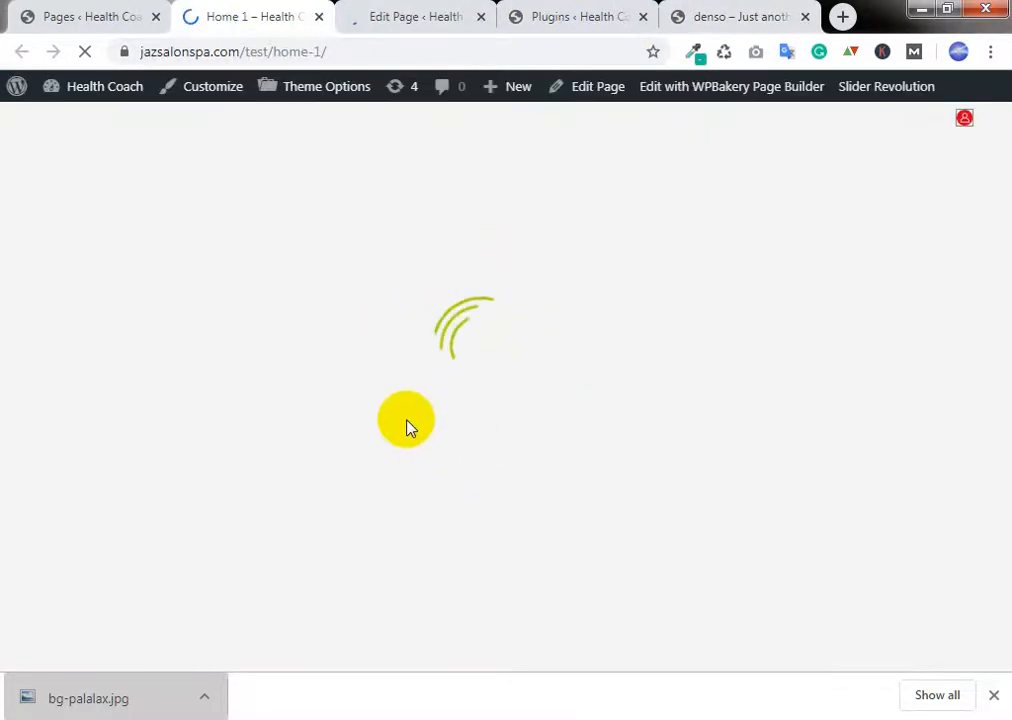
scroll(412, 418, up, 2)
scroll(413, 421, down, 2)
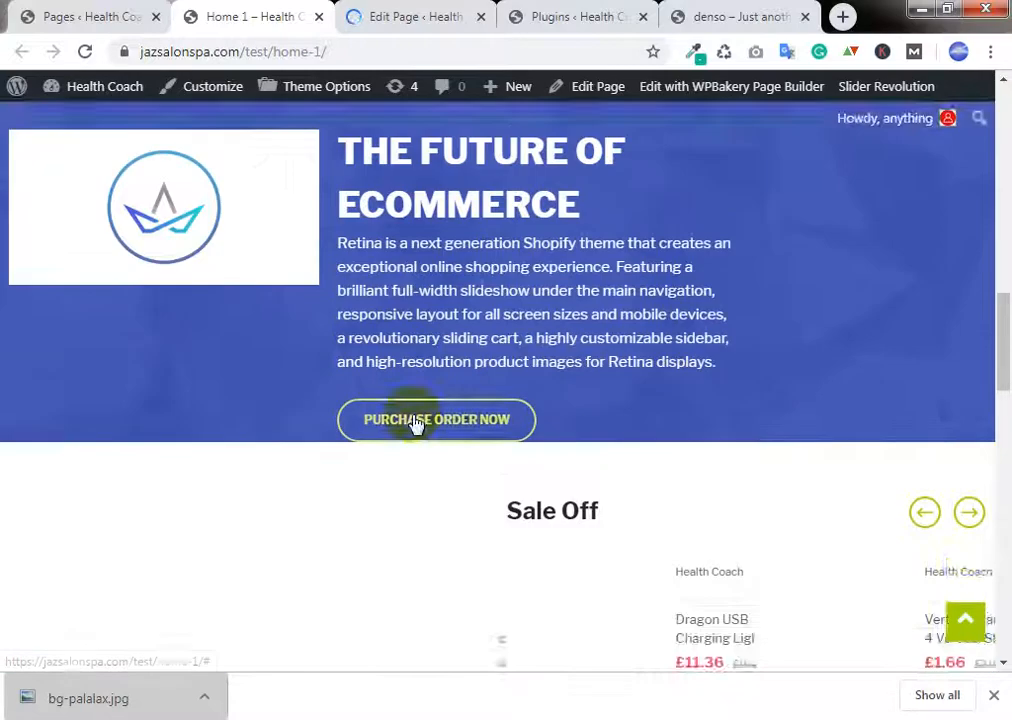
scroll(440, 410, up, 2)
scroll(460, 402, down, 2)
scroll(462, 402, up, 2)
scroll(470, 407, down, 2)
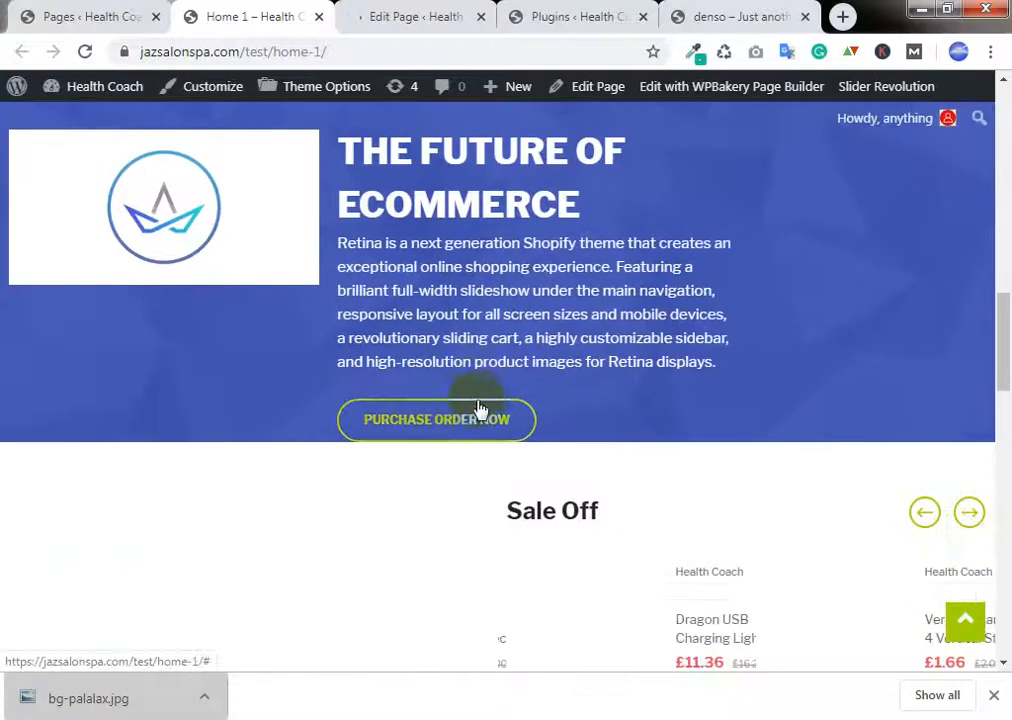
scroll(476, 380, up, 1)
scroll(480, 390, down, 2)
scroll(483, 399, up, 3)
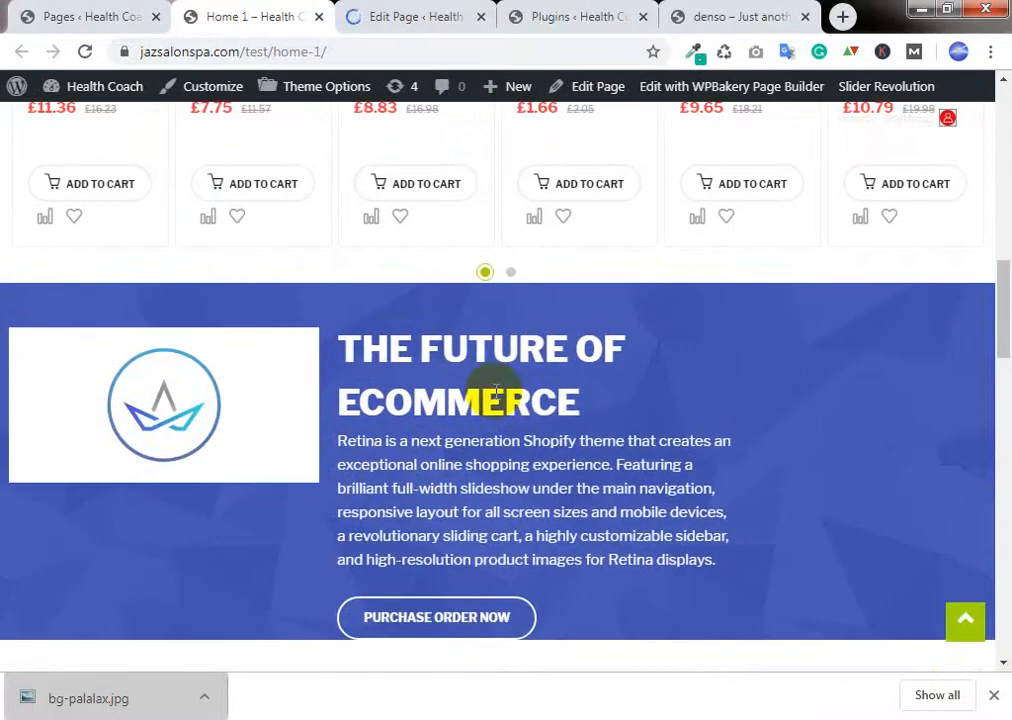
Step: Return to the Home 1 page builder and bring up the edit option of the Single Image element in the banner row
click(397, 10)
scroll(438, 289, down, 10)
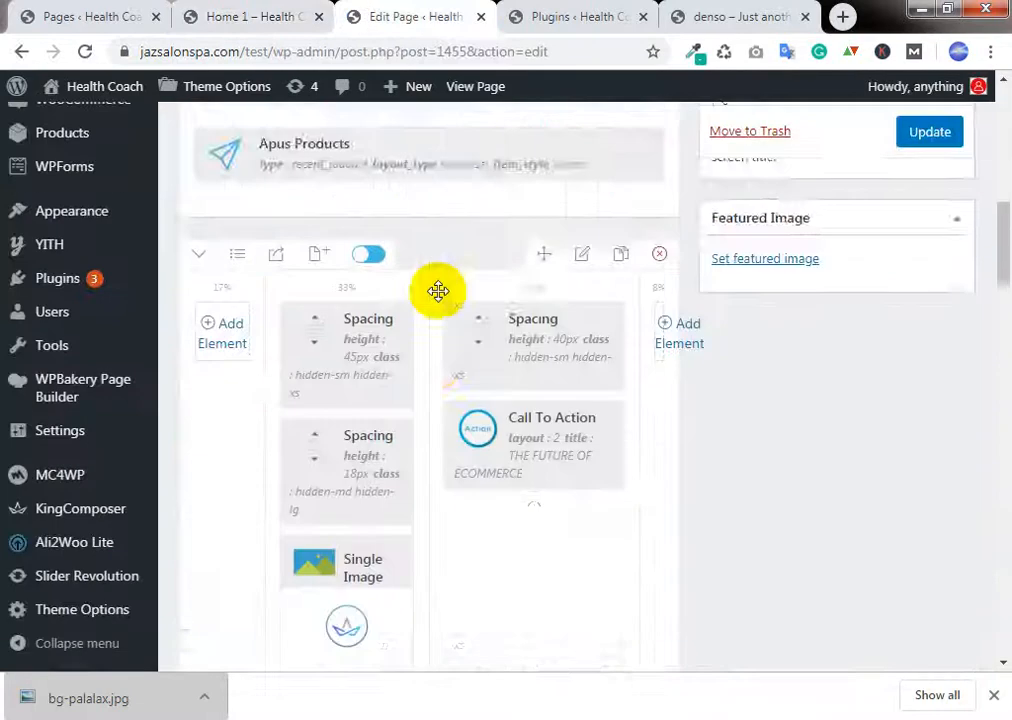
mouse_move(361, 510)
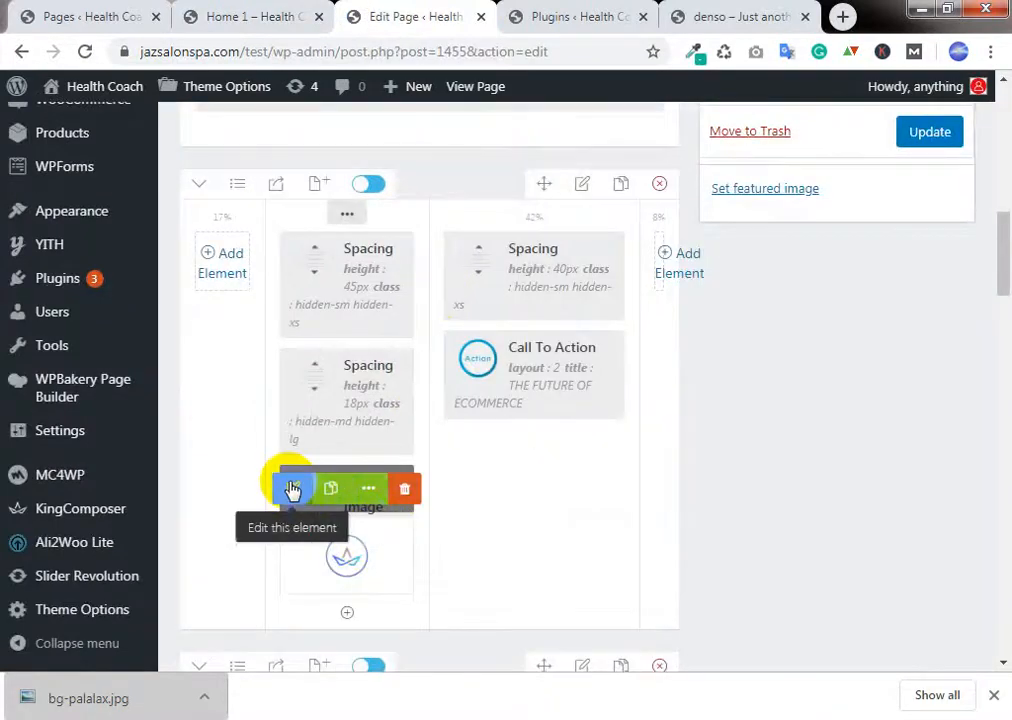
Step: Replace the Single Image element's picture with the tablet-and-phone image from the media library and save the element
click(292, 486)
click(574, 442)
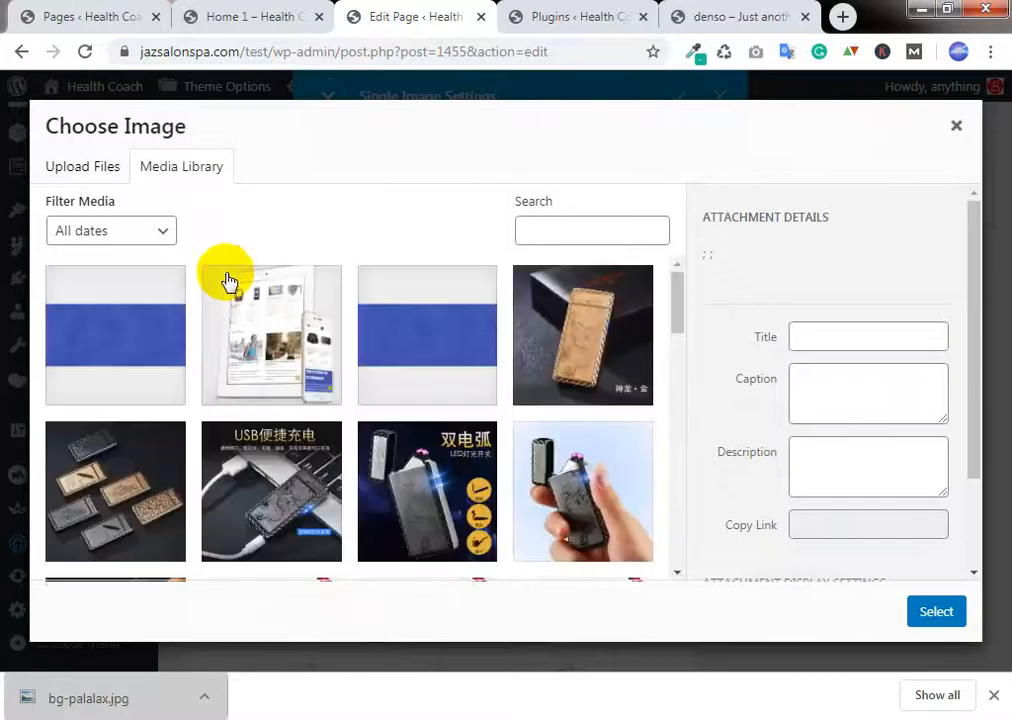
click(267, 305)
click(935, 610)
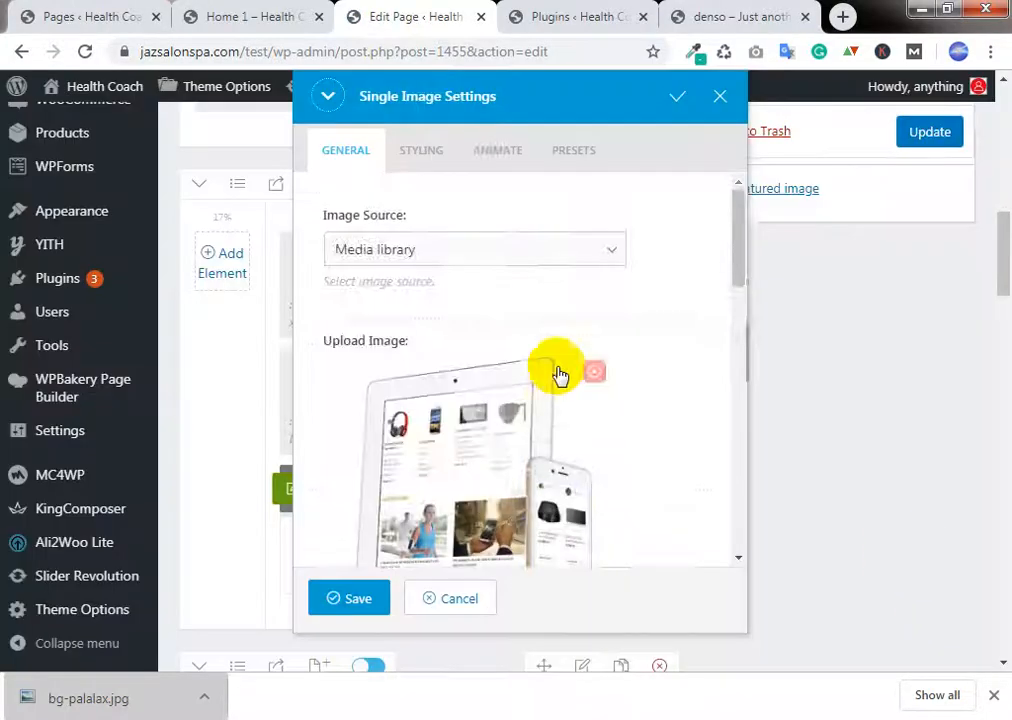
scroll(480, 450, down, 3)
click(375, 605)
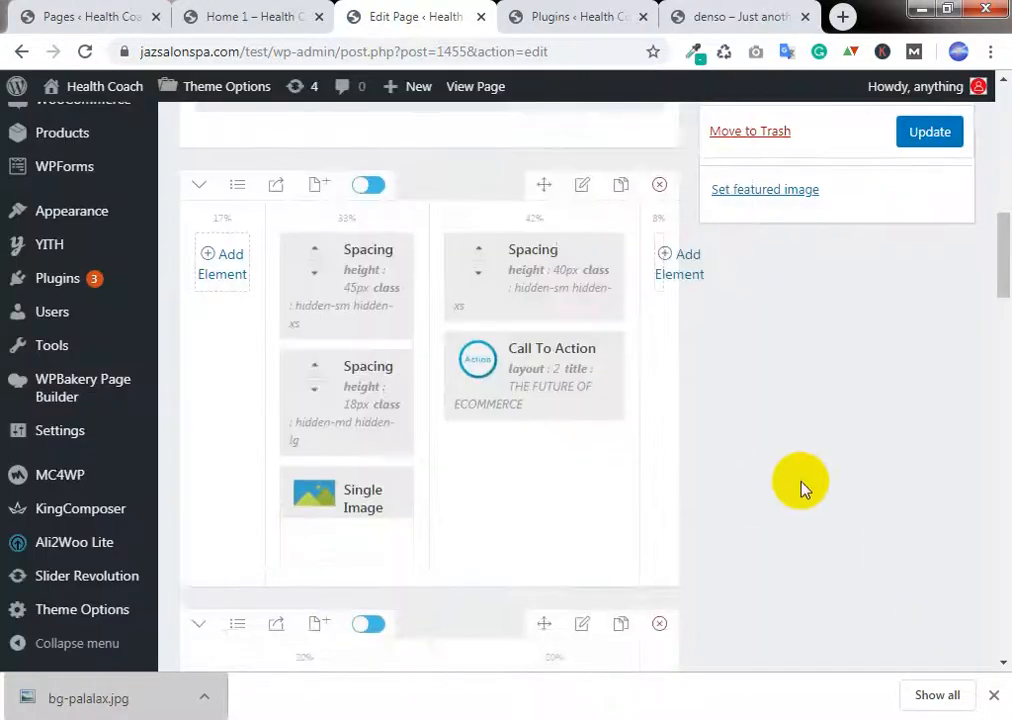
Step: Save the changes to the Home 1 page by updating it
scroll(800, 478, up, 2)
scroll(796, 477, up, 1)
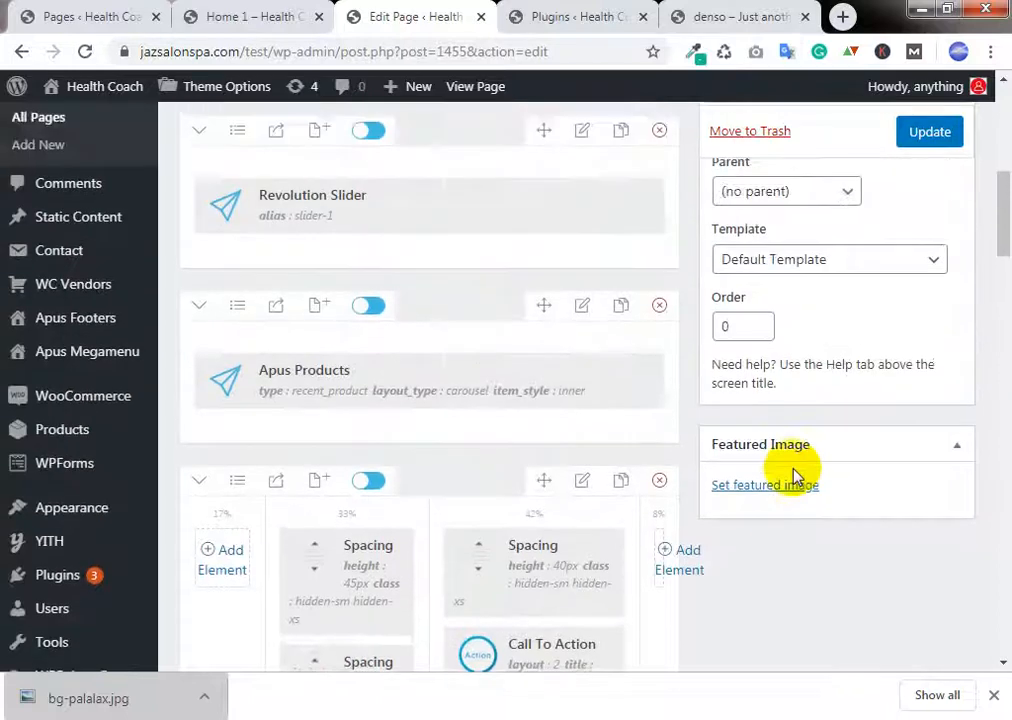
scroll(794, 477, down, 1)
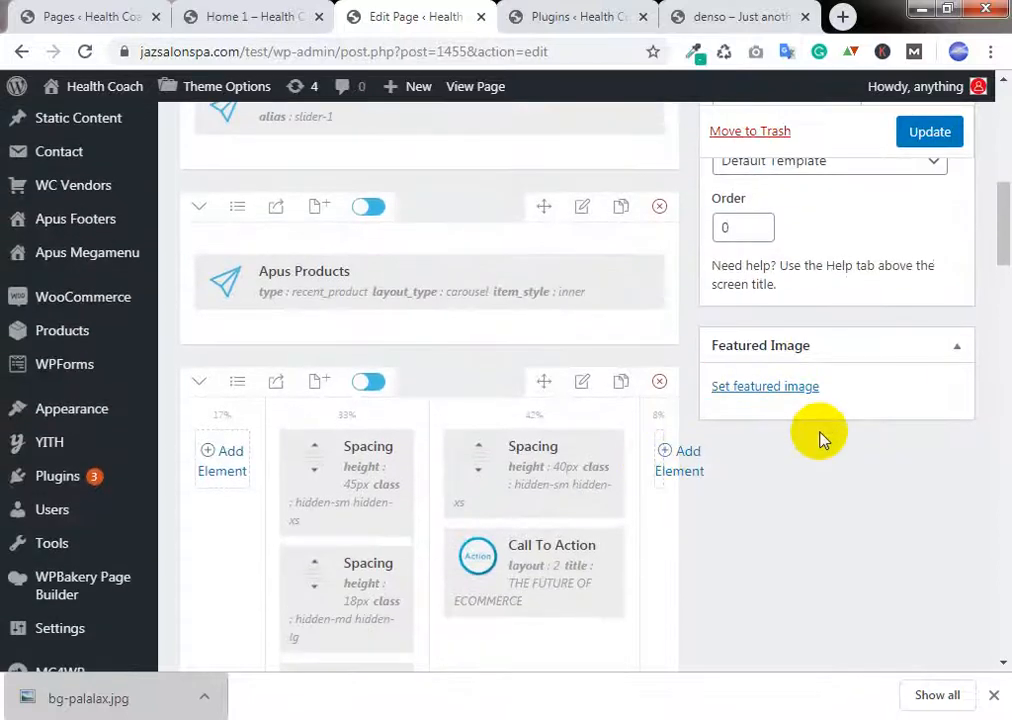
scroll(840, 380, up, 2)
click(928, 208)
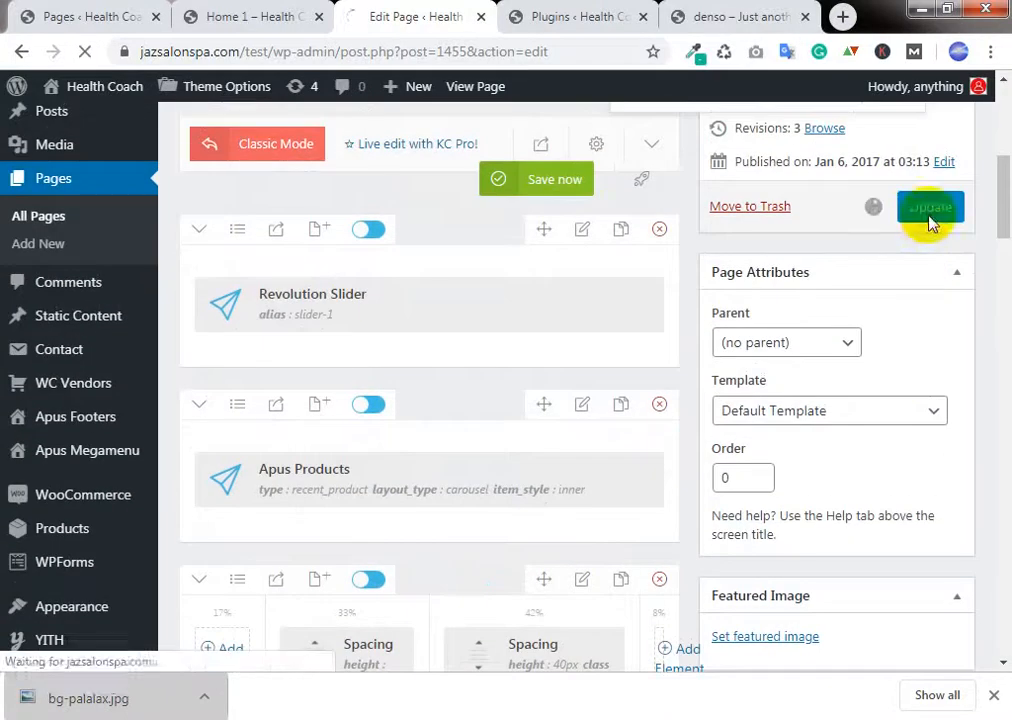
Step: Close the extra error-page tab and examine the heading and text of the denso demo's "THE FUTURE OF ECOMMERCE" section
click(296, 12)
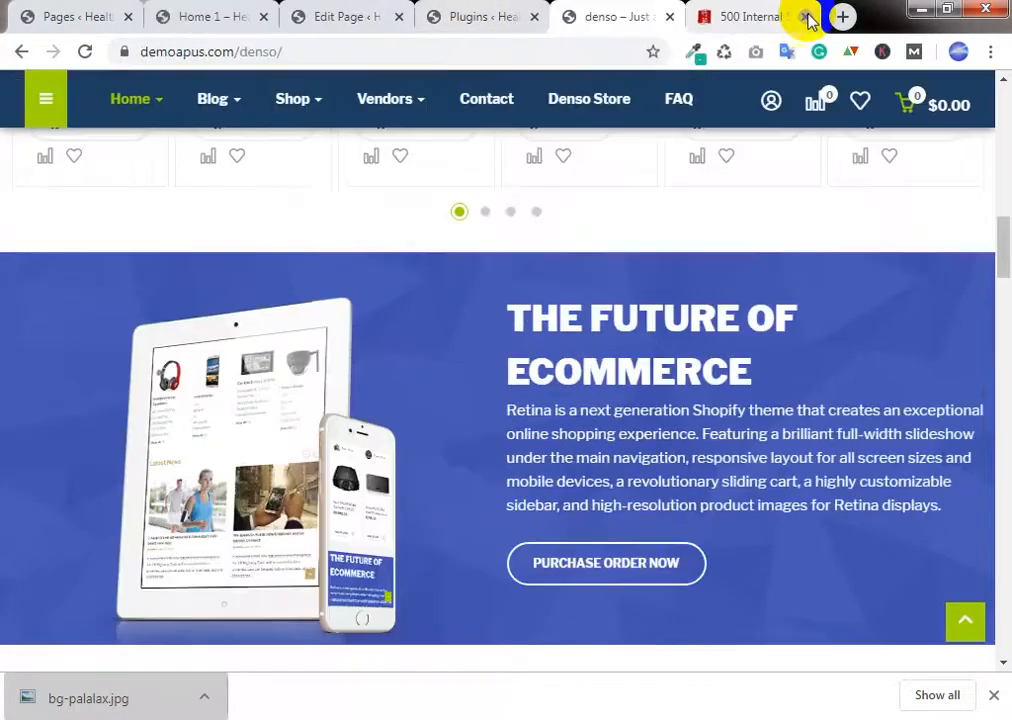
click(808, 18)
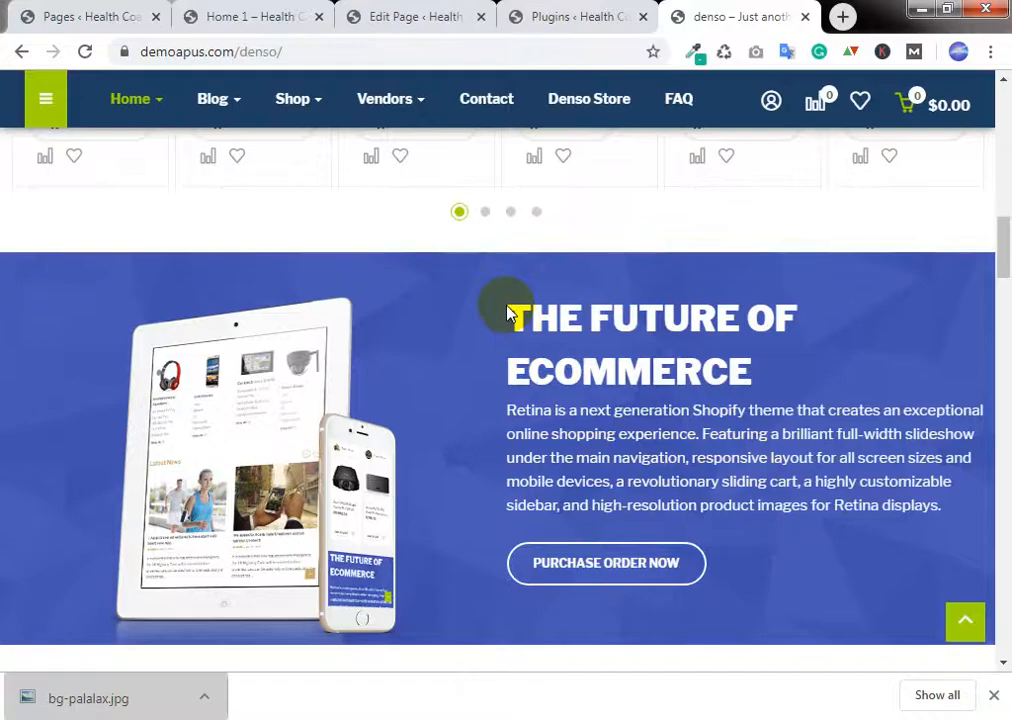
drag(508, 316, 949, 517)
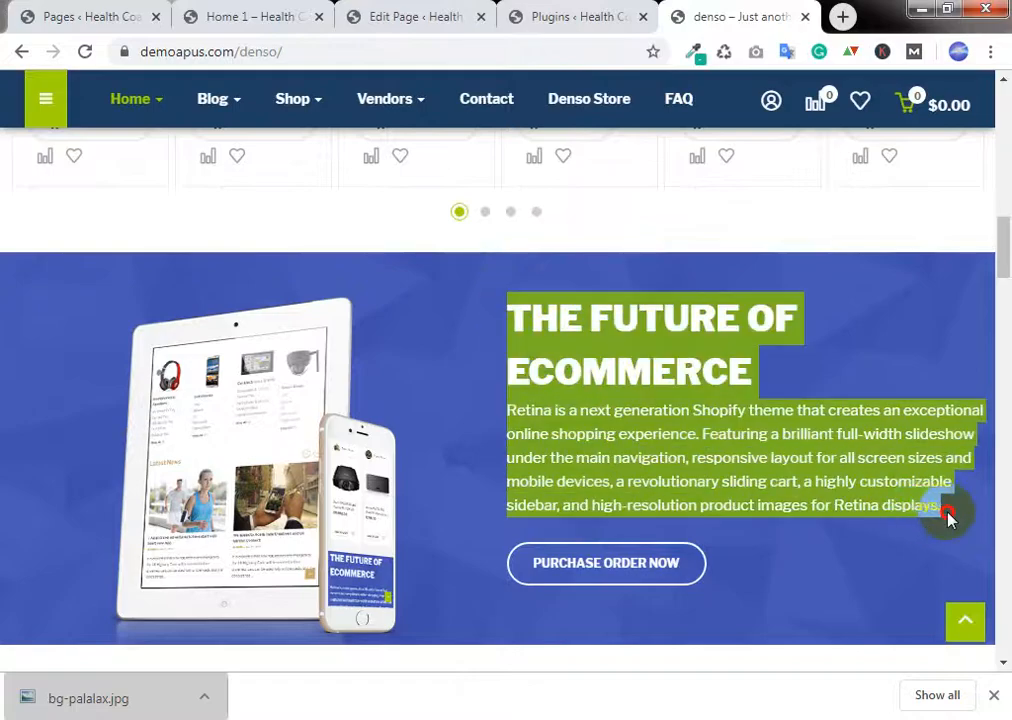
click(688, 353)
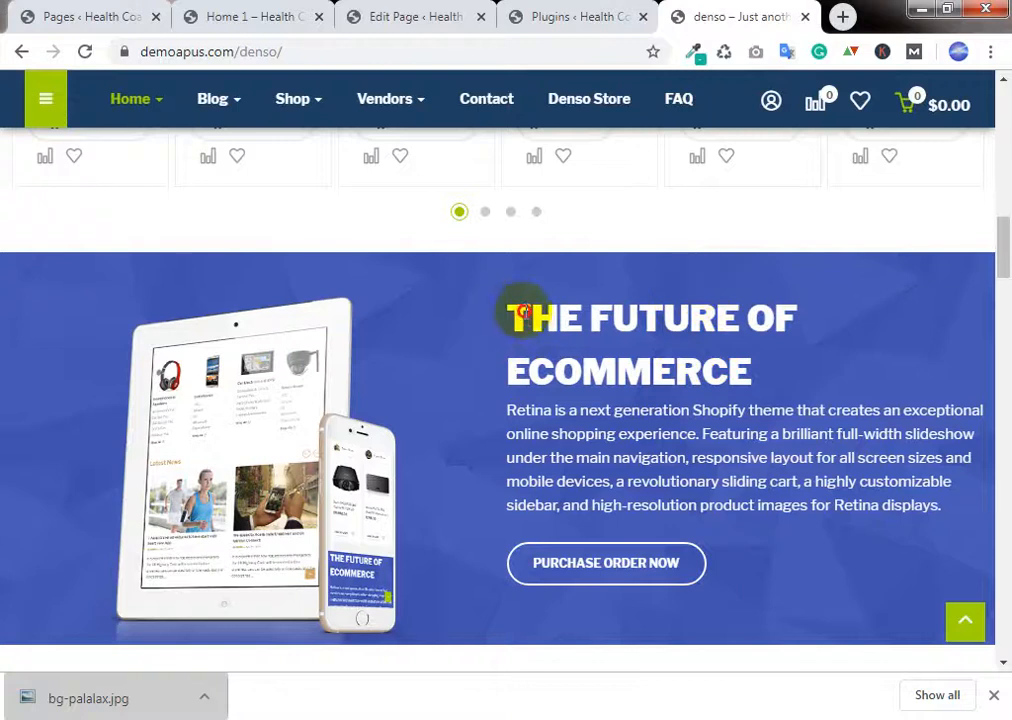
drag(518, 313, 935, 515)
click(907, 488)
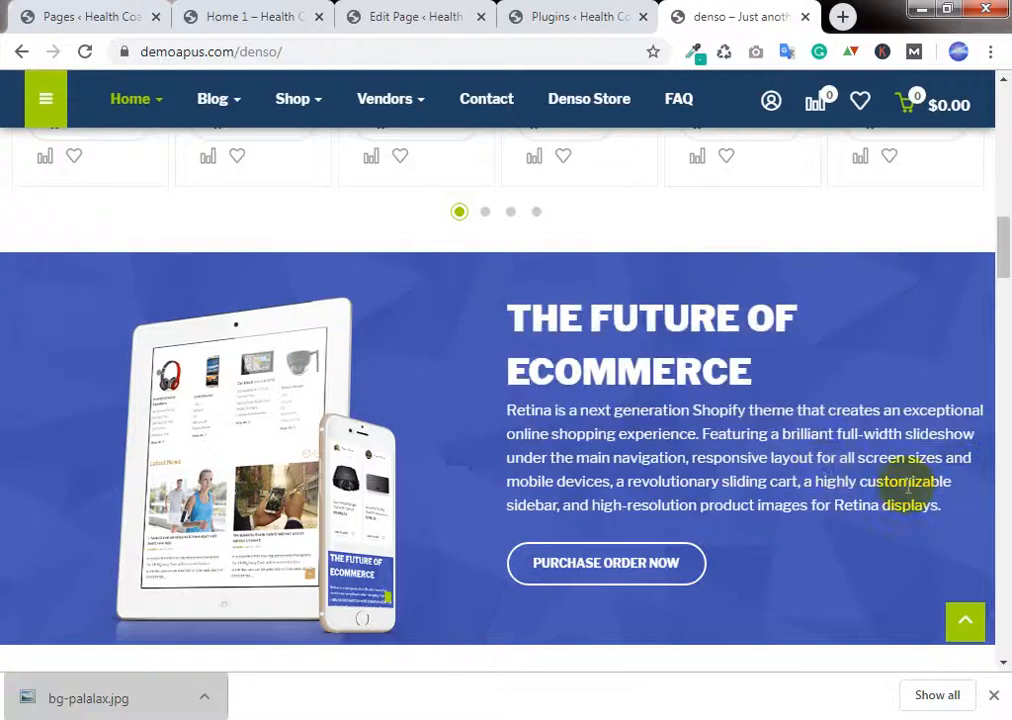
scroll(780, 470, up, 2)
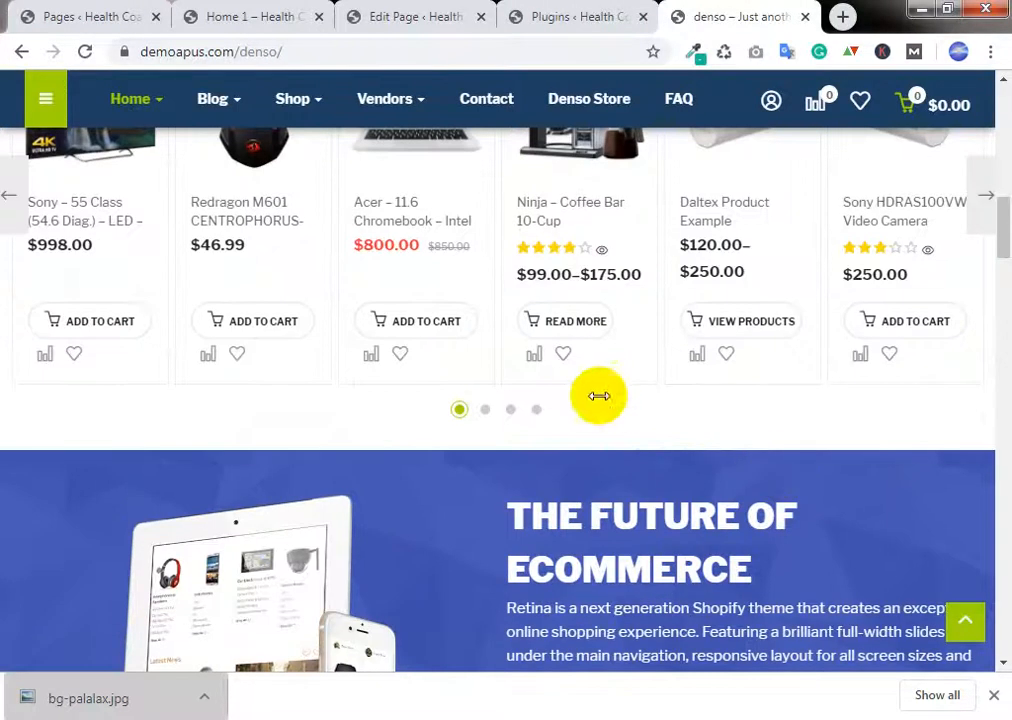
Step: Reload the live Home 1 page and compare its "THE FUTURE OF ECOMMERCE" section with the denso demo's version
click(294, 12)
scroll(440, 264, down, 2)
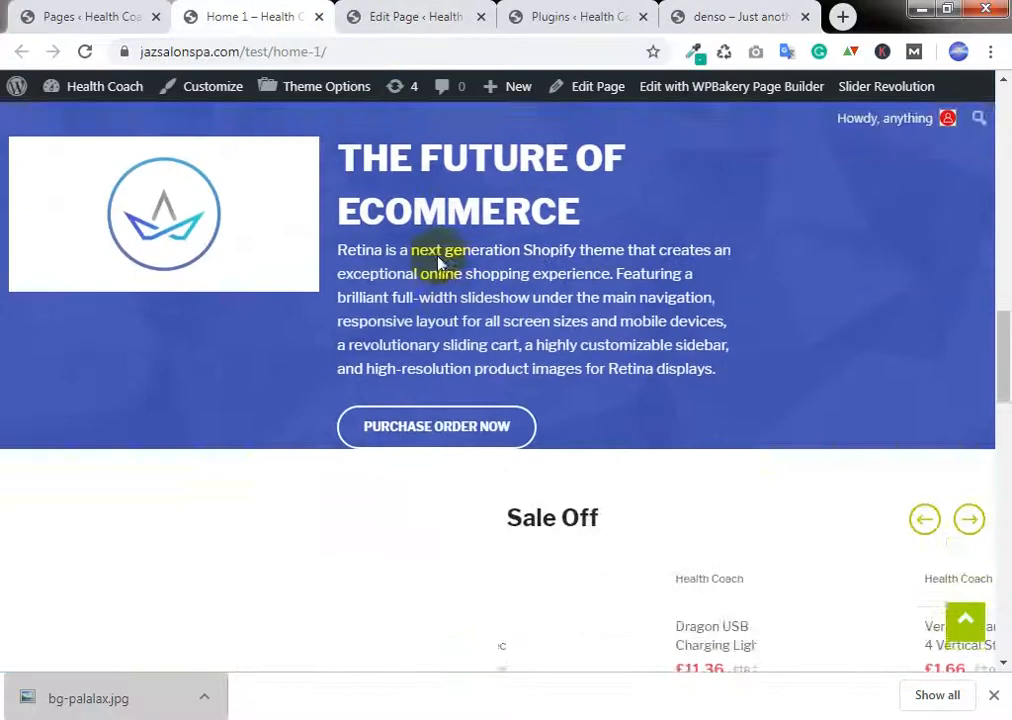
scroll(440, 262, up, 2)
click(429, 12)
click(190, 14)
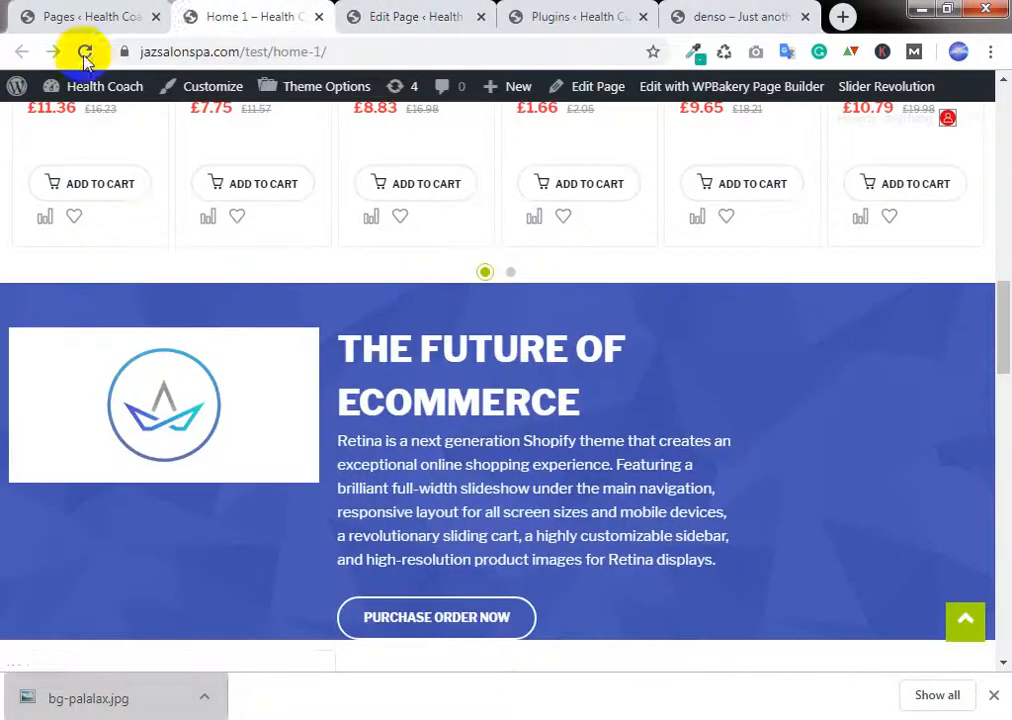
click(85, 53)
scroll(330, 410, down, 1)
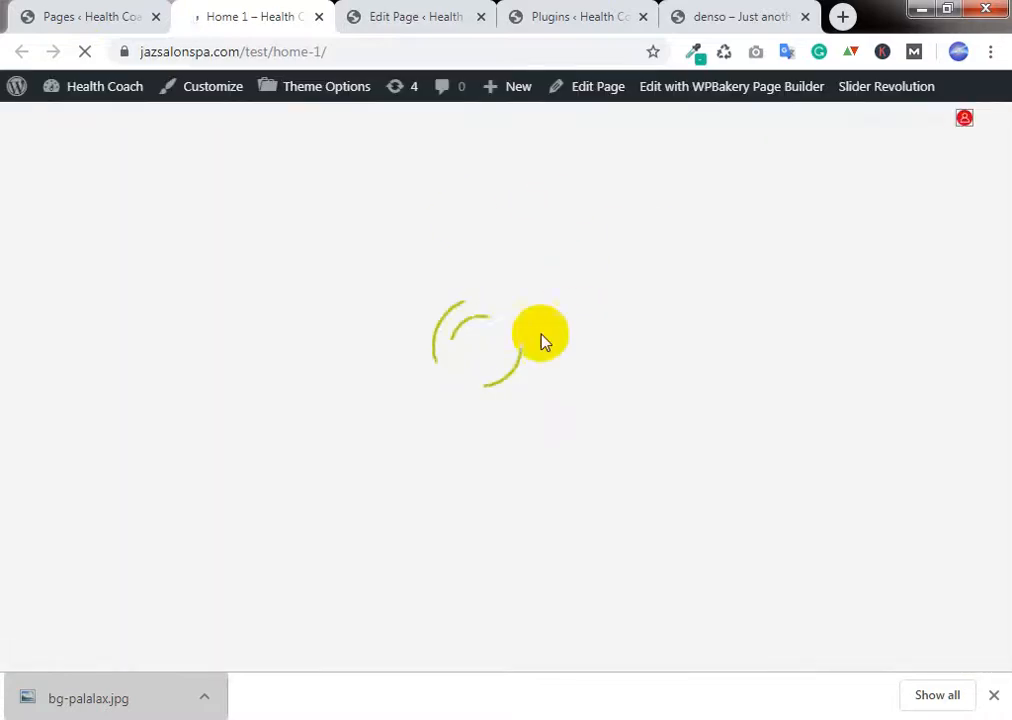
scroll(468, 285, up, 3)
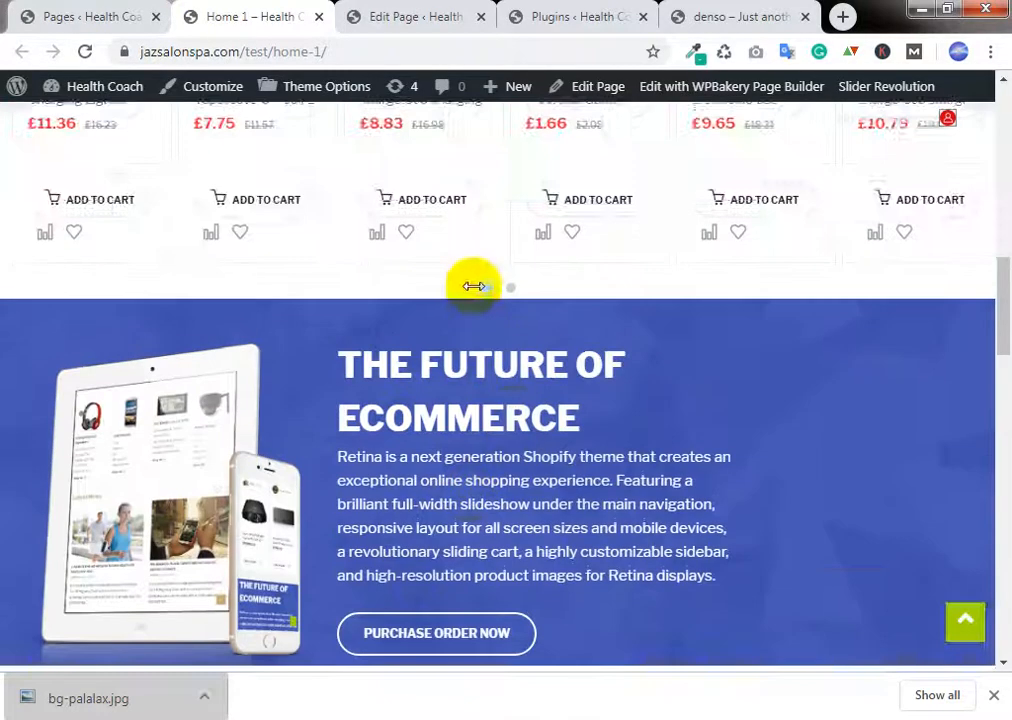
scroll(411, 294, down, 1)
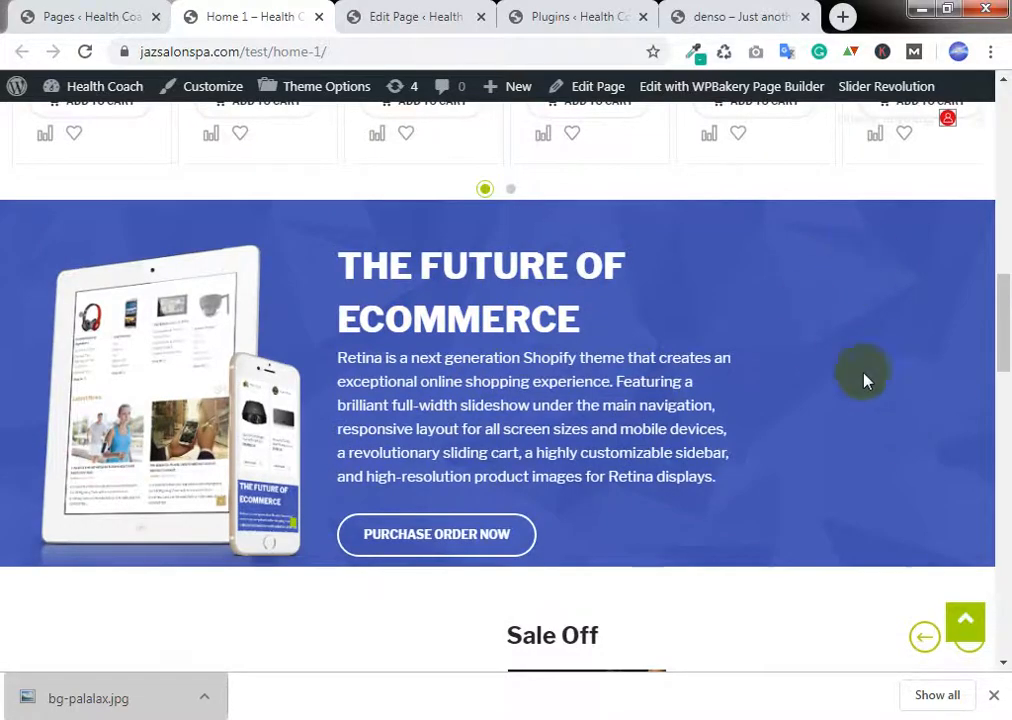
click(396, 8)
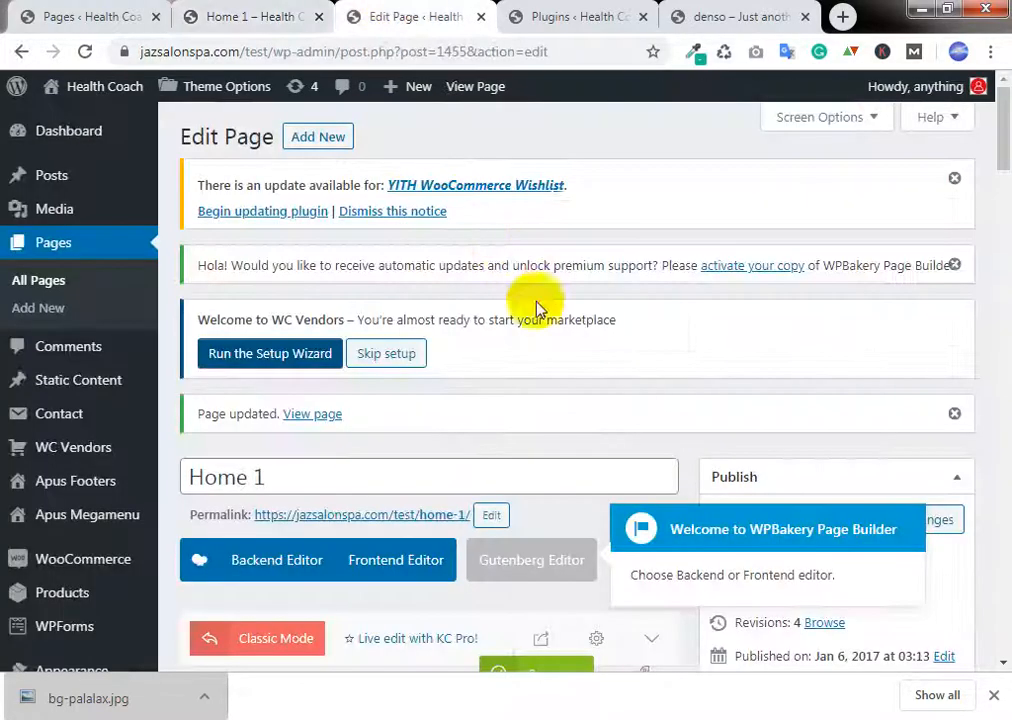
click(553, 20)
click(735, 16)
scroll(445, 273, down, 2)
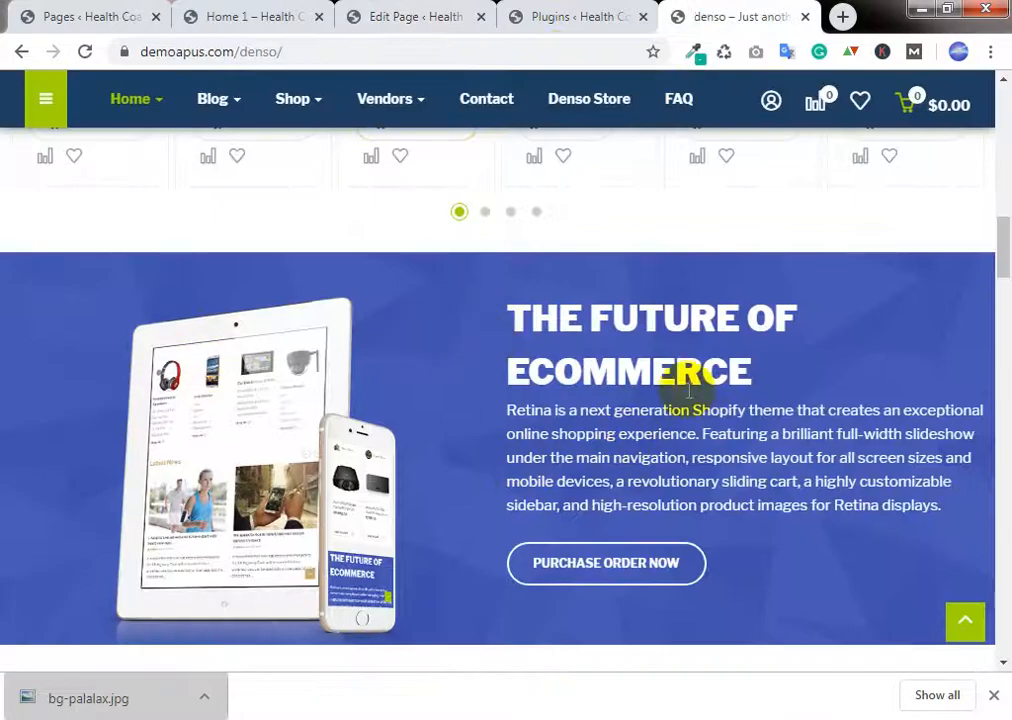
Step: In the Home 1 page editor, set the image and Call To Action row to 2 columns and widen the image column to 50%
click(405, 14)
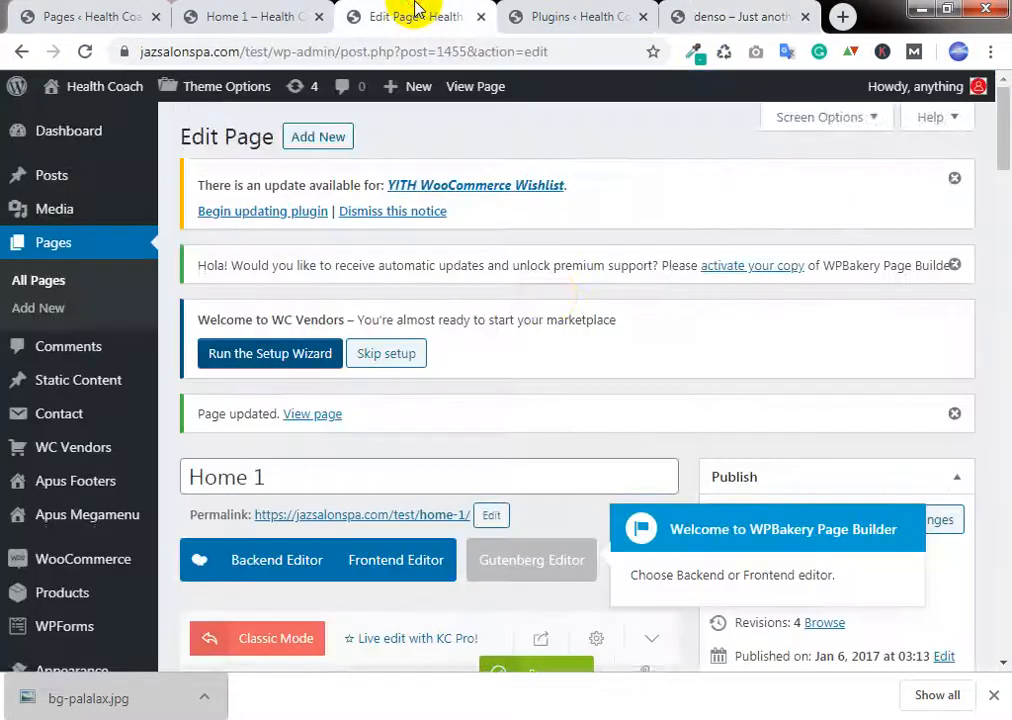
scroll(549, 240, down, 10)
scroll(517, 377, up, 1)
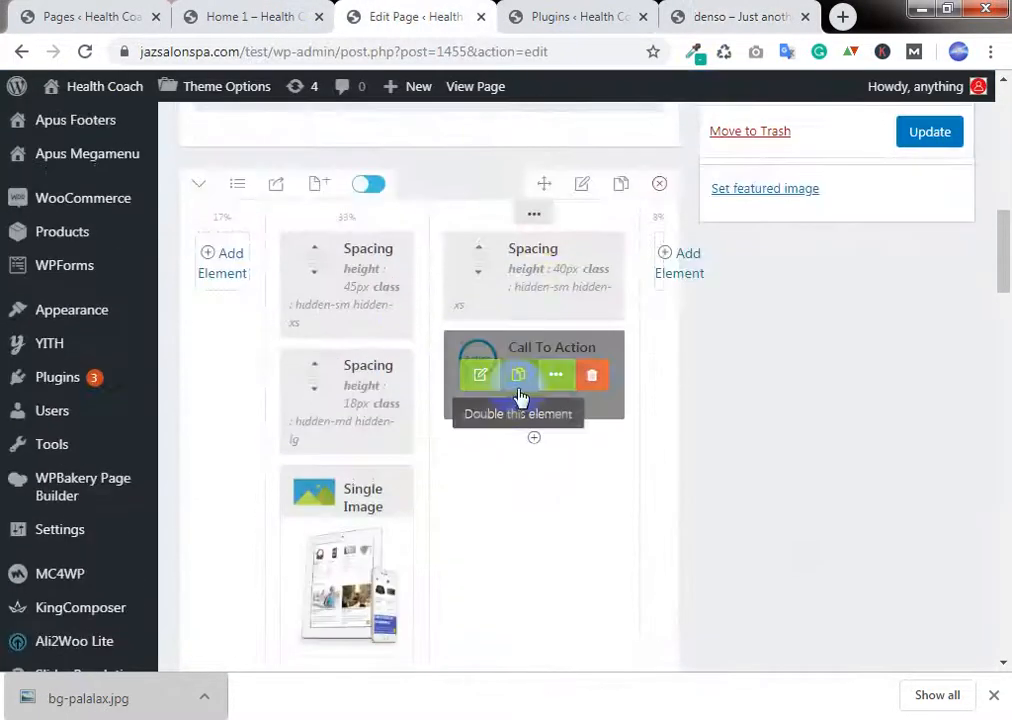
click(237, 187)
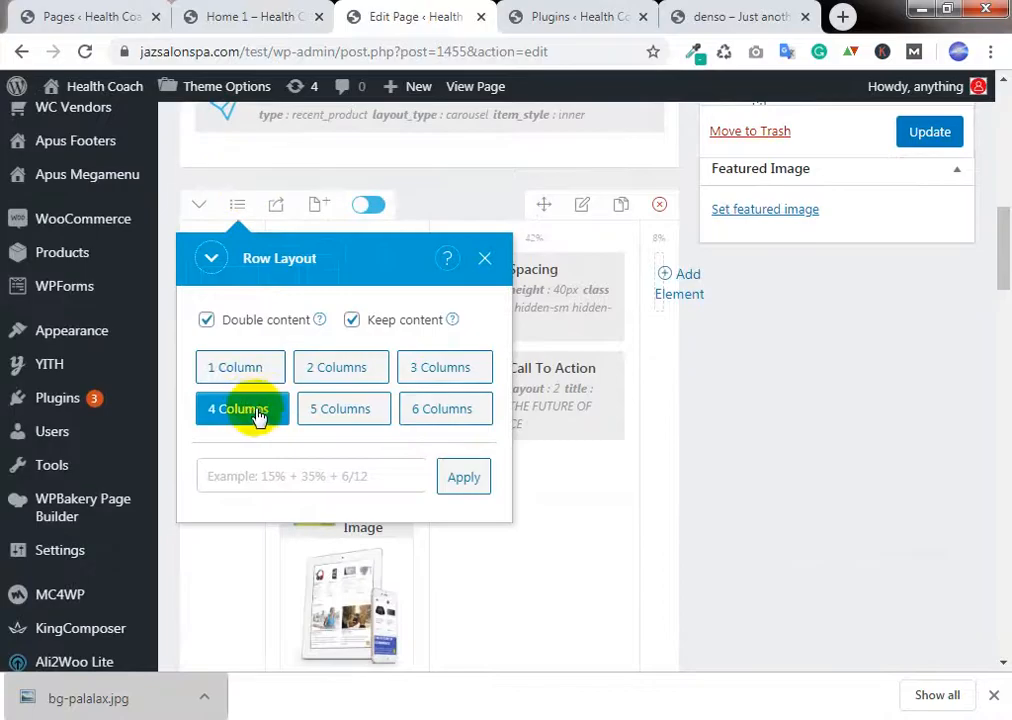
click(333, 370)
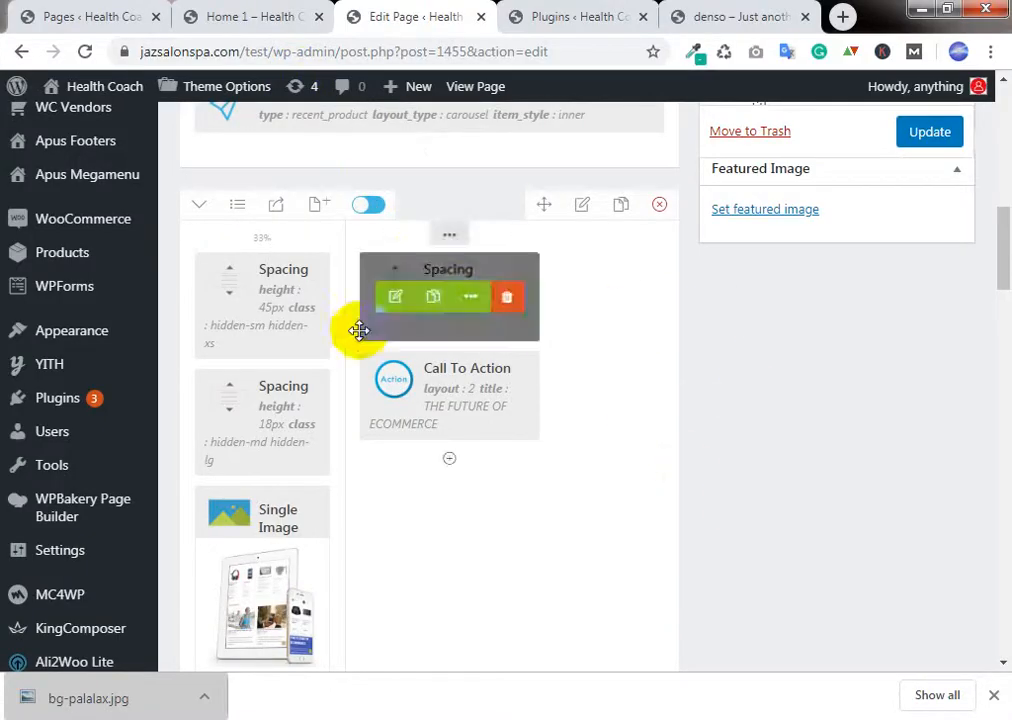
drag(346, 327, 440, 322)
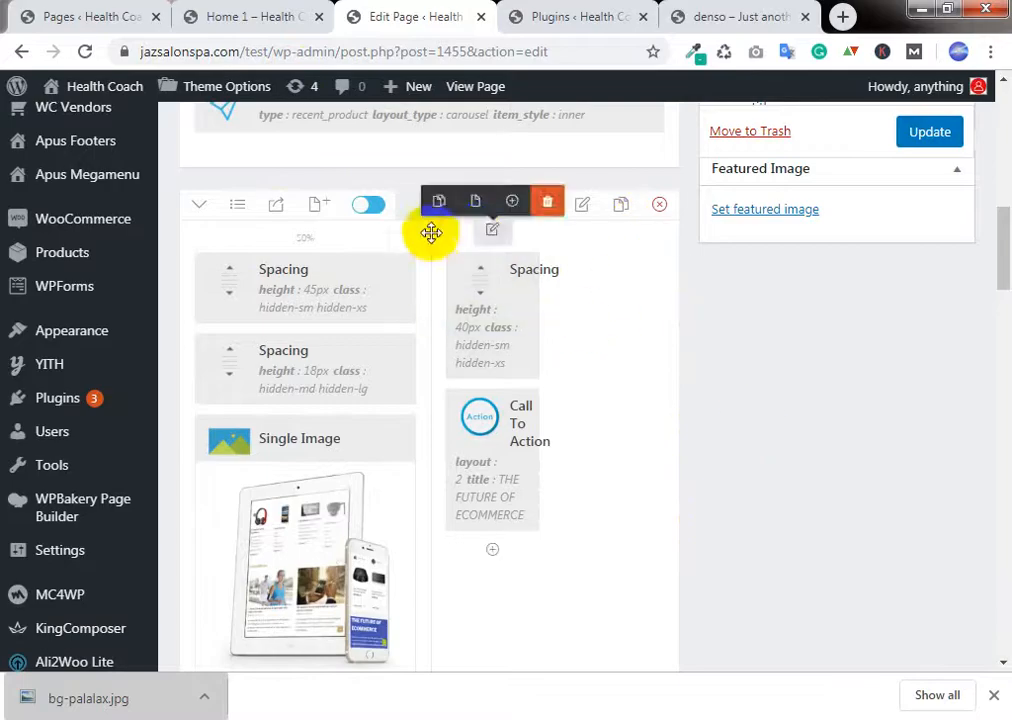
click(237, 204)
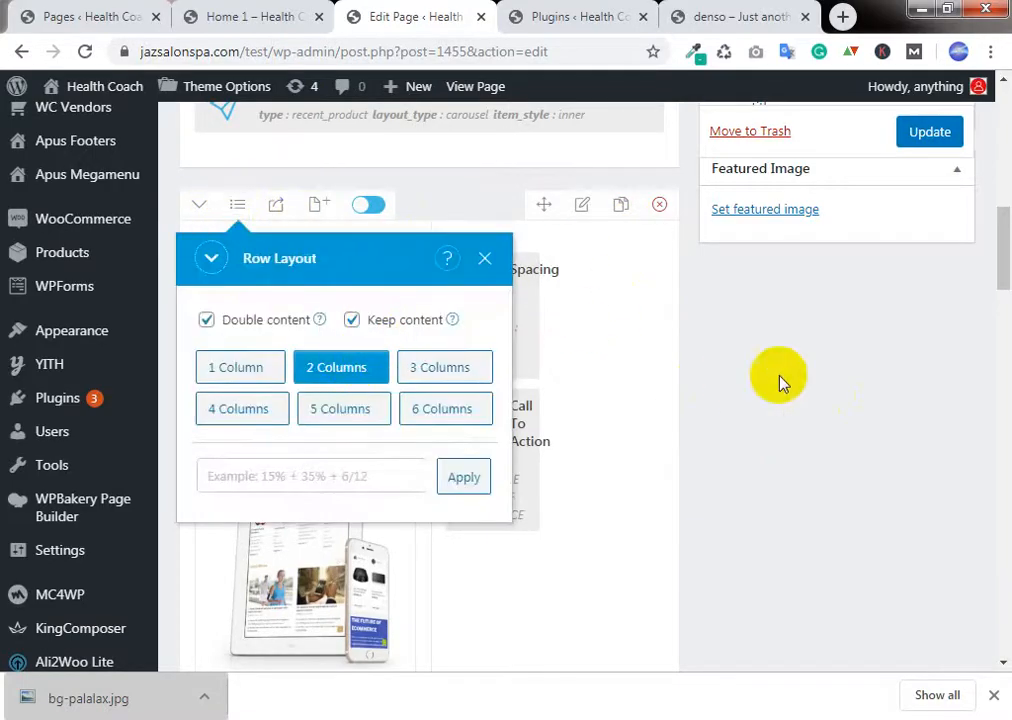
click(485, 265)
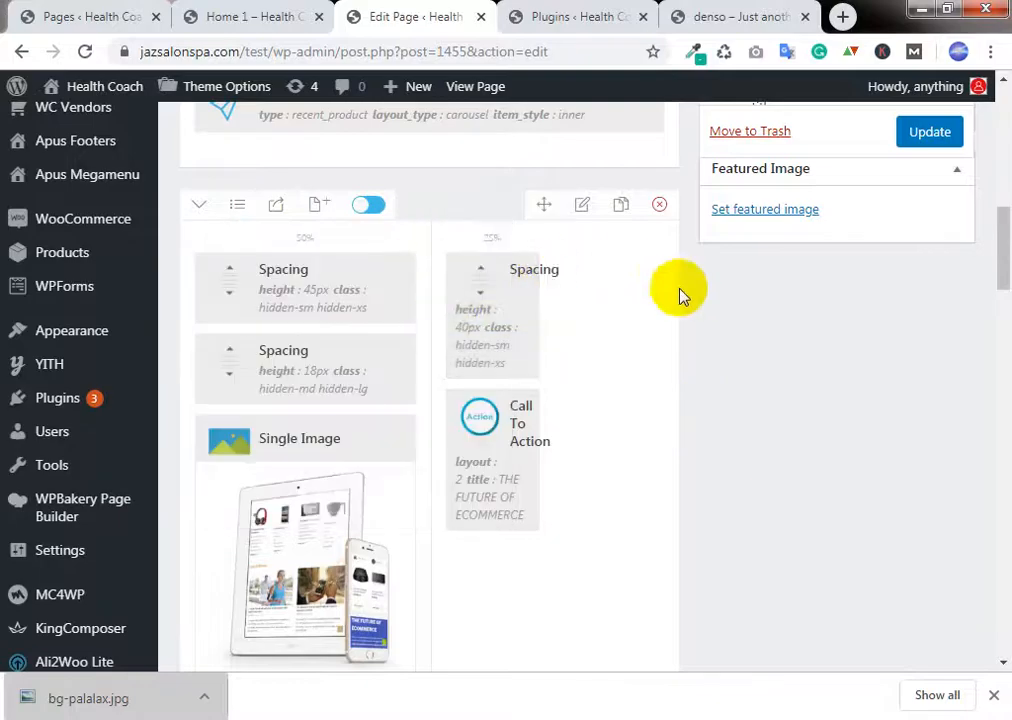
Step: Open the settings of the Call To Action column and examine its general, typography, animation and preset options
click(495, 232)
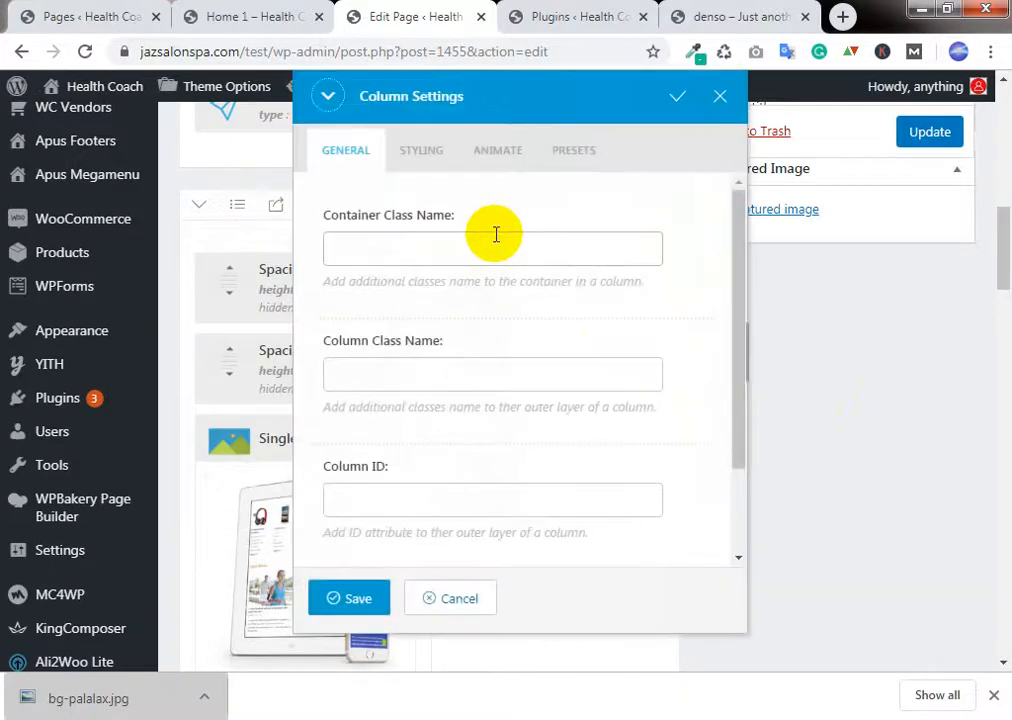
scroll(492, 310, down, 3)
scroll(475, 260, up, 3)
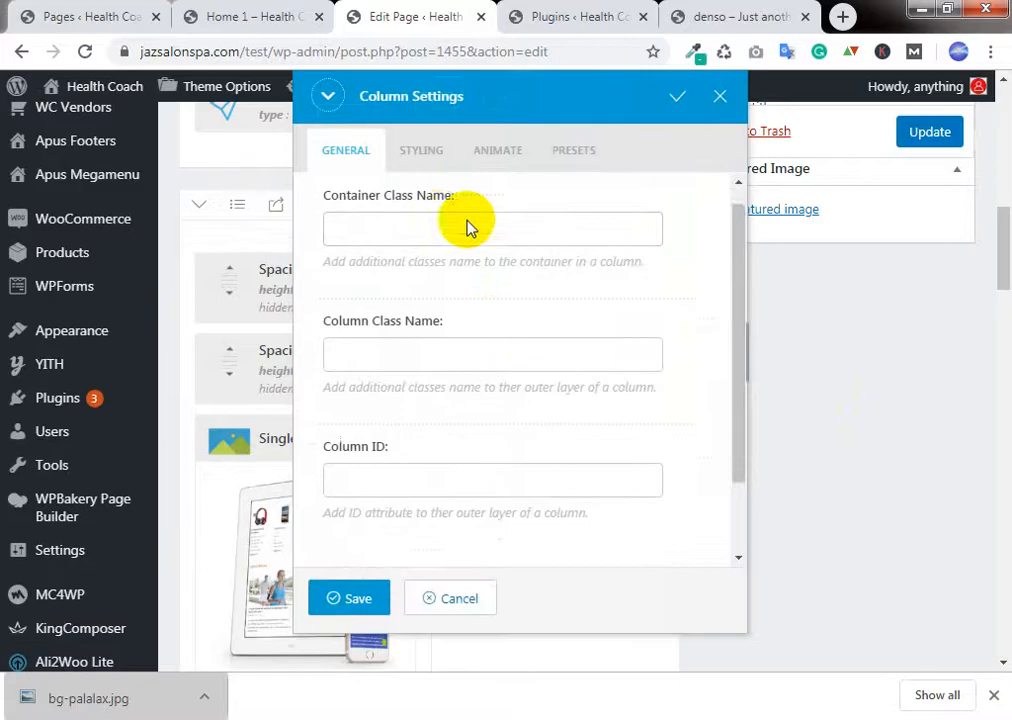
click(432, 160)
scroll(605, 388, down, 10)
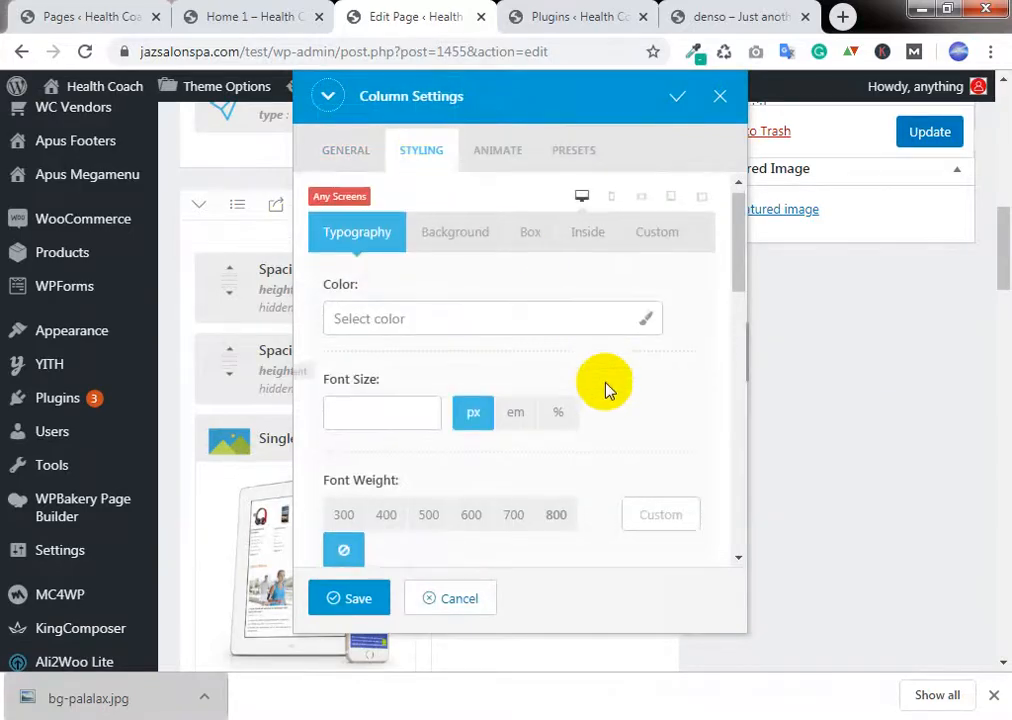
scroll(533, 409, down, 7)
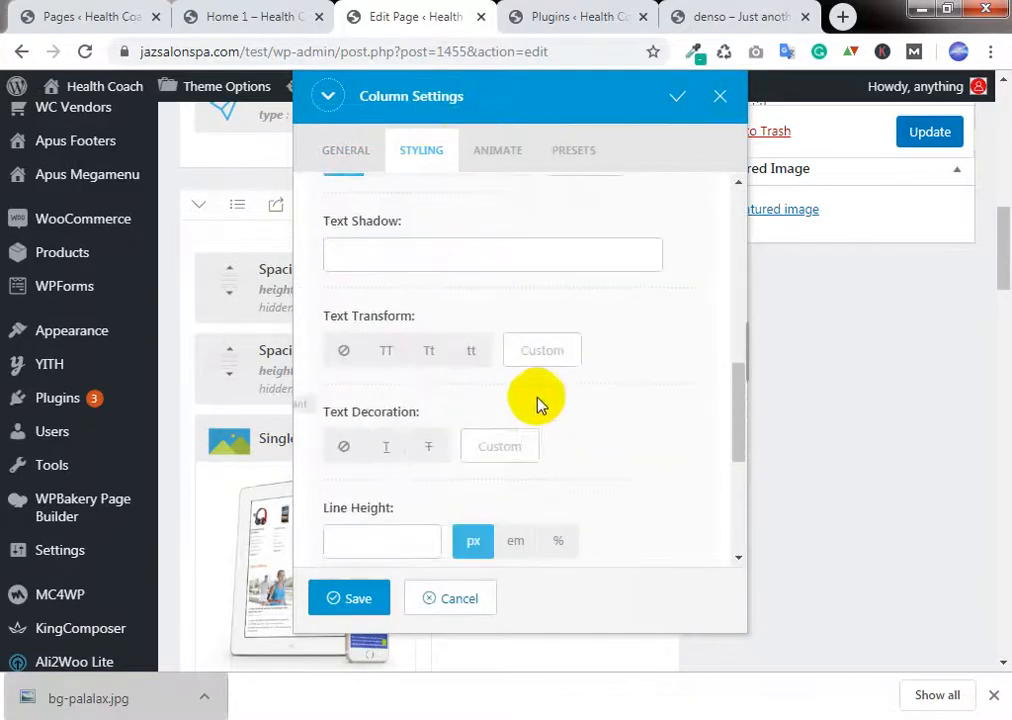
scroll(524, 203, up, 6)
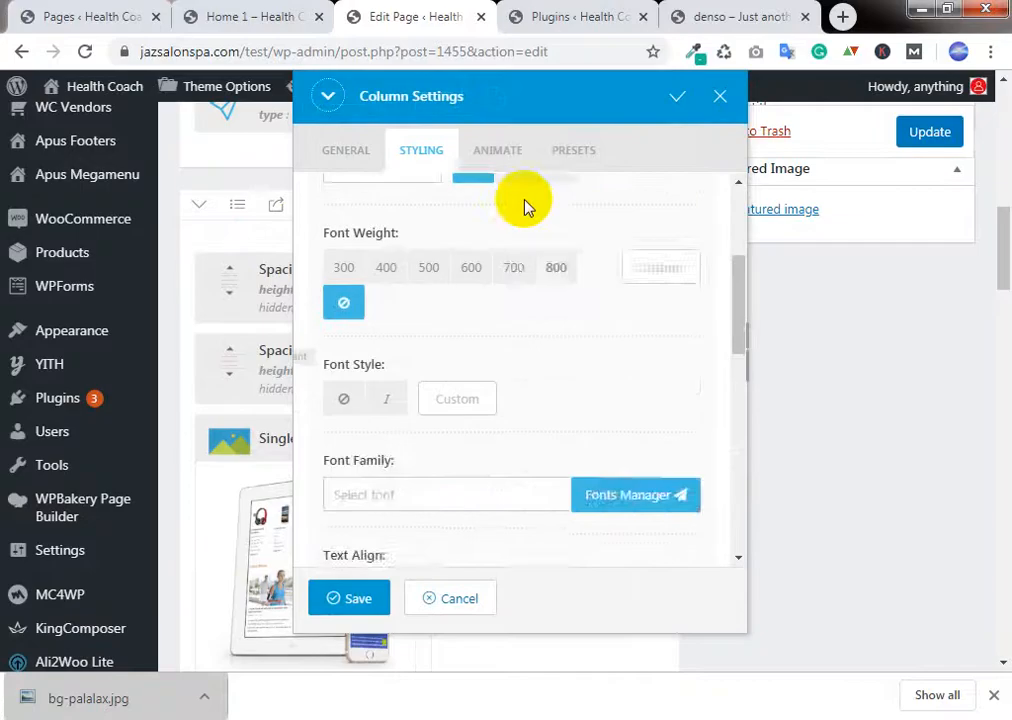
click(517, 168)
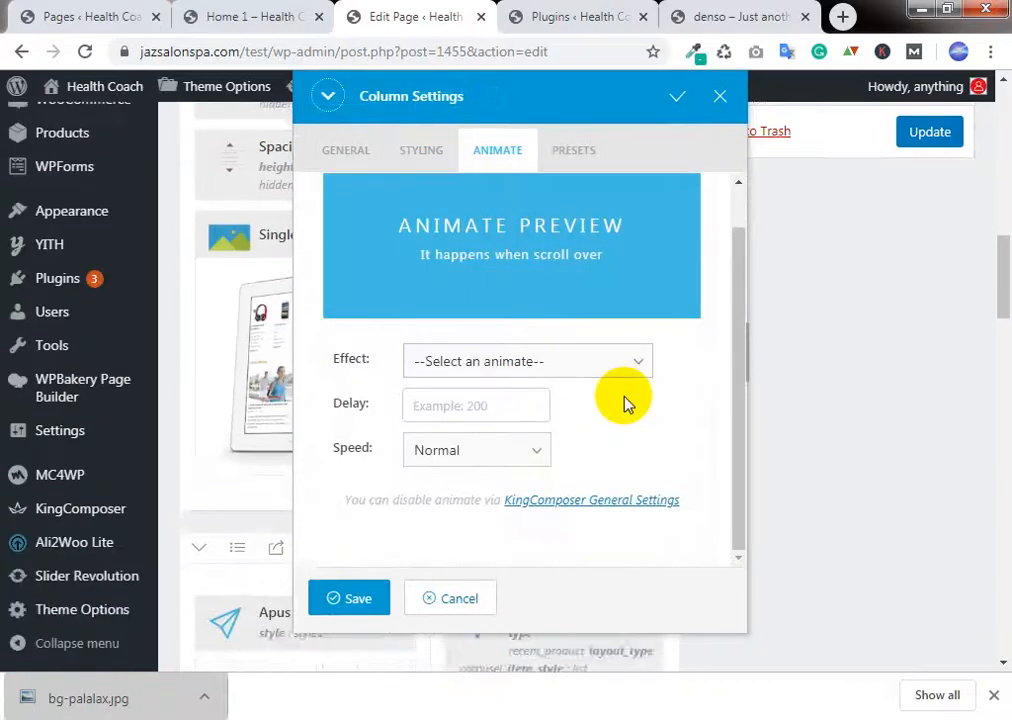
scroll(565, 389, up, 8)
click(572, 152)
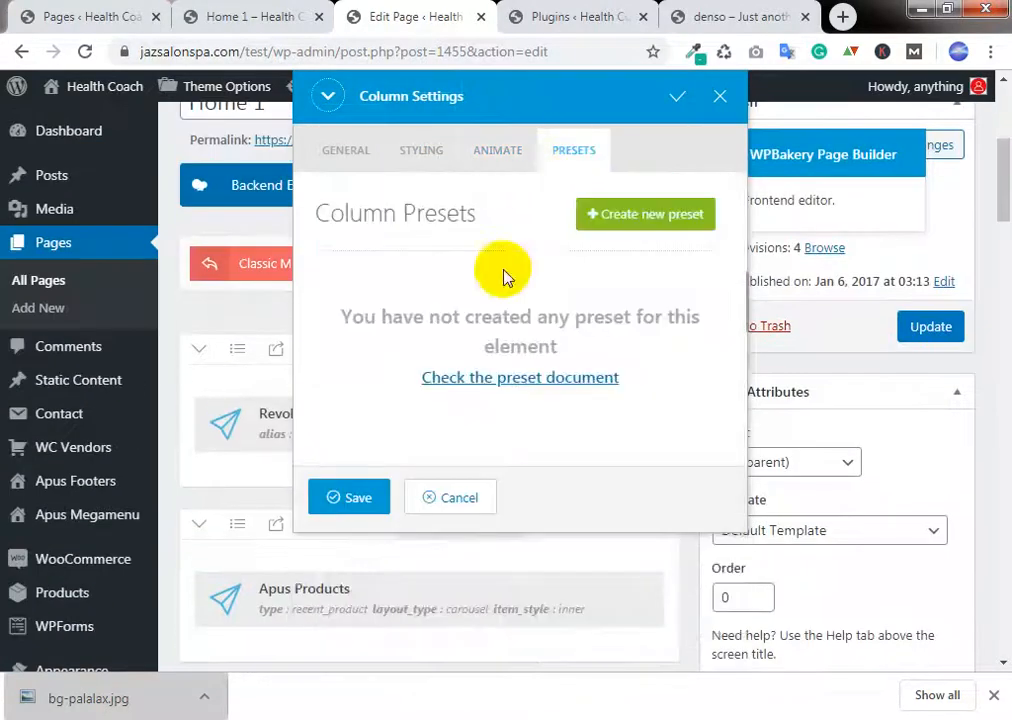
scroll(440, 210, down, 3)
Step: Look through the column's Box styling options for margin, border, width, height, float and display
click(370, 153)
click(381, 240)
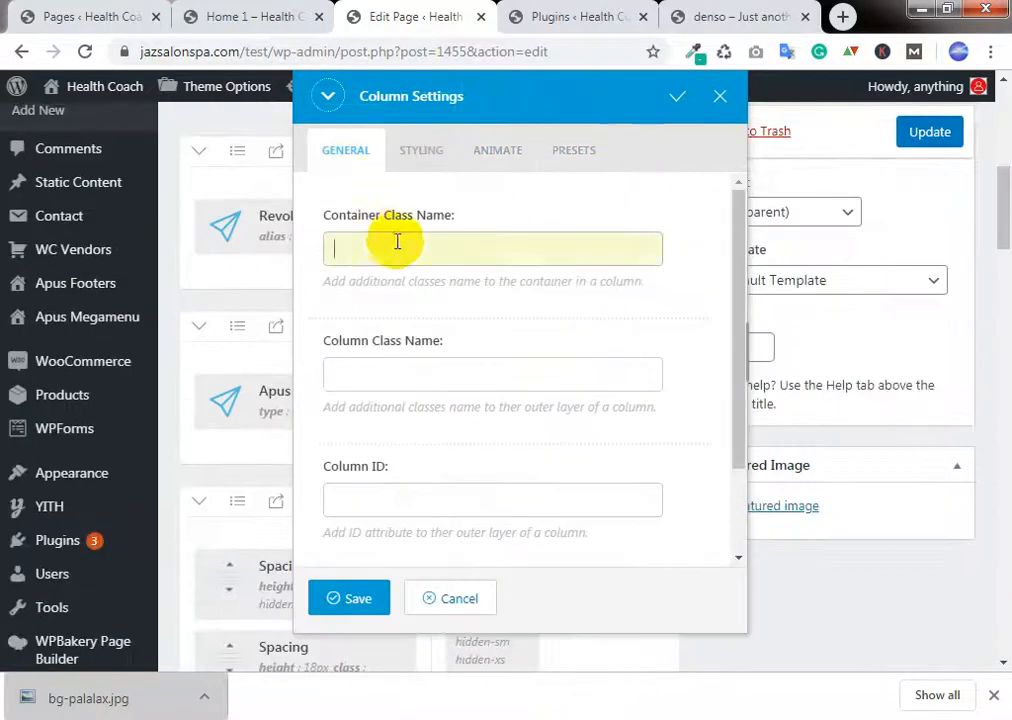
scroll(501, 282, down, 2)
scroll(475, 242, up, 1)
scroll(460, 220, up, 1)
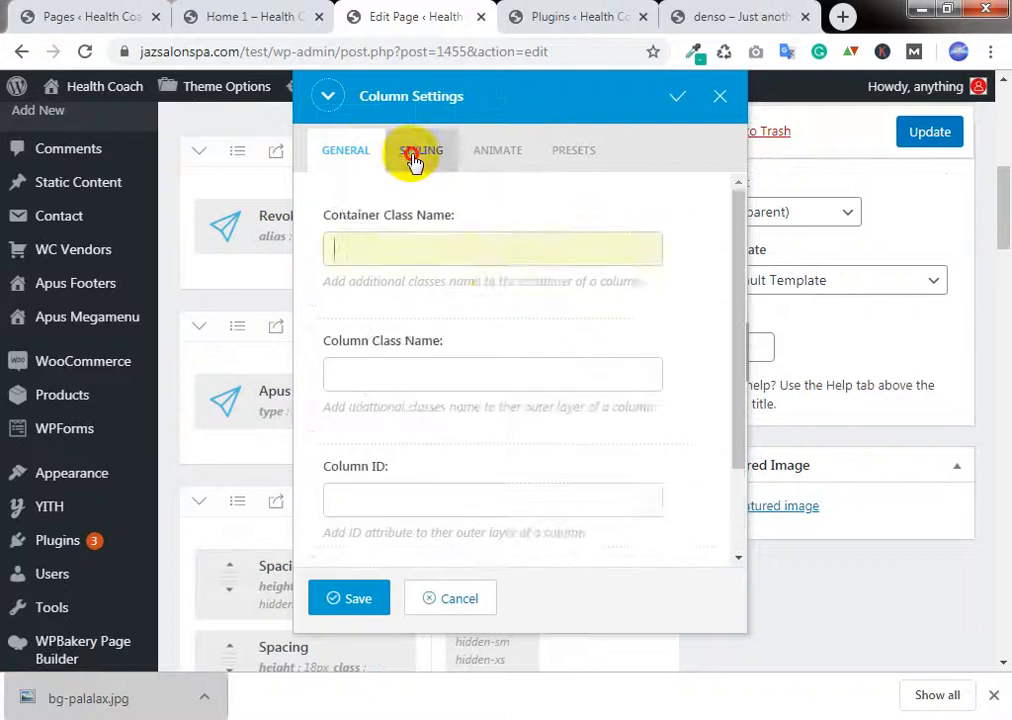
click(415, 158)
click(536, 247)
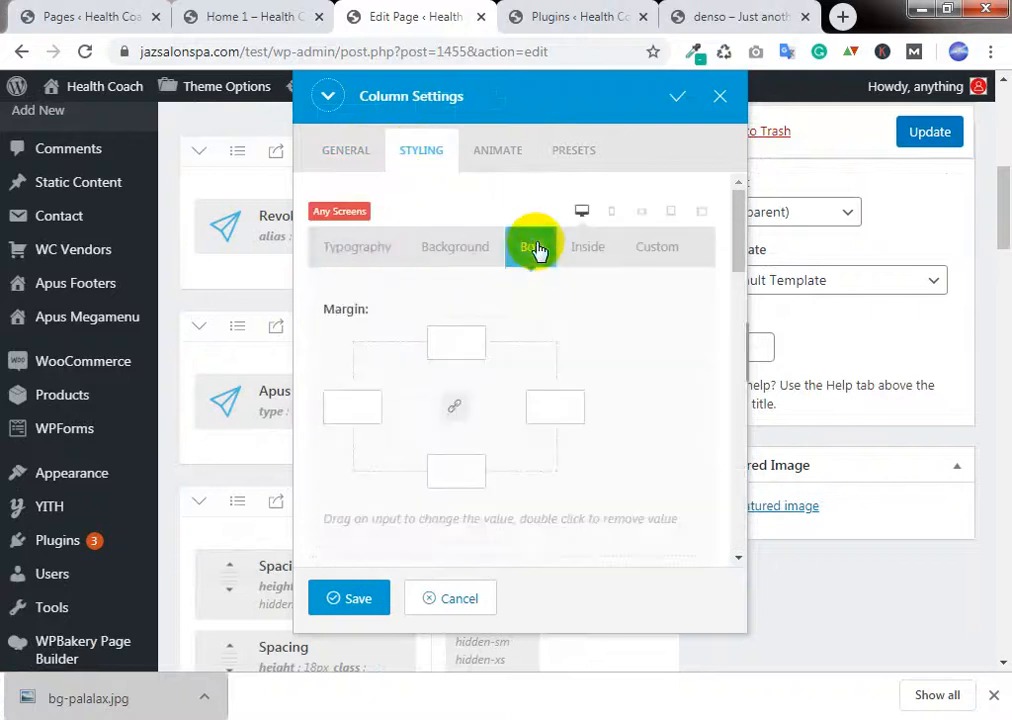
scroll(628, 408, down, 5)
scroll(629, 408, down, 2)
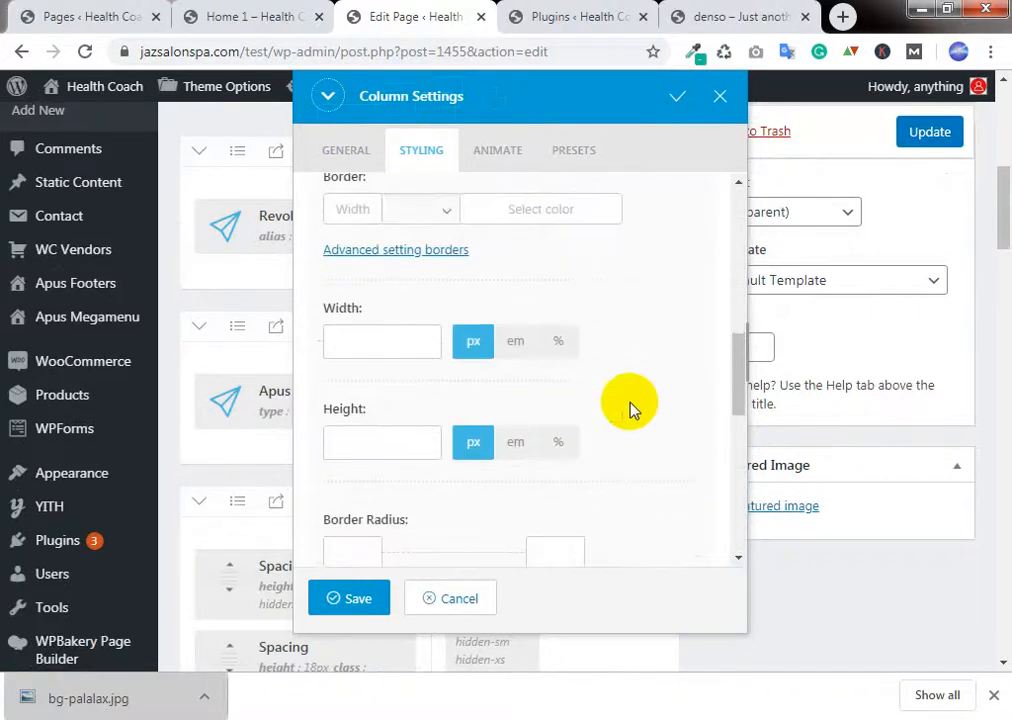
scroll(565, 318, down, 4)
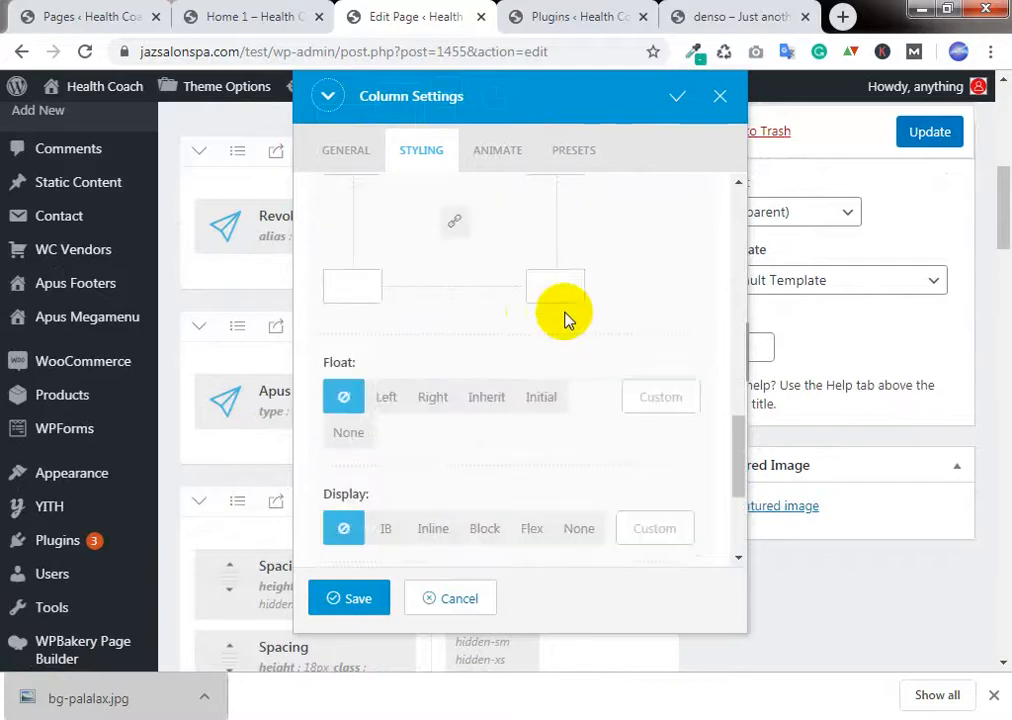
scroll(432, 318, down, 2)
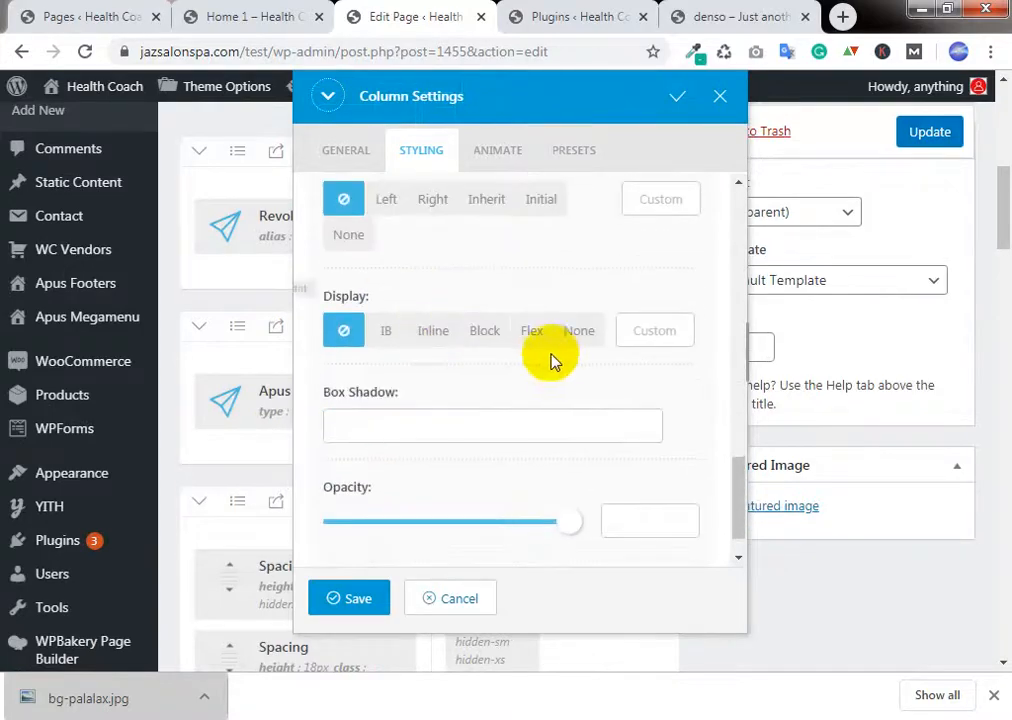
scroll(551, 362, down, 1)
scroll(550, 363, up, 8)
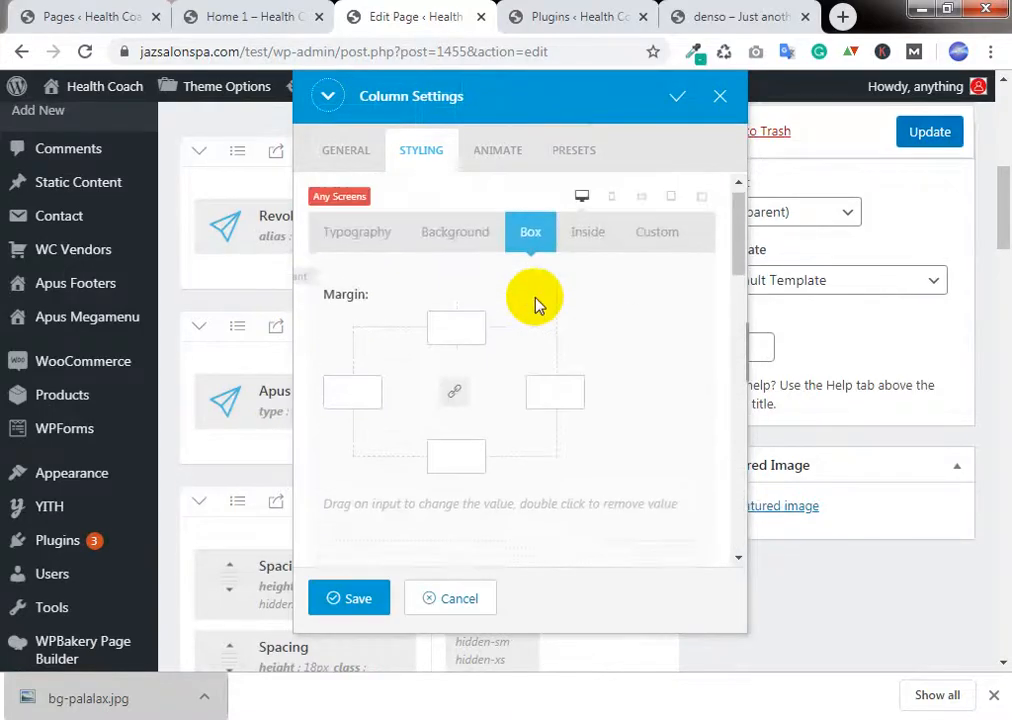
Step: Examine the column's Inside styling options and its Custom CSS option
click(586, 250)
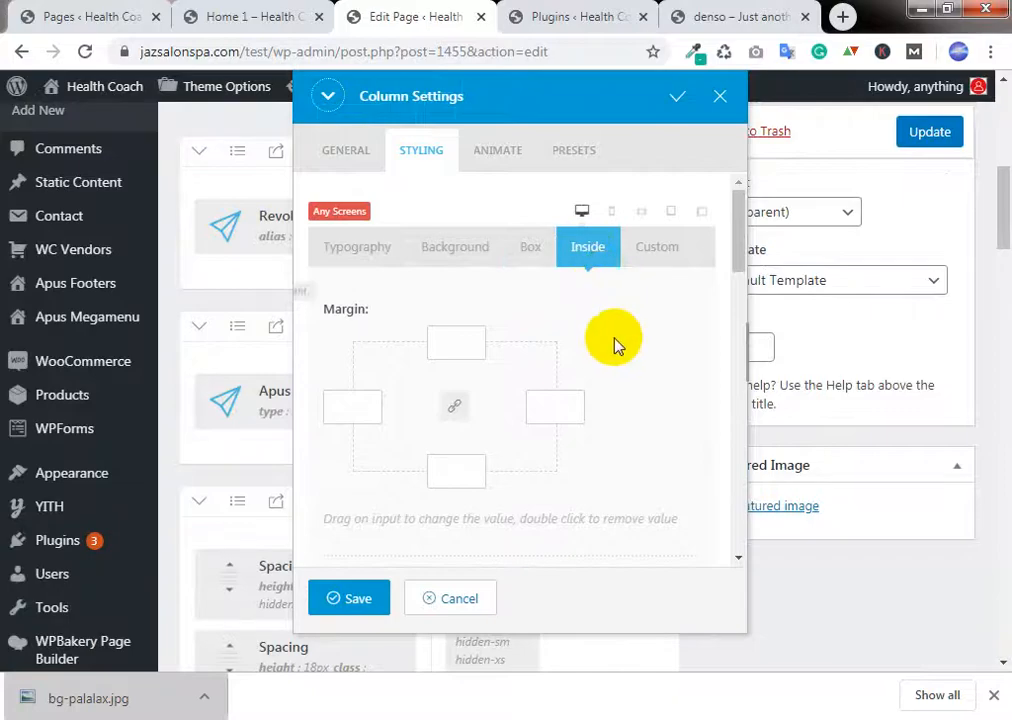
scroll(613, 340, down, 9)
scroll(613, 342, up, 3)
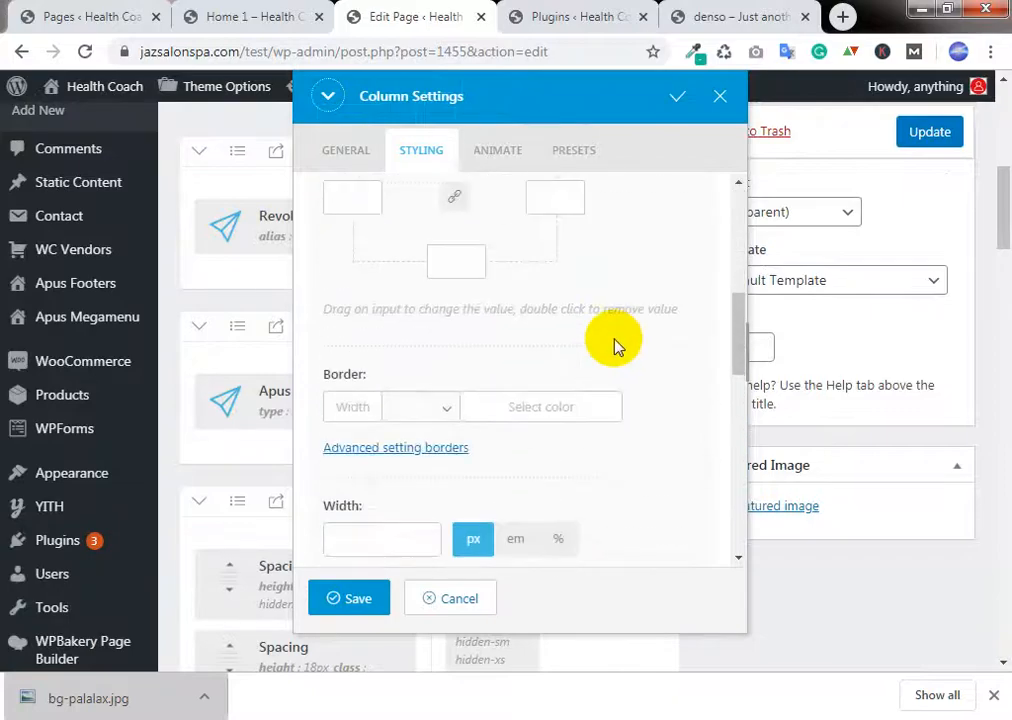
scroll(613, 340, down, 6)
scroll(615, 333, up, 4)
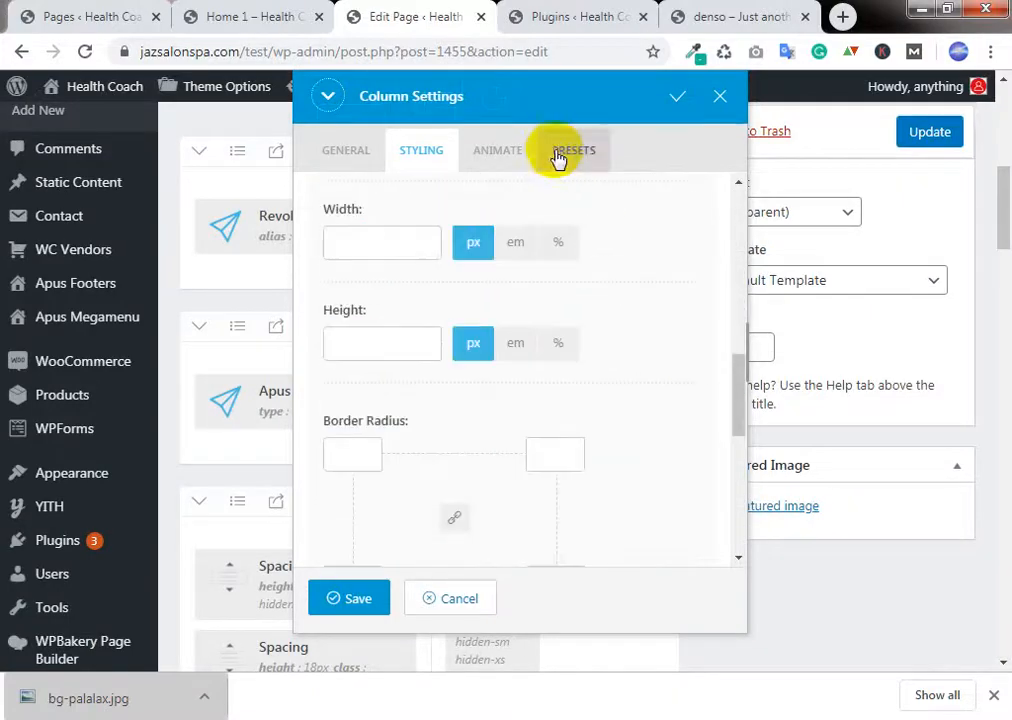
scroll(620, 290, up, 8)
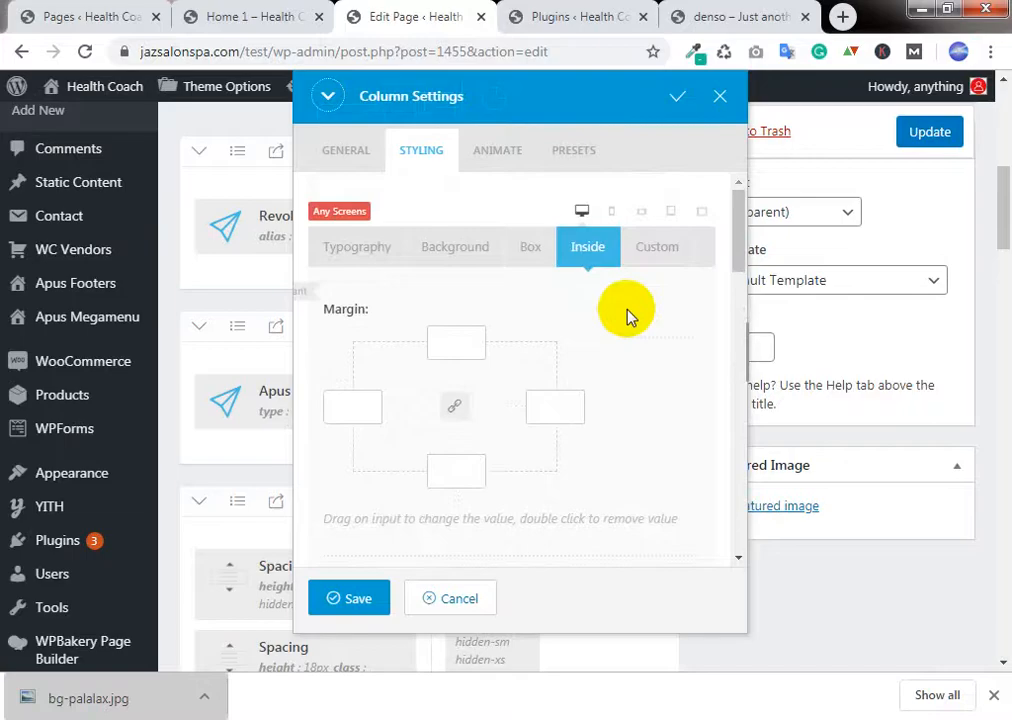
click(649, 260)
scroll(610, 337, down, 1)
scroll(600, 320, up, 1)
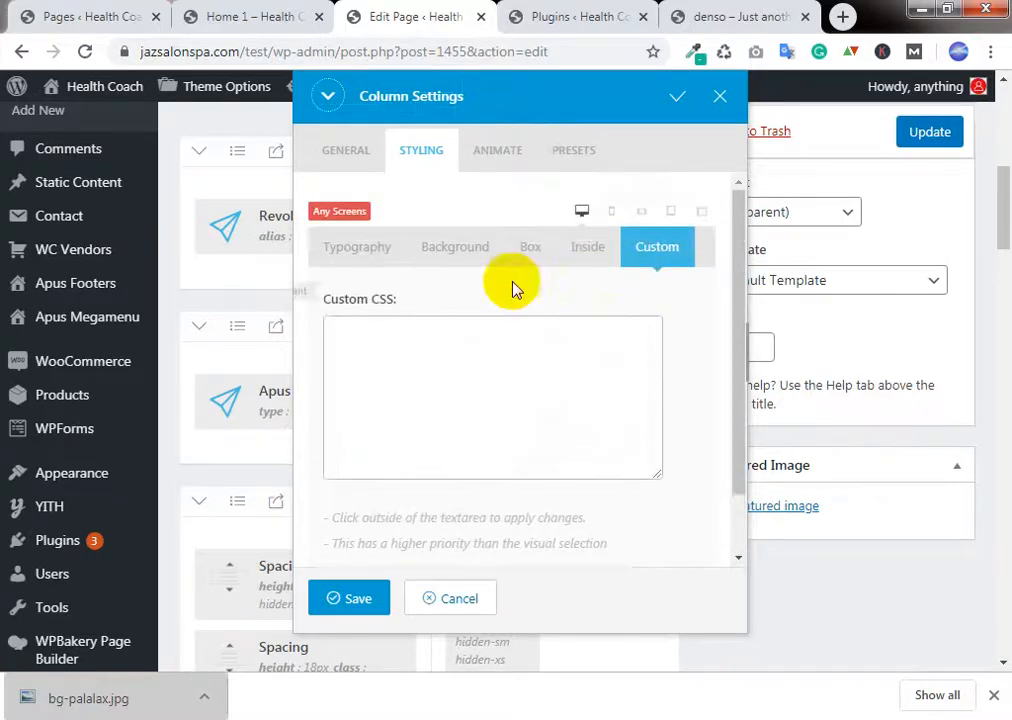
Step: Check the column's Typography styling and class name options, and save the column settings without changes
click(357, 250)
scroll(650, 390, down, 5)
scroll(617, 384, down, 5)
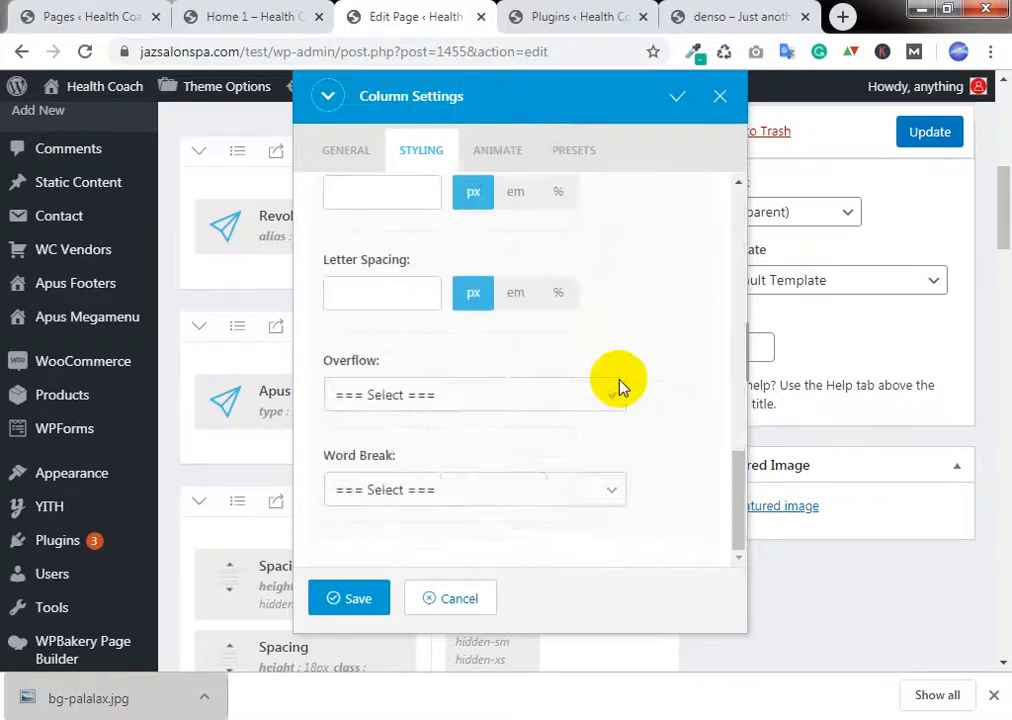
scroll(364, 190, up, 8)
click(346, 150)
click(497, 260)
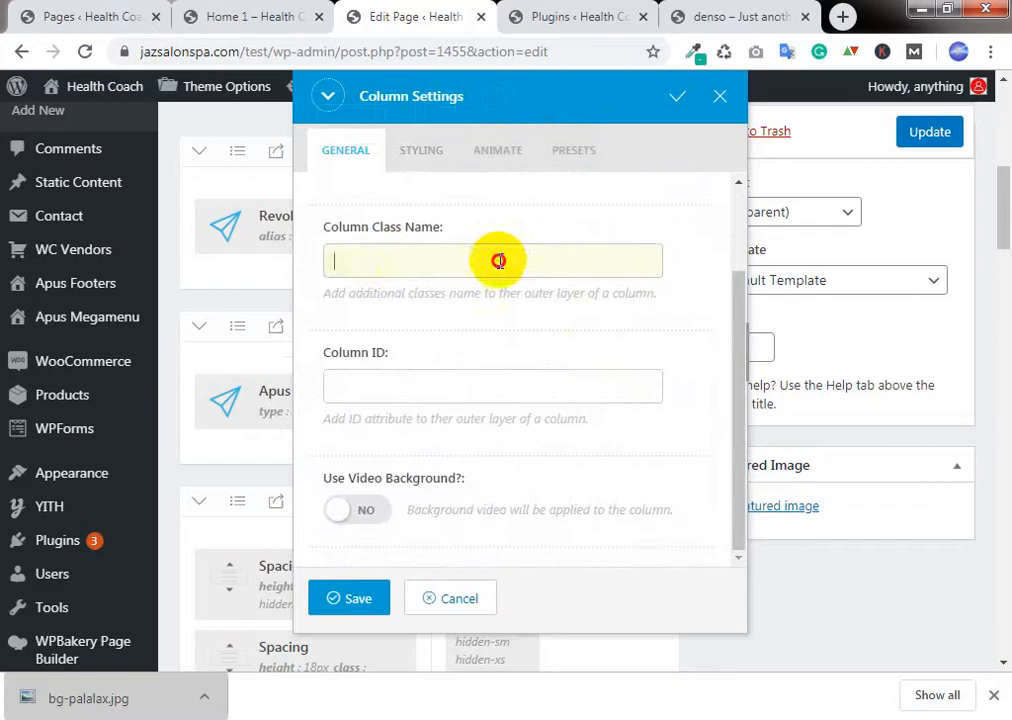
scroll(510, 343, down, 3)
click(358, 600)
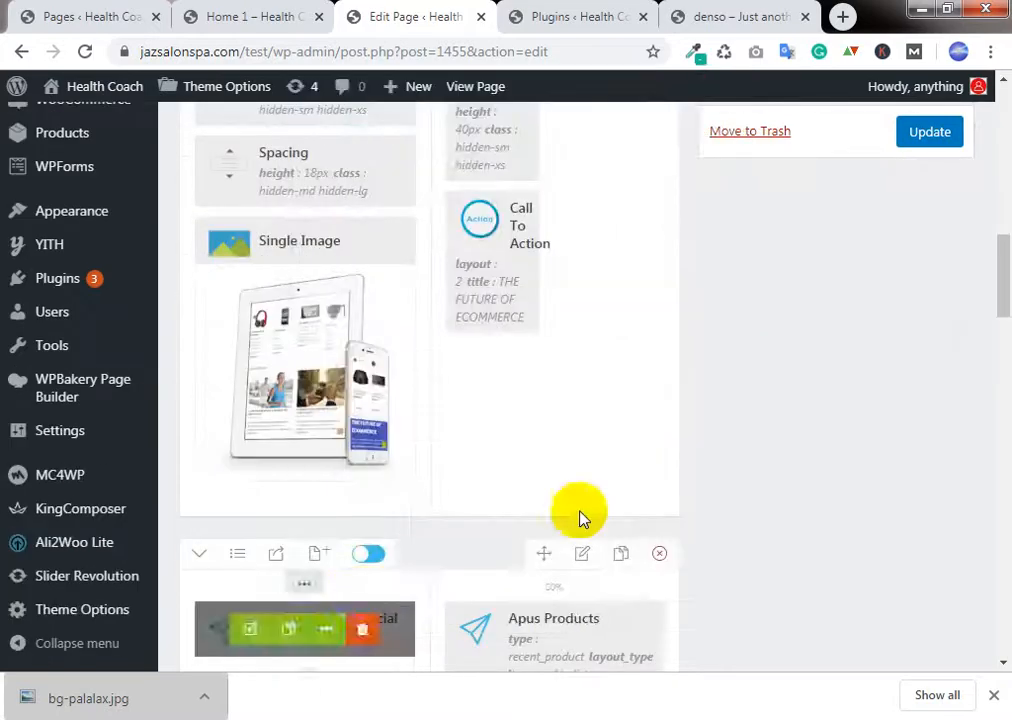
Step: Review the general and styling options of the image and Call To Action row, and save the row settings without changes
scroll(580, 500, down, 5)
scroll(603, 458, up, 1)
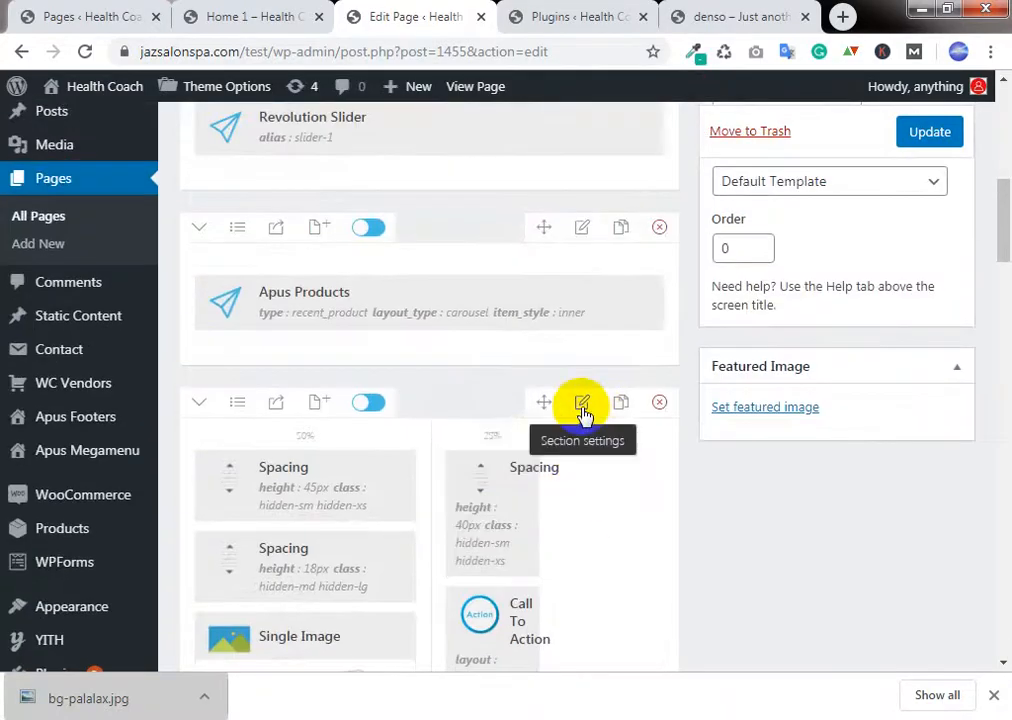
click(582, 405)
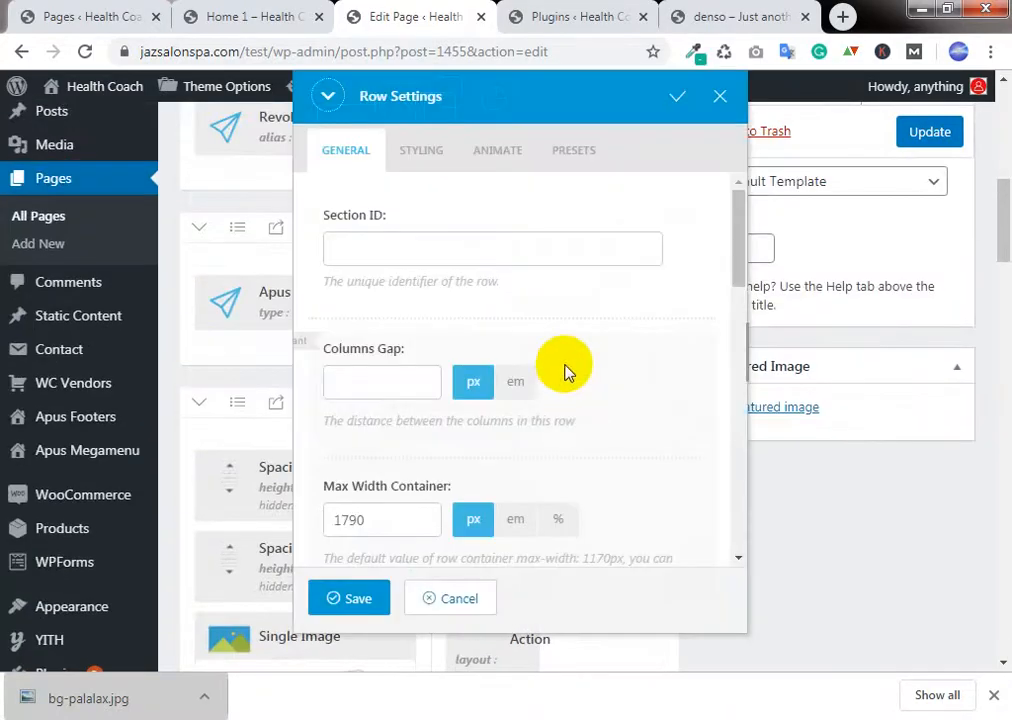
scroll(565, 370, down, 2)
scroll(389, 334, down, 3)
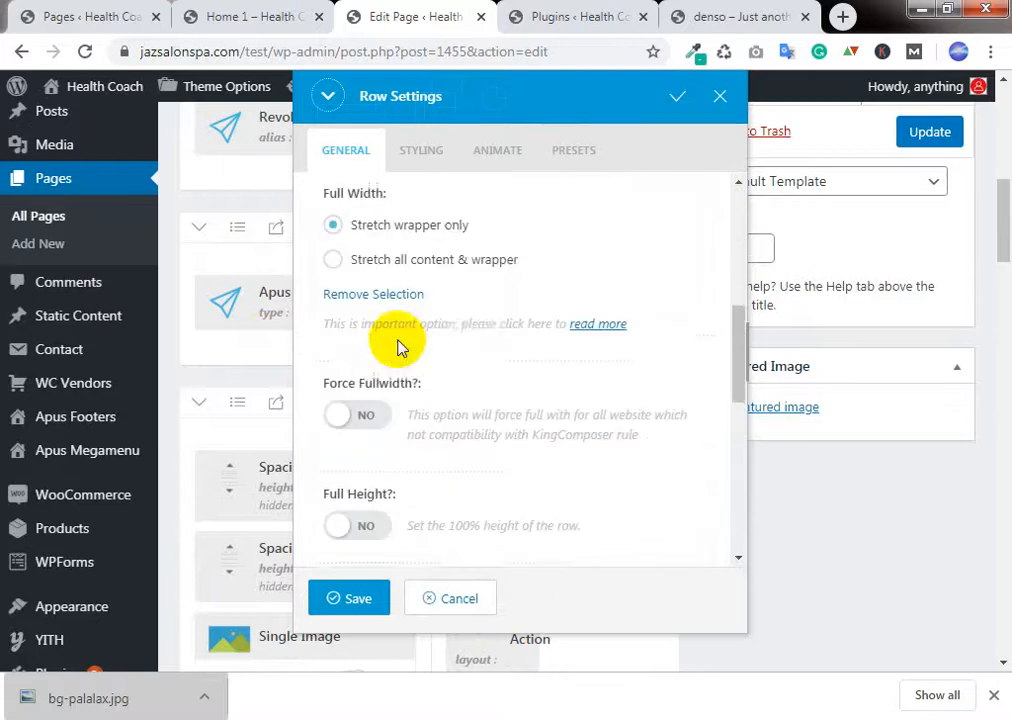
scroll(440, 332, down, 4)
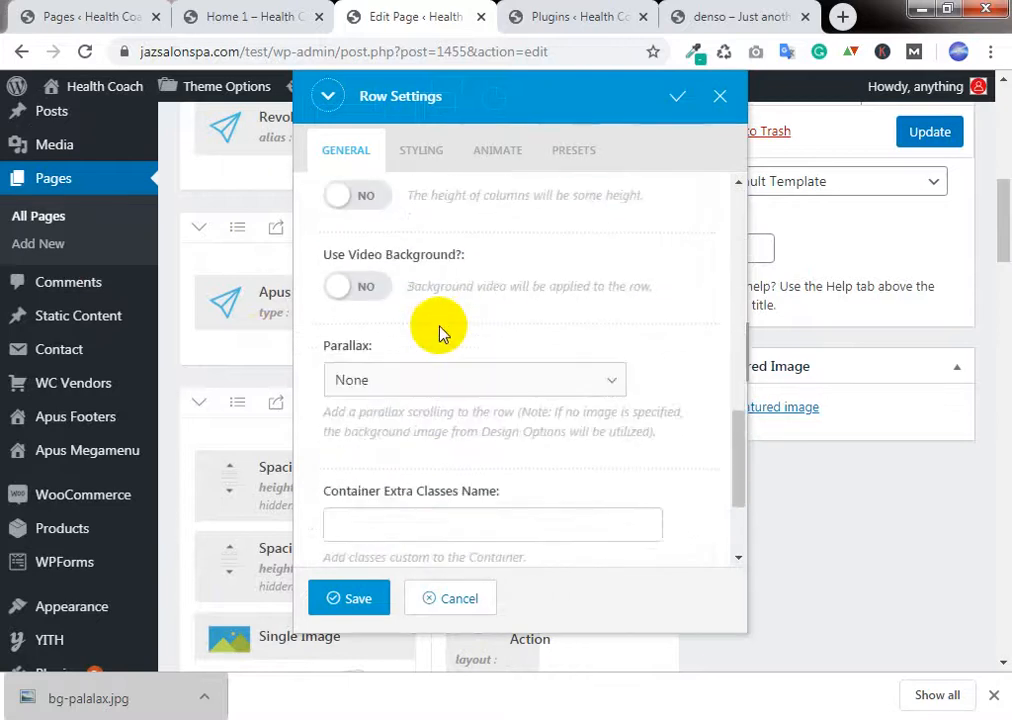
scroll(447, 325, down, 3)
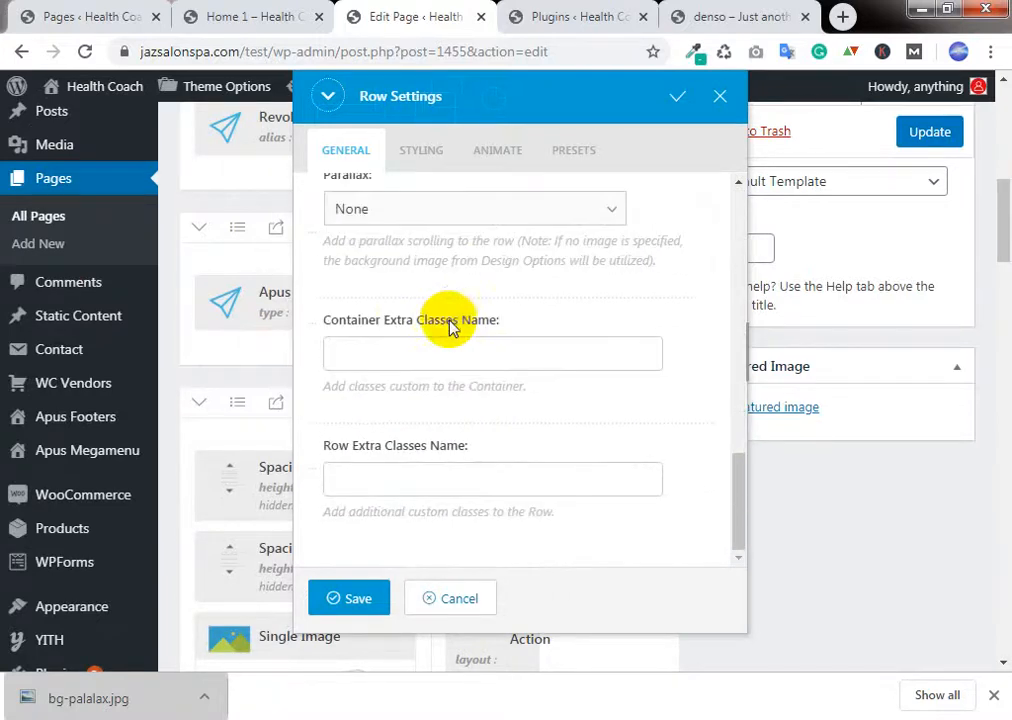
click(421, 152)
scroll(541, 297, down, 3)
click(350, 602)
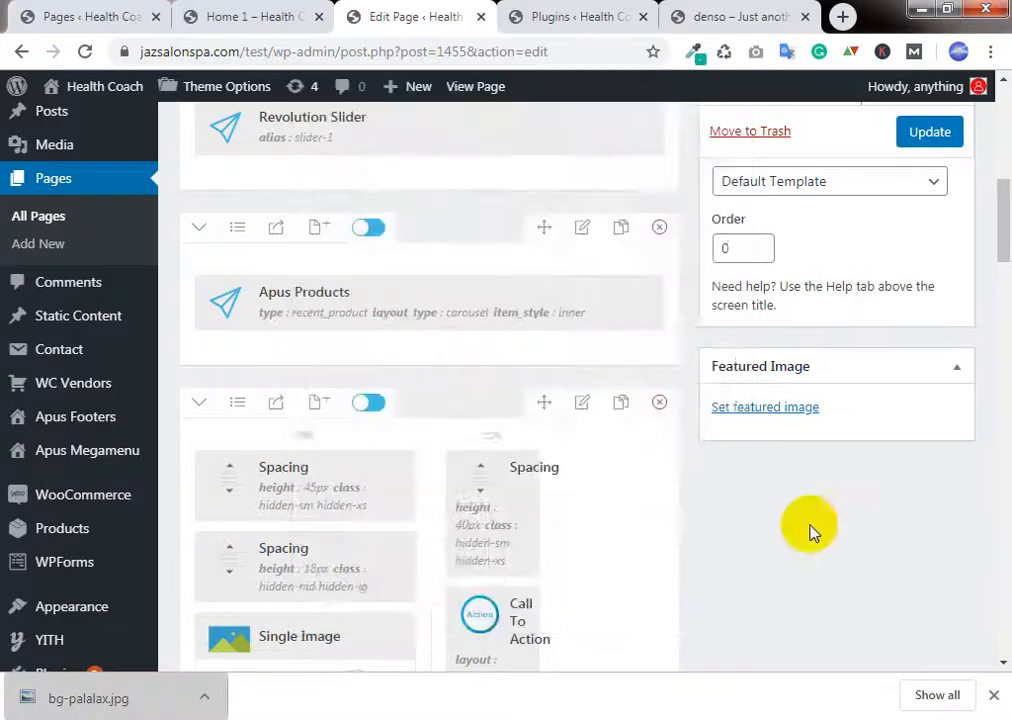
Step: Update the Home 1 page to save the two-column layout
scroll(870, 440, up, 3)
click(931, 328)
scroll(723, 339, down, 5)
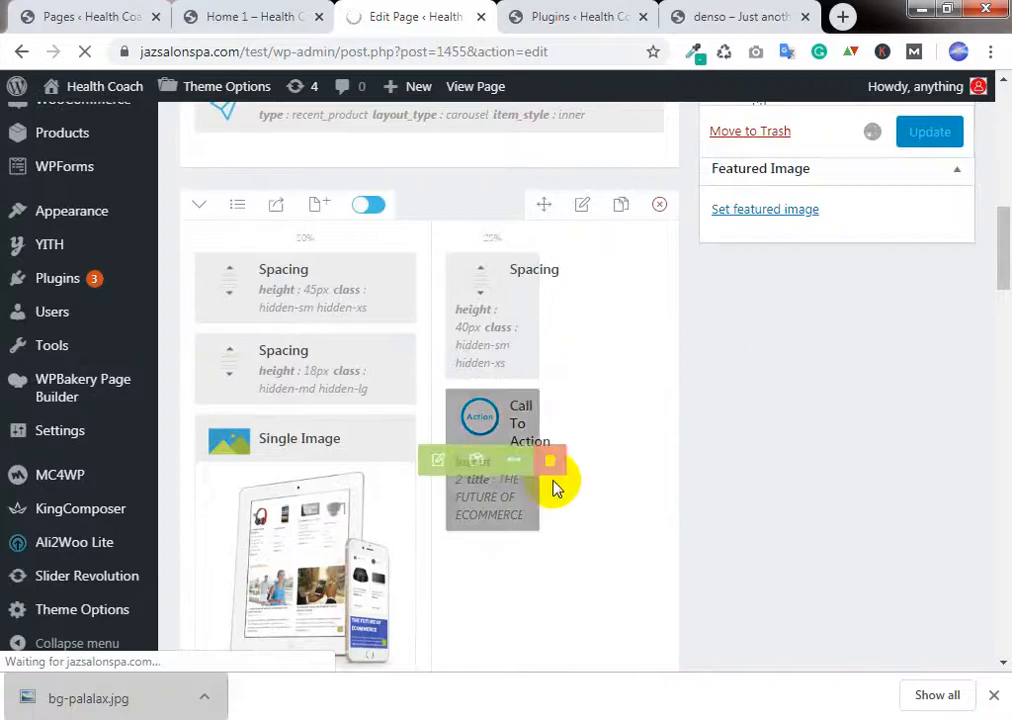
drag(490, 240, 347, 335)
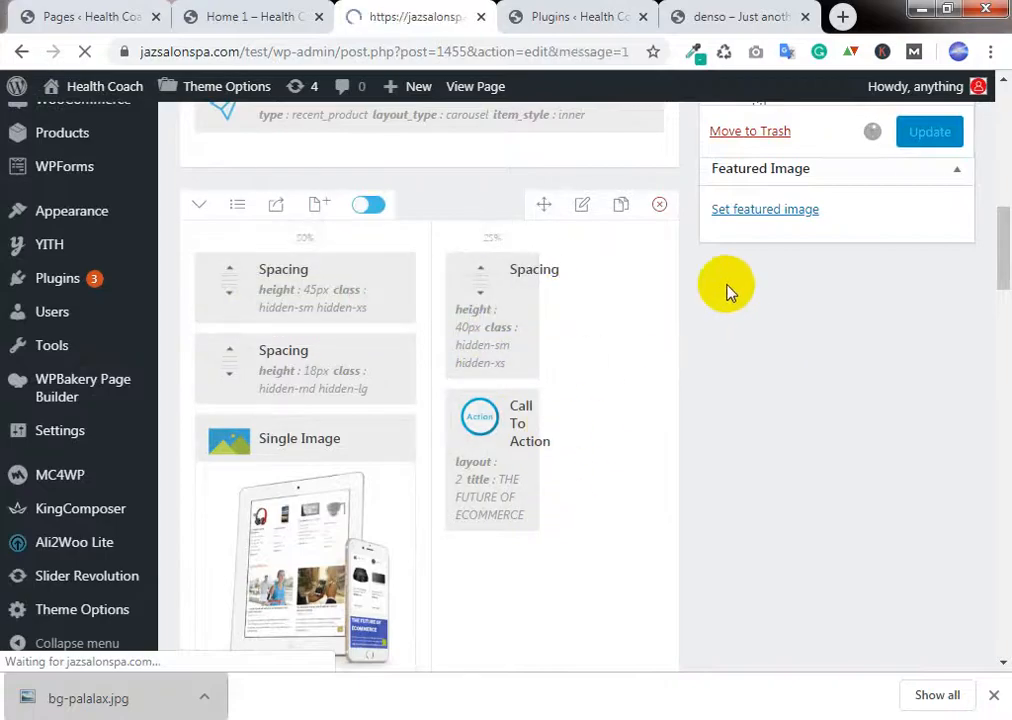
scroll(626, 300, down, 4)
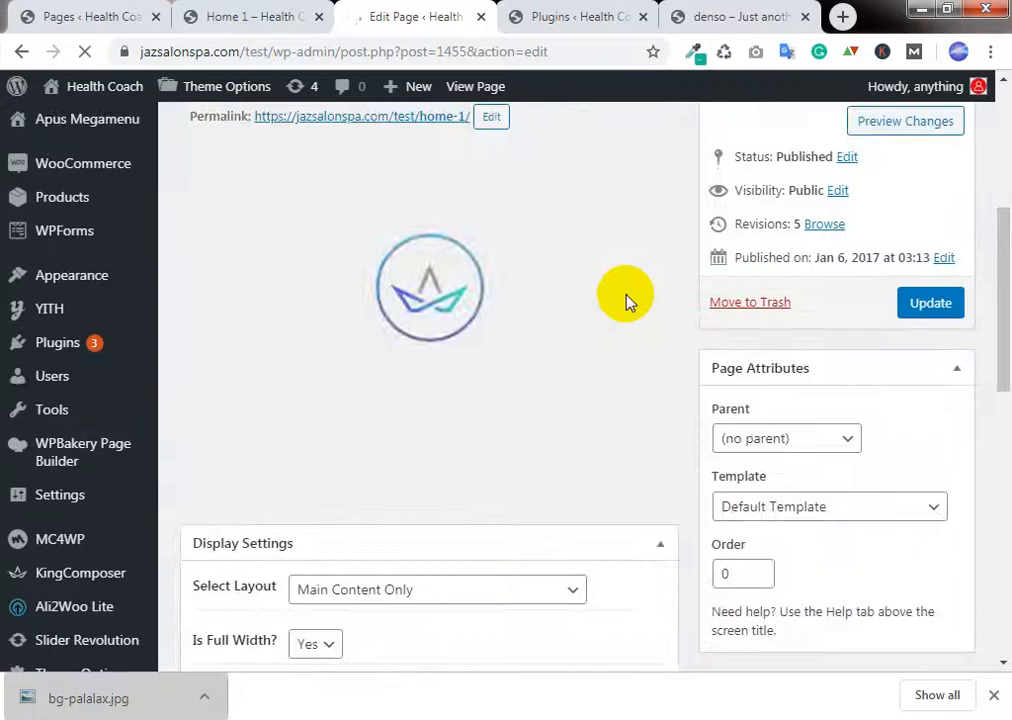
Step: Reload the live Home 1 page, check its "THE FUTURE OF ECOMMERCE" section, and return to the page editor
click(265, 14)
click(392, 14)
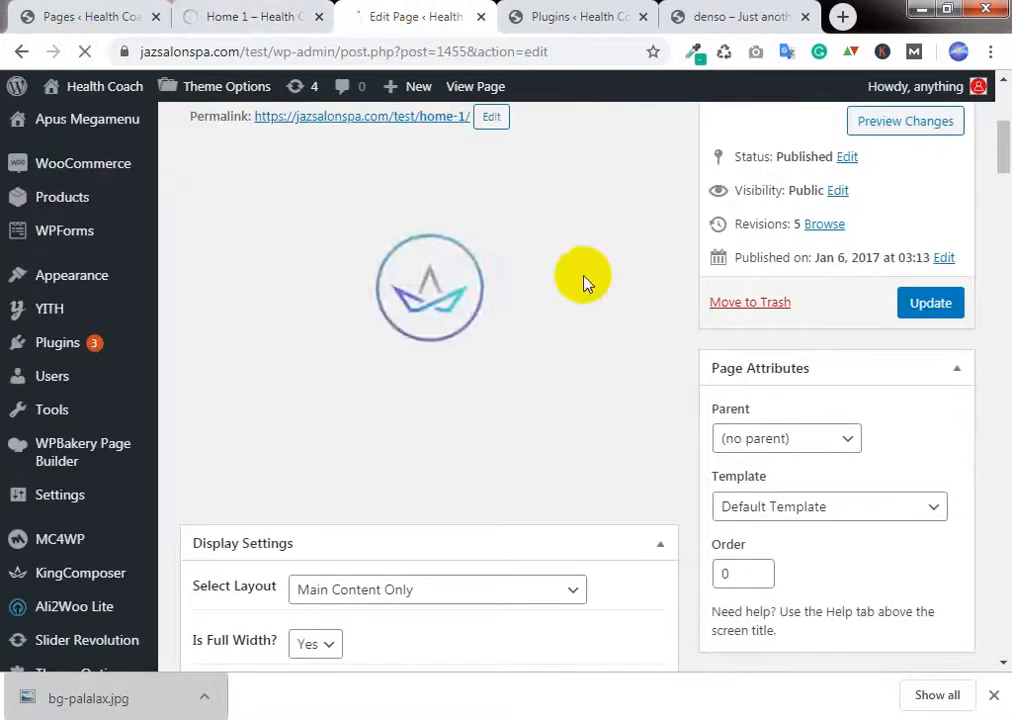
scroll(585, 283, down, 4)
scroll(599, 296, up, 3)
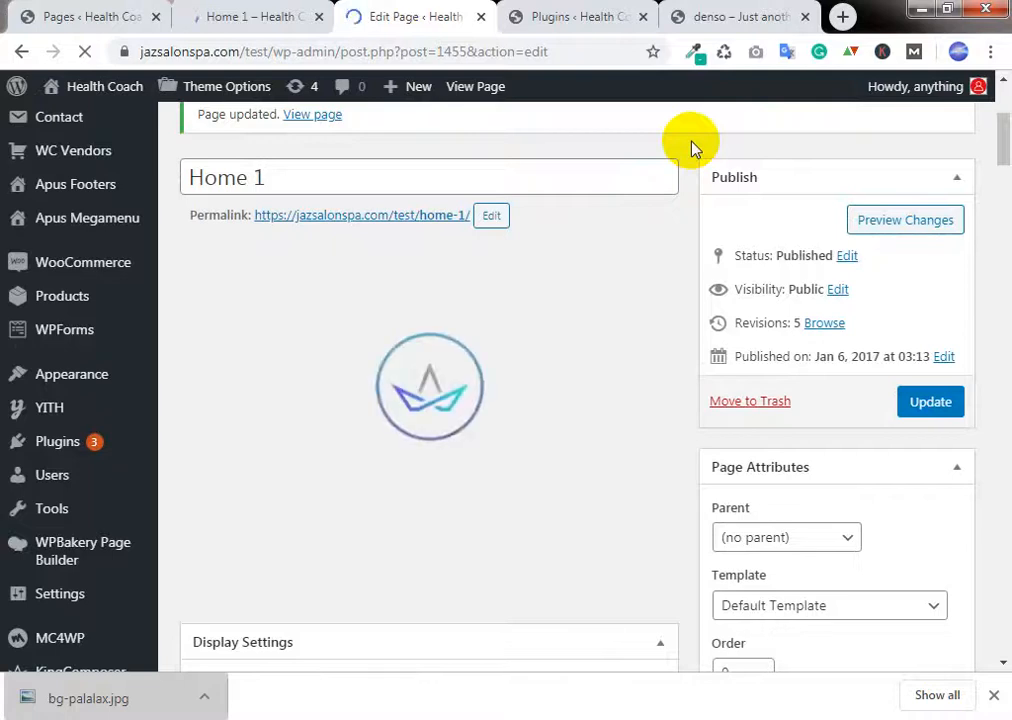
click(234, 10)
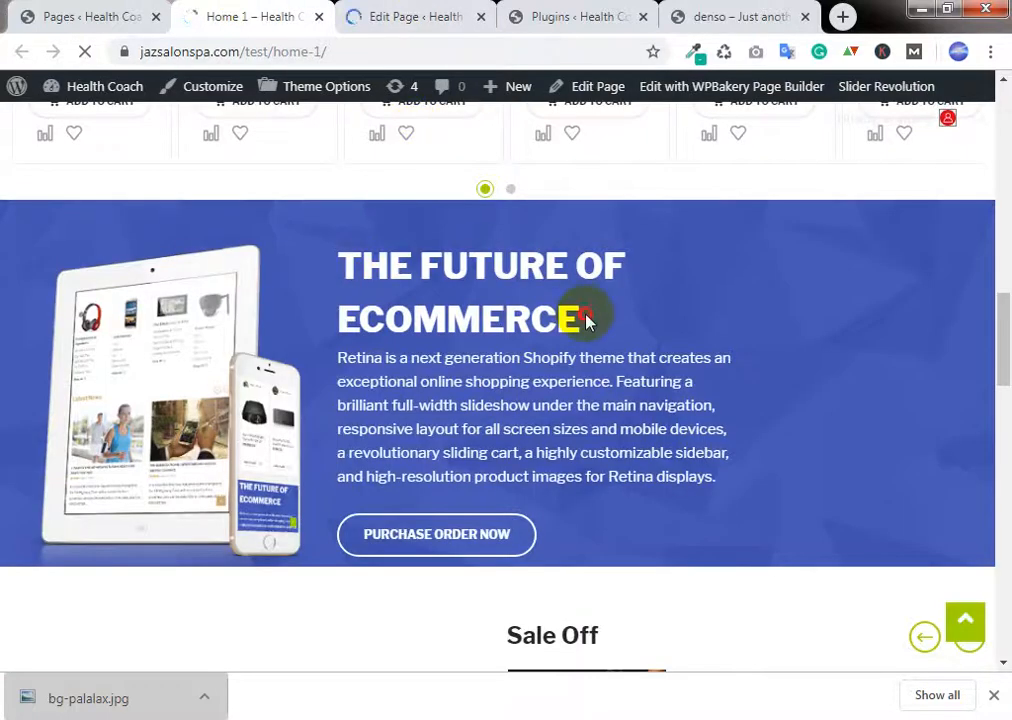
click(400, 12)
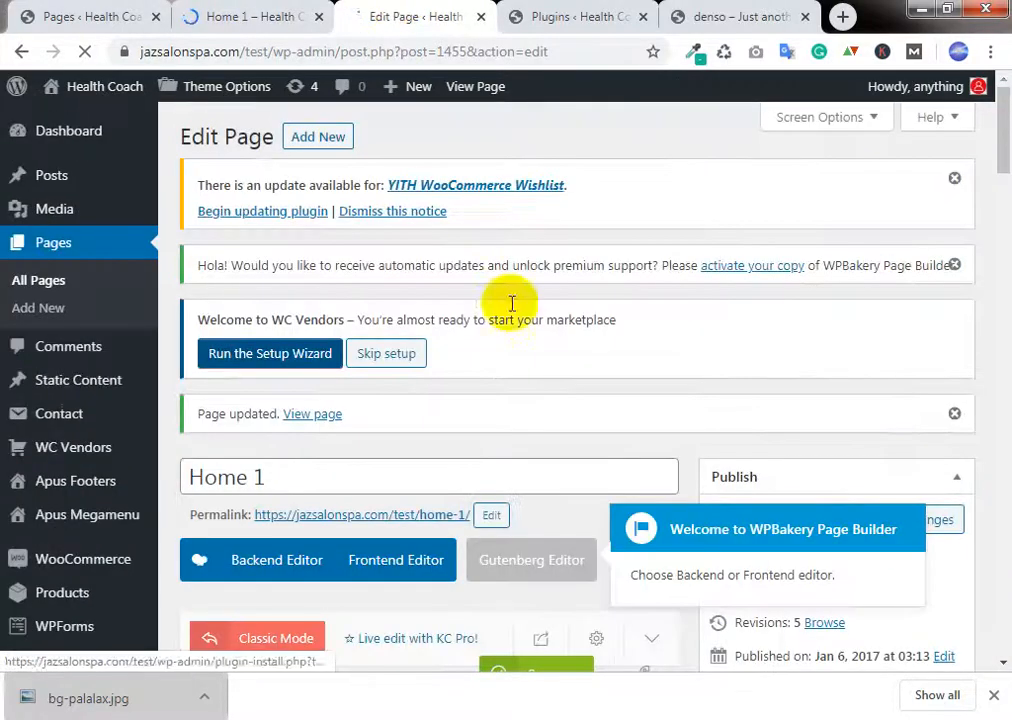
scroll(515, 300, down, 7)
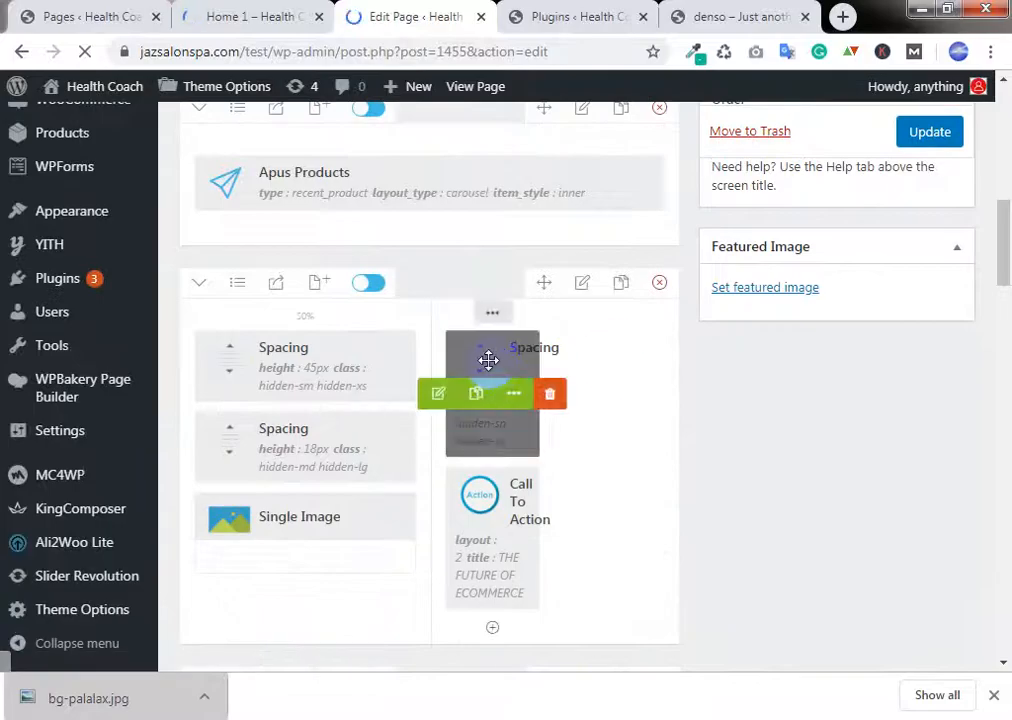
click(478, 284)
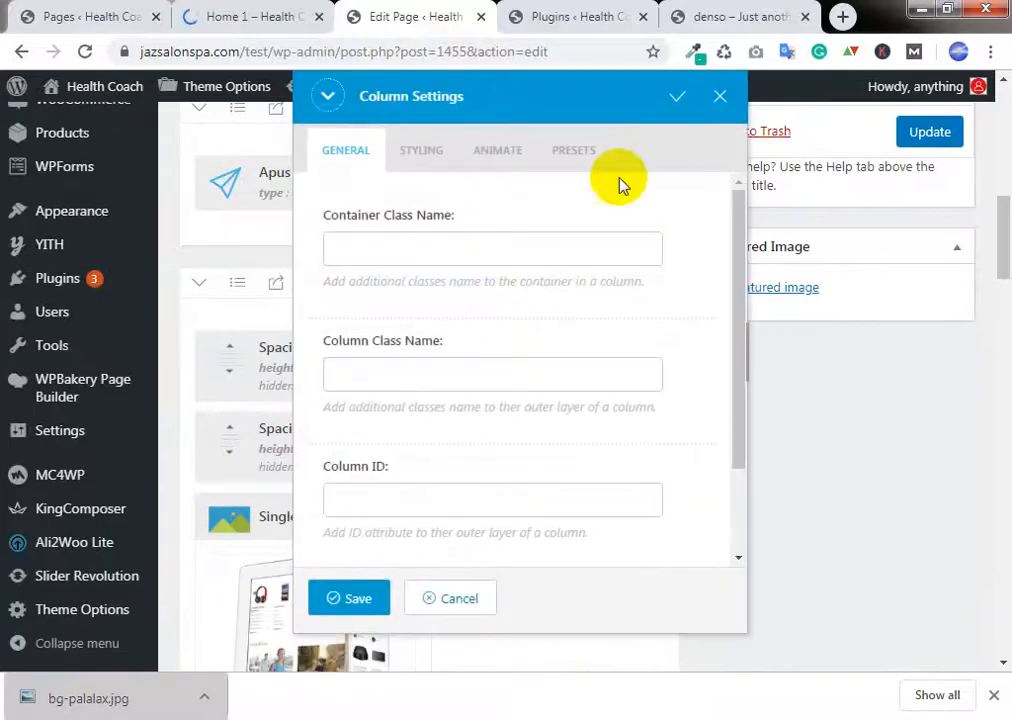
click(720, 96)
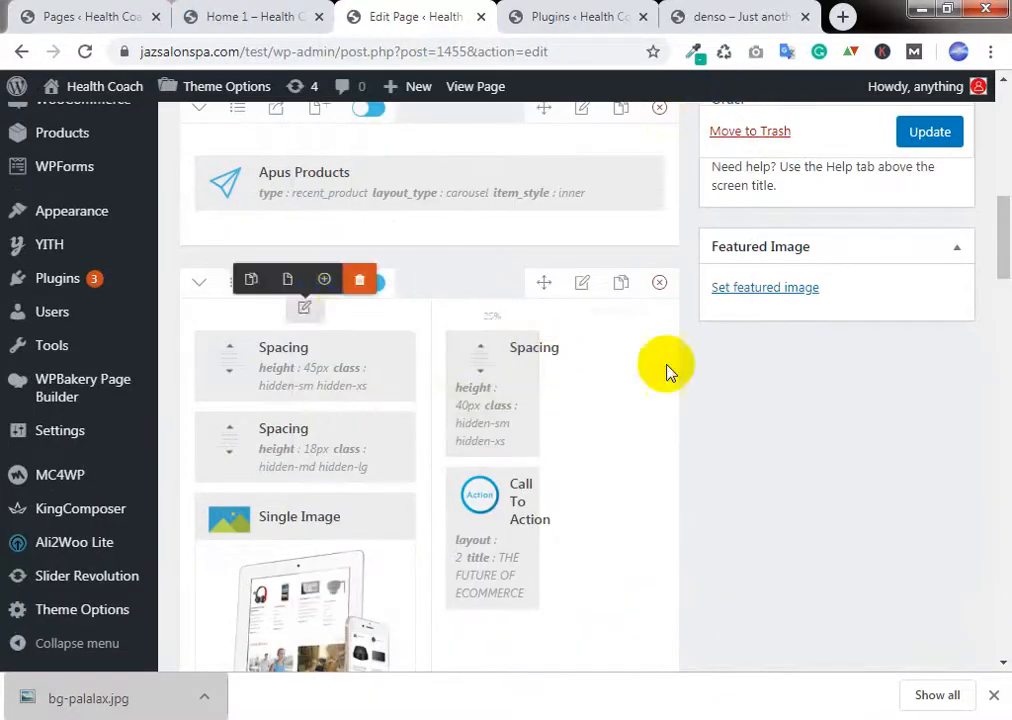
Step: Compare the "THE FUTURE OF ECOMMERCE" section on the live Home 1 page with its columns in the page editor
click(250, 16)
scroll(570, 330, down, 2)
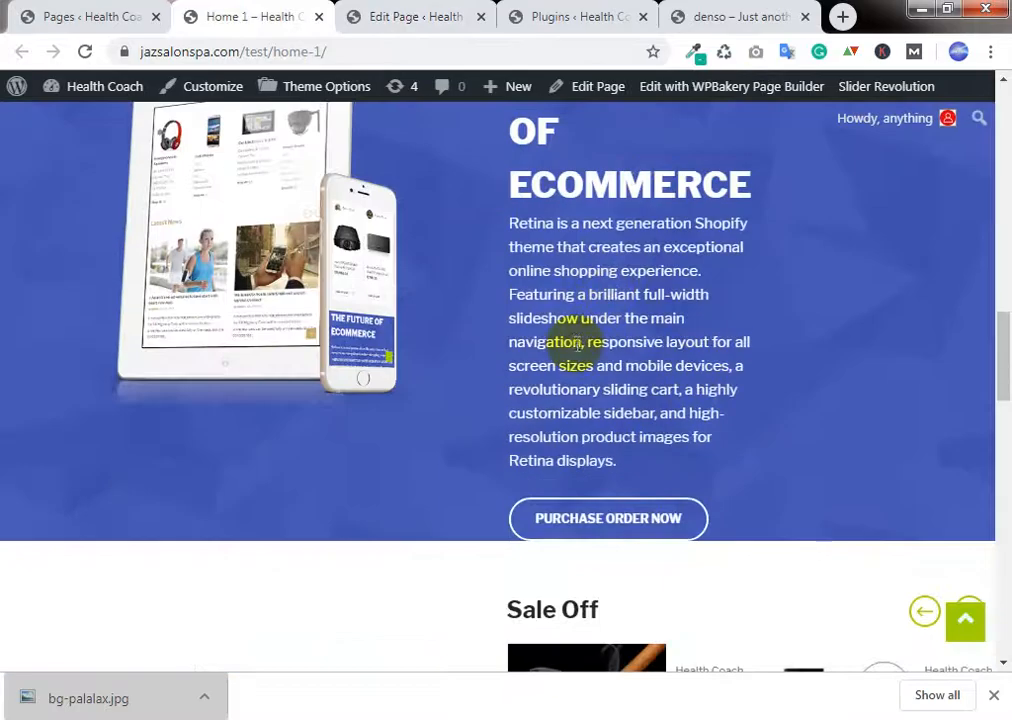
scroll(565, 370, up, 2)
scroll(565, 395, down, 2)
scroll(700, 370, up, 2)
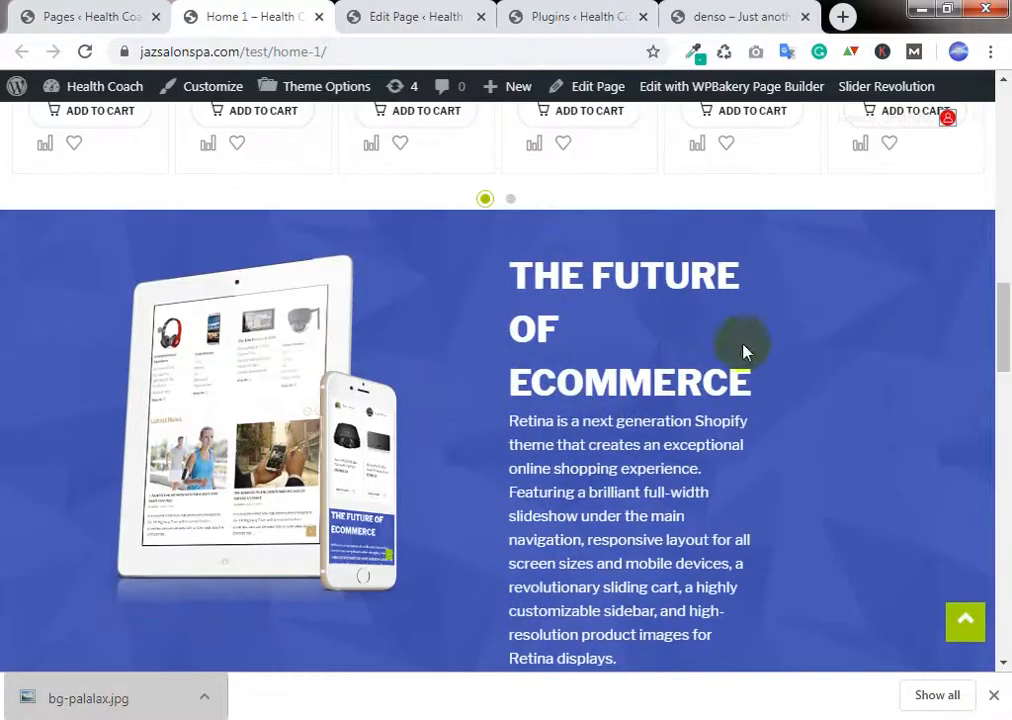
click(373, 16)
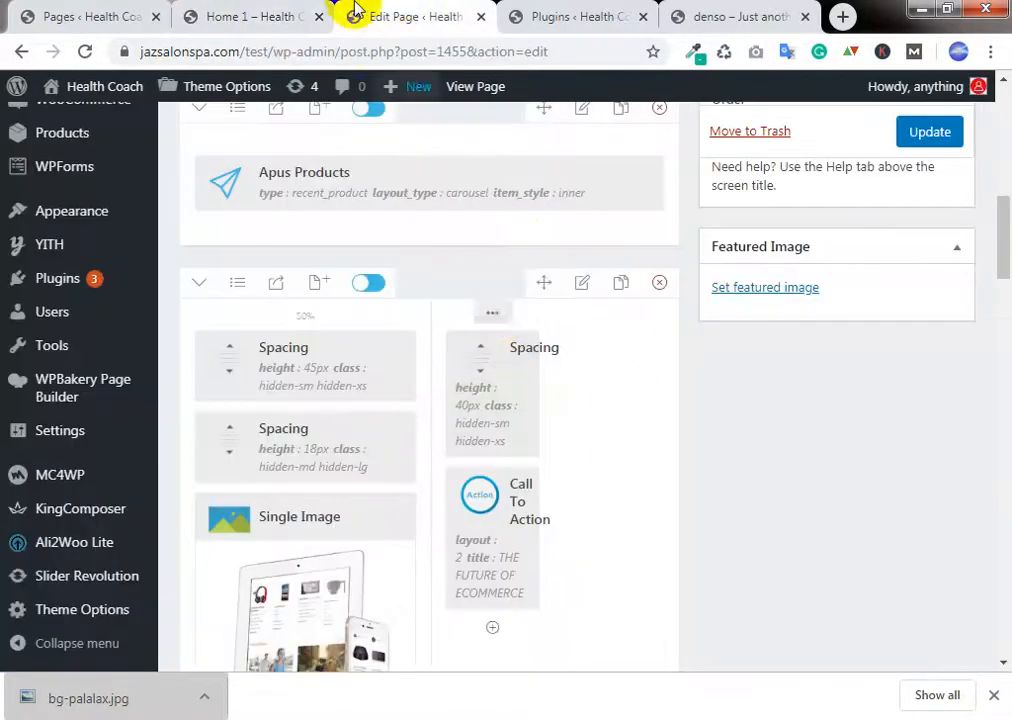
click(280, 14)
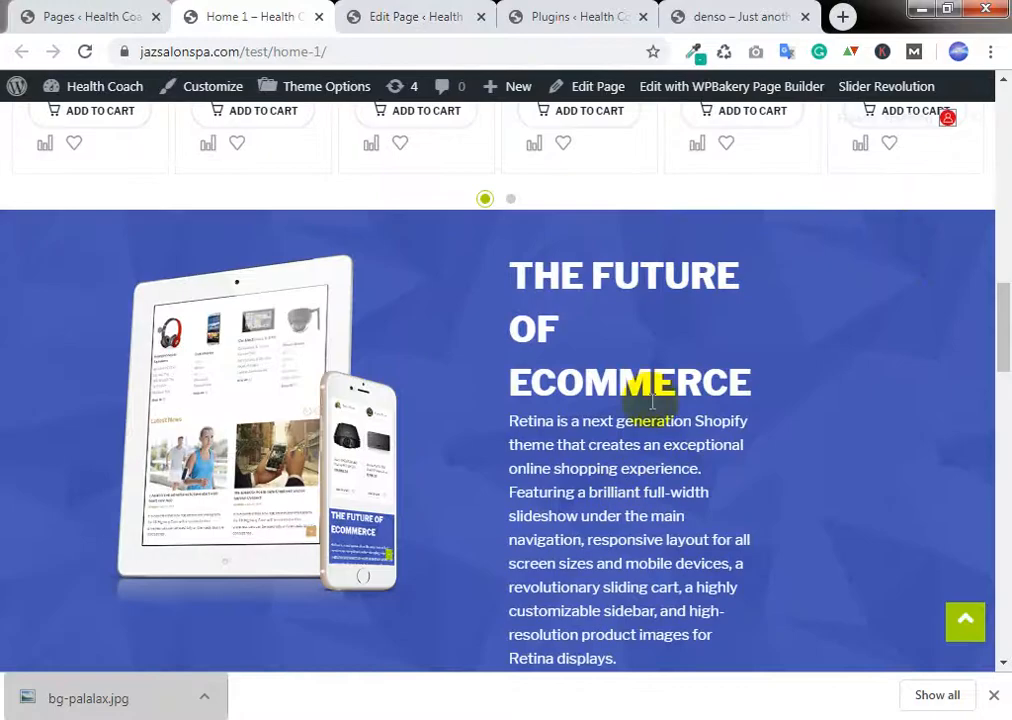
click(395, 14)
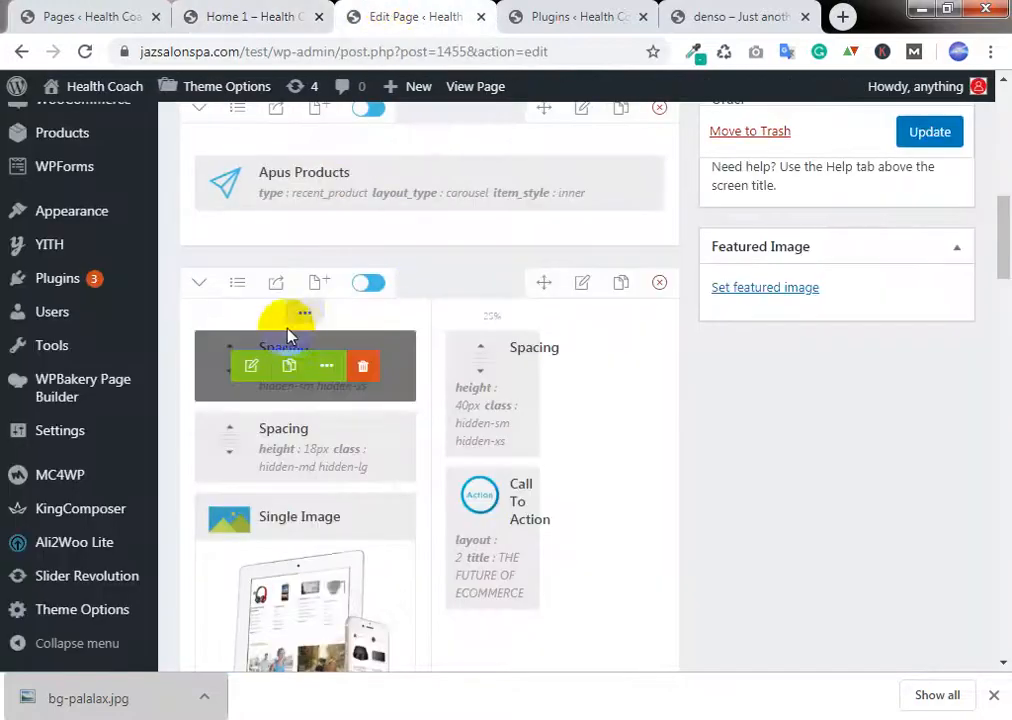
Step: Duplicate the image column in the "THE FUTURE OF ECOMMERCE" row, and set the row layout to 2 columns with content kept
mouse_move(289, 300)
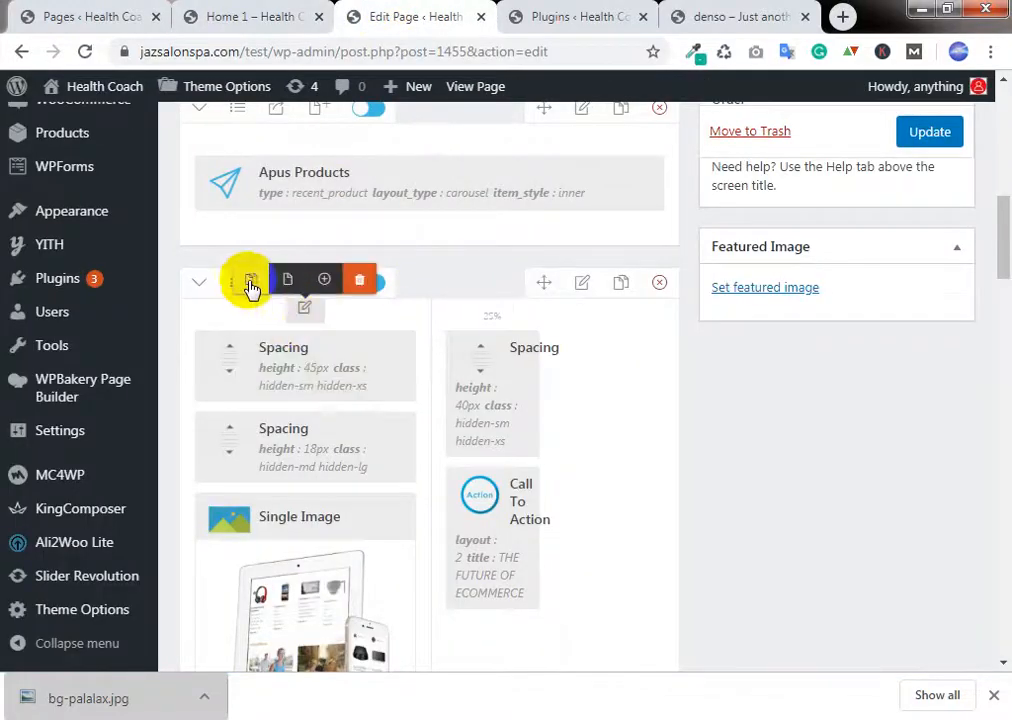
click(254, 286)
scroll(479, 418, down, 2)
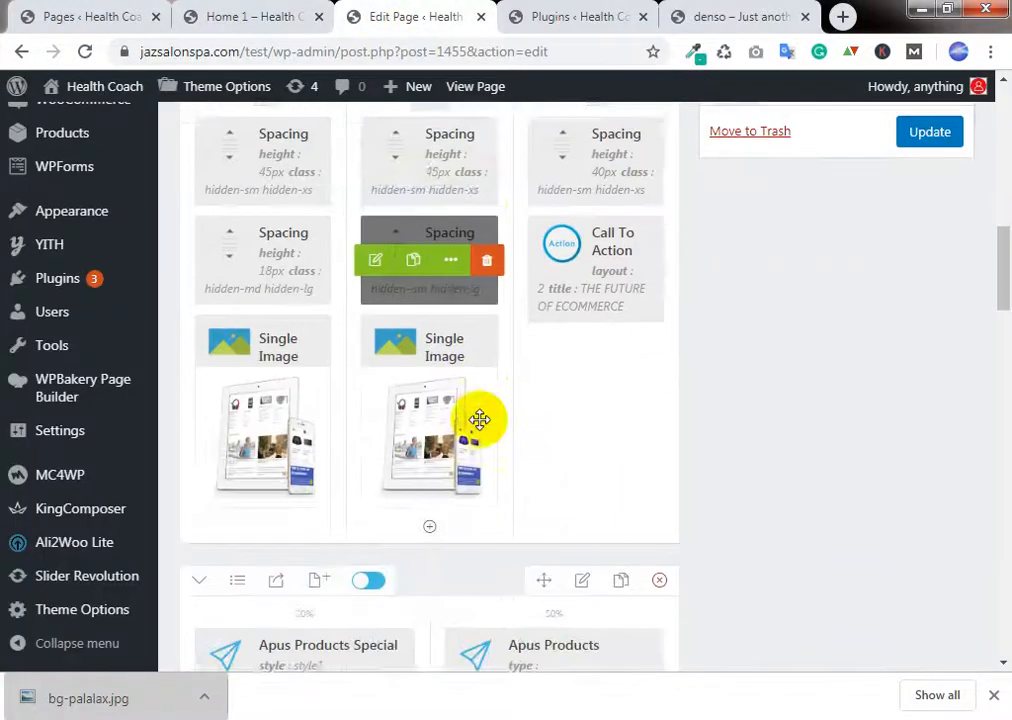
scroll(481, 425, up, 1)
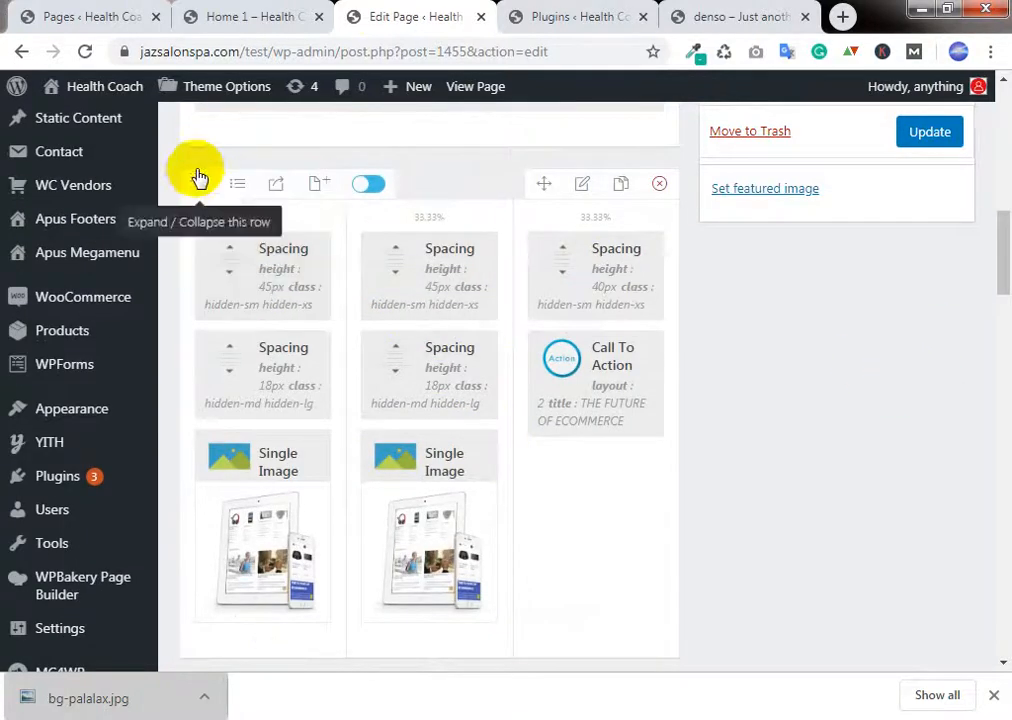
click(237, 187)
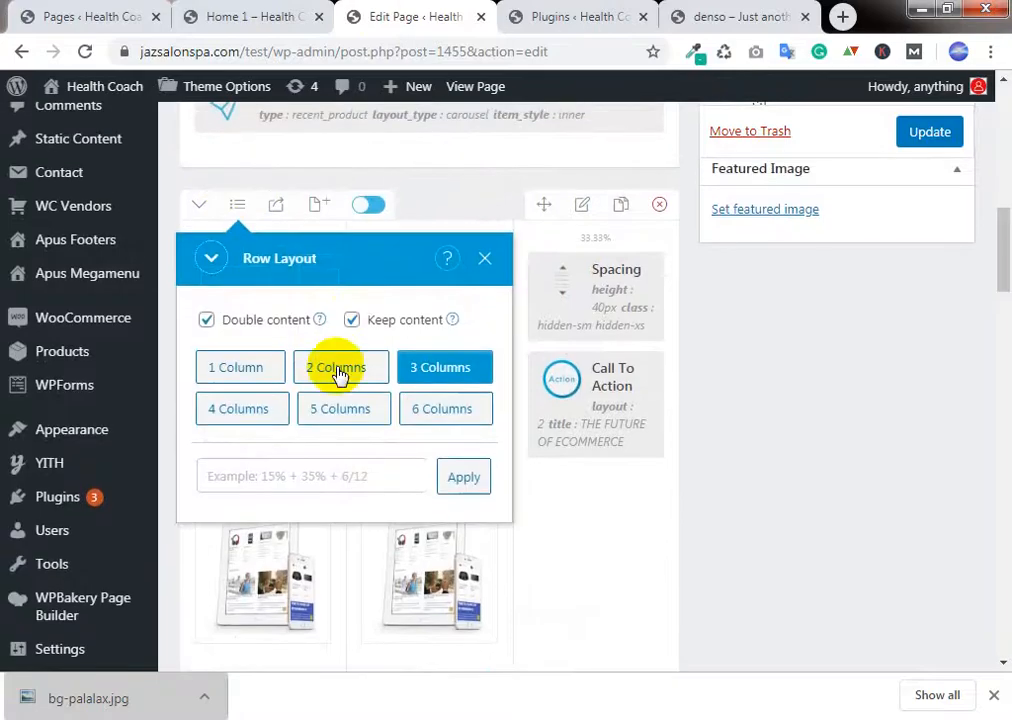
click(337, 370)
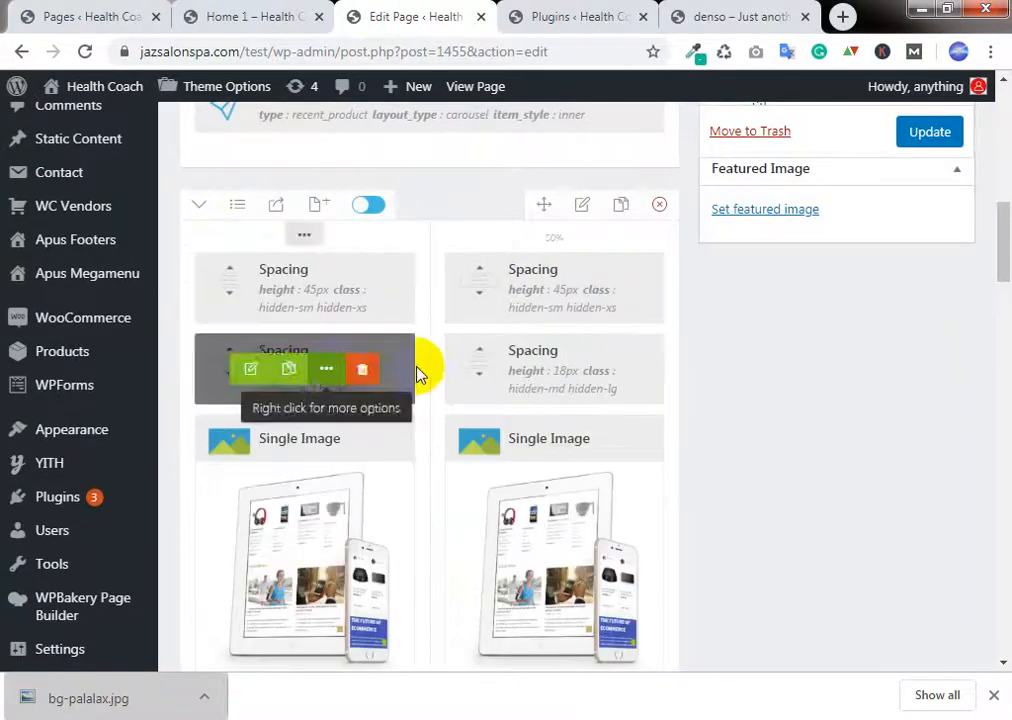
Step: Delete the duplicated 45px and 18px Spacing elements and the duplicated Single Image from the Call To Action column
scroll(797, 393, down, 6)
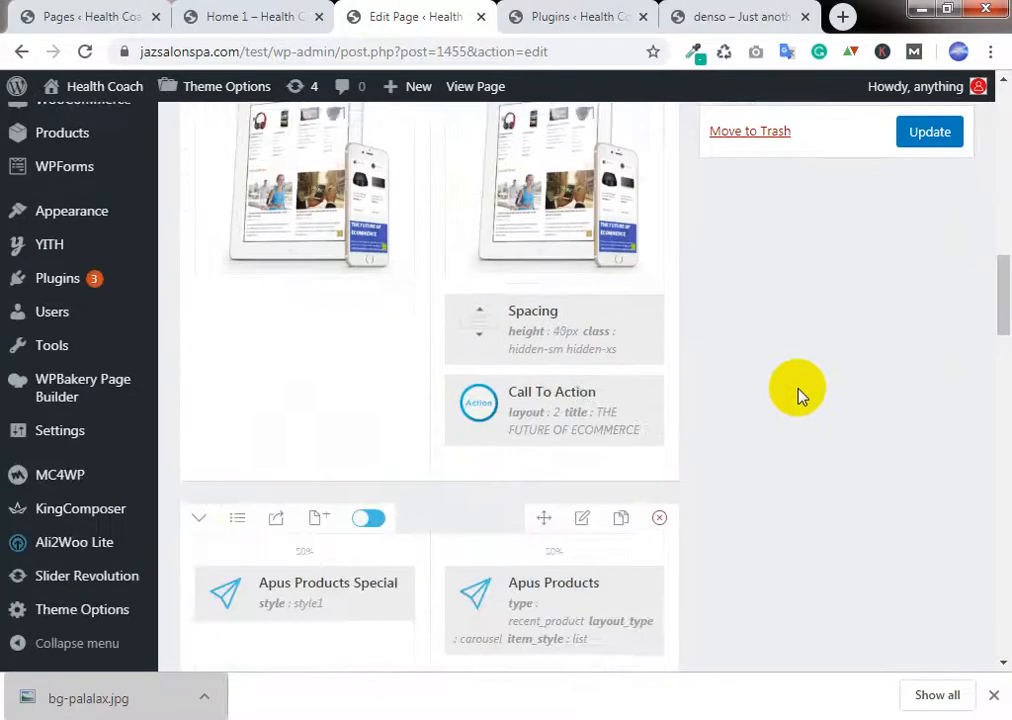
scroll(790, 395, up, 4)
scroll(327, 320, up, 1)
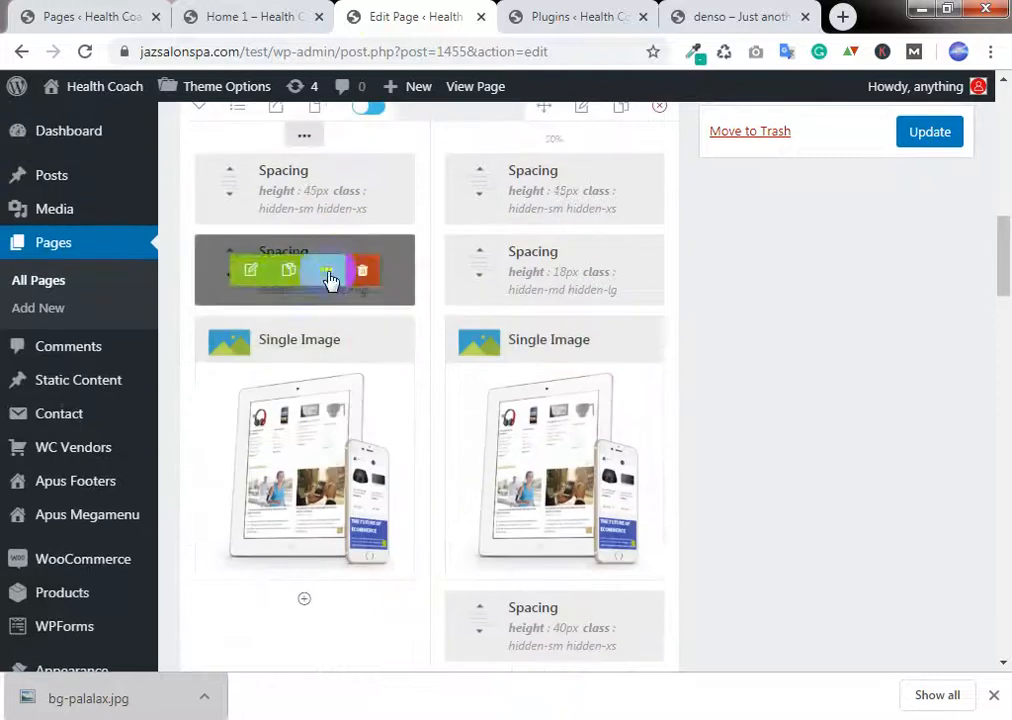
click(614, 189)
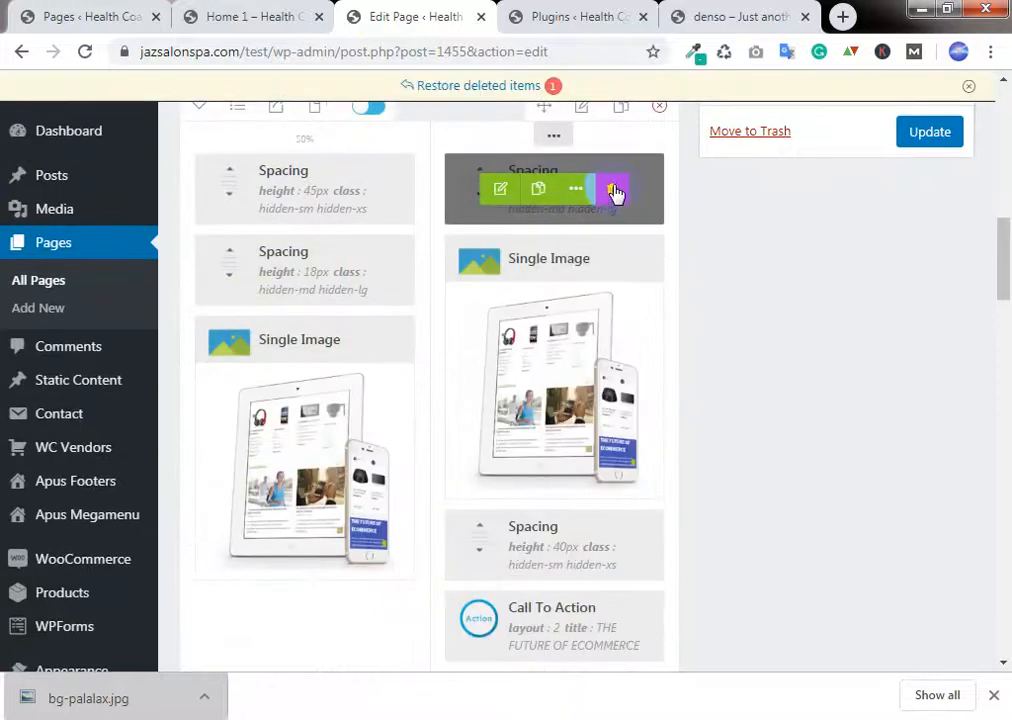
click(614, 190)
click(614, 190)
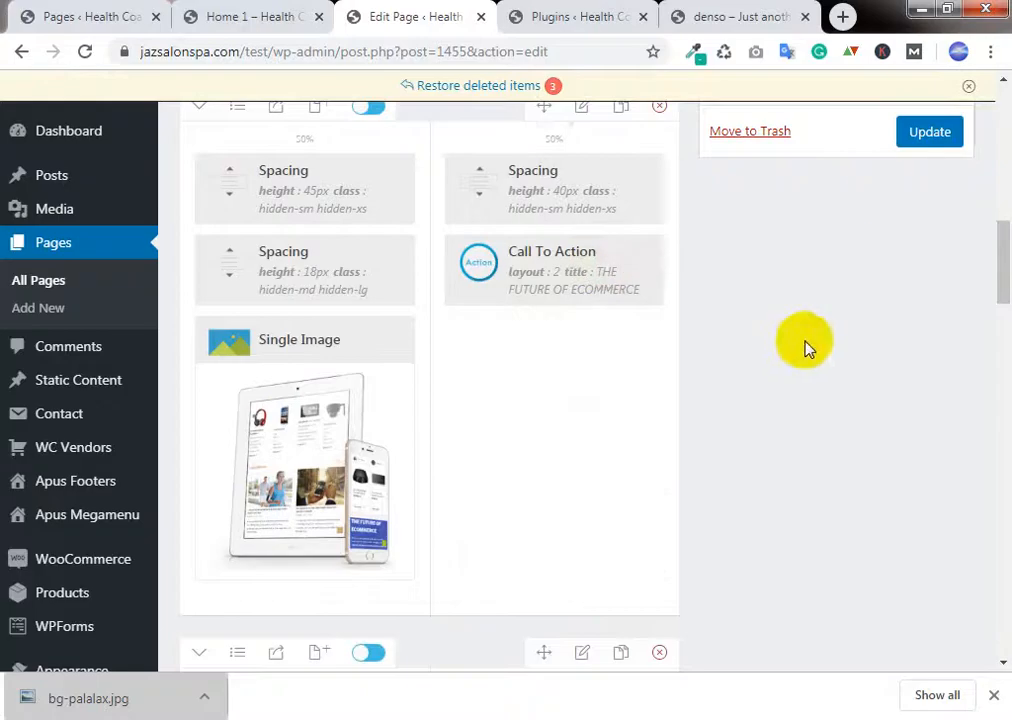
Step: Update the Home 1 page to save the cleaned-up image and Call To Action columns
scroll(802, 345, down, 2)
scroll(802, 345, up, 4)
click(928, 143)
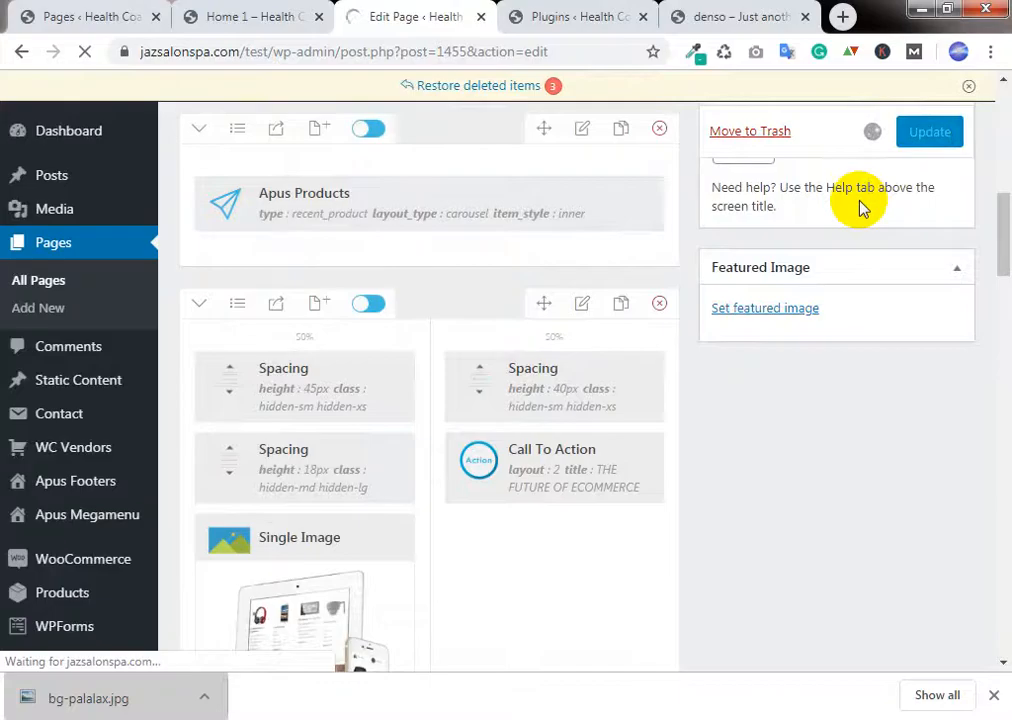
Step: Reload the live Home 1 page and check the width and text layout of its "THE FUTURE OF ECOMMERCE" section
click(256, 12)
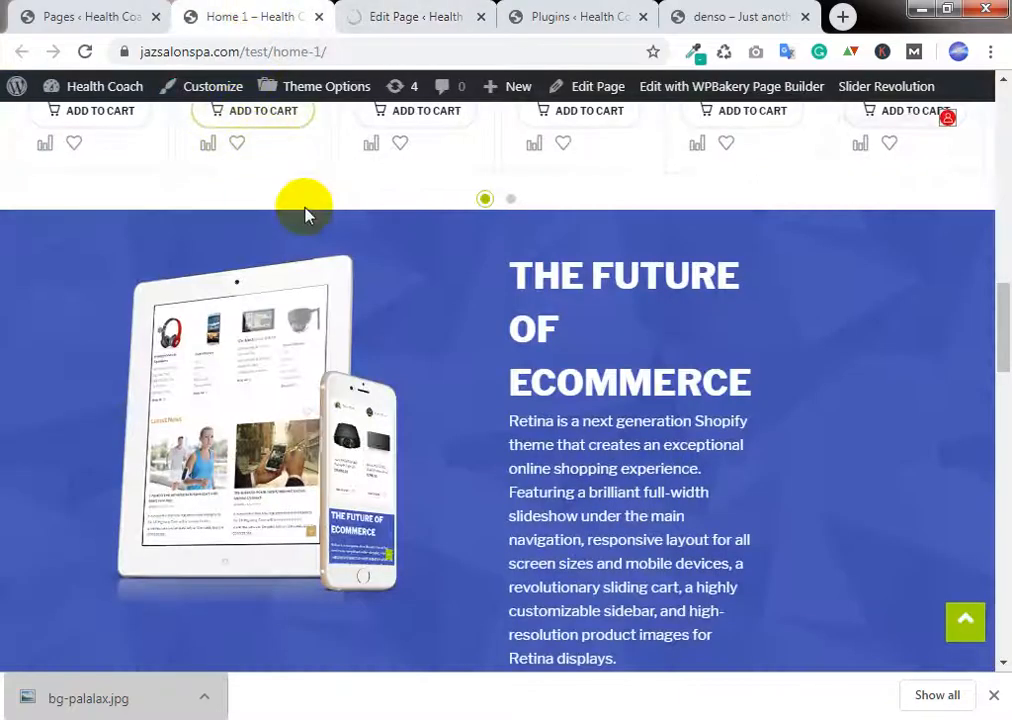
click(88, 52)
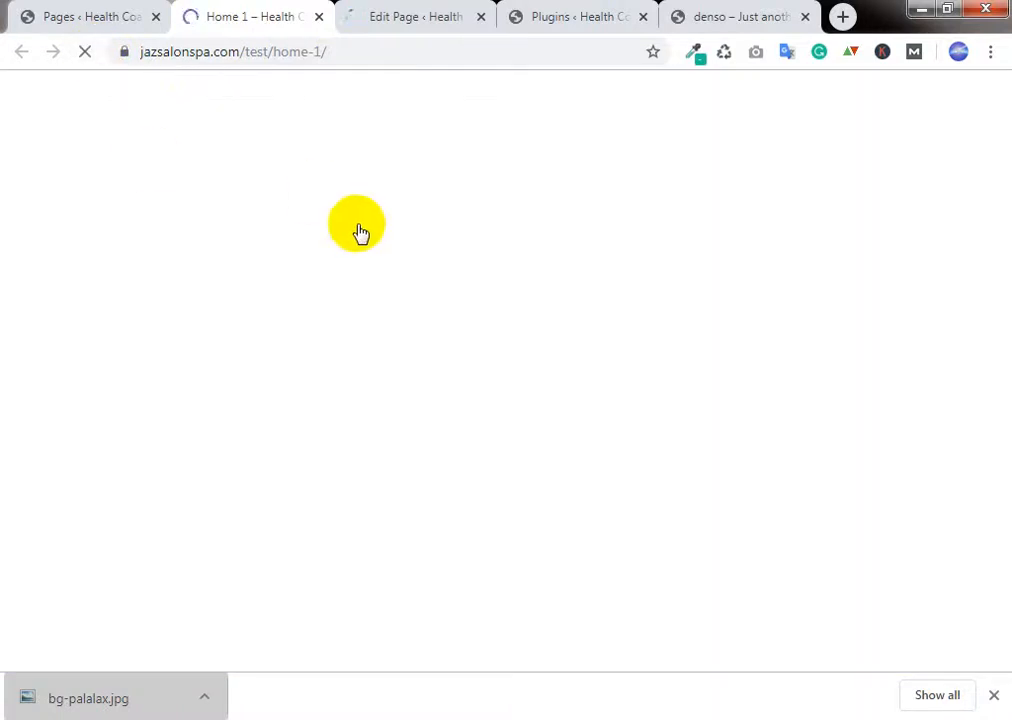
click(388, 42)
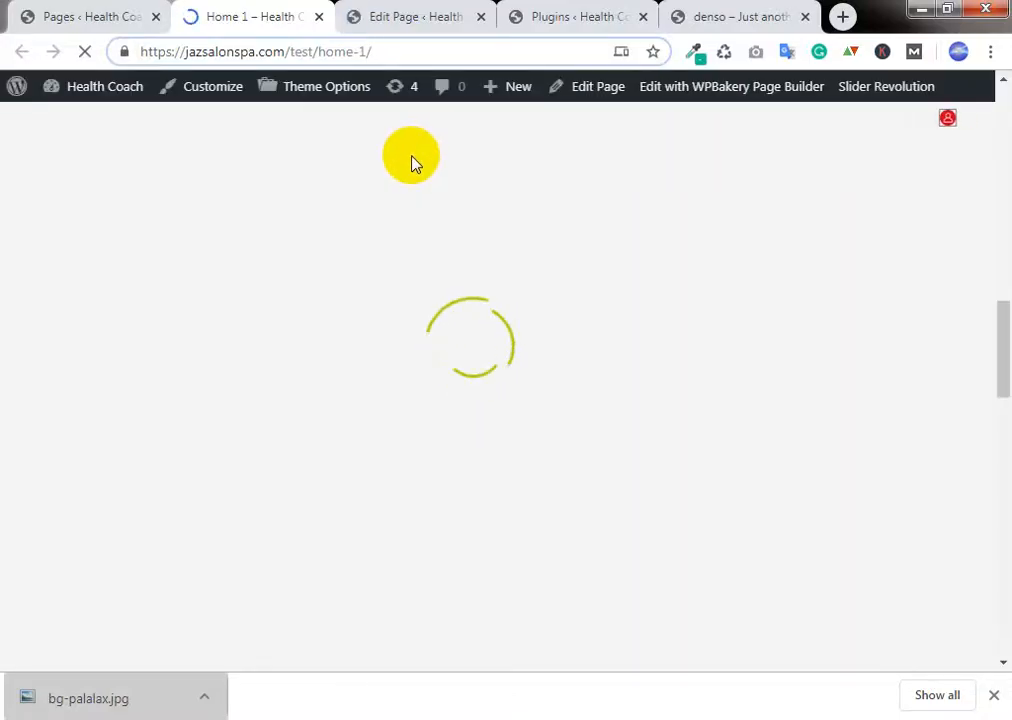
scroll(571, 322, up, 2)
scroll(597, 343, down, 1)
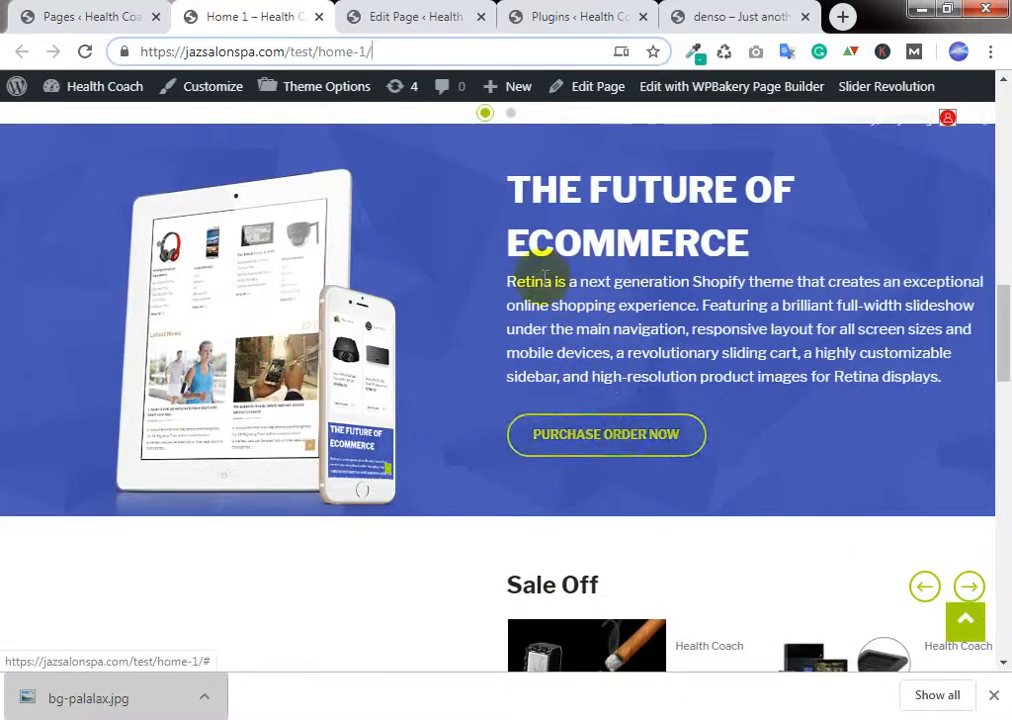
scroll(520, 255, down, 4)
scroll(510, 272, up, 4)
Step: Compare the Sale Off section on the live page with the Special Offer and Sale Off sections of the denso demo
scroll(248, 253, down, 3)
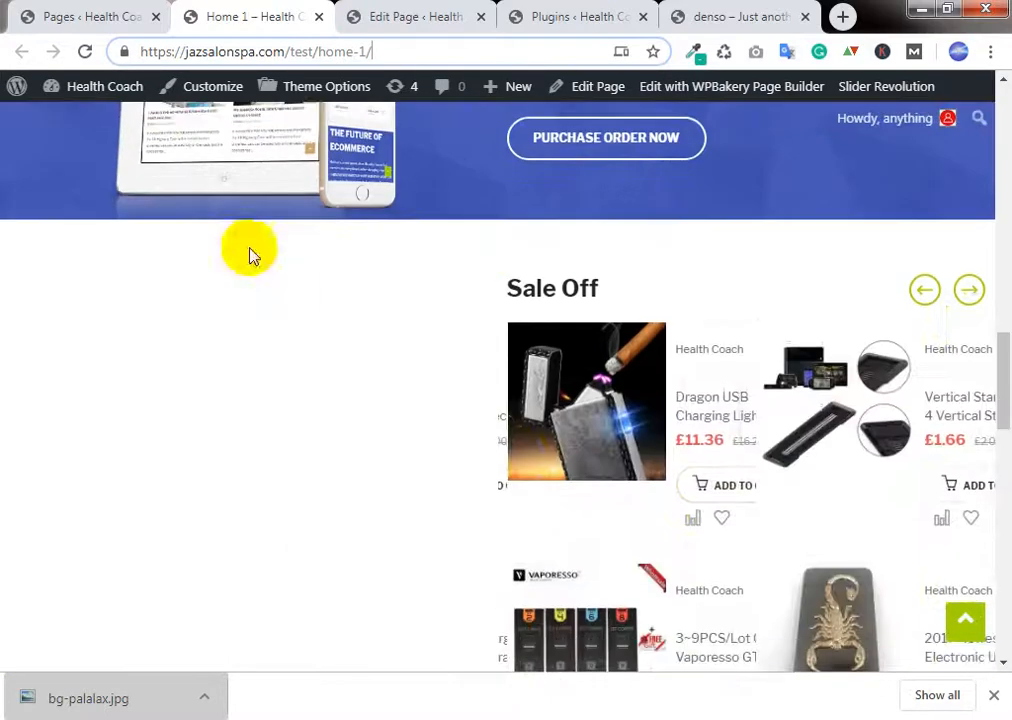
click(631, 404)
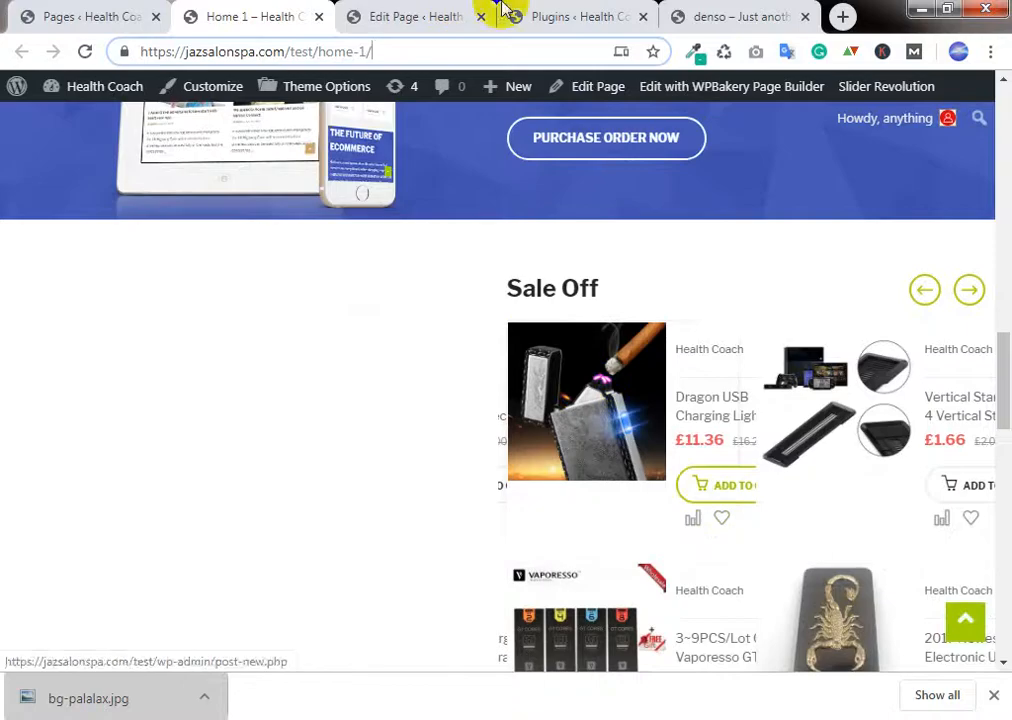
click(737, 15)
scroll(465, 292, down, 4)
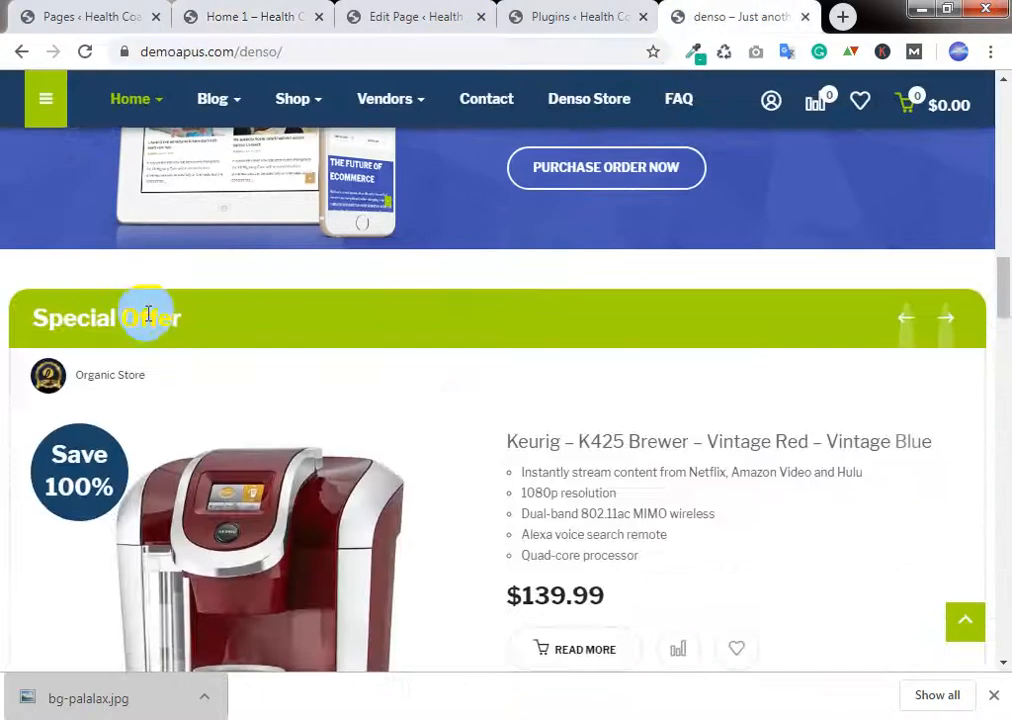
scroll(248, 316, down, 1)
scroll(248, 316, down, 6)
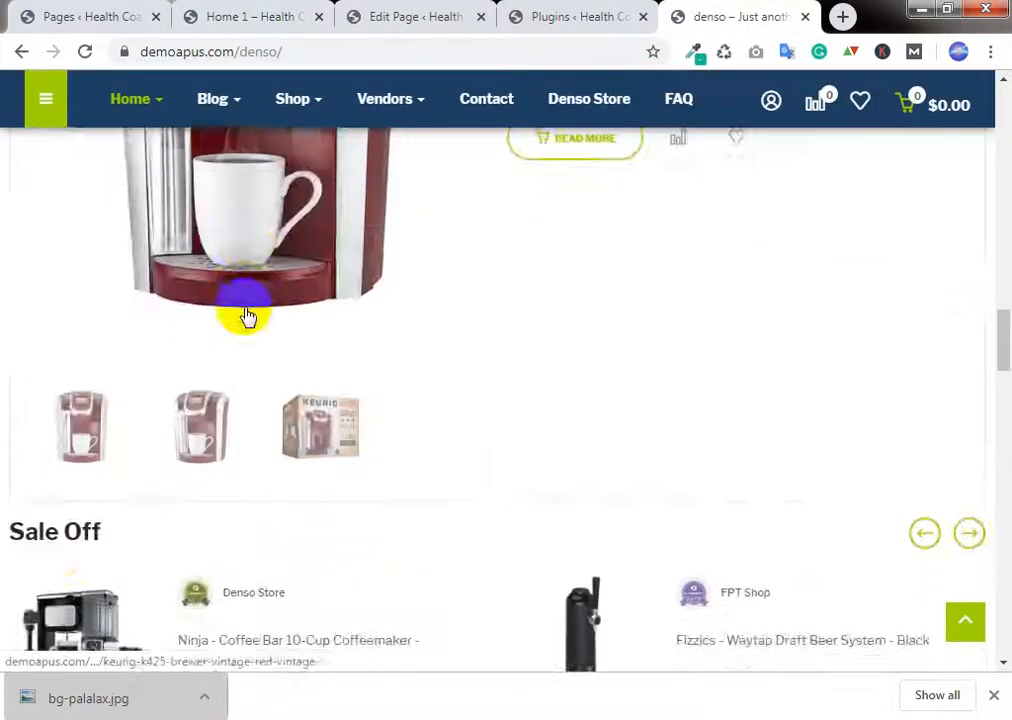
triple_click(82, 250)
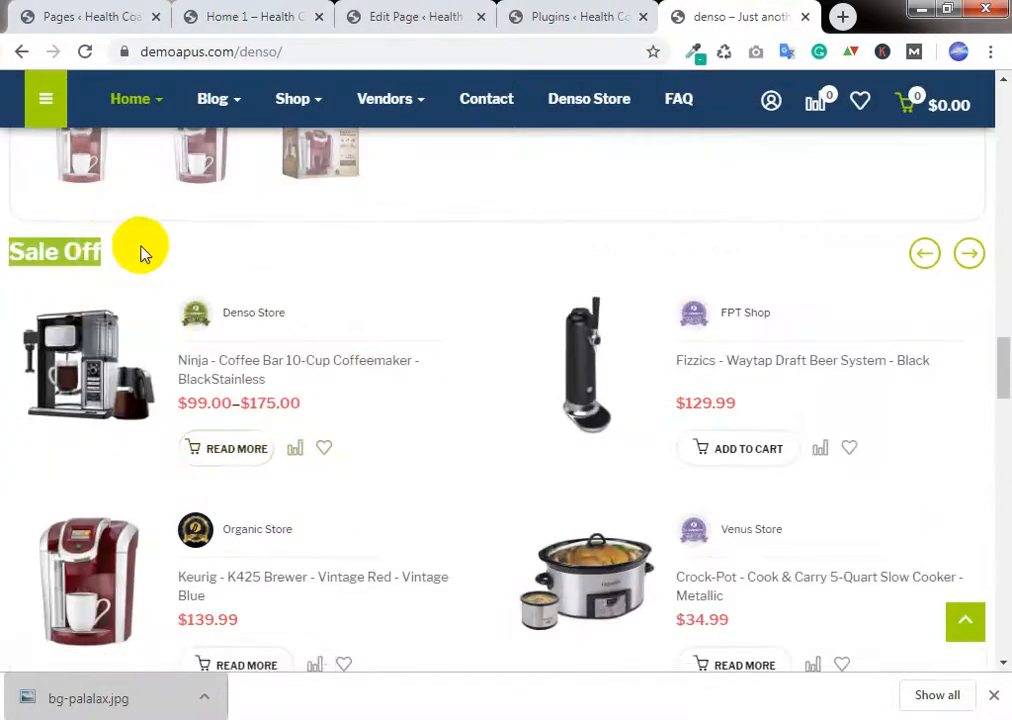
scroll(219, 255, up, 4)
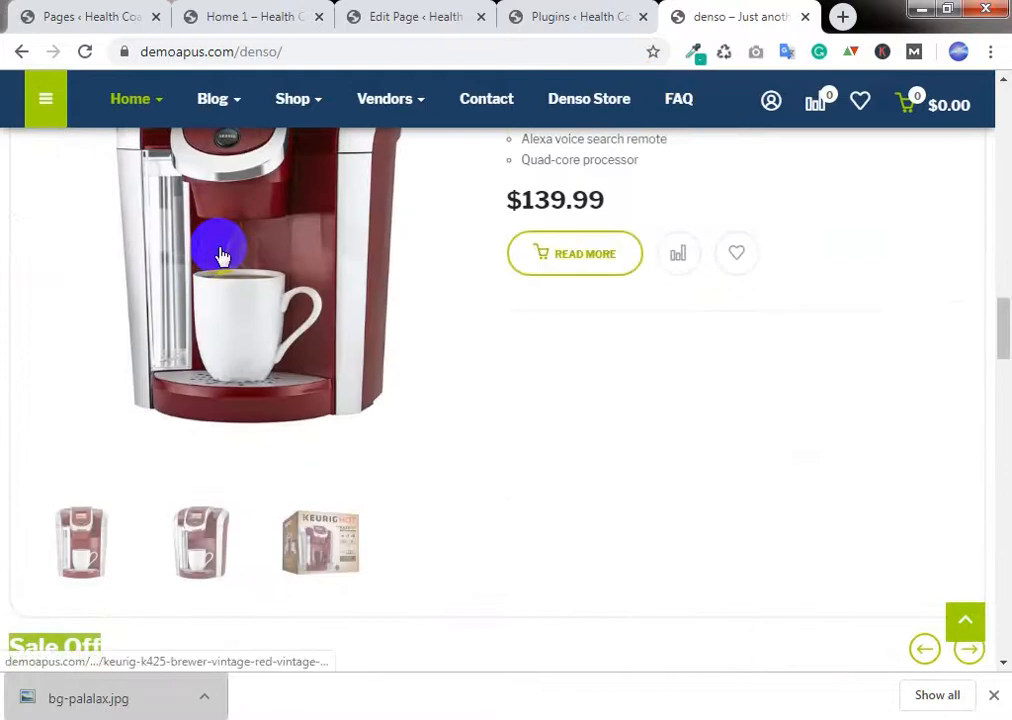
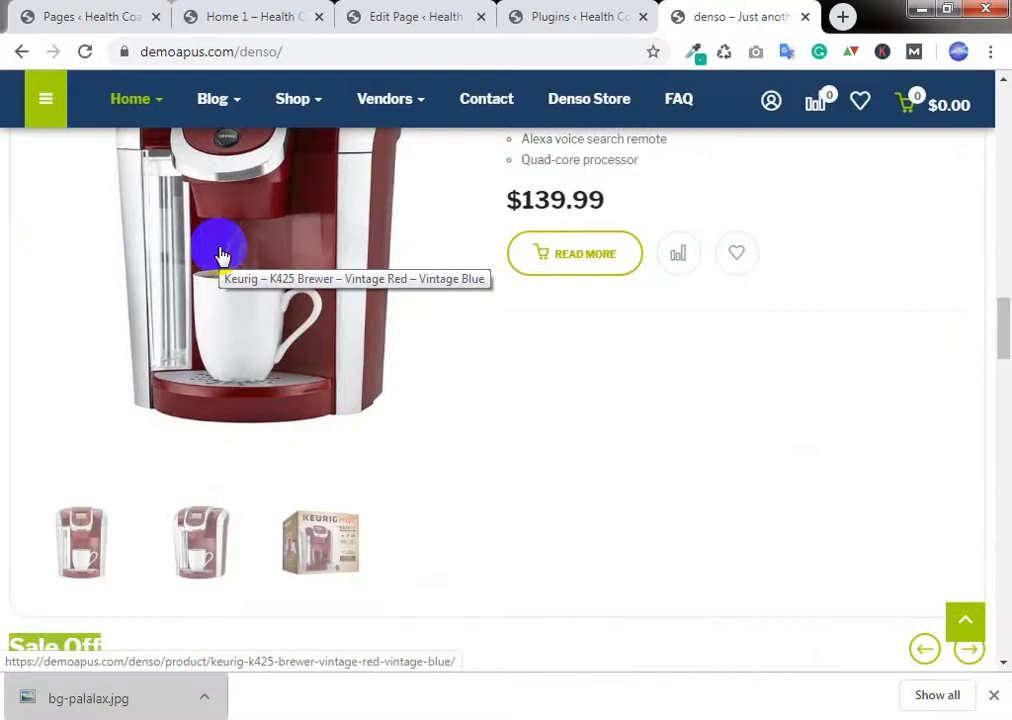
Step: Return to the page editor and duplicate the image column in the "THE FUTURE OF ECOMMERCE" row
click(389, 14)
scroll(555, 350, down, 10)
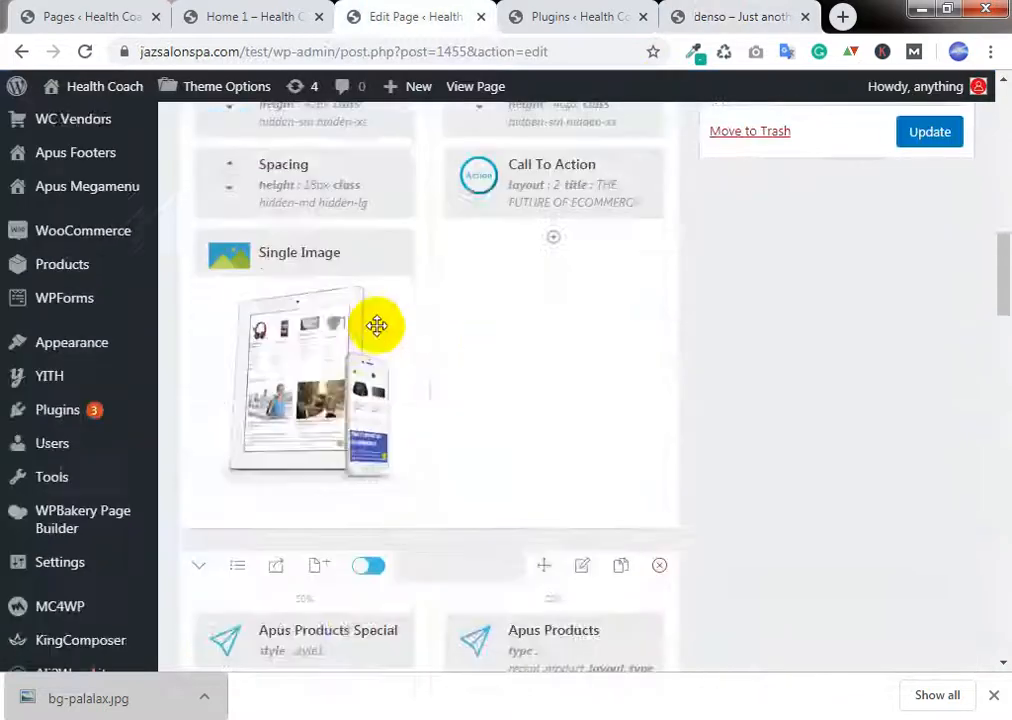
scroll(376, 325, up, 3)
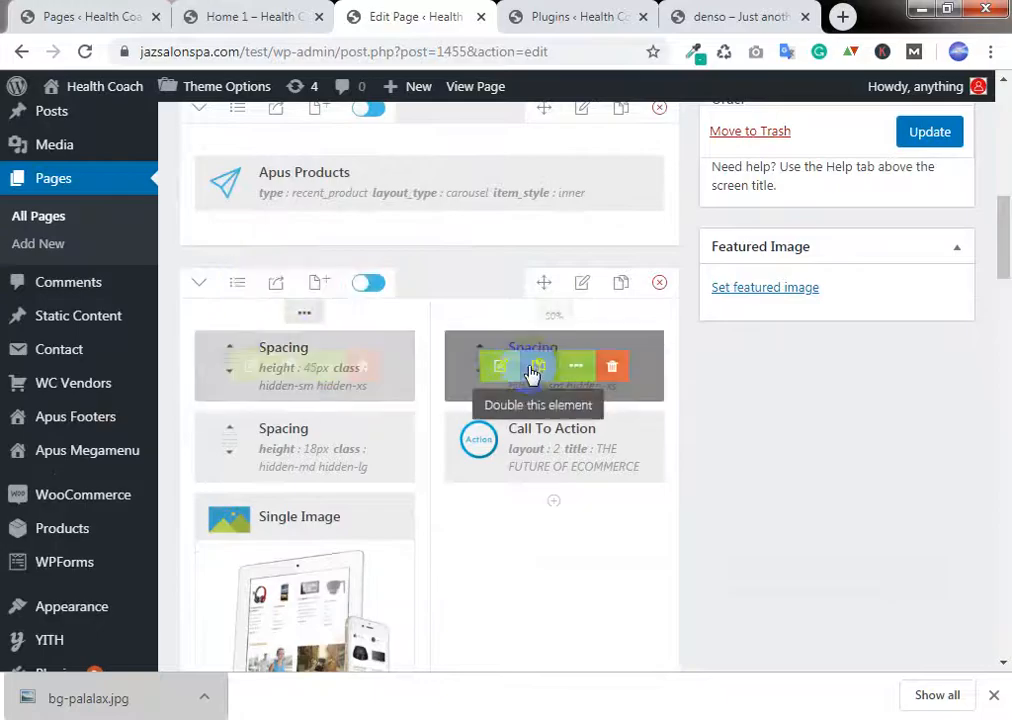
scroll(537, 372, down, 3)
scroll(535, 377, up, 2)
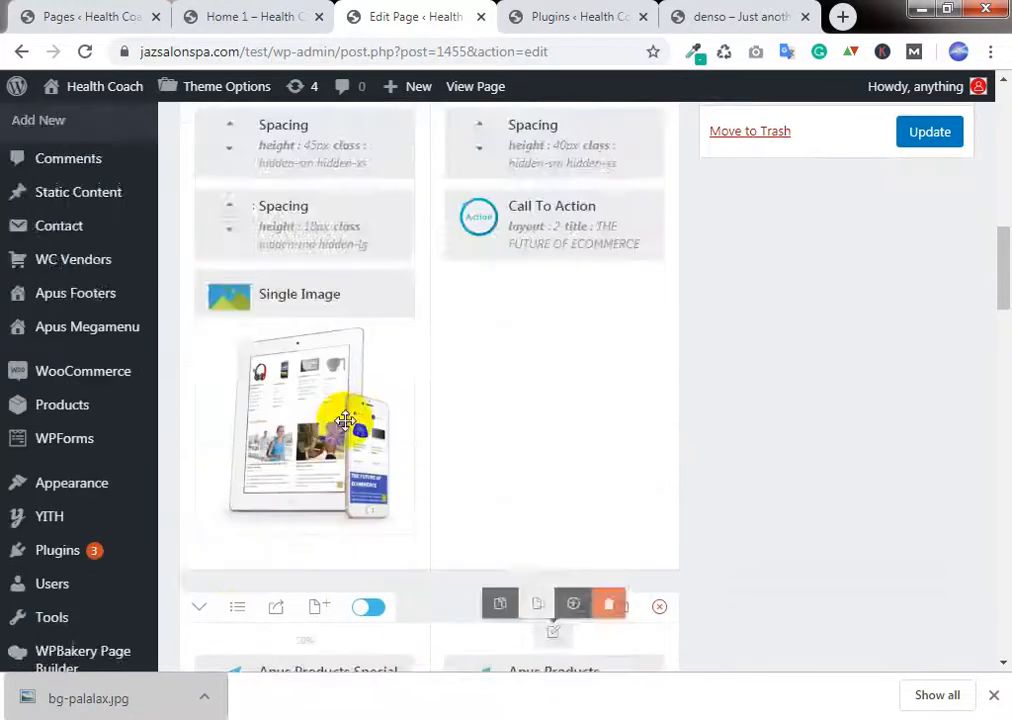
scroll(389, 576, down, 3)
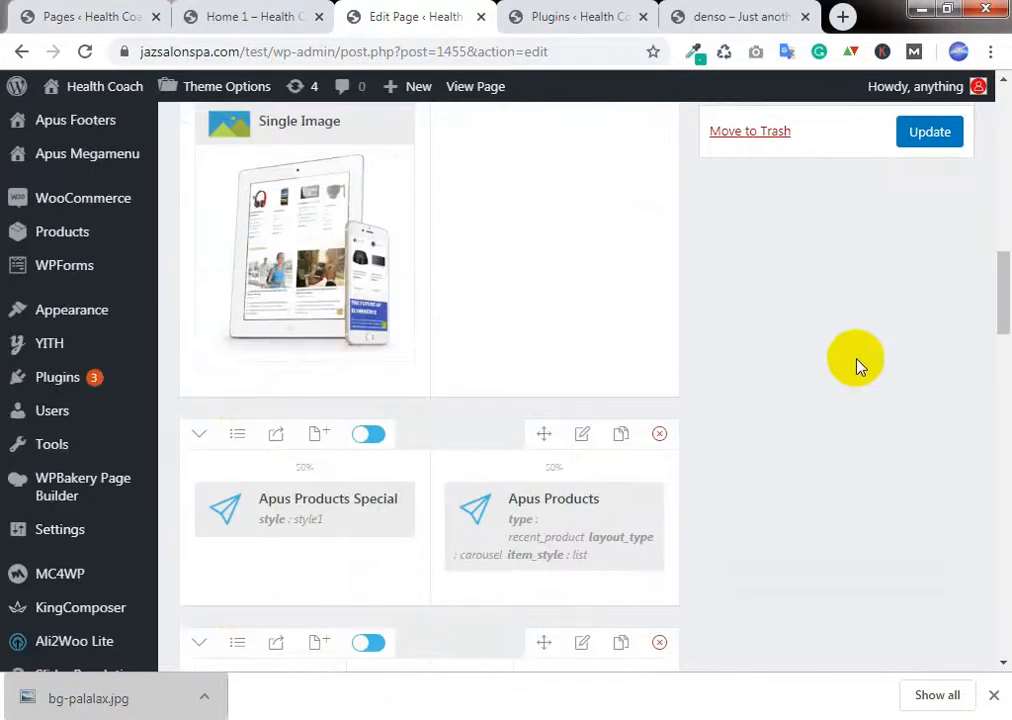
scroll(361, 357, up, 4)
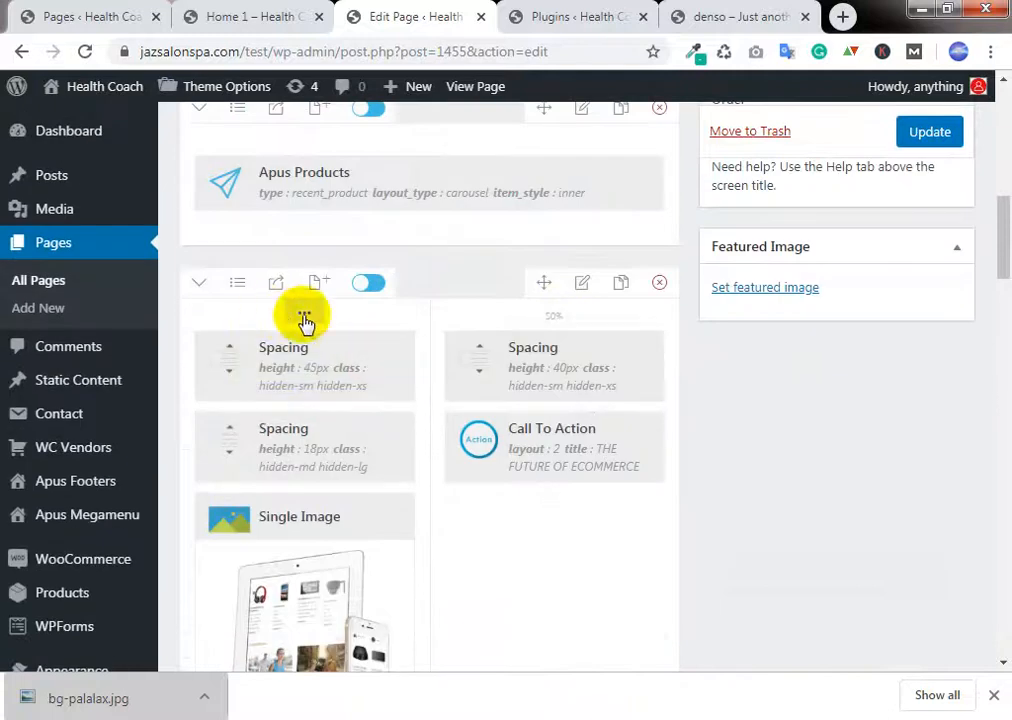
click(253, 279)
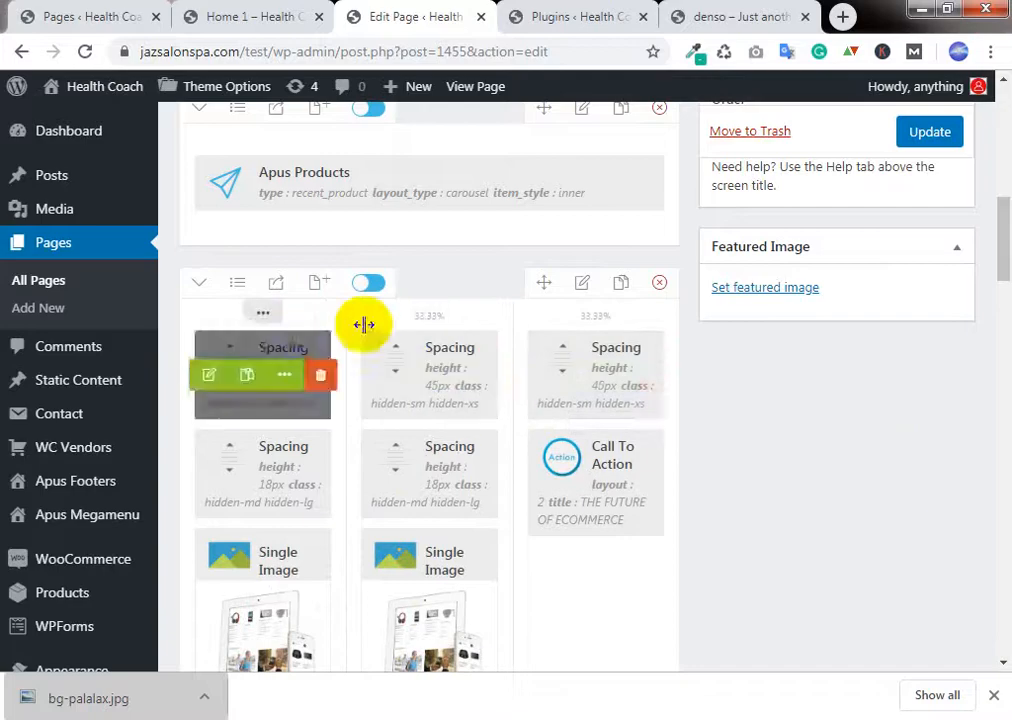
Step: Set the layout of the "THE FUTURE OF ECOMMERCE" row to 2 columns, keeping the existing content
mouse_move(252, 287)
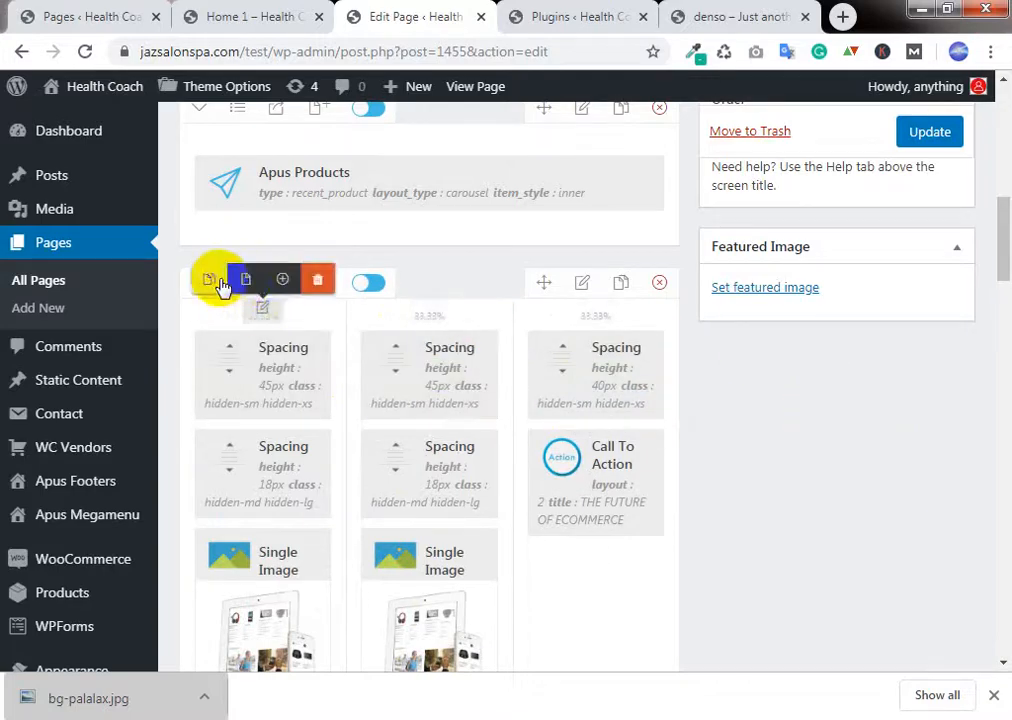
click(237, 283)
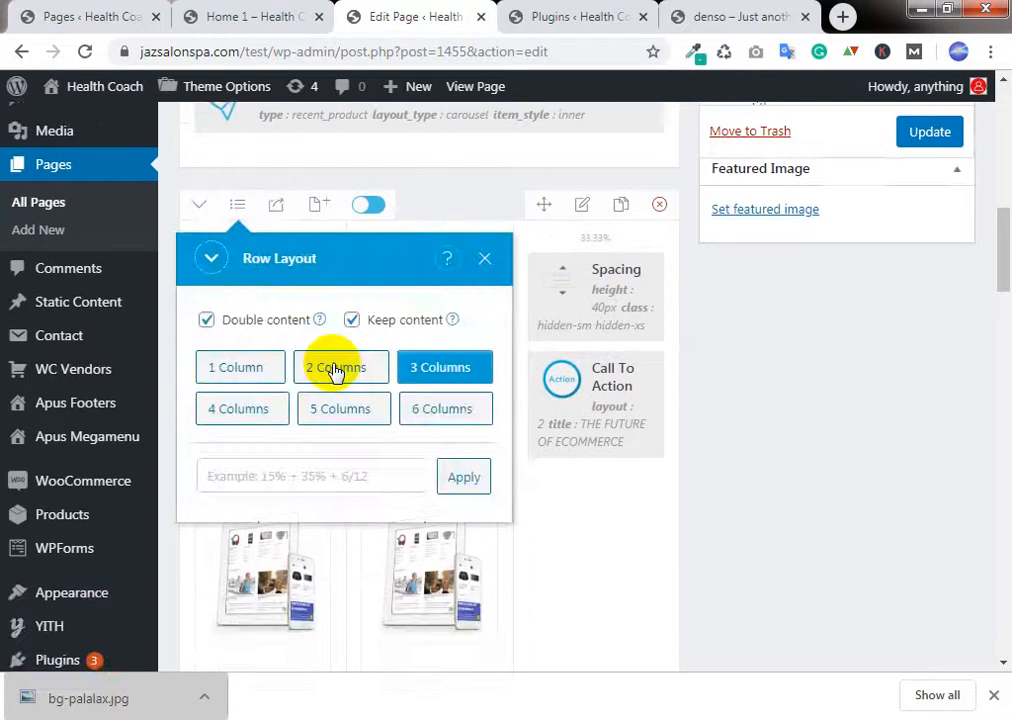
click(336, 369)
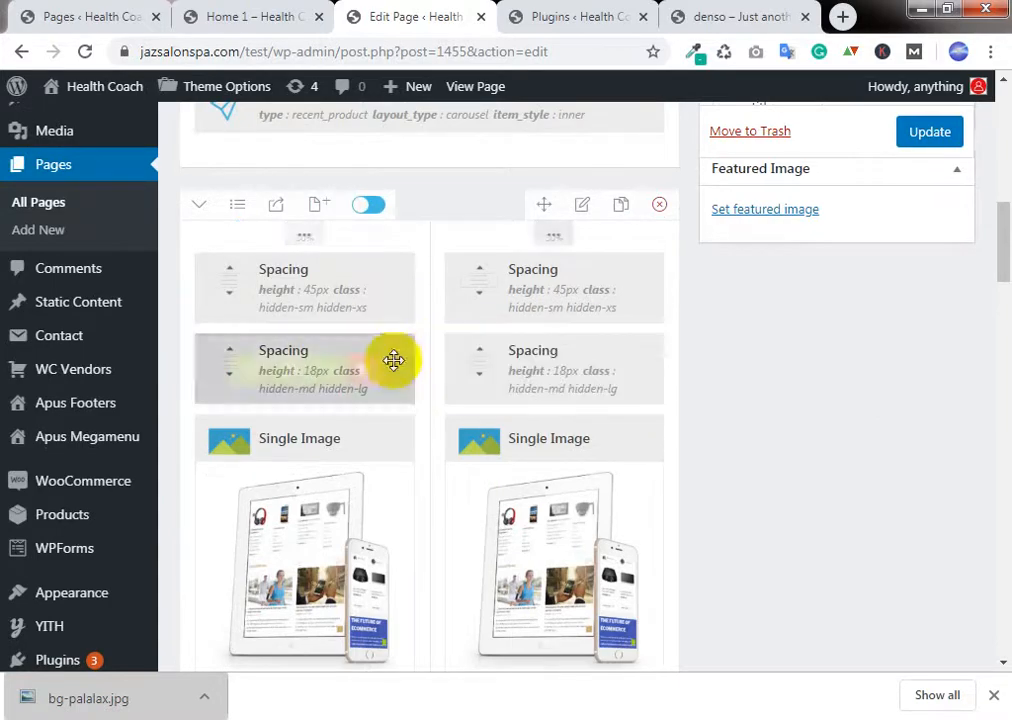
Step: Delete the duplicated 45px and 18px Spacing elements and the Single Image above the Call To Action in the second column
scroll(393, 358, down, 4)
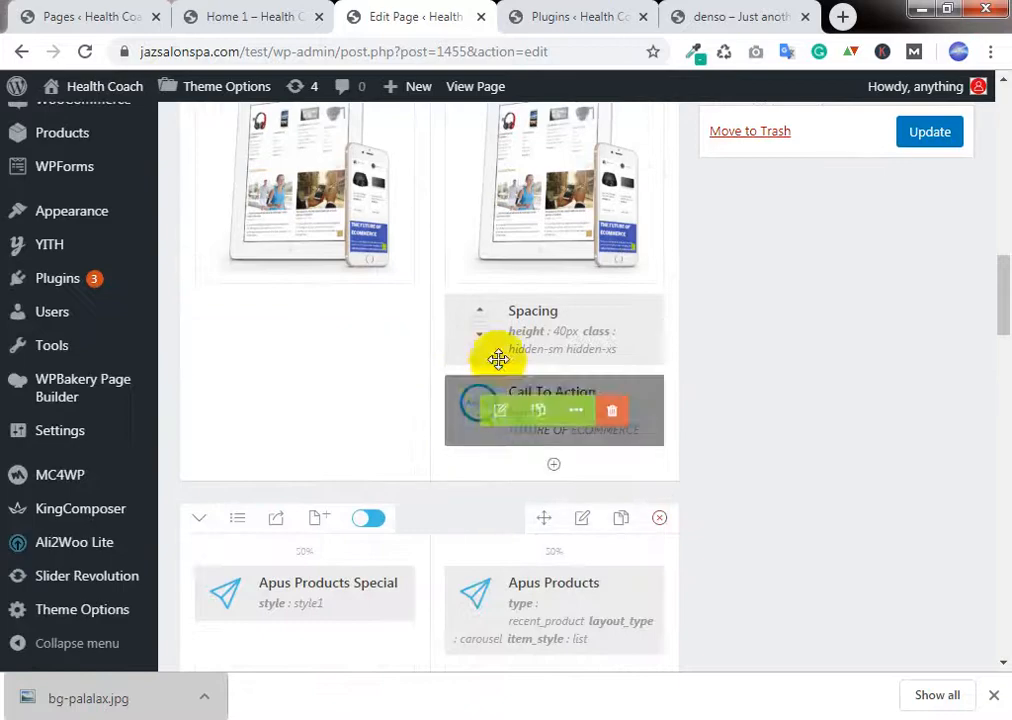
scroll(565, 290, up, 2)
scroll(570, 308, up, 2)
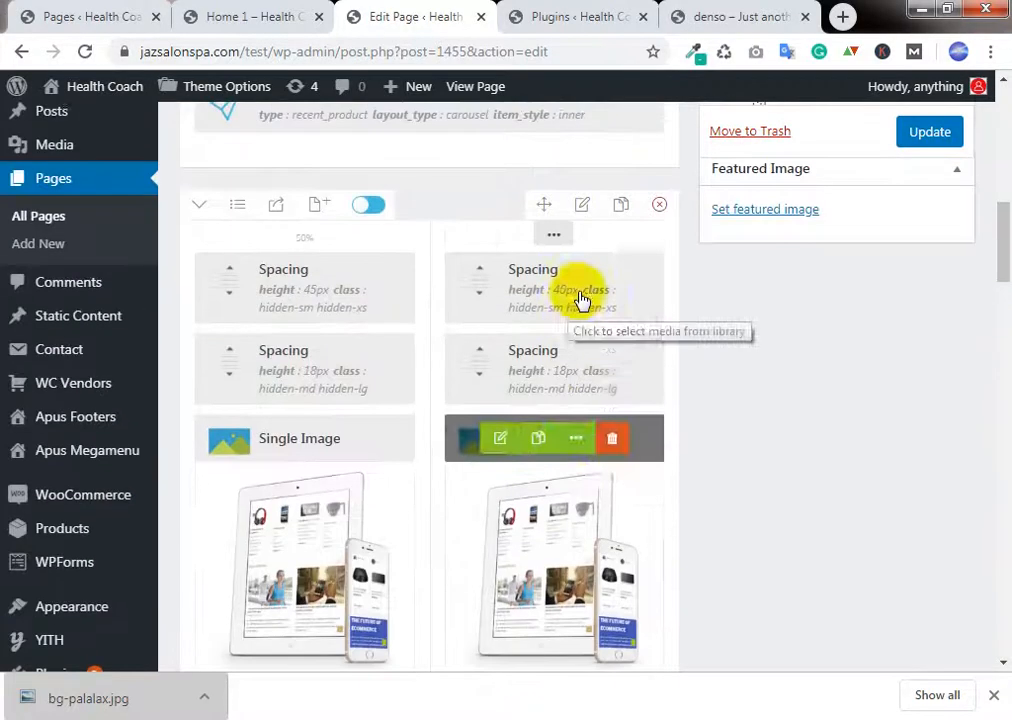
click(614, 289)
click(615, 290)
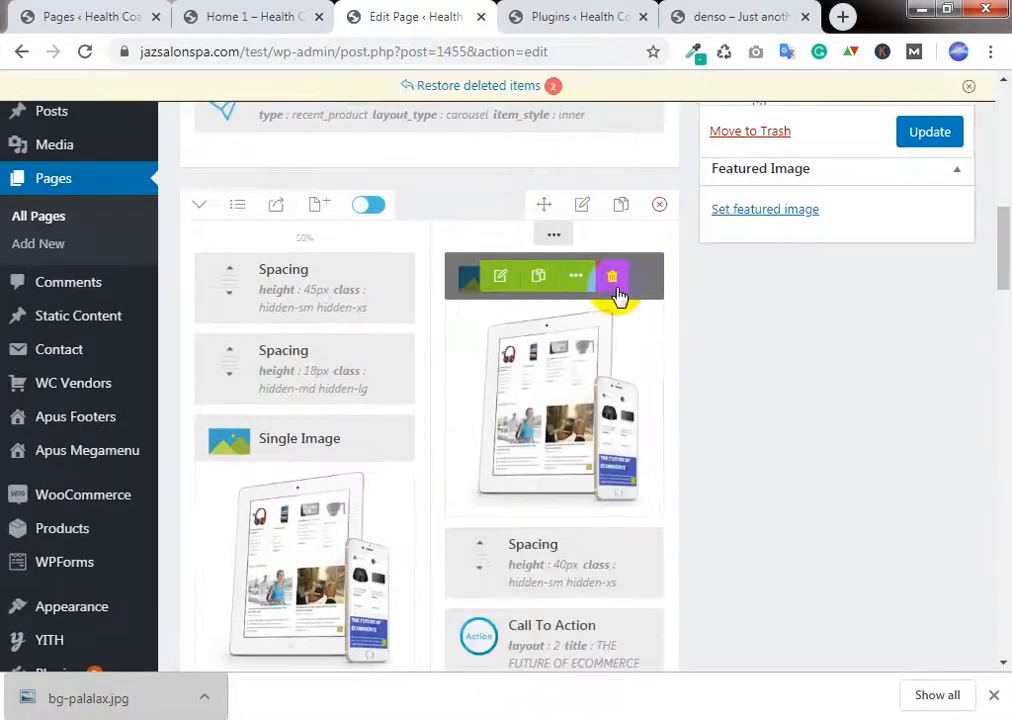
click(612, 274)
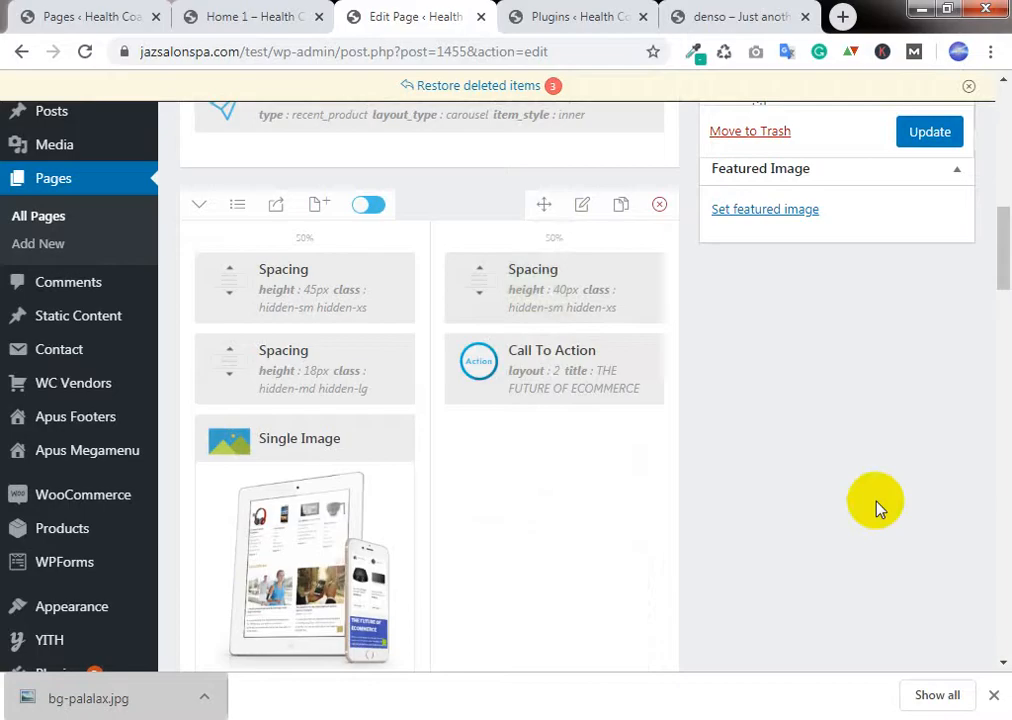
Step: Compare the Apus Products Special and Apus Products row with the live page and the denso demo's Special Offer section
scroll(878, 512, down, 6)
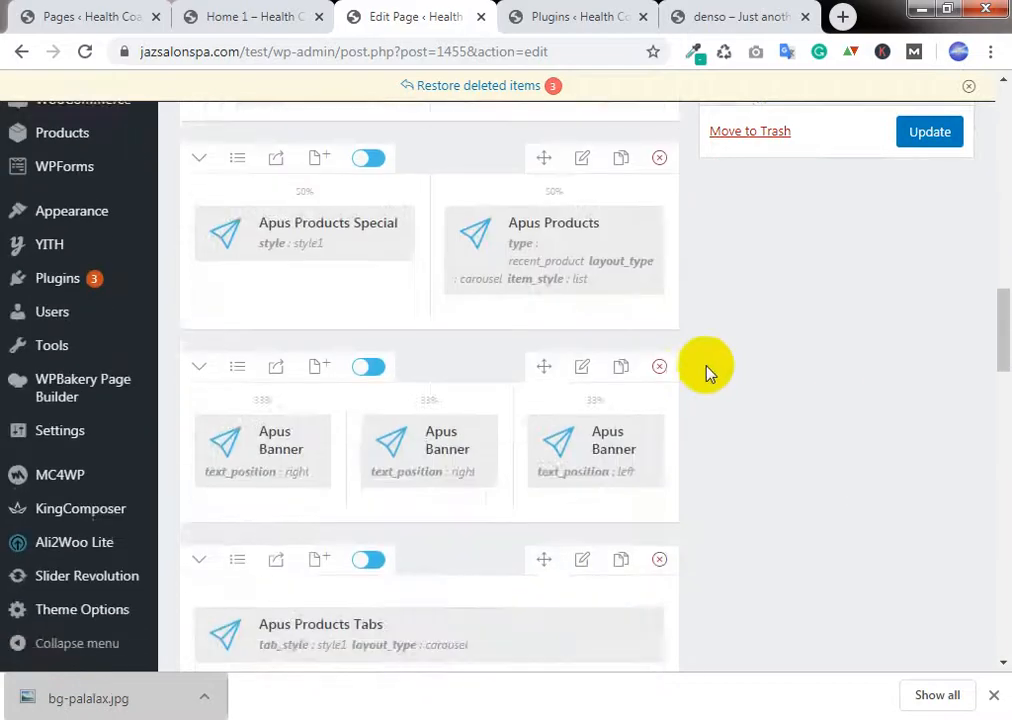
scroll(710, 360, up, 1)
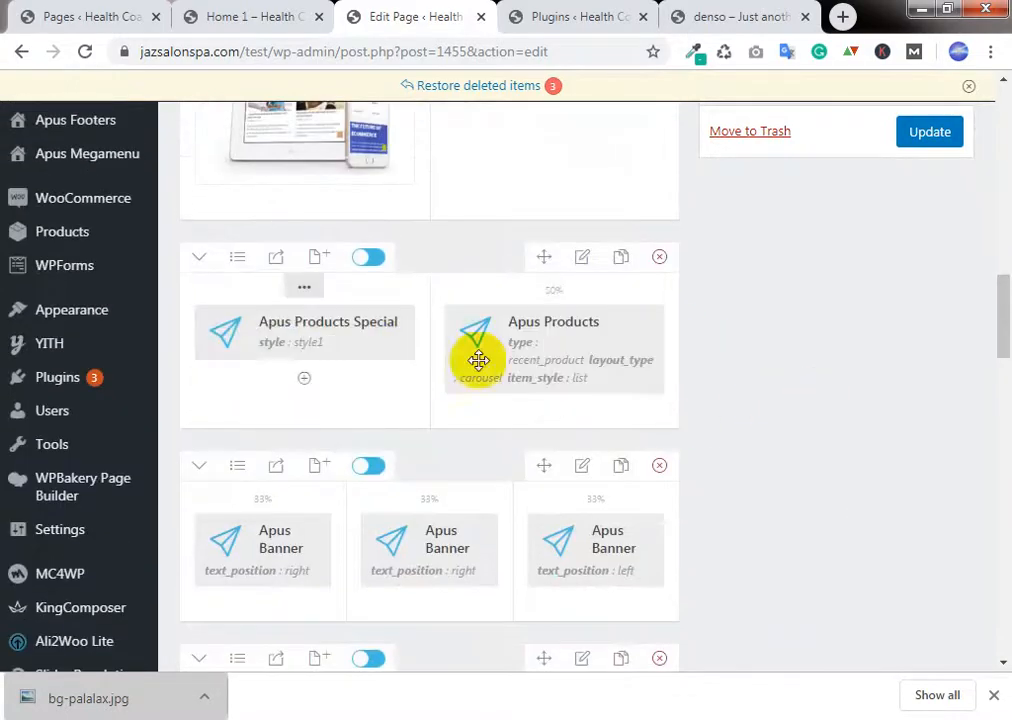
click(189, 9)
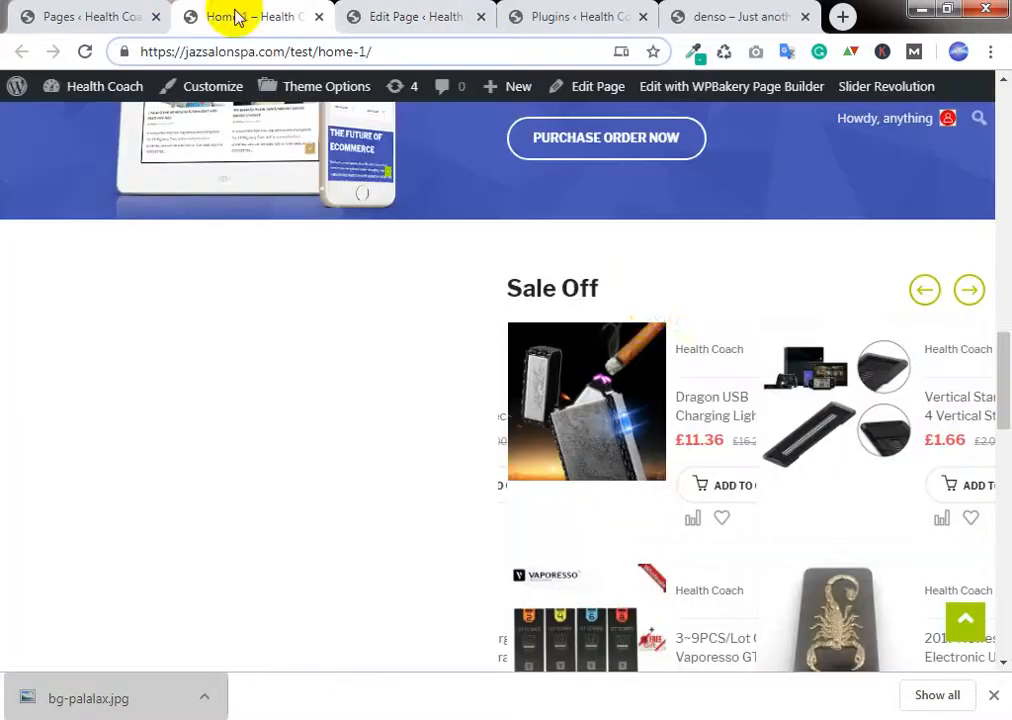
click(605, 12)
click(692, 12)
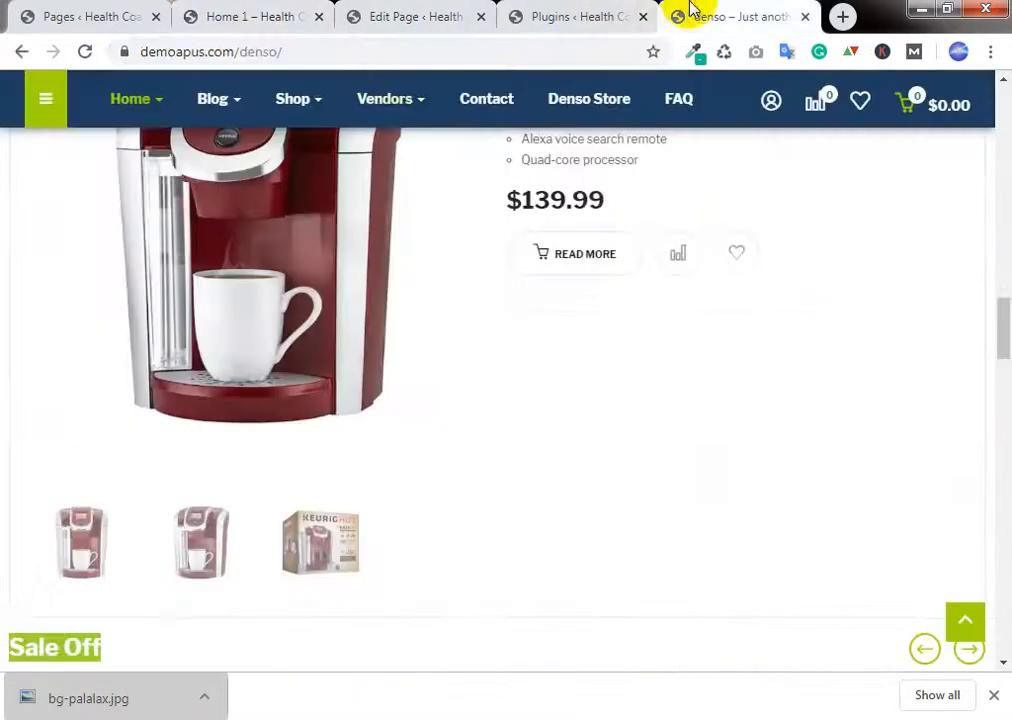
scroll(415, 560, up, 5)
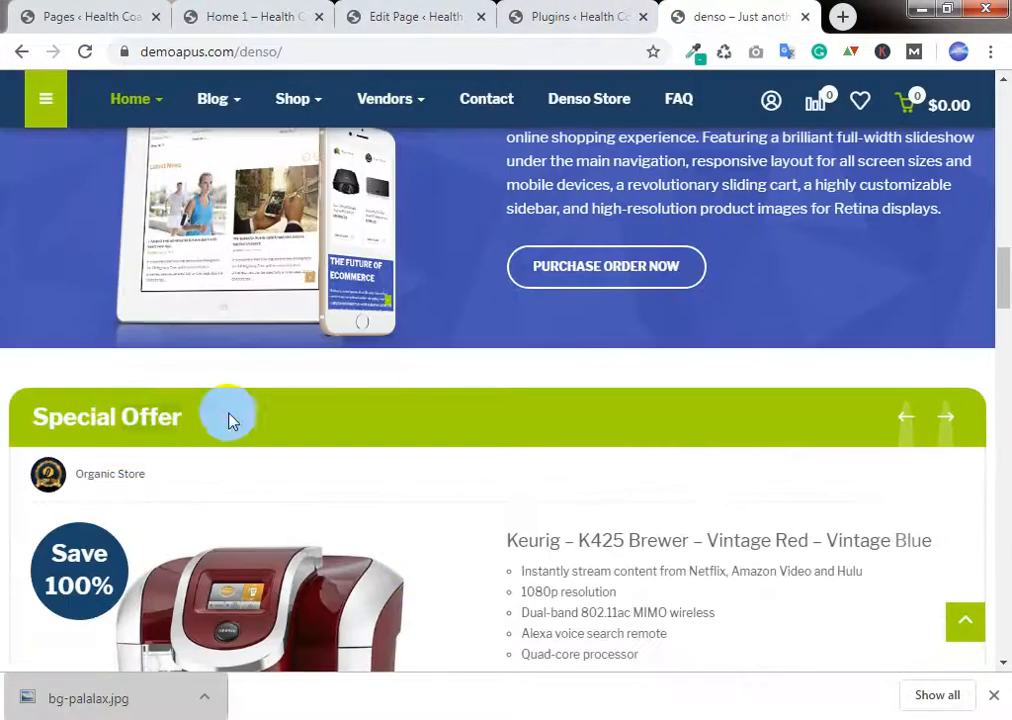
Step: Return to the page editor and remove the Keurig and Crock-Pot products from the Apus Products Special element
click(350, 12)
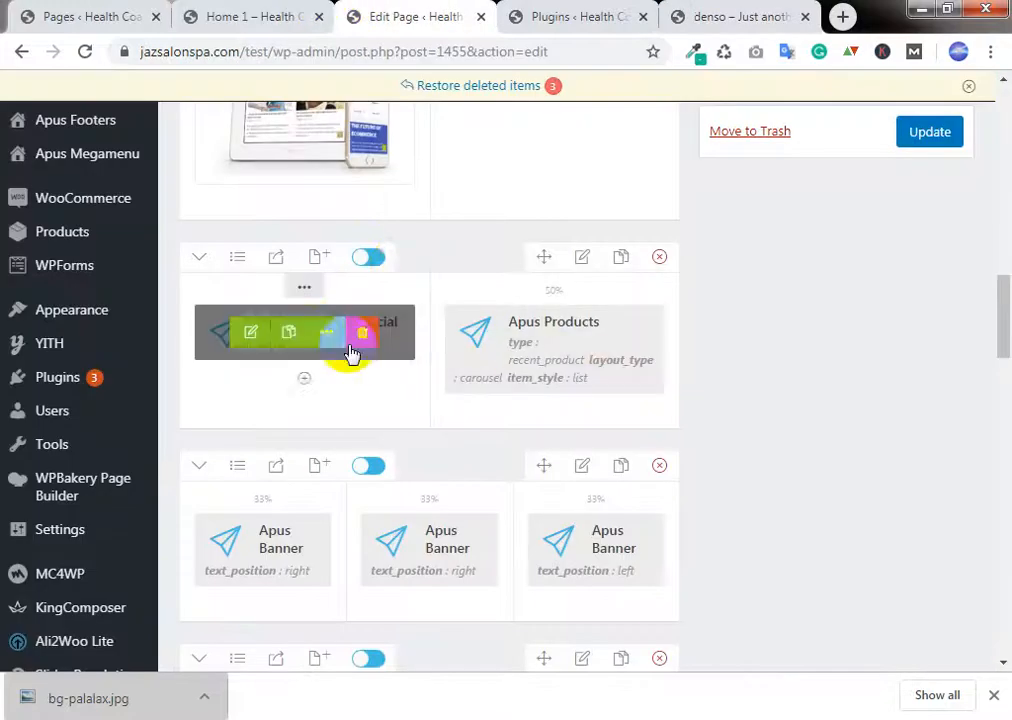
click(262, 337)
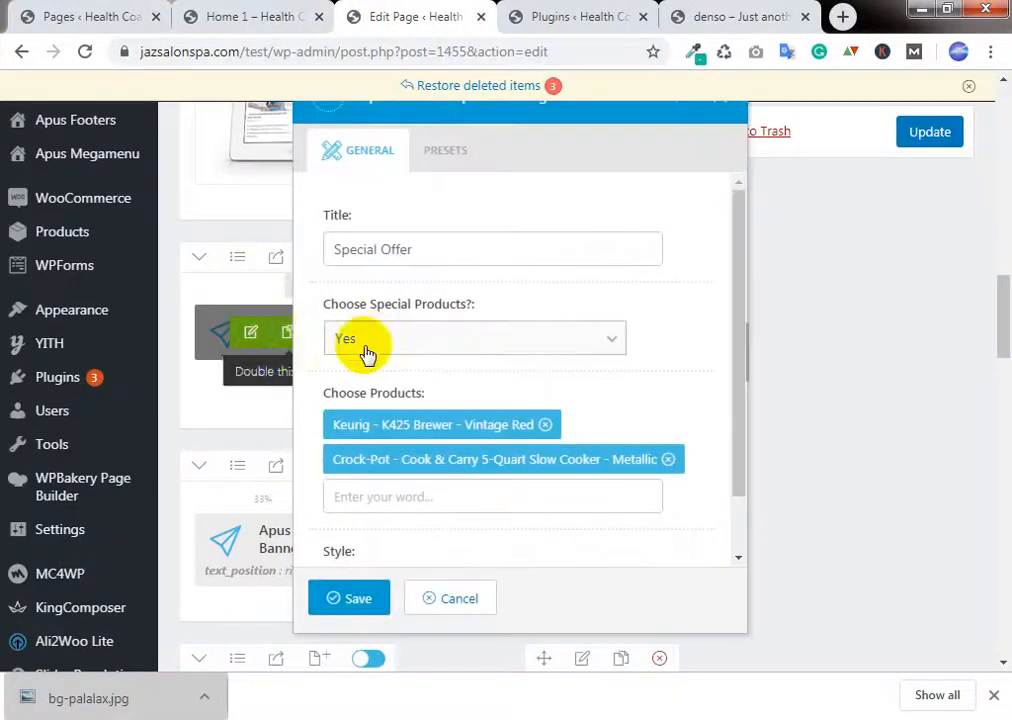
click(546, 427)
click(668, 428)
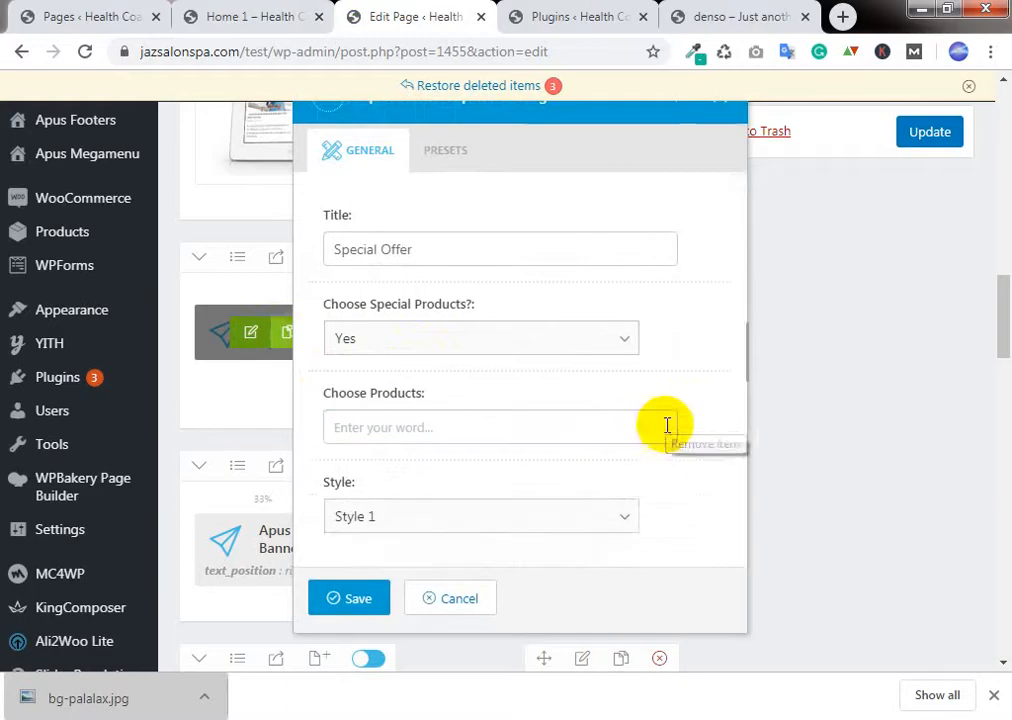
Step: Search the Special Offer product field for "Dra" and add the Dragon USB Charging Lighter product
click(397, 427)
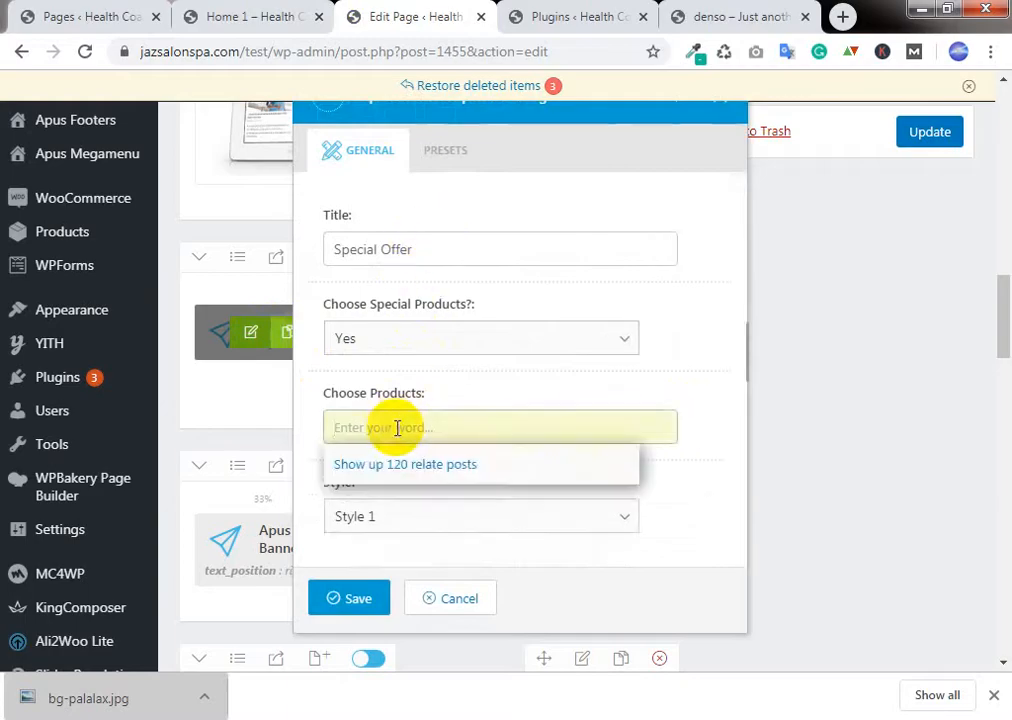
click(583, 14)
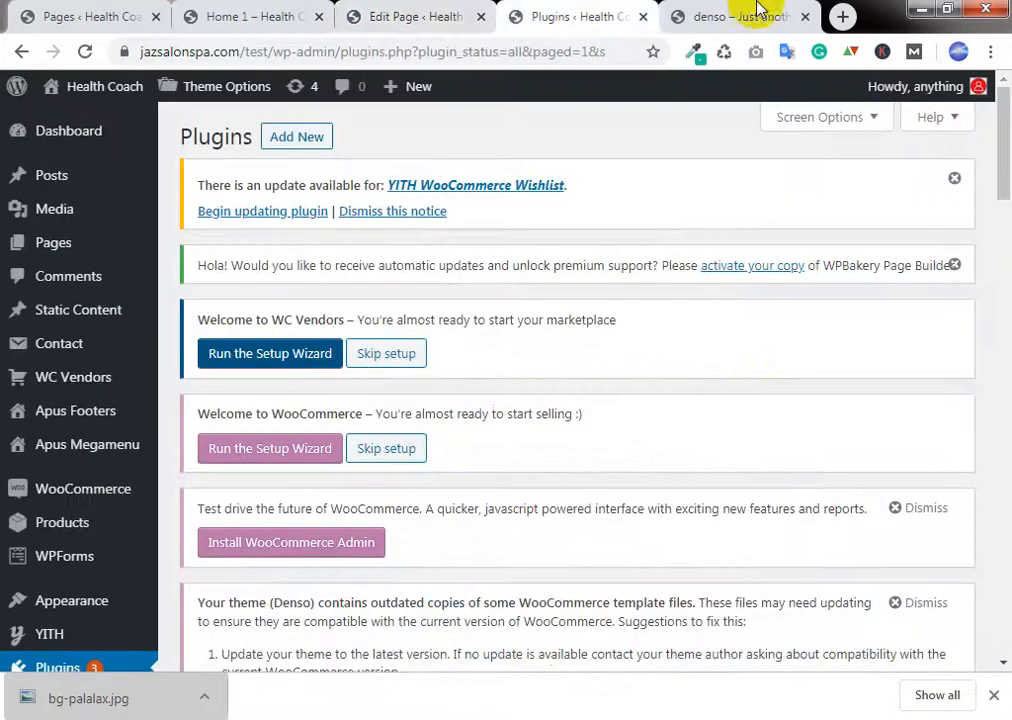
click(264, 14)
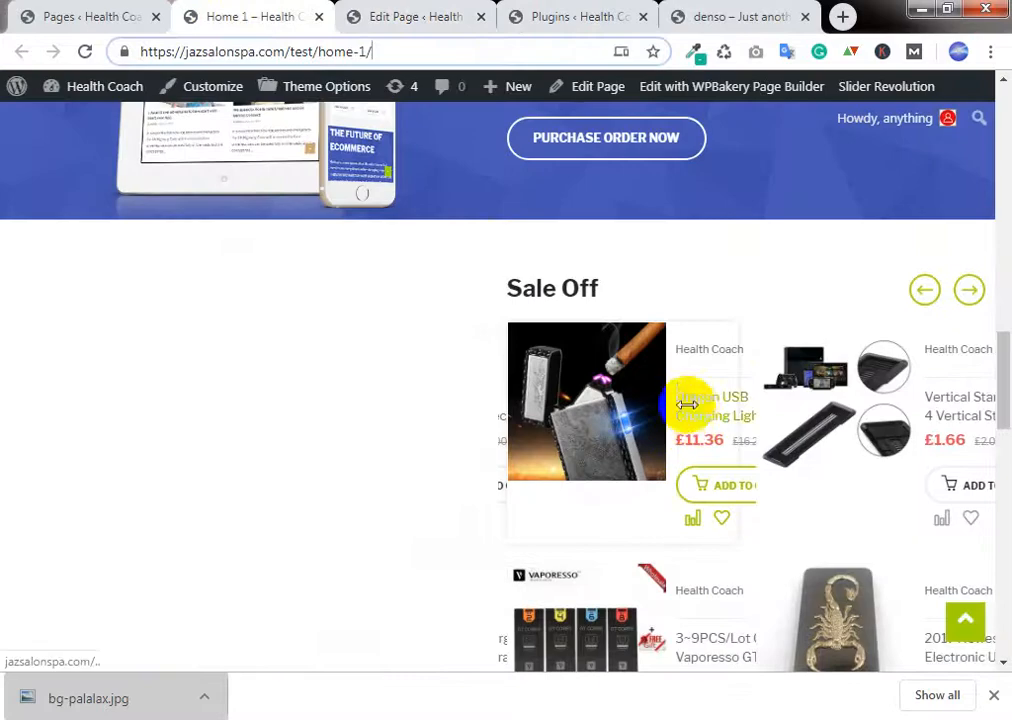
click(425, 14)
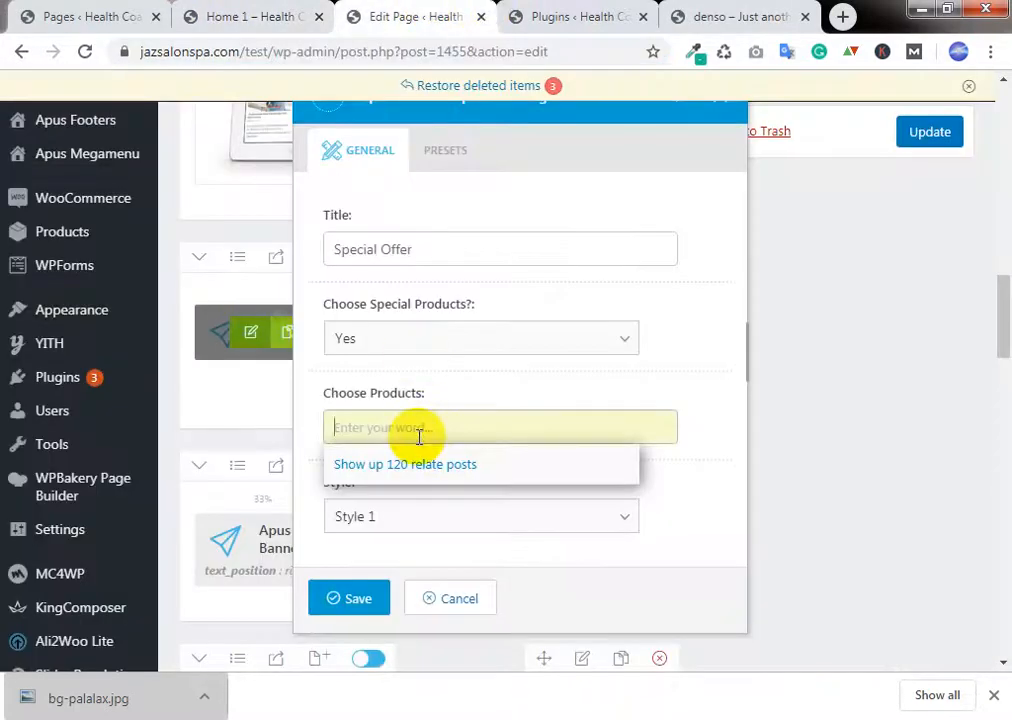
text(Dra)
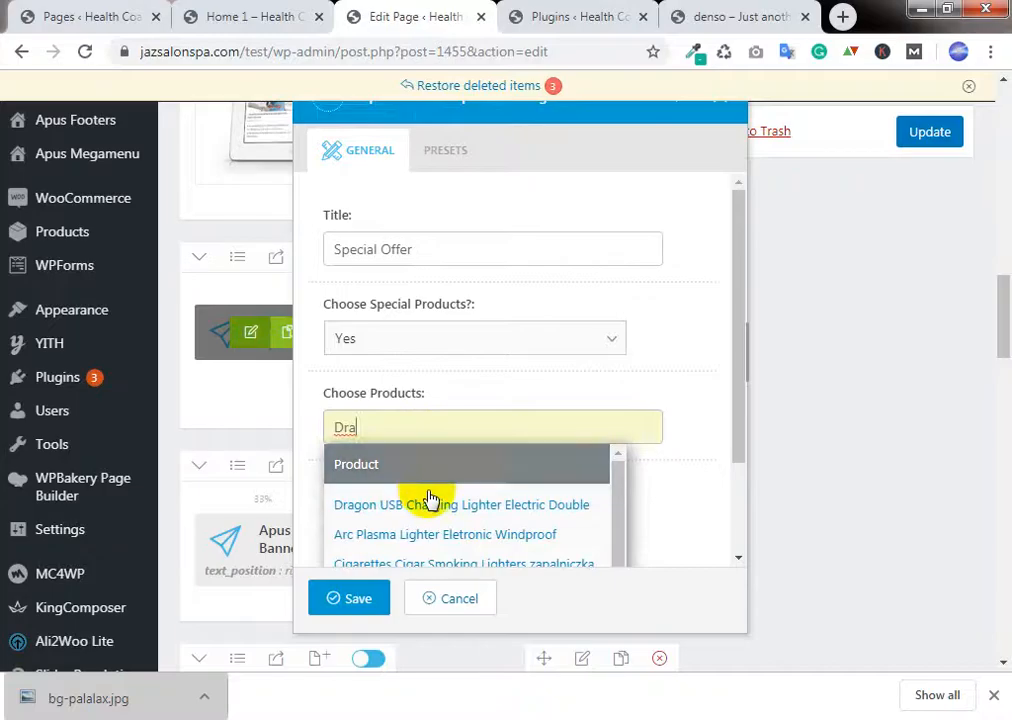
click(437, 500)
scroll(334, 450, down, 1)
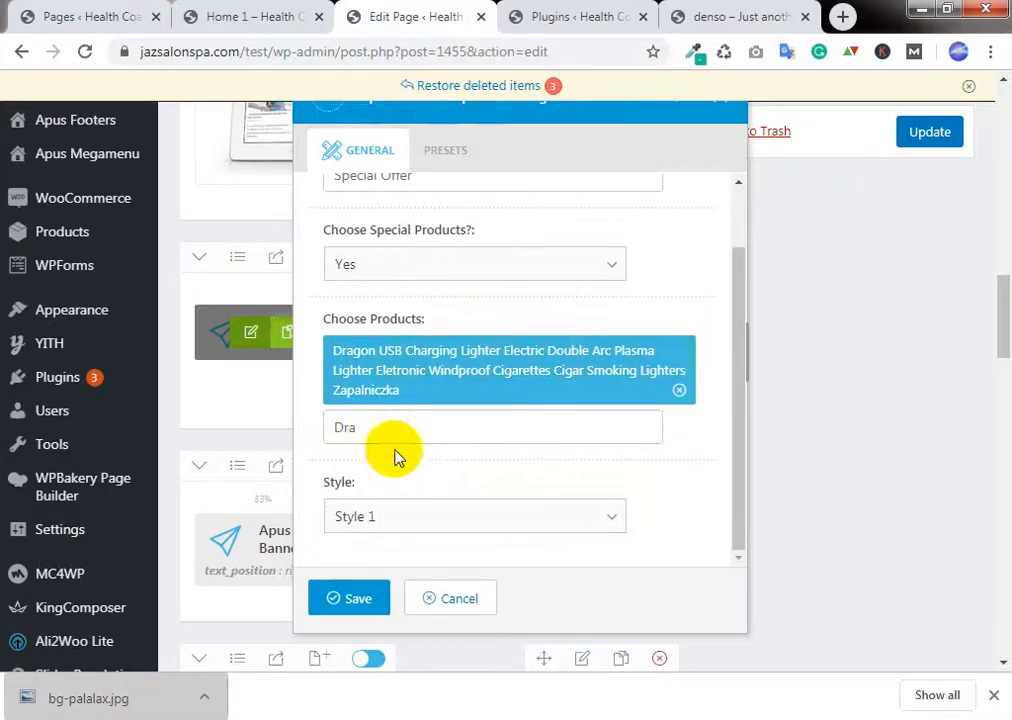
scroll(395, 455, down, 1)
Step: Save the Special Offer element's settings and update the Home 1 page
click(362, 595)
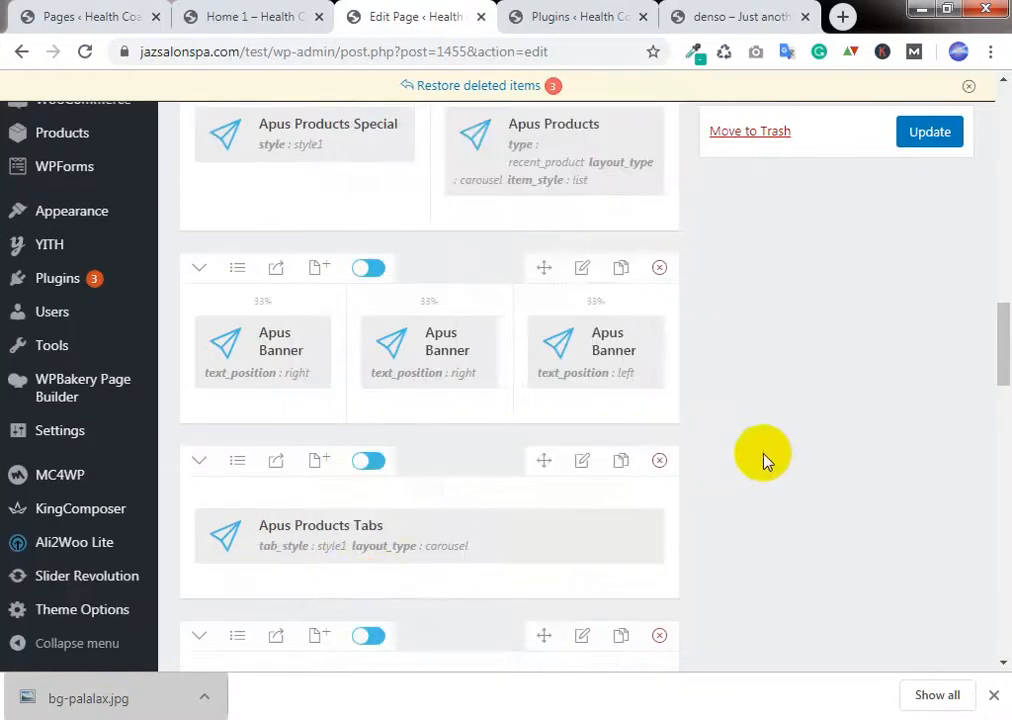
scroll(763, 460, up, 2)
click(937, 136)
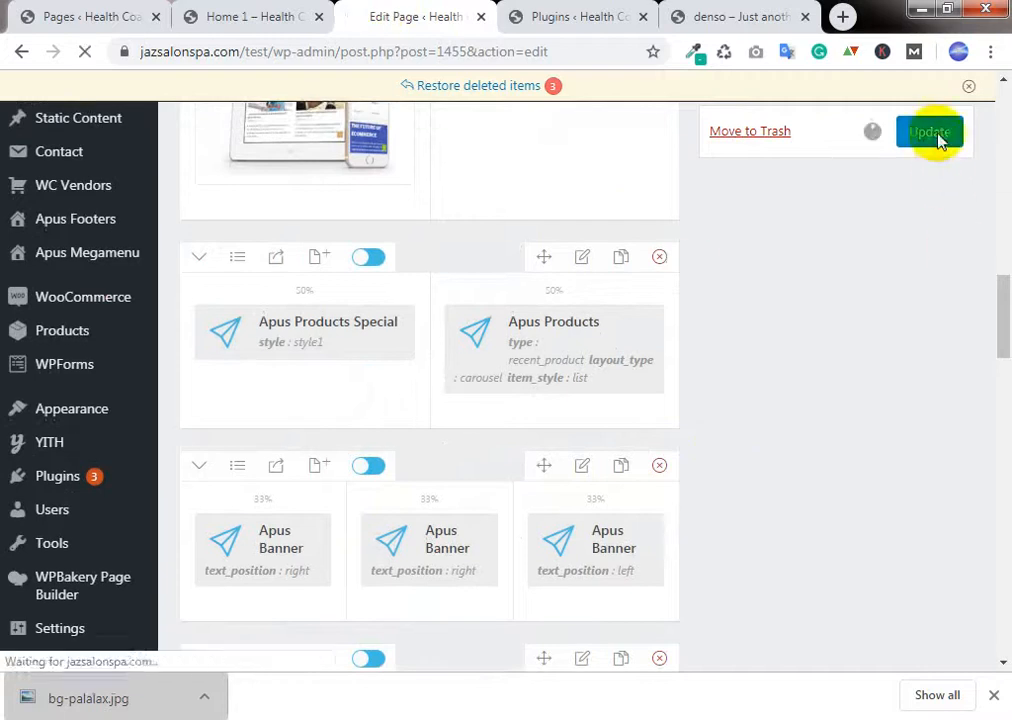
Step: Browse the products in the denso demo's Special Offer carousel while the page saves
click(228, 12)
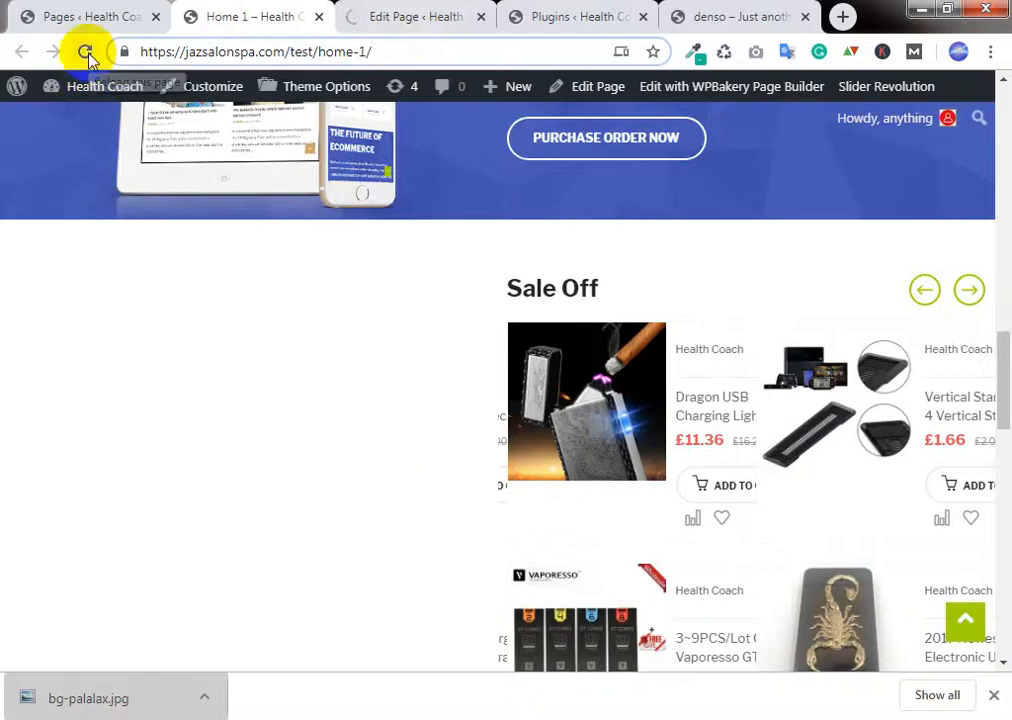
click(698, 12)
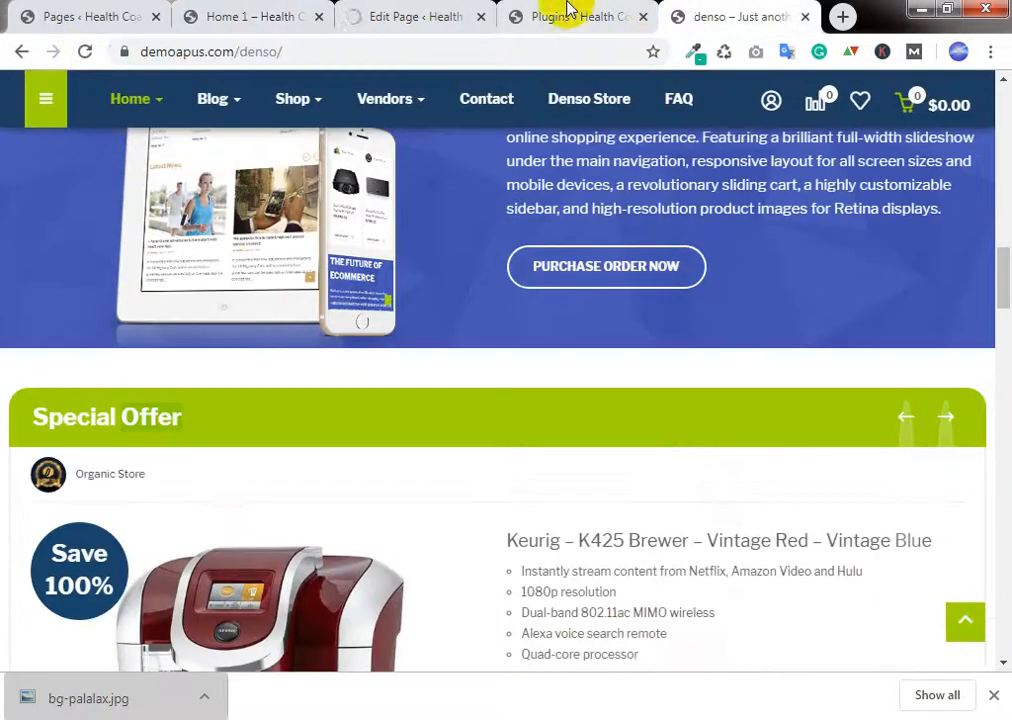
scroll(226, 485, down, 1)
click(940, 318)
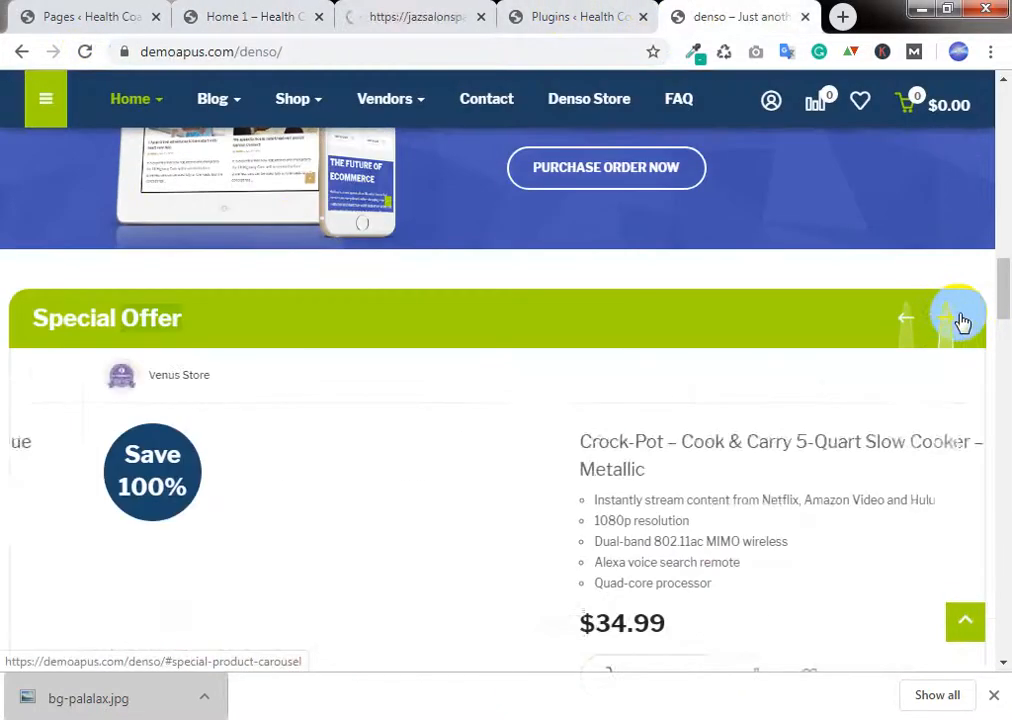
click(960, 320)
click(960, 320)
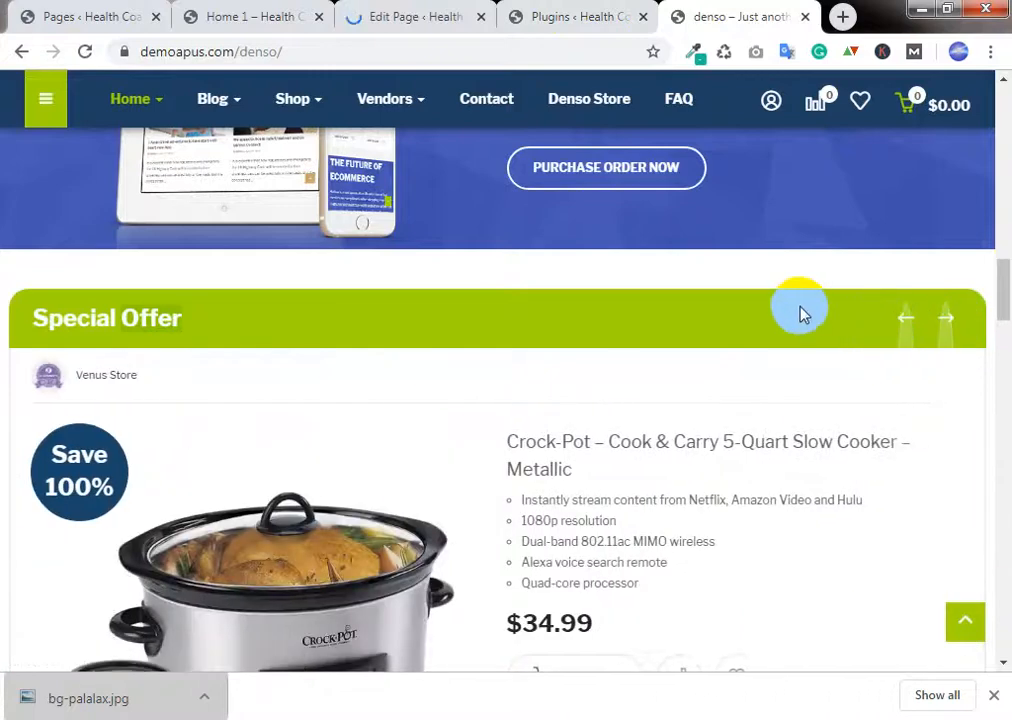
Step: Reload the live Home 1 page and check the Special Offer, the Sale Off carousel and the sections below them
click(228, 14)
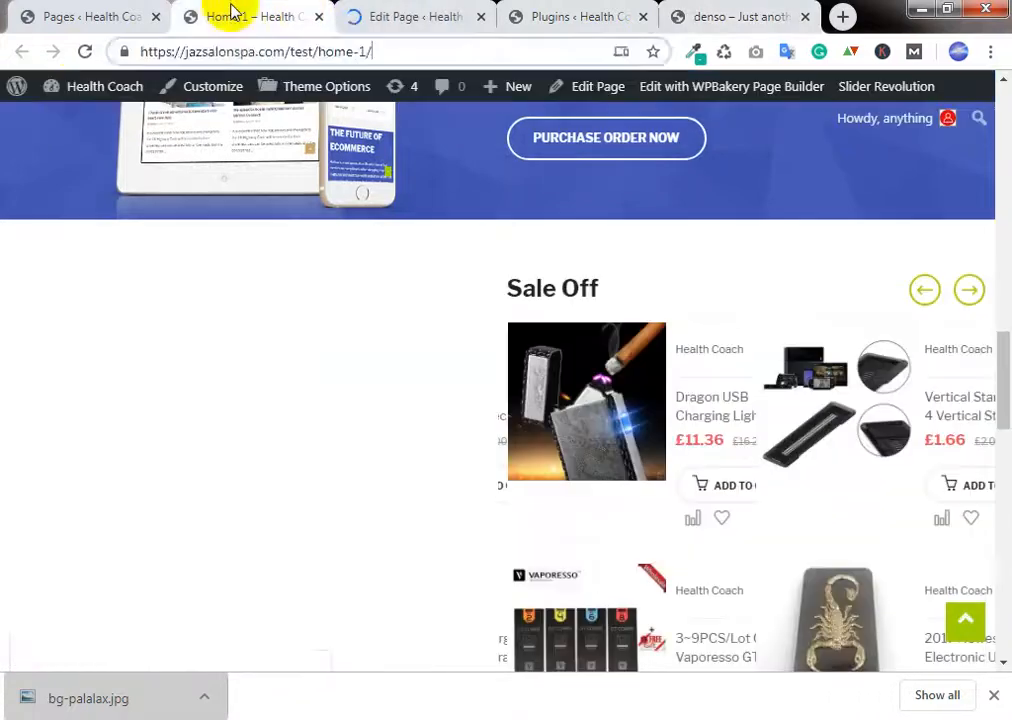
click(86, 52)
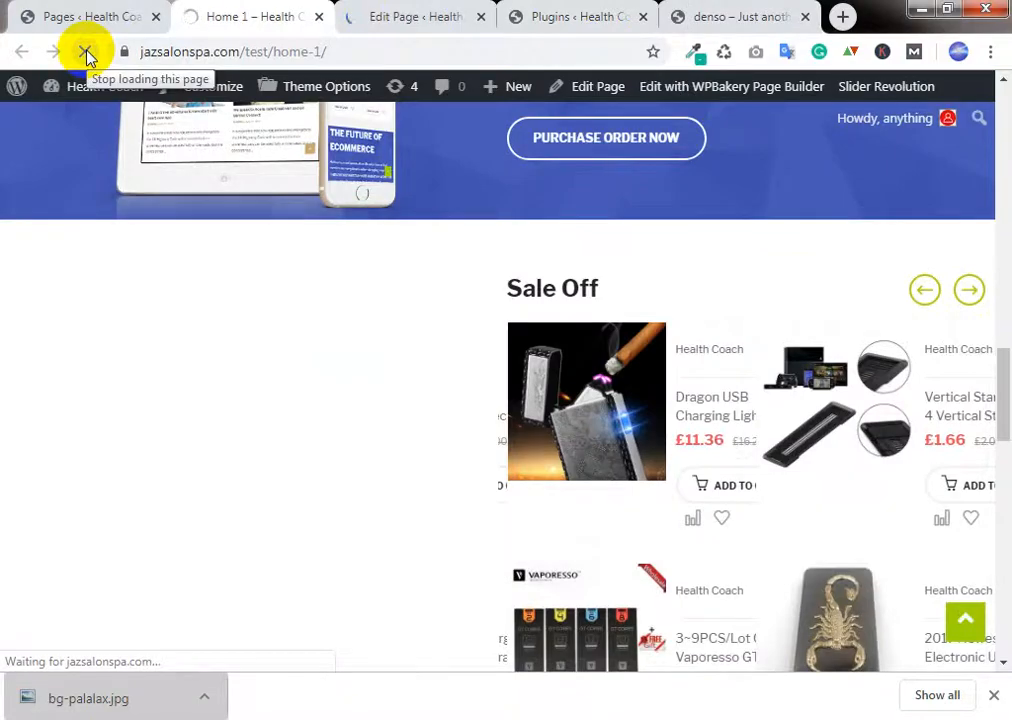
click(969, 290)
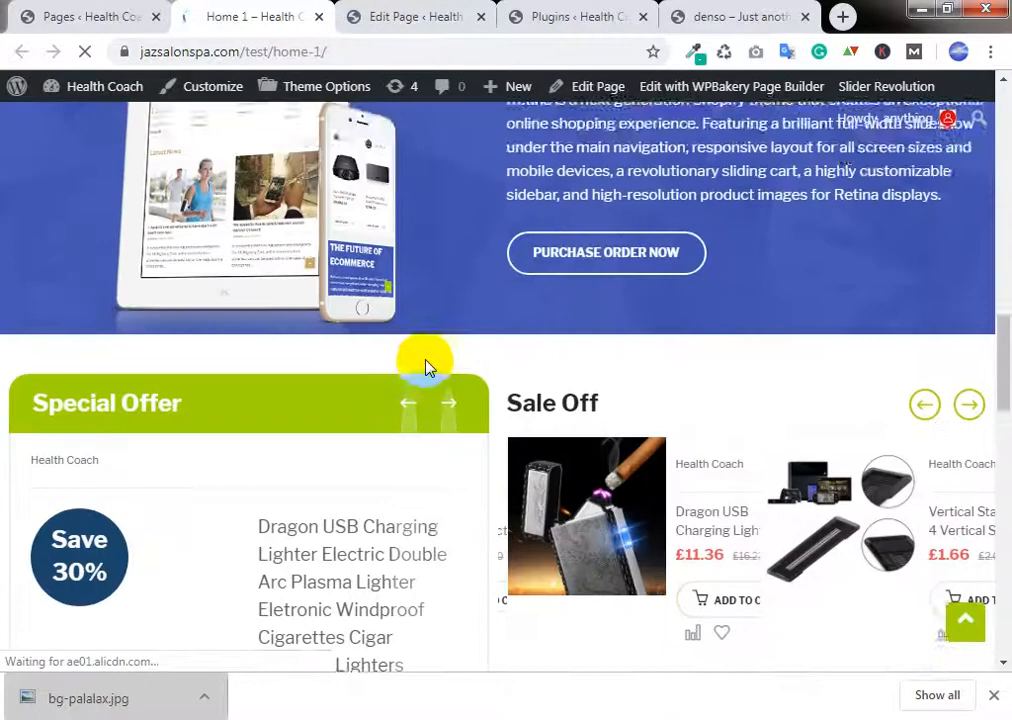
scroll(425, 367, down, 2)
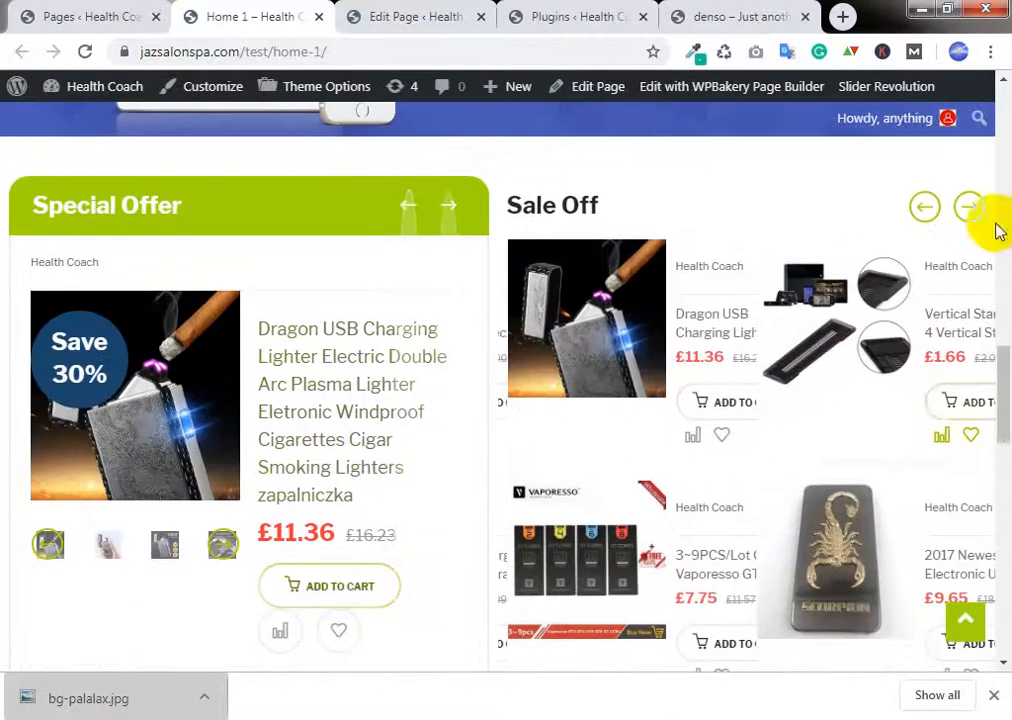
click(967, 216)
click(967, 216)
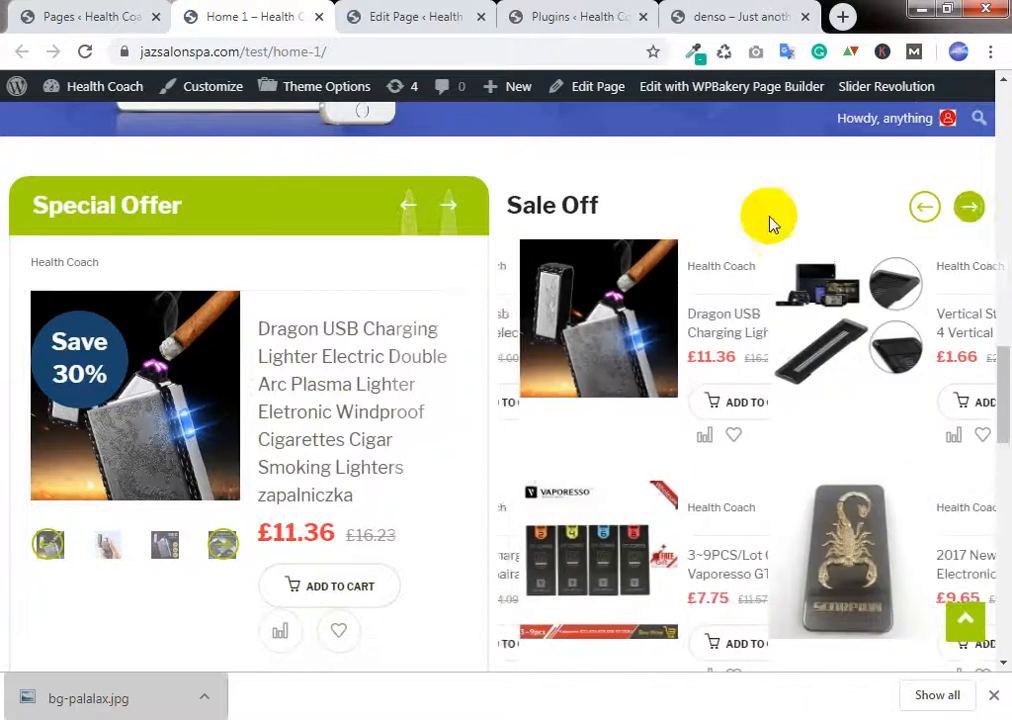
scroll(770, 222, down, 7)
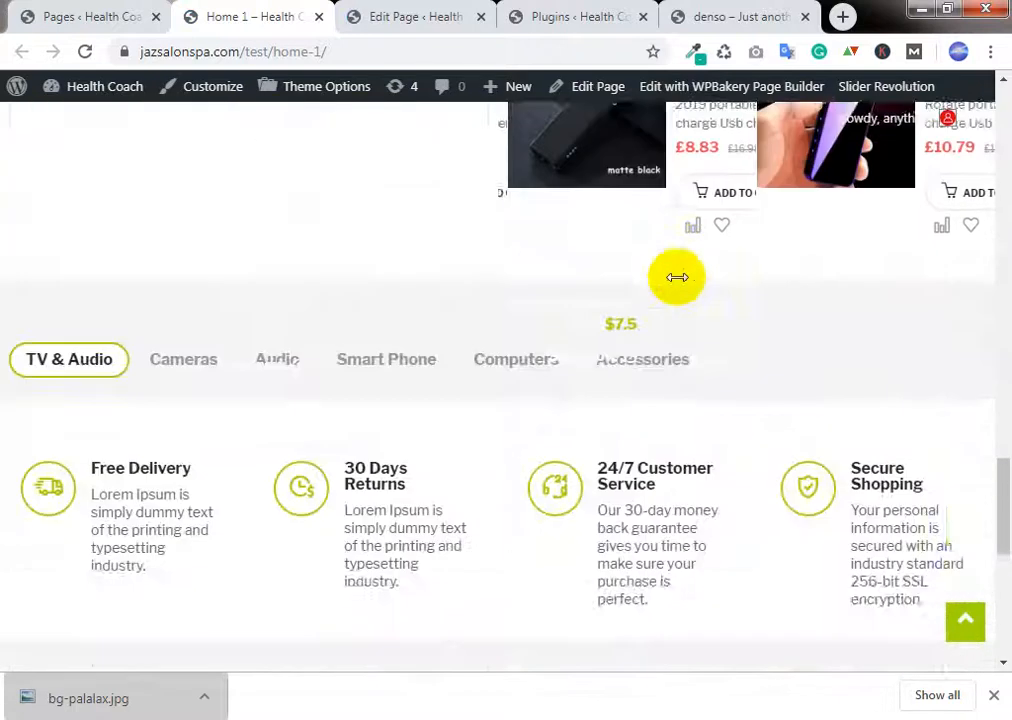
scroll(690, 278, up, 5)
scroll(779, 294, up, 3)
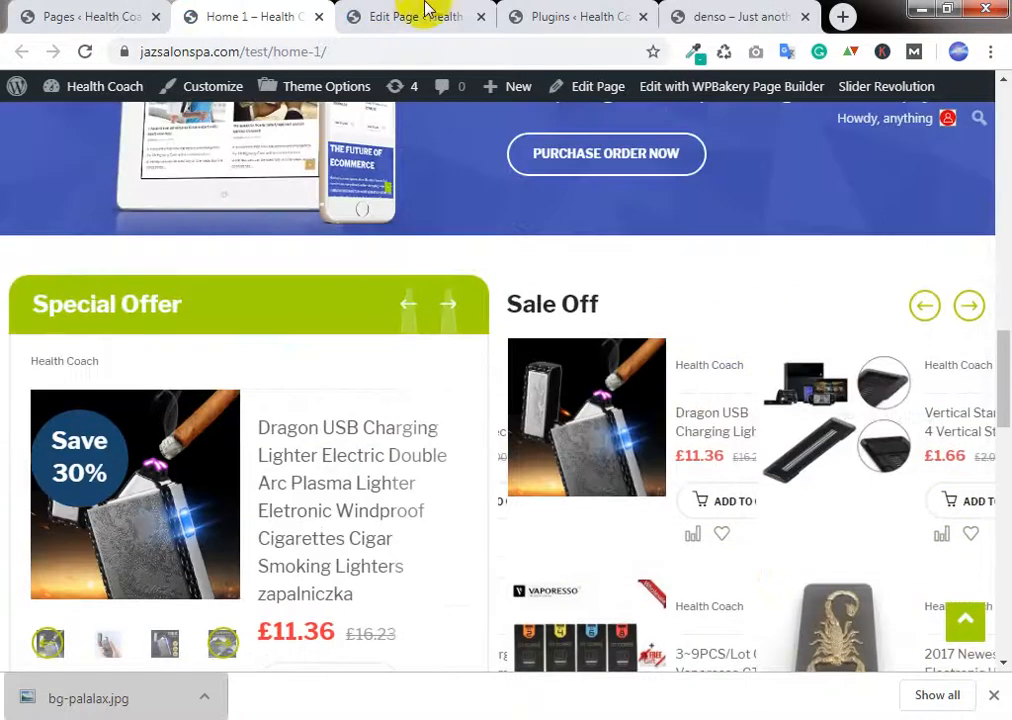
Step: Switch back to the denso demo to compare its full-width Special Offer section with the live page
click(637, 12)
click(445, 10)
click(727, 11)
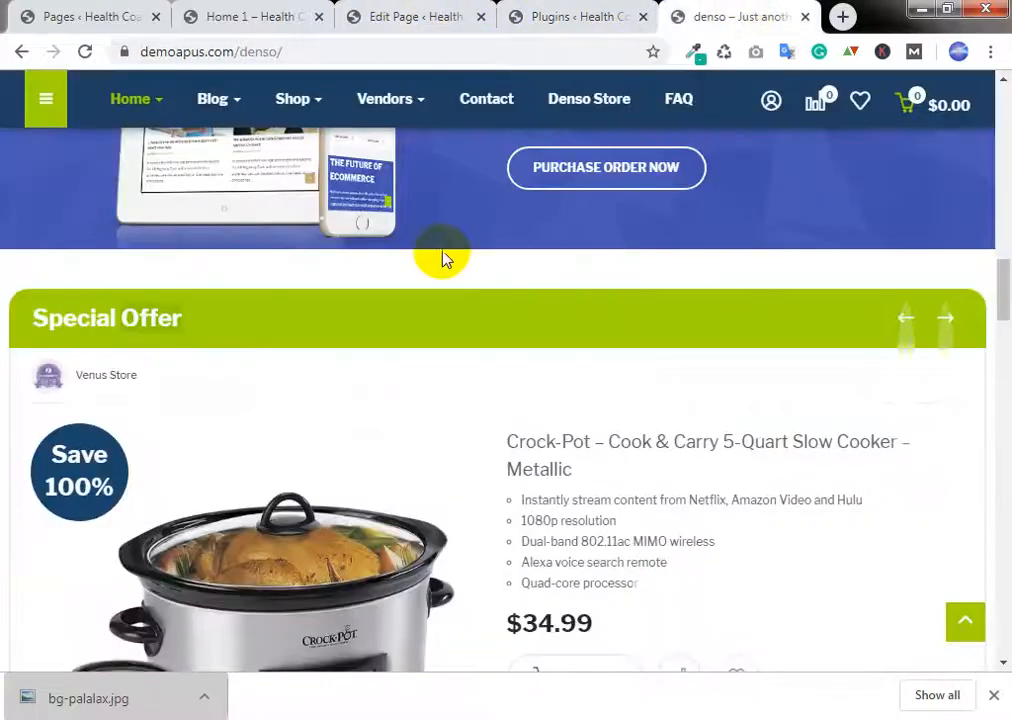
Step: Change the row holding the Apus Products Special and Apus Products elements to a 1-column layout and update the Home 1 page
scroll(614, 388, down, 2)
scroll(614, 388, down, 3)
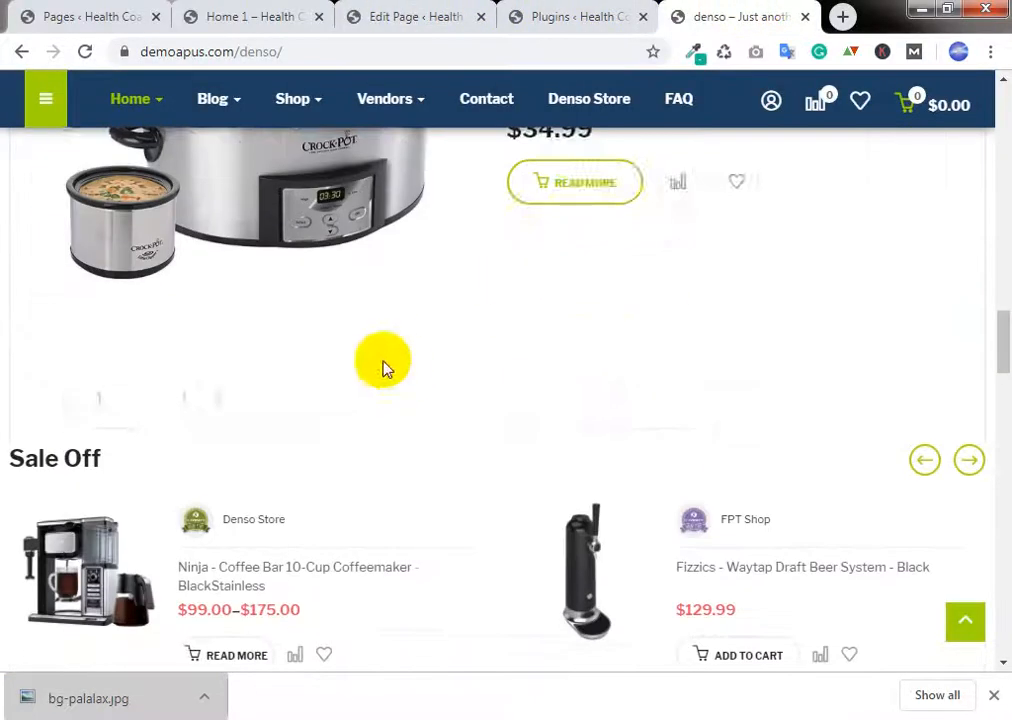
scroll(319, 378, up, 3)
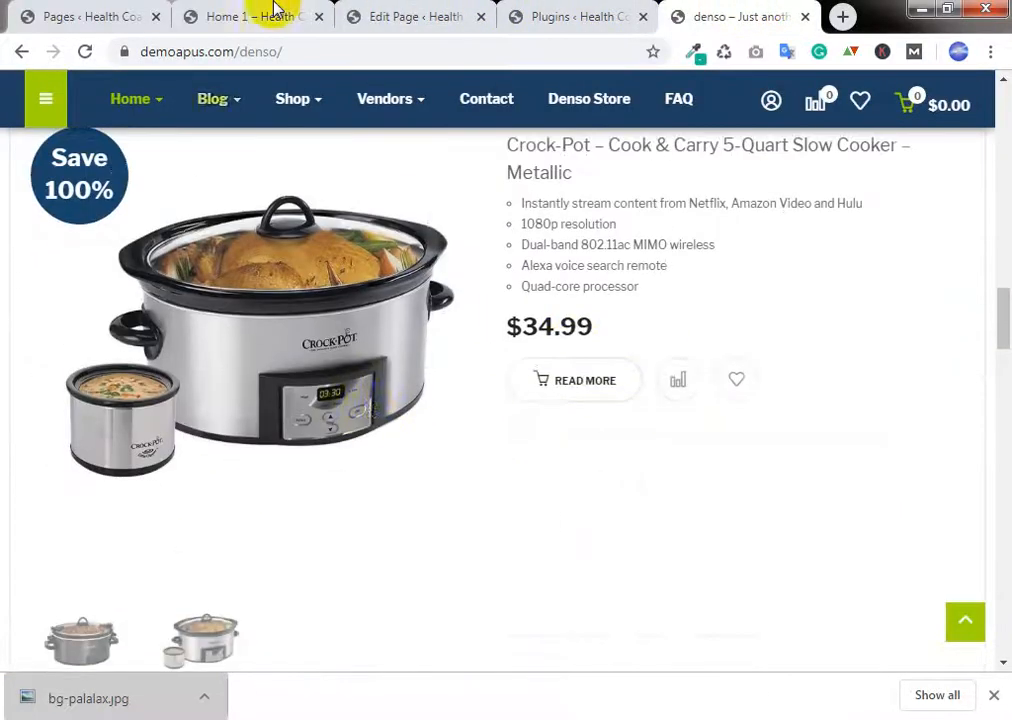
click(268, 13)
click(358, 13)
scroll(614, 244, down, 15)
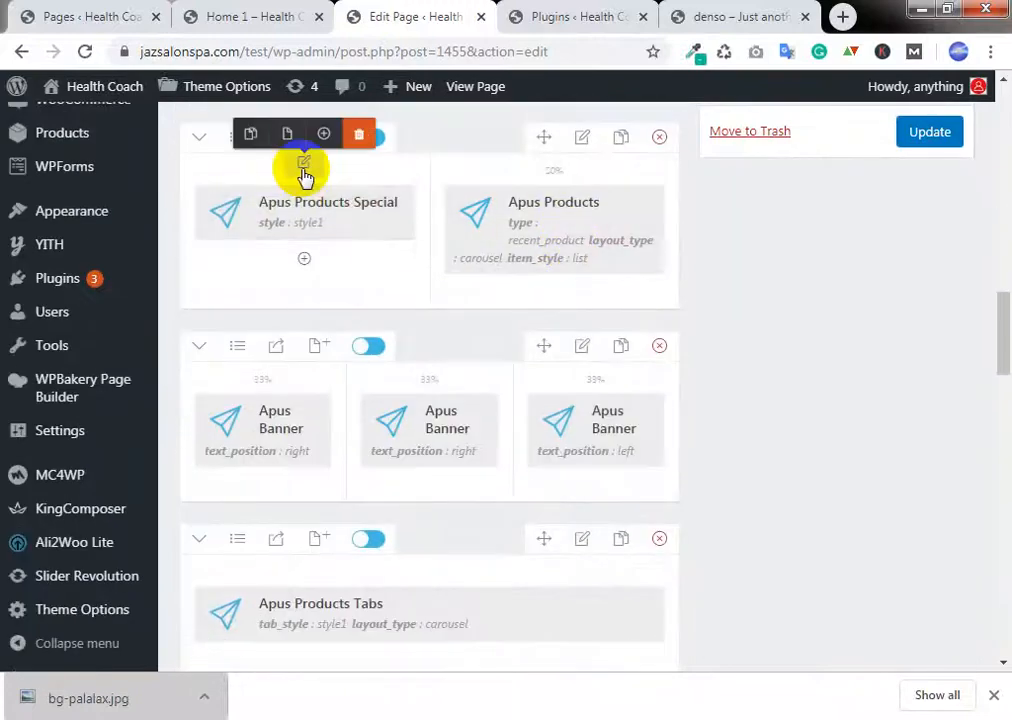
click(240, 140)
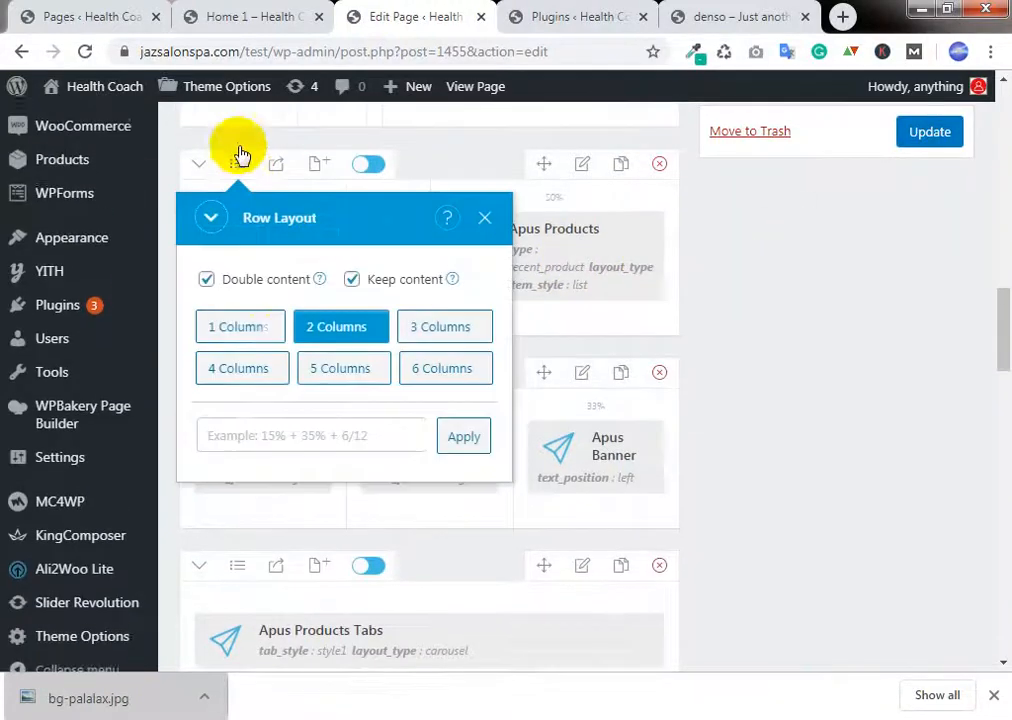
click(247, 366)
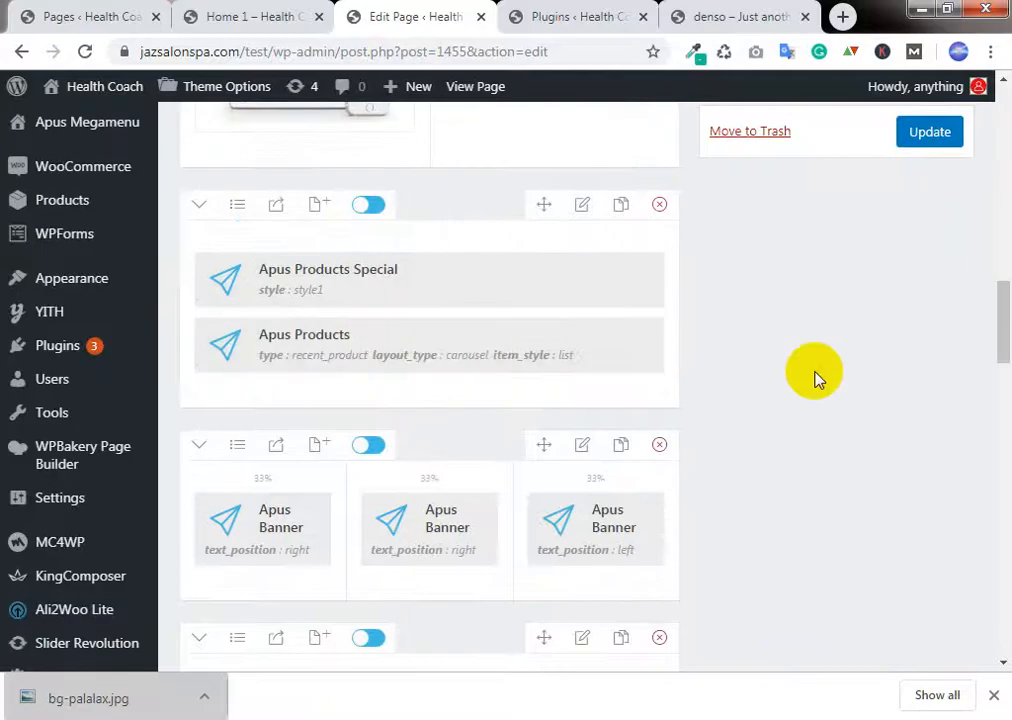
click(920, 142)
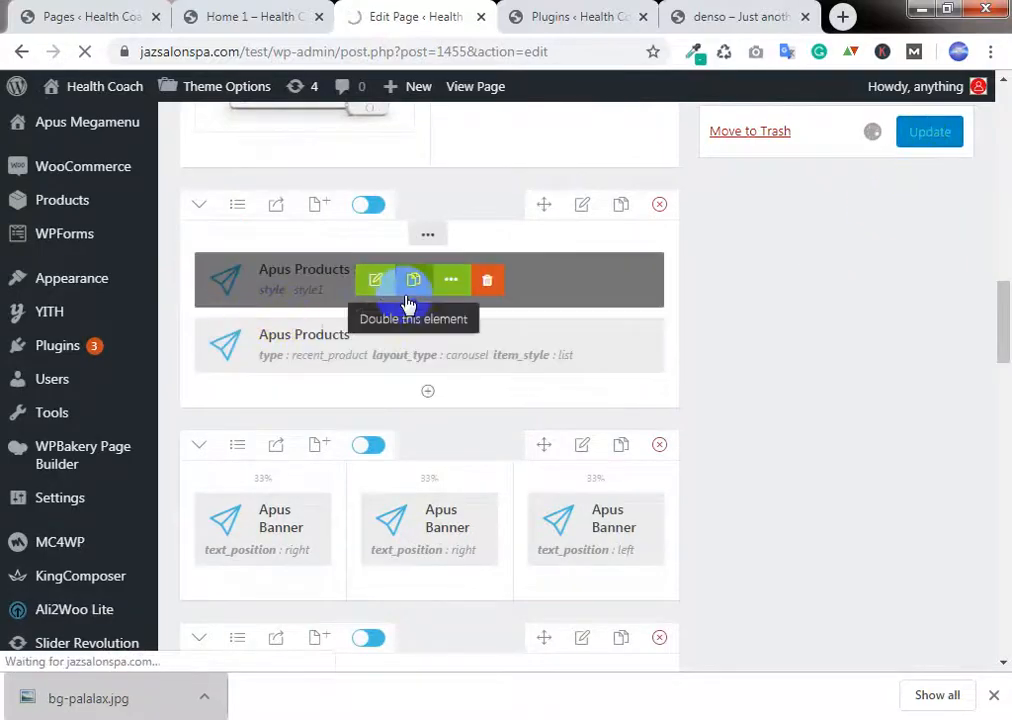
Step: Reload the live Home 1 page and check the width and stacking of the Special Offer and Sale Off sections
click(255, 17)
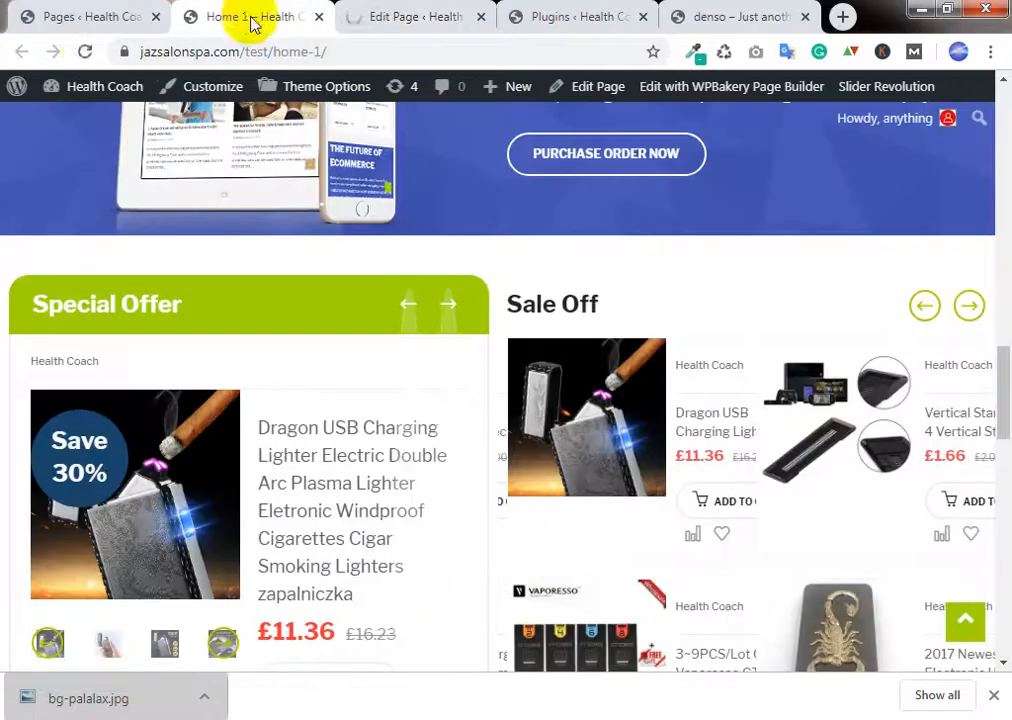
click(87, 53)
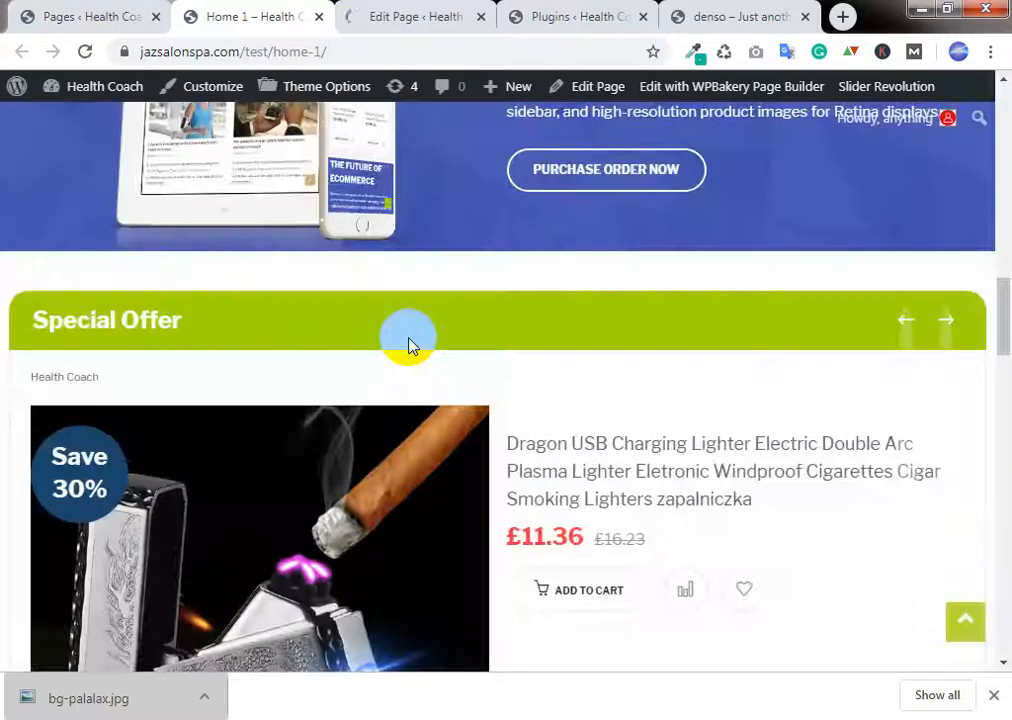
scroll(411, 347, down, 1)
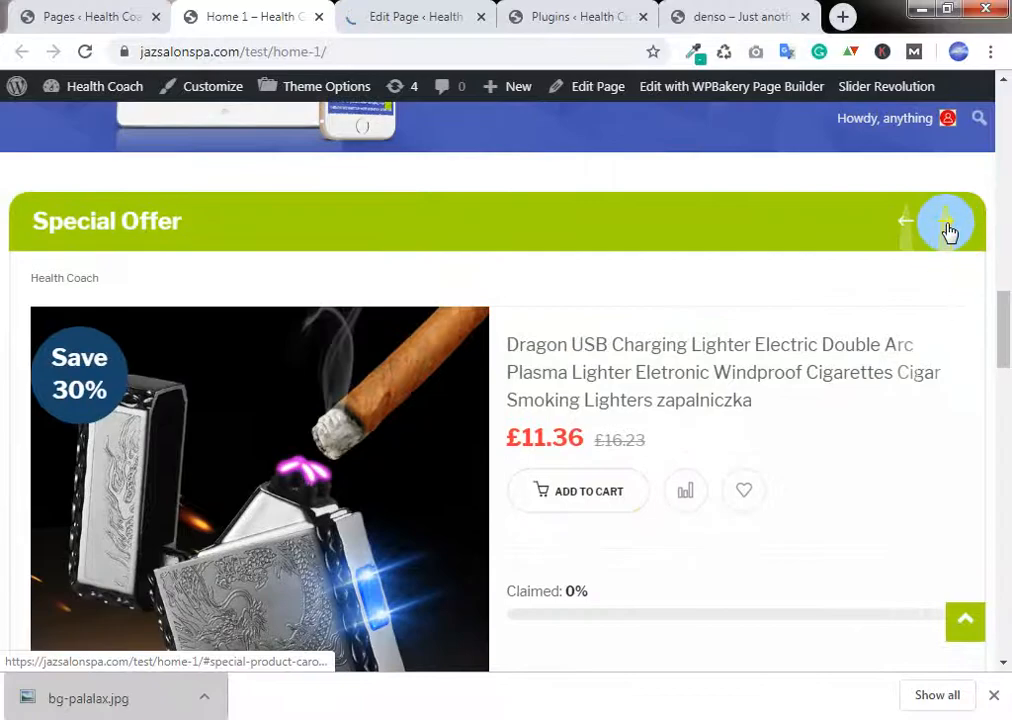
scroll(872, 260, down, 2)
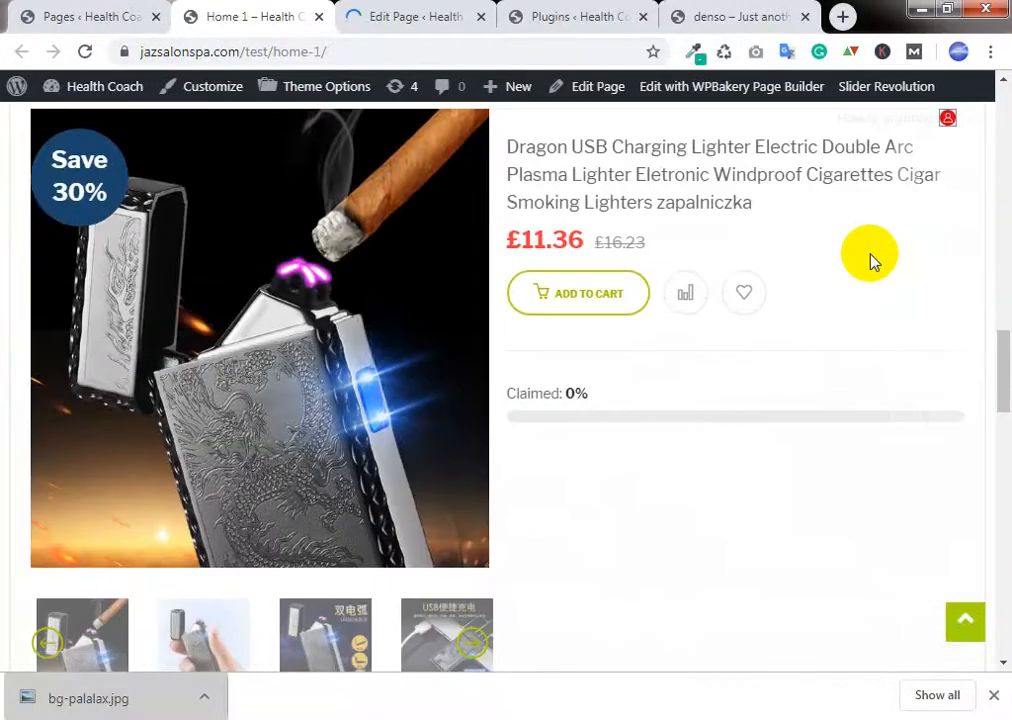
click(415, 16)
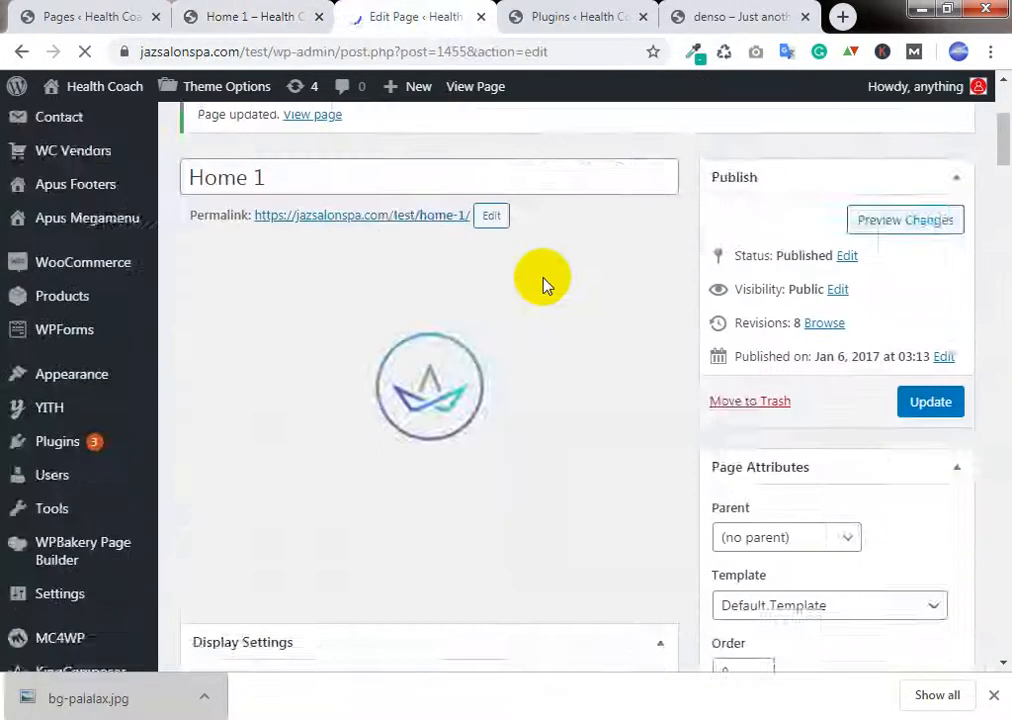
scroll(542, 282, down, 5)
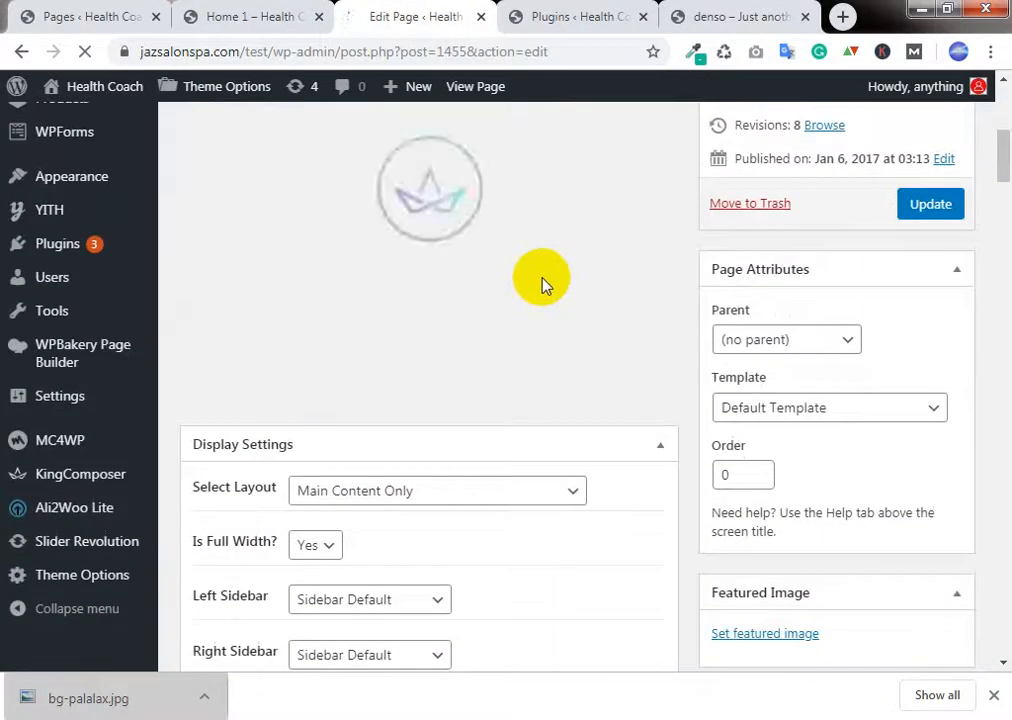
click(232, 14)
scroll(648, 405, down, 5)
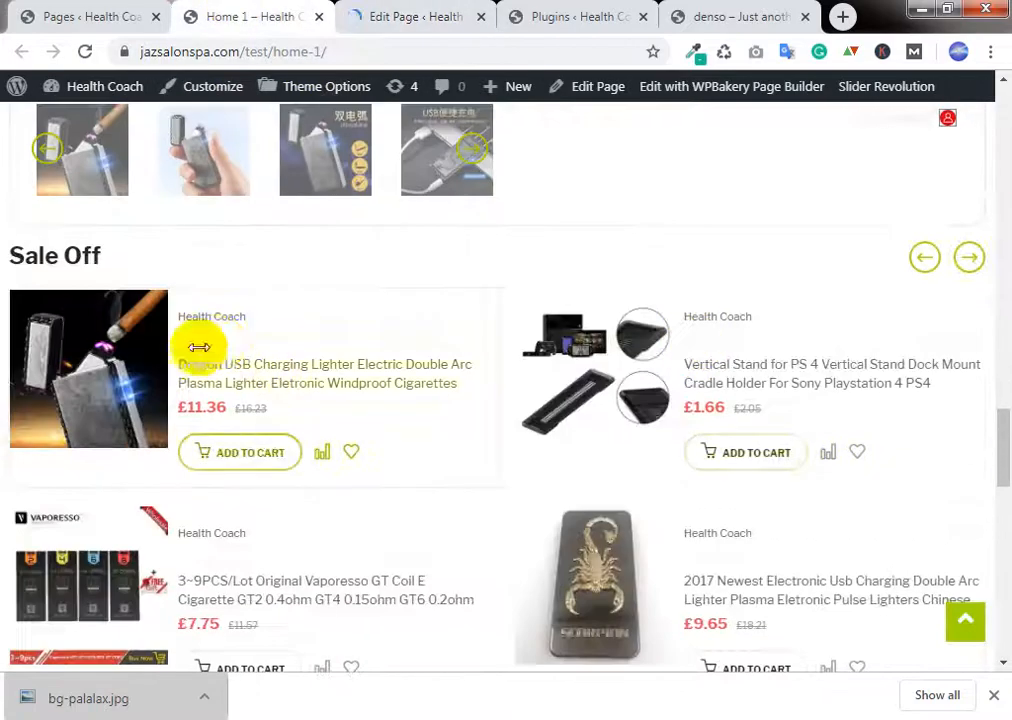
scroll(470, 292, down, 1)
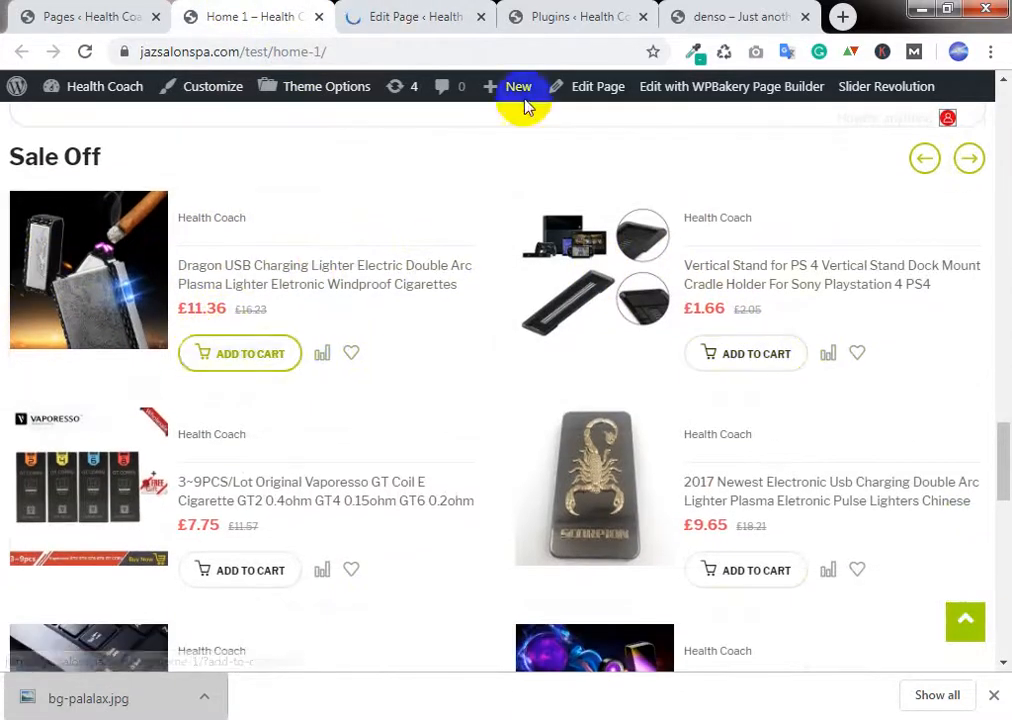
Step: Compare the Sale Off carousel and the banner and product tab sections below it between the denso demo and the live Home 1 page
click(758, 14)
scroll(494, 341, down, 7)
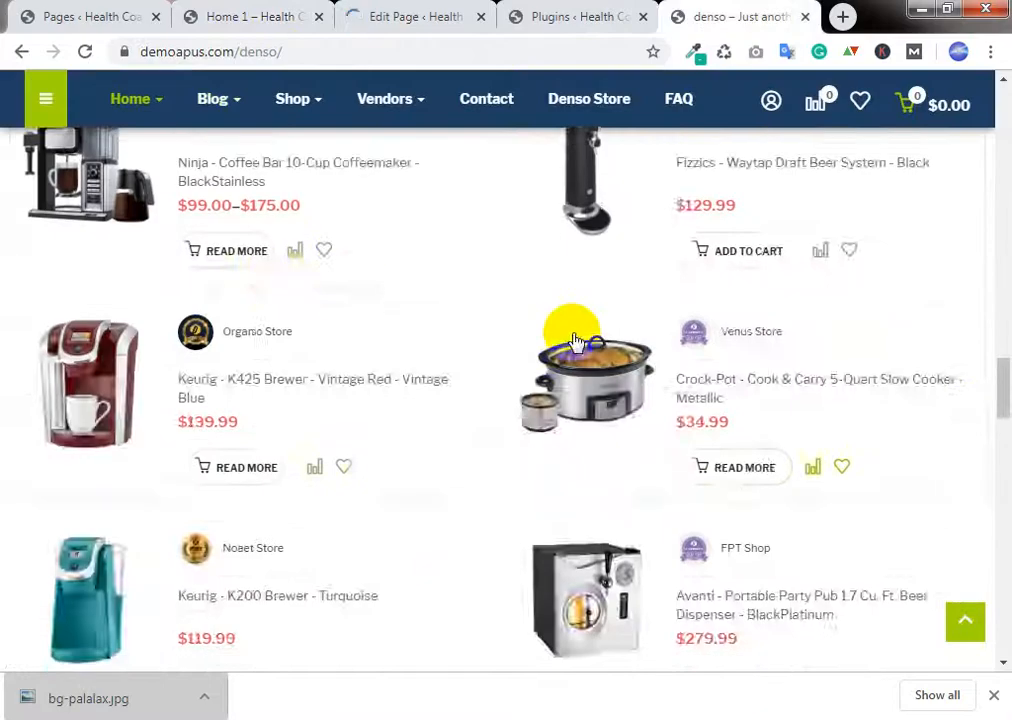
scroll(576, 343, up, 3)
scroll(800, 425, down, 1)
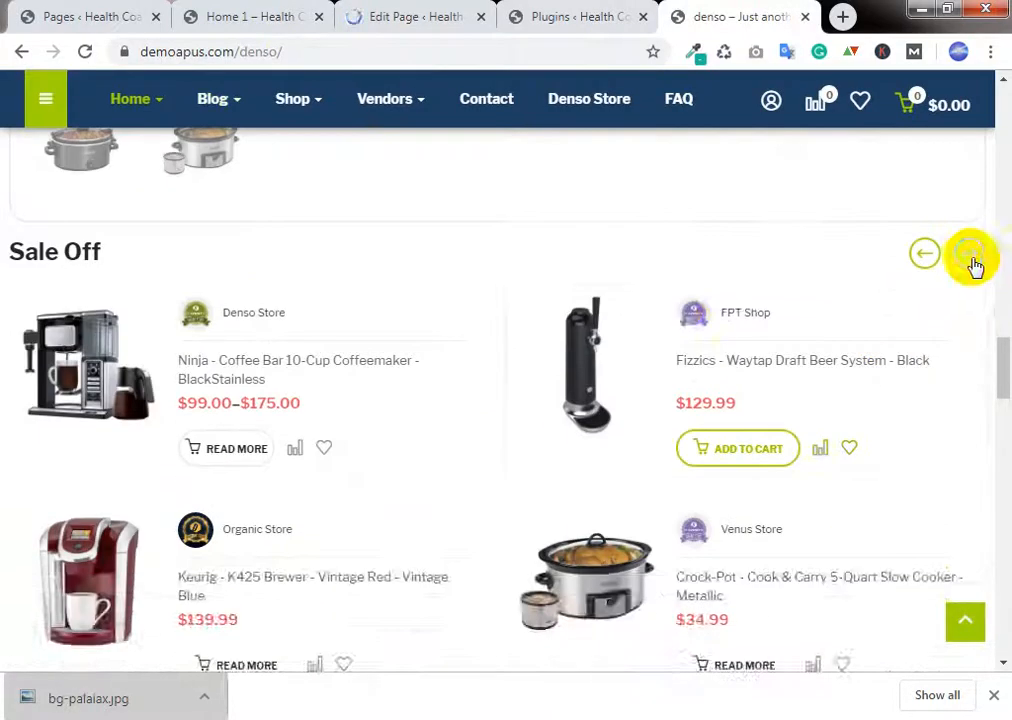
click(972, 256)
click(976, 262)
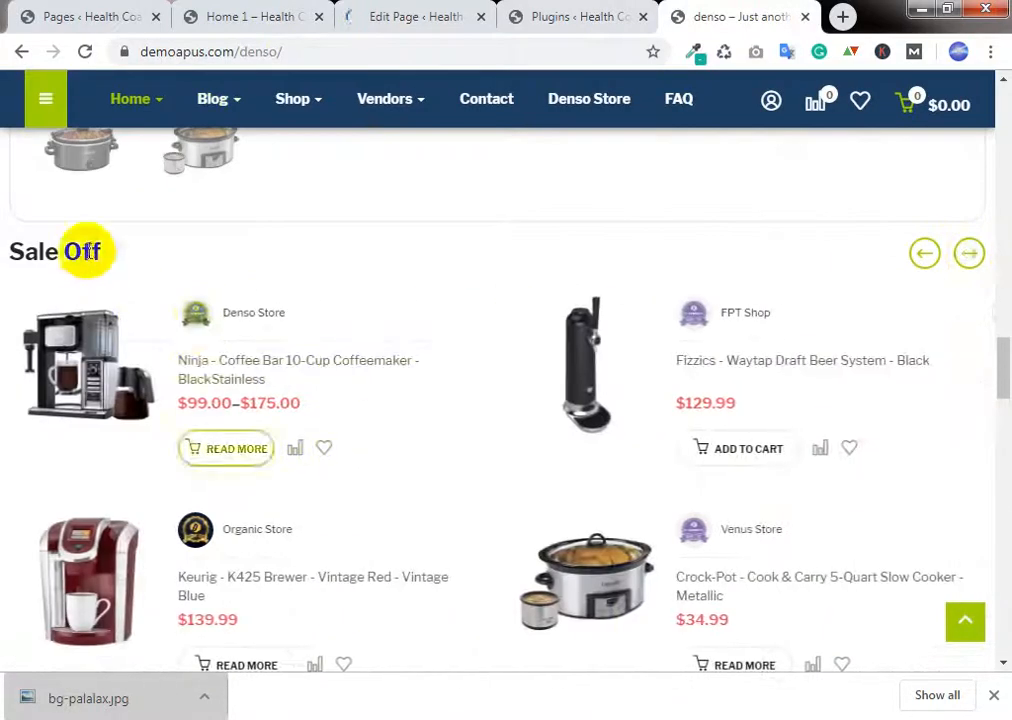
click(275, 15)
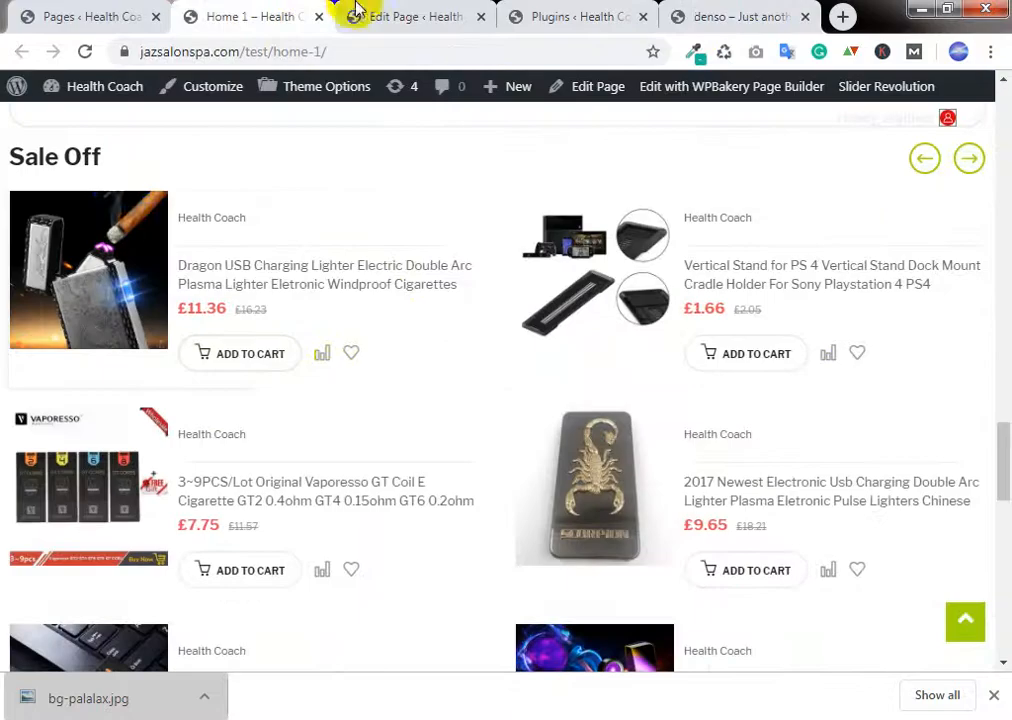
scroll(960, 262, up, 1)
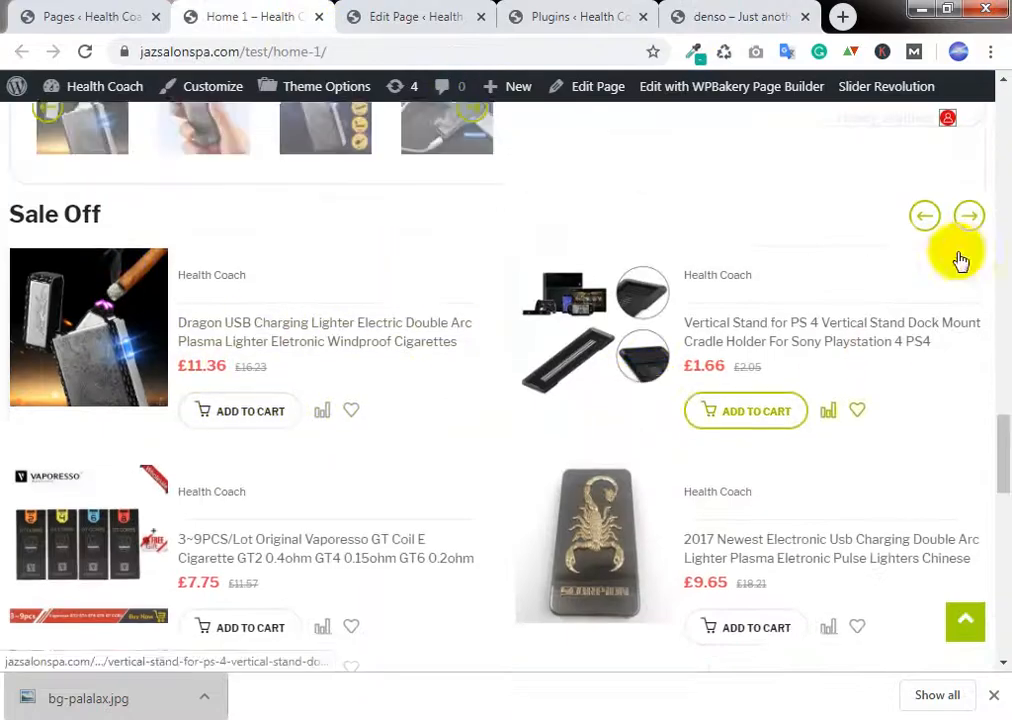
click(969, 262)
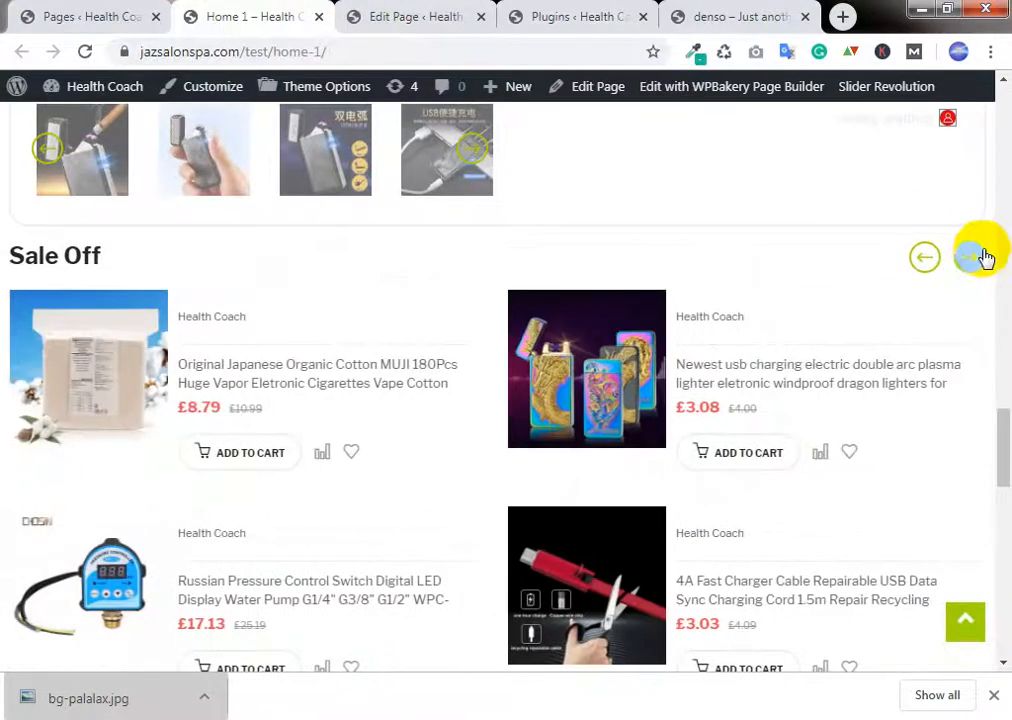
click(746, 10)
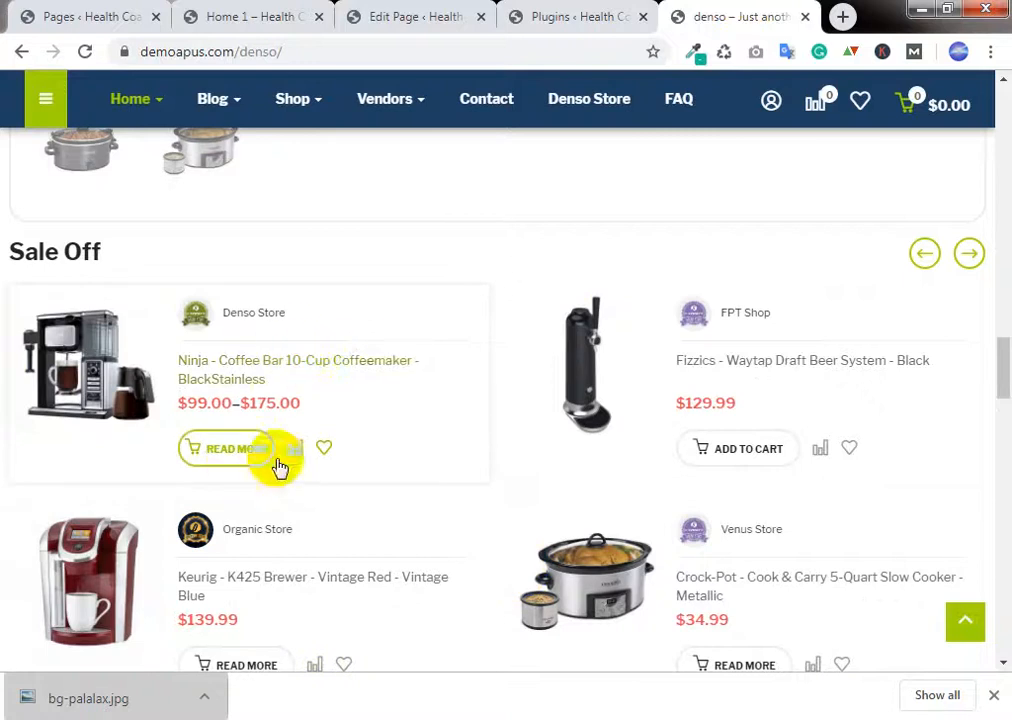
click(271, 12)
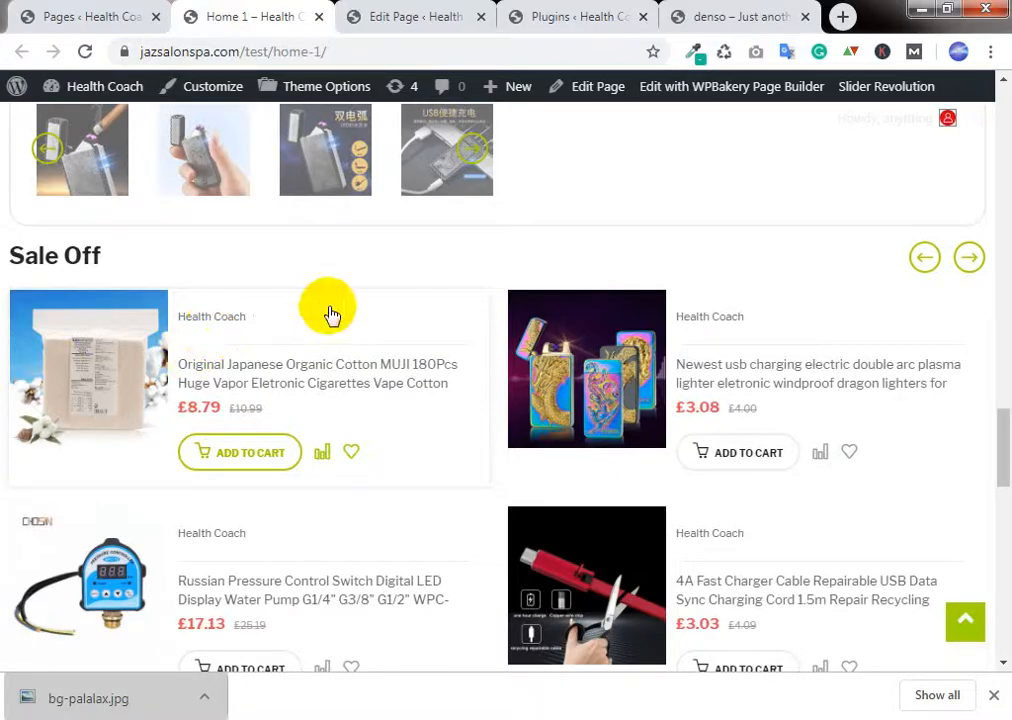
scroll(332, 314, down, 6)
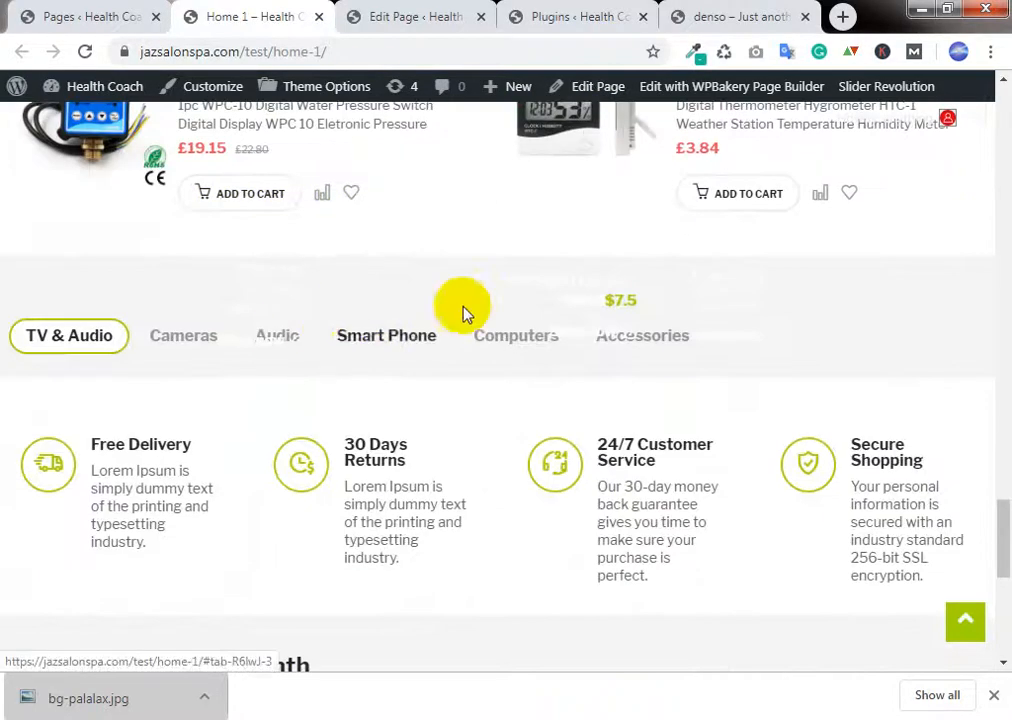
click(685, 14)
scroll(520, 271, down, 7)
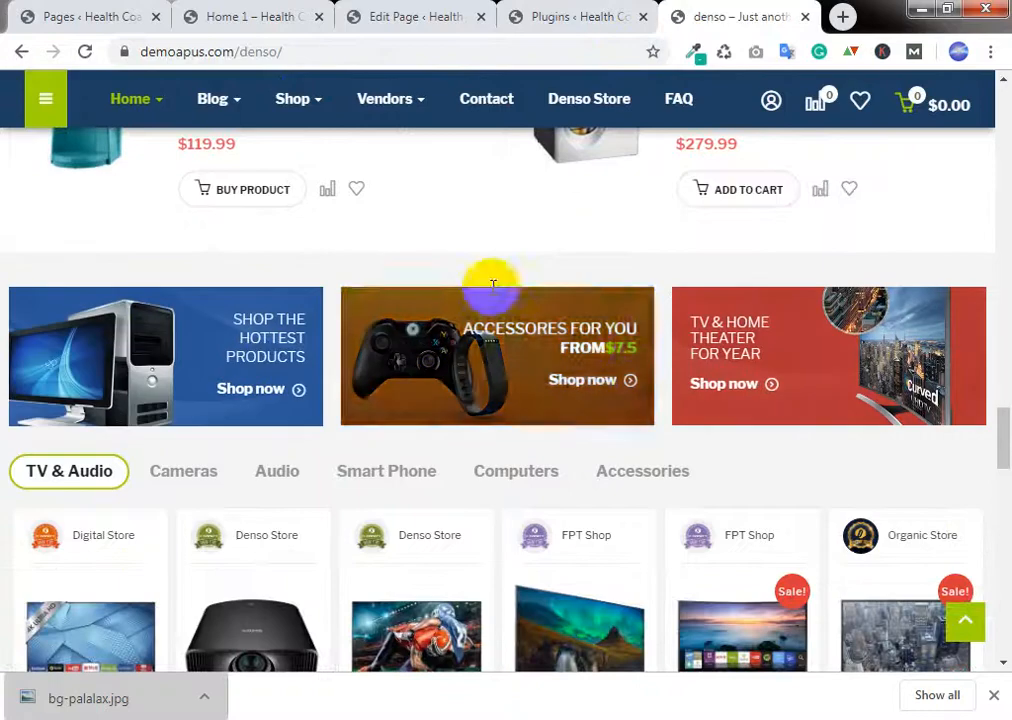
Step: Open the Apus Products Special element's settings in the page editor and look up more product names in the live Sale Off section
click(404, 15)
scroll(567, 250, down, 20)
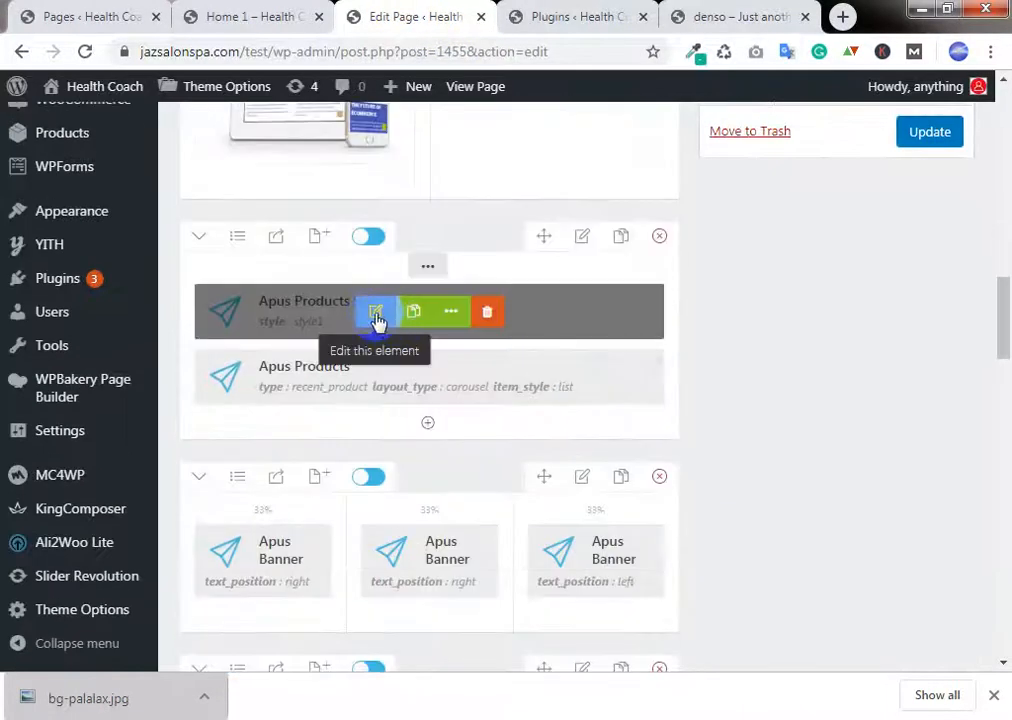
click(376, 313)
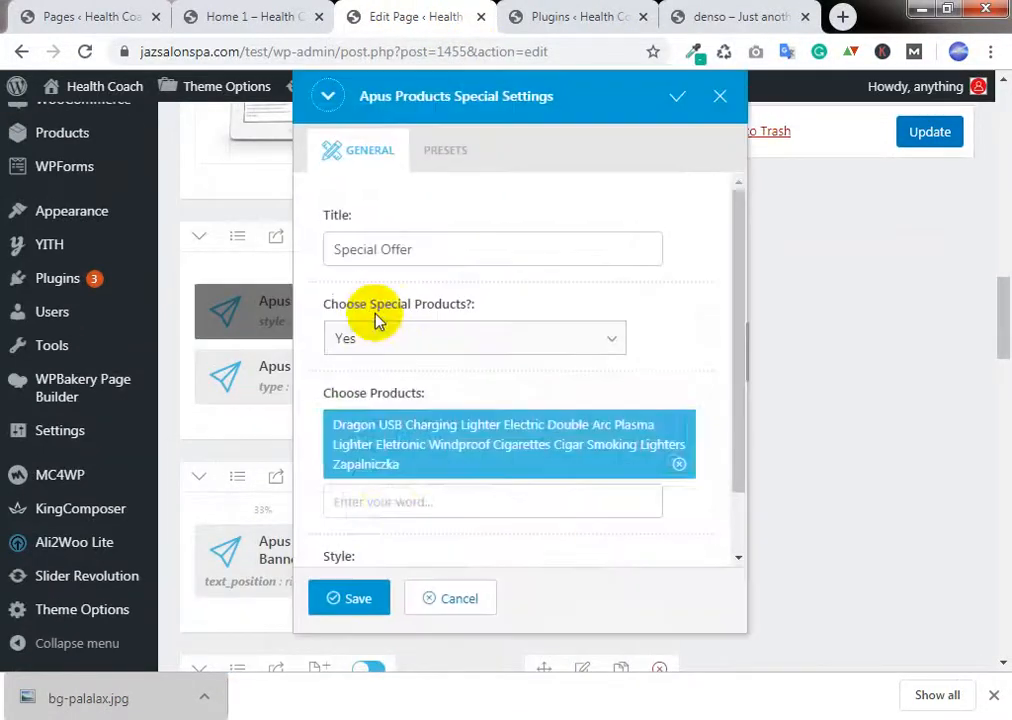
click(571, 12)
click(268, 10)
scroll(330, 307, up, 3)
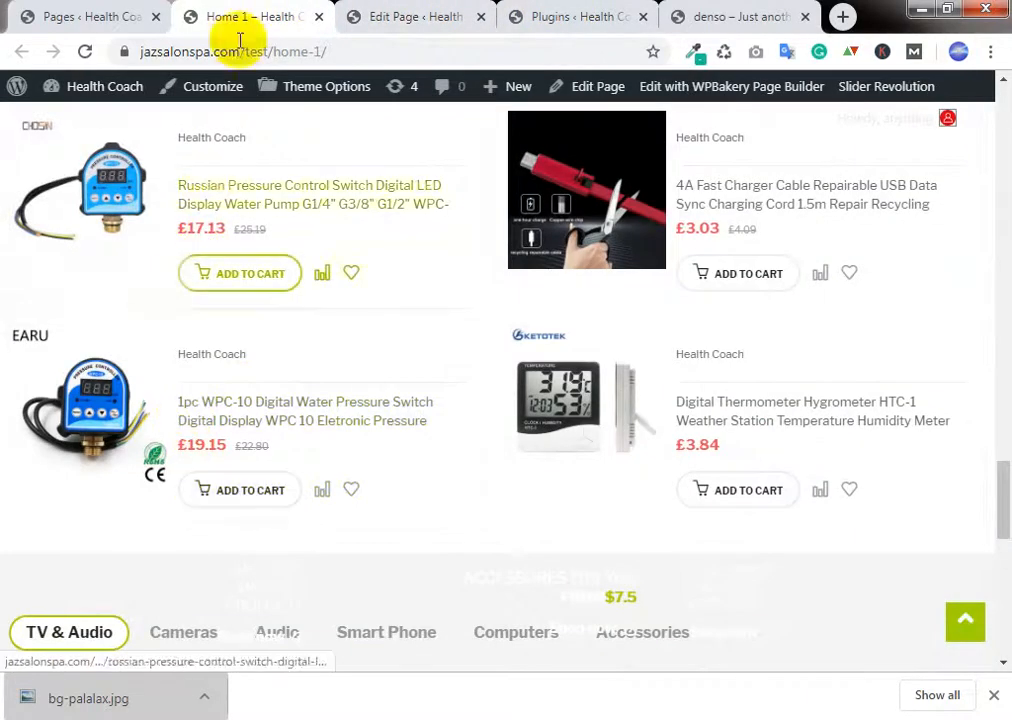
Step: Search the Special Offer element's product choices for "1pc" and add the 1pc WPC-10 Digital Water Pressure Switch
click(361, 16)
click(402, 508)
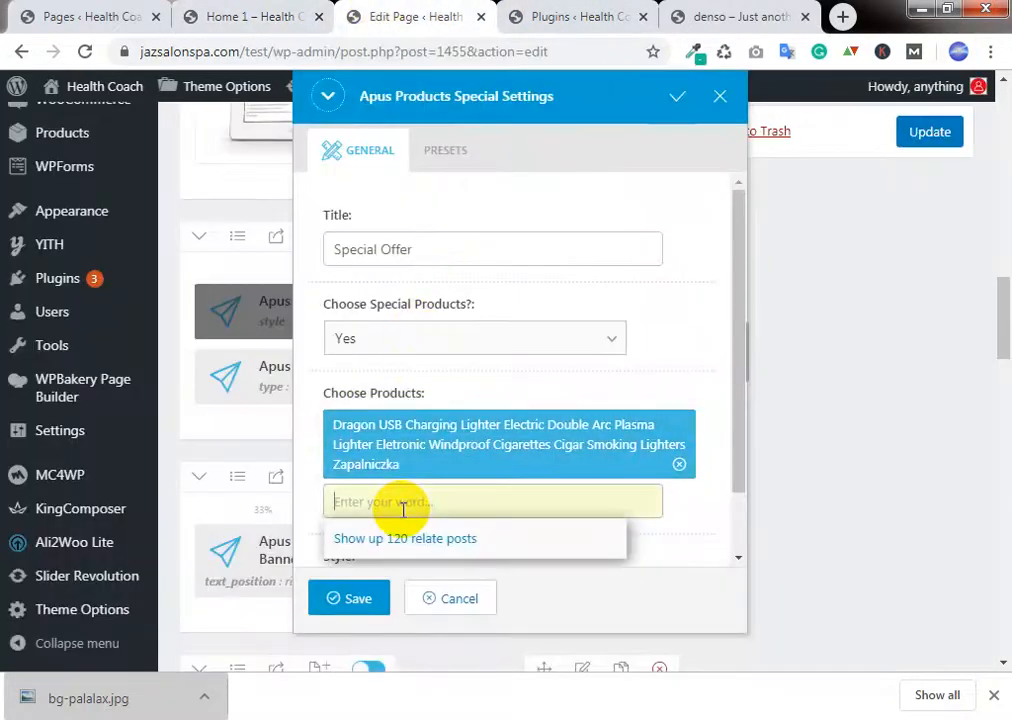
text(1pc)
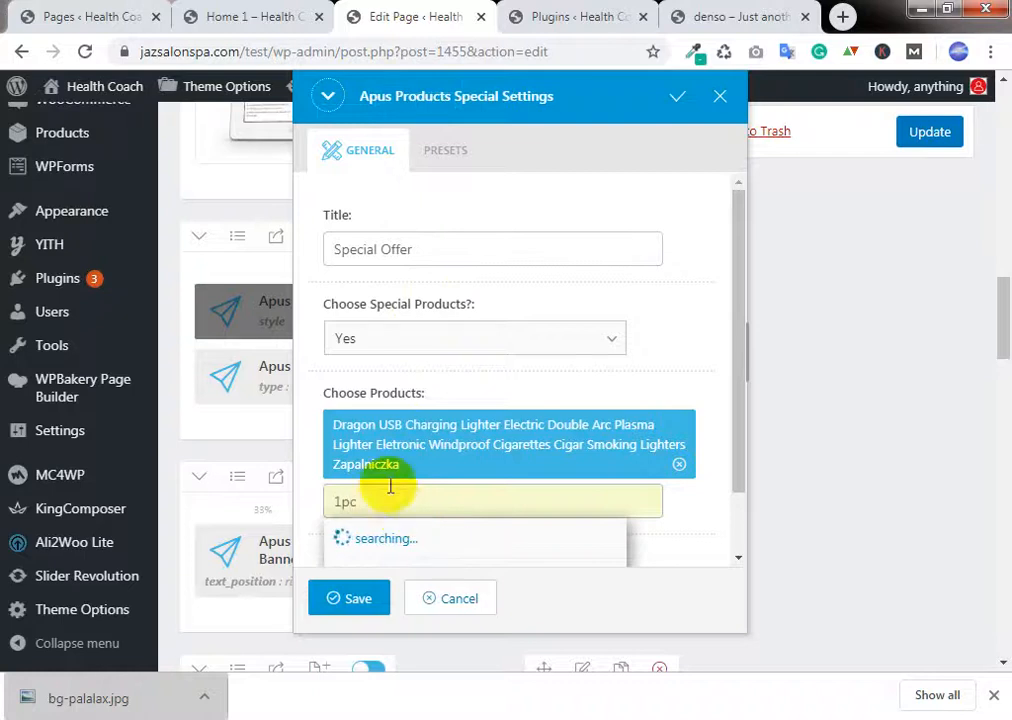
scroll(541, 337, down, 1)
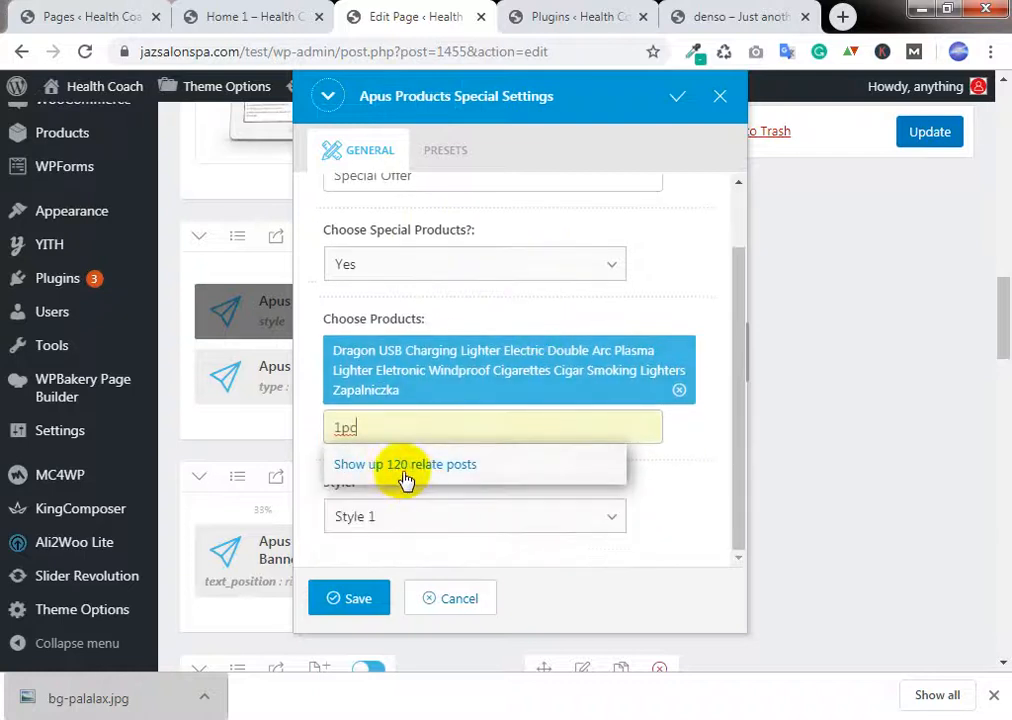
text(pc)
click(405, 470)
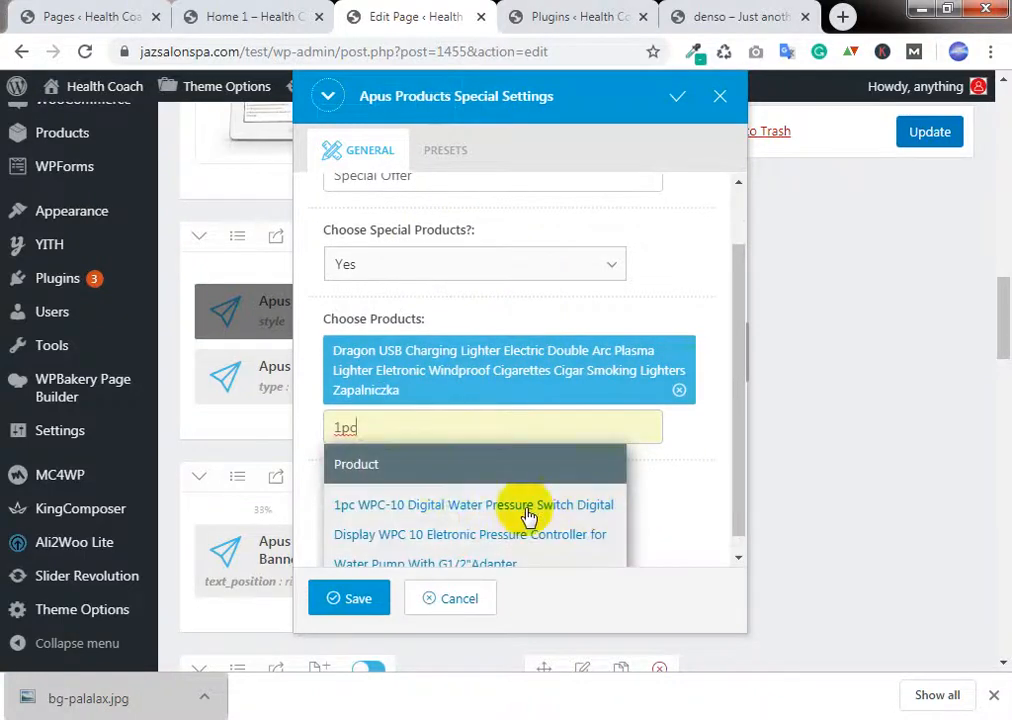
click(449, 503)
Step: Search the product choices for "russ" and add the Russian Pressure Control Switch Digital LED Display Water Pump product
click(403, 510)
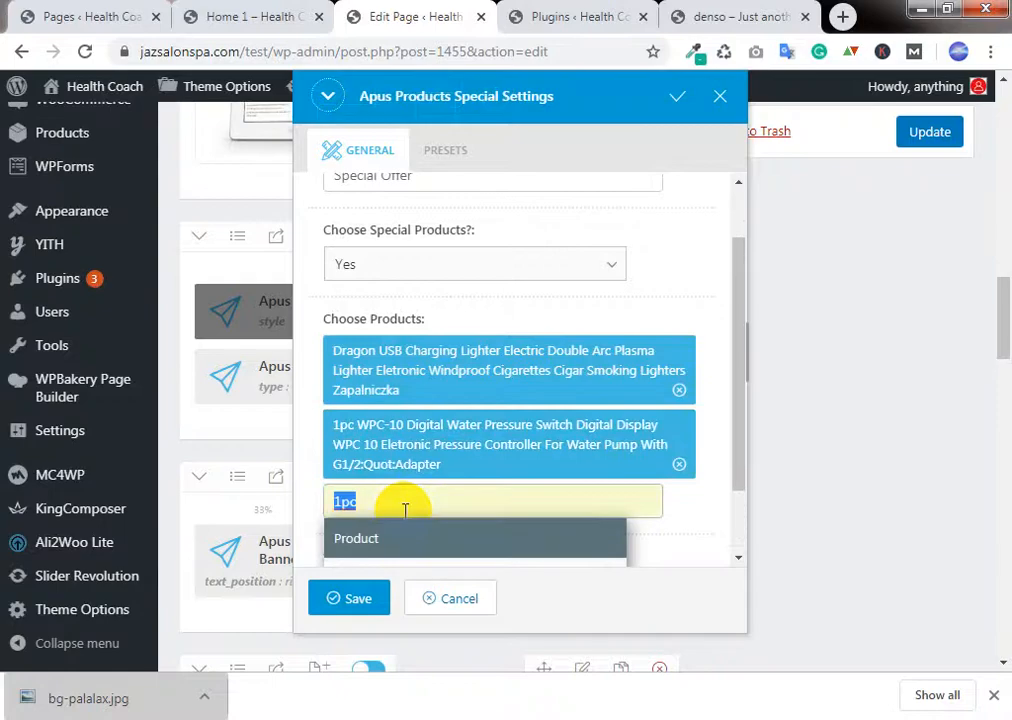
text(russ)
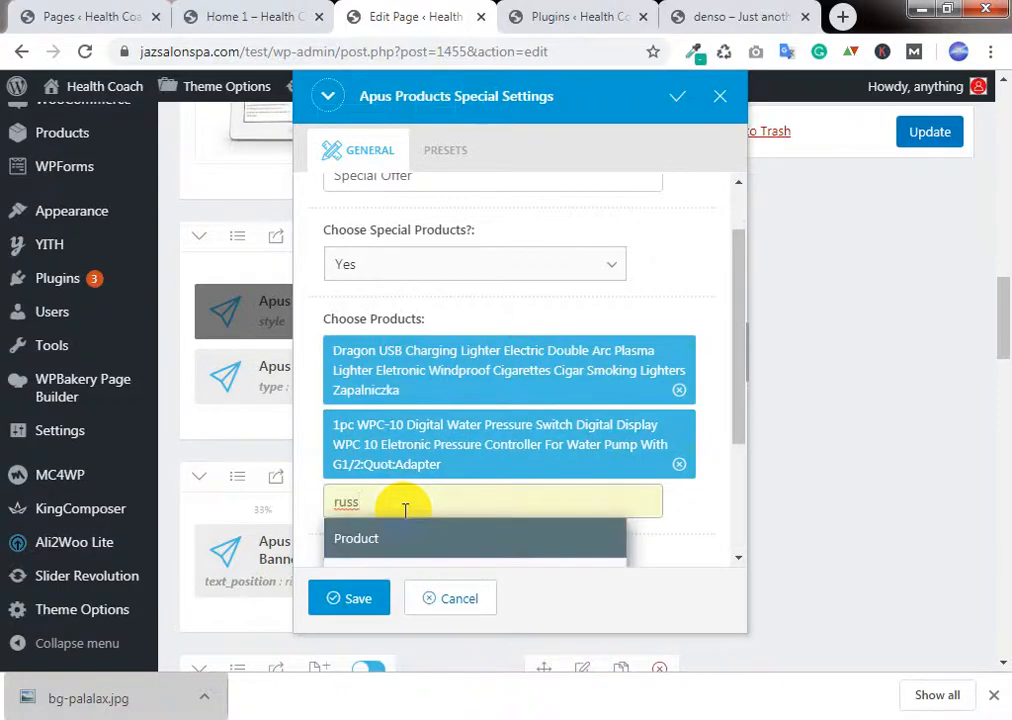
scroll(608, 461, down, 1)
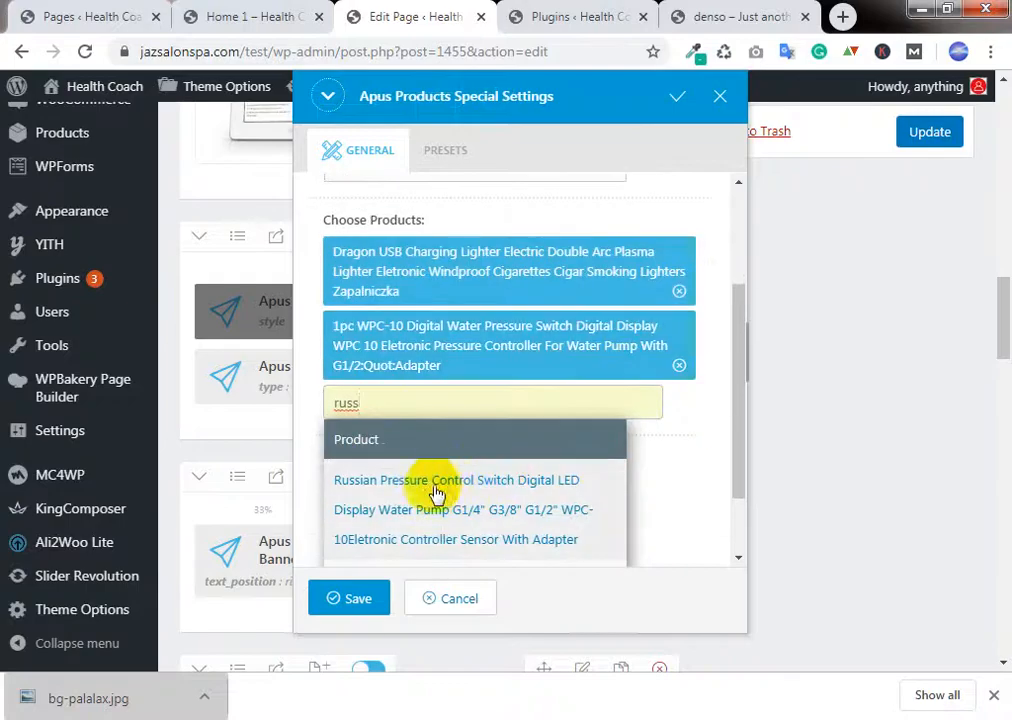
click(431, 488)
click(428, 485)
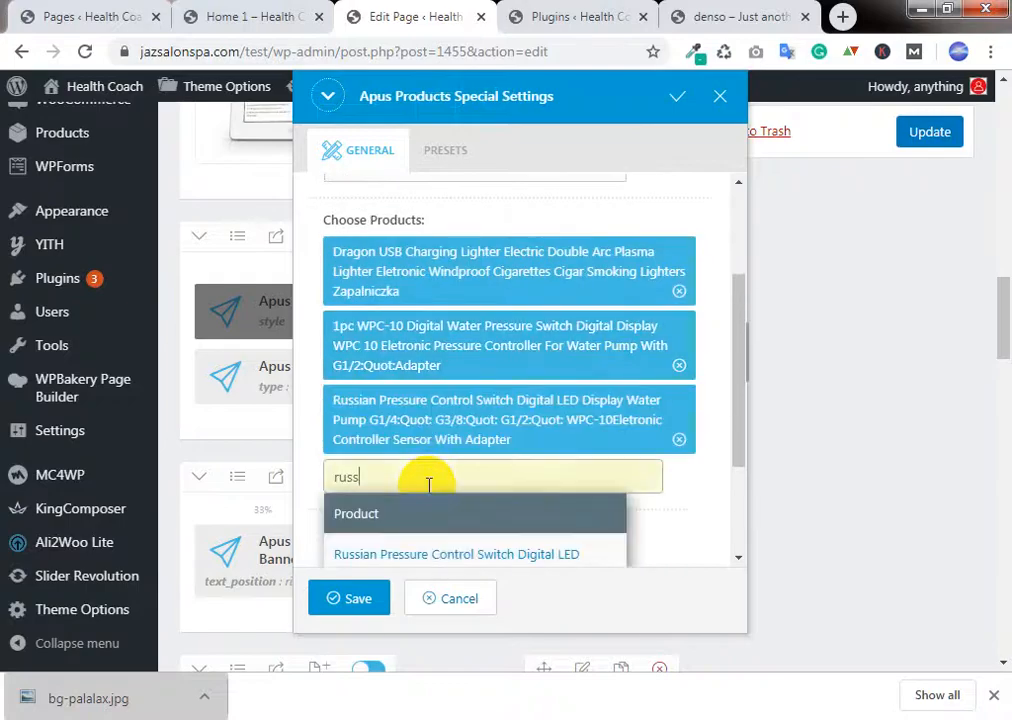
Step: Add the Russian Pressure Control Switch product once more to the Special Offer element and save the updated page
scroll(425, 500, down, 1)
click(419, 522)
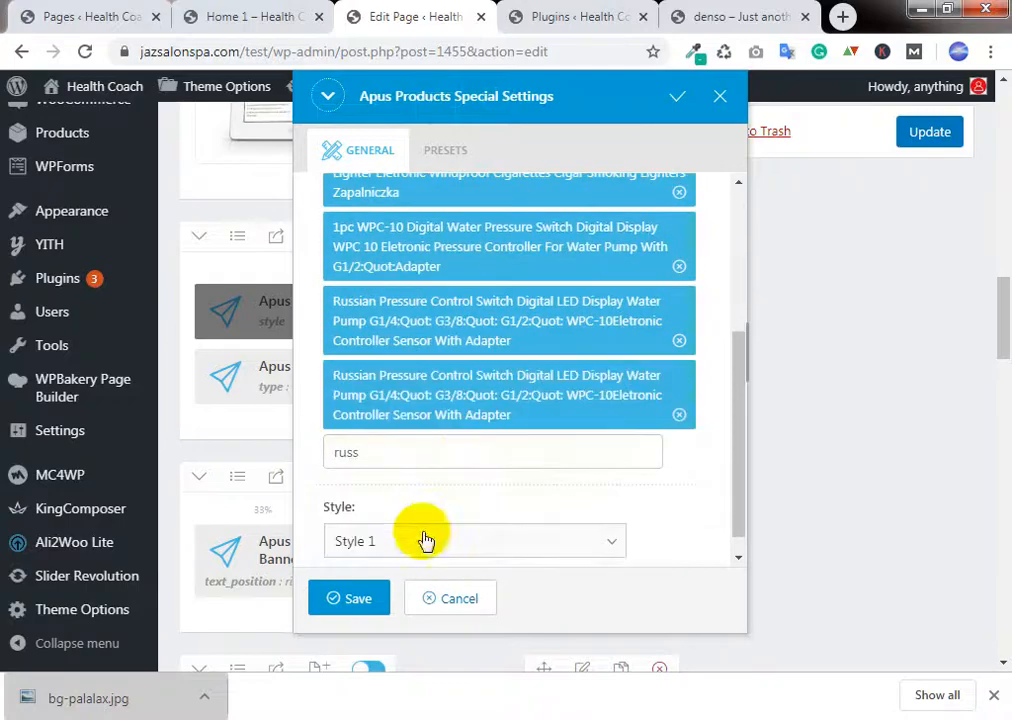
click(362, 602)
scroll(936, 260, up, 2)
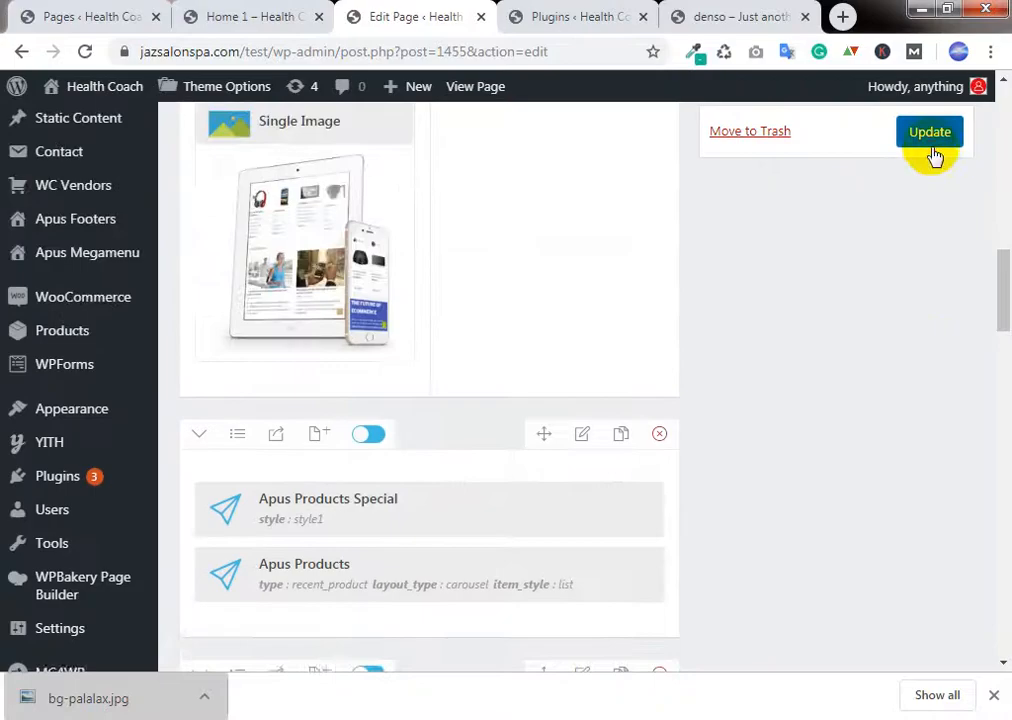
click(930, 134)
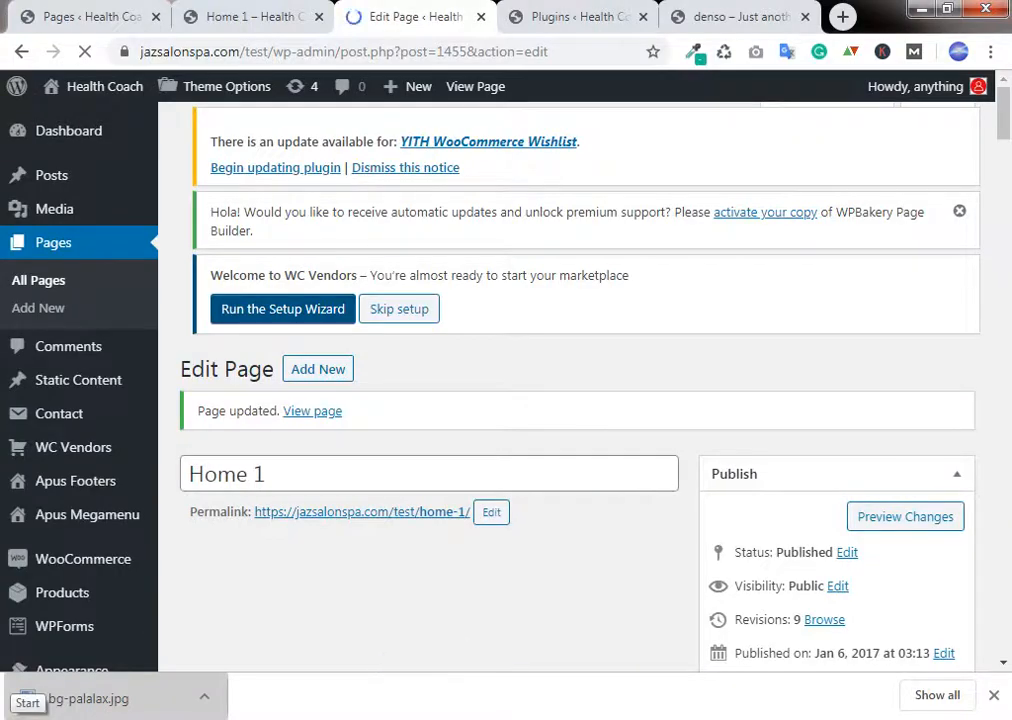
Step: Open the site's product list in a separate tab
scroll(110, 325, down, 2)
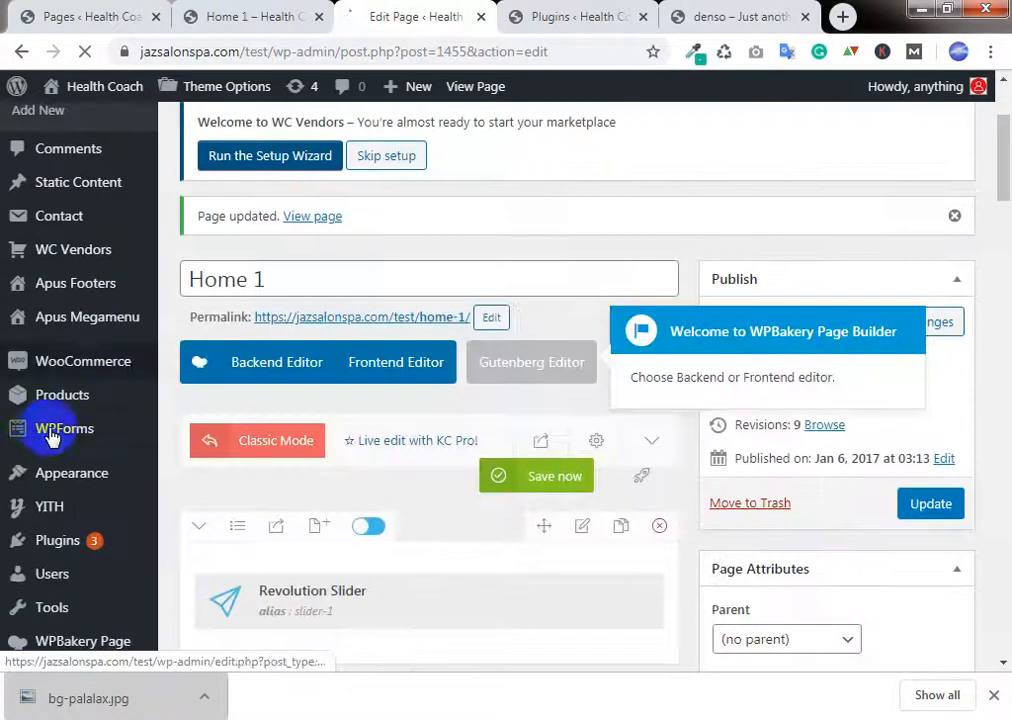
middle_click(59, 397)
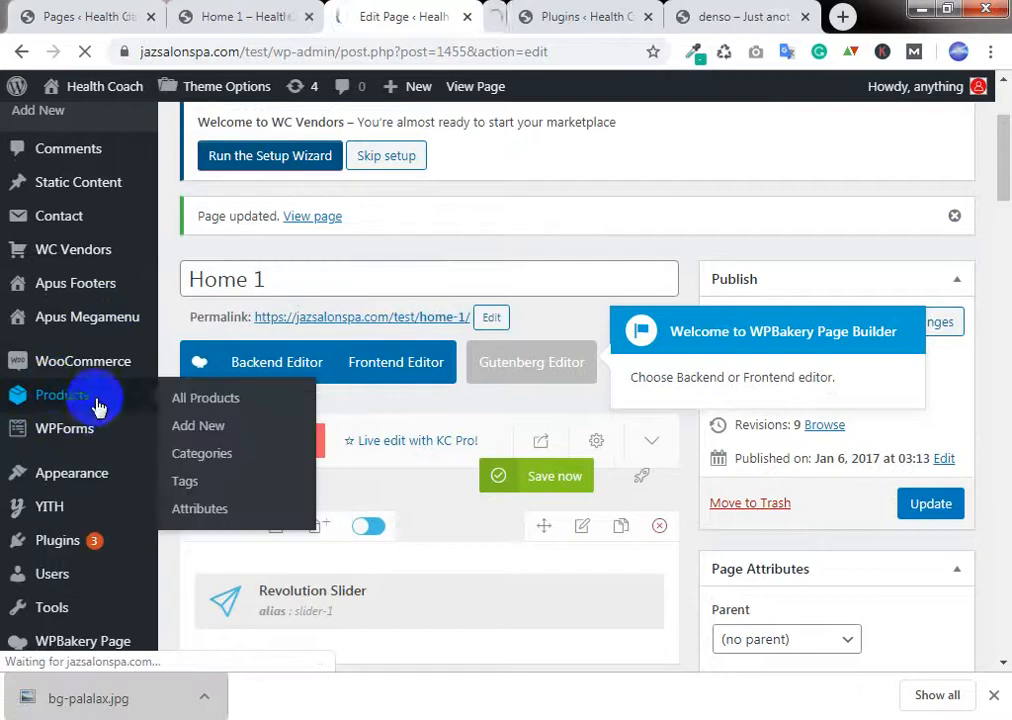
click(499, 10)
click(542, 62)
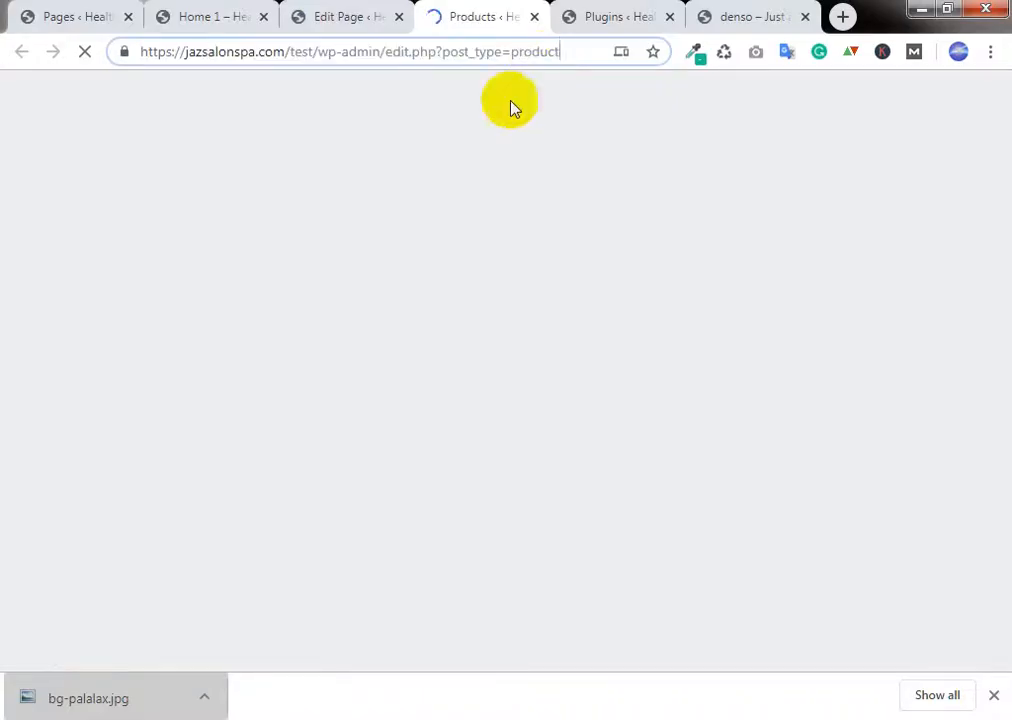
Step: Return to the live Home 1 page and reload it
click(330, 14)
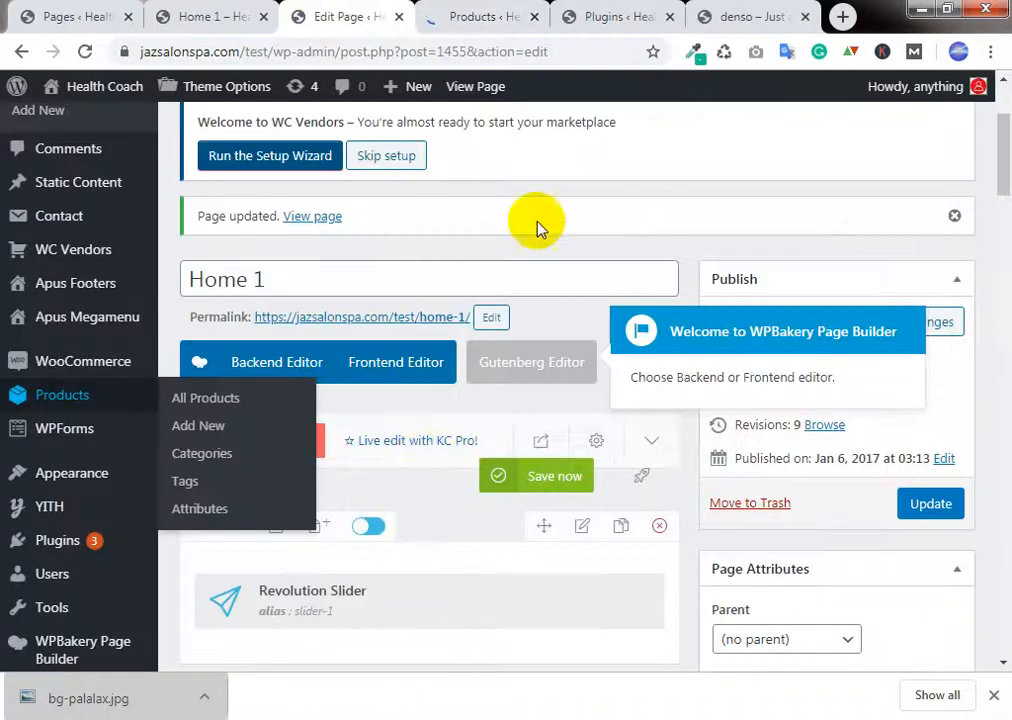
scroll(433, 288, down, 2)
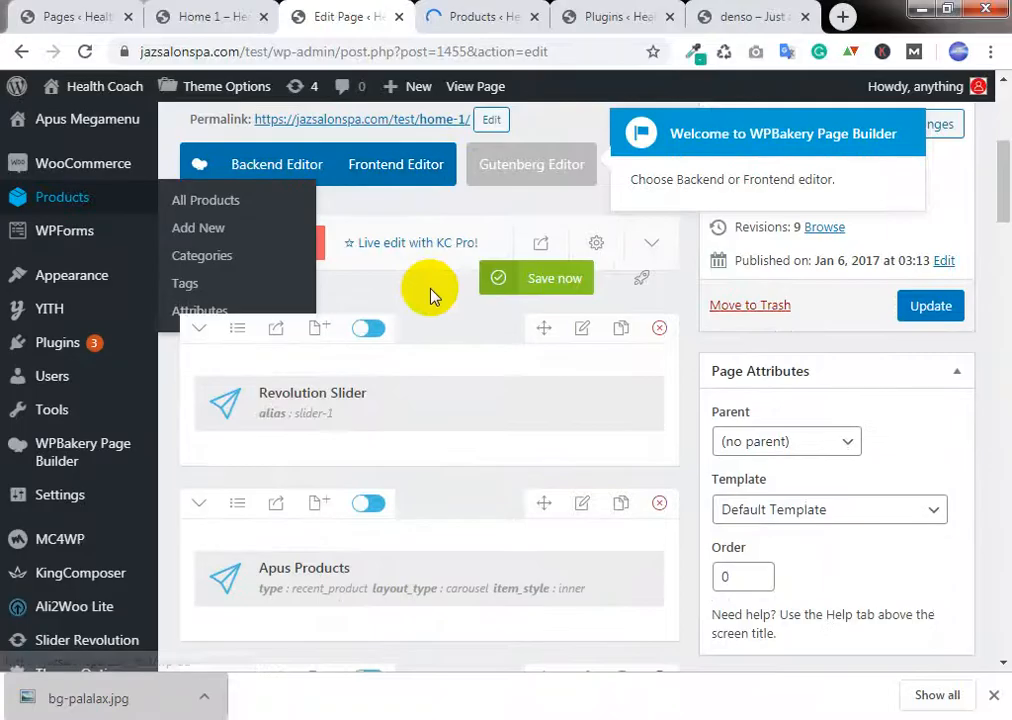
click(200, 18)
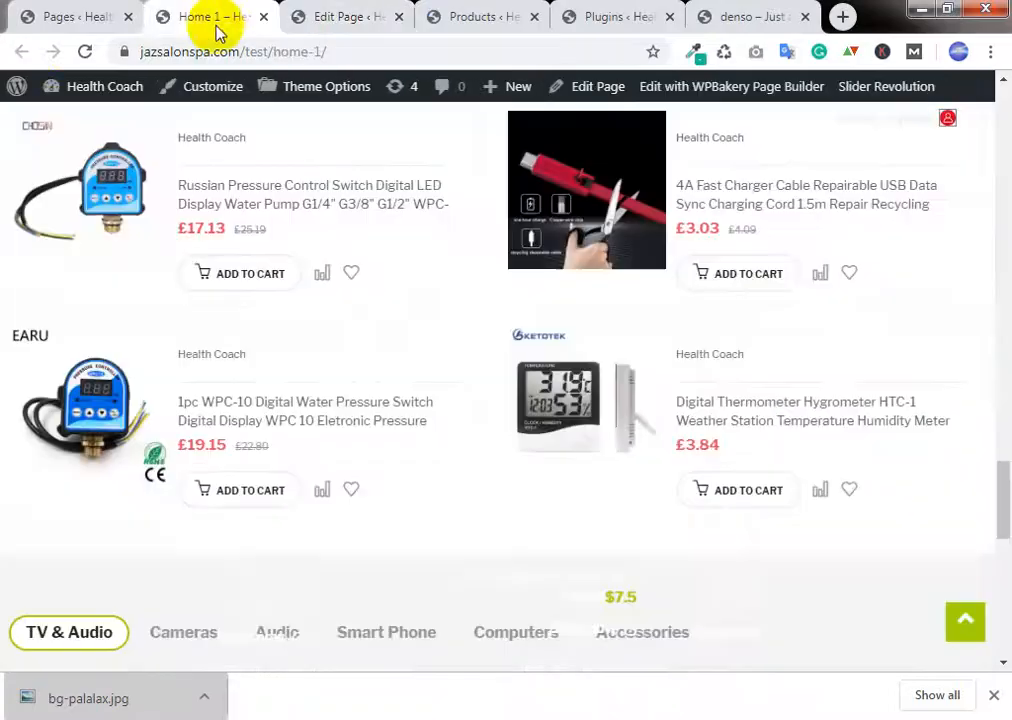
click(84, 53)
Step: Look through the full product list to check which published products are available
click(479, 14)
scroll(500, 395, down, 5)
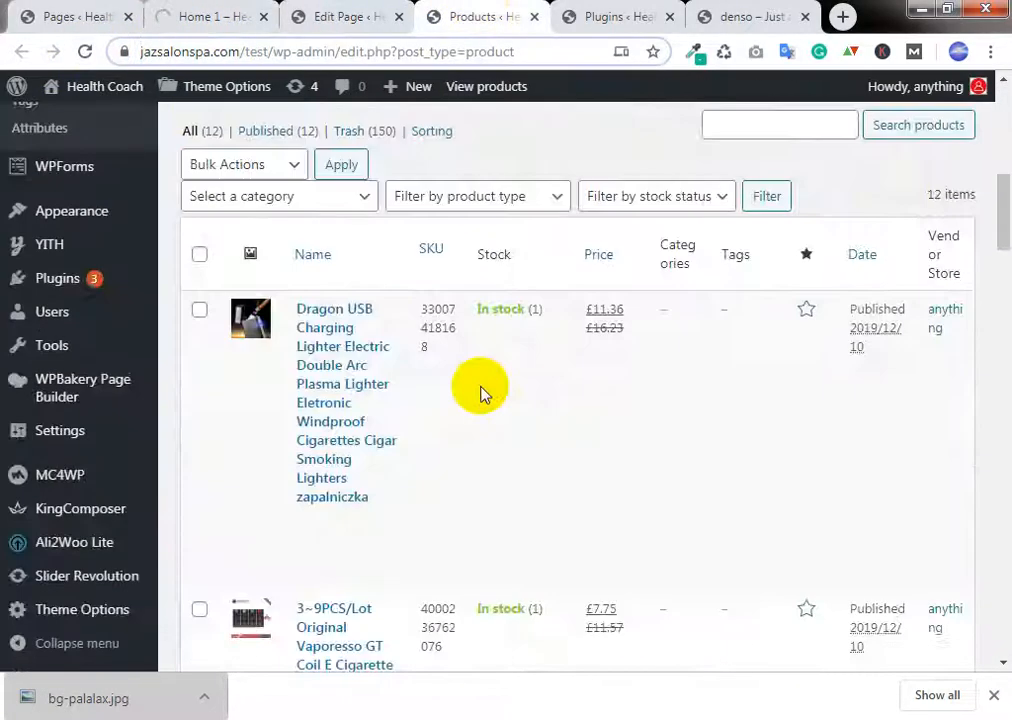
scroll(270, 340, up, 1)
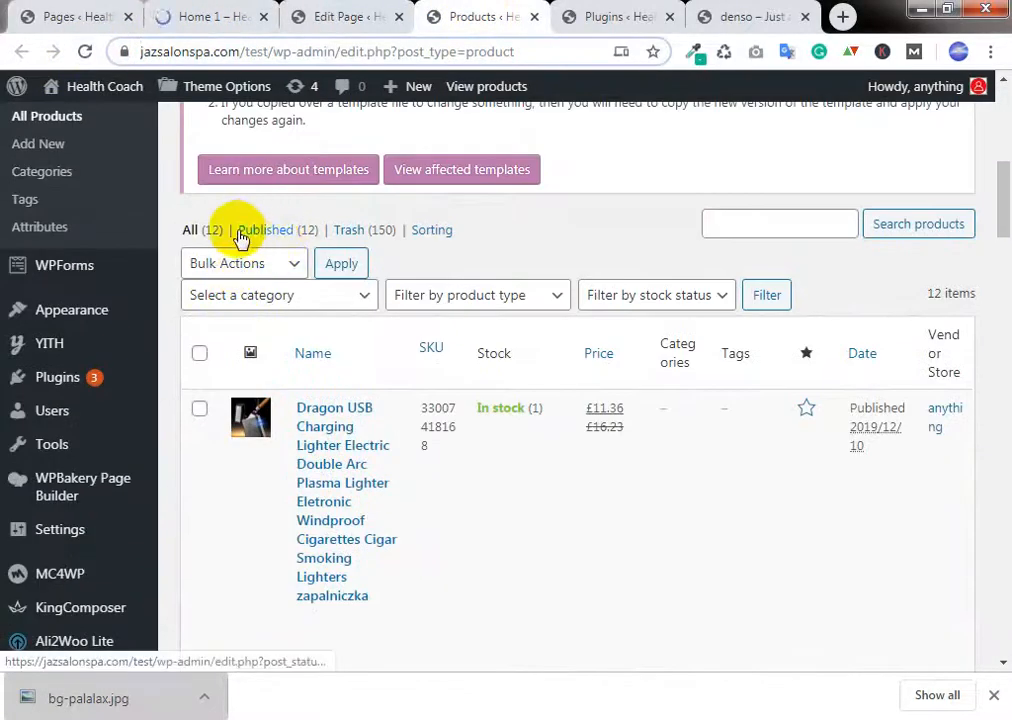
scroll(334, 393, down, 7)
scroll(373, 440, down, 15)
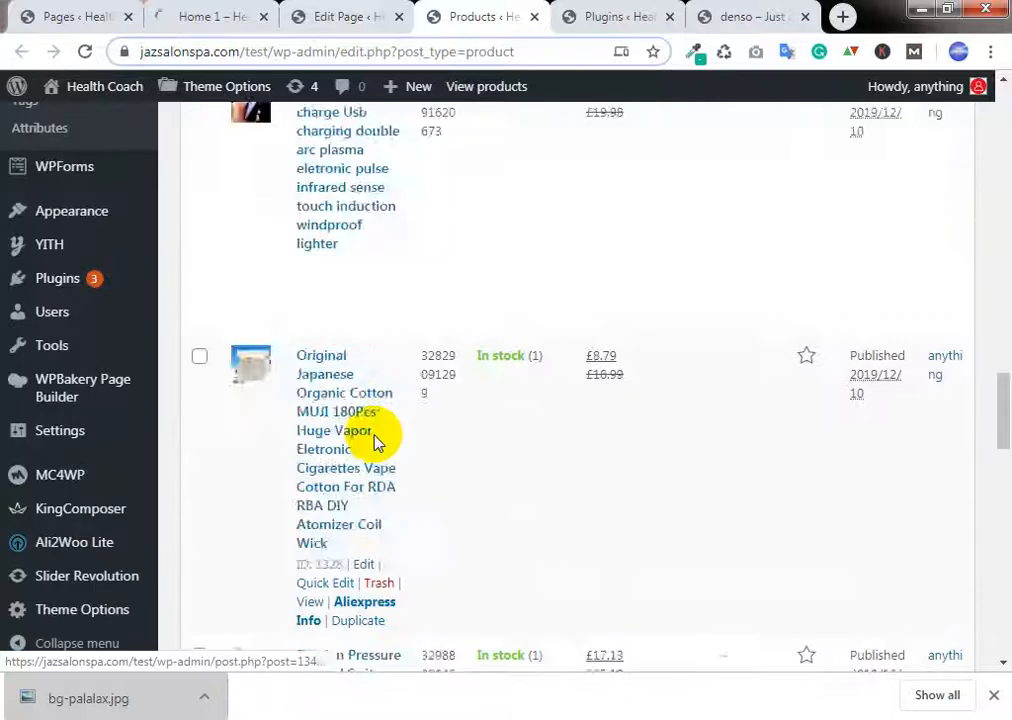
scroll(378, 442, down, 2)
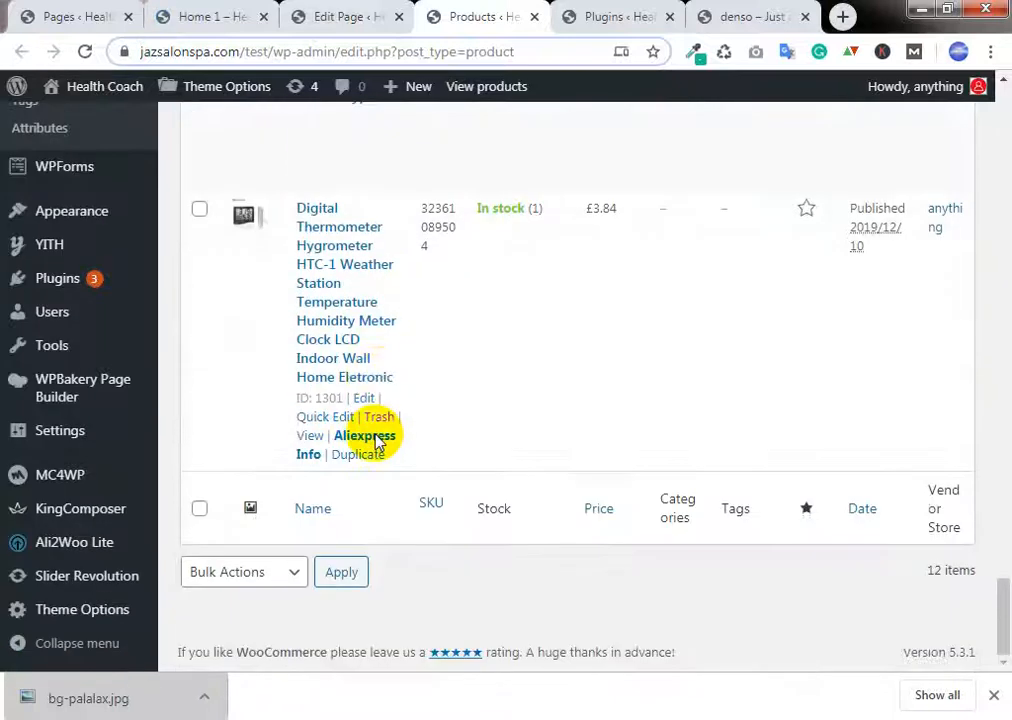
scroll(375, 440, up, 15)
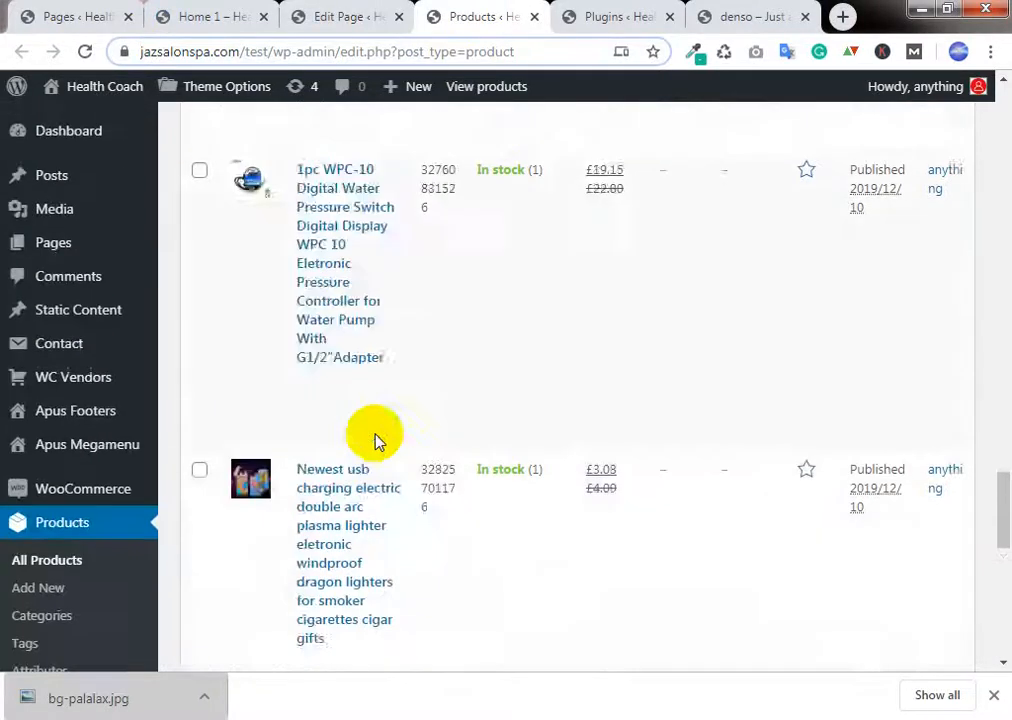
scroll(375, 440, up, 10)
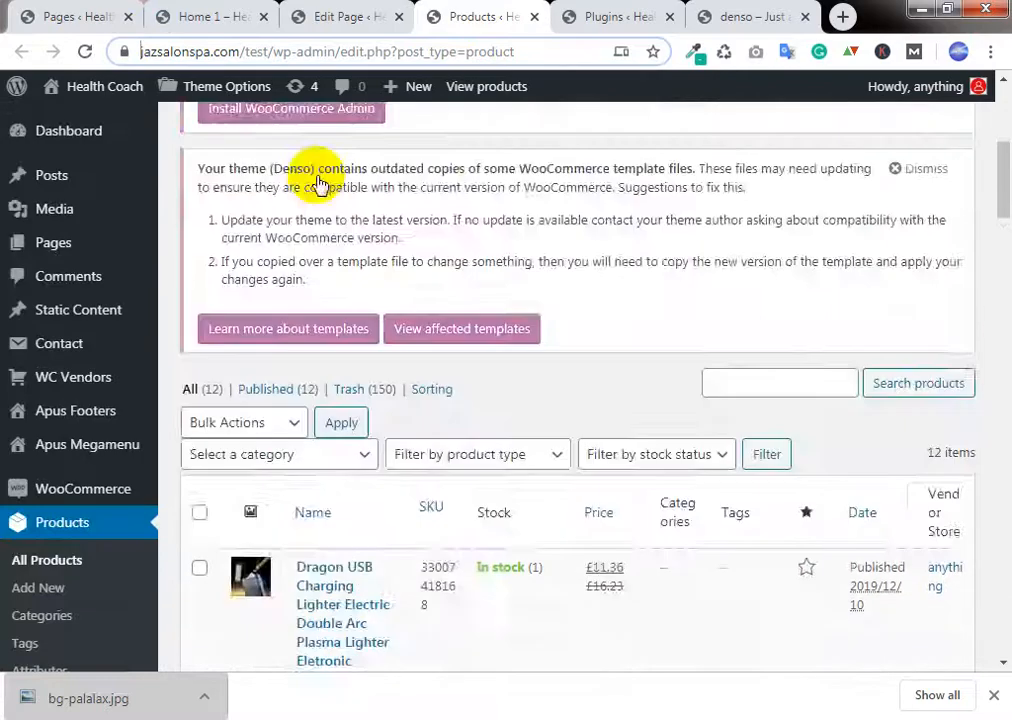
Step: Check the reloaded Home 1 page around the Sale Off products and the category tabs beneath them
click(310, 14)
click(210, 16)
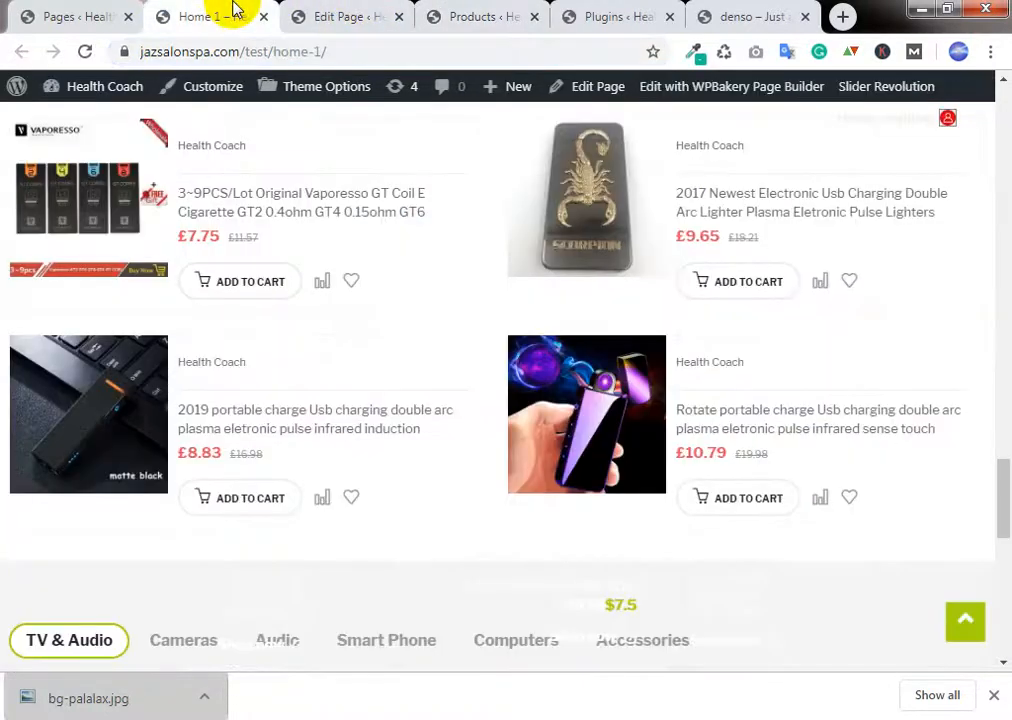
scroll(456, 199, down, 3)
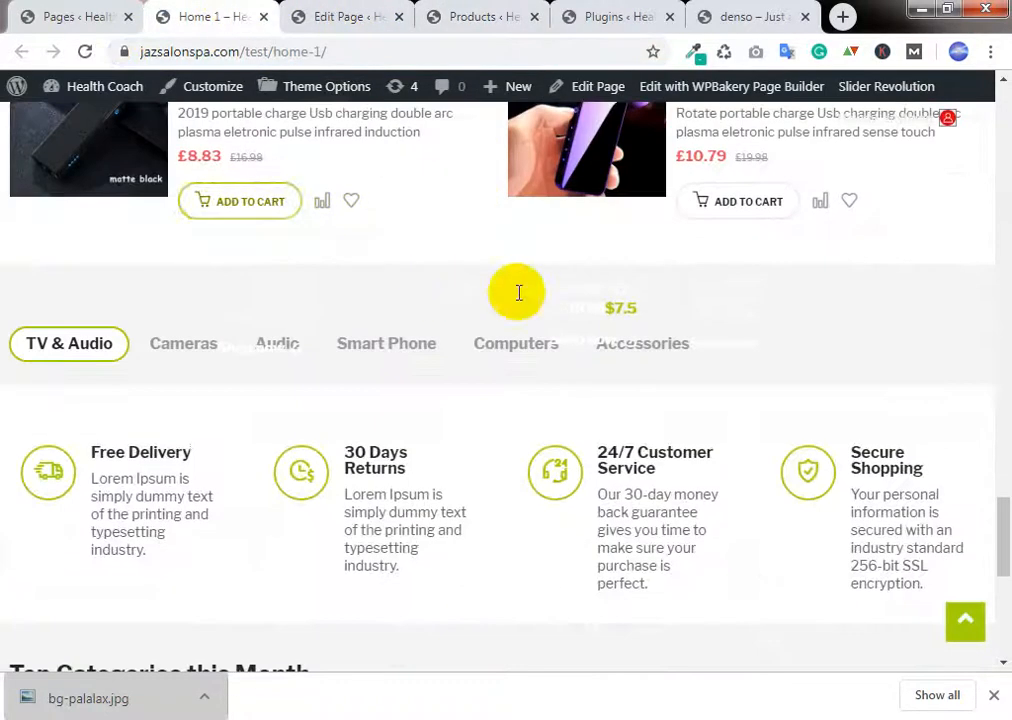
click(355, 12)
click(237, 12)
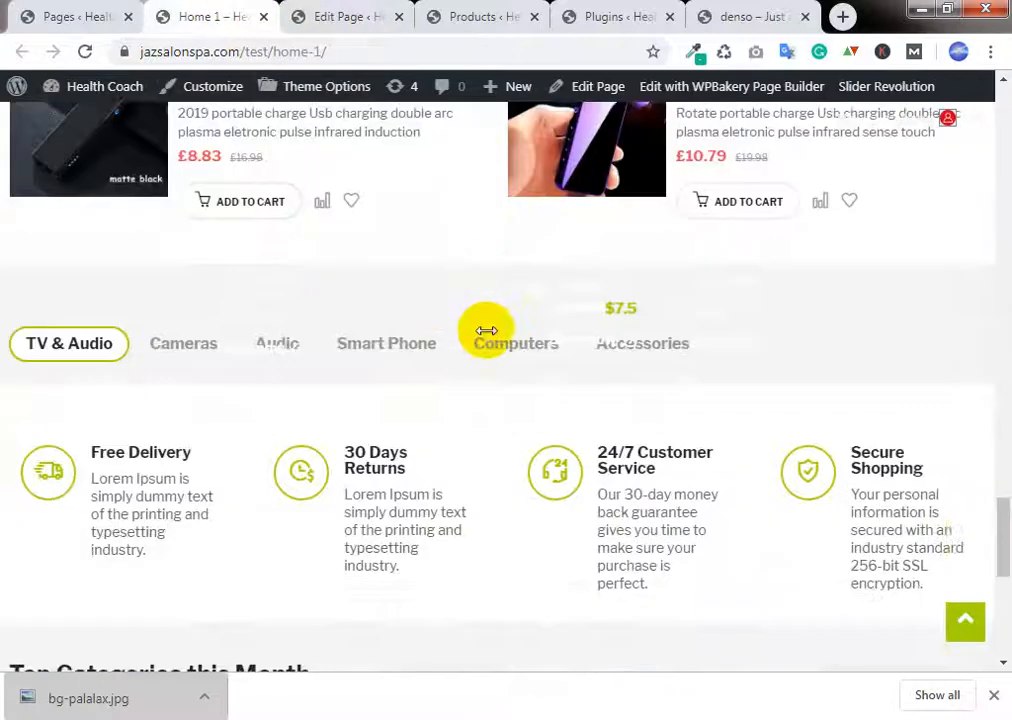
scroll(480, 330, up, 3)
Step: Browse the Special Offer carousel on the live Home 1 page and examine each added product's slide
scroll(467, 326, up, 8)
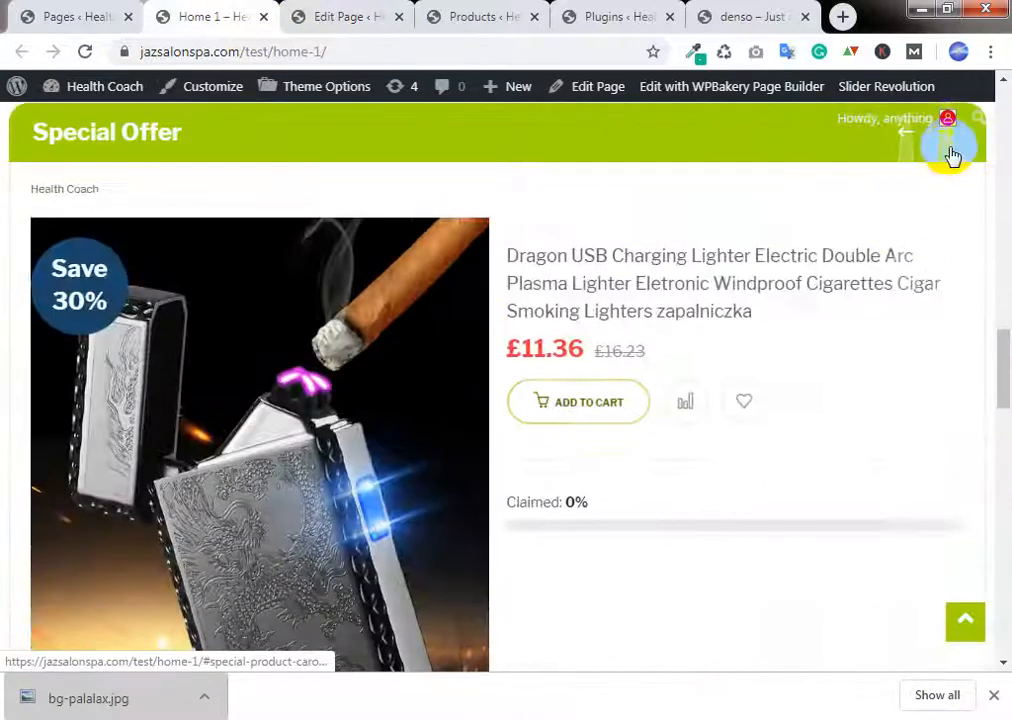
click(948, 140)
scroll(880, 240, up, 2)
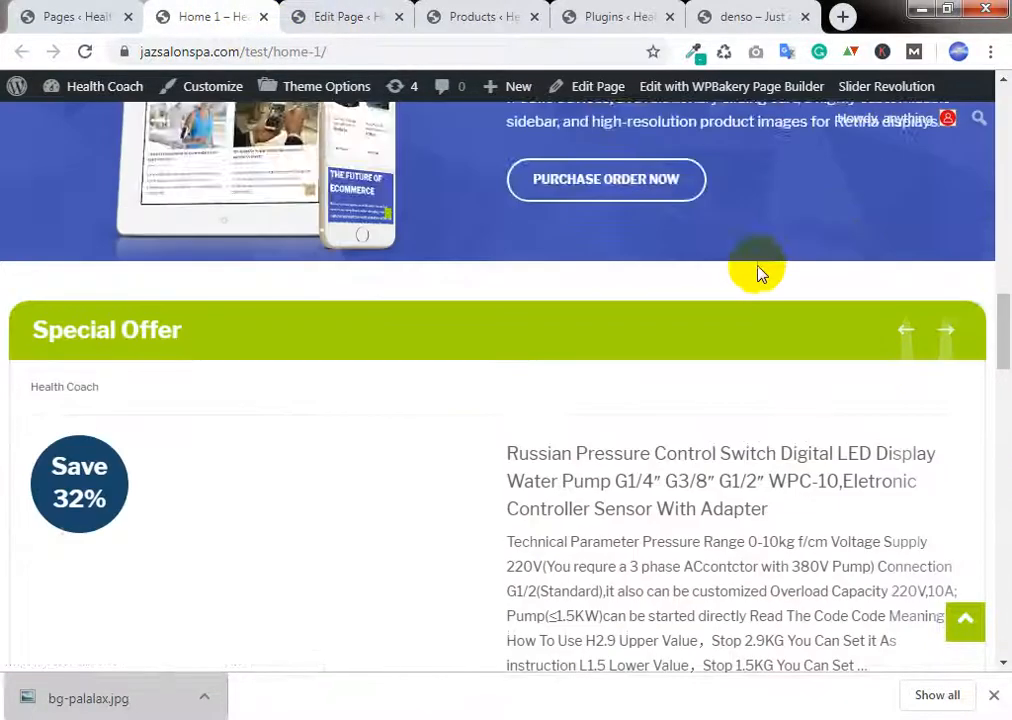
scroll(760, 272, down, 1)
click(950, 240)
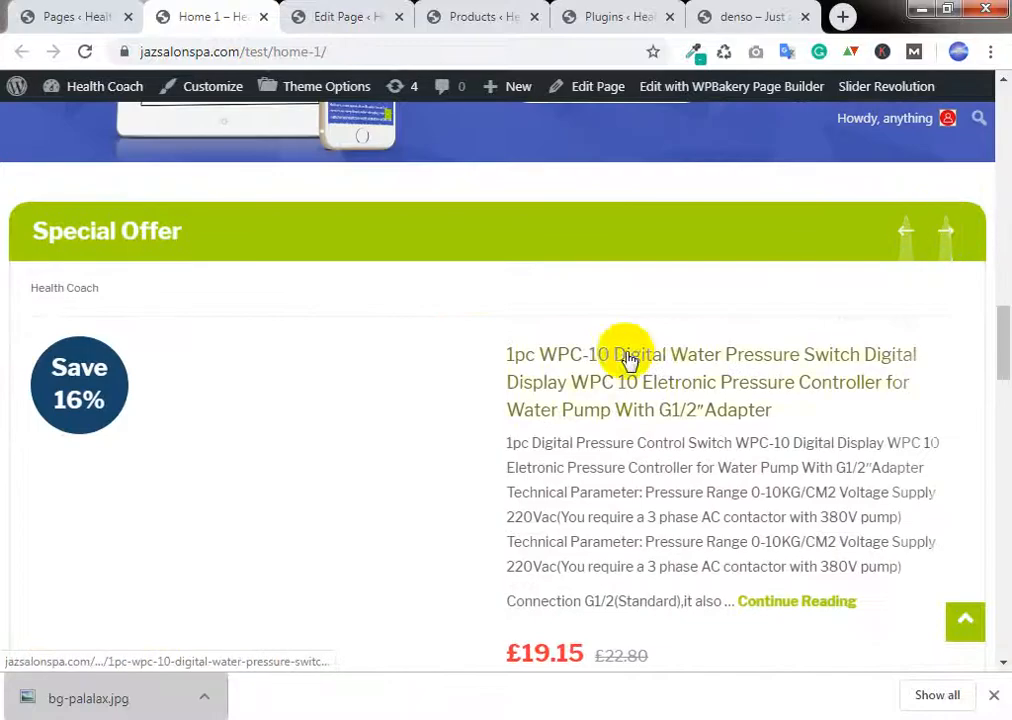
scroll(626, 357, down, 2)
scroll(656, 313, down, 1)
scroll(443, 327, up, 3)
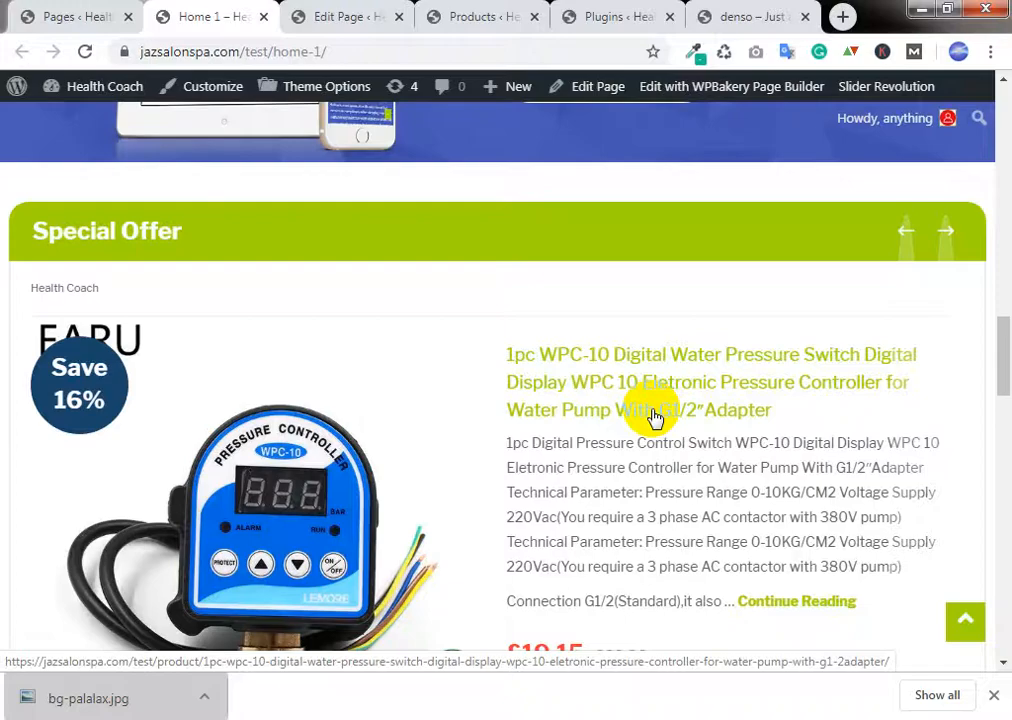
Step: Reopen the Apus Products Special element's settings in the page editor and review its chosen products
click(395, 14)
scroll(535, 240, down, 5)
scroll(530, 270, down, 4)
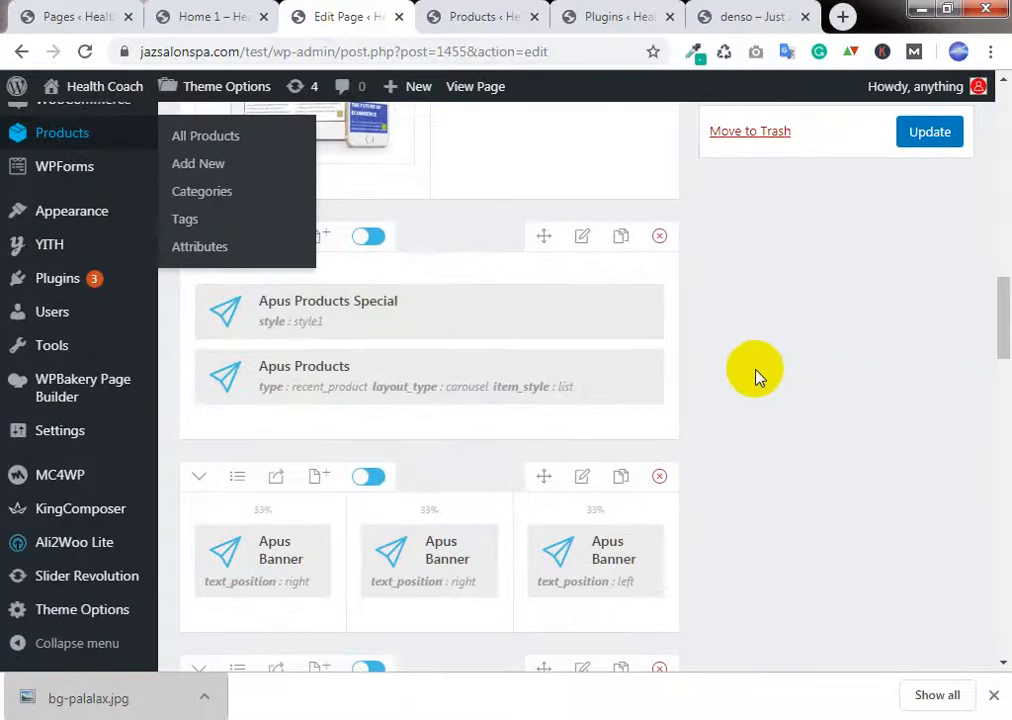
click(384, 317)
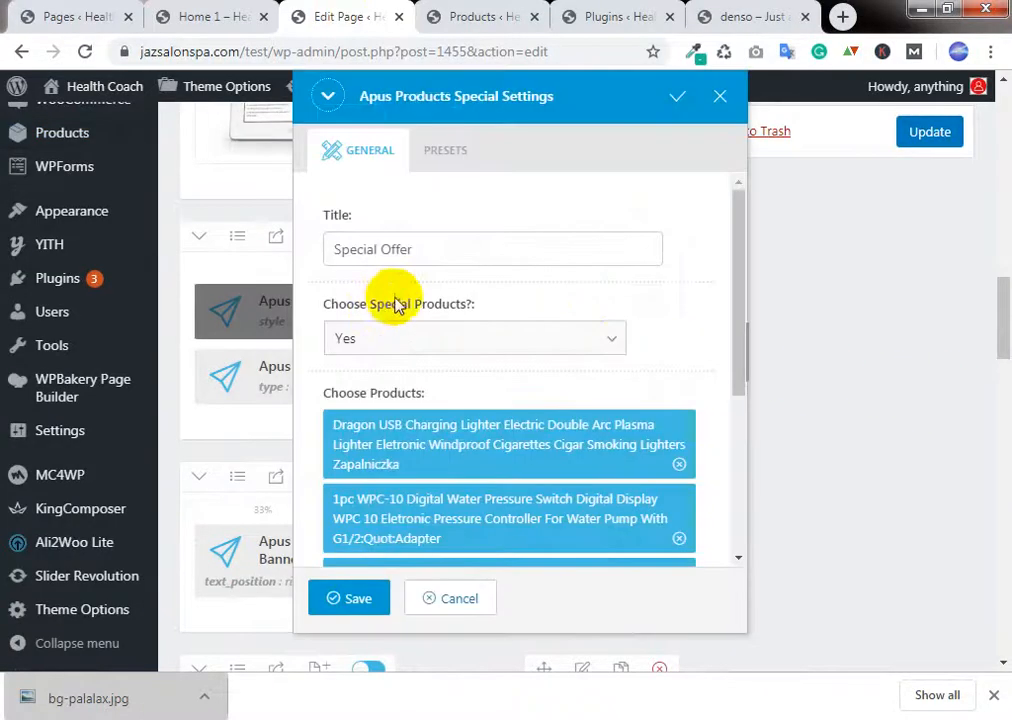
scroll(420, 375, down, 3)
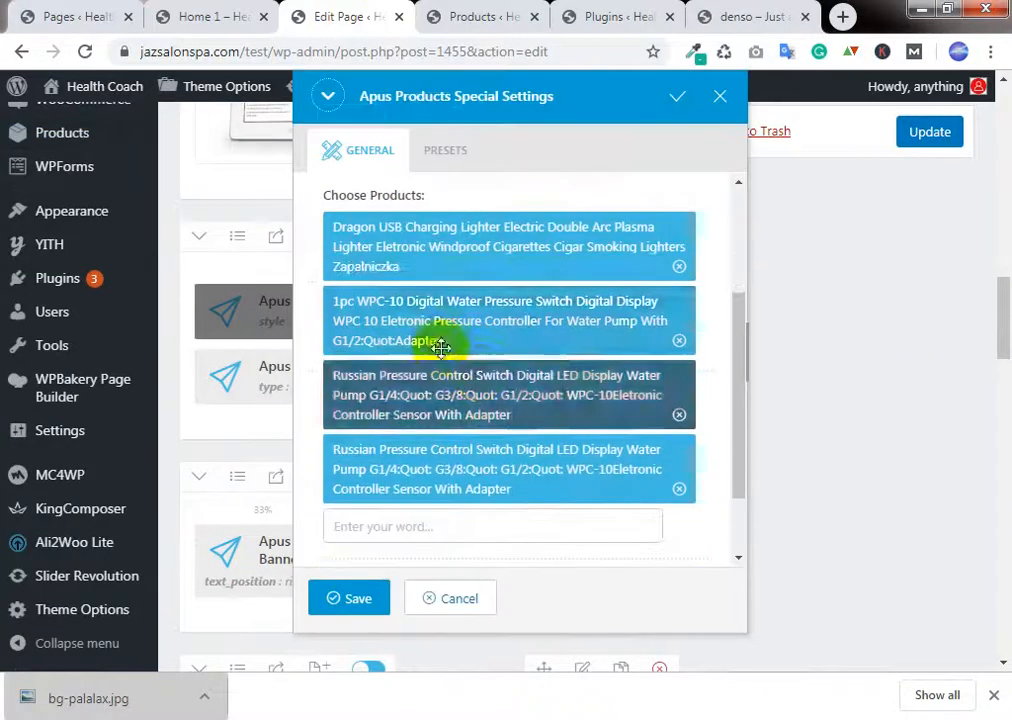
scroll(420, 420, down, 2)
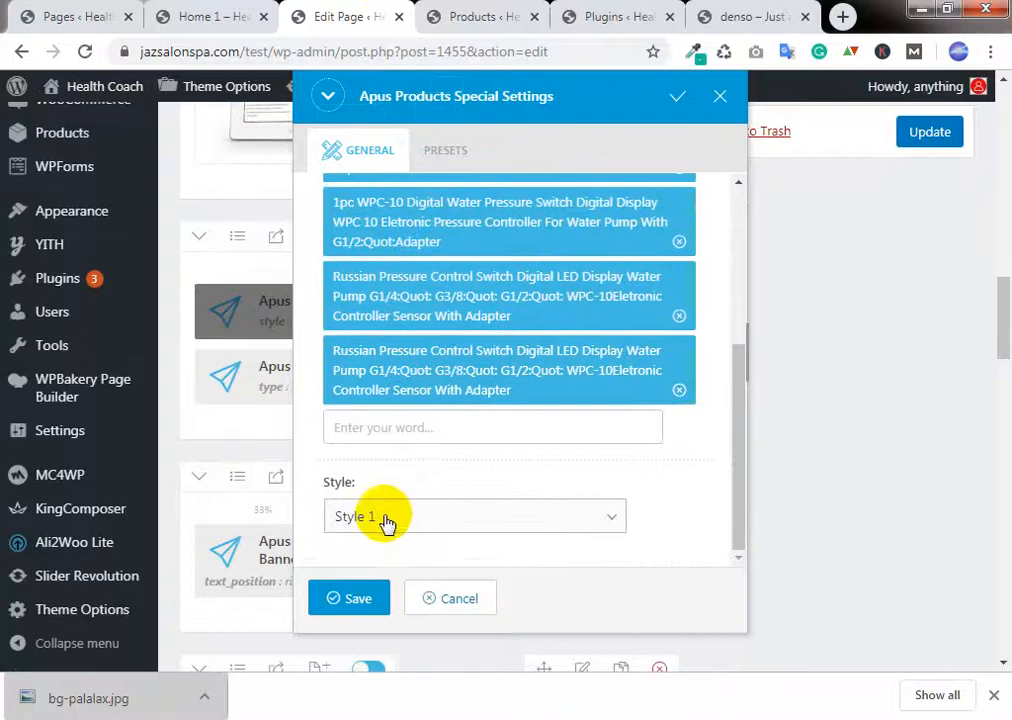
scroll(640, 478, down, 2)
scroll(580, 400, up, 5)
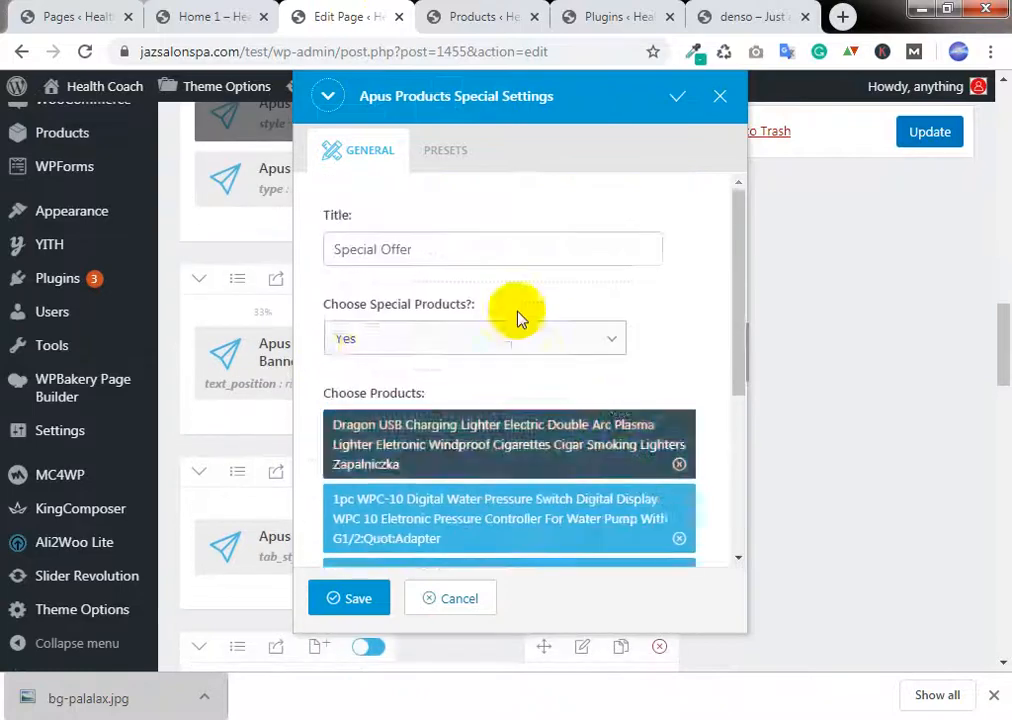
Step: Examine the Choose Special Products and Style settings of the Special Offer element
drag(368, 304, 537, 307)
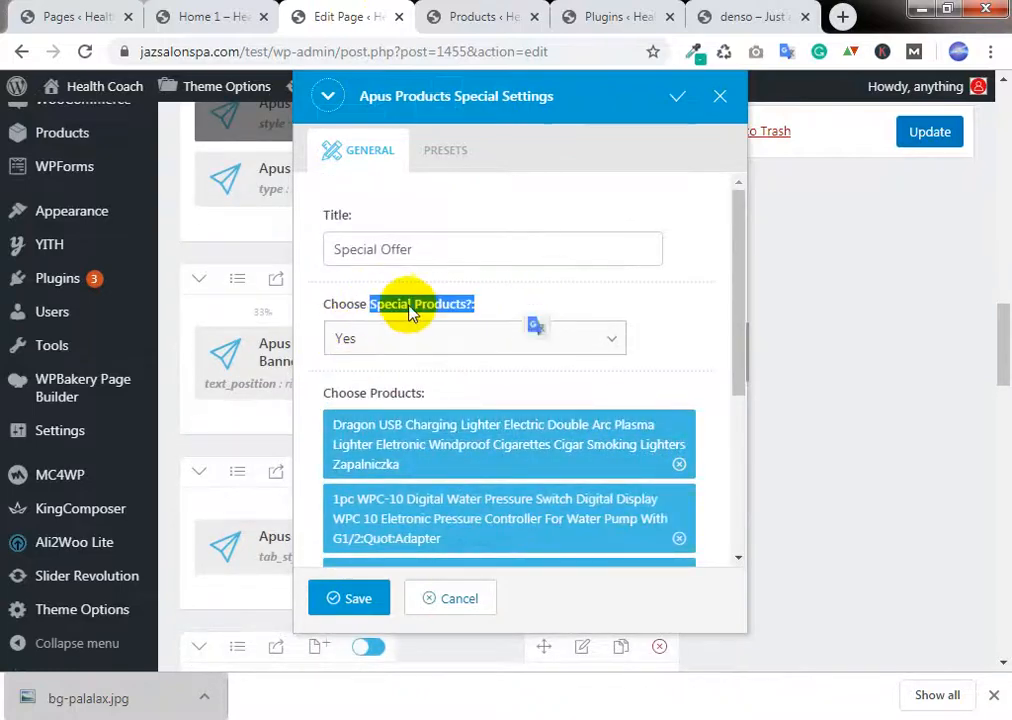
drag(367, 302, 480, 300)
scroll(674, 313, up, 3)
scroll(680, 318, down, 5)
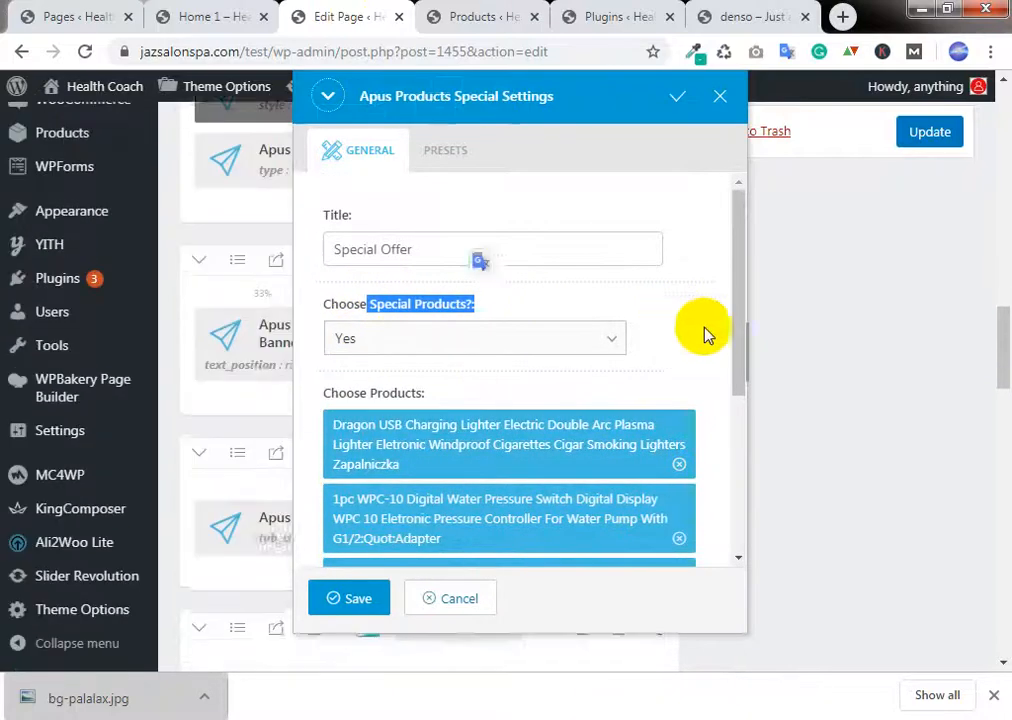
click(695, 317)
scroll(693, 315, down, 3)
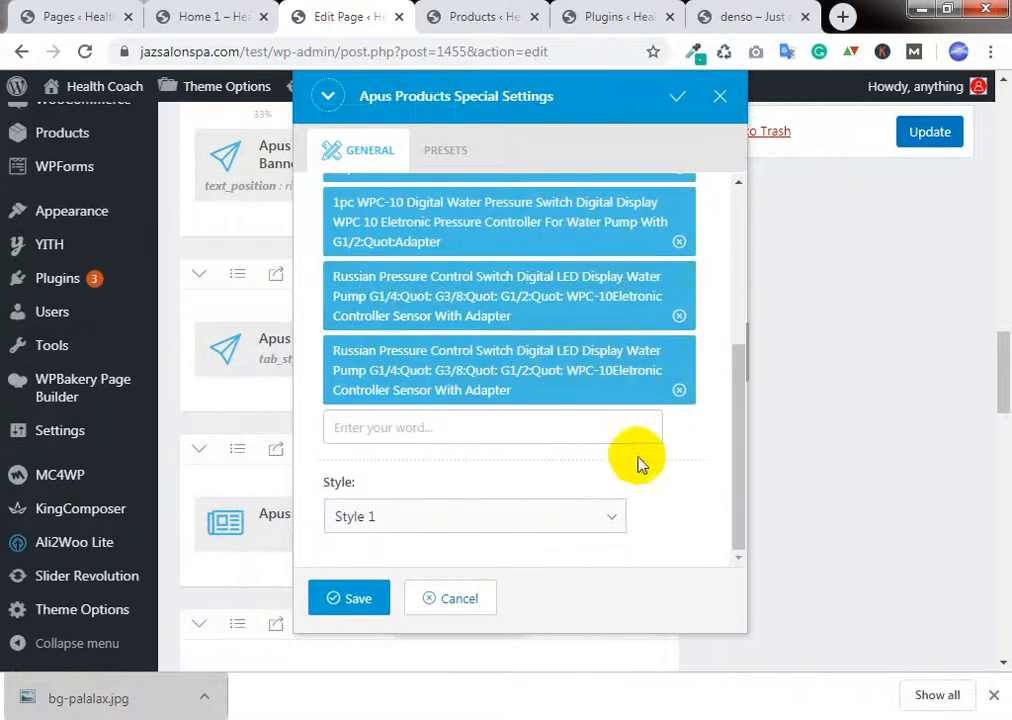
scroll(620, 470, down, 1)
click(501, 524)
click(622, 516)
scroll(700, 321, up, 5)
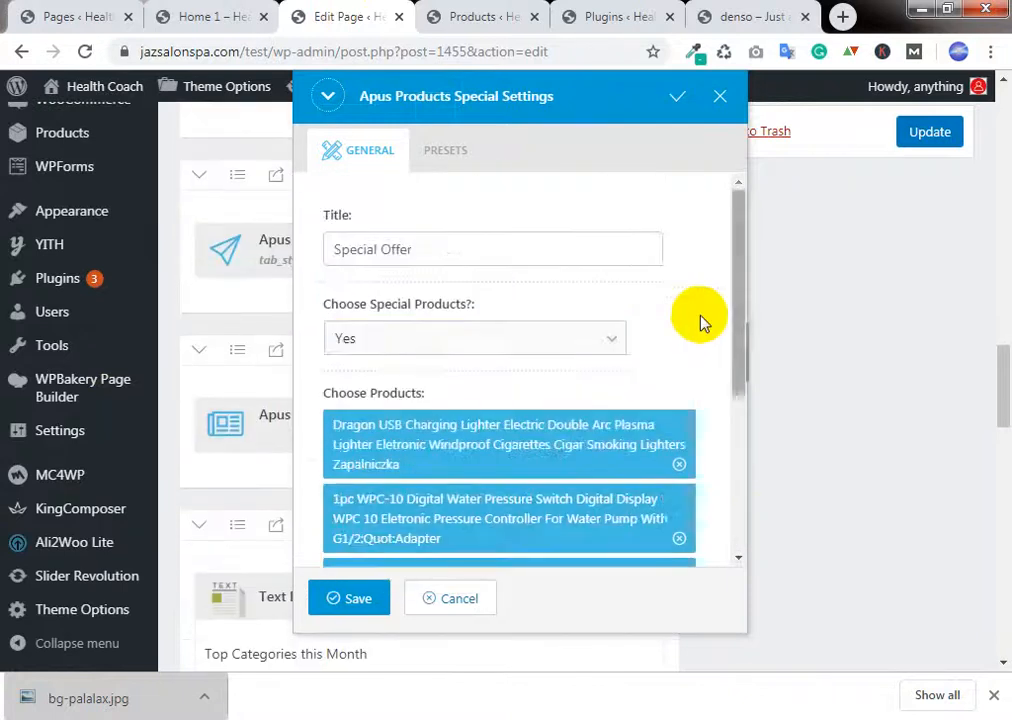
Step: Check the Special Offer element's presets, chosen products and available Style options, leaving the style selection as it is
click(441, 162)
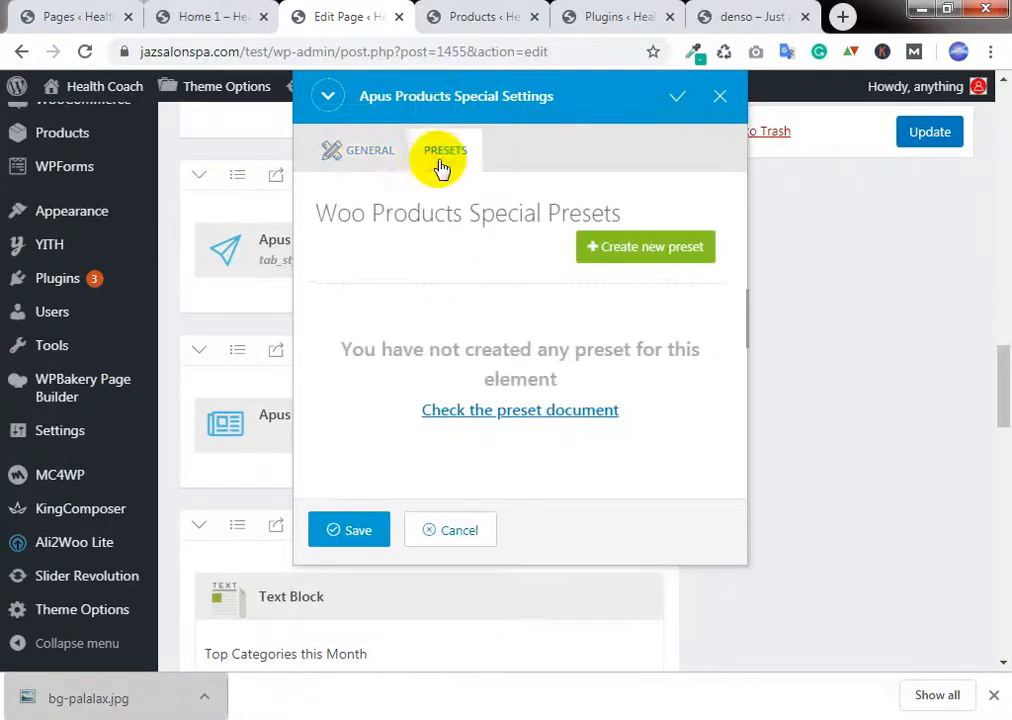
click(366, 151)
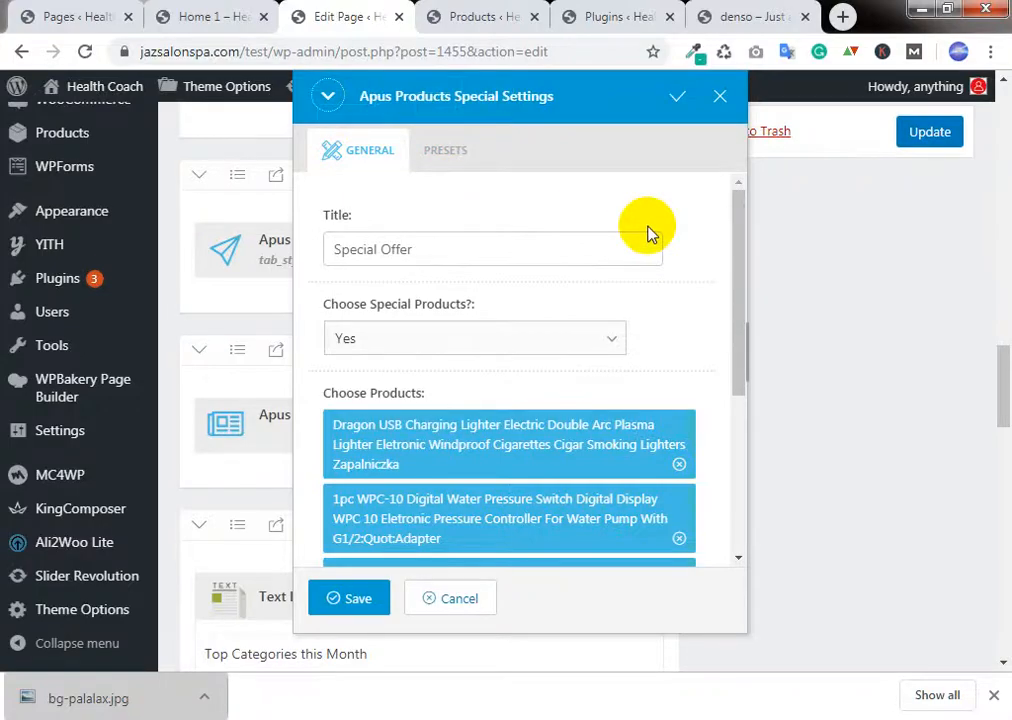
scroll(680, 340, down, 5)
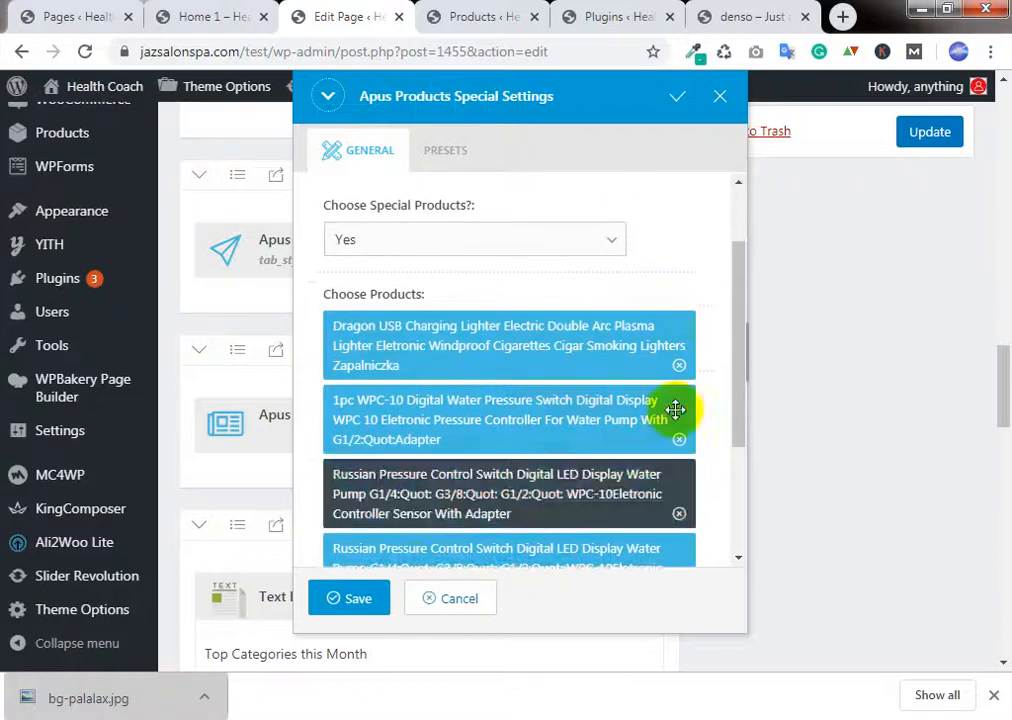
click(390, 518)
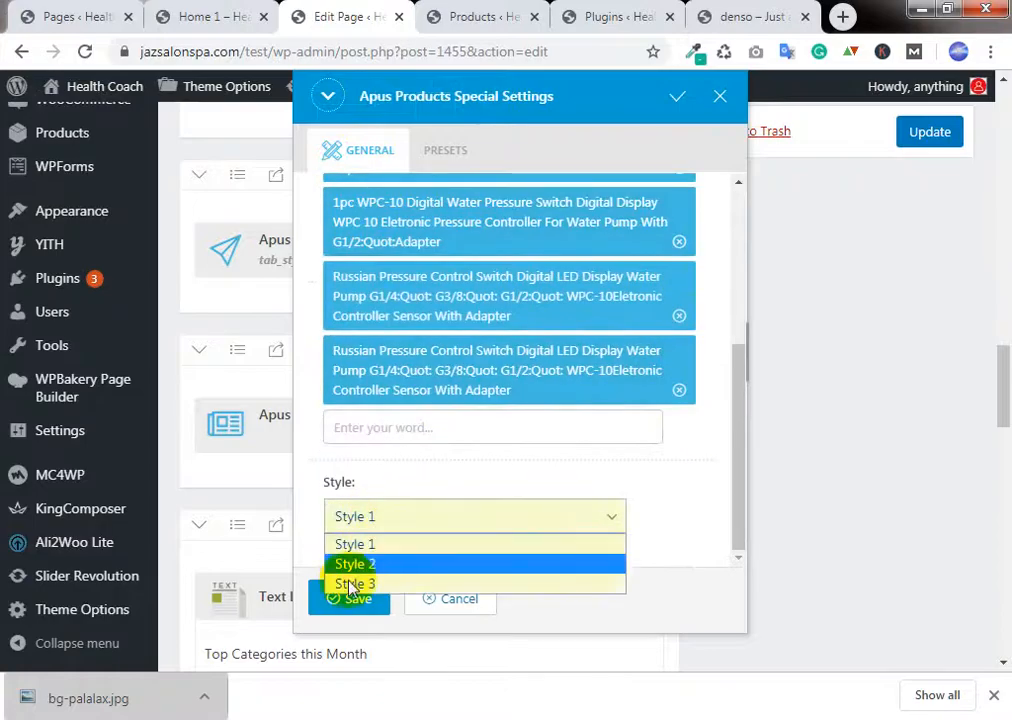
click(708, 466)
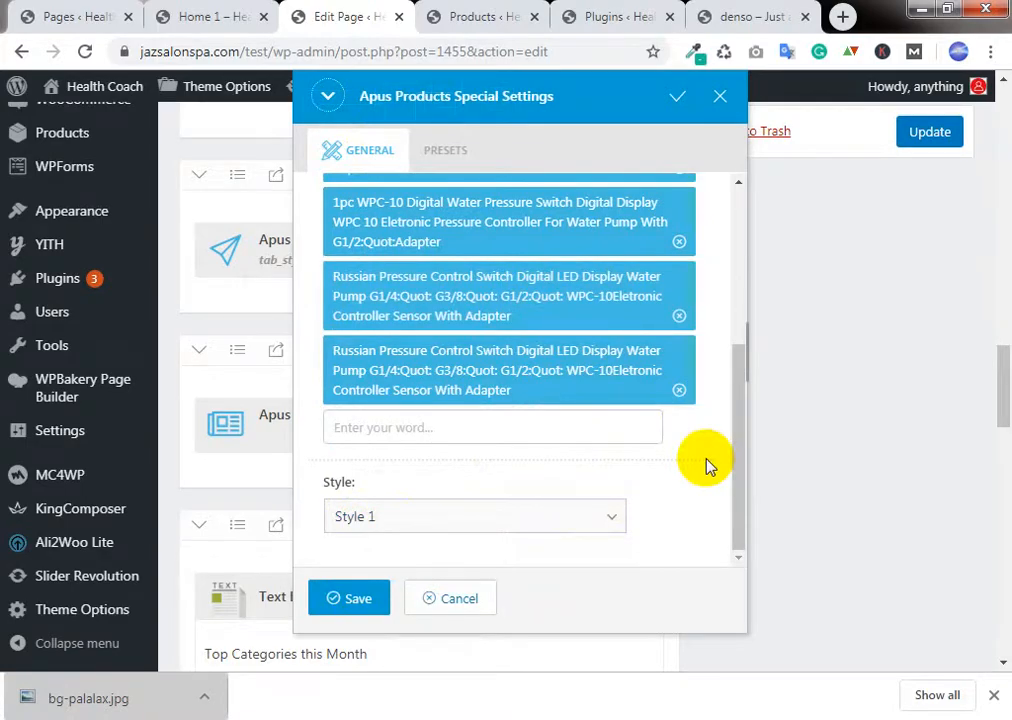
Step: Browse the Special Offer carousel on the denso demo and examine its product slides and store label
click(730, 12)
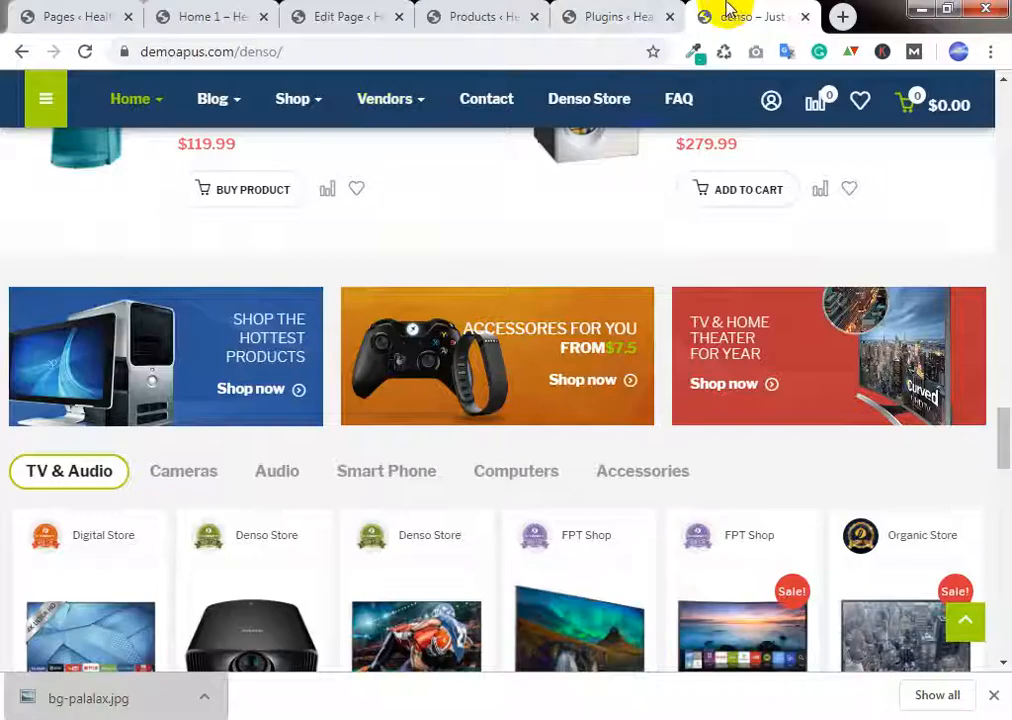
scroll(853, 460, down, 10)
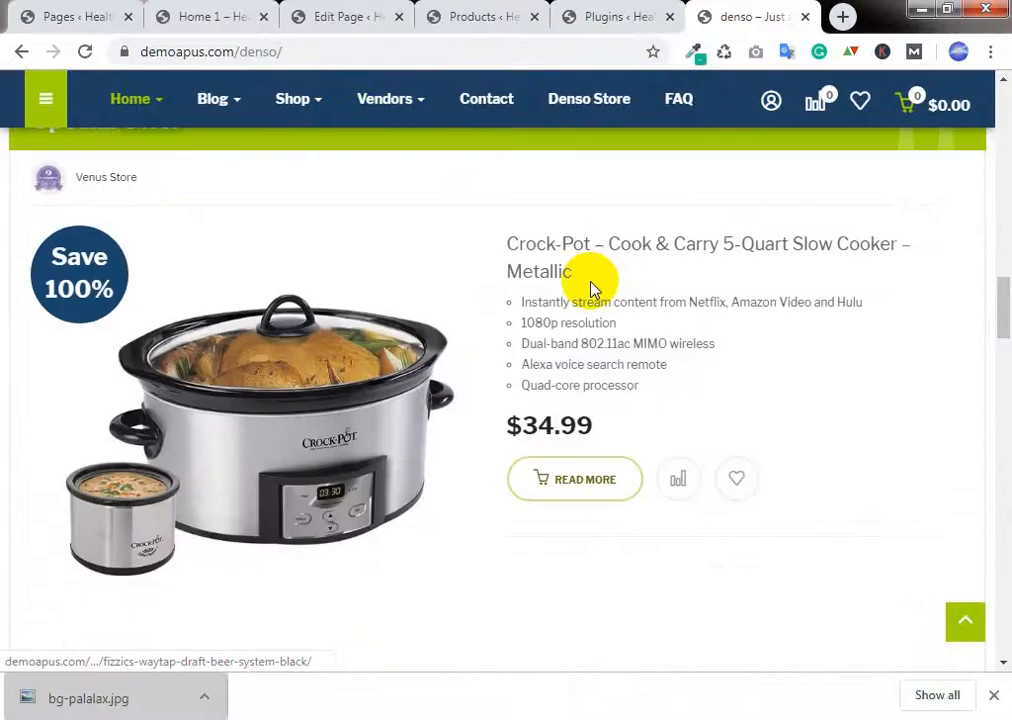
scroll(965, 232, up, 1)
click(952, 220)
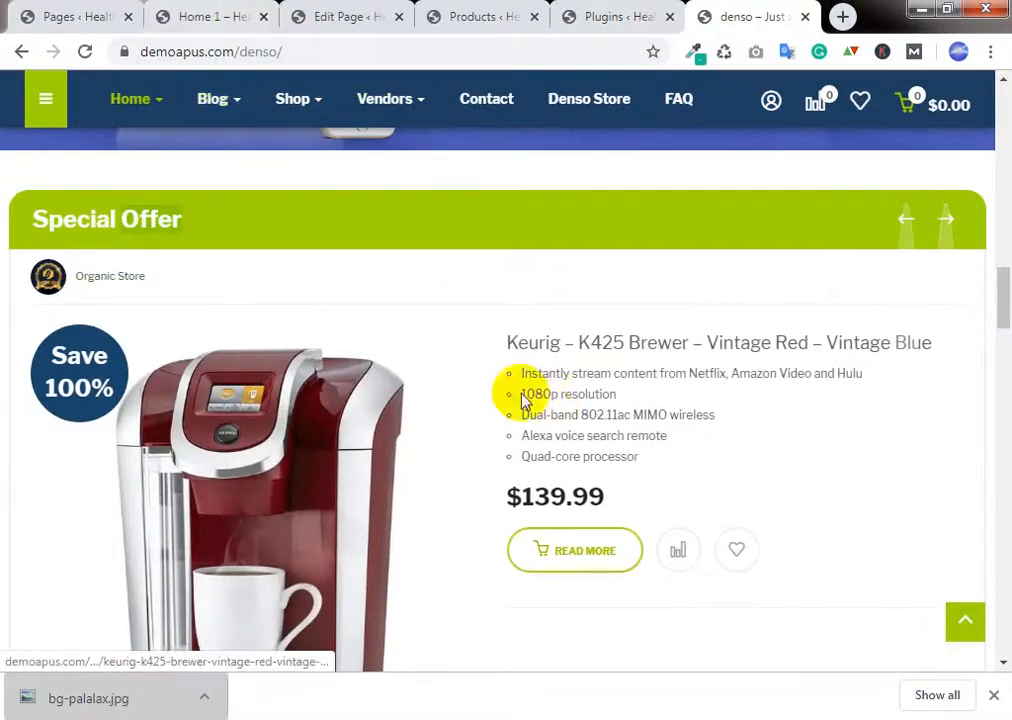
click(949, 224)
click(904, 220)
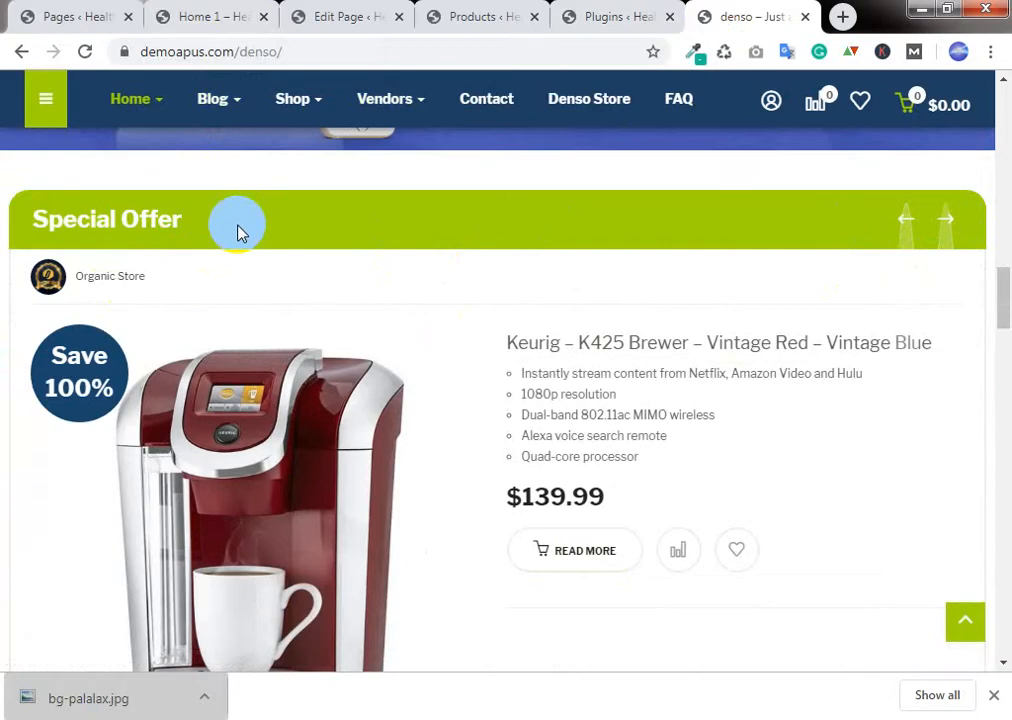
Step: Compare the store label above the Special Offer products on the live Home 1 page with the denso demo's store logo and name
click(232, 12)
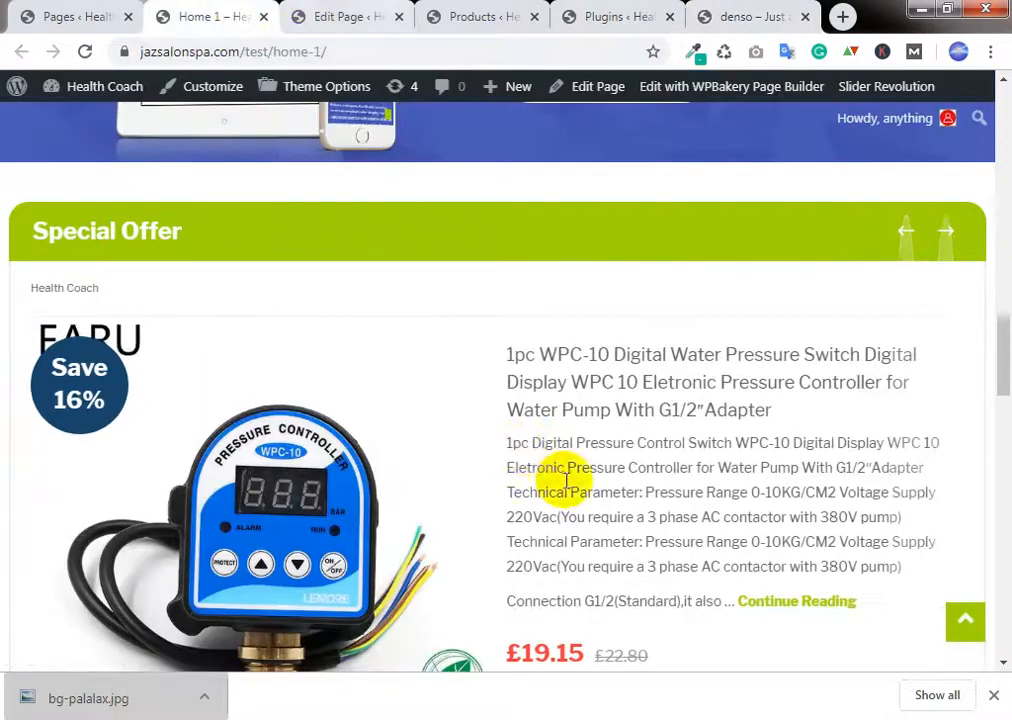
scroll(745, 407, up, 1)
click(942, 345)
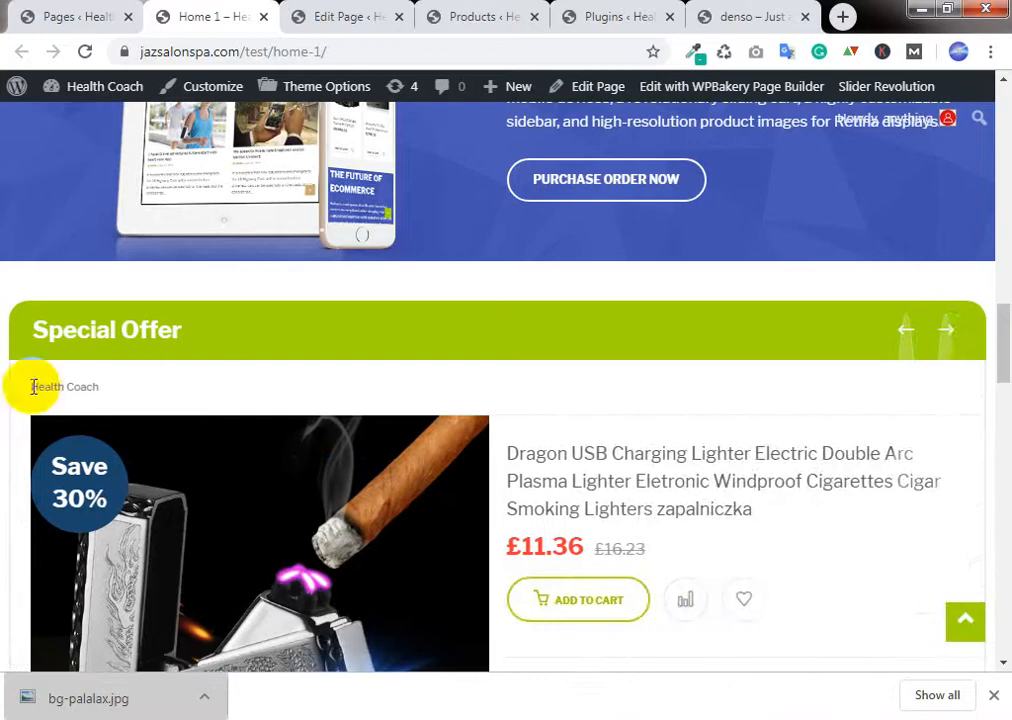
click(705, 17)
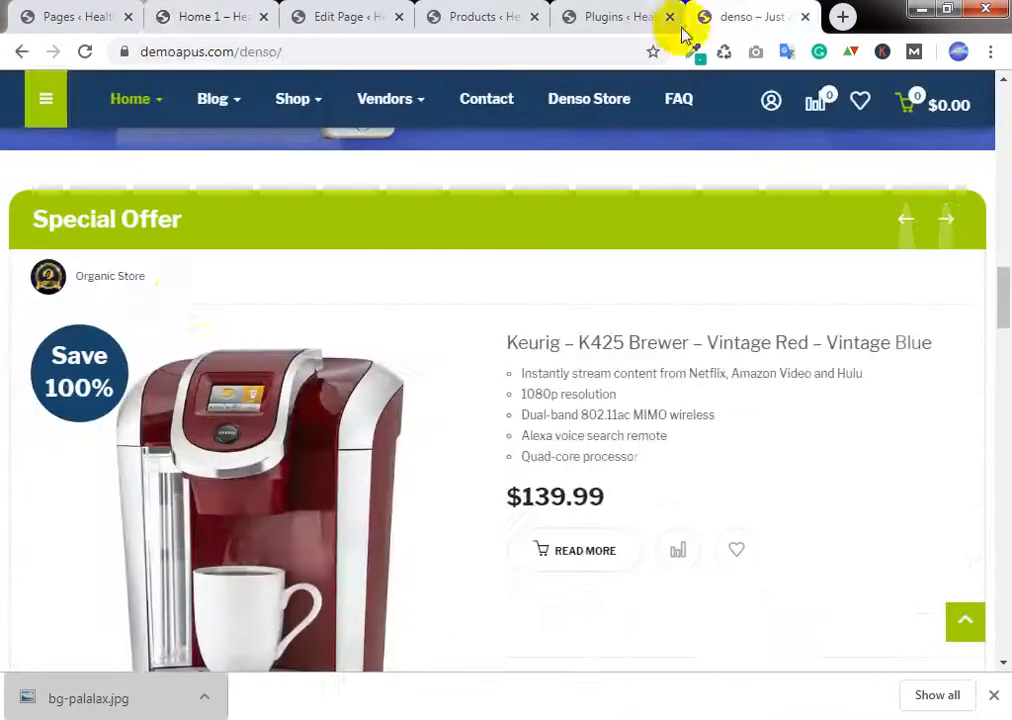
click(235, 12)
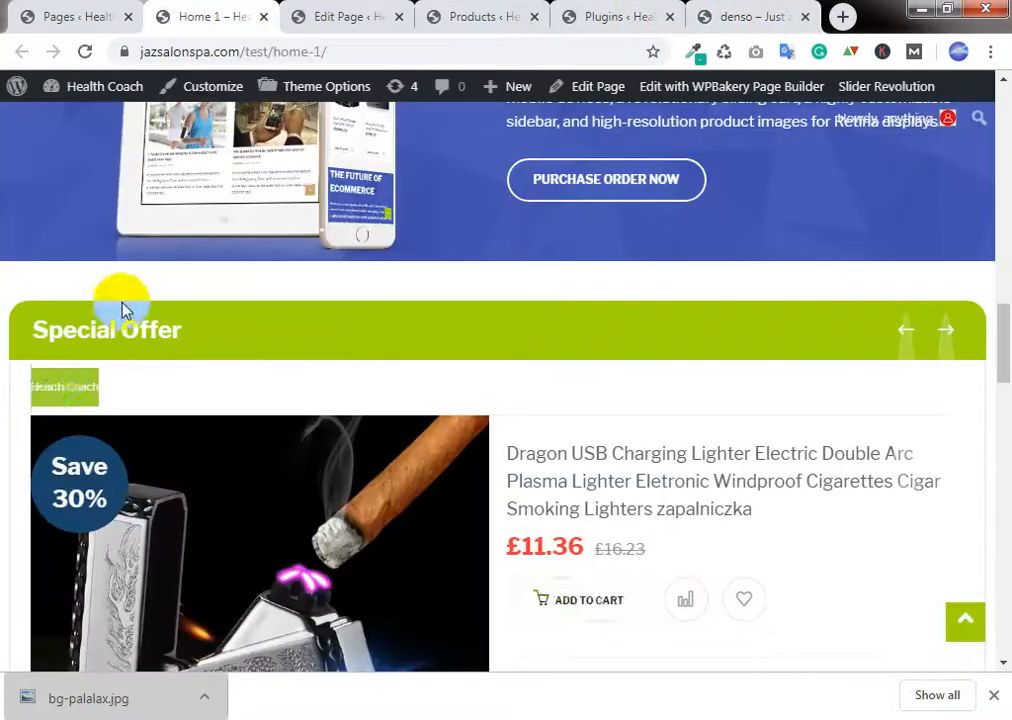
click(51, 385)
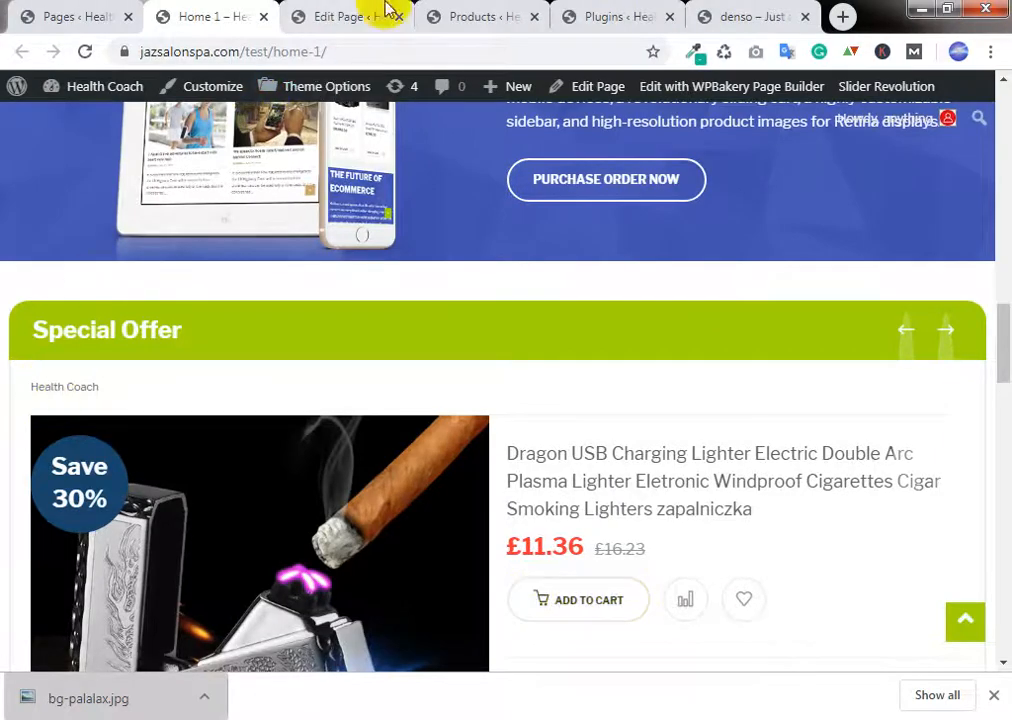
Step: Open the product categories admin page and save the Organic Store logo from the denso demo as Layer-918-150x150.jpg
click(468, 14)
scroll(100, 342, down, 2)
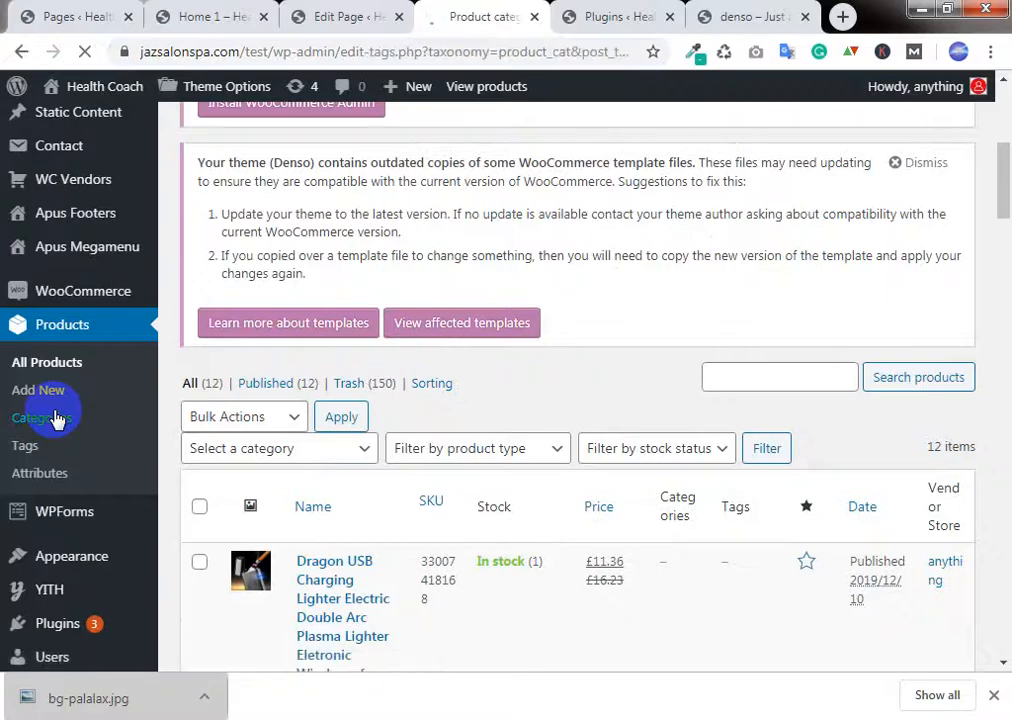
click(705, 14)
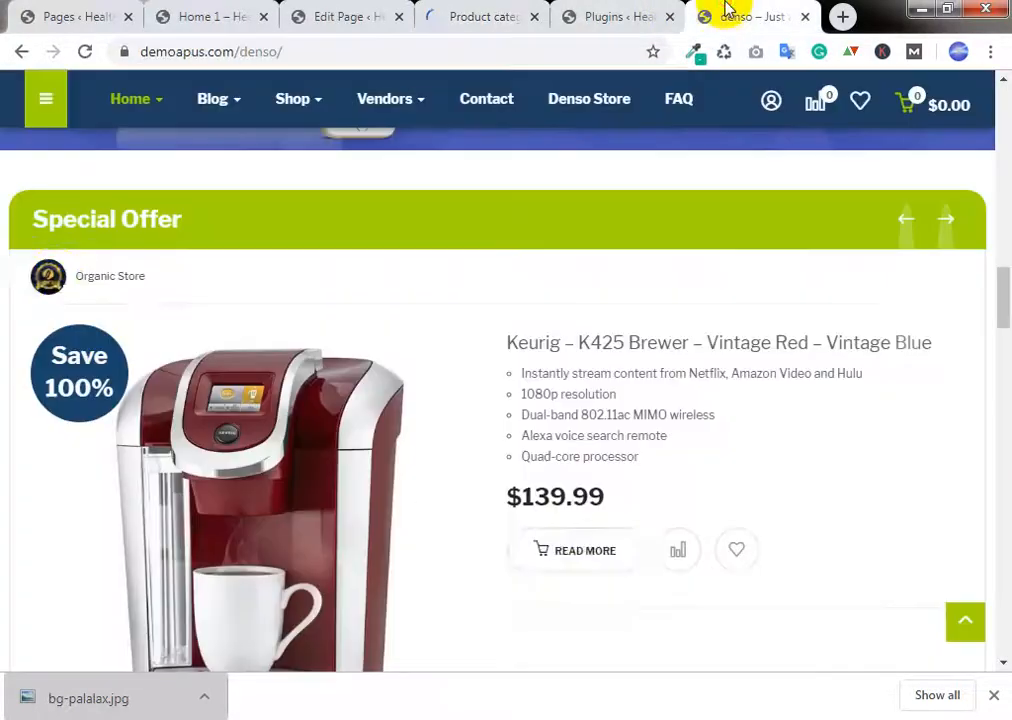
right_click(56, 279)
click(106, 316)
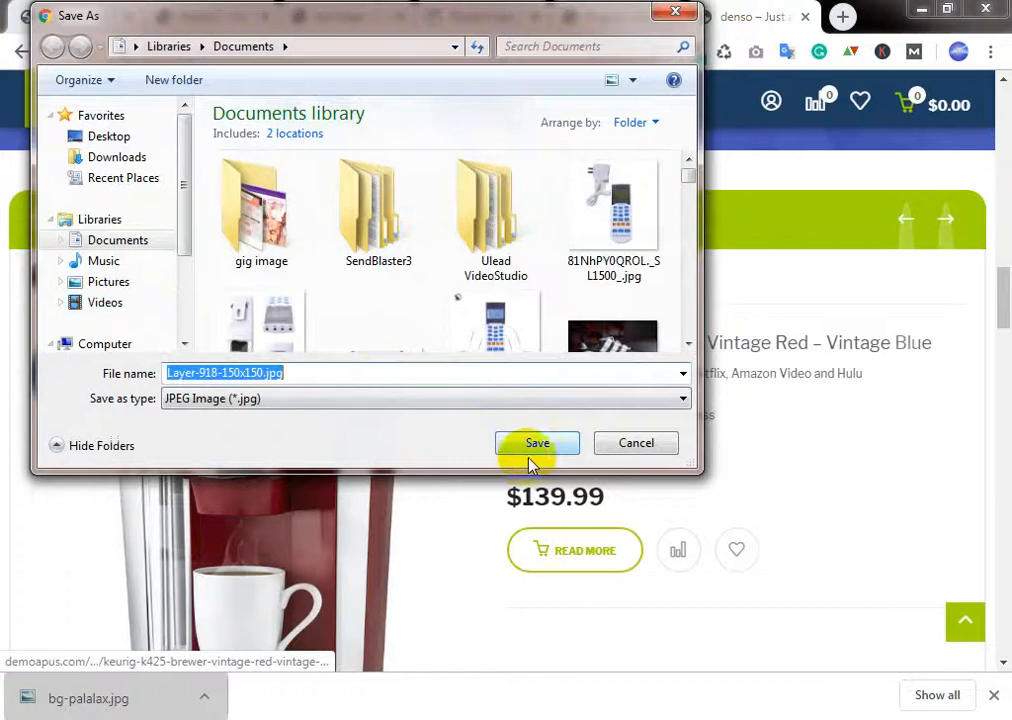
click(532, 464)
Step: Increase the number of product categories listed per page in the screen options and apply the change
click(486, 12)
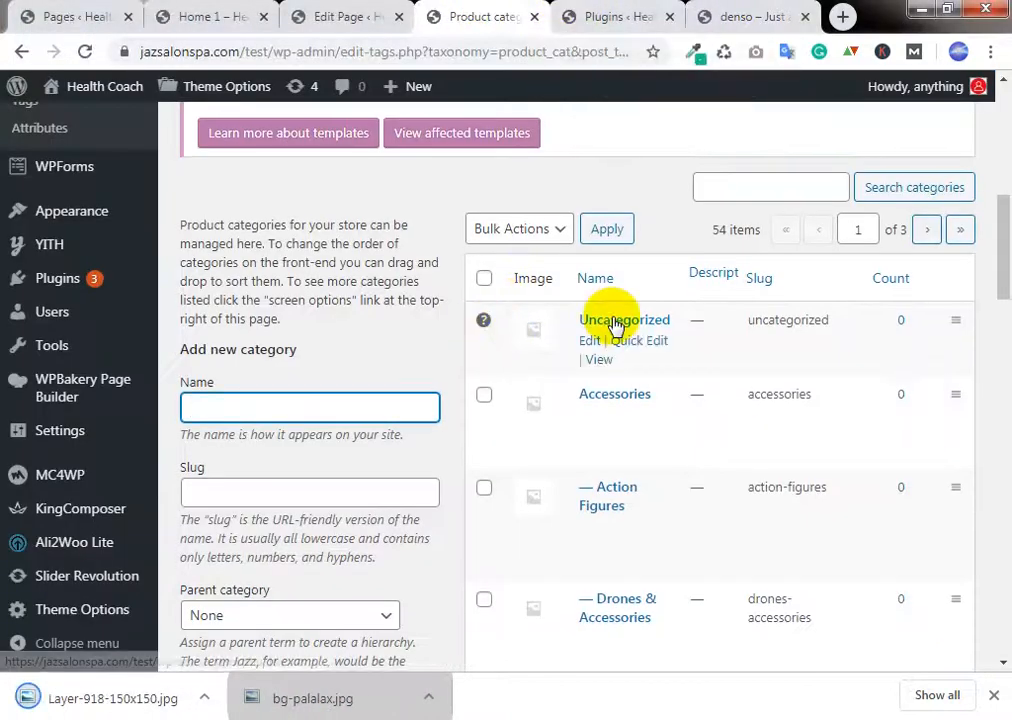
scroll(612, 323, down, 5)
scroll(612, 323, down, 14)
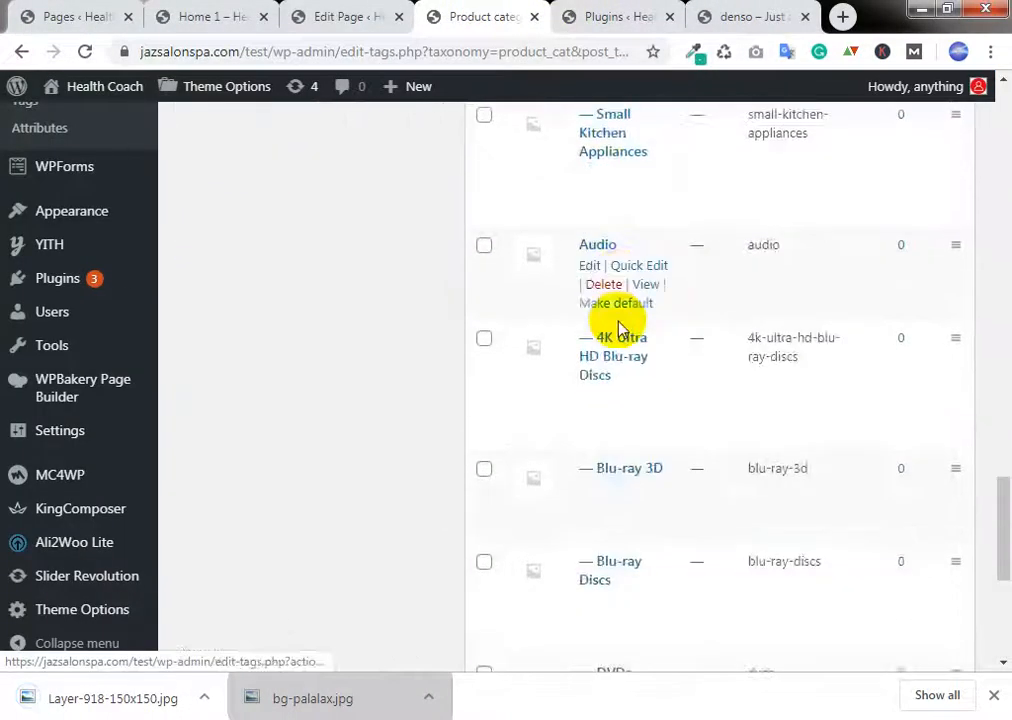
scroll(622, 336, up, 20)
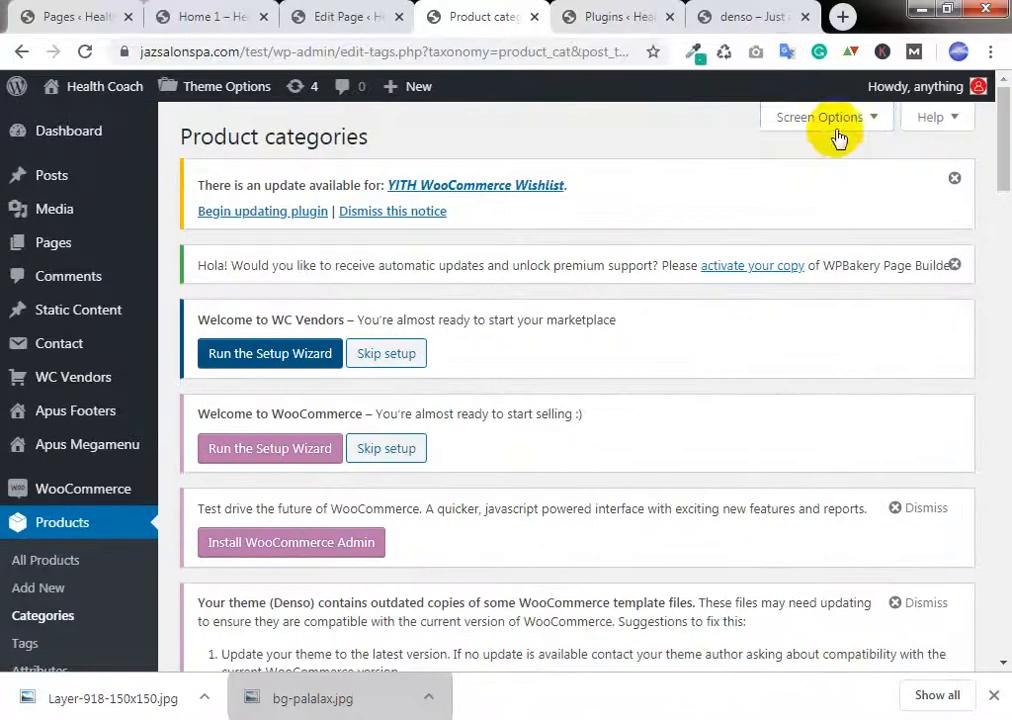
click(838, 138)
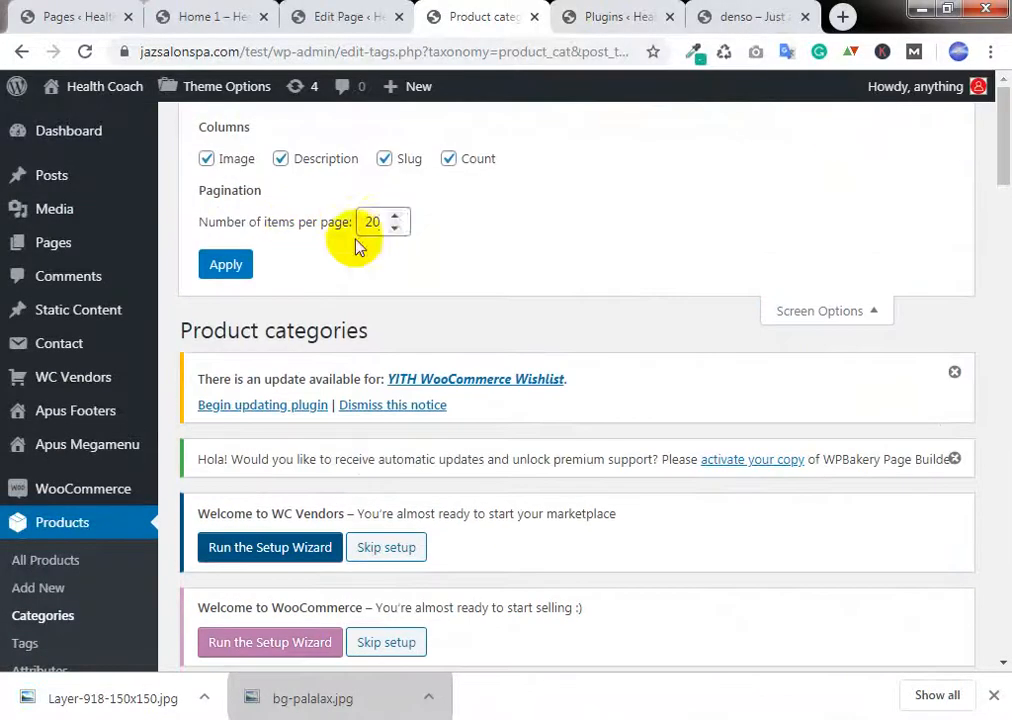
drag(384, 221, 338, 235)
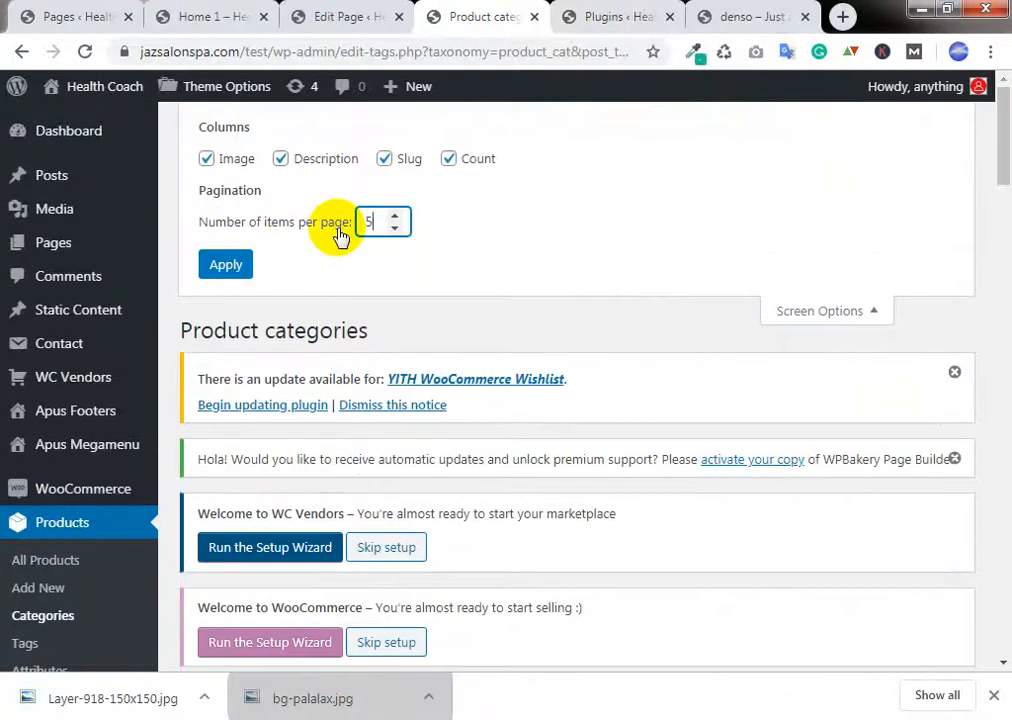
key(Return)
Step: Look through the product categories list, examining the parent and child categories with their images and product counts
scroll(718, 242, down, 13)
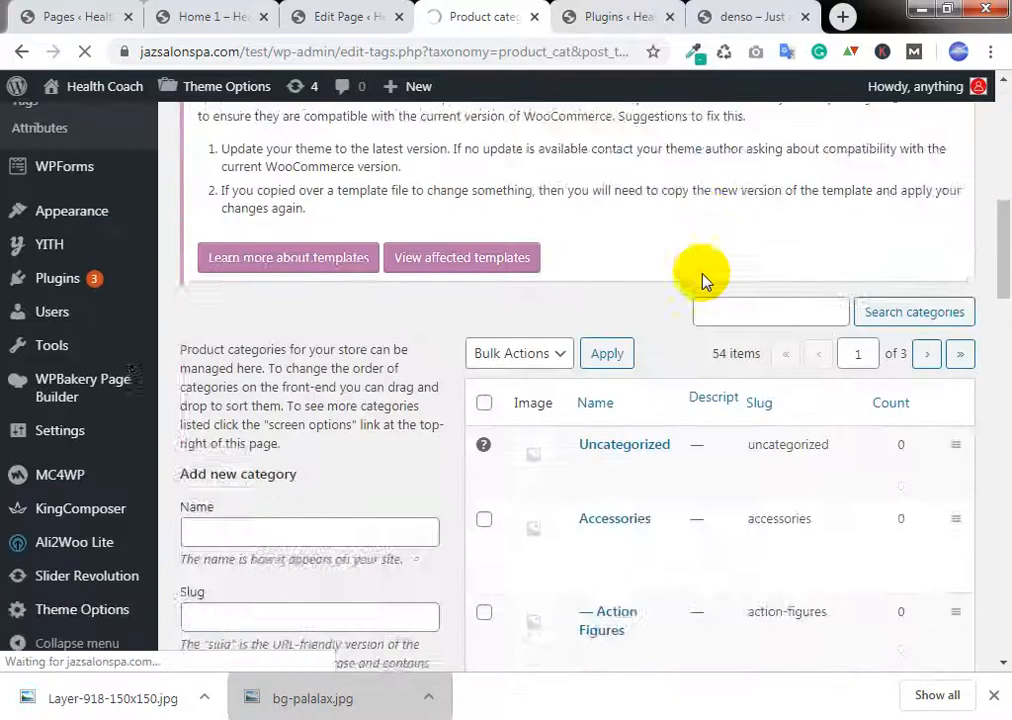
scroll(690, 360, down, 10)
scroll(671, 361, up, 20)
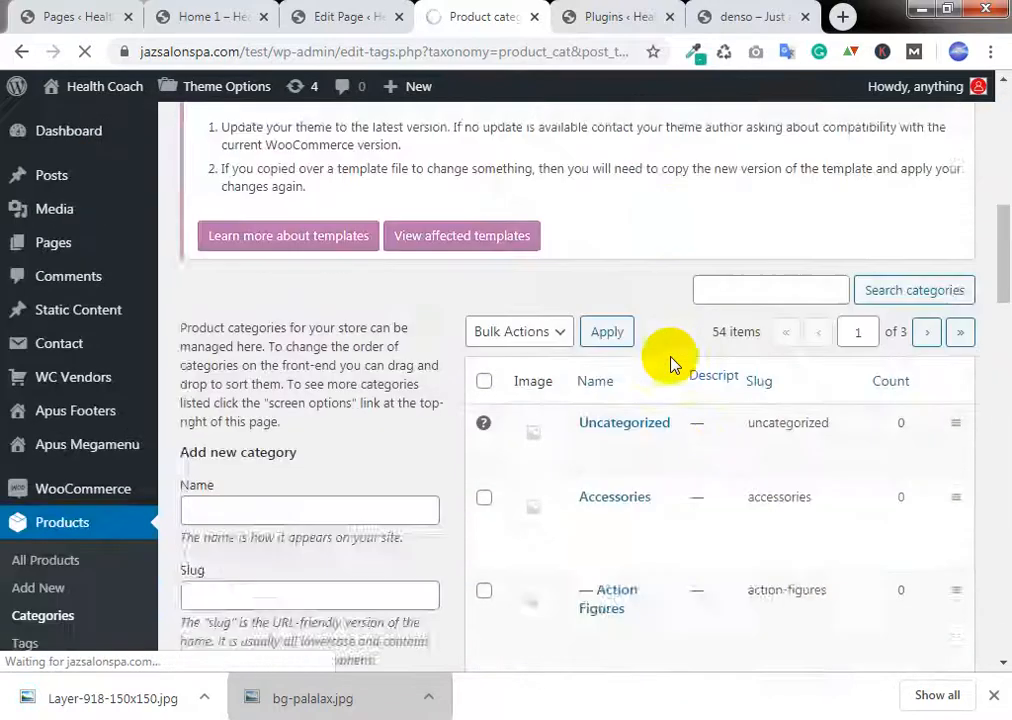
scroll(779, 402, down, 5)
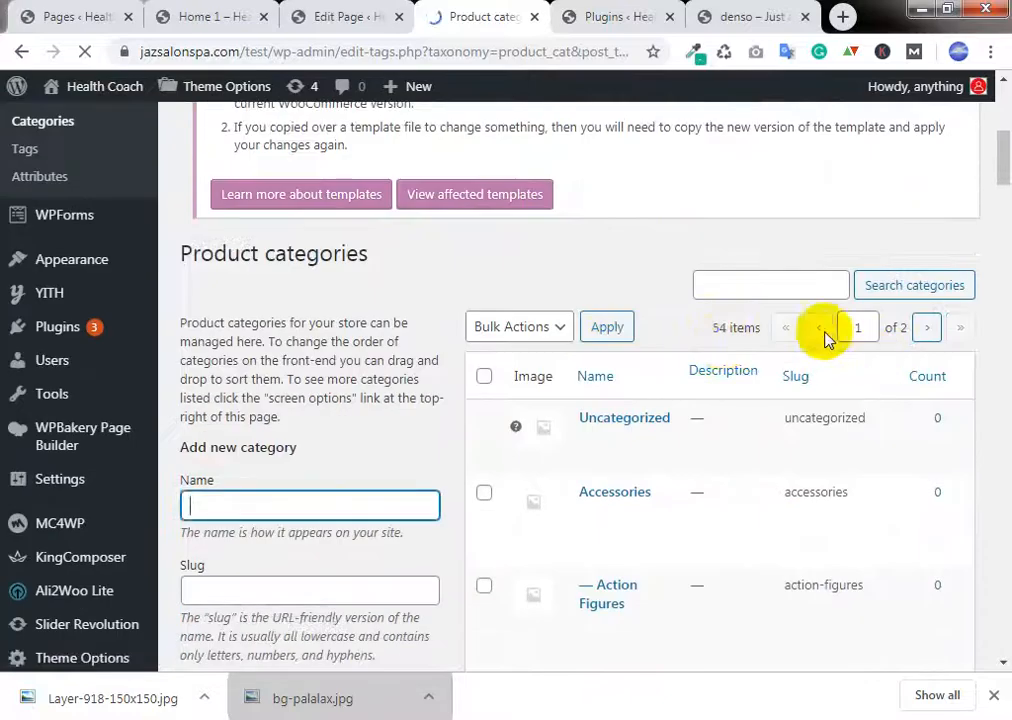
scroll(648, 339, down, 15)
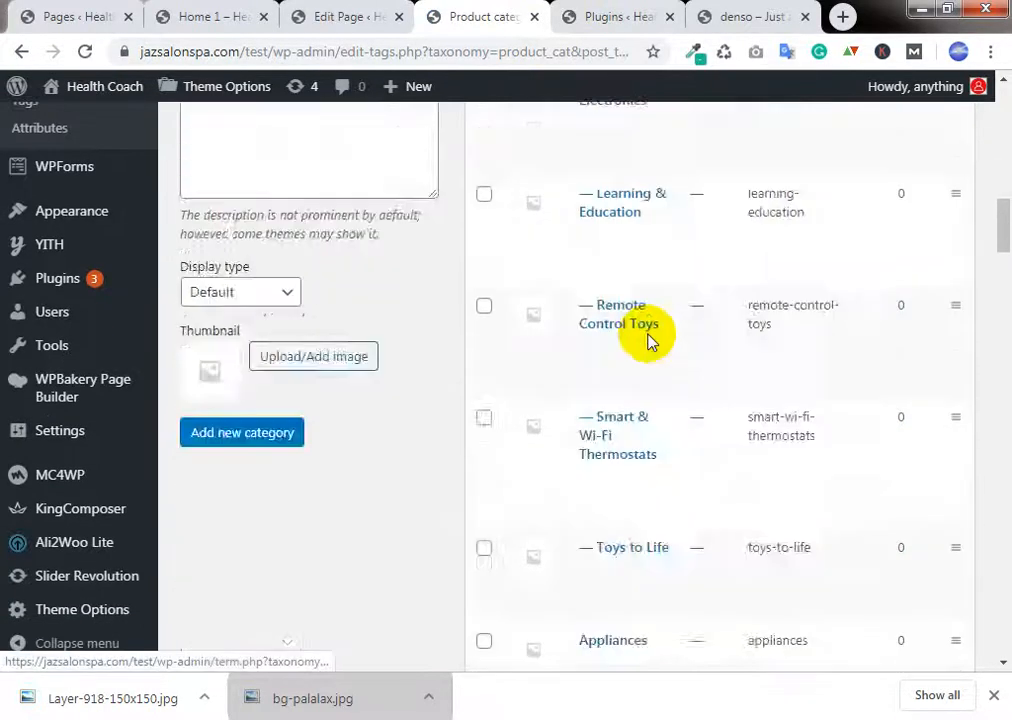
scroll(650, 355, down, 20)
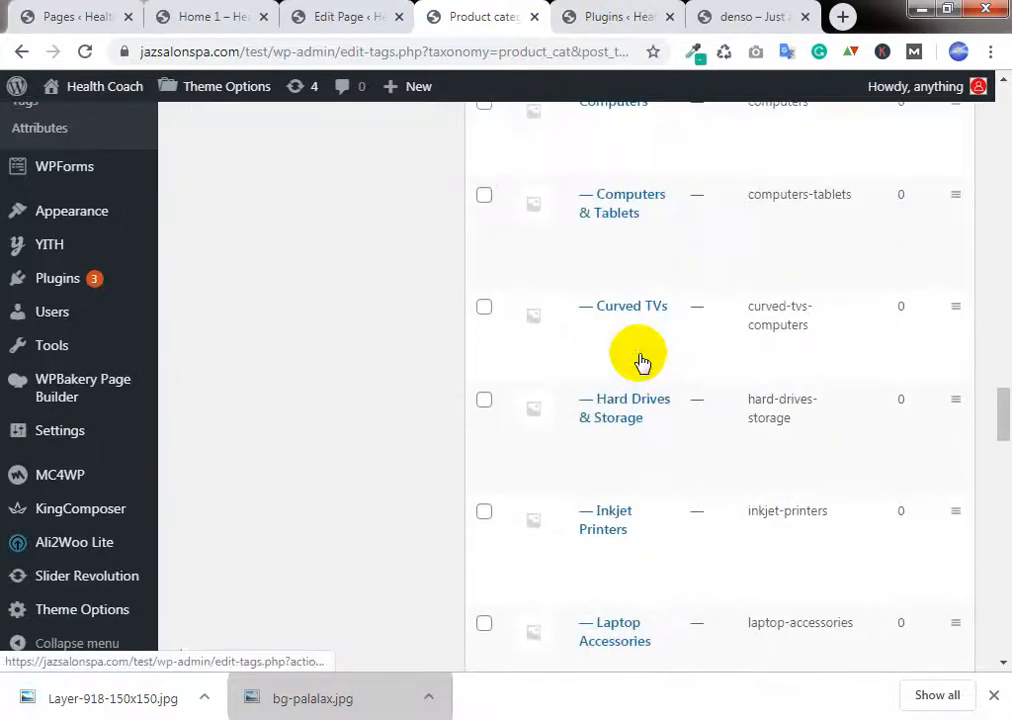
scroll(648, 358, down, 10)
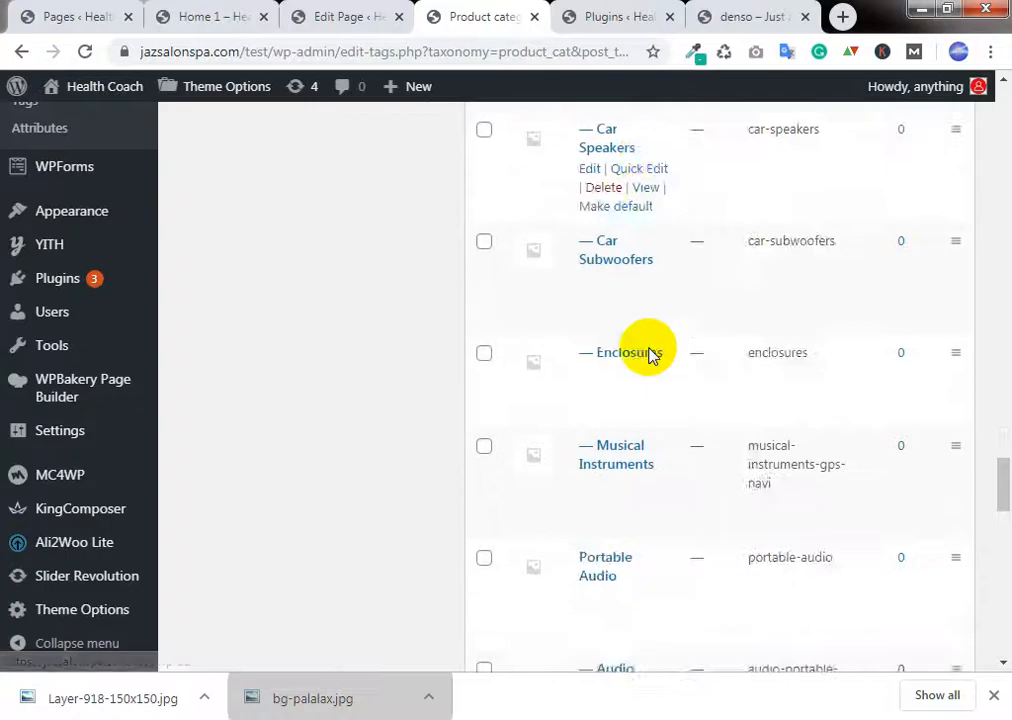
scroll(650, 352, down, 4)
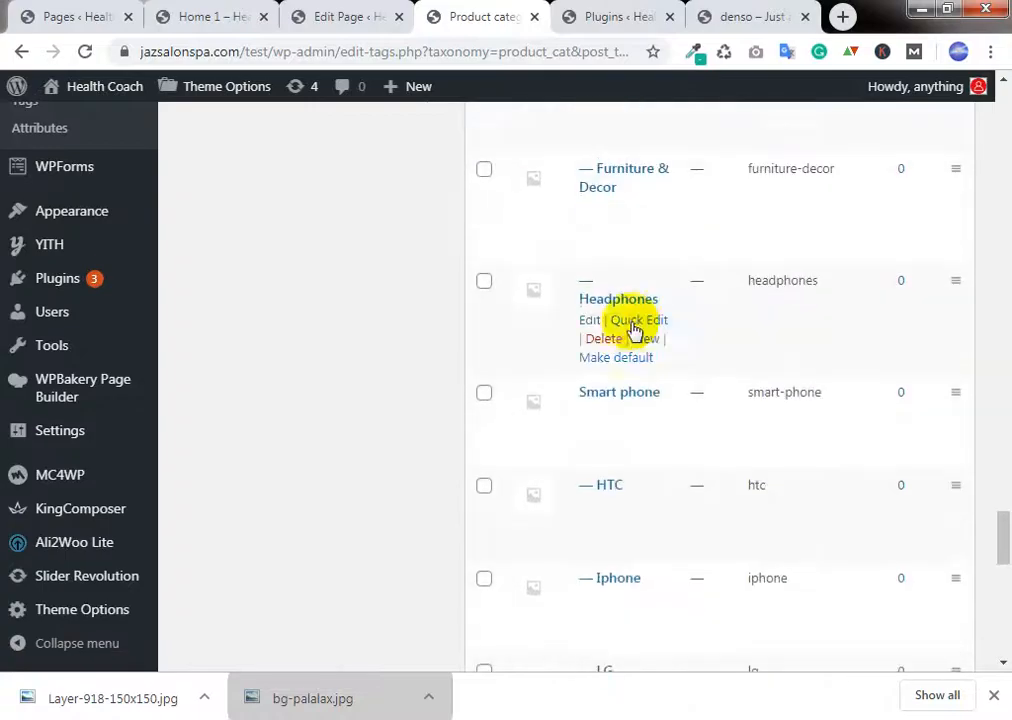
scroll(650, 308, down, 3)
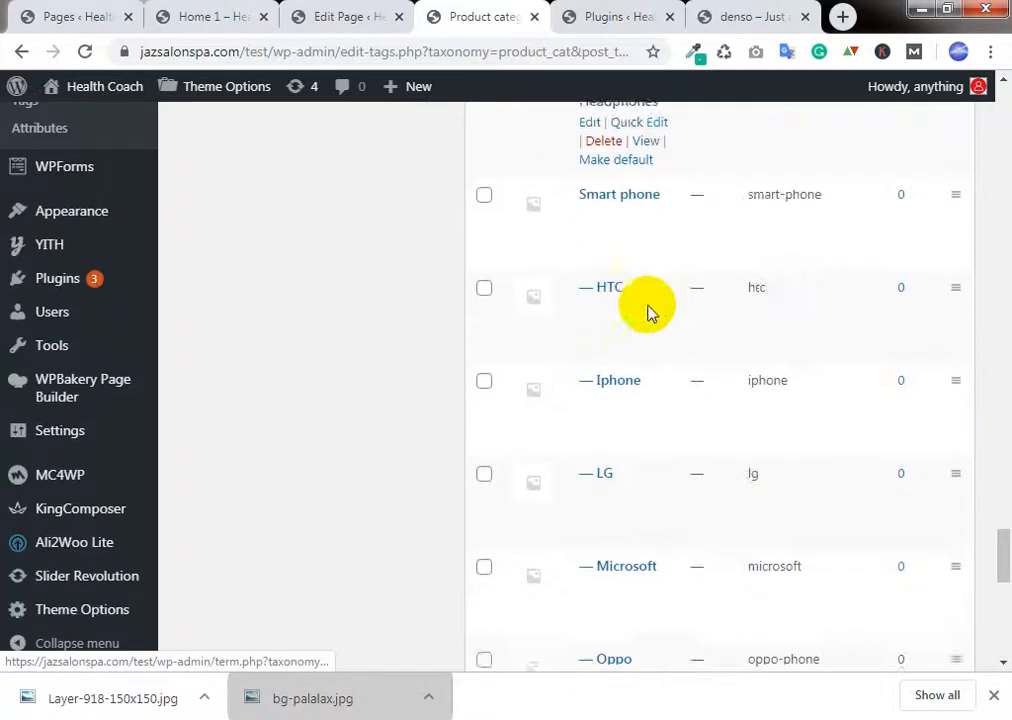
scroll(650, 312, down, 8)
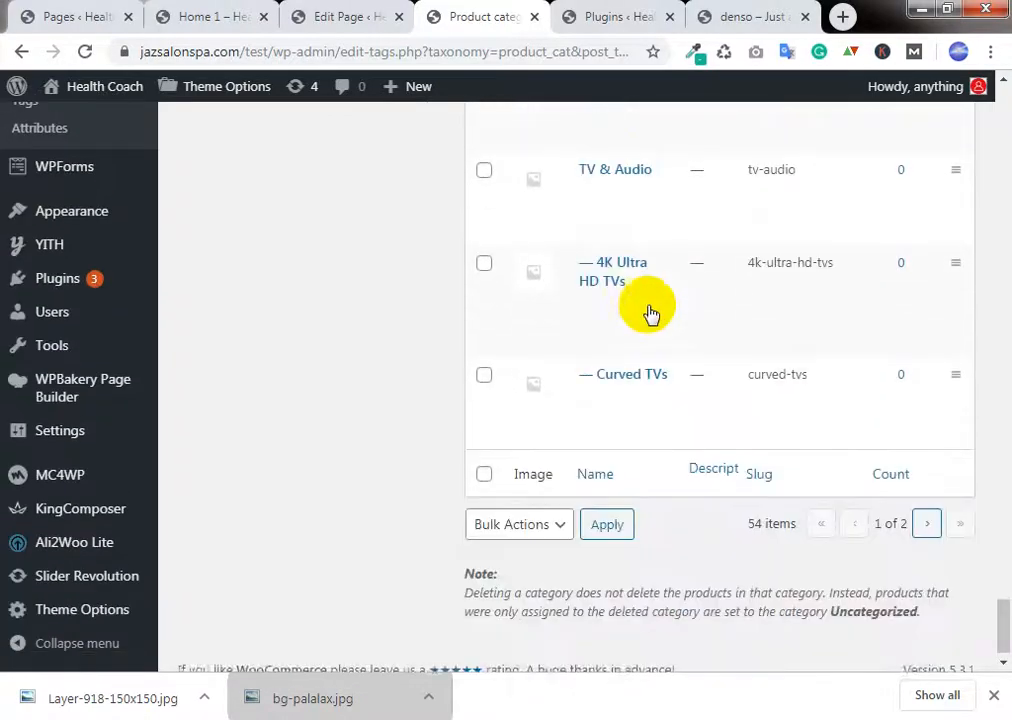
scroll(605, 342, up, 10)
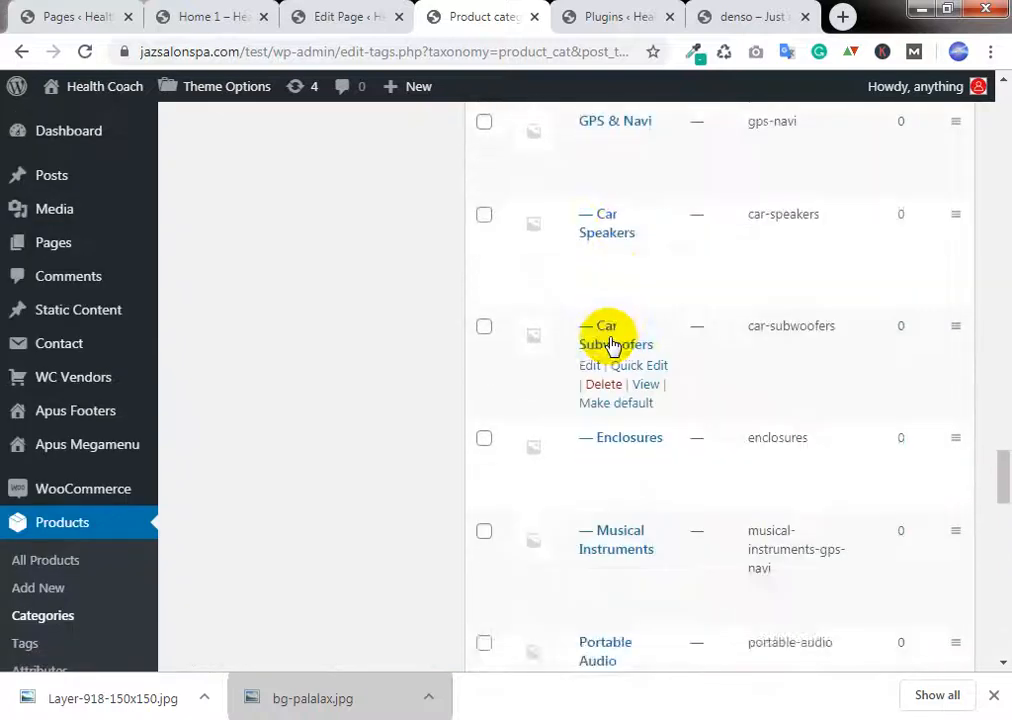
scroll(625, 337, up, 5)
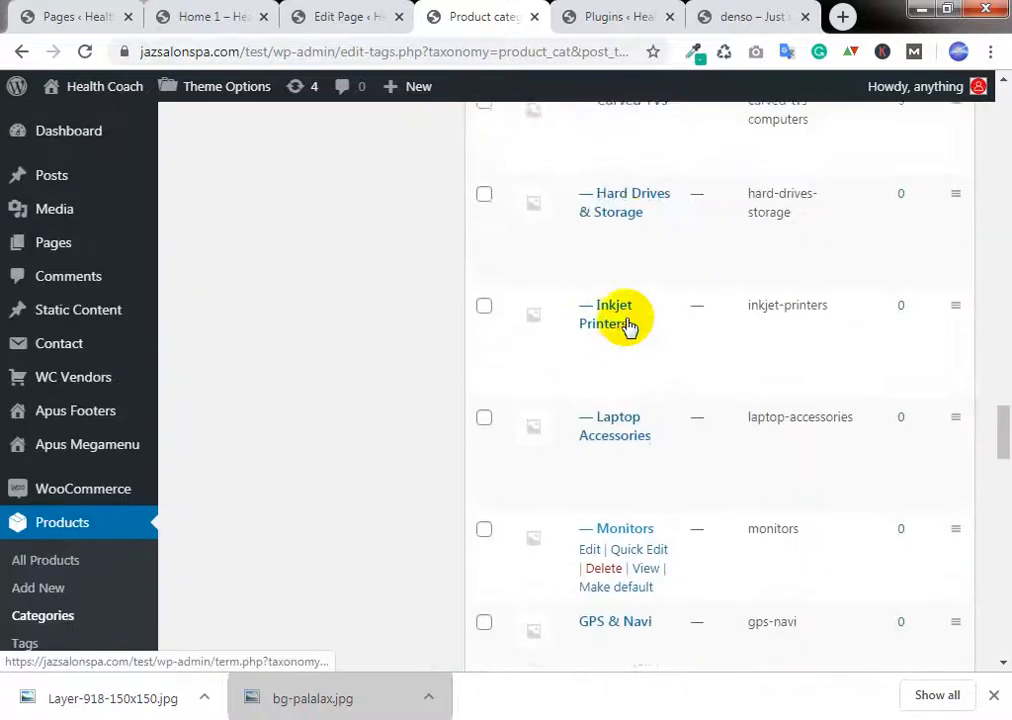
scroll(665, 311, up, 5)
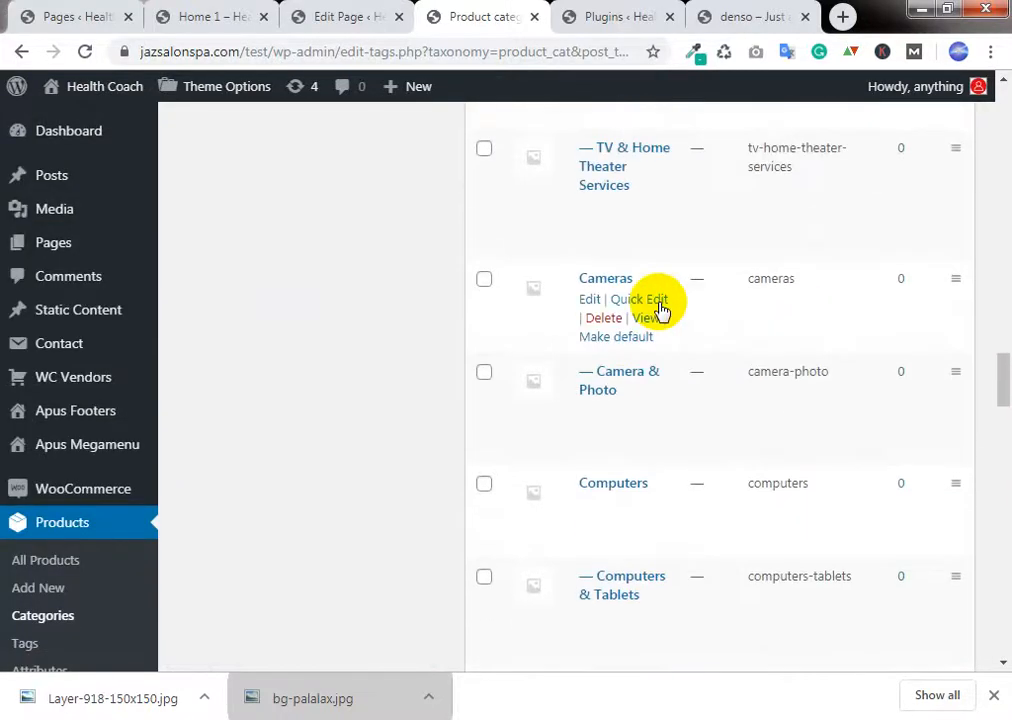
scroll(660, 311, up, 6)
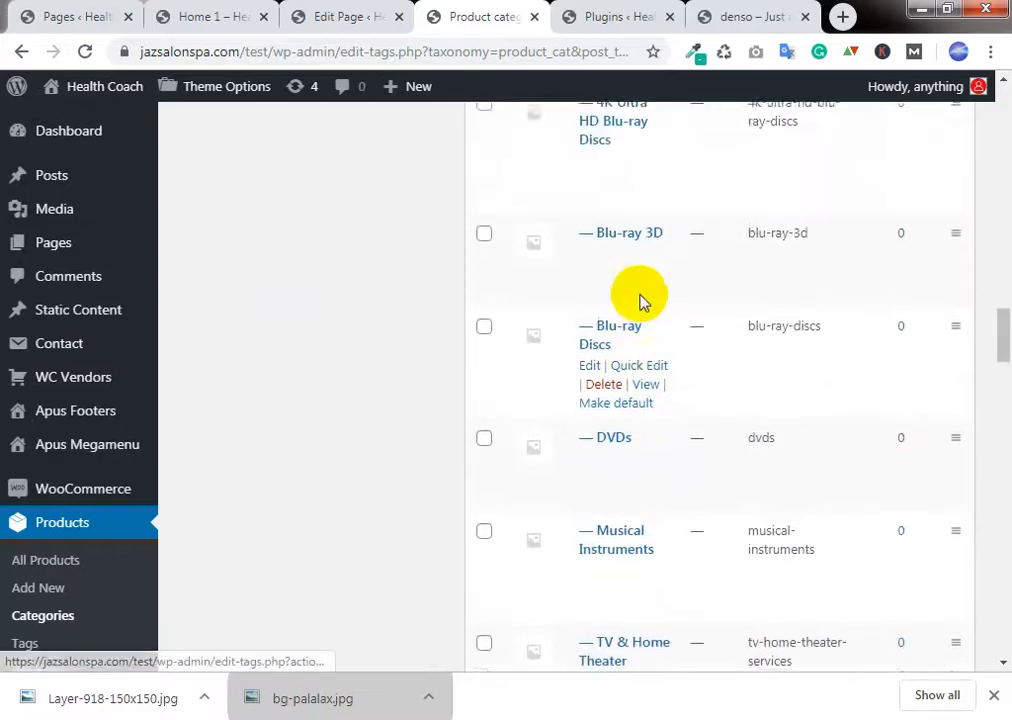
Step: Look through the remaining product categories, including those on the second page of the list
scroll(640, 302, up, 6)
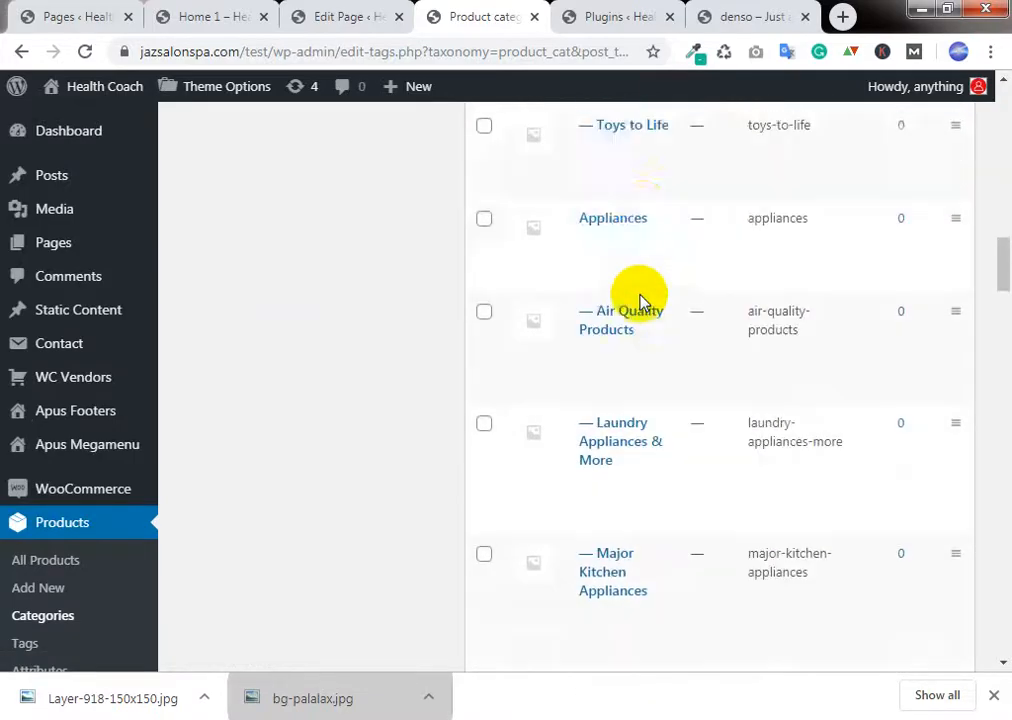
scroll(645, 309, up, 6)
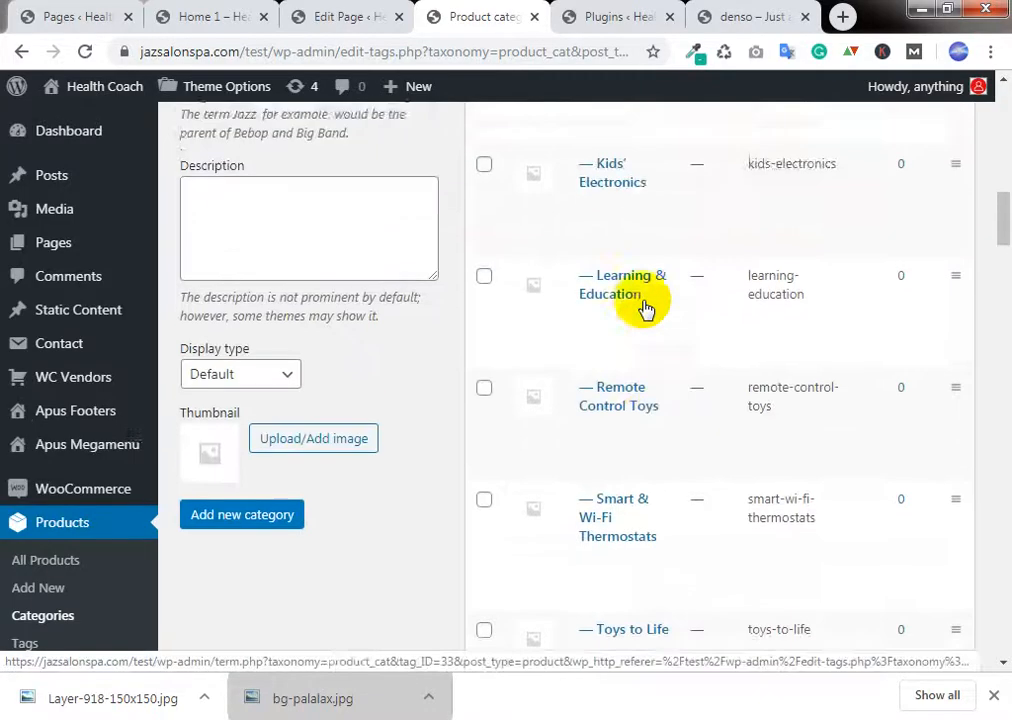
scroll(645, 309, up, 5)
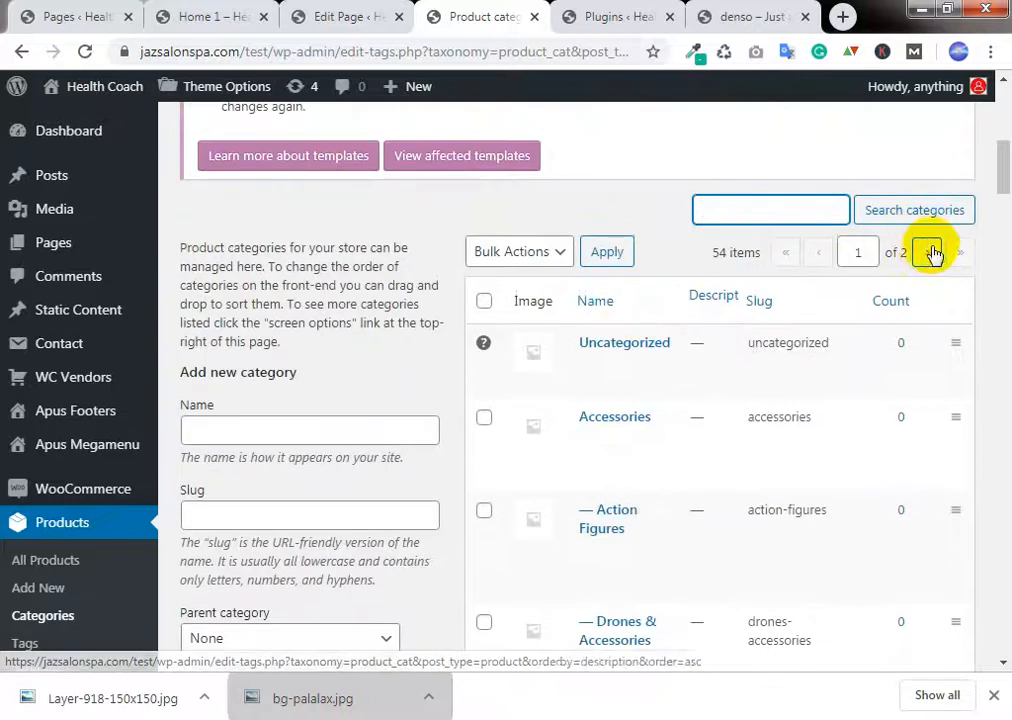
click(928, 254)
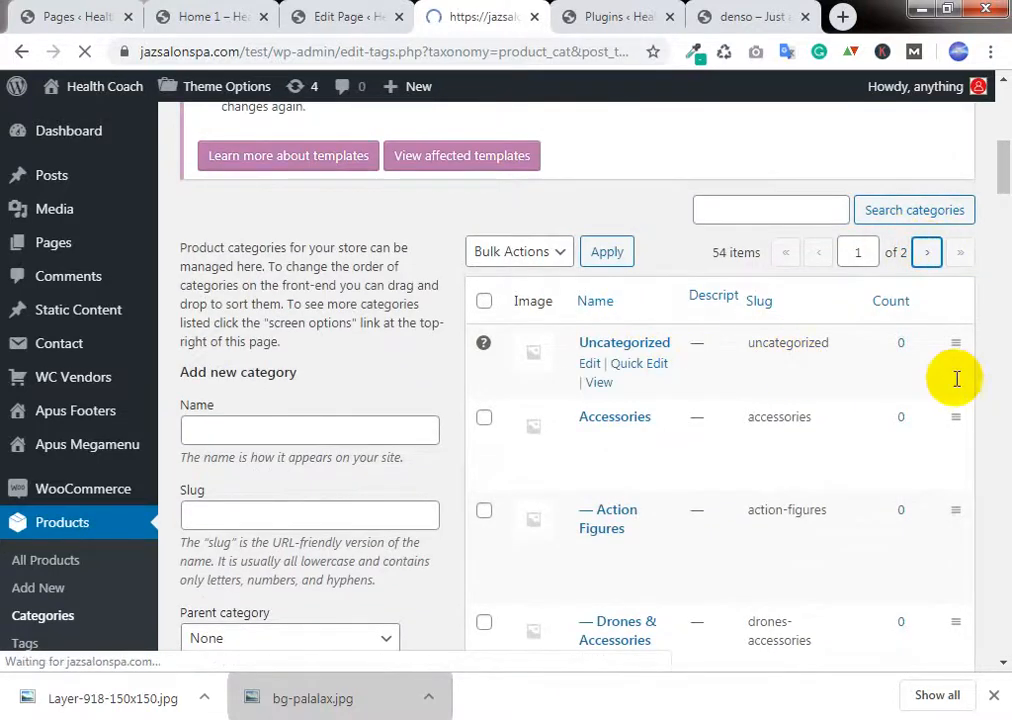
scroll(705, 315, down, 3)
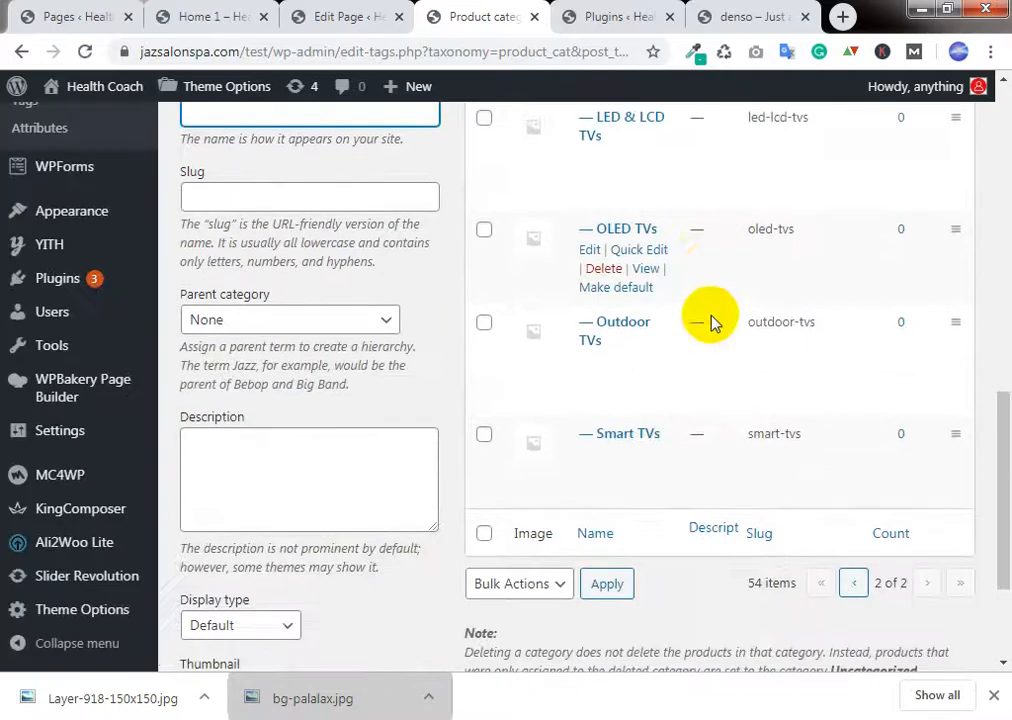
scroll(708, 325, up, 2)
scroll(707, 330, up, 4)
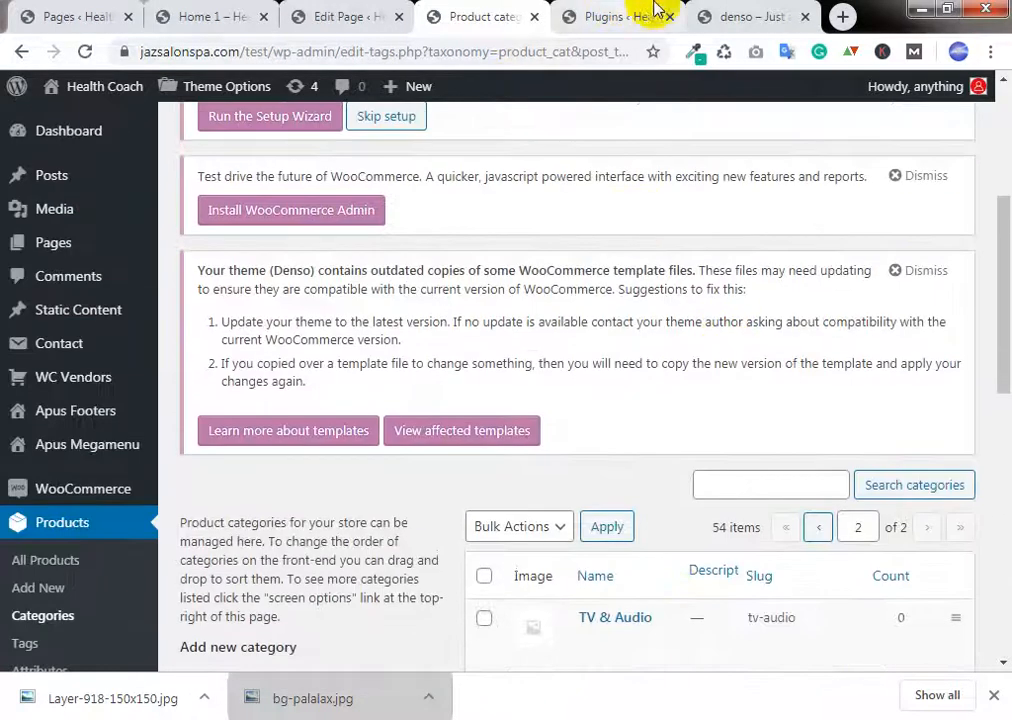
Step: Compare the Special Offer store label on the live page with the denso demo and review the Apus Products Special settings
click(384, 12)
click(160, 10)
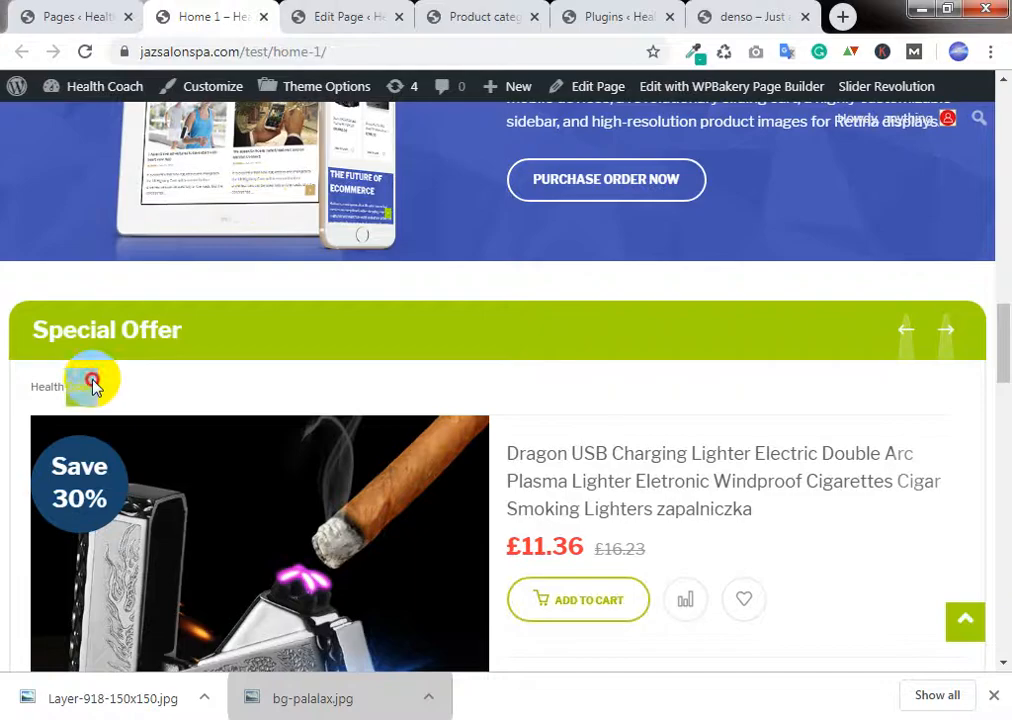
click(712, 15)
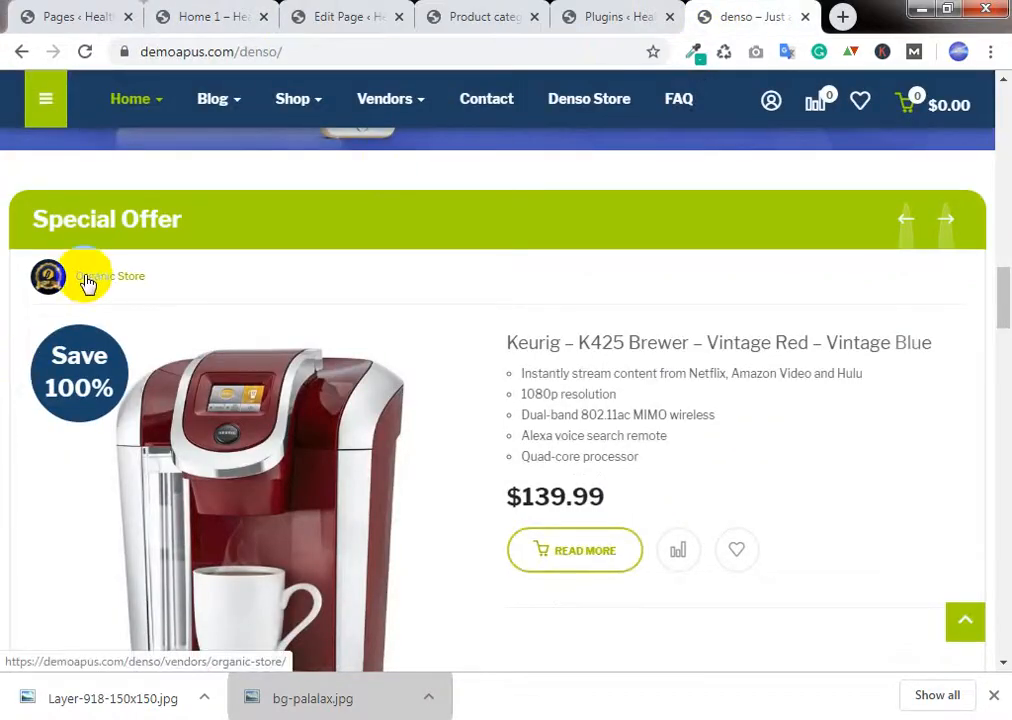
click(355, 14)
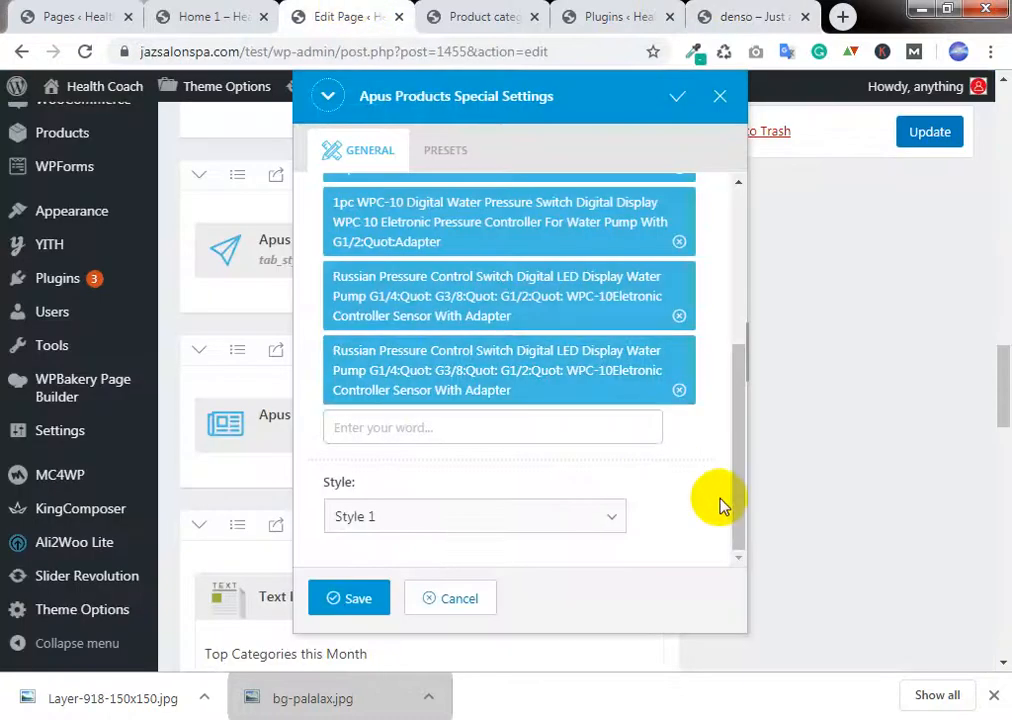
scroll(722, 505, up, 3)
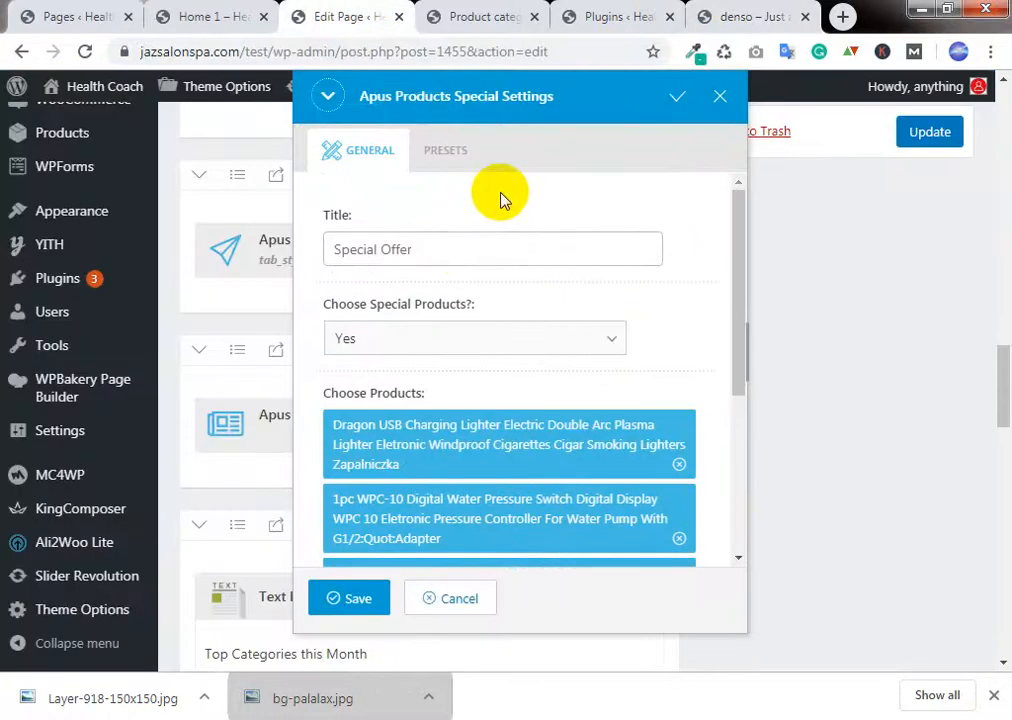
Step: Search the product categories for "Health Coach"
click(244, 13)
click(458, 8)
click(576, 12)
click(470, 12)
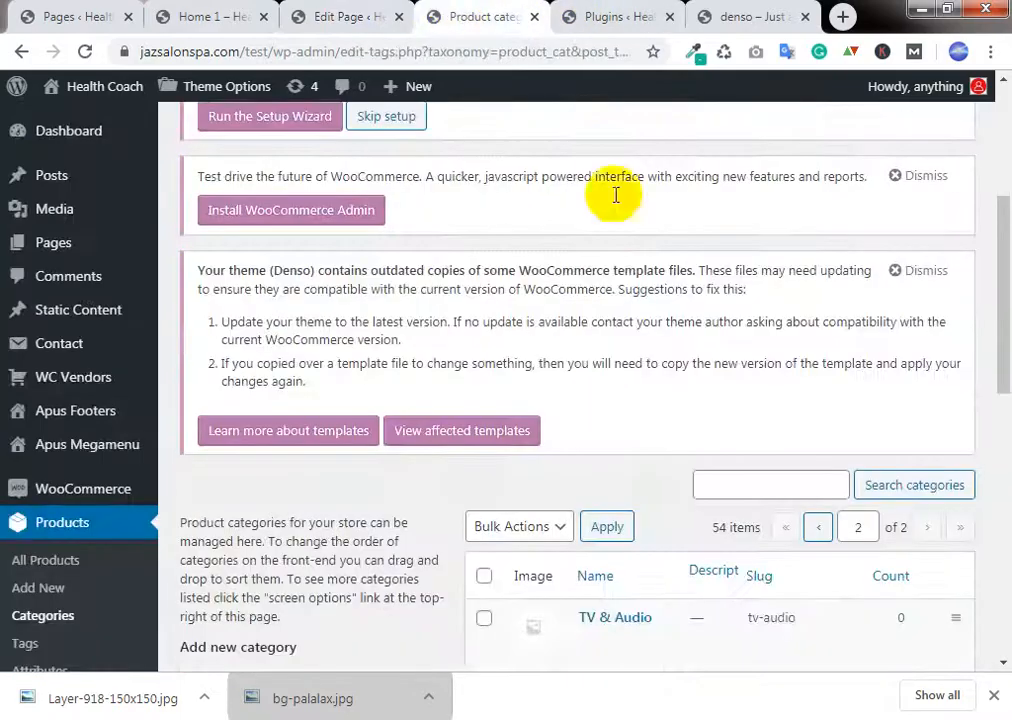
scroll(573, 240, down, 2)
click(739, 287)
text(Health Coach)
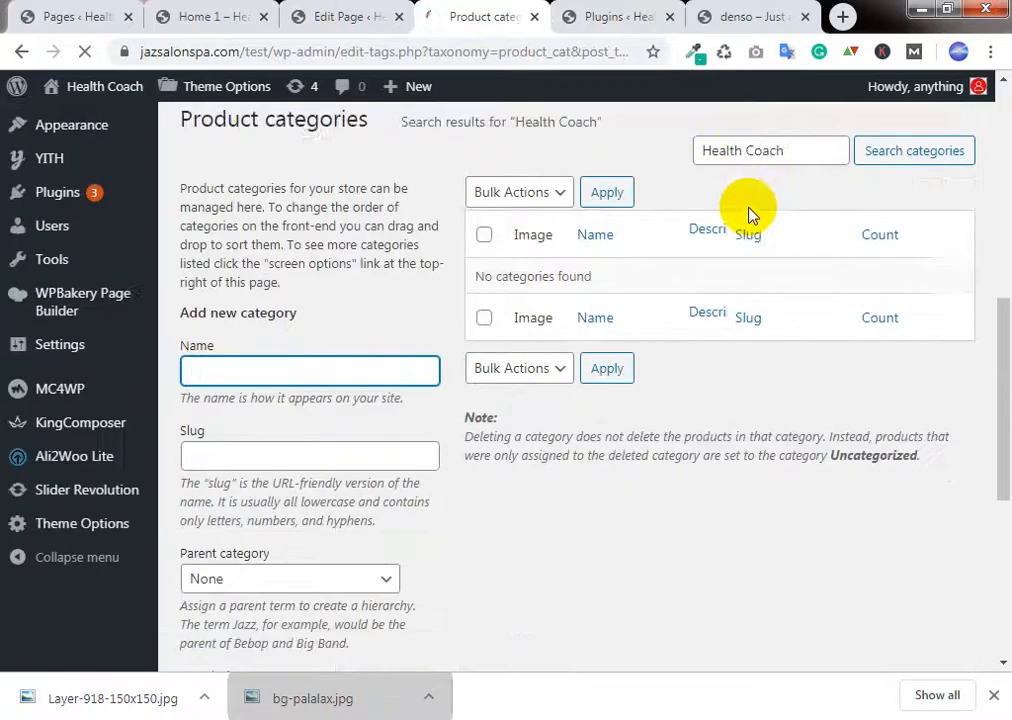
Step: Recheck the store label on both sites, examine the Apus Products Special fields for a store option, and close the settings unsaved
click(708, 17)
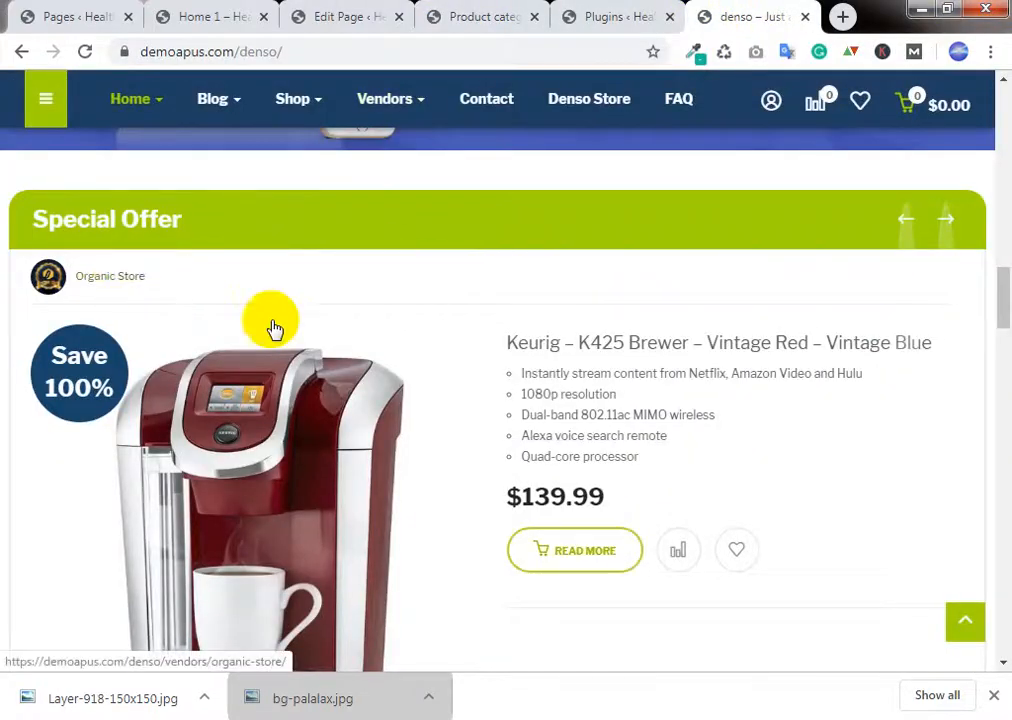
click(222, 14)
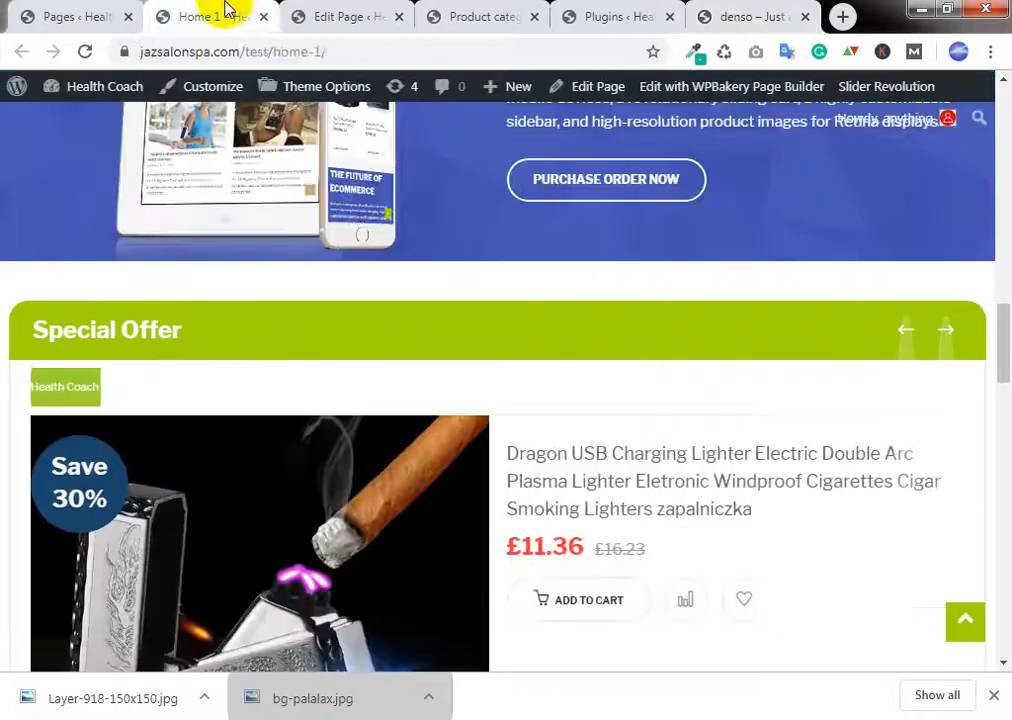
click(298, 14)
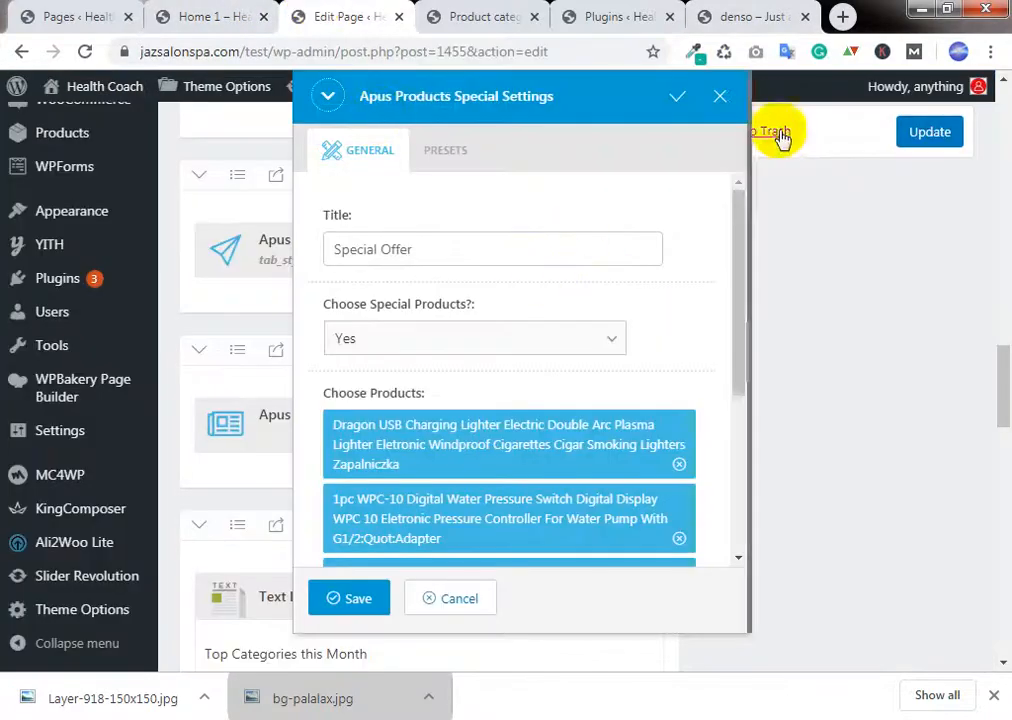
scroll(648, 305, down, 1)
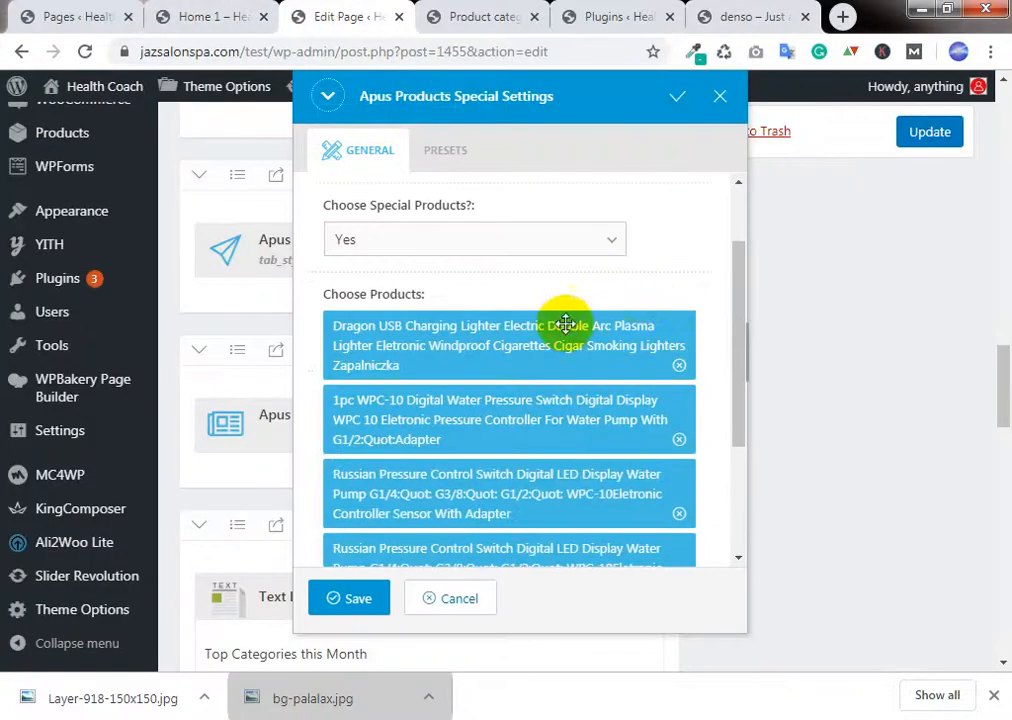
click(520, 336)
scroll(519, 332, down, 2)
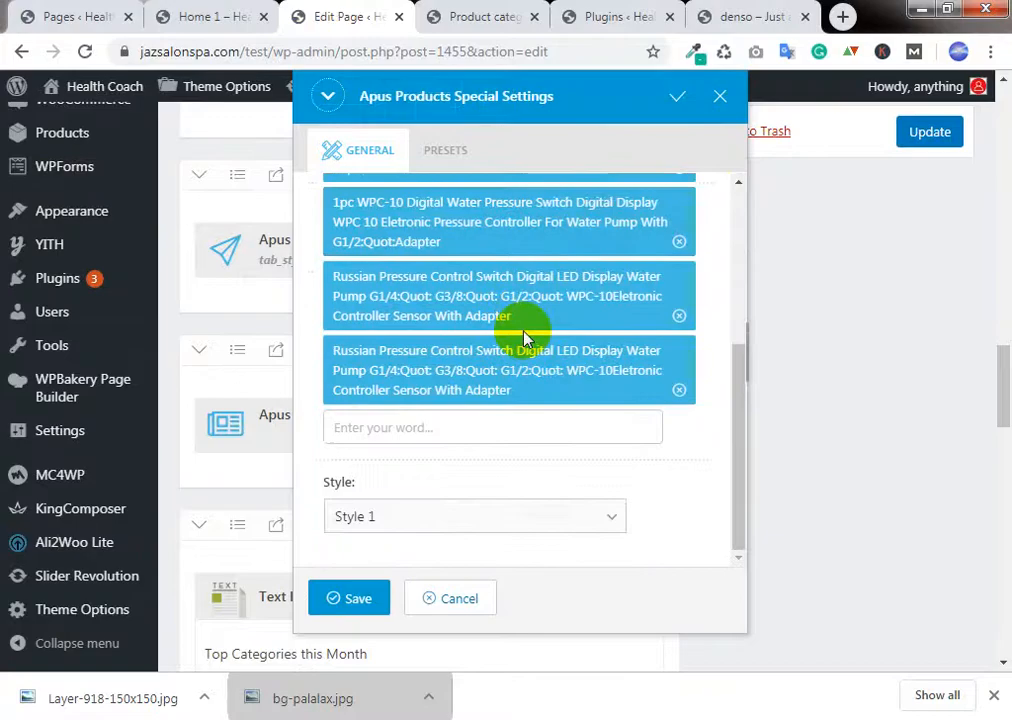
scroll(526, 339, down, 2)
scroll(550, 352, up, 1)
scroll(550, 352, up, 5)
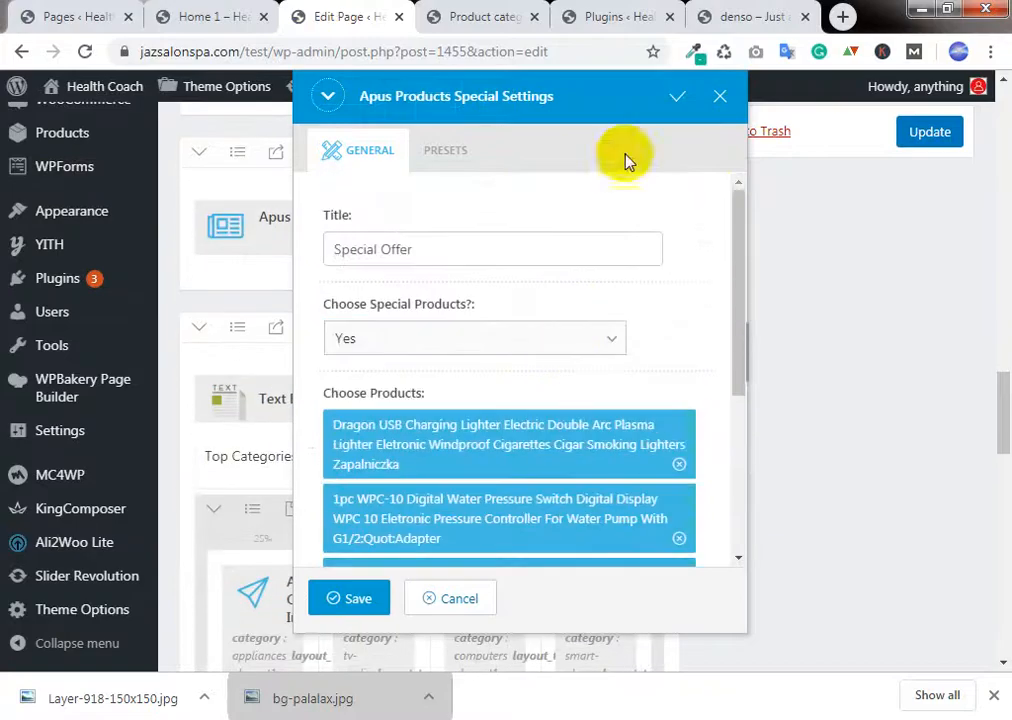
click(716, 98)
Step: Browse the Special Offer carousel on the live Home 1 page, checking the store label on each product
scroll(767, 290, down, 1)
scroll(768, 302, down, 1)
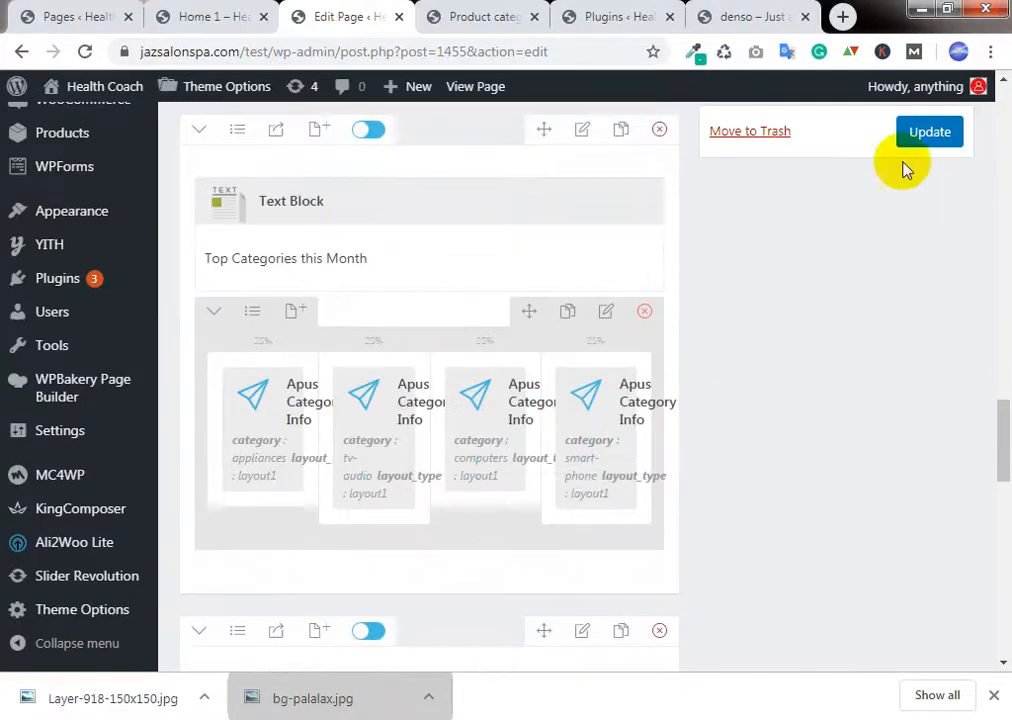
click(200, 14)
scroll(441, 333, down, 2)
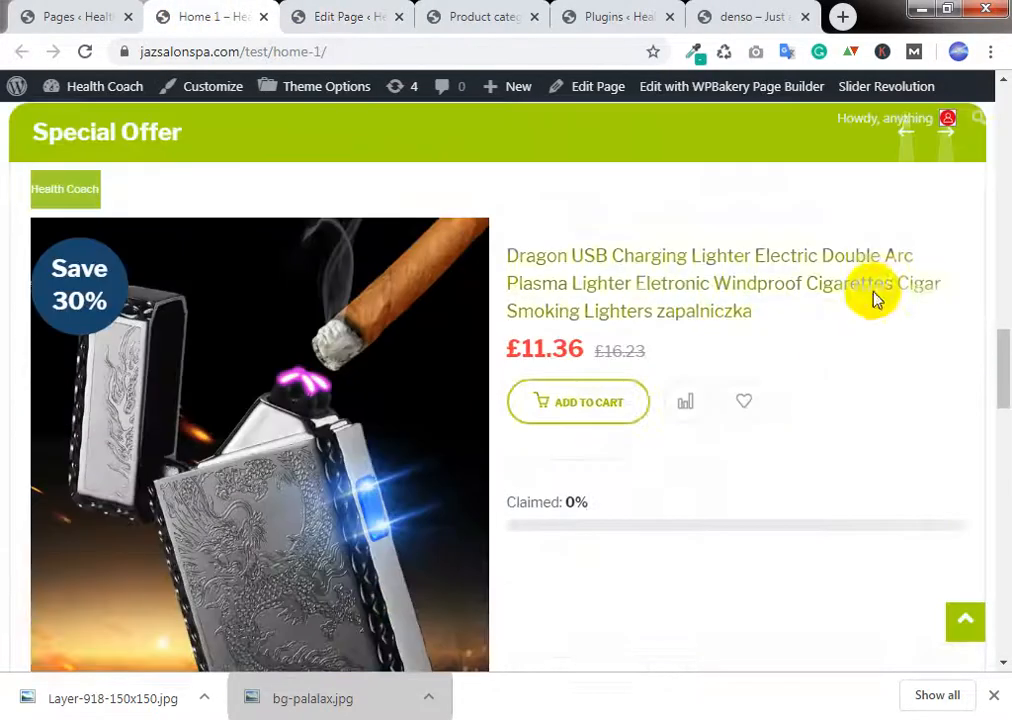
click(950, 152)
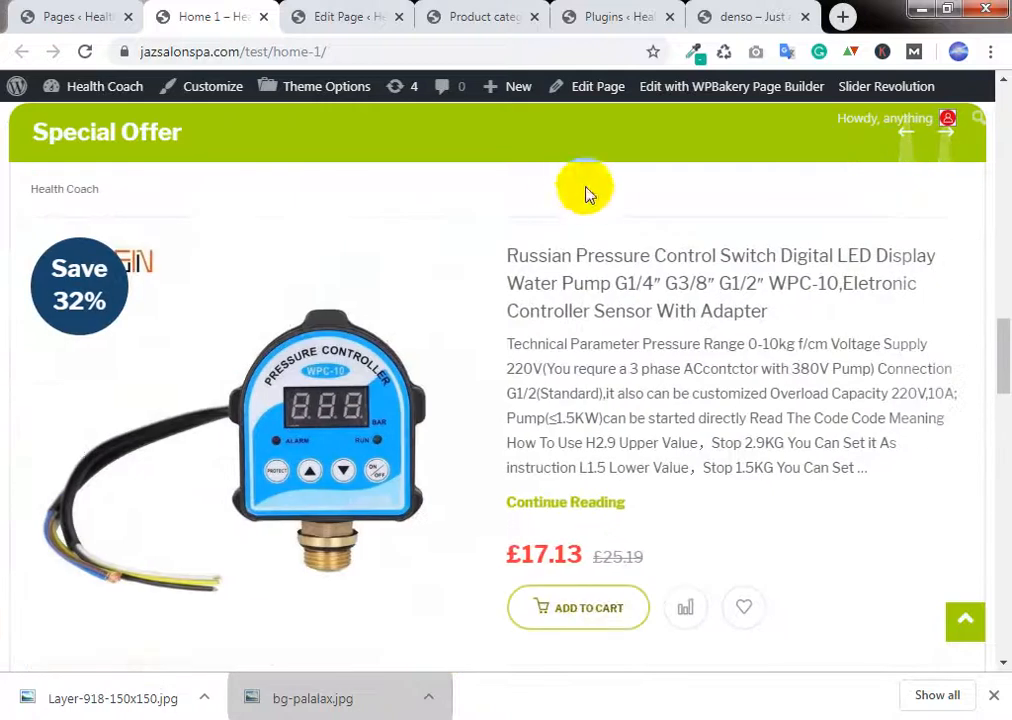
click(938, 145)
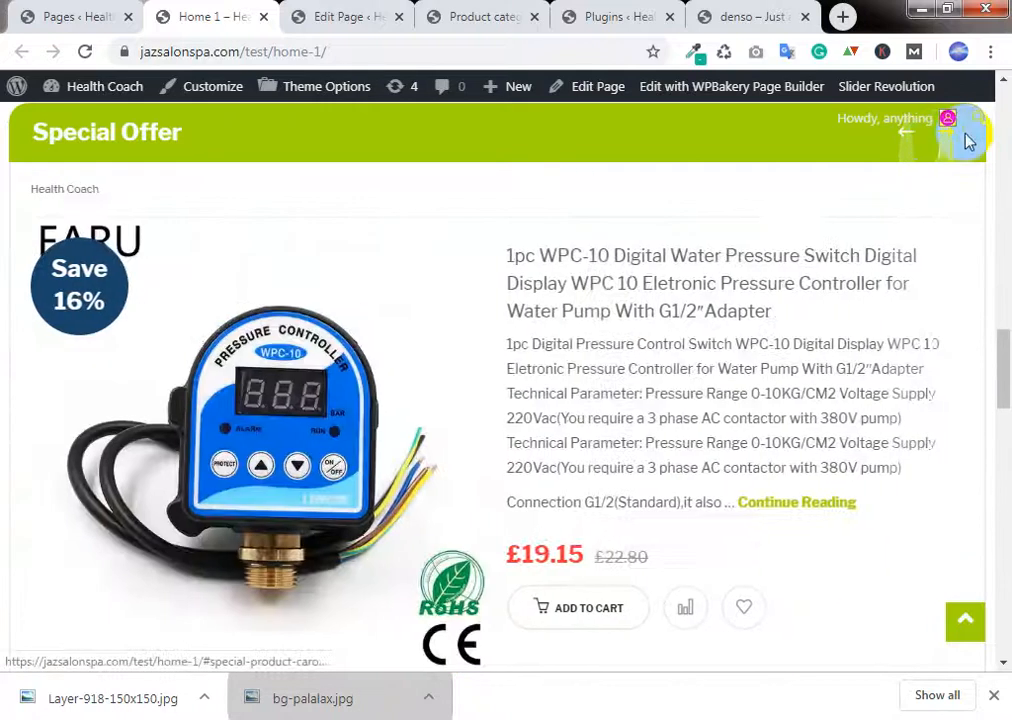
Step: Open the 1pc WPC-10 Digital Water Pressure Switch product in a new tab and check its Sold By name
right_click(585, 268)
click(595, 283)
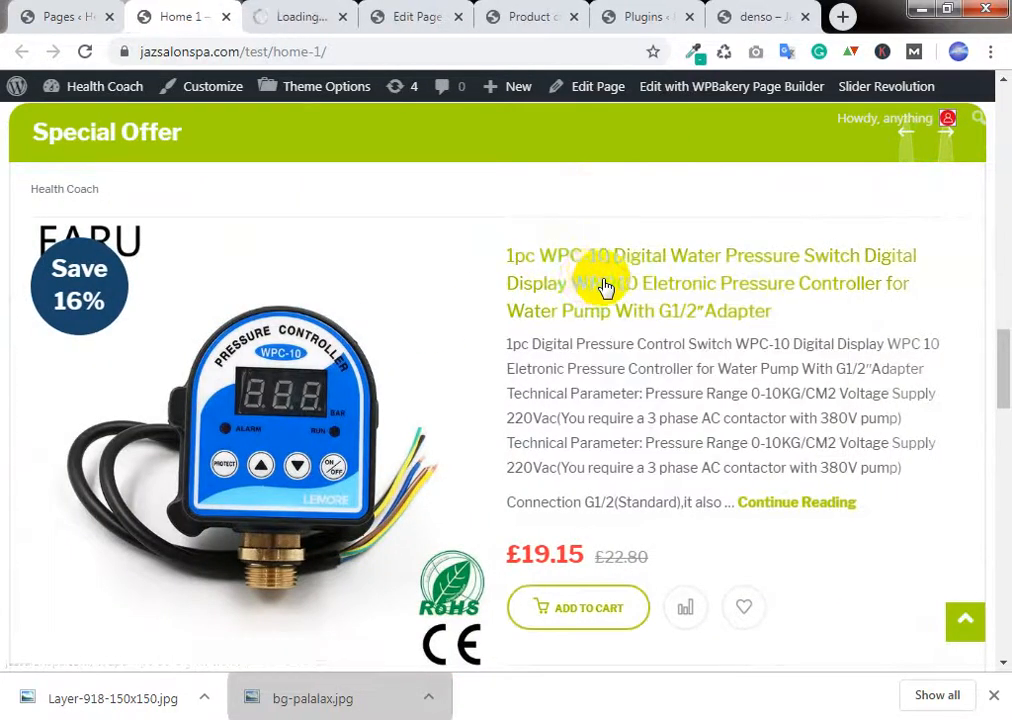
scroll(600, 284, down, 2)
scroll(605, 287, up, 4)
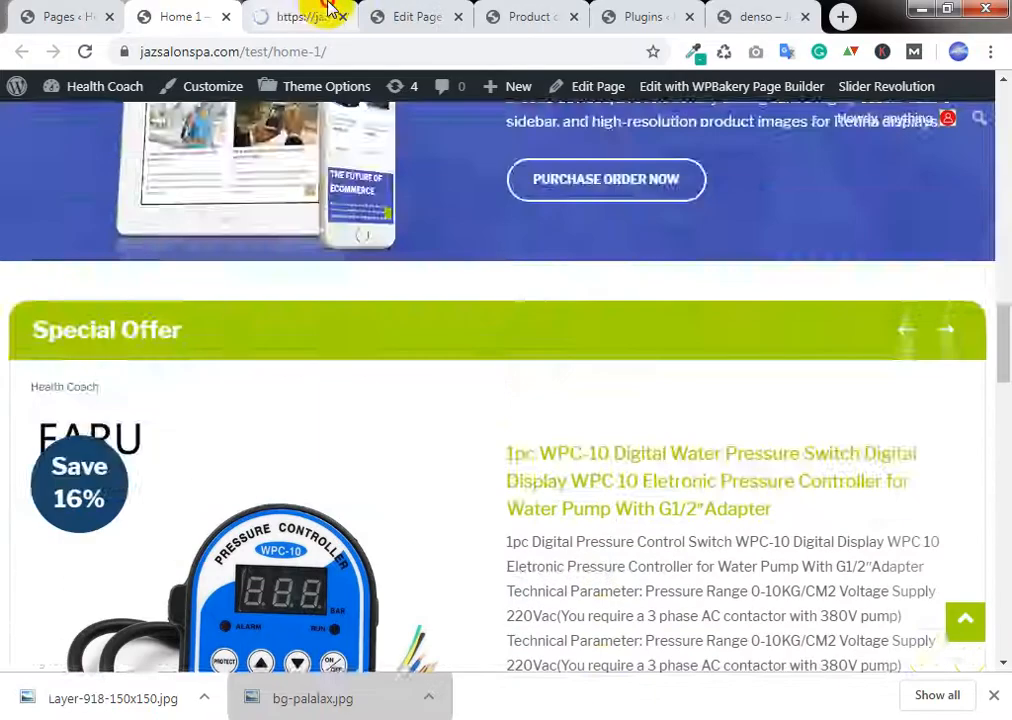
click(328, 10)
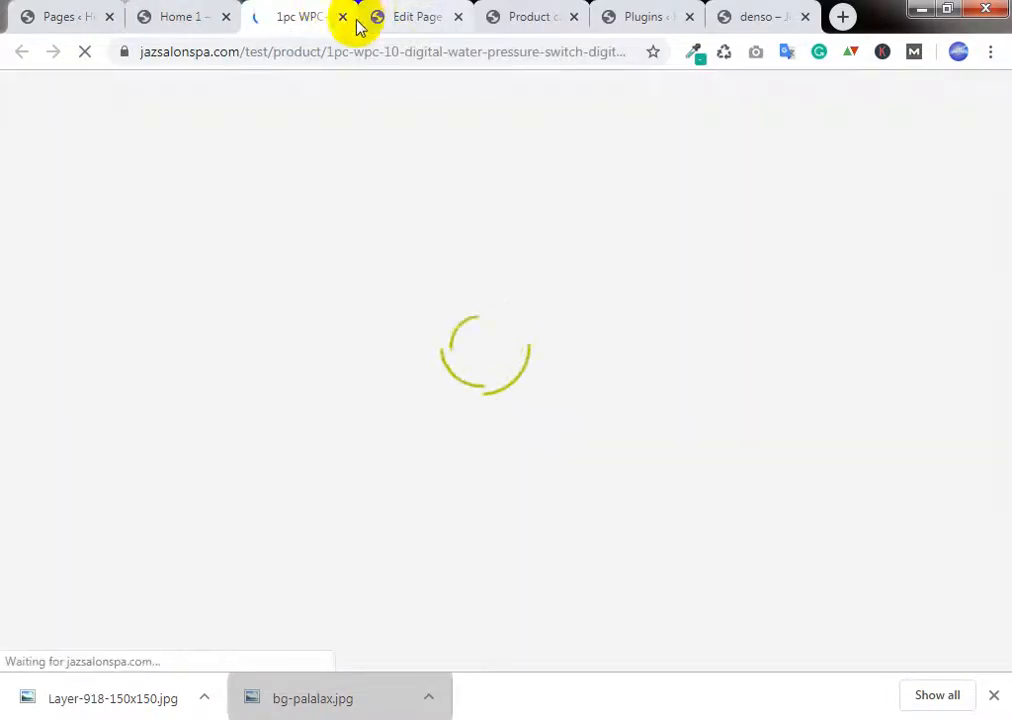
scroll(497, 332, down, 4)
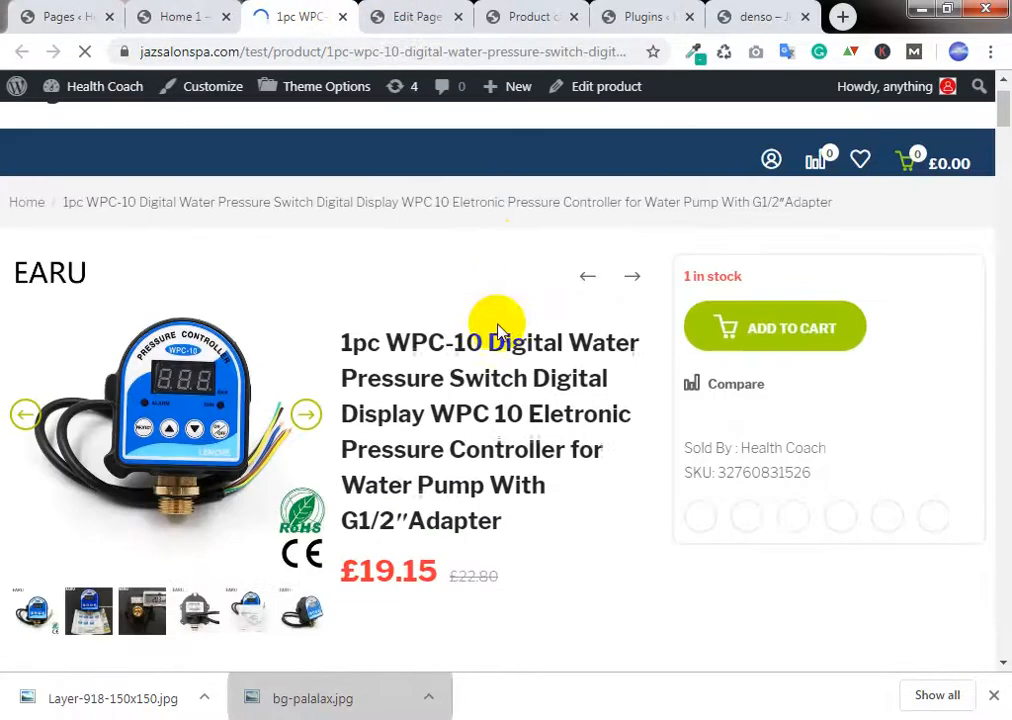
scroll(503, 330, up, 2)
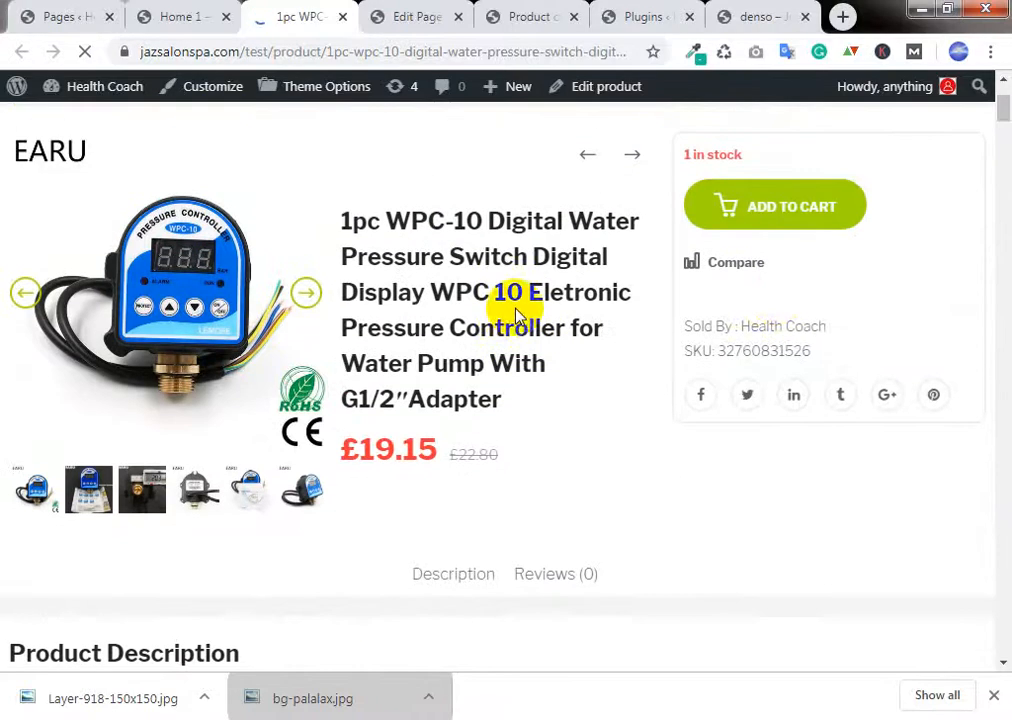
drag(739, 328, 822, 327)
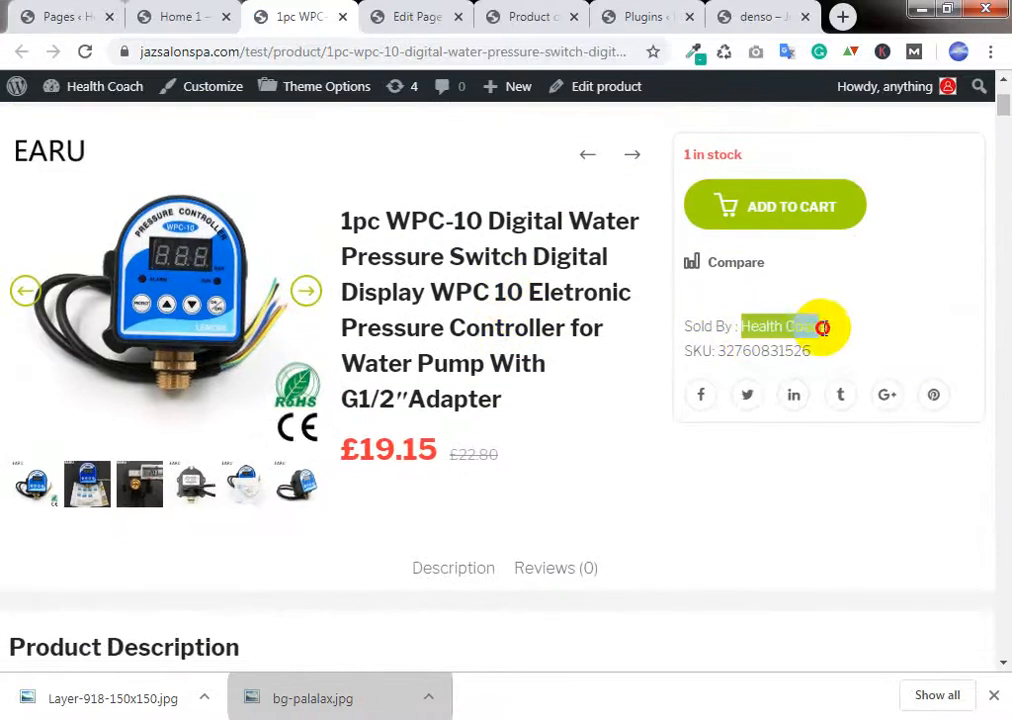
Step: Open the 1pc WPC-10 Digital Water Pressure Switch product for editing
scroll(542, 210, up, 2)
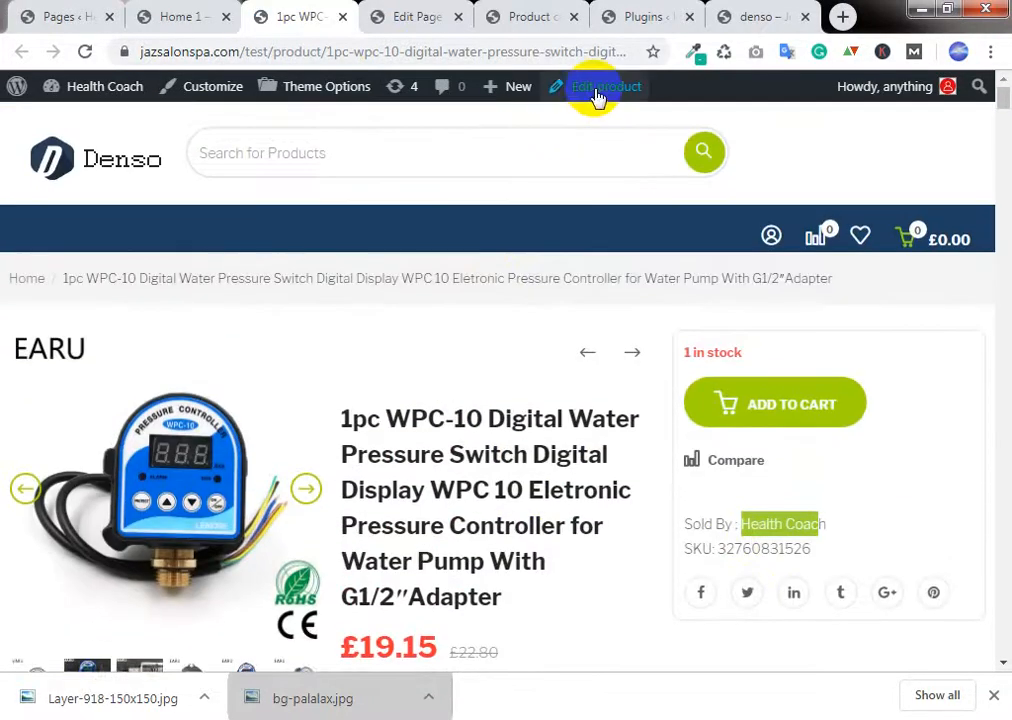
click(596, 90)
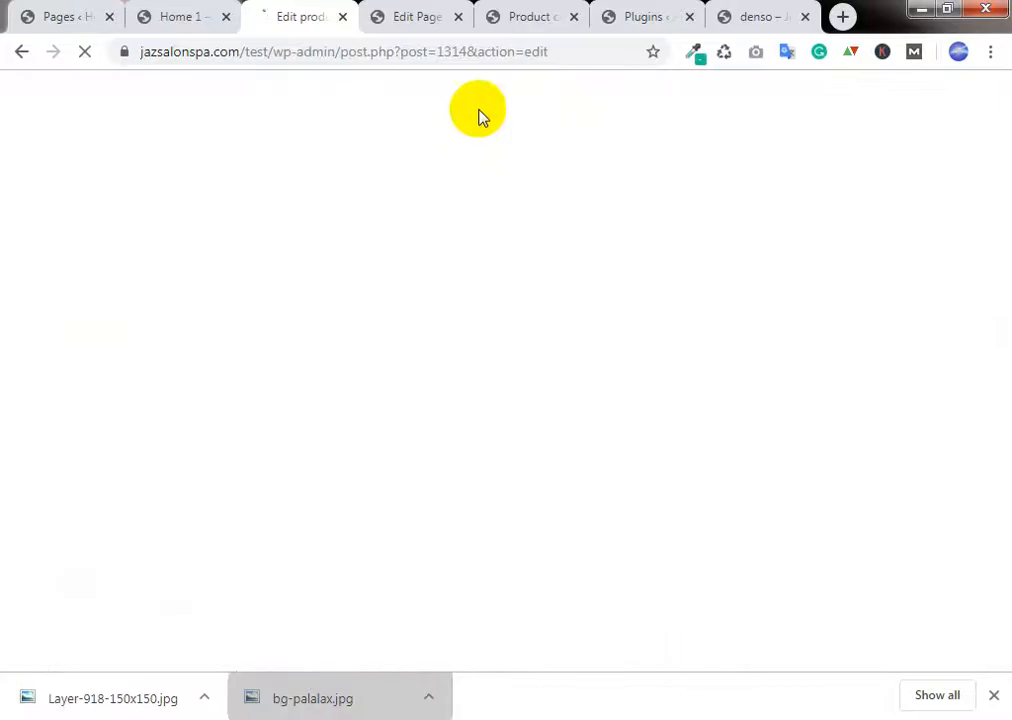
click(584, 51)
double_click(582, 51)
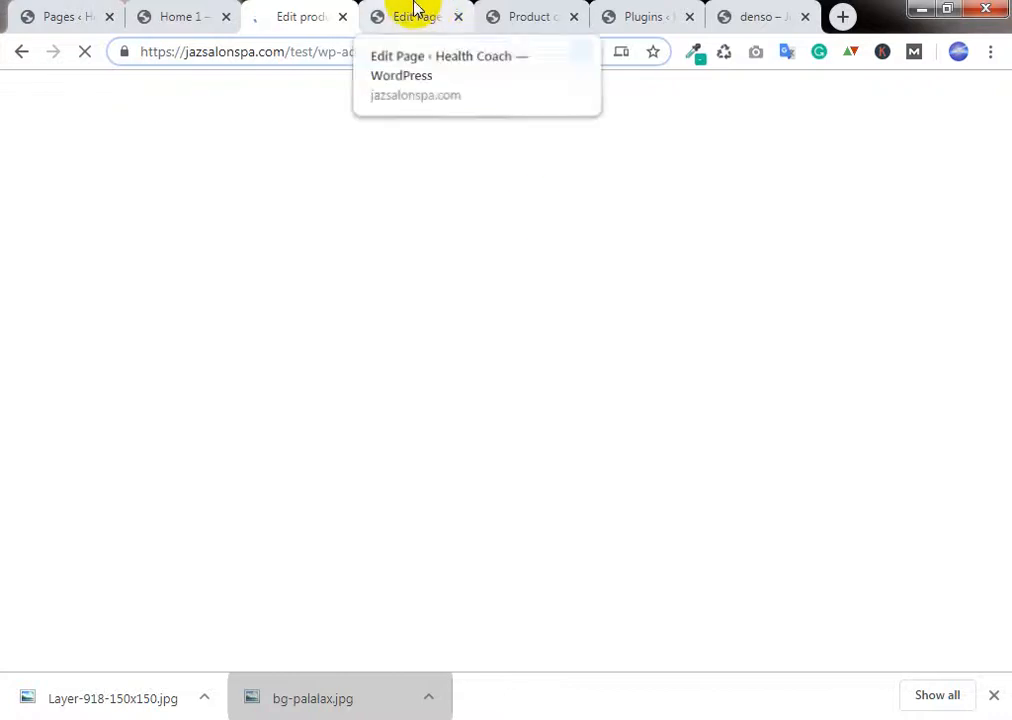
click(416, 12)
click(310, 12)
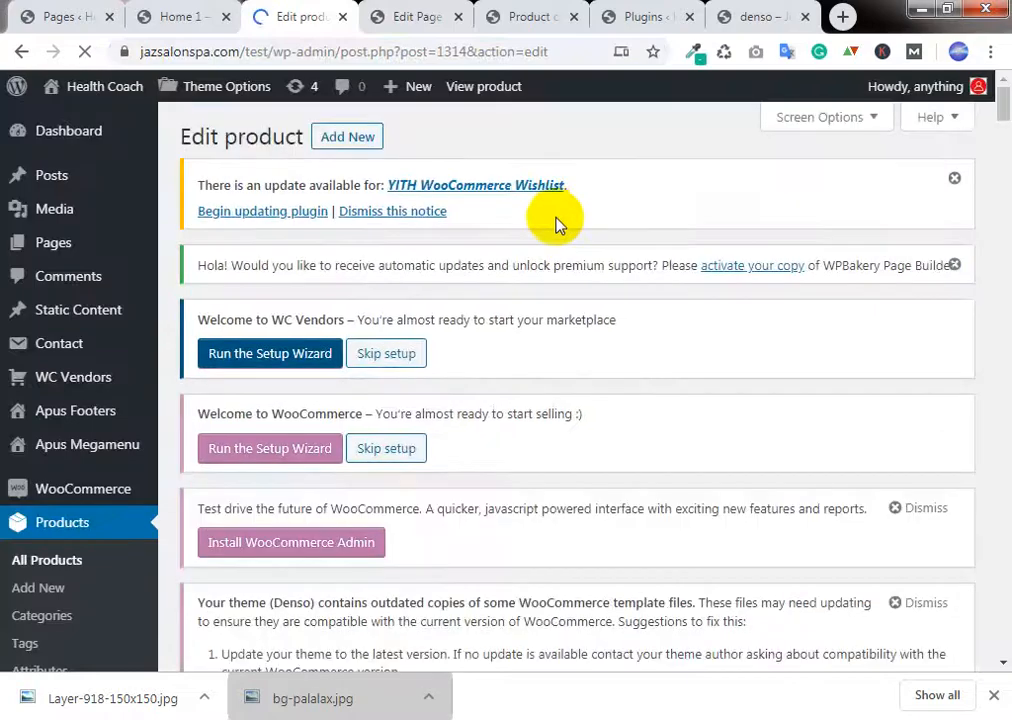
Step: Look through the product's description, images and gallery down to its Product data settings
scroll(553, 221, down, 4)
scroll(555, 222, down, 3)
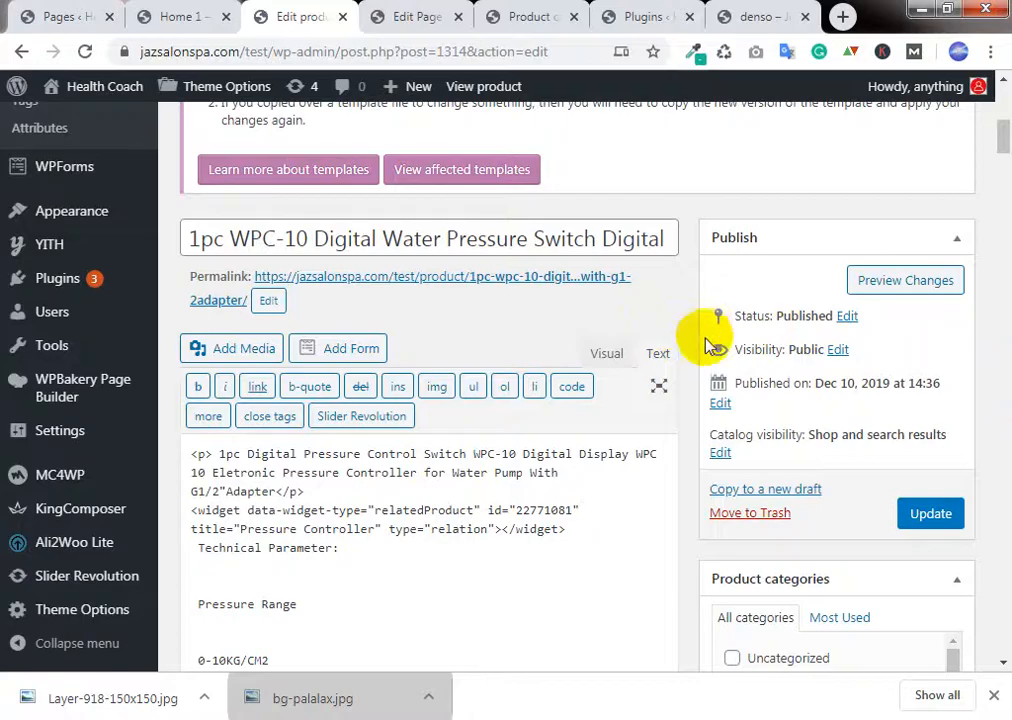
scroll(688, 373, down, 2)
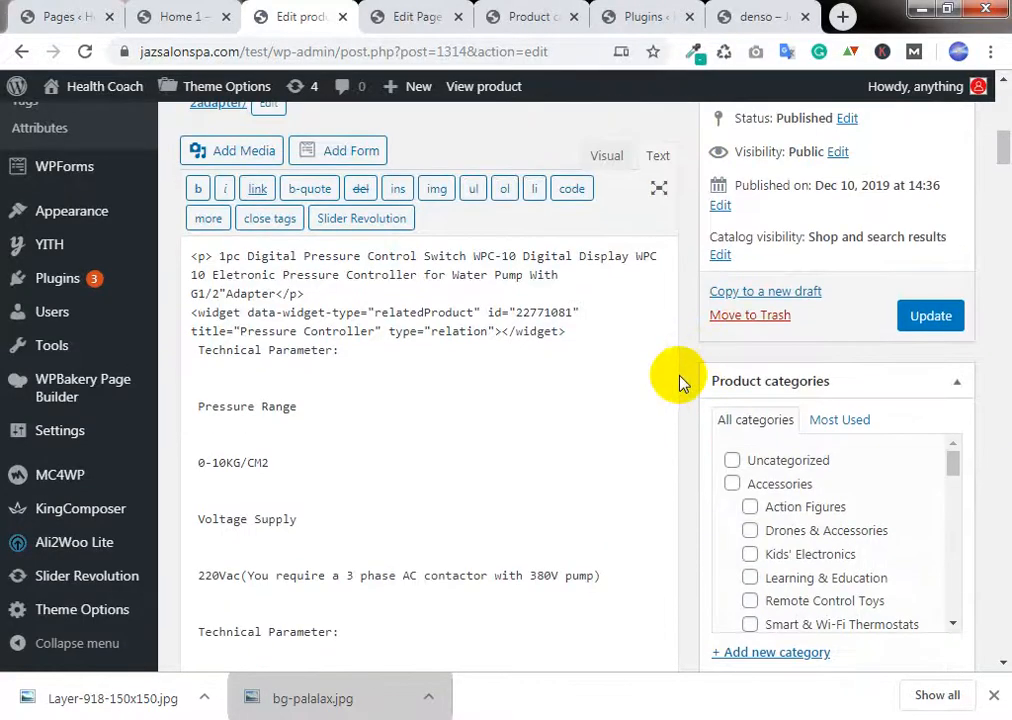
scroll(679, 380, down, 10)
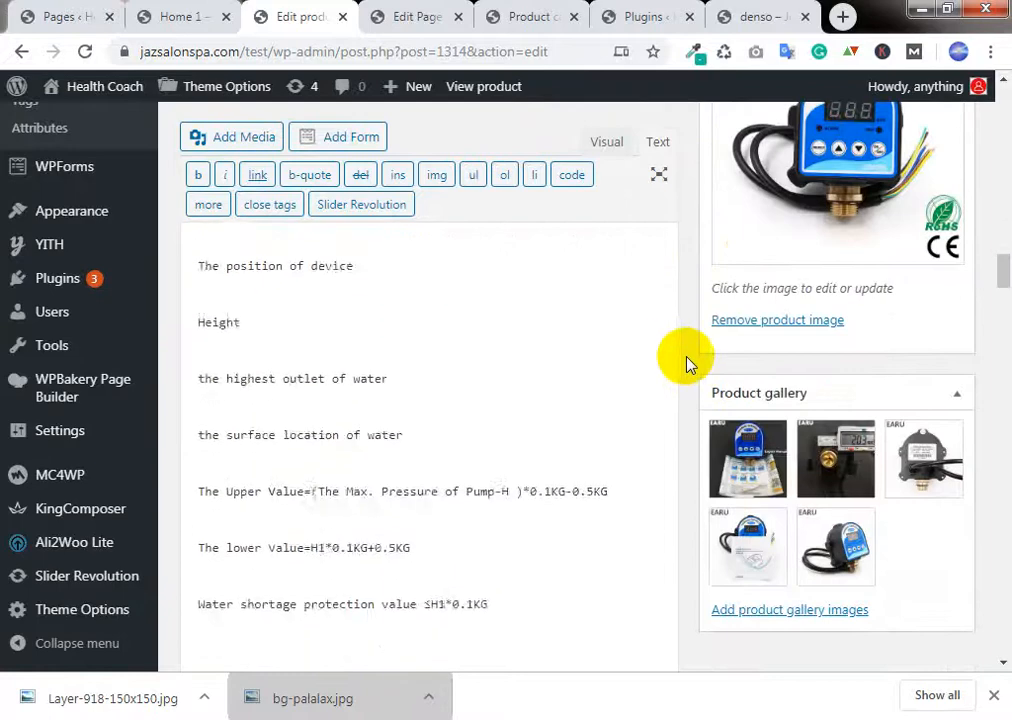
scroll(688, 362, down, 15)
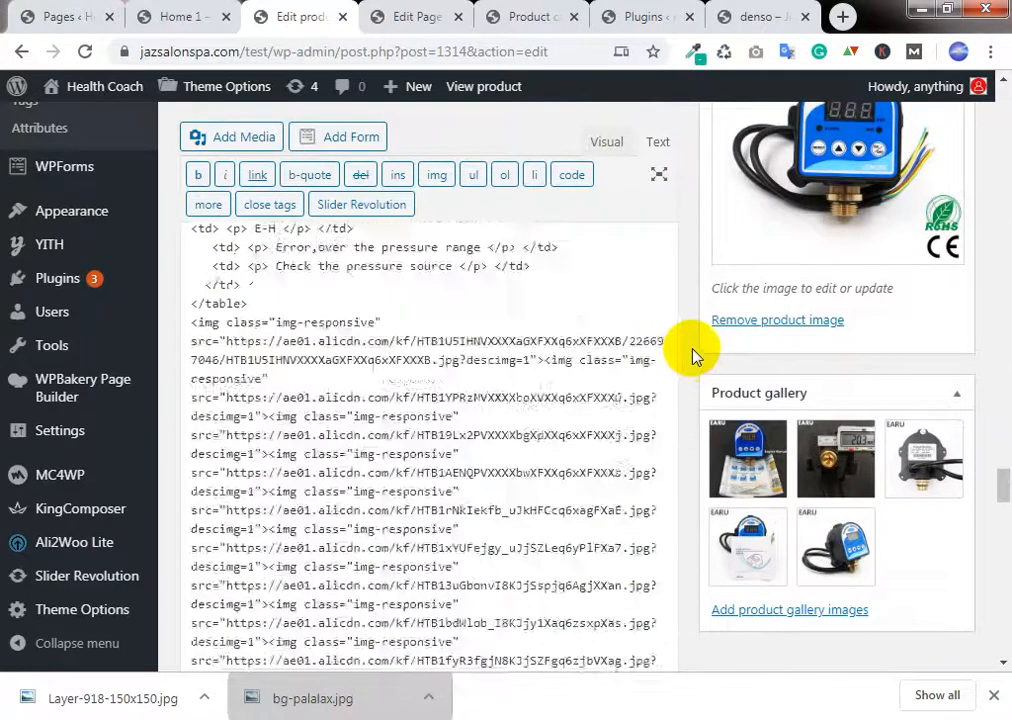
scroll(697, 356, down, 10)
scroll(697, 356, up, 6)
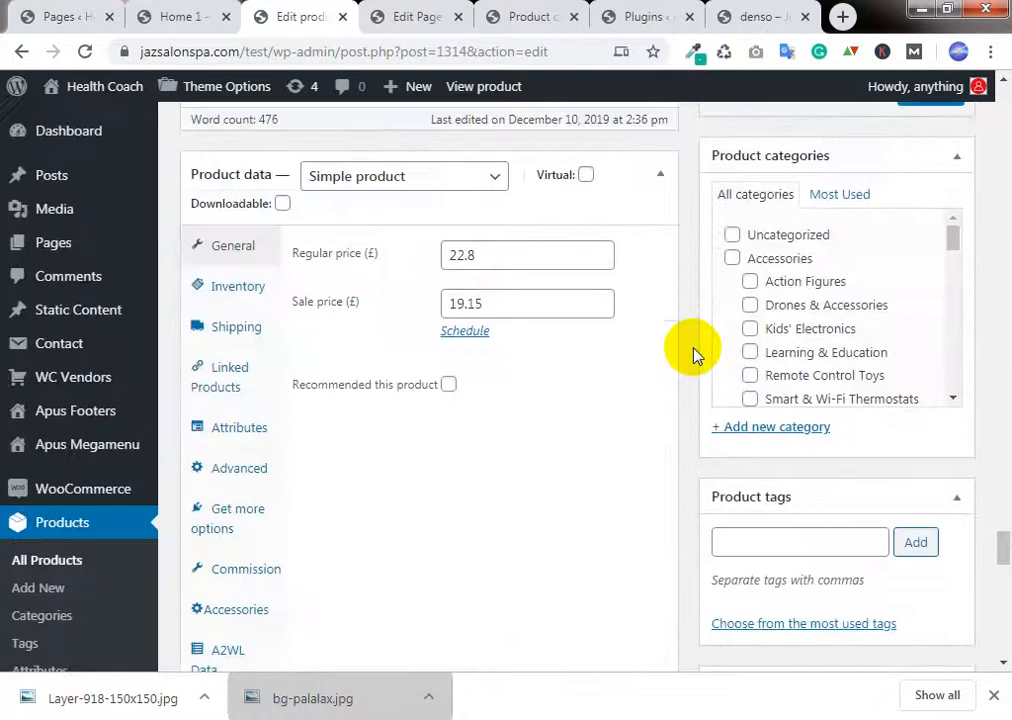
Step: Examine the product's Inventory, Linked Products, Attributes and General data for a store name or logo field
click(236, 287)
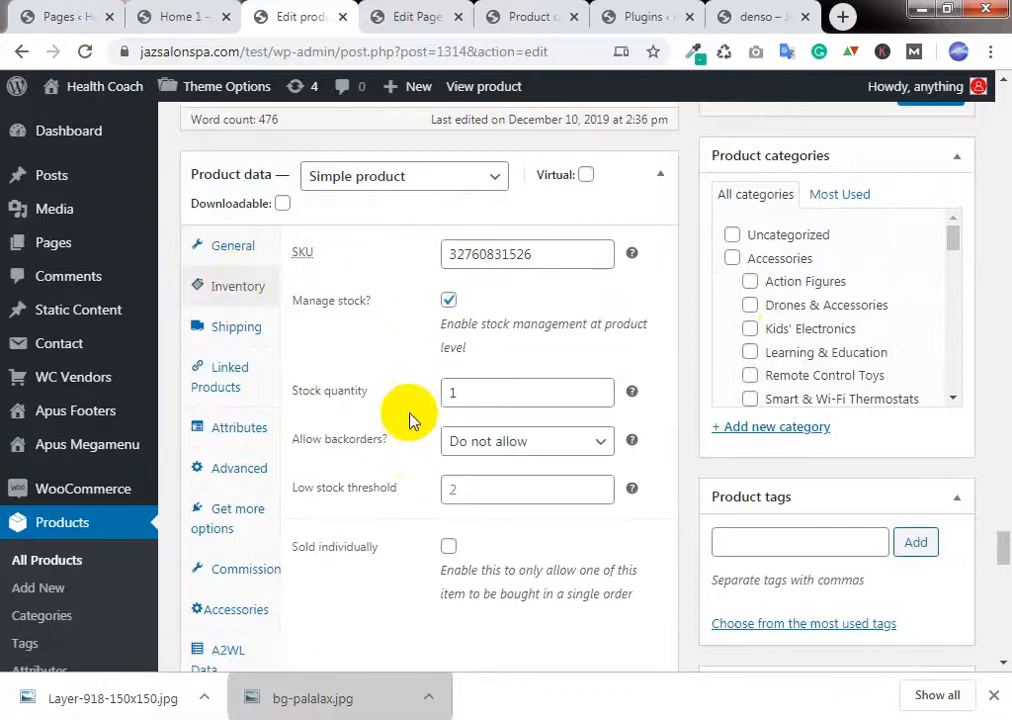
scroll(413, 422, down, 2)
scroll(305, 302, up, 2)
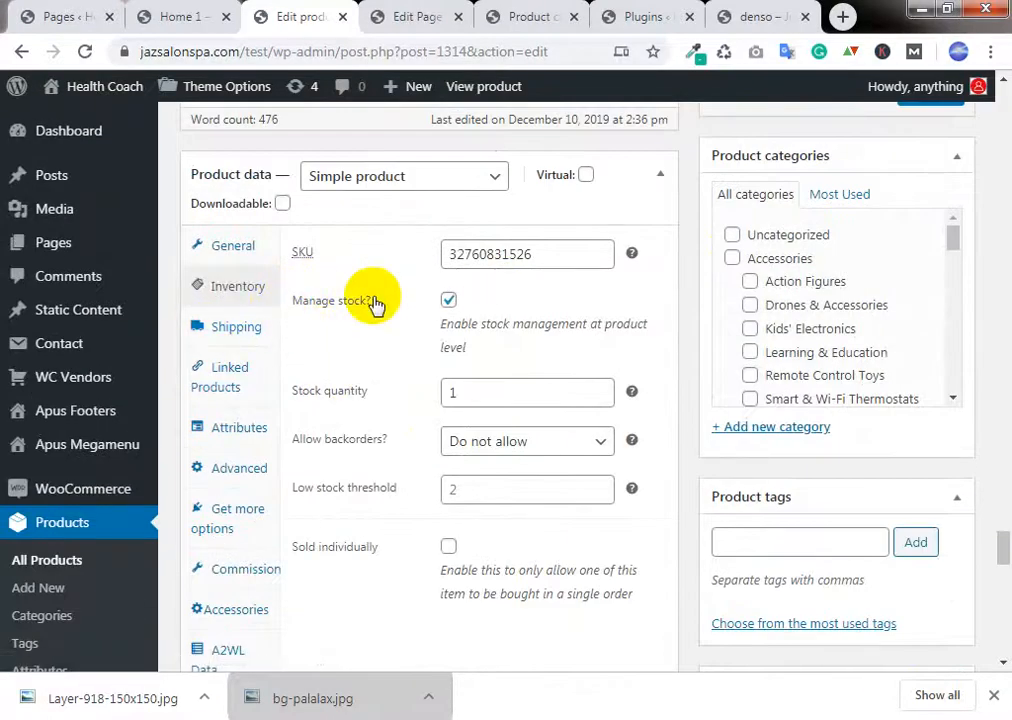
click(232, 388)
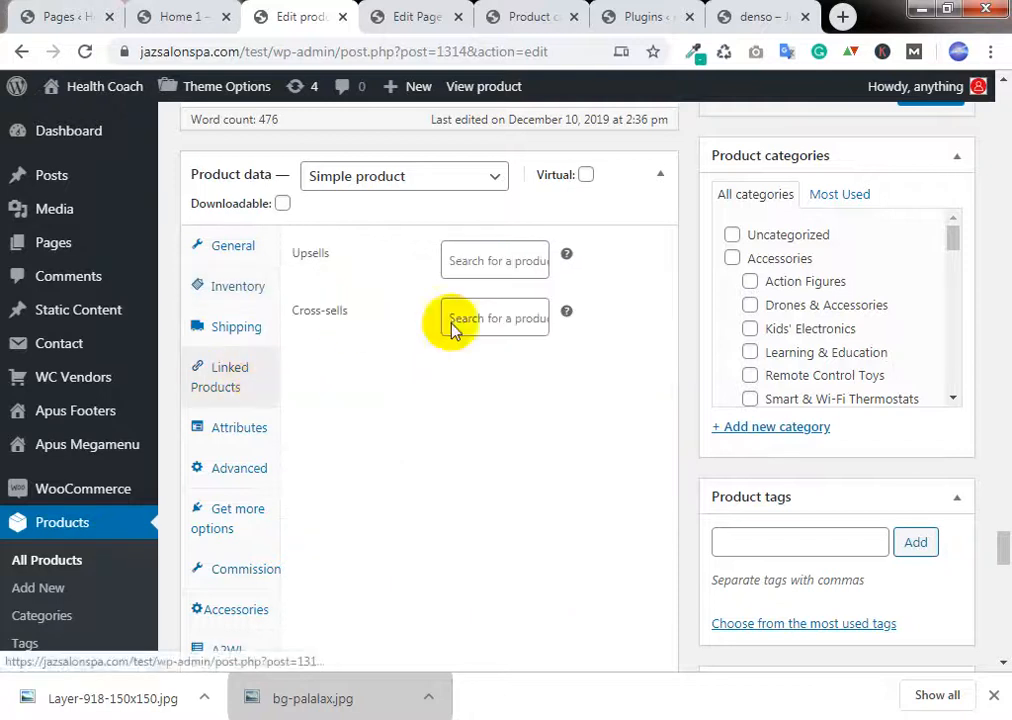
click(222, 432)
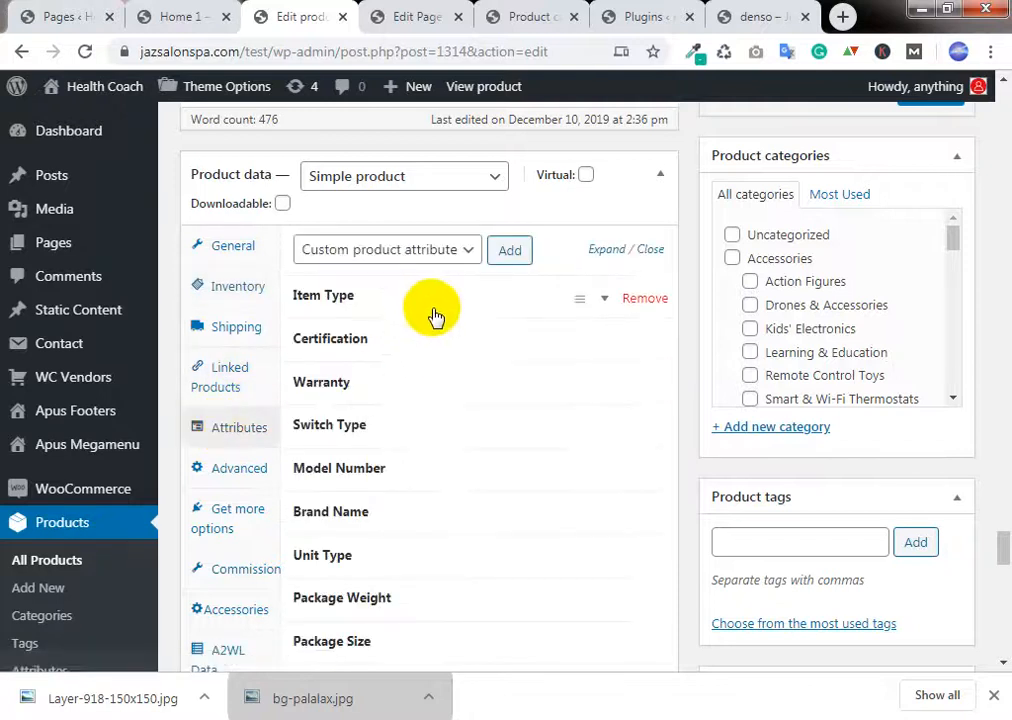
scroll(436, 316, down, 1)
scroll(420, 316, up, 2)
click(235, 345)
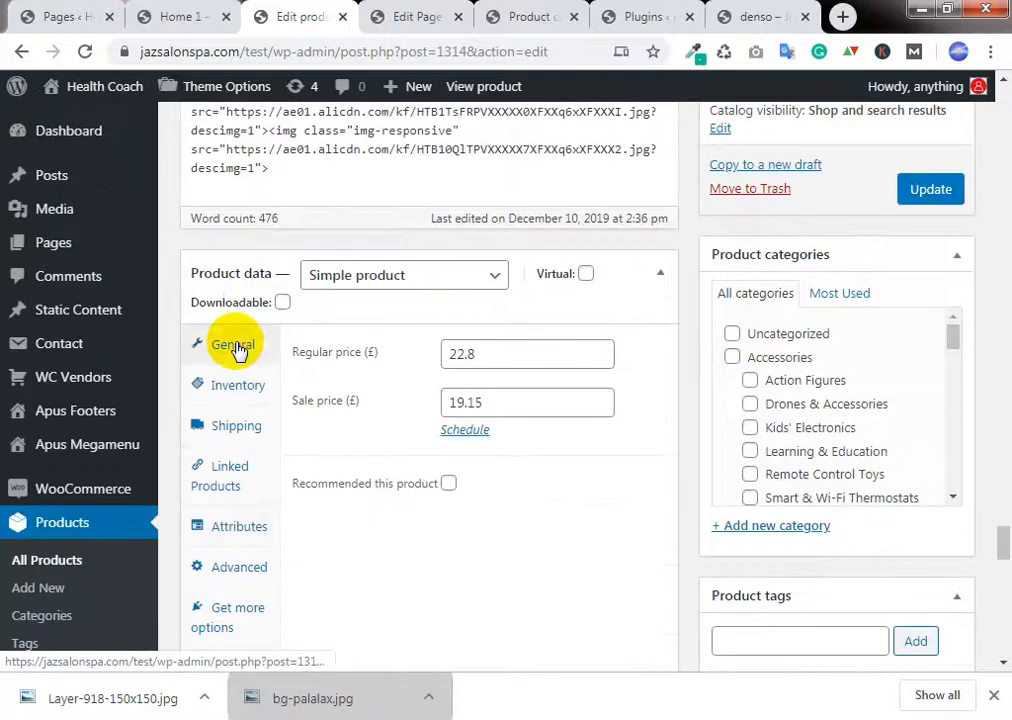
click(234, 384)
scroll(432, 343, down, 3)
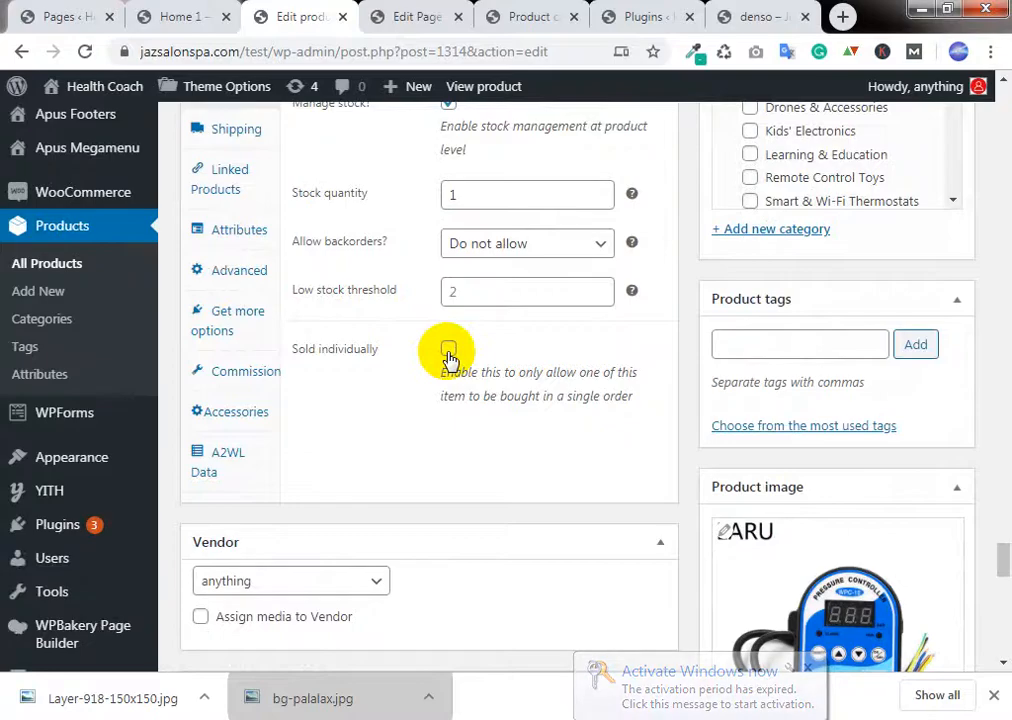
Step: Open the product's public page in a new background tab while staying on its edit page
click(395, 12)
click(295, 12)
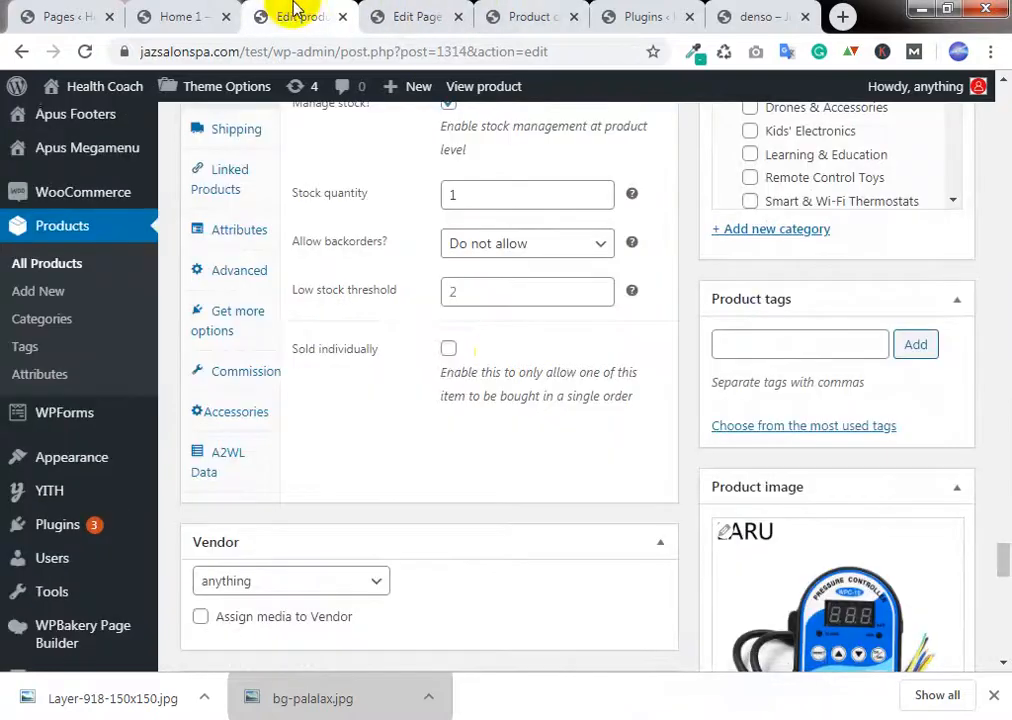
click(530, 16)
click(645, 16)
click(300, 16)
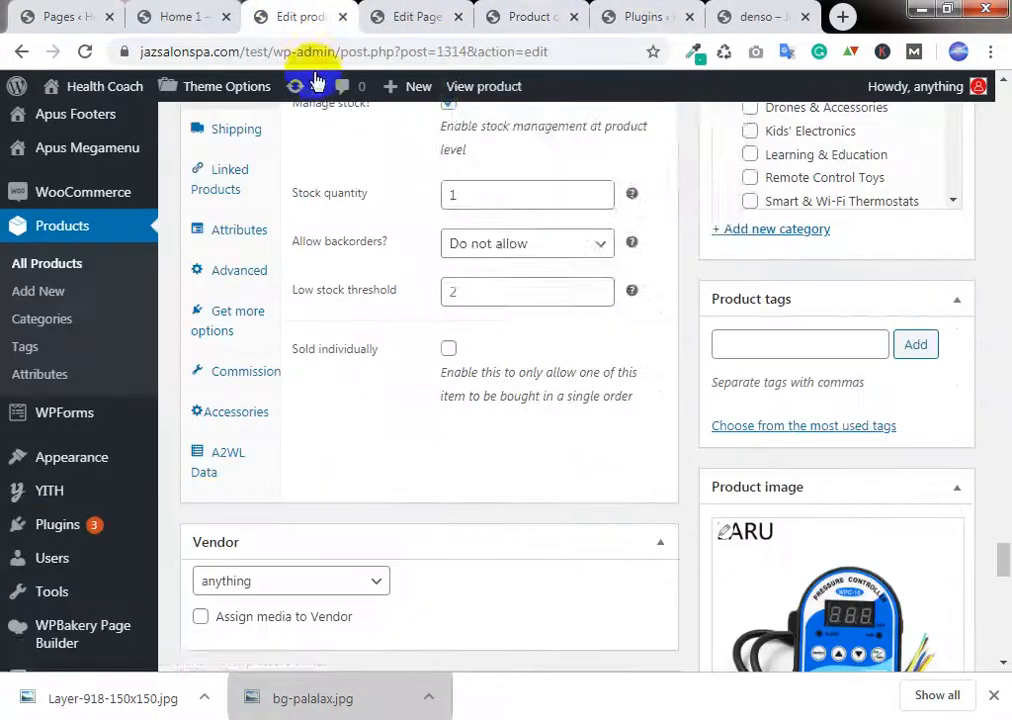
right_click(455, 97)
click(492, 105)
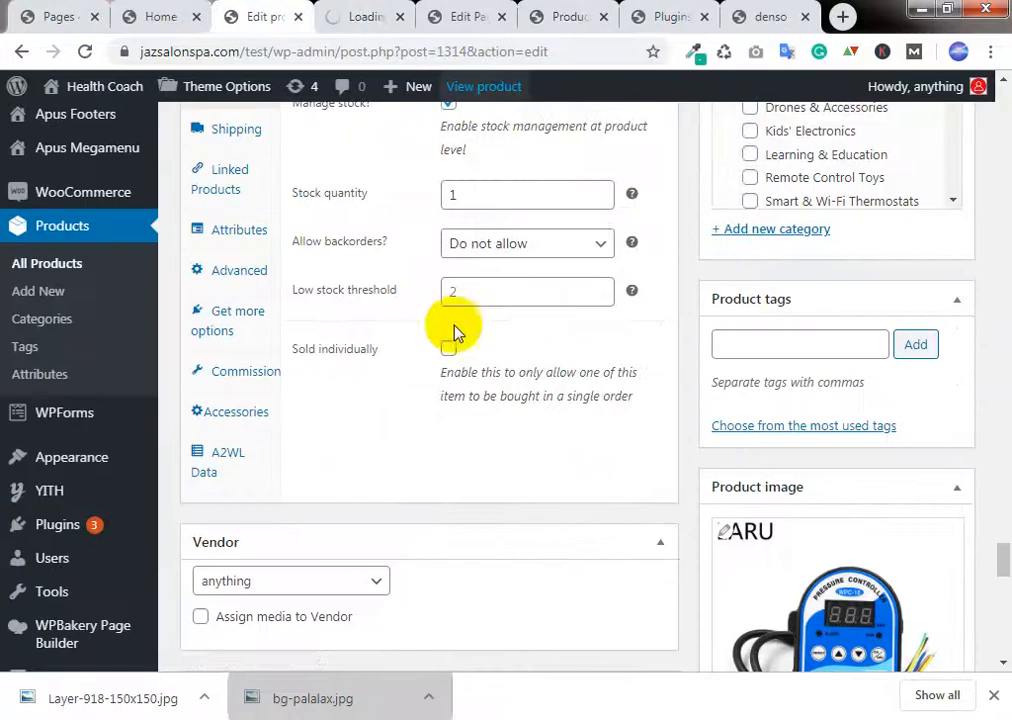
Step: Examine the product's Shipping, Linked Products, Attributes and Advanced data for a store setting
scroll(335, 475, up, 2)
click(255, 332)
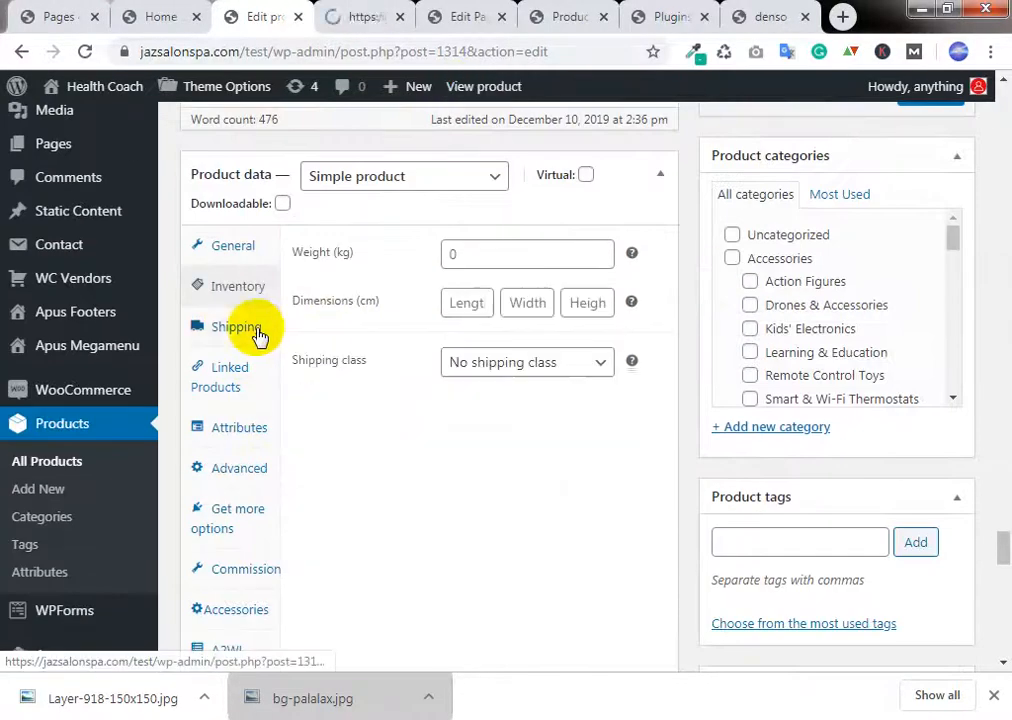
click(225, 388)
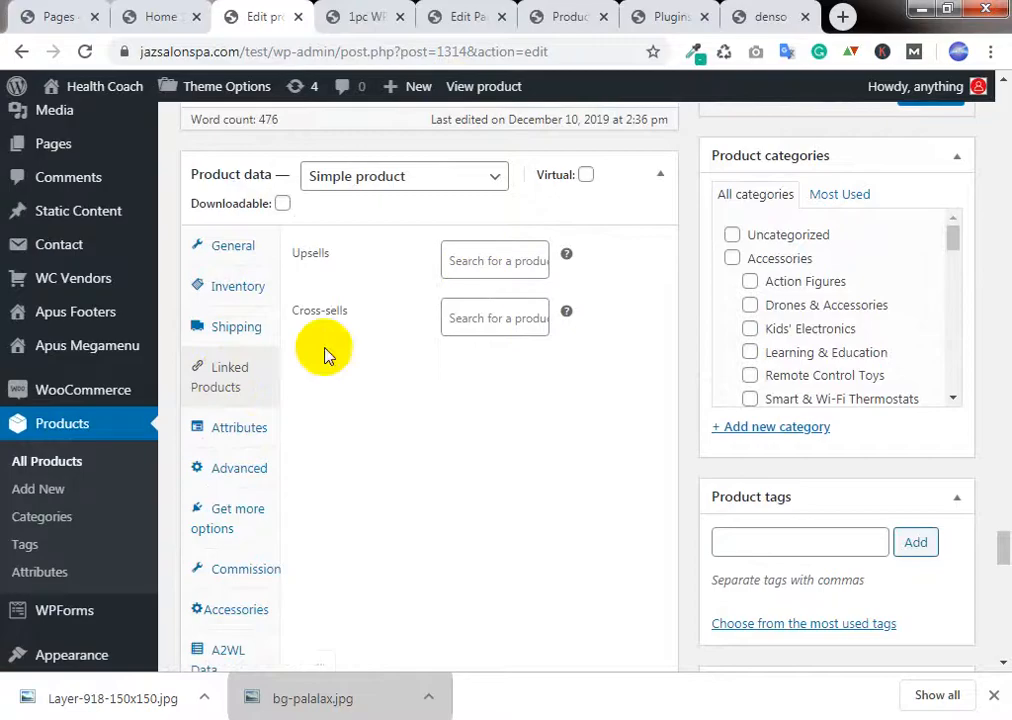
click(230, 430)
scroll(463, 362, down, 2)
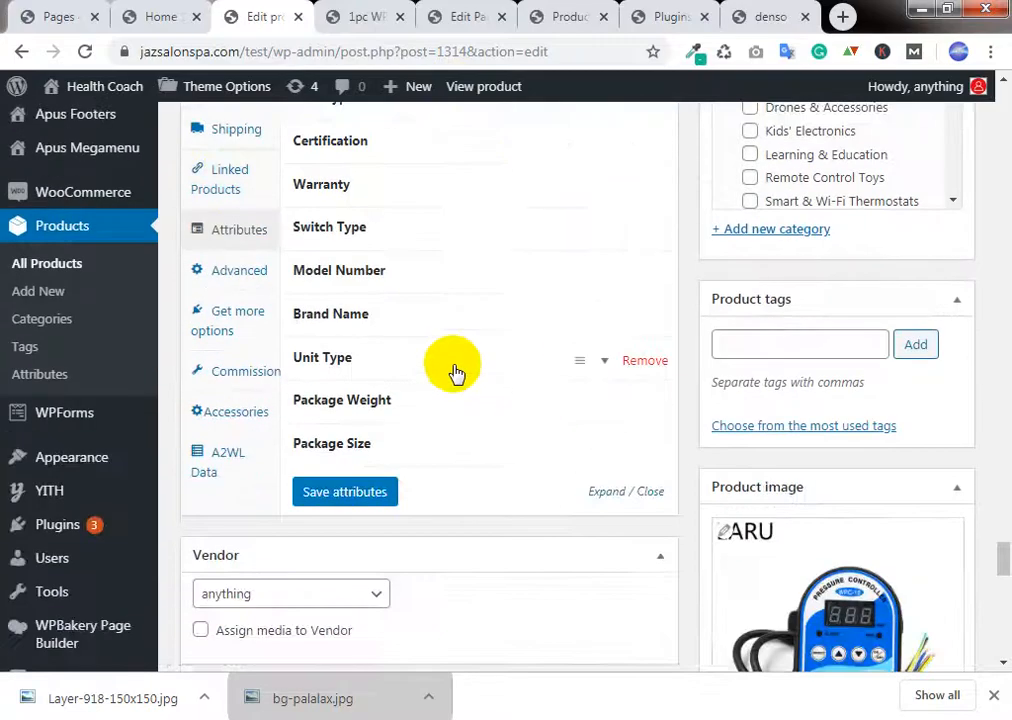
scroll(459, 366, up, 1)
click(246, 370)
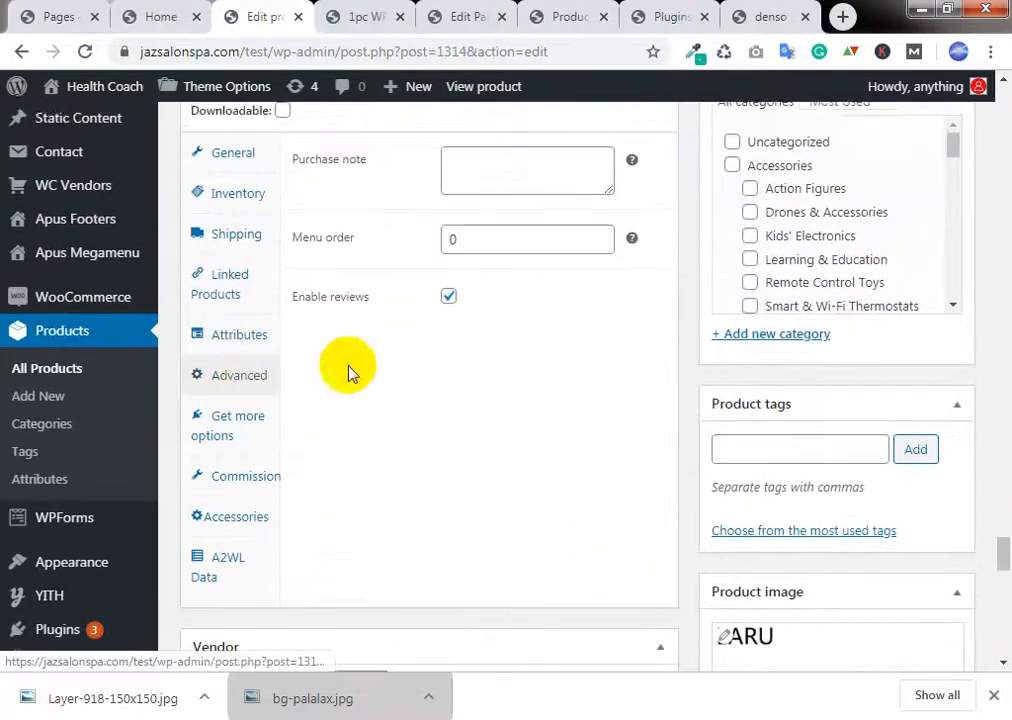
scroll(350, 368, up, 1)
scroll(459, 273, down, 1)
Step: Check the product's Get more options, Commission and Accessories data for a store setting
click(242, 443)
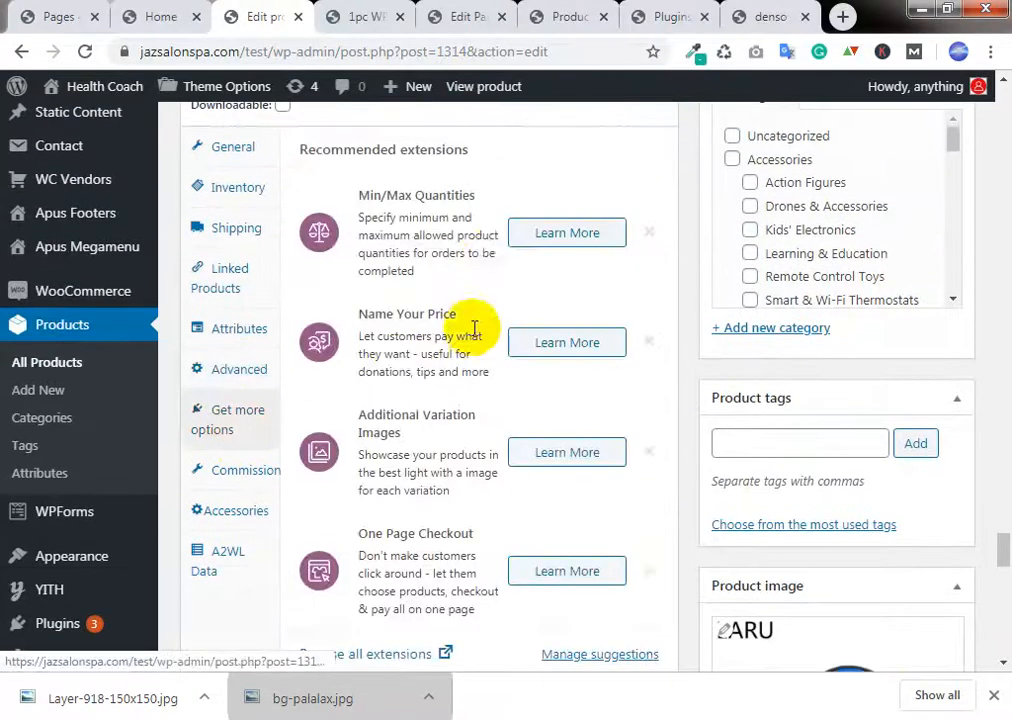
scroll(472, 330, down, 5)
scroll(481, 280, up, 4)
click(258, 374)
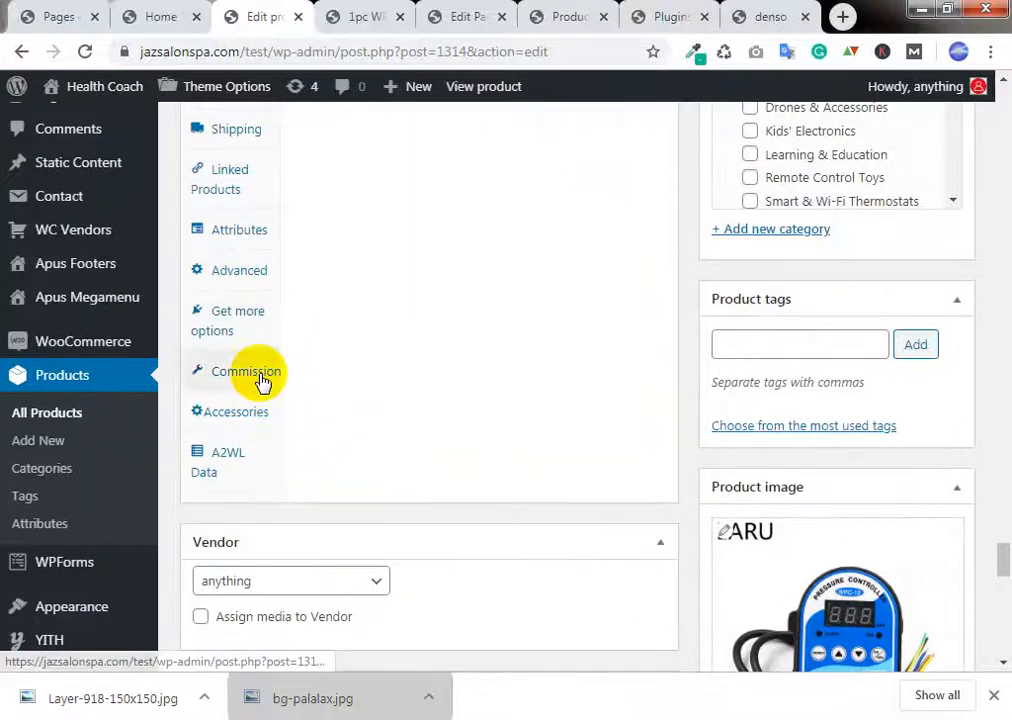
click(232, 412)
scroll(390, 392, up, 3)
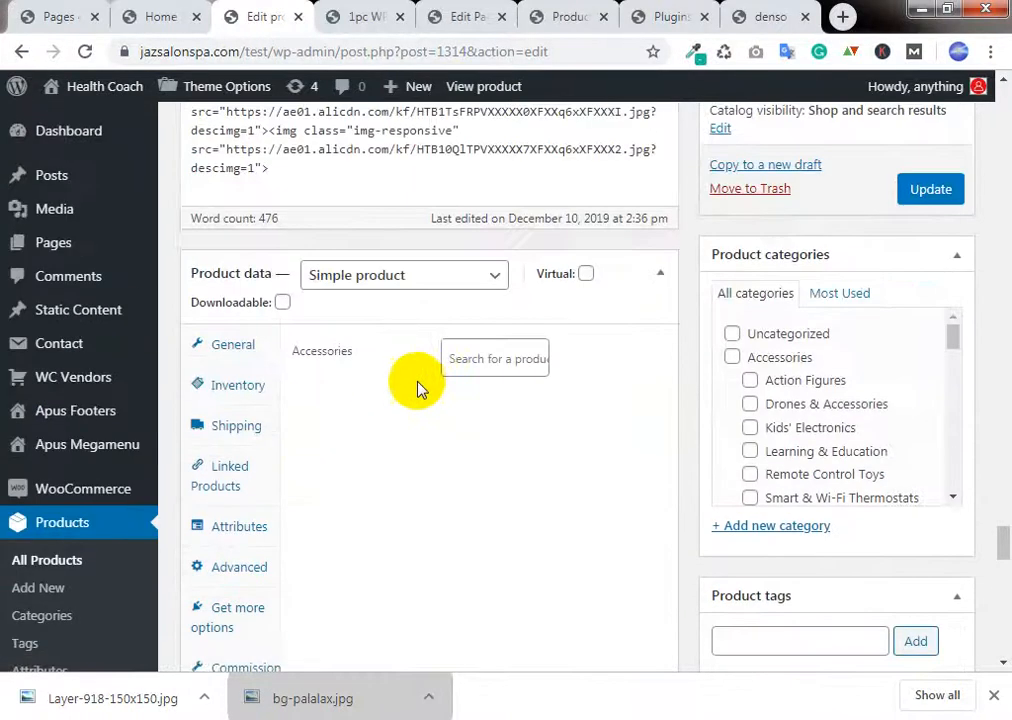
Step: Look through the sections around the product data and check which vendors can be assigned, keeping the current one
scroll(390, 395, down, 4)
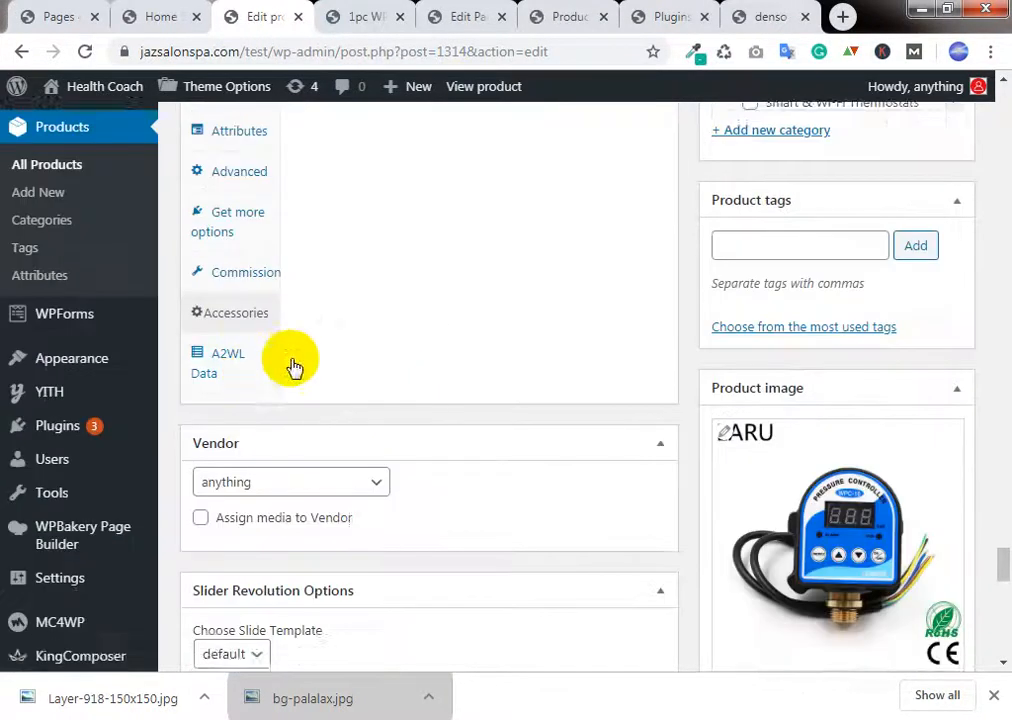
scroll(718, 343, up, 2)
scroll(700, 350, down, 5)
scroll(690, 355, up, 10)
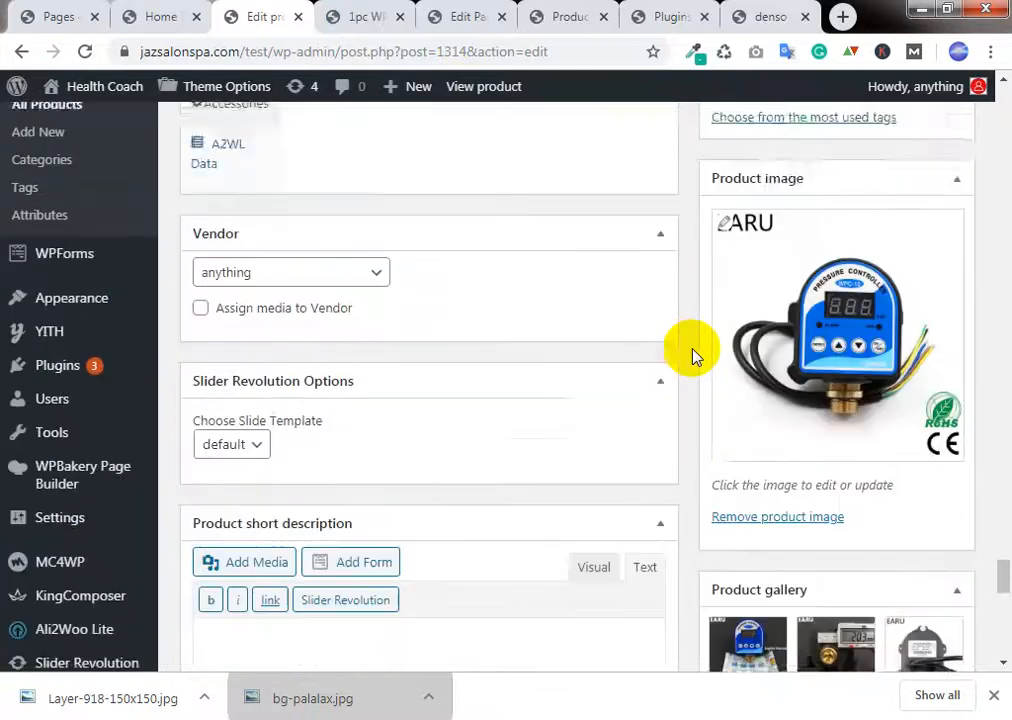
scroll(693, 355, up, 1)
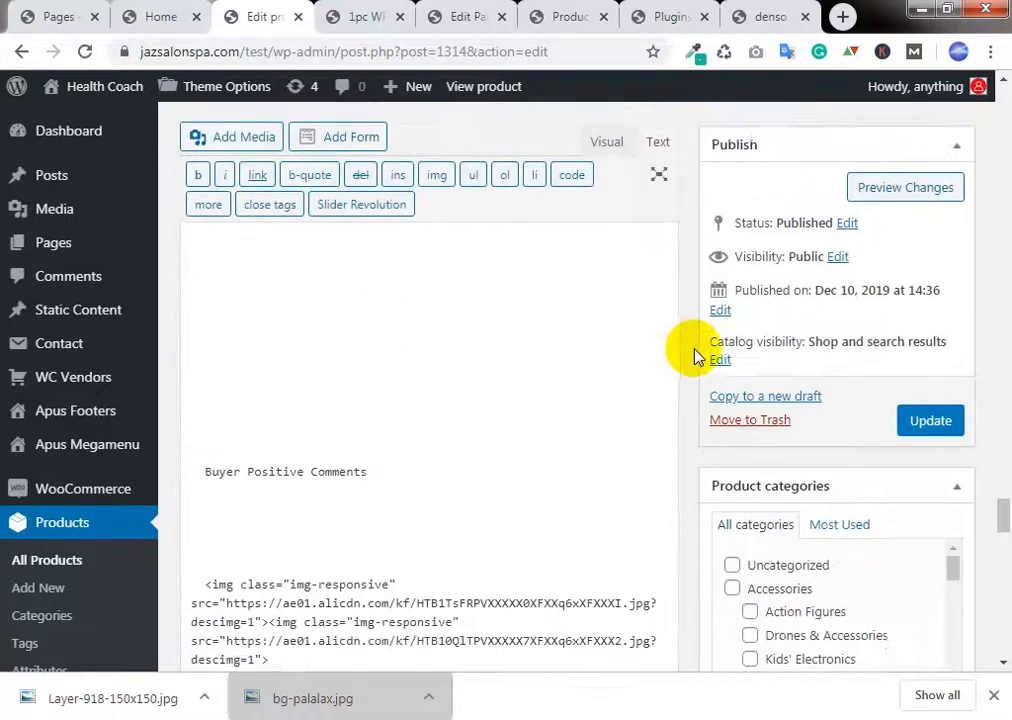
scroll(693, 350, down, 8)
scroll(697, 352, down, 5)
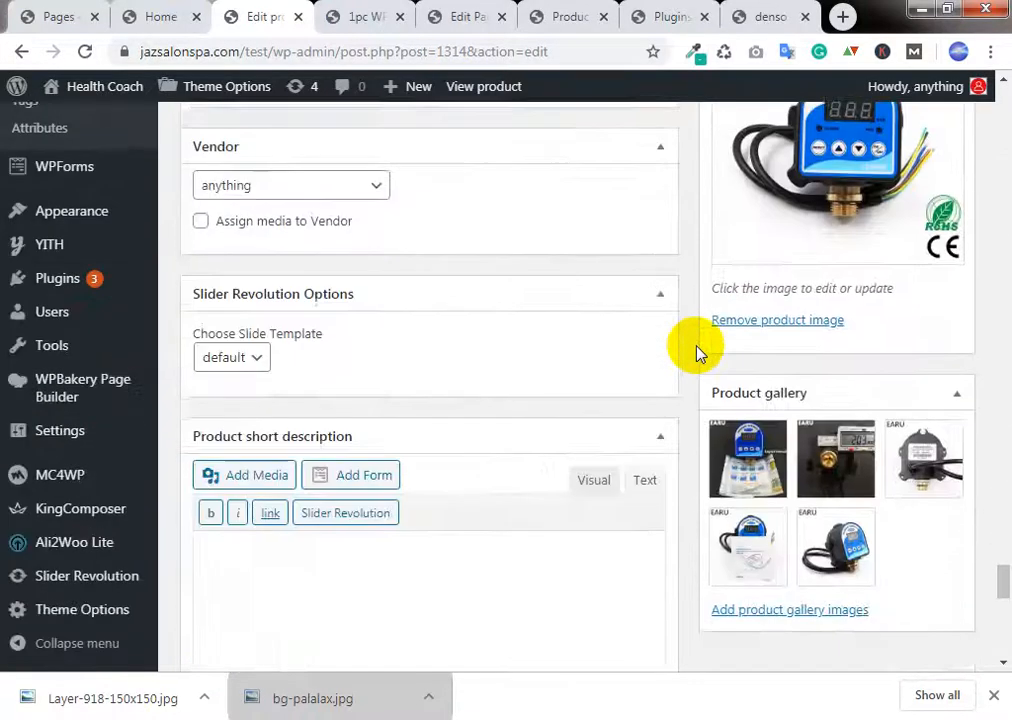
scroll(697, 352, up, 2)
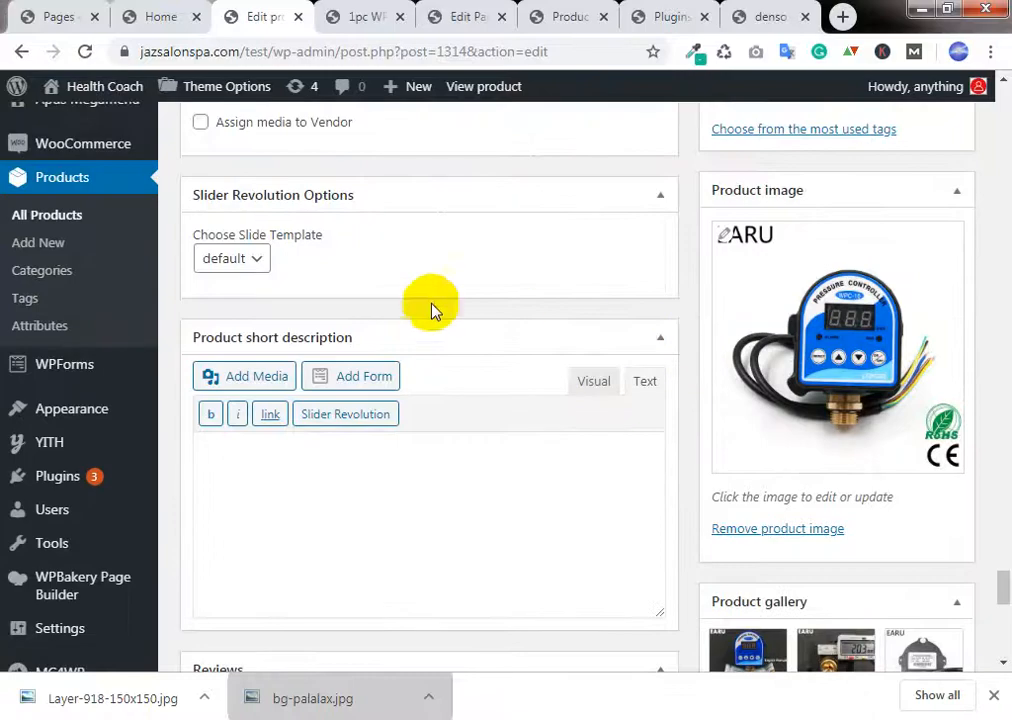
scroll(495, 289, up, 2)
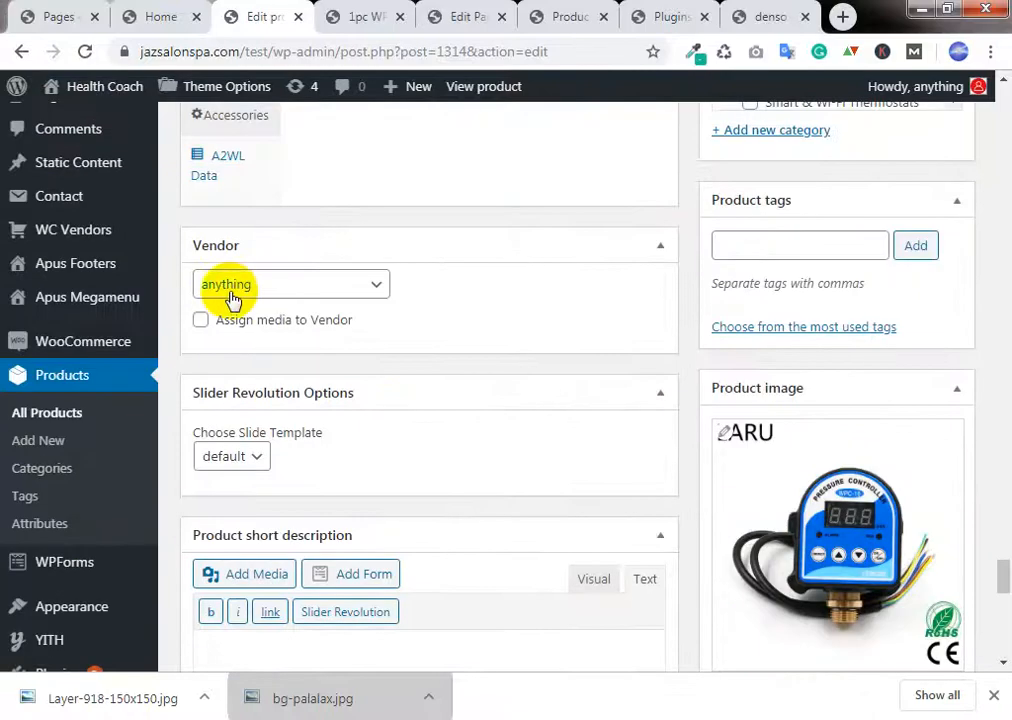
click(316, 292)
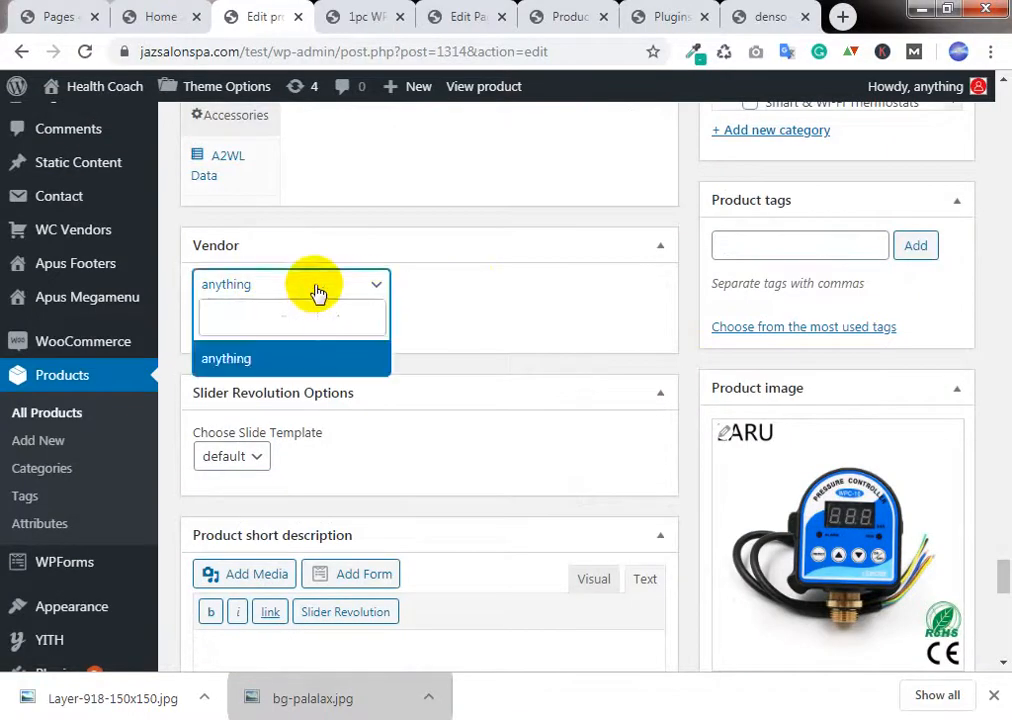
click(476, 299)
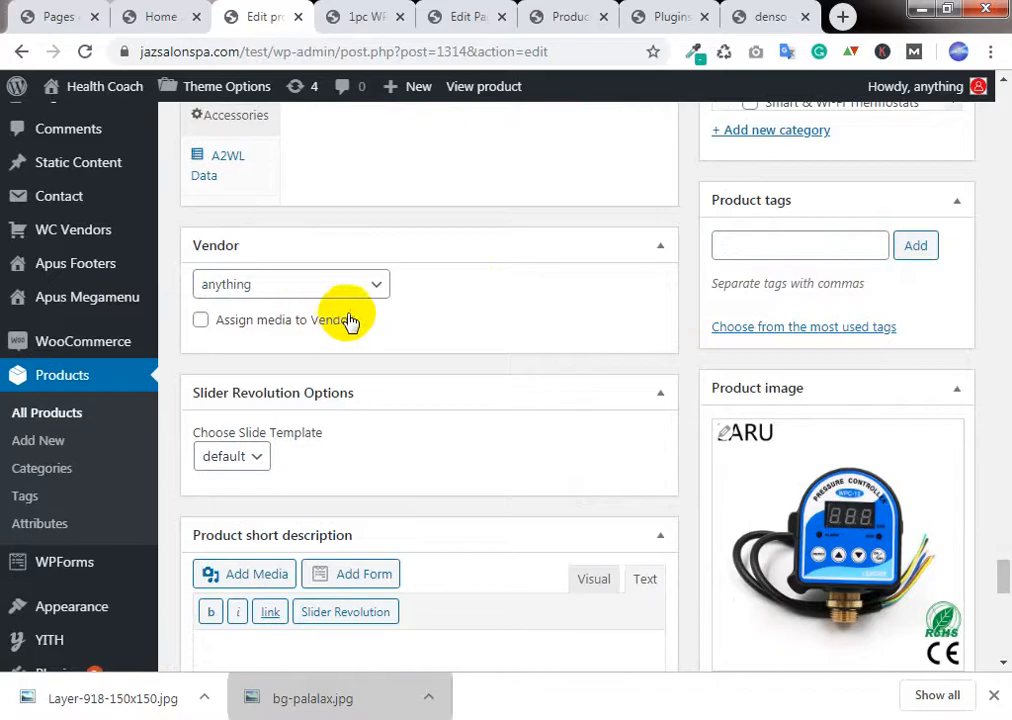
Step: Look through the admin navigation, including the WooCommerce, MC4WP and Settings entries, for a place to manage vendor stores
scroll(587, 318, up, 3)
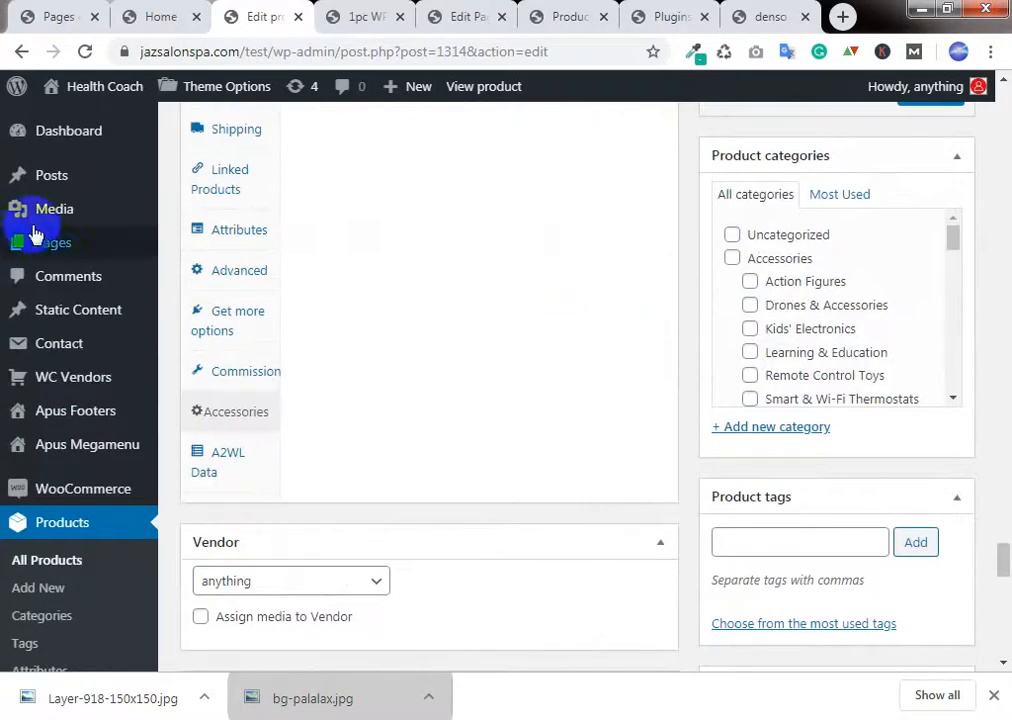
scroll(50, 280, down, 1)
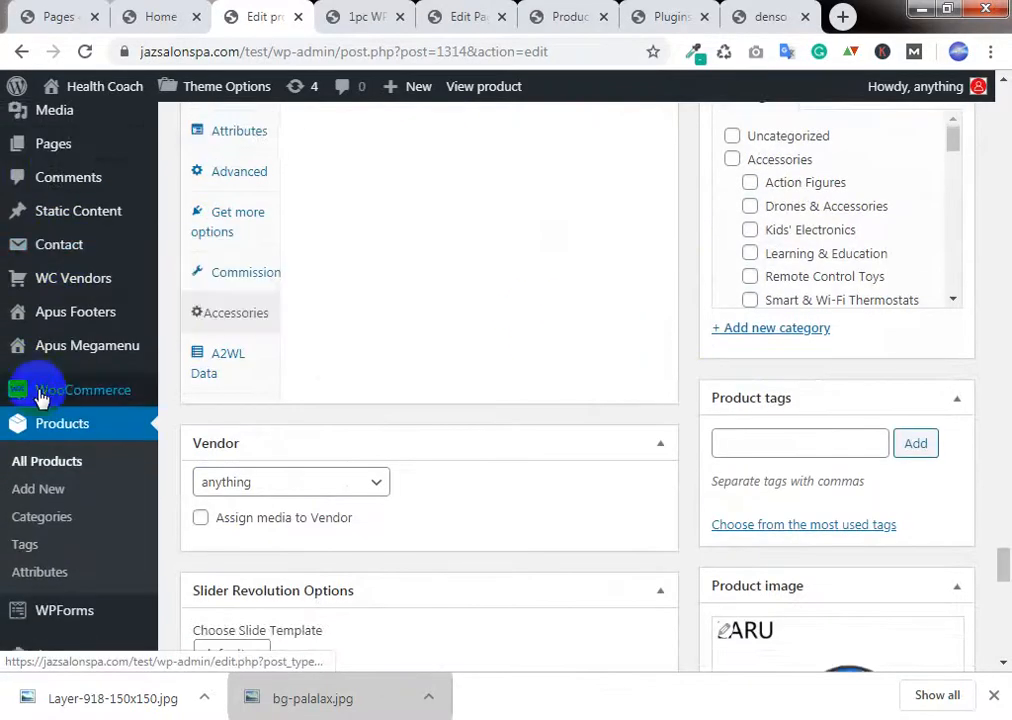
mouse_move(40, 397)
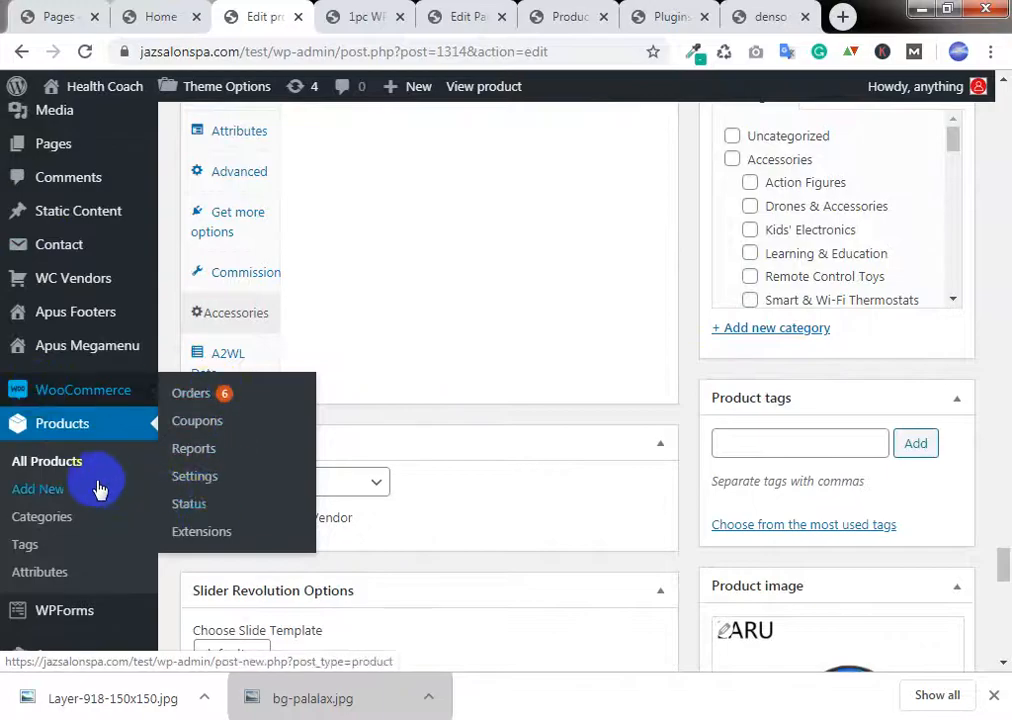
scroll(97, 463, down, 2)
scroll(99, 463, down, 3)
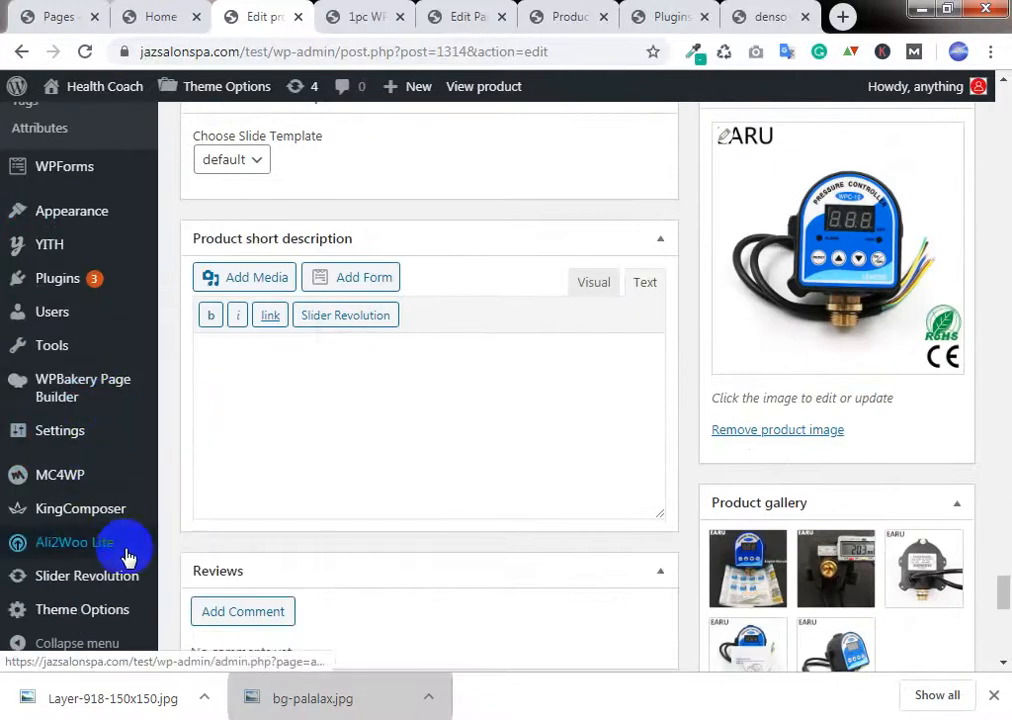
mouse_move(127, 474)
scroll(125, 478, down, 1)
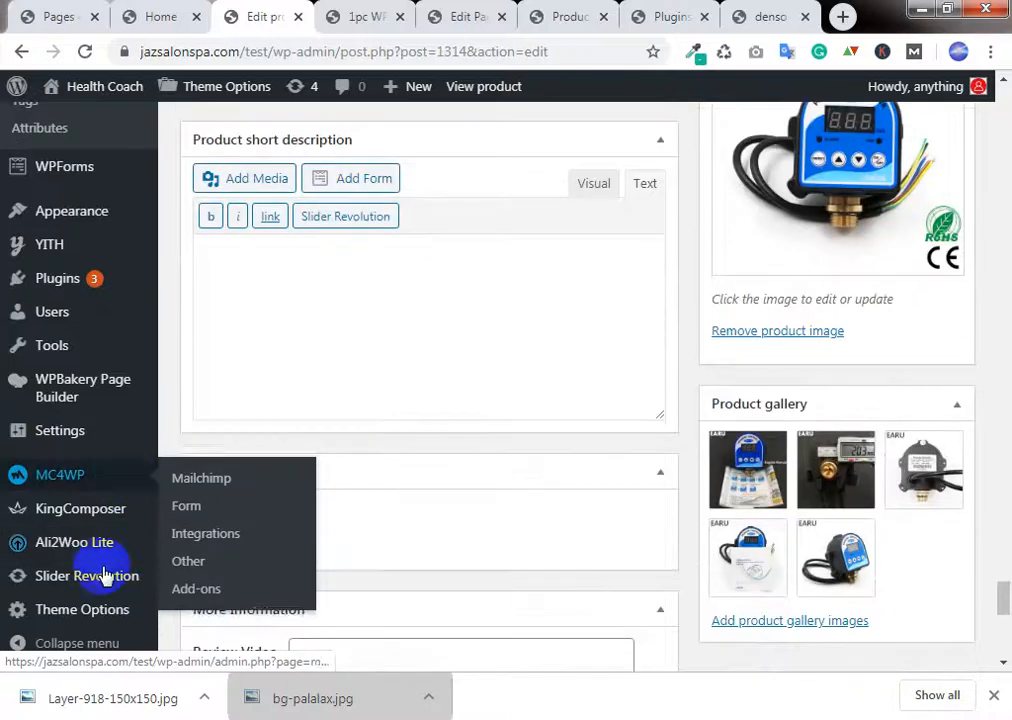
mouse_move(55, 445)
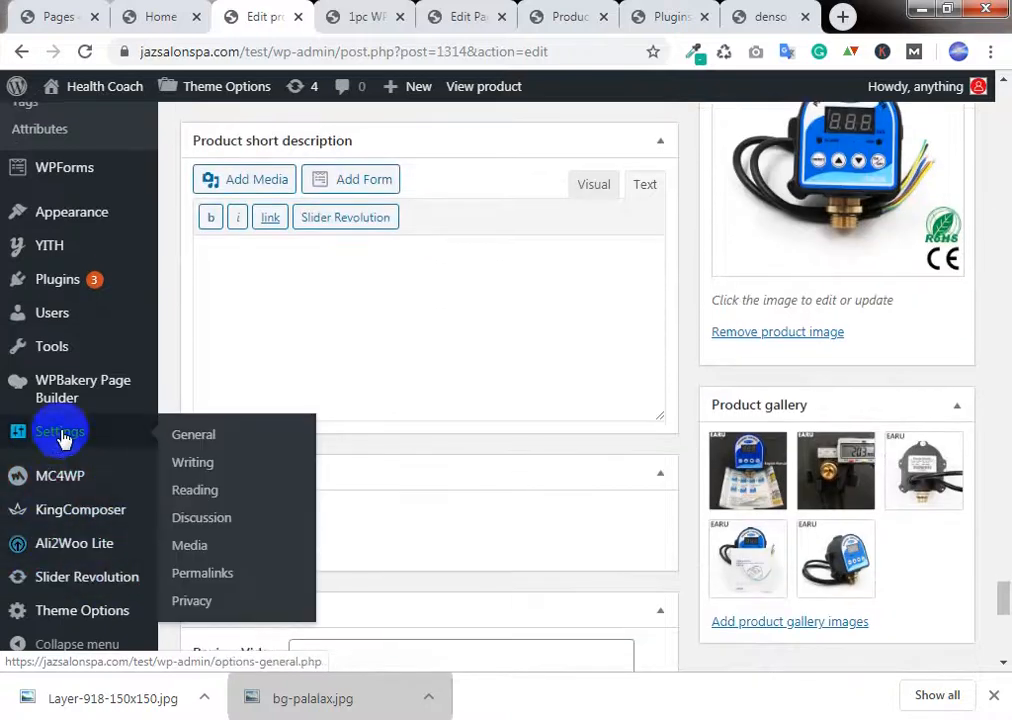
scroll(56, 430, up, 2)
scroll(690, 430, down, 4)
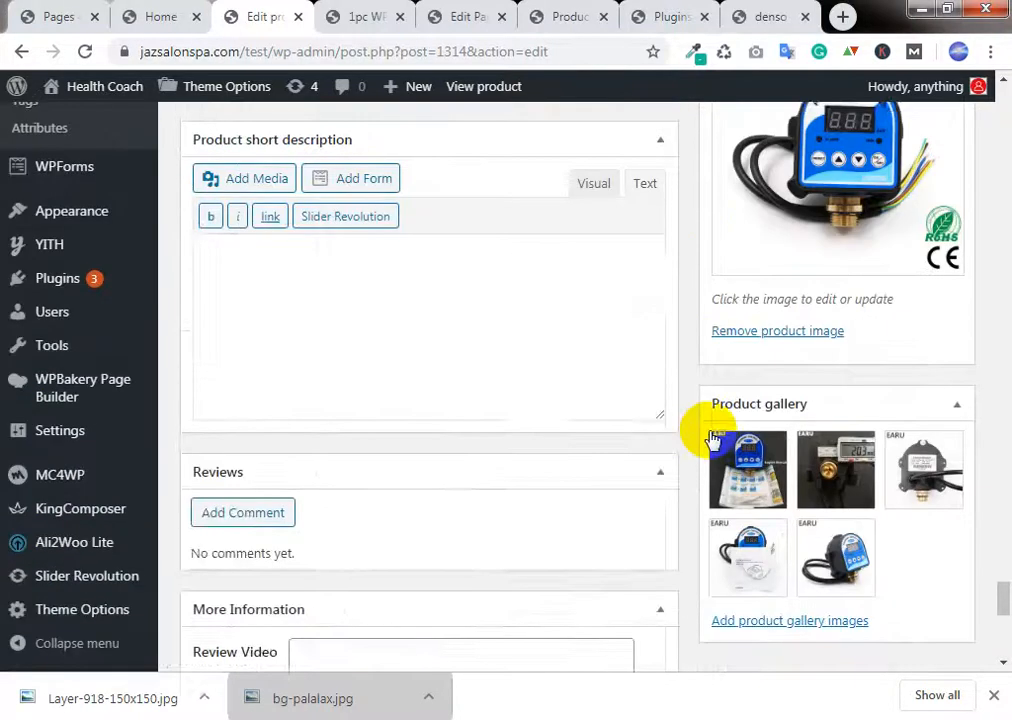
Step: Examine the product's vendor, publishing, category, tag, gallery and additional information sections for a store name or logo setting
scroll(366, 380, up, 5)
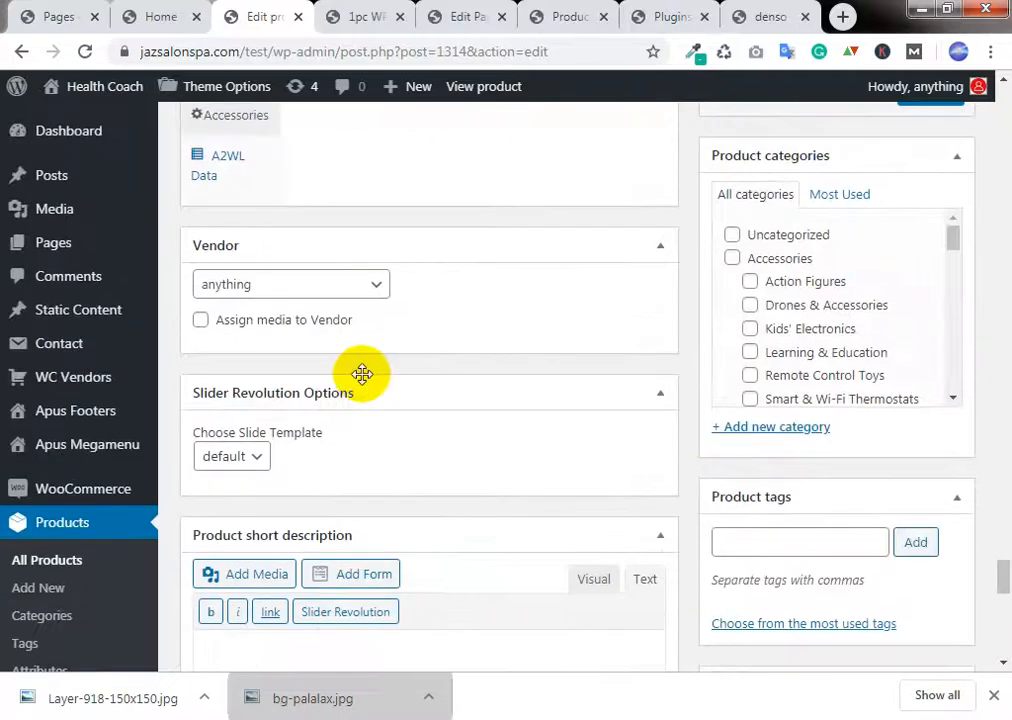
scroll(362, 374, up, 2)
scroll(795, 370, up, 1)
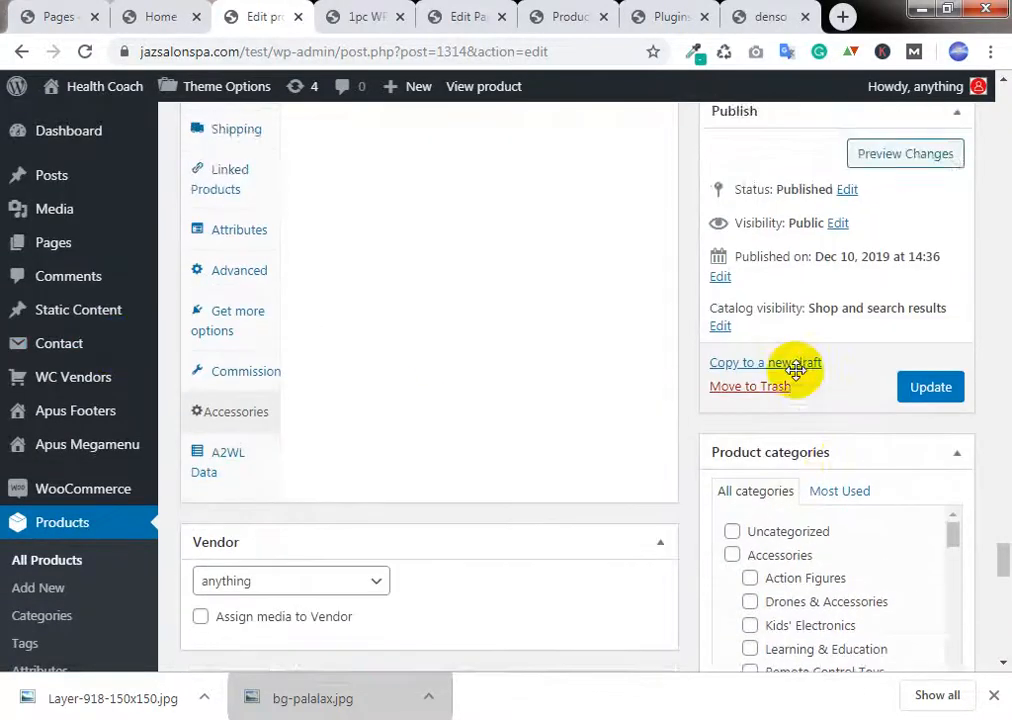
scroll(797, 377, down, 3)
scroll(800, 360, down, 6)
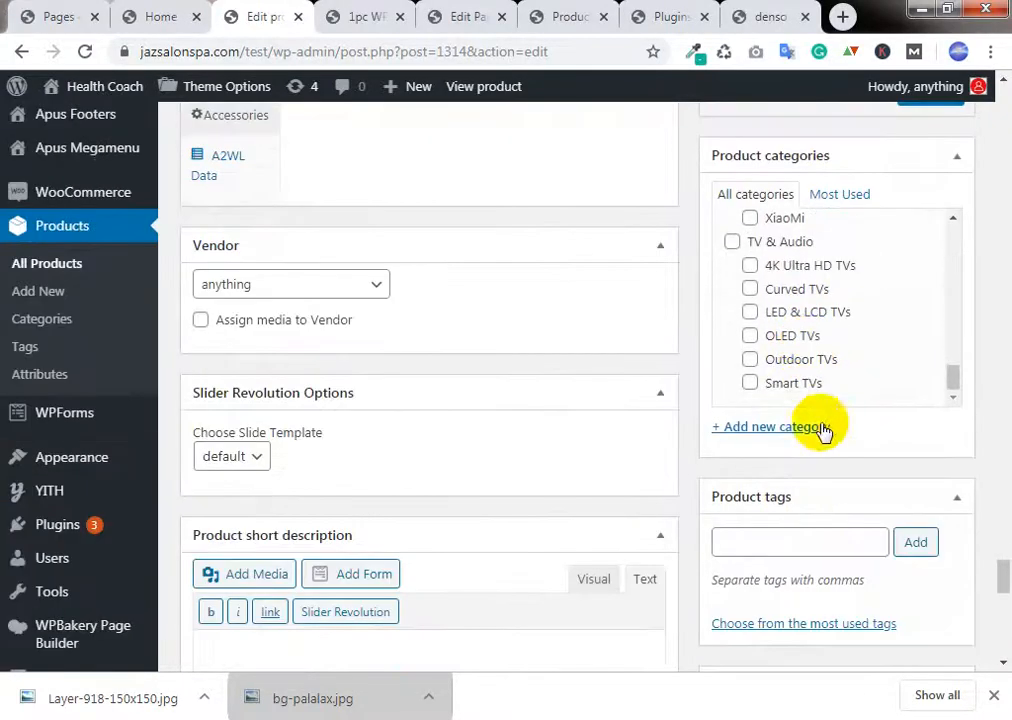
scroll(825, 429, down, 3)
scroll(820, 475, down, 8)
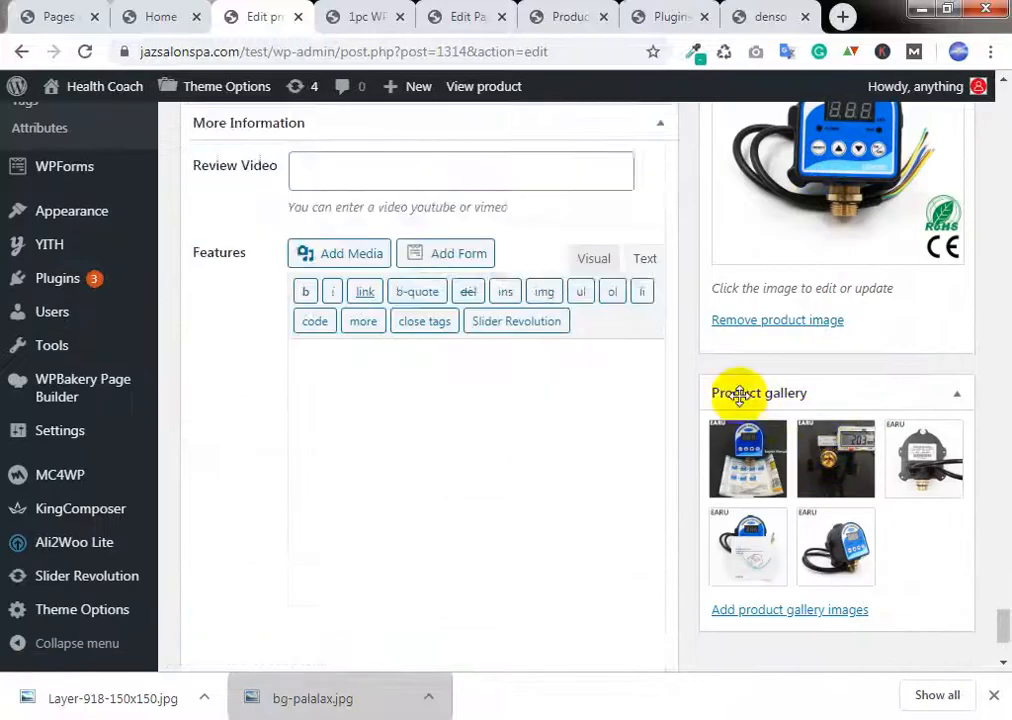
scroll(669, 413, up, 5)
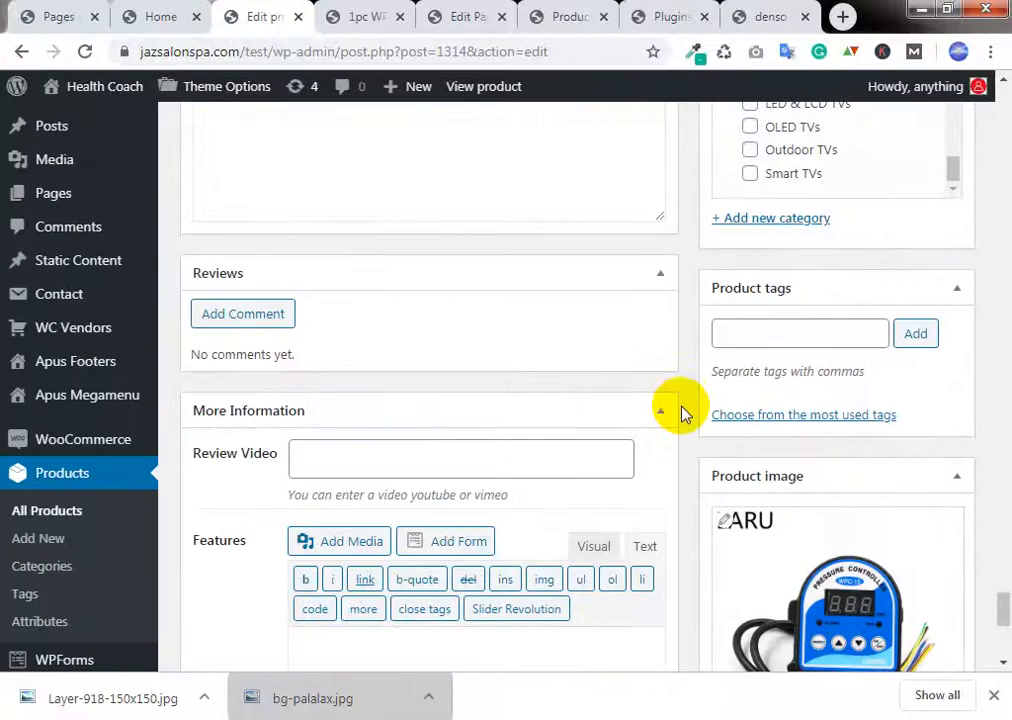
scroll(920, 462, up, 15)
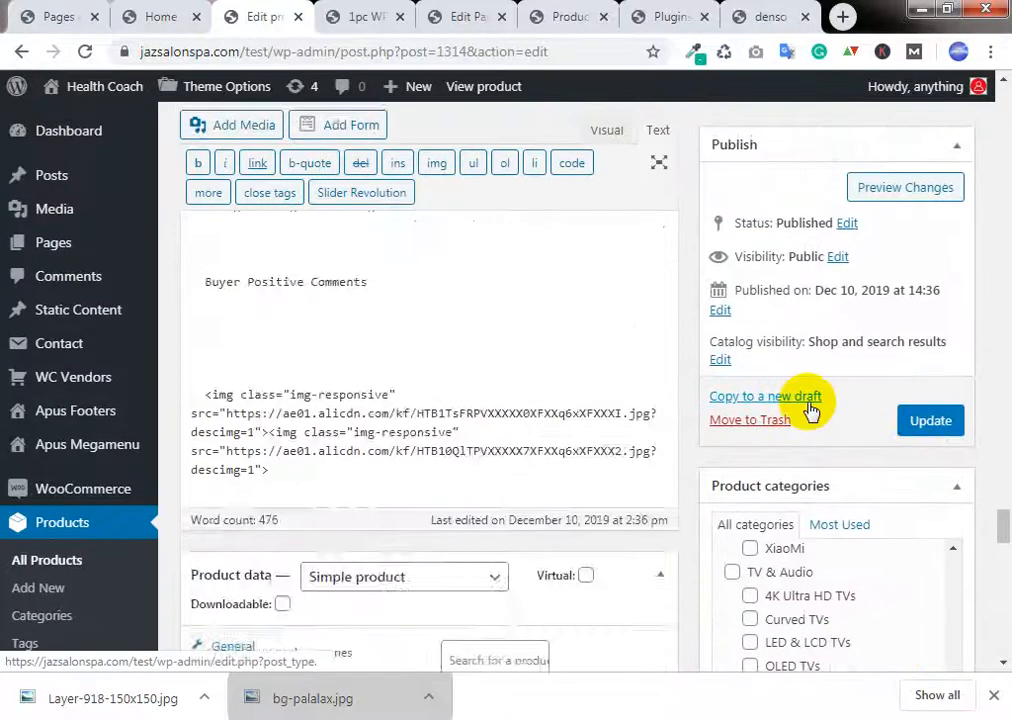
scroll(430, 400, up, 10)
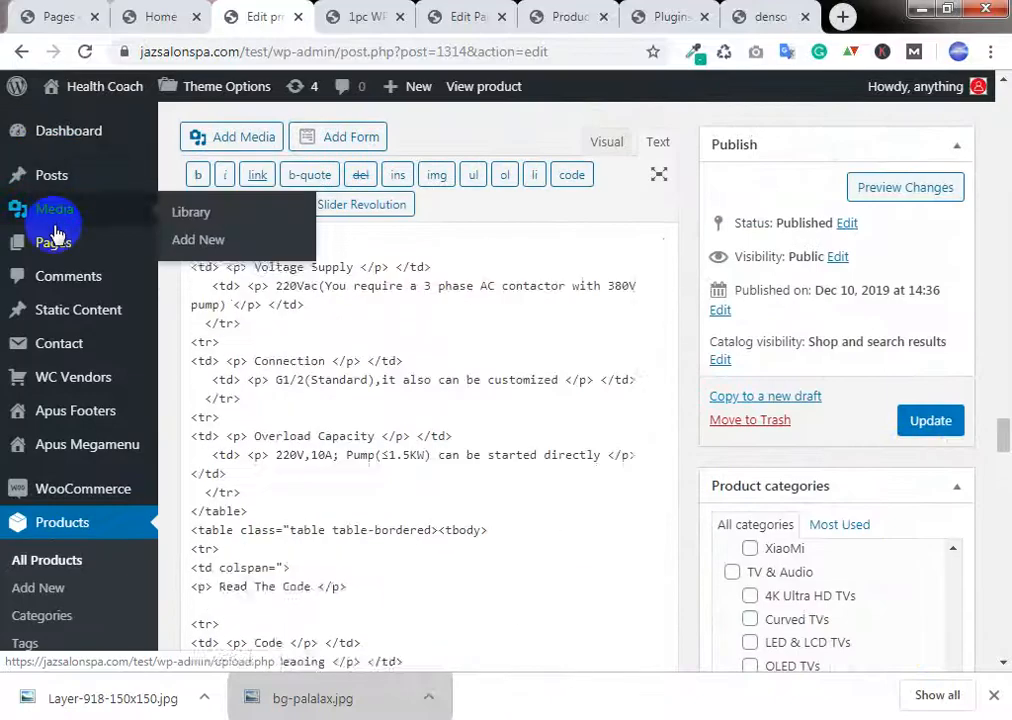
Step: Check the Sold By and SKU details on the product's public page and return to its edit page
click(335, 15)
scroll(620, 285, down, 3)
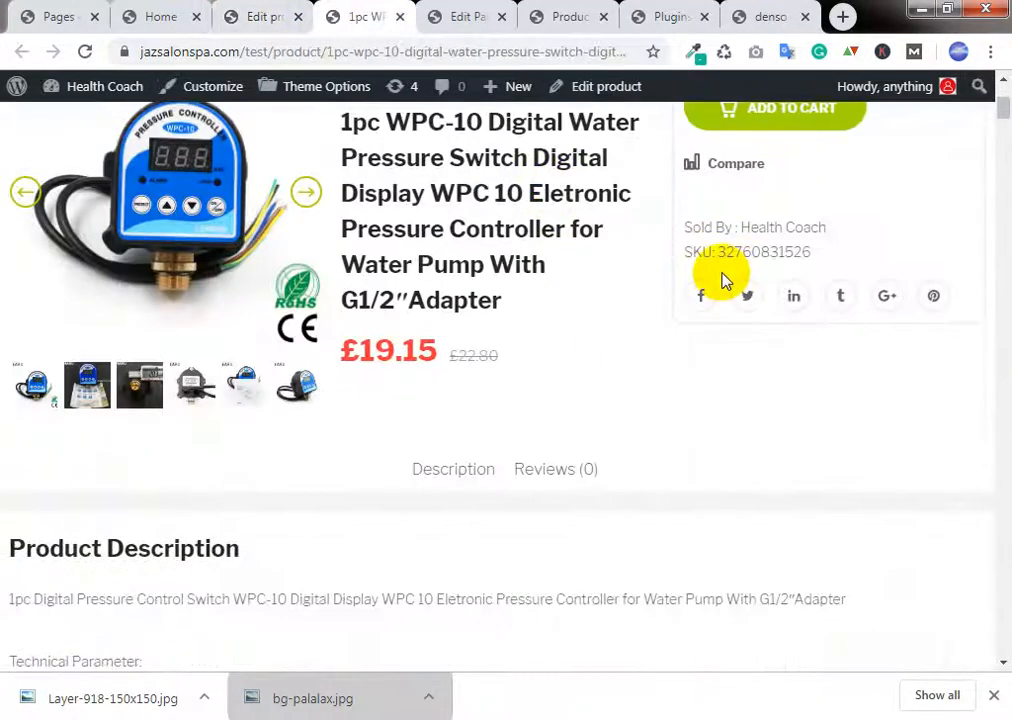
click(240, 14)
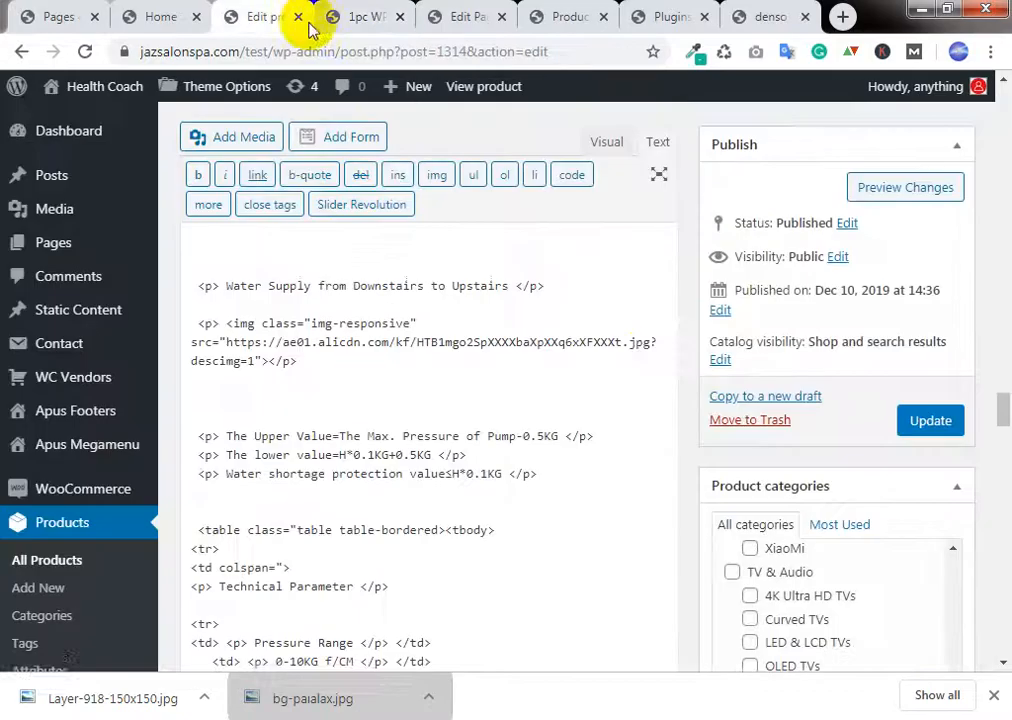
Step: Examine the product's General and Inventory data, including the SKU field, for a seller or store setting
scroll(669, 309, down, 10)
scroll(705, 366, down, 8)
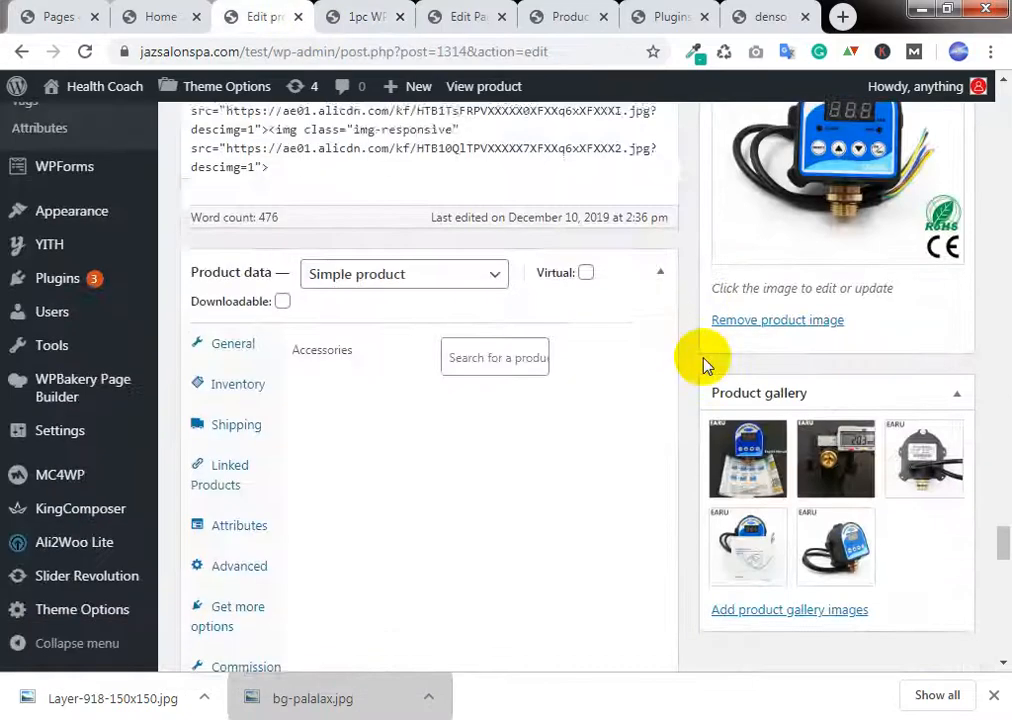
scroll(671, 323, up, 5)
click(238, 355)
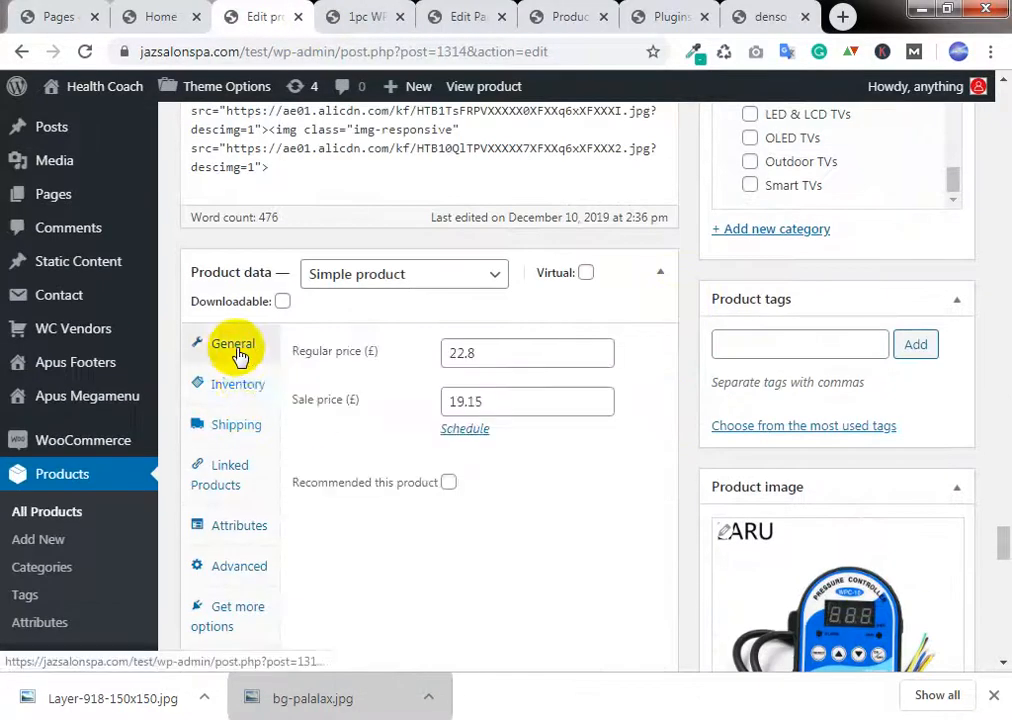
click(240, 390)
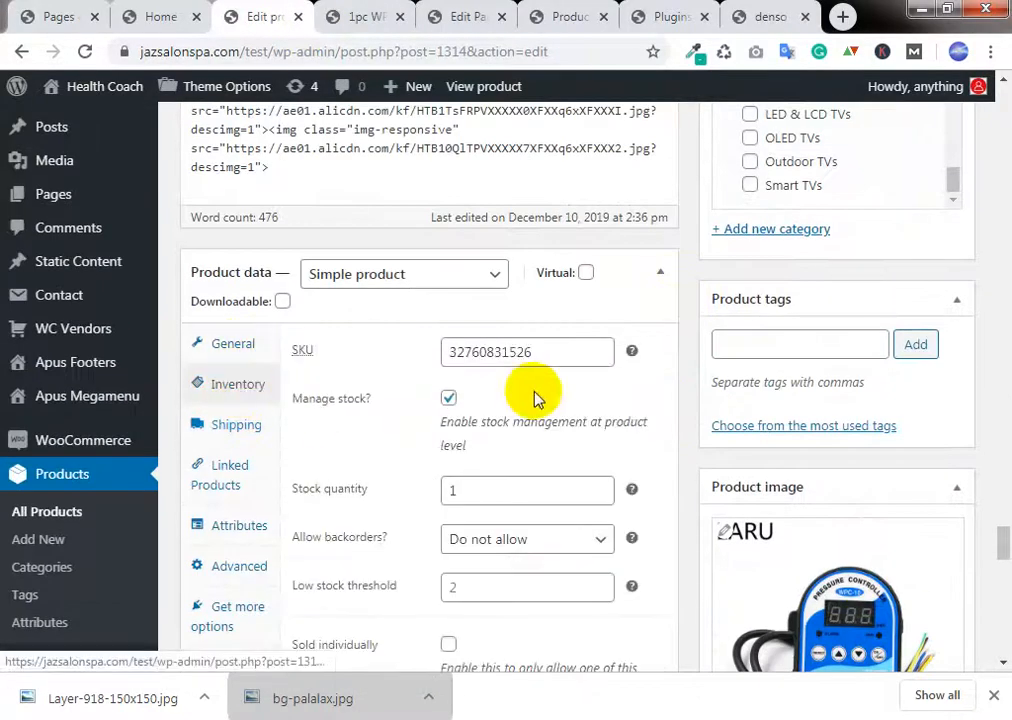
drag(583, 358, 421, 390)
scroll(497, 413, down, 1)
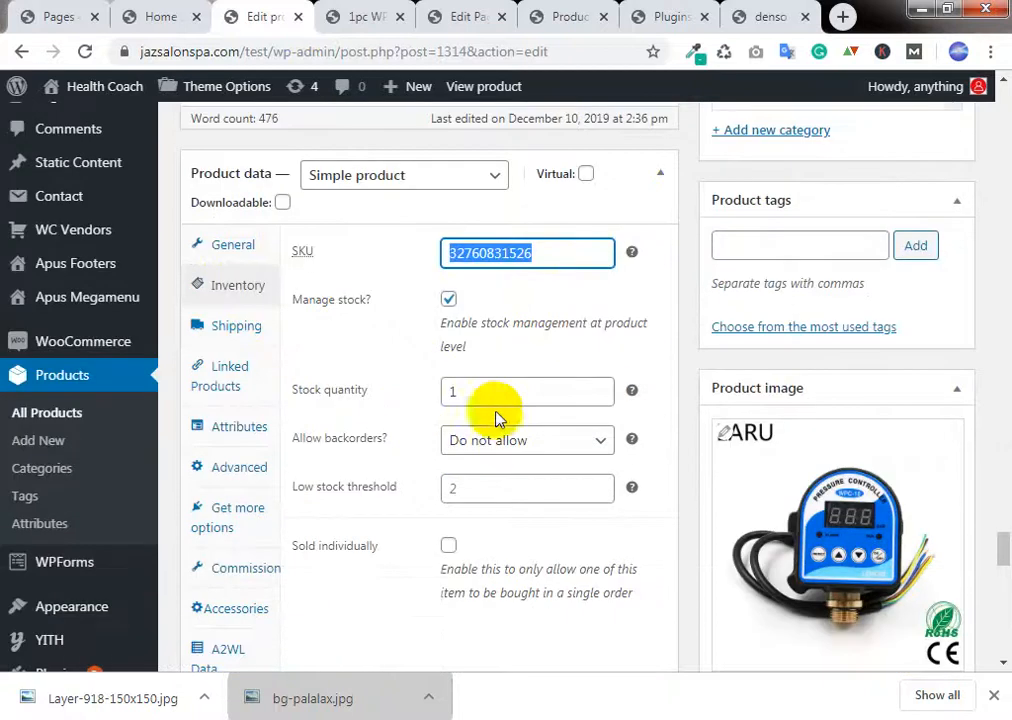
scroll(401, 421, down, 1)
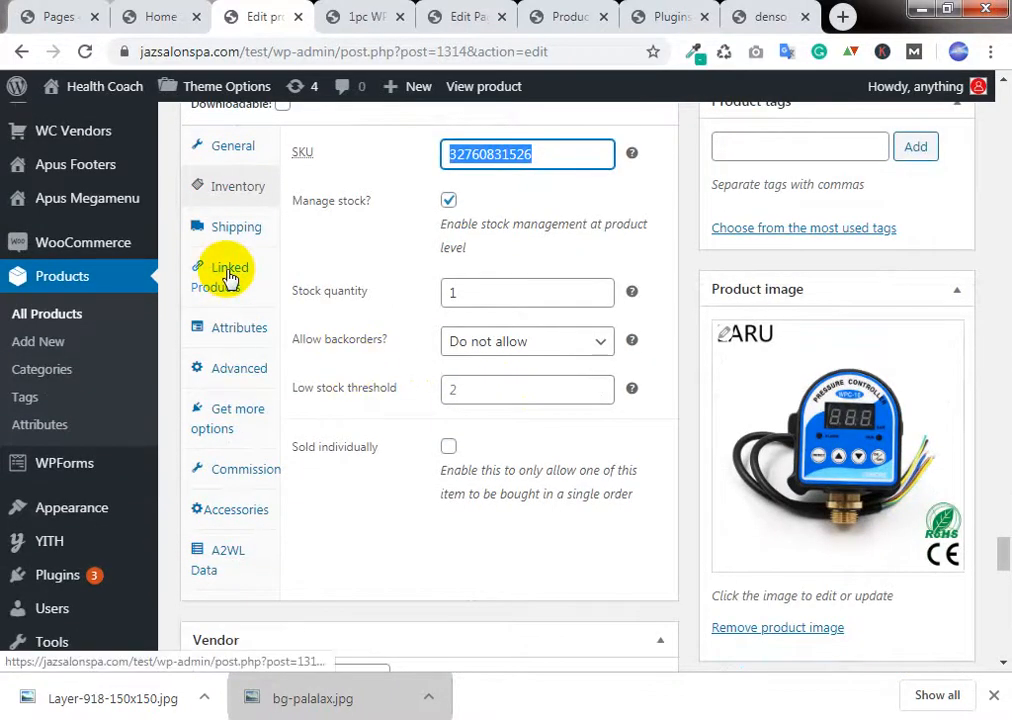
Step: Open the WC Vendors Commissions page in a new tab and examine it for vendor store information
scroll(276, 284, up, 10)
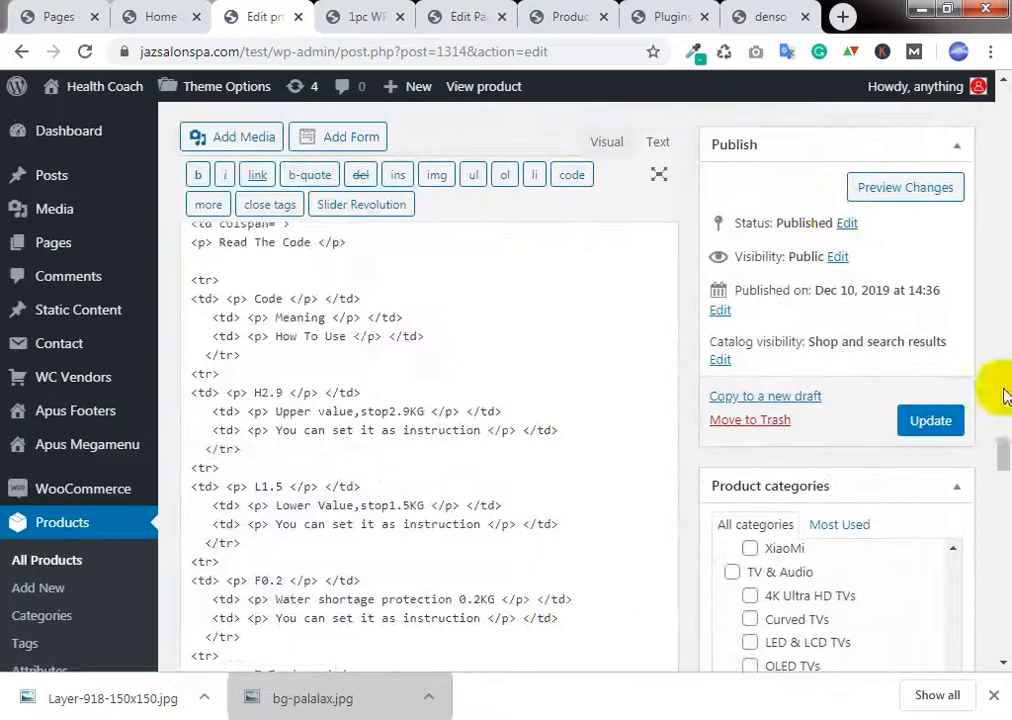
drag(1005, 445, 1000, 68)
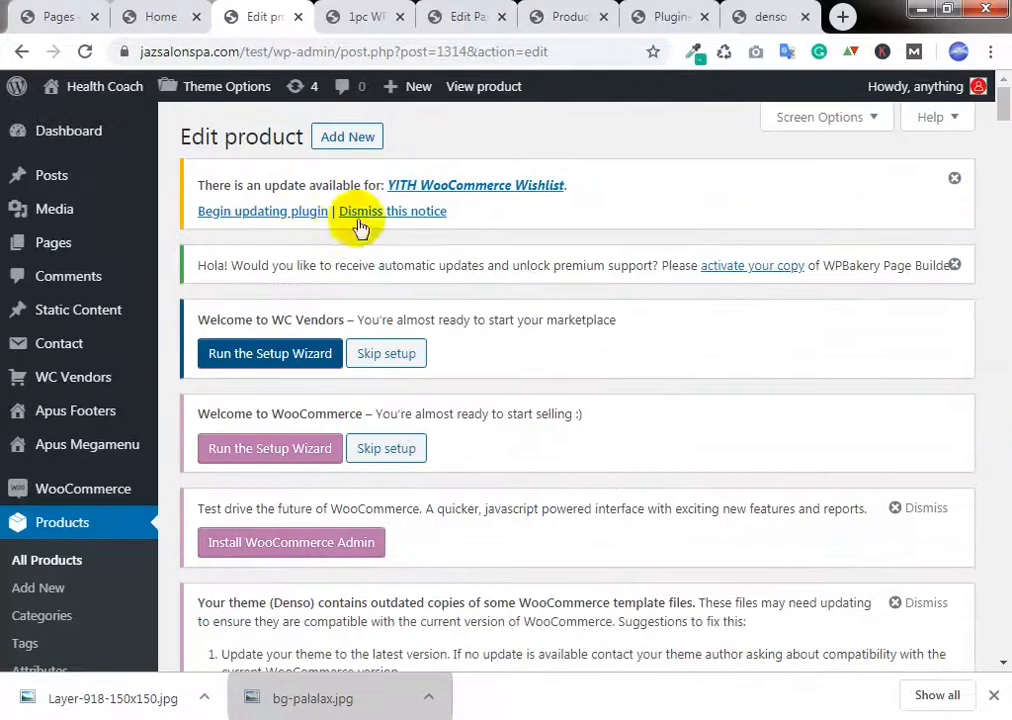
click(104, 231)
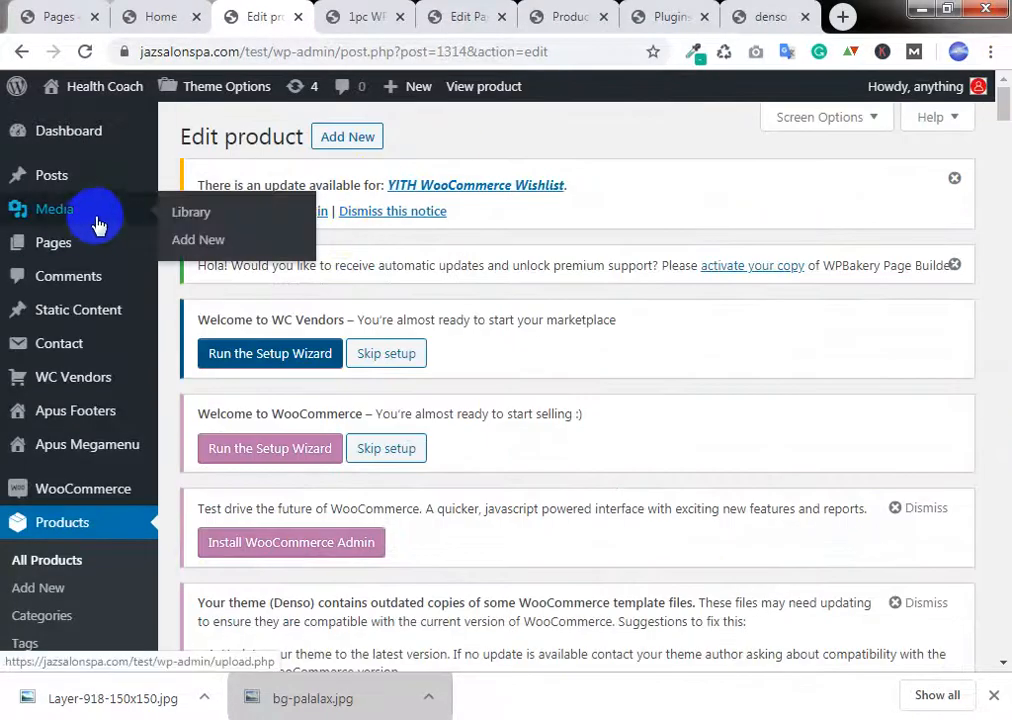
right_click(74, 390)
click(95, 398)
click(419, 9)
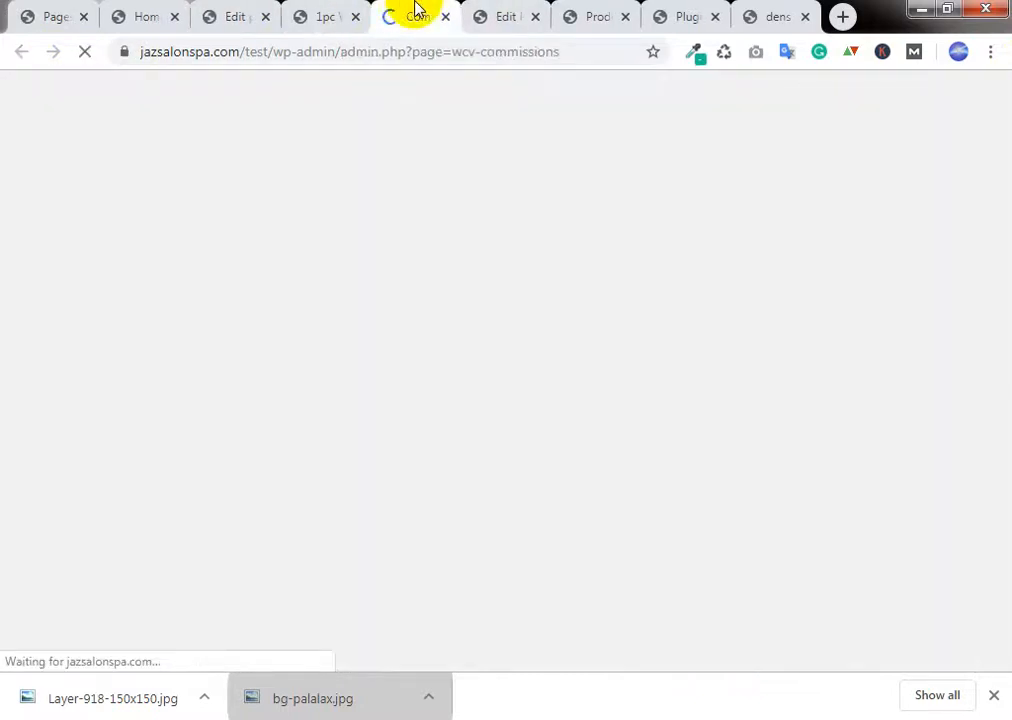
scroll(565, 390, down, 4)
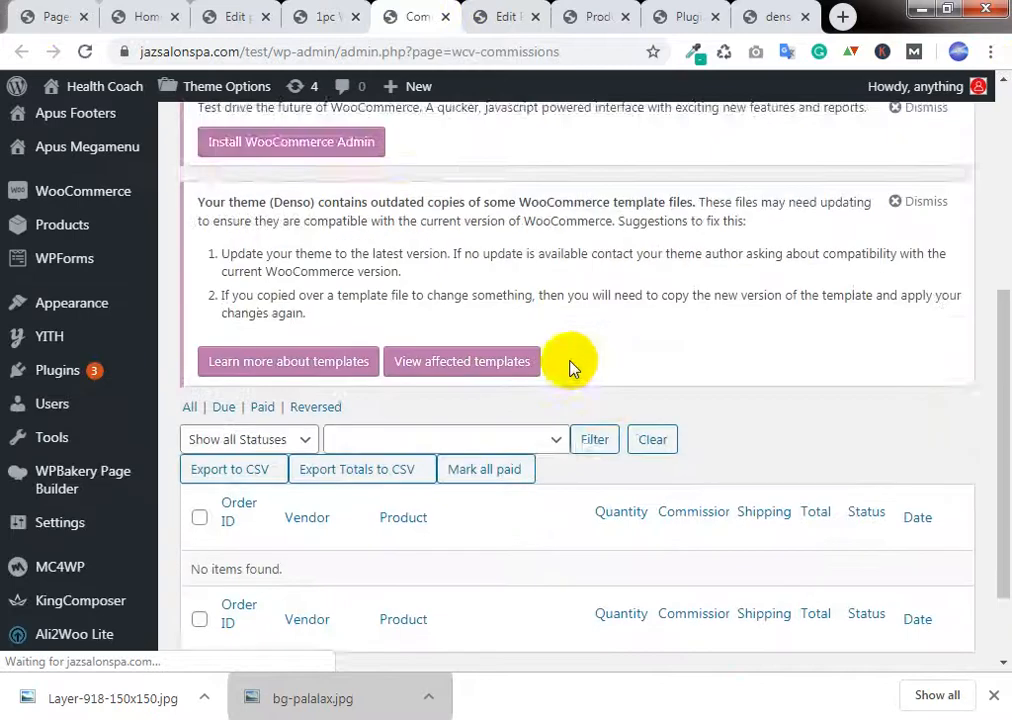
scroll(570, 368, down, 2)
scroll(236, 472, down, 1)
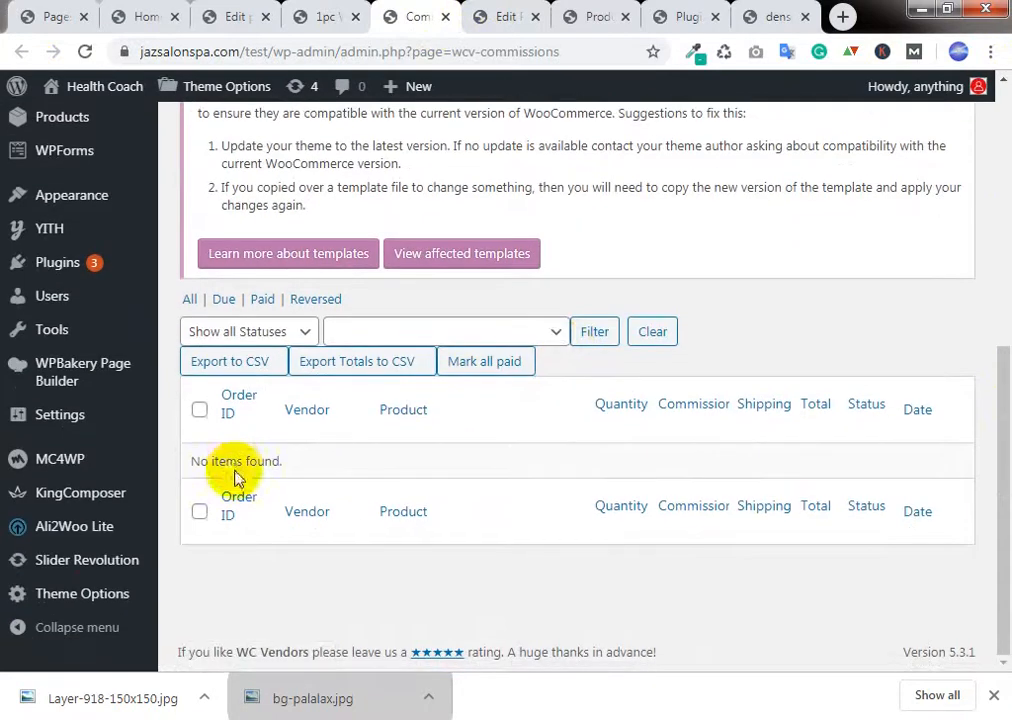
scroll(278, 438, up, 3)
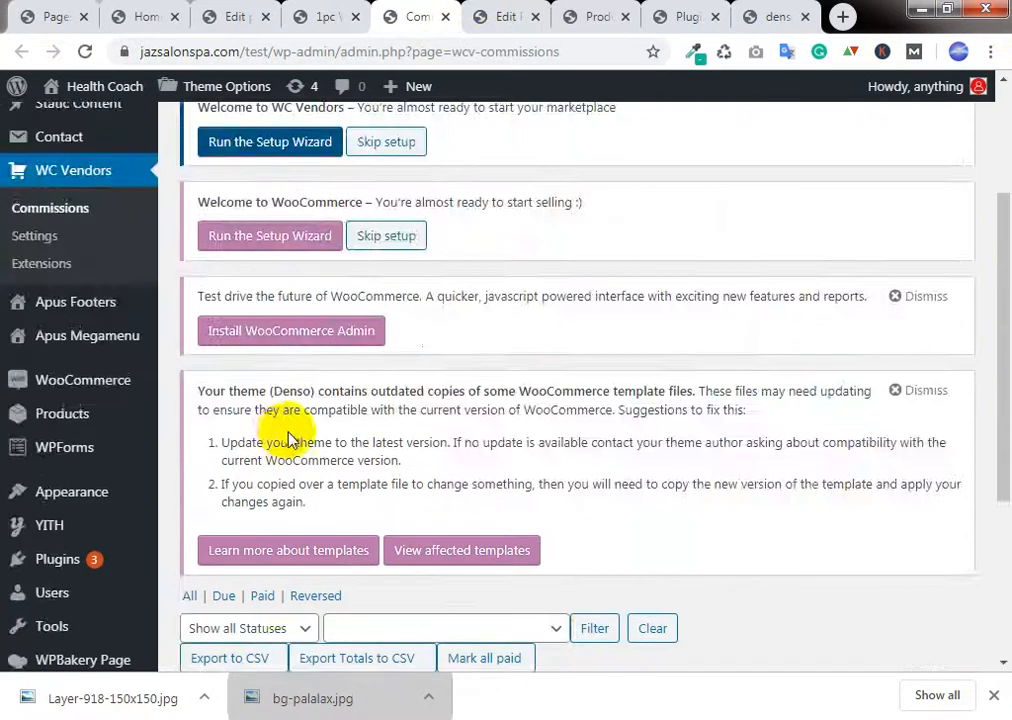
scroll(177, 289, up, 1)
Step: Open the WC Vendors settings and examine the Marketplace Options for store name or logo settings
click(38, 337)
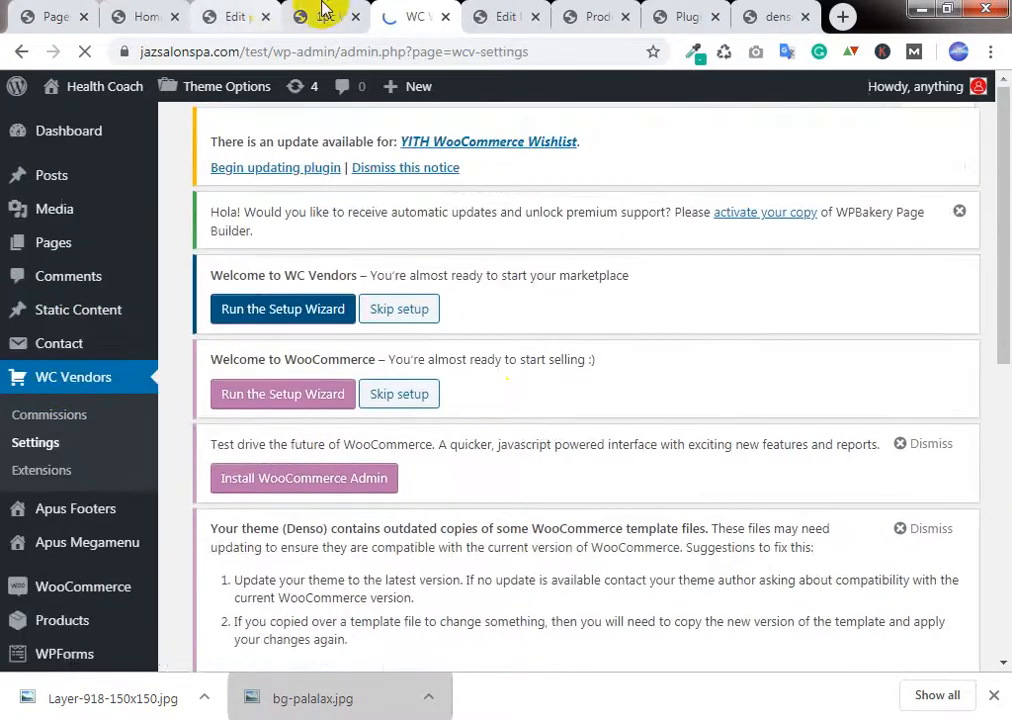
scroll(488, 341, down, 5)
scroll(484, 345, down, 2)
scroll(478, 352, up, 2)
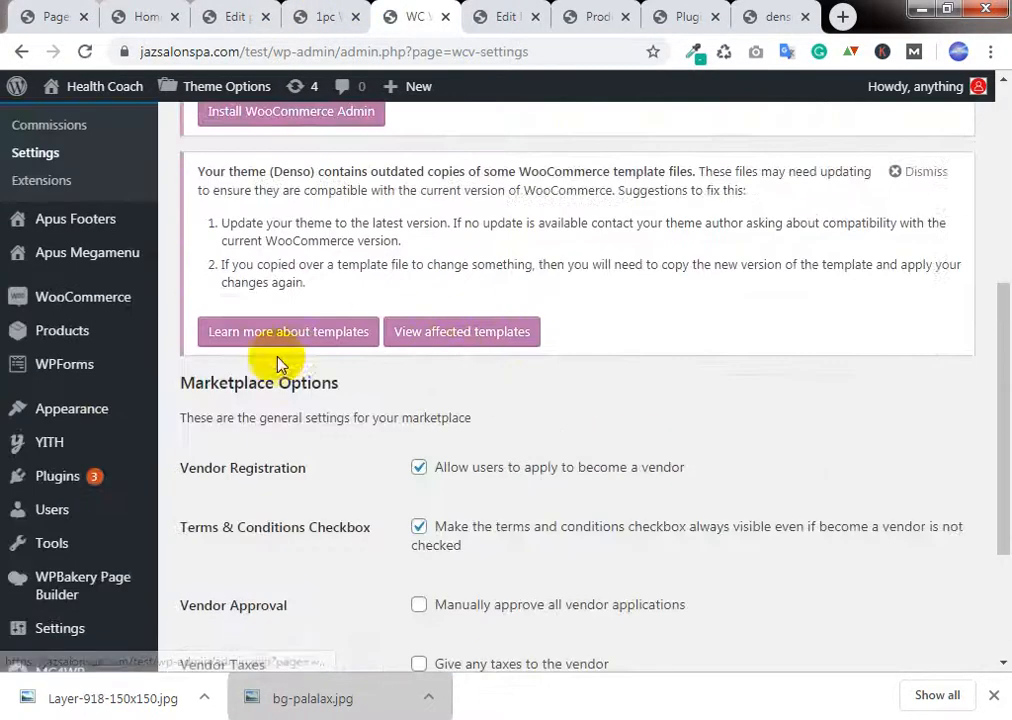
scroll(277, 358, down, 2)
Step: Open the site's Users list in a new tab and examine the store accounts and their roles
right_click(60, 316)
click(92, 320)
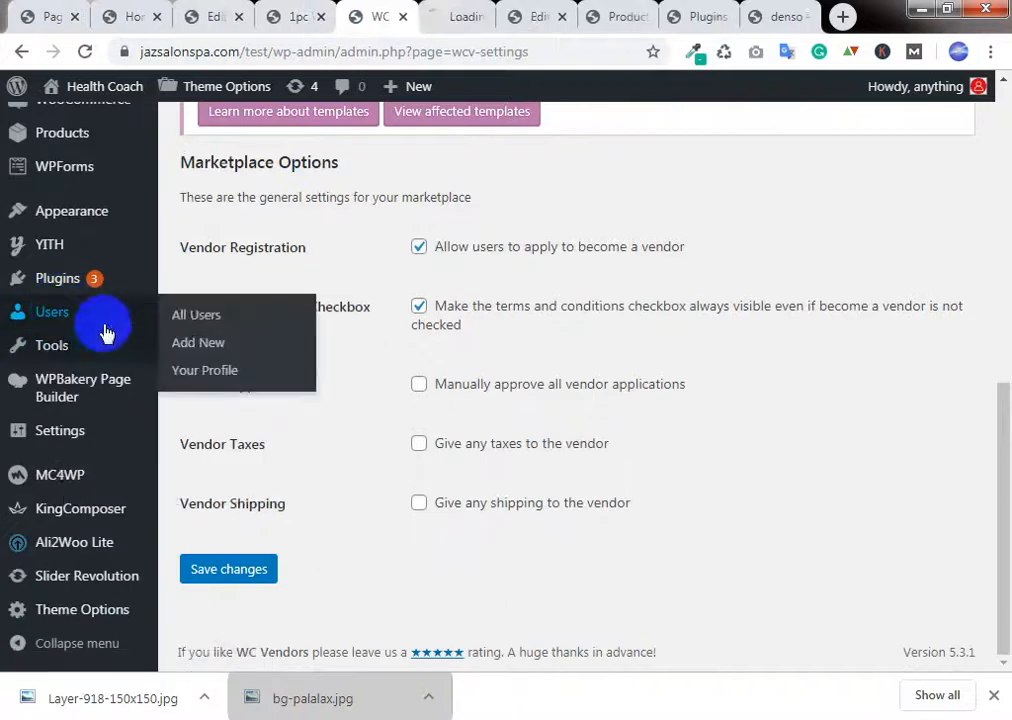
click(432, 12)
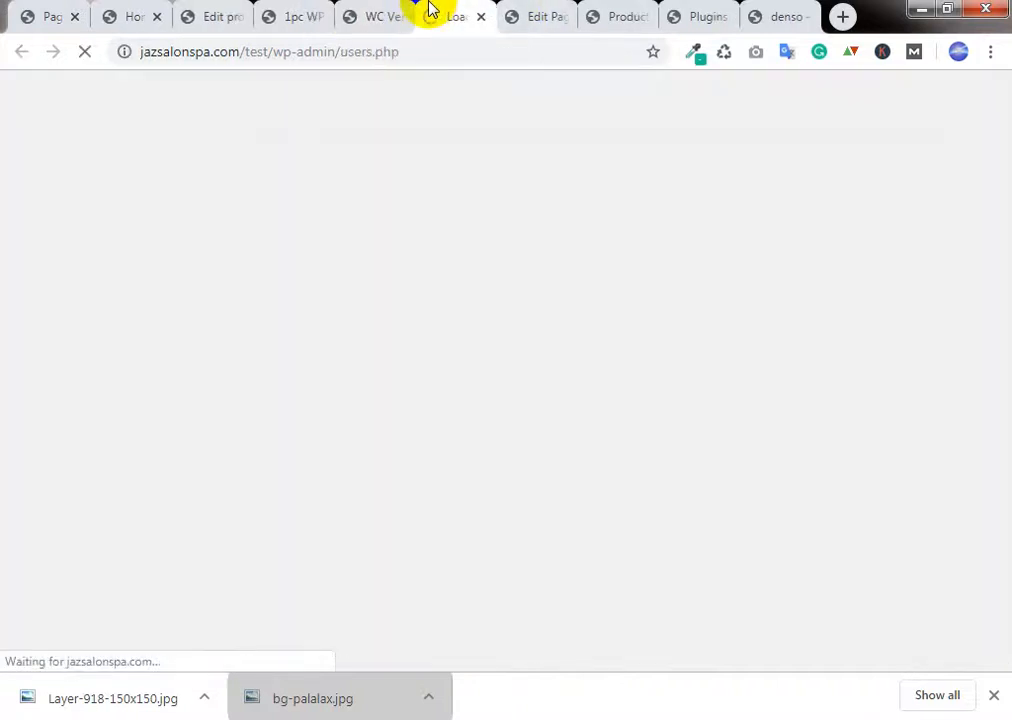
scroll(485, 264, down, 5)
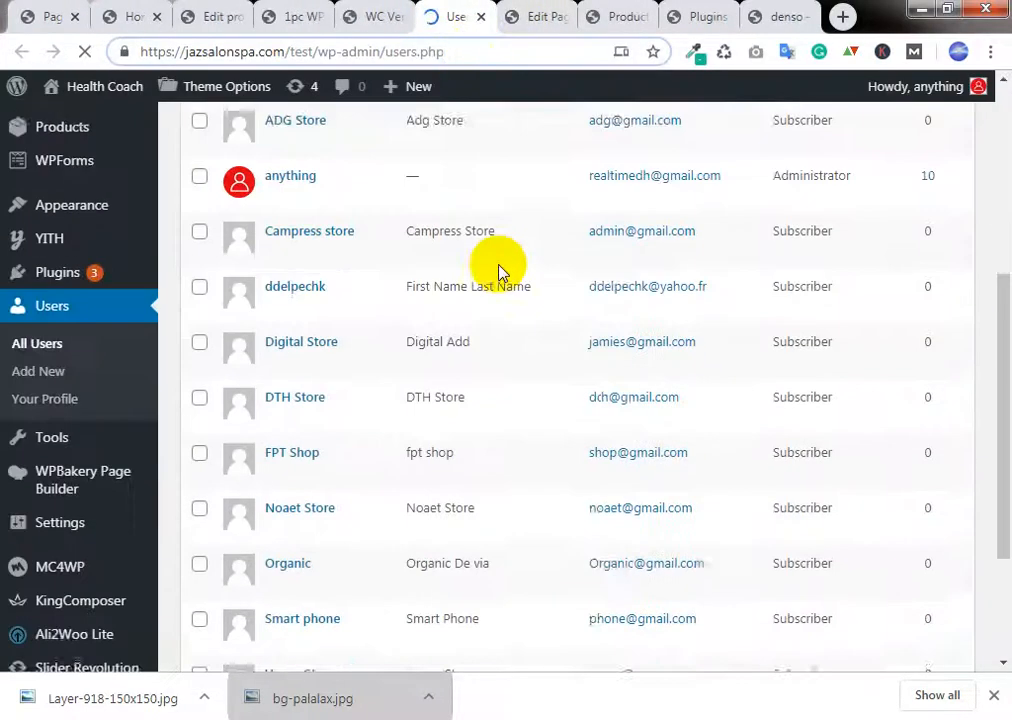
scroll(403, 287, down, 2)
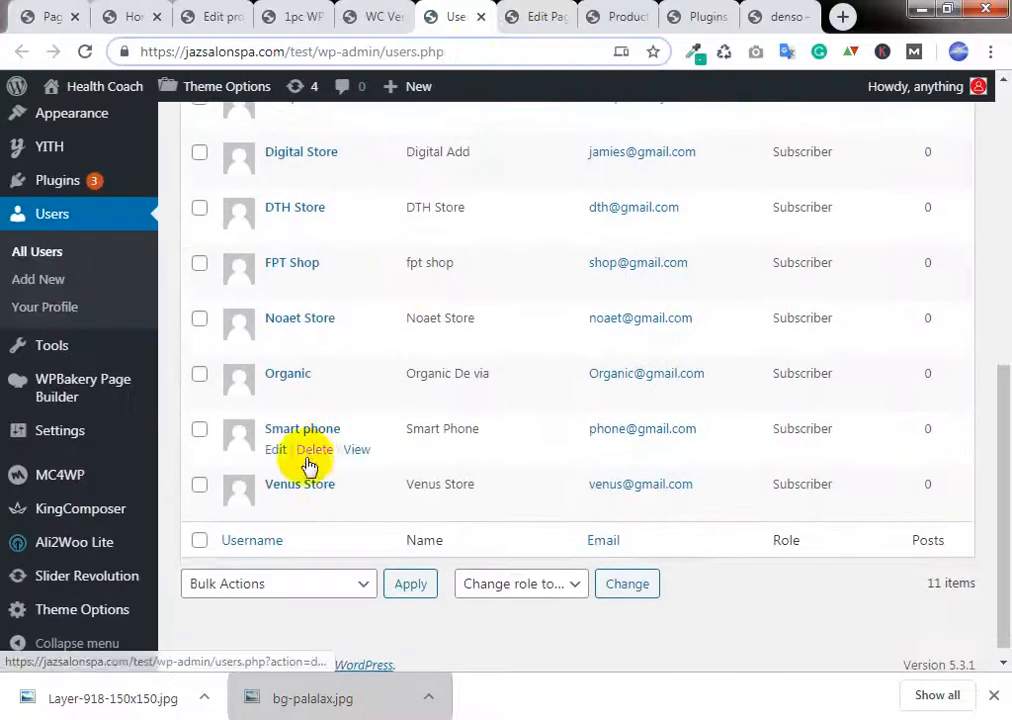
scroll(316, 425, up, 2)
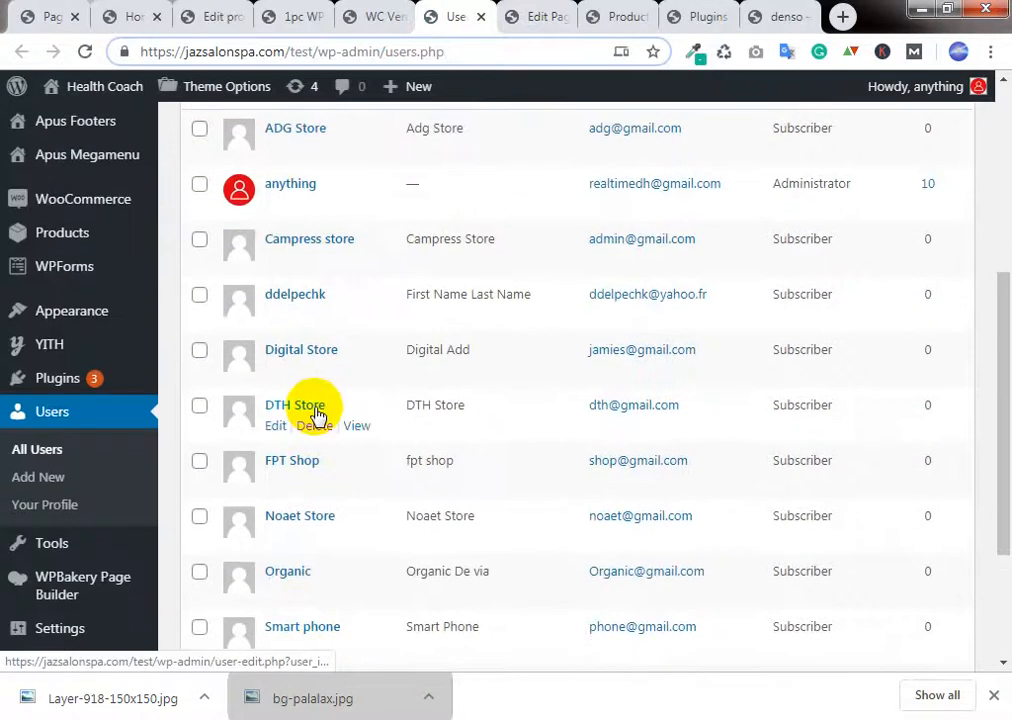
Step: Review all store accounts in the Users list, from ADG Store to Venus Store, for a match to the demo's vendors
scroll(316, 415, up, 1)
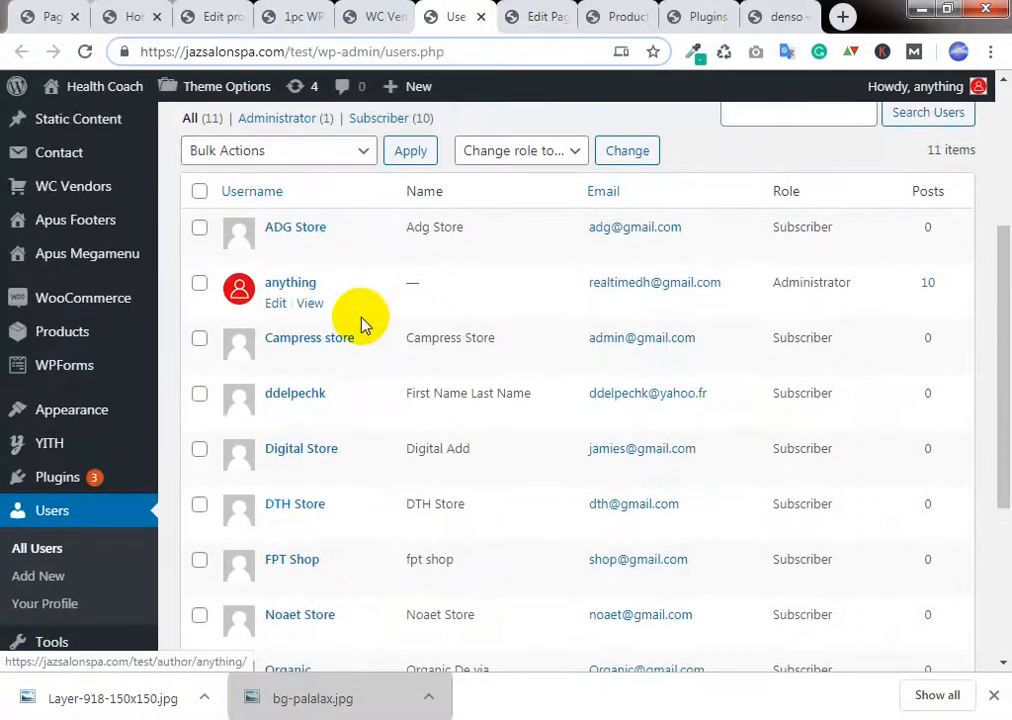
scroll(362, 325, down, 1)
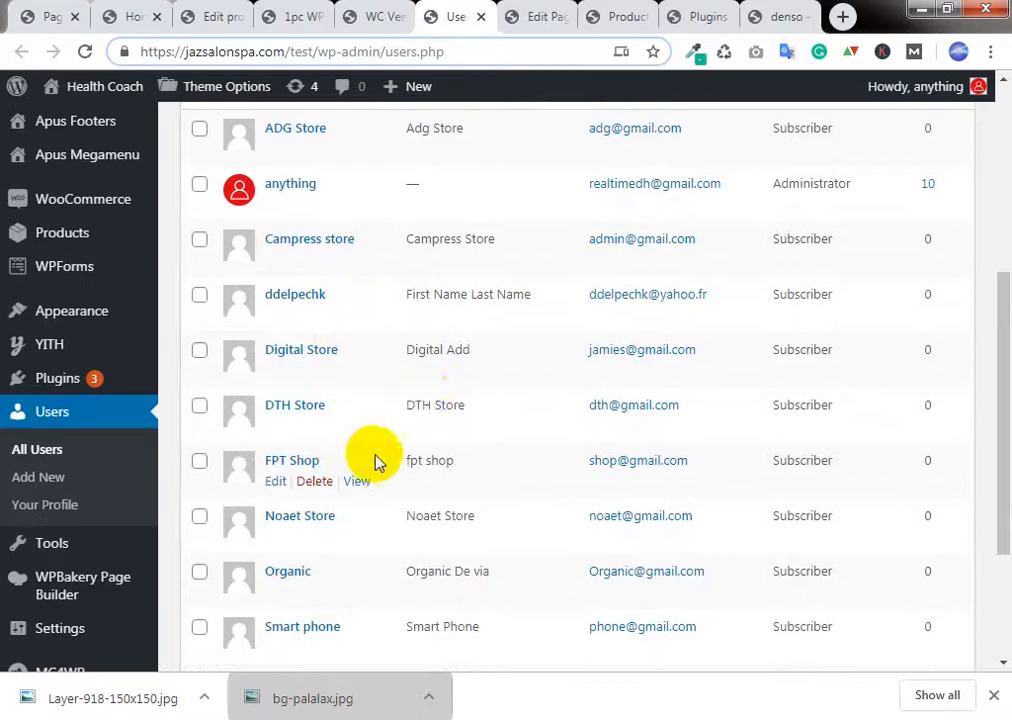
scroll(377, 462, down, 2)
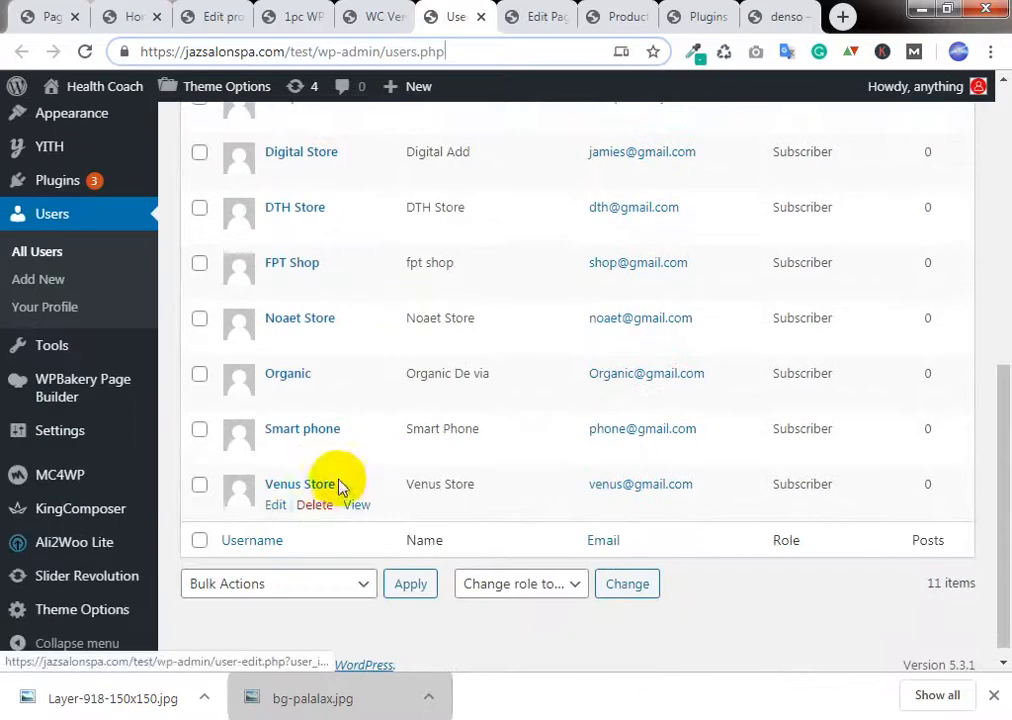
scroll(350, 437, up, 4)
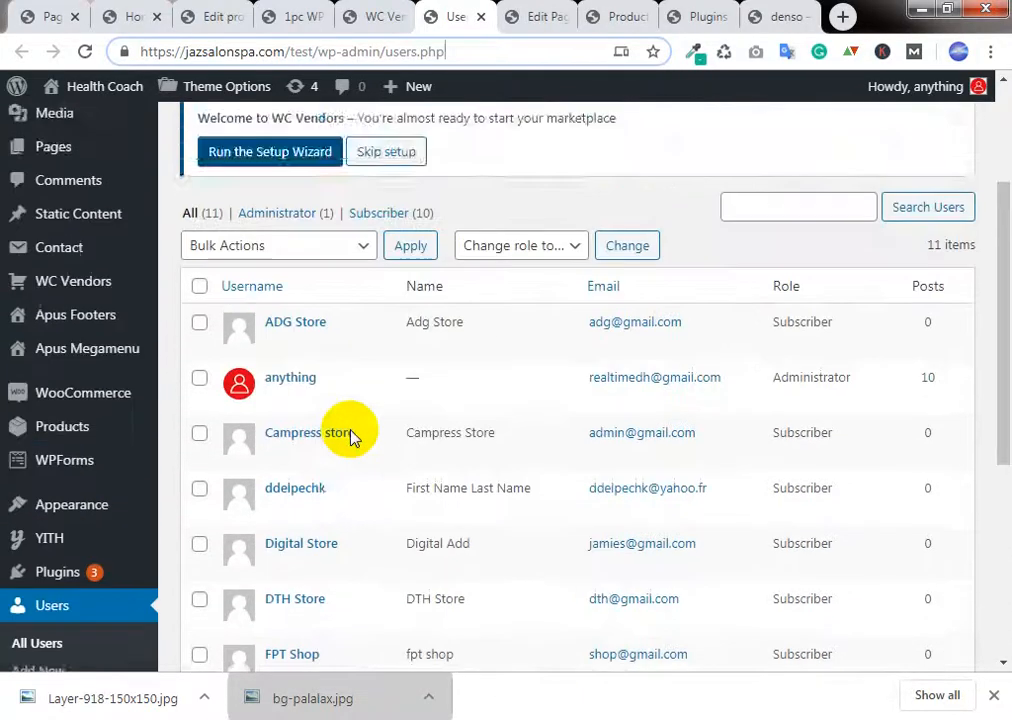
scroll(350, 437, down, 1)
scroll(350, 433, down, 1)
scroll(350, 430, up, 2)
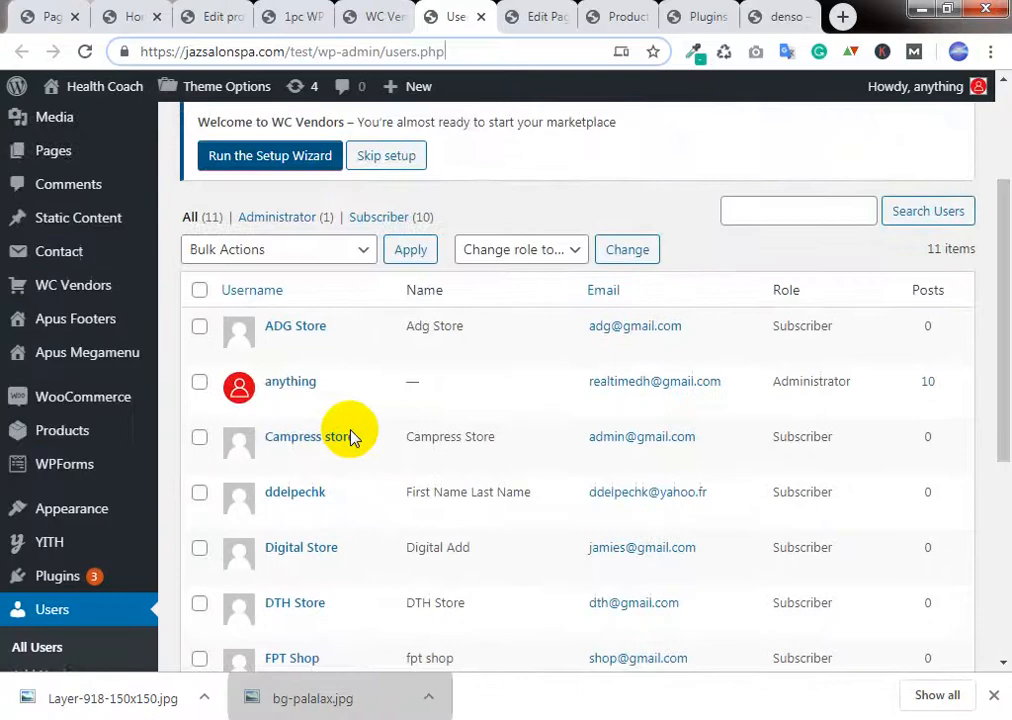
scroll(350, 434, up, 1)
mouse_move(92, 505)
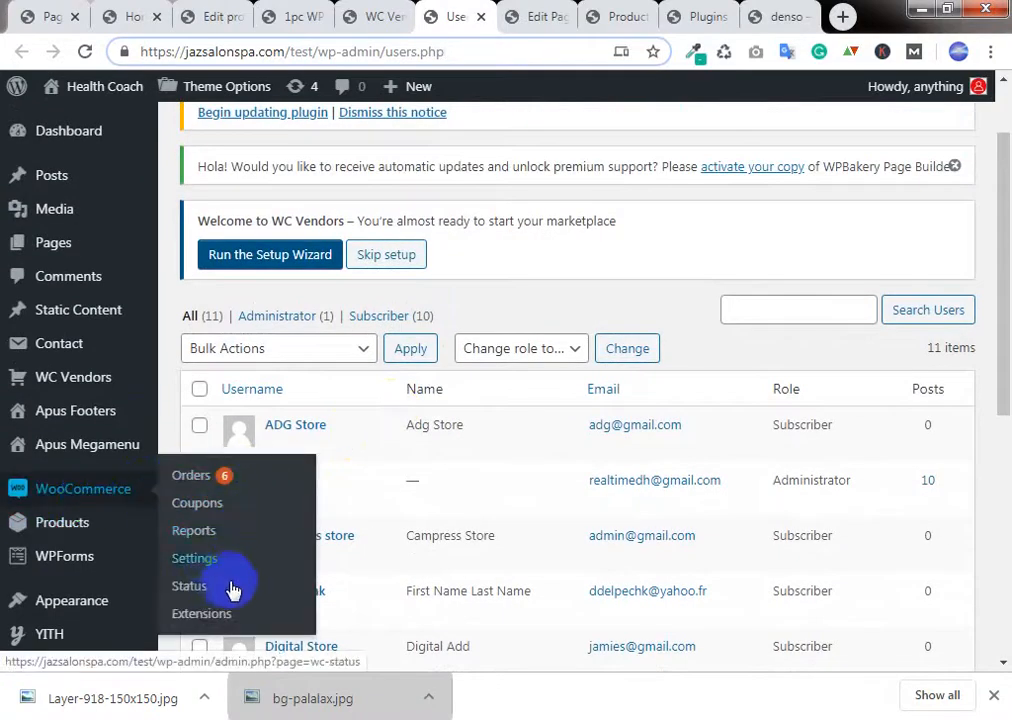
mouse_move(175, 520)
scroll(95, 510, up, 1)
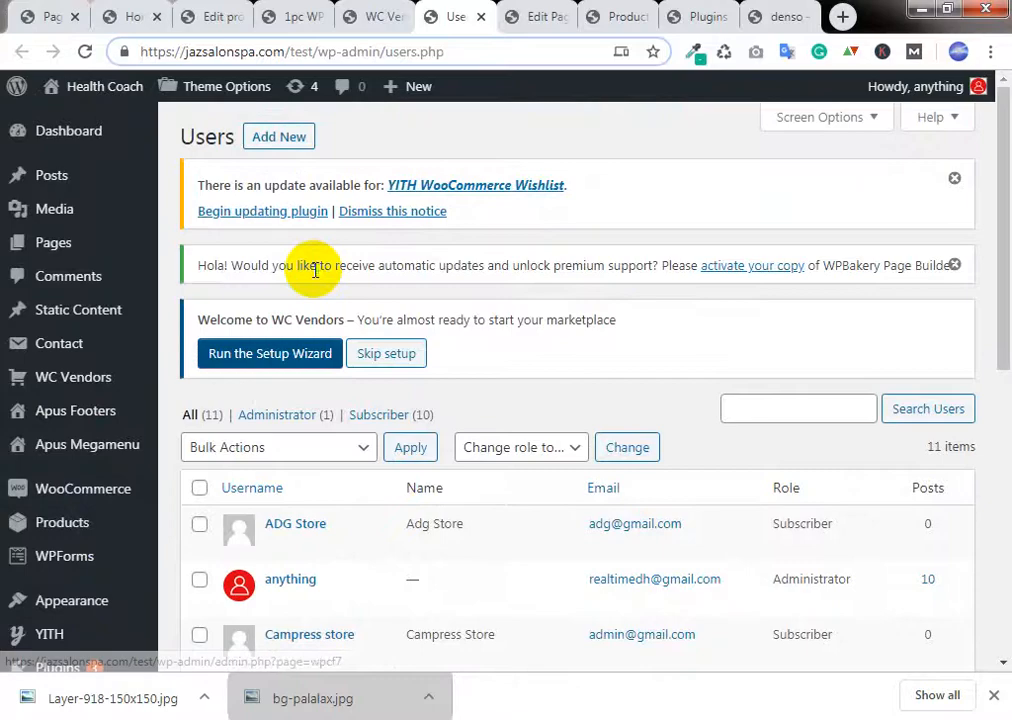
triple_click(315, 265)
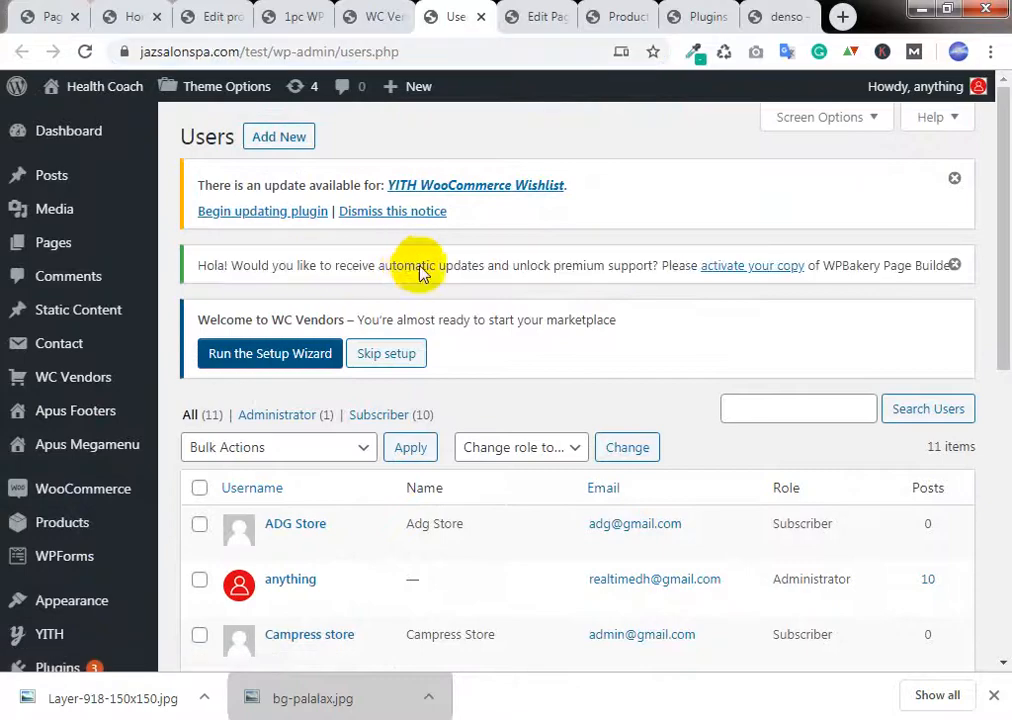
scroll(420, 272, down, 3)
scroll(472, 292, down, 1)
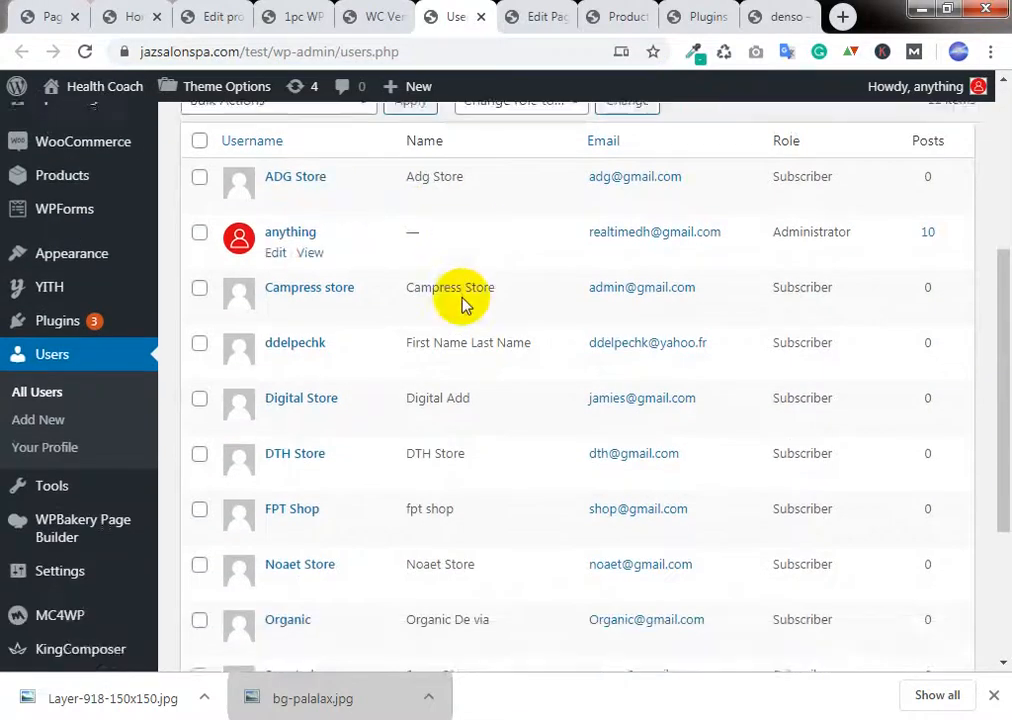
scroll(463, 303, down, 2)
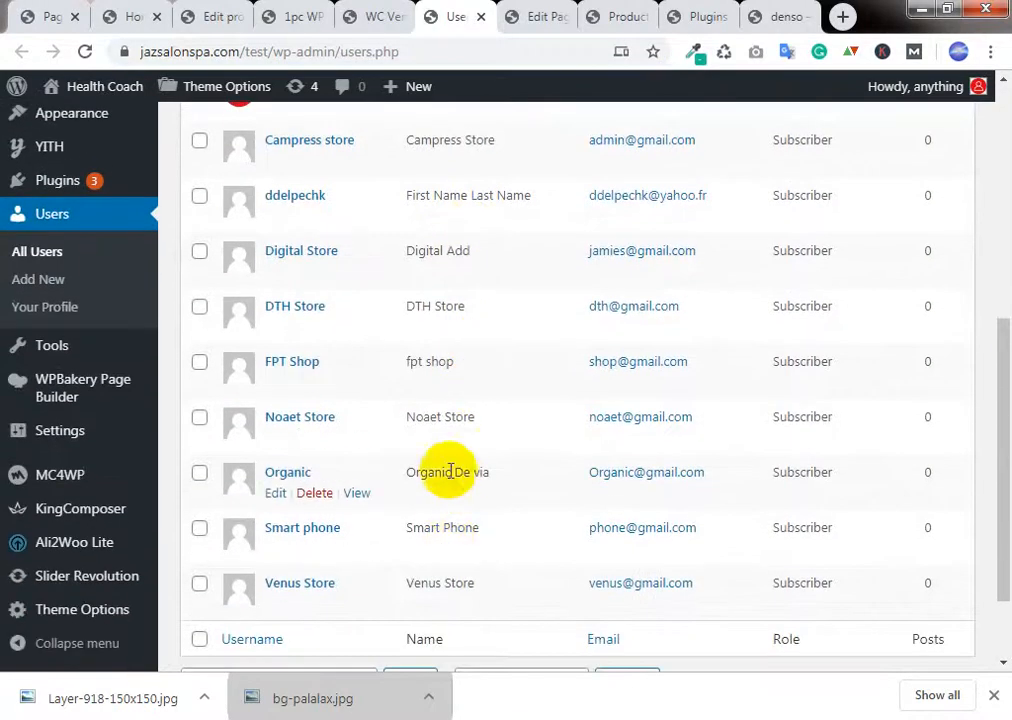
scroll(488, 440, up, 3)
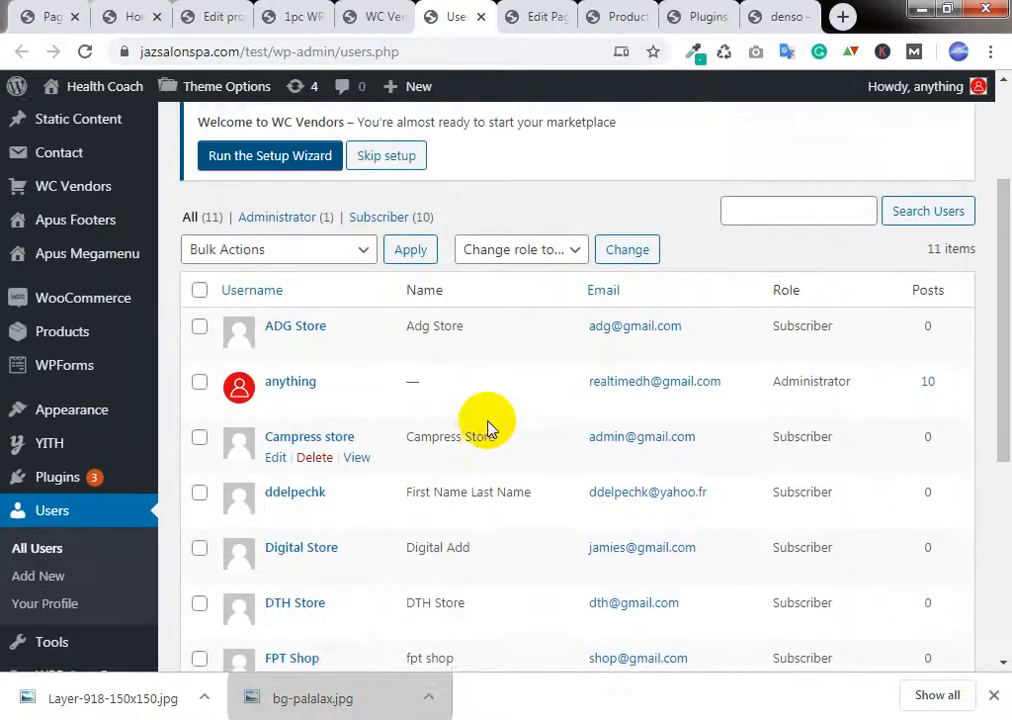
scroll(488, 428, up, 2)
Step: Look through the open product, category and page editor tabs, and return to the denso demo's Special Offer section to check its vendor
click(388, 14)
click(262, 16)
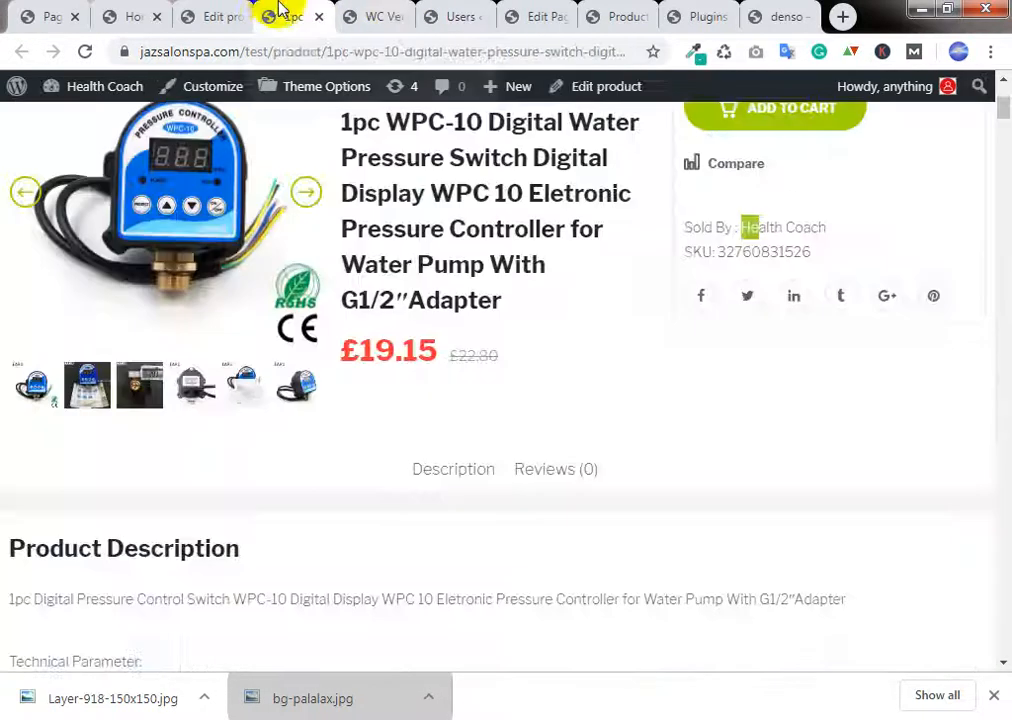
click(203, 16)
click(133, 12)
click(605, 14)
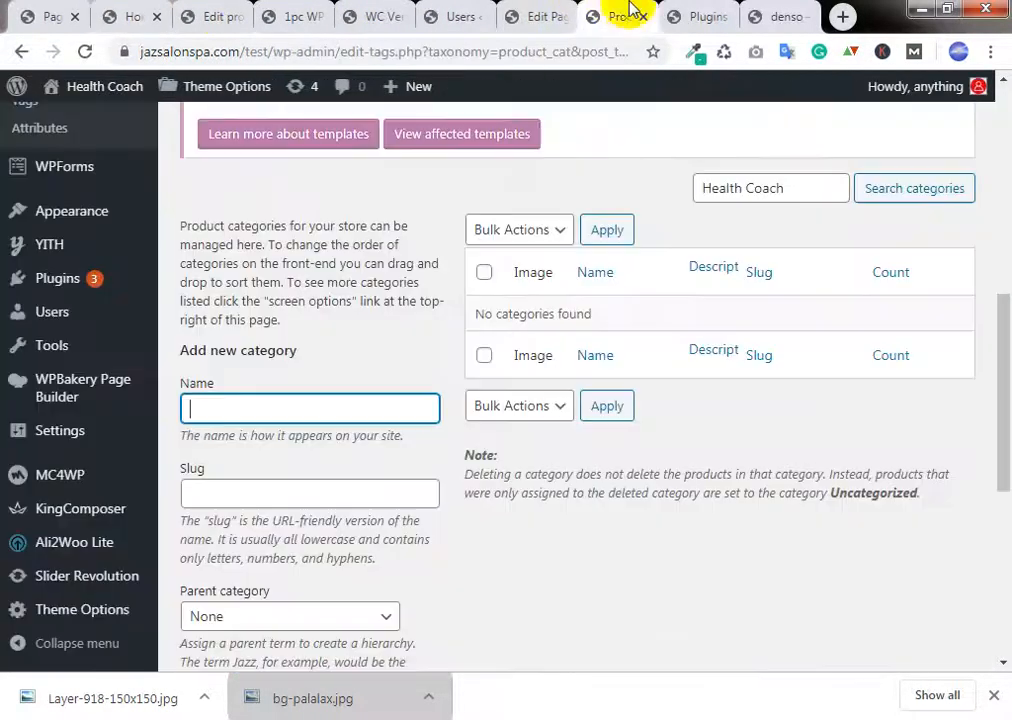
click(688, 14)
click(612, 14)
click(540, 12)
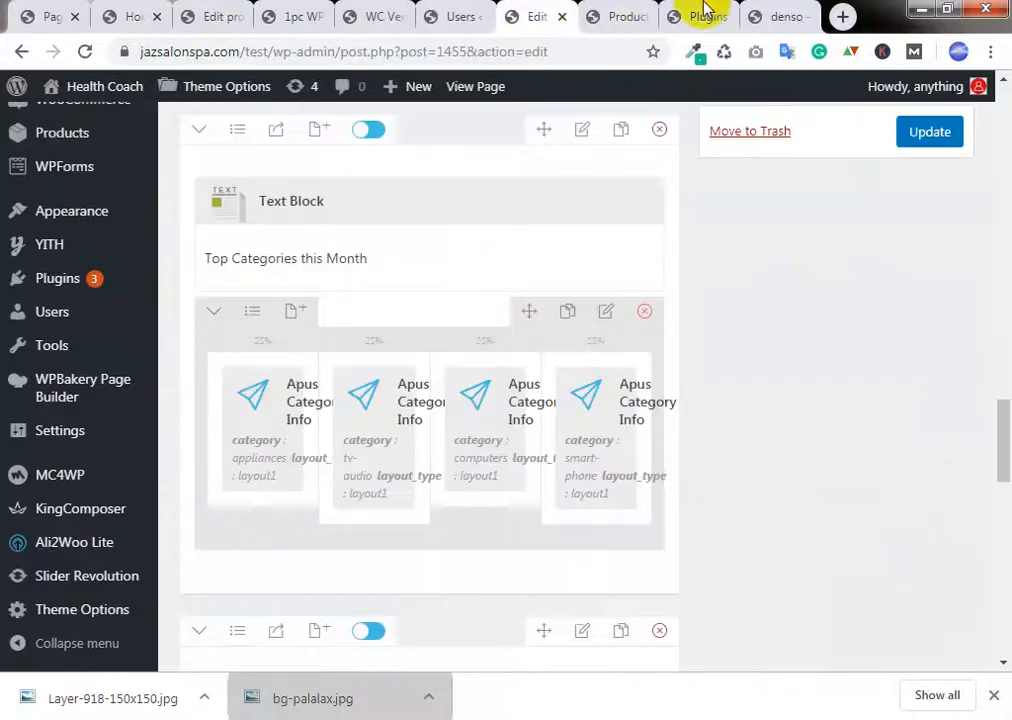
click(757, 14)
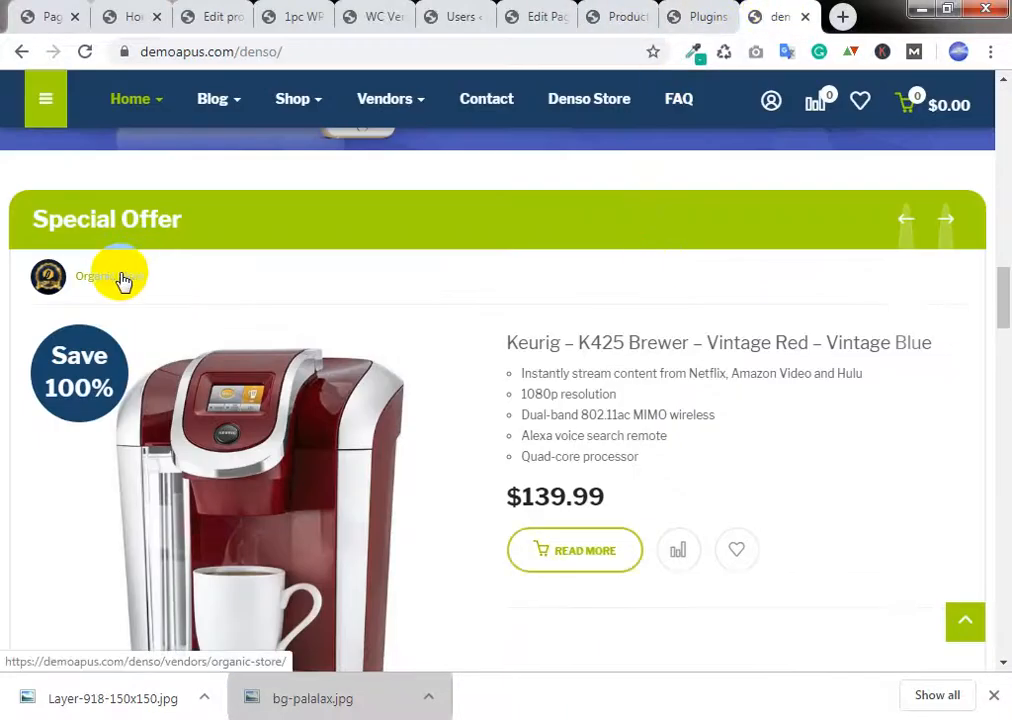
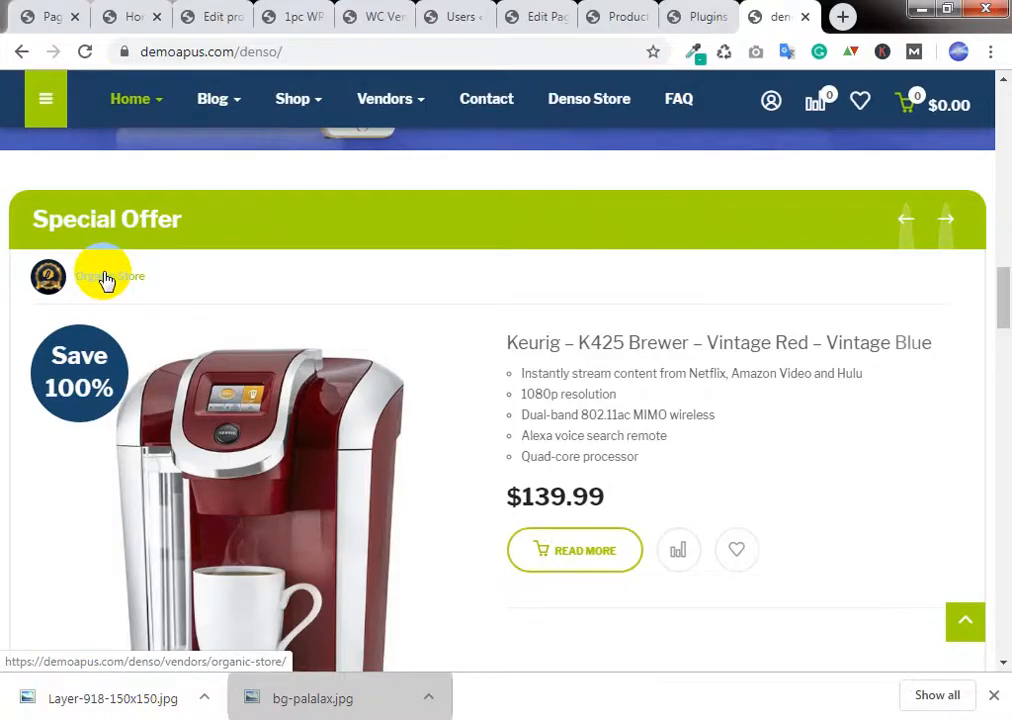
Step: Switch to the WC Vendors settings page and close its browser tab
click(356, 14)
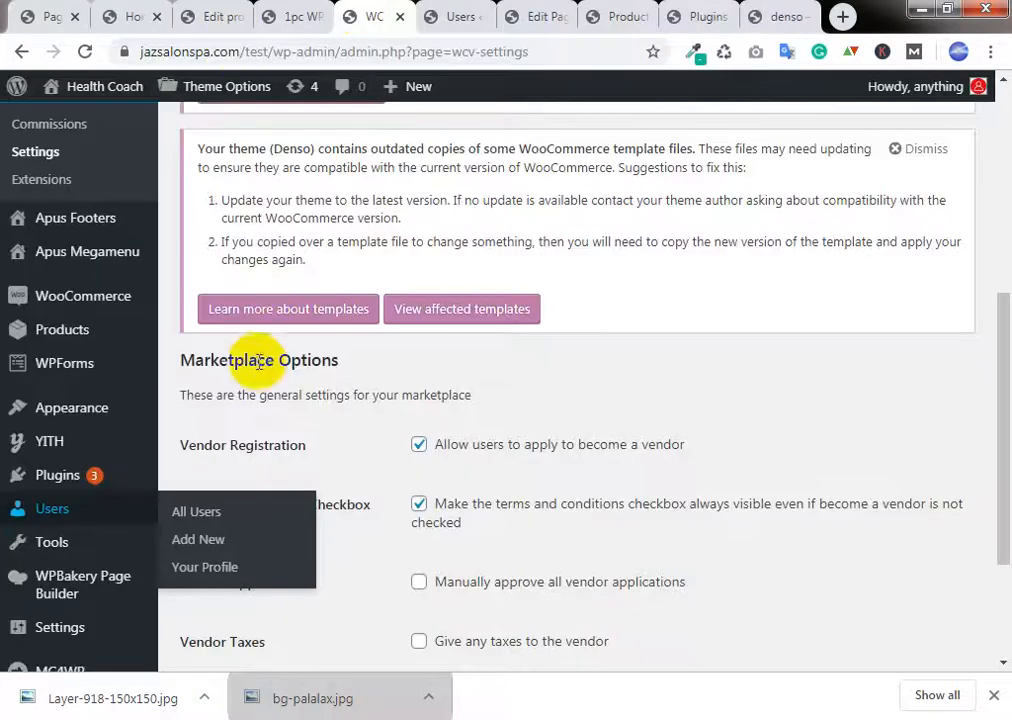
scroll(258, 362, up, 5)
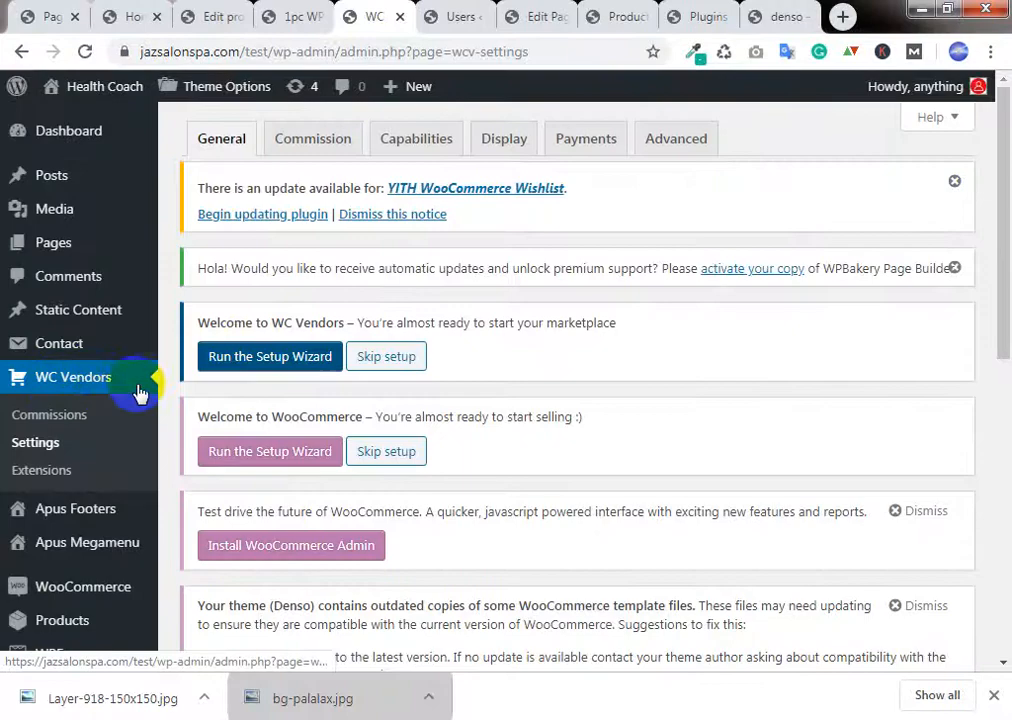
click(399, 17)
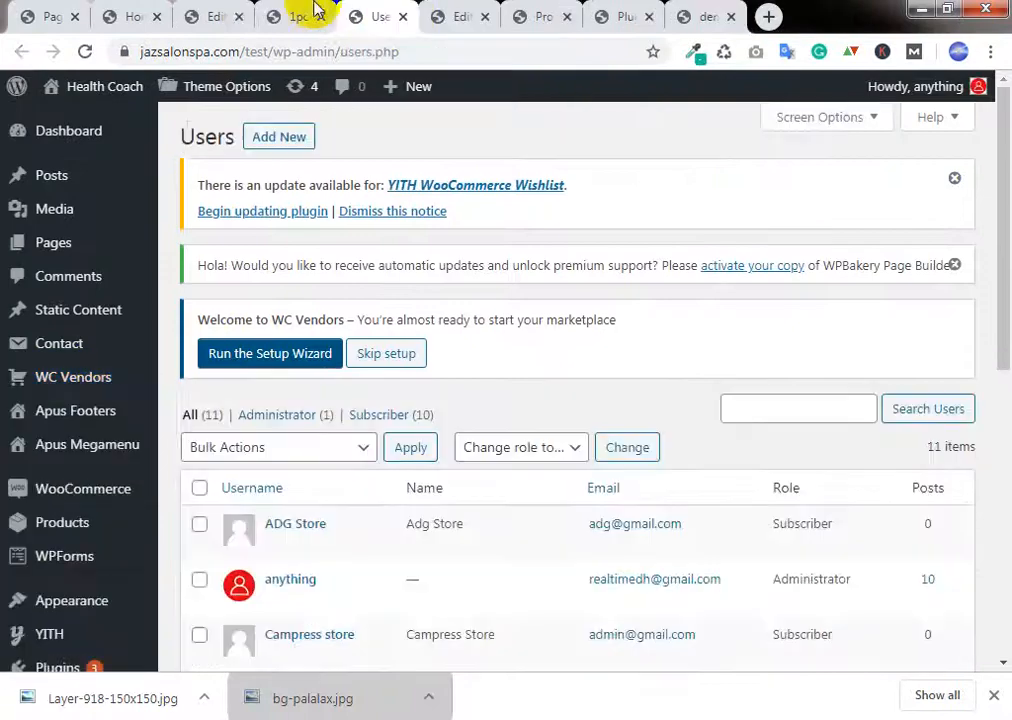
Step: Look through the description on the WPC-10 Digital Water Pressure Switch product page, down to the buyer feedback
click(304, 14)
scroll(547, 343, down, 5)
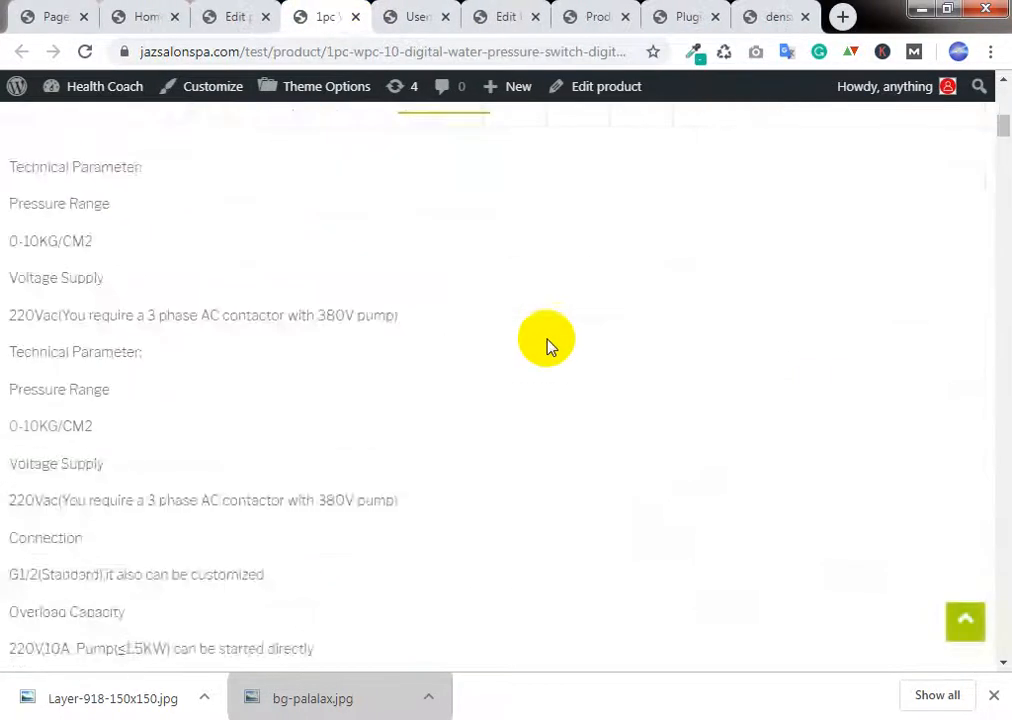
scroll(476, 312, up, 4)
scroll(476, 312, up, 3)
scroll(440, 316, down, 12)
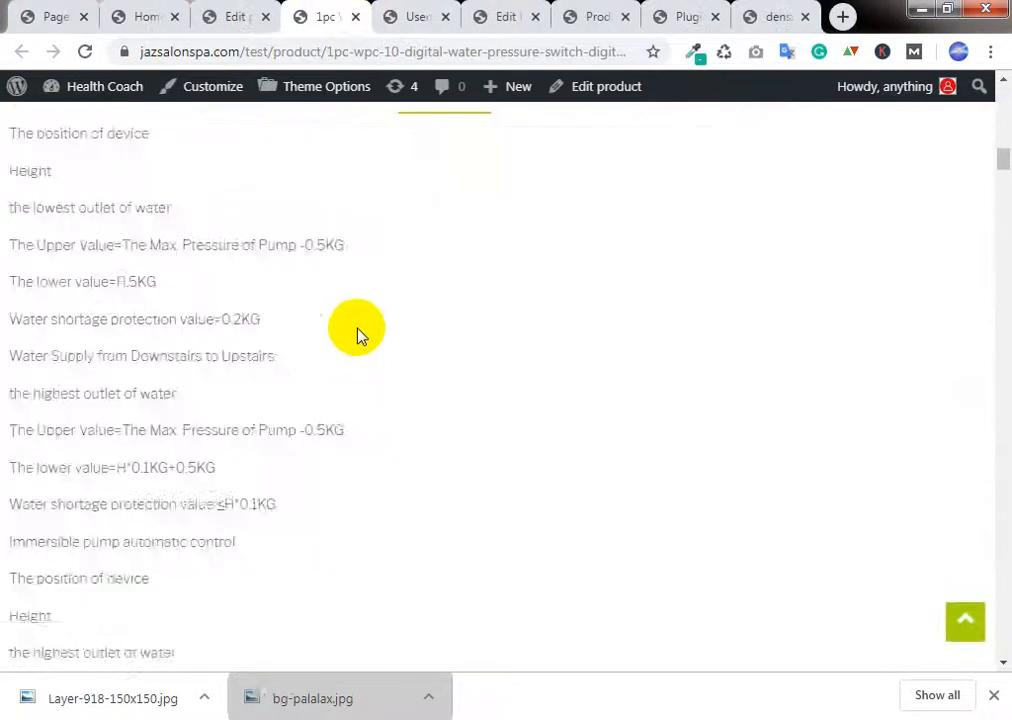
scroll(362, 336, down, 9)
scroll(362, 336, up, 4)
scroll(362, 336, down, 6)
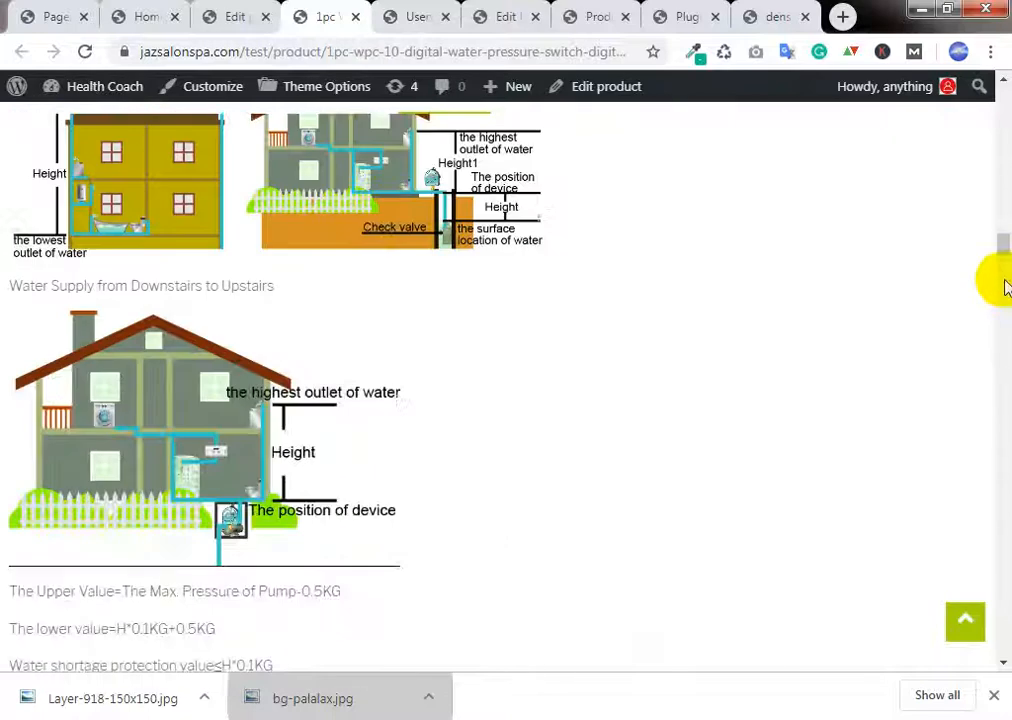
click(1007, 347)
drag(1007, 347, 1006, 612)
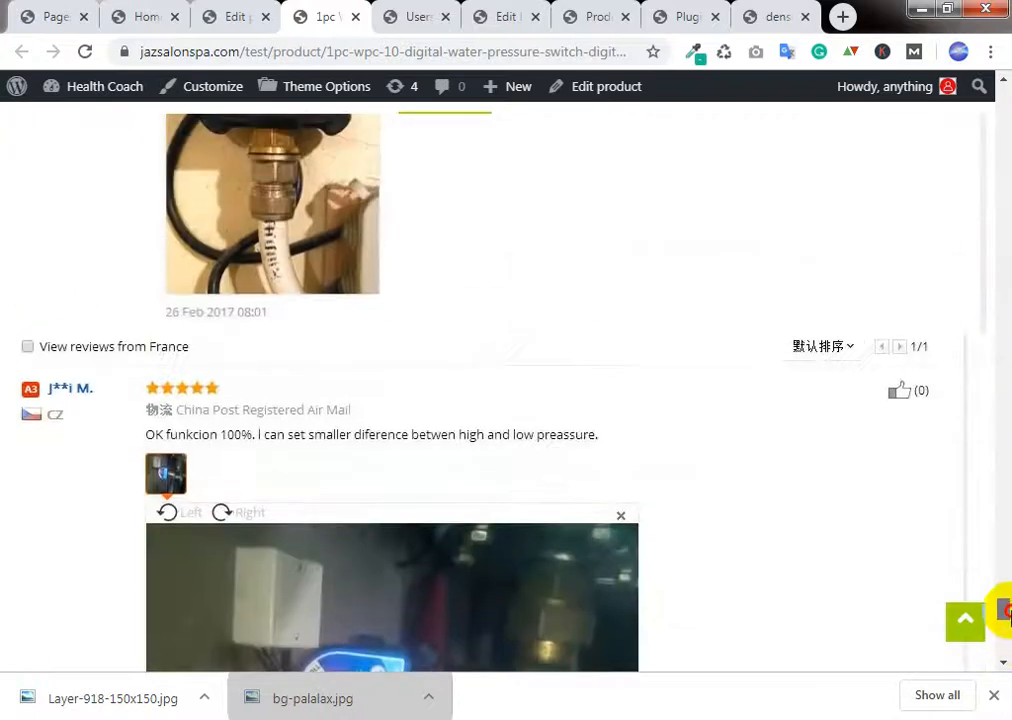
Step: Check the buyer feedback embedded at the end of the product description, then return to the product summary
drag(436, 444, 531, 326)
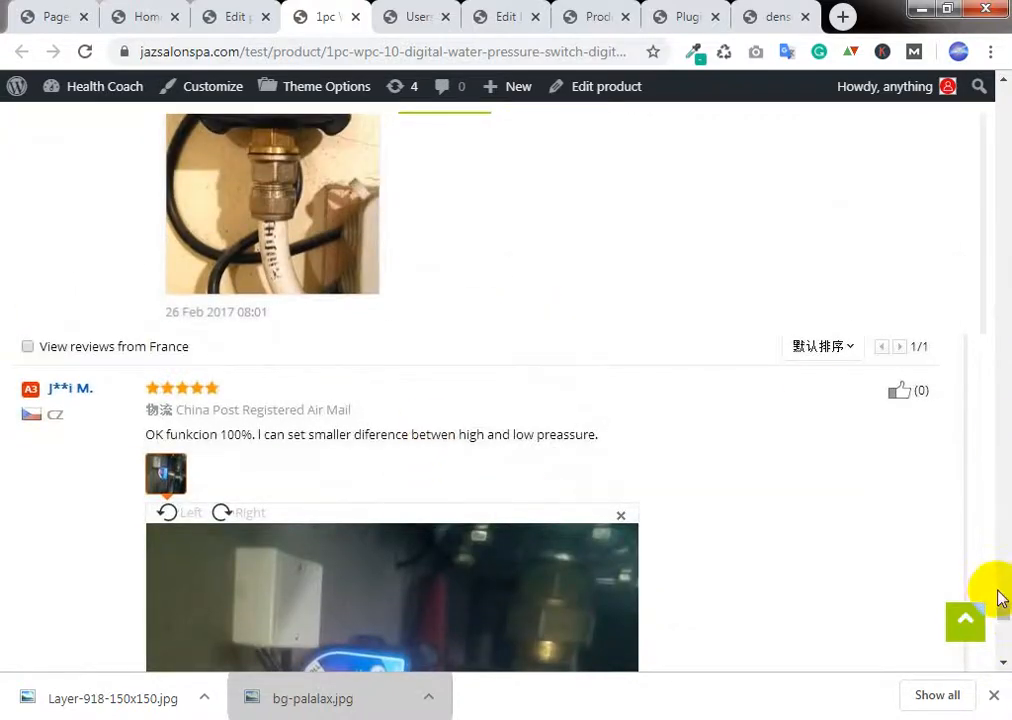
scroll(395, 222, up, 5)
scroll(402, 222, down, 3)
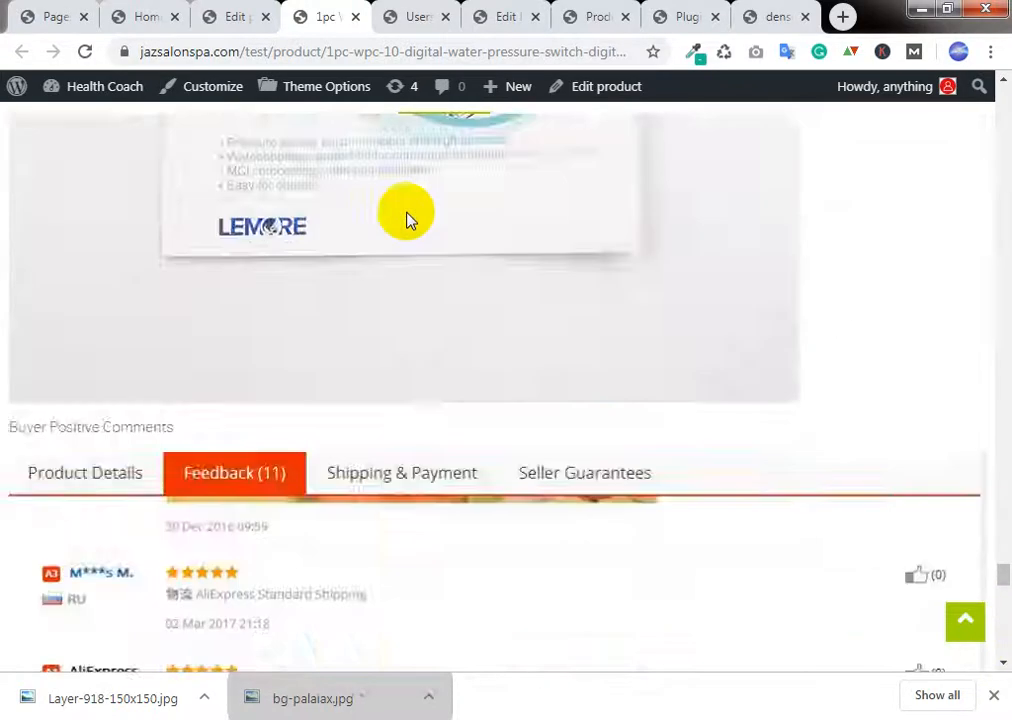
scroll(408, 218, down, 15)
scroll(431, 215, up, 6)
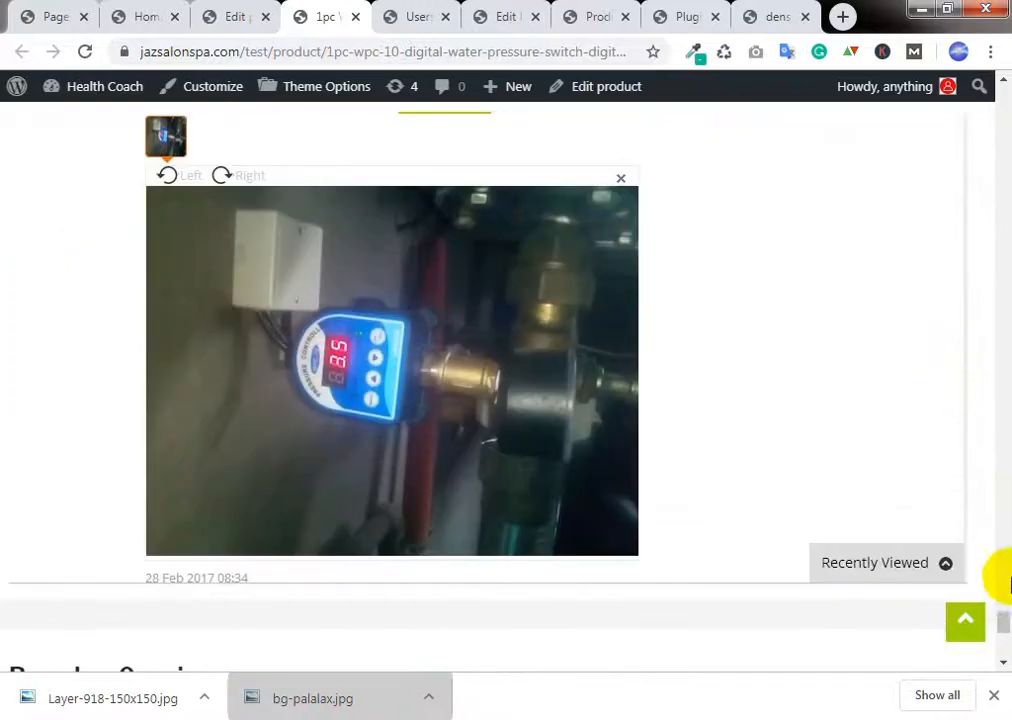
drag(1004, 615, 997, 120)
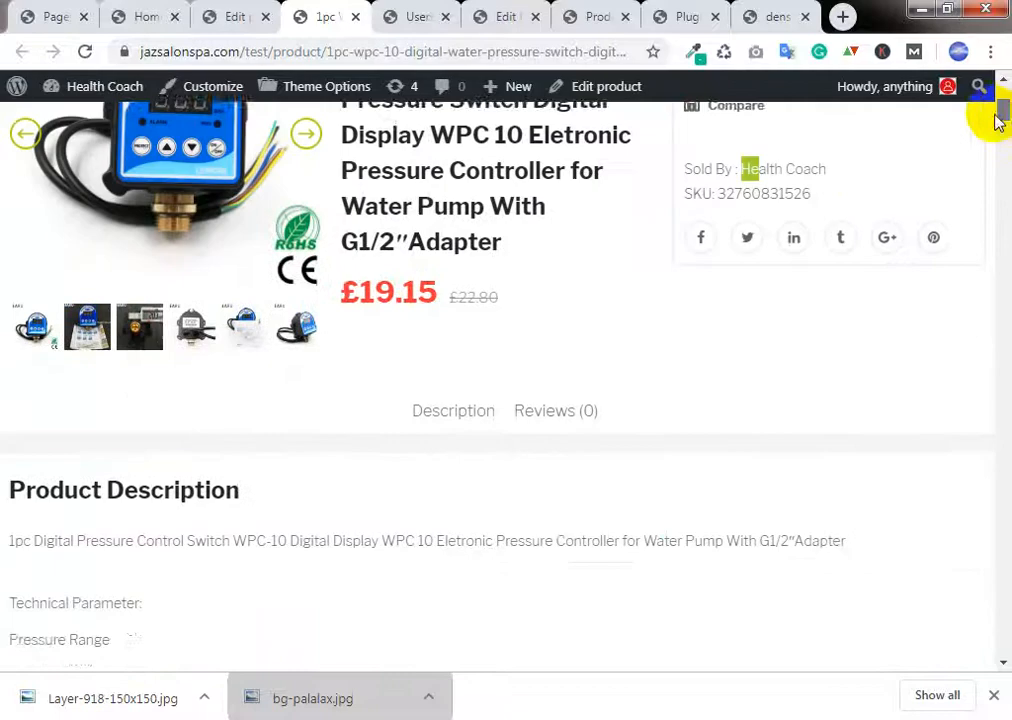
Step: Open the product's Reviews section and compare its review form with the buyer comments embedded in the description
click(568, 412)
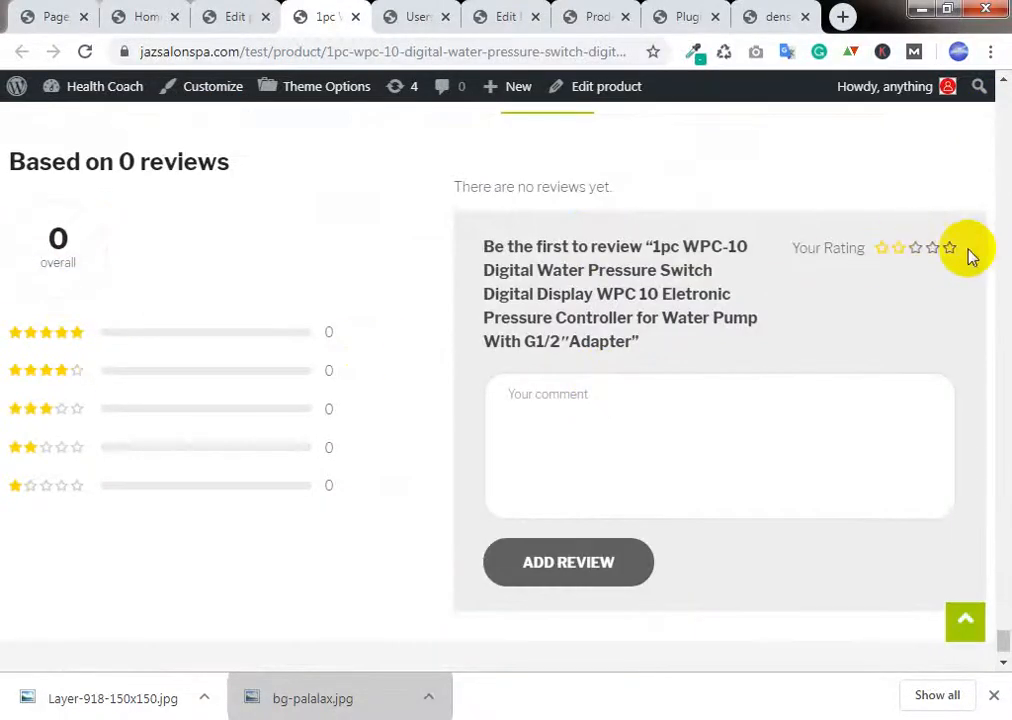
scroll(361, 318, up, 3)
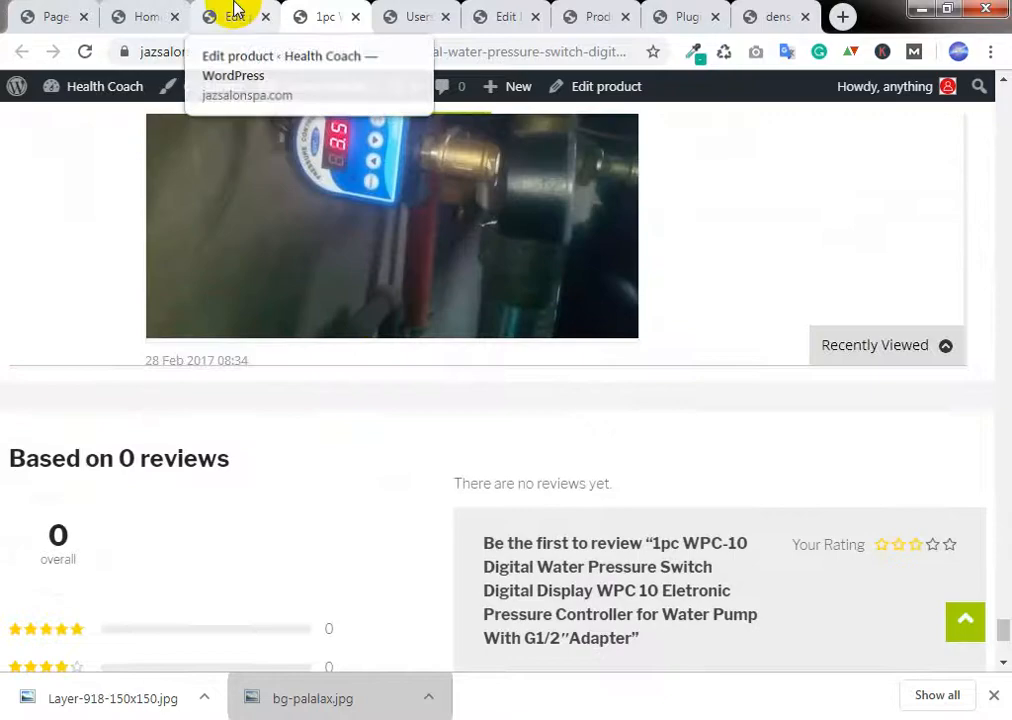
scroll(289, 287, up, 3)
scroll(294, 289, down, 4)
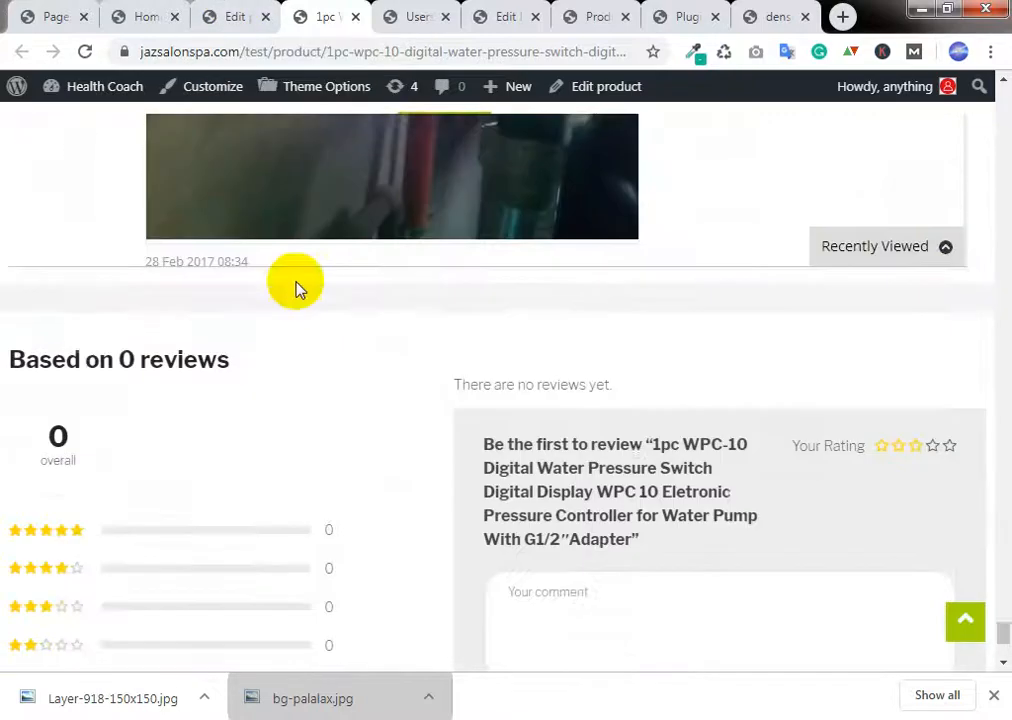
scroll(296, 289, down, 1)
scroll(520, 328, up, 4)
scroll(528, 385, up, 1)
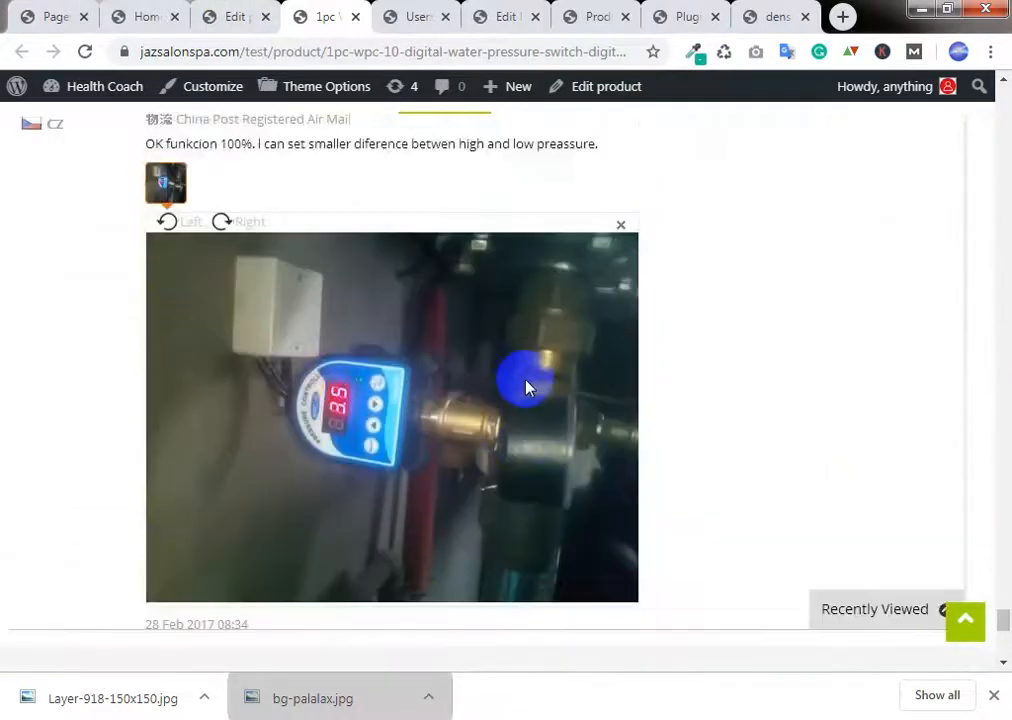
scroll(528, 387, up, 5)
scroll(361, 388, down, 2)
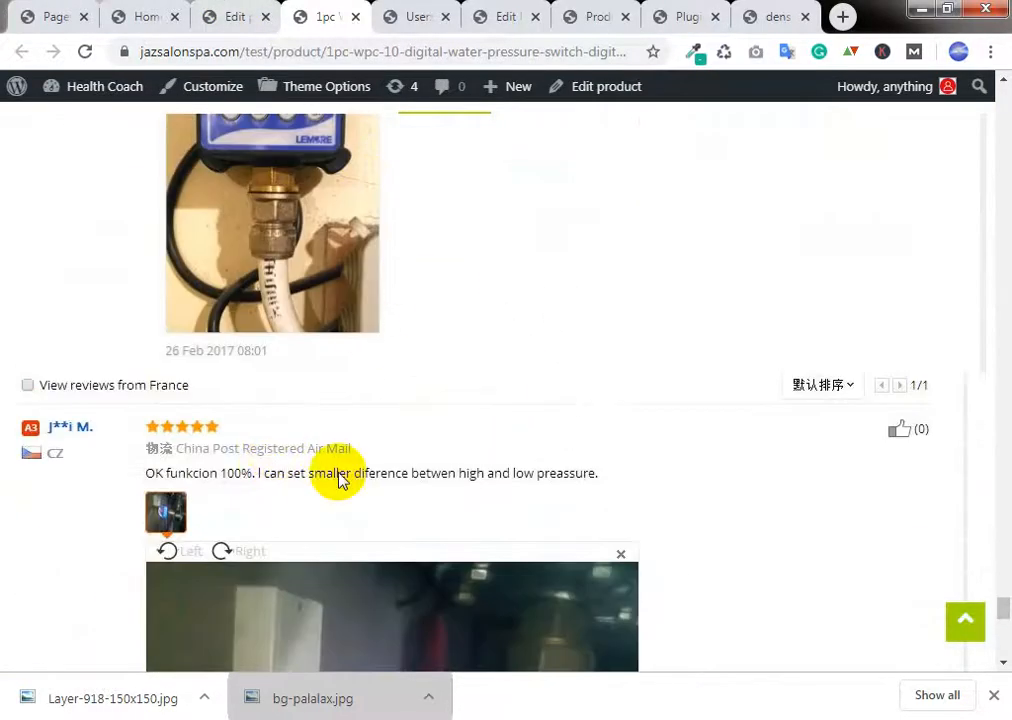
drag(288, 252, 605, 258)
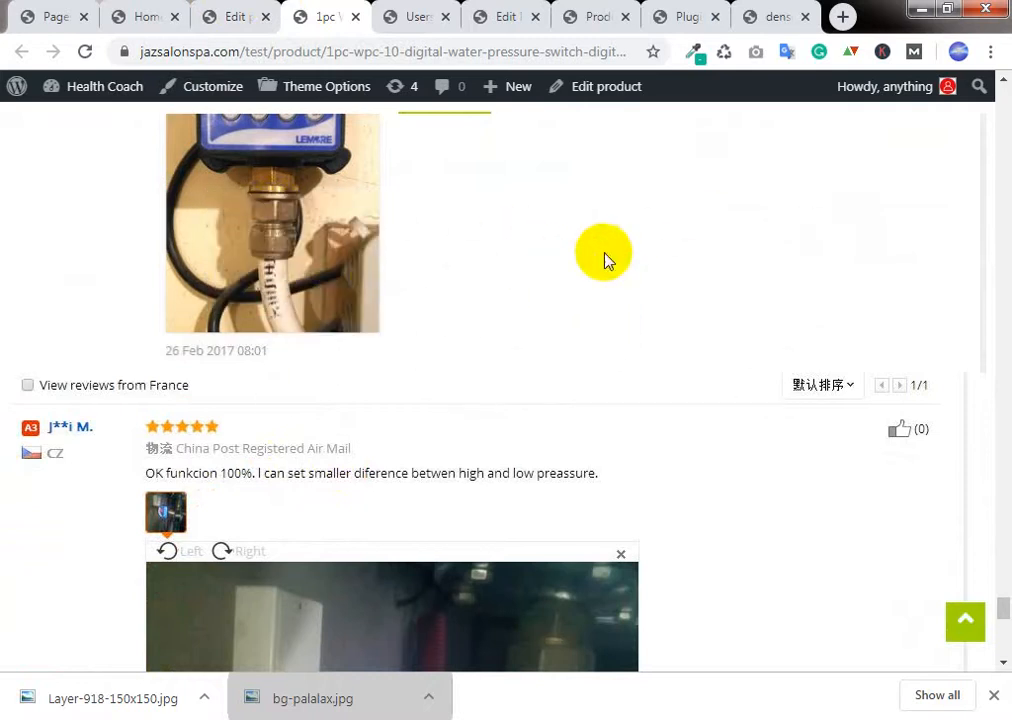
scroll(615, 280, up, 10)
Step: Examine the Special Offer, Sale Off and banner sections on the test site's Home 1 page
click(232, 14)
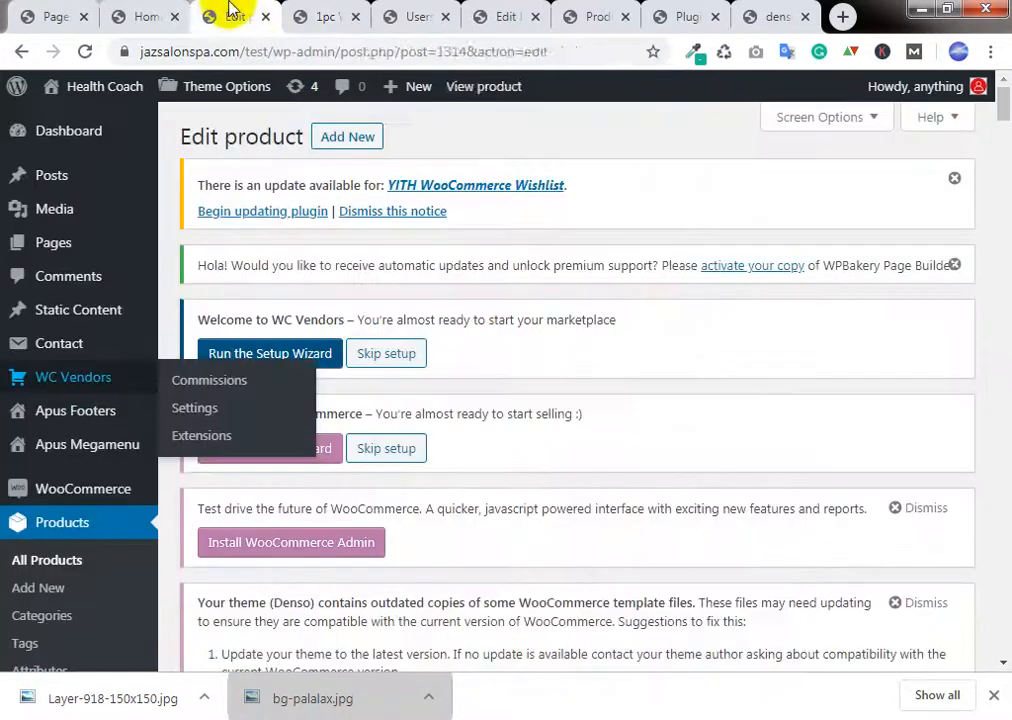
click(325, 16)
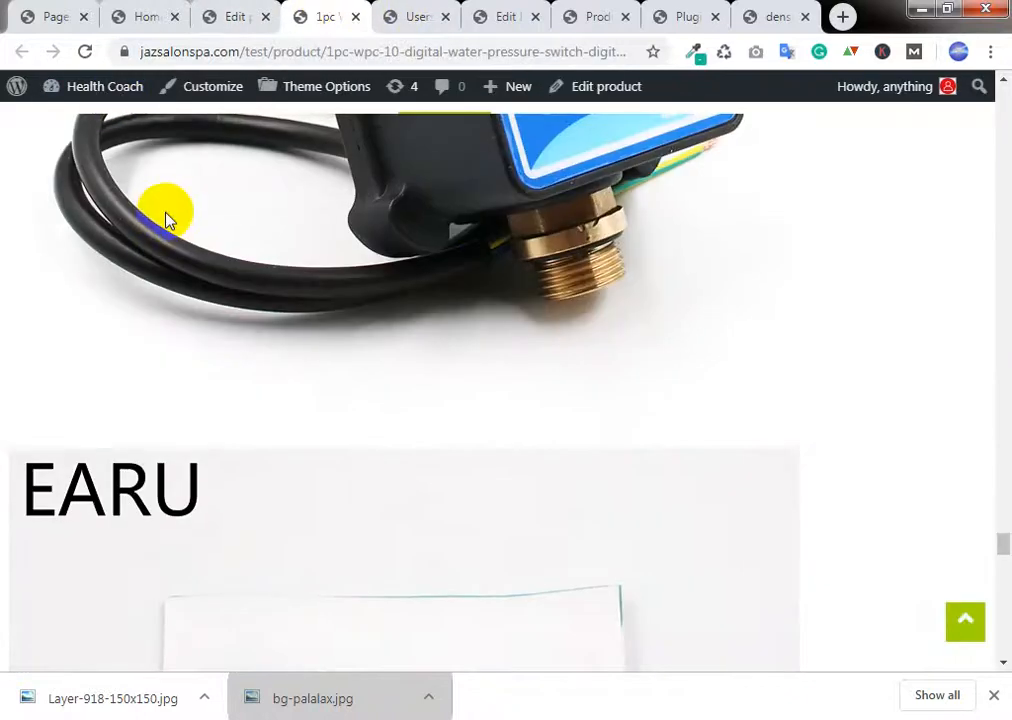
click(165, 14)
scroll(553, 340, down, 5)
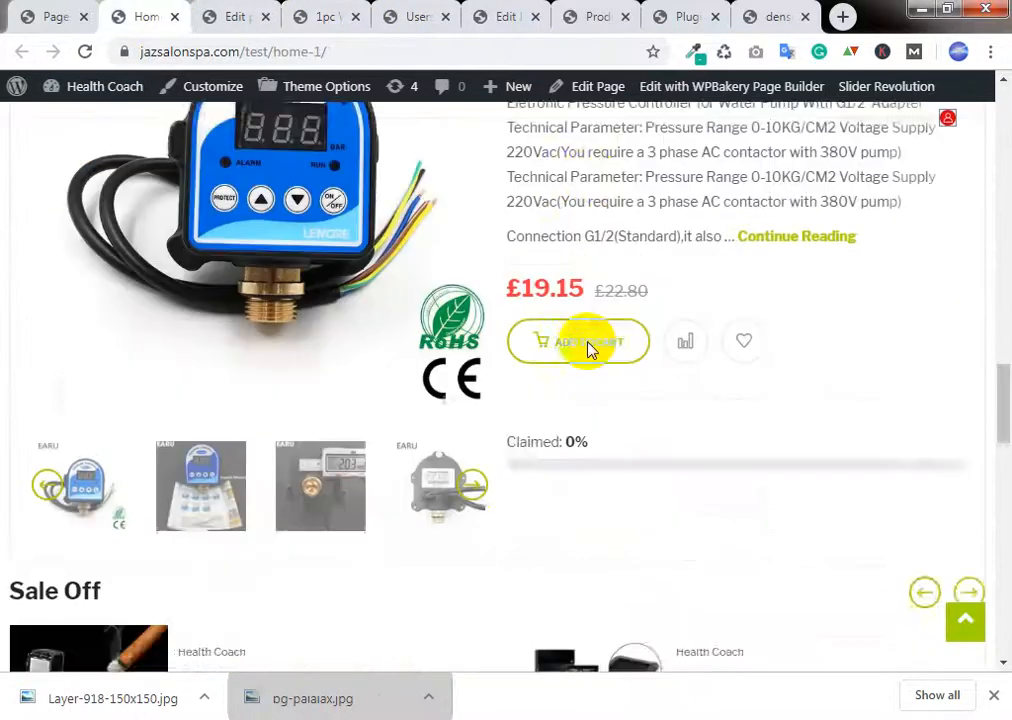
scroll(540, 340, down, 2)
scroll(508, 340, up, 6)
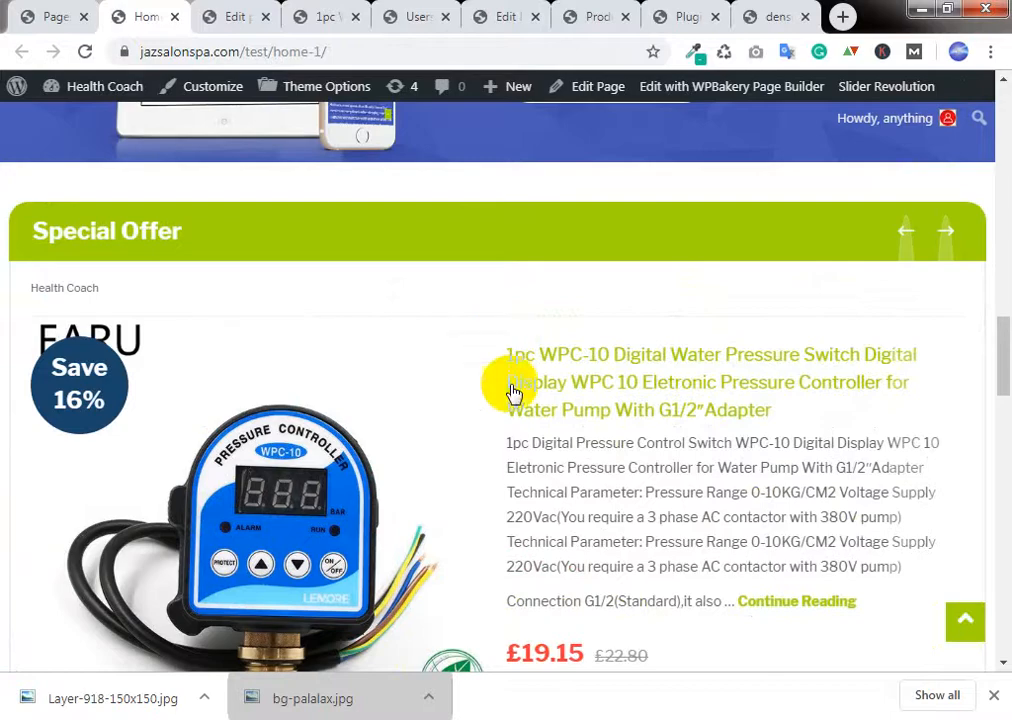
scroll(515, 393, down, 3)
scroll(233, 384, up, 4)
scroll(570, 437, down, 1)
scroll(570, 437, down, 6)
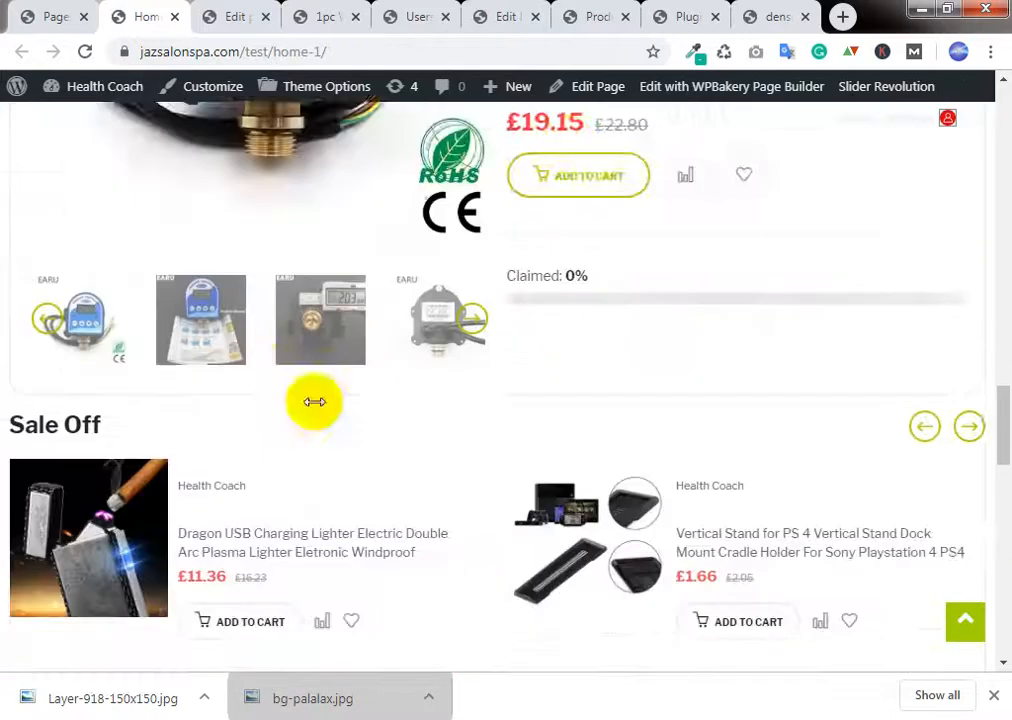
scroll(244, 339, up, 3)
scroll(537, 403, down, 15)
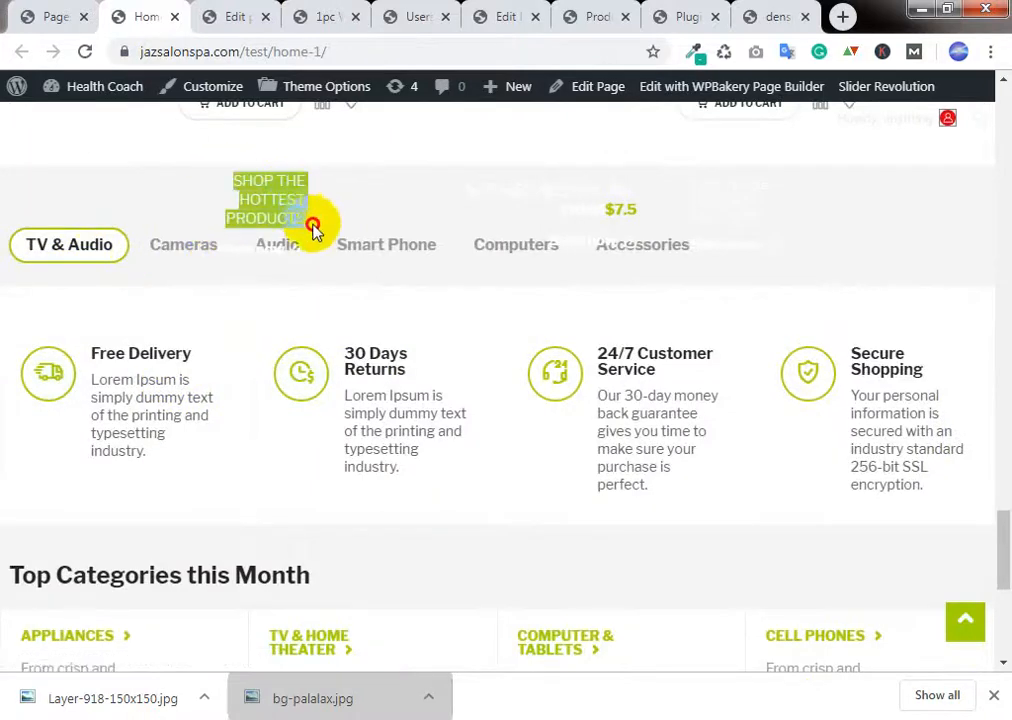
Step: Close the browser tabs of the WPC-10 product page and the Users list
click(229, 12)
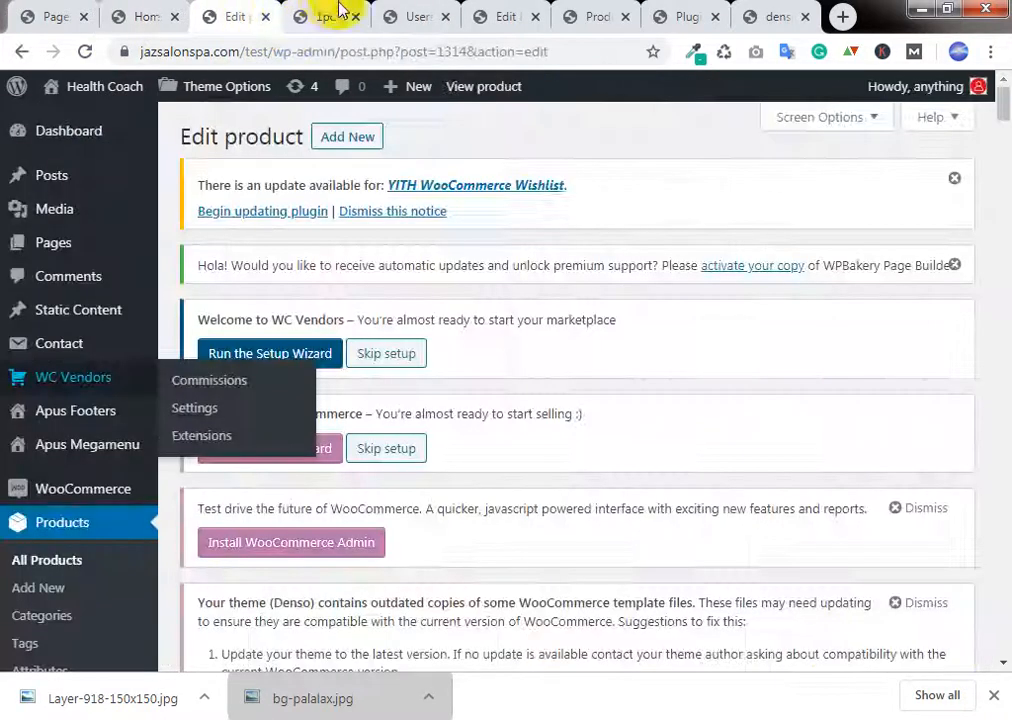
click(345, 17)
click(358, 17)
click(357, 17)
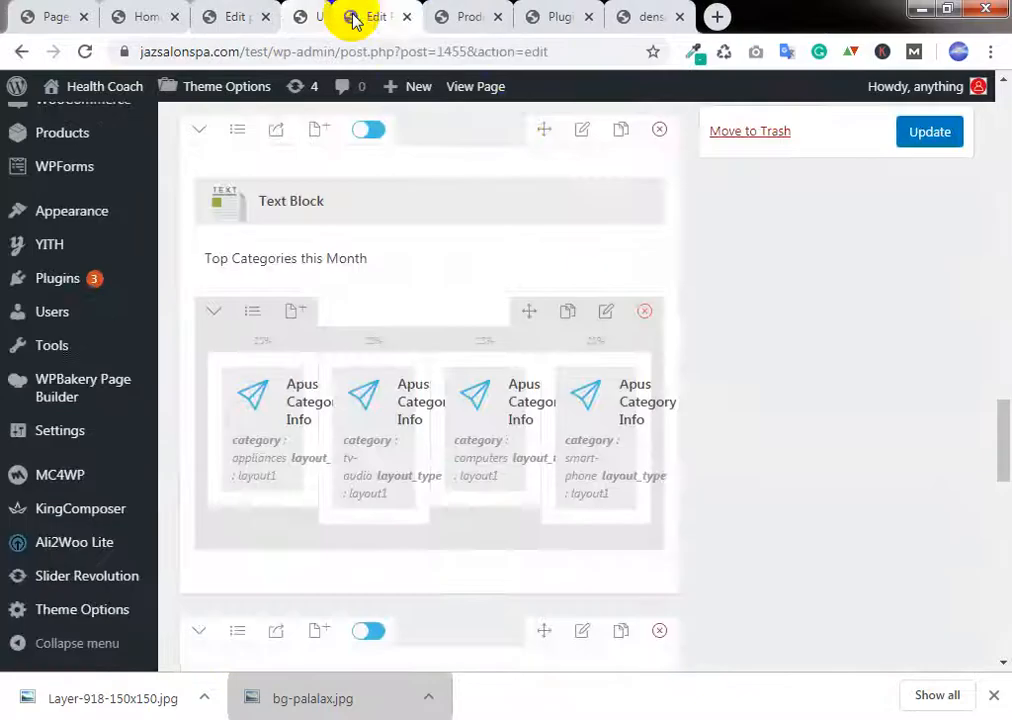
Step: Review the Home 1 page's layout in the page editor and check the published page
scroll(583, 340, up, 10)
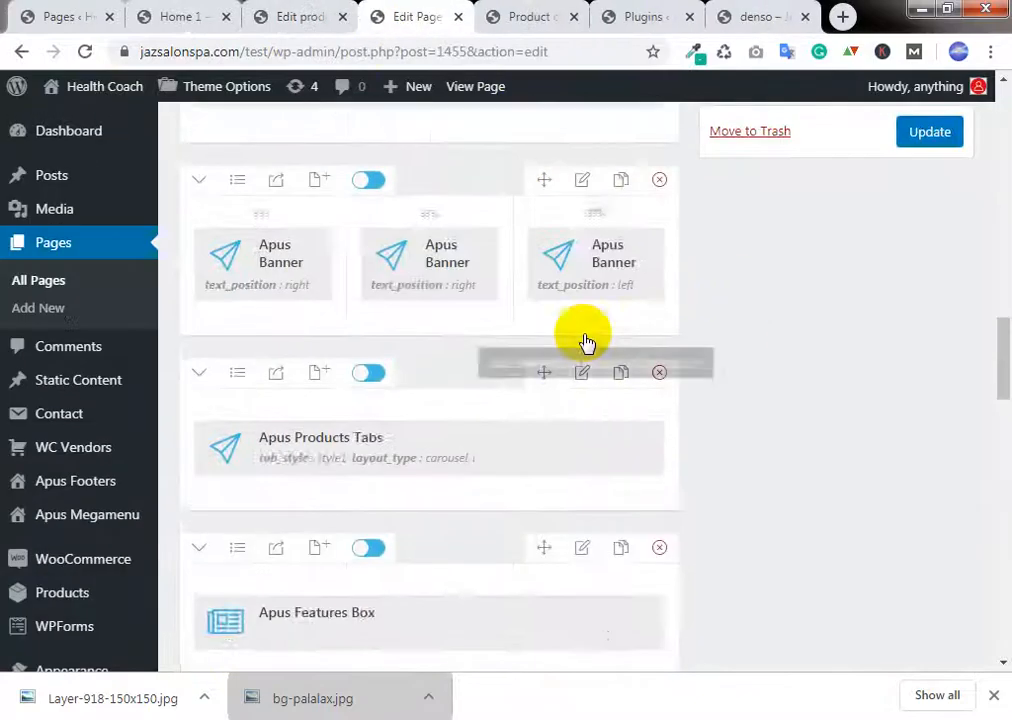
scroll(584, 337, up, 5)
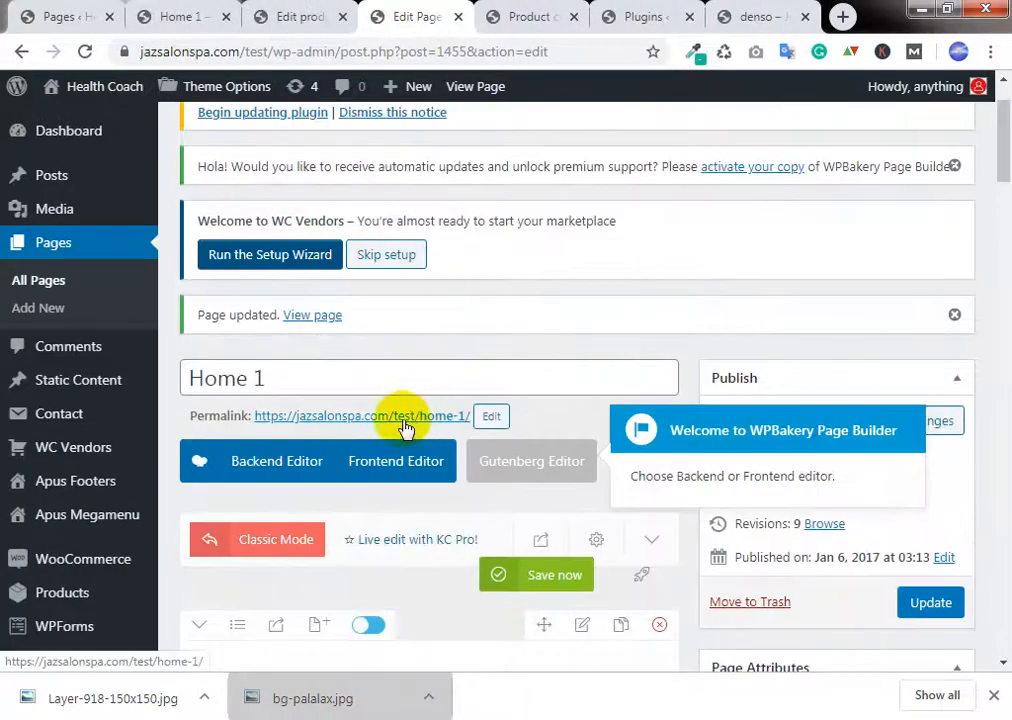
click(182, 14)
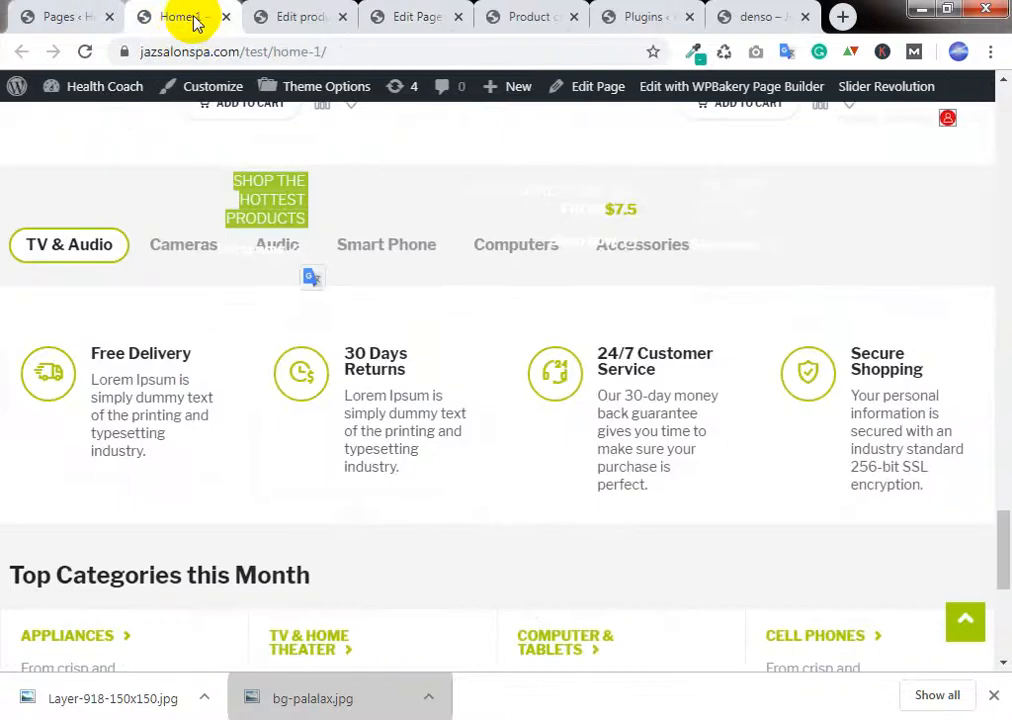
Step: Close the remaining product overview and Plugins browser tabs, keeping the editor, Home 1 and Denso demo pages open
click(514, 14)
click(574, 17)
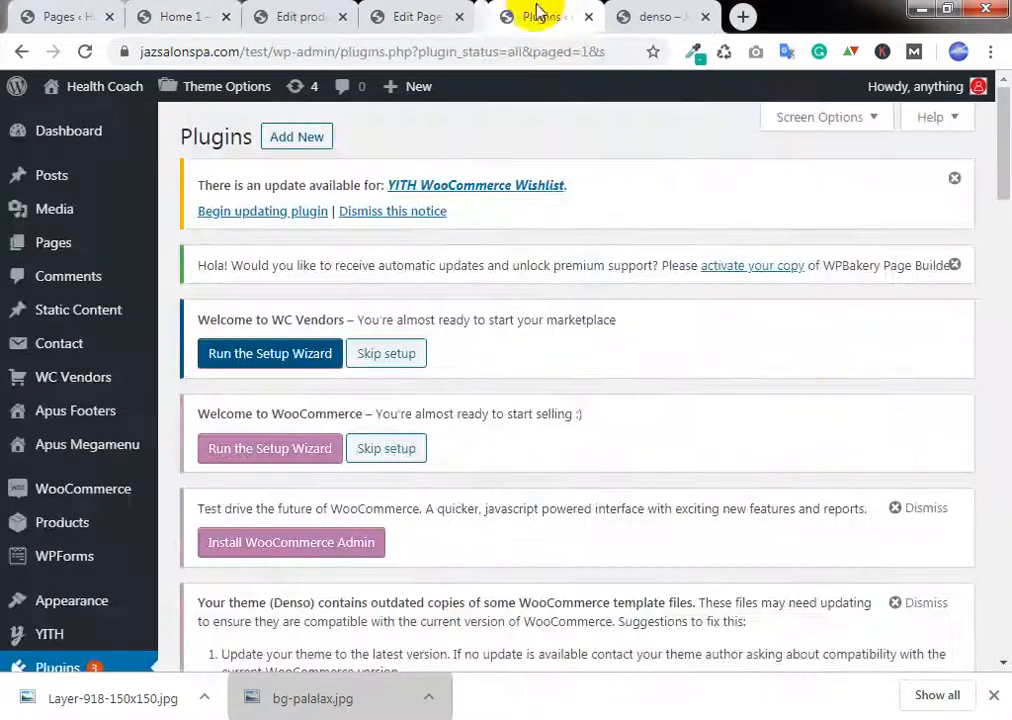
click(576, 17)
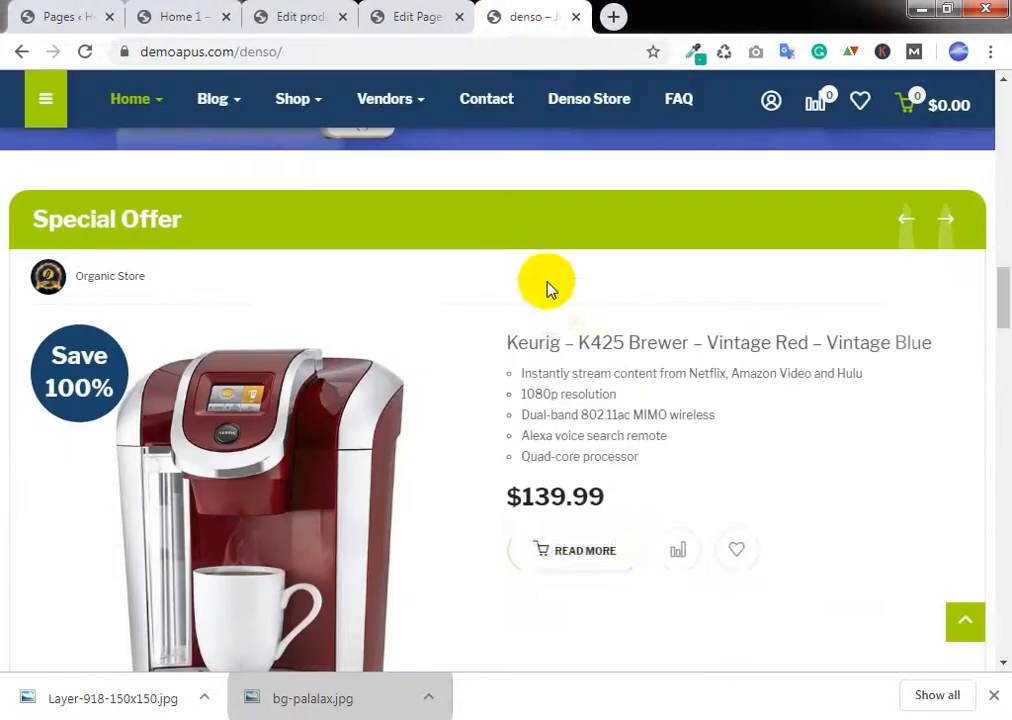
Step: Inspect the three promotional banners above the TV & Audio product tabs on the Denso demo home page
scroll(538, 305, down, 15)
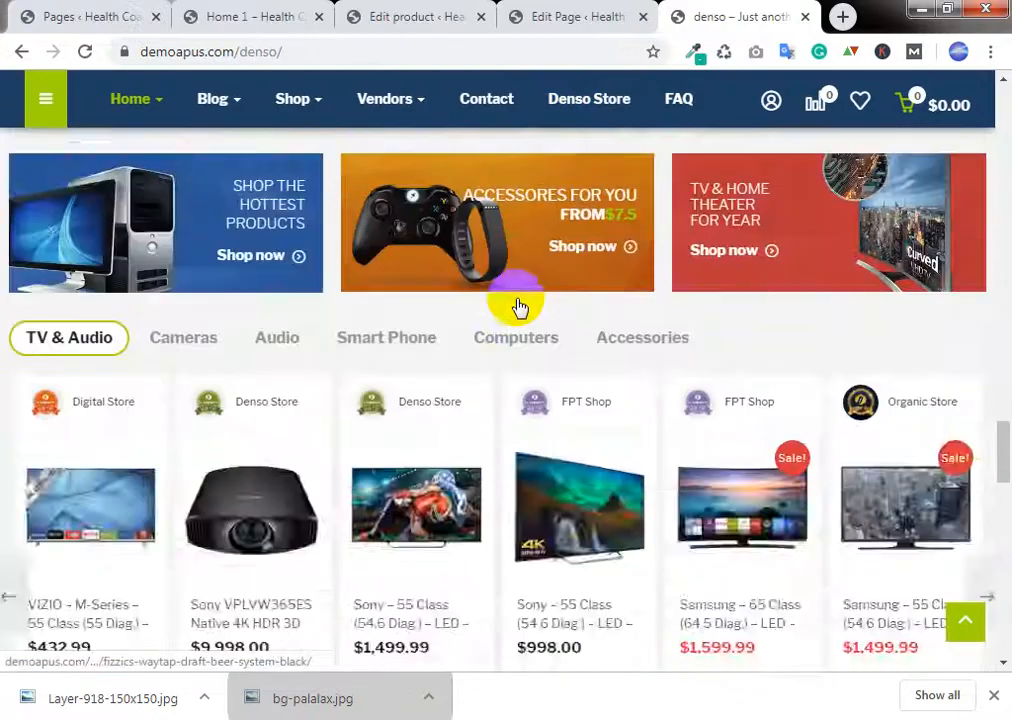
scroll(518, 307, up, 2)
right_click(137, 410)
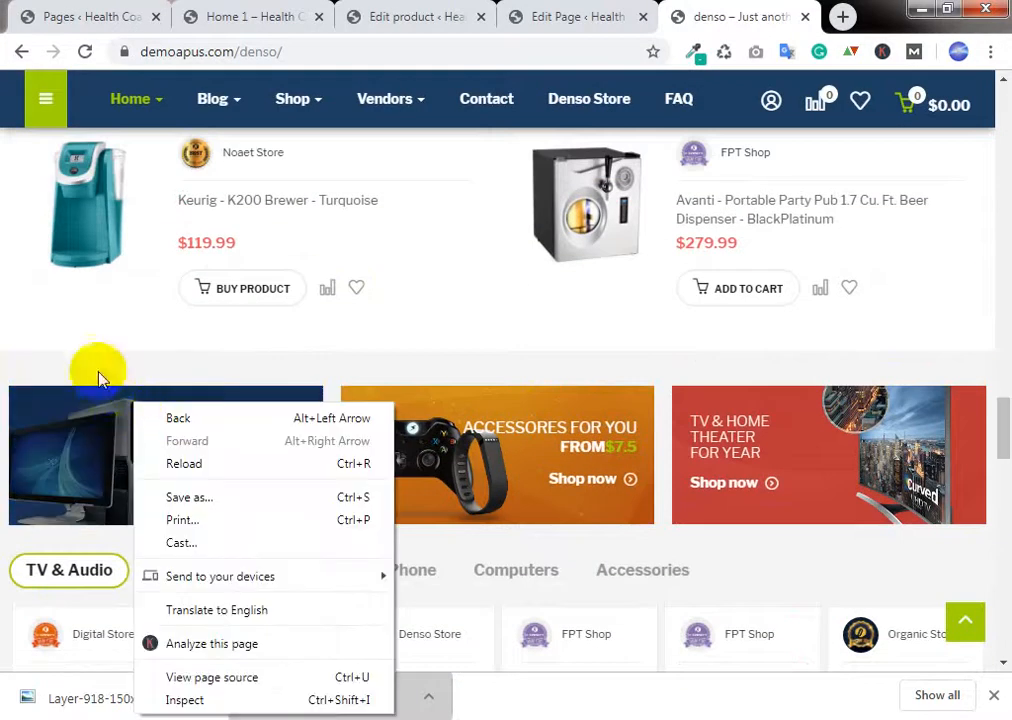
click(98, 378)
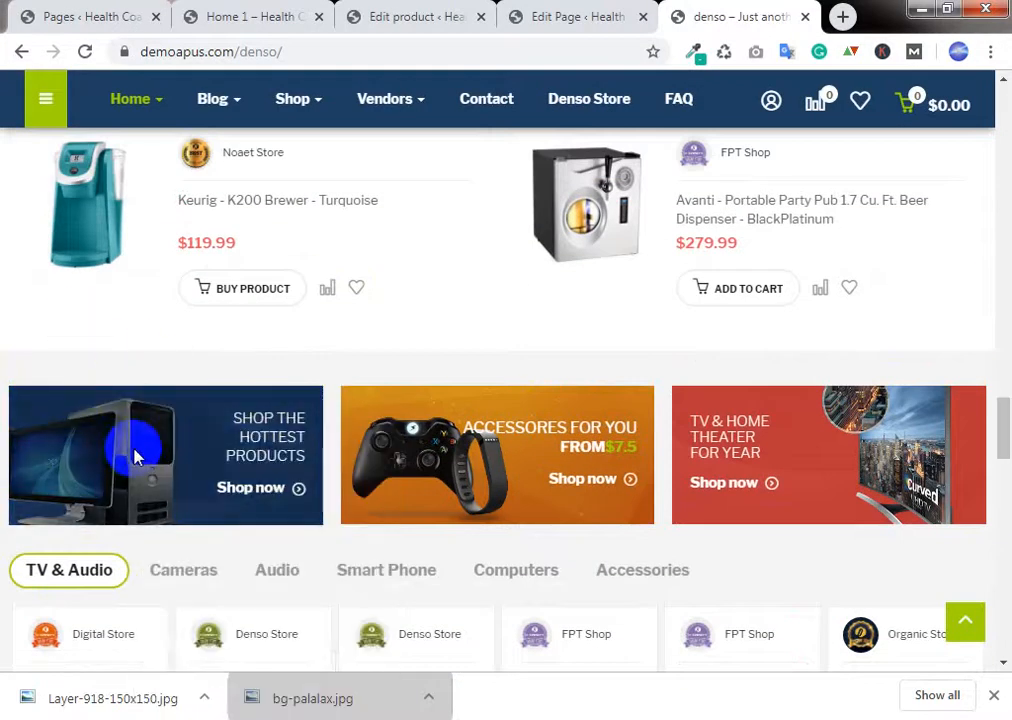
Step: Close the product editing browser tab and return to the Home 1 page editor
click(416, 17)
scroll(452, 260, down, 9)
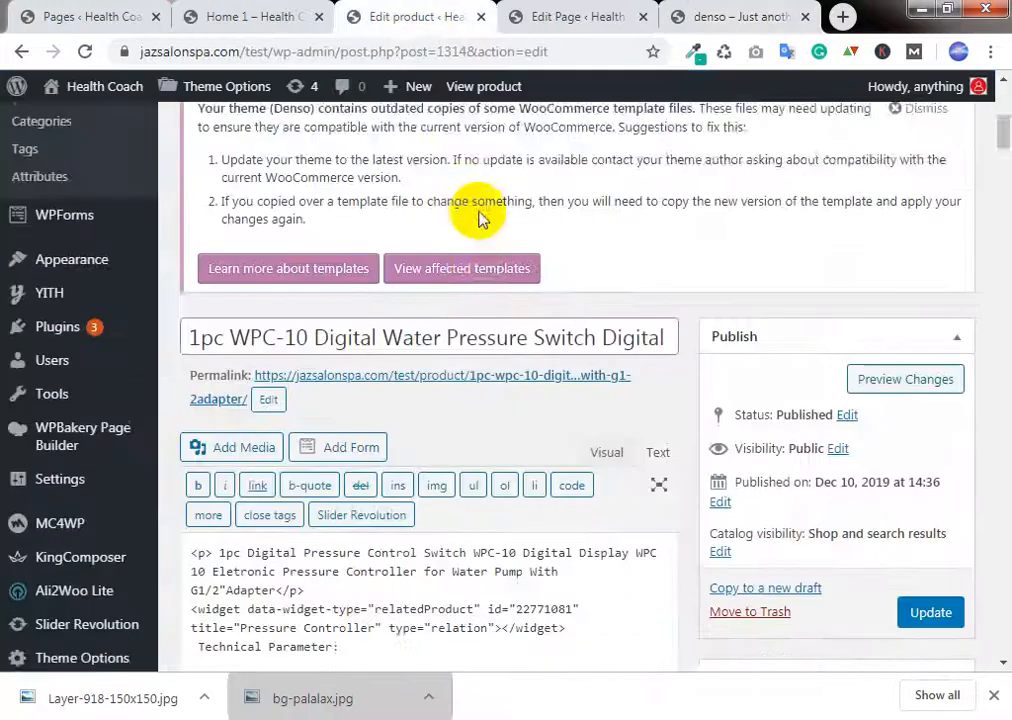
scroll(437, 78, up, 10)
click(481, 17)
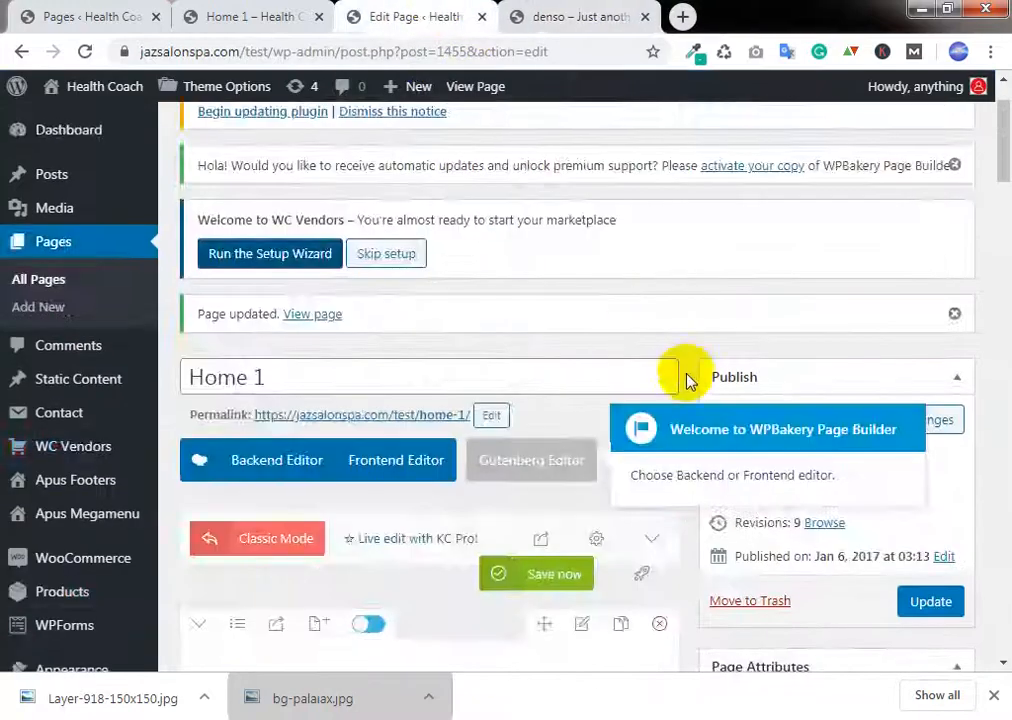
Step: Set the first Apus Banner's image to the blue bg-palalax-1.jpg from the media library and save the banner settings
scroll(343, 340, down, 10)
scroll(343, 340, down, 5)
scroll(323, 260, up, 2)
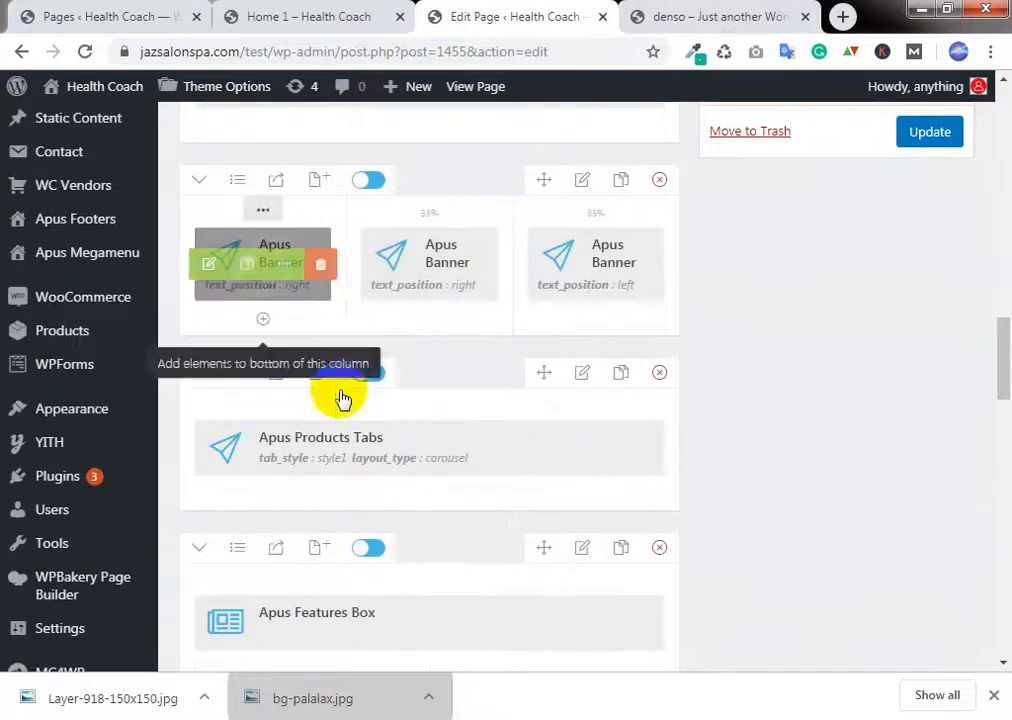
click(209, 264)
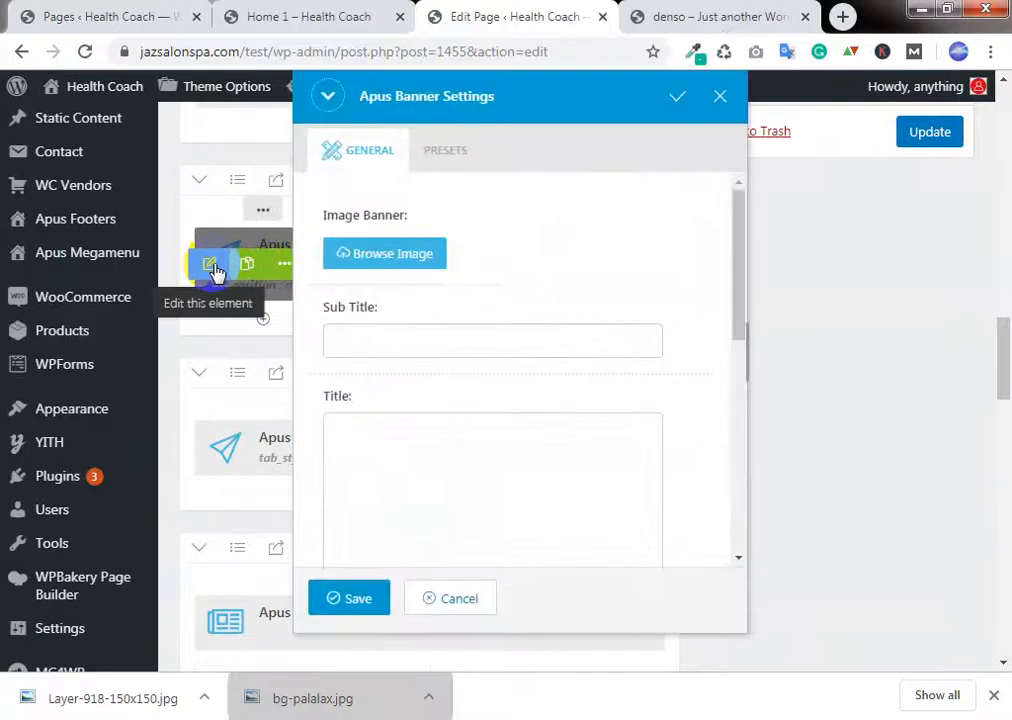
click(392, 258)
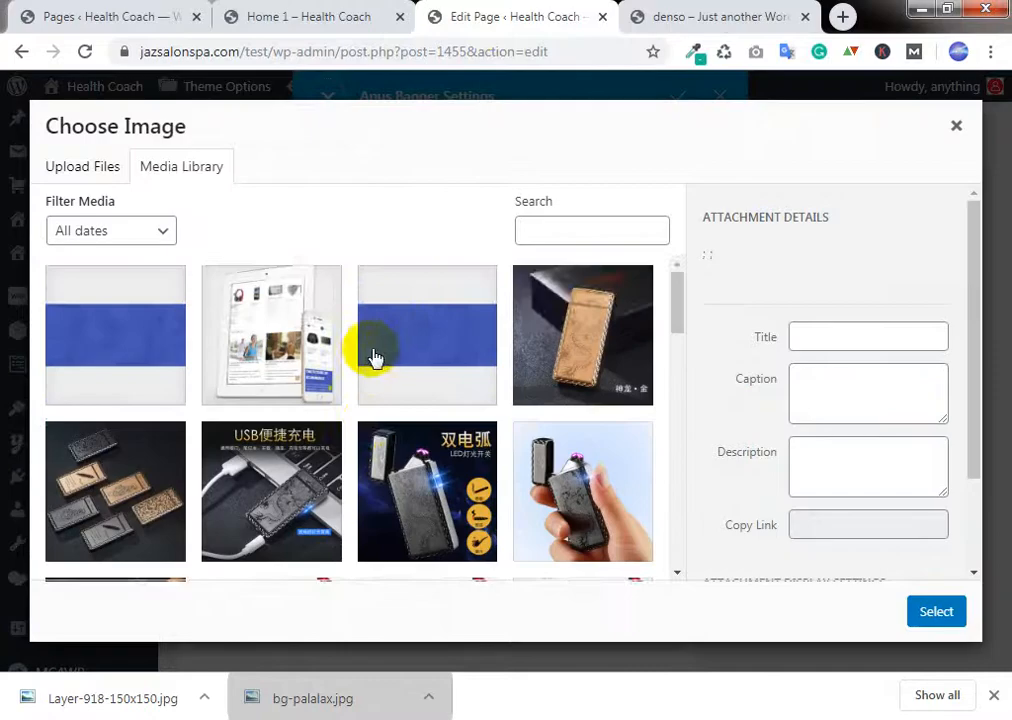
scroll(375, 358, down, 15)
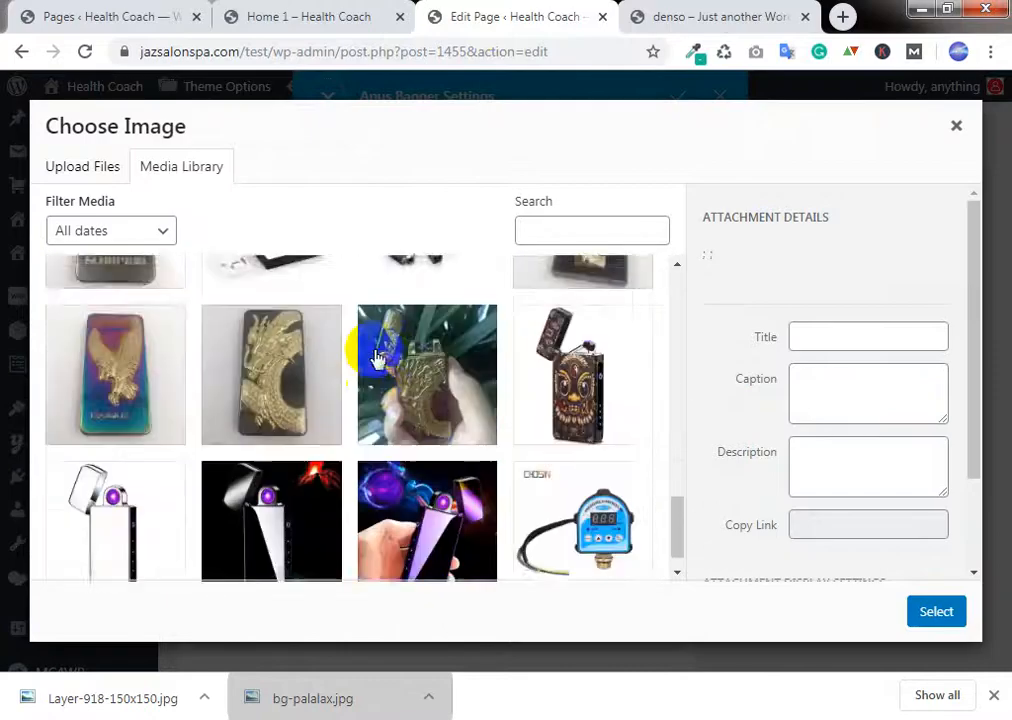
scroll(378, 355, down, 8)
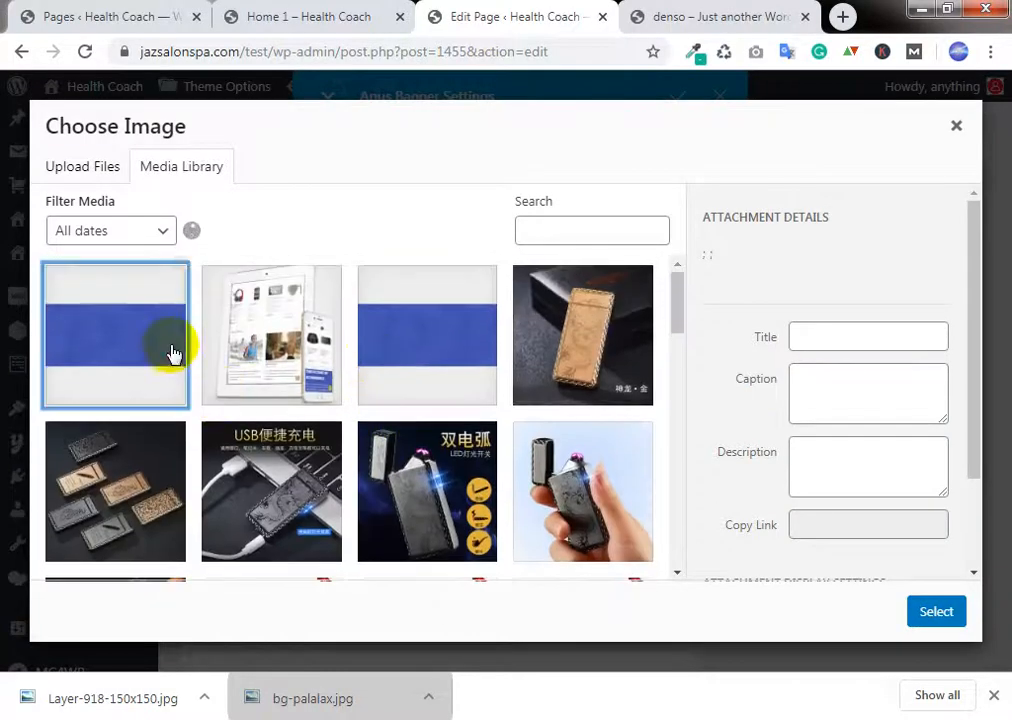
click(172, 353)
click(930, 610)
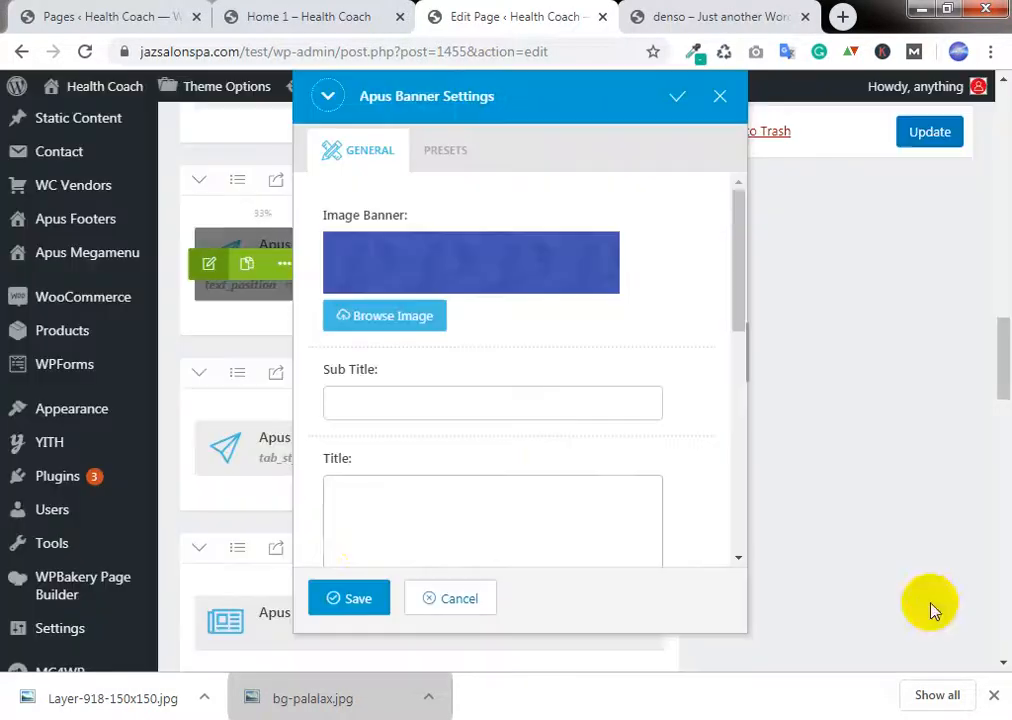
click(362, 598)
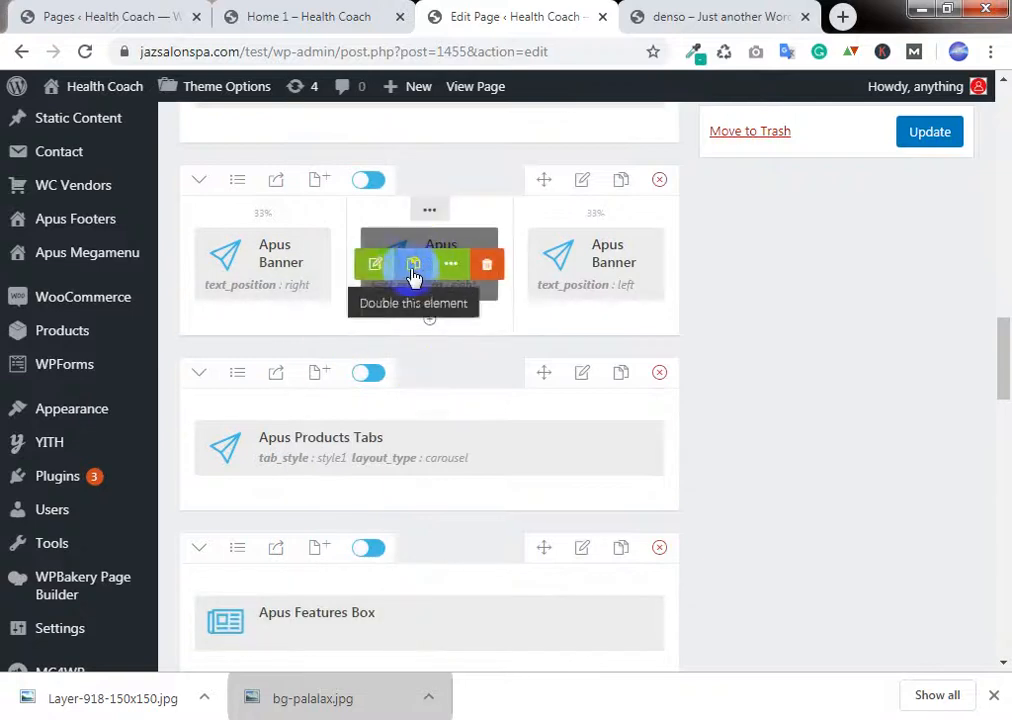
Step: Set the second Apus Banner's image to the same blue bg-palalax-1.jpg and save its settings
click(375, 264)
click(372, 262)
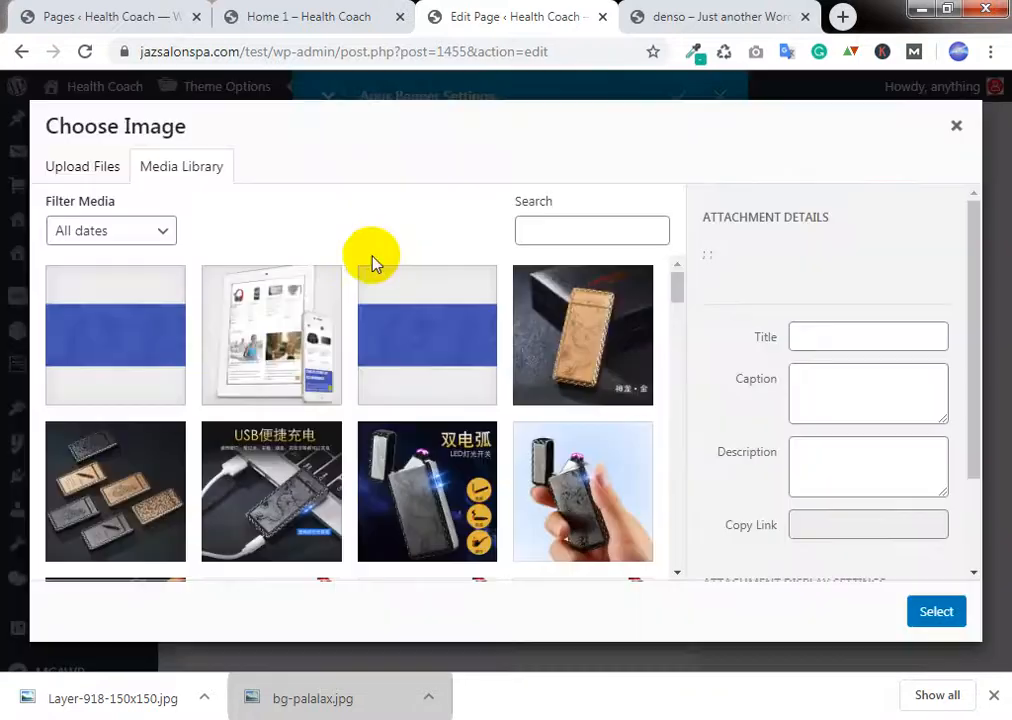
click(175, 343)
click(955, 612)
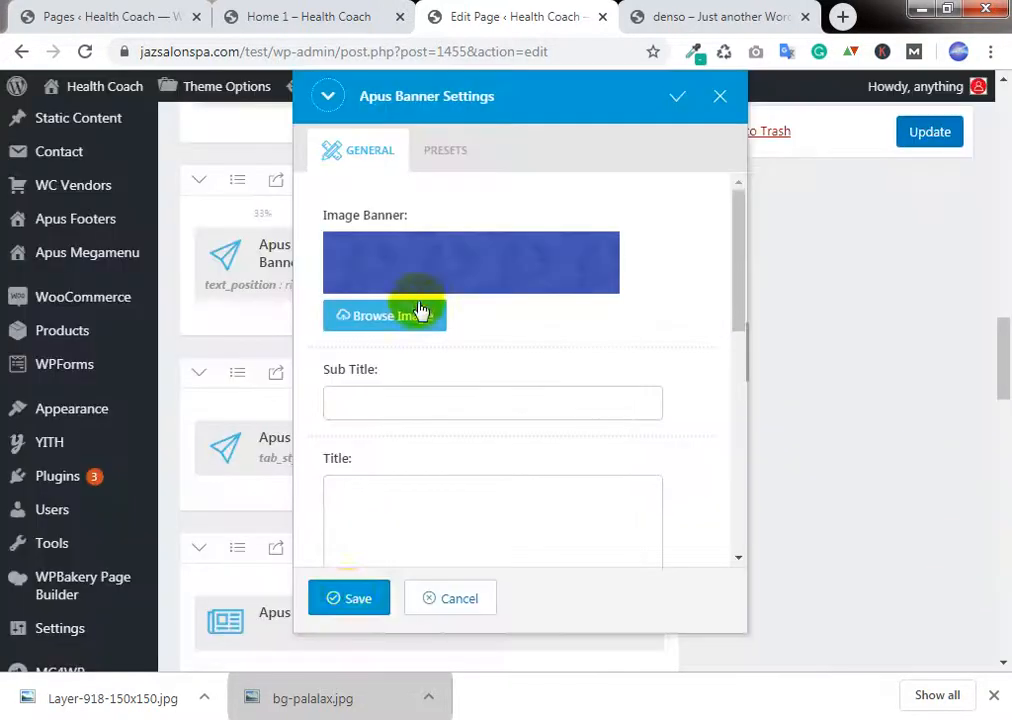
click(352, 597)
Step: Give the third Apus Banner the blue background image from the media library, save its settings and update the page
mouse_move(572, 238)
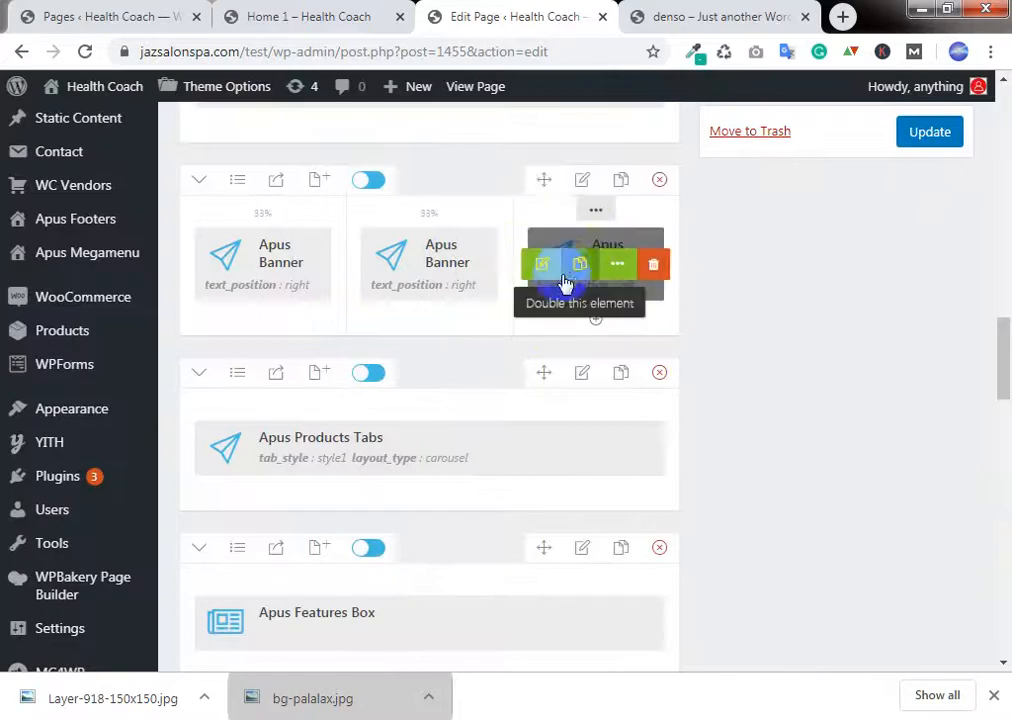
click(543, 265)
click(376, 262)
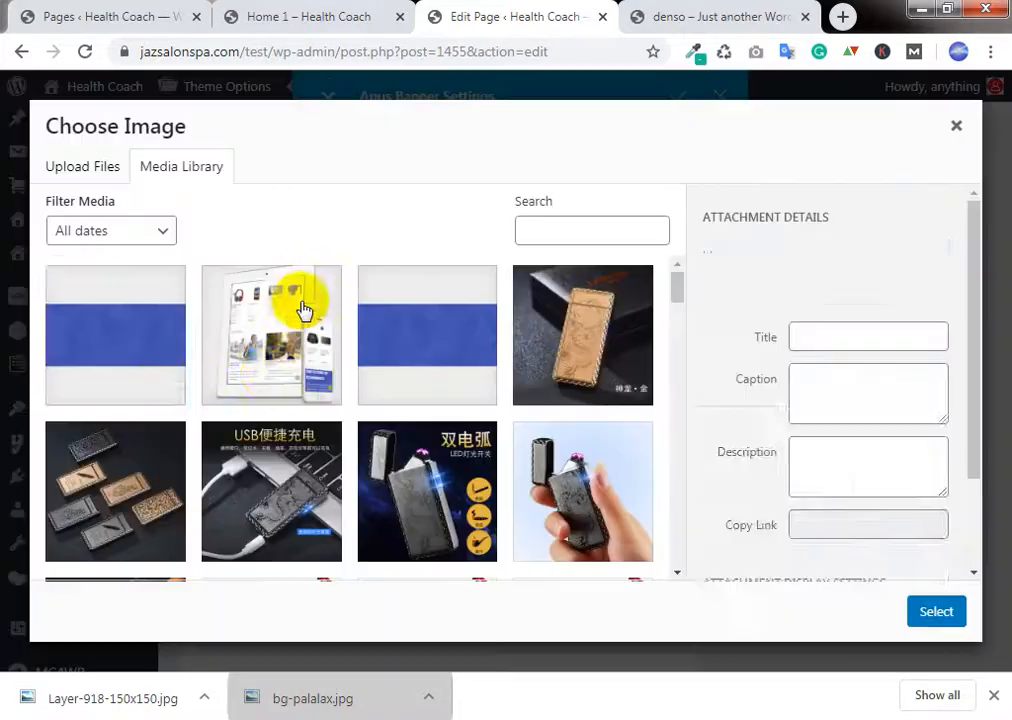
click(930, 612)
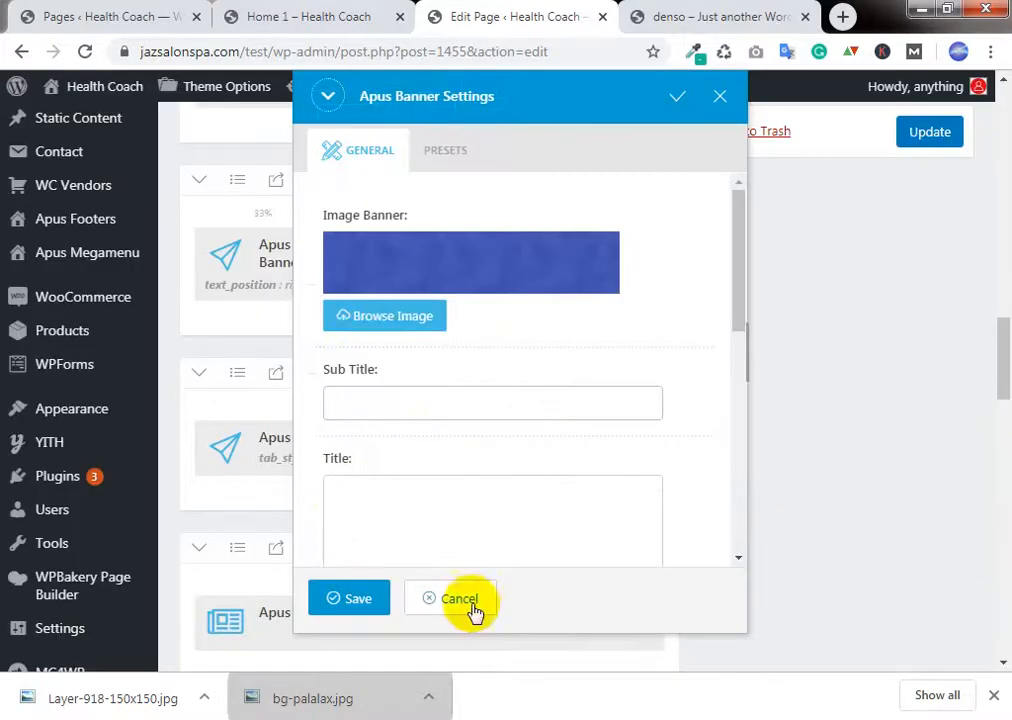
click(361, 598)
click(945, 132)
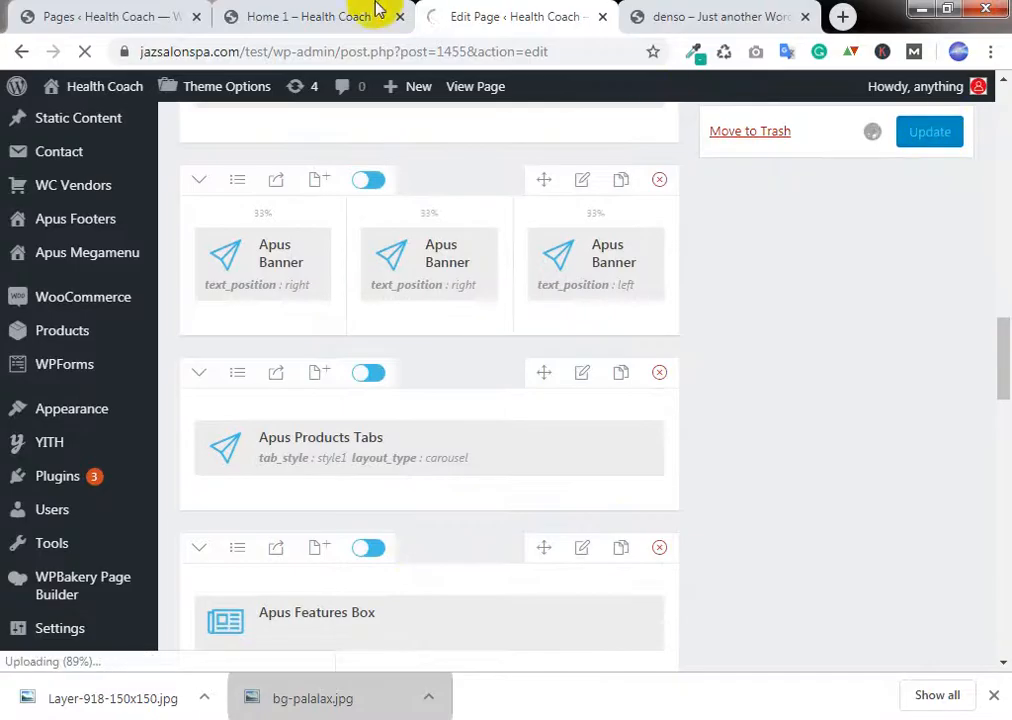
Step: Reload the published Home 1 page and compare its three promotional banners with those on the Denso demo
click(338, 10)
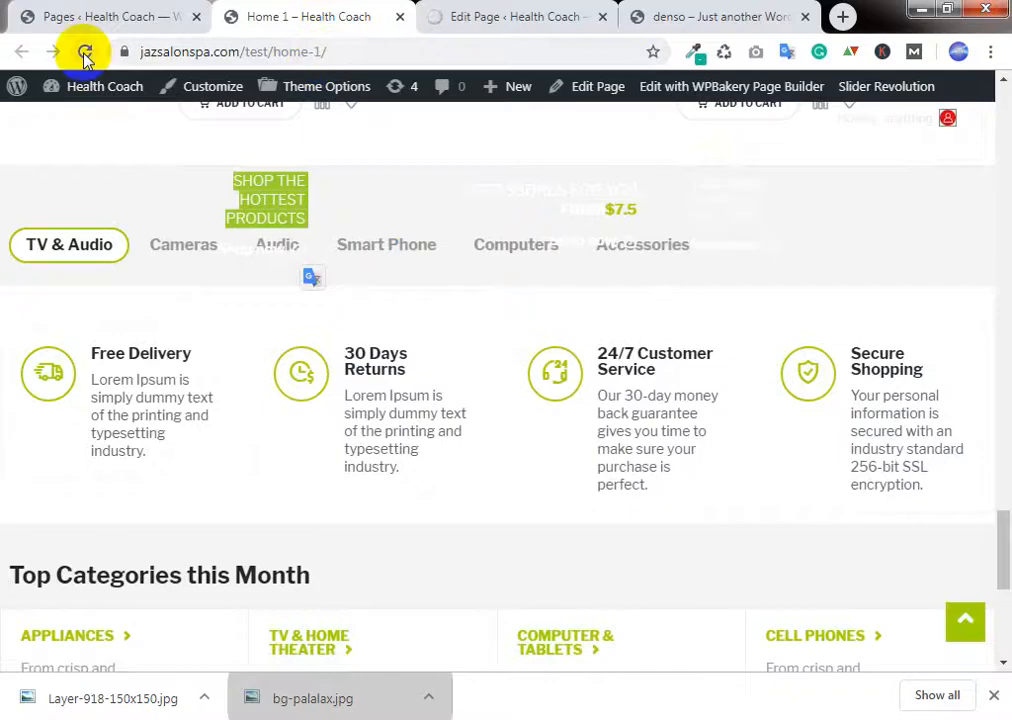
click(510, 14)
click(355, 14)
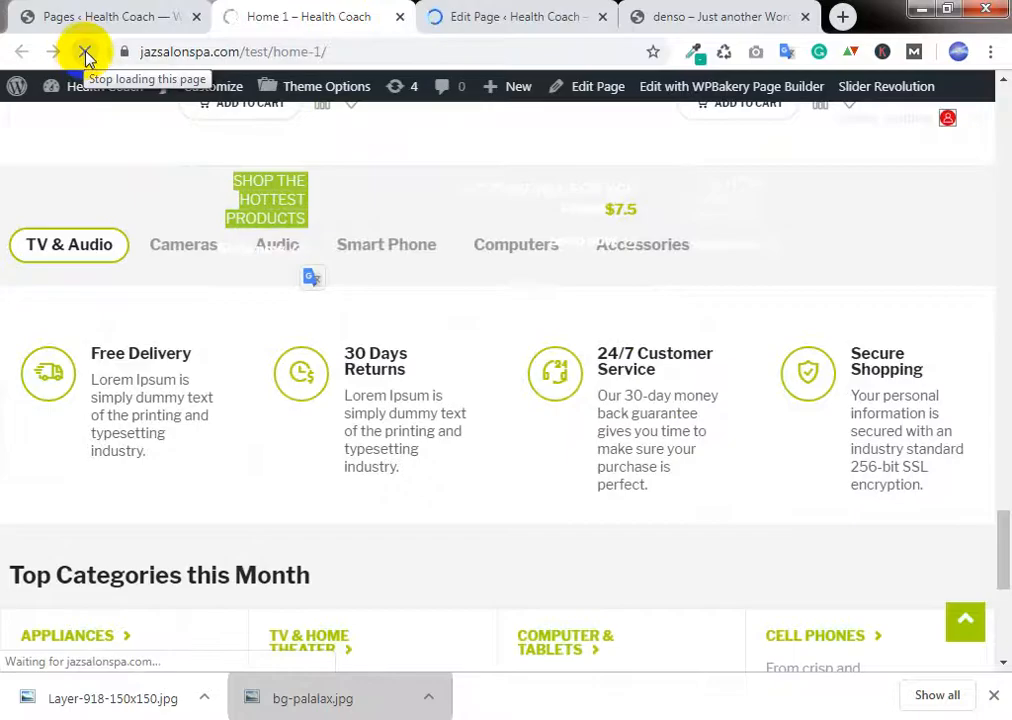
click(725, 15)
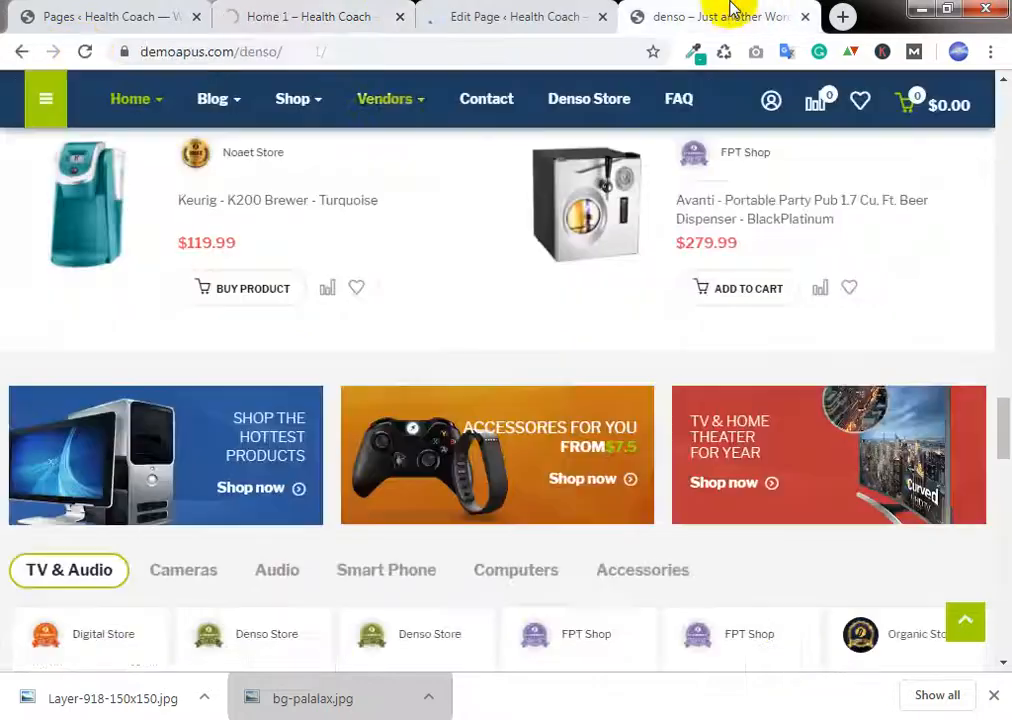
scroll(91, 427, down, 1)
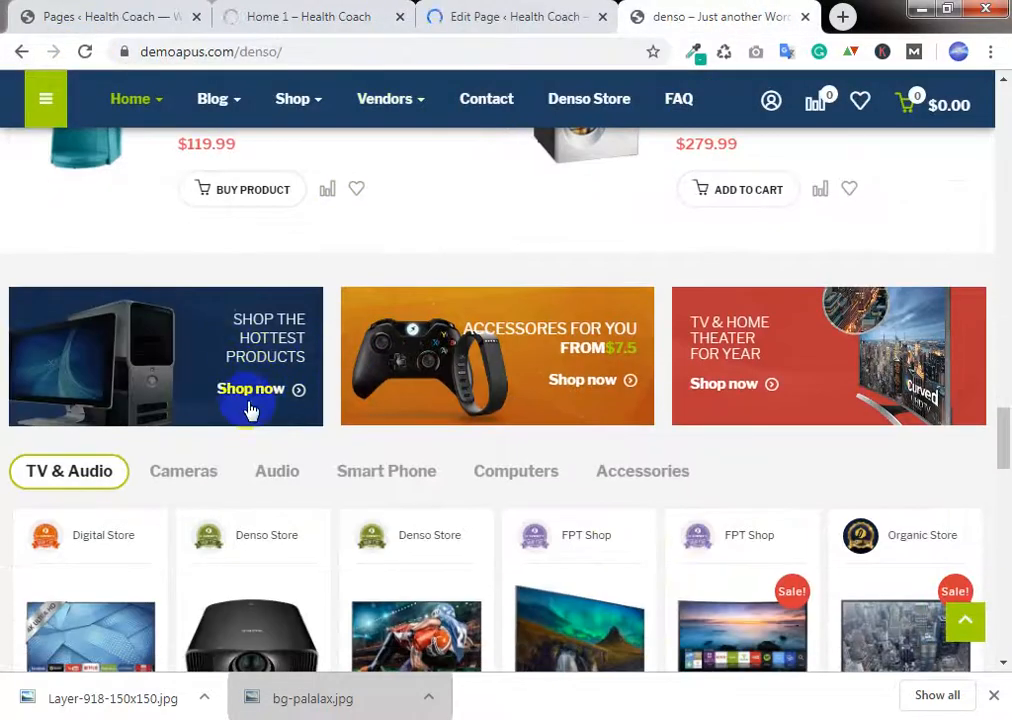
click(316, 11)
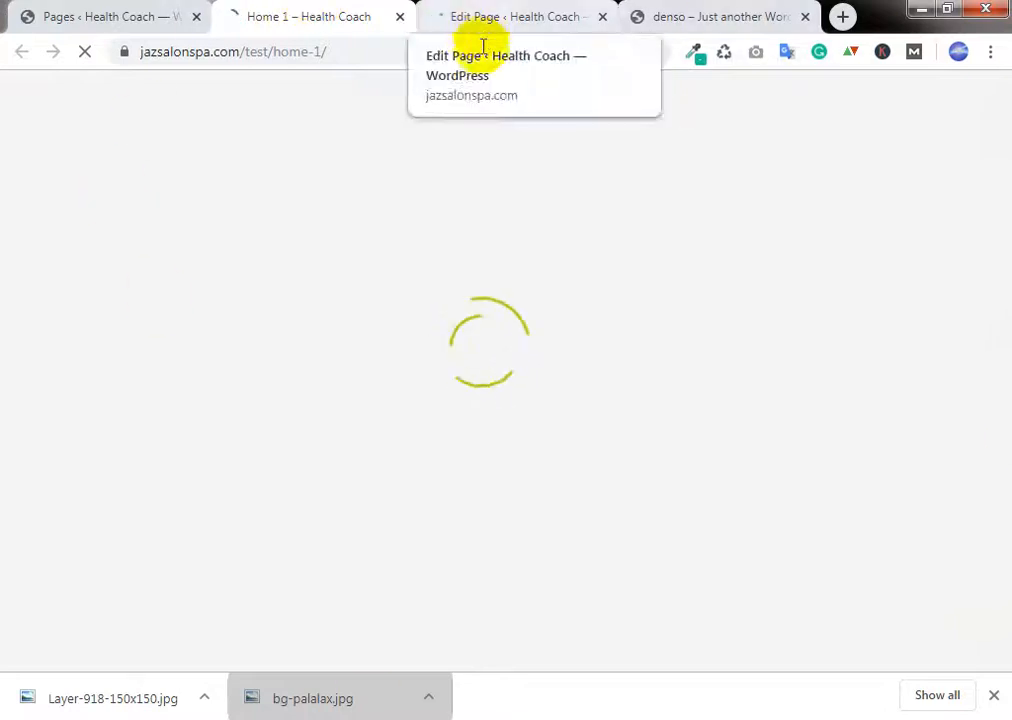
click(488, 50)
click(501, 50)
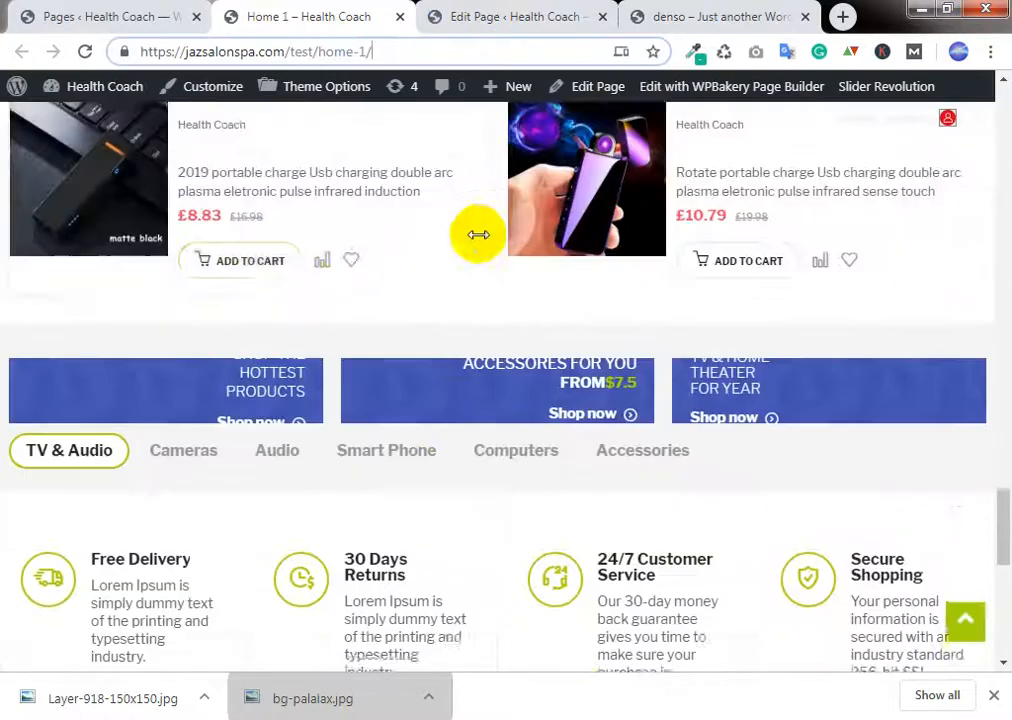
scroll(336, 264, down, 1)
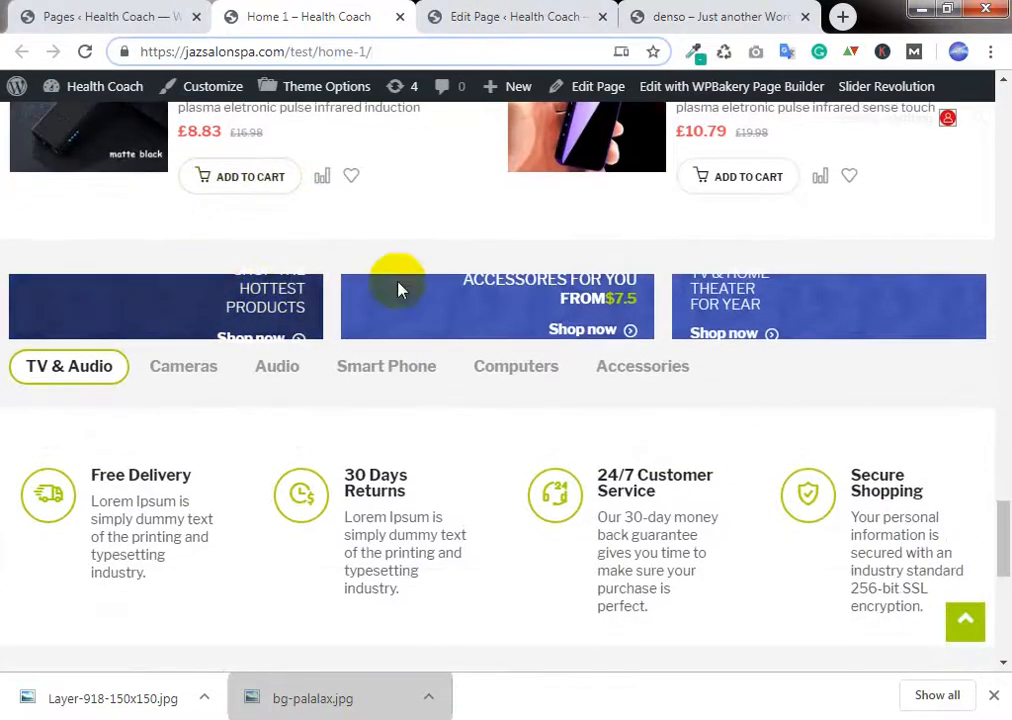
scroll(465, 282, up, 2)
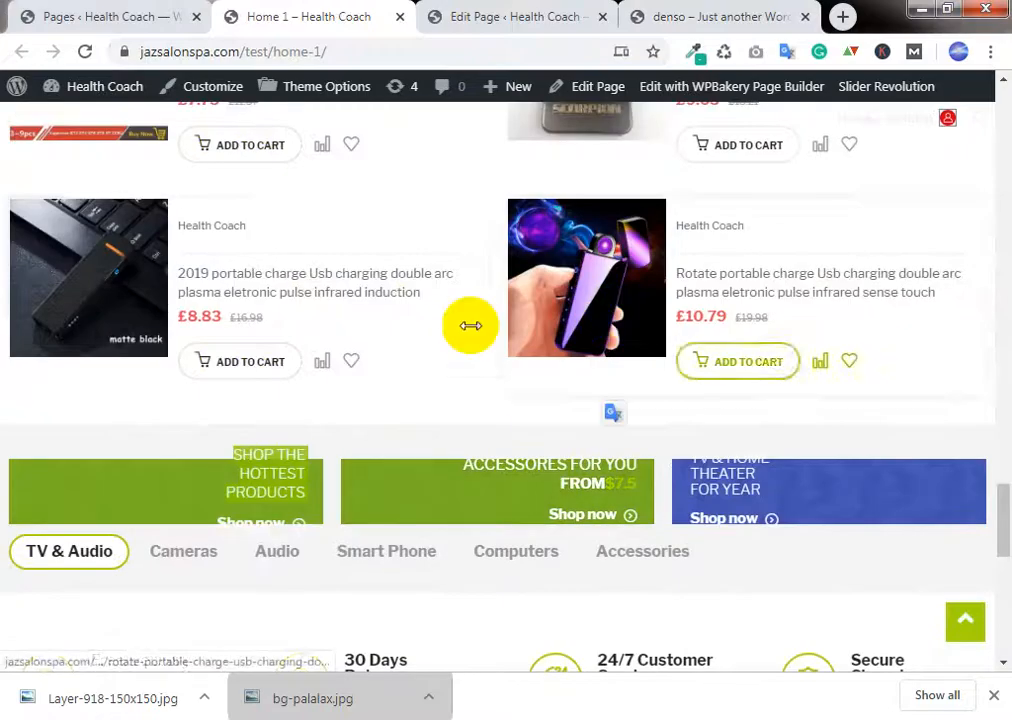
scroll(429, 345, up, 1)
scroll(428, 349, down, 2)
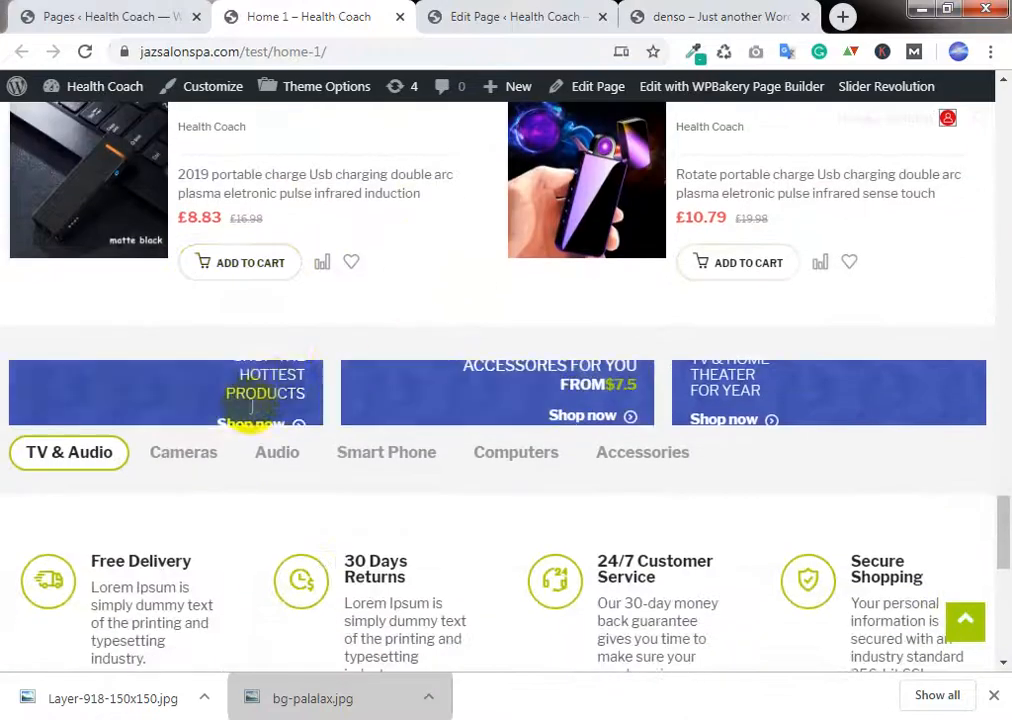
Step: Enable the advanced background option in the styling settings of the first banner's column in the page editor
click(486, 18)
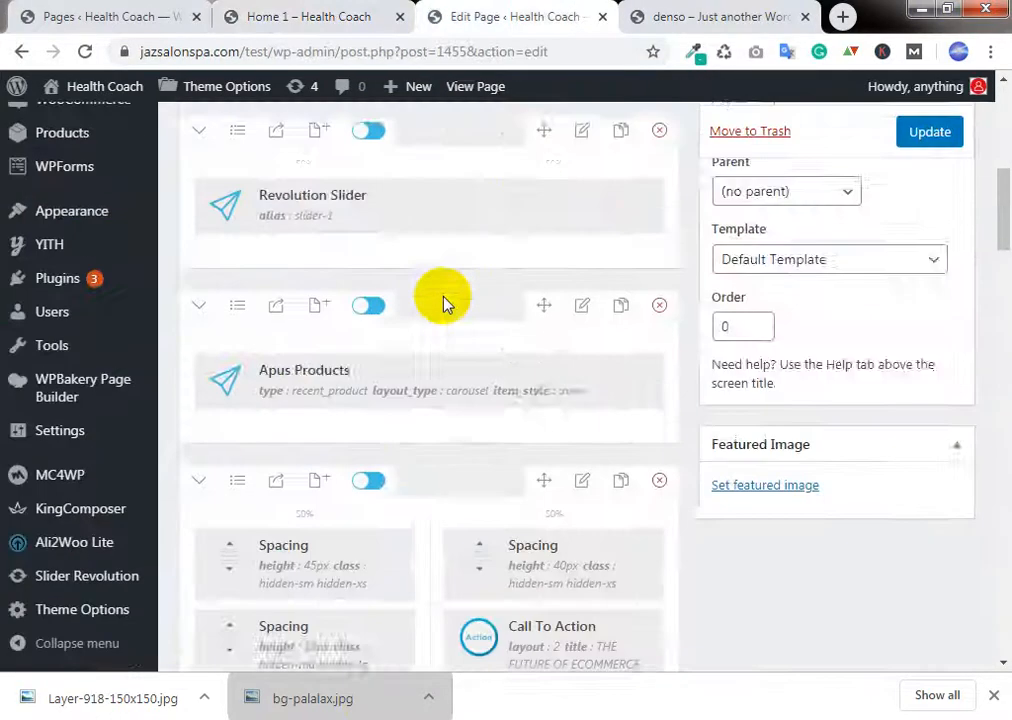
scroll(449, 303, down, 6)
scroll(449, 303, down, 4)
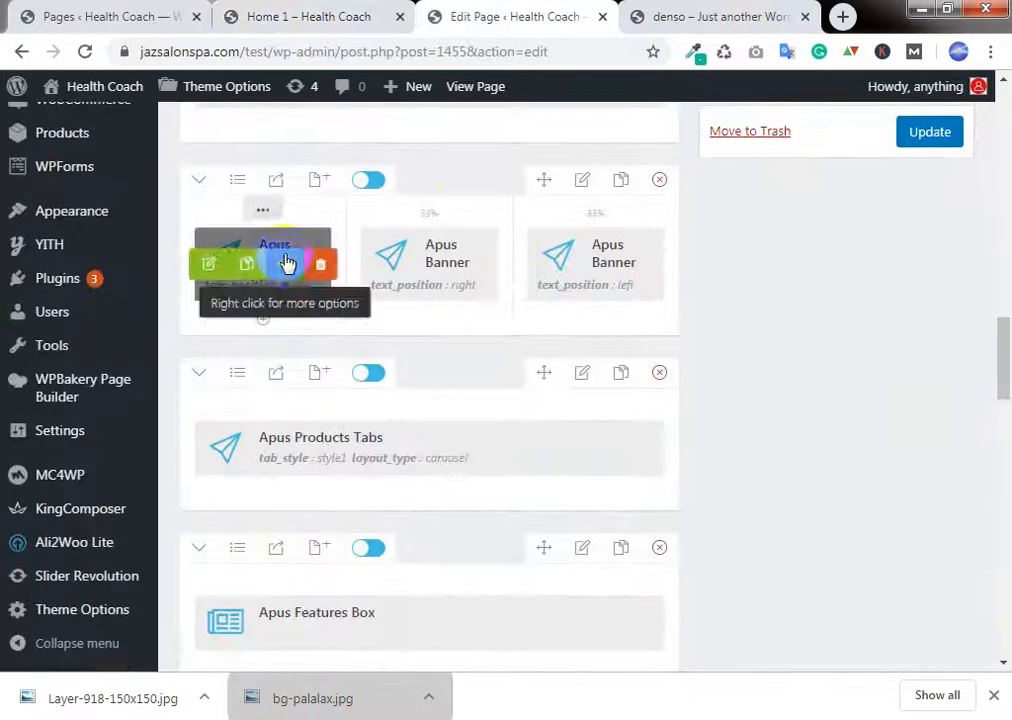
drag(244, 223, 236, 199)
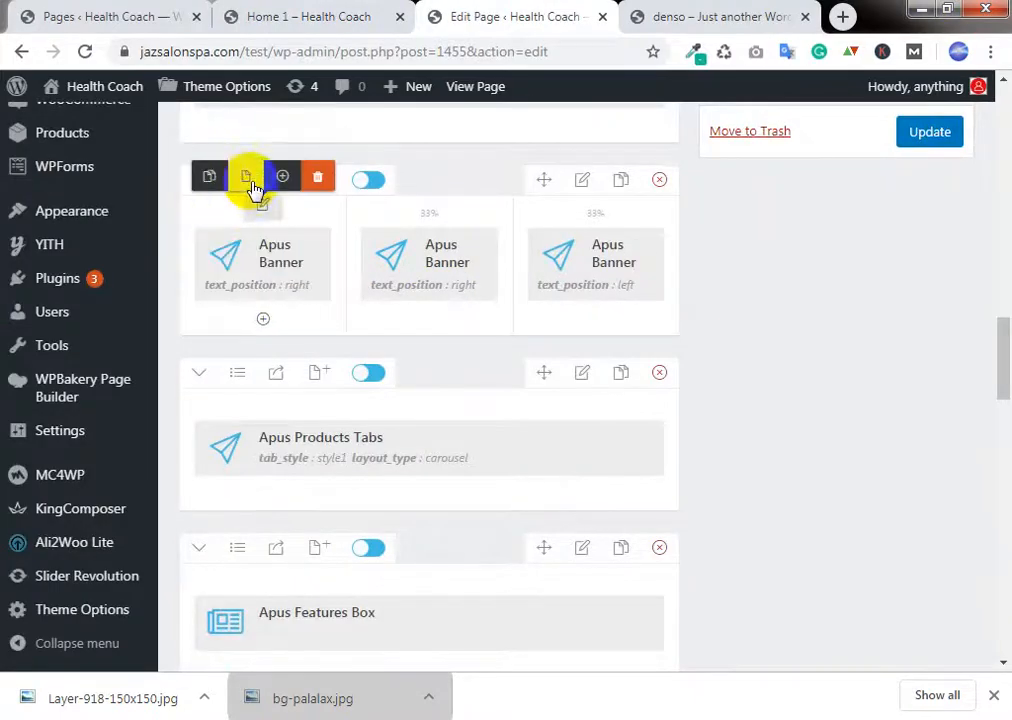
click(263, 208)
scroll(545, 300, down, 2)
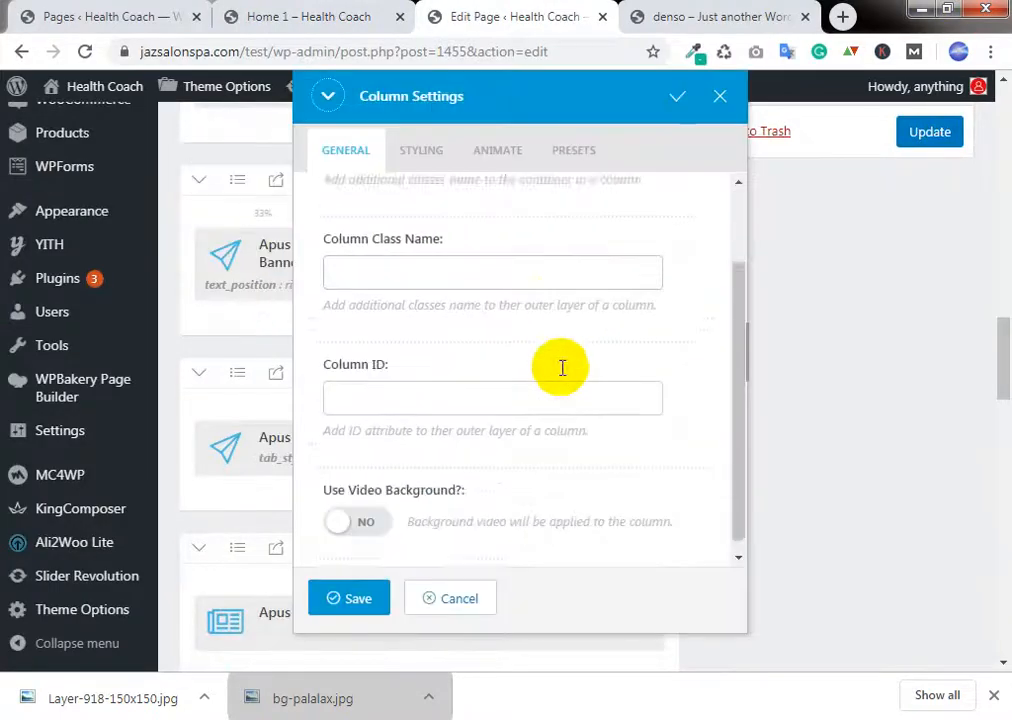
scroll(535, 310, up, 1)
click(428, 160)
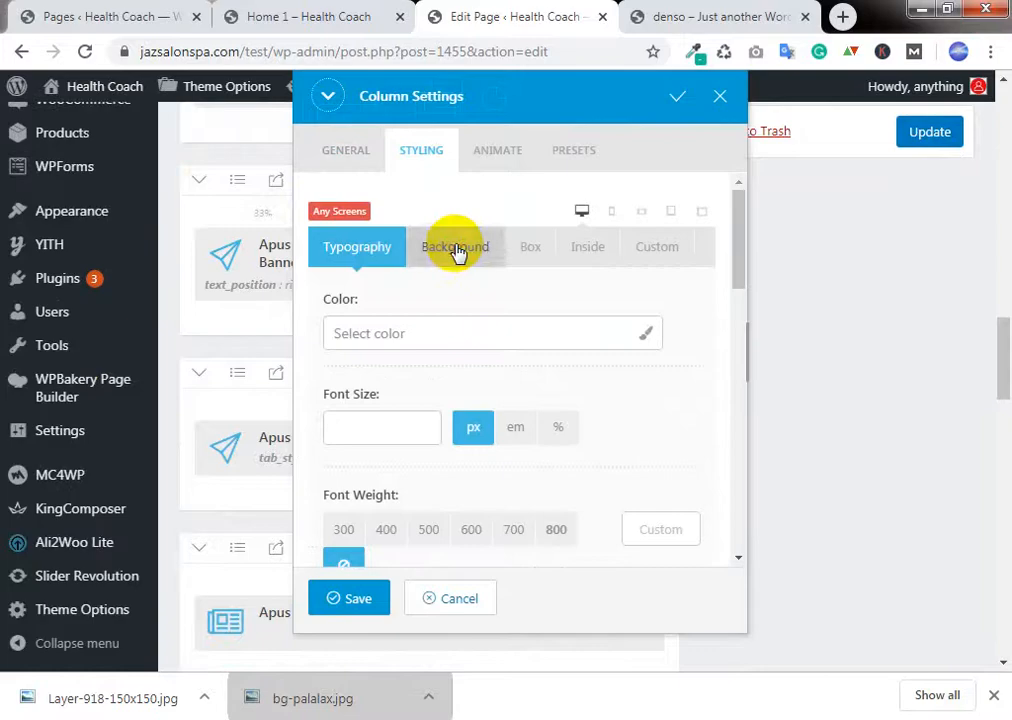
click(457, 250)
click(372, 435)
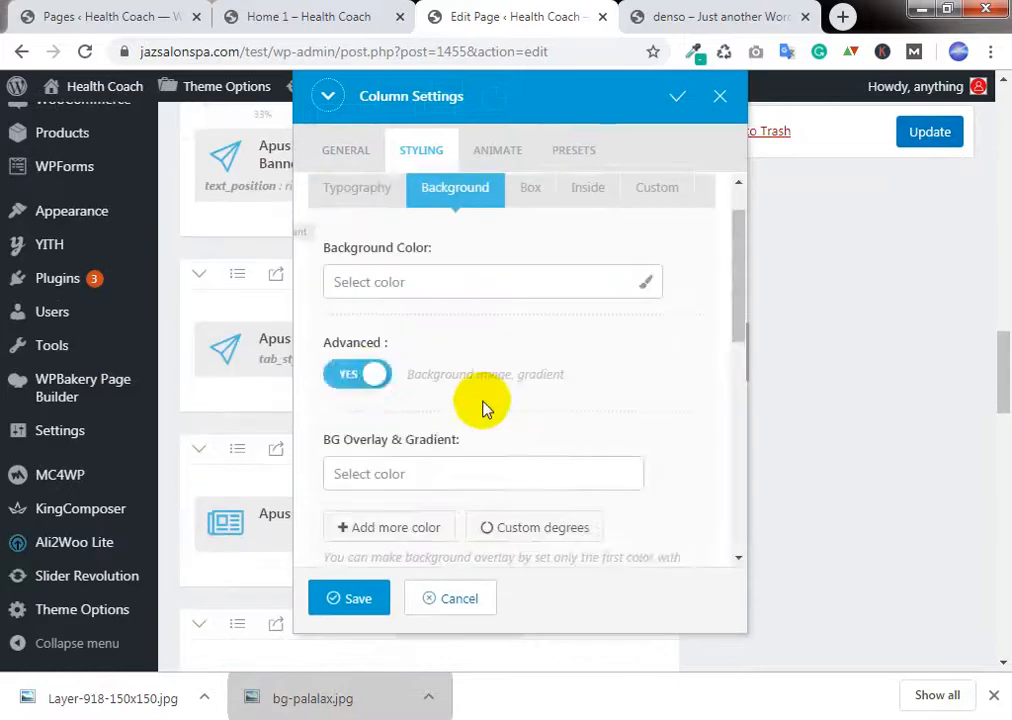
Step: Set bg-palalax-1.jpg as the first banner column's background image and save the column settings
scroll(481, 407, down, 3)
click(452, 463)
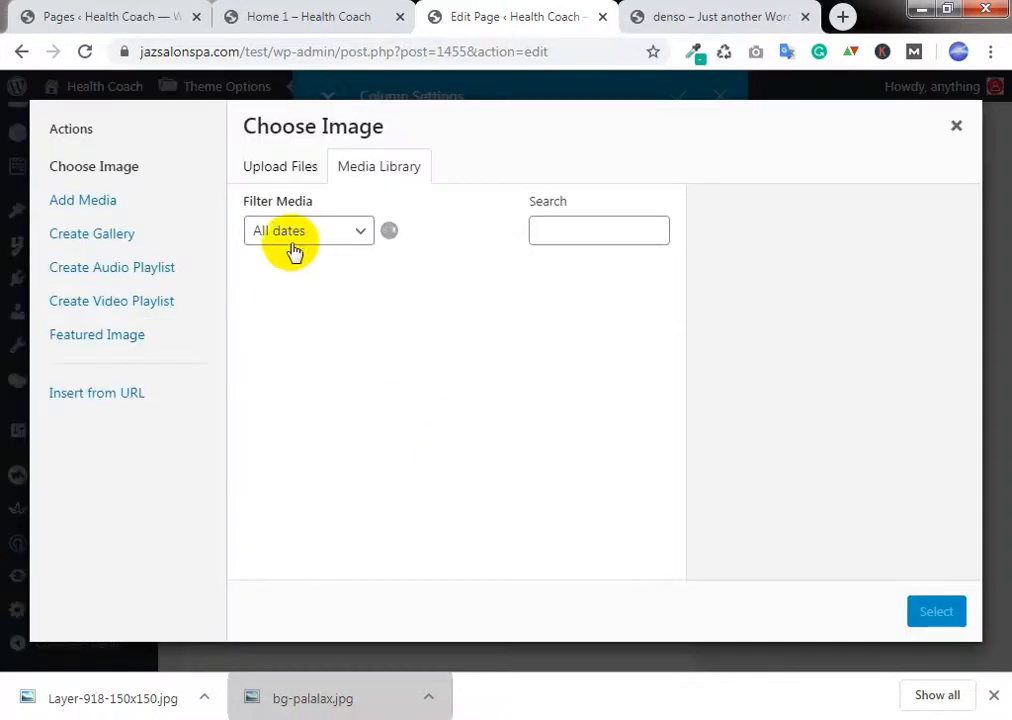
click(295, 295)
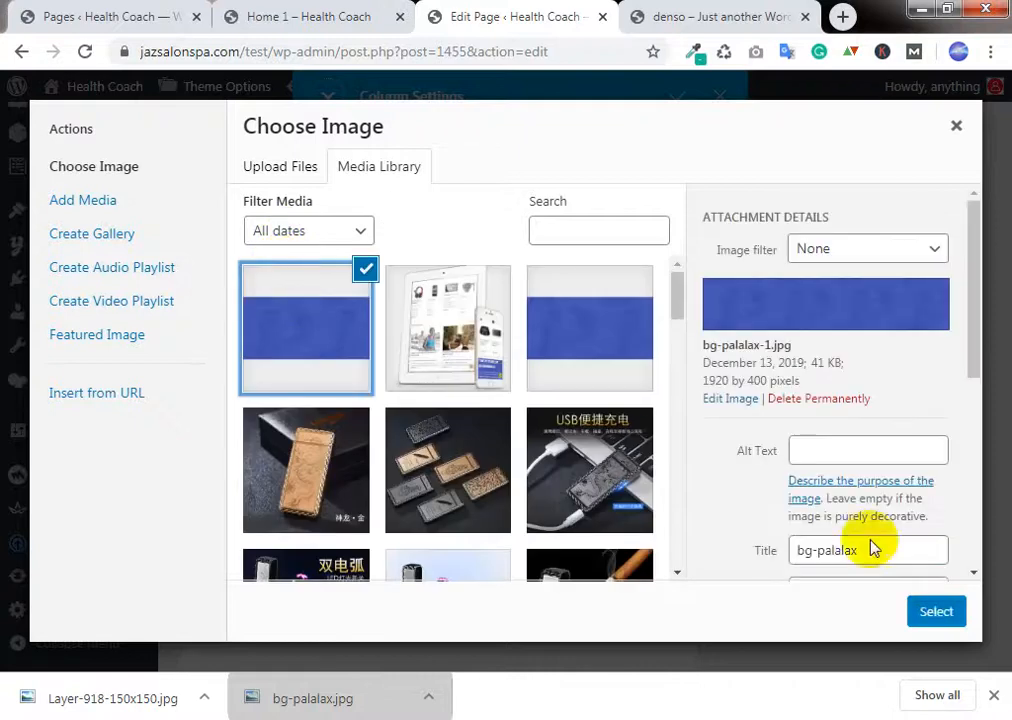
click(936, 611)
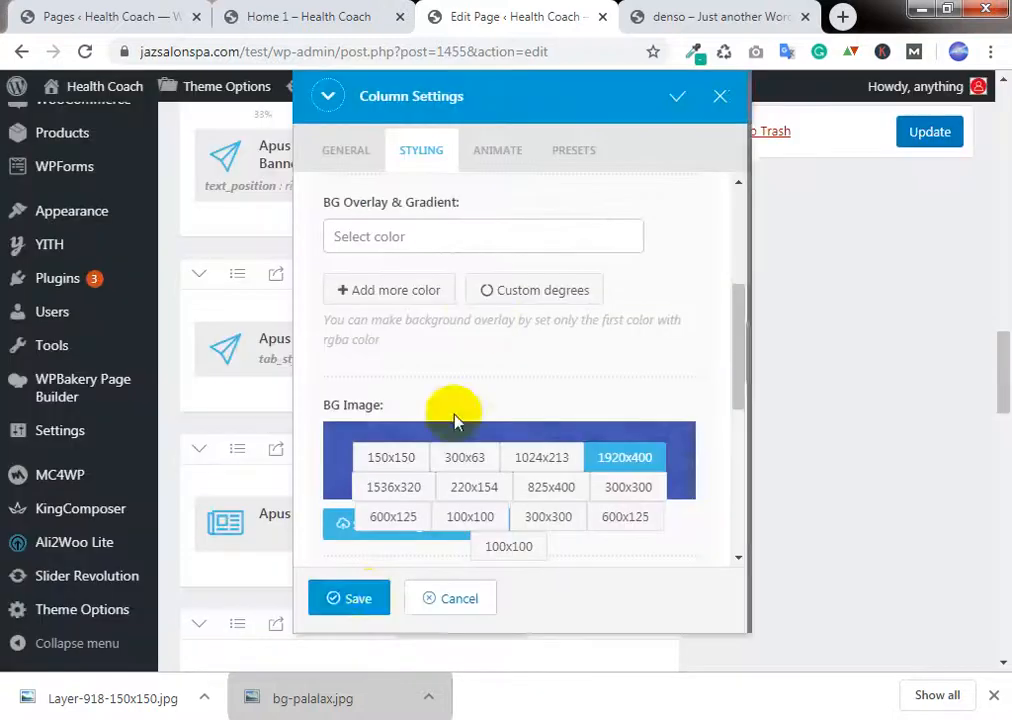
click(383, 600)
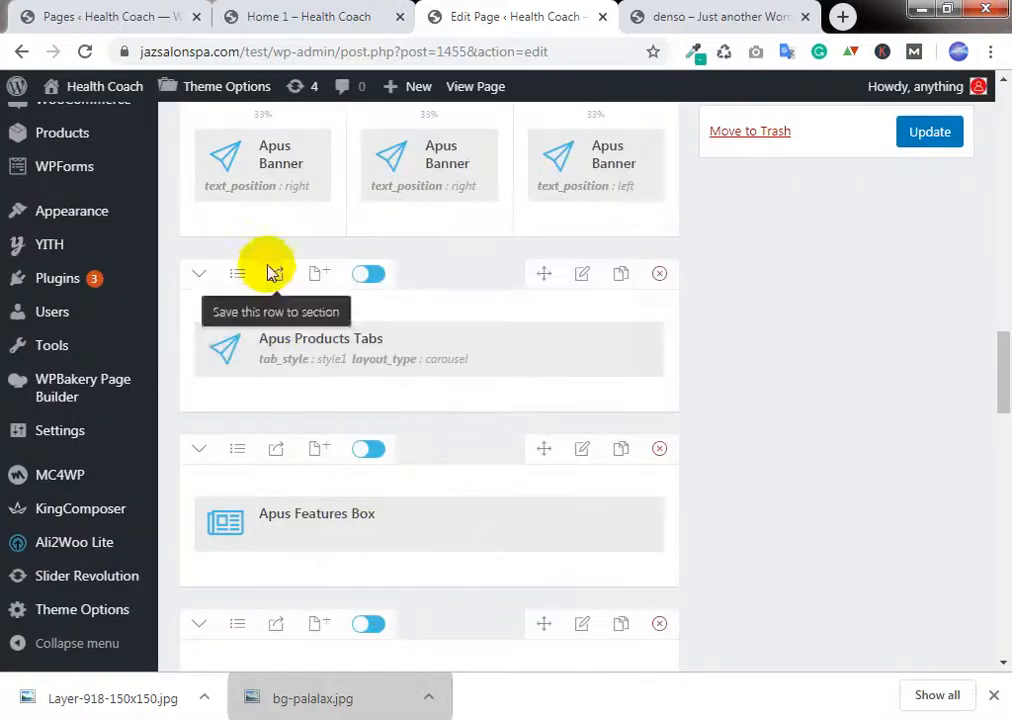
Step: Remove the banner image from the first Apus Banner's settings, save the element and update the page
scroll(267, 271, up, 1)
click(209, 264)
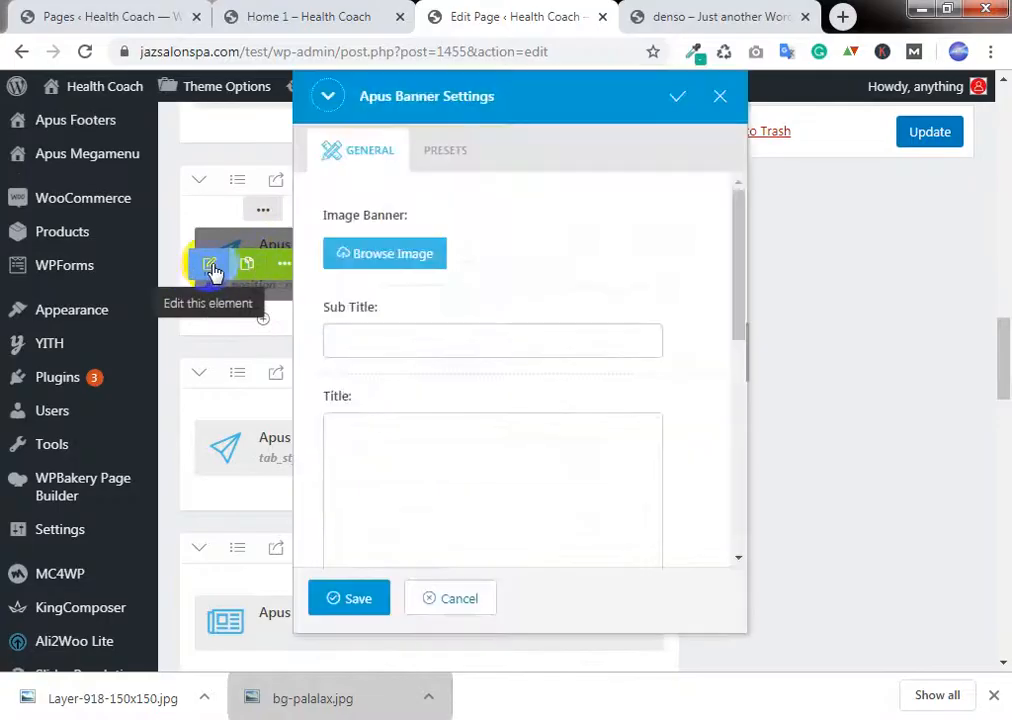
scroll(540, 230, down, 4)
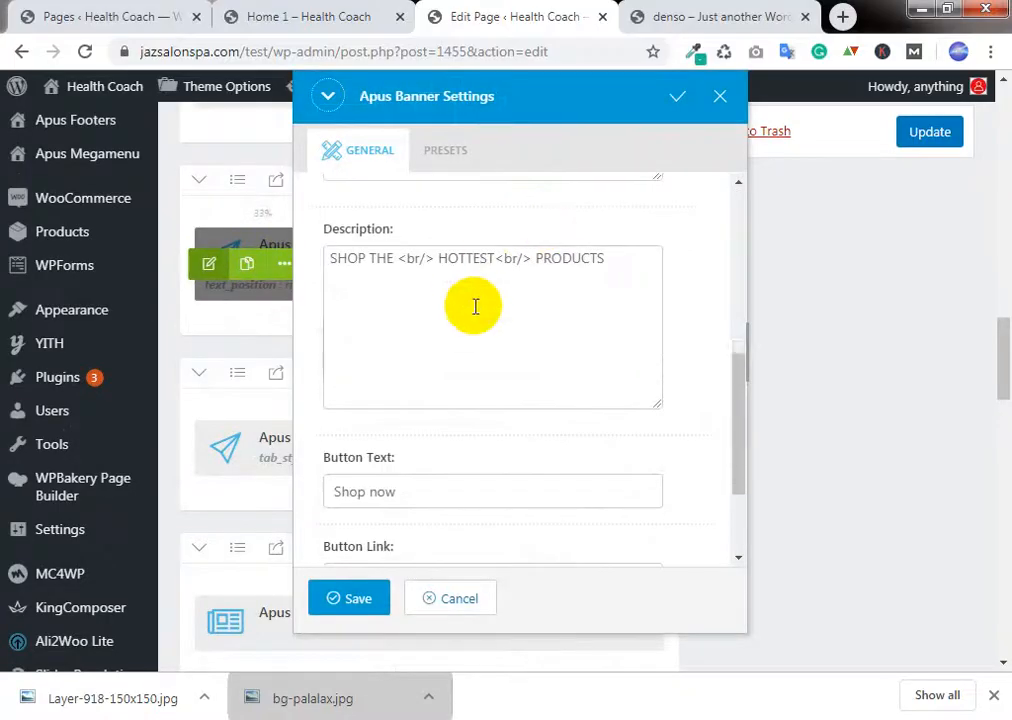
scroll(476, 307, down, 2)
scroll(476, 307, down, 2)
scroll(515, 400, up, 5)
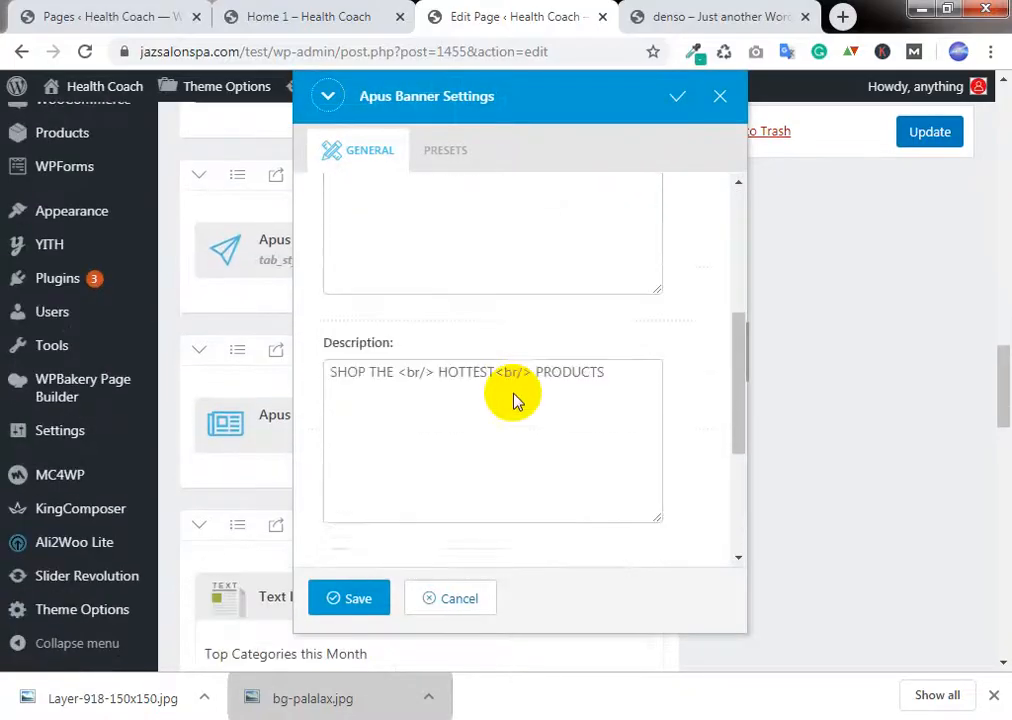
scroll(513, 400, up, 1)
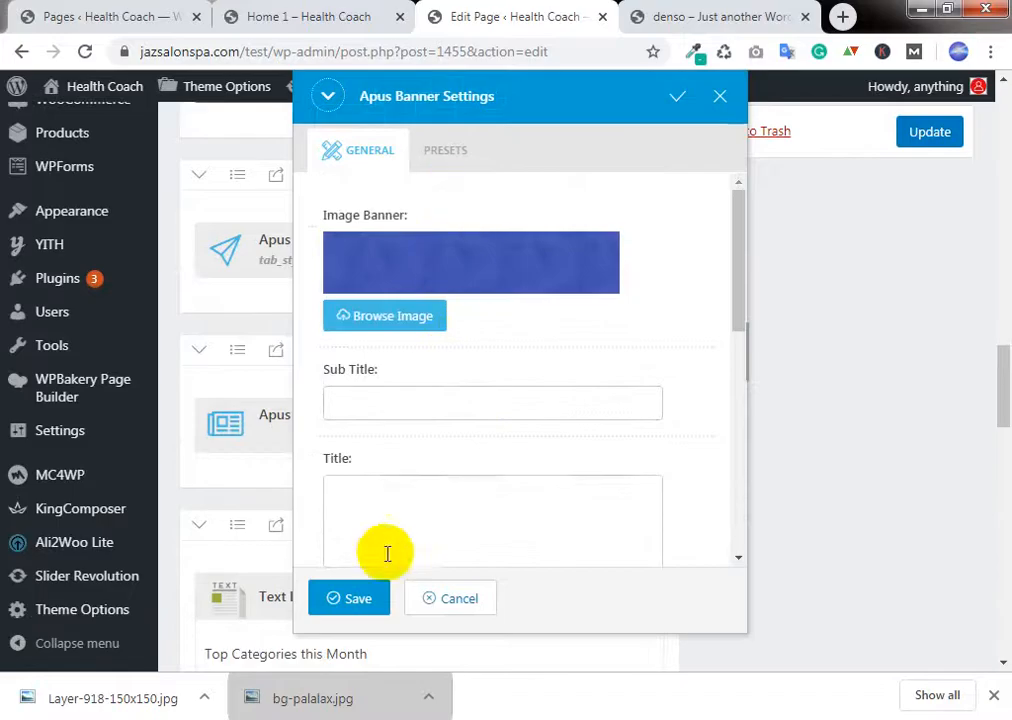
click(604, 246)
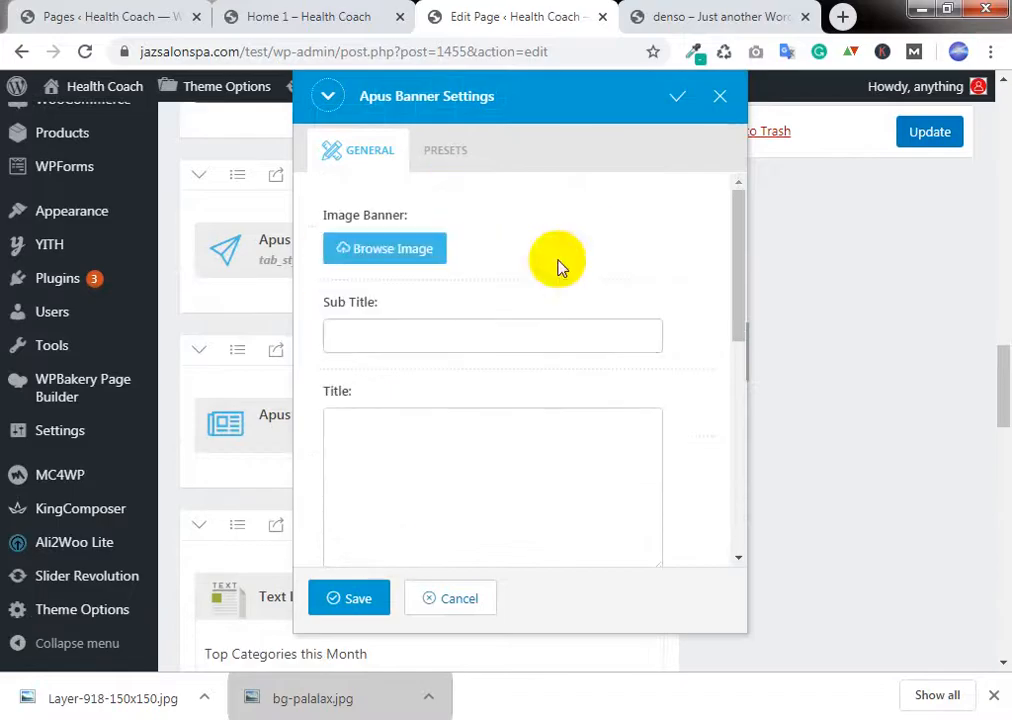
click(343, 595)
click(936, 138)
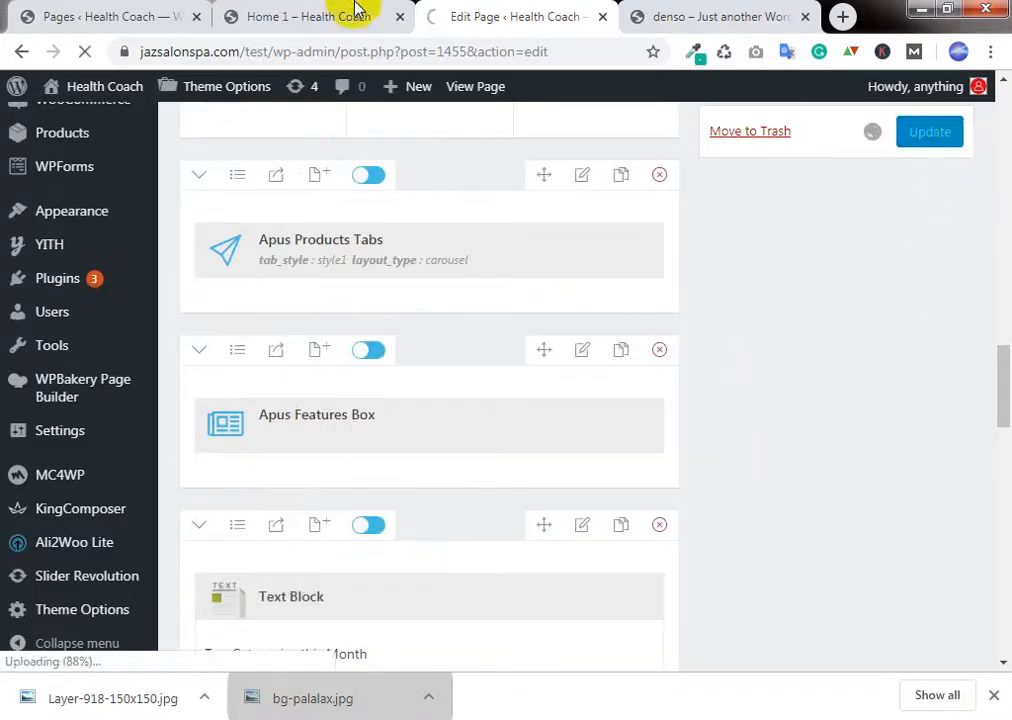
Step: Compare the first banner on the Denso demo with the reloaded Home 1 page
click(300, 12)
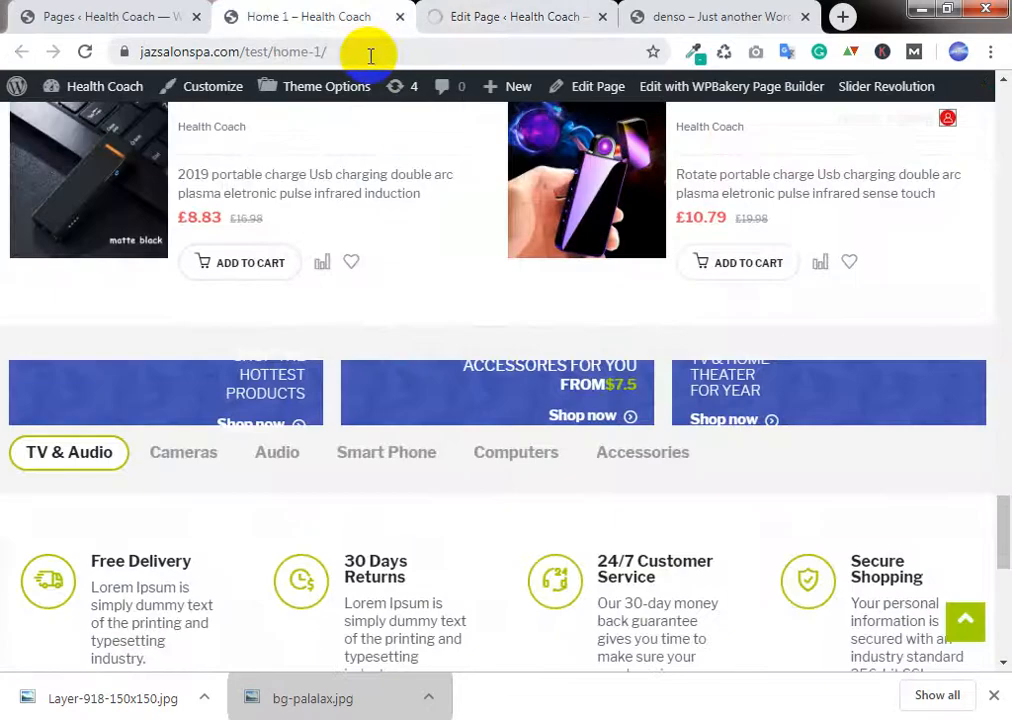
click(684, 13)
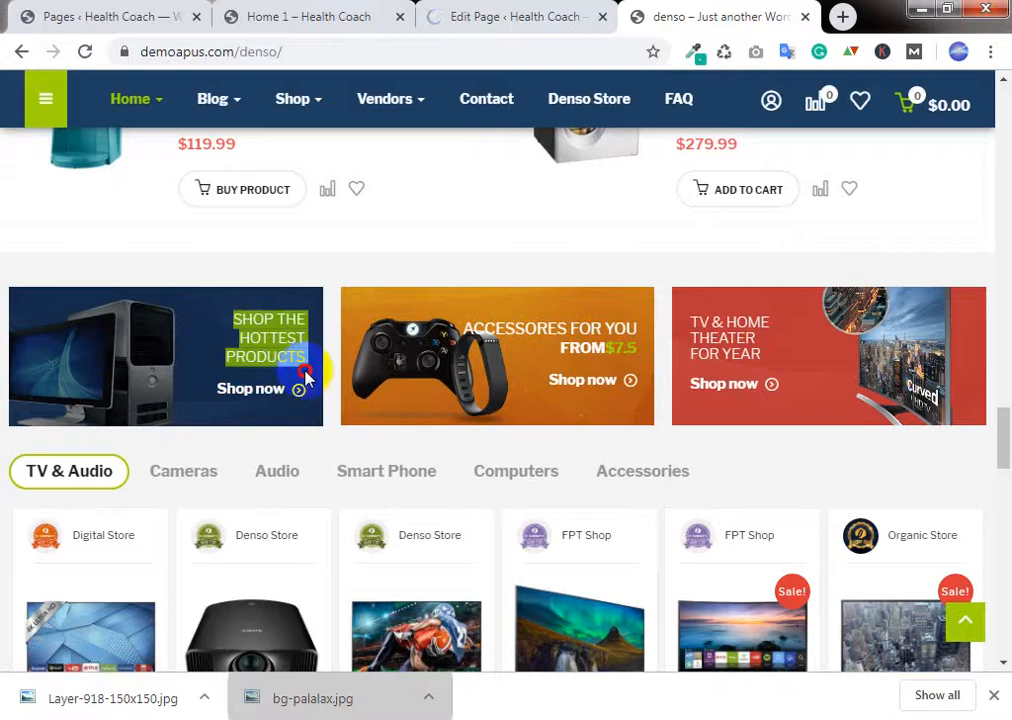
click(259, 348)
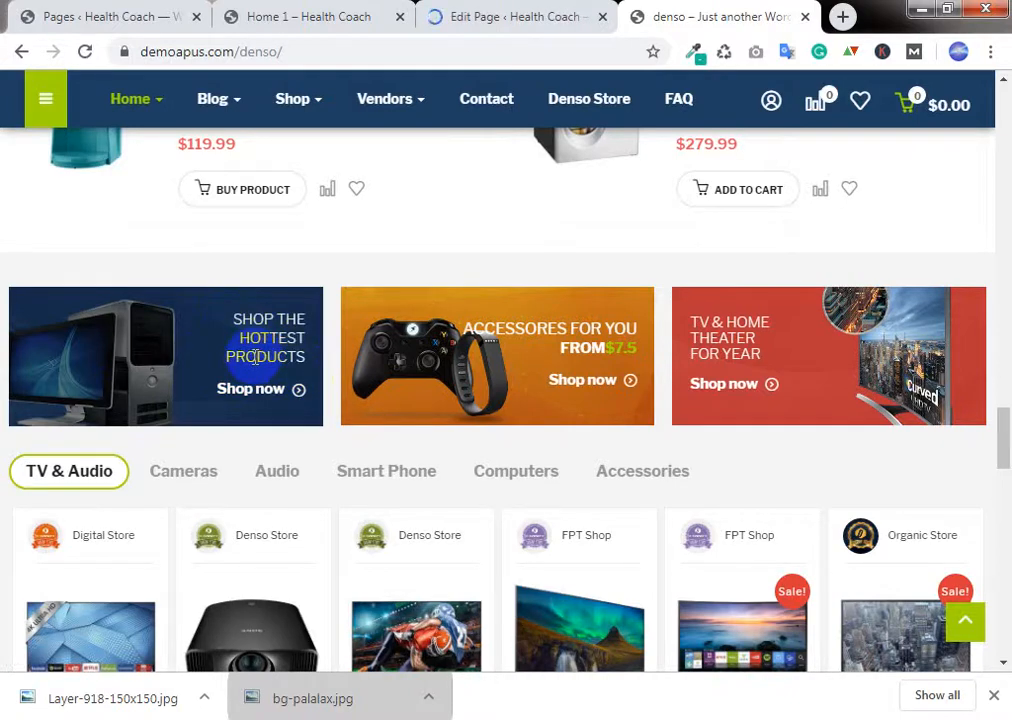
click(265, 10)
click(84, 51)
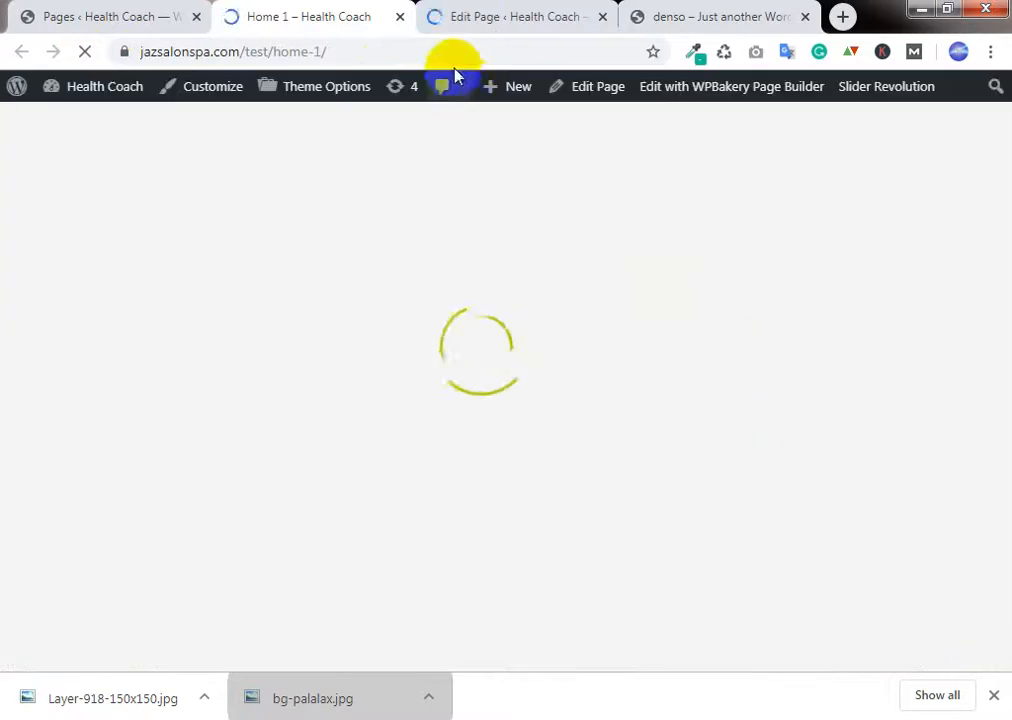
click(469, 48)
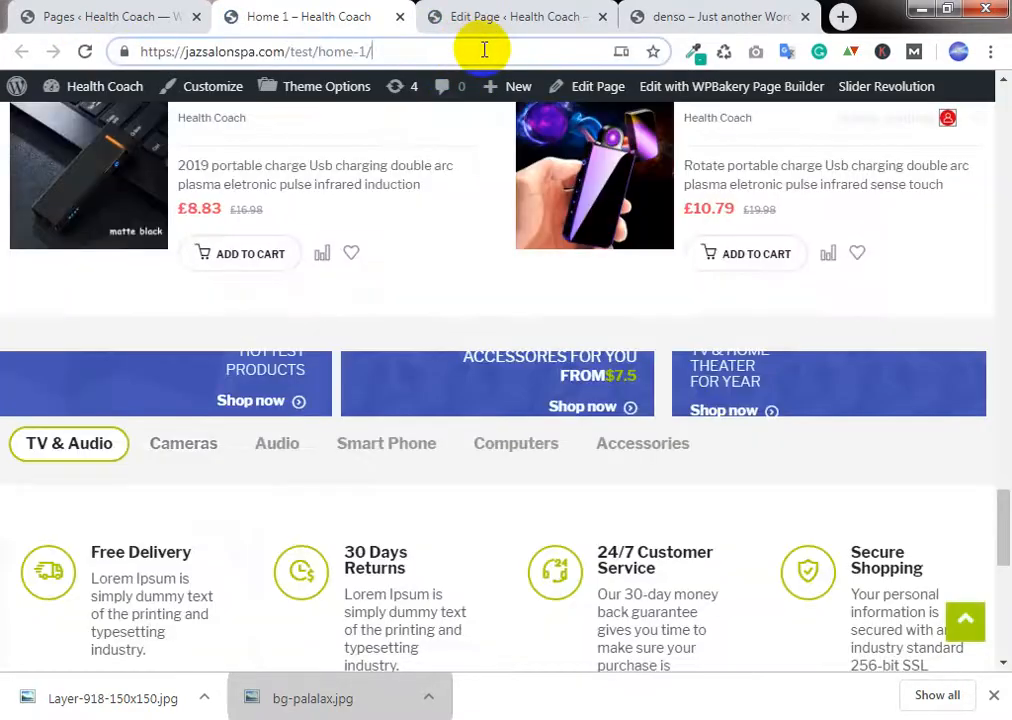
Step: Review the background styling of the first banner's column in the page editor and close the settings without saving
click(490, 16)
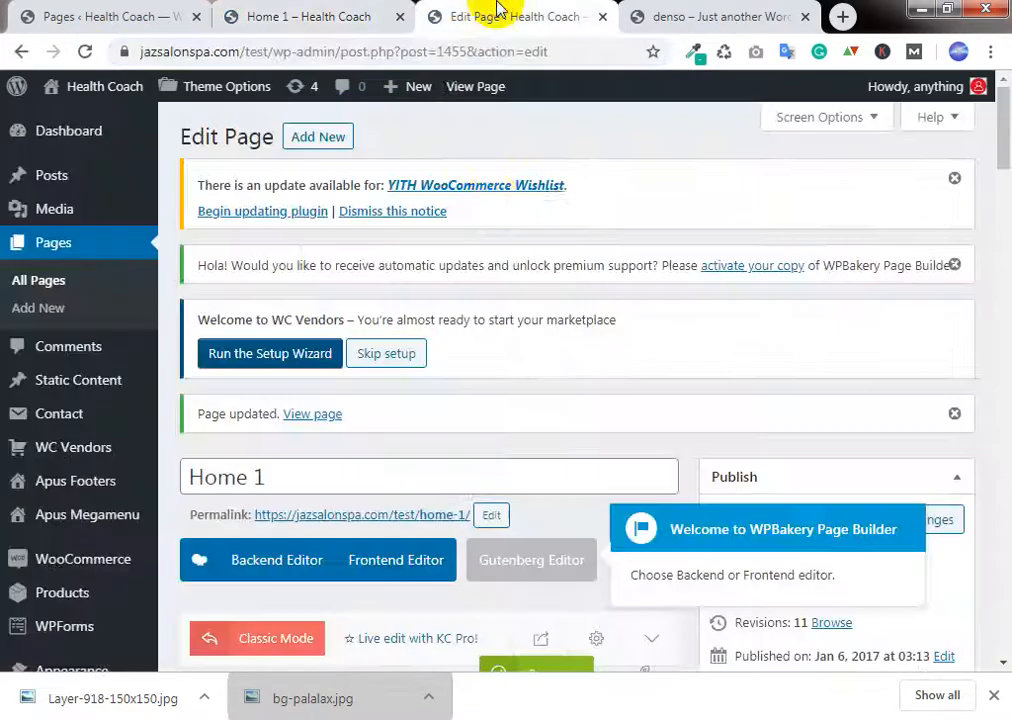
scroll(490, 215, down, 10)
scroll(493, 207, down, 5)
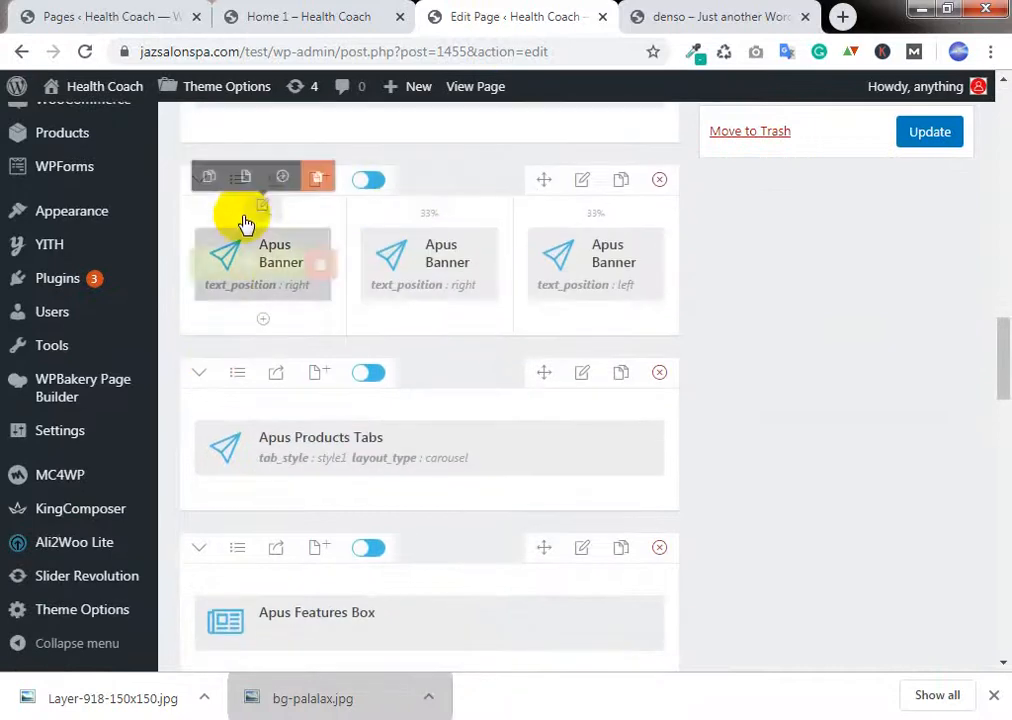
click(265, 210)
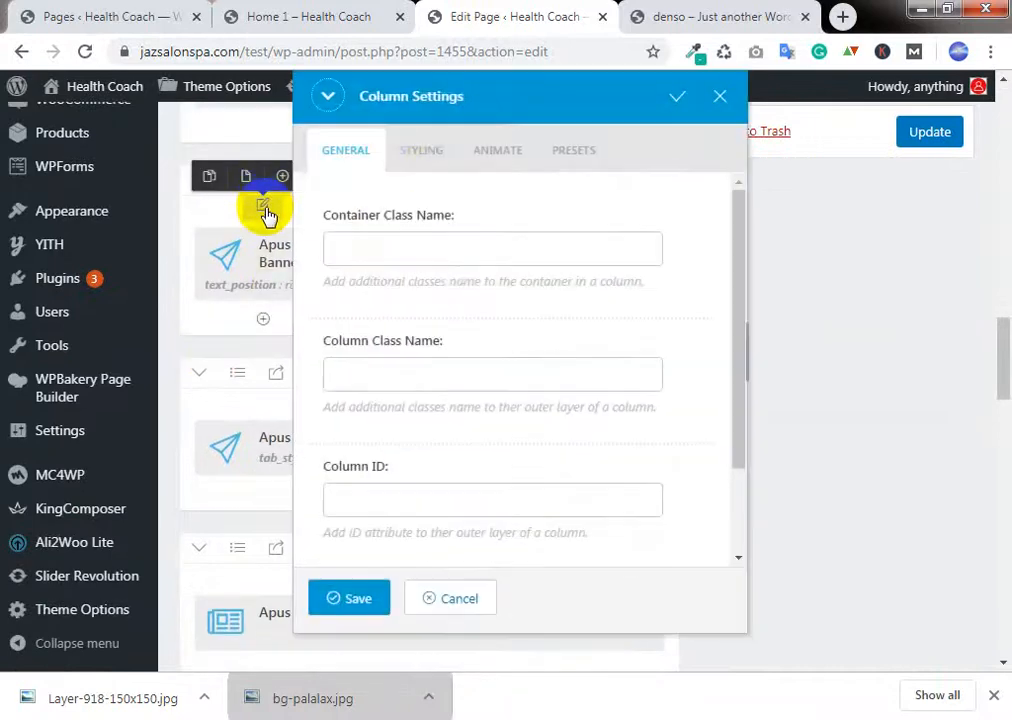
click(432, 156)
click(474, 252)
scroll(470, 418, down, 5)
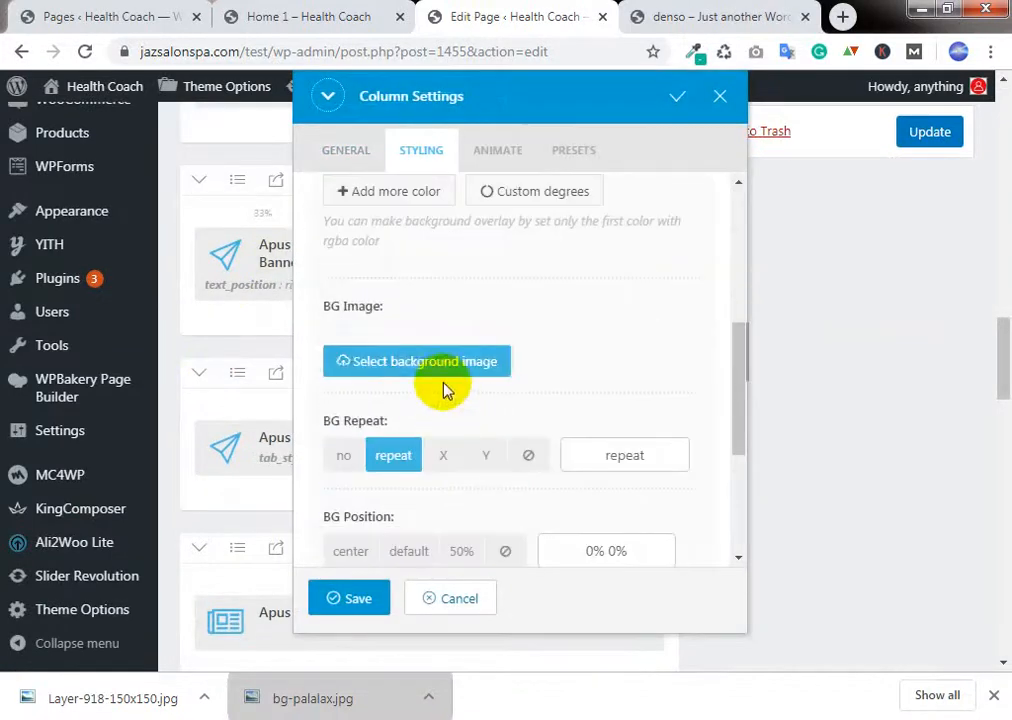
click(447, 597)
Step: Open the image chooser for the first Apus Banner, and inspect the first banner's element and styles on the Denso demo
click(209, 264)
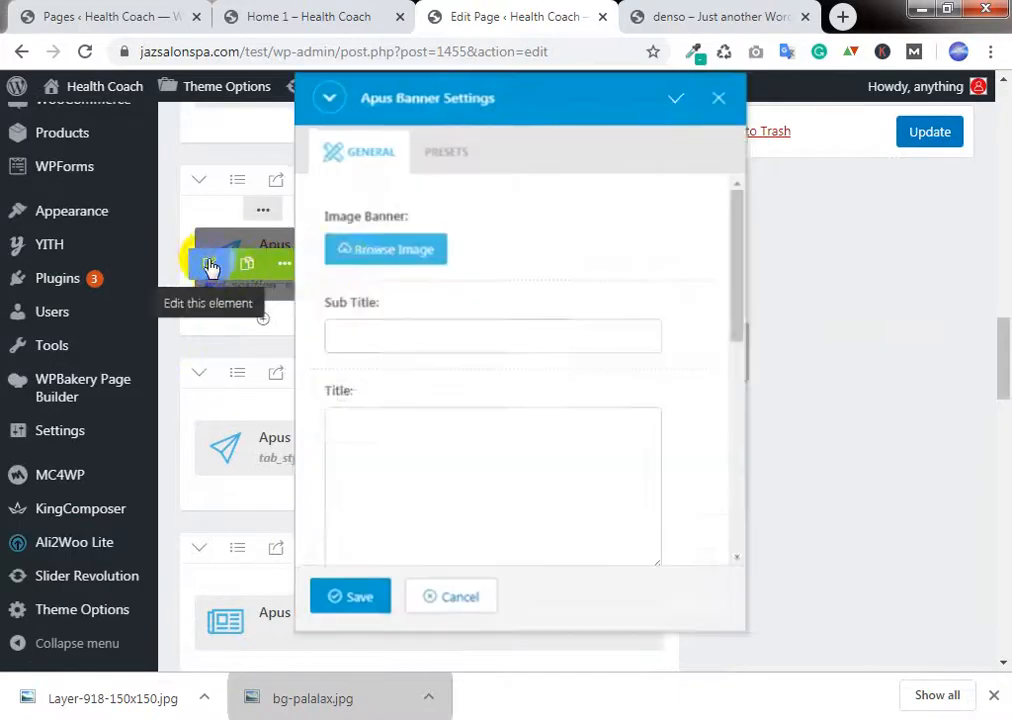
click(345, 262)
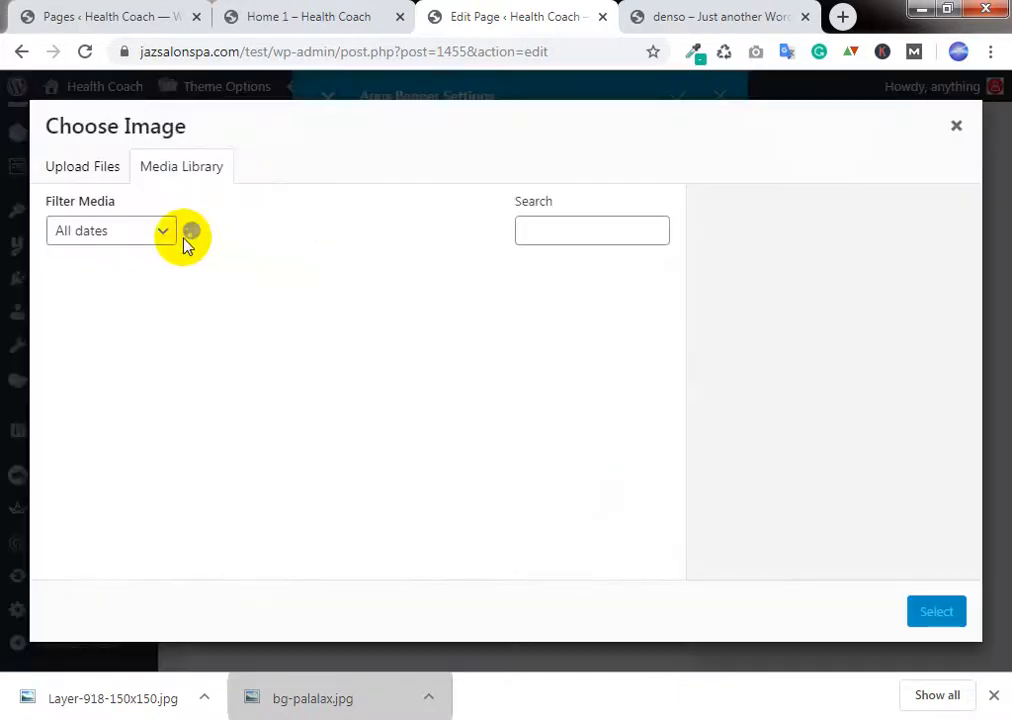
click(708, 10)
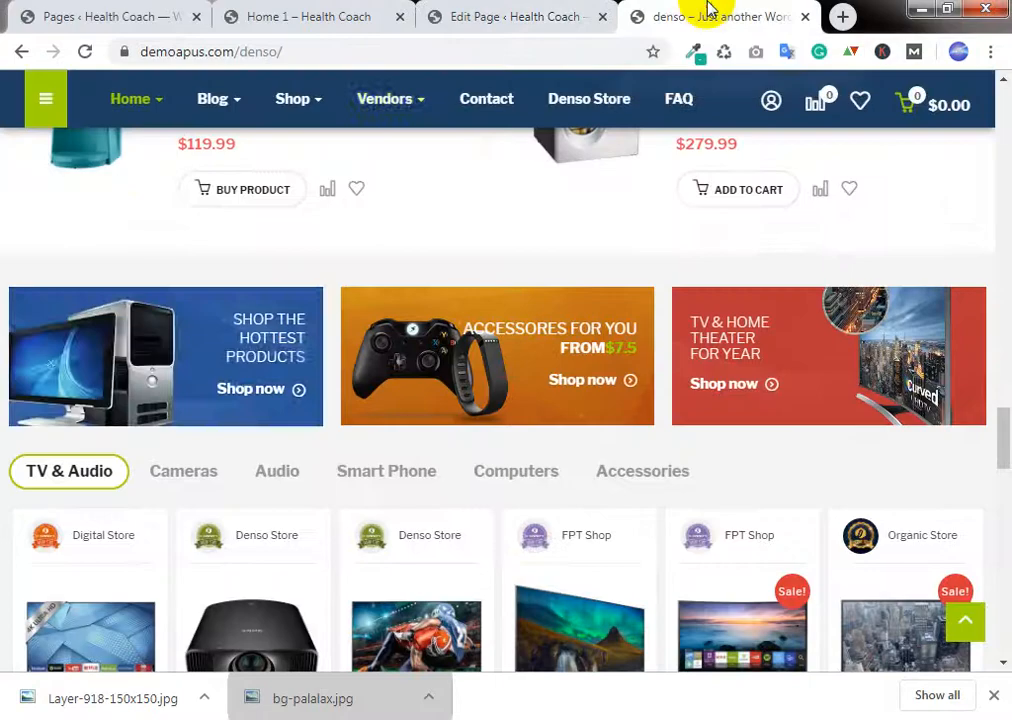
right_click(49, 319)
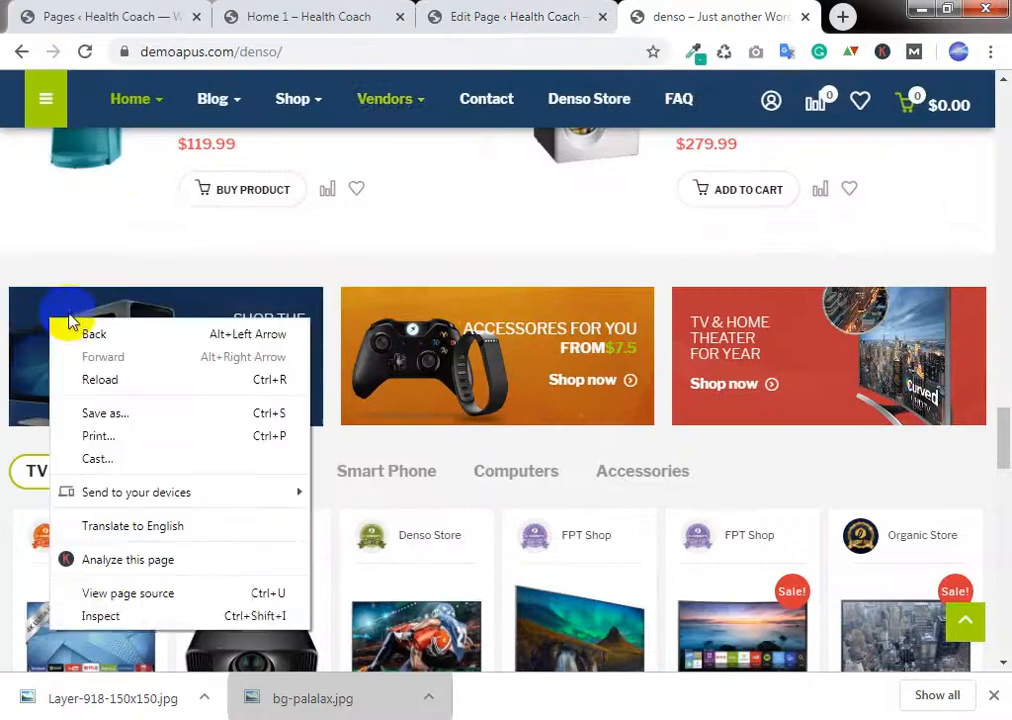
click(95, 618)
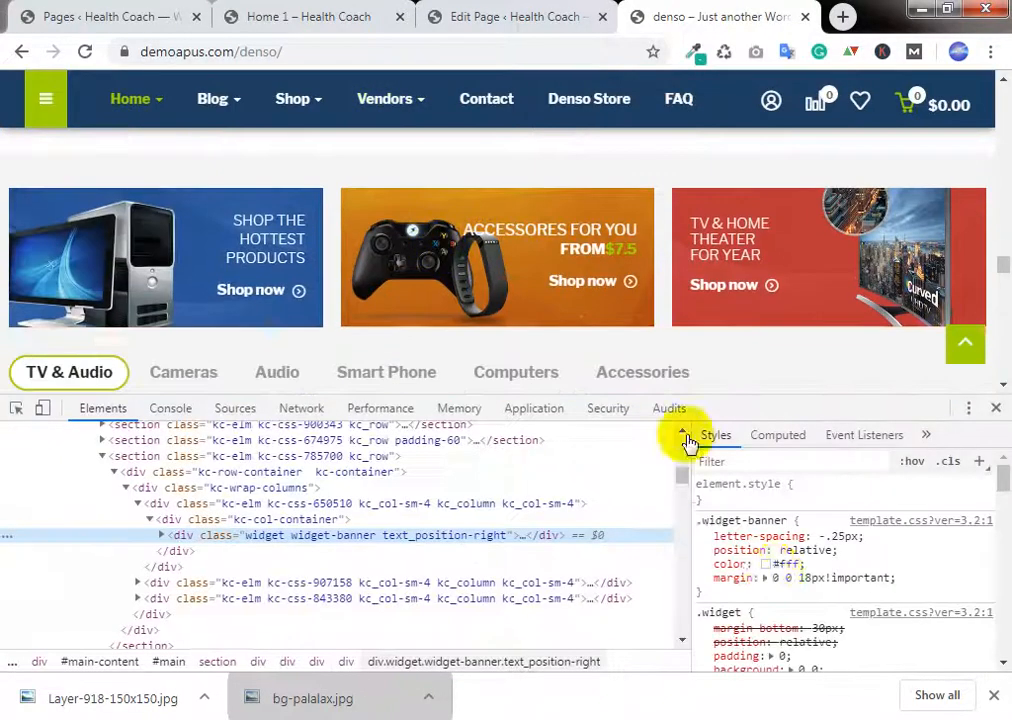
scroll(778, 570, down, 5)
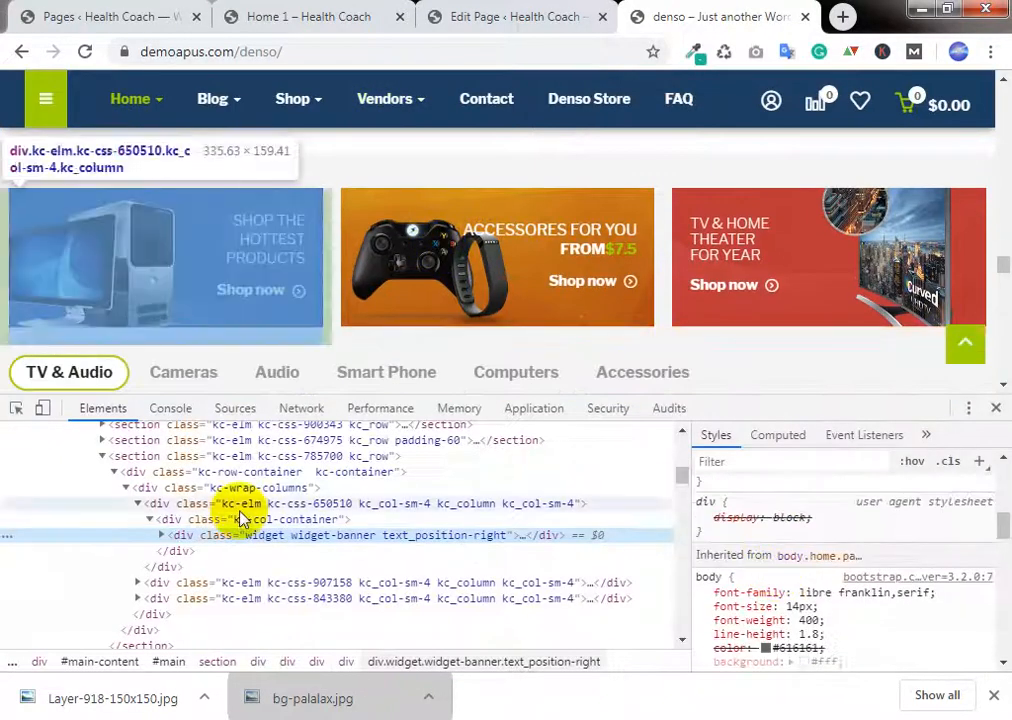
Step: Examine the styles of the first banner's kc_column element and its kc-wrap-columns parent for a background image
click(245, 510)
scroll(734, 540, up, 5)
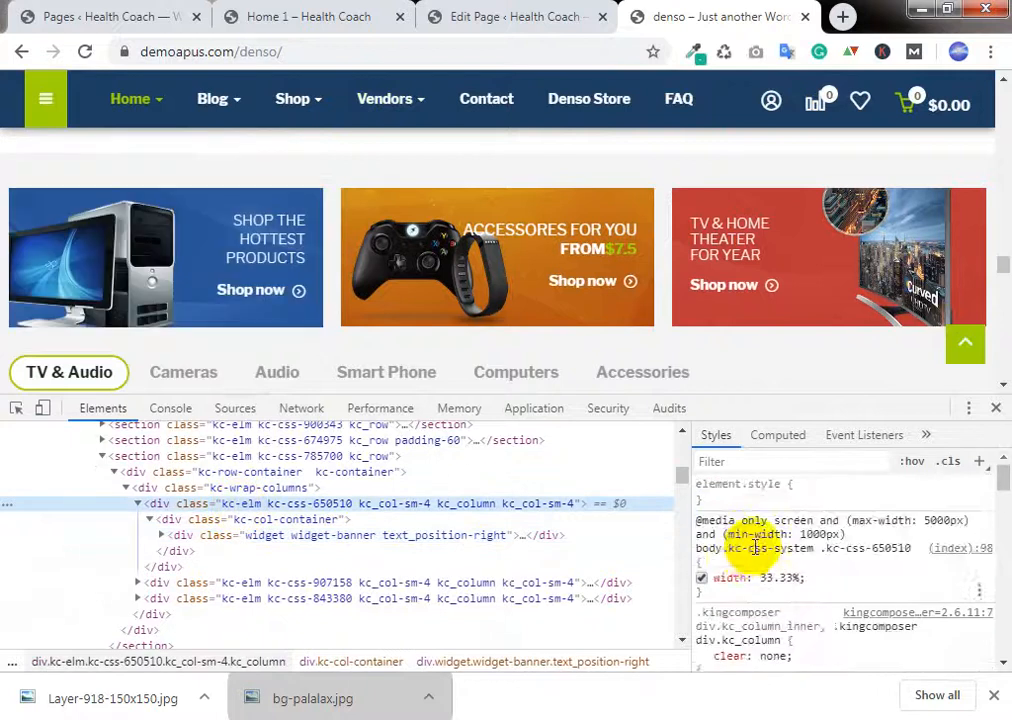
scroll(756, 548, down, 10)
scroll(754, 550, down, 3)
scroll(750, 549, up, 2)
scroll(750, 549, down, 2)
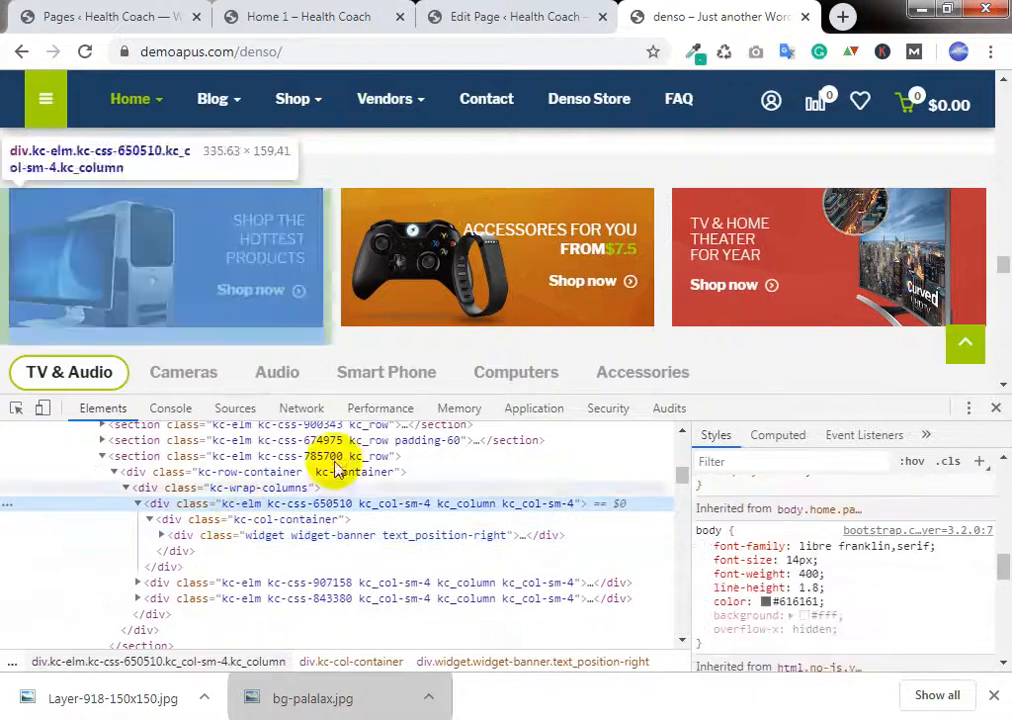
click(203, 490)
scroll(904, 583, up, 8)
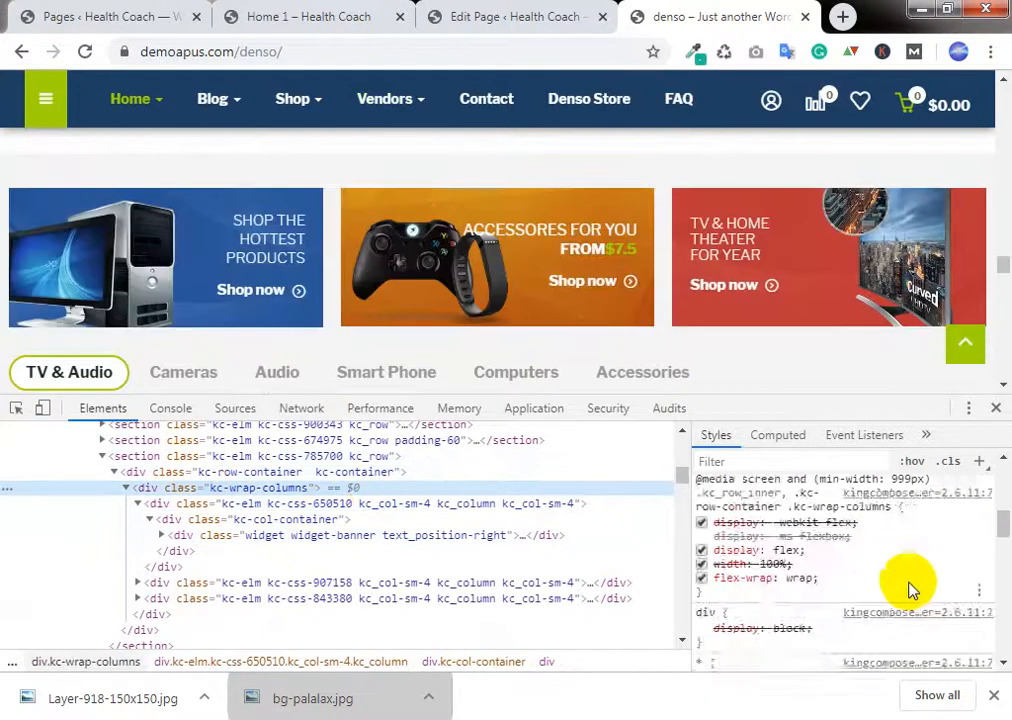
scroll(905, 588, down, 5)
scroll(904, 585, down, 5)
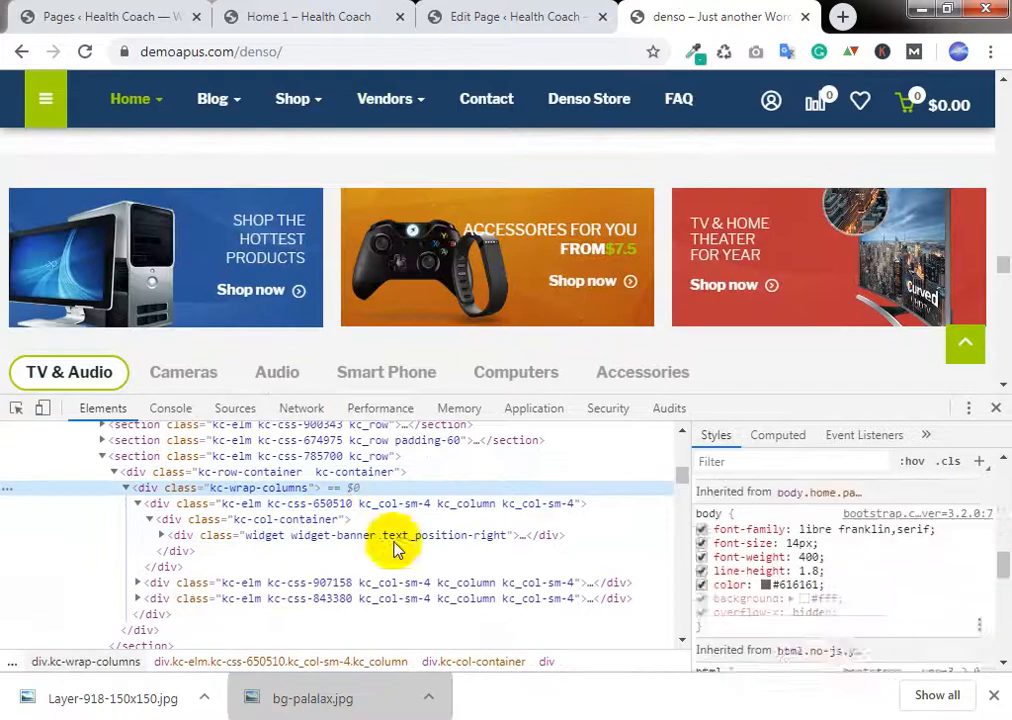
Step: Examine the styles of the kc-col-container and widget-banner elements inside the first banner's column
click(295, 522)
scroll(858, 612, up, 2)
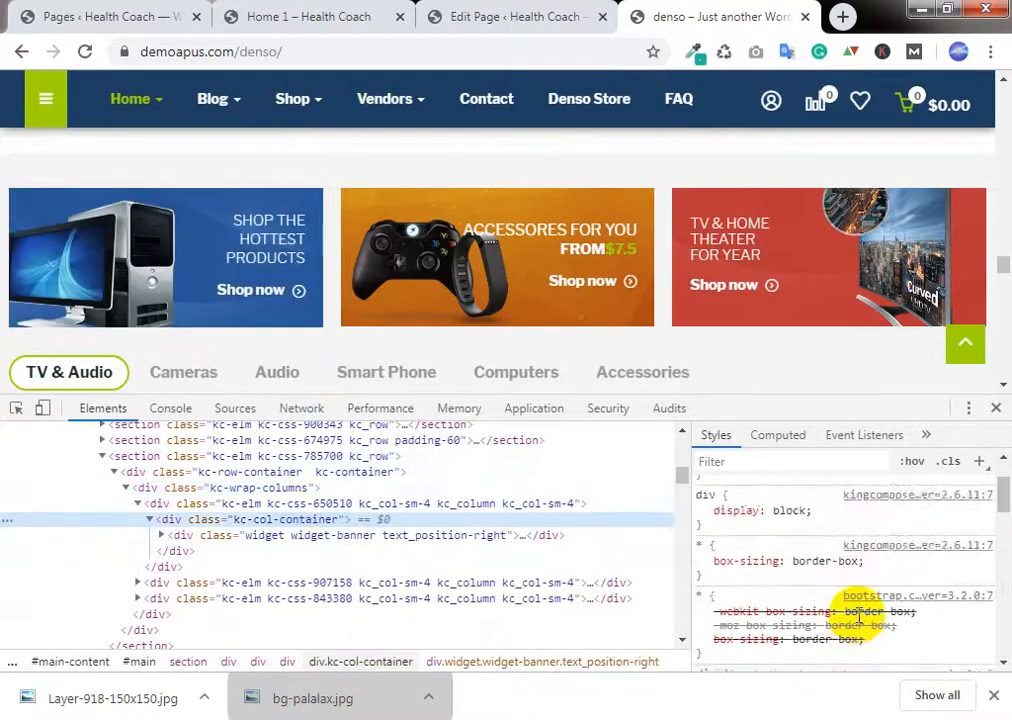
scroll(858, 614, down, 10)
scroll(860, 617, up, 3)
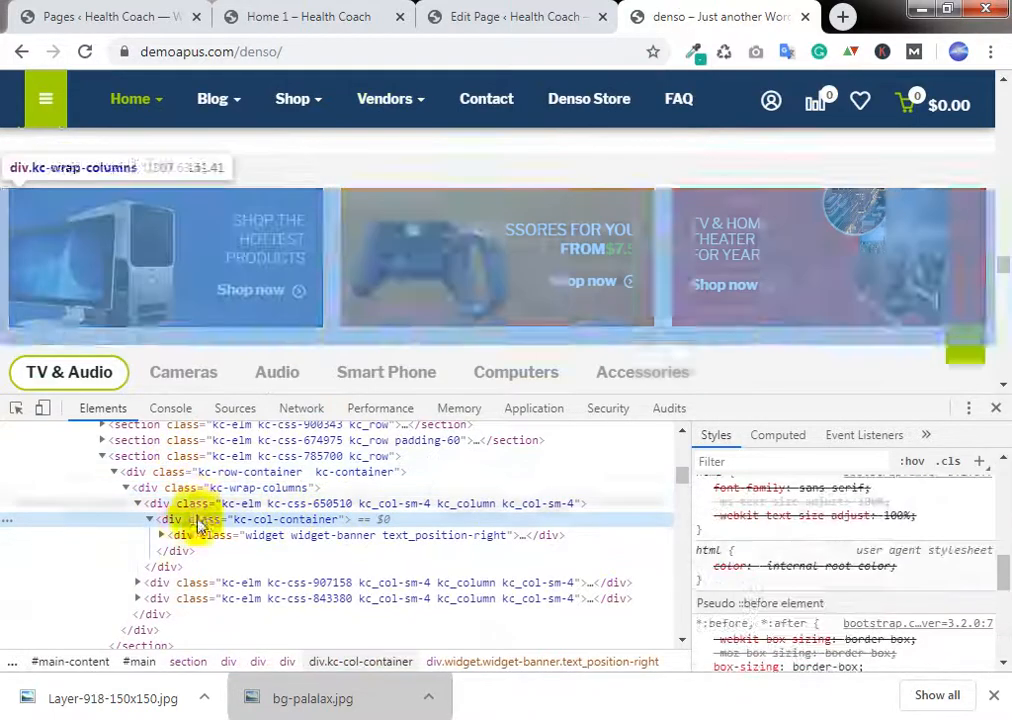
click(211, 541)
scroll(900, 640, up, 10)
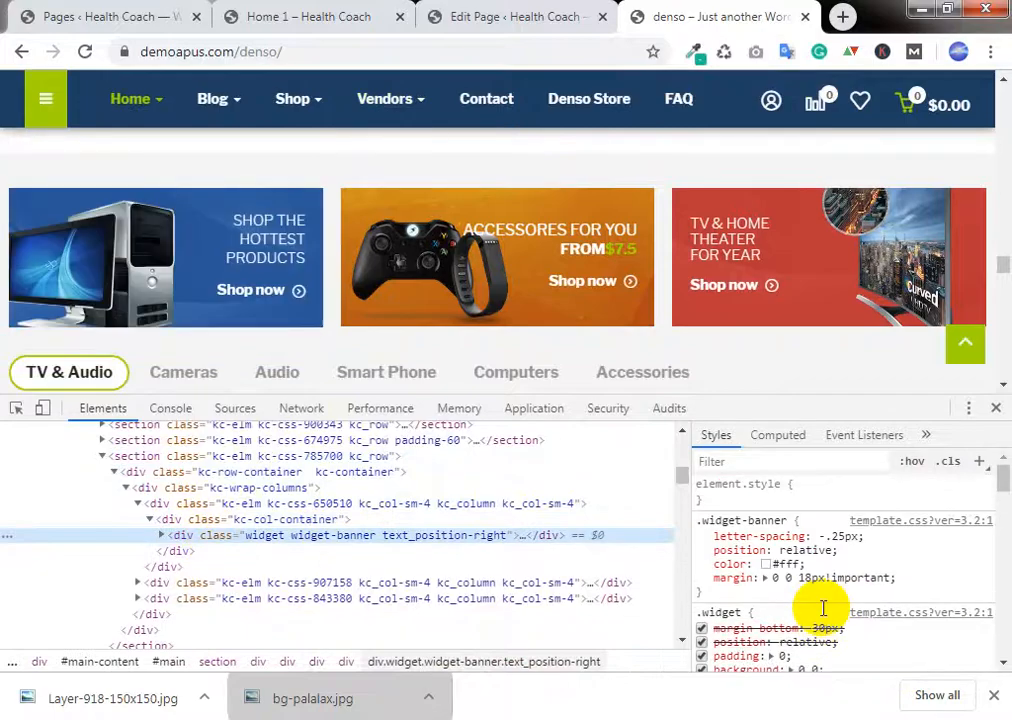
scroll(823, 610, down, 10)
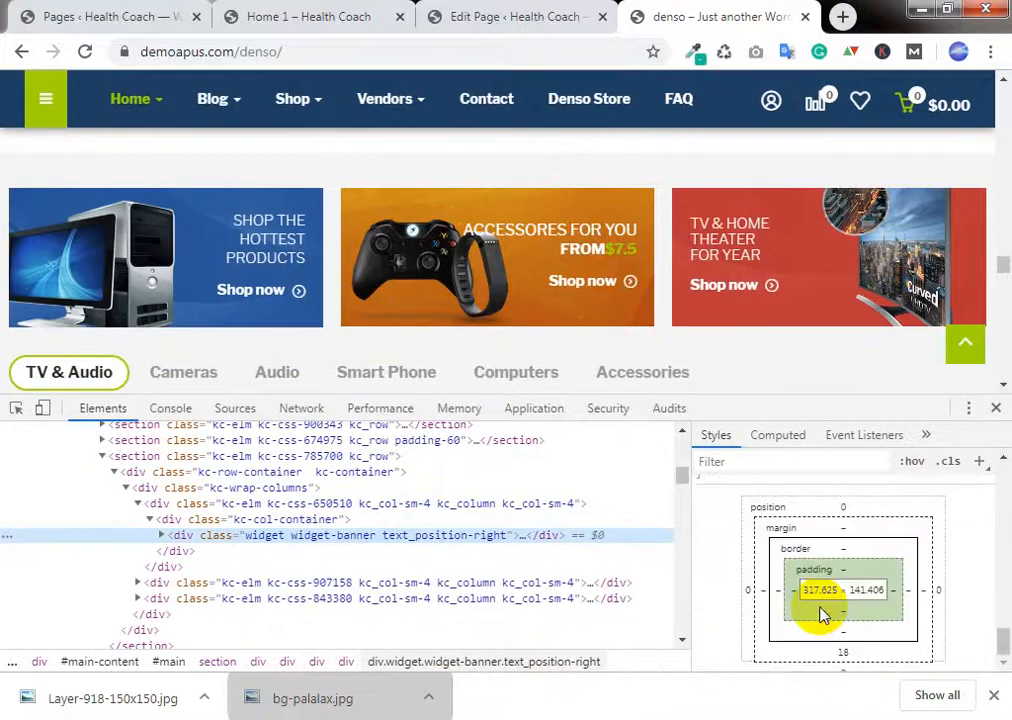
scroll(822, 612, up, 3)
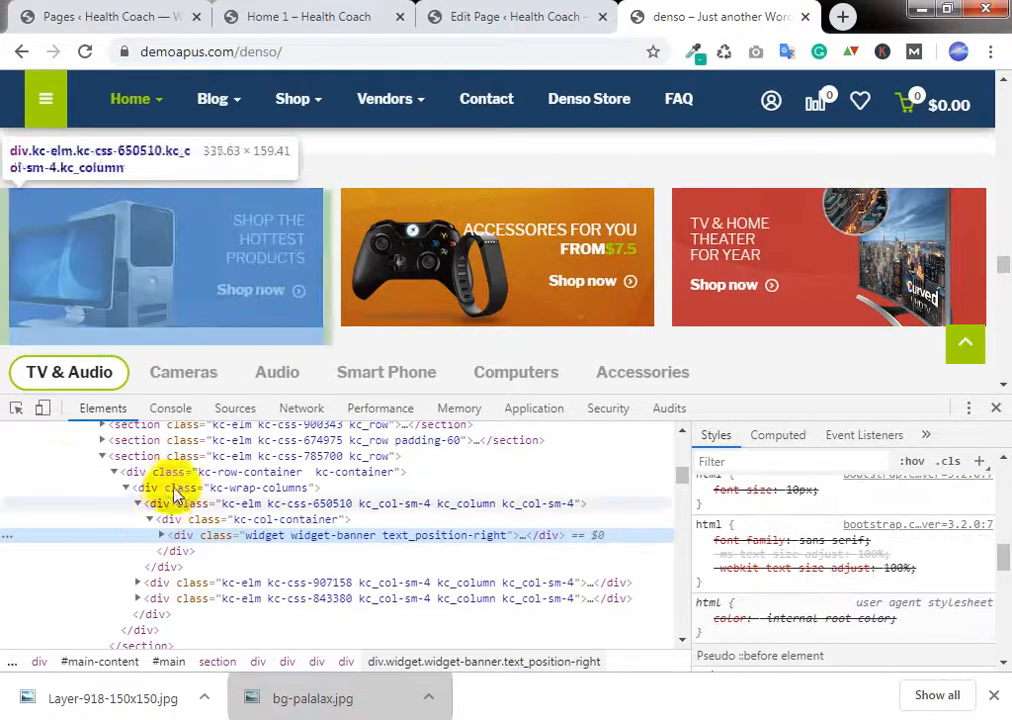
Step: Examine the styles of the banner row's kc-row-container and its enclosing kc_row section
click(180, 478)
scroll(727, 582, up, 5)
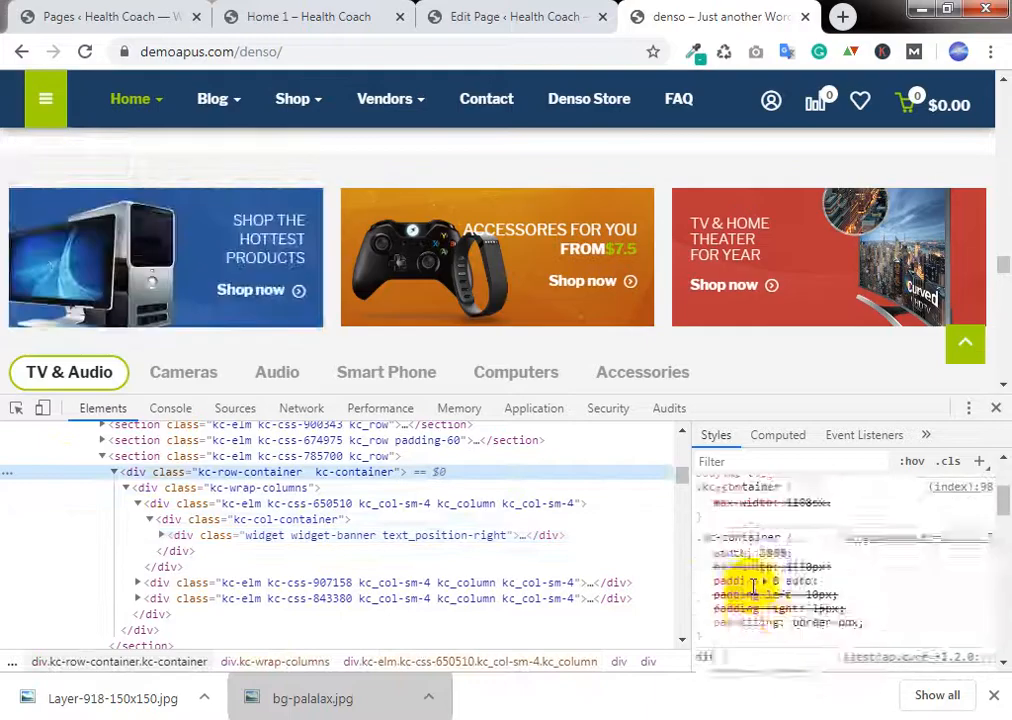
scroll(754, 587, down, 5)
scroll(752, 582, down, 5)
scroll(752, 582, up, 3)
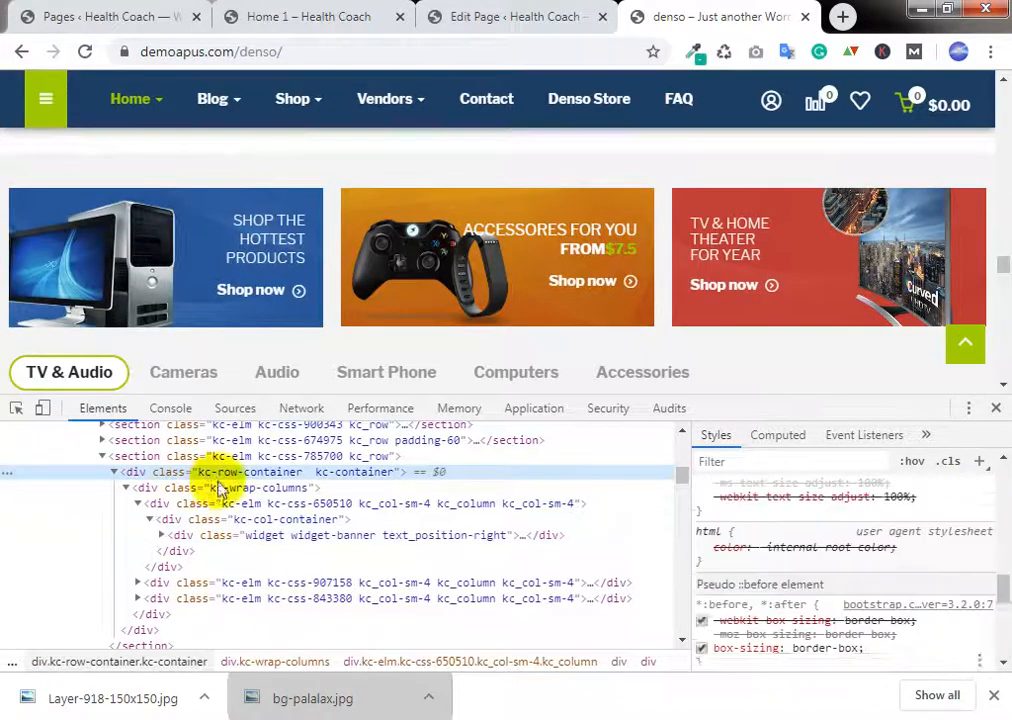
click(228, 458)
scroll(806, 551, up, 5)
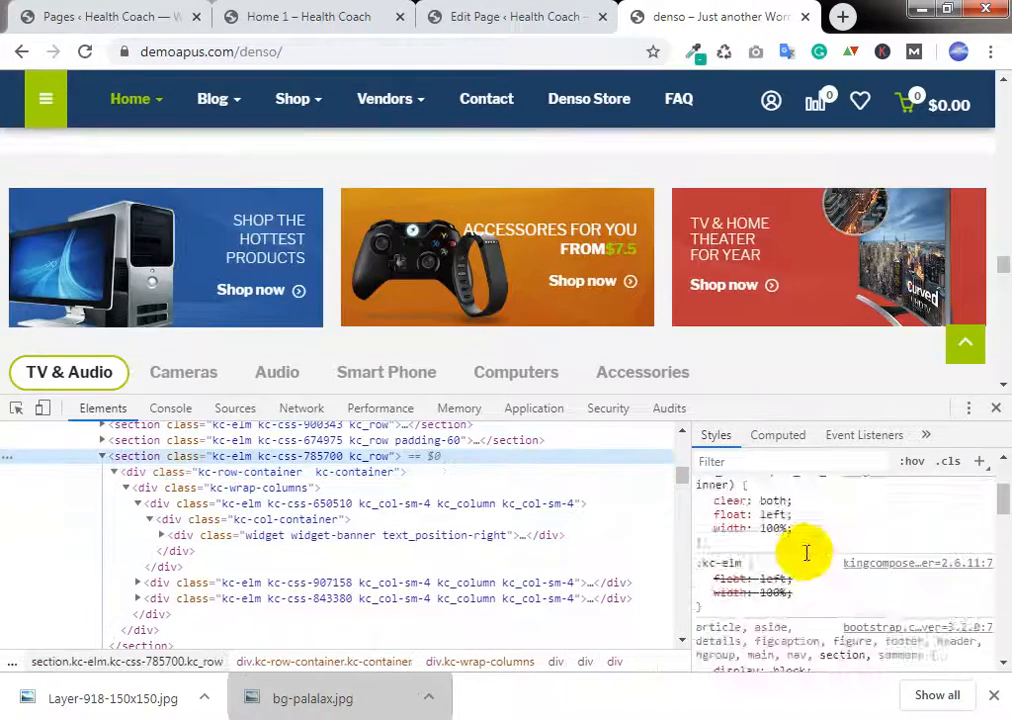
click(250, 475)
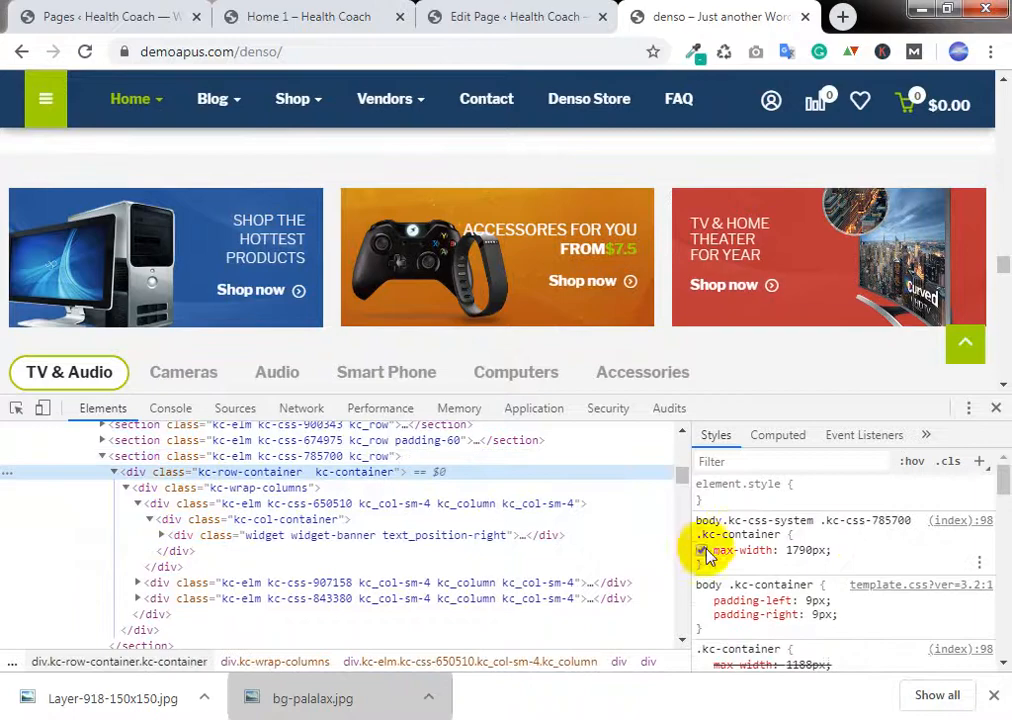
scroll(768, 535, down, 5)
scroll(787, 545, down, 10)
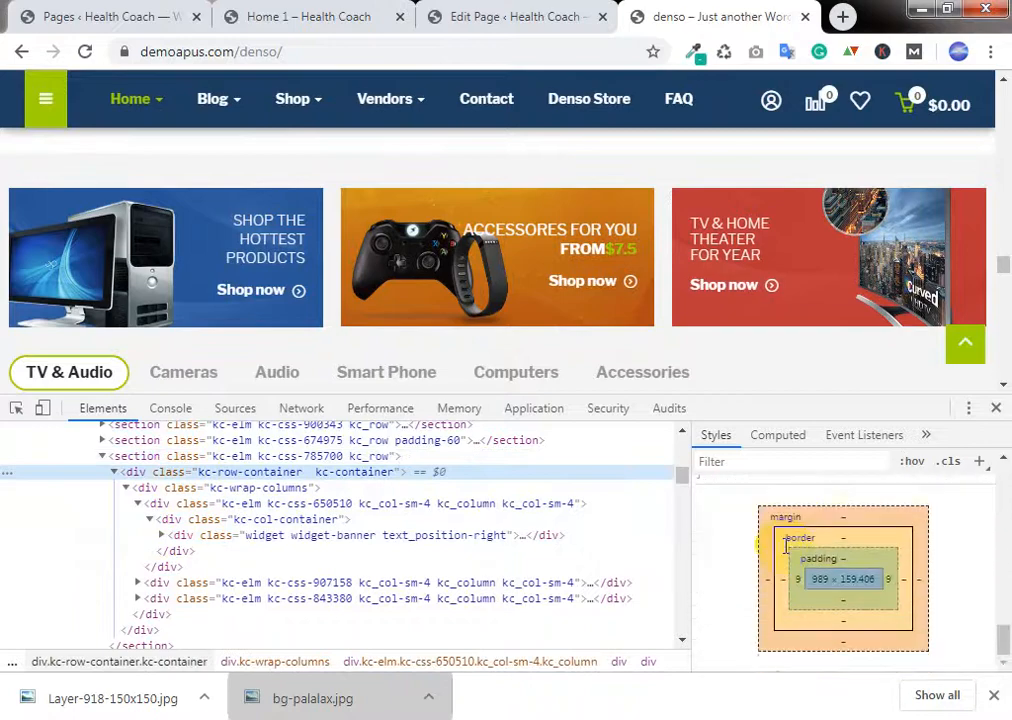
Step: Recheck the styles of the banner row's kc-wrap-columns element and its first kc_column, and close the developer tools
click(174, 488)
scroll(795, 500, up, 10)
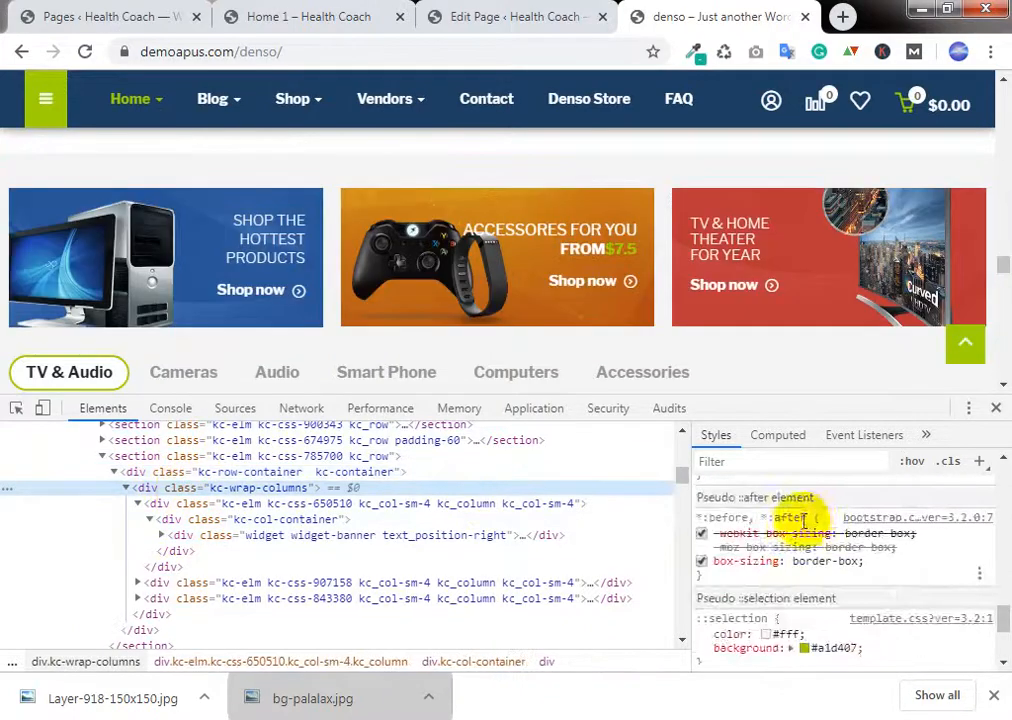
click(355, 504)
scroll(790, 540, down, 5)
scroll(790, 540, down, 10)
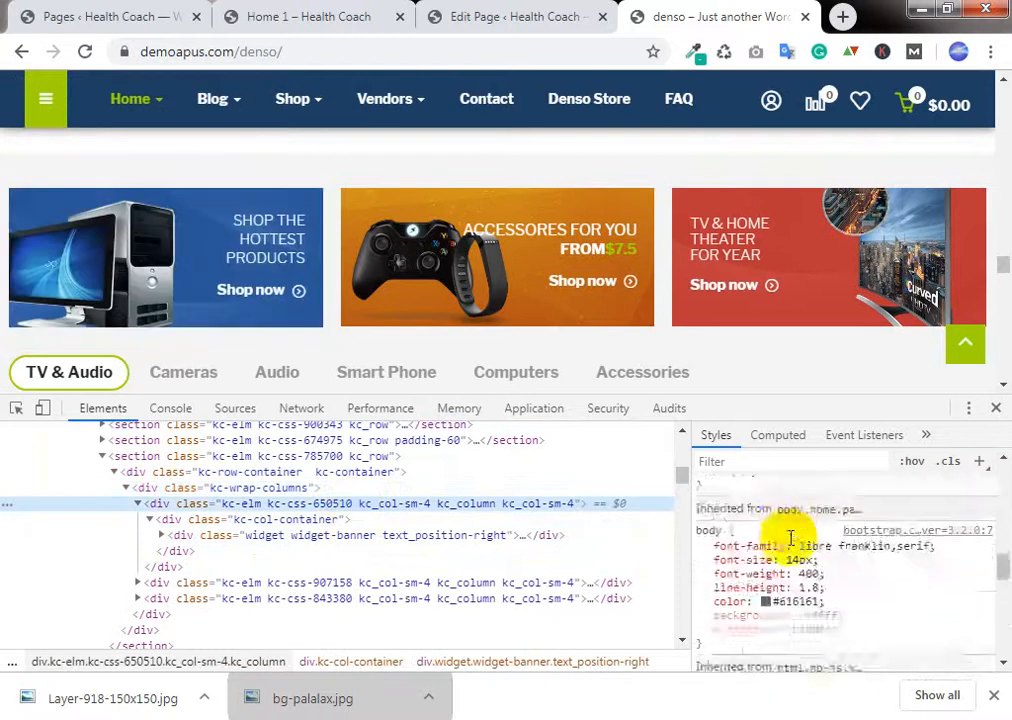
click(996, 410)
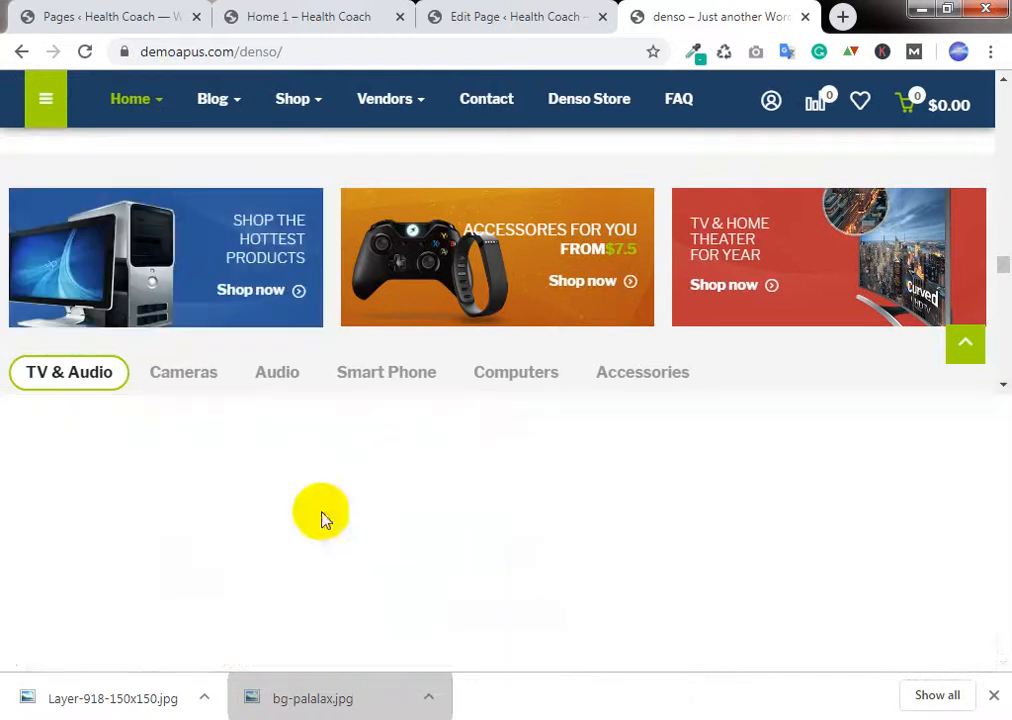
Step: Compare the three-banner row on the Denso demo with the one on Home 1, and open a new browser tab
scroll(323, 515, up, 4)
scroll(300, 510, down, 3)
click(138, 366)
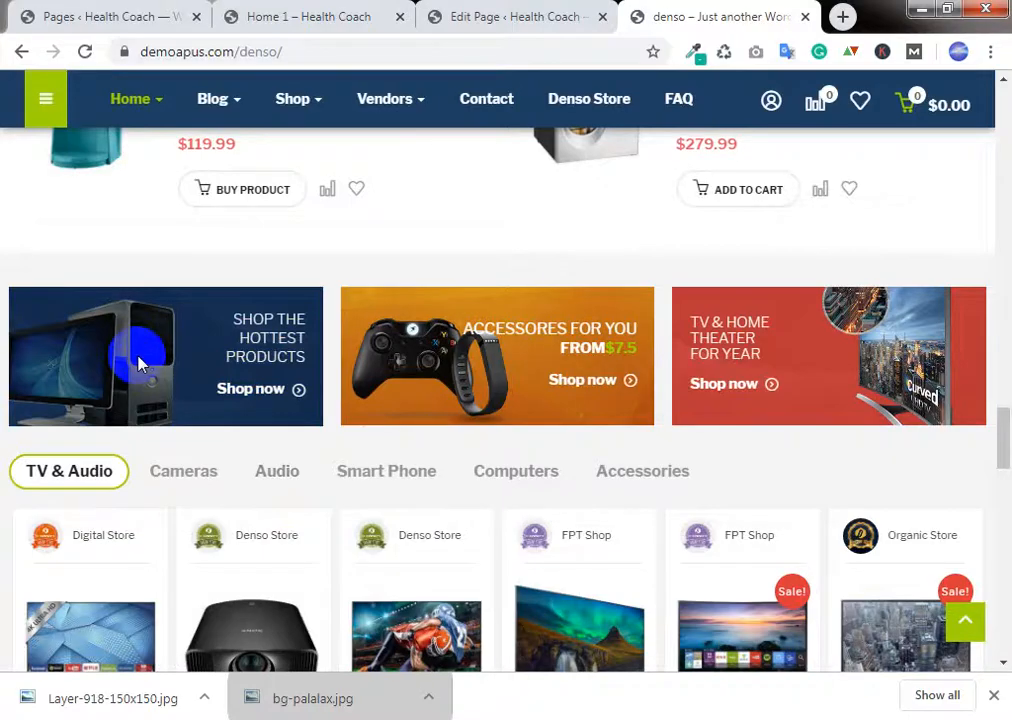
click(341, 10)
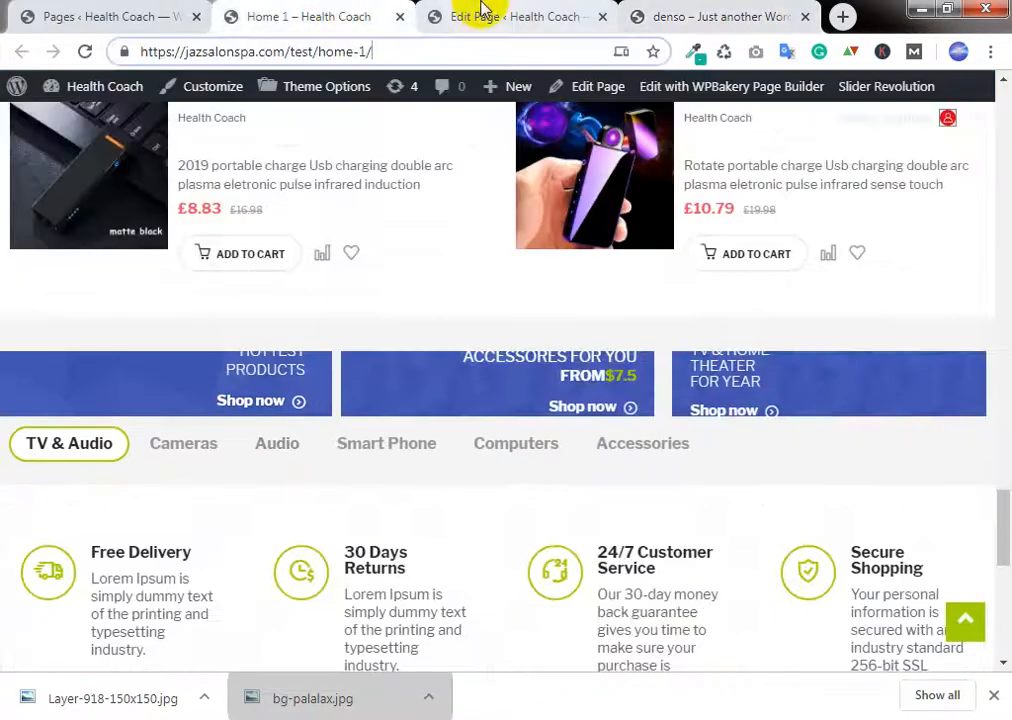
scroll(199, 305, down, 3)
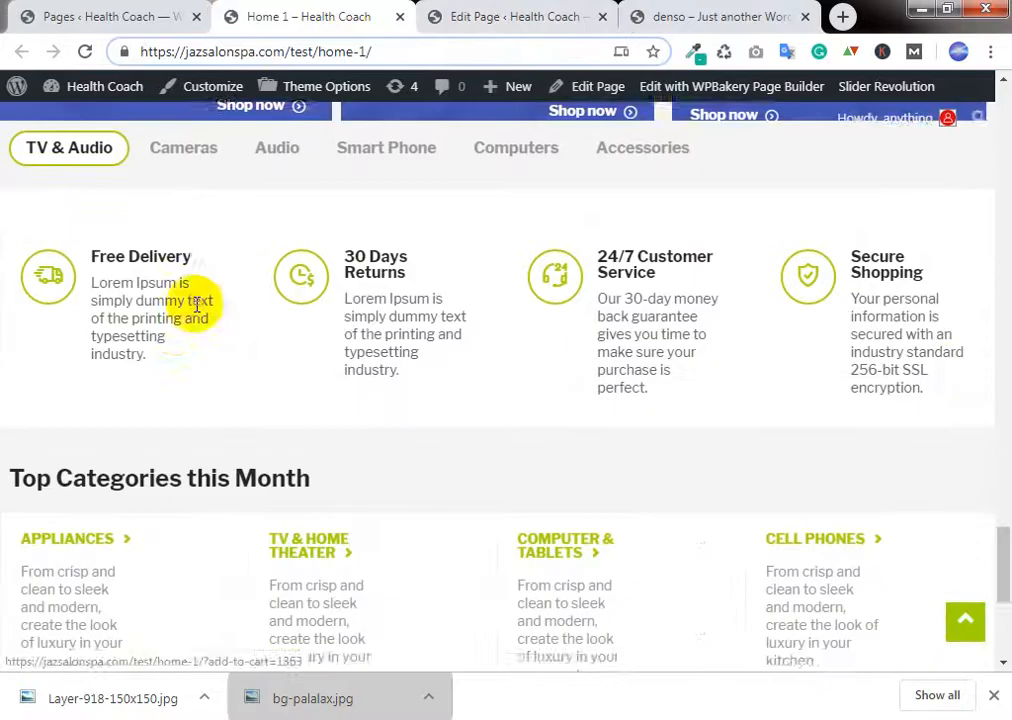
scroll(176, 350, up, 3)
click(700, 16)
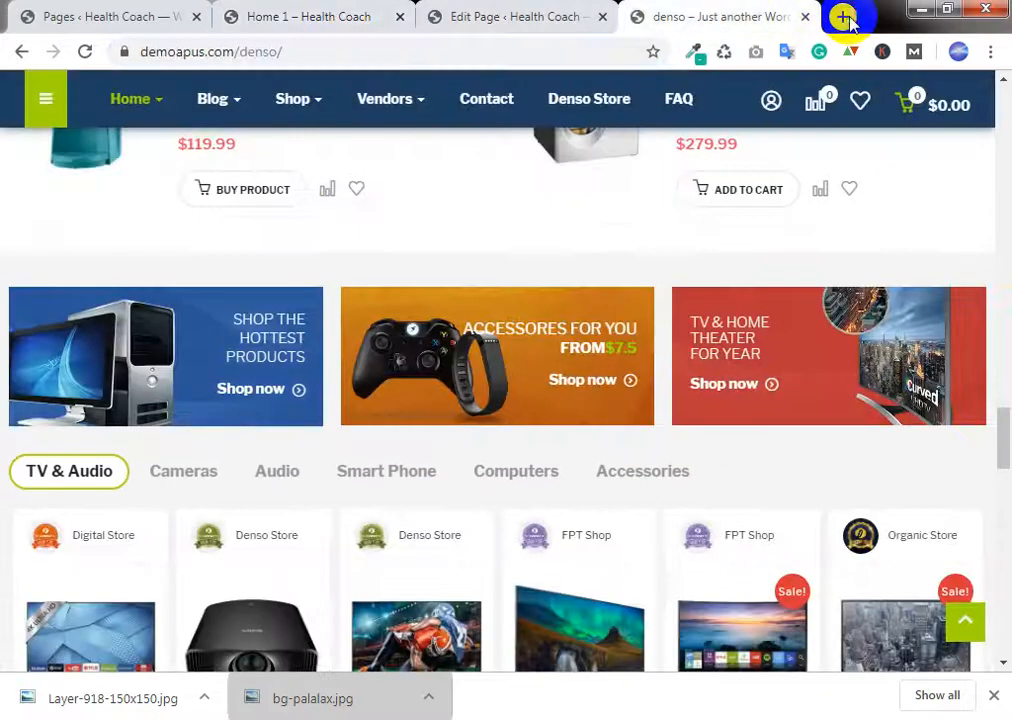
click(842, 16)
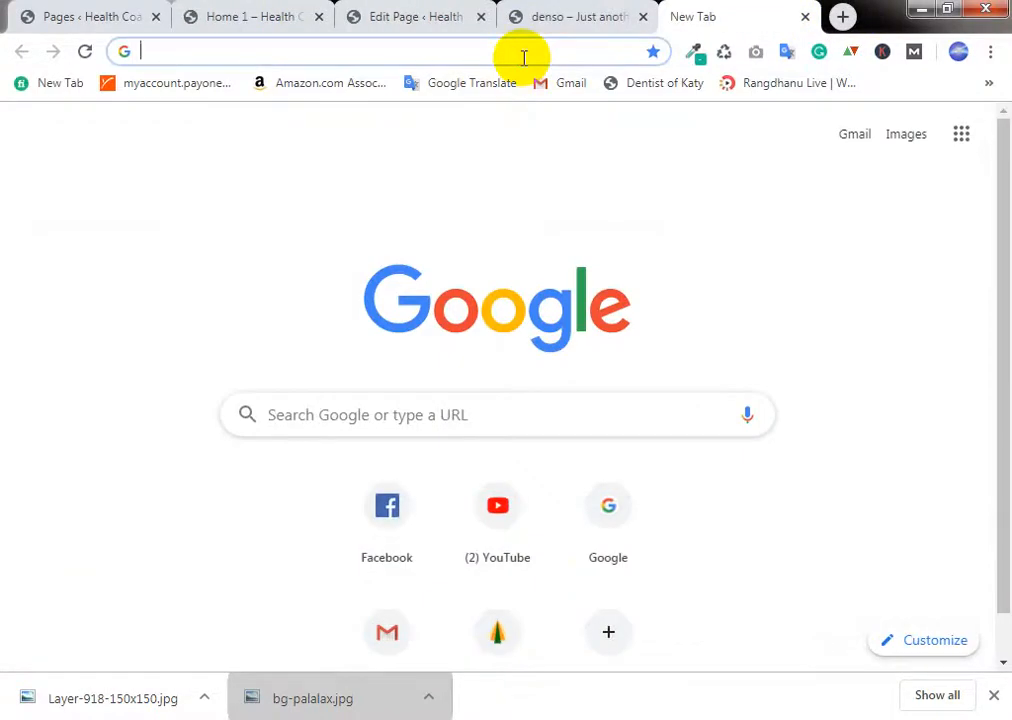
text(lesso)
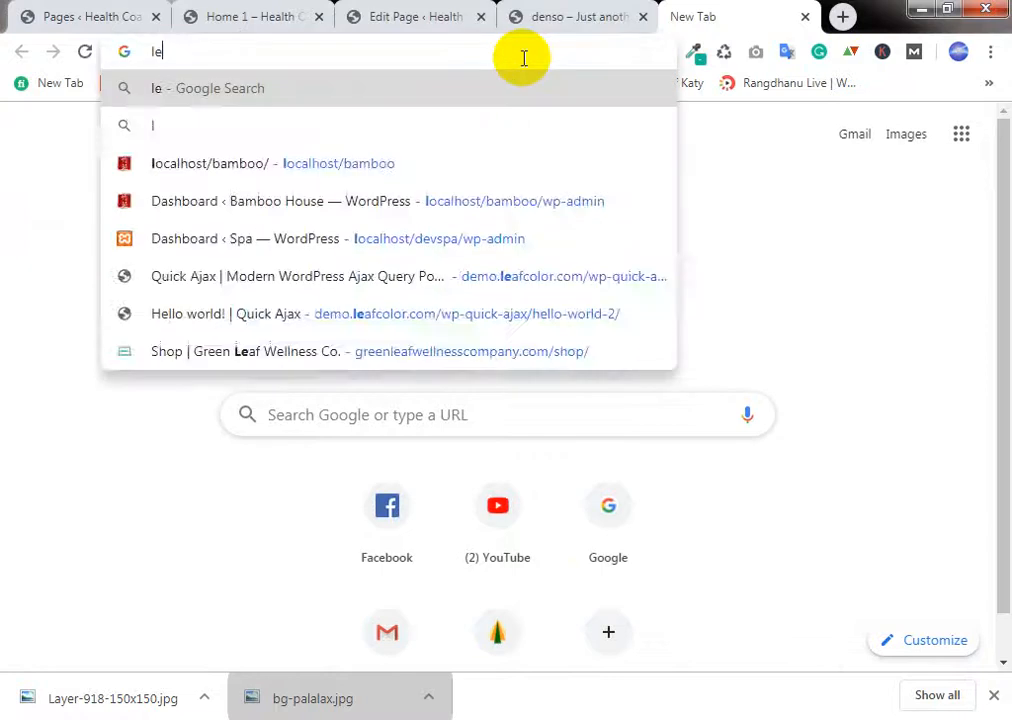
key(BackSpace)
key(BackSpace)
key(BackSpace)
key(BackSpace)
key(BackSpace)
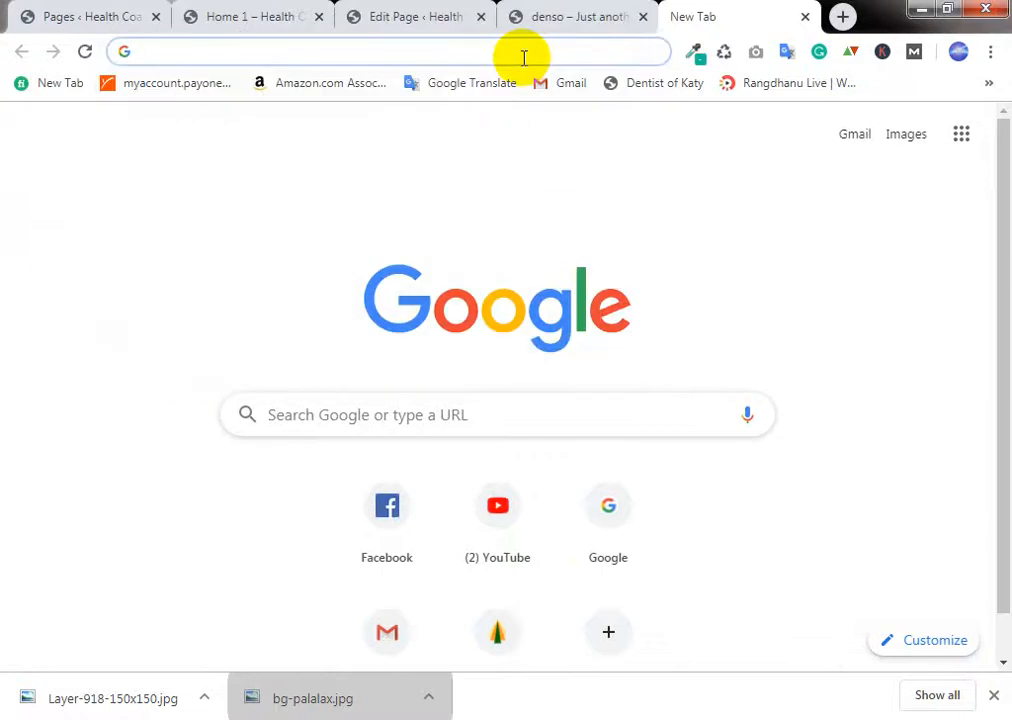
Step: Search Google for "bg image" and preview the orange Party Light background among the image results
text(bg image)
key(Return)
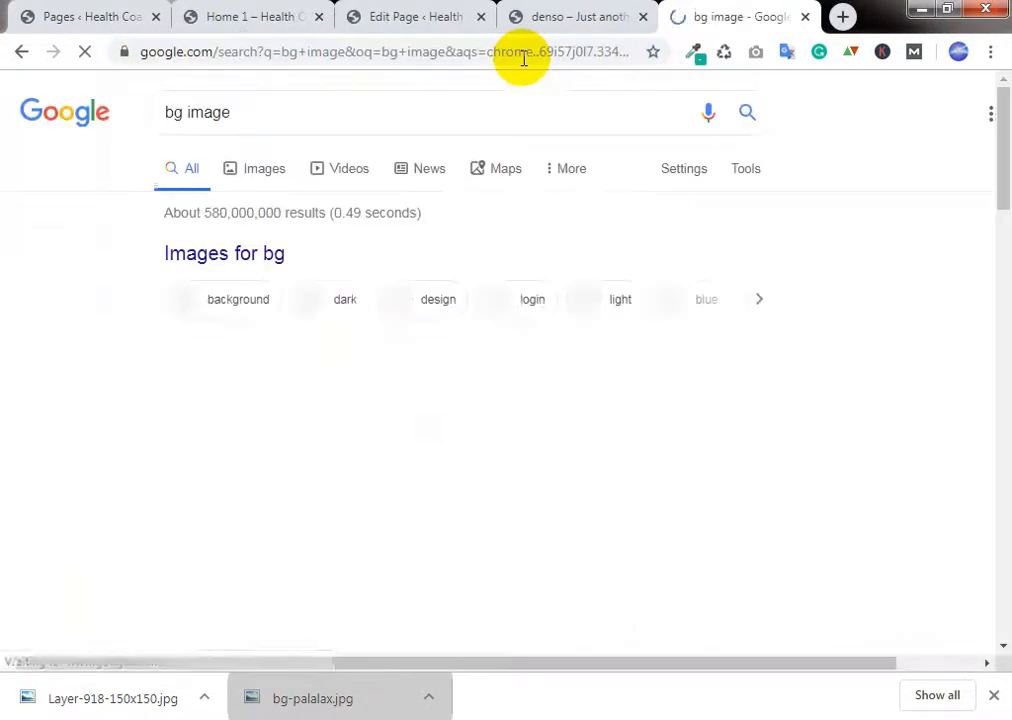
scroll(400, 283, down, 1)
click(418, 300)
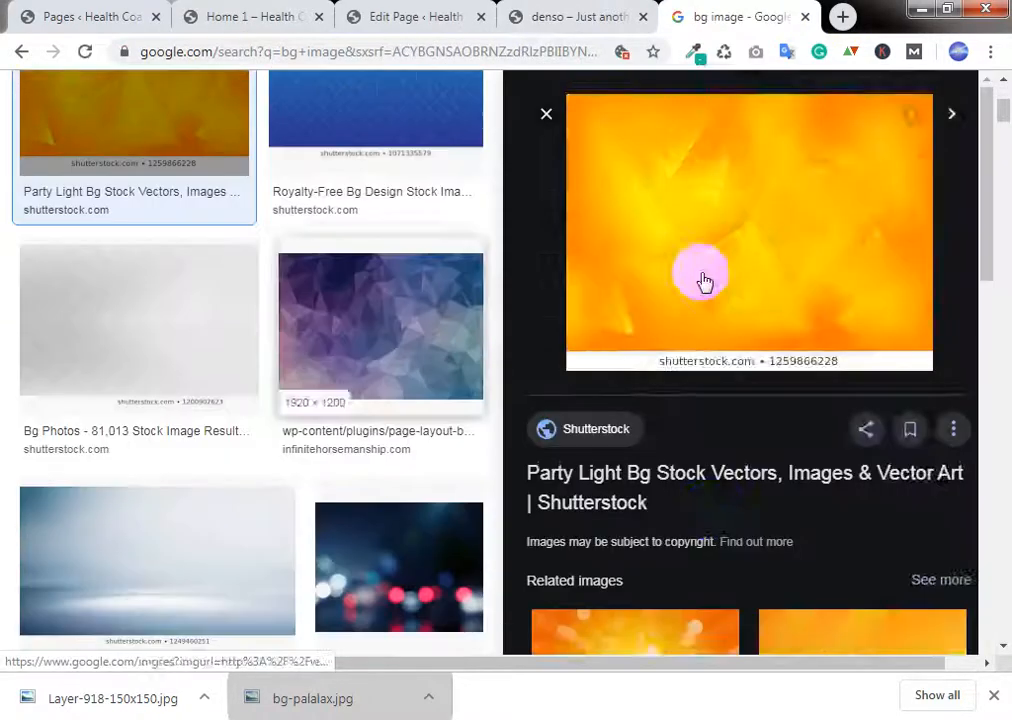
Step: Browse the image results for a blue background, previewing the Apollo Hospitals Dhaka bg image and the related grd-bg gradient
scroll(703, 282, down, 3)
scroll(335, 312, down, 3)
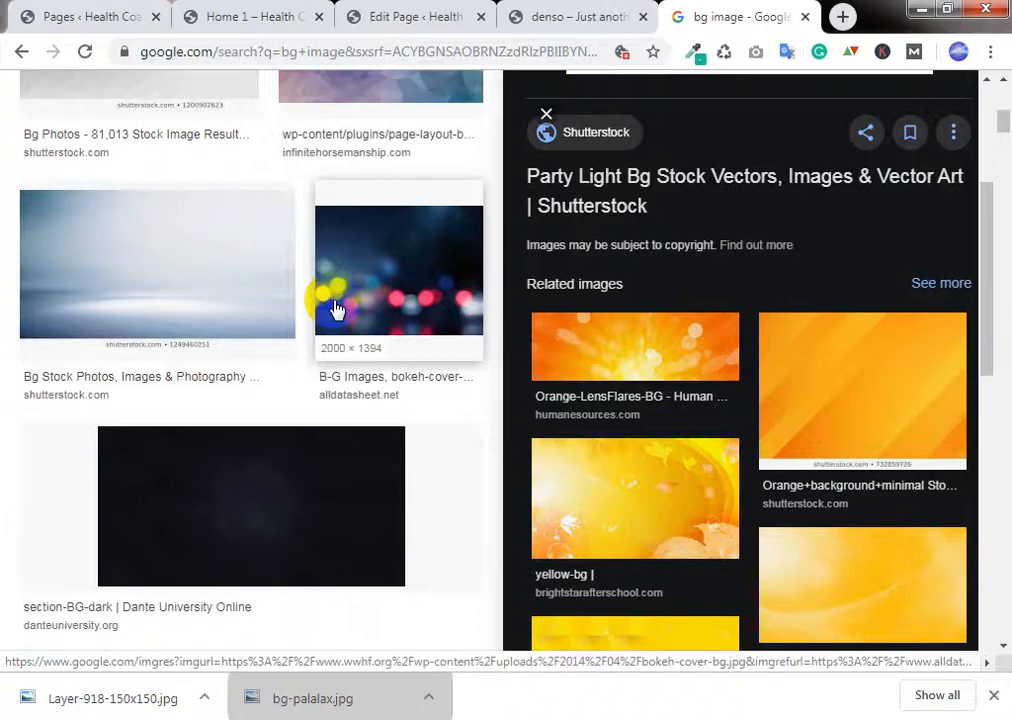
scroll(413, 520, down, 2)
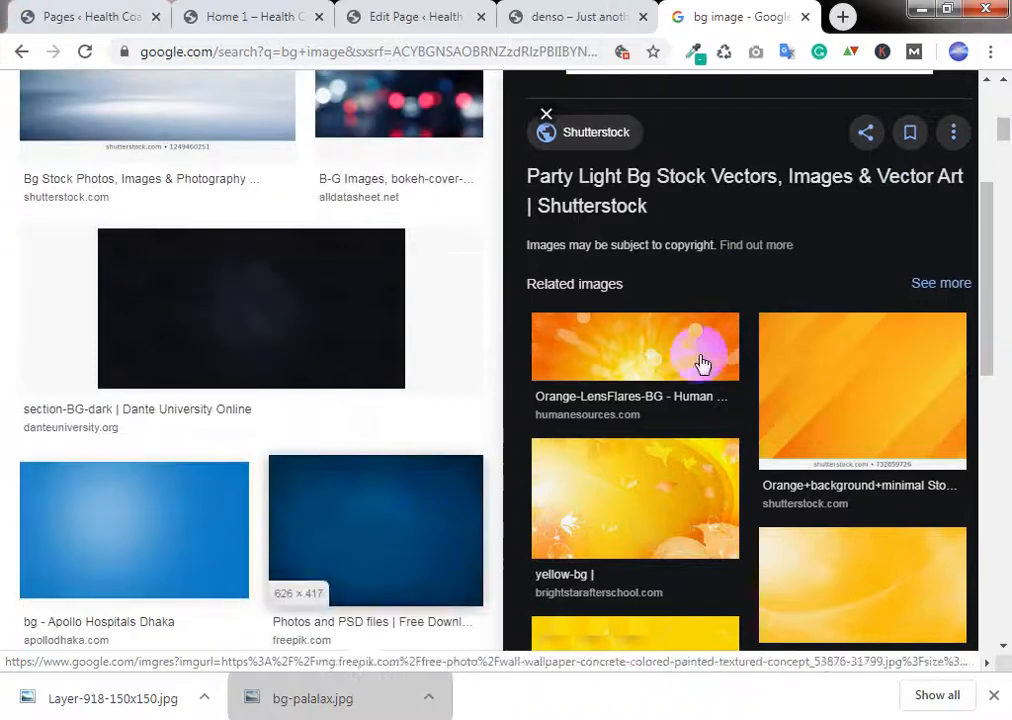
scroll(703, 362, down, 3)
scroll(705, 436, down, 3)
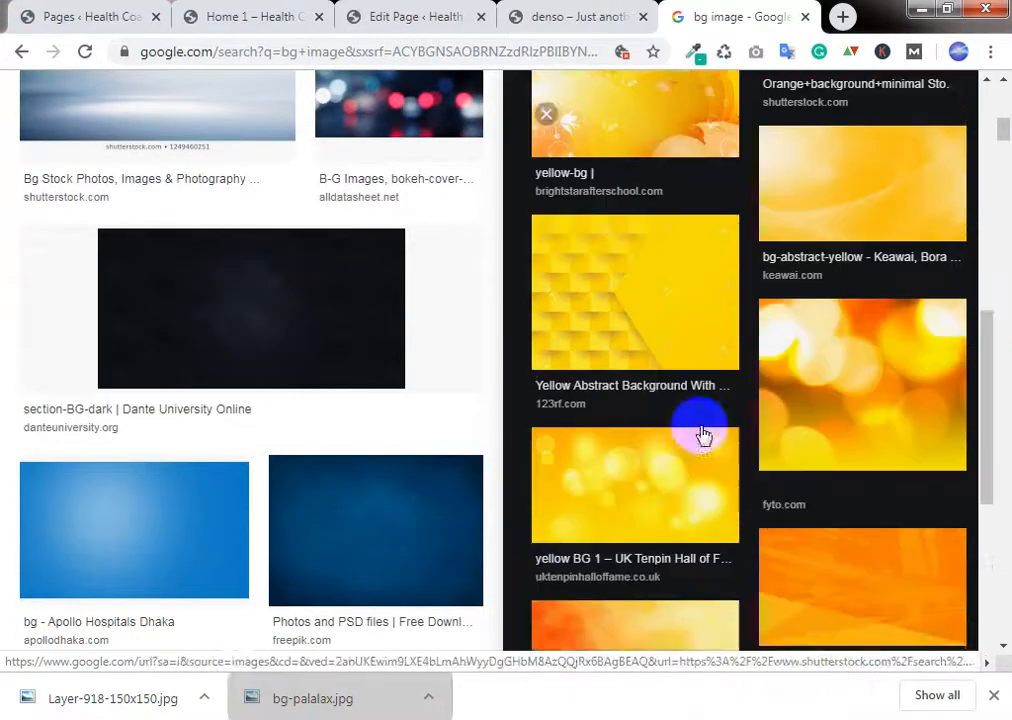
click(200, 538)
click(831, 463)
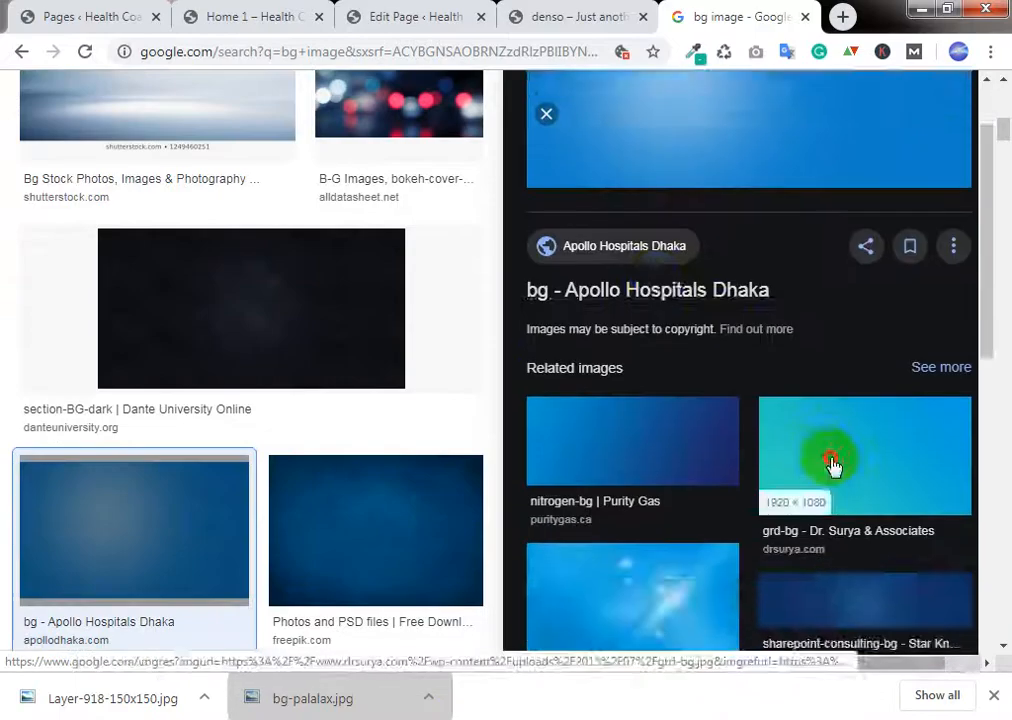
scroll(452, 149, down, 3)
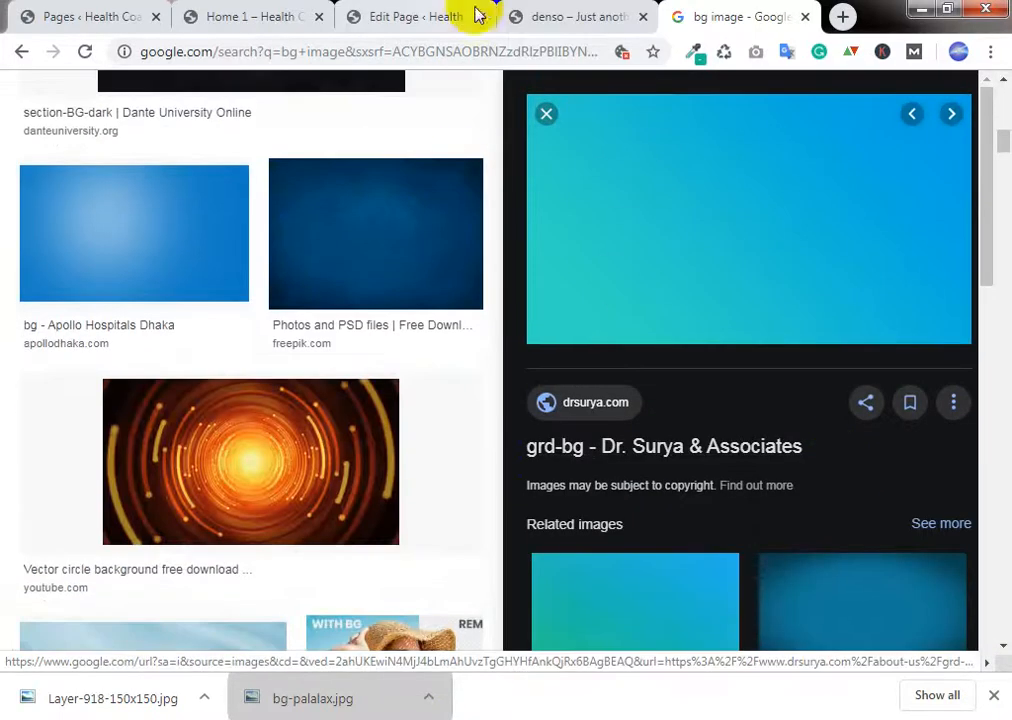
Step: Compare the Home 1 banners with bg-palalax-1.jpg in the banner's image chooser and with the background image previewed on Google
click(479, 12)
click(295, 12)
click(425, 16)
click(124, 352)
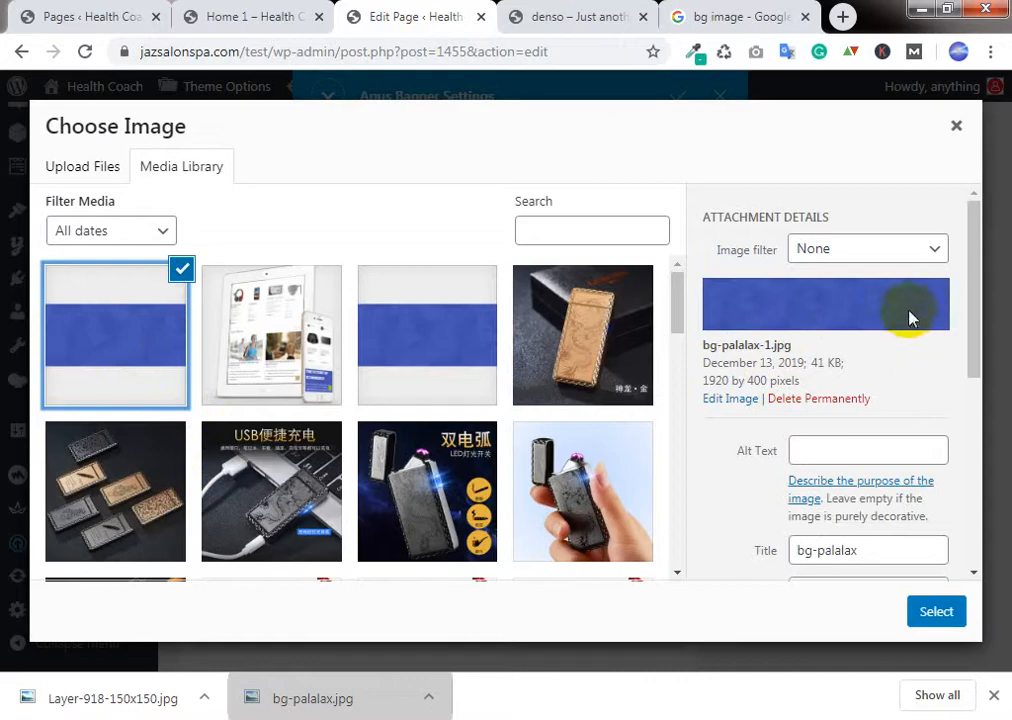
click(692, 17)
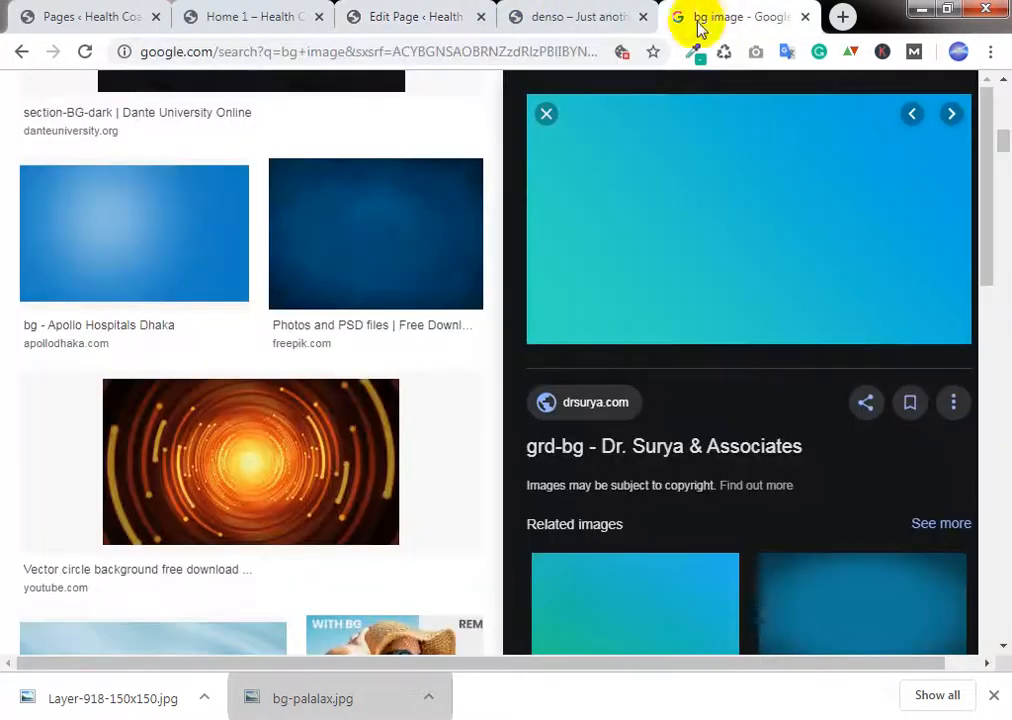
click(252, 13)
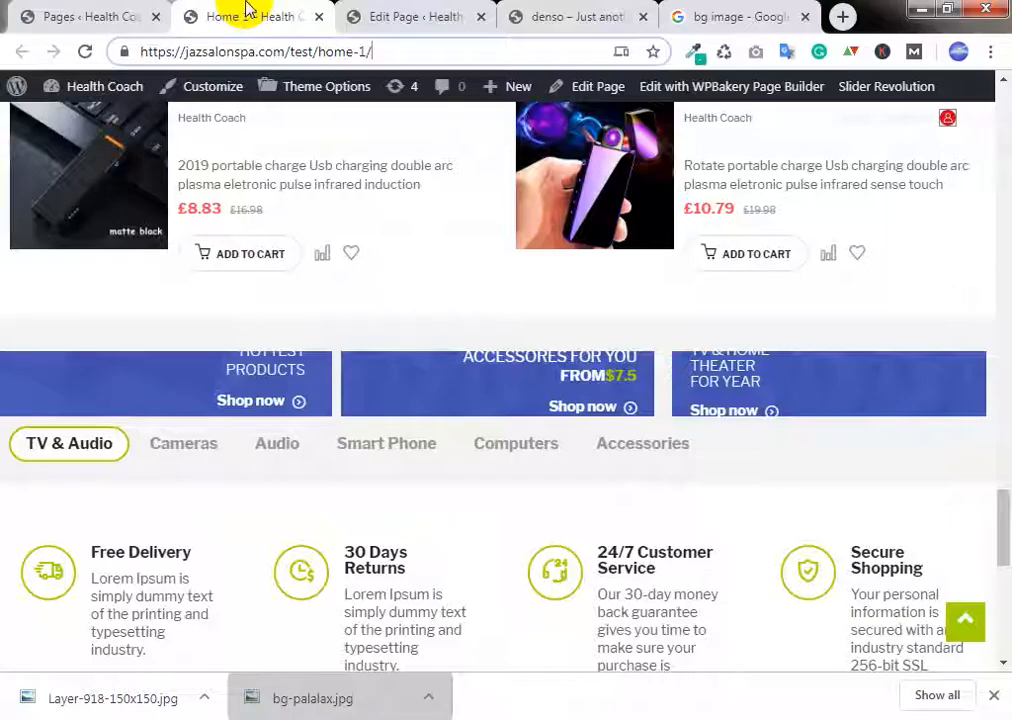
click(441, 14)
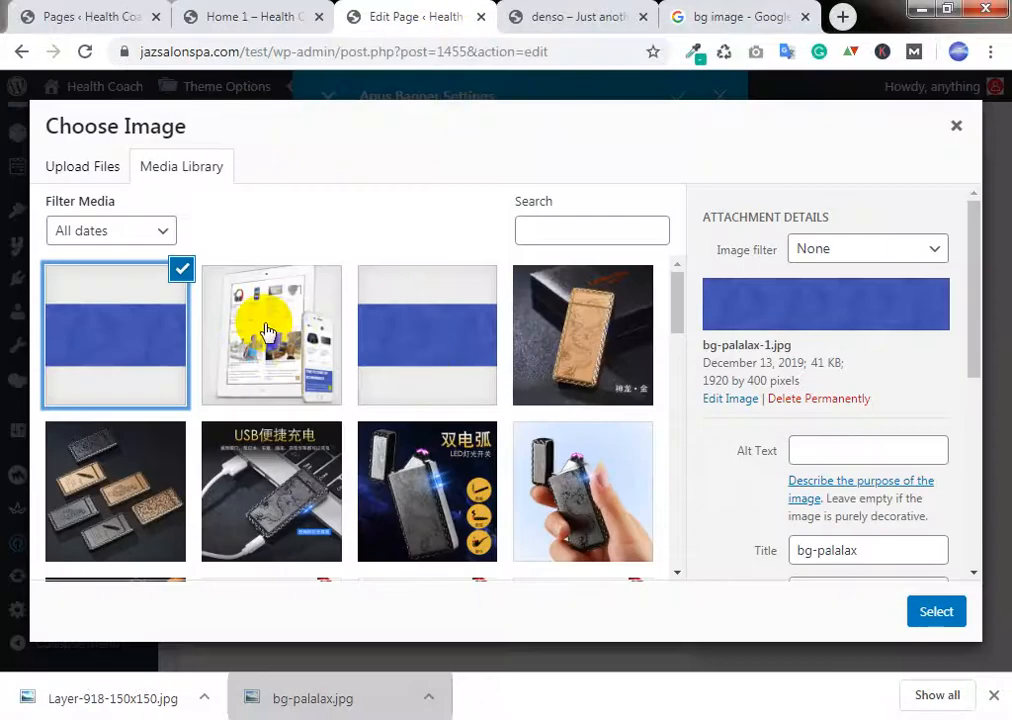
Step: Look through the media library for a suitable banner background, checking bg-palalax.jpg and slider1..jpg
click(431, 341)
scroll(440, 340, down, 15)
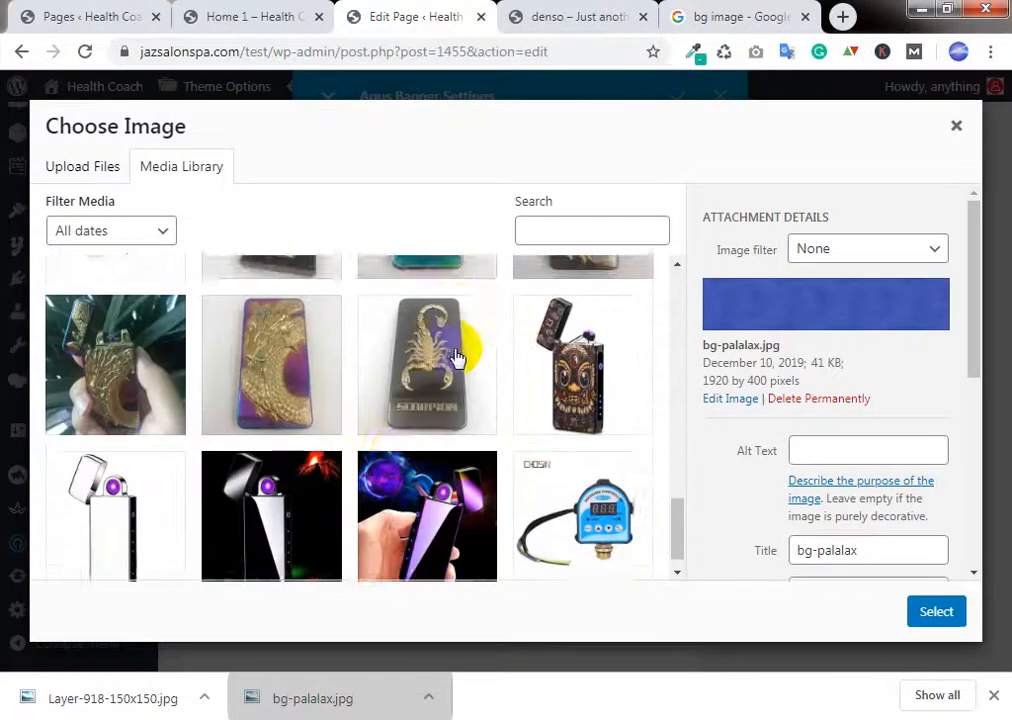
scroll(430, 400, down, 1)
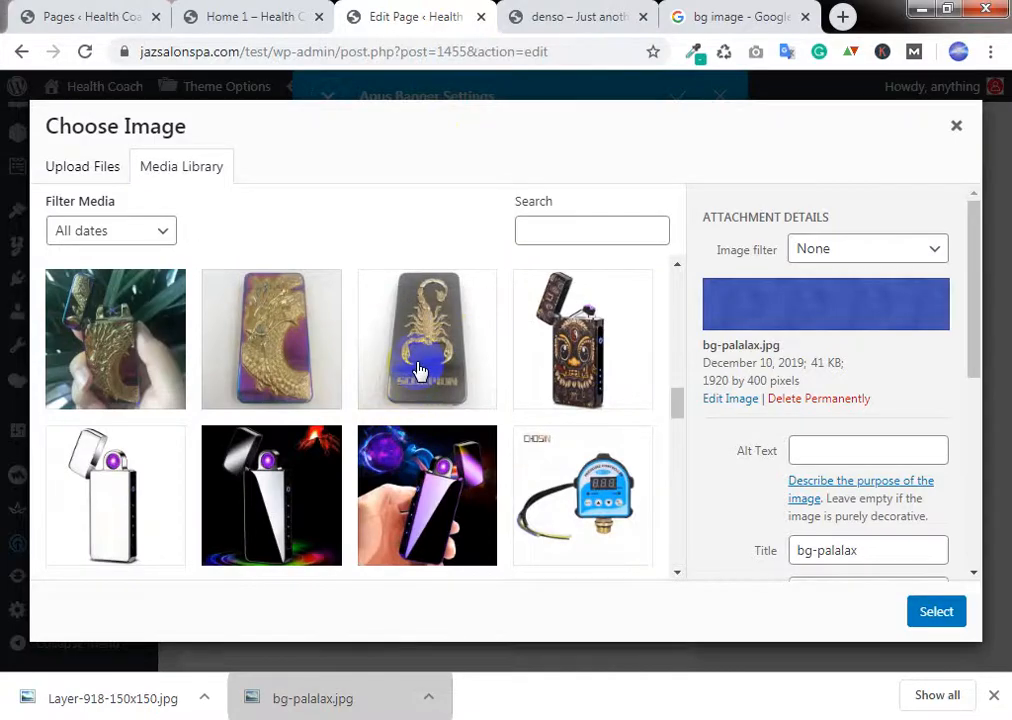
scroll(419, 371, down, 20)
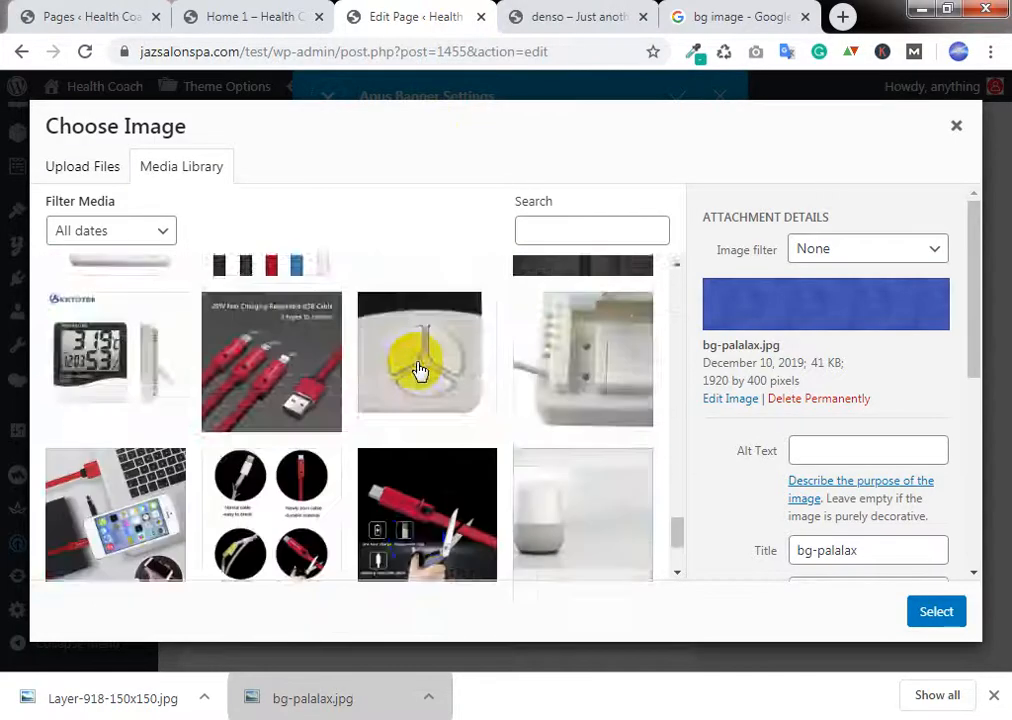
scroll(419, 371, down, 2)
click(110, 500)
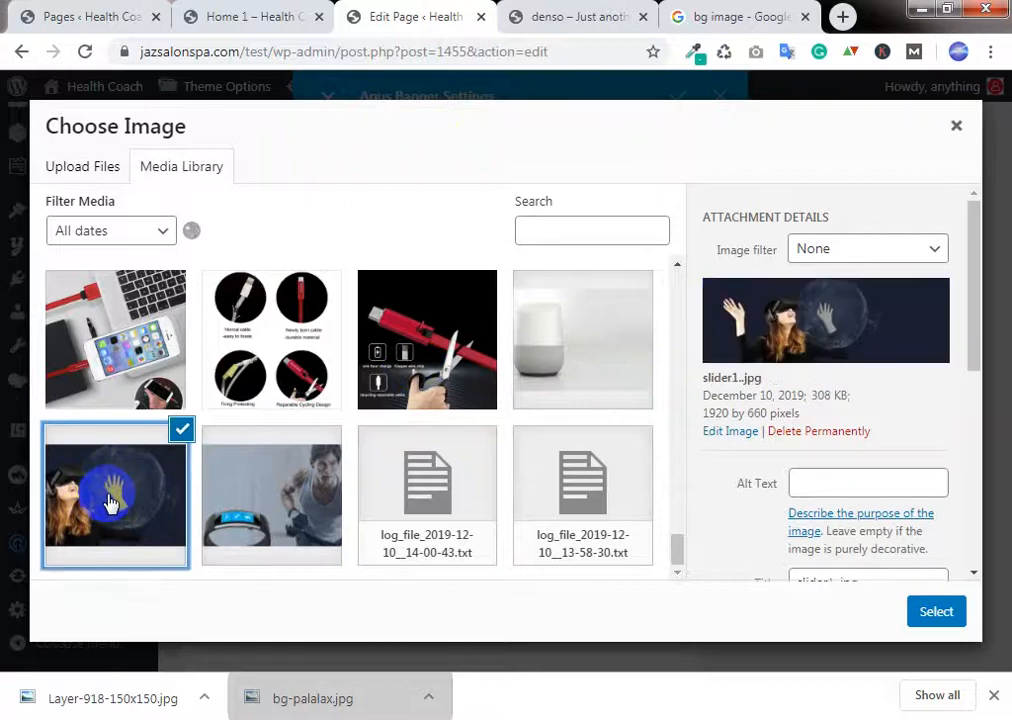
scroll(452, 418, down, 3)
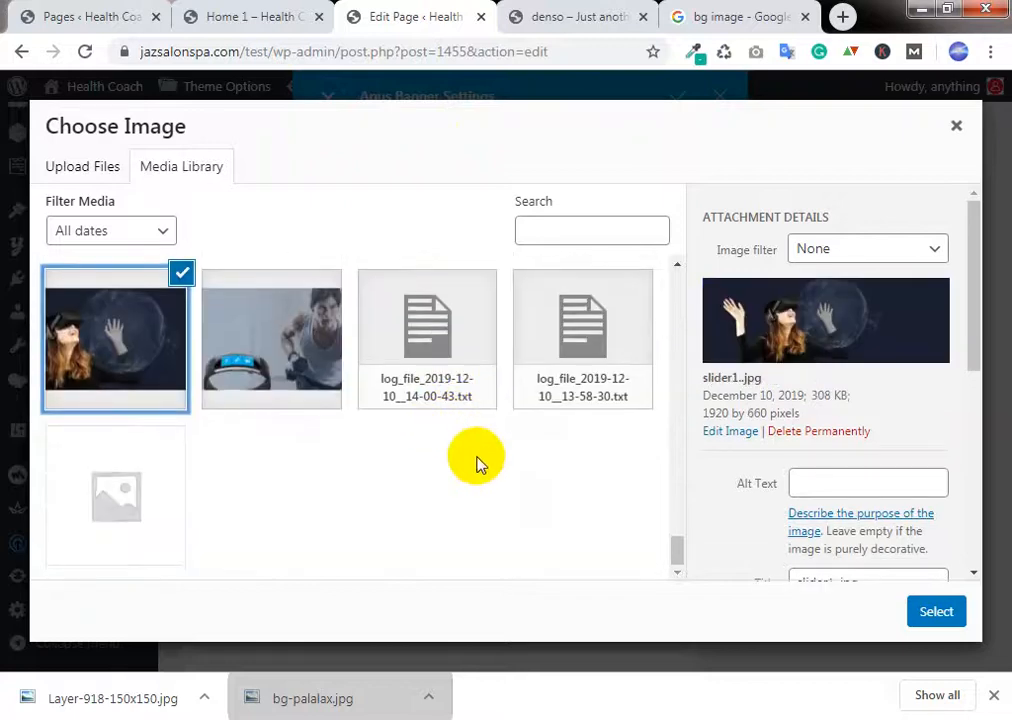
scroll(276, 428, up, 5)
scroll(276, 428, up, 5)
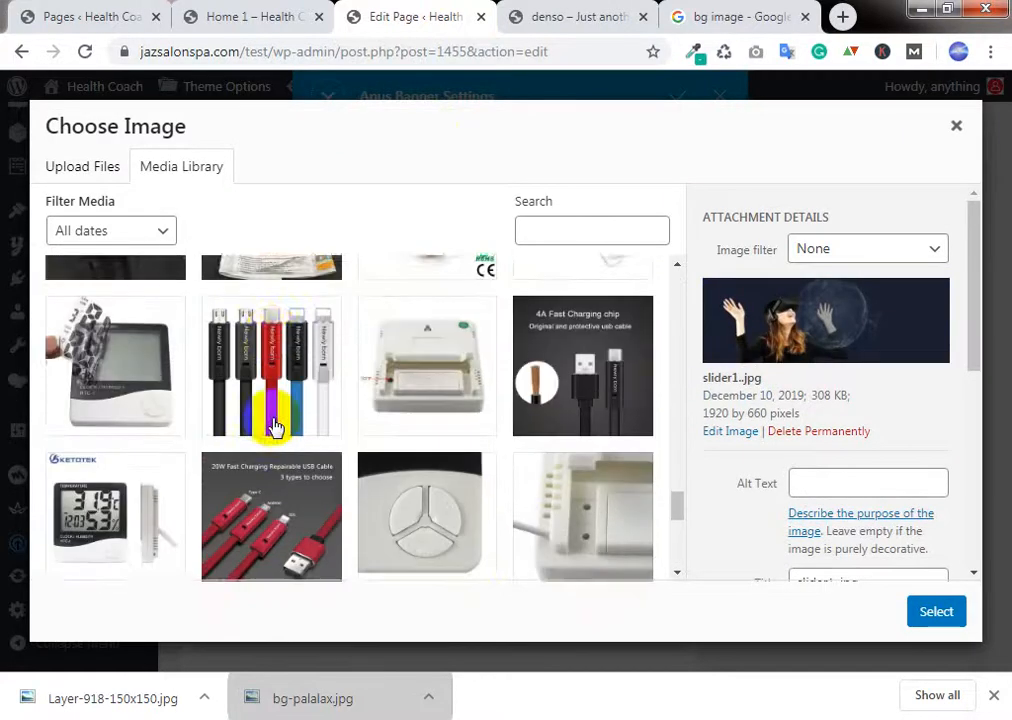
scroll(276, 428, up, 6)
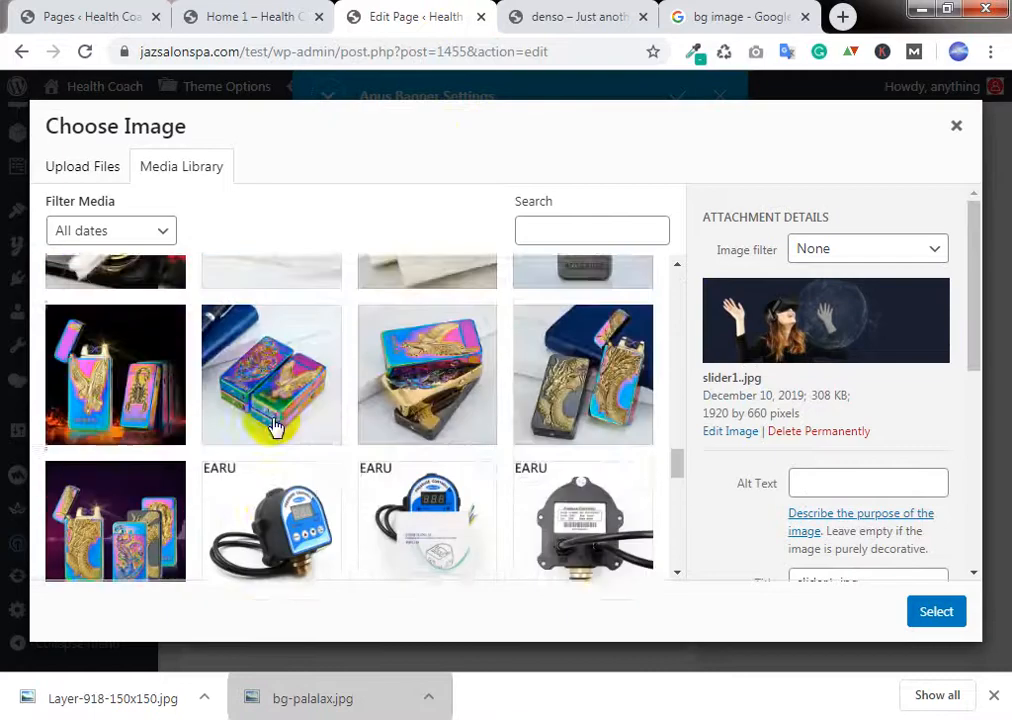
Step: Find the blue sky-forms background from iposbyivan.com in the Google image results and save it to Documents as bg-blue.jpg
click(716, 8)
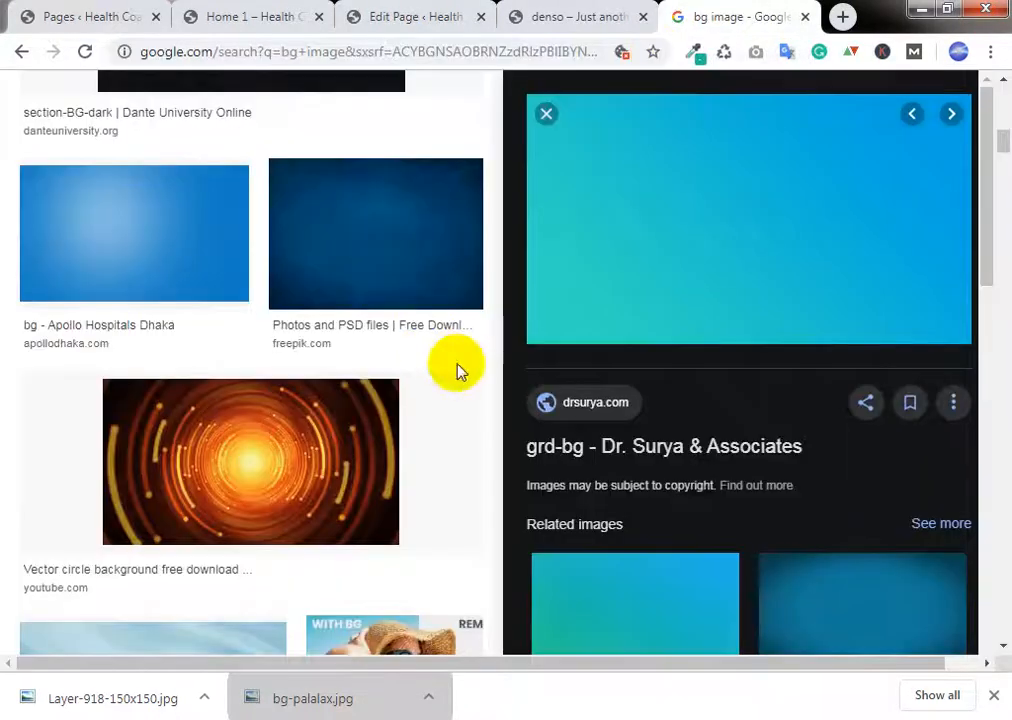
scroll(260, 402, down, 3)
click(188, 518)
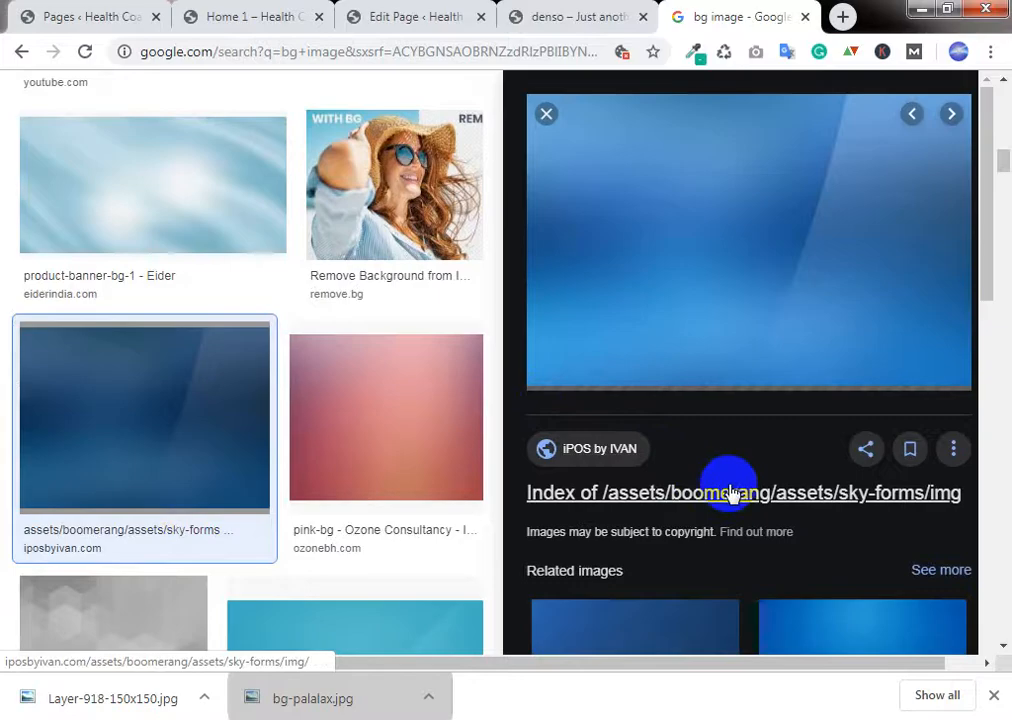
scroll(727, 485, down, 2)
scroll(732, 492, up, 2)
right_click(737, 292)
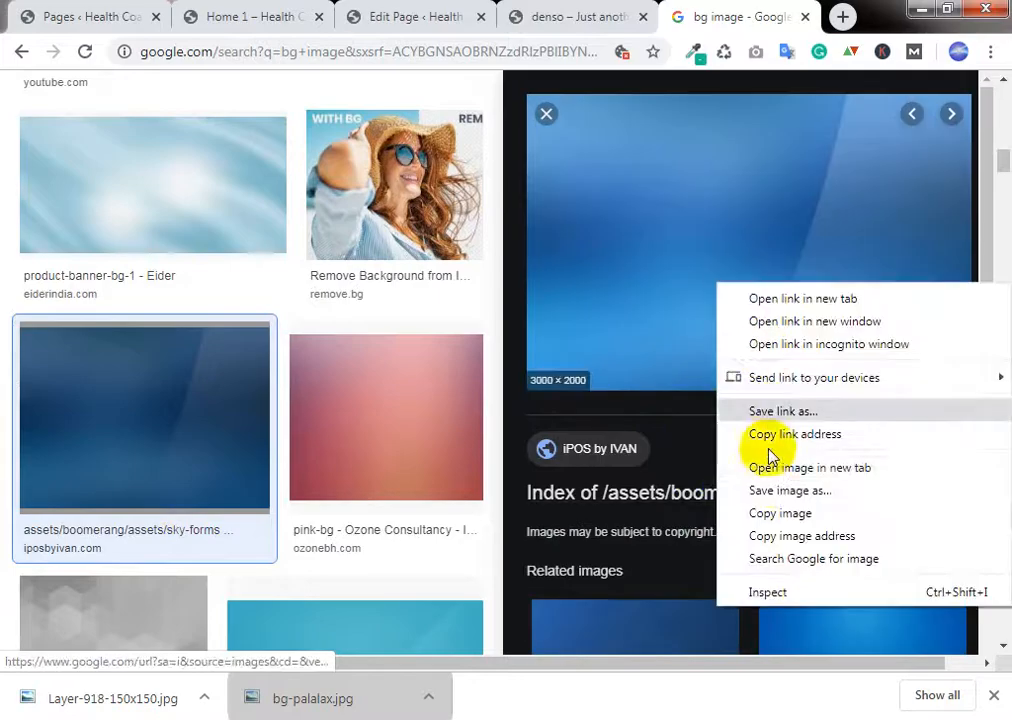
click(773, 489)
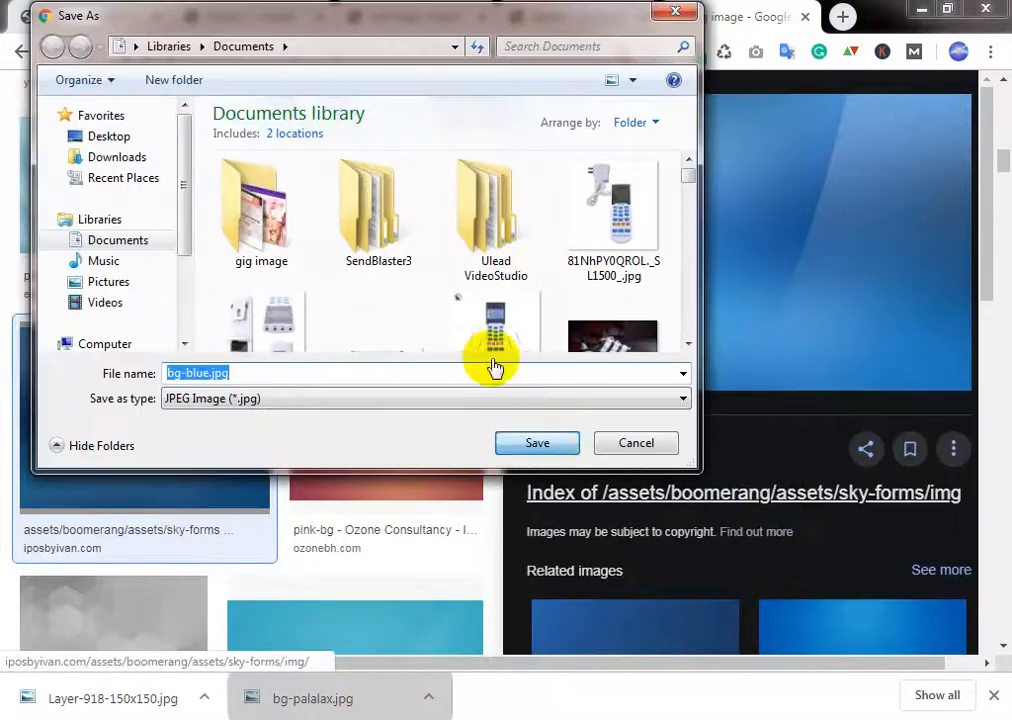
key(Return)
Step: Upload the downloaded bg-blue.jpg to the media library through the banner's image chooser on the Home 1 edit page
click(294, 14)
click(415, 16)
drag(100, 698, 415, 387)
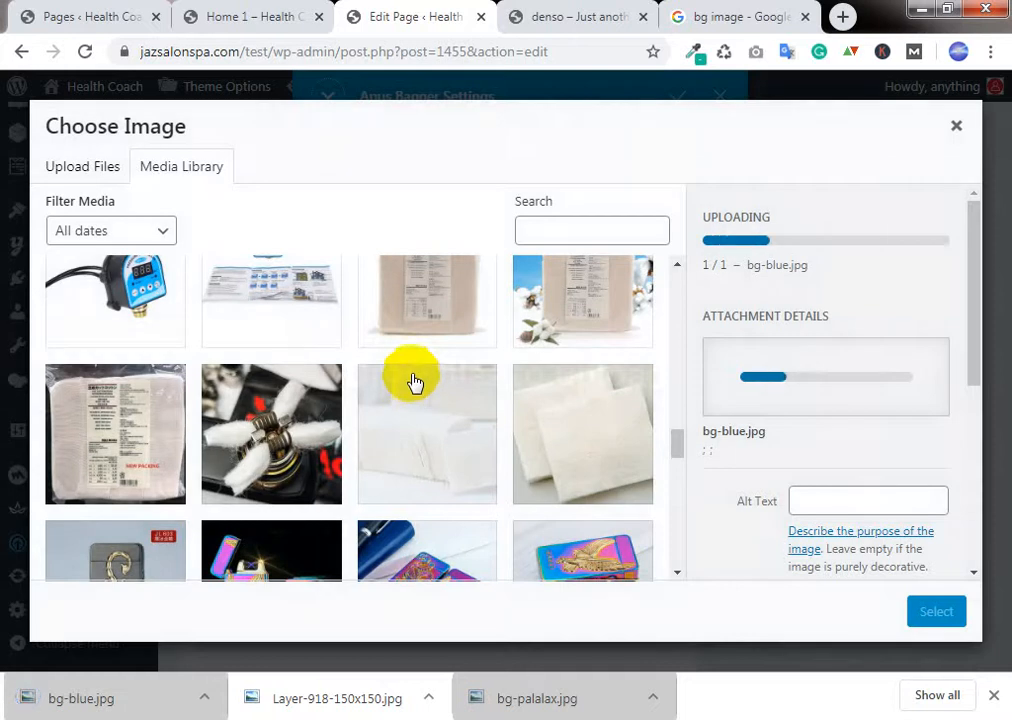
scroll(470, 365, down, 5)
drag(673, 394, 673, 275)
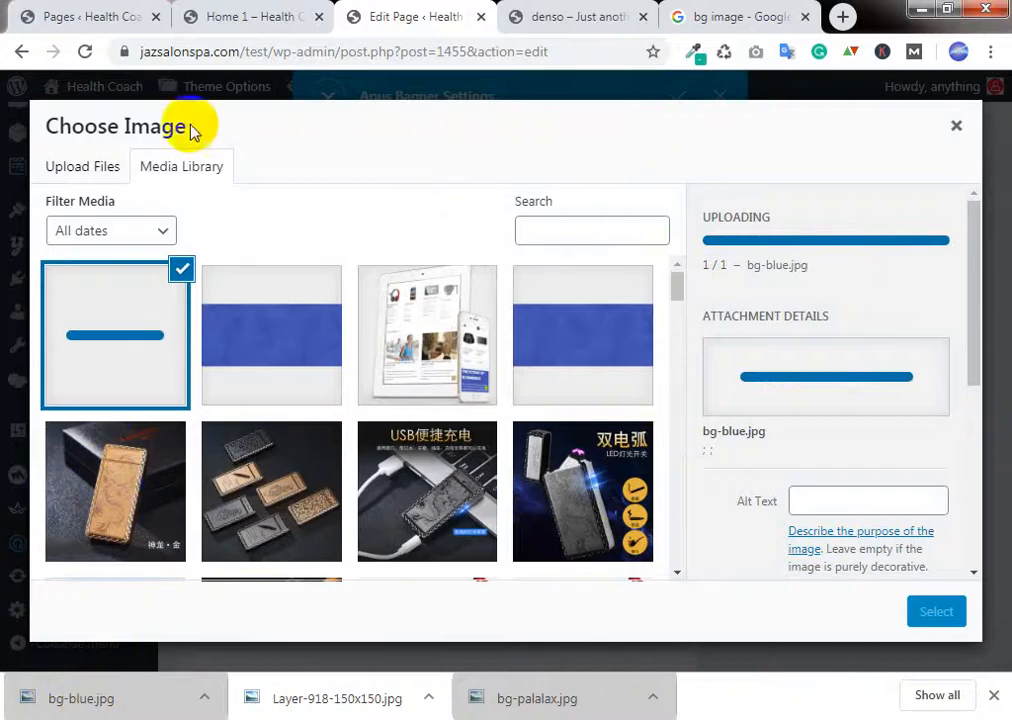
click(102, 166)
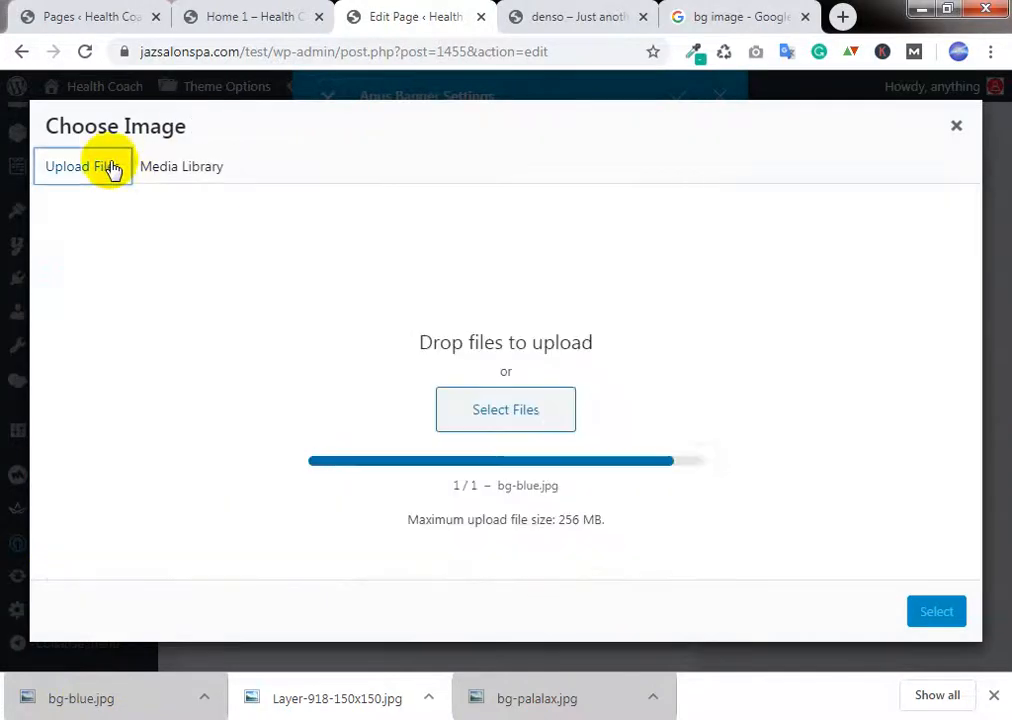
click(512, 411)
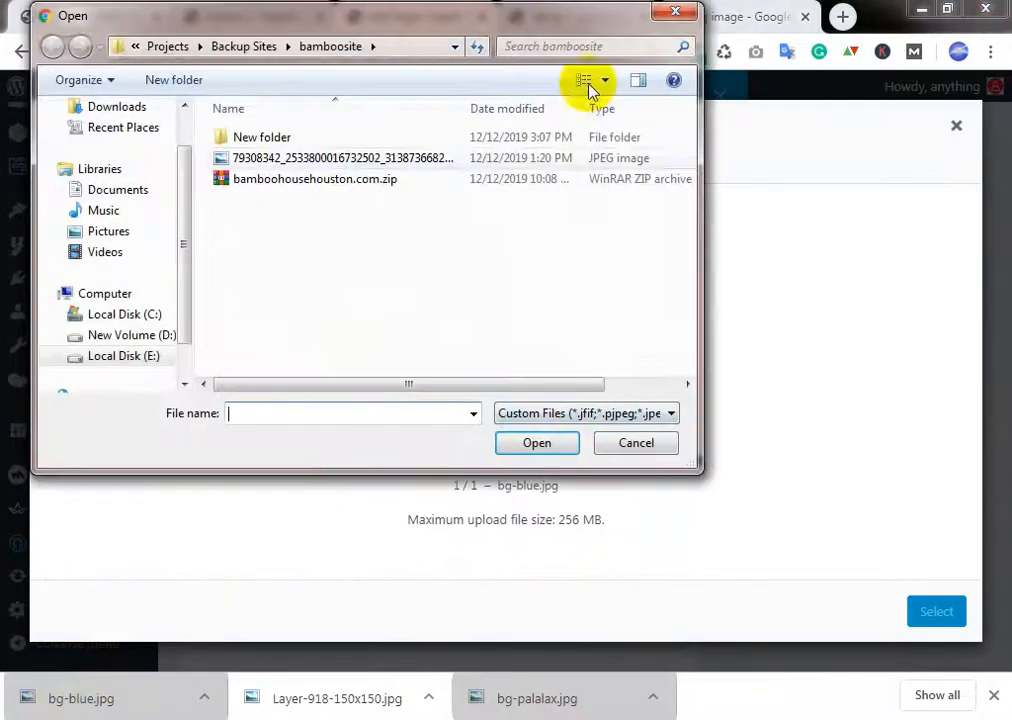
click(678, 12)
click(178, 186)
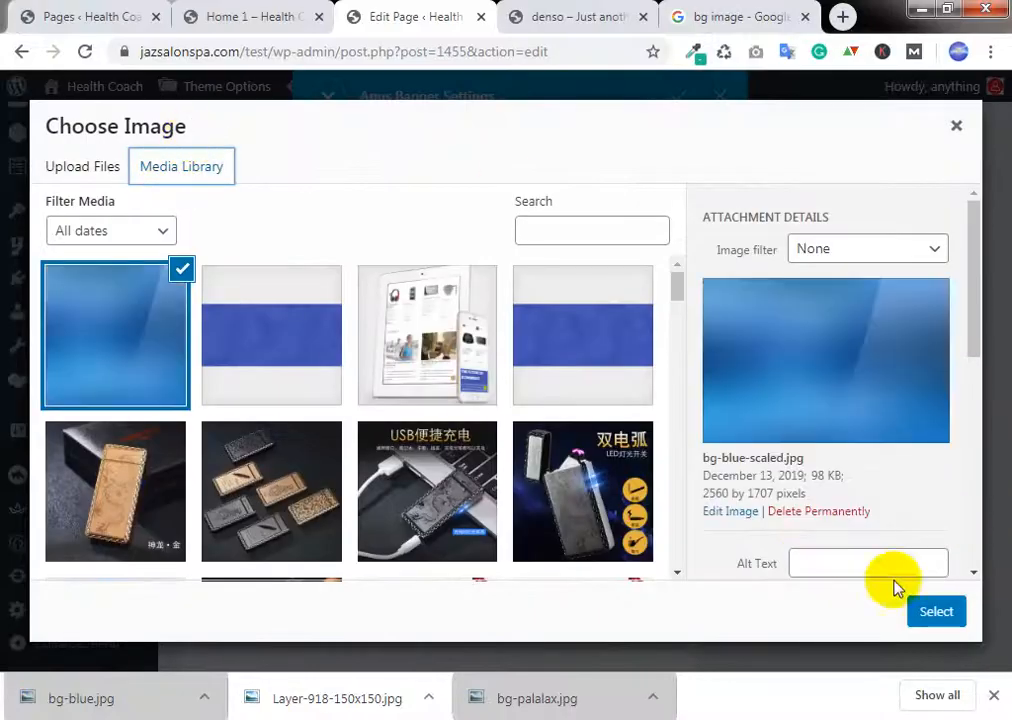
Step: Use the uploaded blue background, bg-blue-scaled.jpg, as the first Apus Banner's image and save the banner settings
click(928, 609)
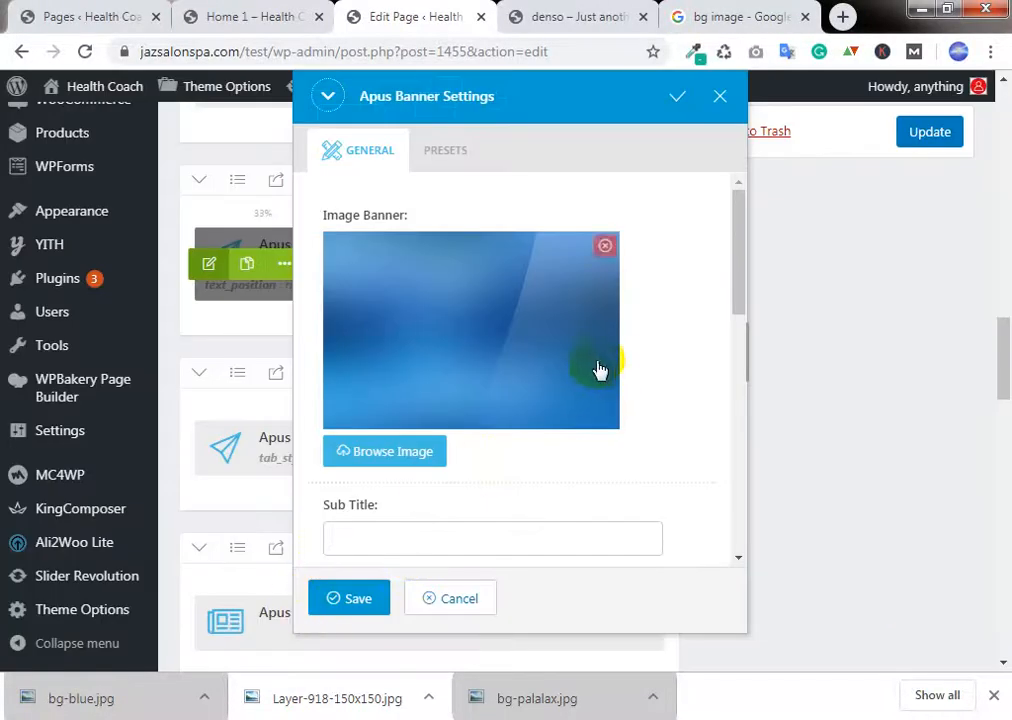
scroll(599, 368, down, 3)
scroll(520, 415, down, 2)
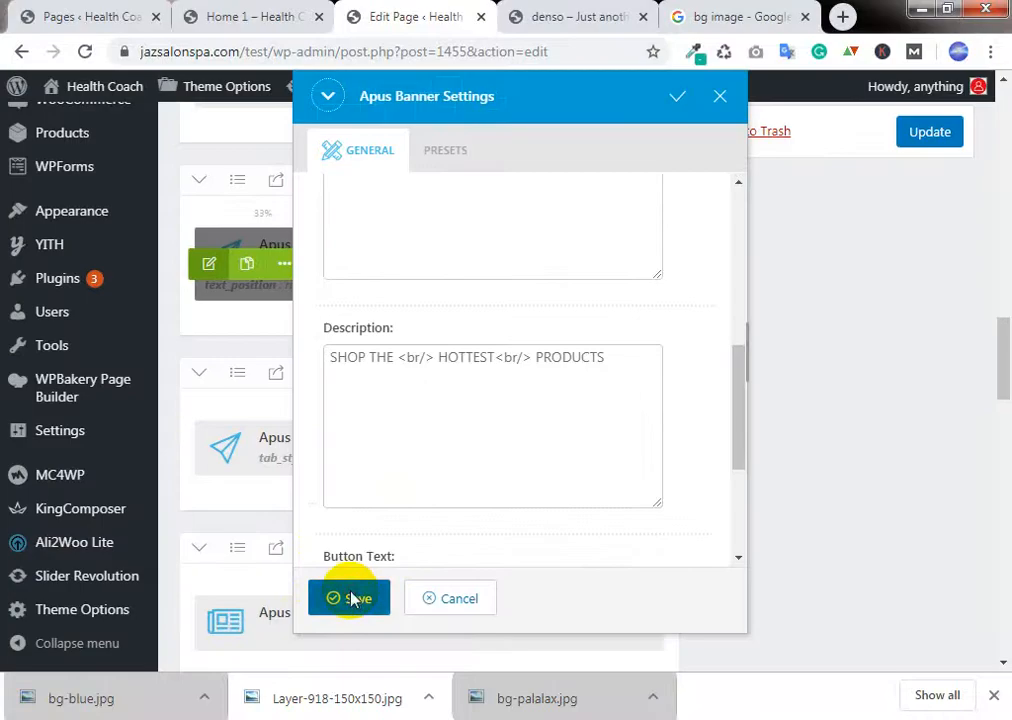
click(352, 599)
scroll(763, 368, down, 2)
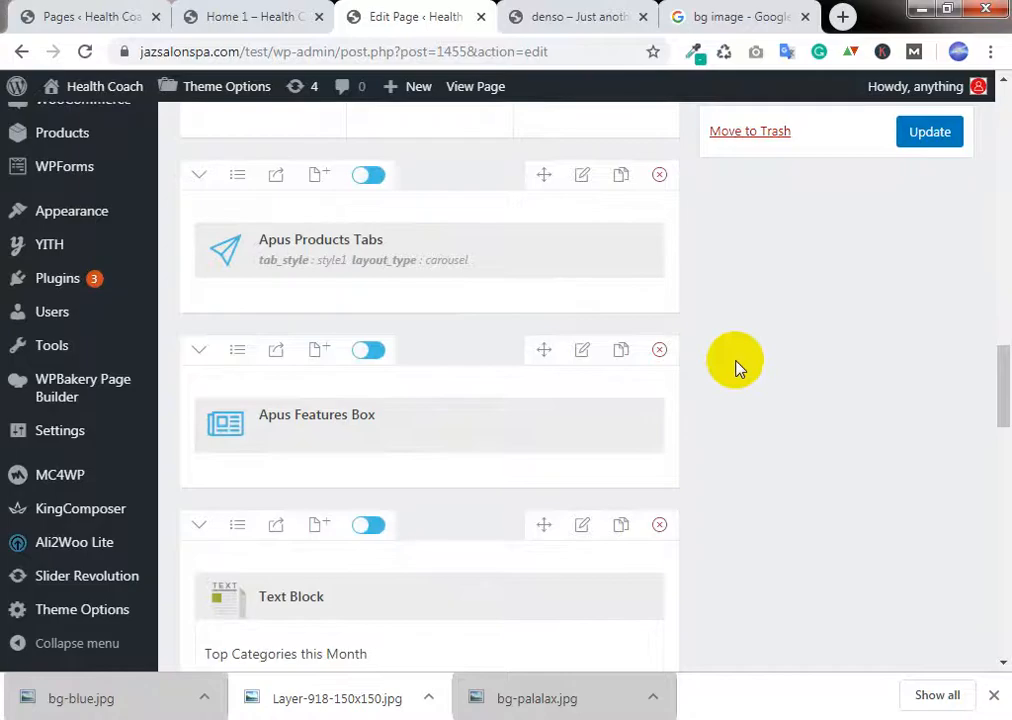
scroll(735, 368, down, 2)
scroll(740, 368, up, 4)
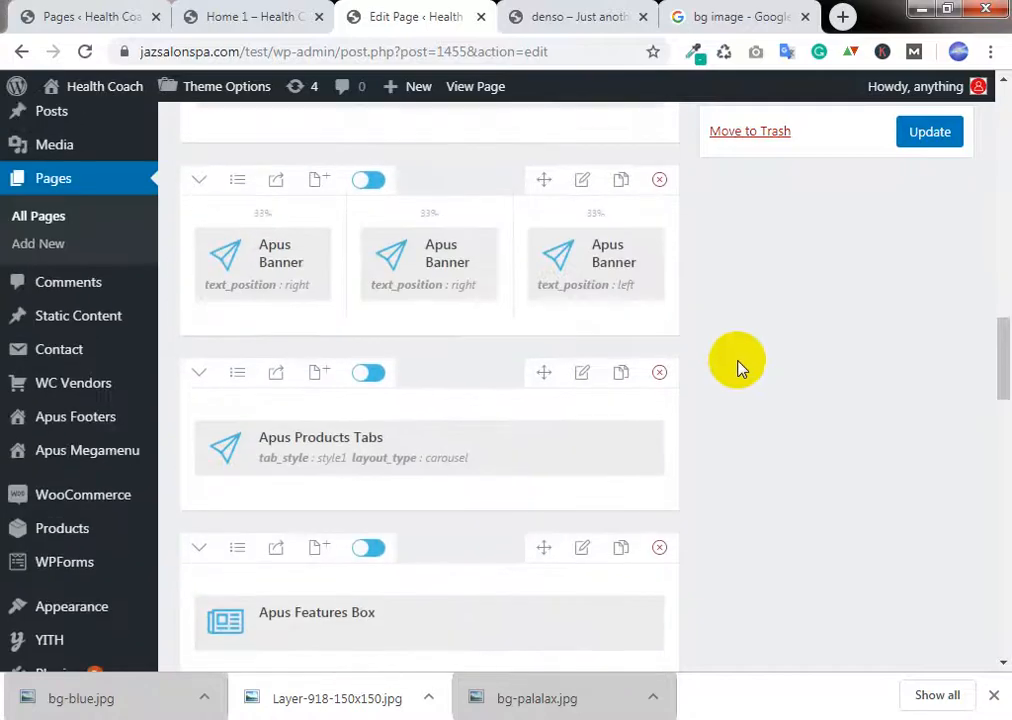
scroll(739, 369, down, 1)
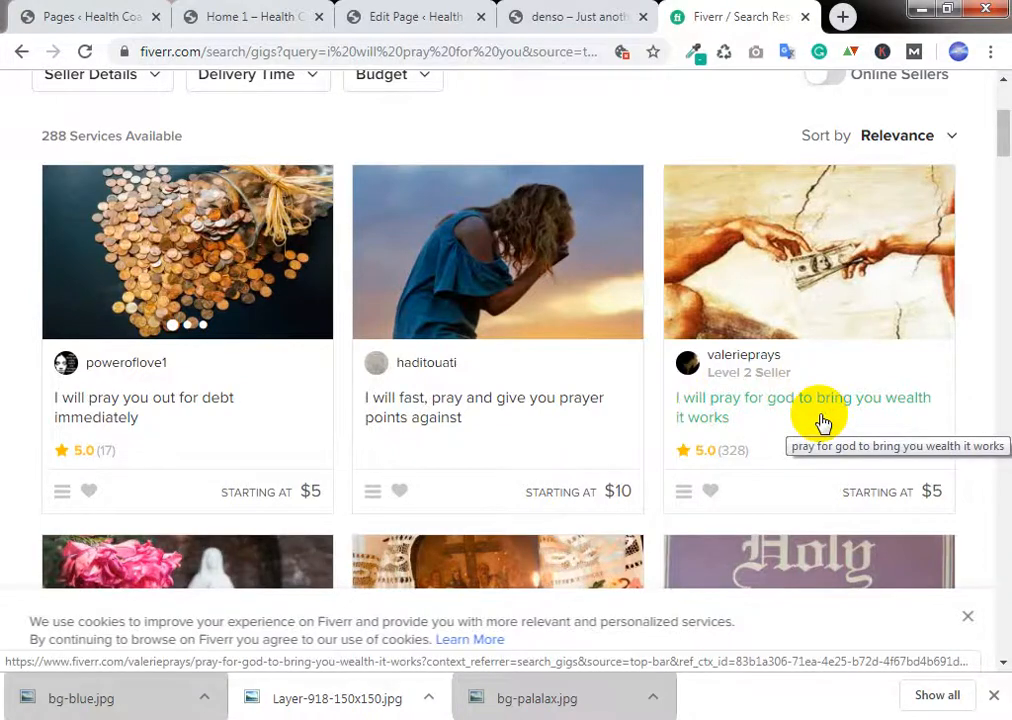
Step: In the Fiverr search results, open the gig "I will pray for god to bring you wealth it works" in a new tab
scroll(822, 423, down, 1)
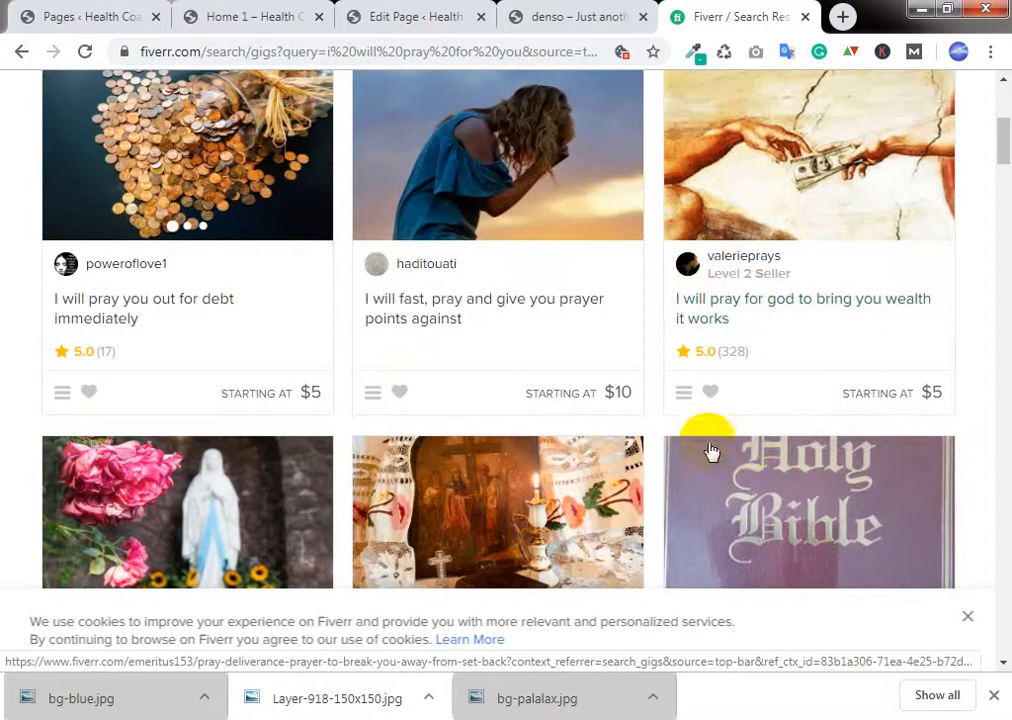
click(720, 352)
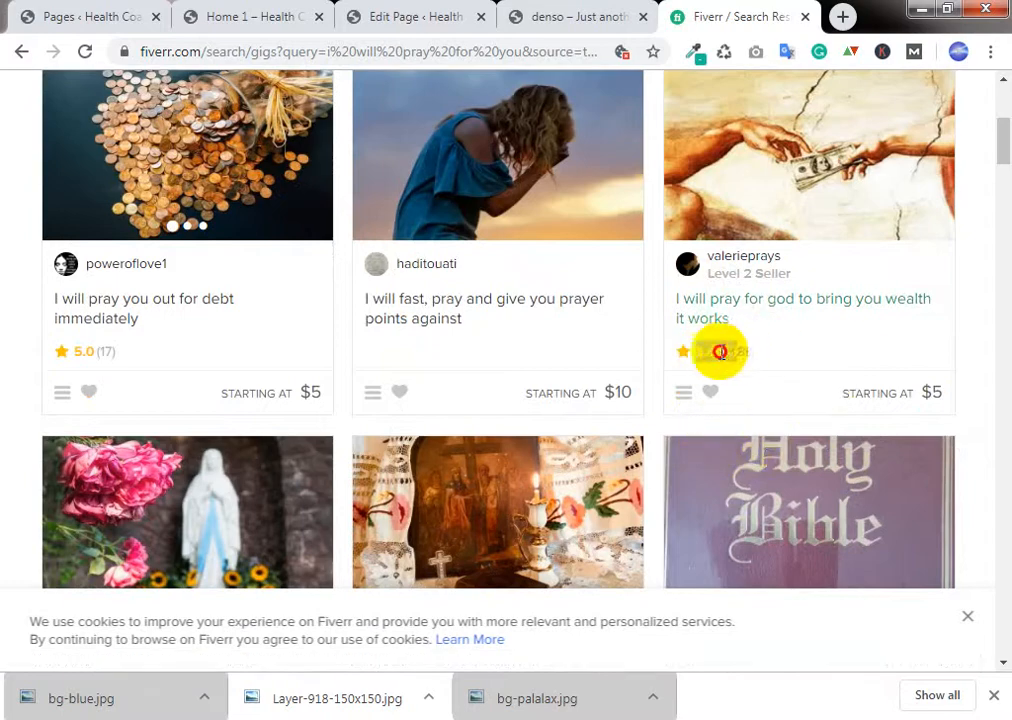
right_click(724, 300)
click(772, 313)
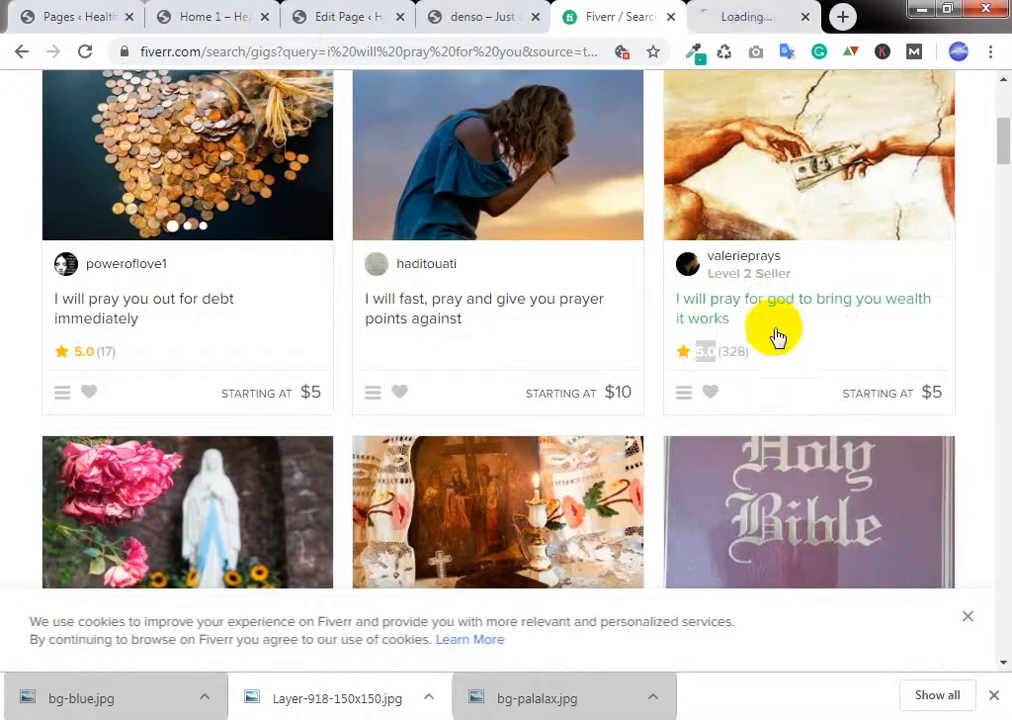
click(746, 12)
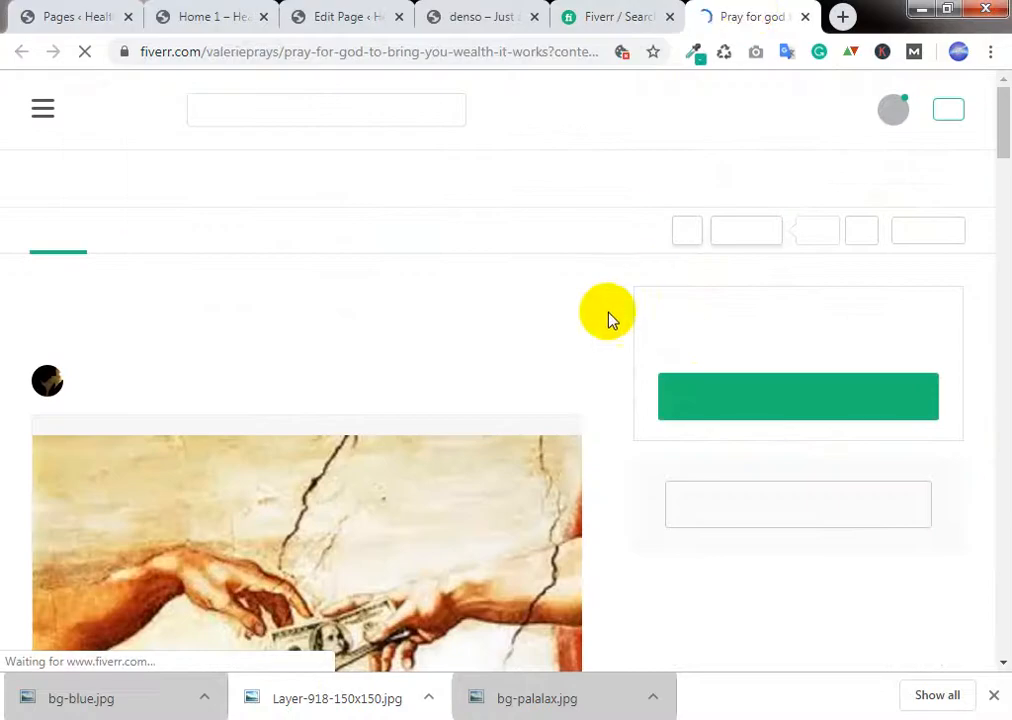
Step: Examine the prayer gig's overview and the seller's profile details, including the country
scroll(533, 334, down, 2)
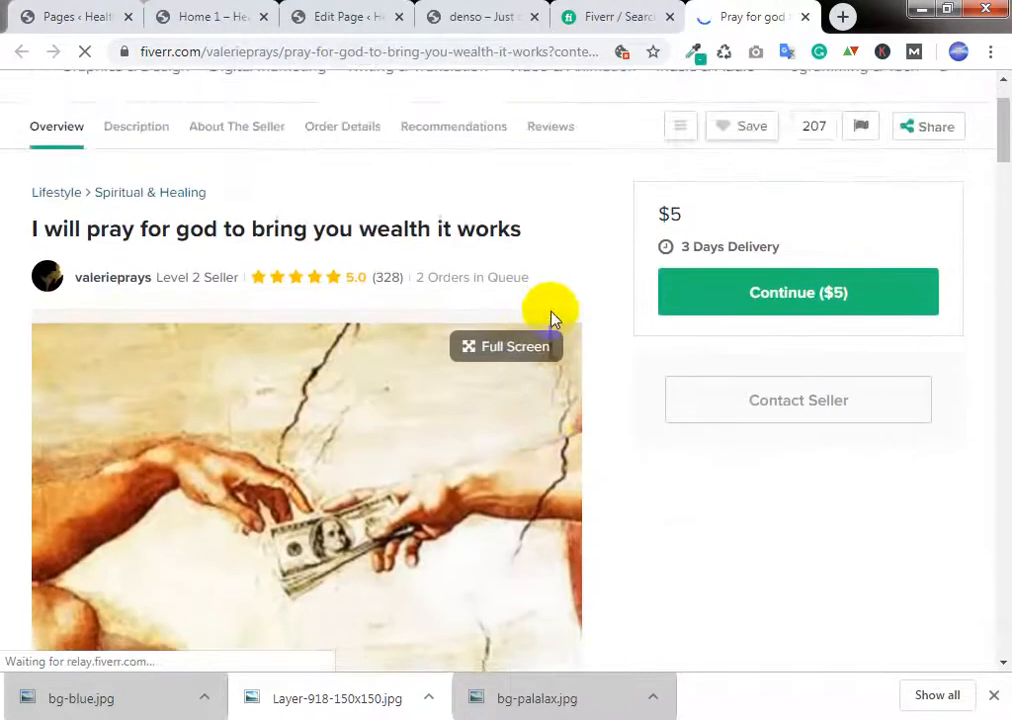
scroll(555, 319, down, 4)
scroll(558, 319, up, 5)
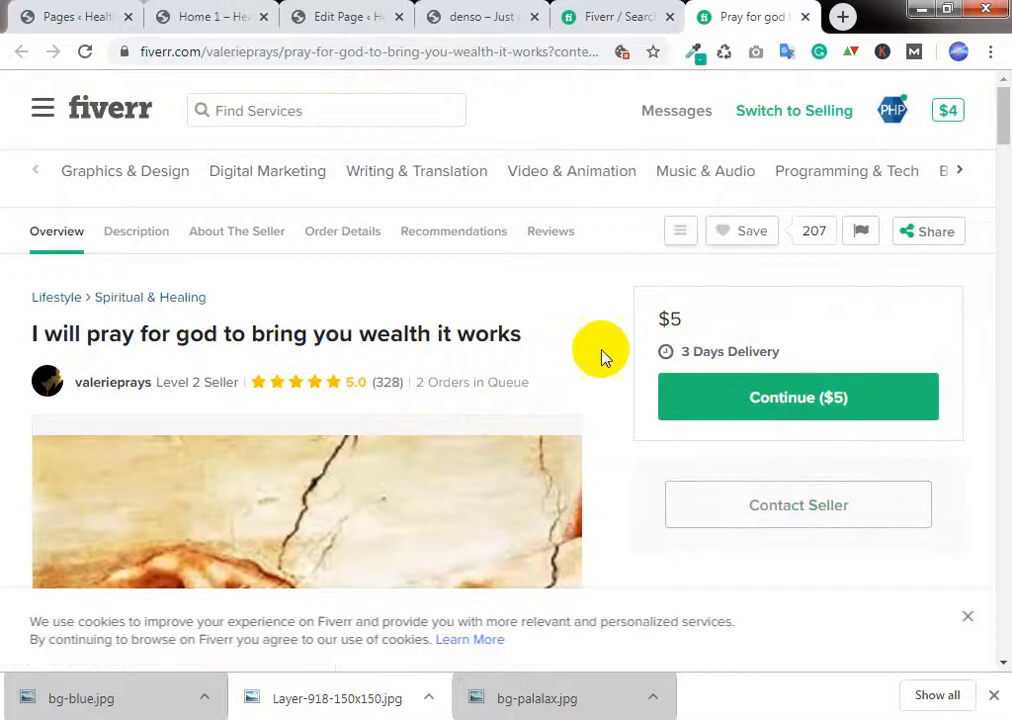
scroll(590, 358, down, 8)
scroll(605, 341, up, 1)
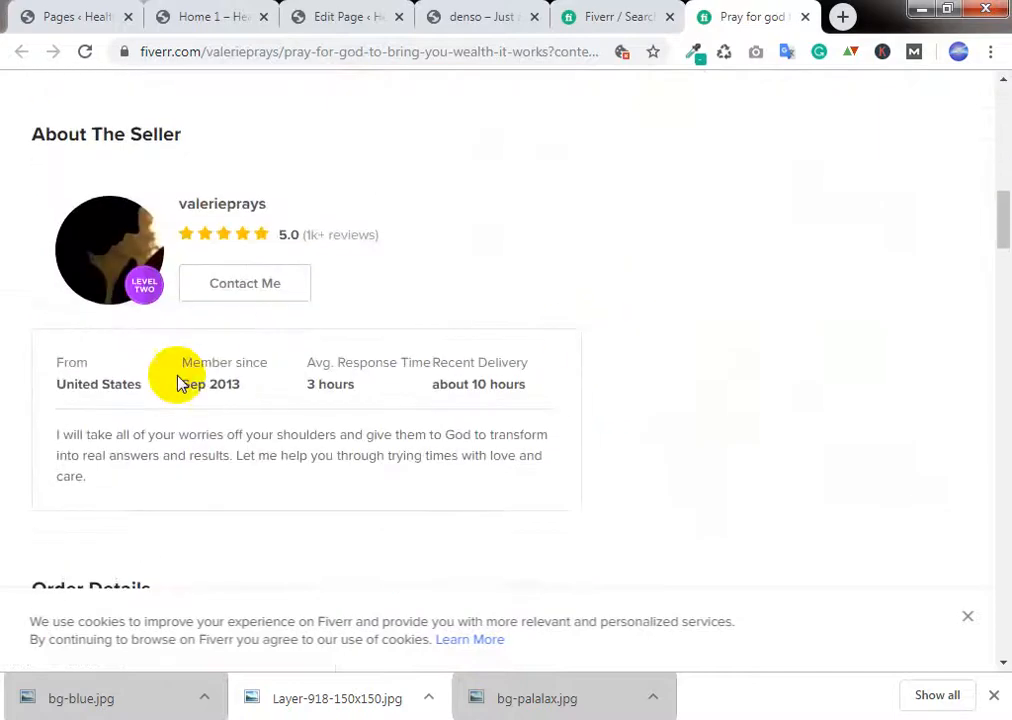
triple_click(117, 384)
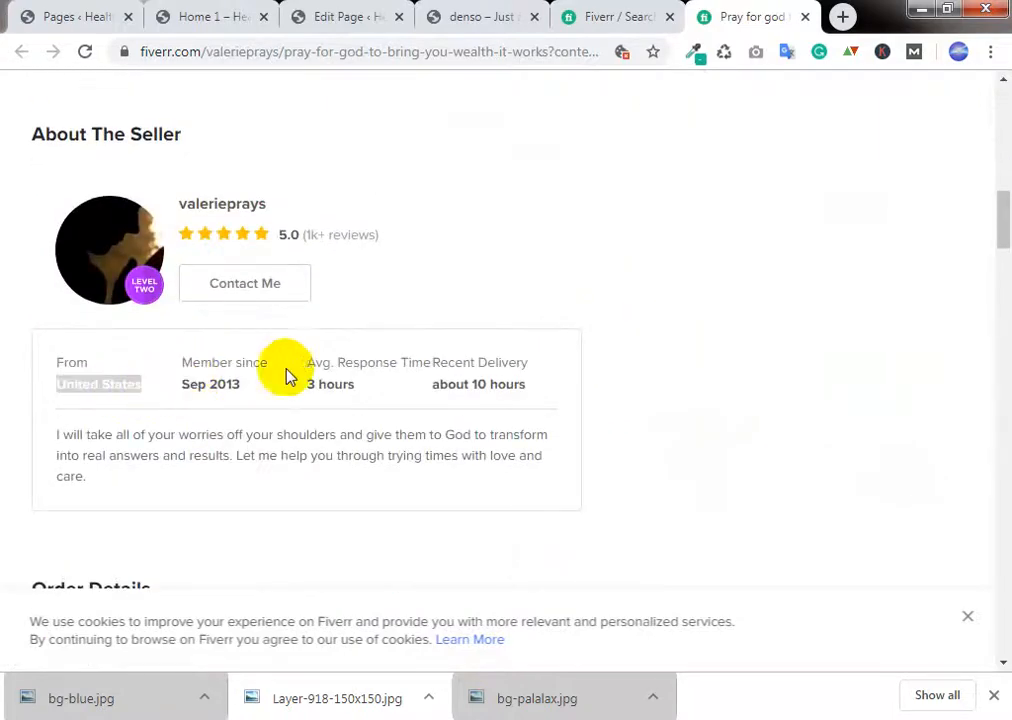
Step: Read through the gig's rating breakdown and the first set of buyer reviews
scroll(288, 370, down, 12)
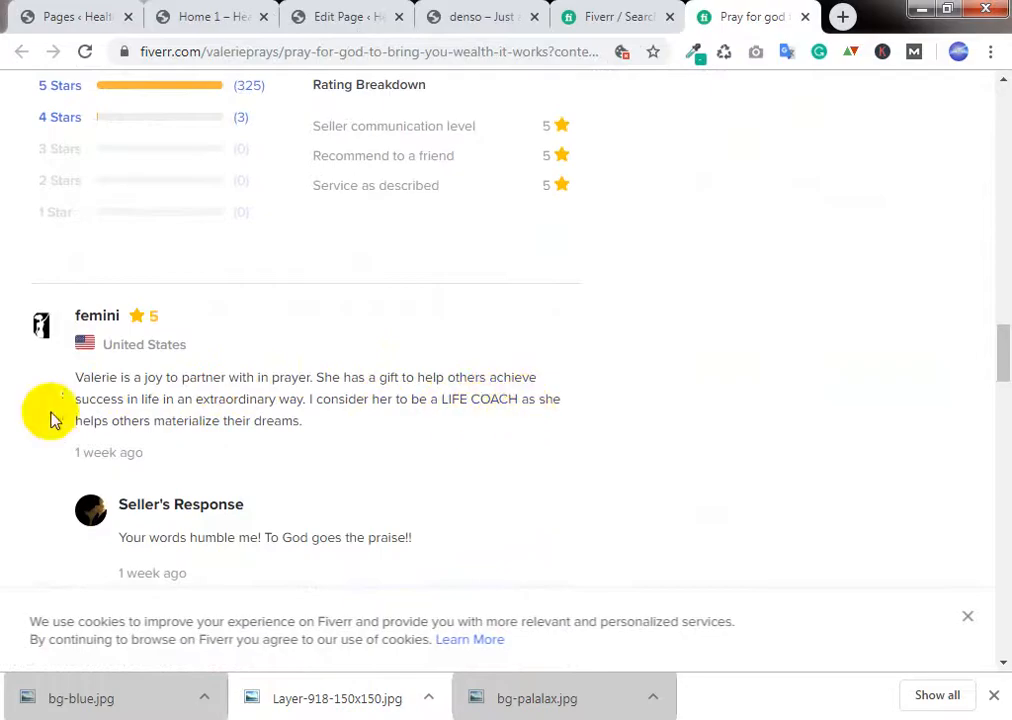
scroll(280, 438, down, 3)
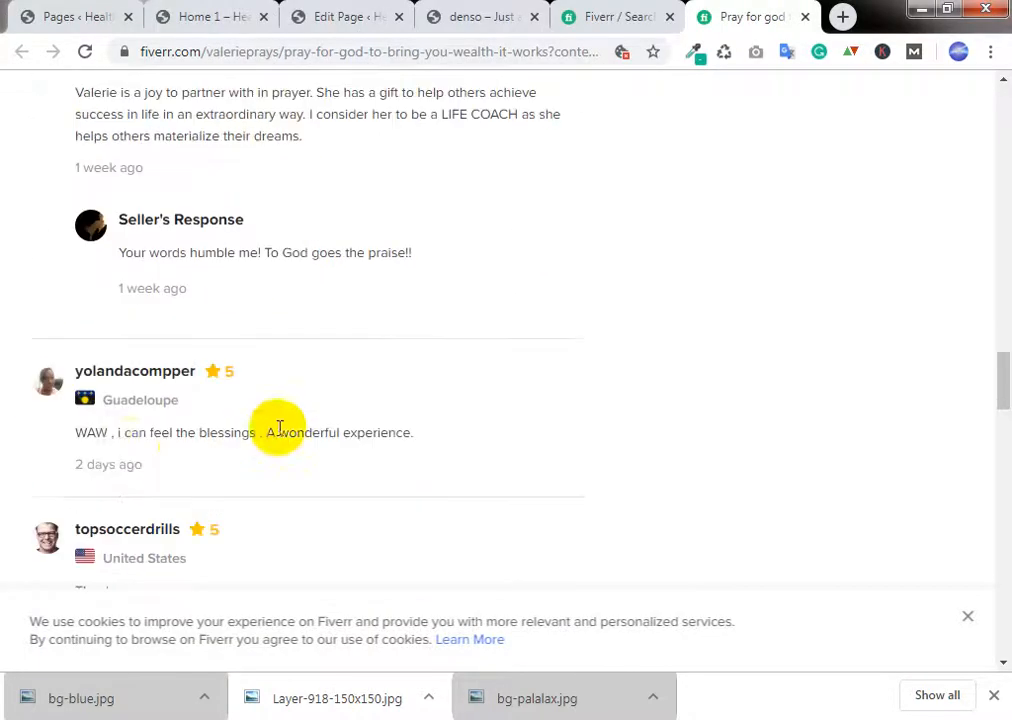
drag(133, 425, 248, 415)
click(250, 415)
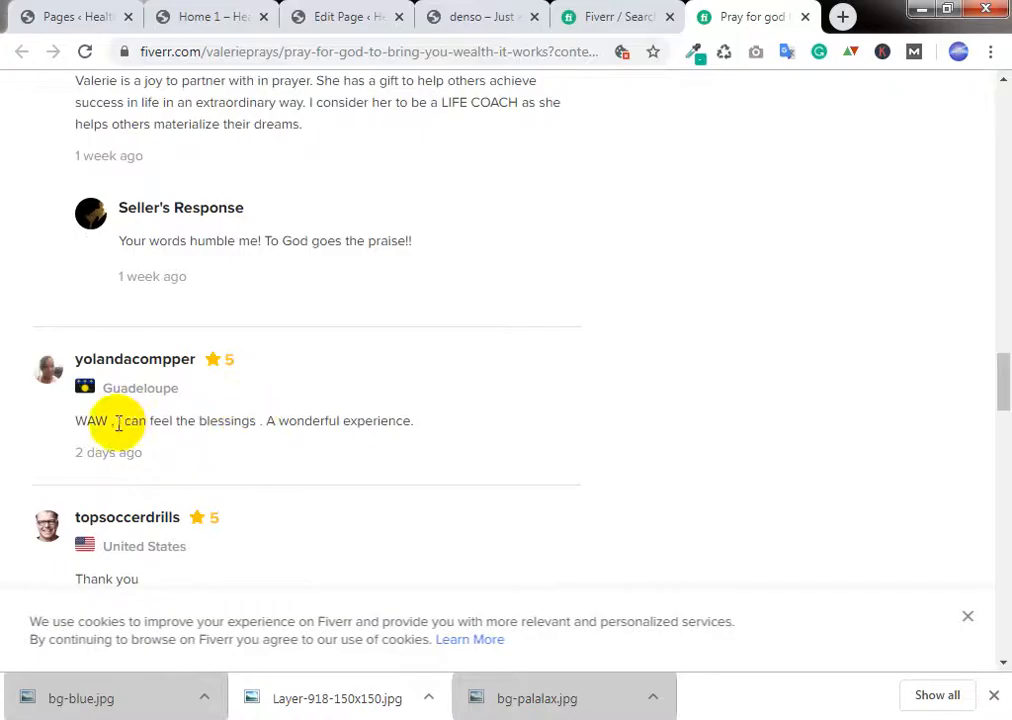
drag(117, 422, 393, 440)
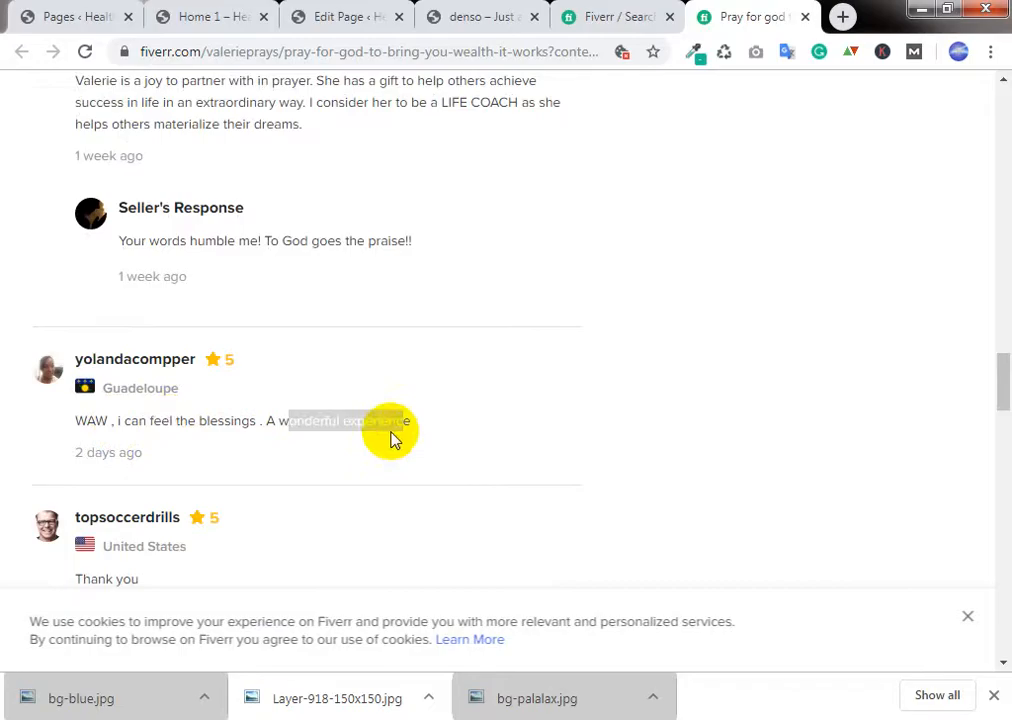
triple_click(201, 422)
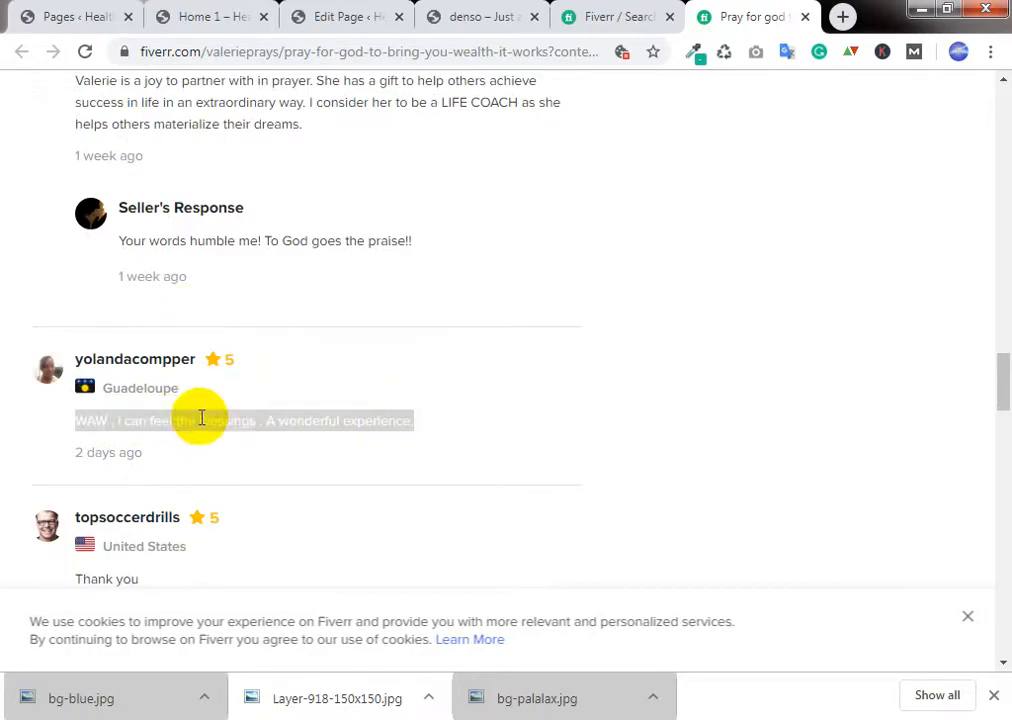
scroll(201, 418, down, 5)
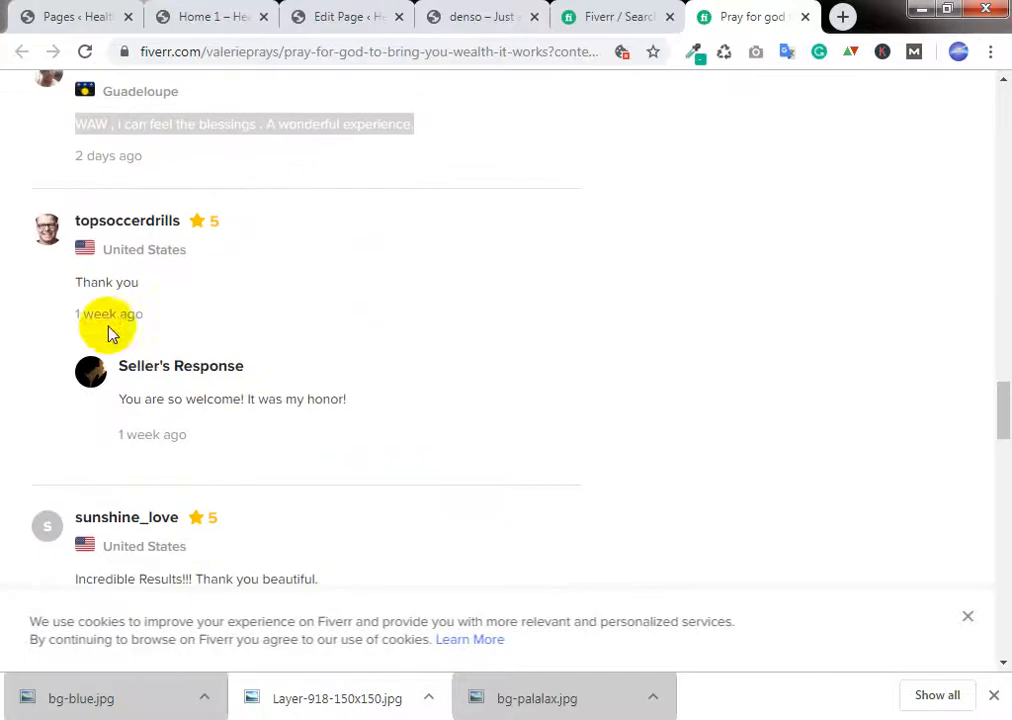
drag(98, 381, 173, 382)
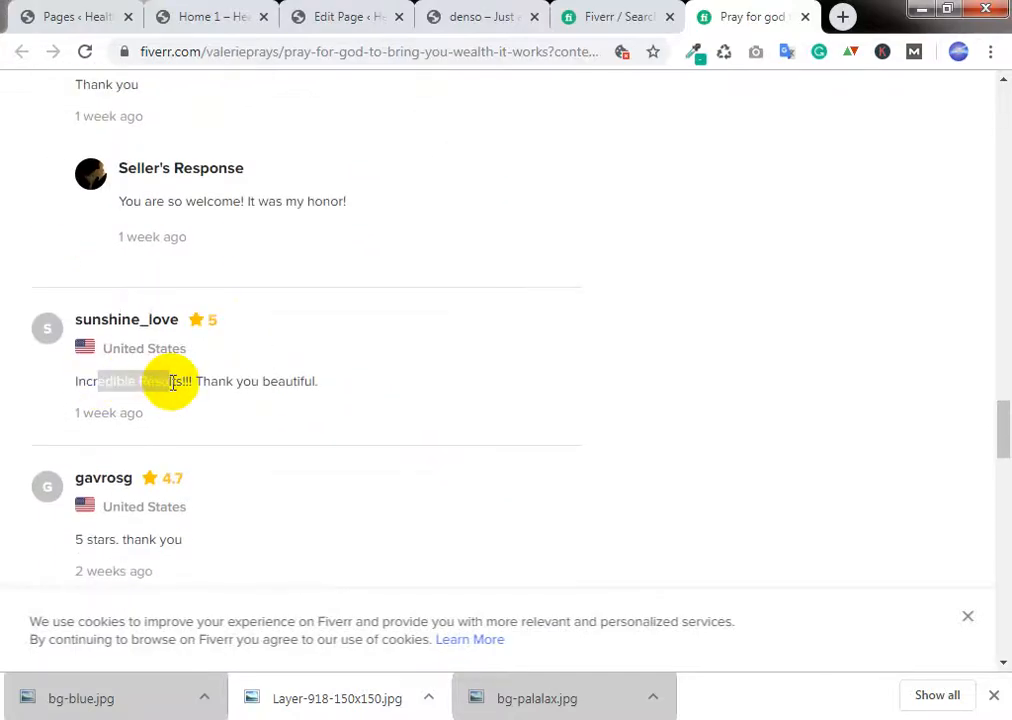
scroll(226, 377, down, 1)
drag(91, 442, 200, 450)
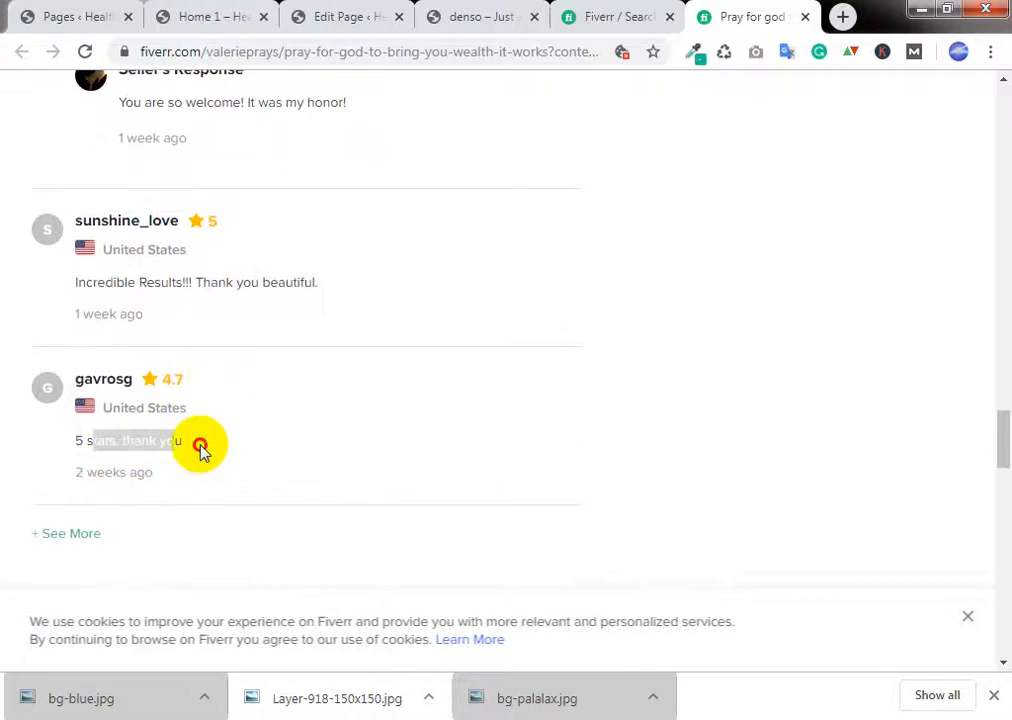
scroll(200, 450, down, 4)
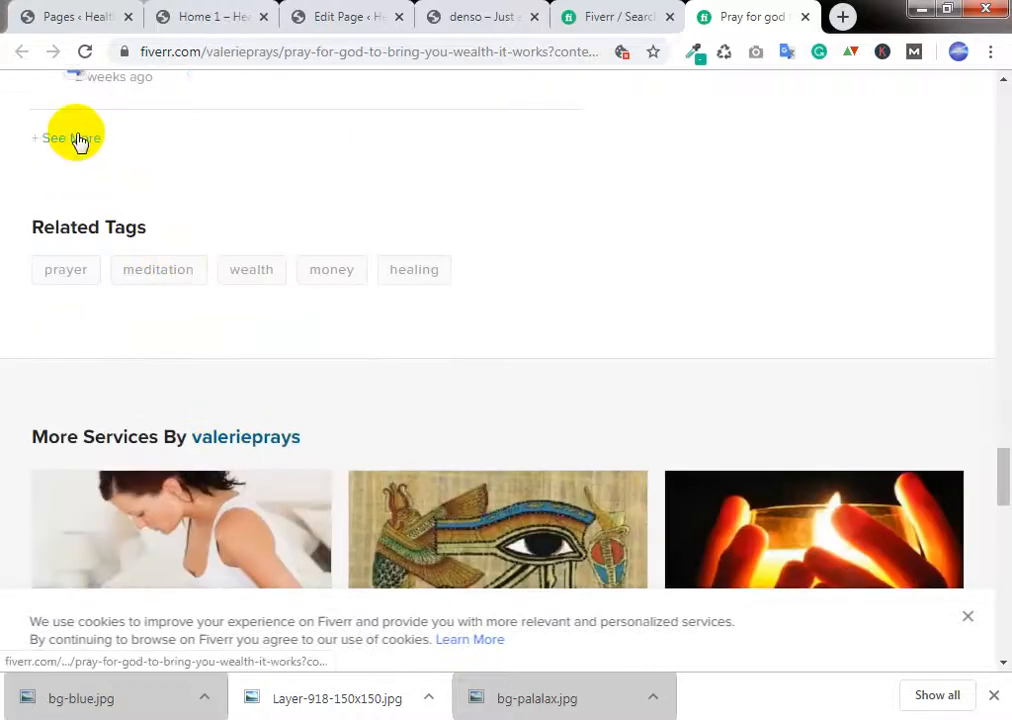
Step: Load more reviews of the prayer gig and read the additional buyers' comments and star ratings
click(80, 140)
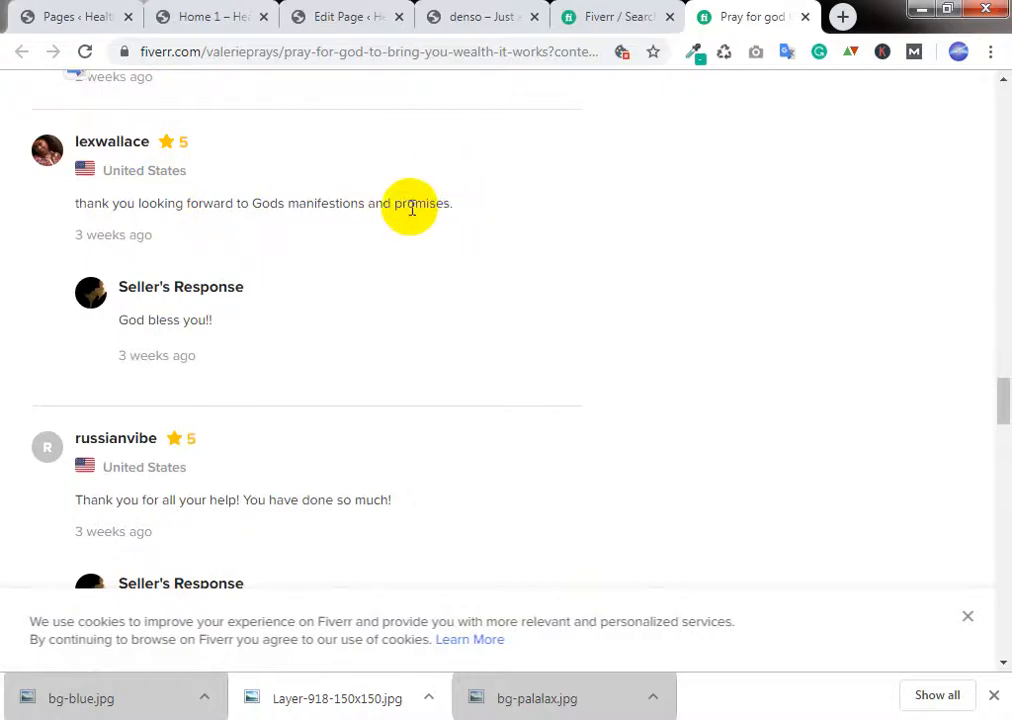
scroll(418, 233, down, 3)
scroll(424, 215, up, 1)
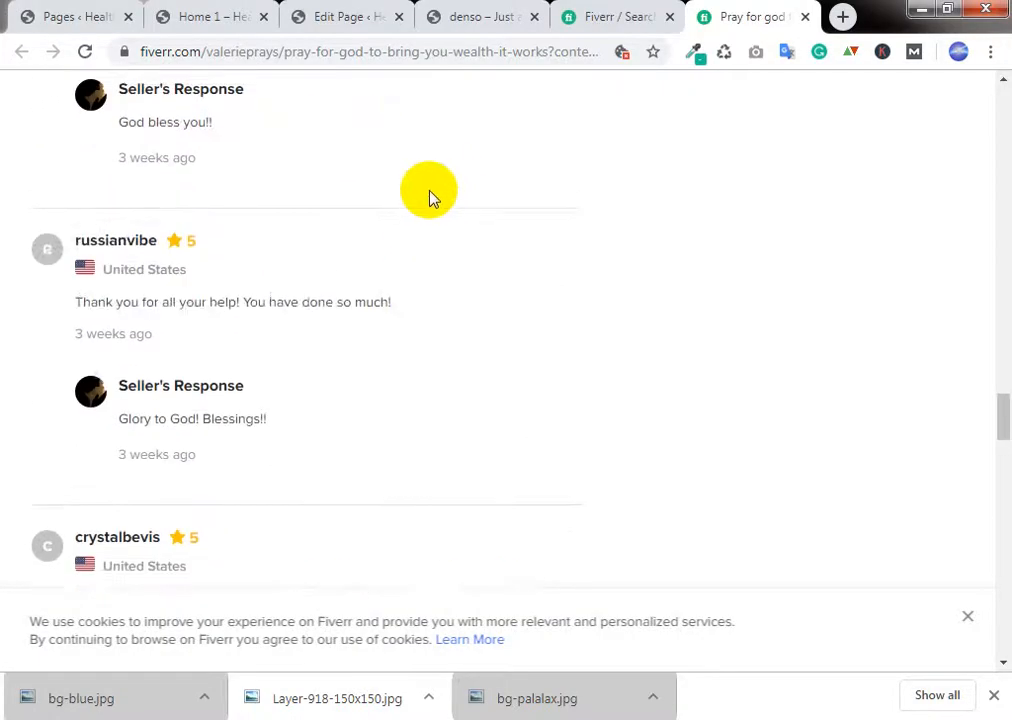
scroll(428, 196, down, 2)
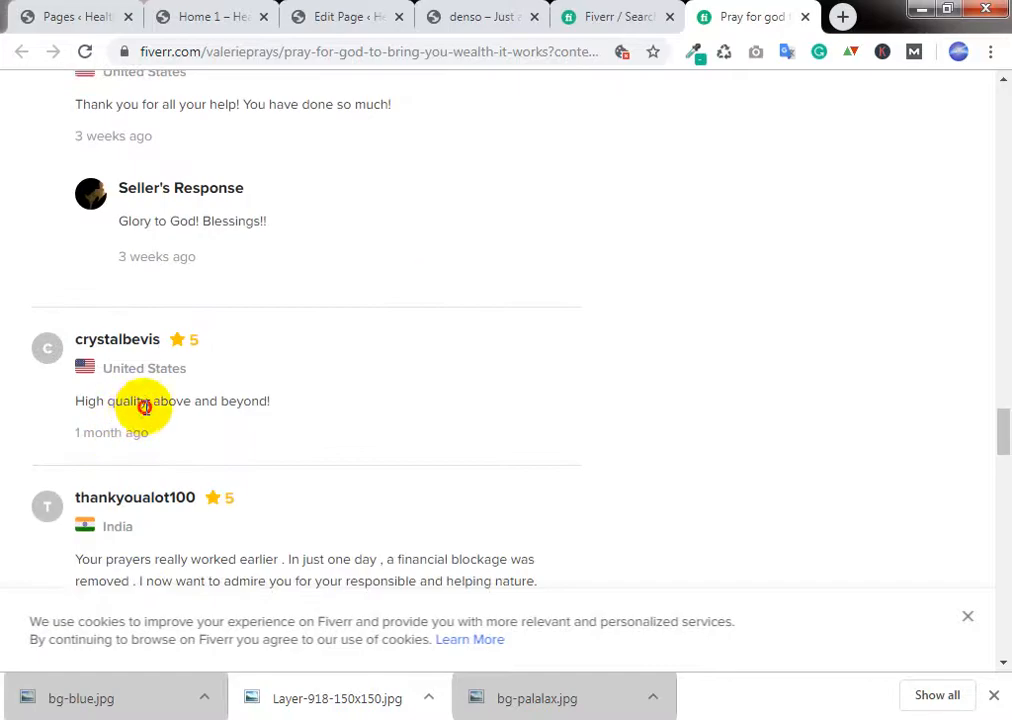
drag(152, 402, 183, 410)
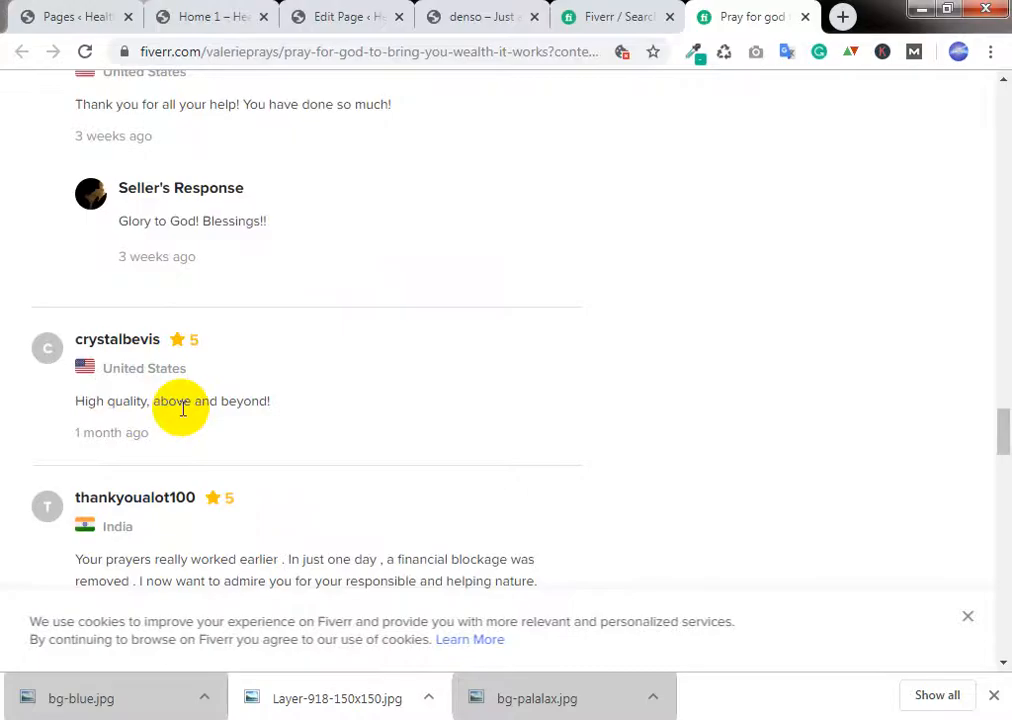
scroll(190, 412, down, 3)
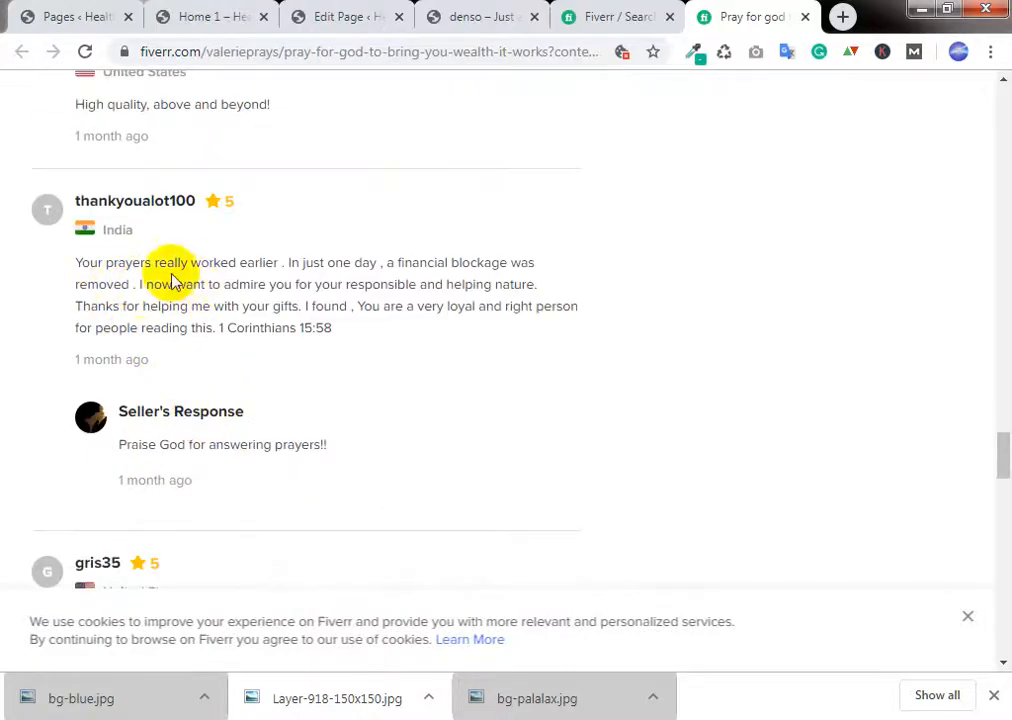
drag(170, 262, 356, 263)
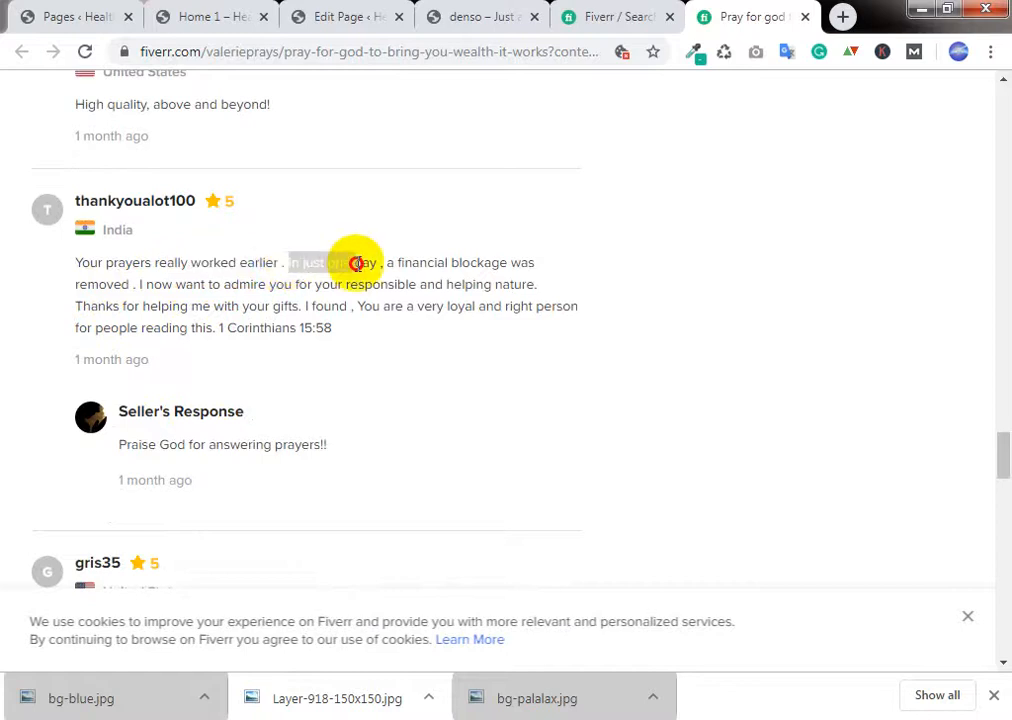
click(364, 262)
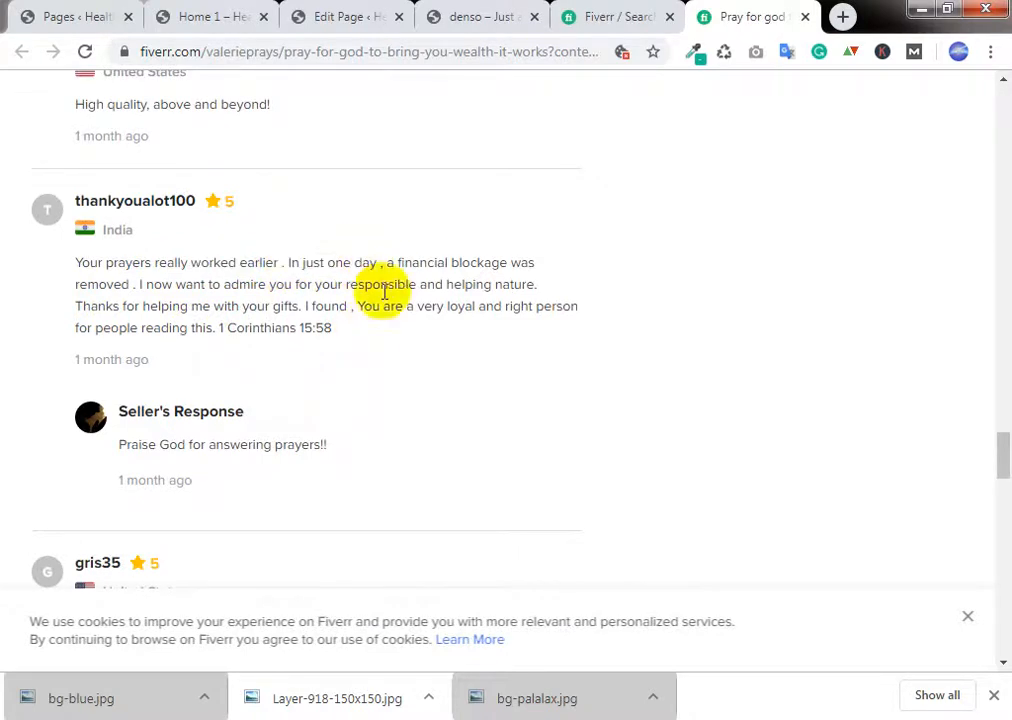
drag(235, 202, 203, 207)
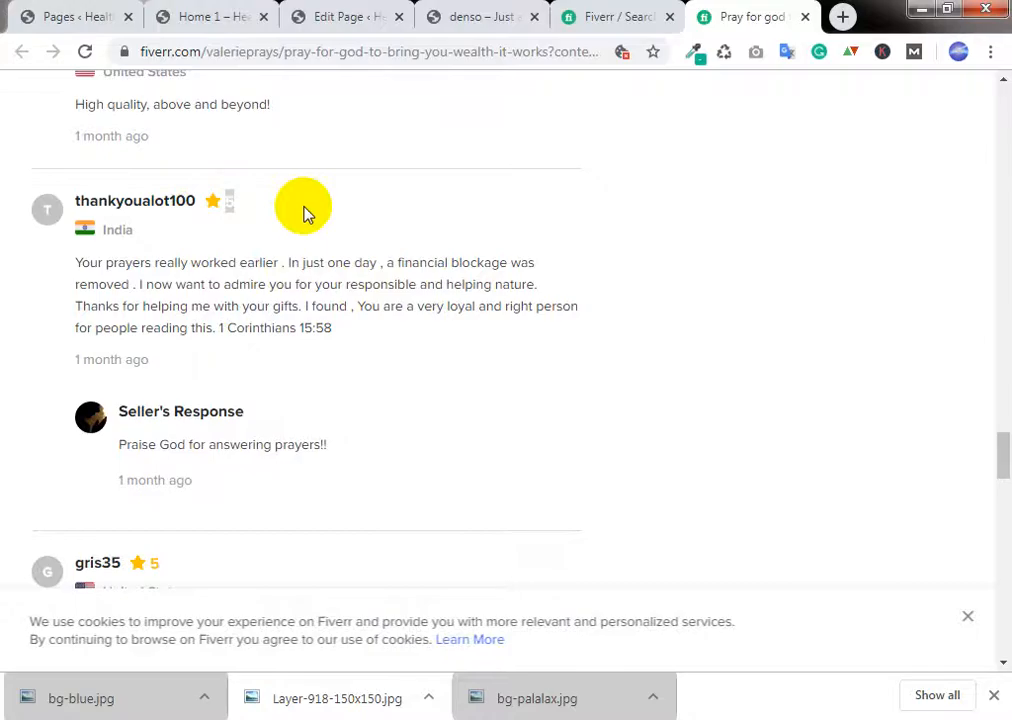
Step: Examine the prayer seller's profile for the review count, average response time and recent delivery
scroll(343, 323, up, 5)
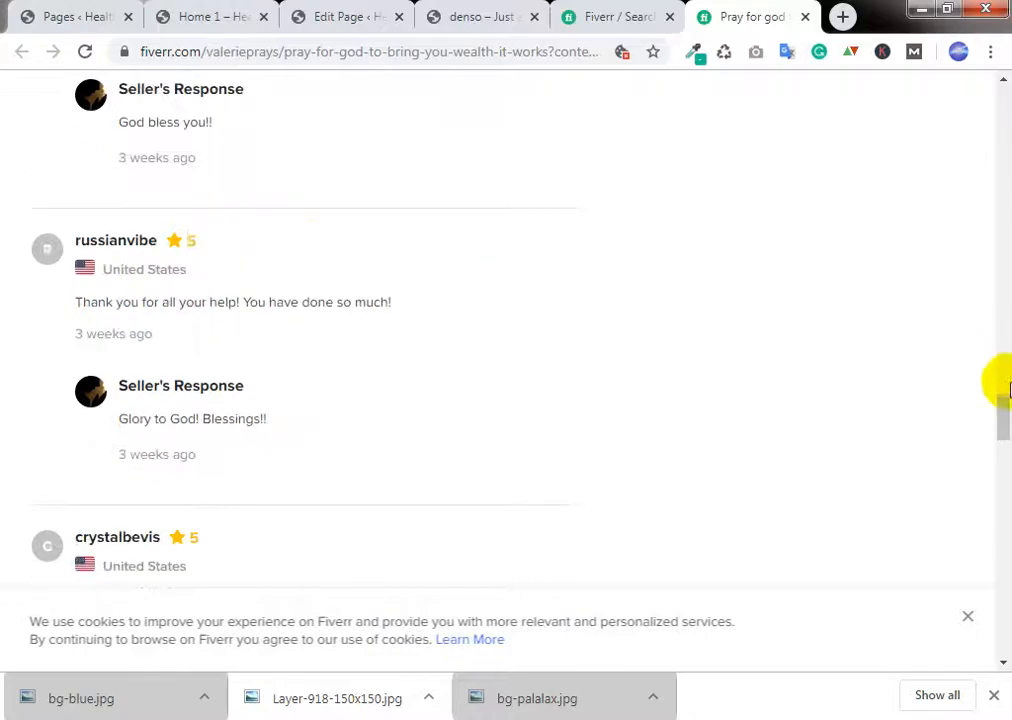
drag(1006, 392, 1001, 102)
scroll(469, 356, down, 5)
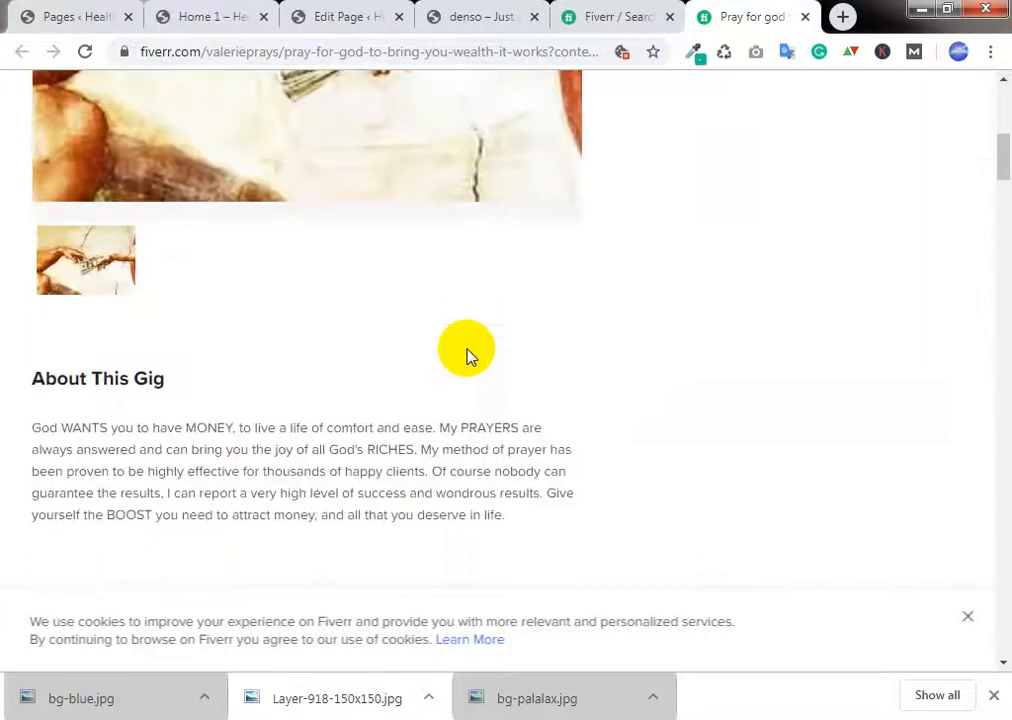
scroll(469, 350, down, 7)
scroll(468, 339, up, 4)
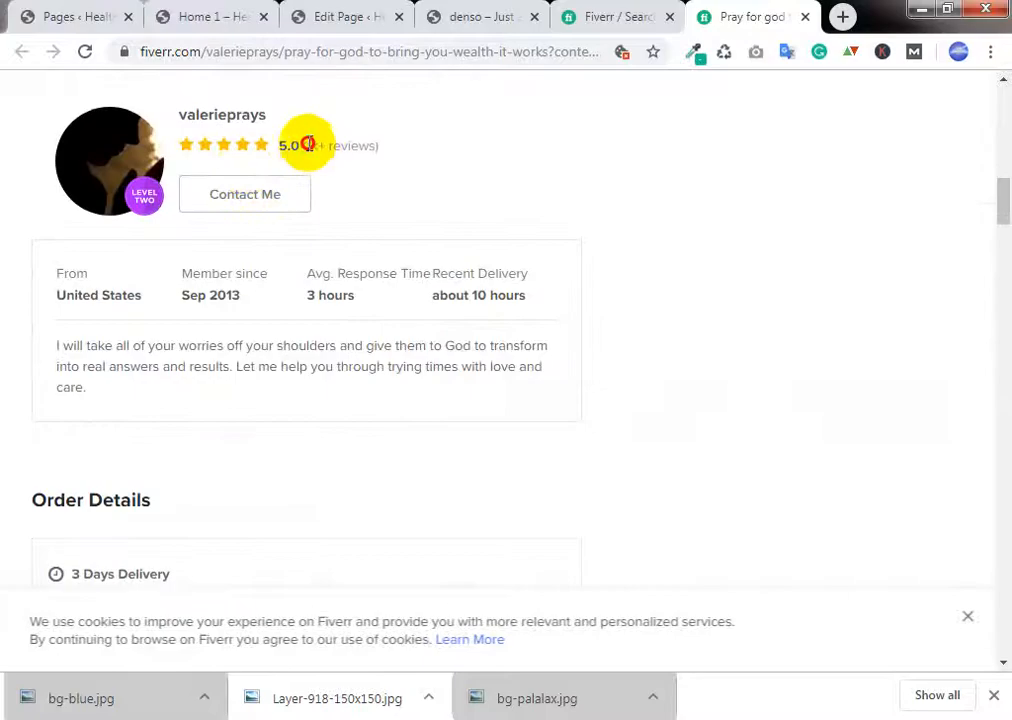
drag(307, 143, 382, 149)
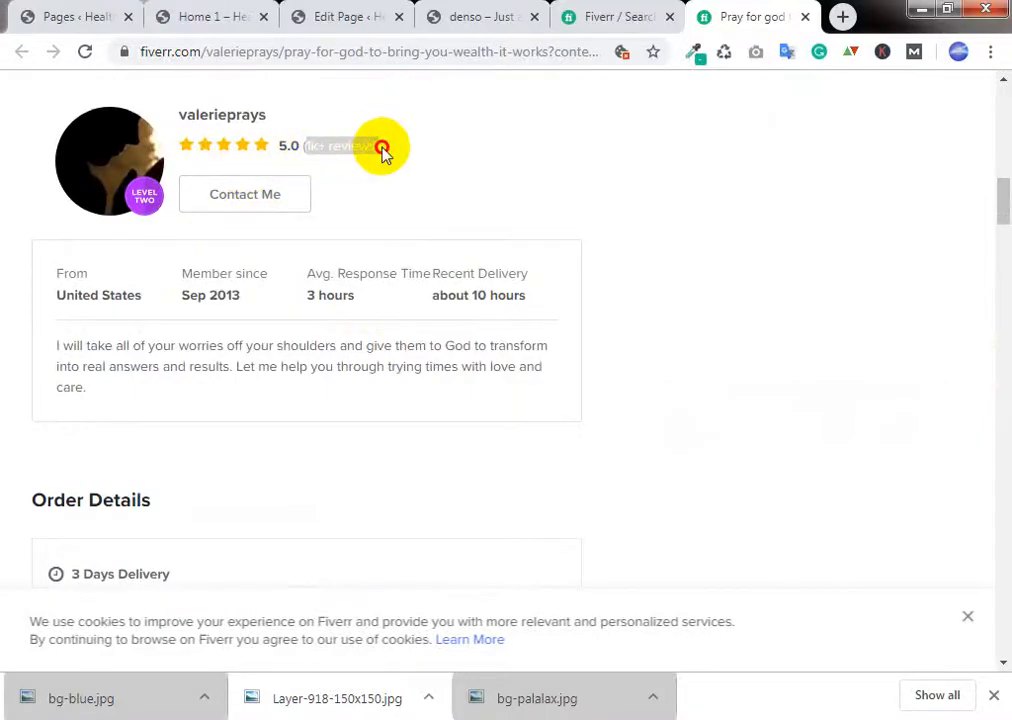
click(318, 146)
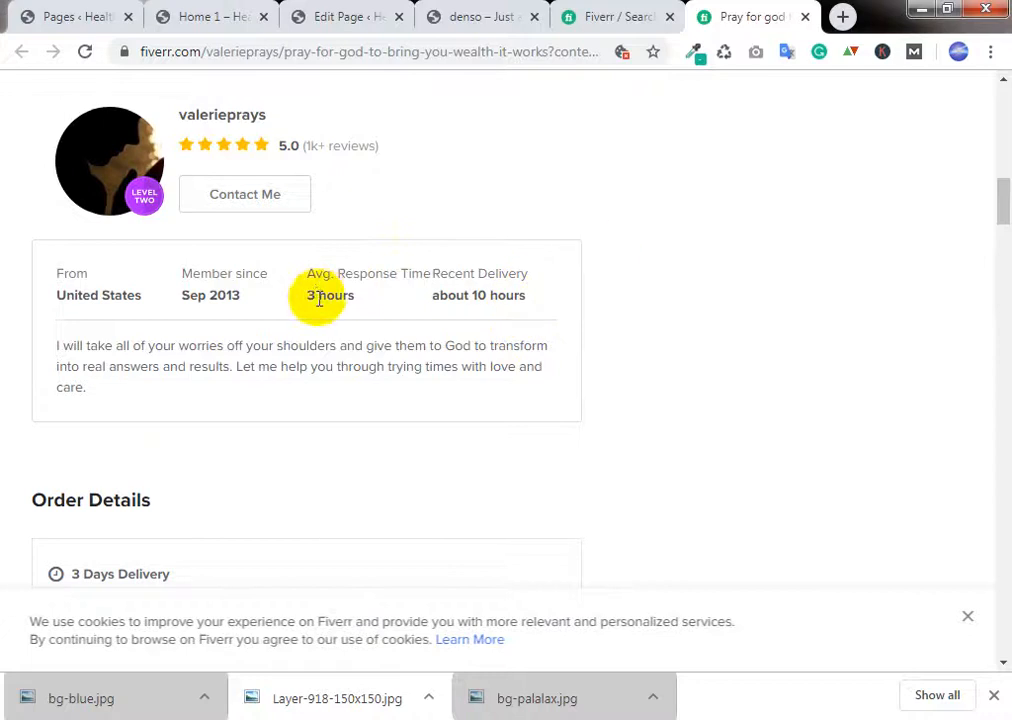
mouse_move(319, 299)
mouse_down()
mouse_move(351, 300)
mouse_move(321, 295)
mouse_up()
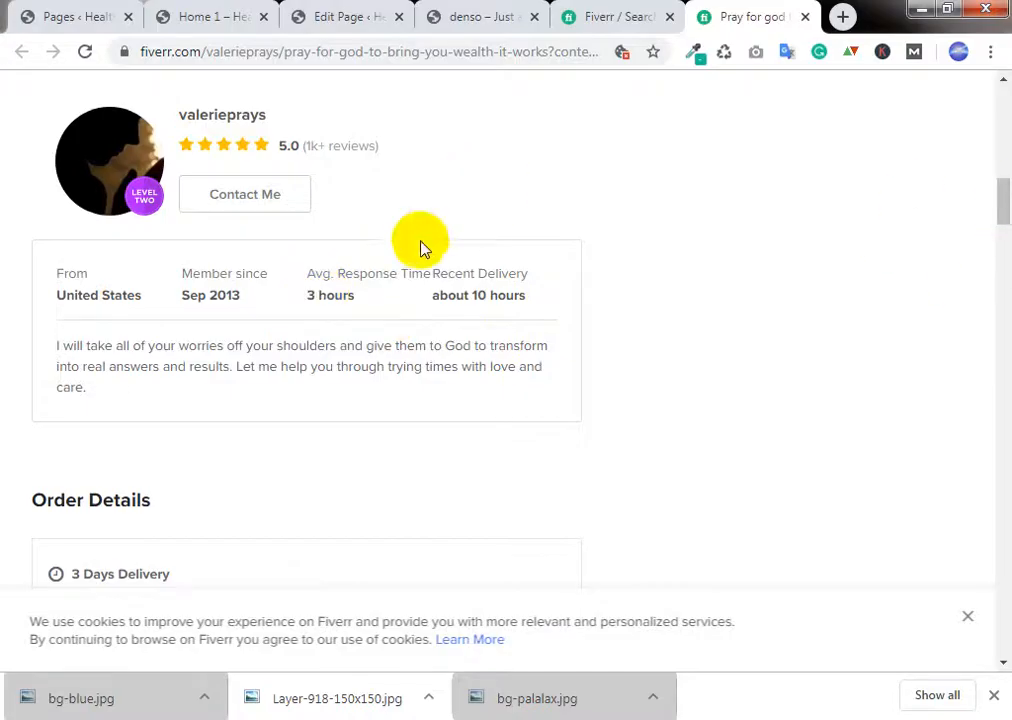
drag(311, 294, 358, 300)
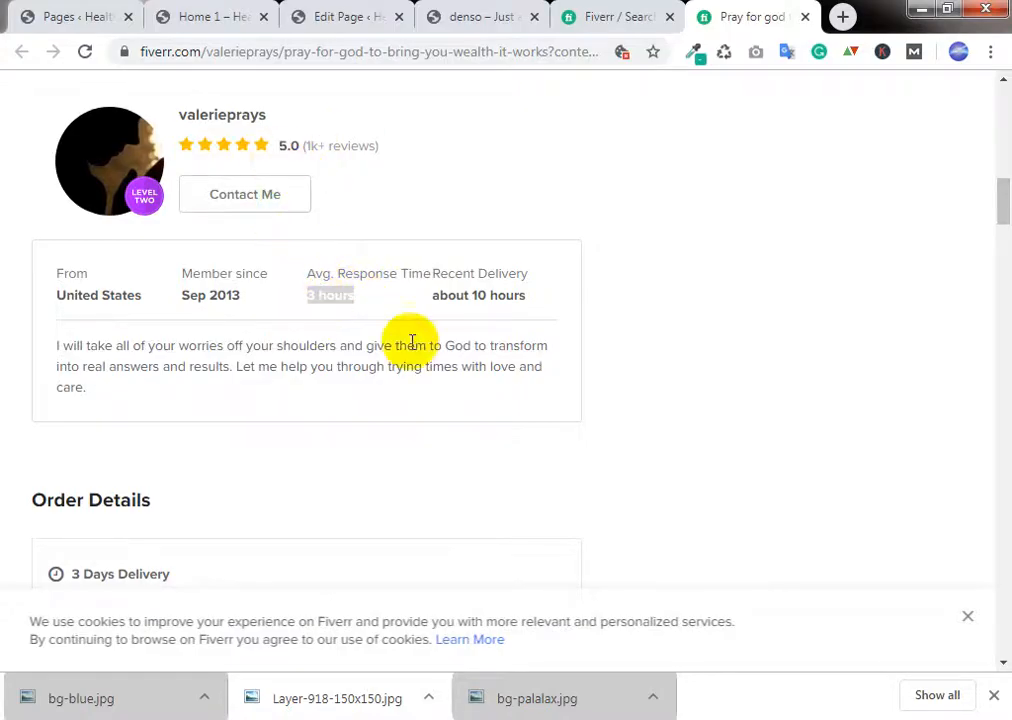
mouse_move(1006, 212)
mouse_down()
mouse_move(1003, 266)
mouse_move(1008, 203)
mouse_move(996, 192)
mouse_up()
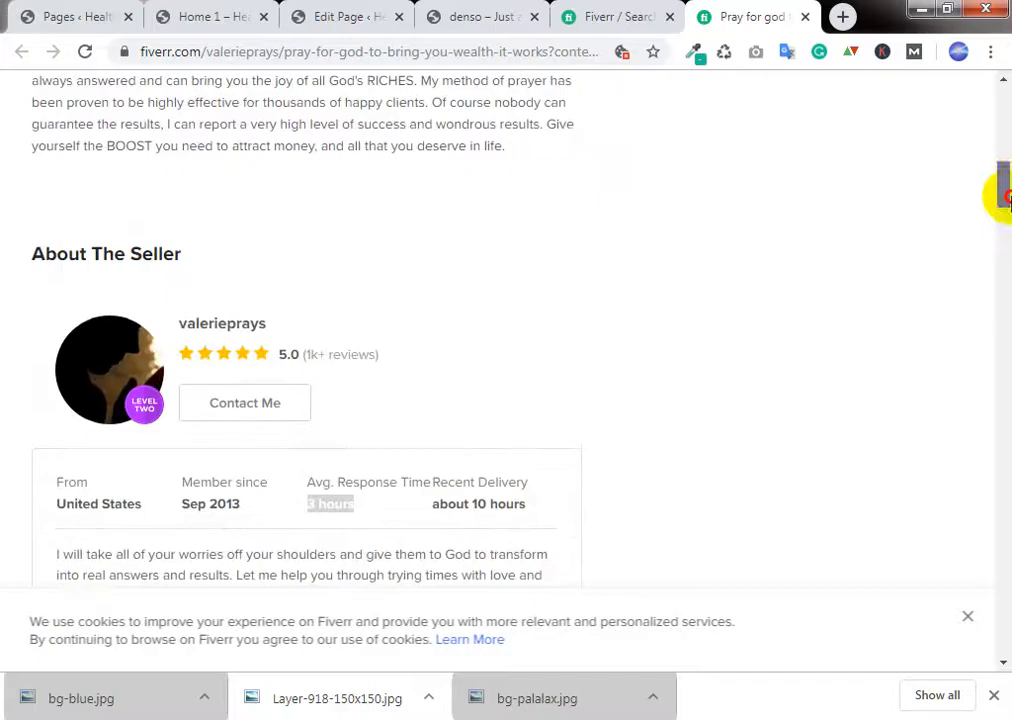
scroll(483, 384, down, 2)
drag(472, 408, 549, 415)
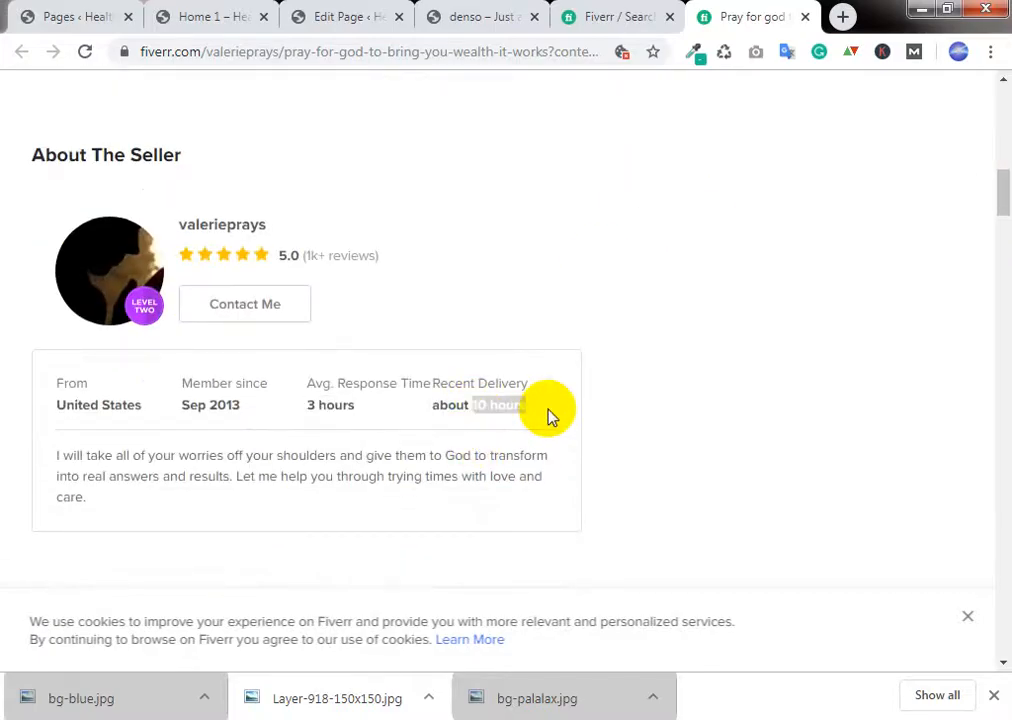
Step: Load further buyer reviews below the last seller's response and read through them
drag(1006, 273, 1006, 500)
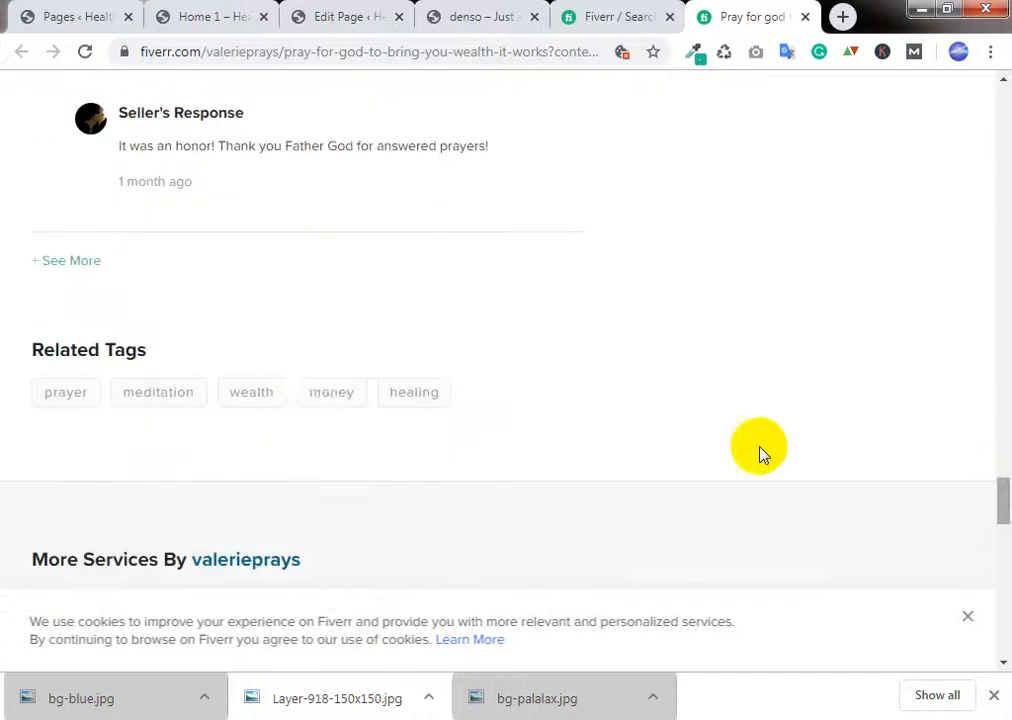
drag(140, 147, 199, 155)
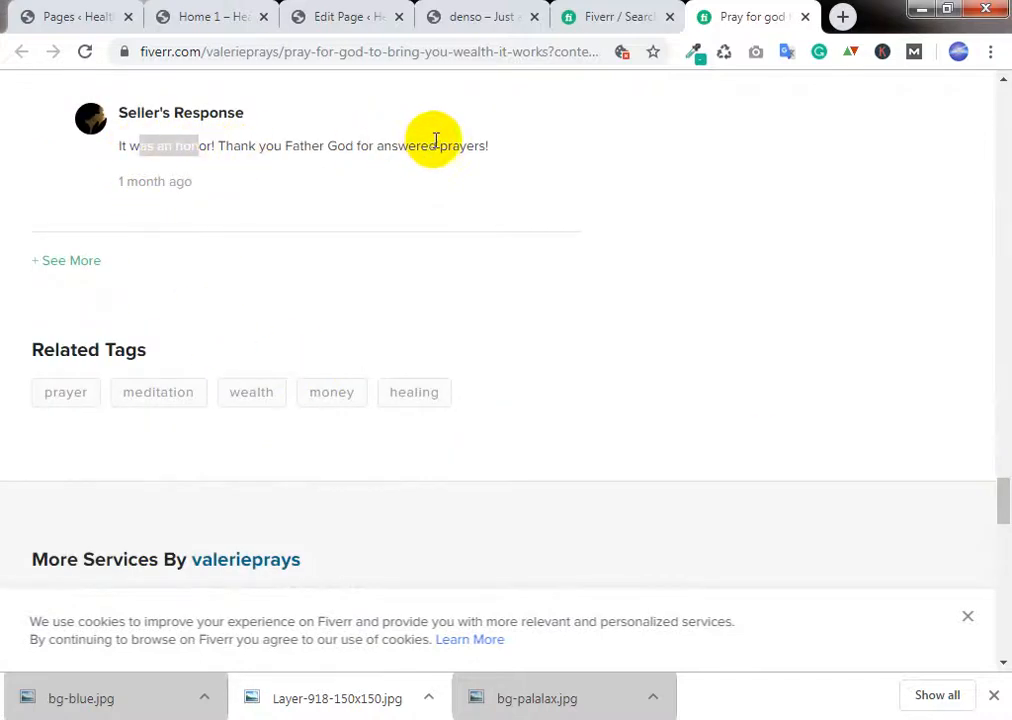
click(76, 260)
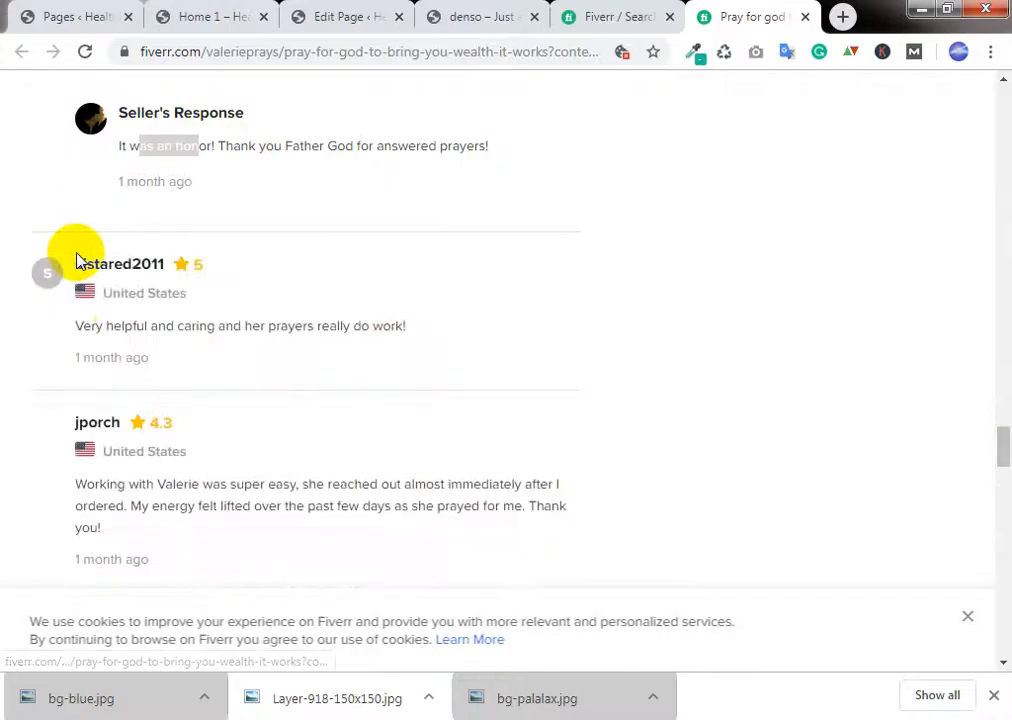
scroll(305, 314, down, 2)
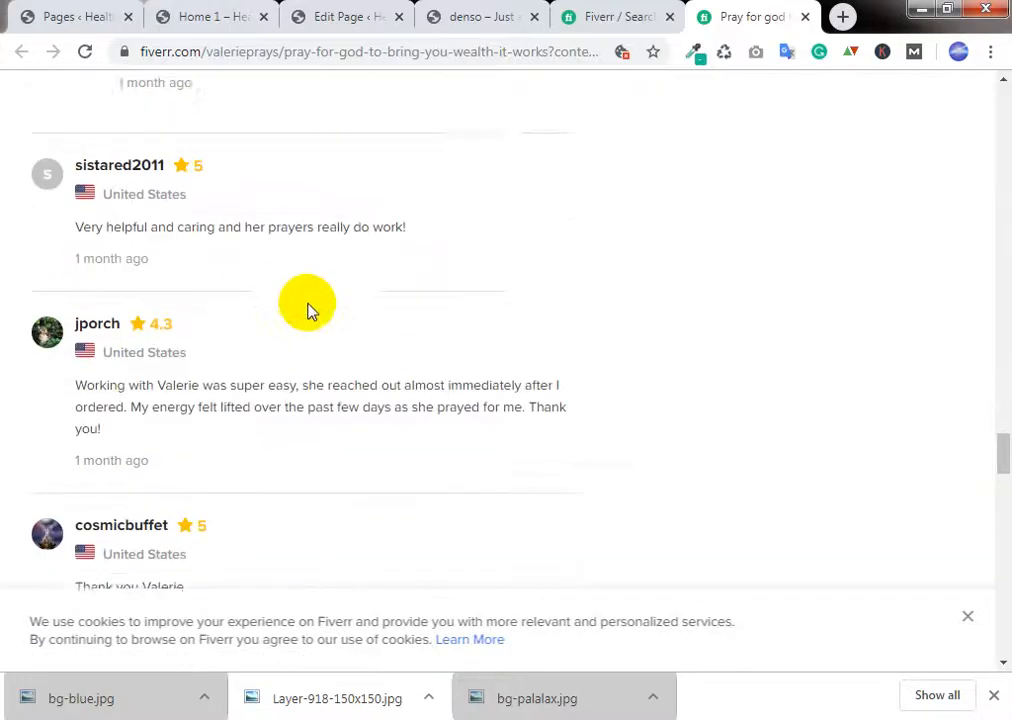
scroll(303, 303, down, 4)
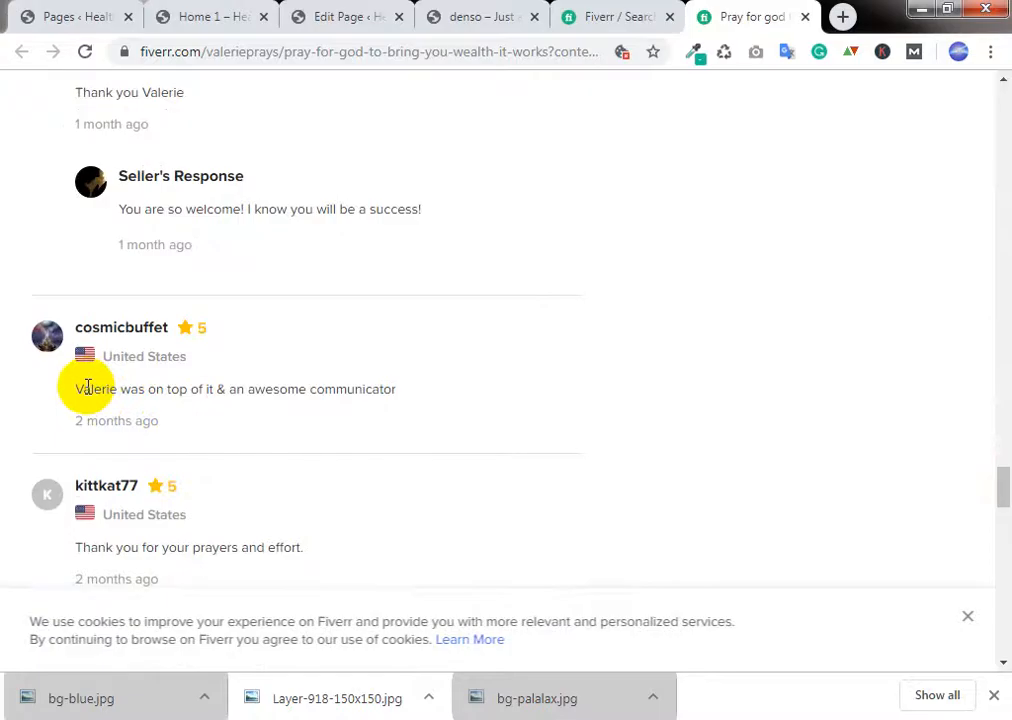
scroll(130, 385, down, 1)
scroll(205, 450, down, 1)
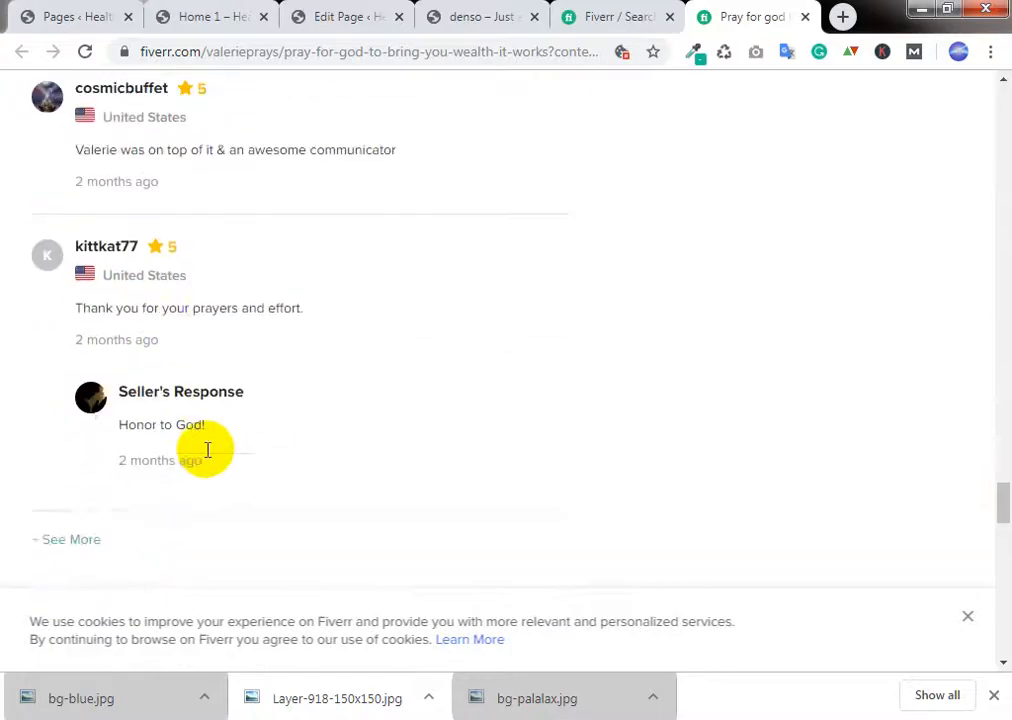
scroll(207, 450, down, 1)
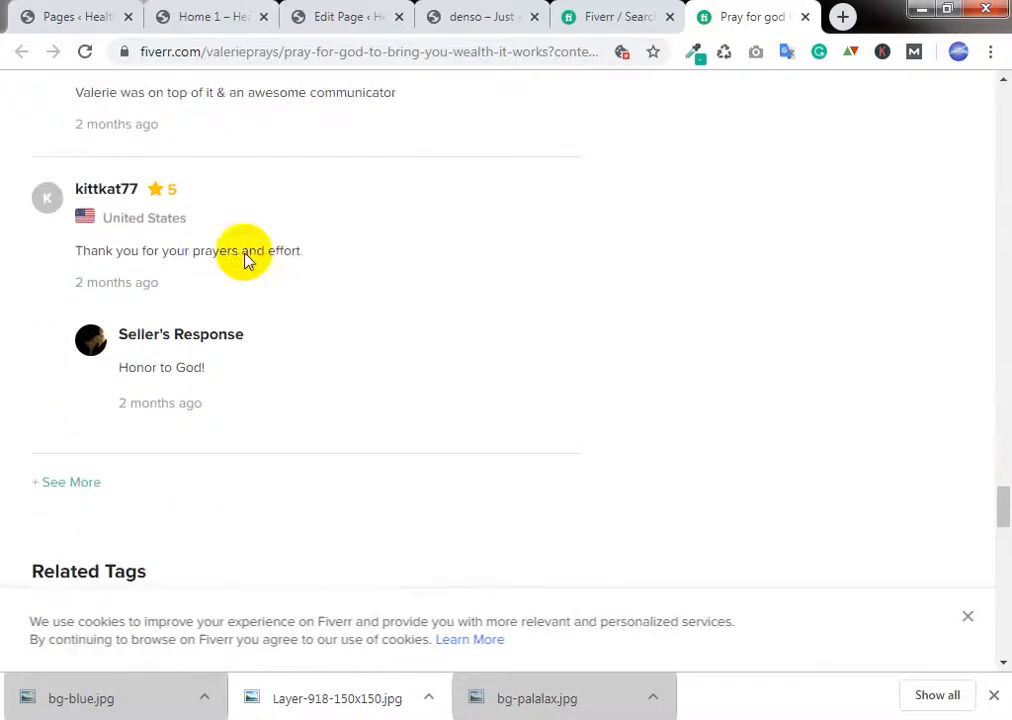
Step: Load one more batch of the prayer gig's reviews and read the older comments
click(76, 492)
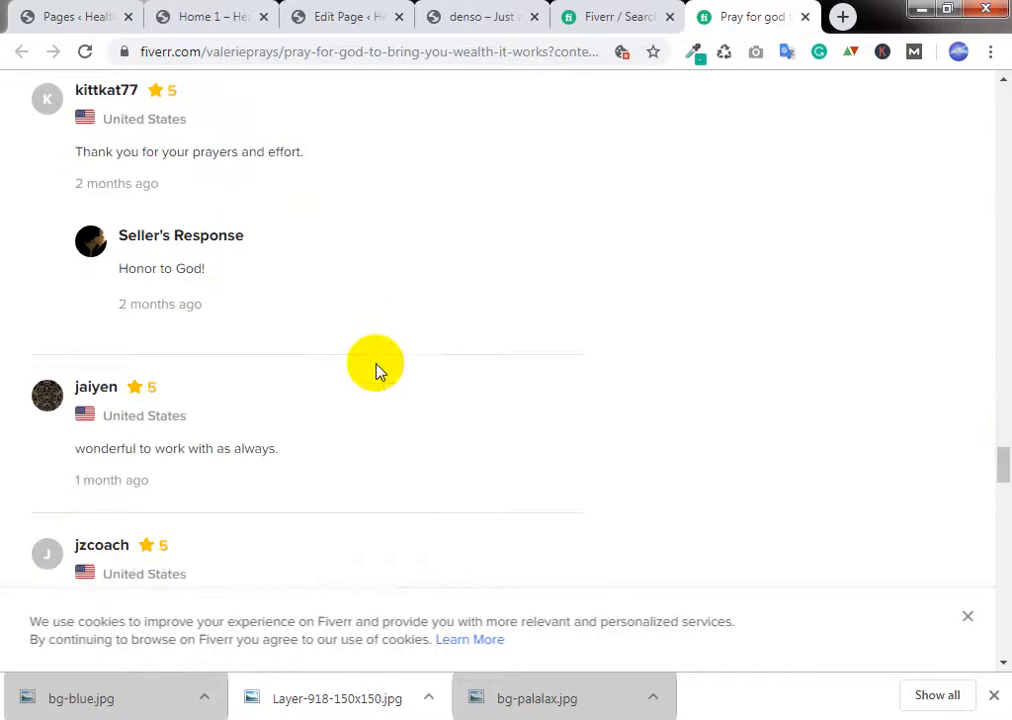
scroll(377, 372, down, 2)
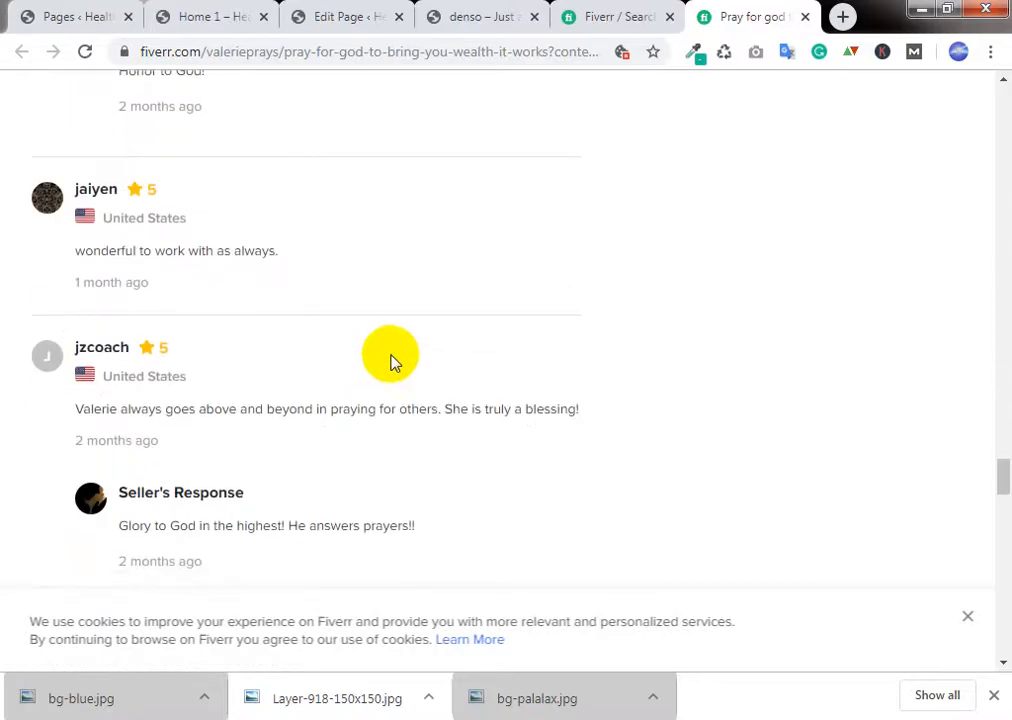
scroll(390, 365, down, 3)
scroll(387, 370, down, 3)
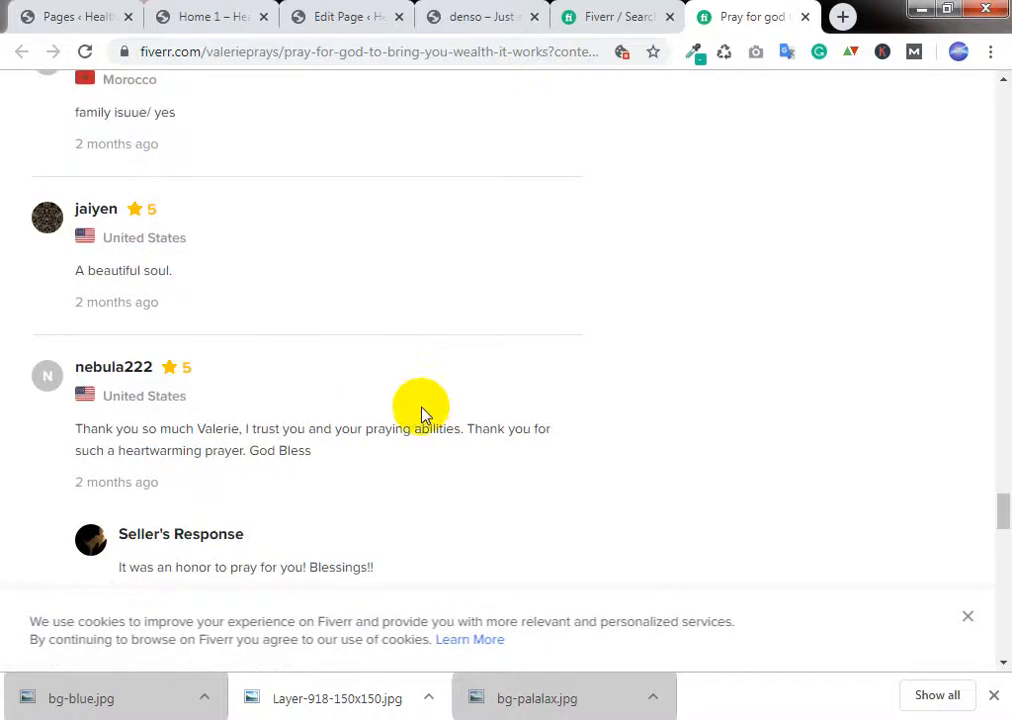
Step: Close the Fiverr search results and the prayer gig page
click(655, 17)
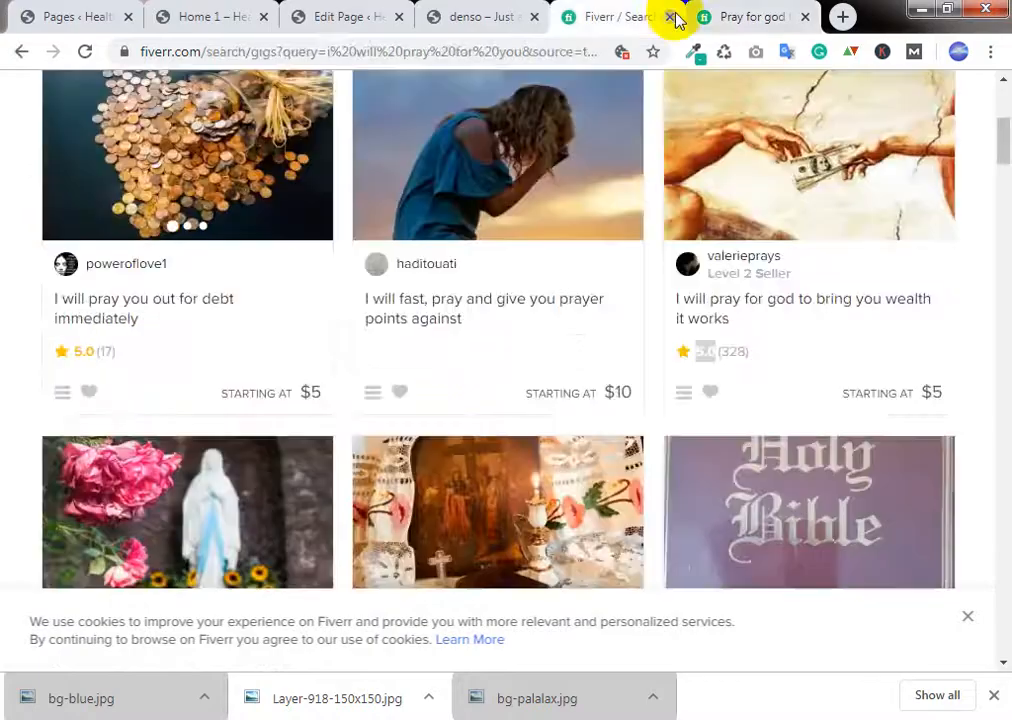
click(670, 17)
click(676, 17)
Step: Compare the three-banner row on the Home 1 page with the same row in the Denso demo
click(410, 14)
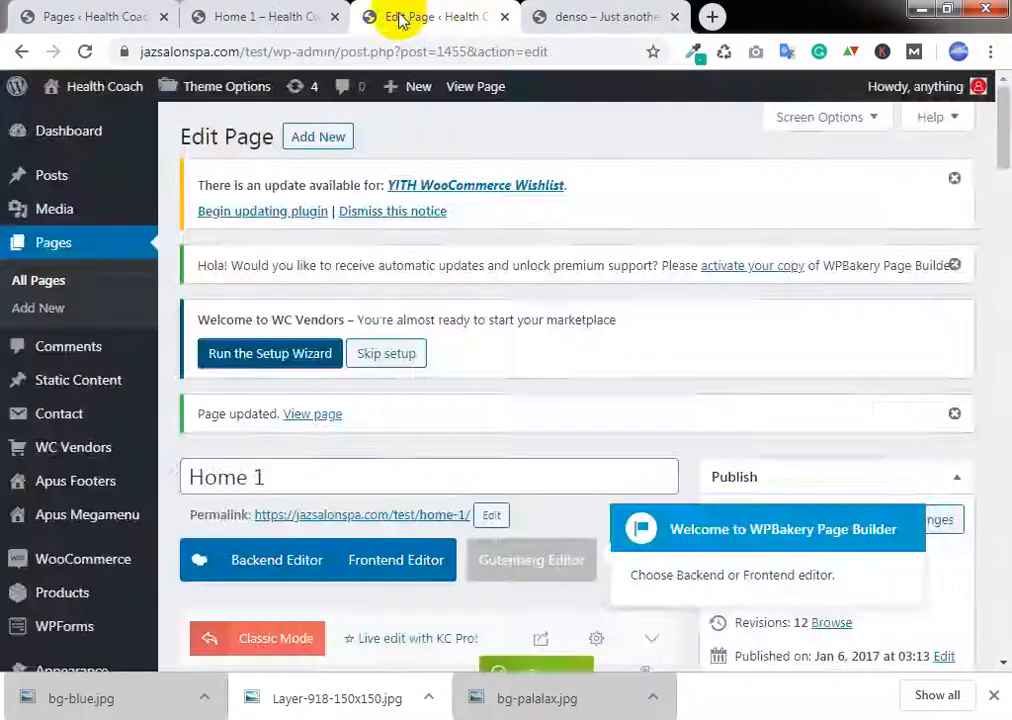
click(262, 10)
scroll(357, 386, down, 3)
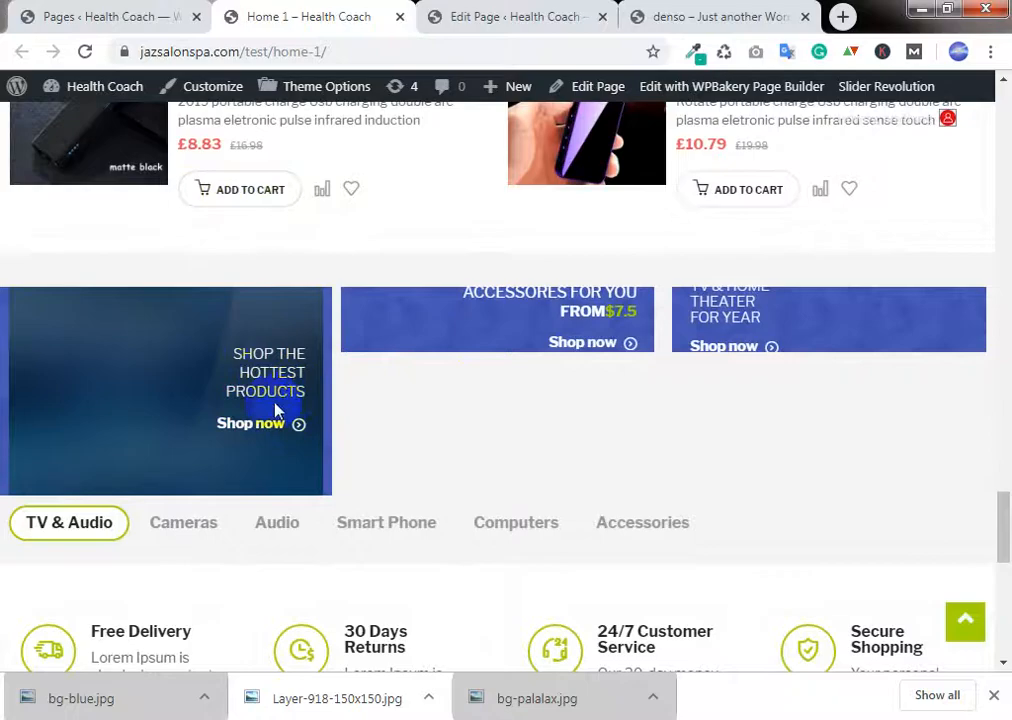
click(515, 17)
click(700, 15)
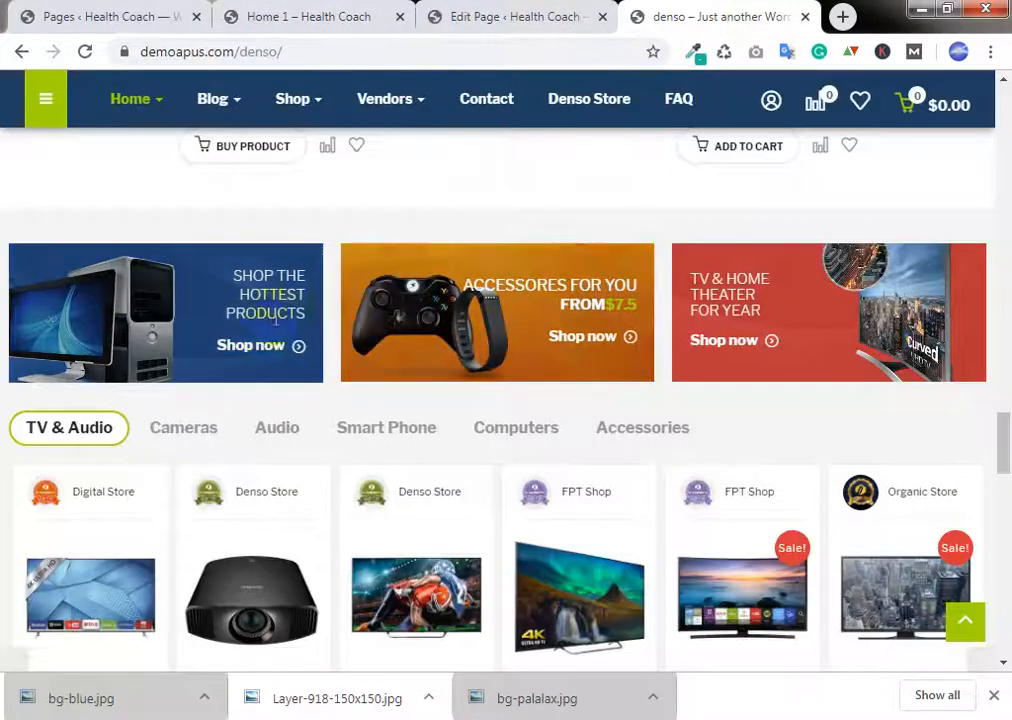
click(390, 12)
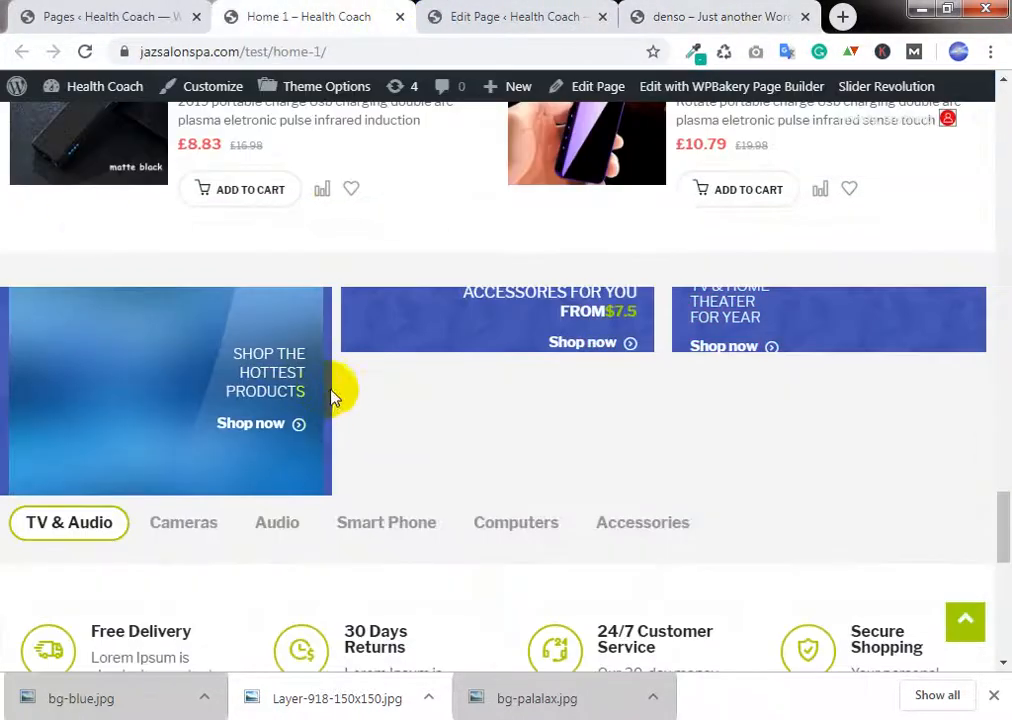
Step: In the Home 1 page editor, remove the background image from the first Apus Banner column's styling and save the column settings
click(519, 12)
scroll(495, 422, down, 10)
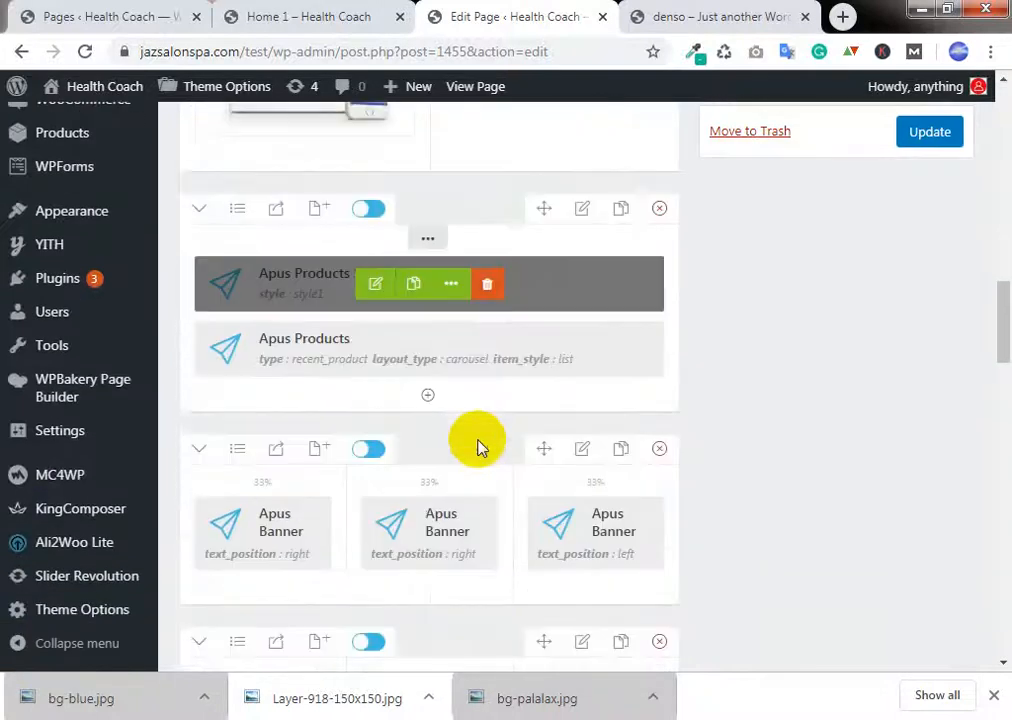
scroll(477, 447, down, 1)
click(258, 405)
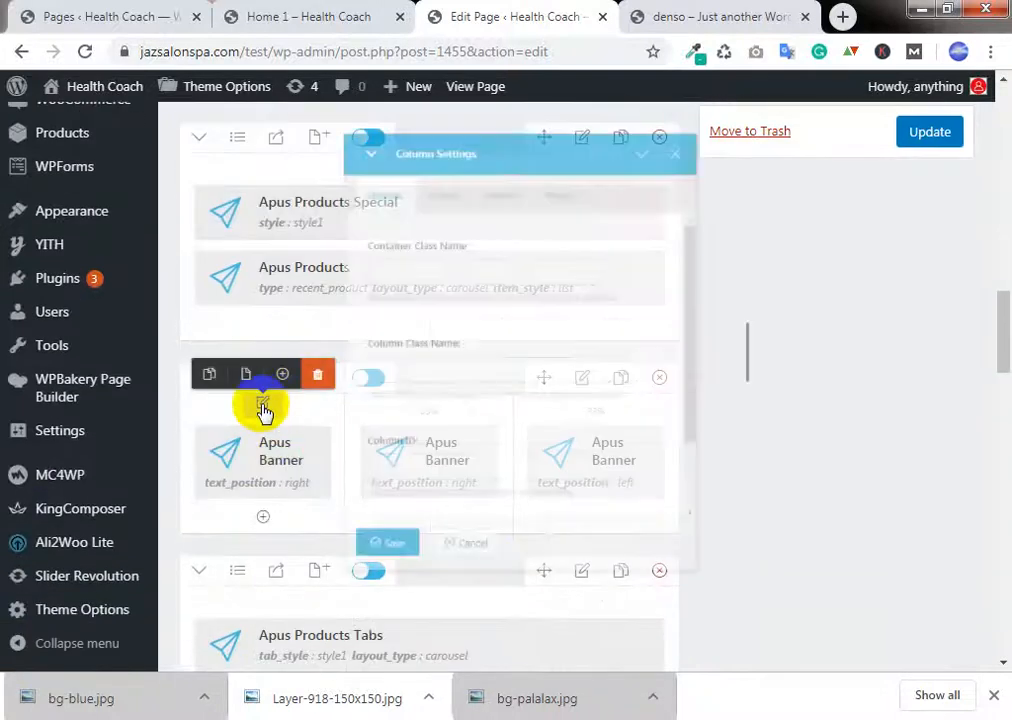
click(440, 152)
scroll(507, 312, down, 3)
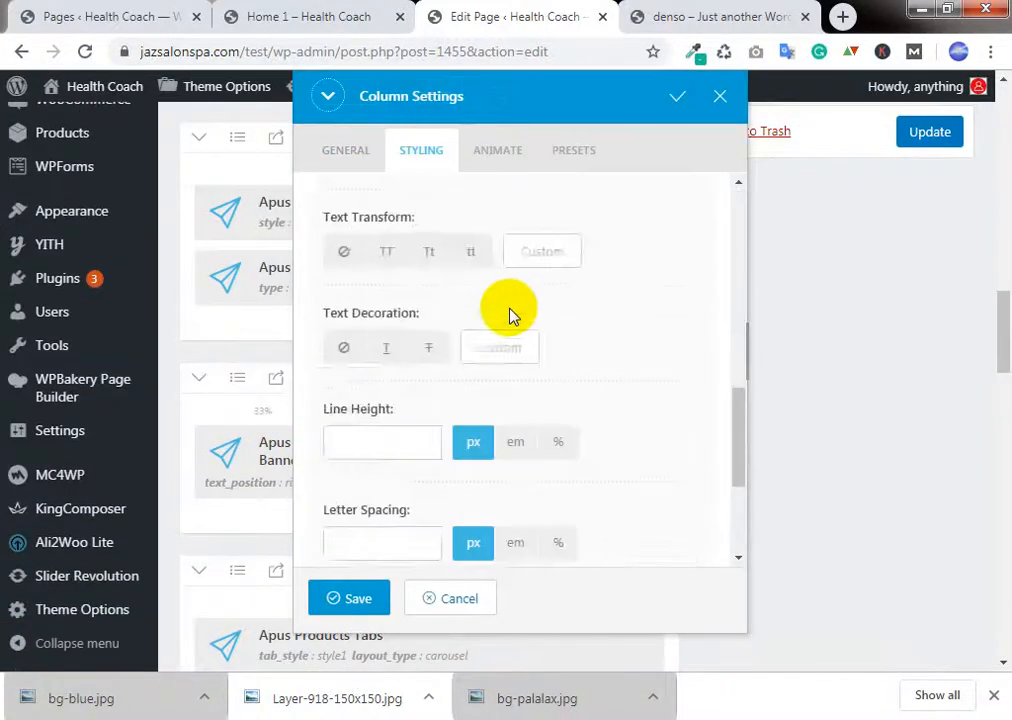
scroll(512, 315, up, 5)
click(445, 247)
scroll(480, 320, down, 5)
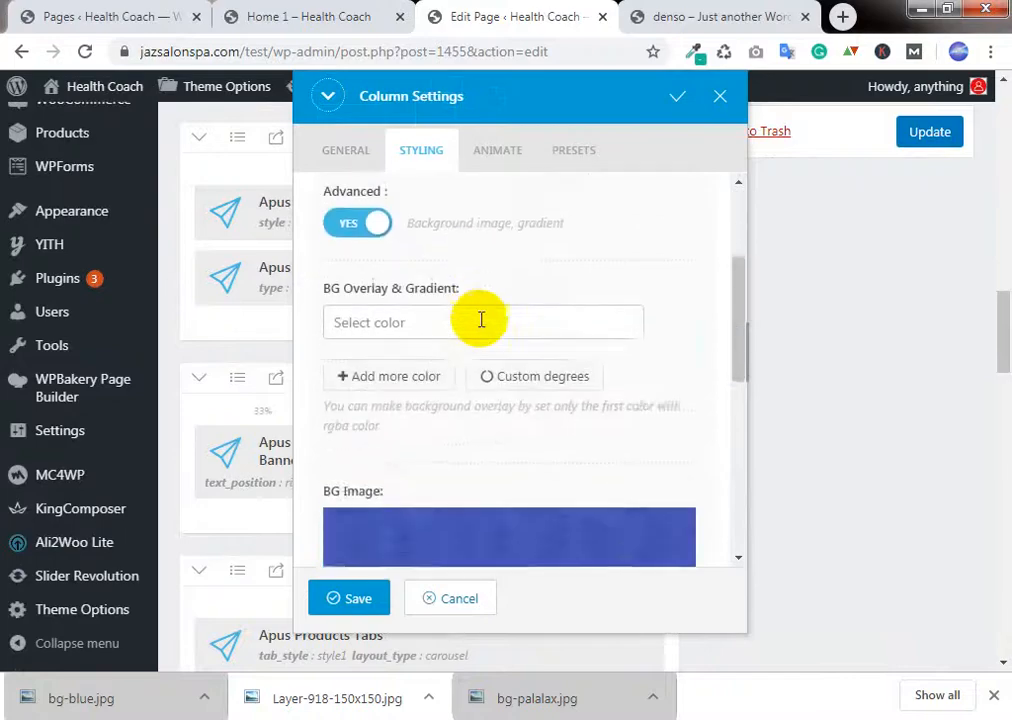
click(682, 336)
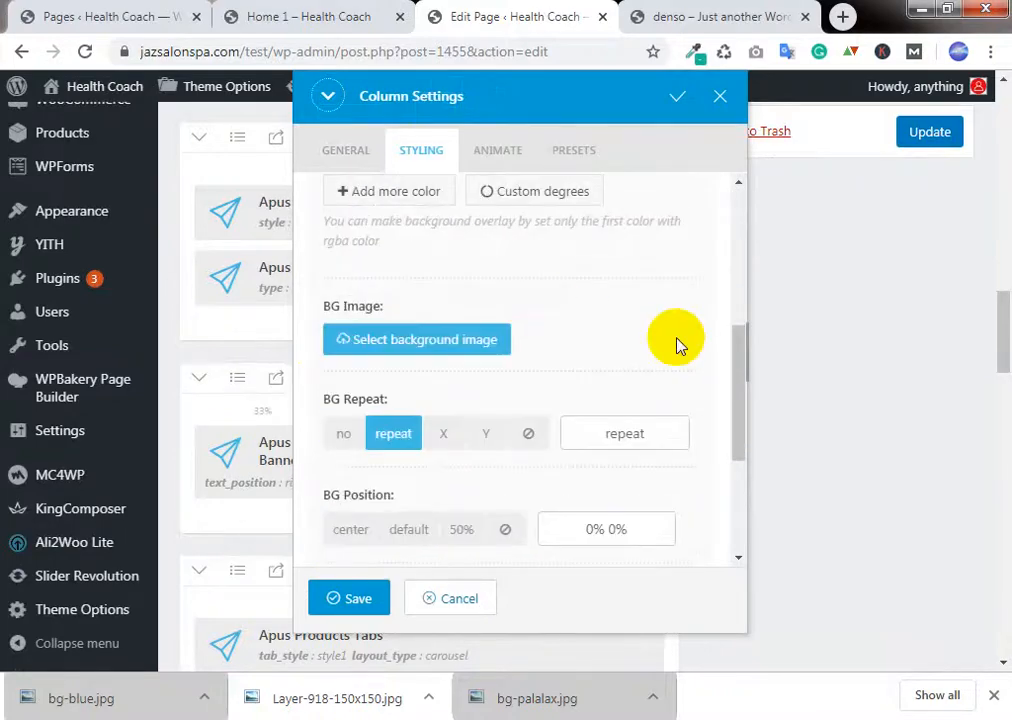
click(352, 600)
Step: Check the banner row on the live Home 1 page and update the edited page
click(308, 14)
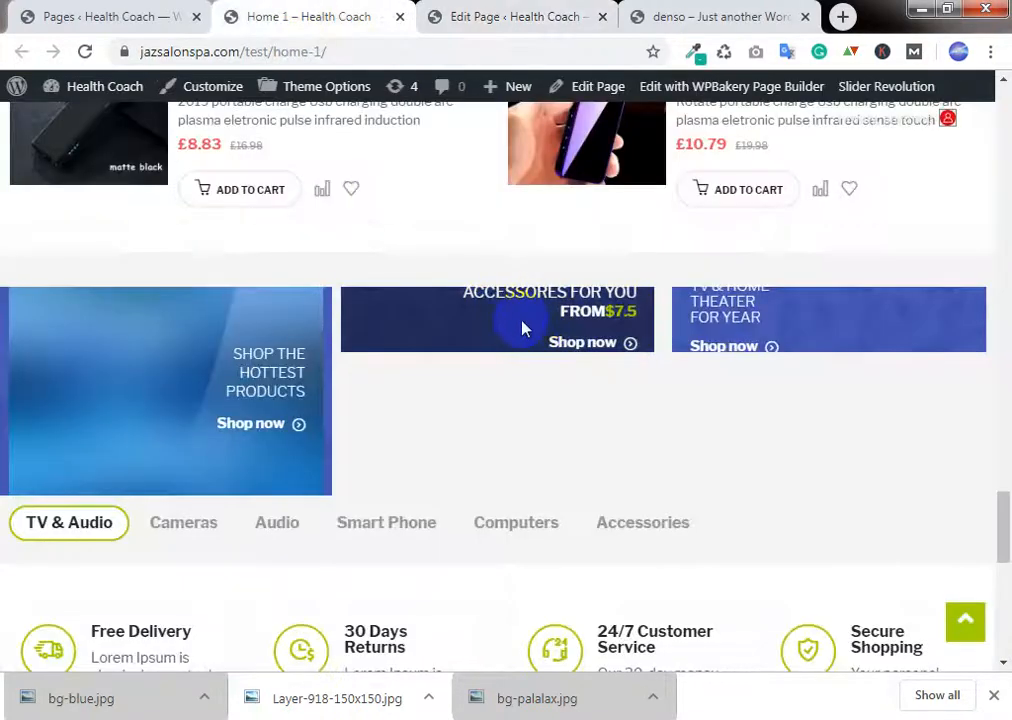
click(440, 12)
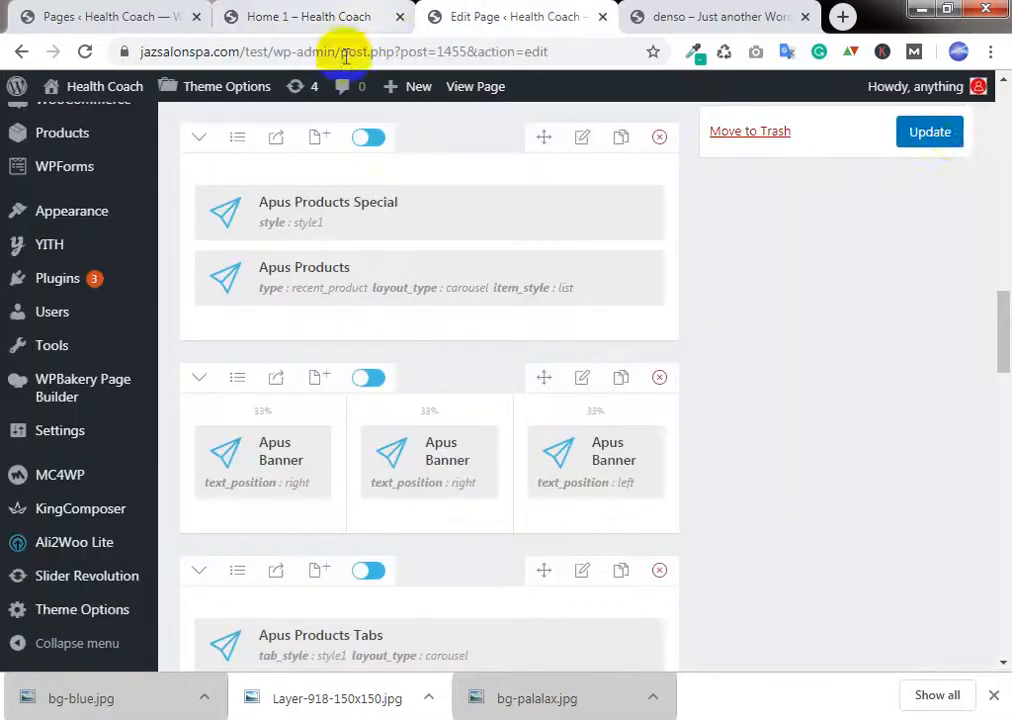
click(930, 132)
Step: Compare the product tabs and the sections below the banners on Home 1 with the Denso demo
click(322, 14)
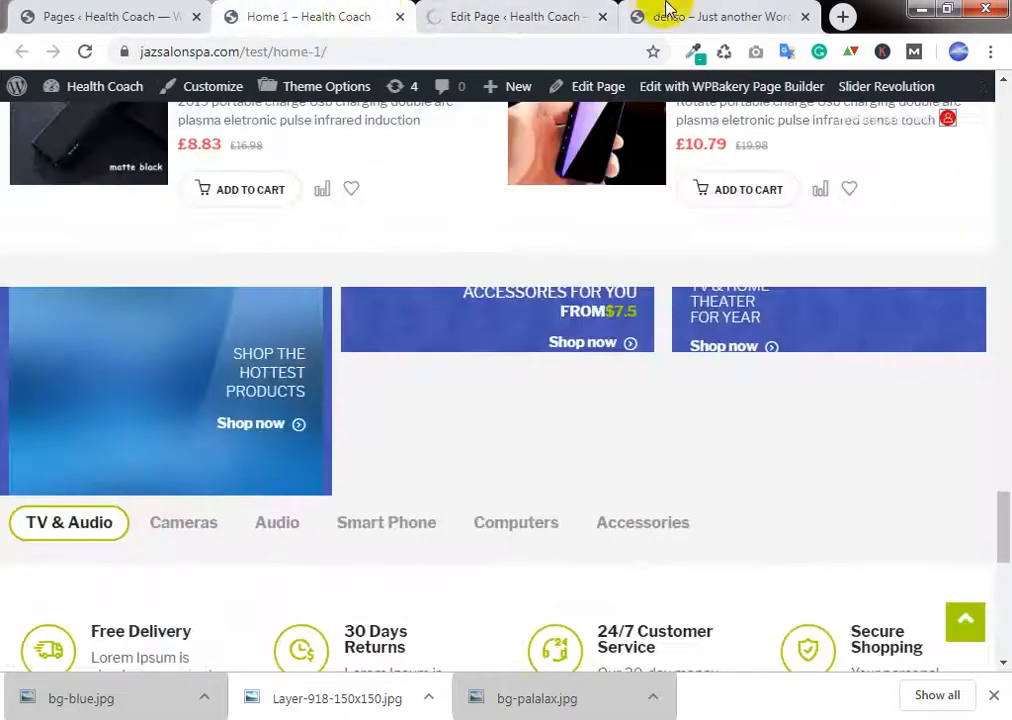
click(666, 14)
scroll(341, 379, down, 3)
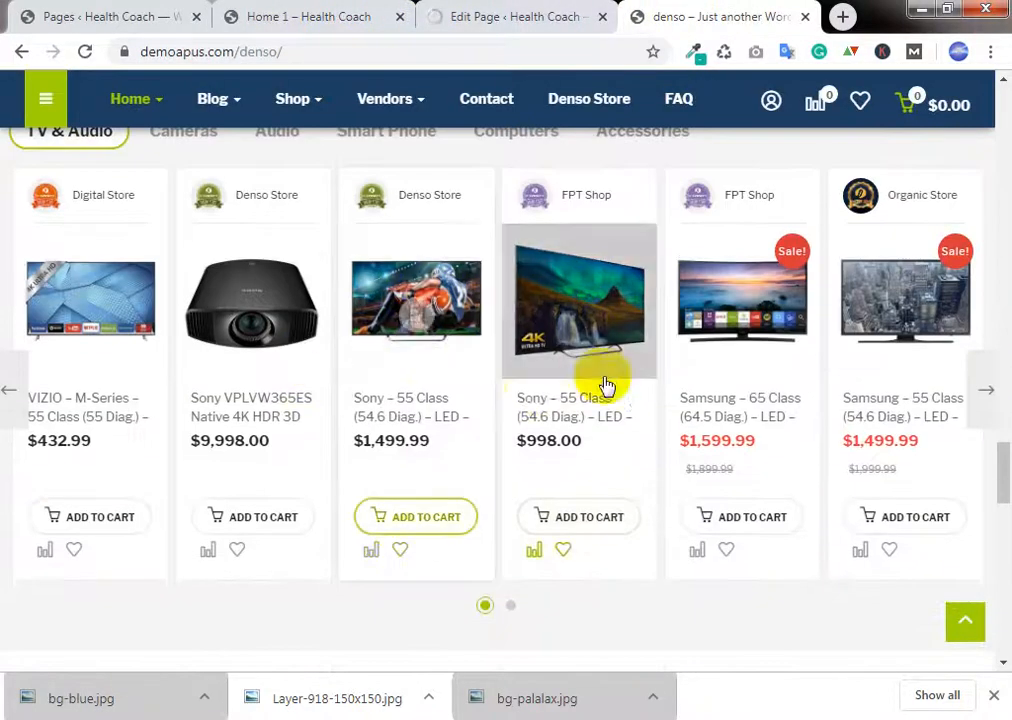
click(385, 17)
scroll(458, 194, down, 3)
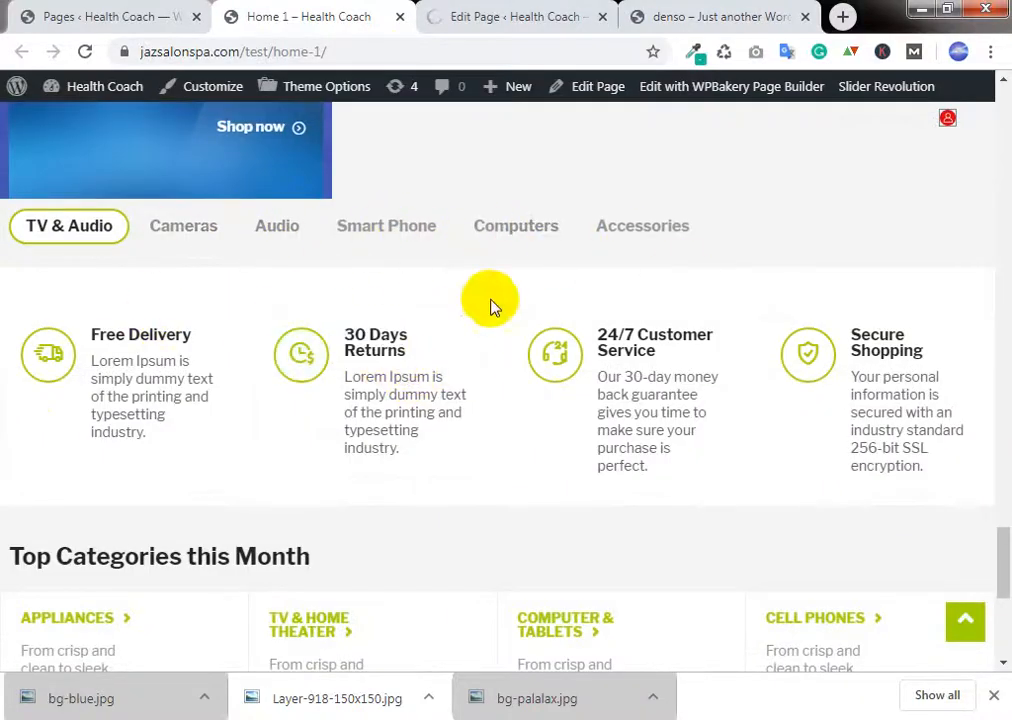
scroll(480, 382, down, 5)
scroll(450, 320, up, 4)
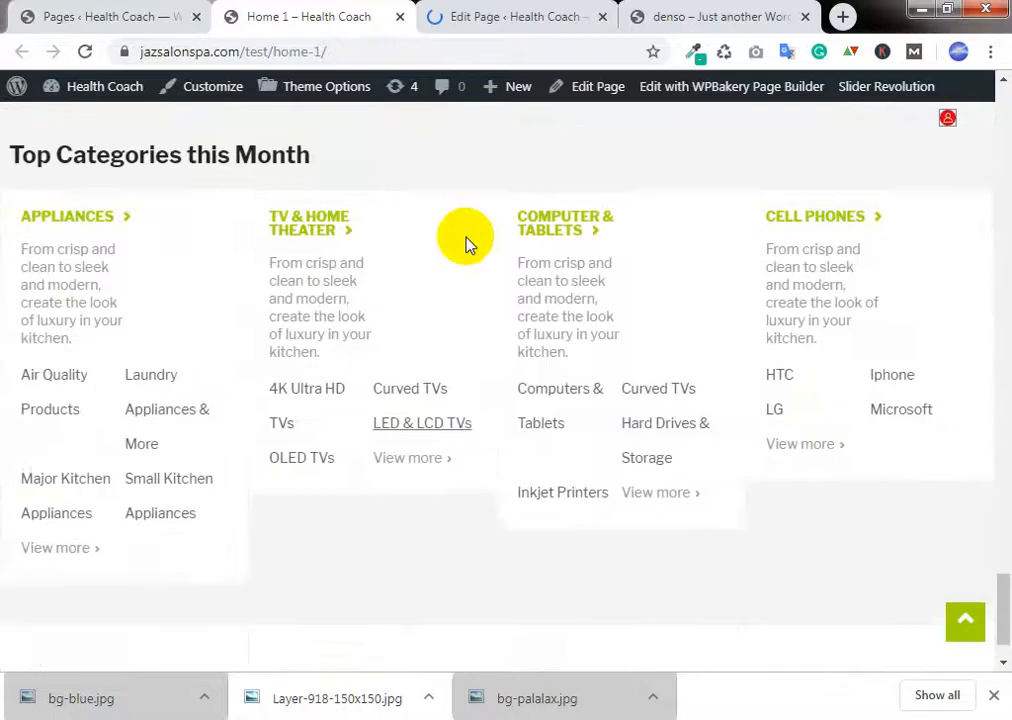
Step: Check the page editor's update progress and reload the live Home 1 page
click(443, 12)
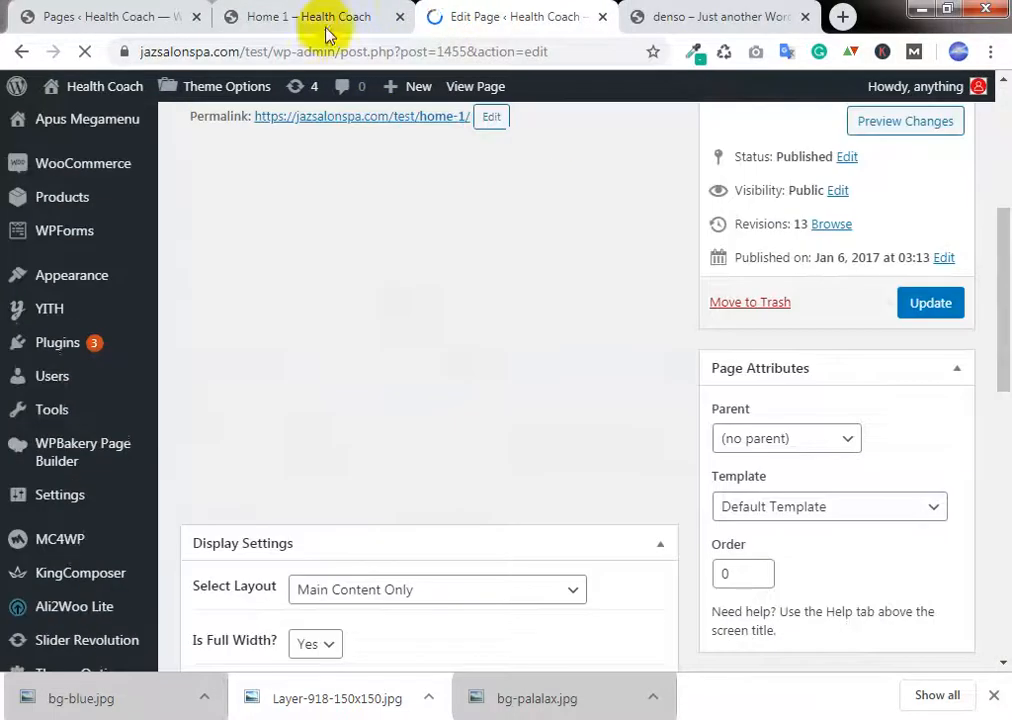
click(330, 17)
click(86, 57)
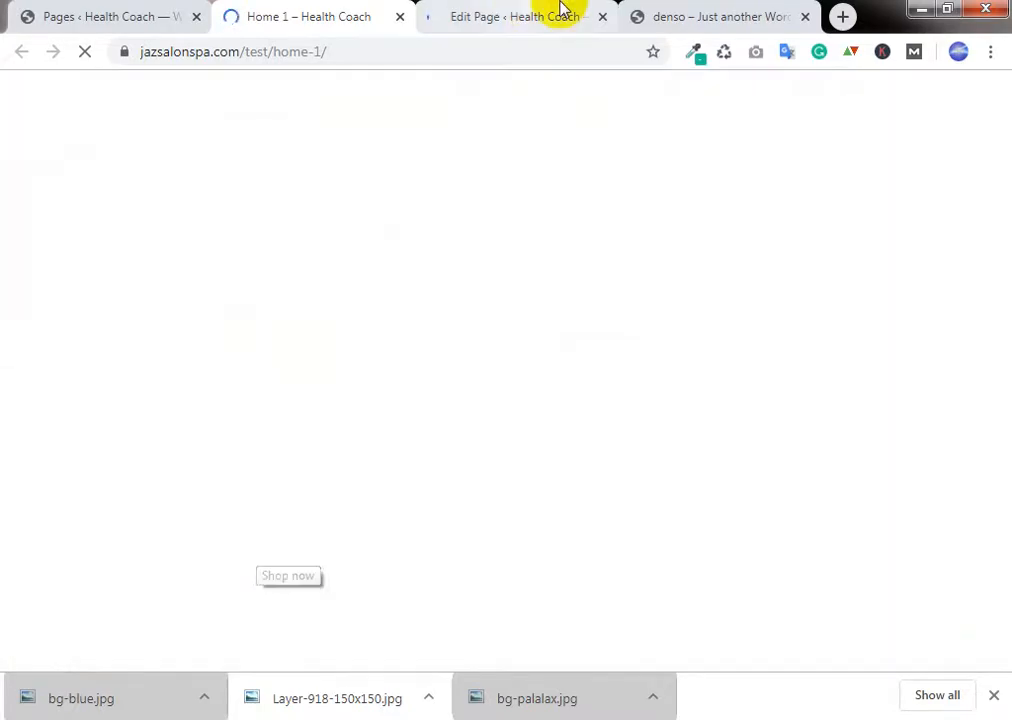
Step: In the Home 1 page editor, open the settings of the first Apus Banner in the three-banner row
click(560, 12)
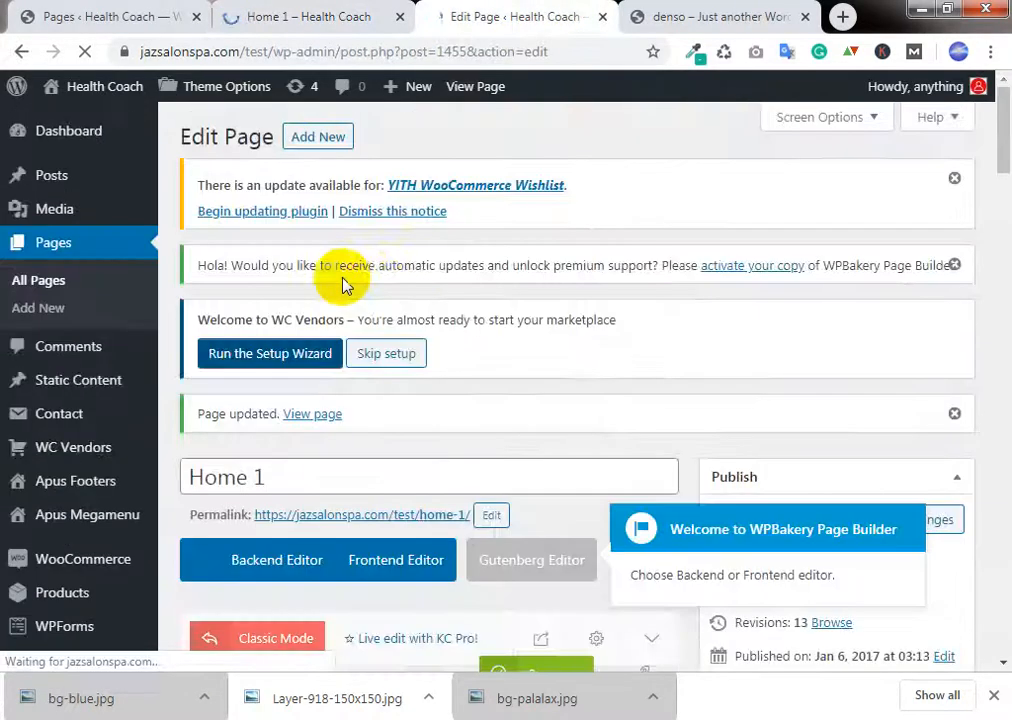
scroll(548, 293, down, 15)
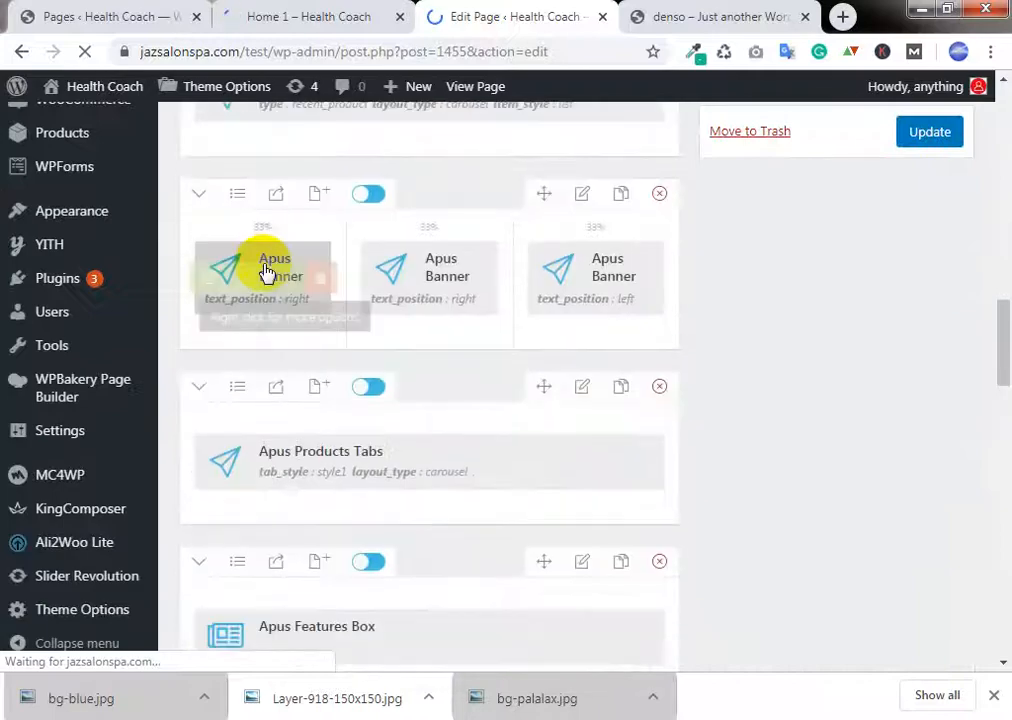
click(213, 284)
Step: Compare the banner row on the reloaded Home 1 page with the Denso demo's banners and return to the page editor
click(362, 14)
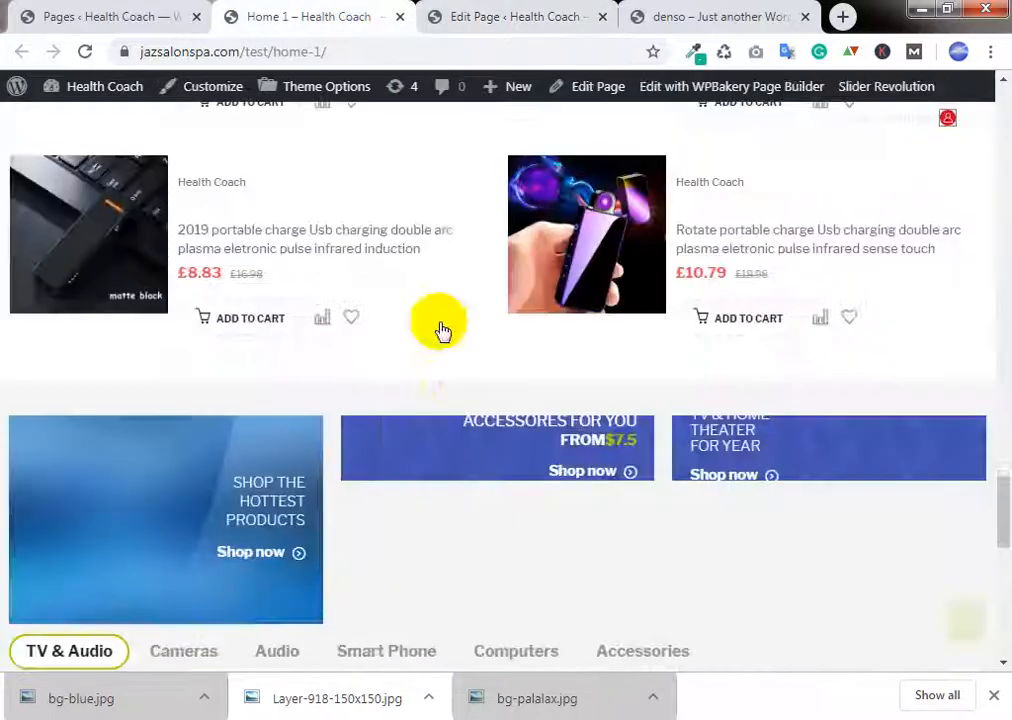
scroll(345, 452, down, 3)
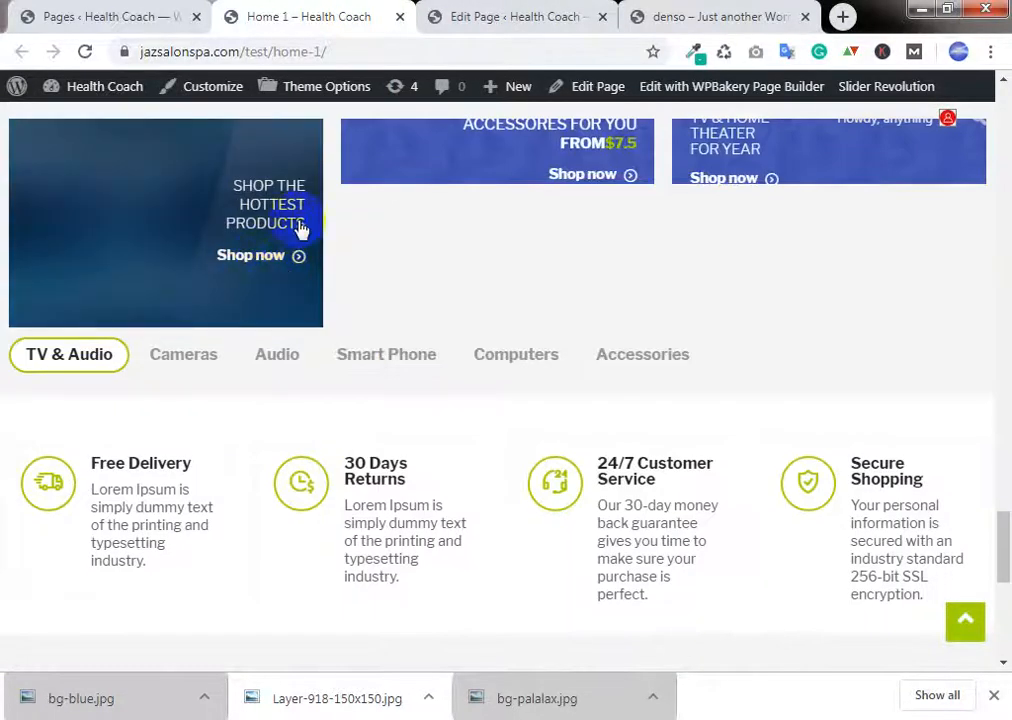
click(567, 12)
click(680, 14)
scroll(260, 380, up, 5)
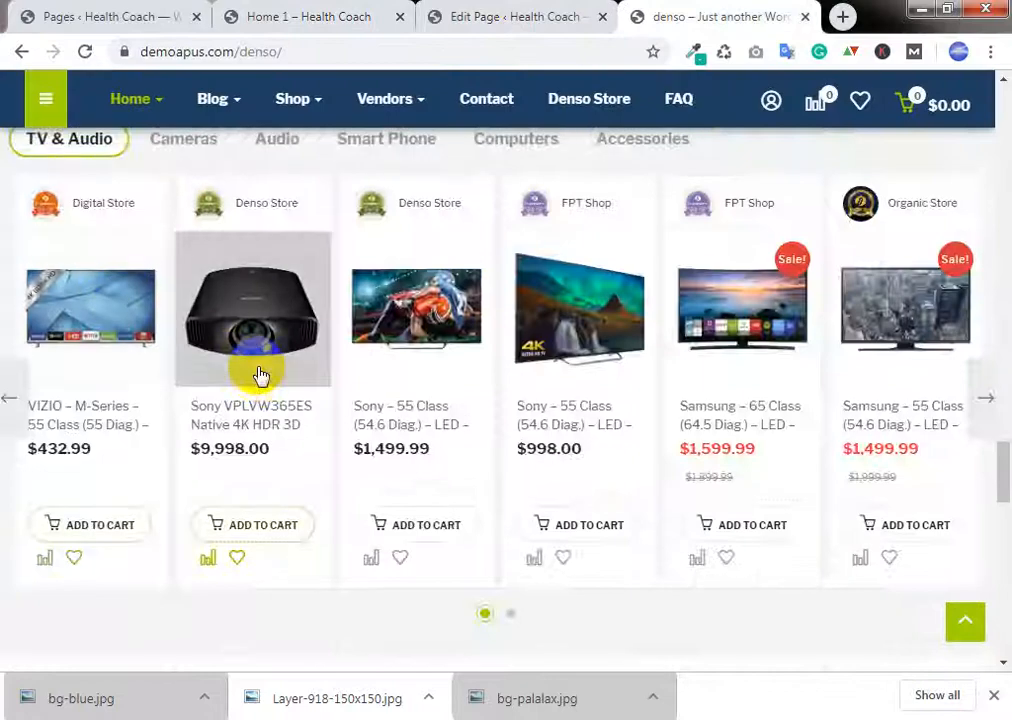
scroll(257, 367, down, 1)
click(455, 14)
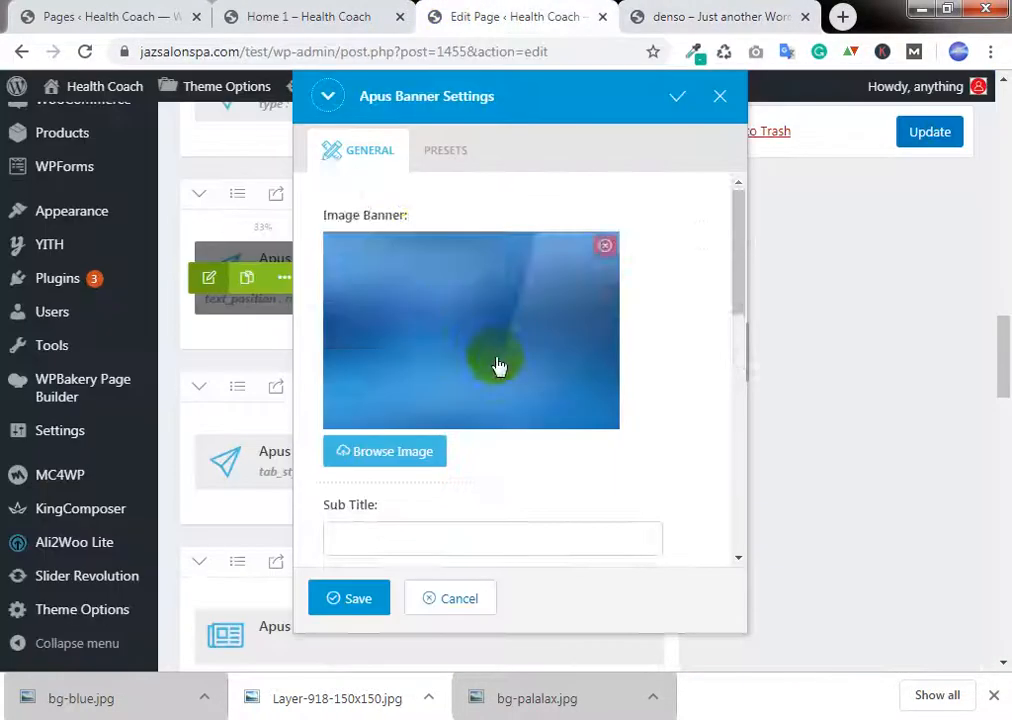
Step: Review the first banner's description, button text, button link and content position settings
scroll(499, 367, down, 6)
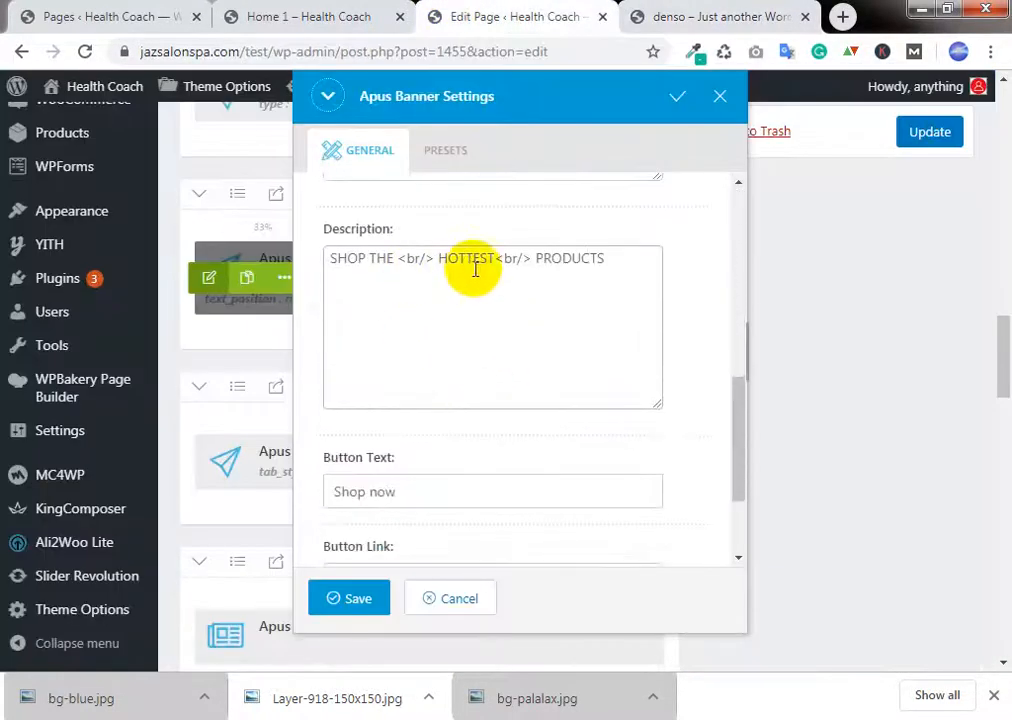
scroll(470, 278, down, 2)
double_click(375, 484)
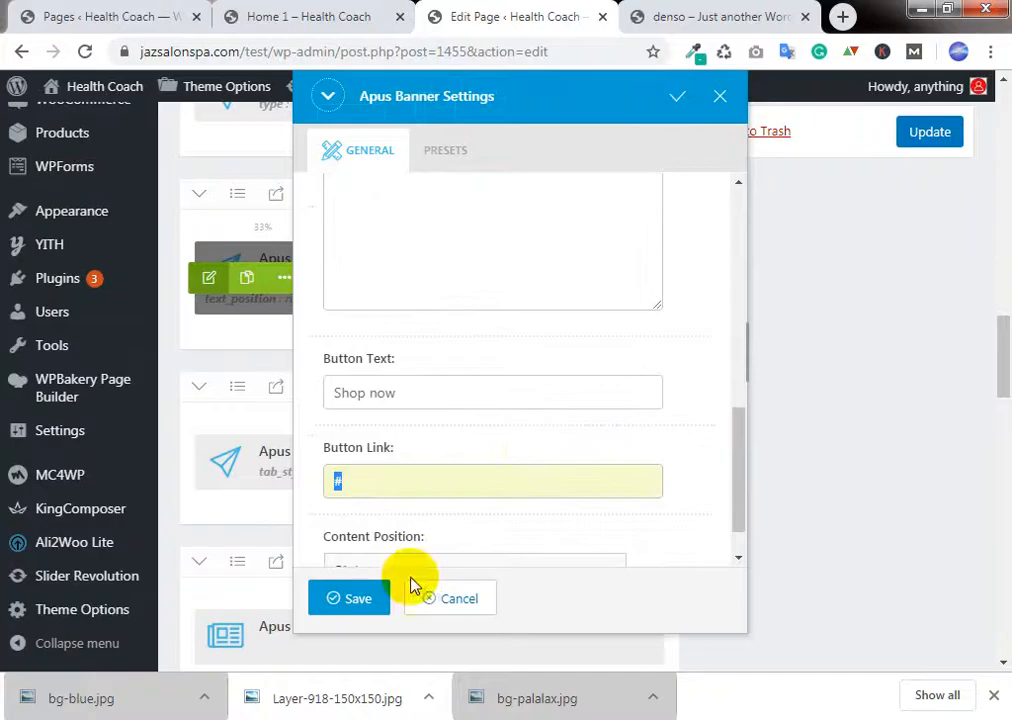
click(396, 486)
scroll(402, 464, down, 1)
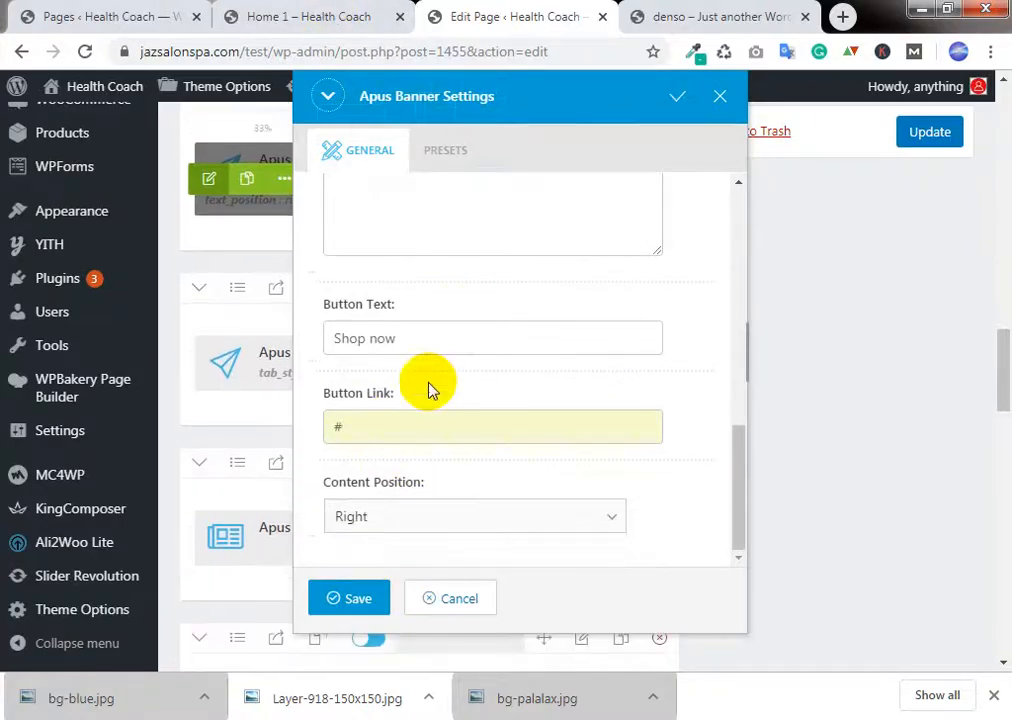
click(345, 10)
click(450, 16)
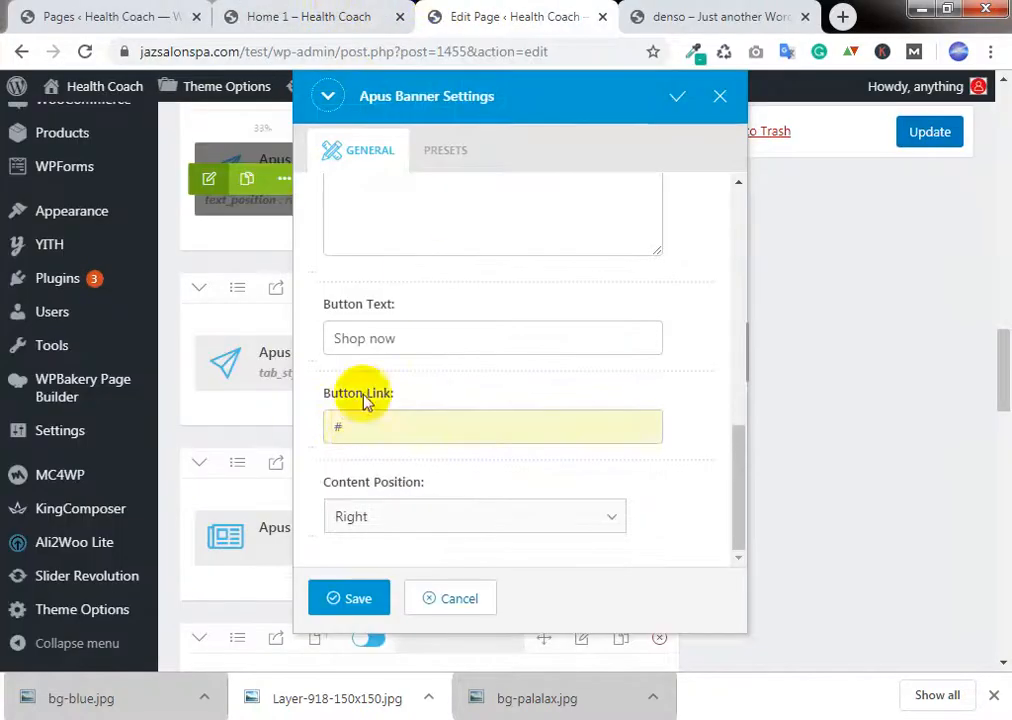
drag(345, 427, 300, 434)
click(142, 10)
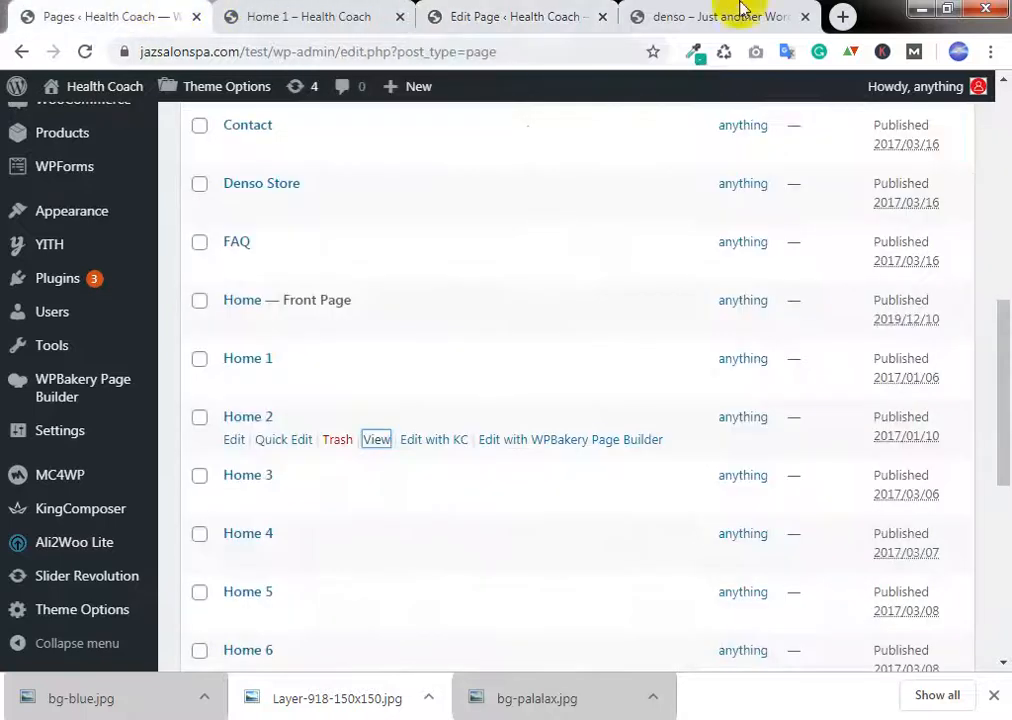
click(694, 16)
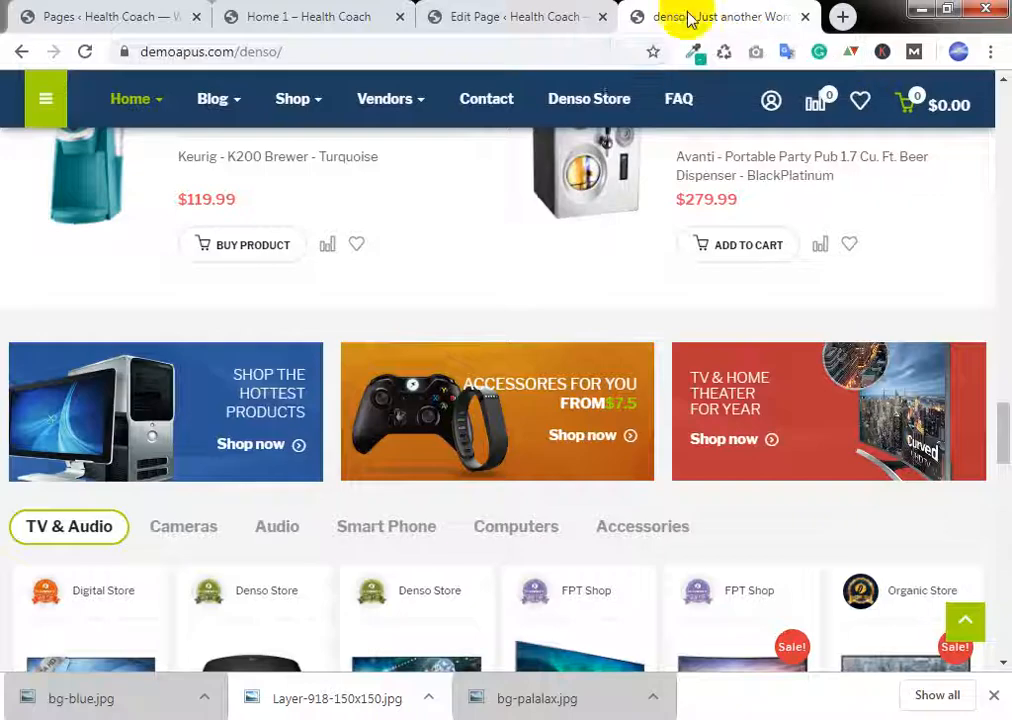
click(484, 12)
right_click(390, 431)
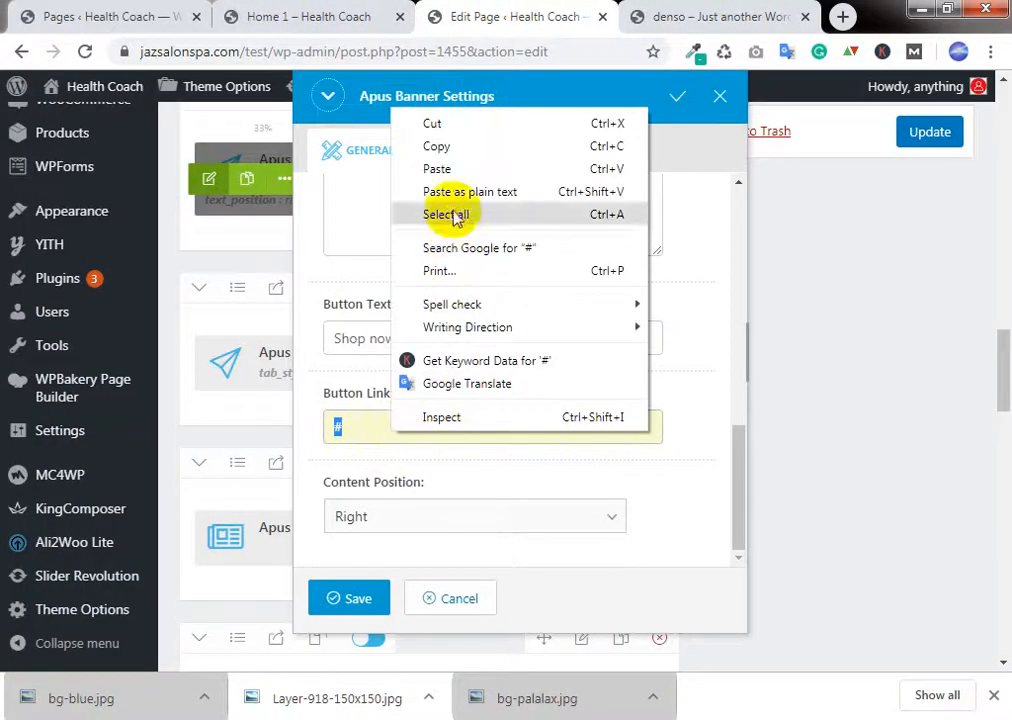
click(452, 165)
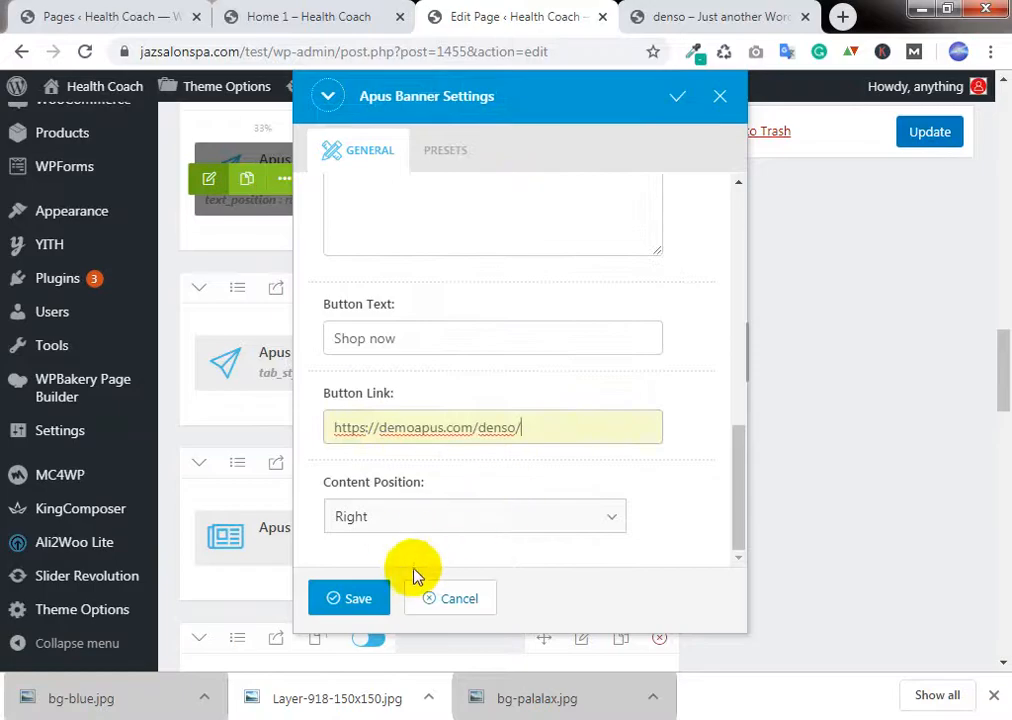
Step: Clear the first banner's button link and save the banner settings
drag(640, 425, 328, 418)
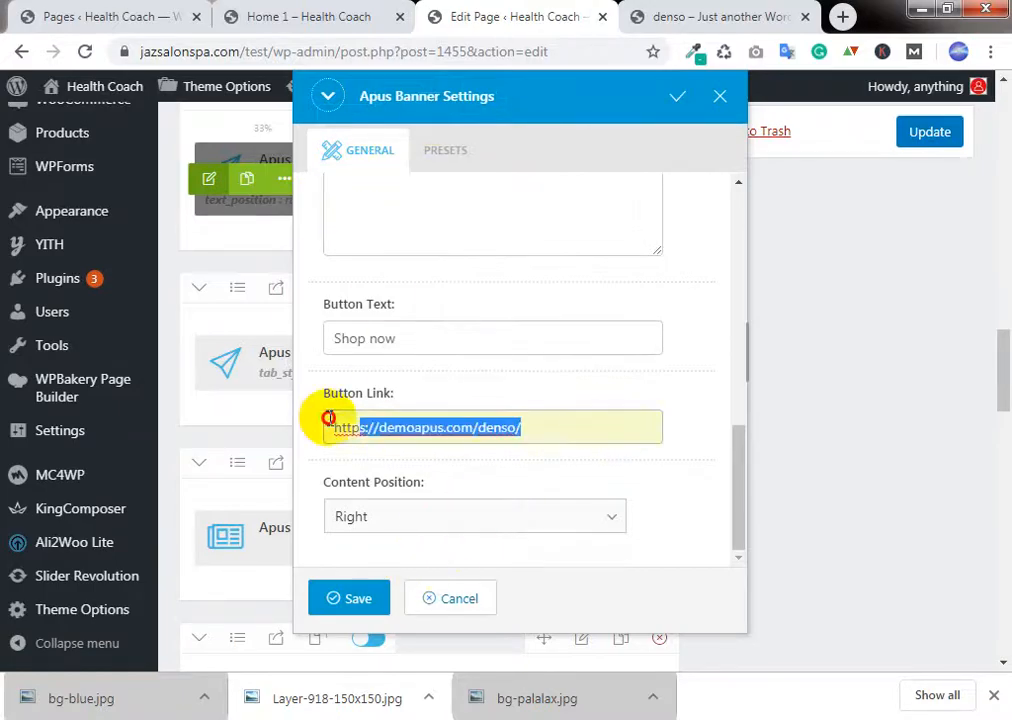
key(BackSpace)
click(372, 592)
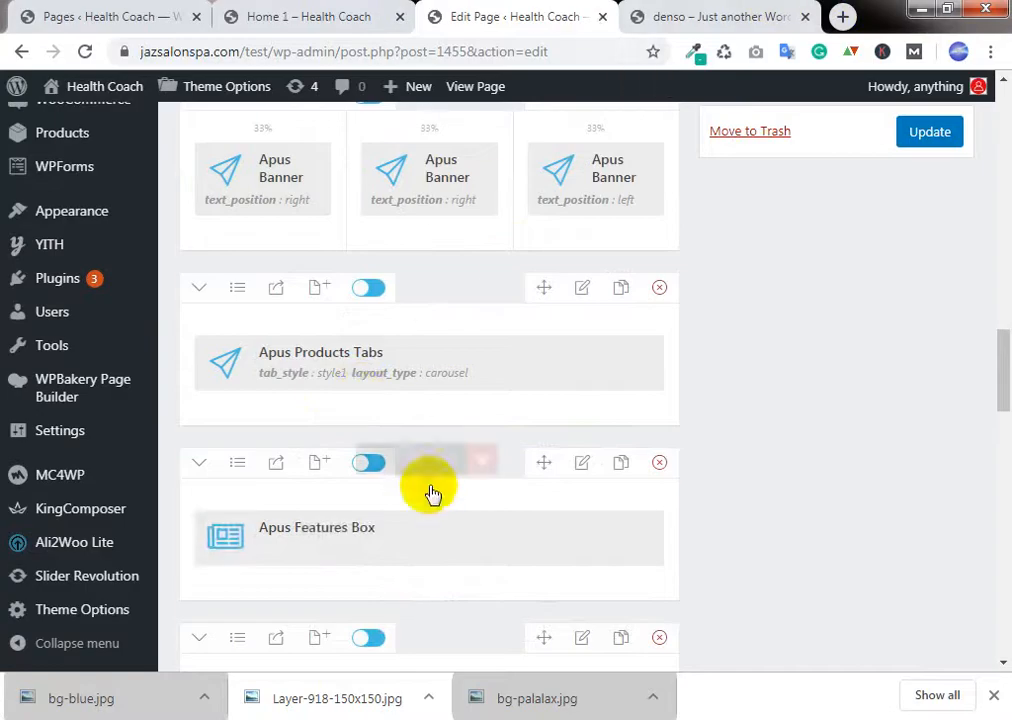
Step: Check the product tabs on Home 1 and view the Cameras, Audio and Smart Phone product tabs in the Denso demo
click(343, 14)
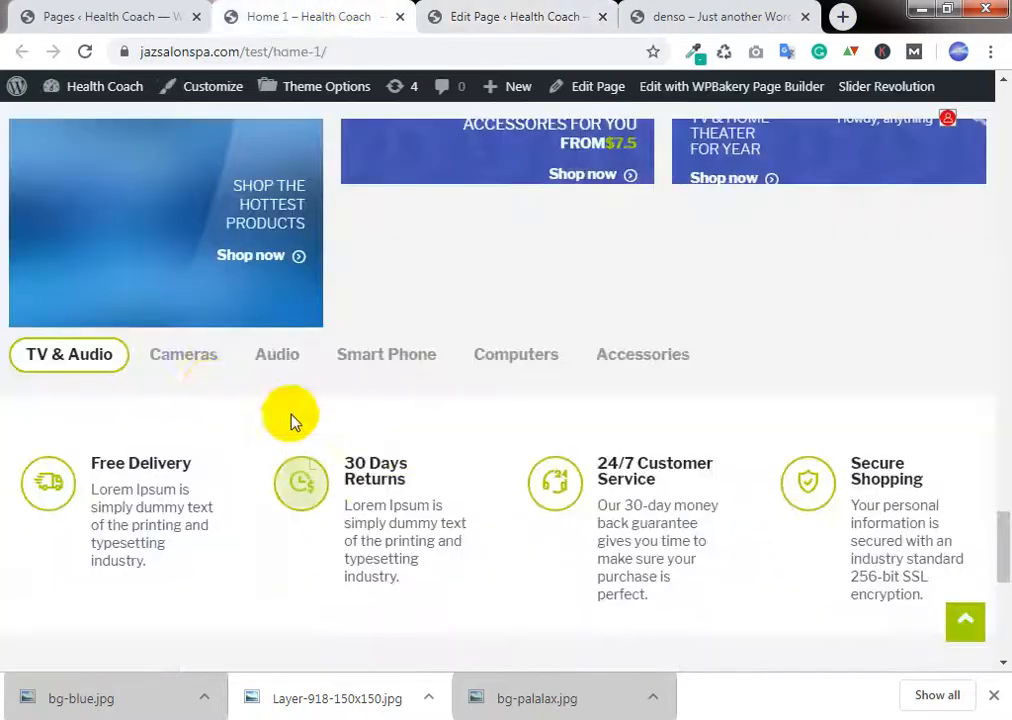
click(707, 17)
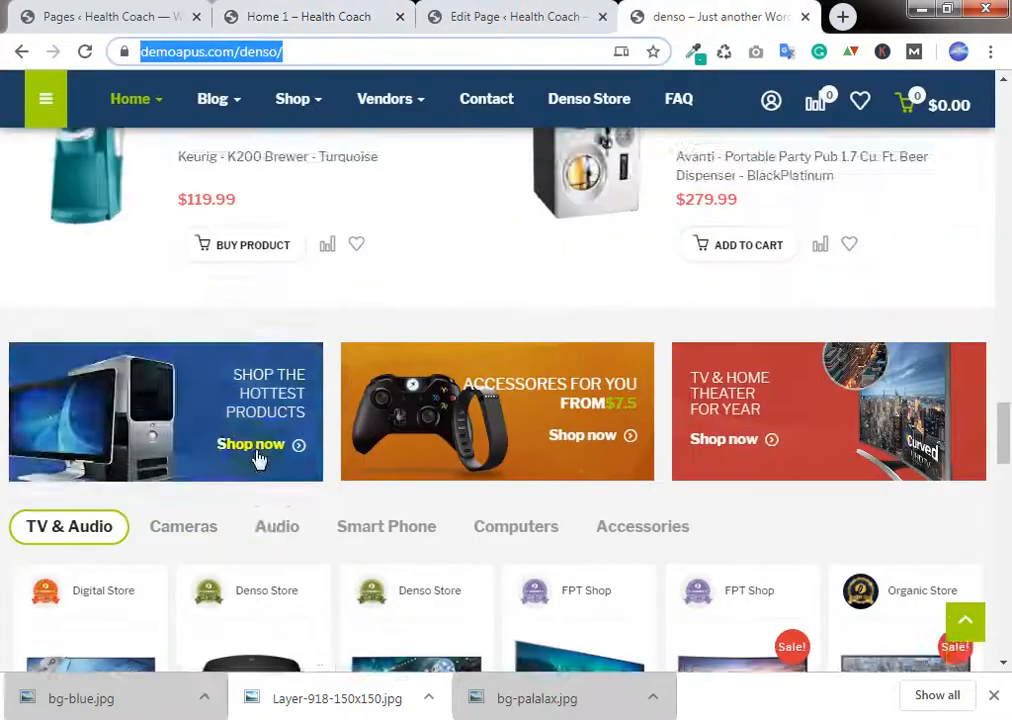
scroll(255, 459, down, 2)
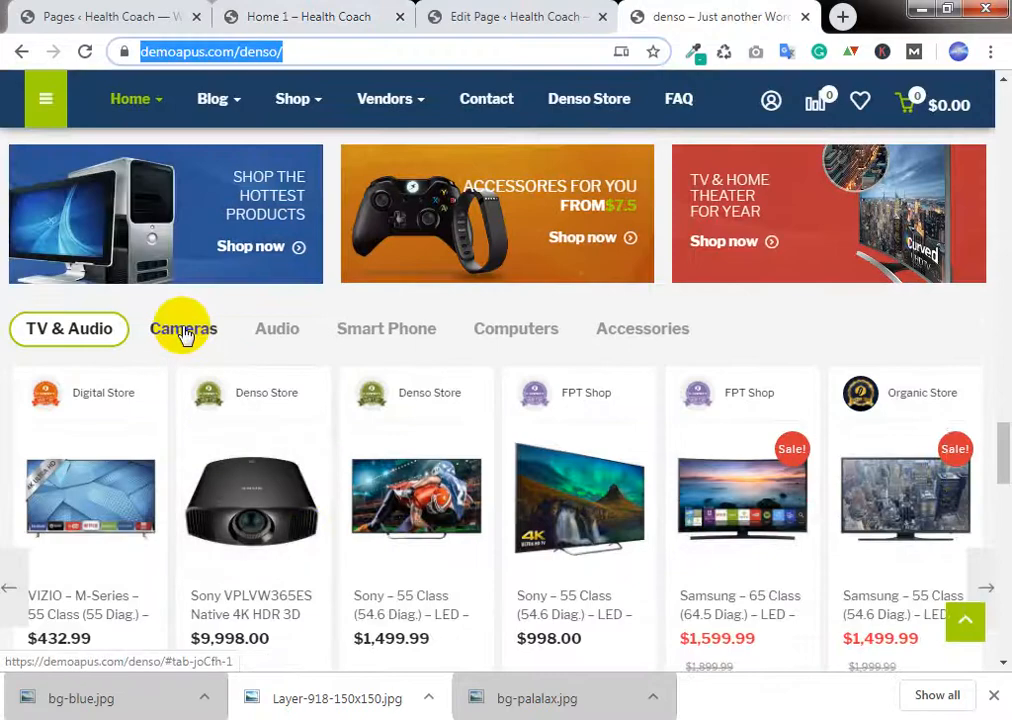
click(183, 335)
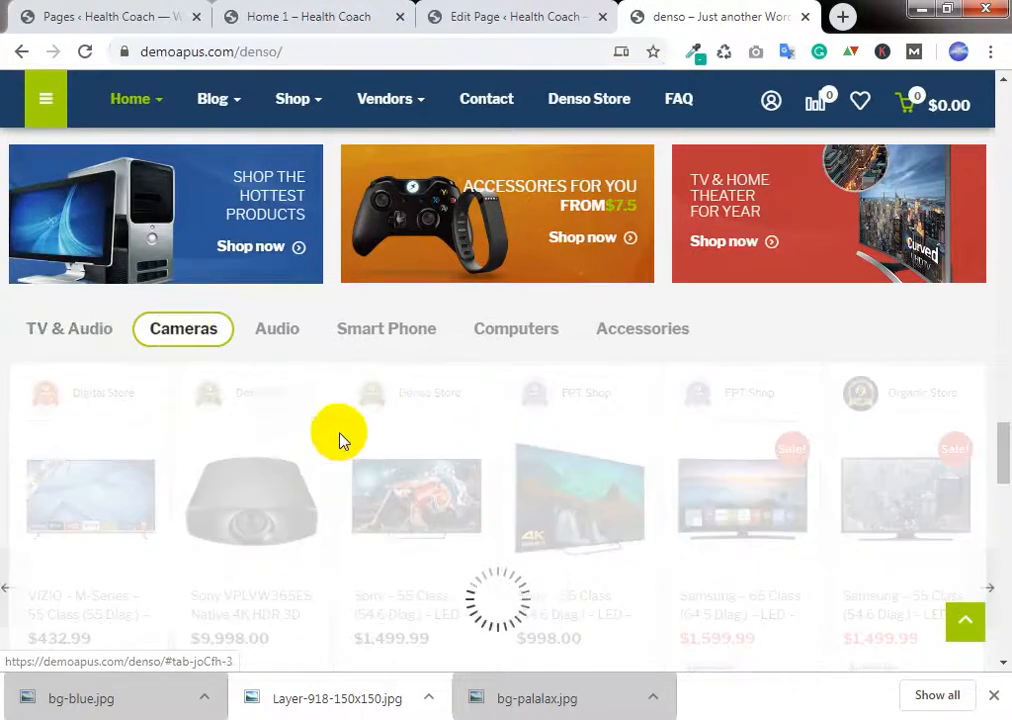
click(283, 340)
click(379, 332)
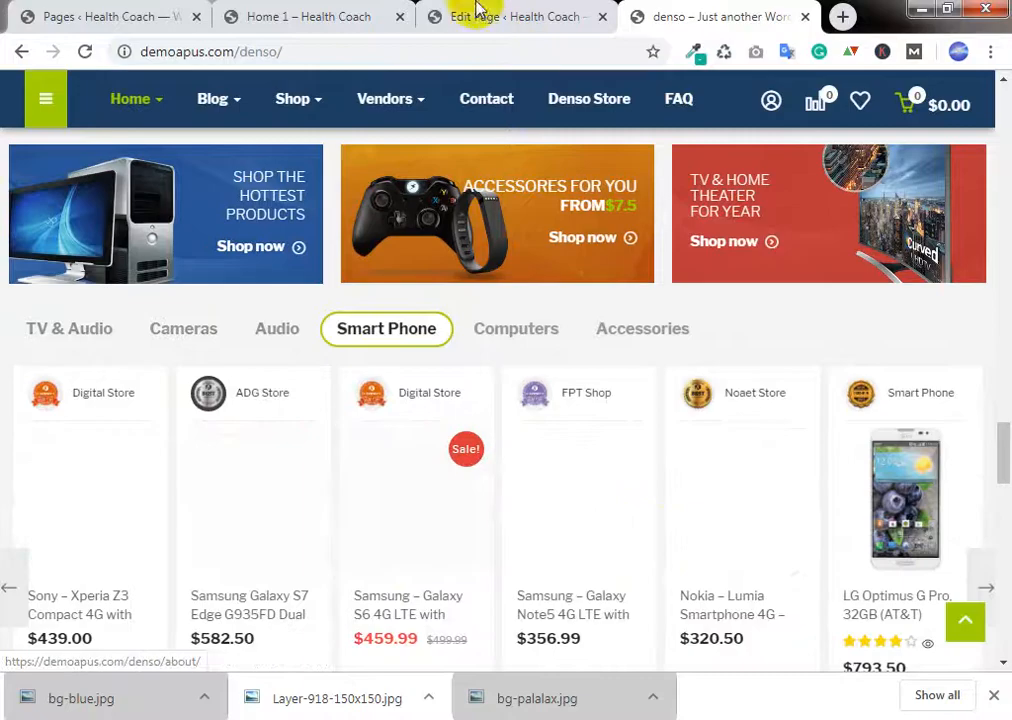
Step: In the Home 1 page editor, open the Apus Products Tabs settings and view the TV & Audio tab's options
click(345, 16)
click(483, 12)
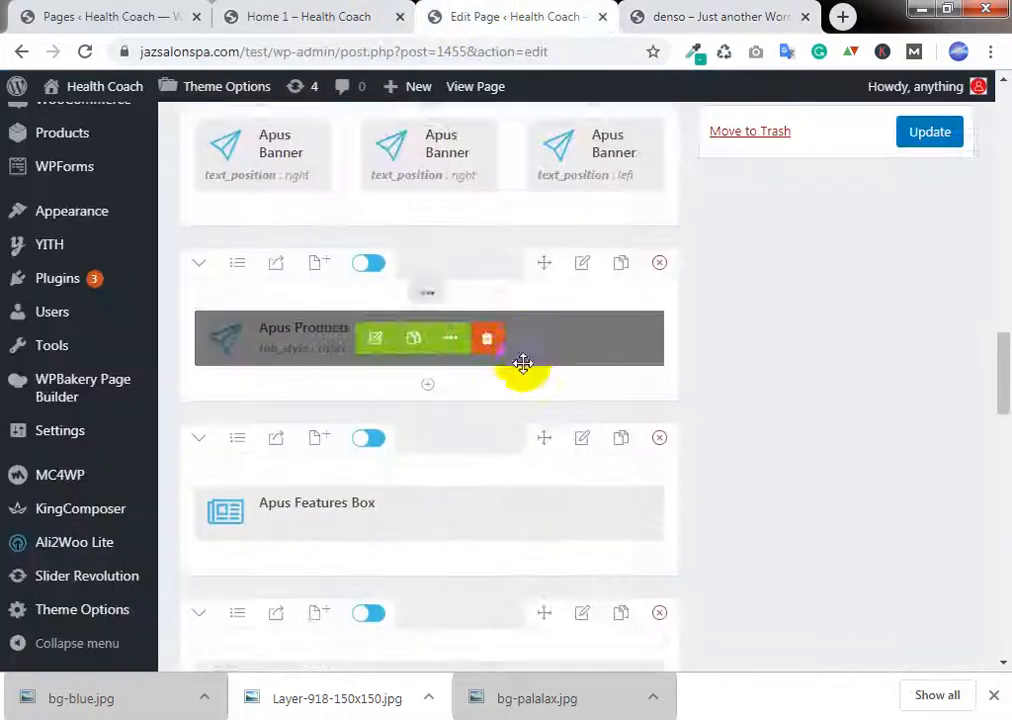
scroll(522, 366, down, 3)
scroll(378, 200, up, 2)
click(382, 266)
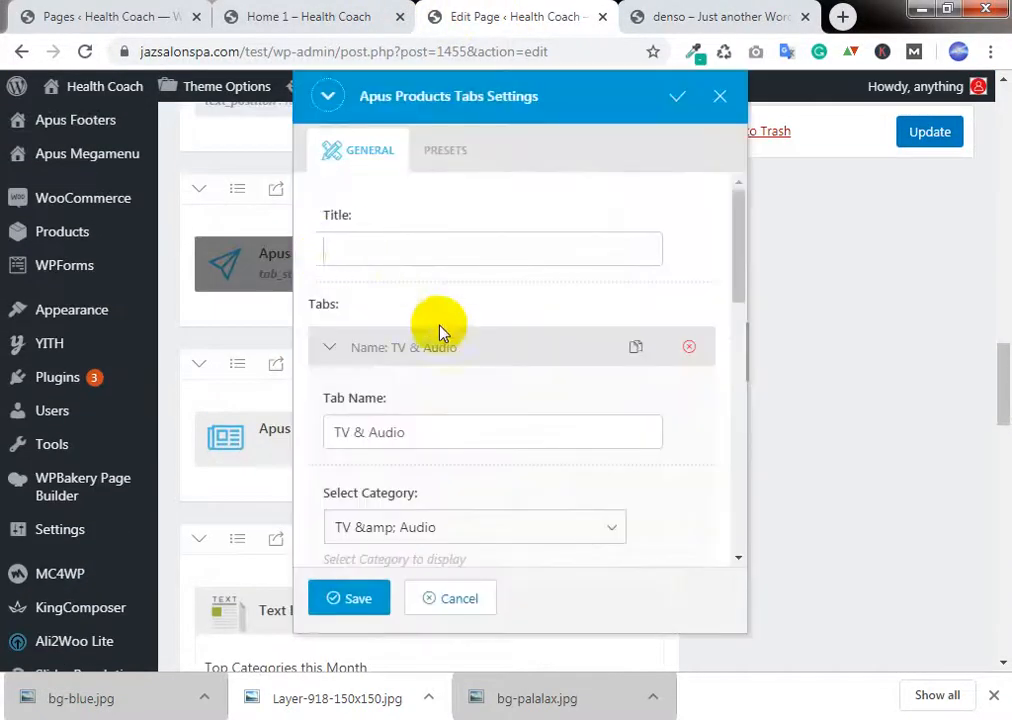
scroll(460, 338, down, 1)
Step: Look over the live Home 1 page, and open the store's product categories page in a new browser tab
click(287, 12)
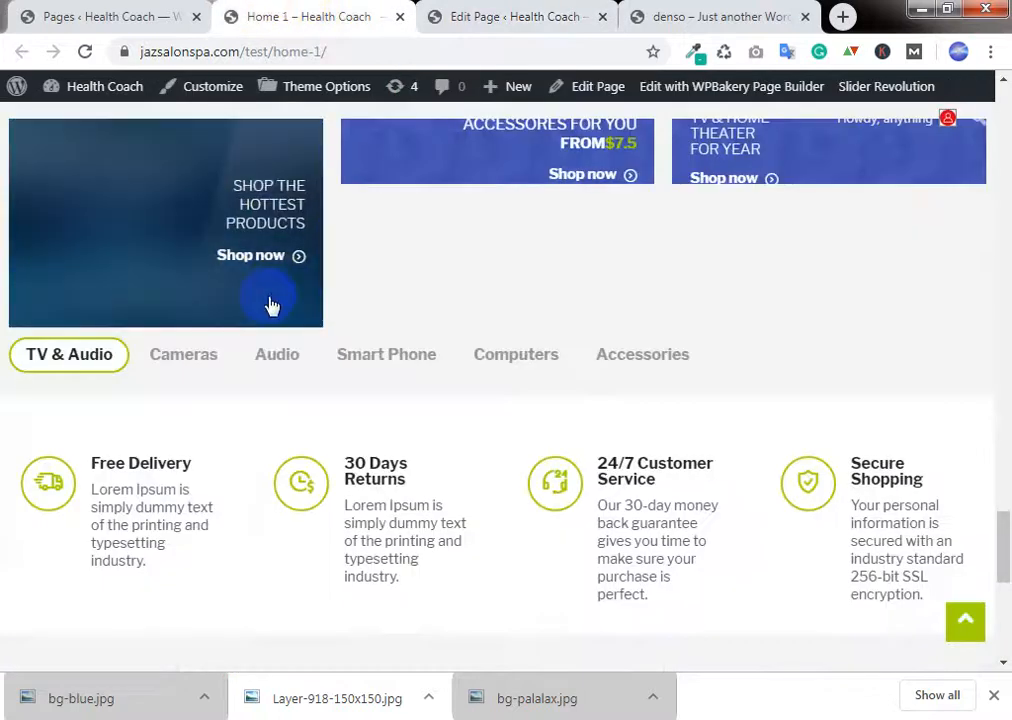
scroll(269, 305, up, 6)
click(520, 12)
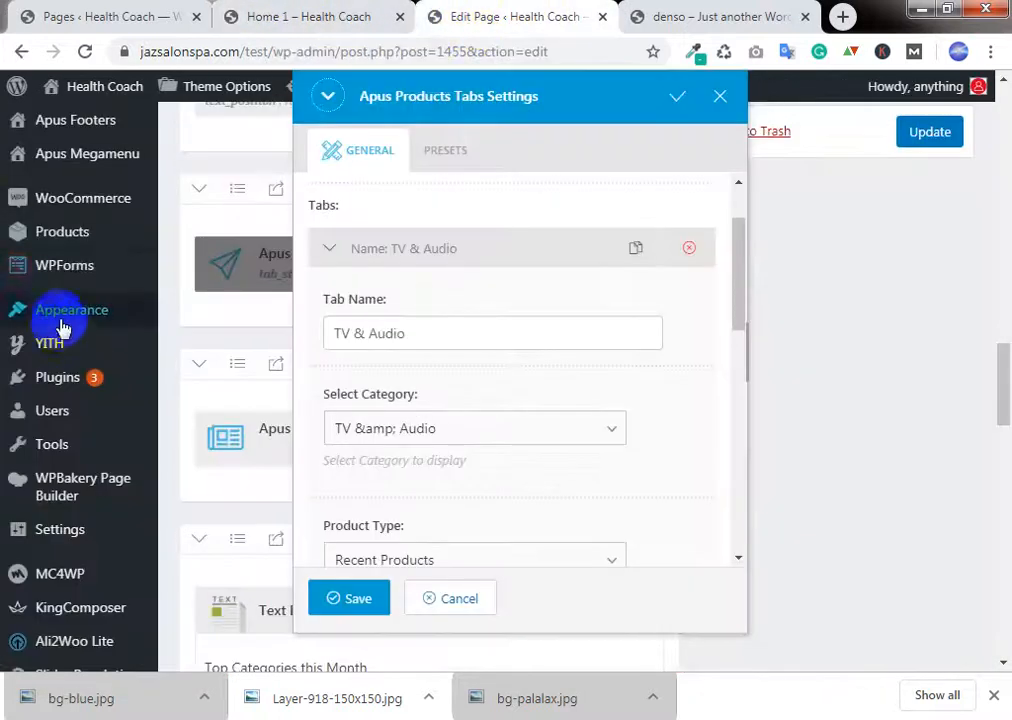
mouse_move(75, 231)
right_click(201, 292)
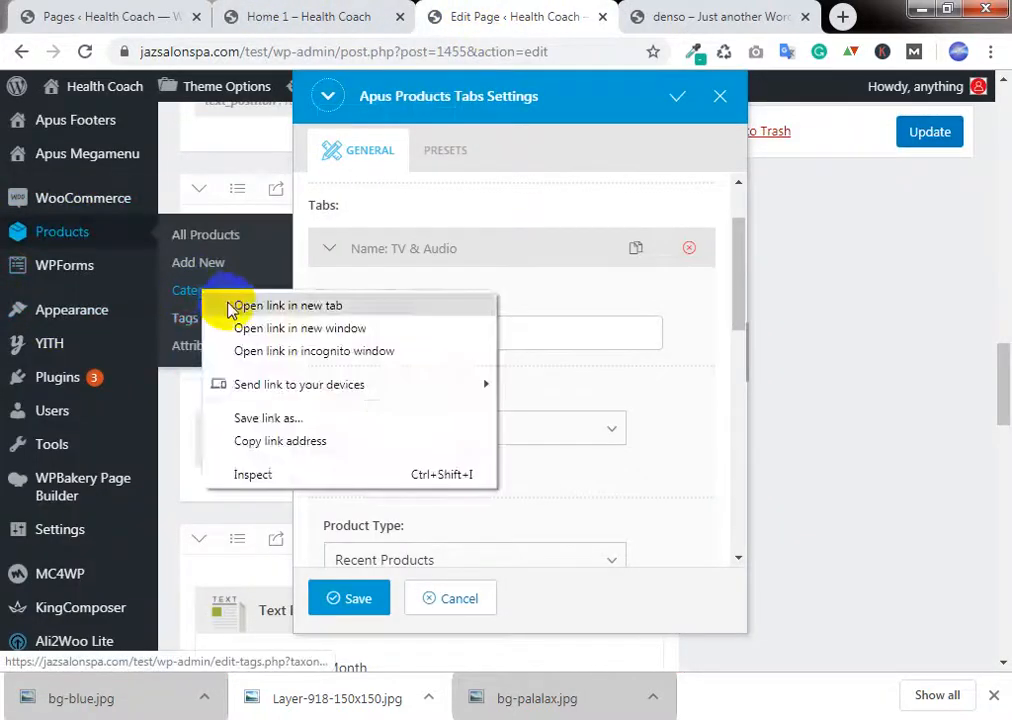
click(290, 303)
click(548, 12)
click(417, 12)
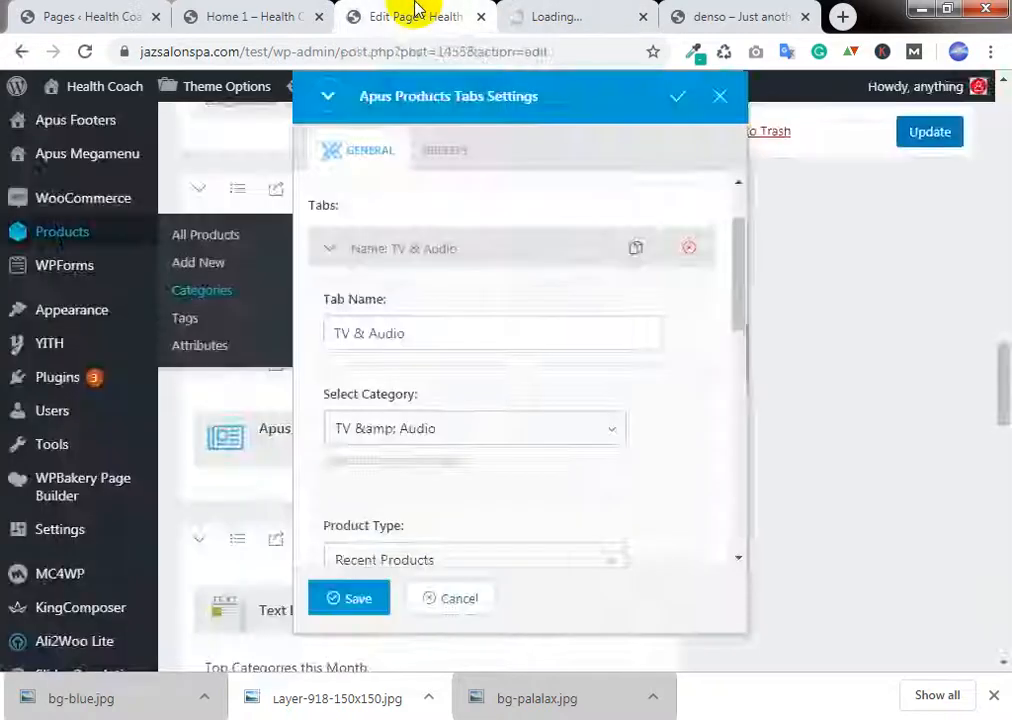
Step: View the products under the TV & Audio, Cameras and Audio tabs in the Denso demo
click(224, 12)
click(730, 16)
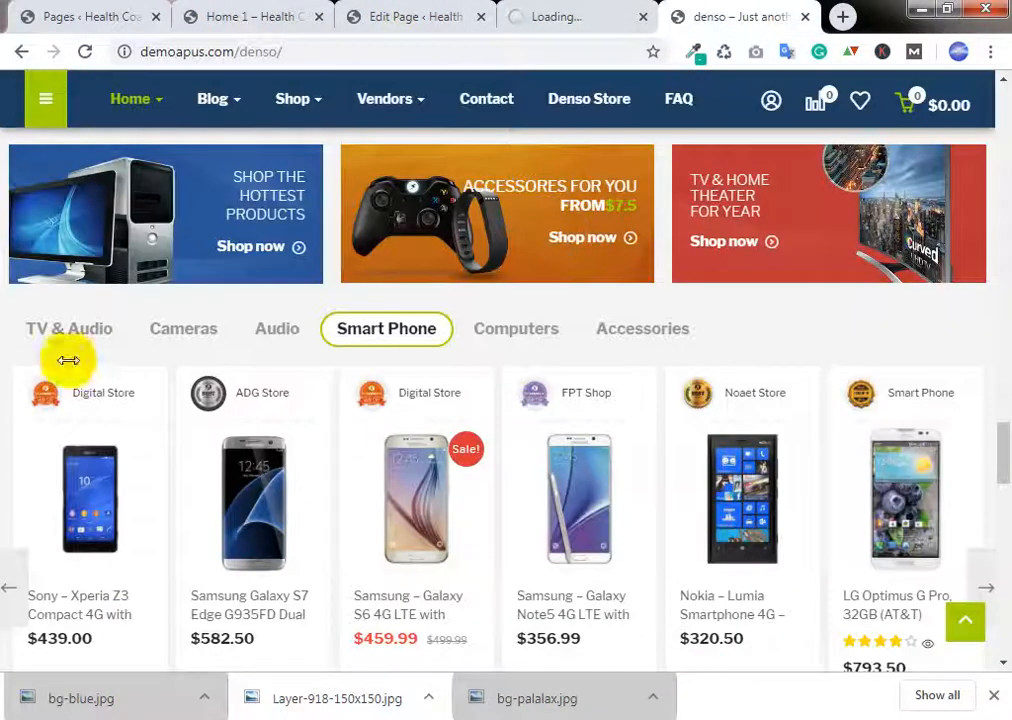
click(75, 338)
click(186, 335)
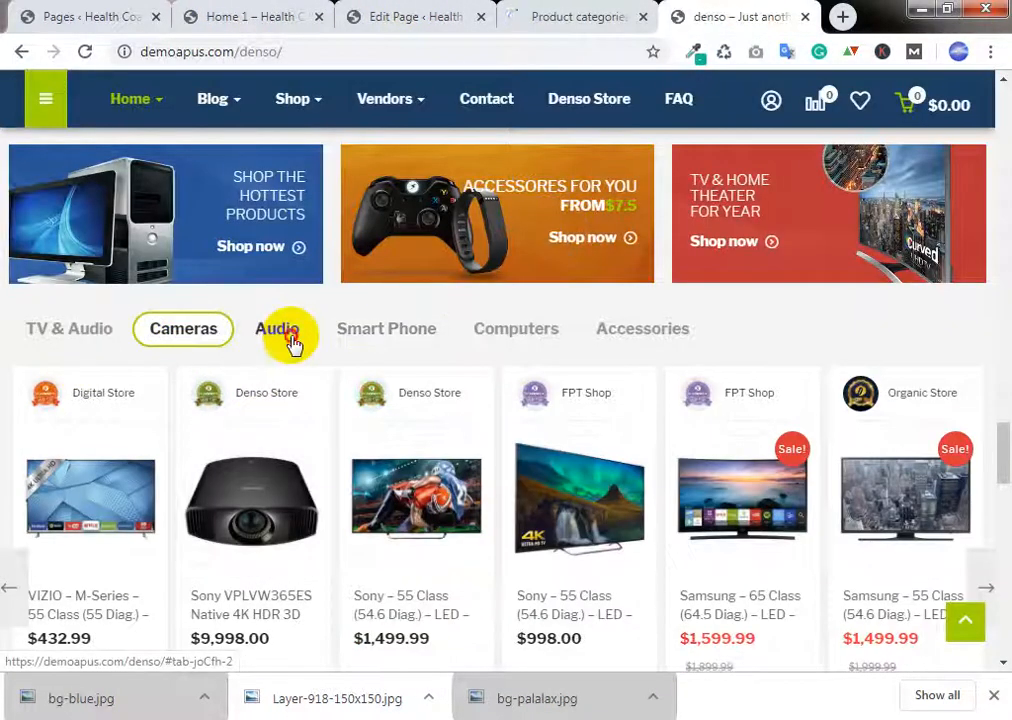
click(283, 336)
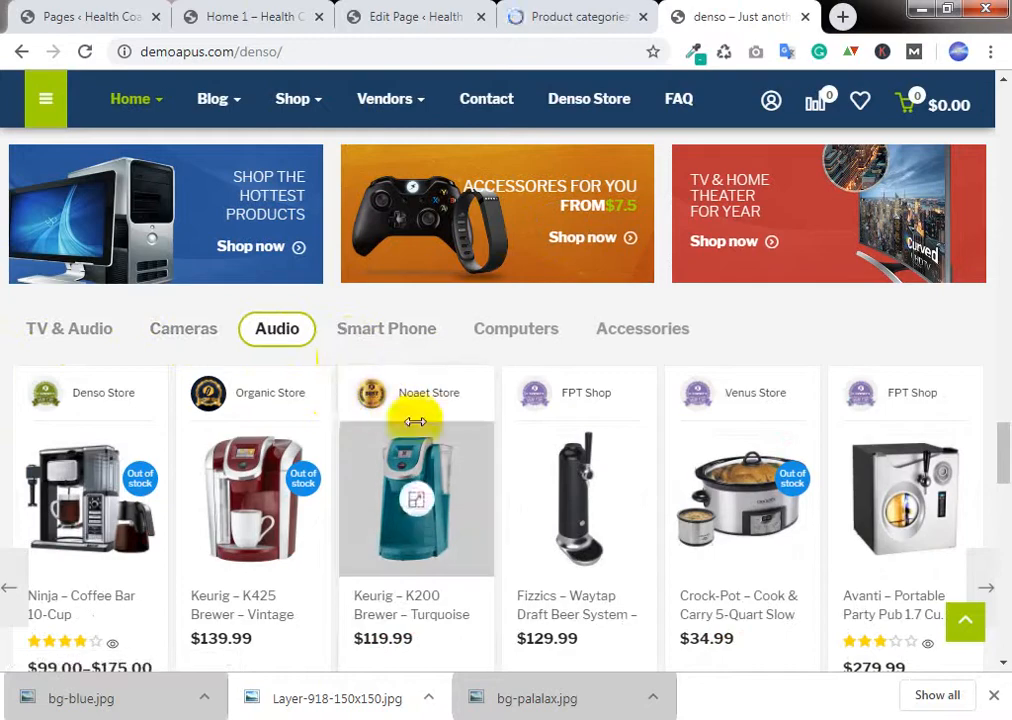
Step: Check the product tabs section on the live Home 1 page and return to the Apus Products Tabs settings
click(365, 14)
click(296, 12)
scroll(359, 350, down, 2)
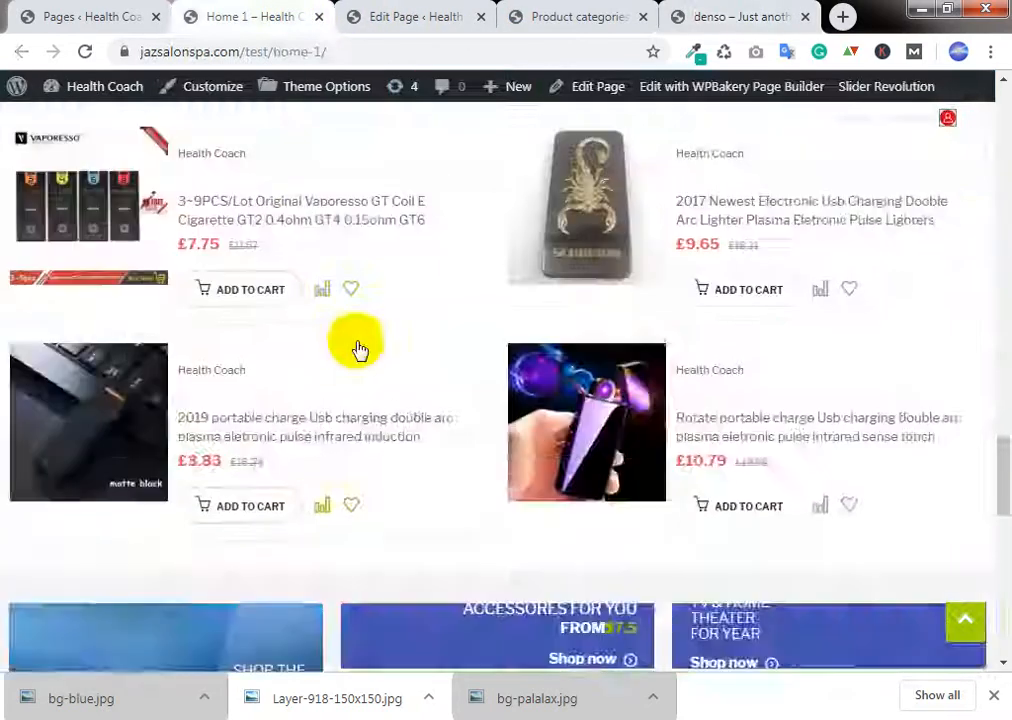
scroll(363, 350, up, 2)
scroll(363, 350, up, 10)
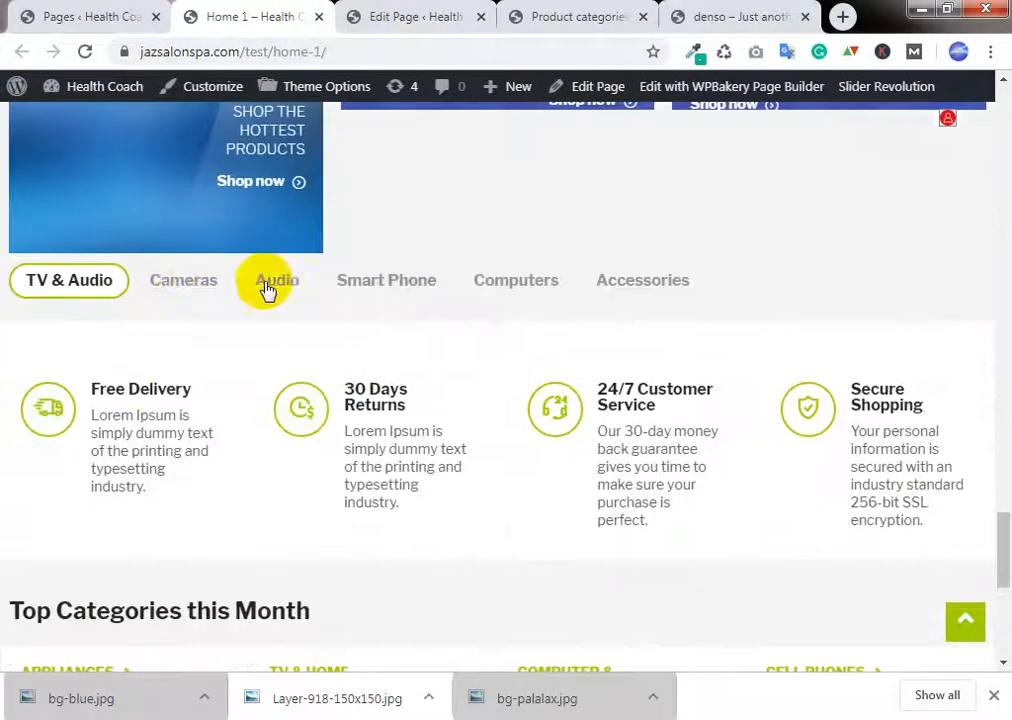
click(413, 10)
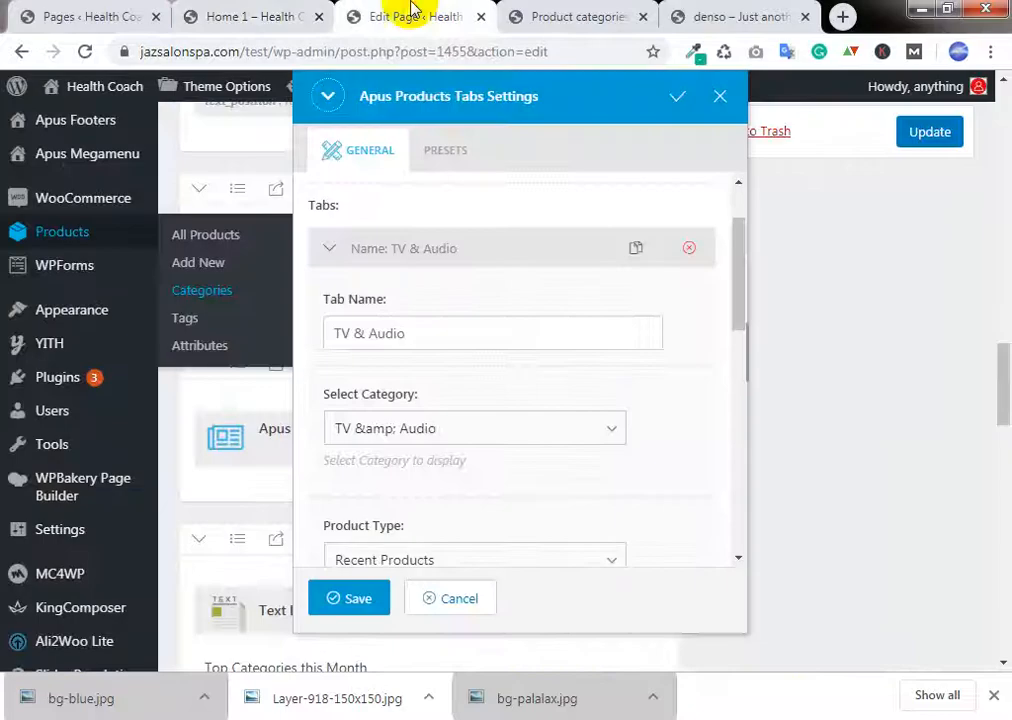
Step: Copy the Accessories name from the product categories page and use it to rename the TV & Audio tab
click(593, 8)
drag(572, 400, 662, 400)
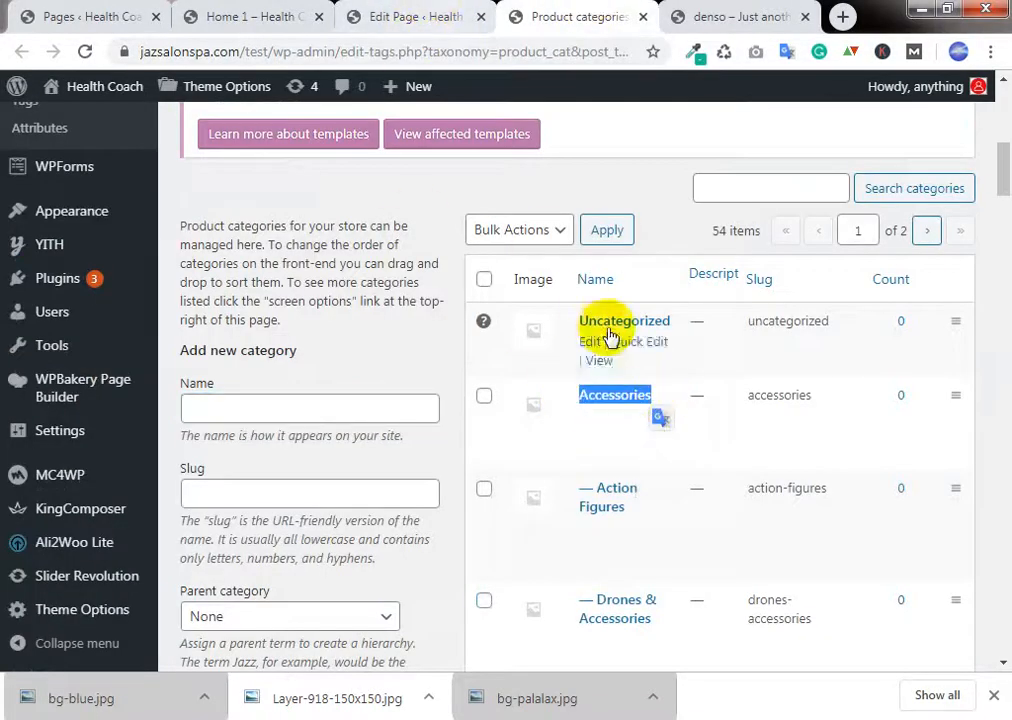
right_click(627, 398)
click(684, 235)
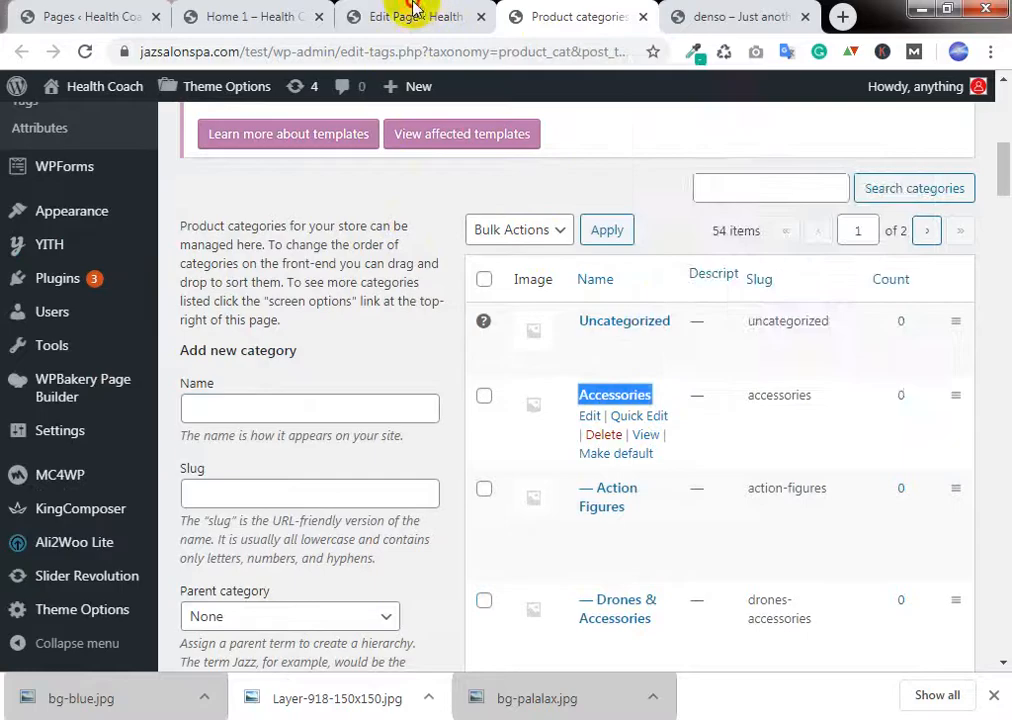
click(413, 11)
click(420, 323)
triple_click(420, 323)
right_click(420, 320)
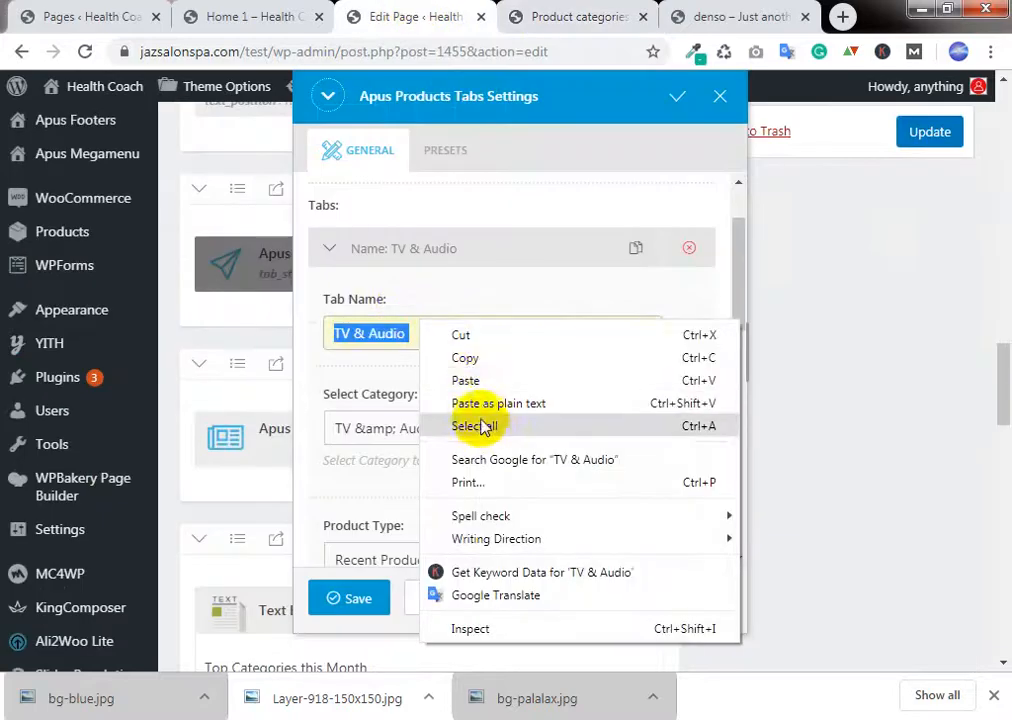
click(467, 381)
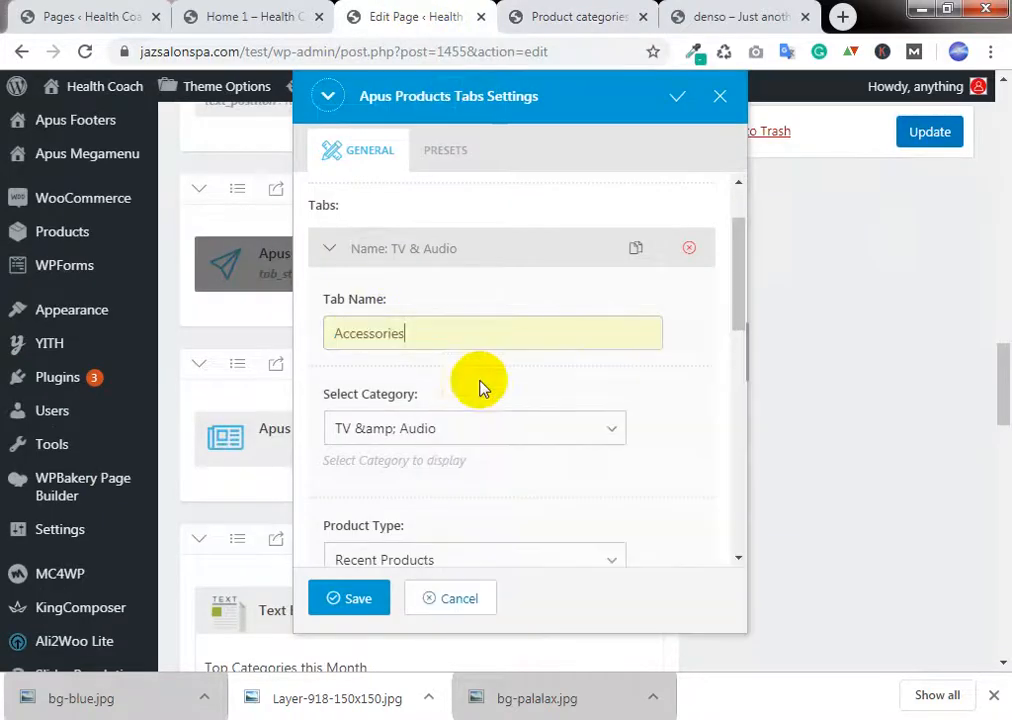
Step: Set the first tab's category to Accessories, with Recent Products as its product type
click(462, 440)
scroll(400, 106, up, 10)
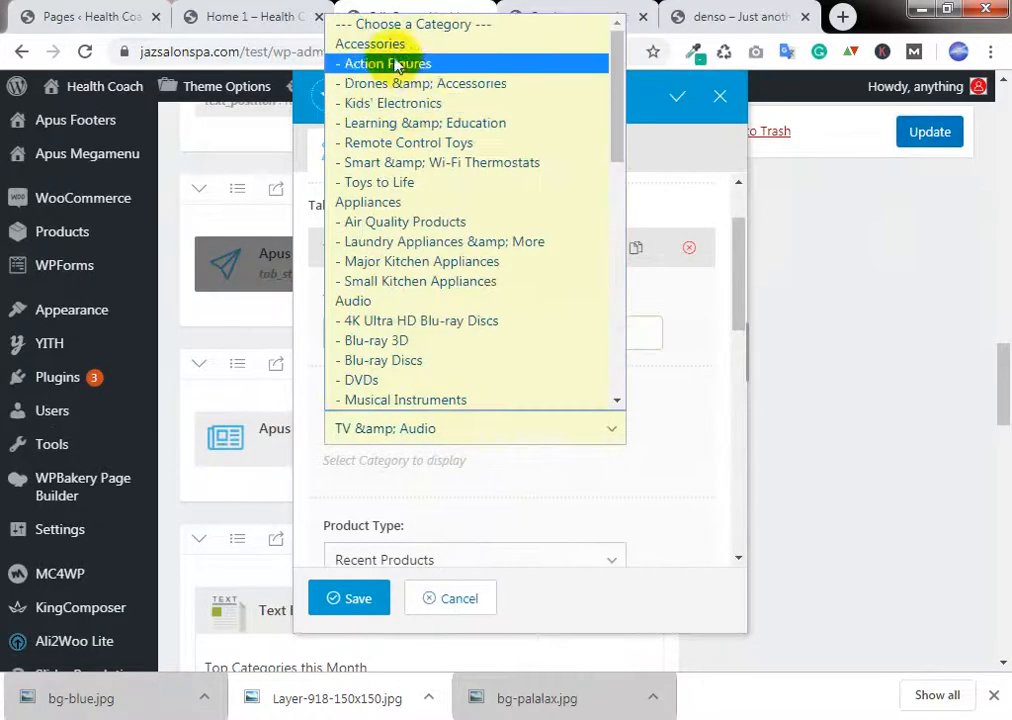
click(365, 45)
scroll(566, 237, down, 2)
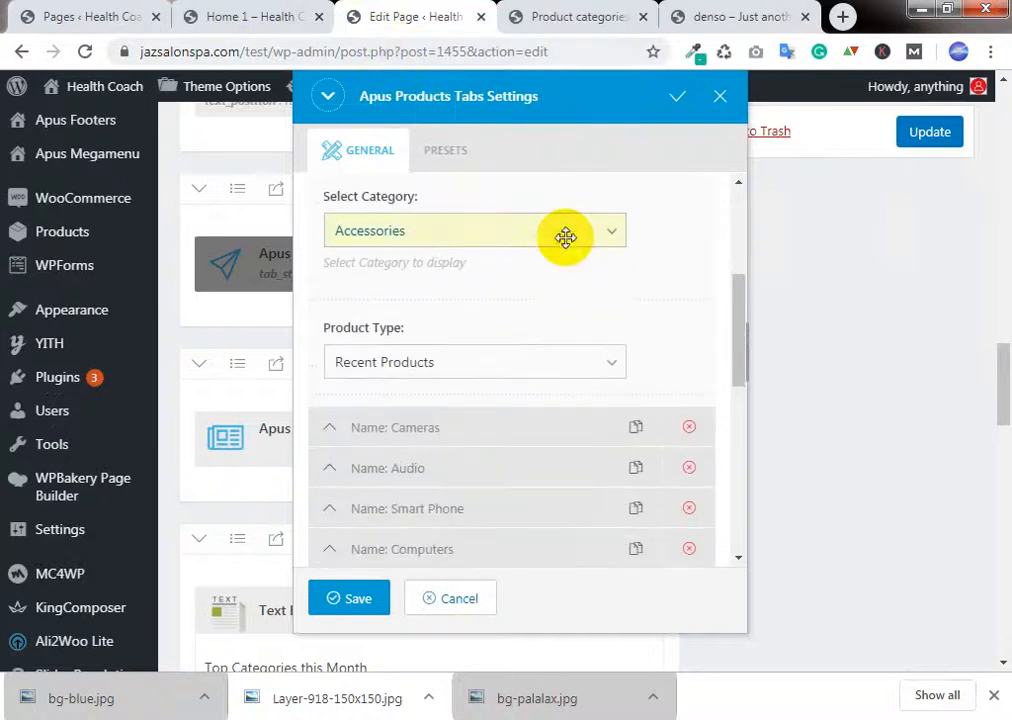
scroll(458, 338, down, 1)
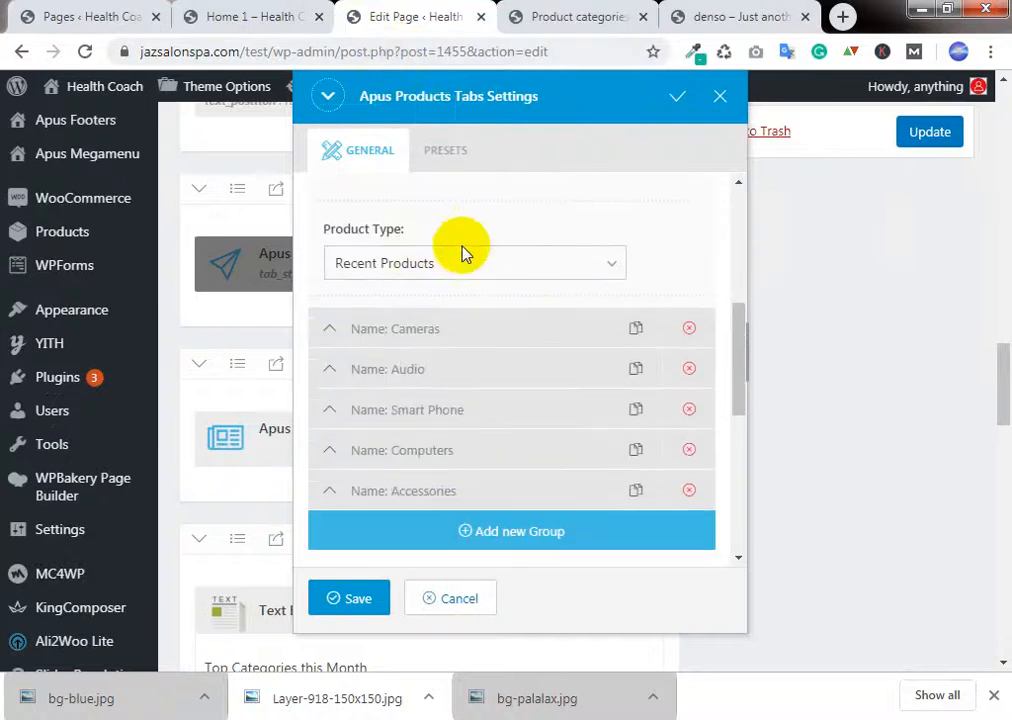
scroll(430, 231, up, 3)
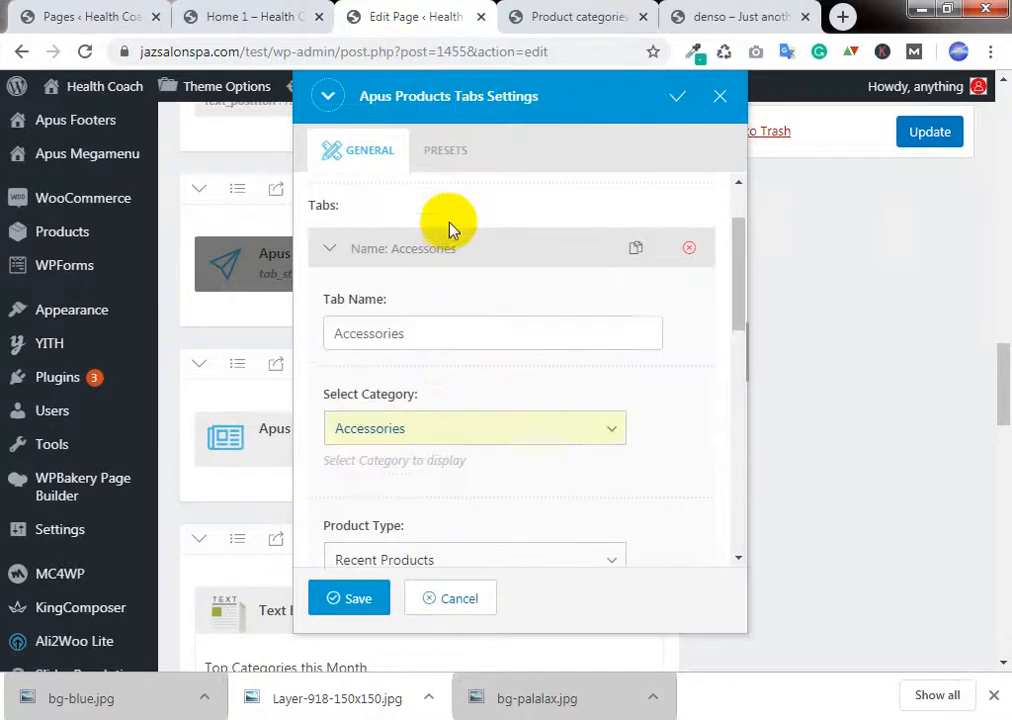
scroll(452, 219, down, 1)
scroll(468, 220, down, 1)
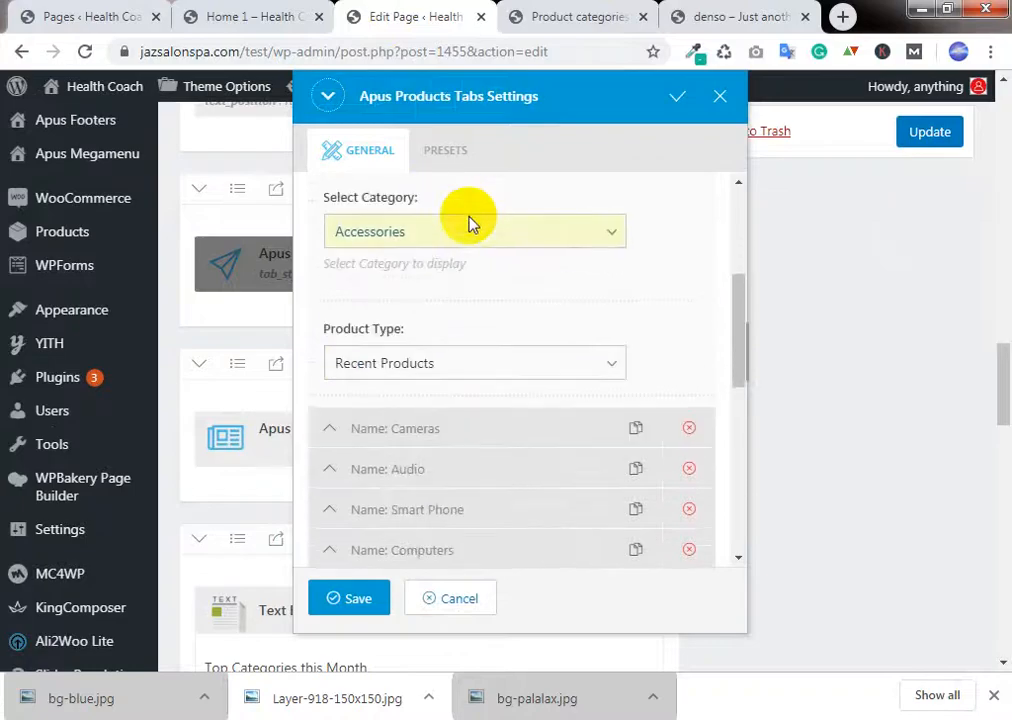
scroll(448, 238, down, 1)
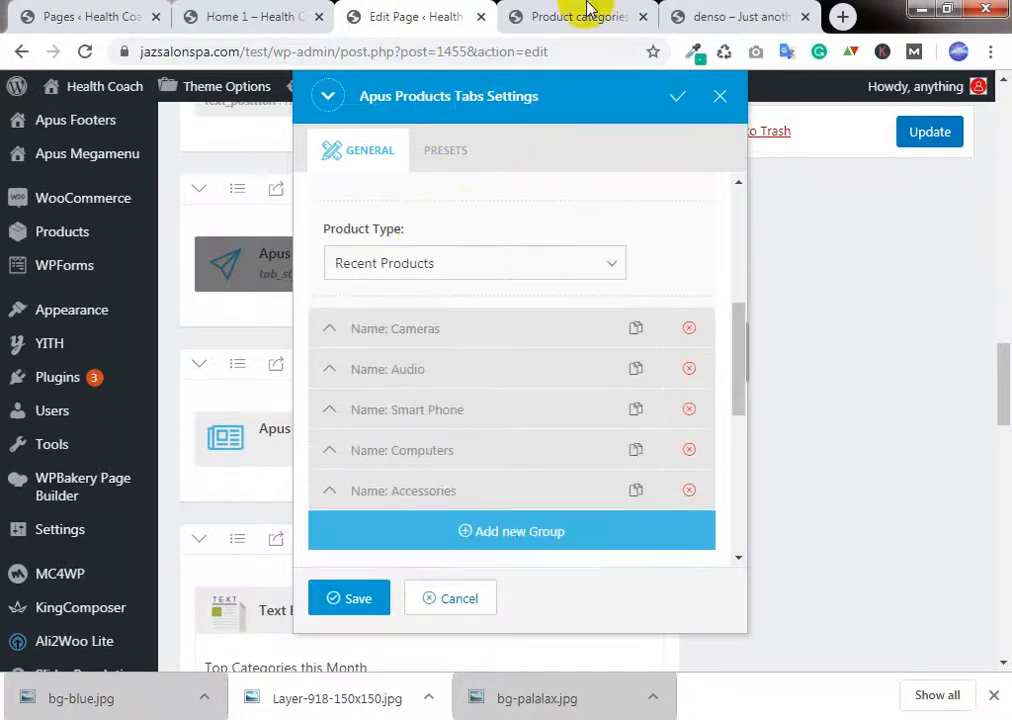
click(456, 264)
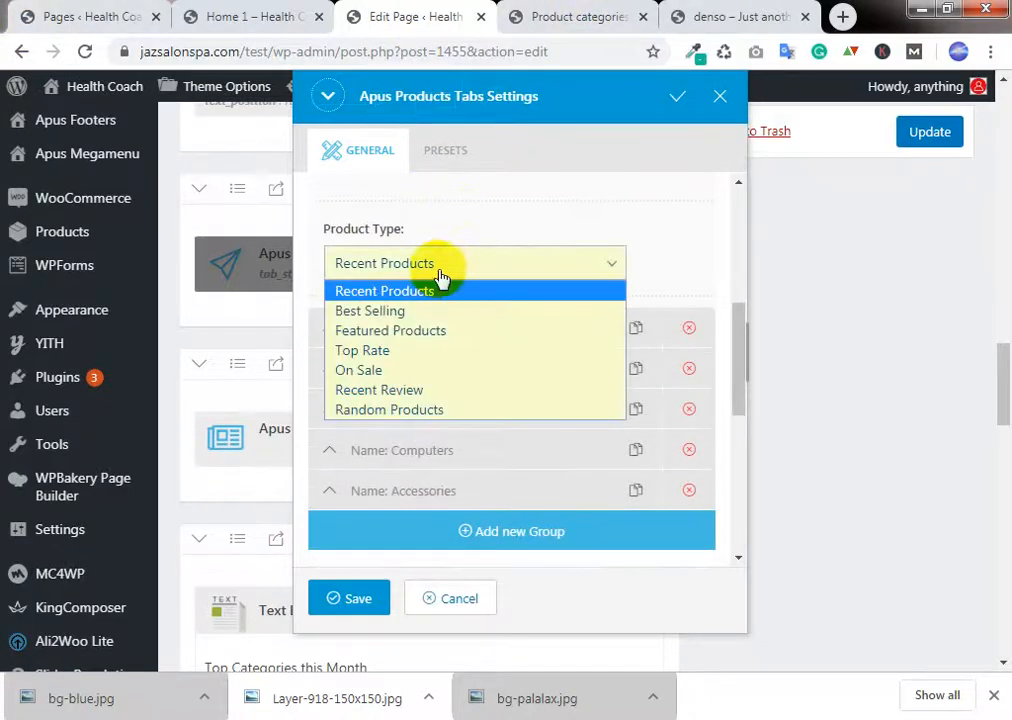
click(470, 250)
scroll(474, 226, down, 1)
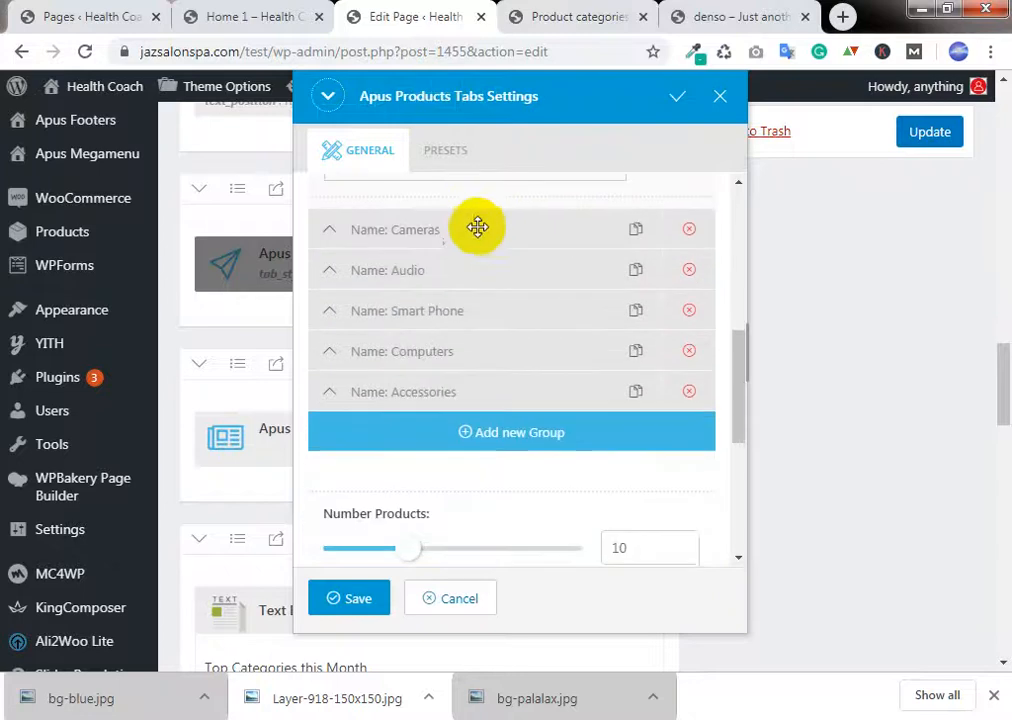
Step: Expand the Cameras tab's settings and check the product tabs in the Denso demo
click(409, 228)
scroll(426, 309, up, 2)
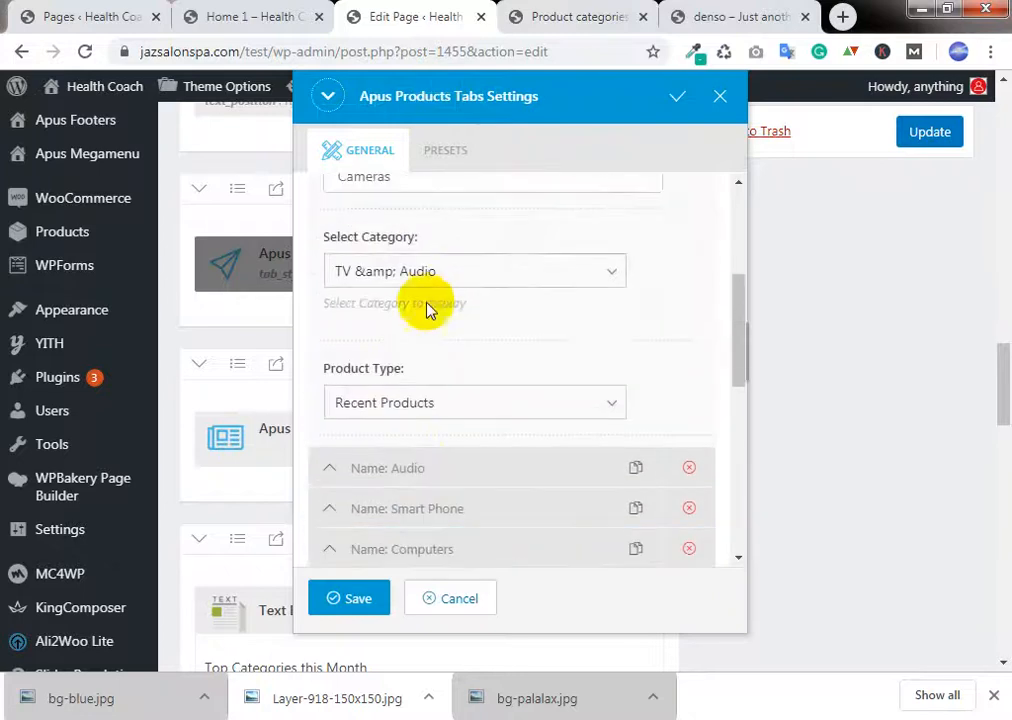
scroll(445, 309, up, 2)
click(436, 276)
double_click(436, 276)
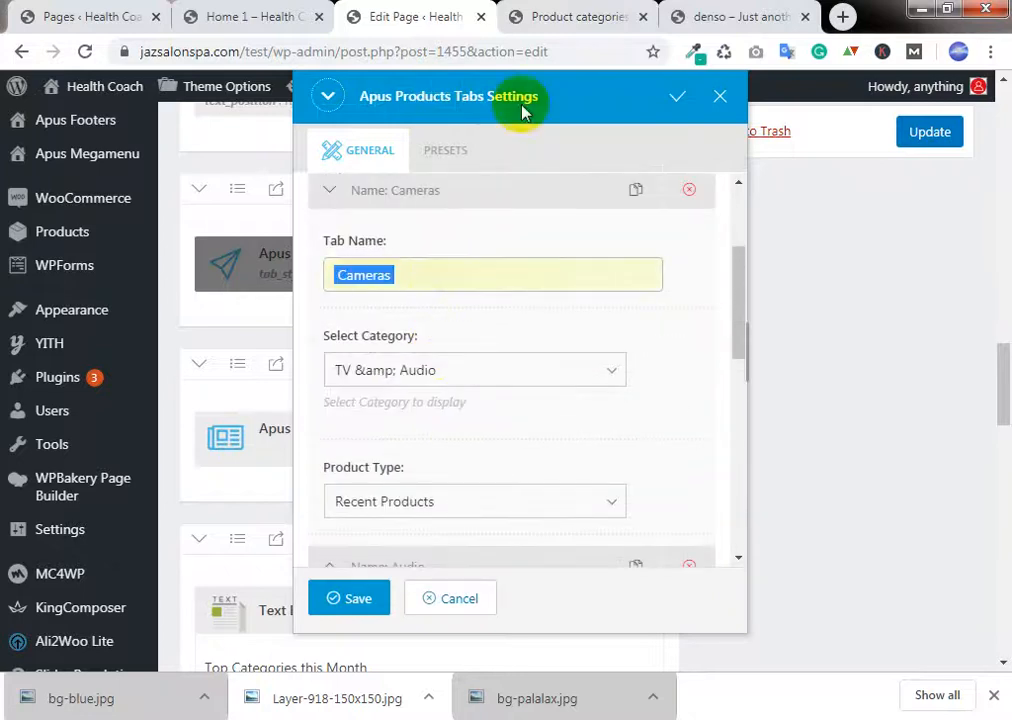
click(630, 14)
click(688, 12)
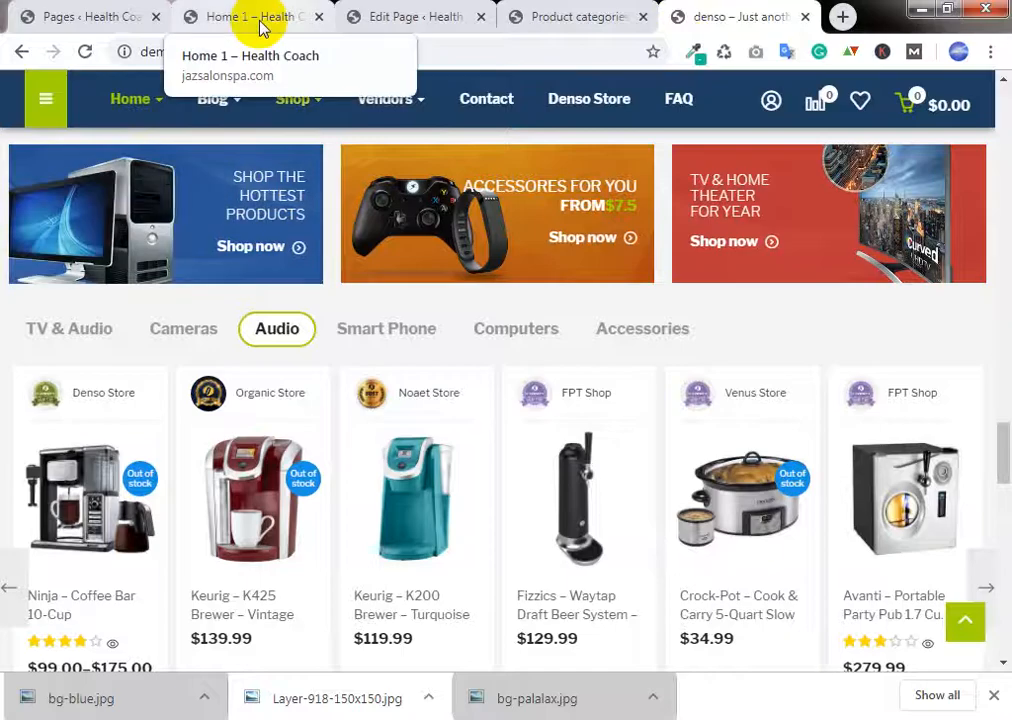
click(88, 338)
click(405, 9)
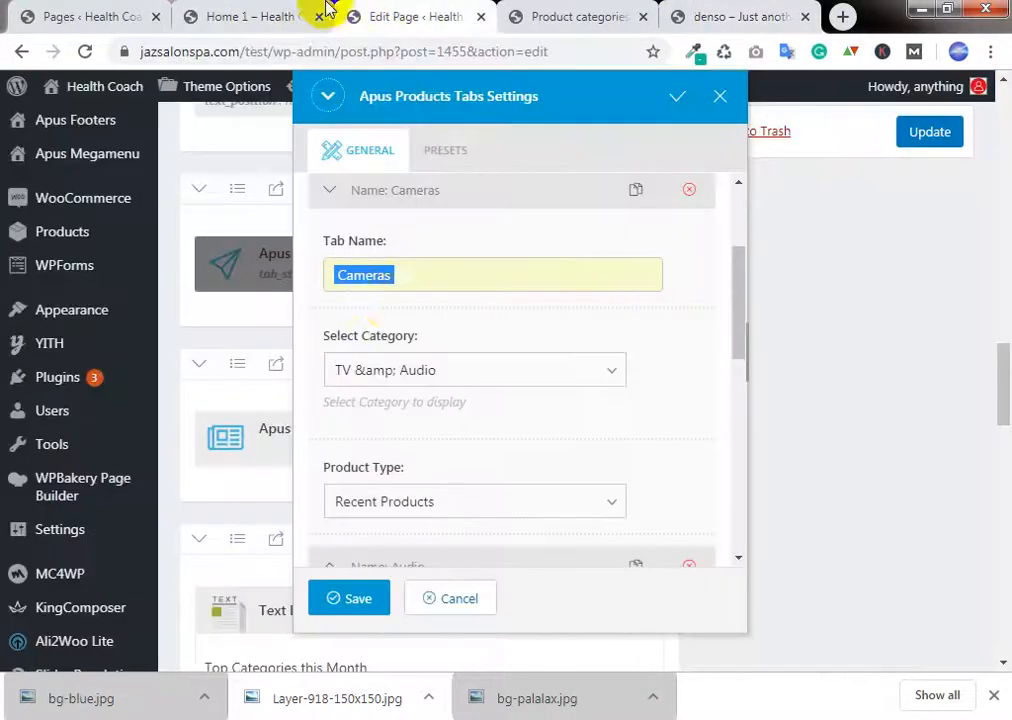
Step: Find the LED & LCD TVs entry among the store's product categories and rename the Cameras tab as LED & LCD TVs
click(560, 14)
scroll(541, 380, down, 1)
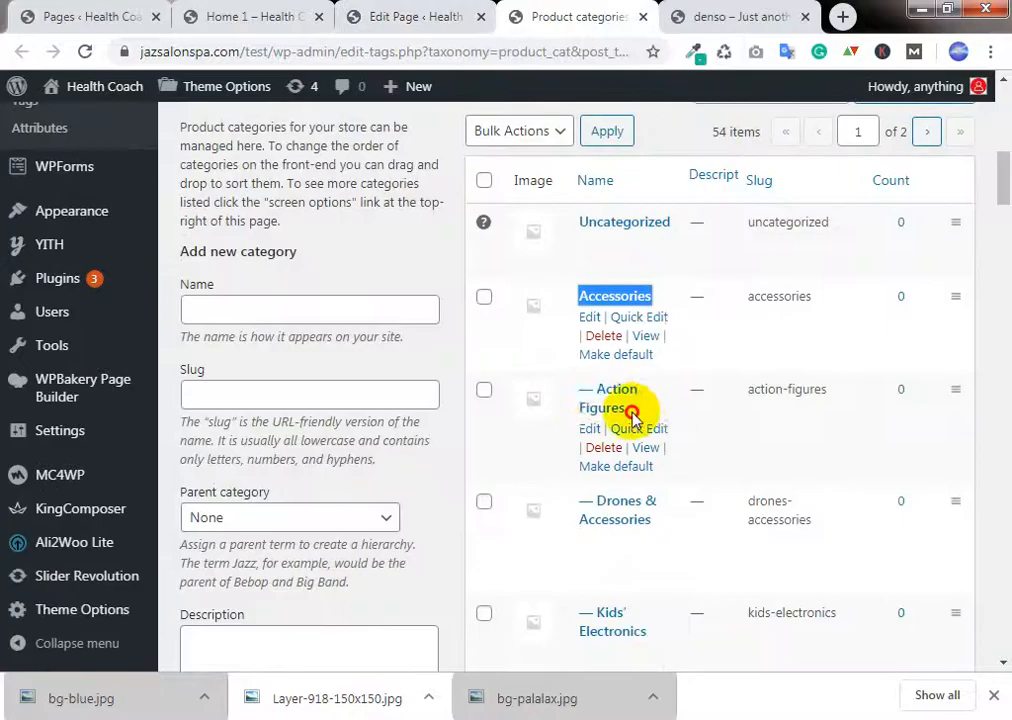
drag(632, 414, 598, 394)
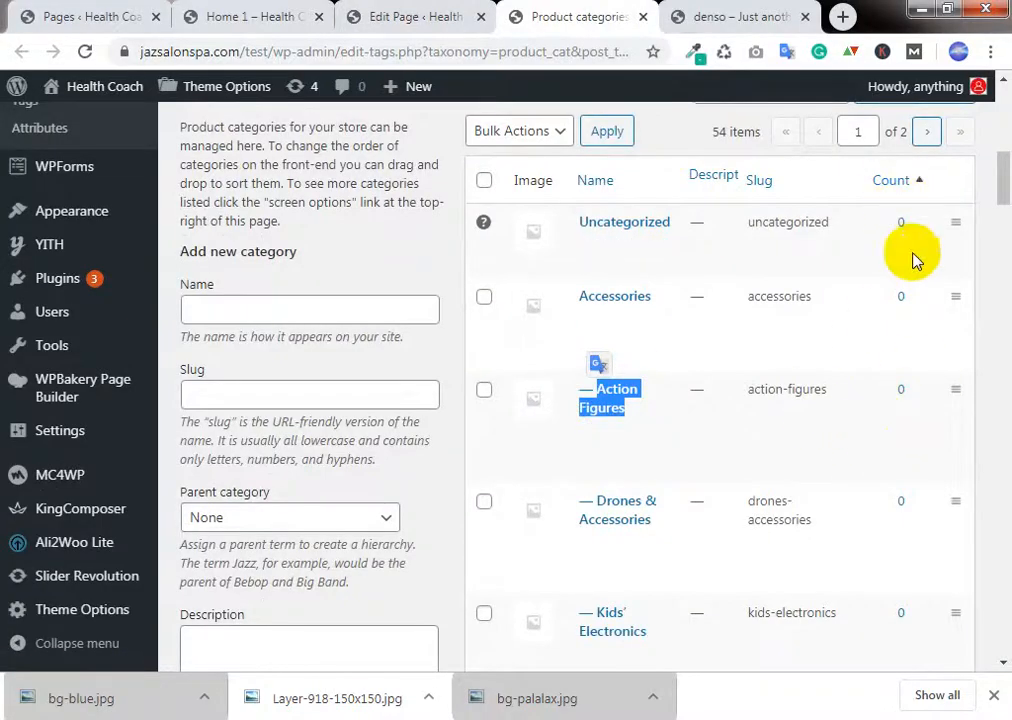
scroll(892, 402, down, 8)
scroll(892, 402, down, 20)
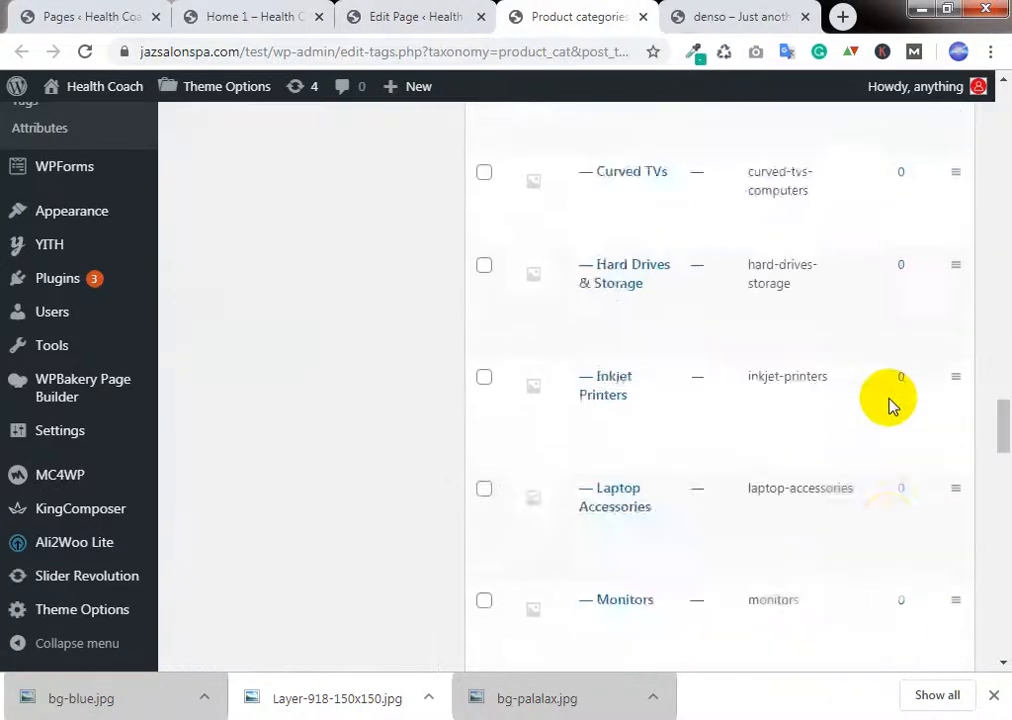
scroll(892, 405, down, 10)
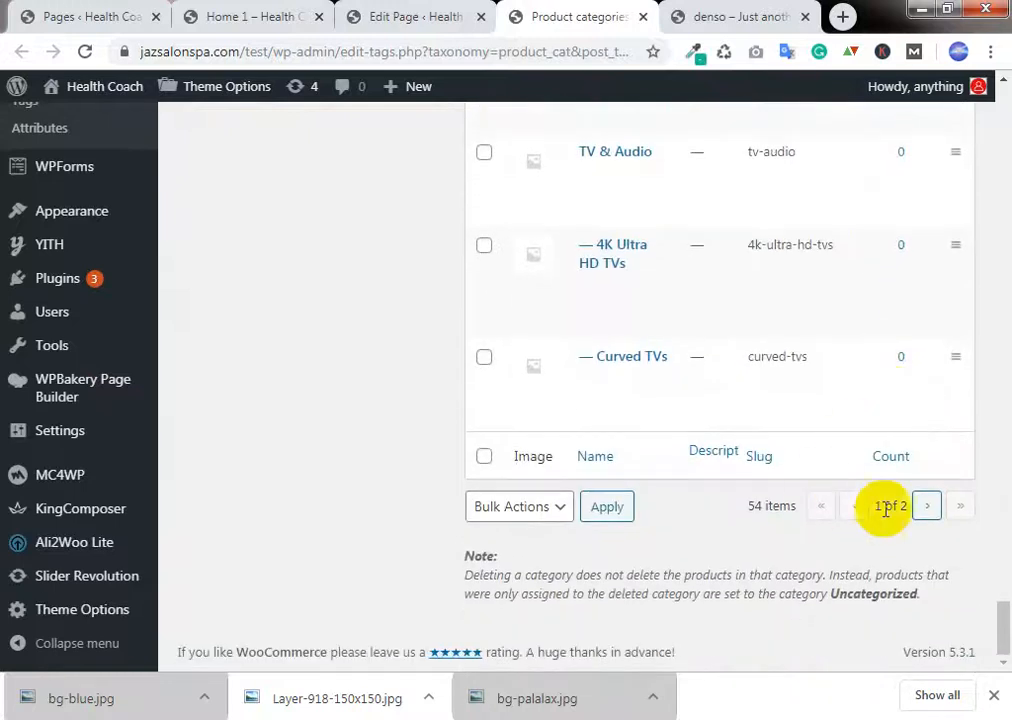
click(927, 512)
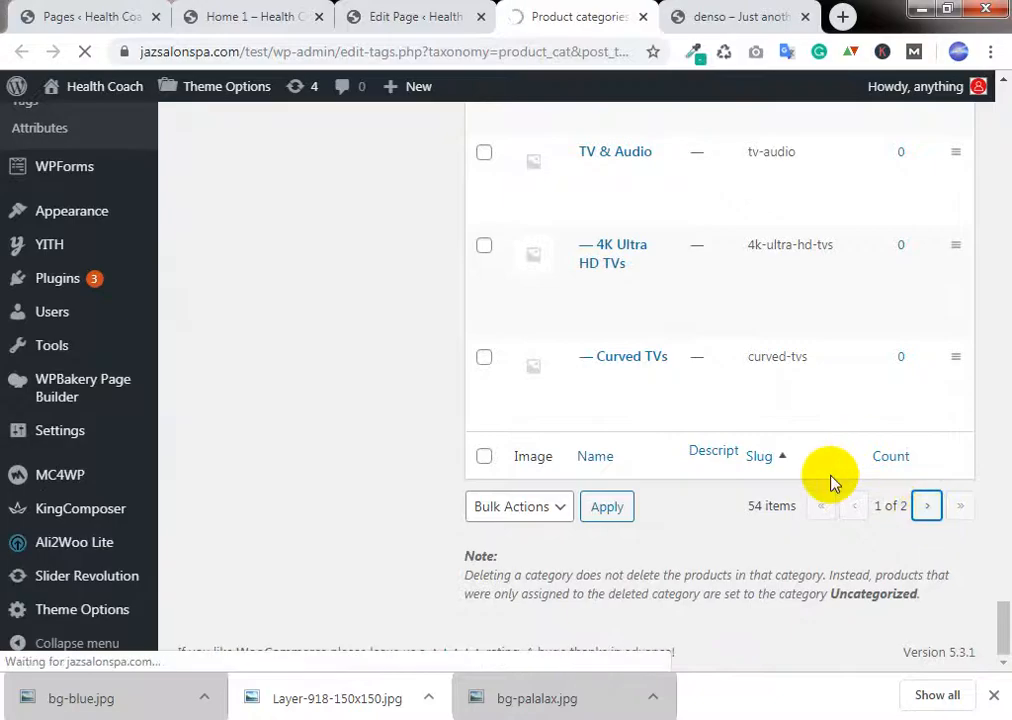
scroll(853, 357, down, 4)
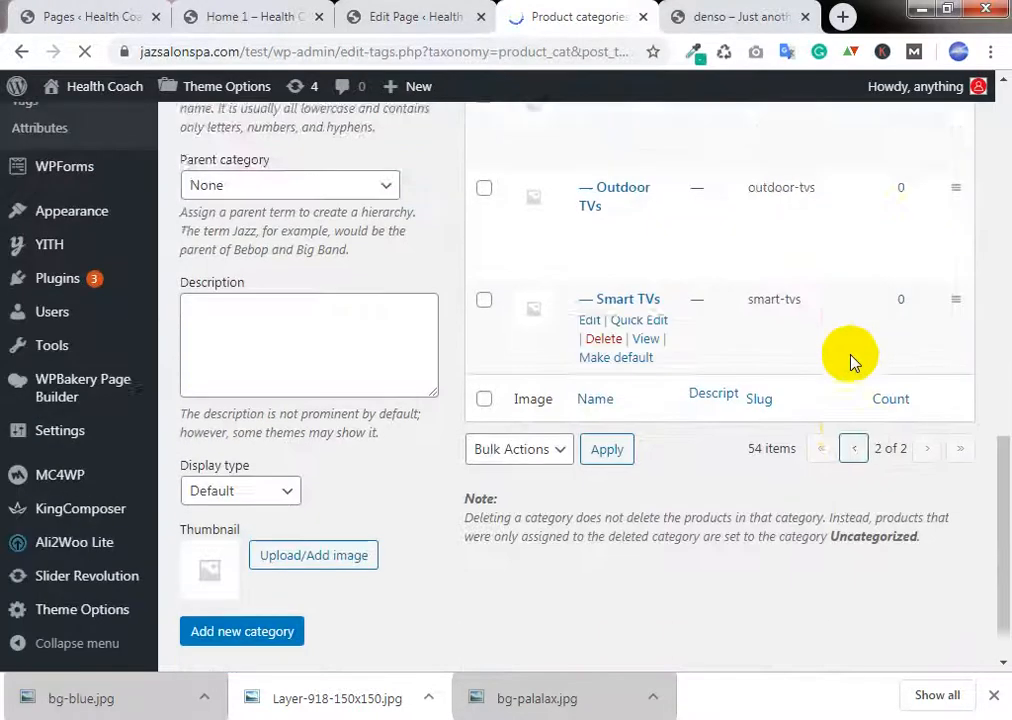
scroll(851, 366, up, 7)
scroll(851, 370, down, 4)
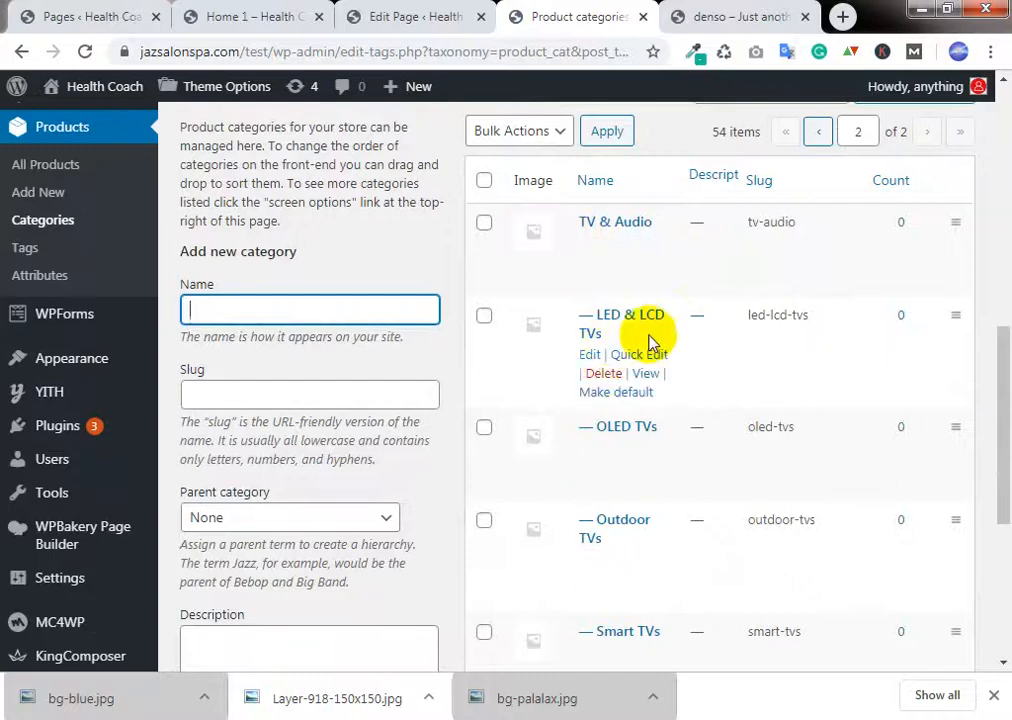
drag(605, 335, 599, 316)
click(435, 8)
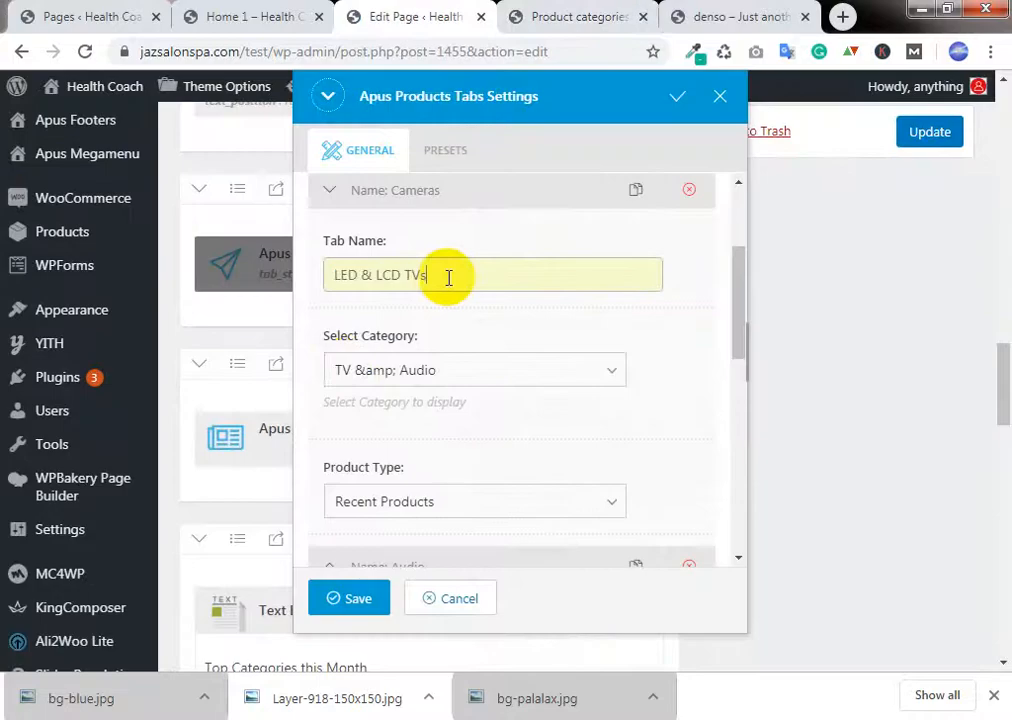
Step: Set the LED & LCD TVs tab's category to TV & Home Theater Services, with Recent Products as its product type
click(413, 367)
scroll(455, 183, up, 2)
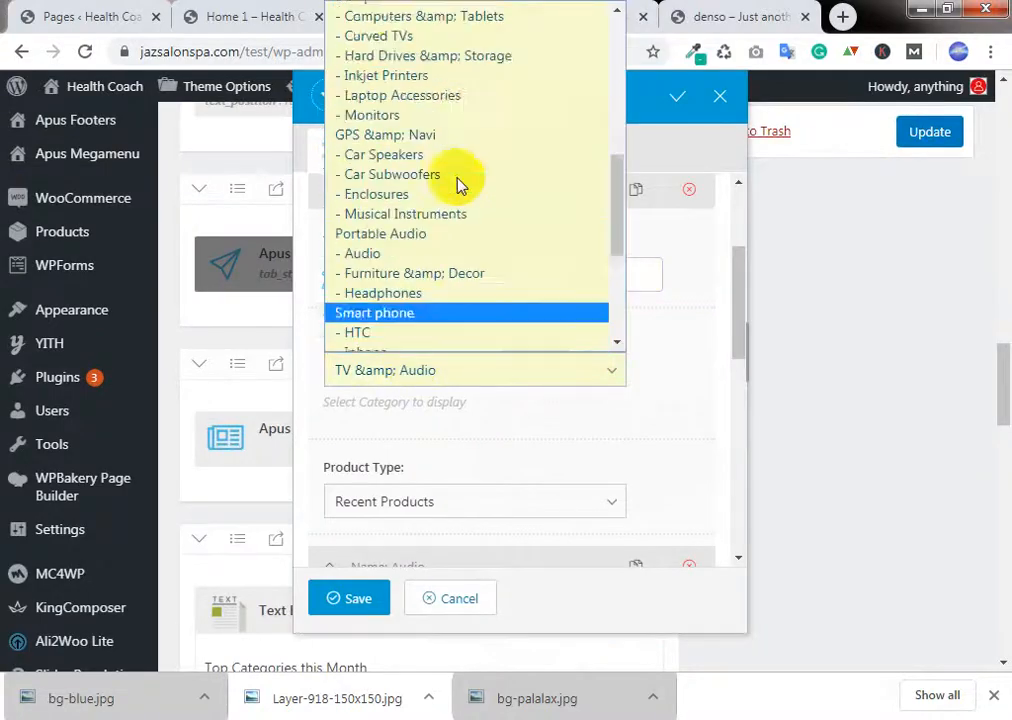
scroll(457, 183, up, 6)
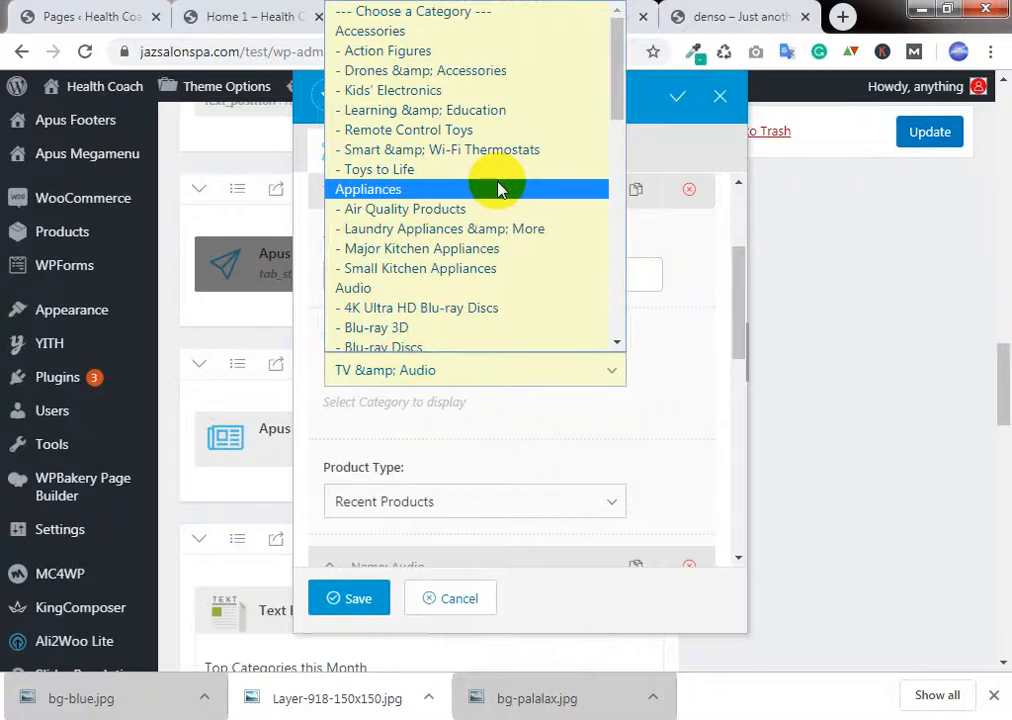
scroll(499, 190, down, 2)
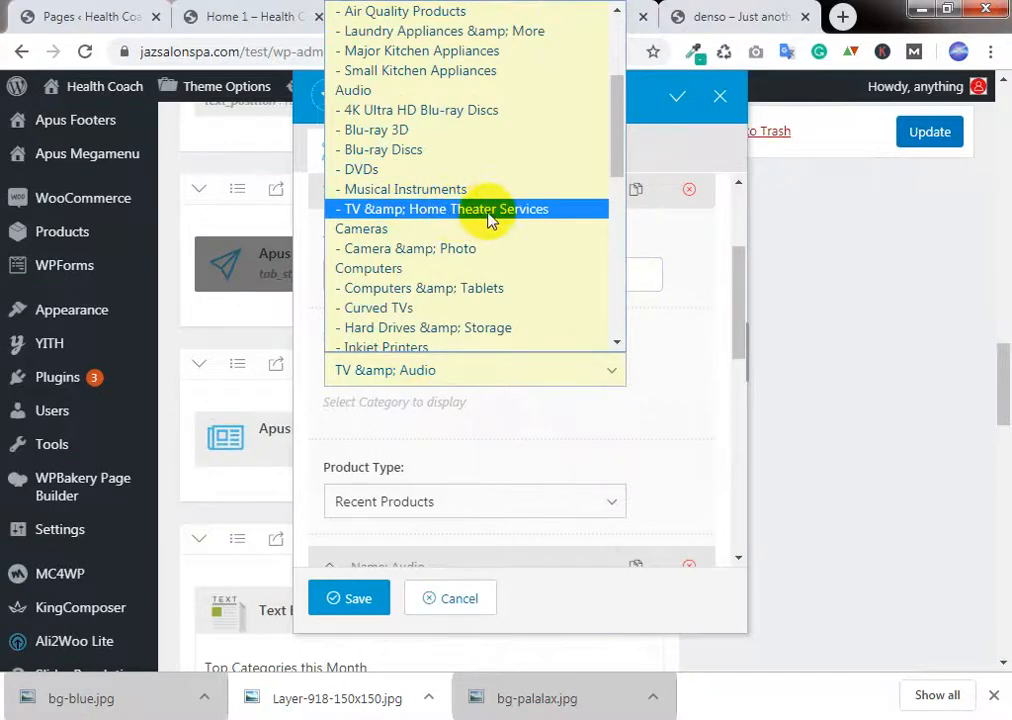
click(487, 211)
scroll(470, 397, down, 2)
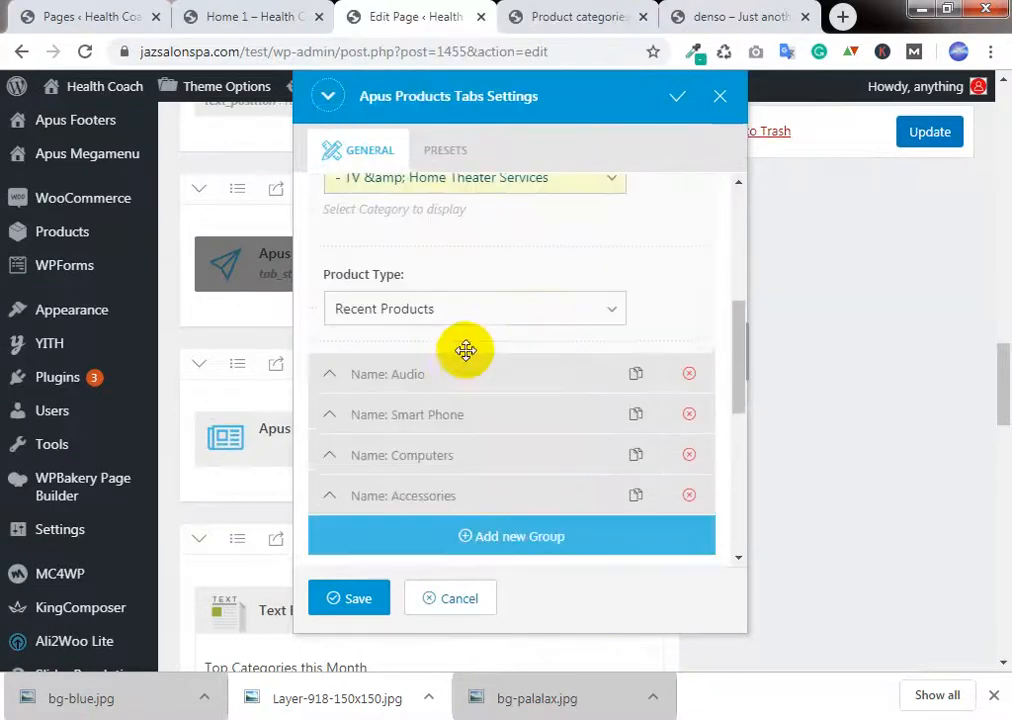
click(448, 310)
click(451, 307)
scroll(604, 277, down, 1)
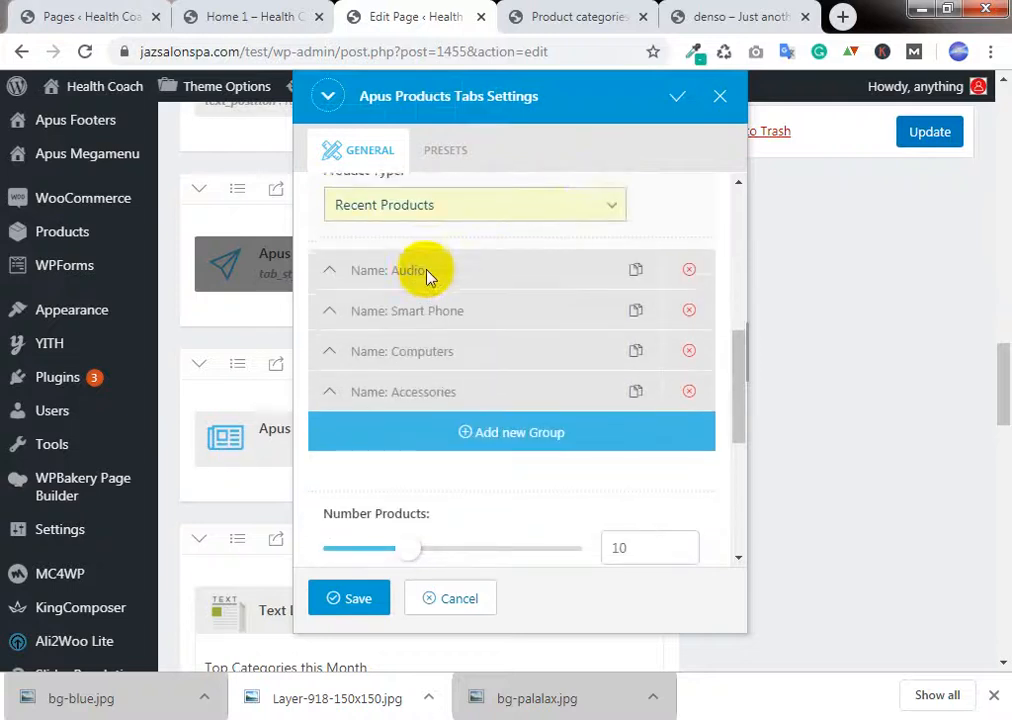
Step: Expand the Audio tab's settings and set its category to 4K Ultra HD Blu-ray Discs
click(428, 272)
click(441, 257)
click(440, 256)
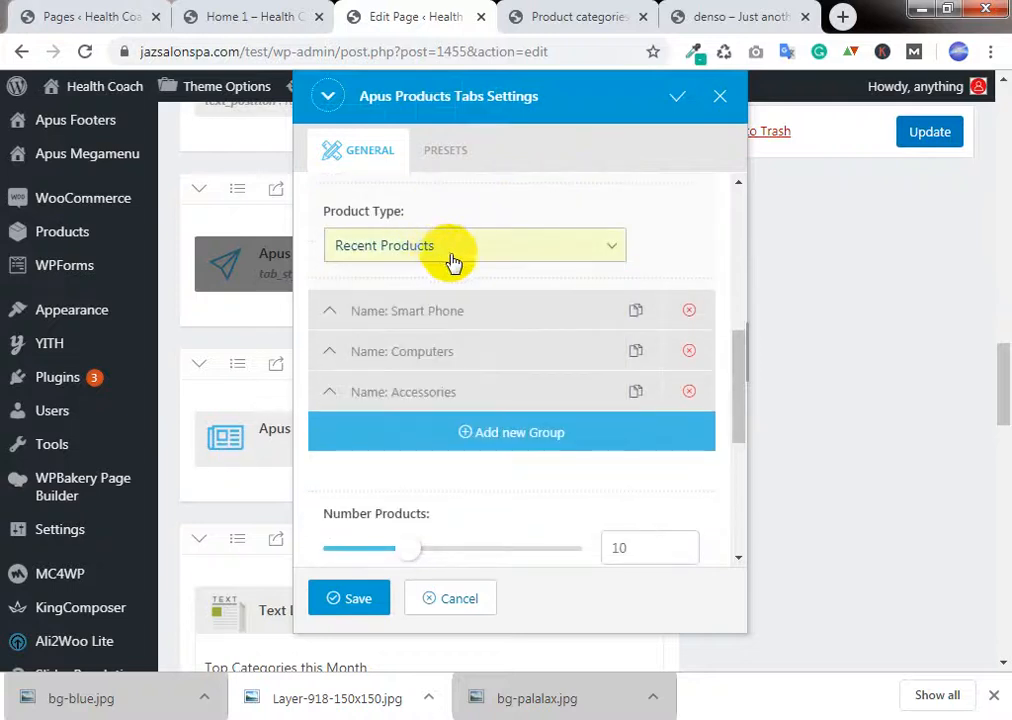
scroll(452, 262, up, 3)
click(435, 310)
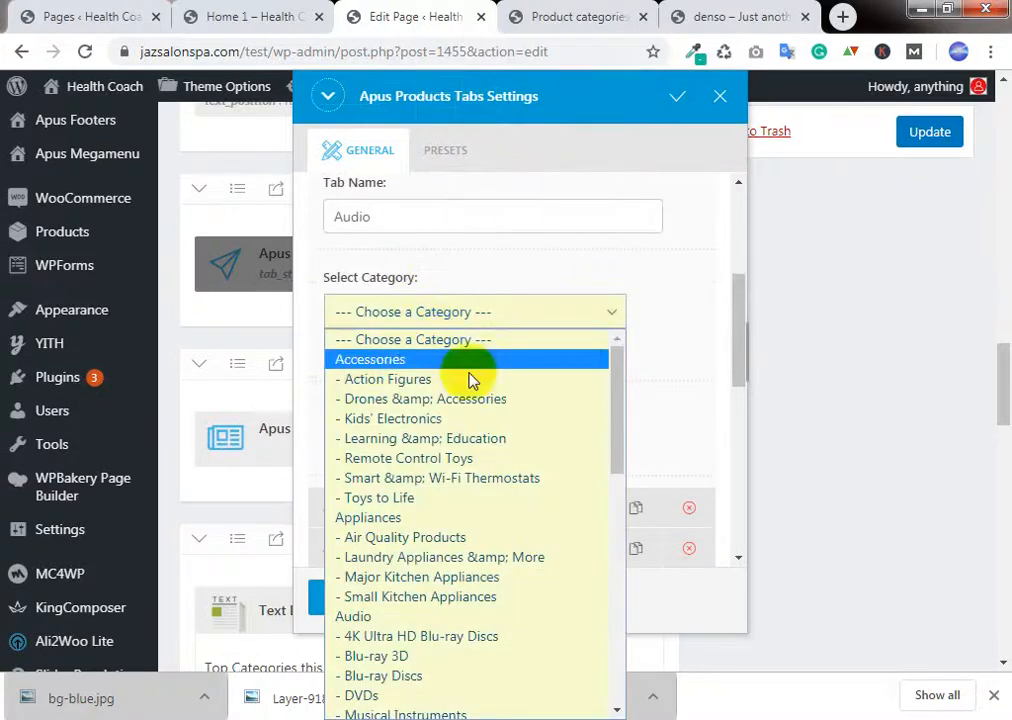
scroll(420, 480, down, 2)
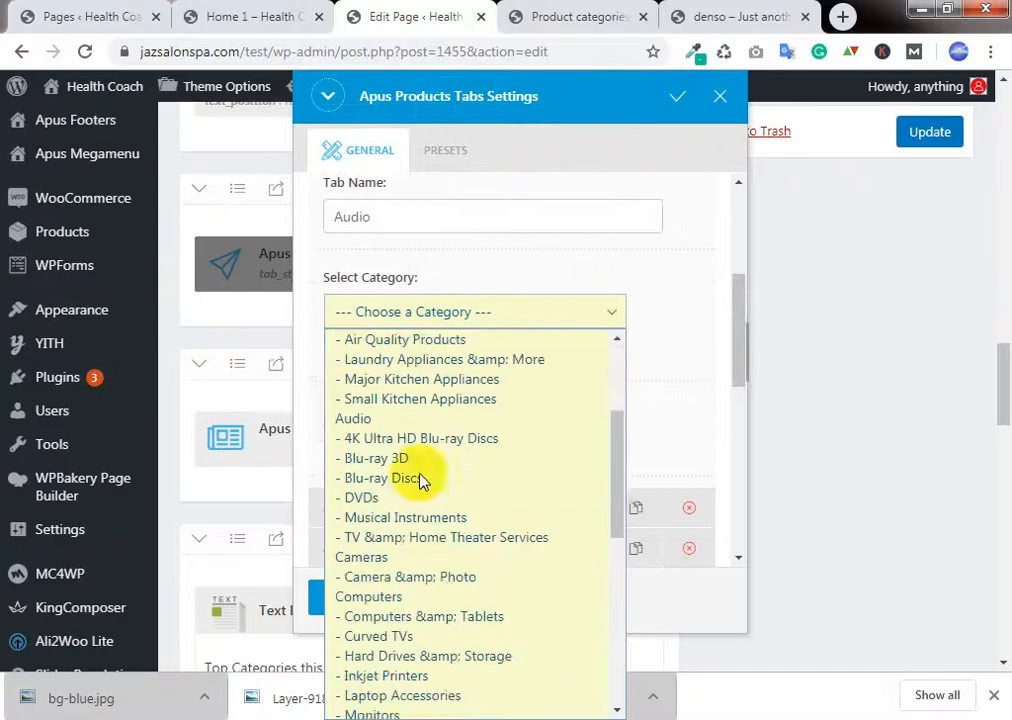
click(418, 444)
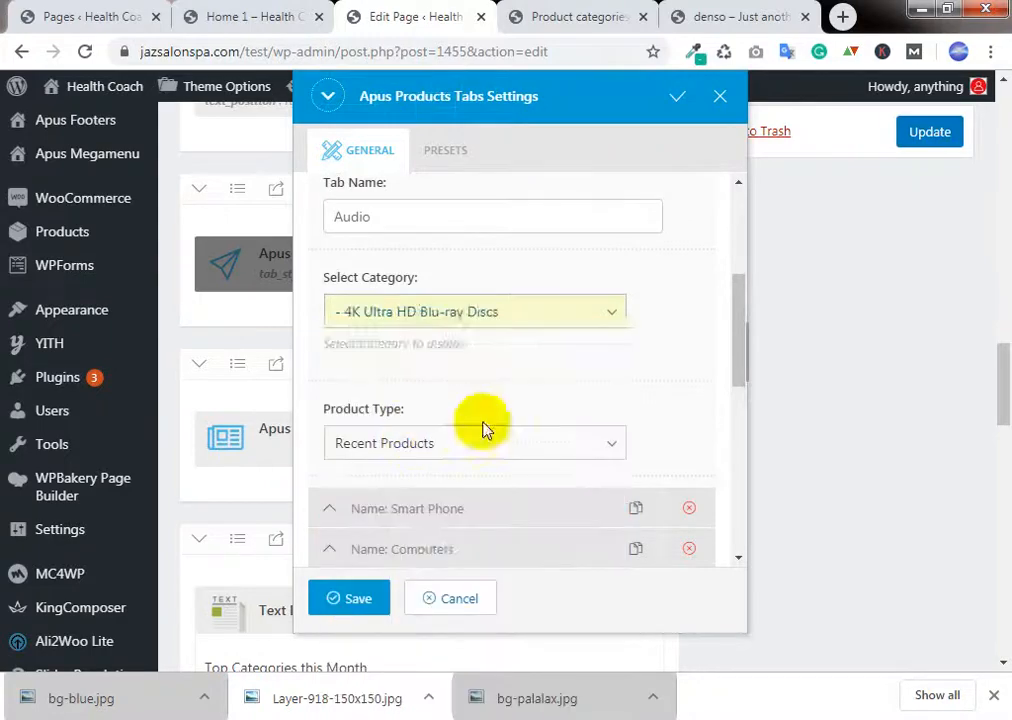
Step: Review the category and product type settings of the Audio, Smart Phone, Computers and last Accessories tabs
scroll(481, 429, down, 3)
click(413, 298)
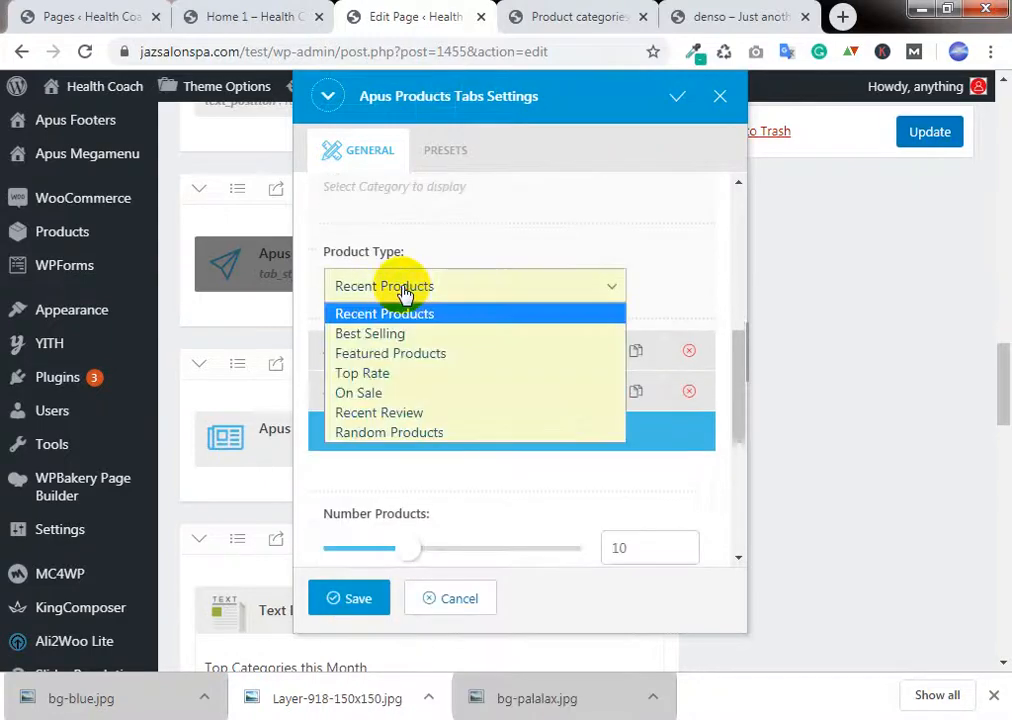
click(432, 290)
scroll(422, 278, up, 2)
click(423, 262)
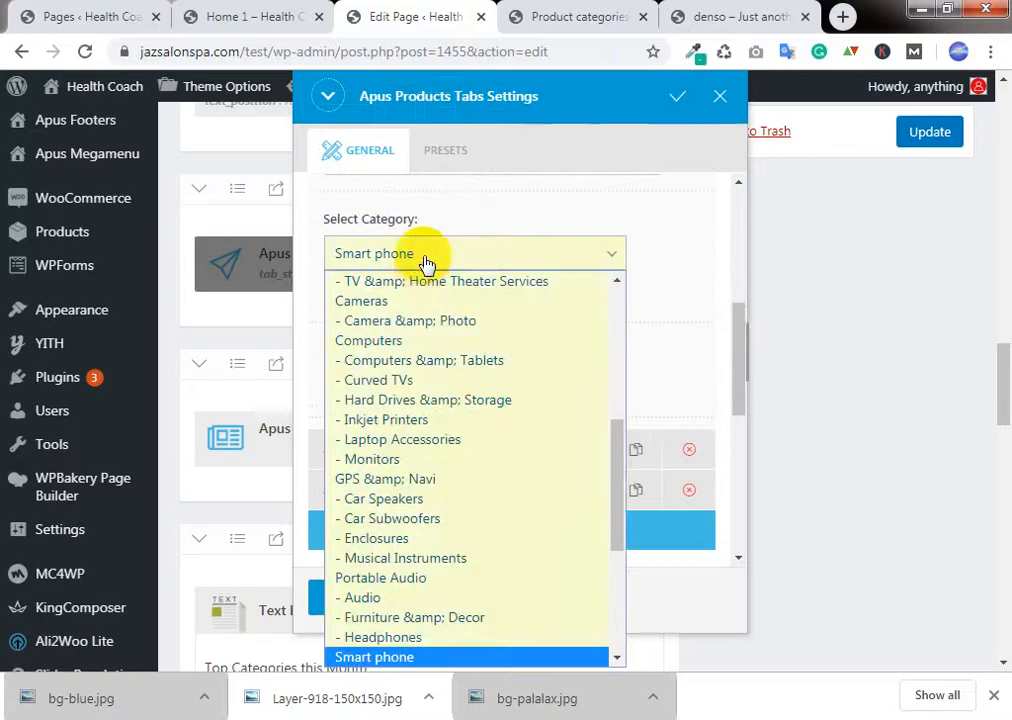
click(425, 262)
scroll(444, 365, down, 1)
click(438, 349)
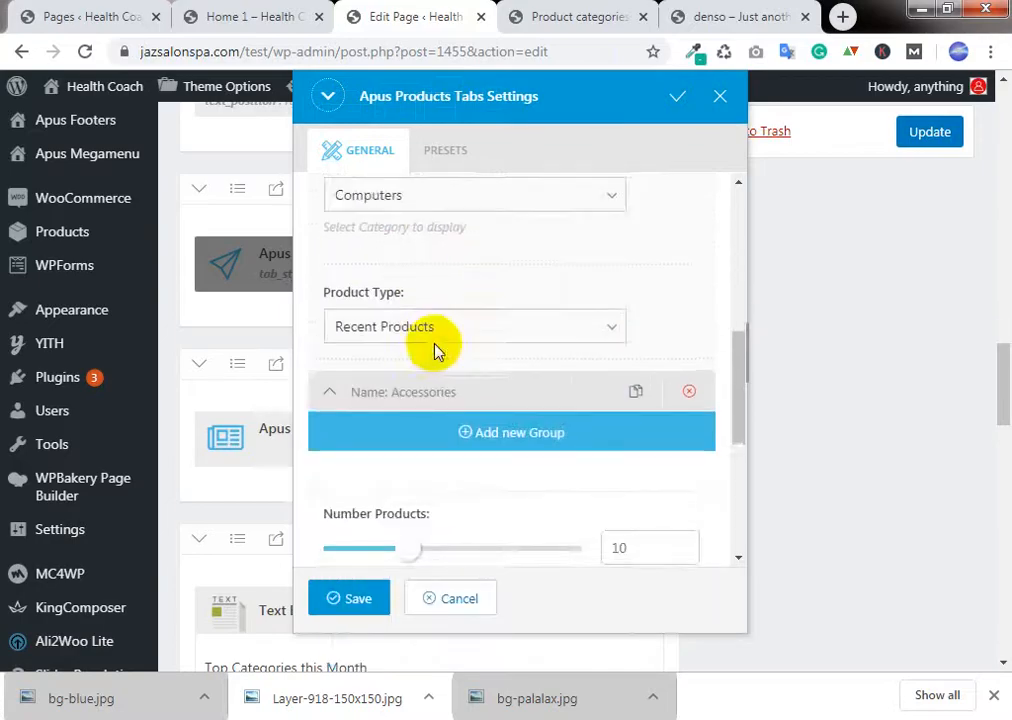
scroll(433, 310, down, 2)
scroll(429, 290, up, 1)
click(425, 298)
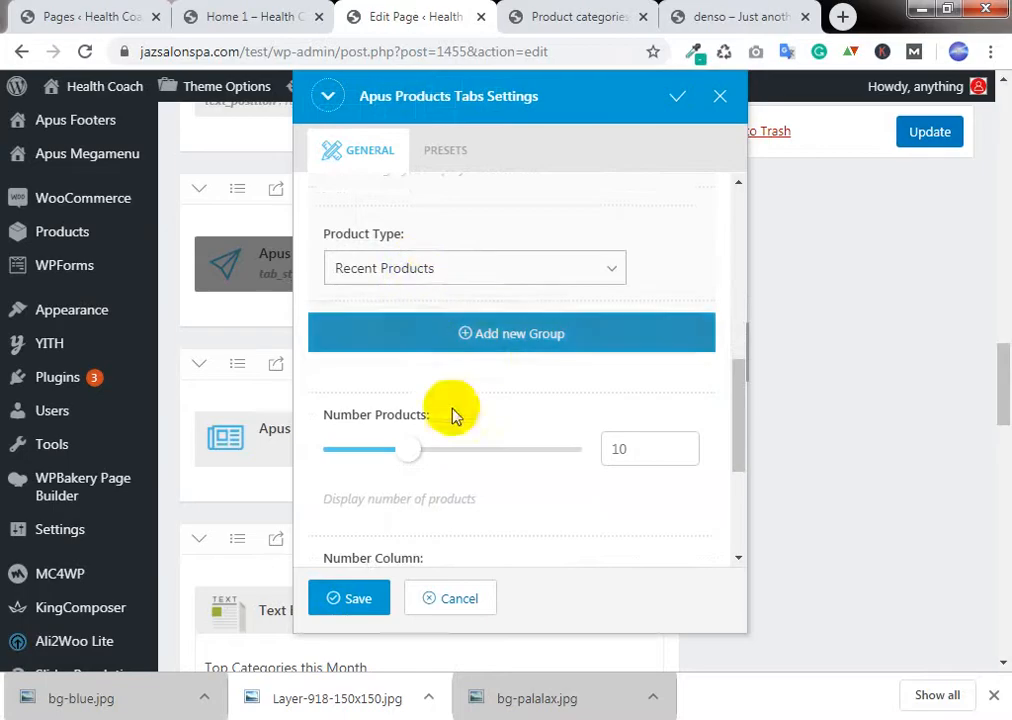
Step: Save the Apus Products Tabs settings, update the page and reload Home 1 on the site
click(374, 598)
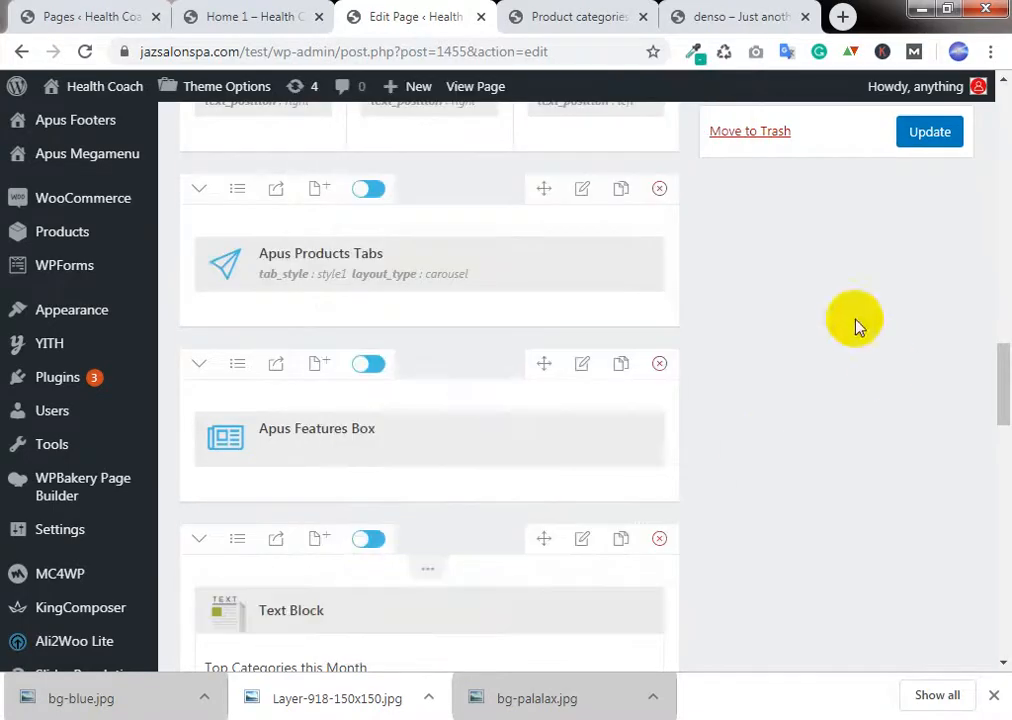
click(926, 133)
click(307, 12)
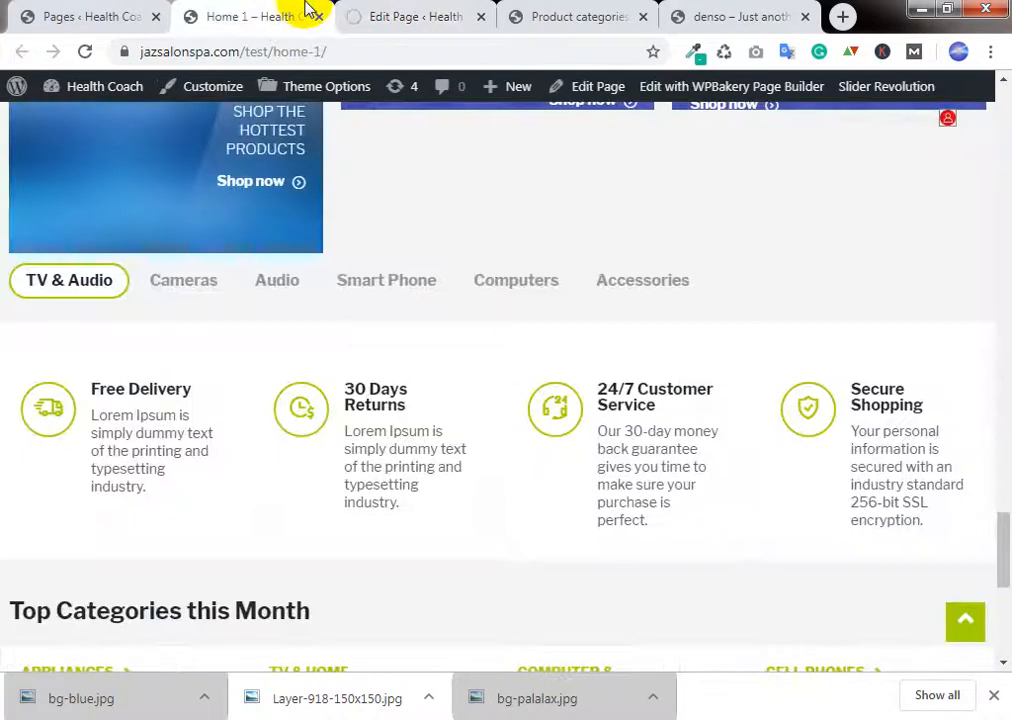
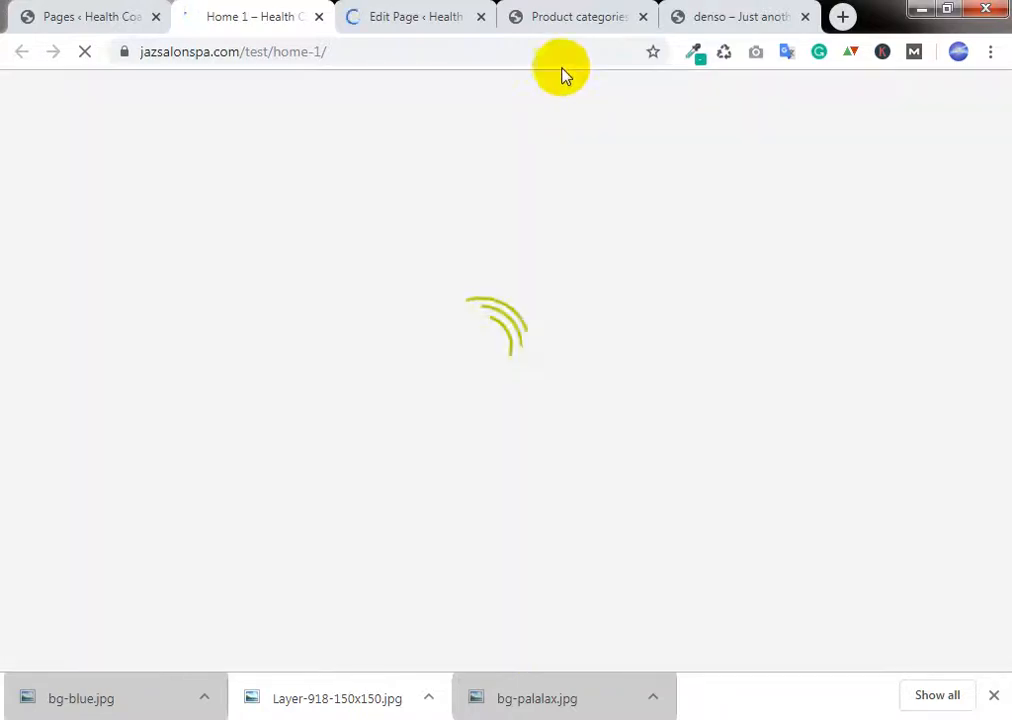
click(576, 51)
click(577, 56)
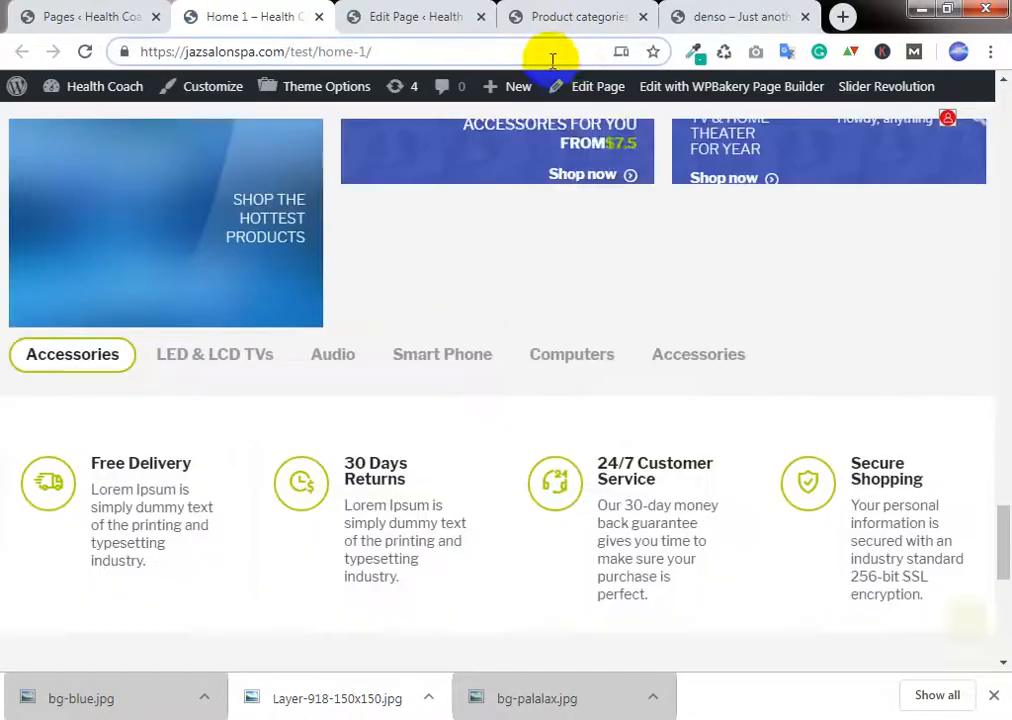
Step: Check the LED & LCD TVs tab on Home 1 against the product counts in the store's category list
scroll(485, 297, down, 1)
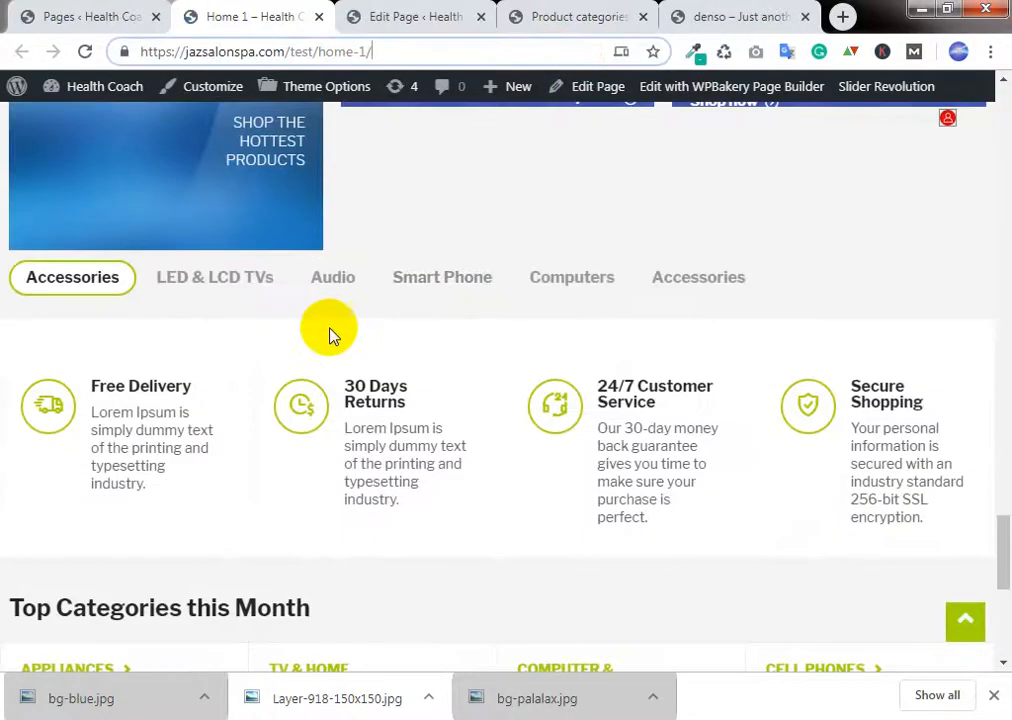
click(226, 287)
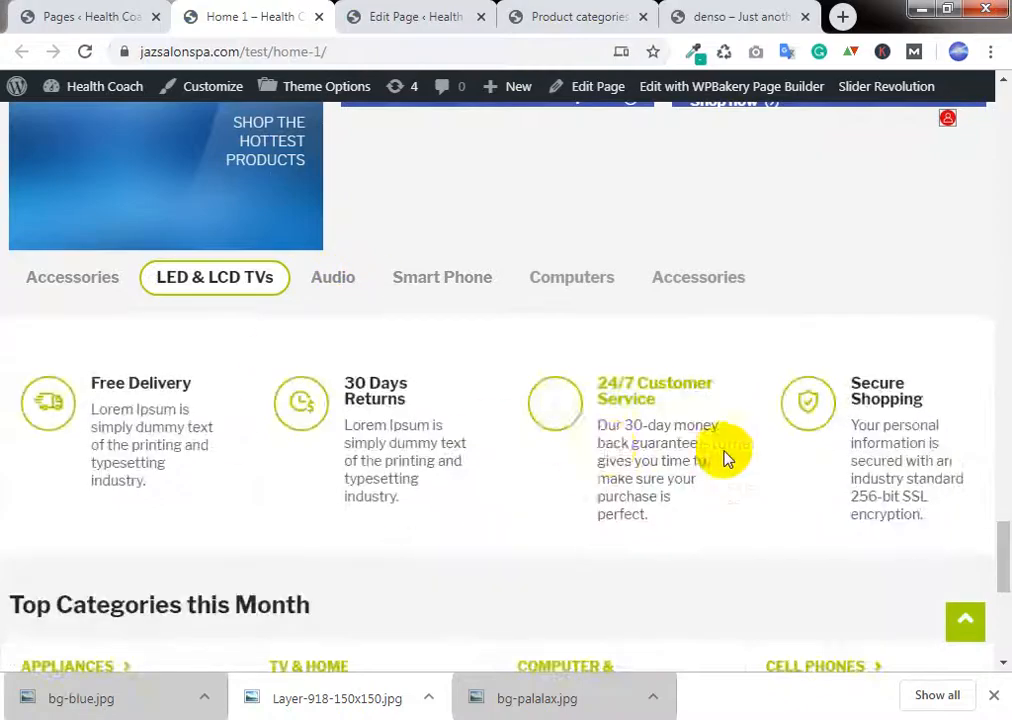
click(612, 14)
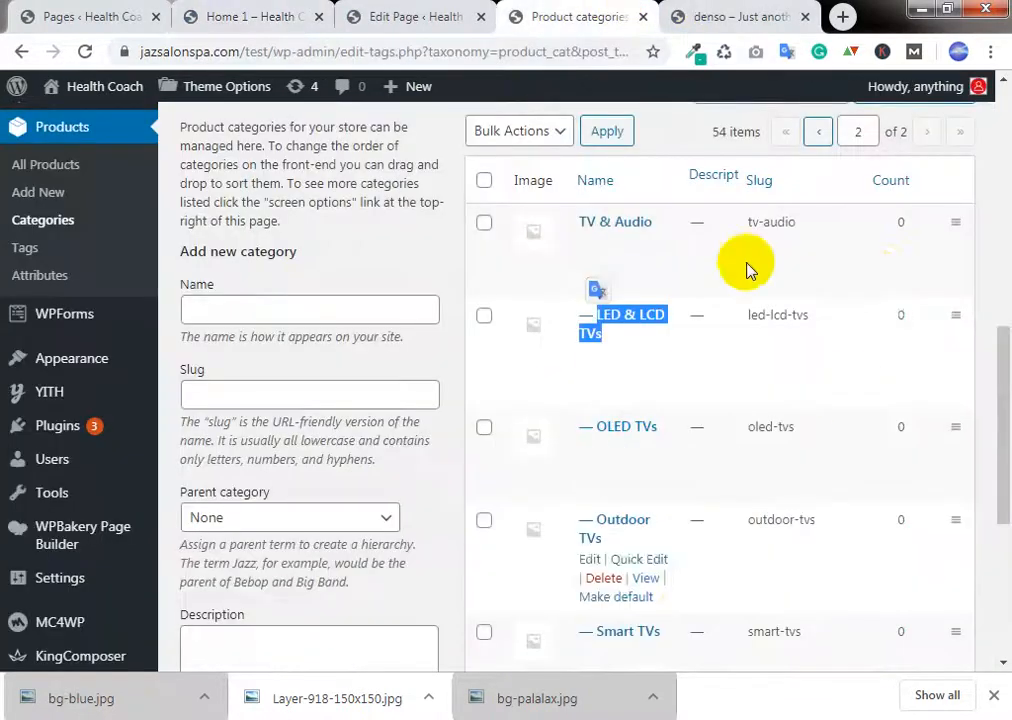
scroll(903, 402, down, 3)
scroll(903, 429, up, 3)
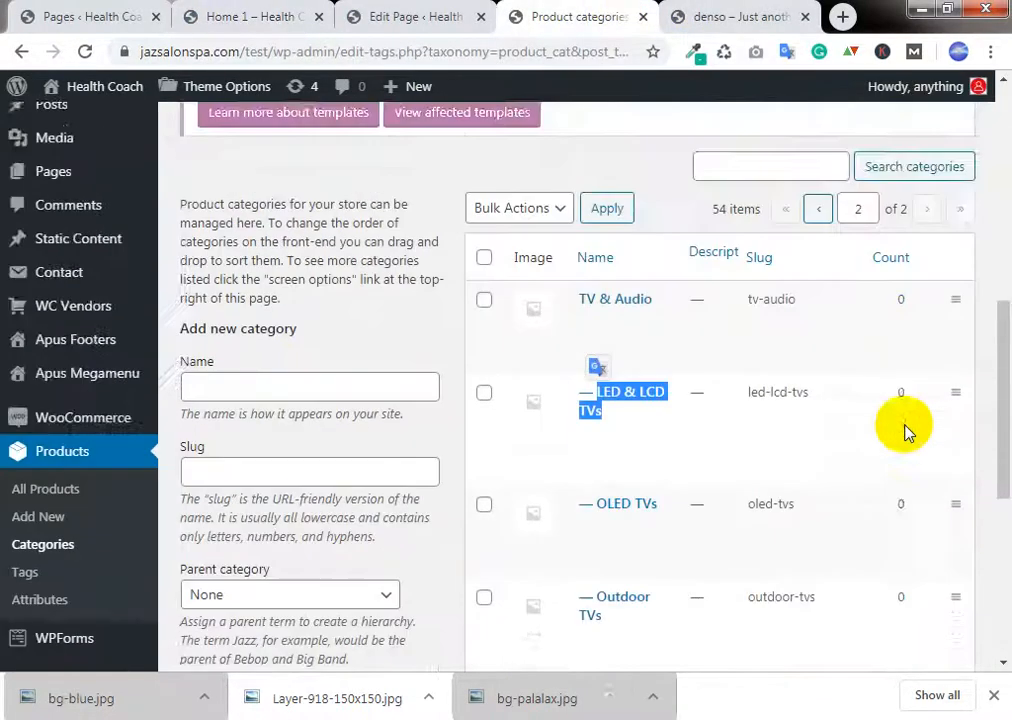
scroll(903, 425, down, 2)
scroll(903, 427, up, 2)
Step: Open the list of all products and assign the Dragon USB Charging Lighter to the Accessories category
click(41, 512)
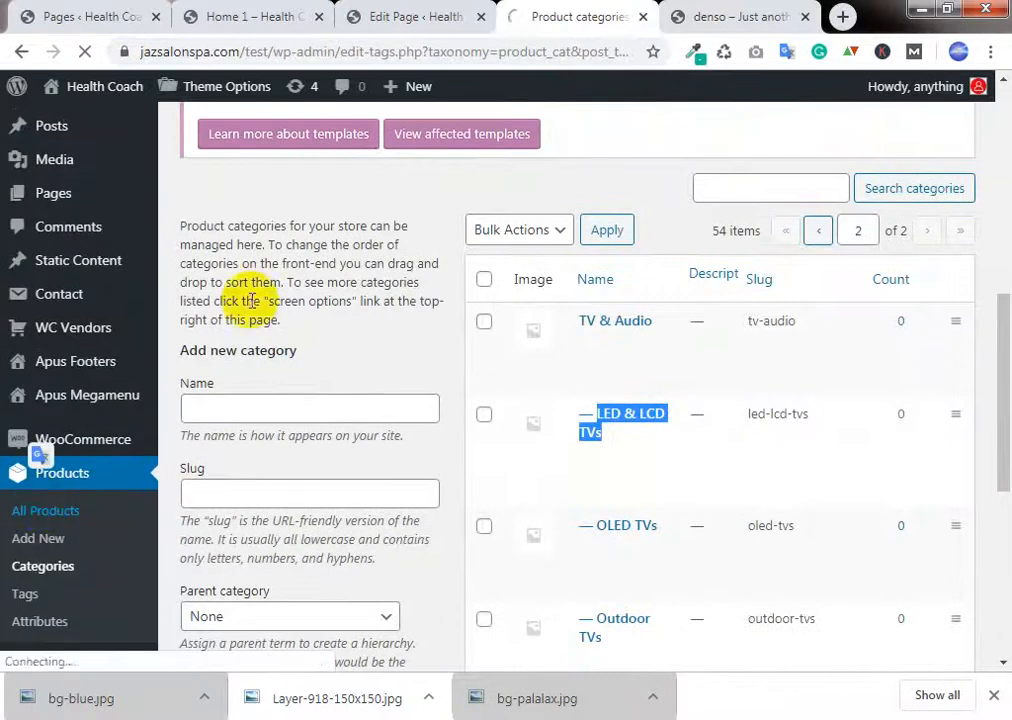
click(293, 10)
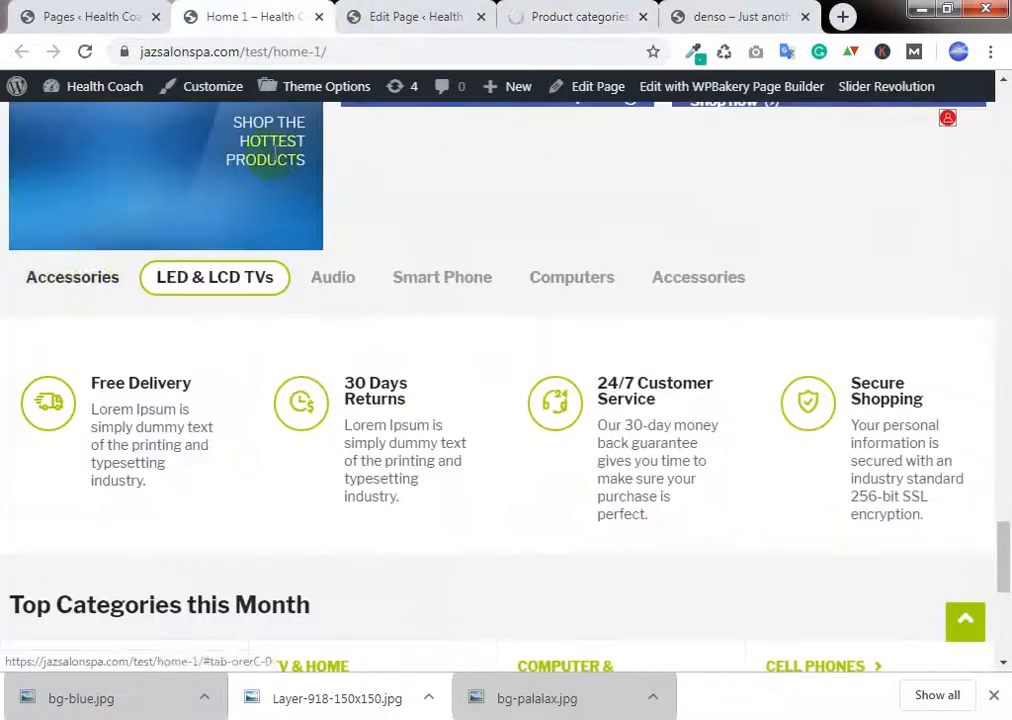
click(533, 11)
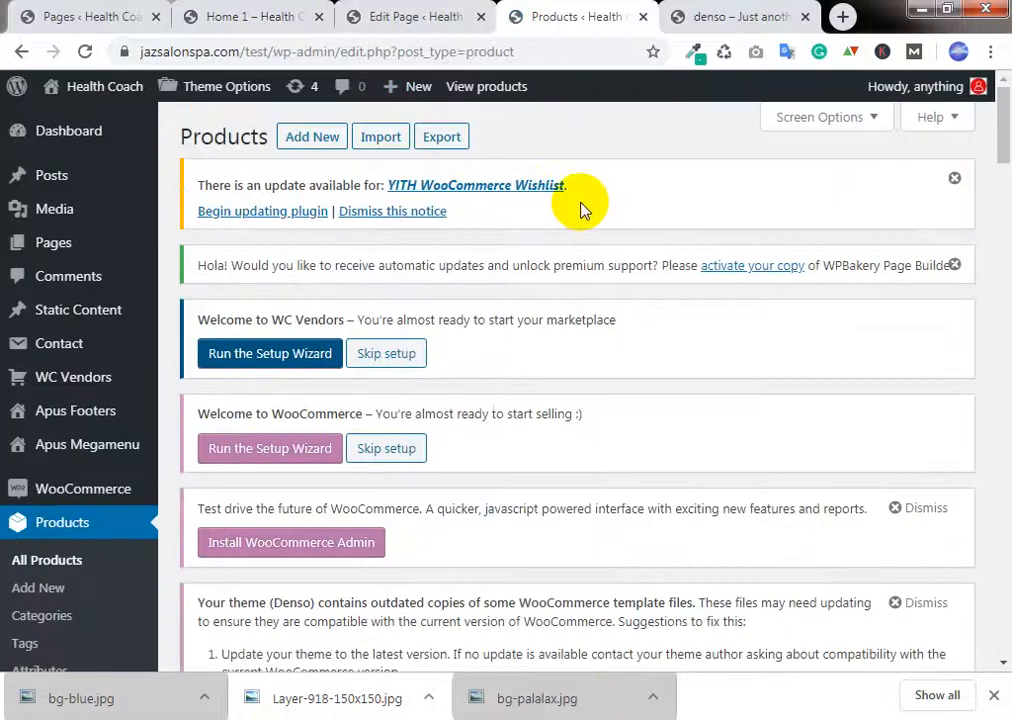
scroll(655, 222, down, 5)
scroll(650, 220, down, 2)
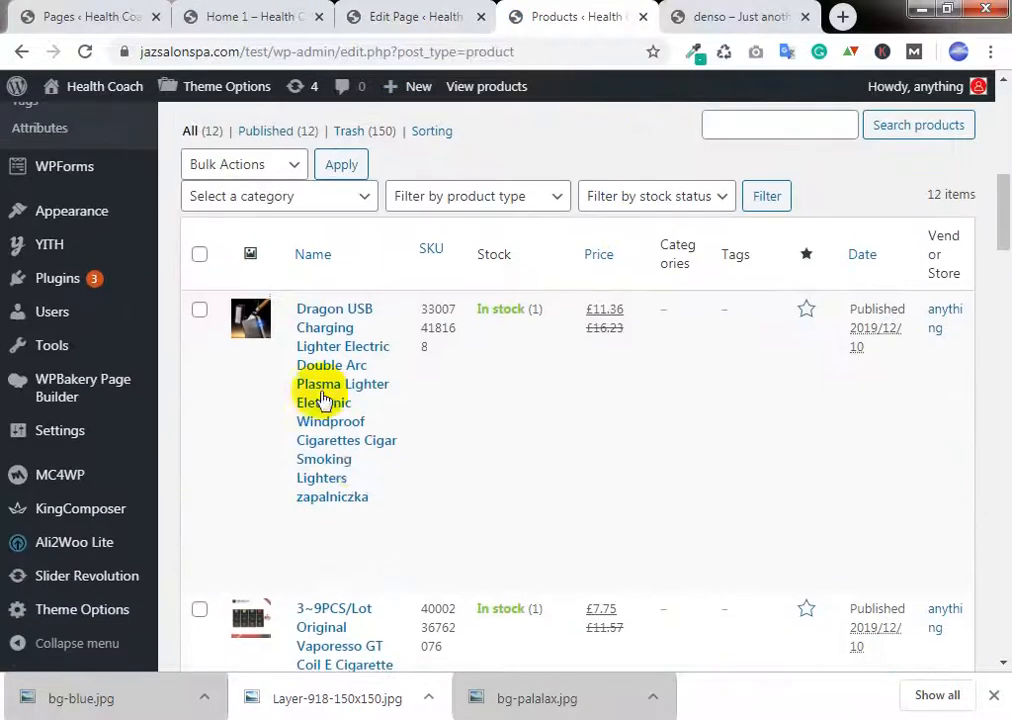
click(345, 539)
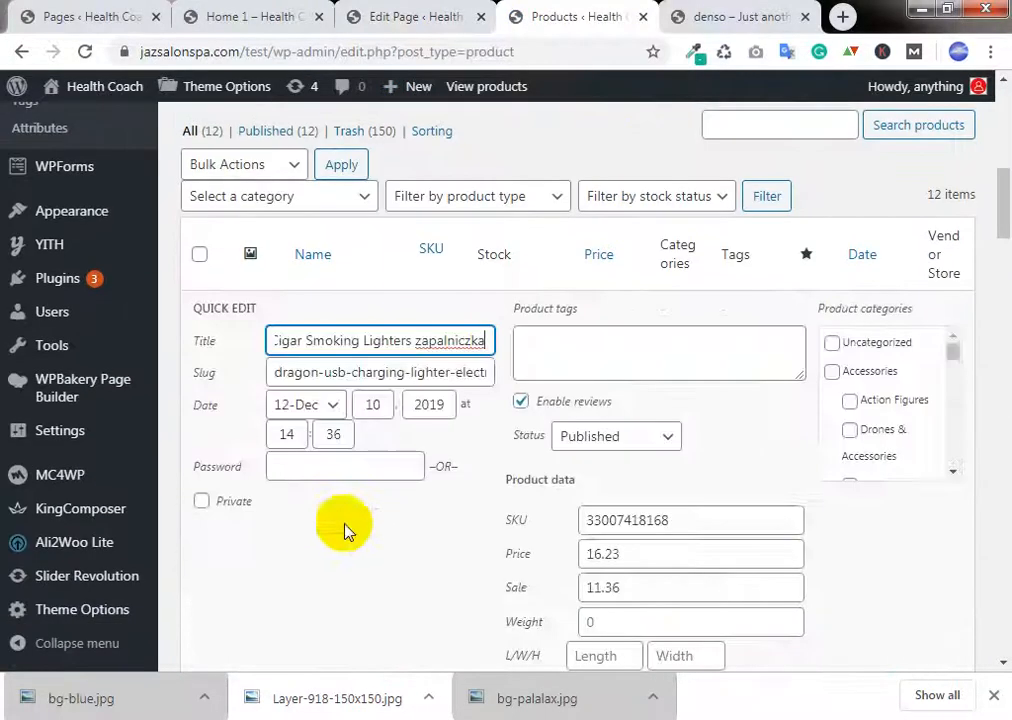
click(872, 378)
scroll(881, 501, down, 4)
click(926, 518)
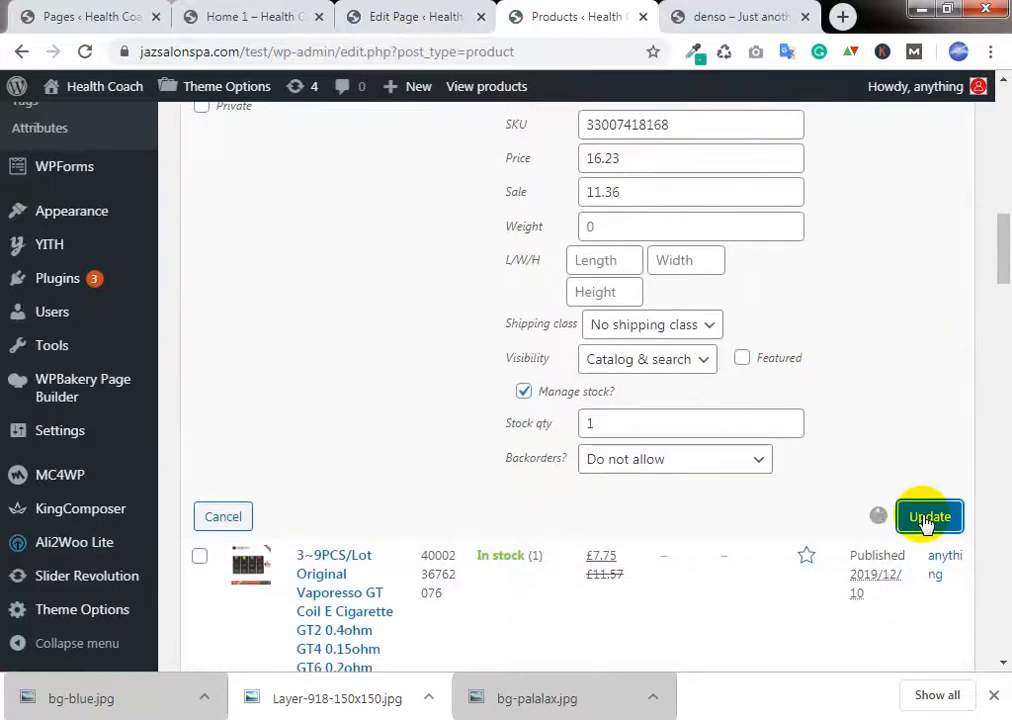
scroll(885, 405, up, 1)
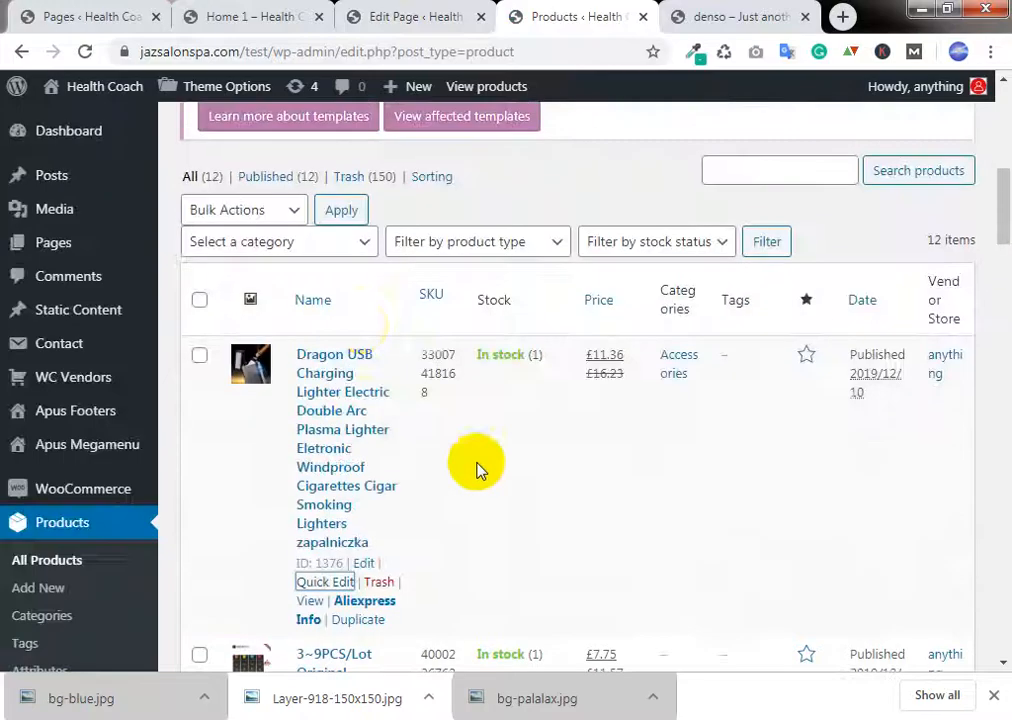
Step: Reload Home 1 and examine the products listed under its first Accessories tab
click(250, 14)
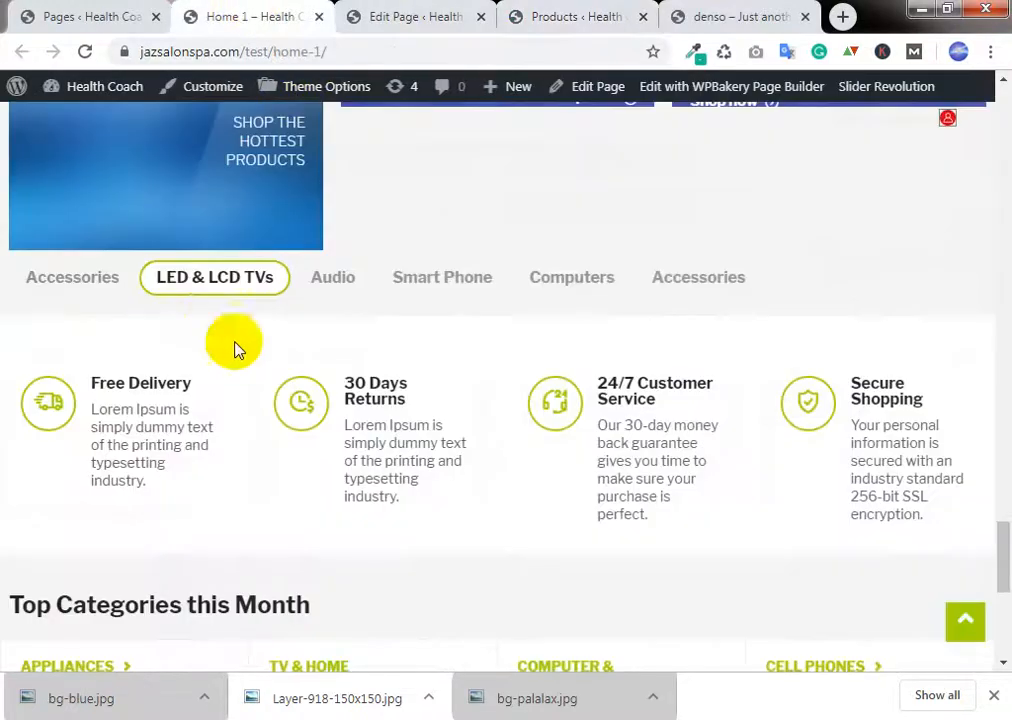
click(92, 286)
click(85, 55)
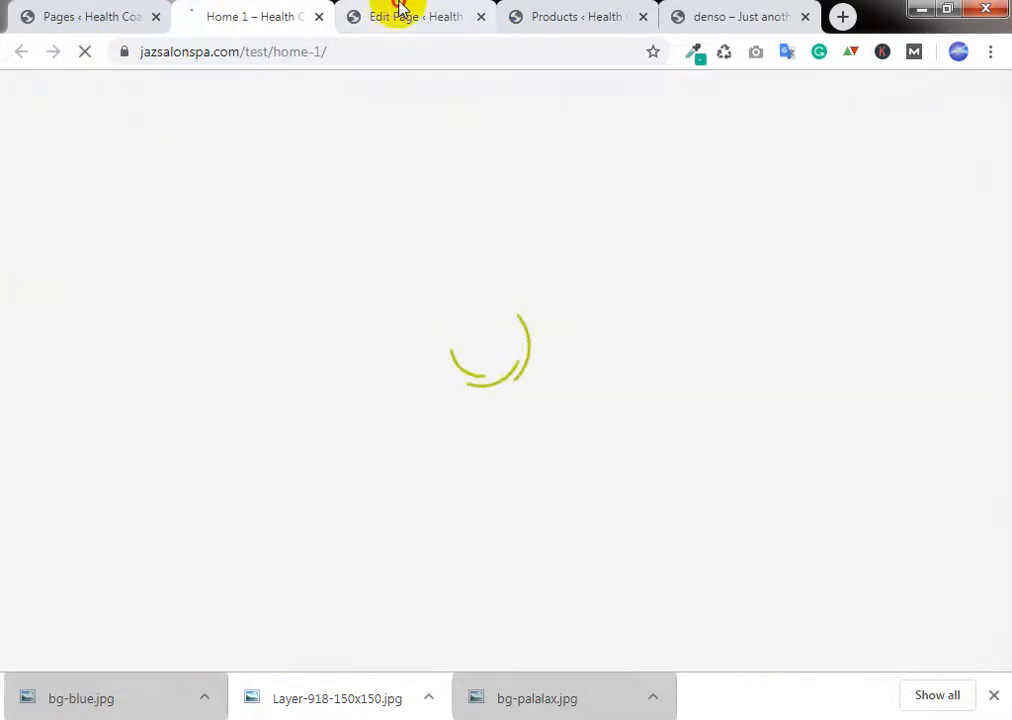
click(395, 12)
scroll(520, 418, down, 5)
scroll(518, 412, down, 5)
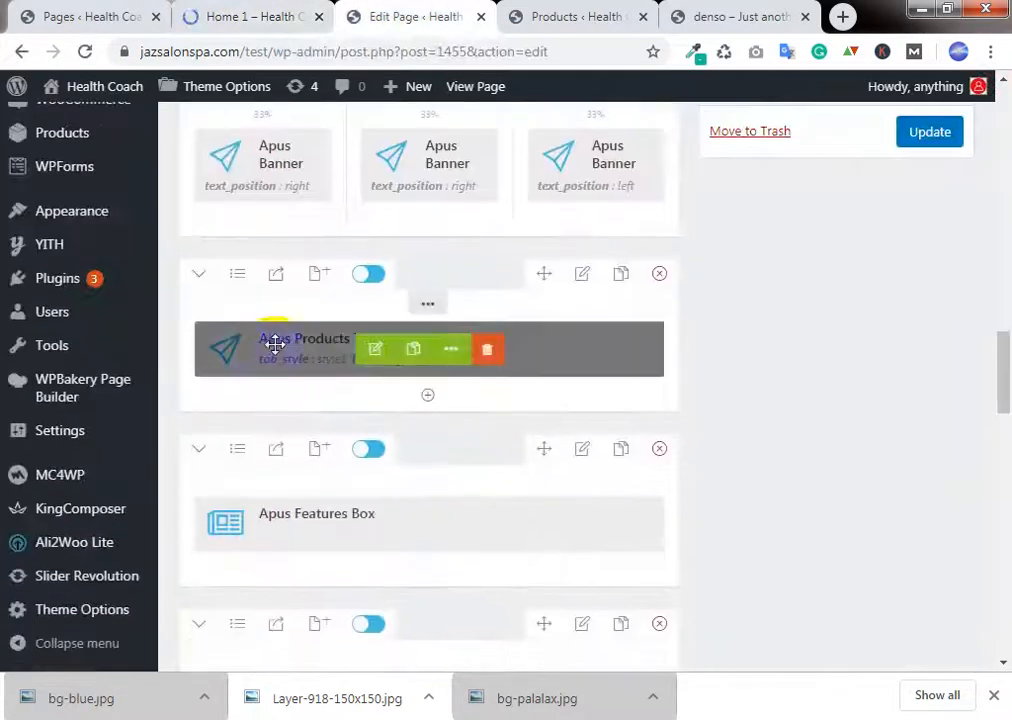
click(255, 12)
scroll(395, 490, down, 1)
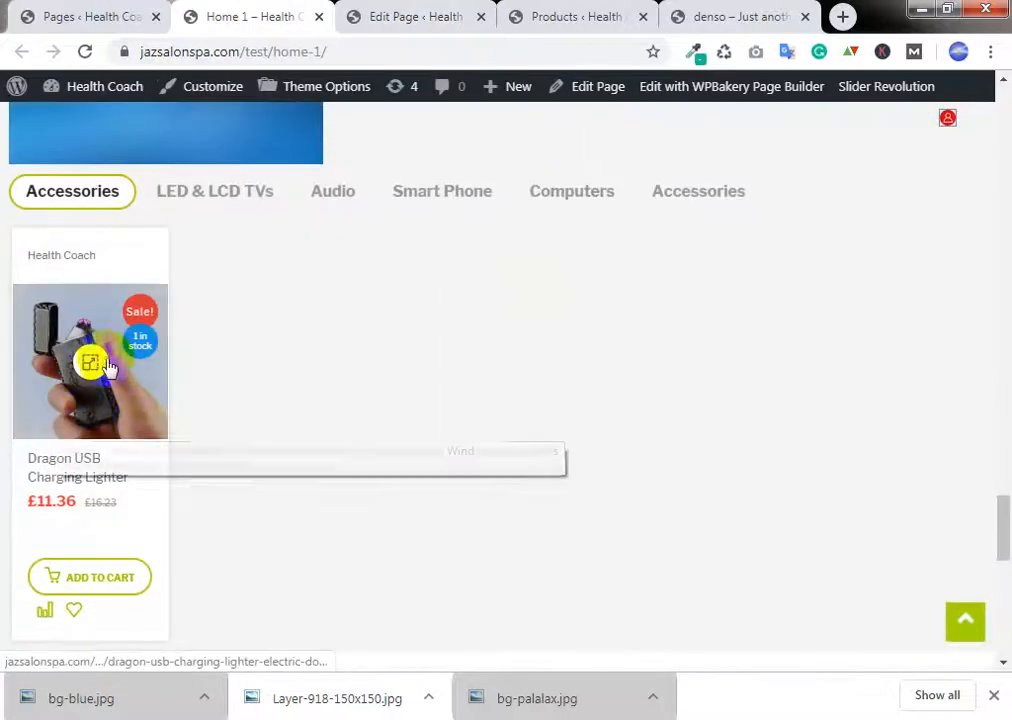
Step: Assign the 3~9PCS/Lot Original Vaporesso GT Coil product to the Accessories category and update it
click(590, 14)
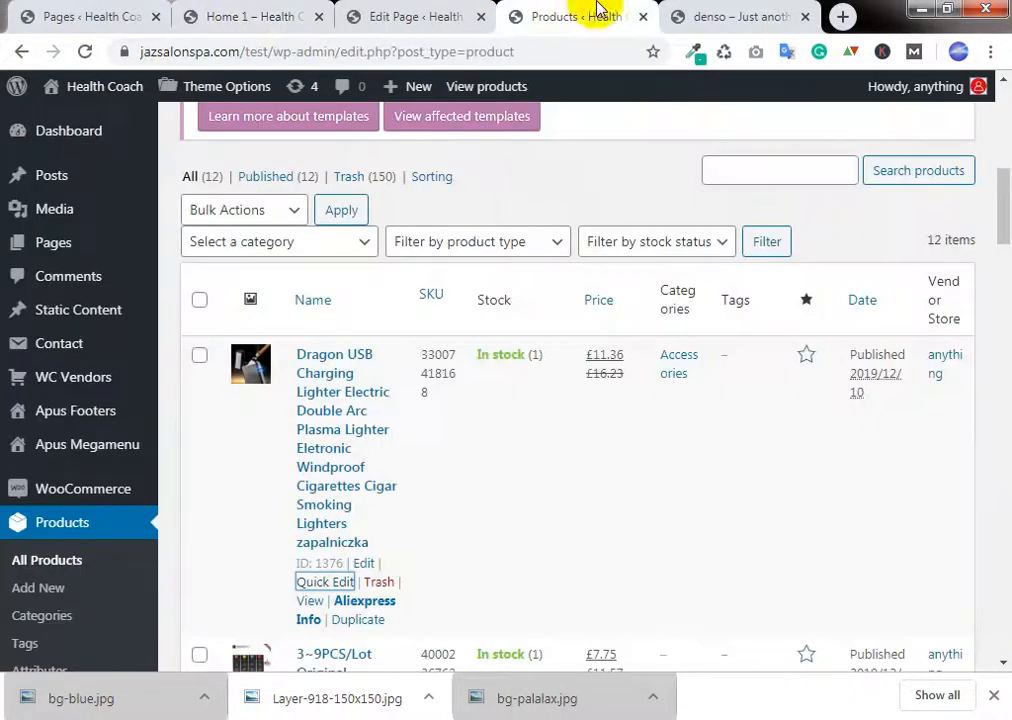
scroll(535, 335, down, 2)
scroll(528, 340, down, 1)
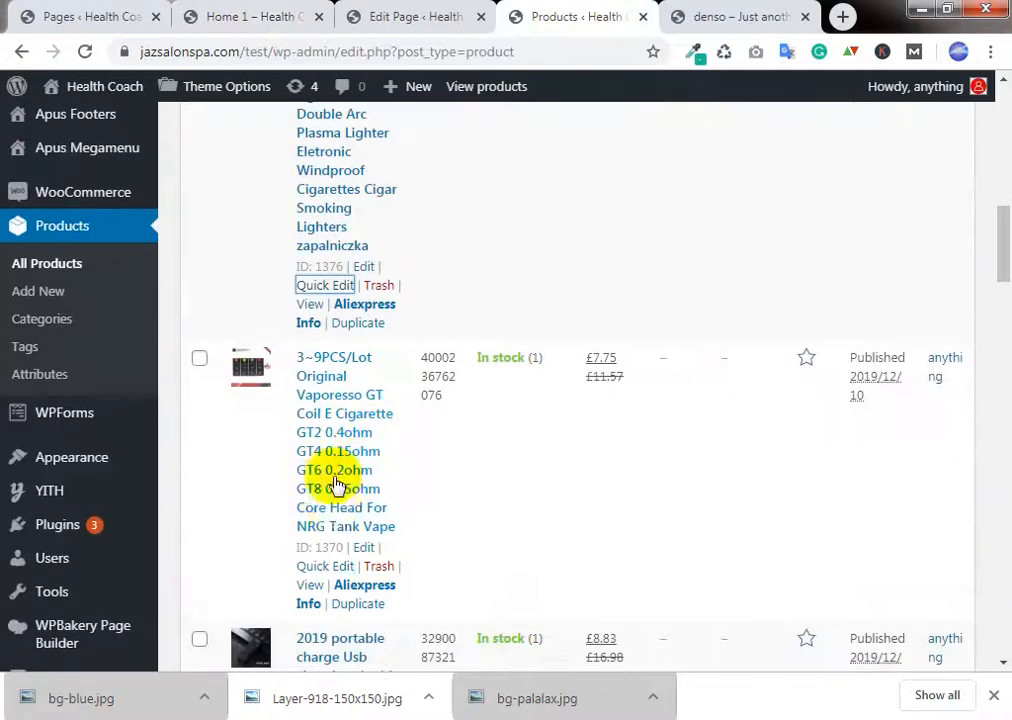
click(330, 566)
click(894, 420)
scroll(944, 572, down, 5)
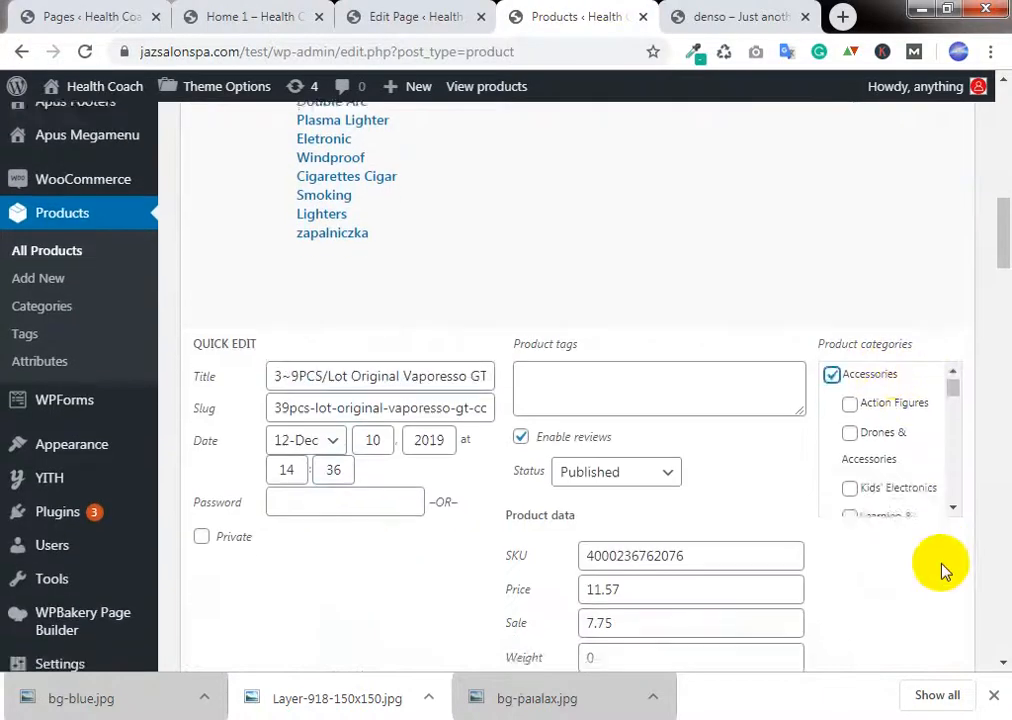
click(930, 467)
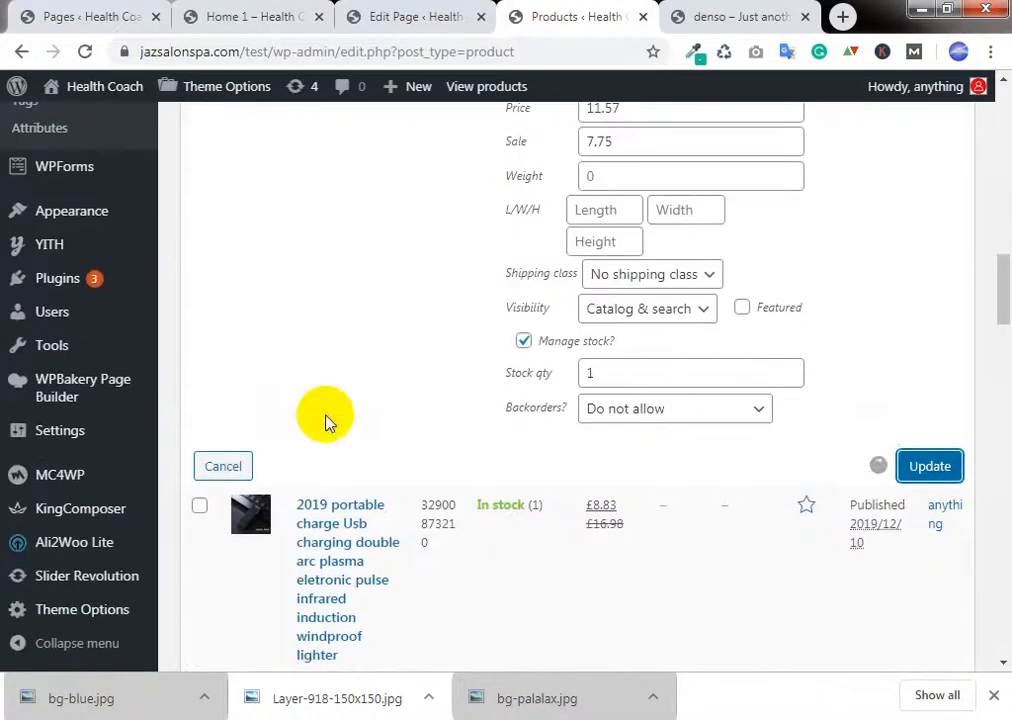
Step: Assign the 2017 Newest Electronic Usb Charging lighter to the 4K Ultra HD Blu-ray Discs category under Audio and update it
scroll(340, 415, down, 1)
scroll(334, 397, up, 3)
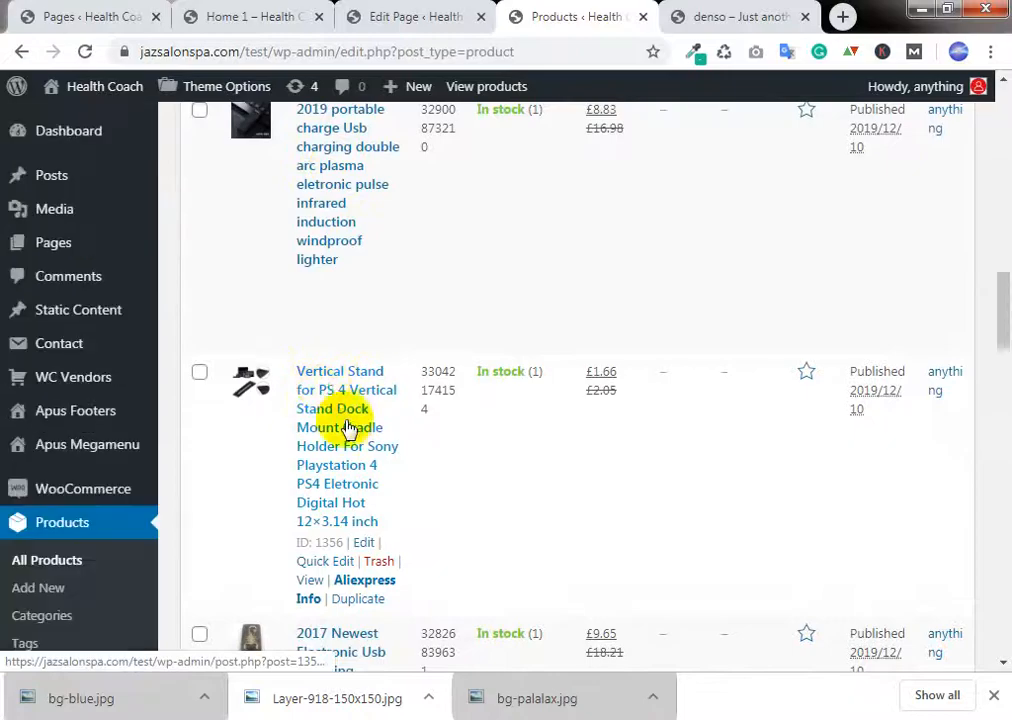
scroll(357, 406, down, 1)
scroll(380, 393, down, 6)
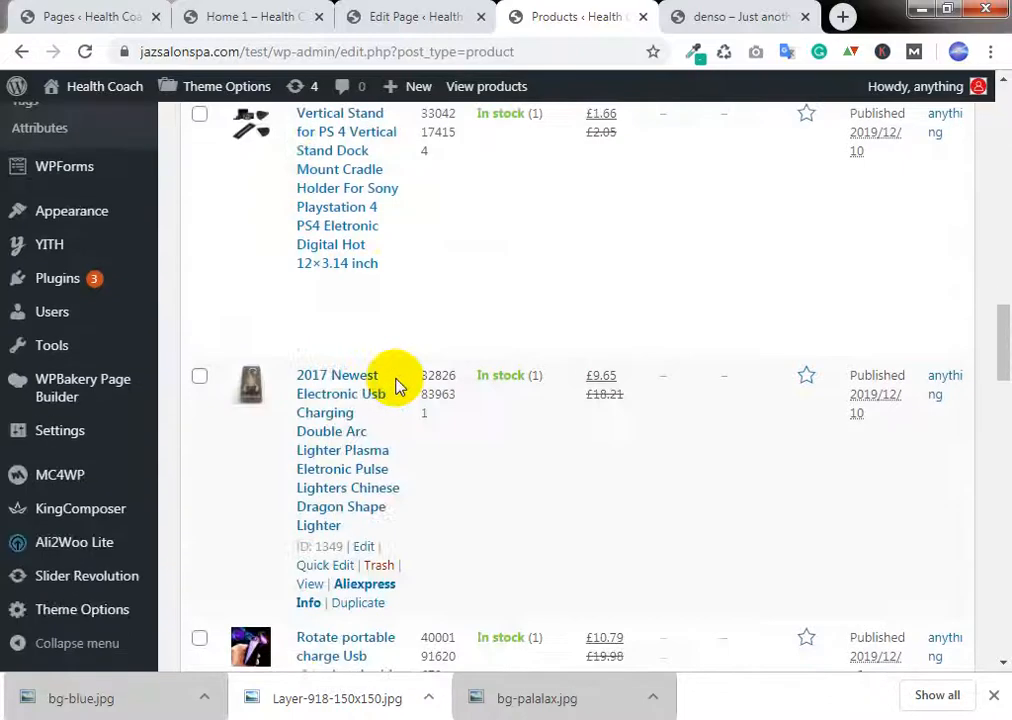
click(334, 464)
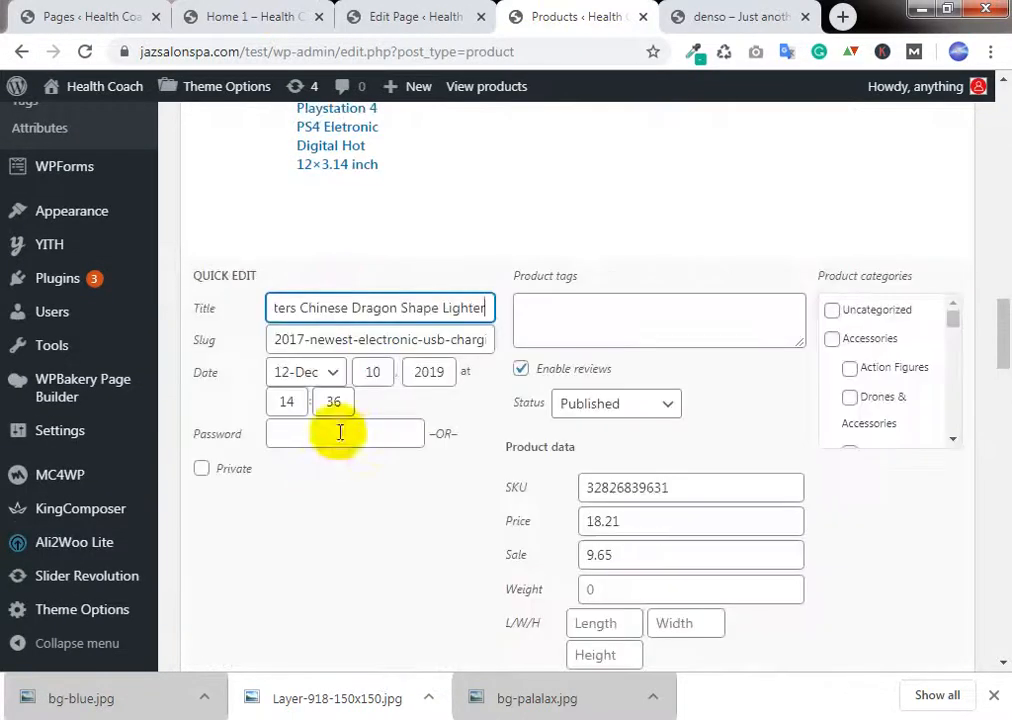
click(213, 12)
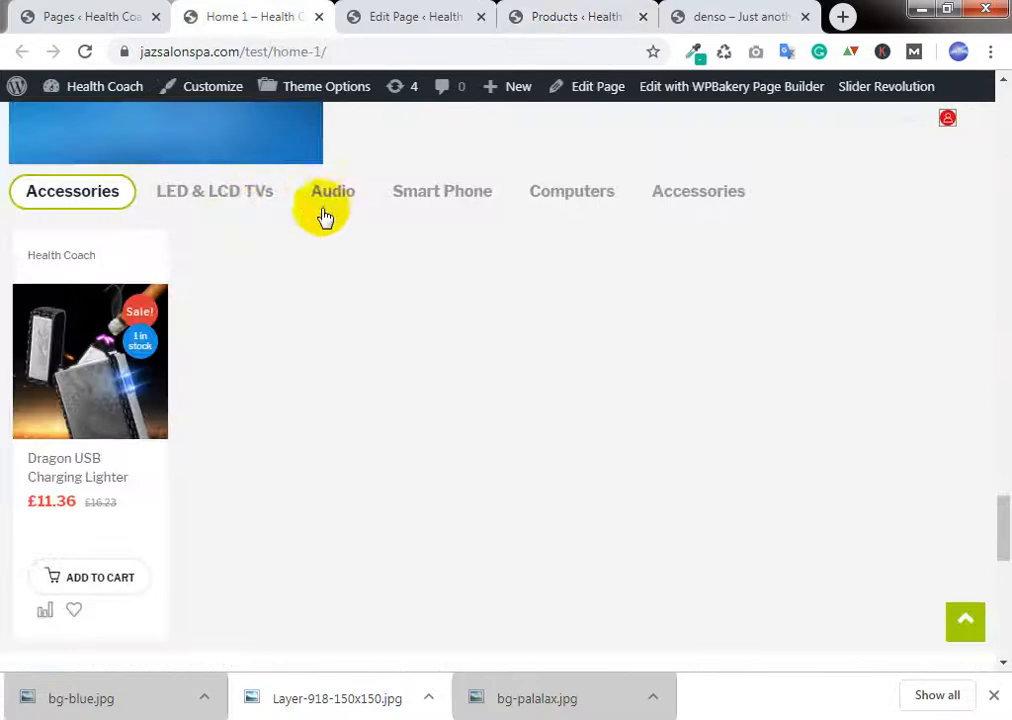
click(432, 10)
click(577, 10)
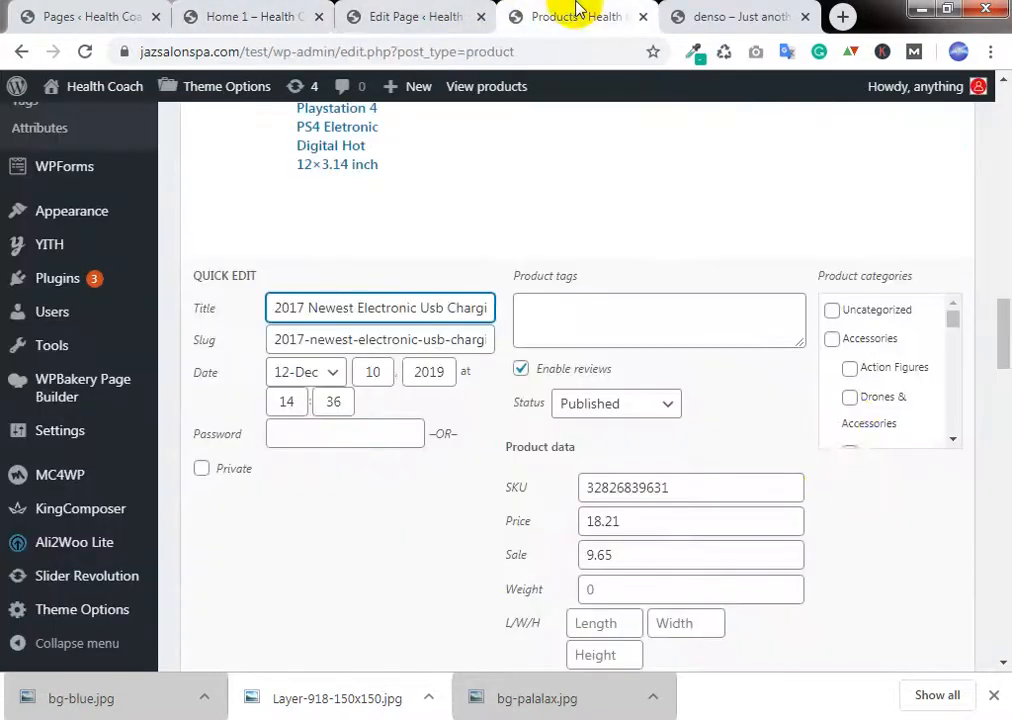
scroll(900, 380, down, 5)
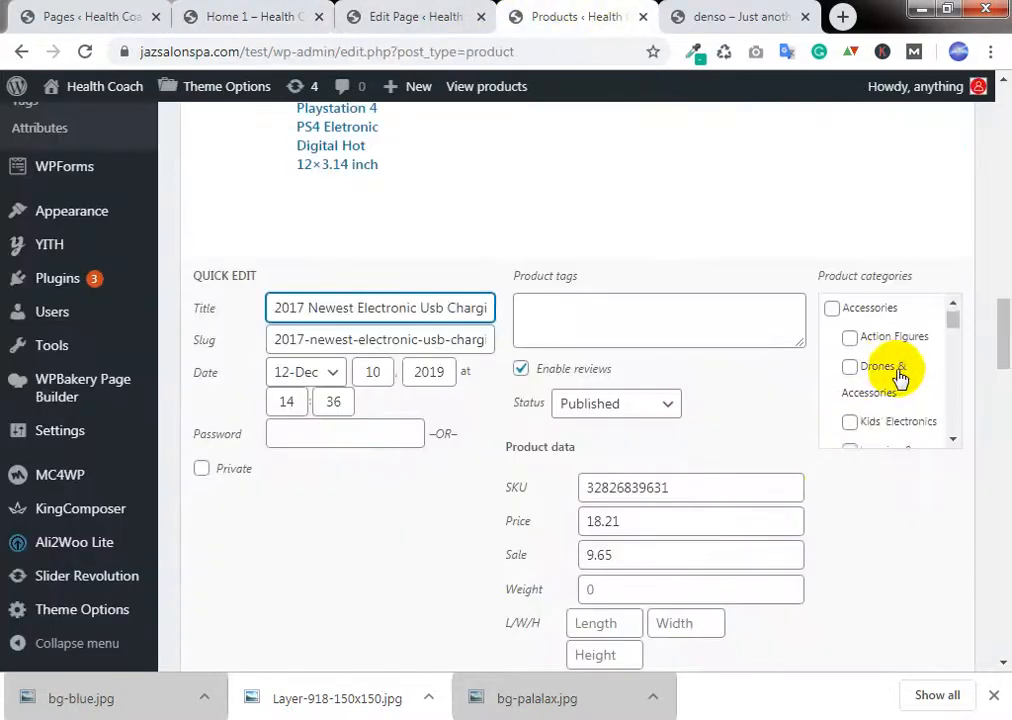
scroll(900, 375, down, 5)
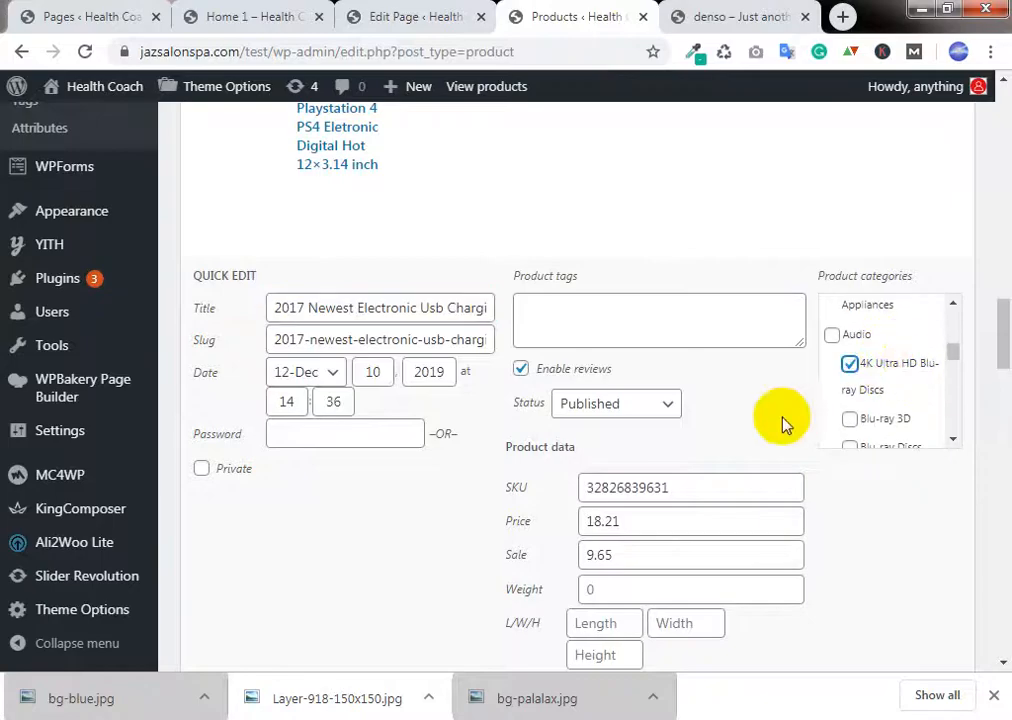
scroll(899, 515, down, 4)
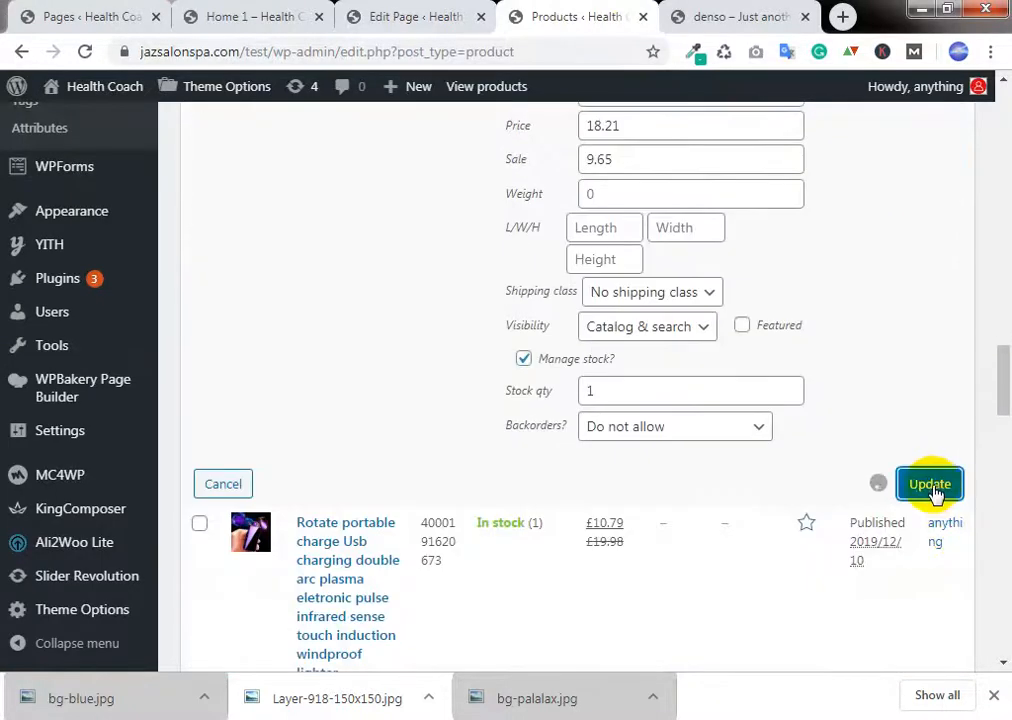
Step: Reload Home 1 and check the products listed under its first Accessories tab and its Audio tab
click(262, 16)
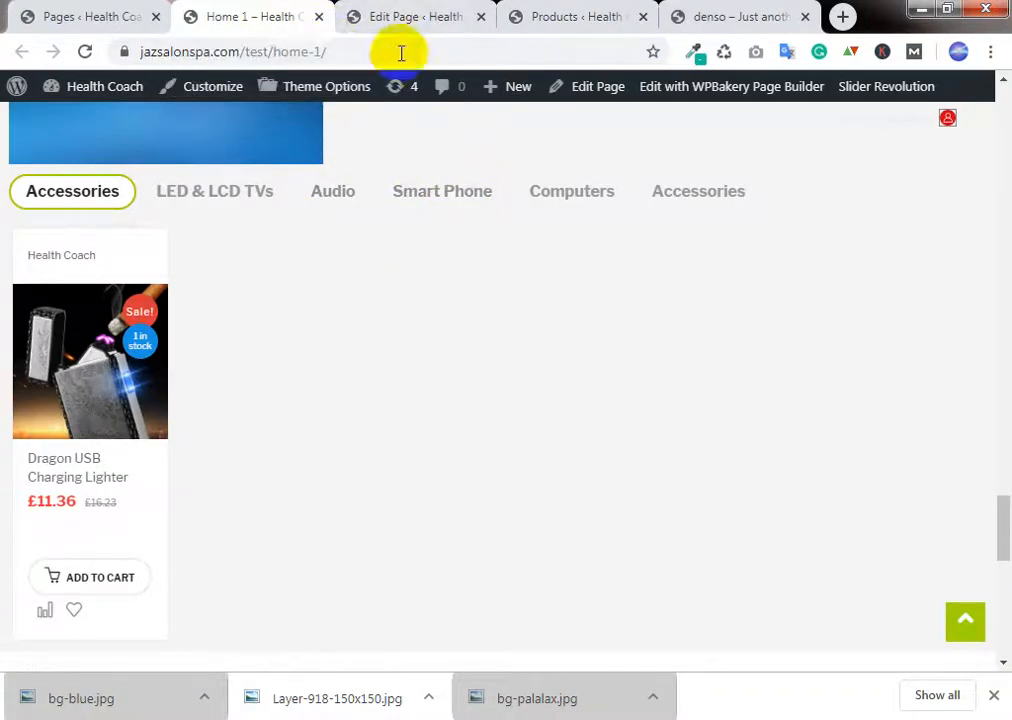
click(428, 12)
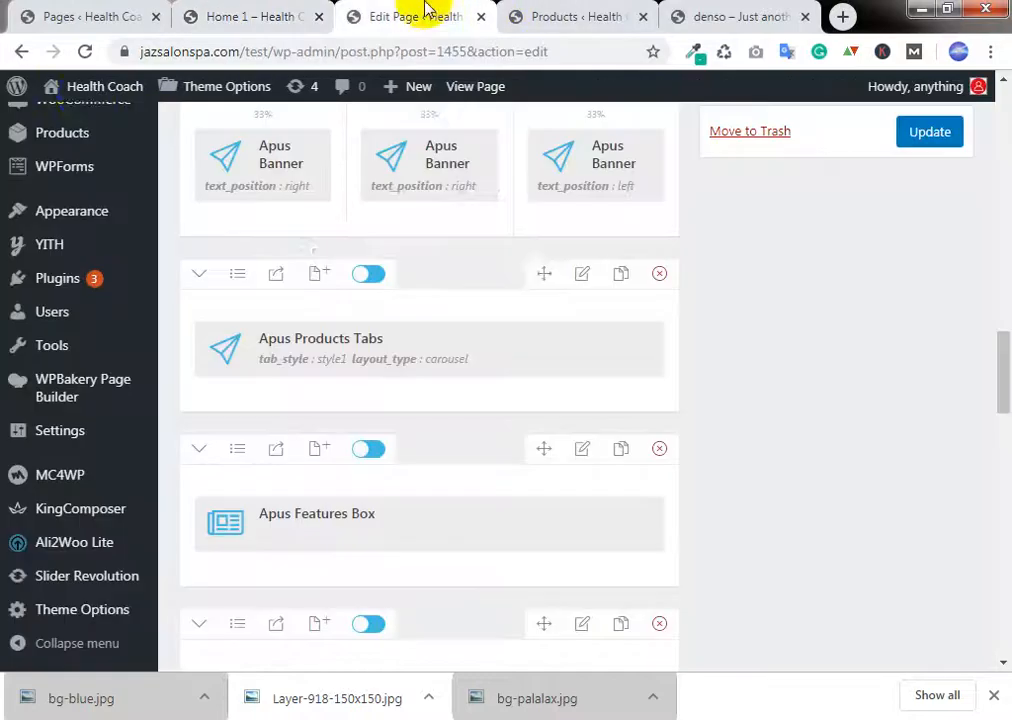
click(268, 14)
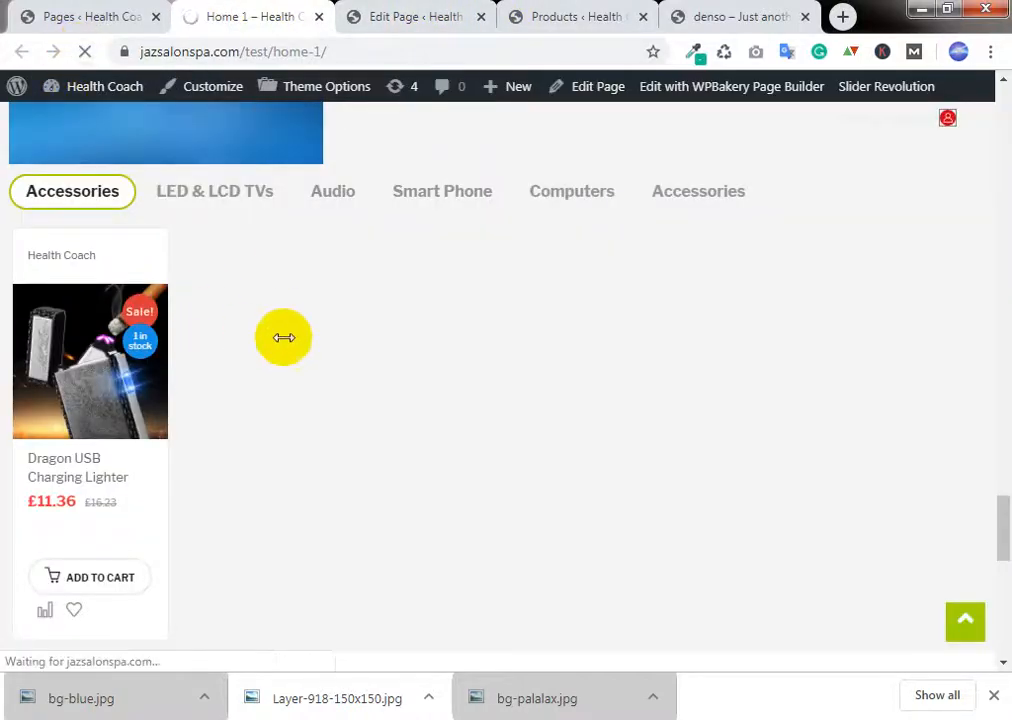
click(335, 201)
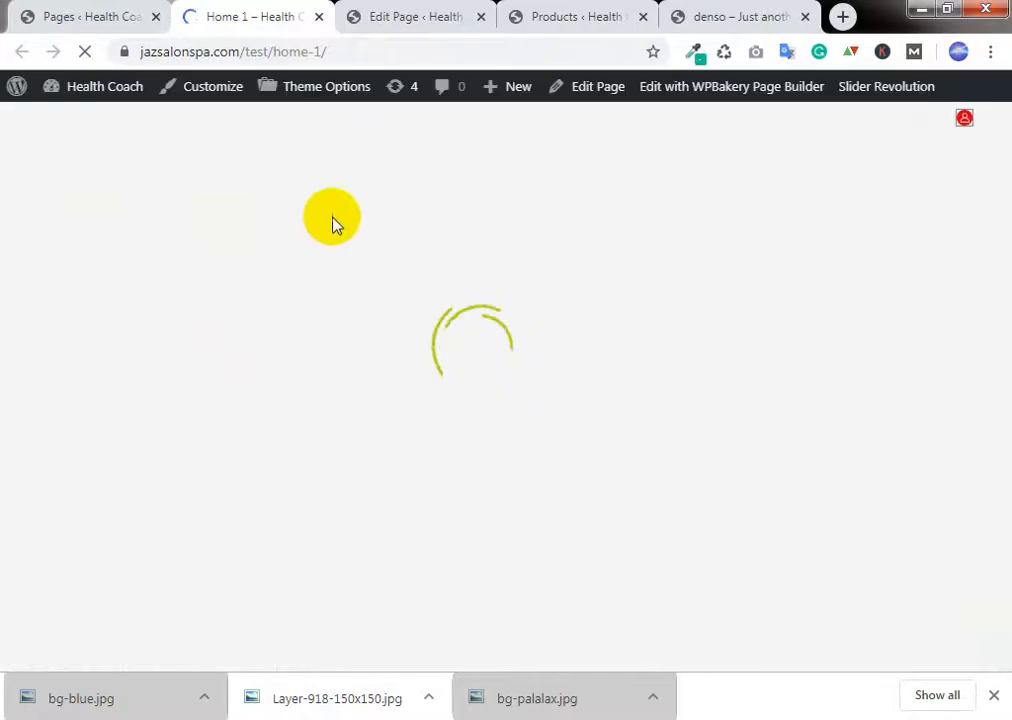
scroll(524, 382, up, 2)
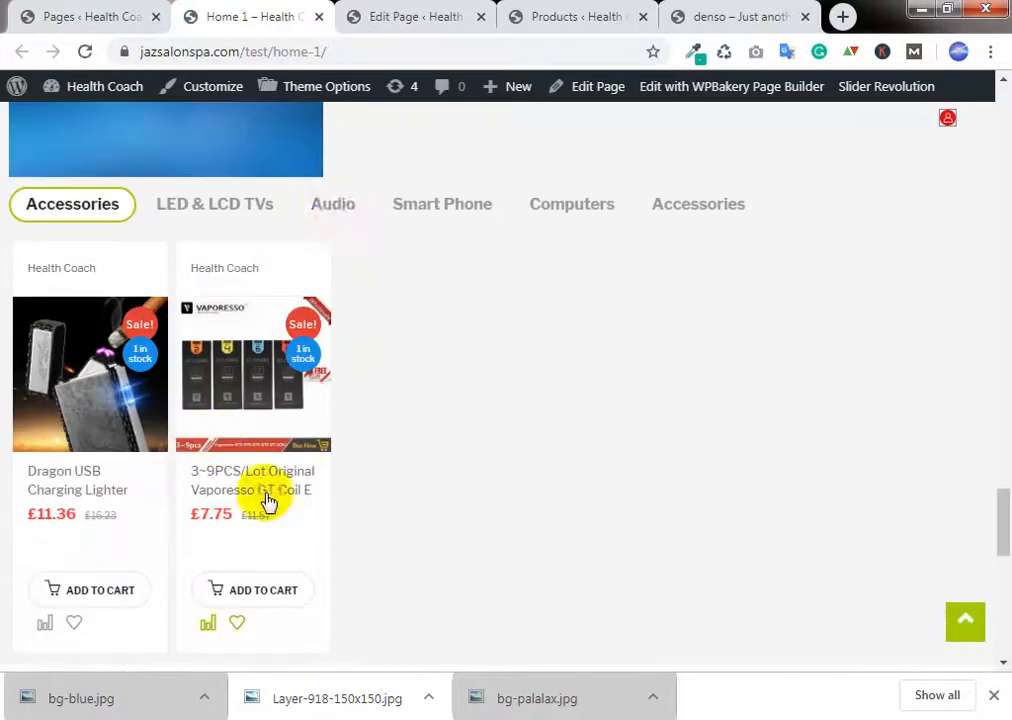
click(340, 207)
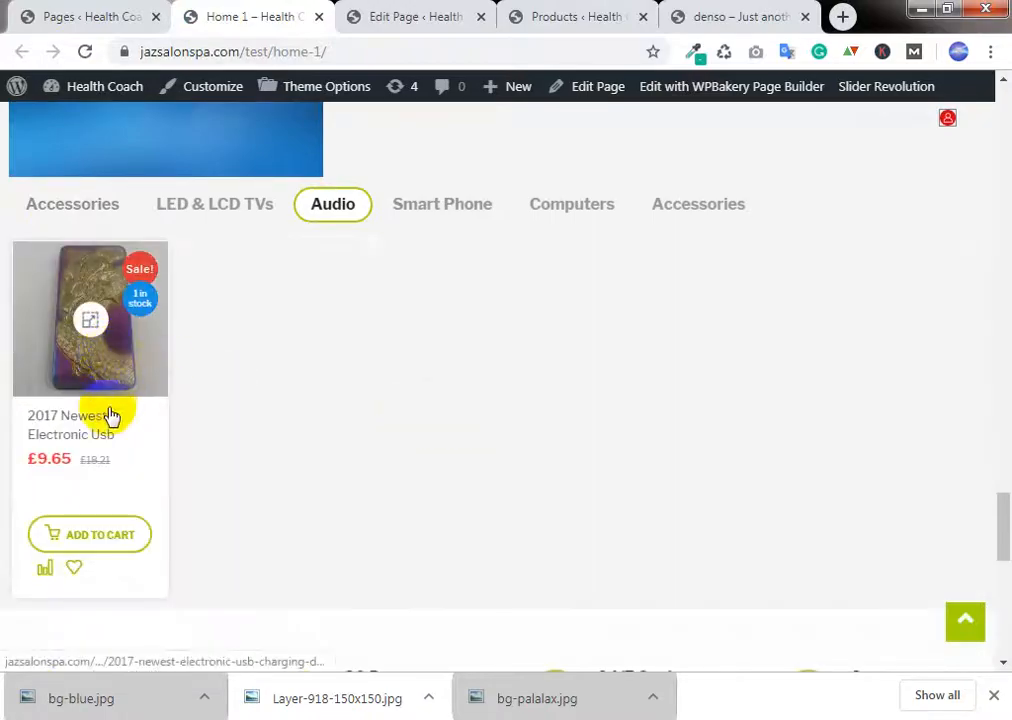
scroll(290, 345, up, 3)
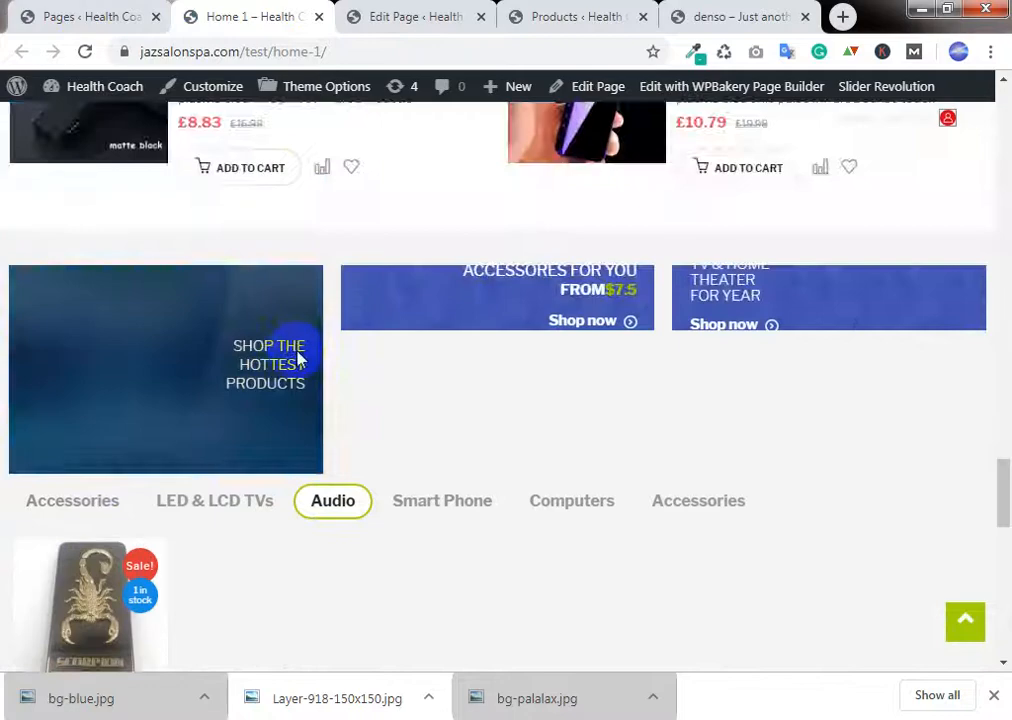
Step: Examine the features row on Home 1 and the item titles, descriptions and icons in the Apus Features Box settings
scroll(297, 358, down, 2)
scroll(297, 350, up, 2)
scroll(300, 355, down, 5)
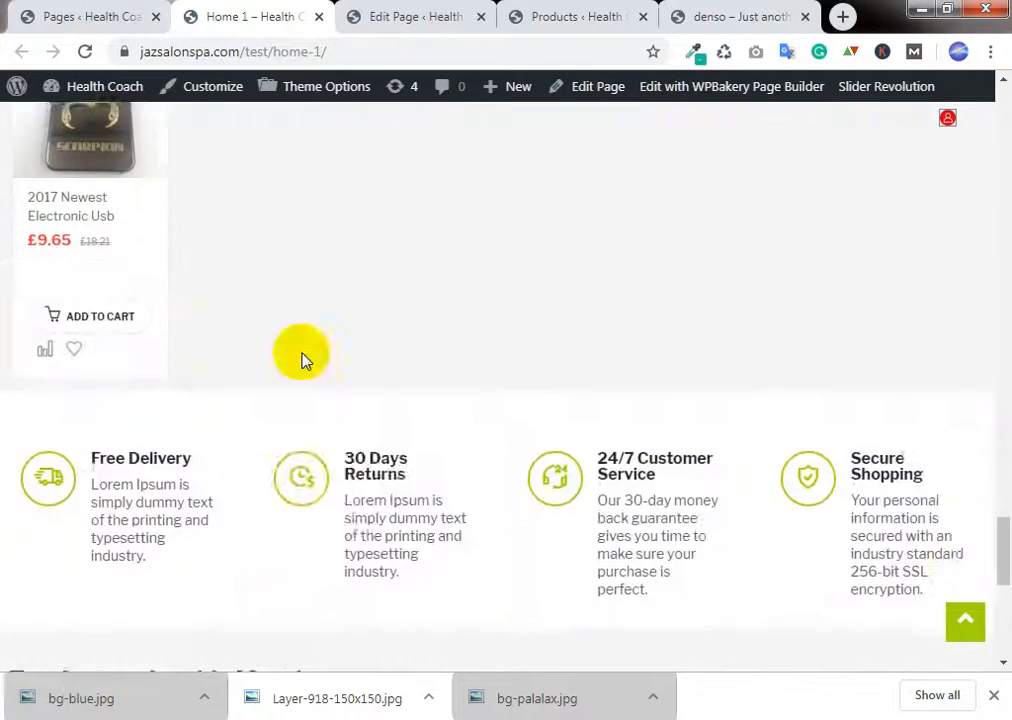
scroll(328, 332, up, 1)
scroll(290, 325, down, 4)
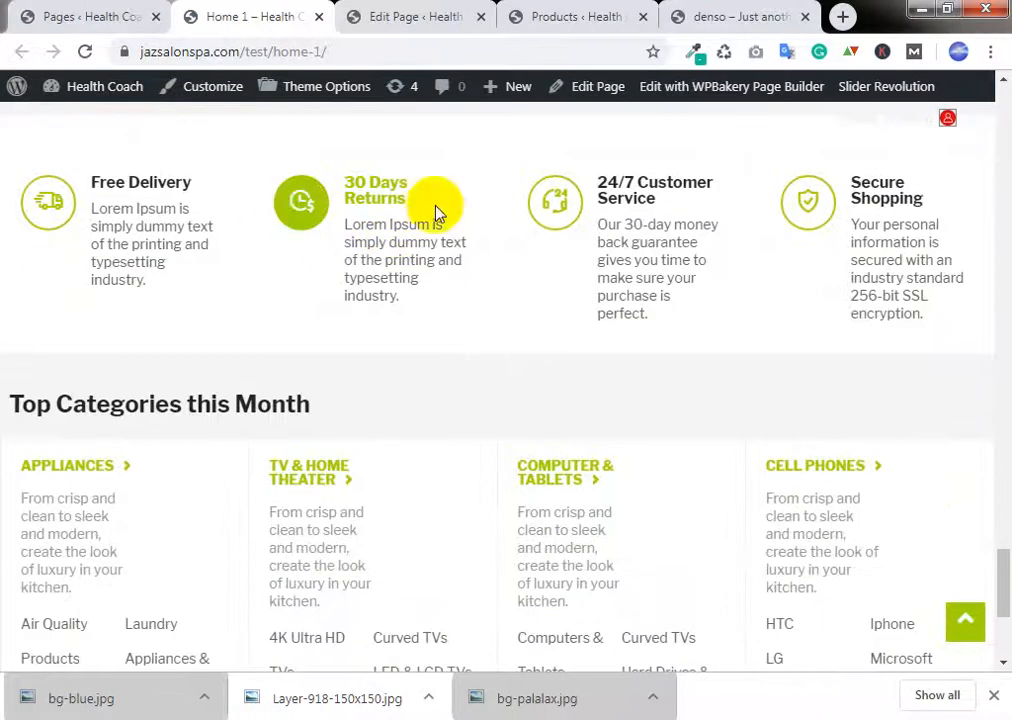
click(405, 16)
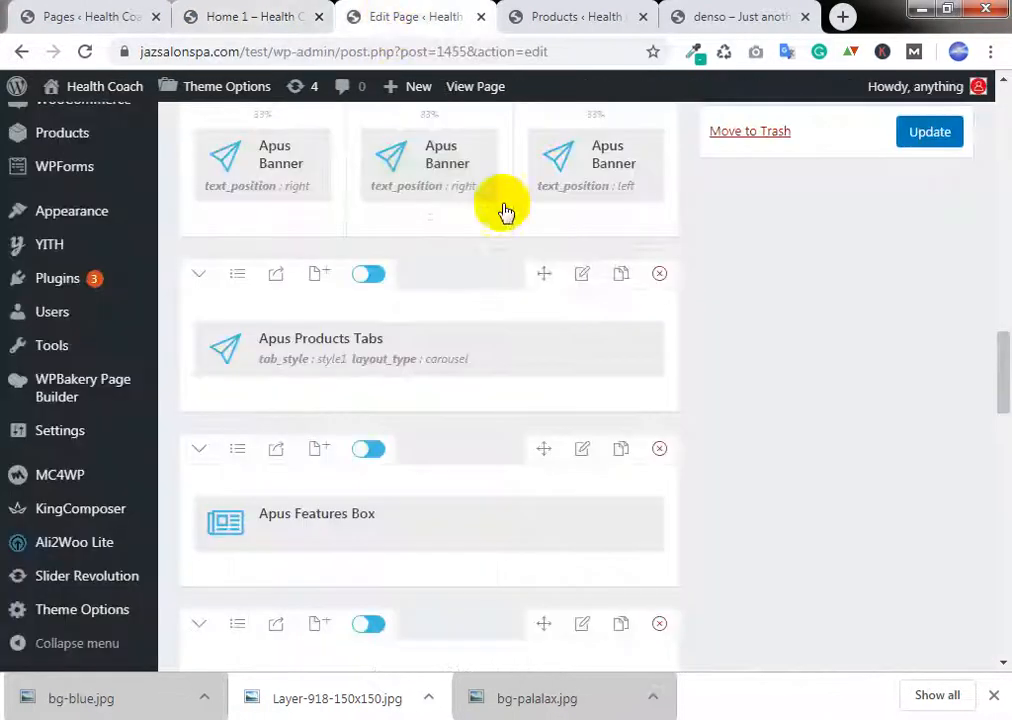
scroll(530, 230, down, 2)
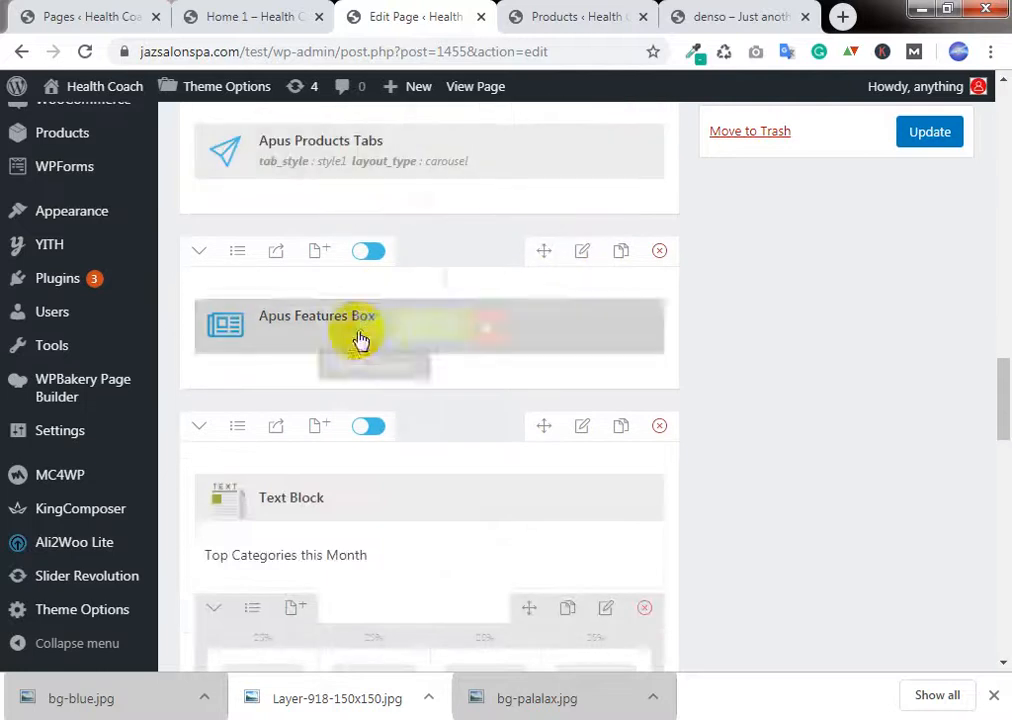
scroll(455, 330, down, 5)
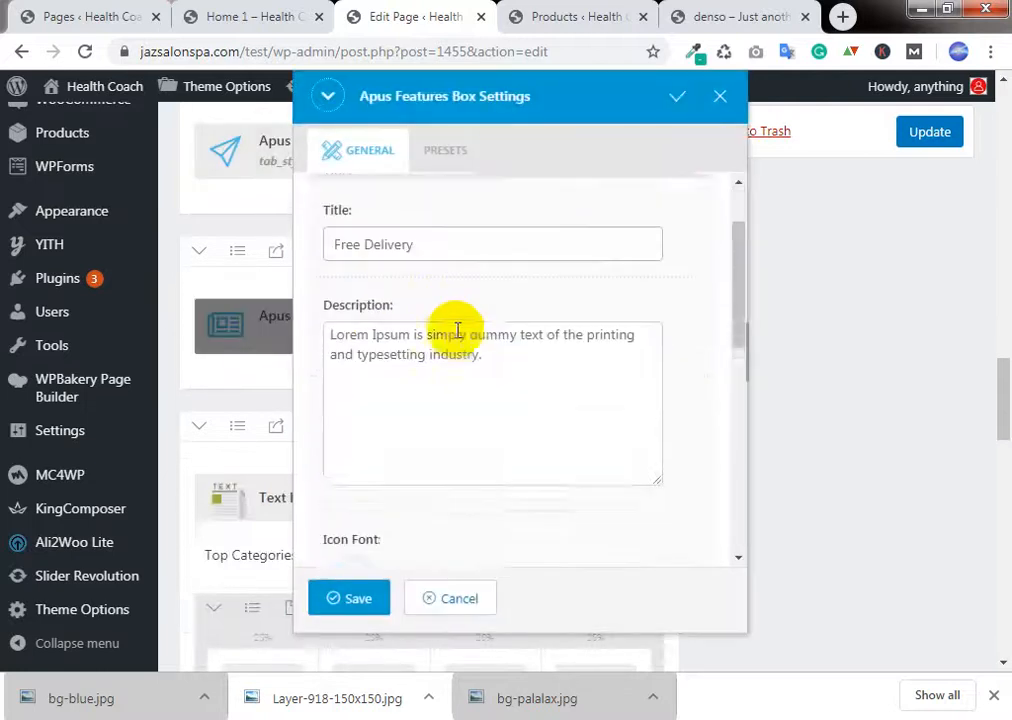
click(393, 312)
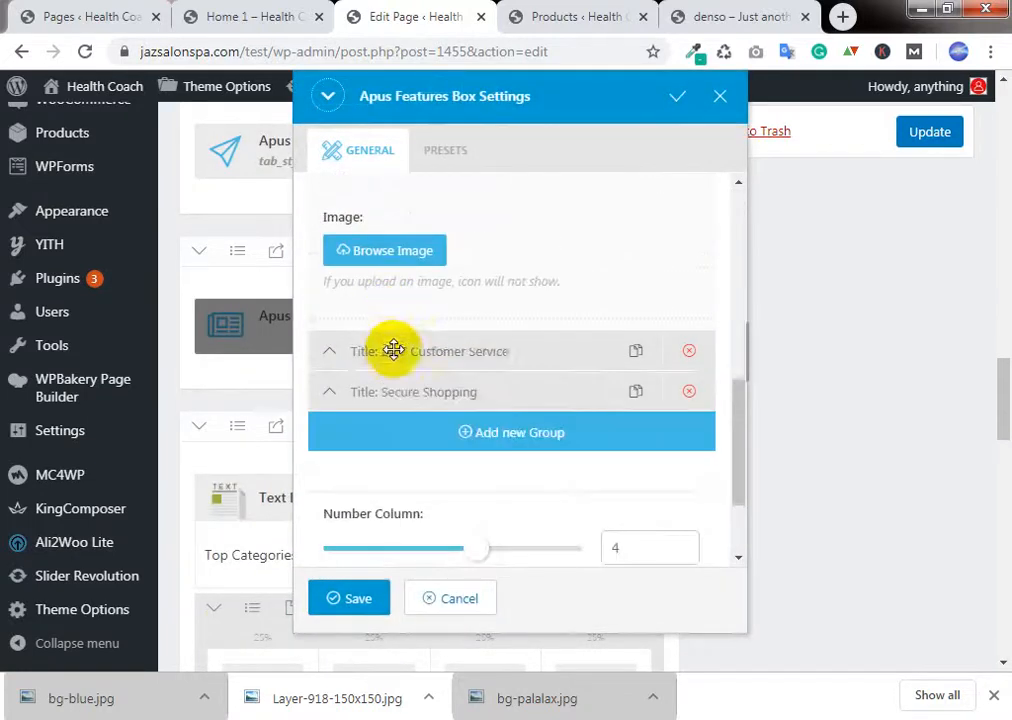
click(395, 351)
click(404, 391)
scroll(446, 349, up, 1)
scroll(450, 380, up, 2)
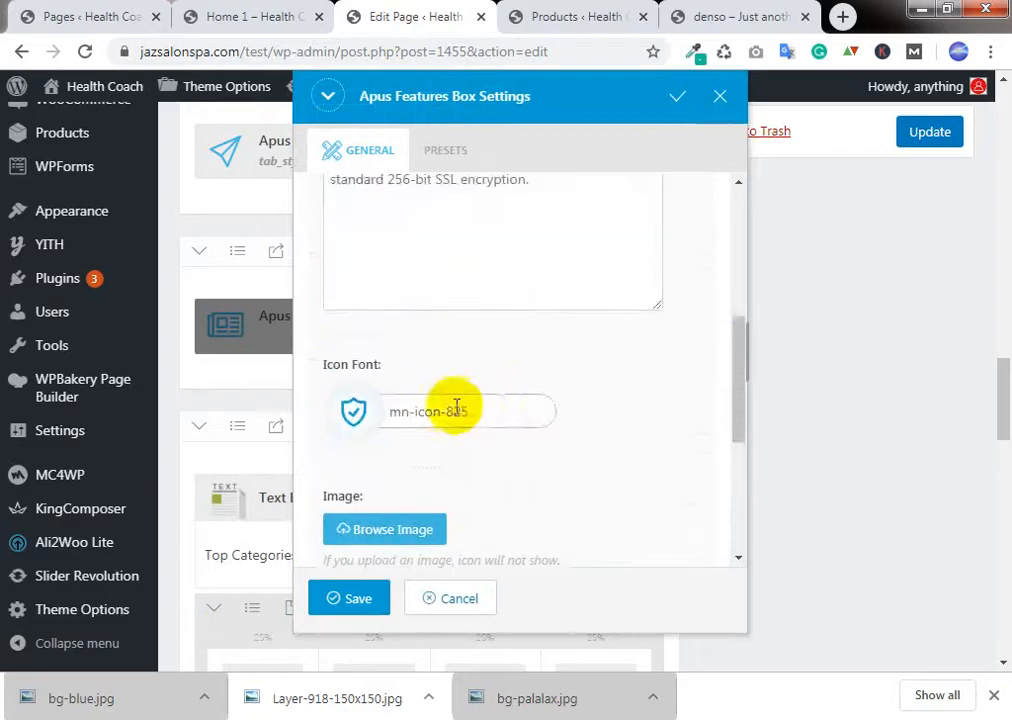
scroll(483, 377, up, 1)
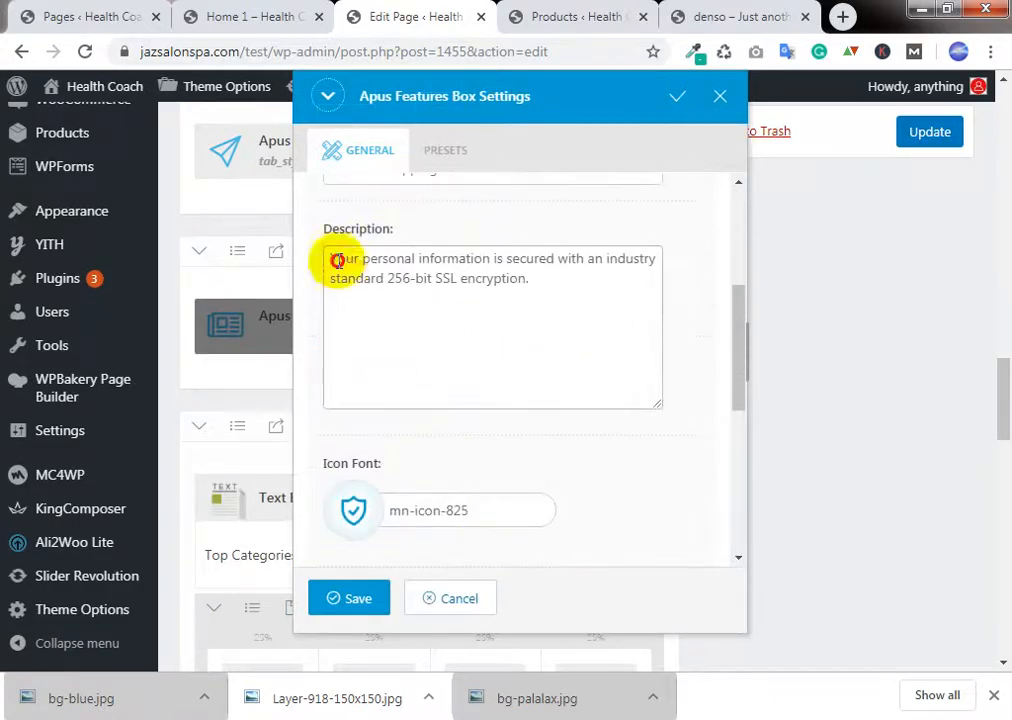
Step: Compare the Secure Shopping description with its text on Home 1 and save the Apus Features Box settings
drag(337, 261, 565, 275)
click(238, 14)
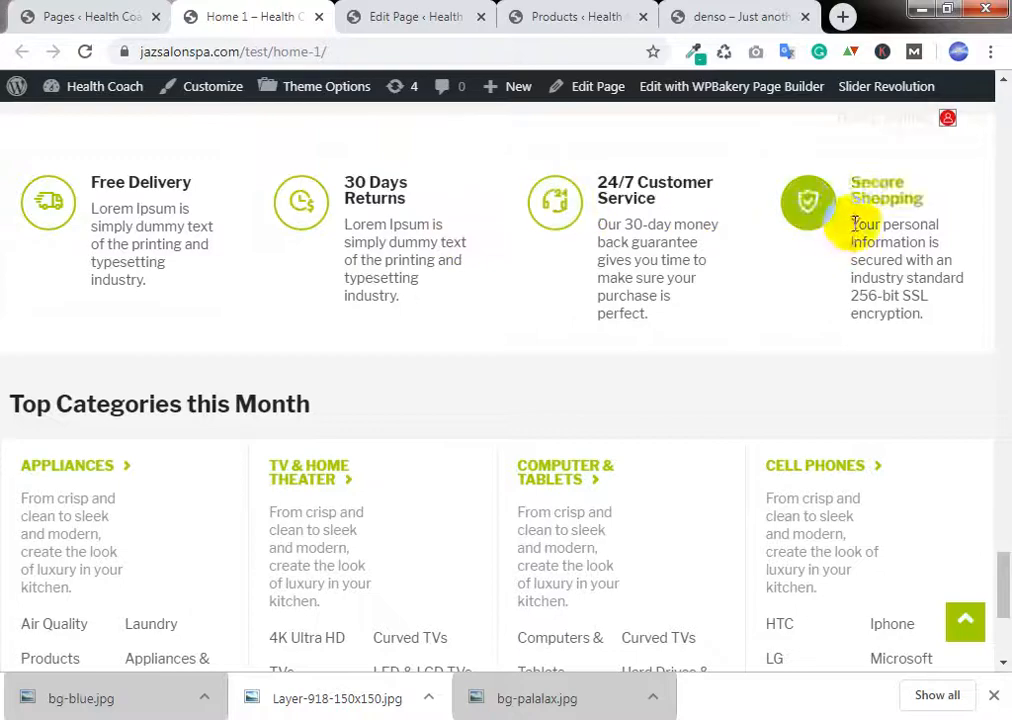
drag(855, 222, 942, 361)
click(958, 332)
scroll(710, 270, down, 3)
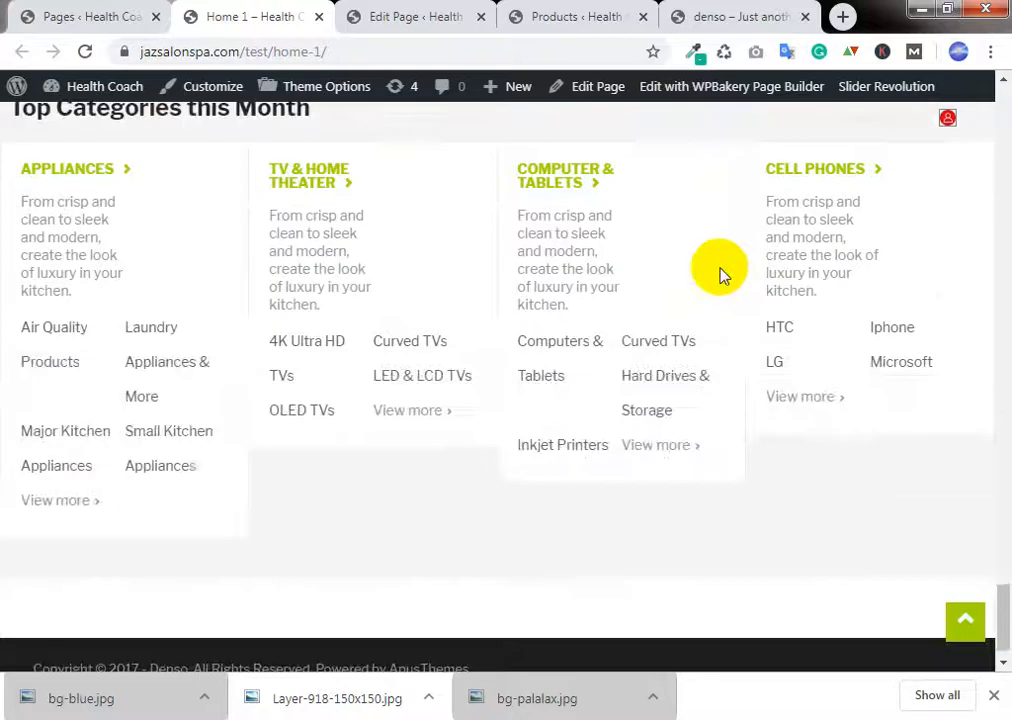
scroll(323, 235, up, 2)
scroll(361, 436, down, 2)
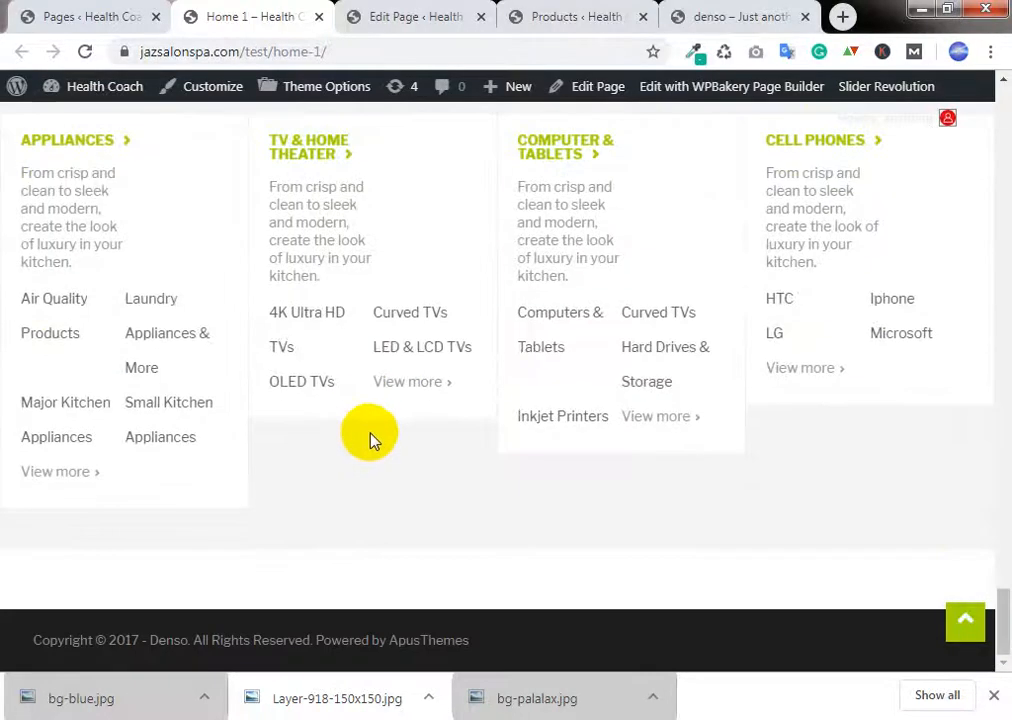
scroll(302, 445, up, 8)
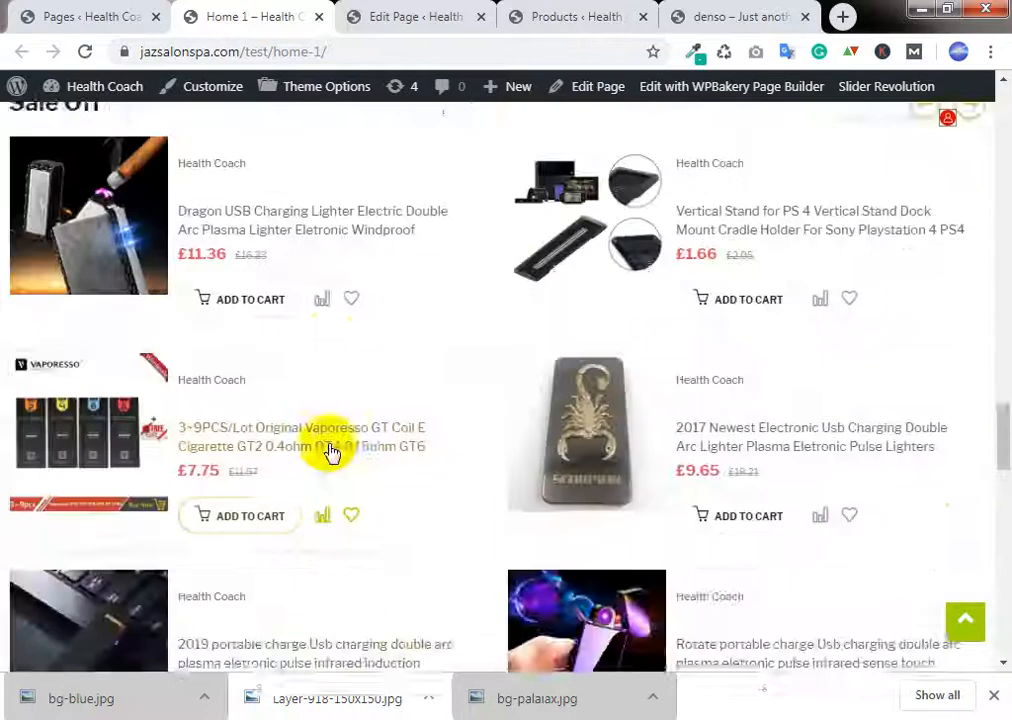
scroll(330, 452, up, 5)
click(395, 16)
scroll(490, 330, up, 3)
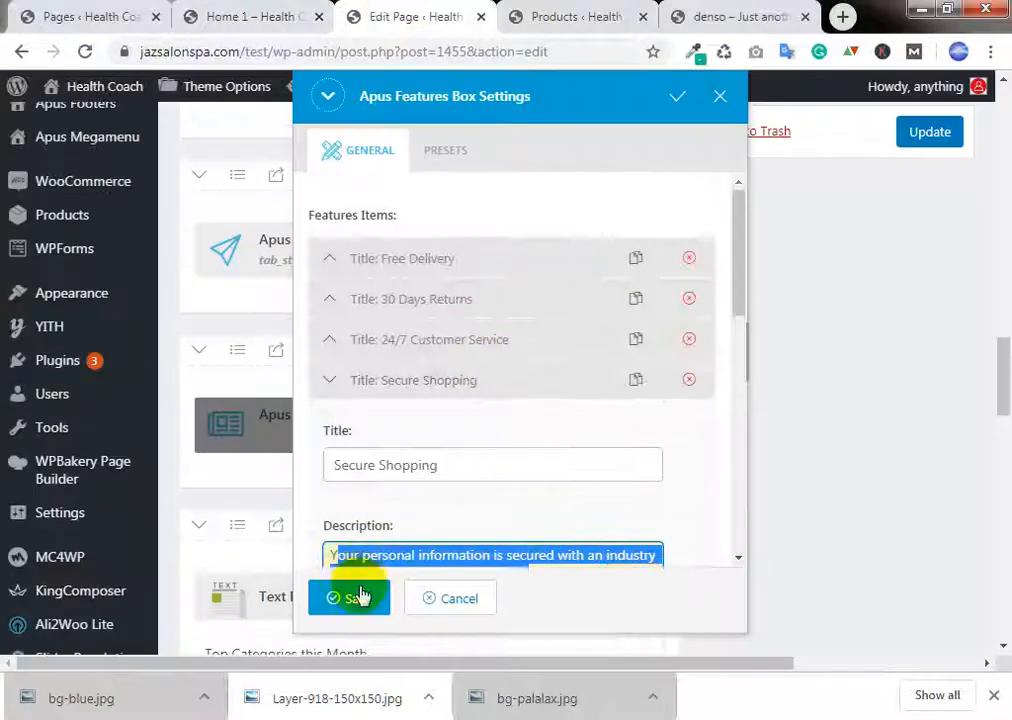
click(360, 597)
Step: Compare the Apus Category Info elements in the page editor with the Top Categories this Month section on Home 1
scroll(515, 500, down, 4)
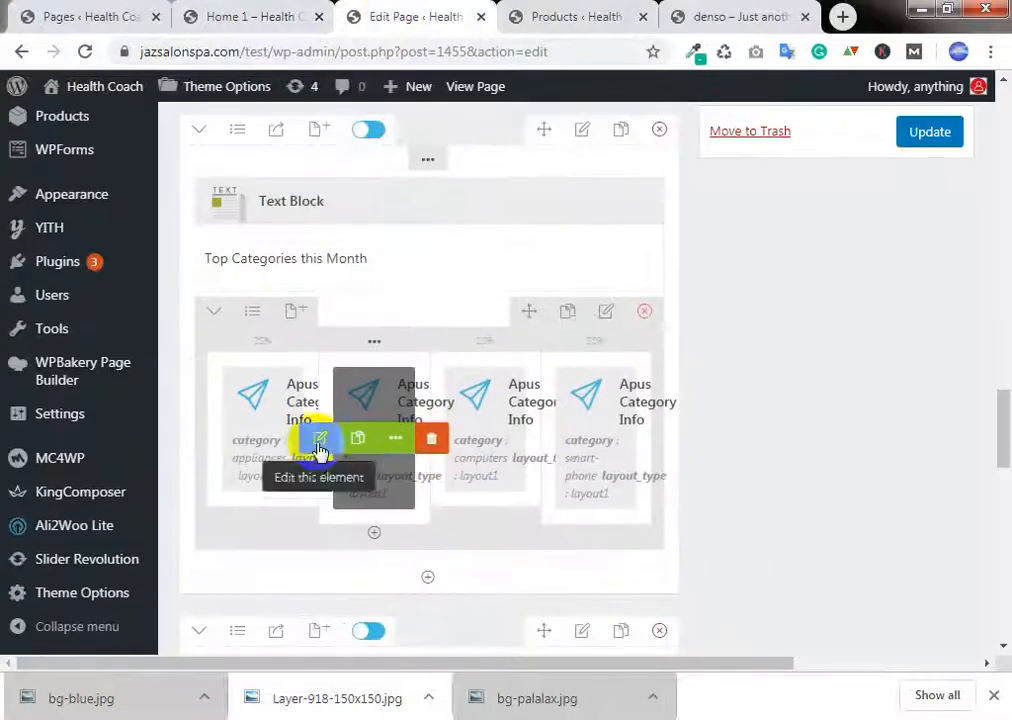
click(310, 14)
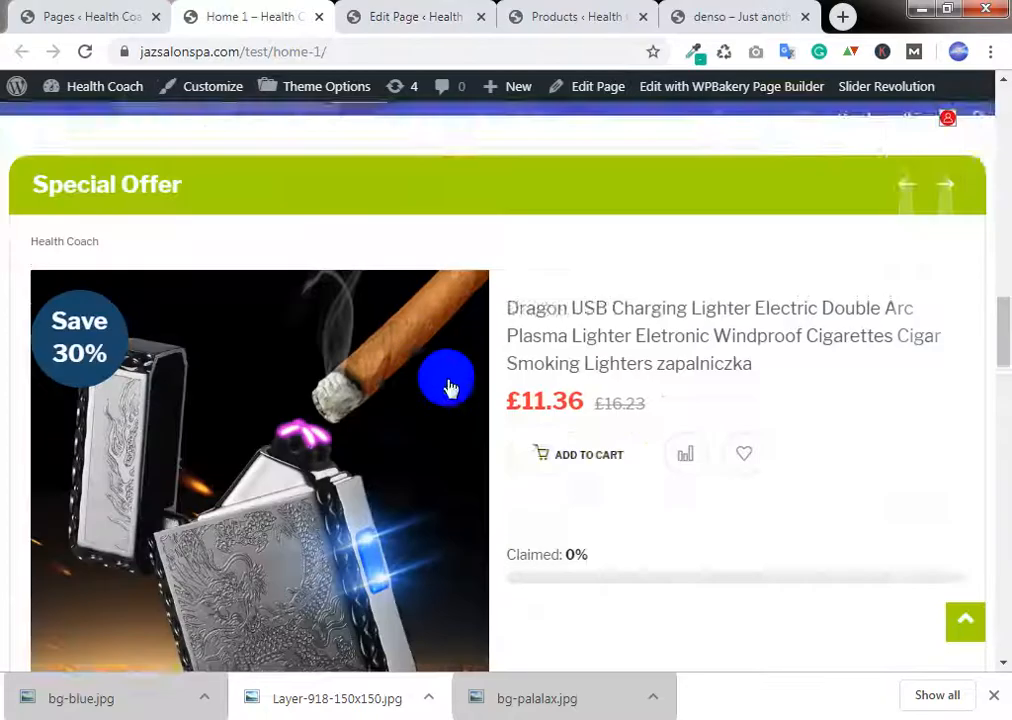
scroll(450, 388, down, 5)
drag(998, 373, 1001, 535)
scroll(443, 452, down, 4)
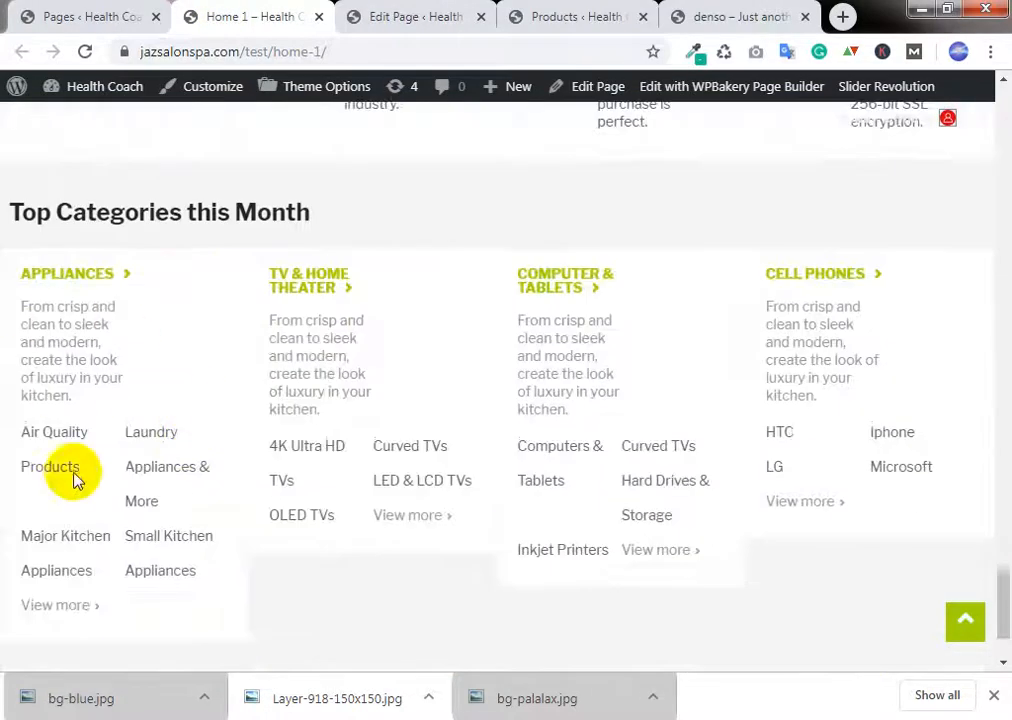
scroll(74, 480, down, 3)
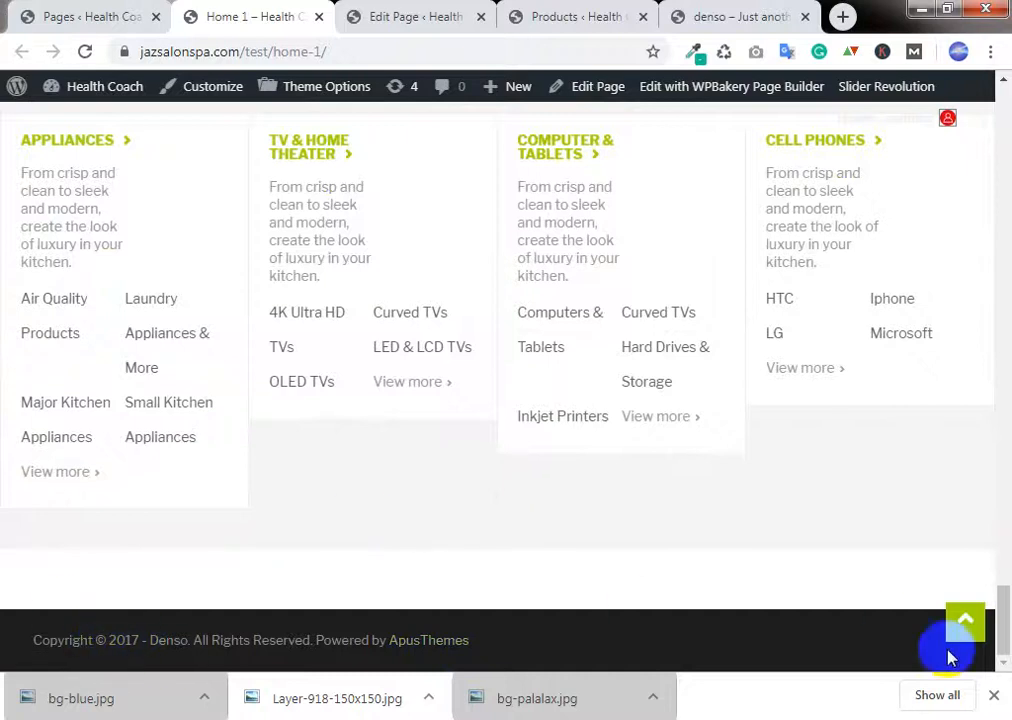
Step: Review Home 1 from the header logo and search bar down to the copyright line in the footer
click(962, 622)
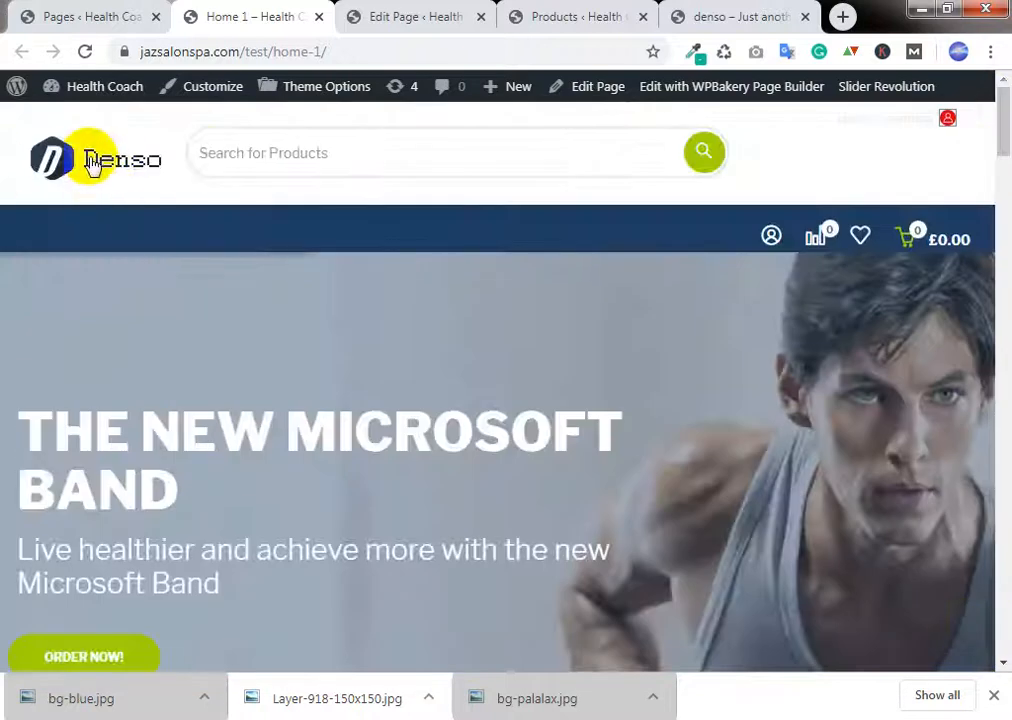
drag(1005, 130, 1006, 620)
drag(80, 628, 364, 630)
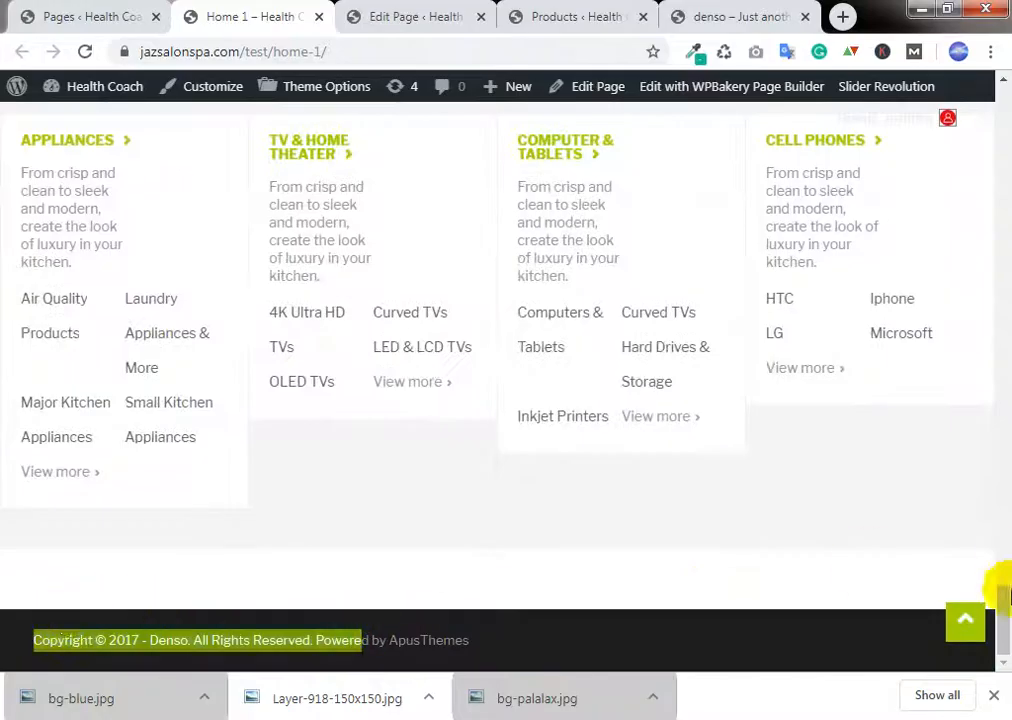
drag(1004, 618, 1003, 75)
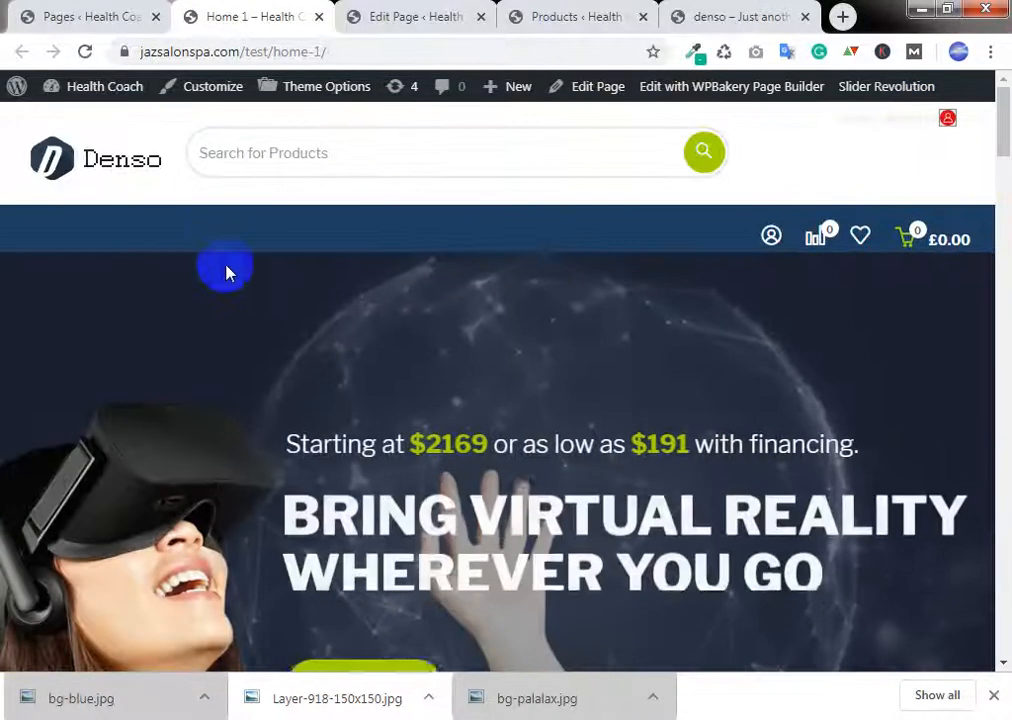
Step: Examine the Denso demo's header navigation, including its category menu and the Home submenu
click(705, 14)
scroll(305, 327, down, 5)
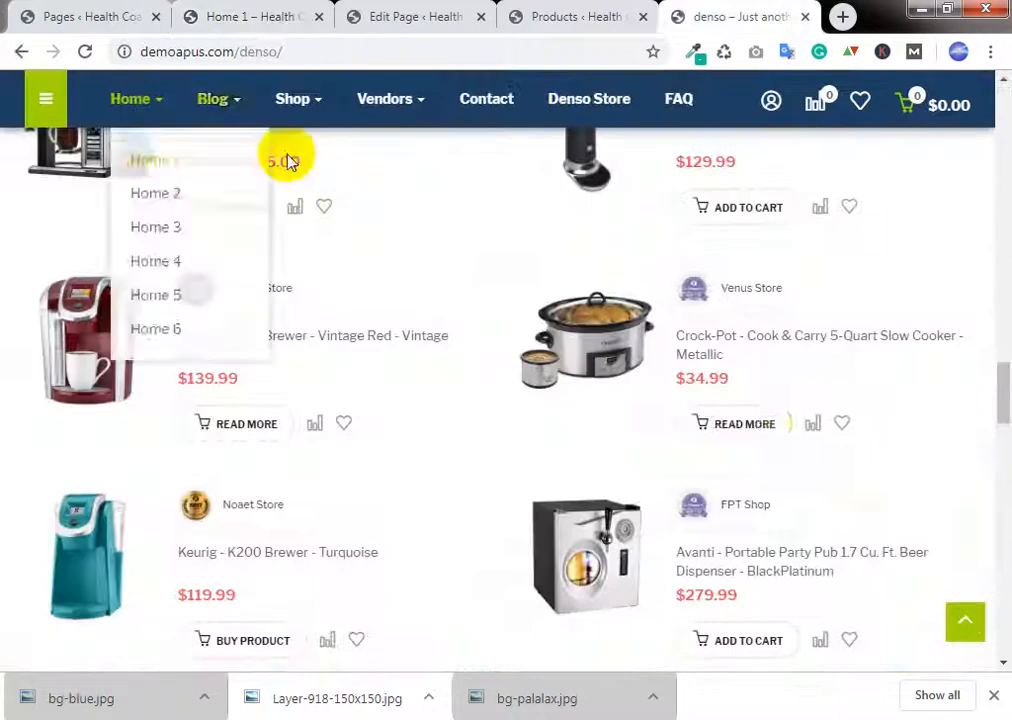
drag(1003, 400, 1004, 105)
mouse_move(76, 216)
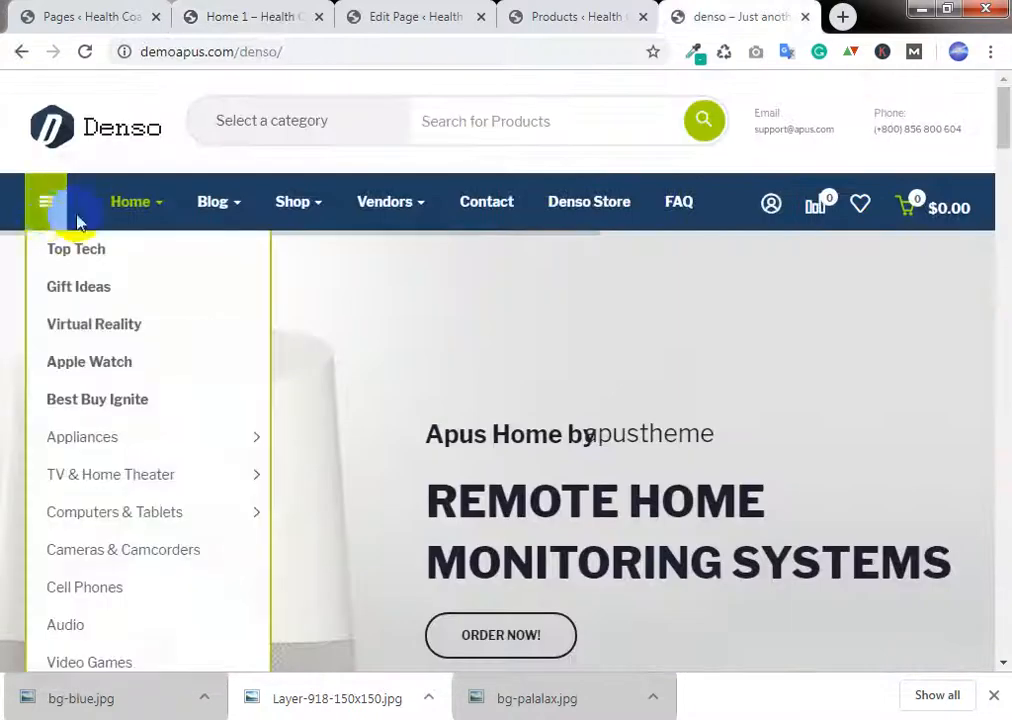
mouse_move(130, 203)
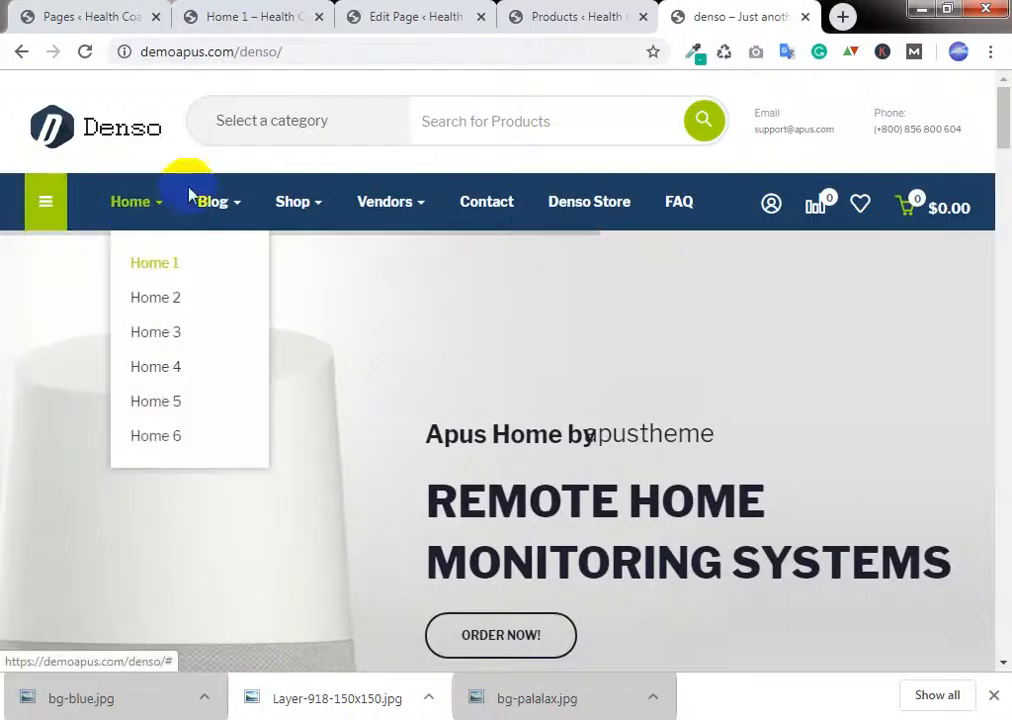
Step: Check the product elements in the page editor against the Special Offer section on Home 1, and reload Home 1
click(420, 12)
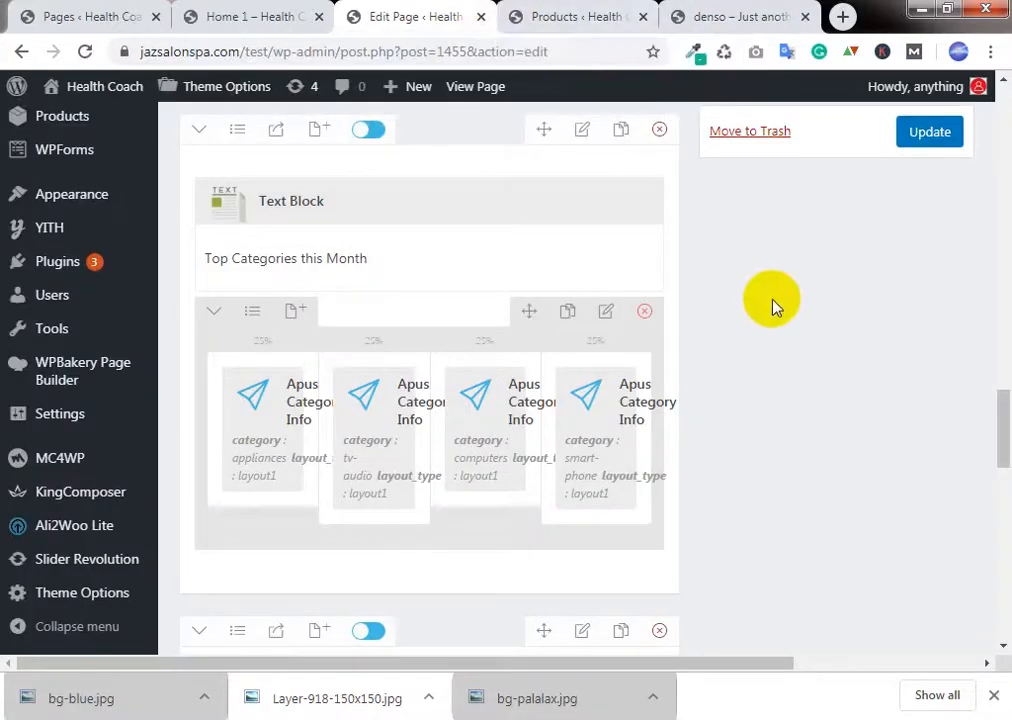
scroll(772, 305, up, 8)
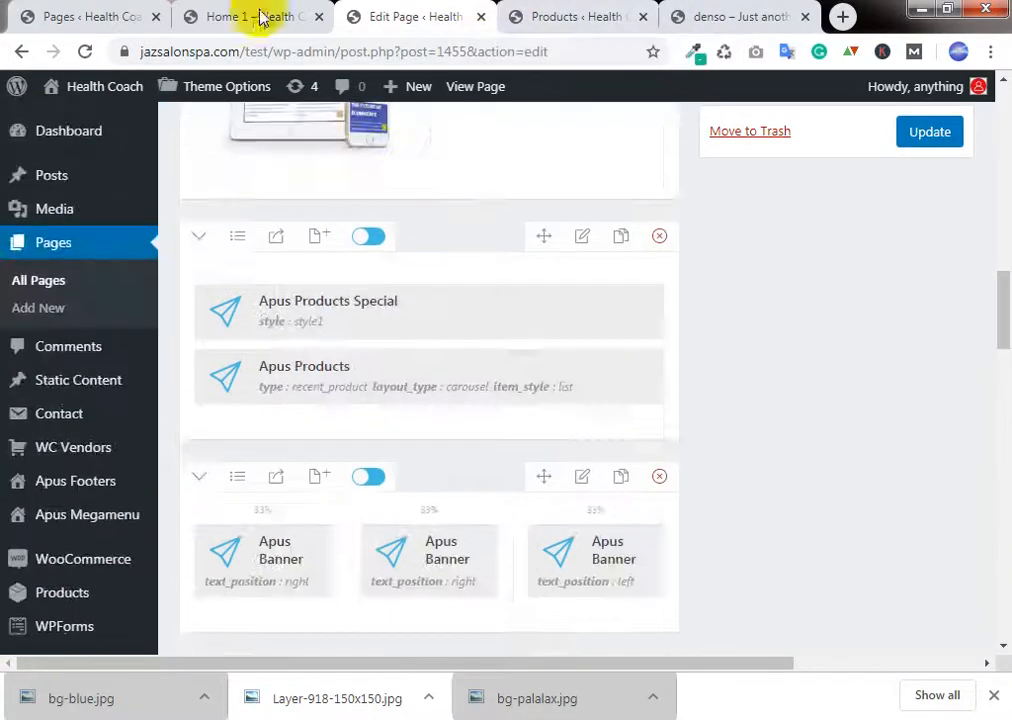
click(255, 16)
scroll(528, 330, down, 20)
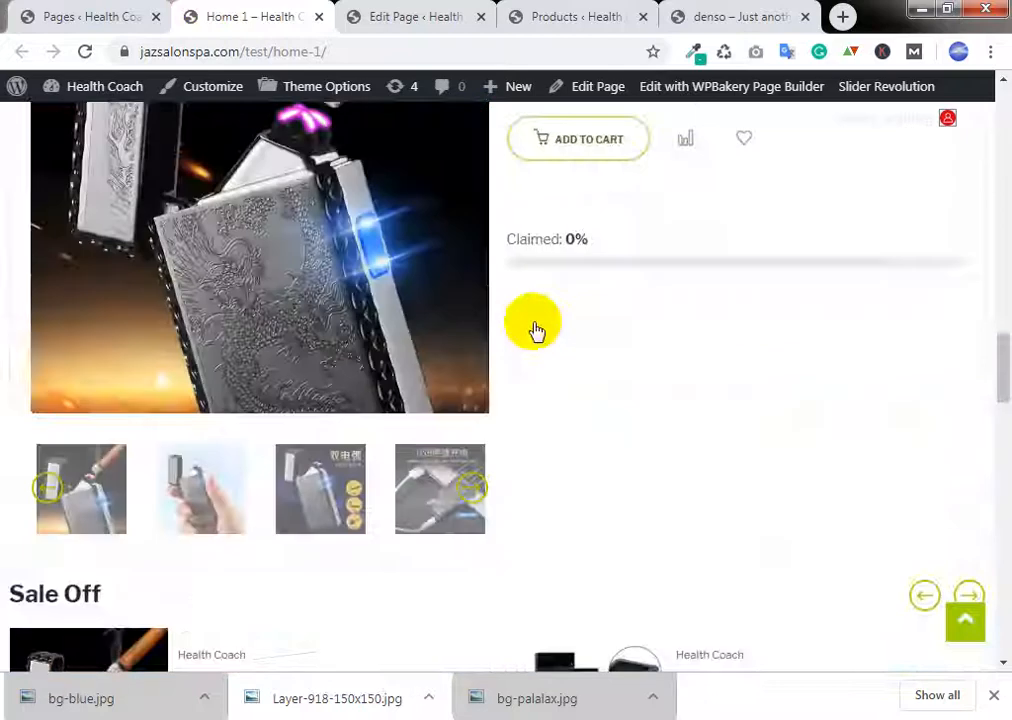
scroll(533, 330, up, 5)
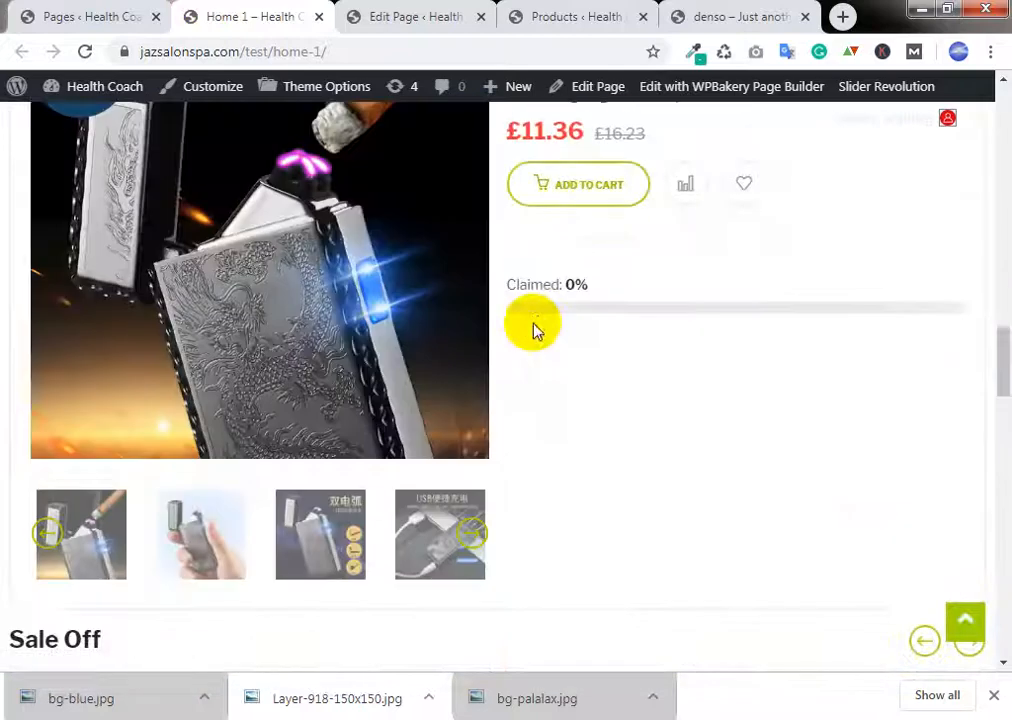
scroll(533, 330, up, 3)
scroll(533, 330, down, 4)
click(83, 51)
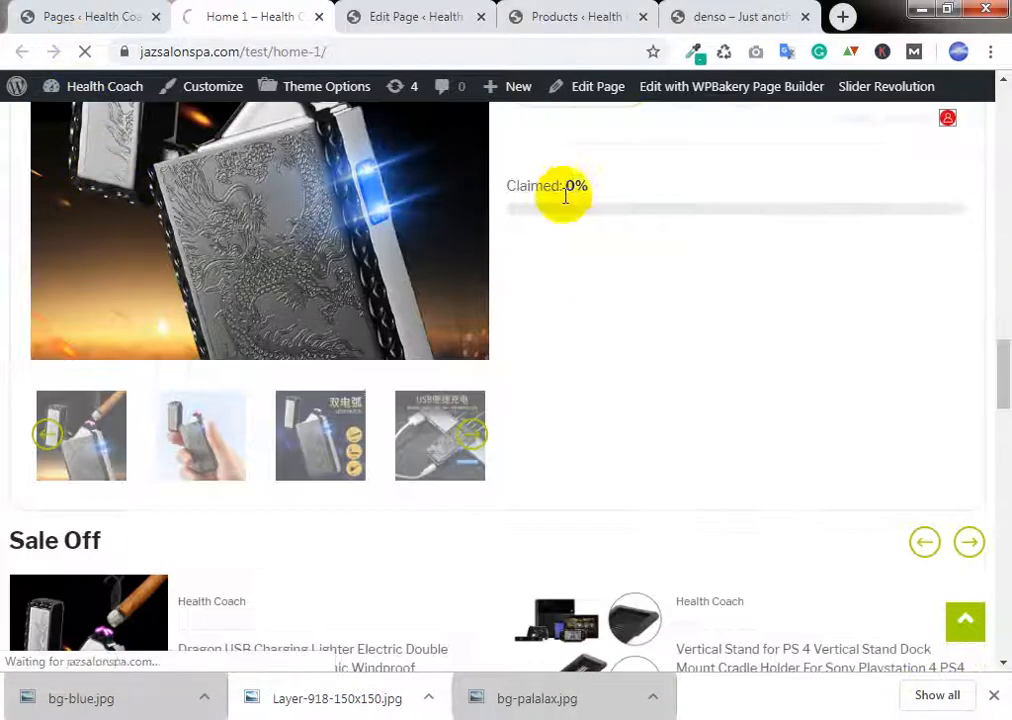
scroll(565, 200, up, 3)
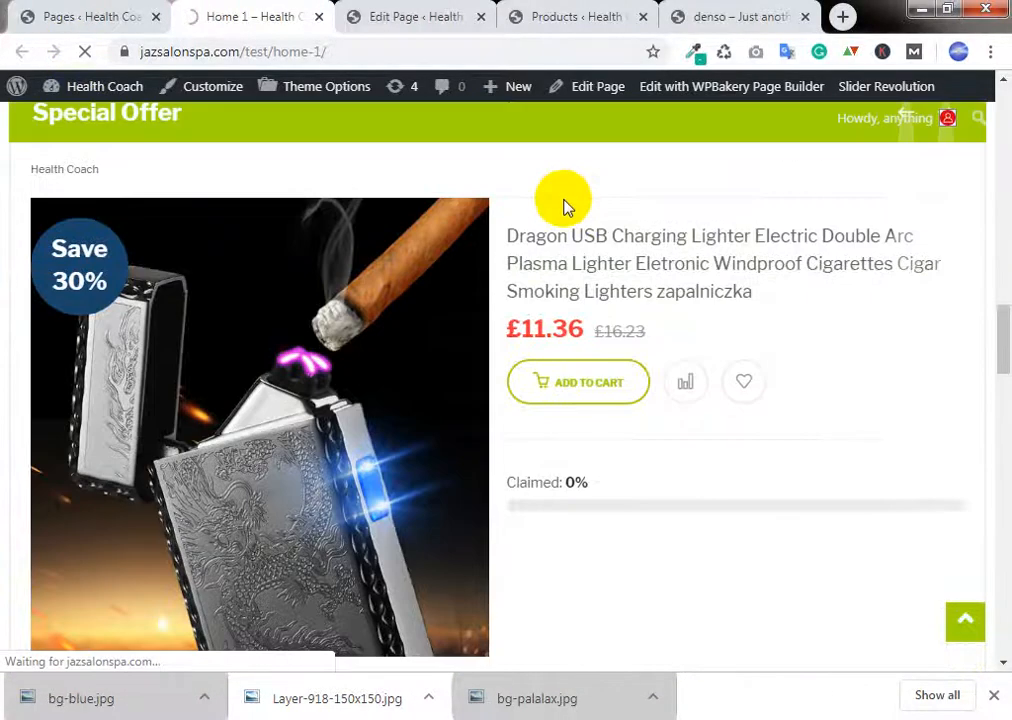